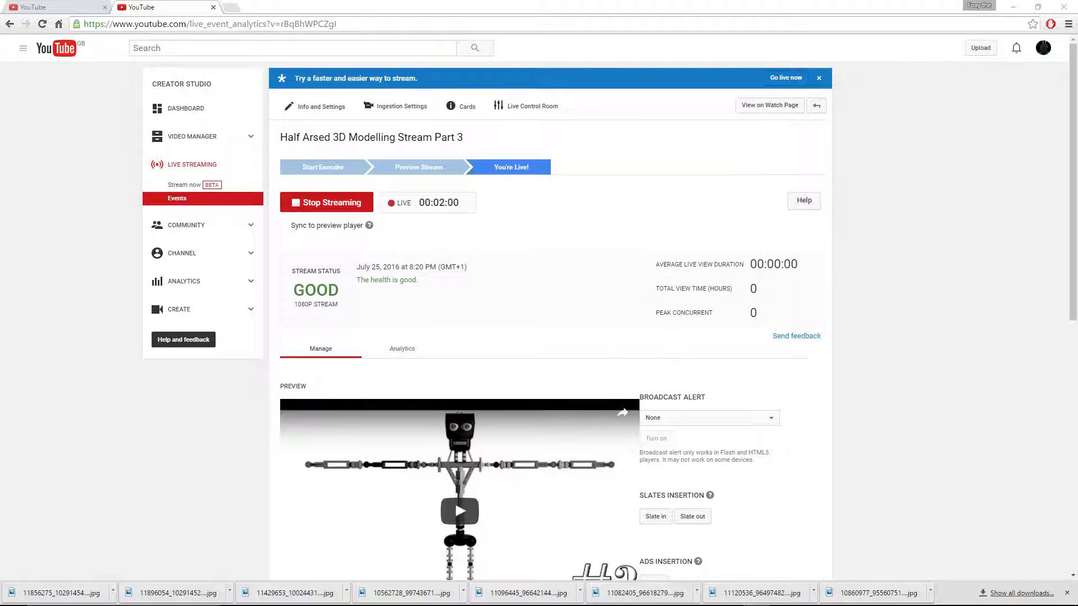
Step: Switch to Blender and examine the robot skeleton from all around, finishing in the right view
mouse_move(1055, 603)
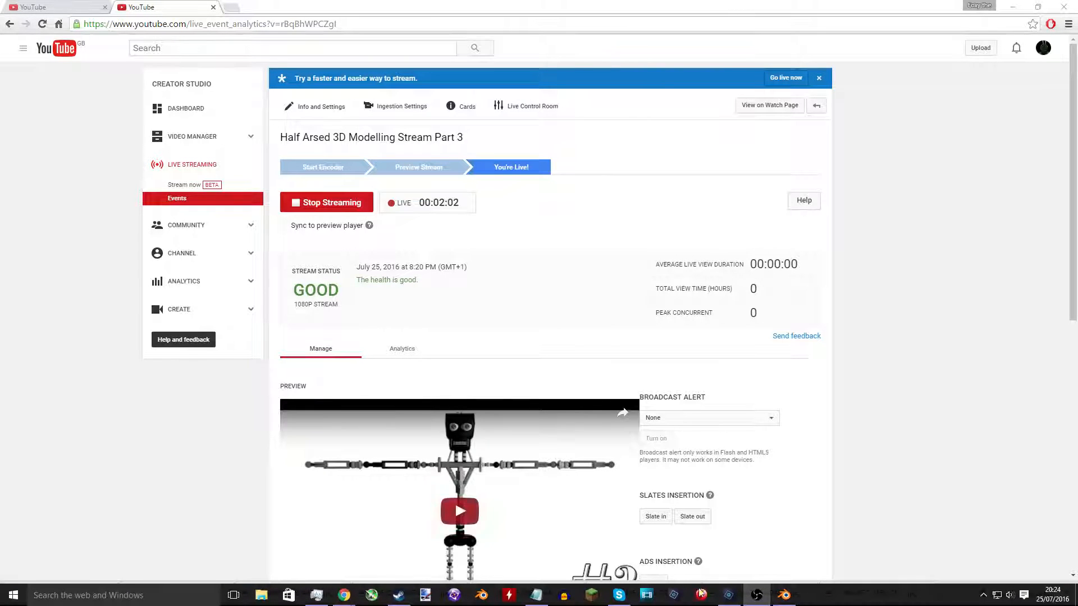
click(785, 595)
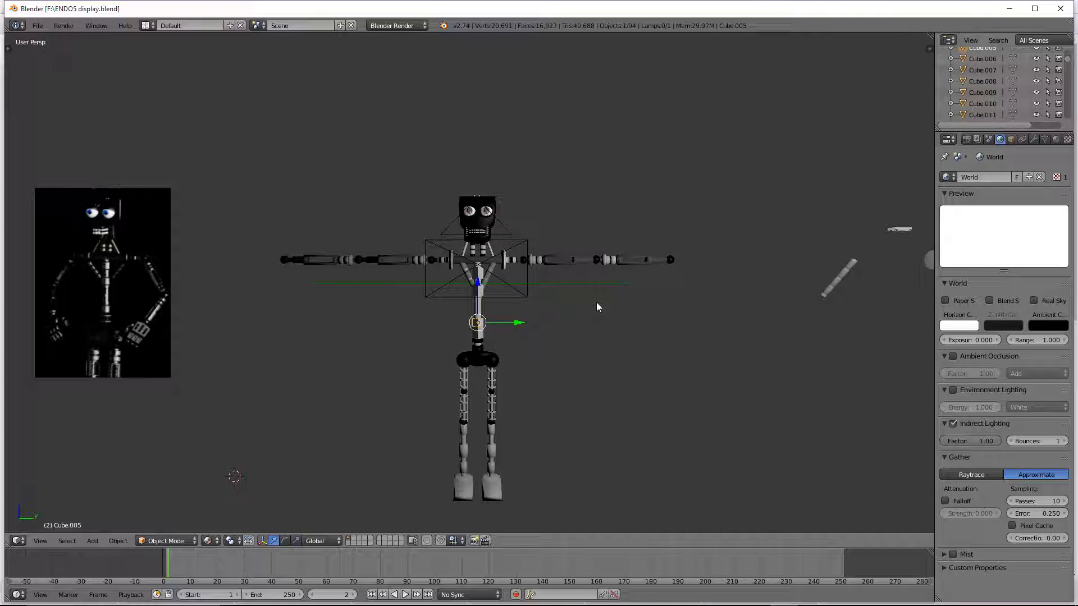
key(KP_6)
key(KP_6)
key(KP_6)
key(KP_6)
key(KP_6)
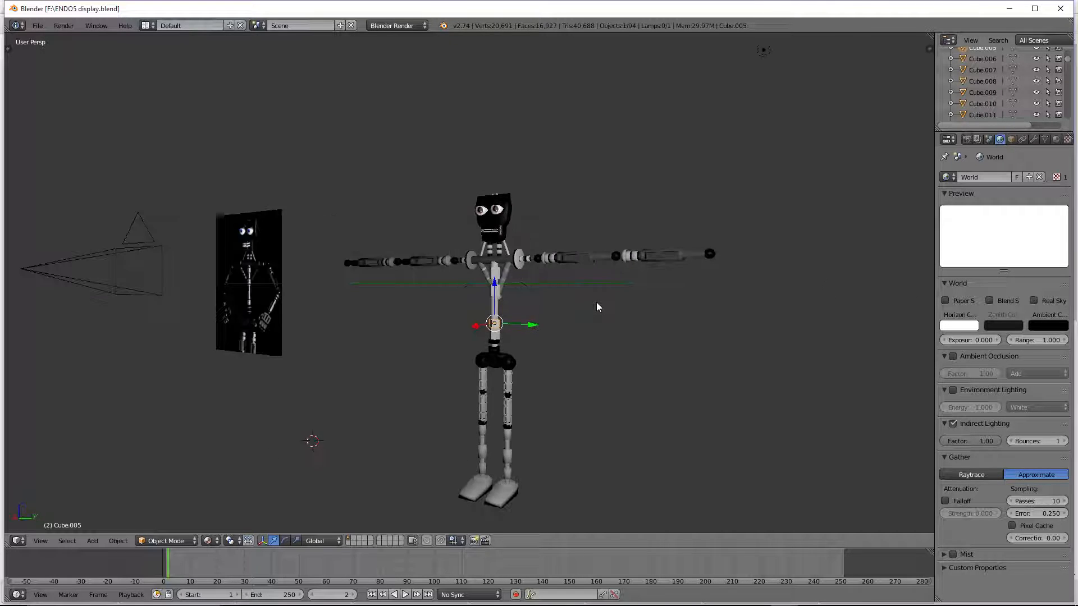
key(KP_6)
key(KP_6)
key(KP_6)
key(KP_6)
key(KP_6)
key(KP_6)
key(KP_6)
key(KP_6)
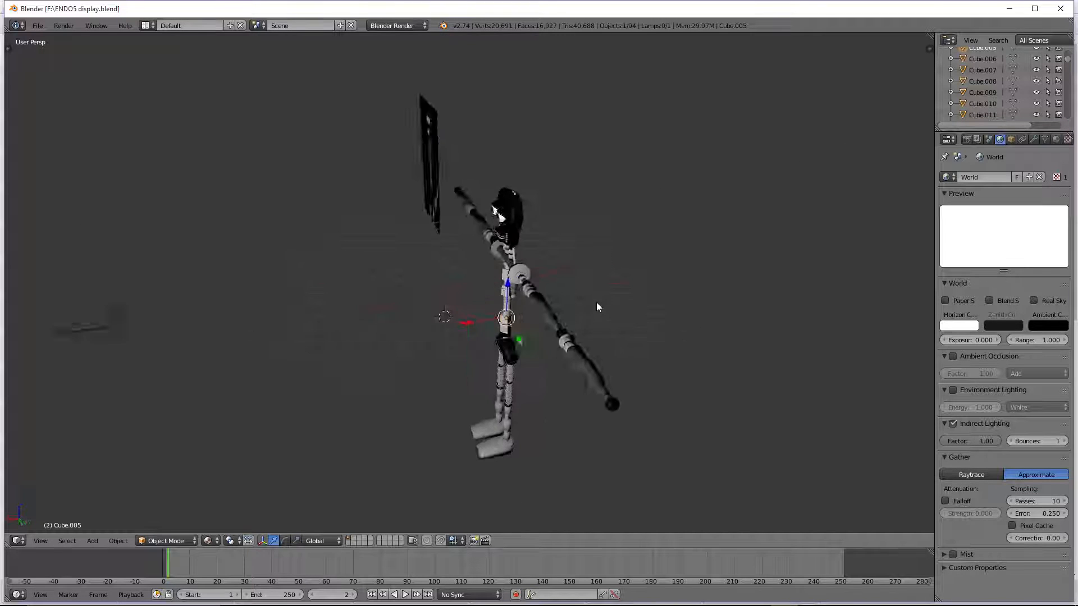
key(KP_3)
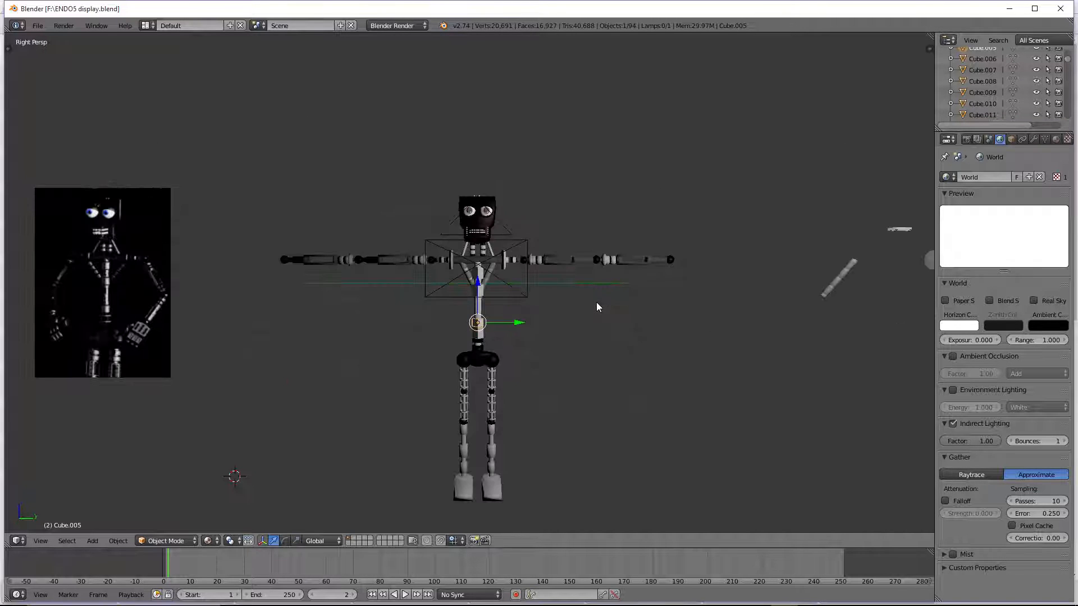
Step: Examine the skeleton's head, arms and torso up close from the right view and slightly tilted angles
scroll(436, 304, up, 5)
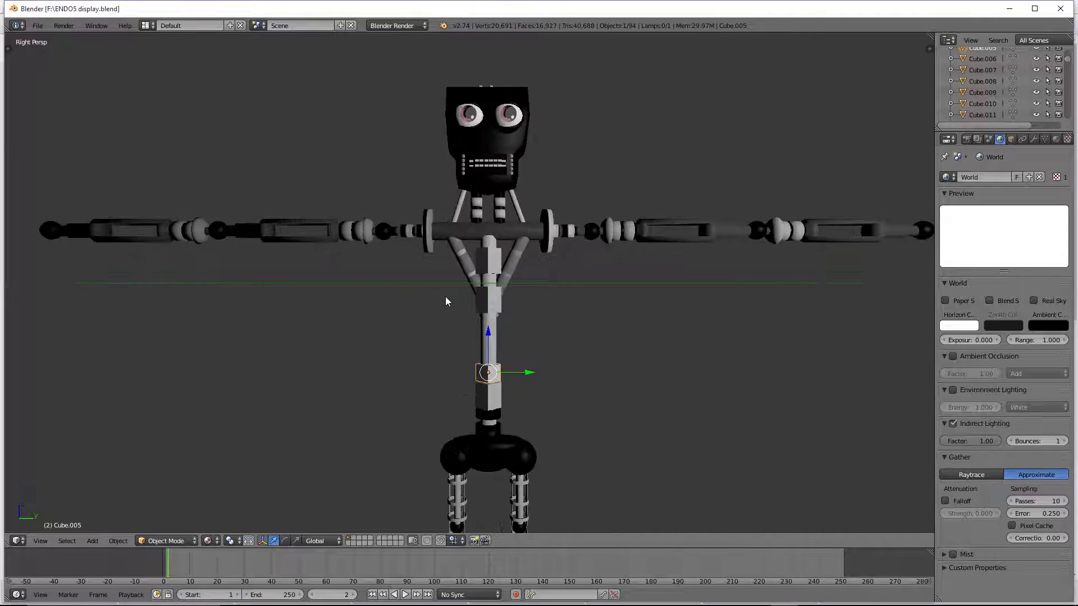
key(KP_8)
key(KP_8)
scroll(444, 291, down, 2)
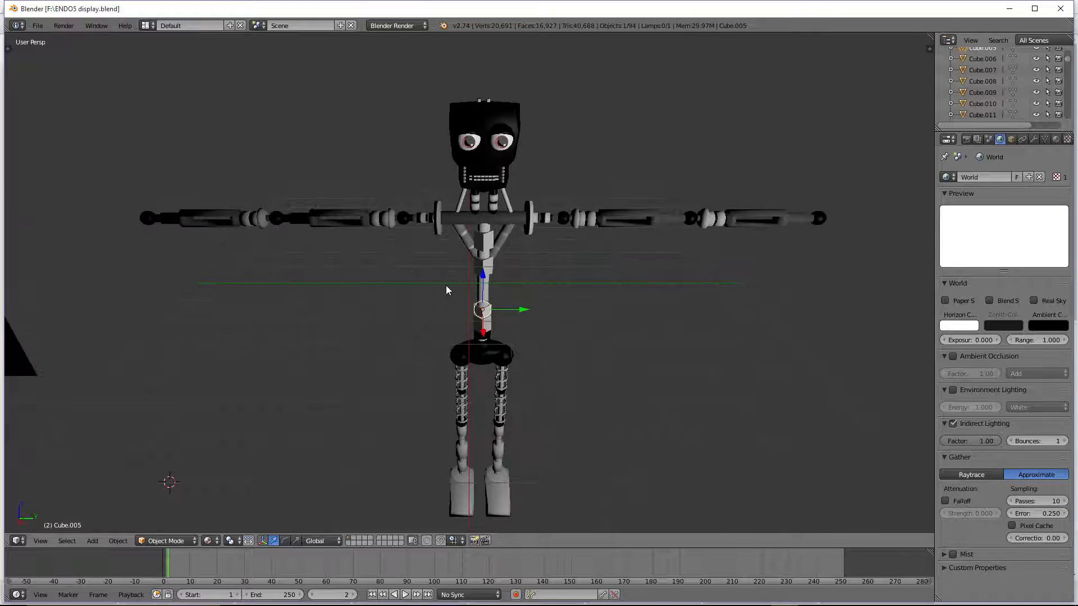
key(KP_2)
key(KP_2)
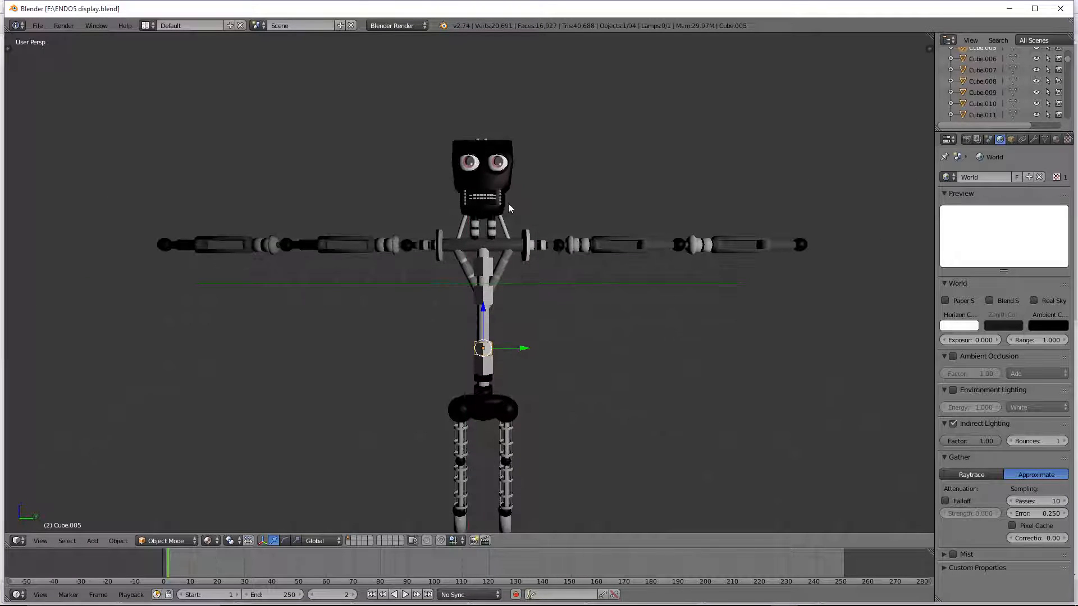
key(KP_8)
key(KP_2)
key(KP_6)
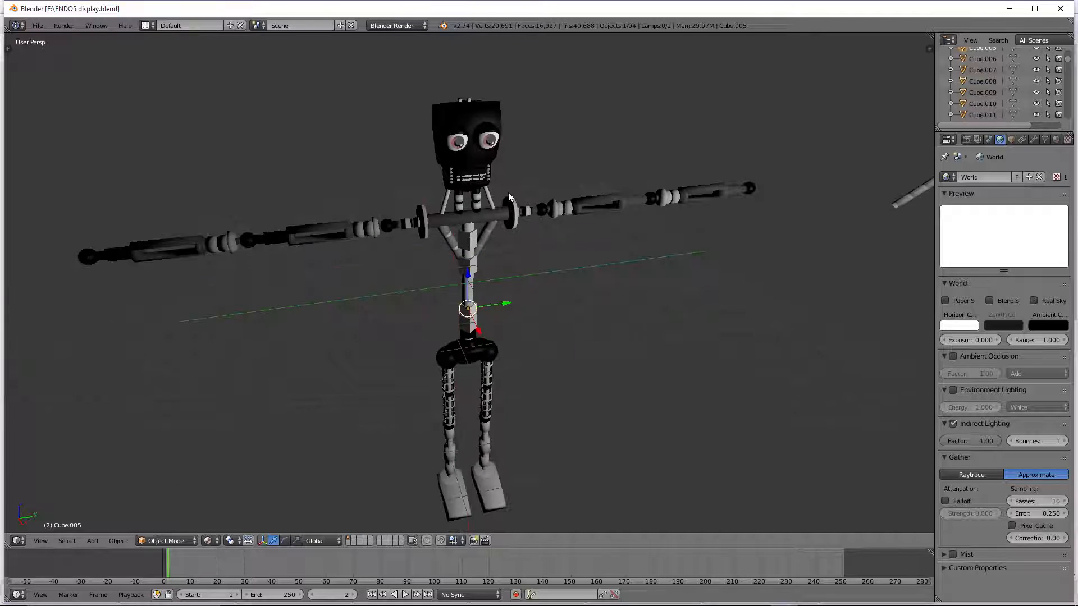
key(KP_3)
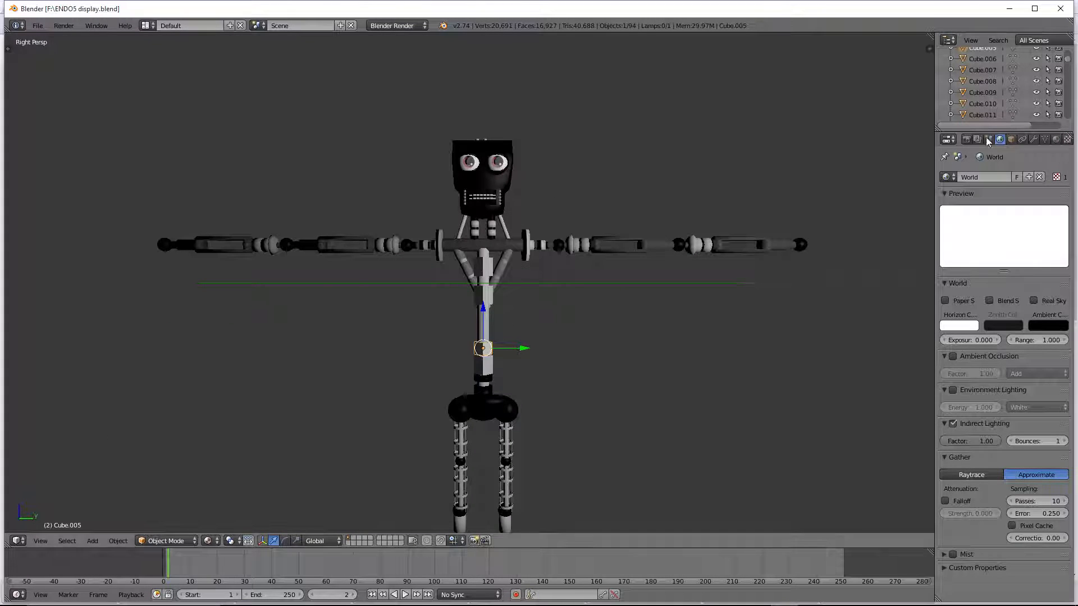
click(1056, 139)
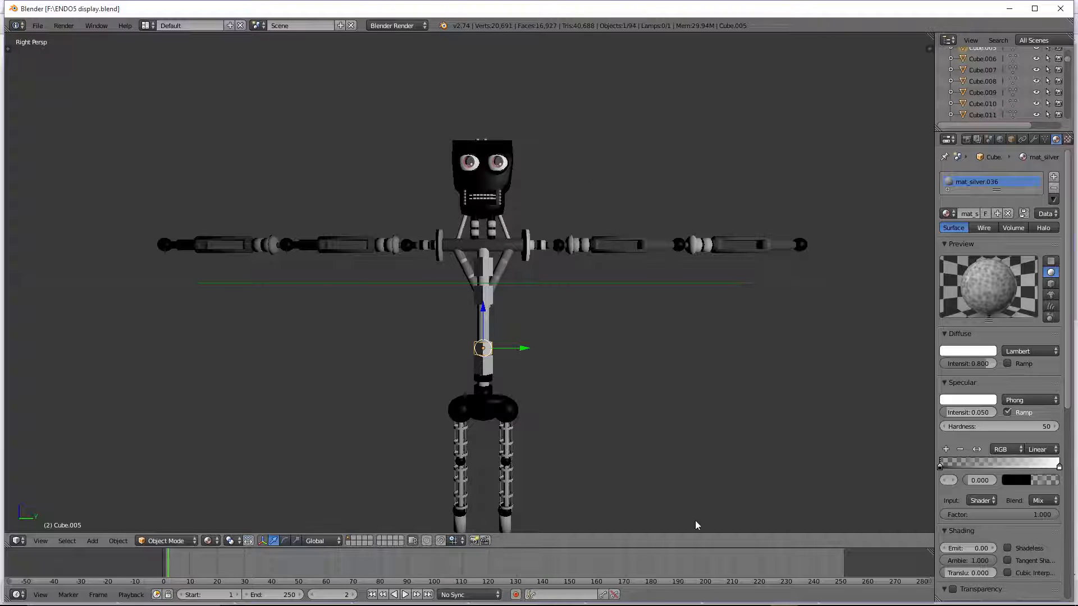
click(208, 540)
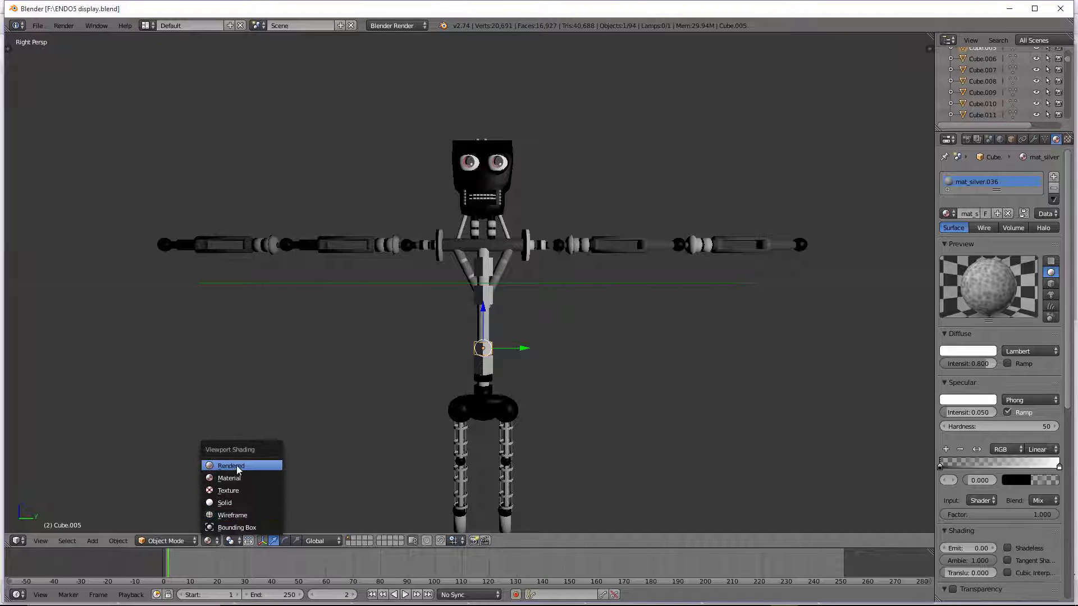
click(236, 466)
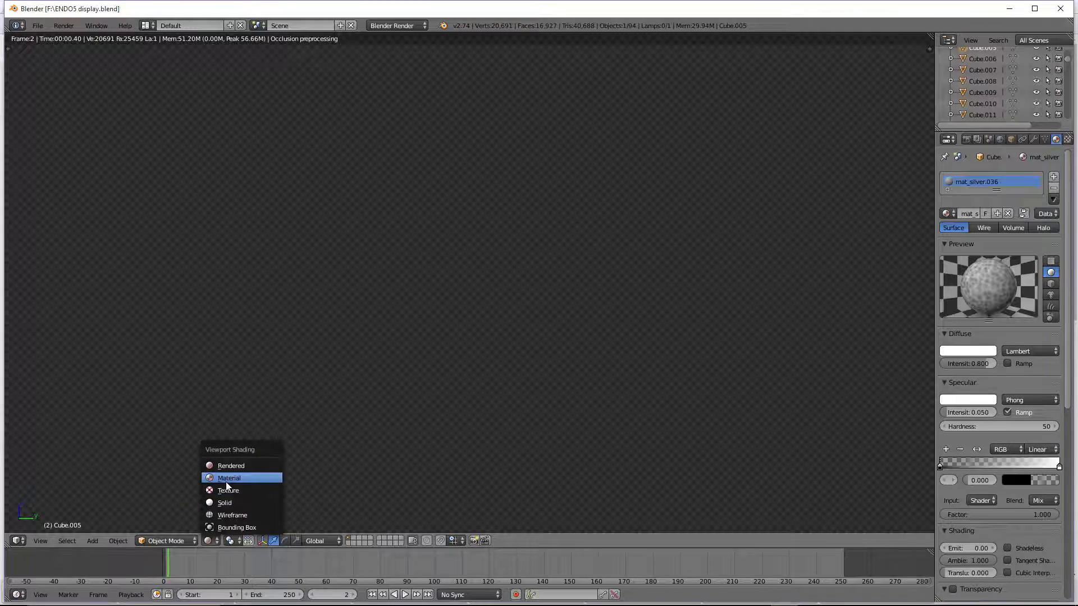
click(226, 480)
Step: Disable Indirect Lighting in the world settings and display the viewport in Rendered shading
click(1000, 139)
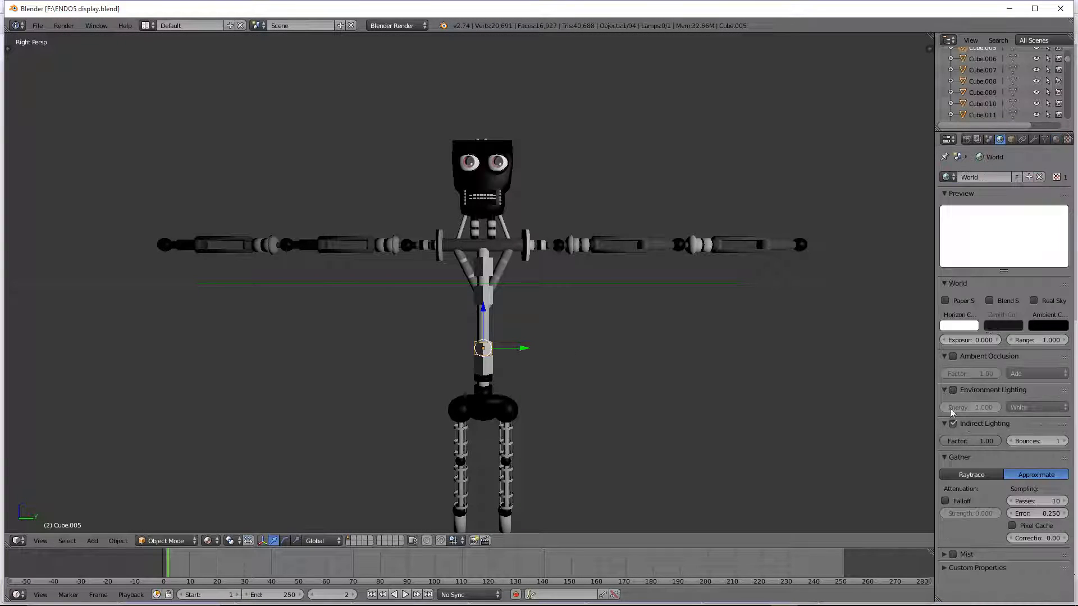
click(953, 424)
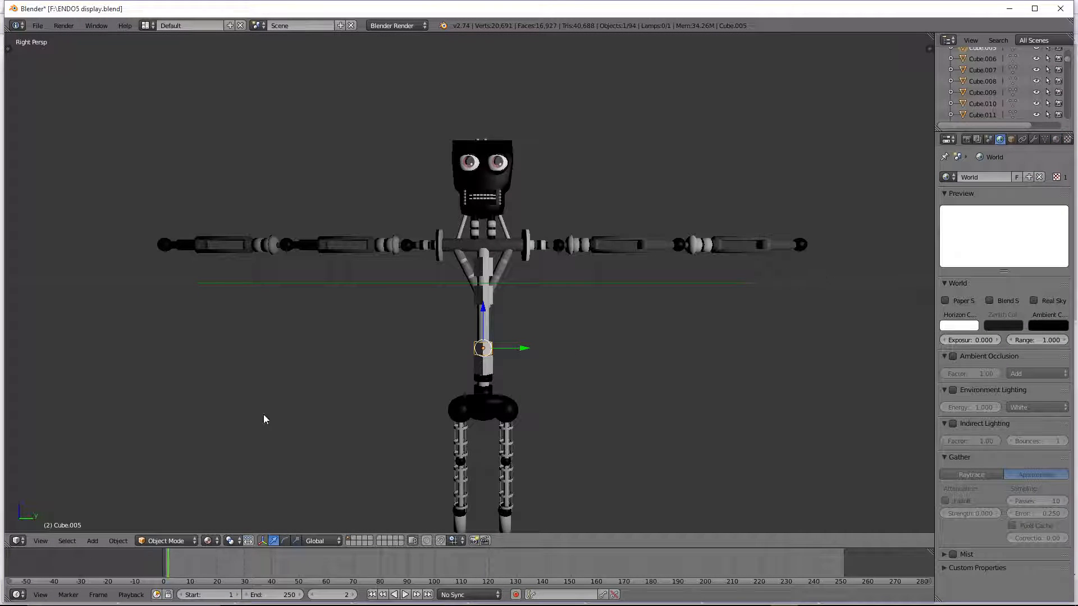
click(208, 541)
click(232, 465)
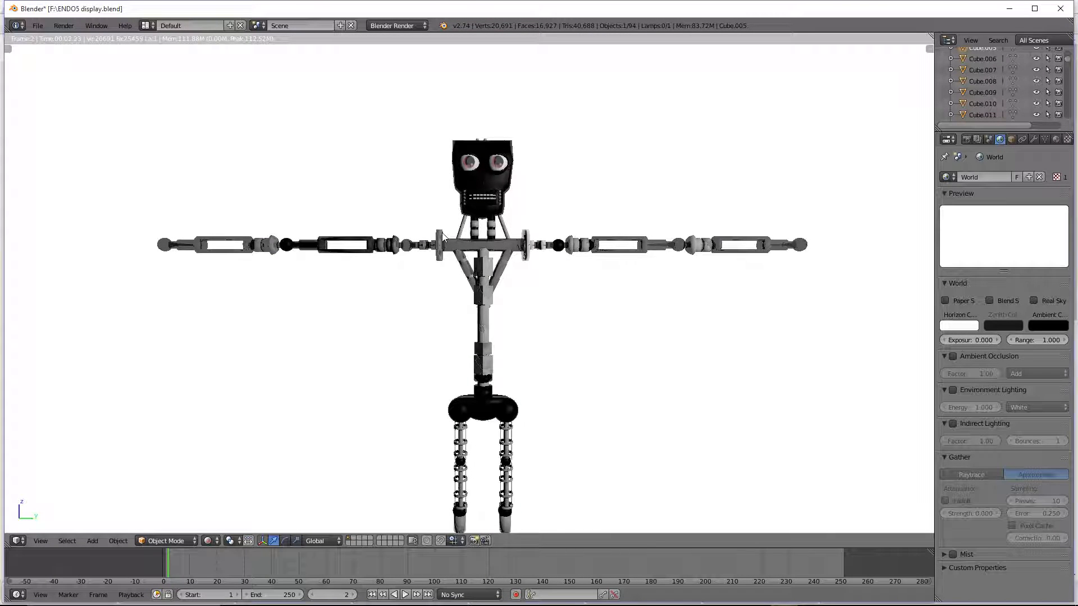
Step: Examine the rendered skeleton's surface textures on the chest and arms up close, and the full figure from a distance
scroll(443, 236, up, 6)
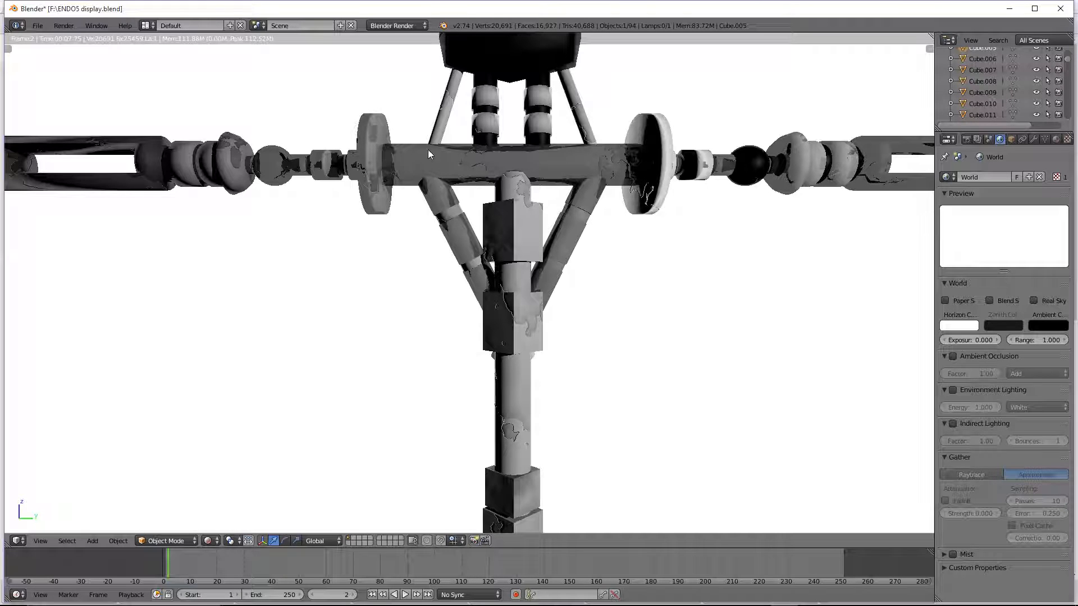
scroll(450, 201, down, 2)
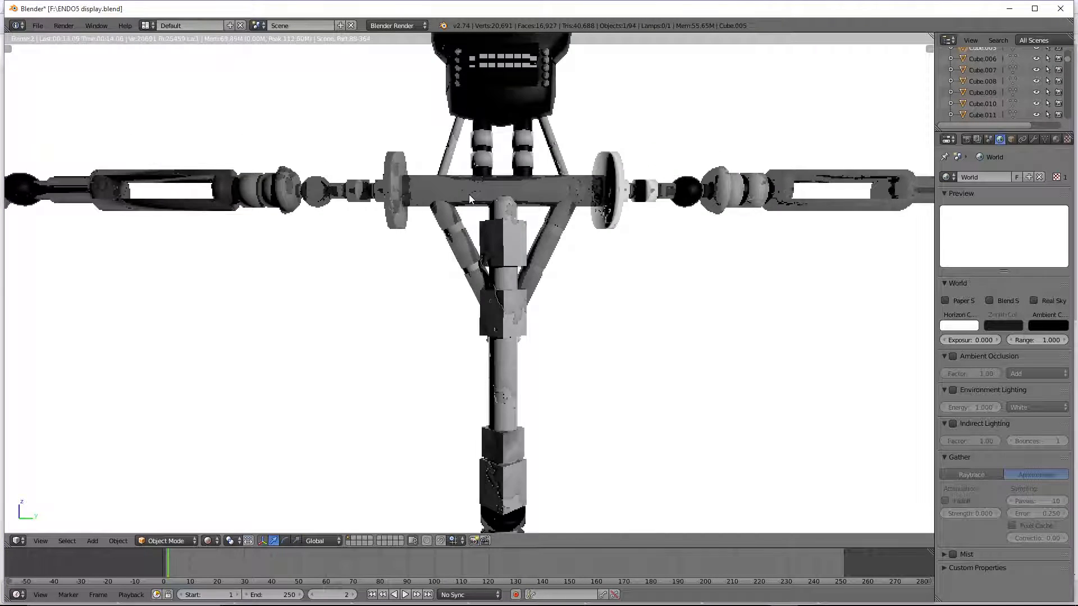
scroll(469, 194, down, 1)
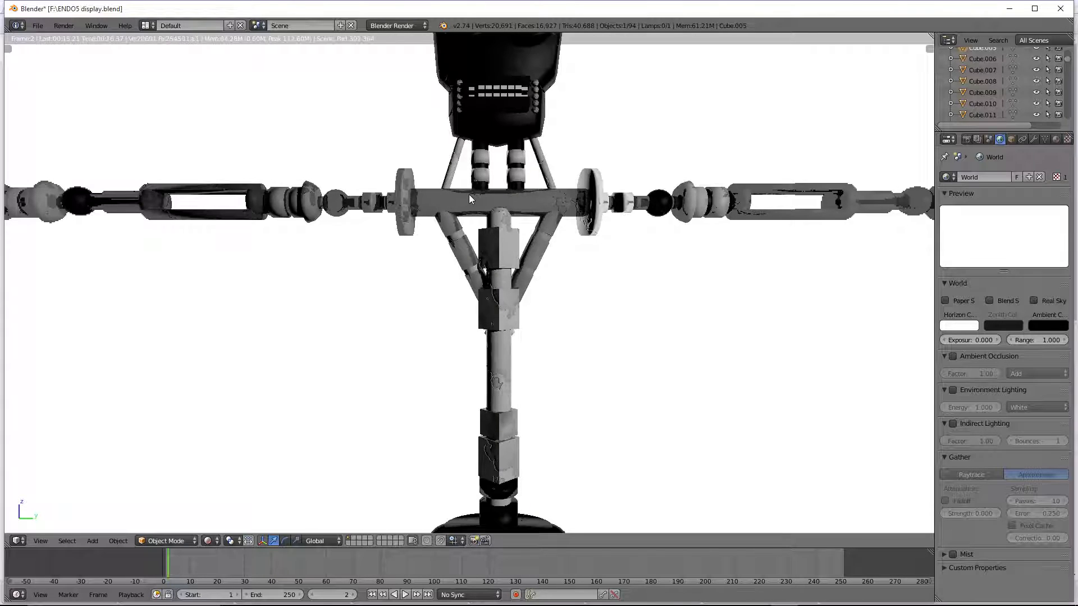
scroll(470, 195, down, 2)
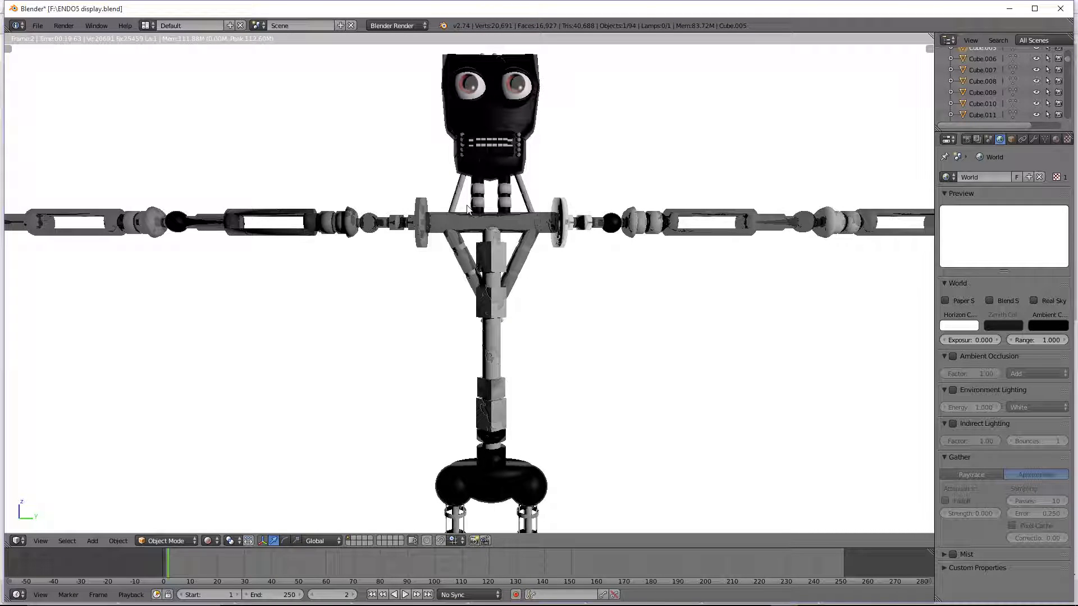
scroll(468, 208, down, 2)
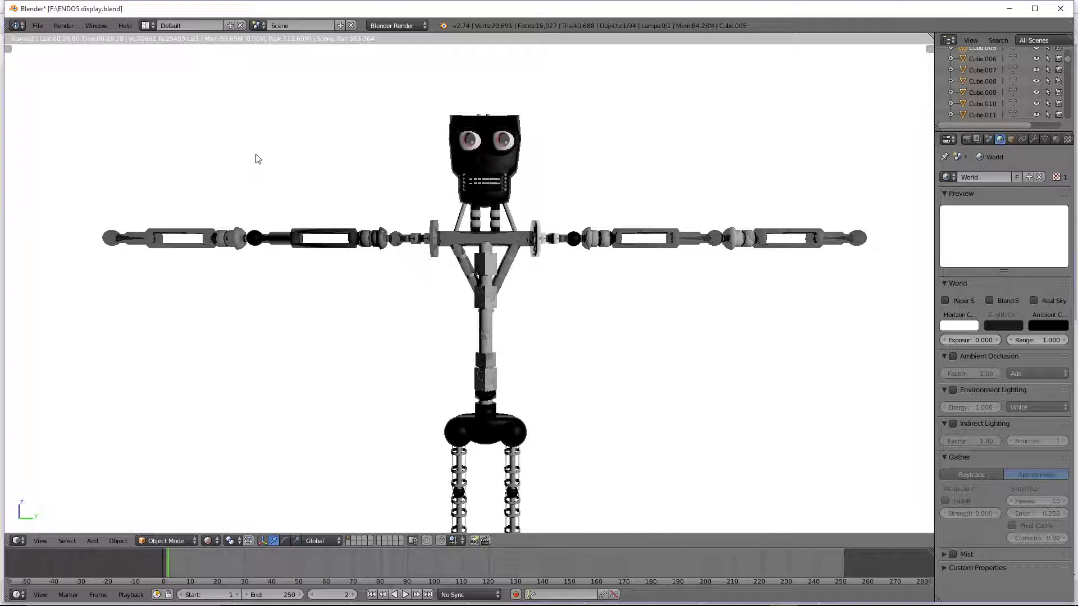
scroll(509, 466, down, 2)
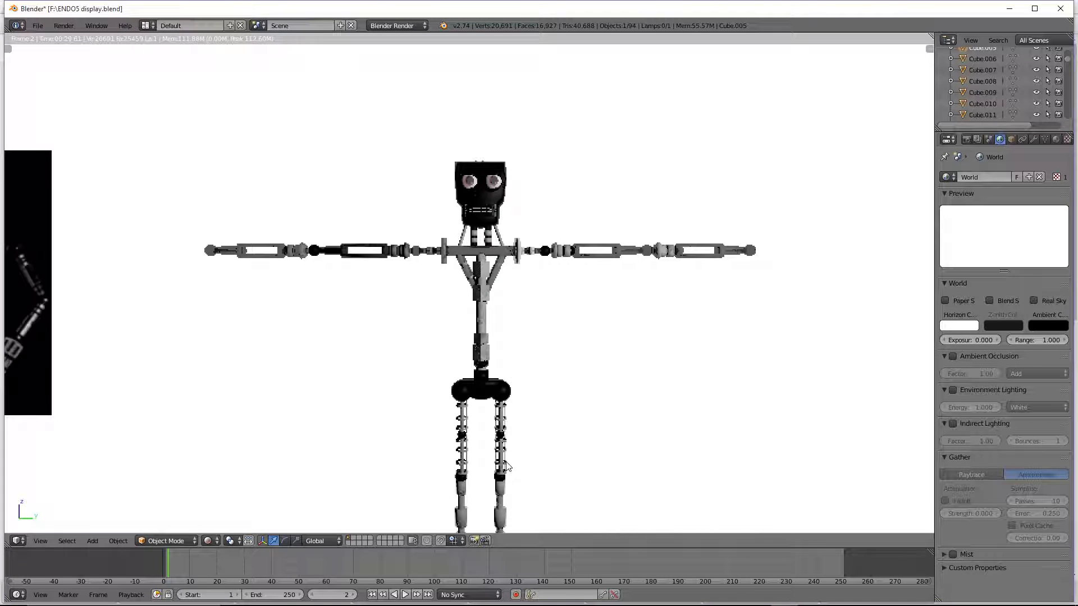
click(190, 510)
scroll(474, 223, down, 2)
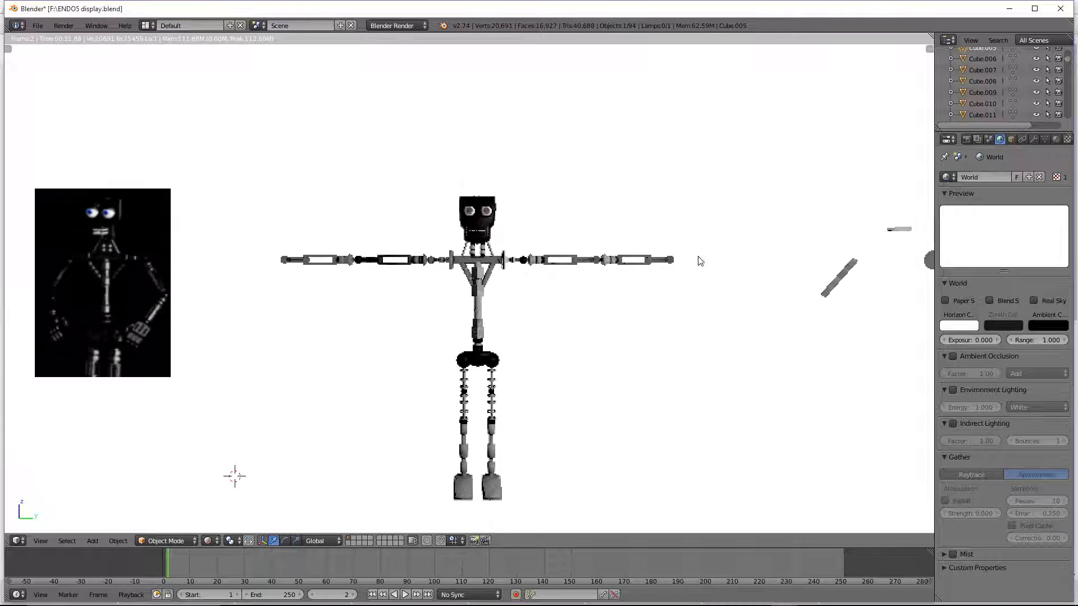
Step: Set the viewport shading back to Material
click(208, 541)
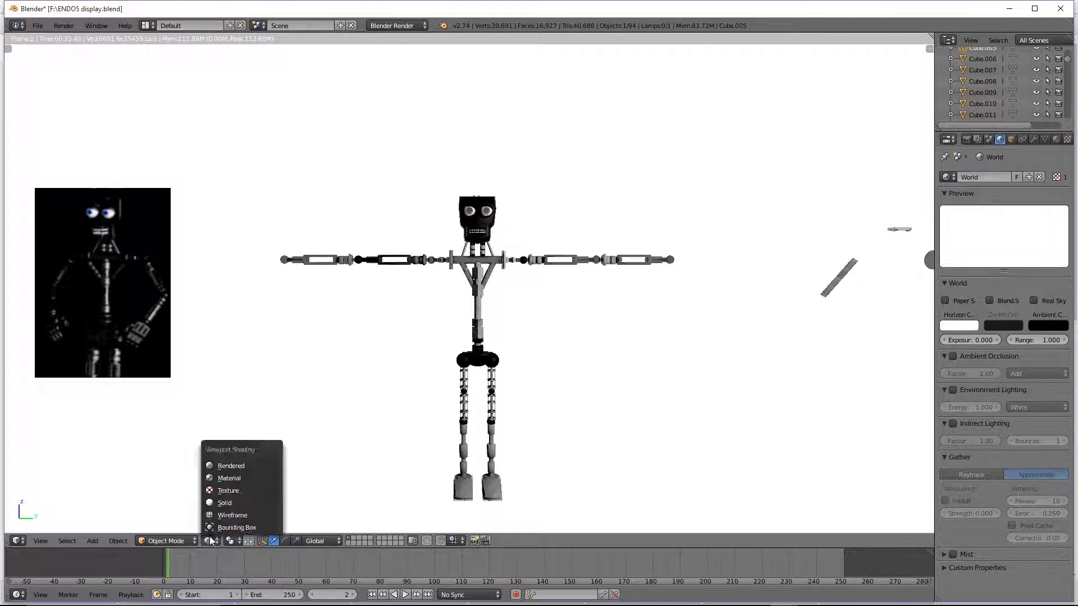
click(230, 480)
click(214, 540)
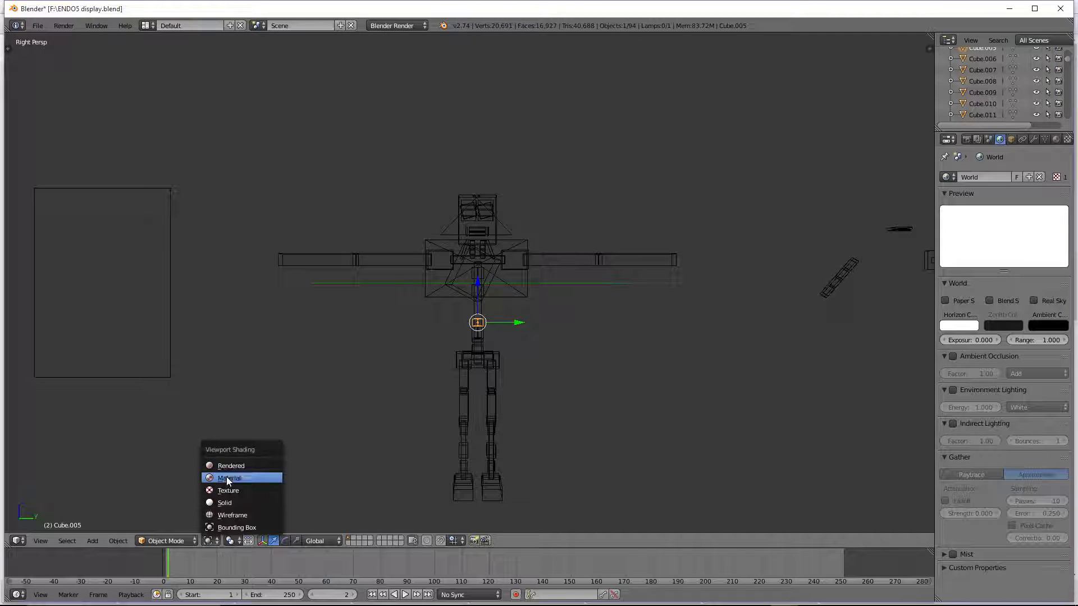
click(226, 477)
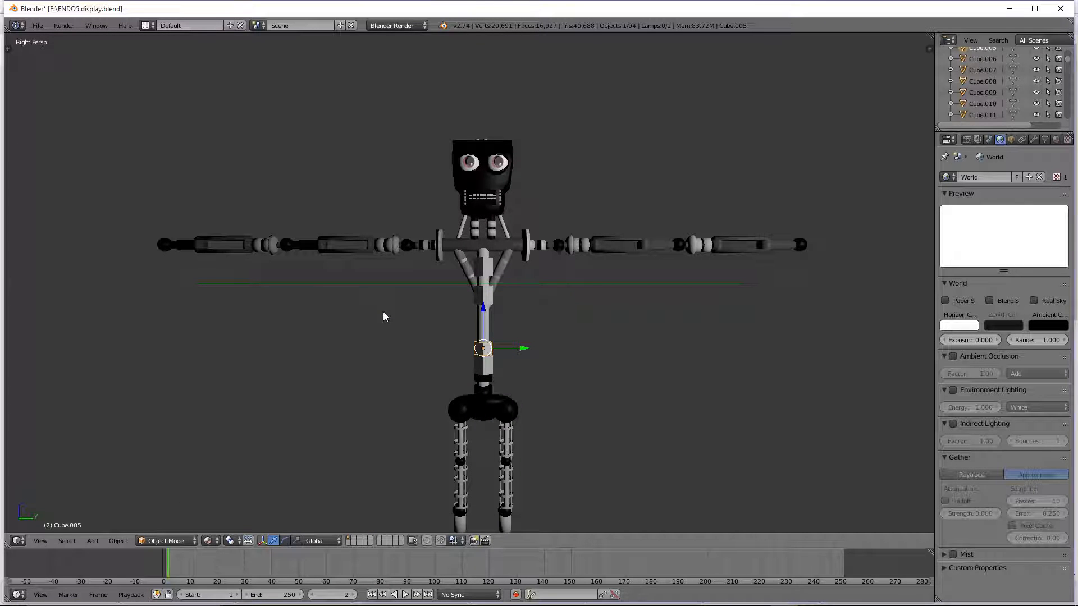
Step: Examine the skeleton's side and back in Material shading
key(KP_4)
key(KP_4)
key(KP_4)
key(KP_4)
key(KP_4)
key(KP_4)
key(KP_4)
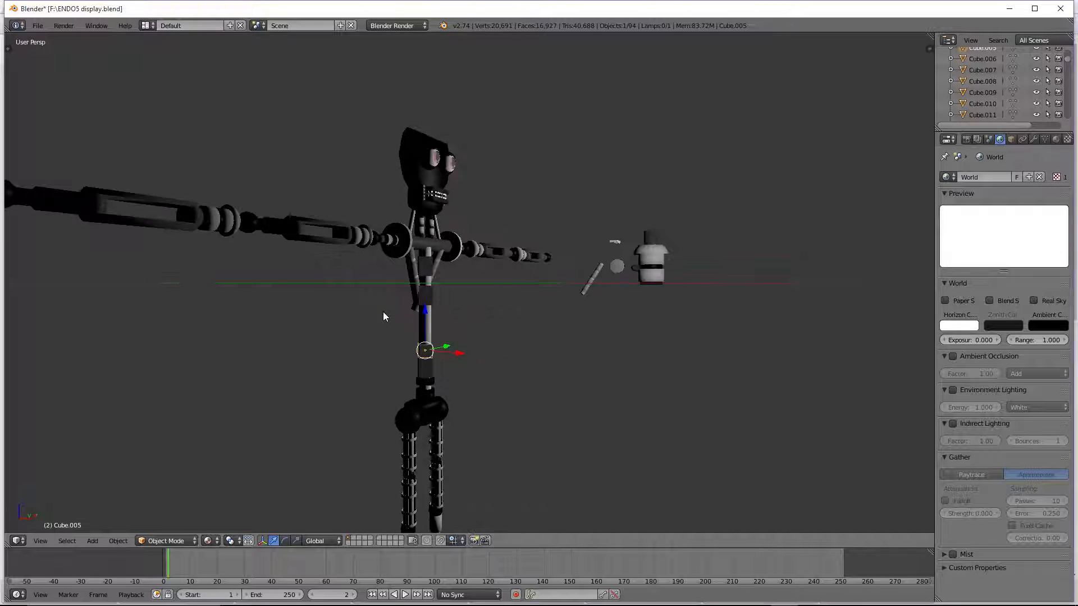
key(KP_4)
key(KP_4)
key(KP_4)
key(KP_4)
key(KP_4)
key(KP_4)
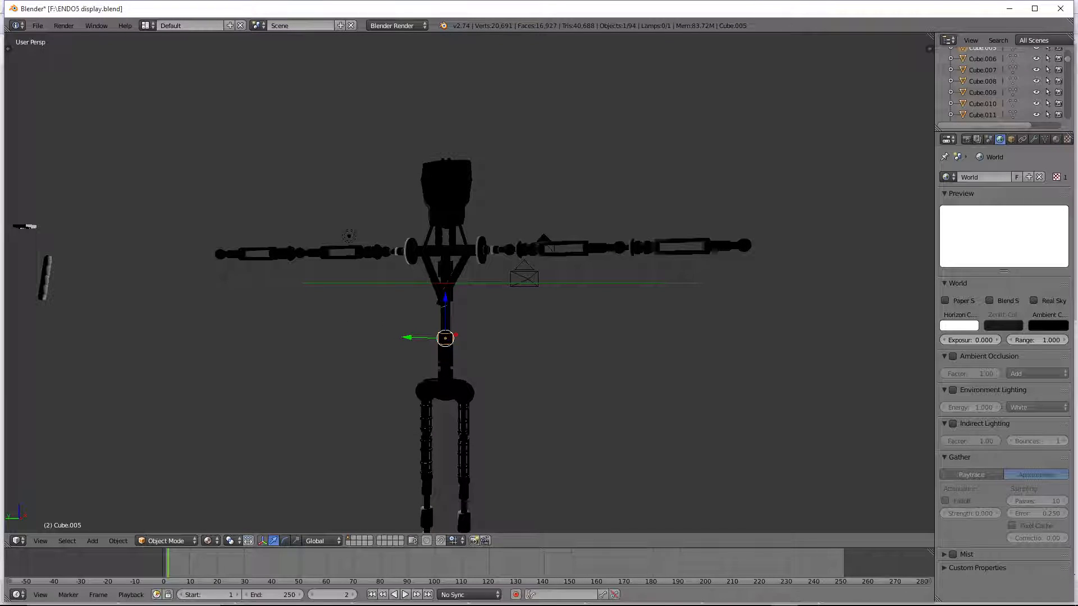
click(619, 595)
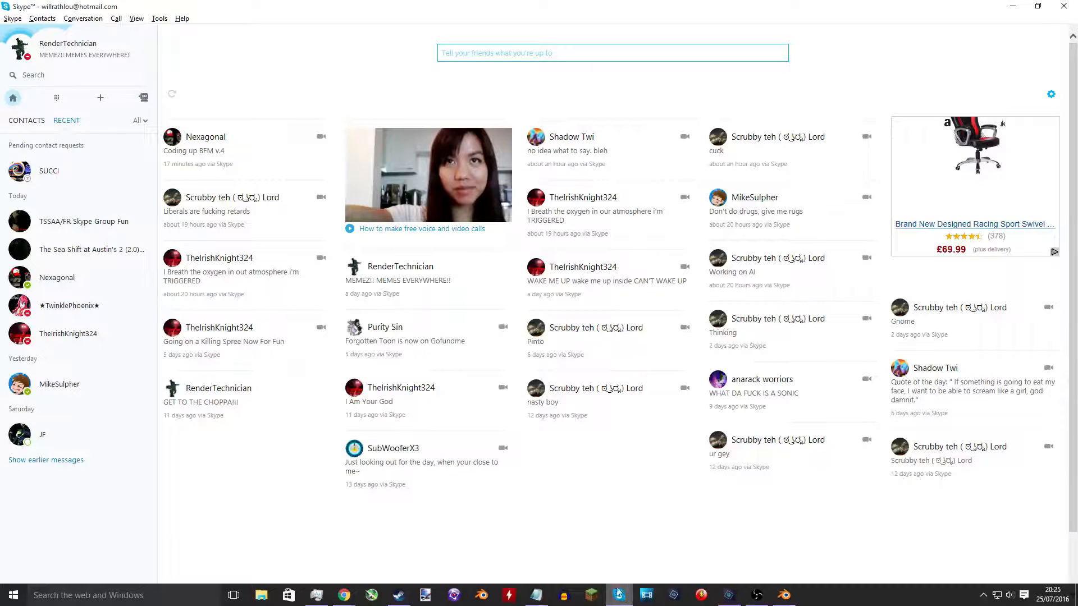
click(1014, 6)
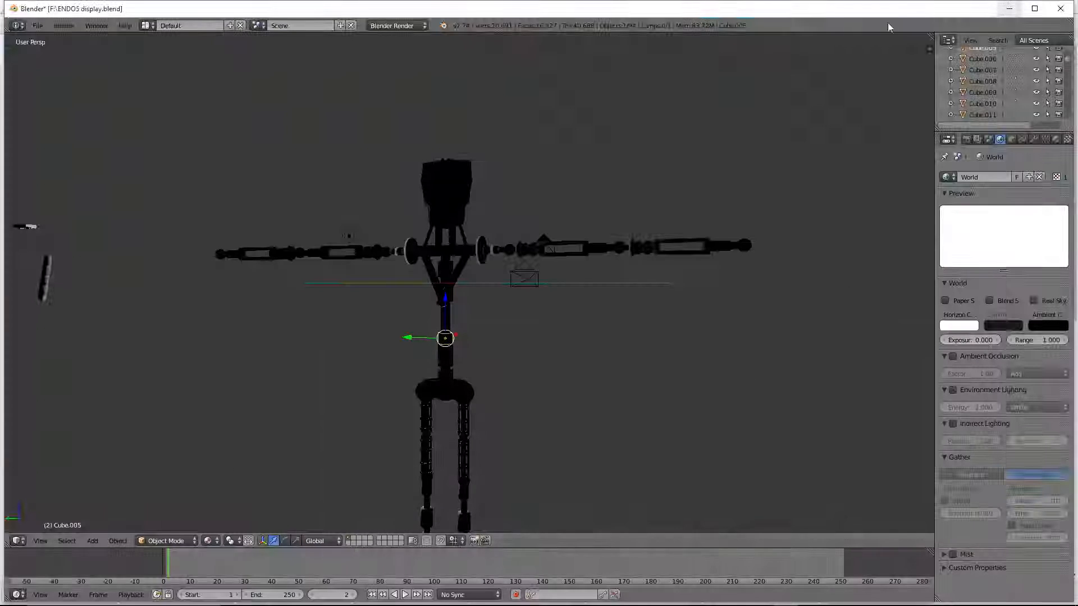
Step: Return to the right view of the skeleton and deselect all objects
middle_drag(480, 281, 507, 313)
key(KP_3)
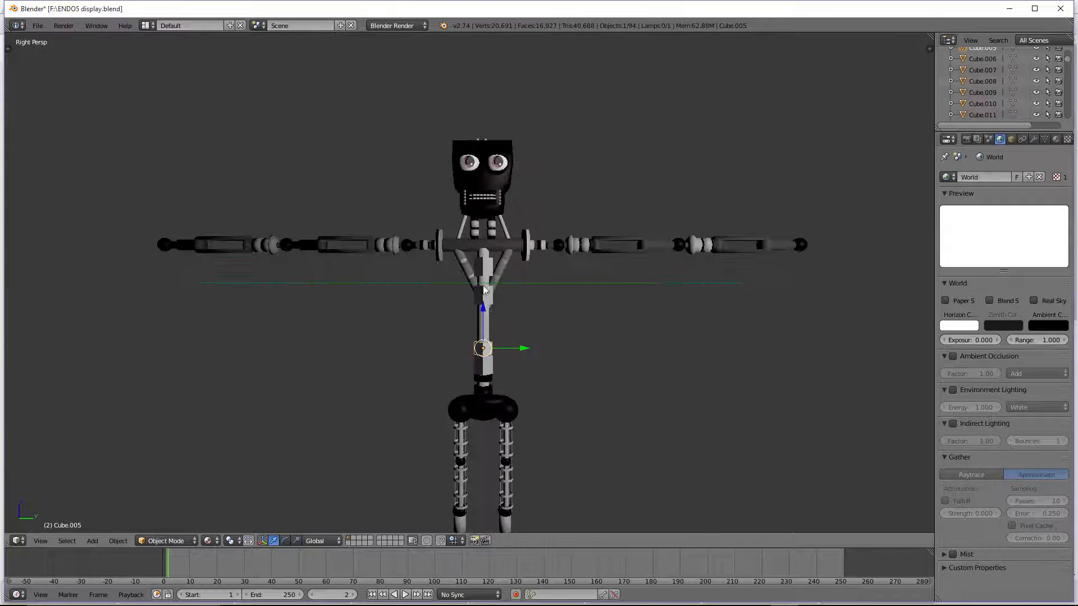
key(a)
scroll(423, 311, up, 1)
scroll(424, 315, up, 1)
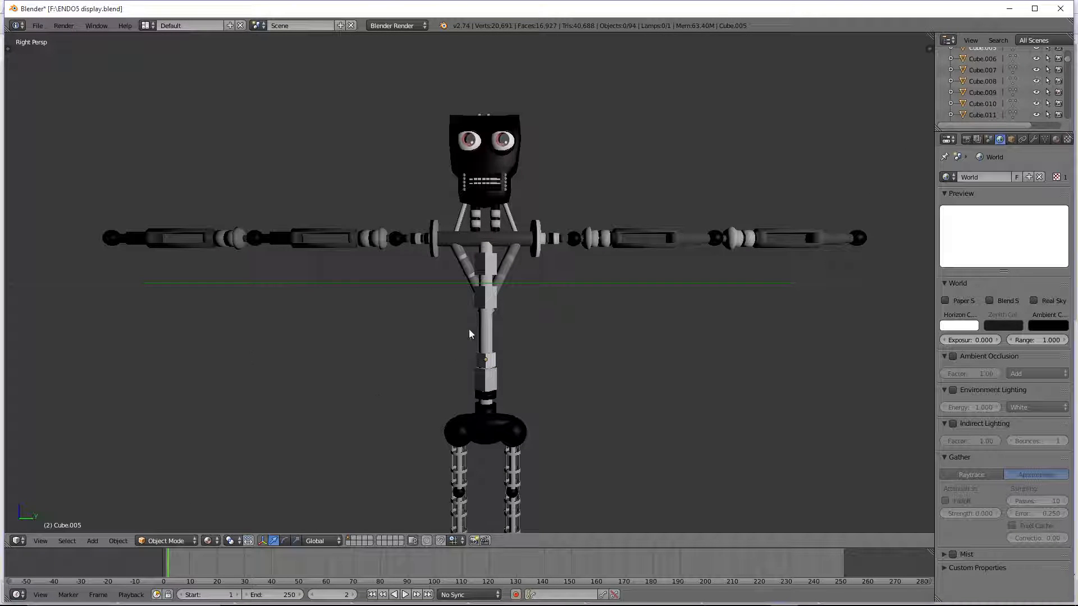
Step: Launch another Blender window and open the recent file ENDO4.blend
mouse_move(489, 604)
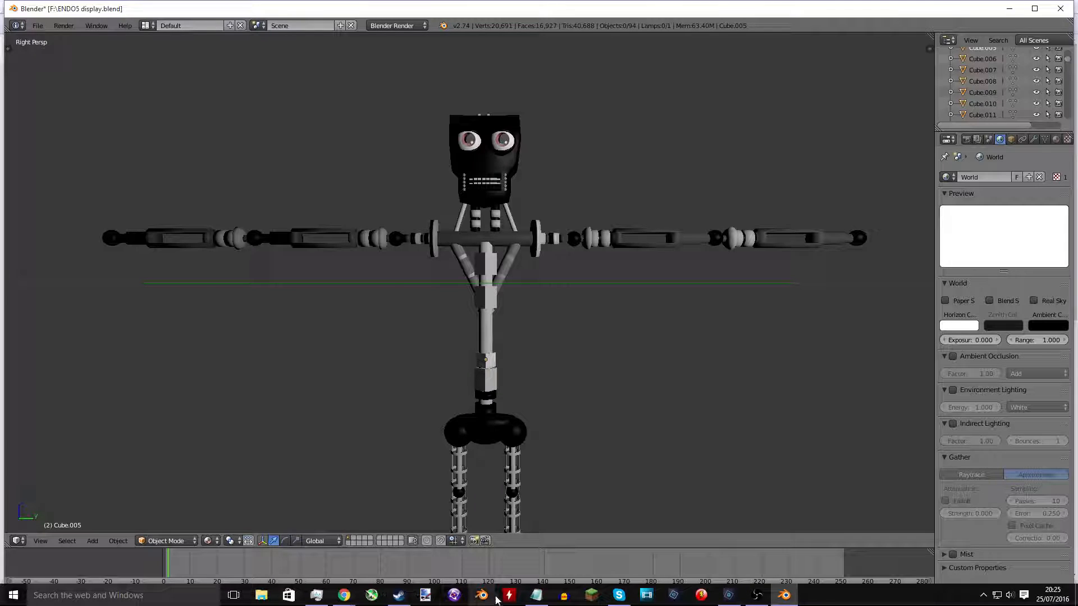
click(482, 596)
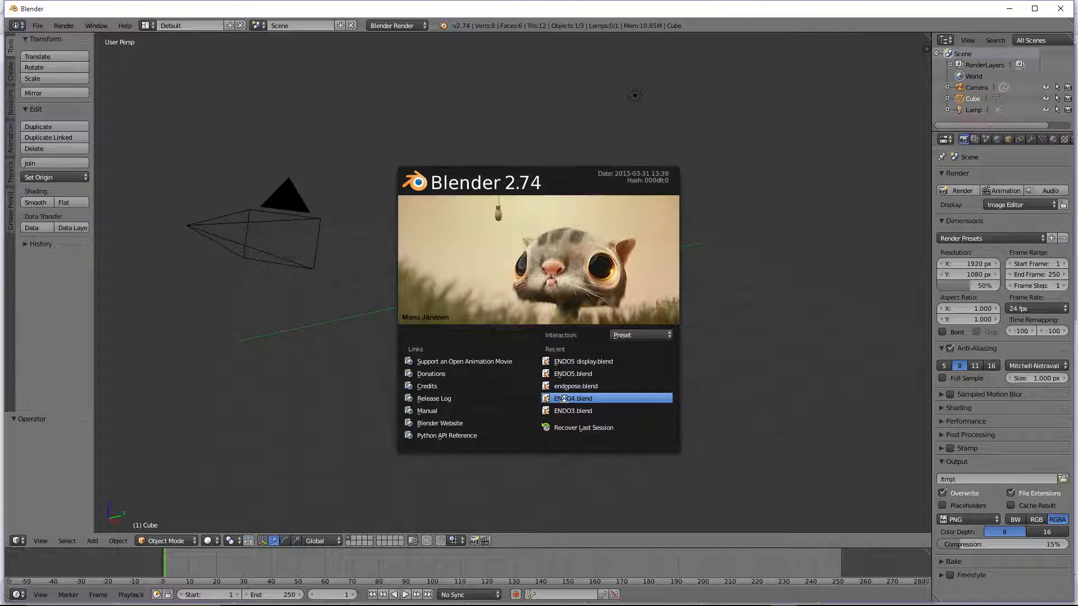
click(564, 399)
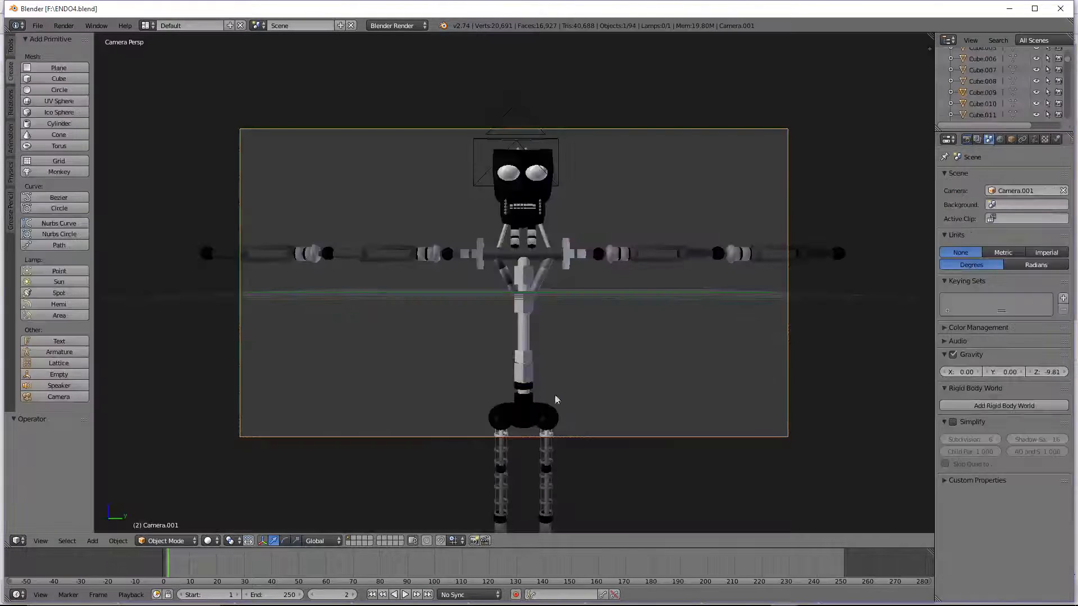
Step: Open the recent file endo80.blend in the second Blender window
click(37, 26)
mouse_move(59, 65)
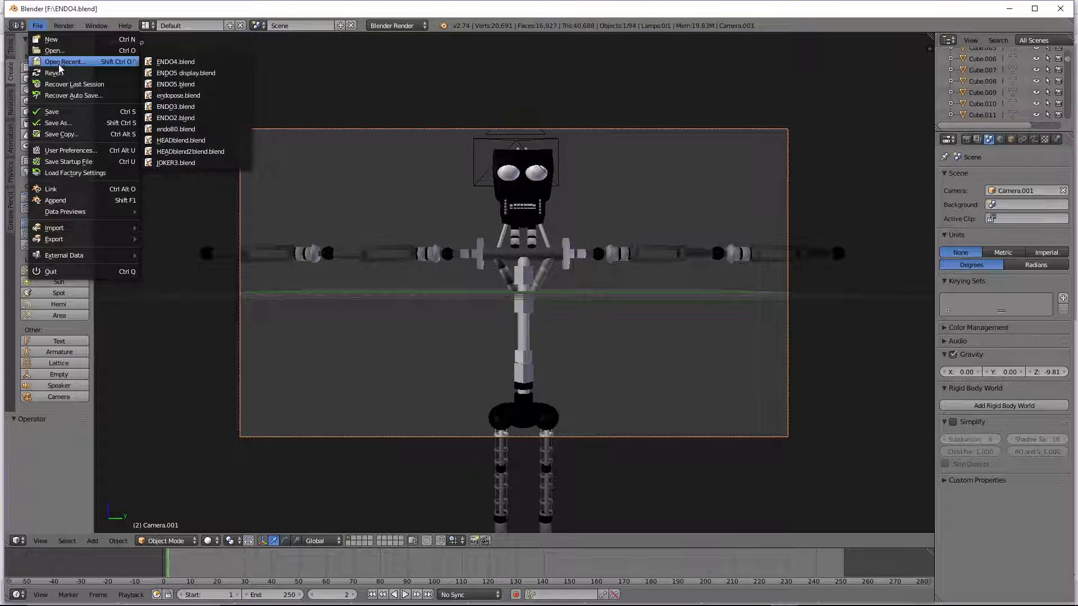
click(187, 130)
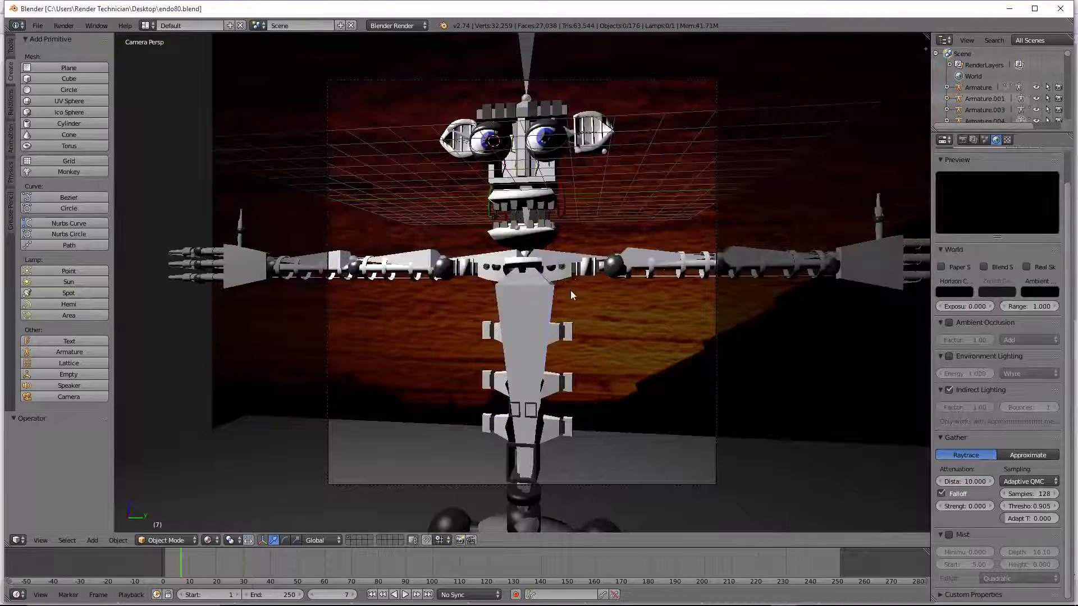
Step: Leave the camera view and examine the skeleton's outstretched arm and hand from the front
key(KP_0)
middle_drag(571, 291, 571, 295)
scroll(628, 368, up, 4)
scroll(628, 368, up, 1)
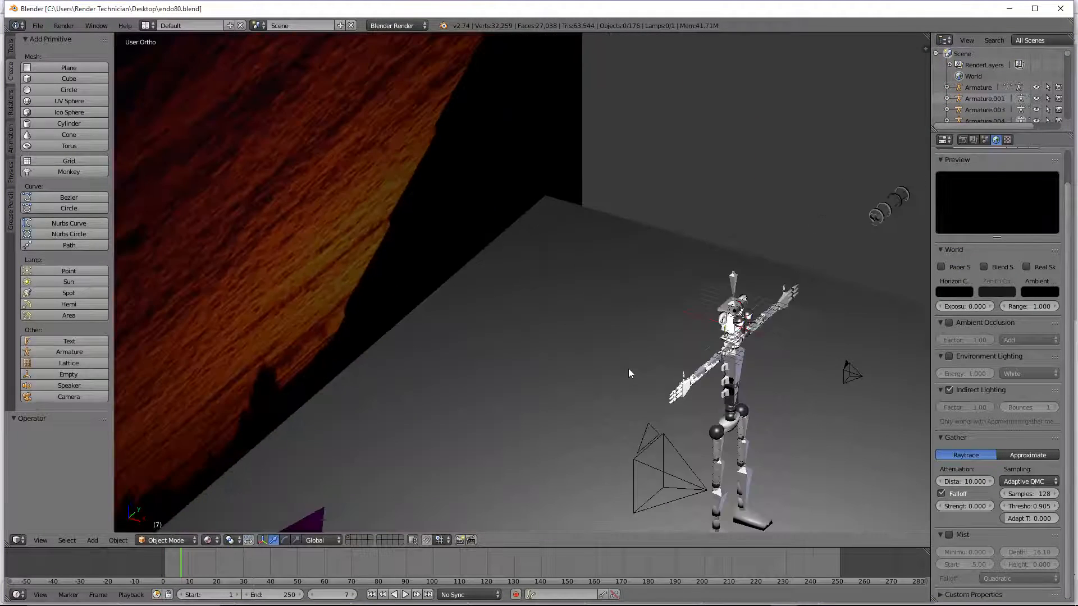
key(KP_2)
key(KP_2)
key(KP_6)
key(KP_6)
key(KP_6)
key(KP_6)
scroll(565, 301, up, 2)
scroll(560, 297, up, 5)
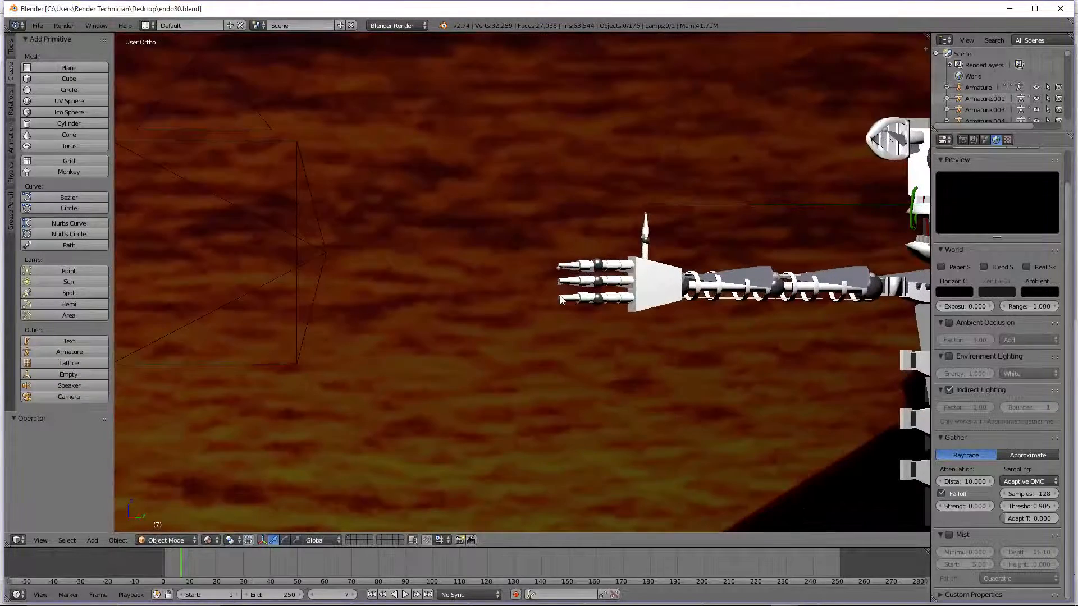
key(KP_6)
scroll(561, 298, up, 1)
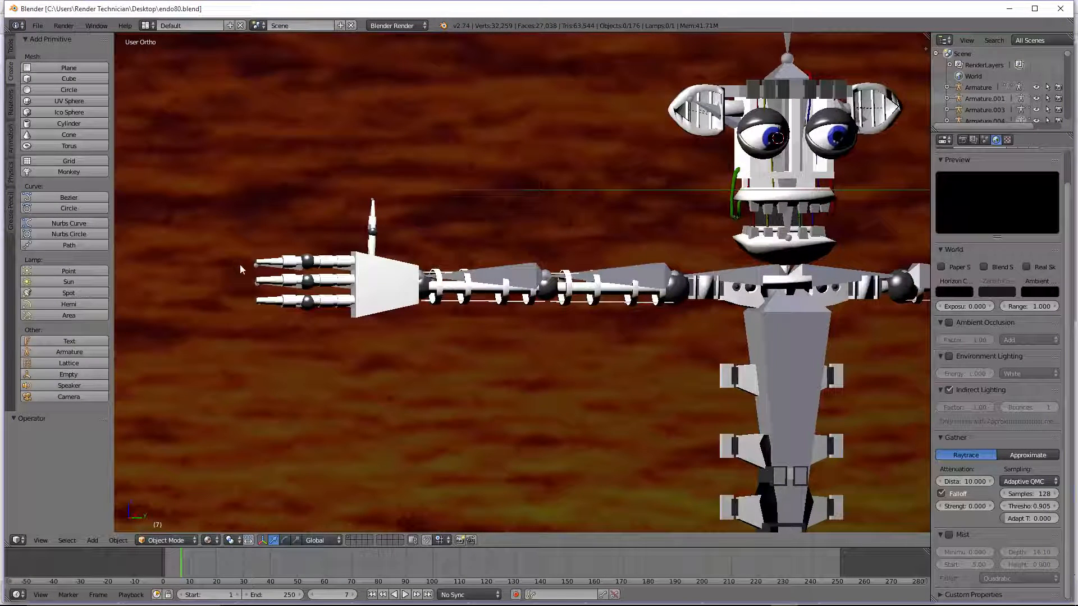
Step: Try lowering the skeleton's hand about 2.3 units along Z, and undo the move
right_click(259, 264)
key(g)
key(z)
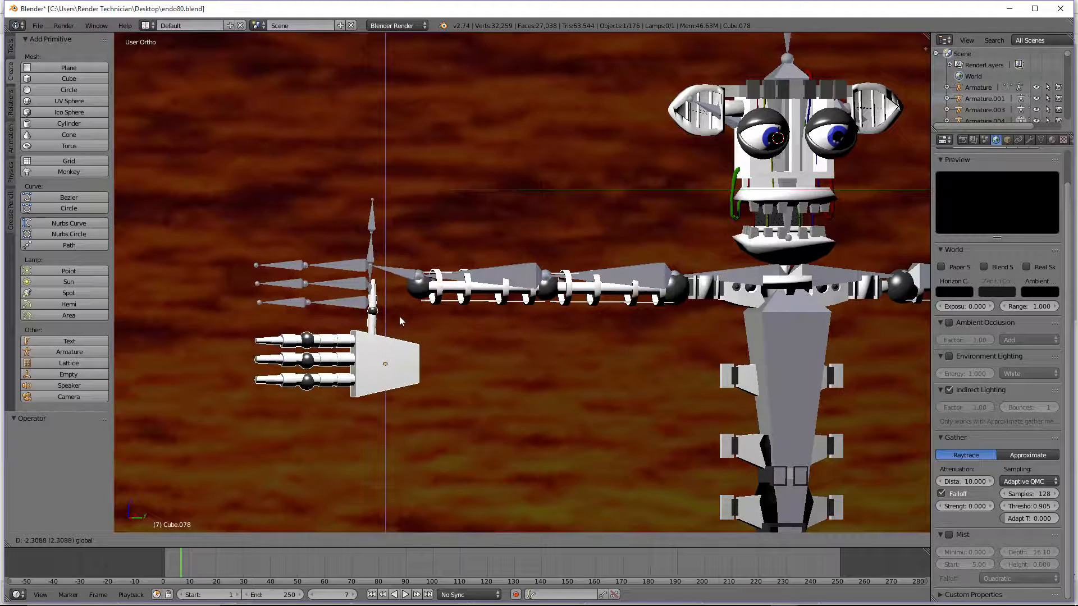
click(399, 316)
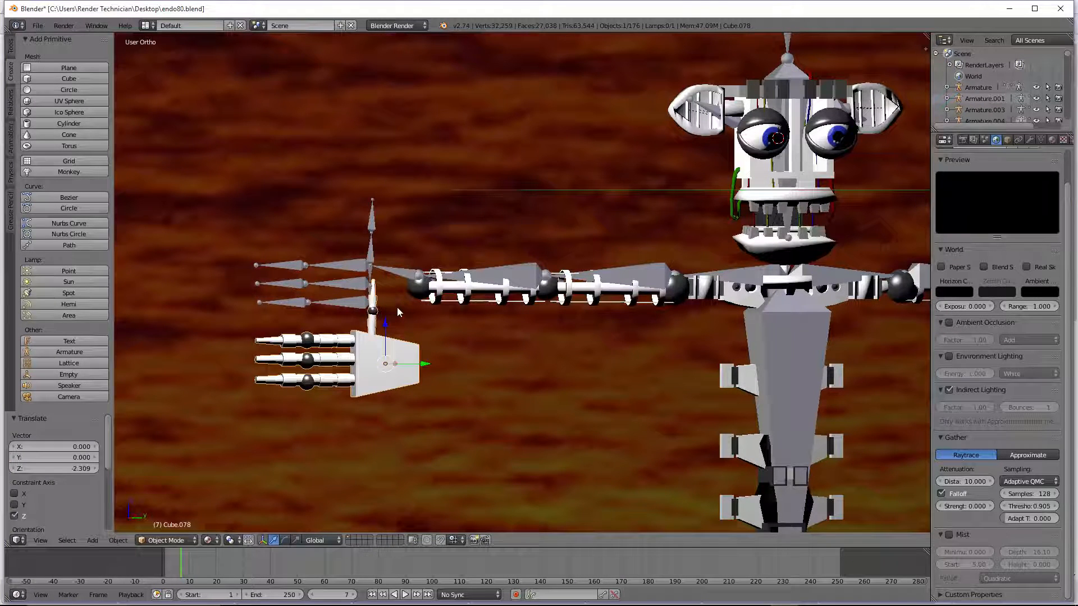
key(ctrl+z)
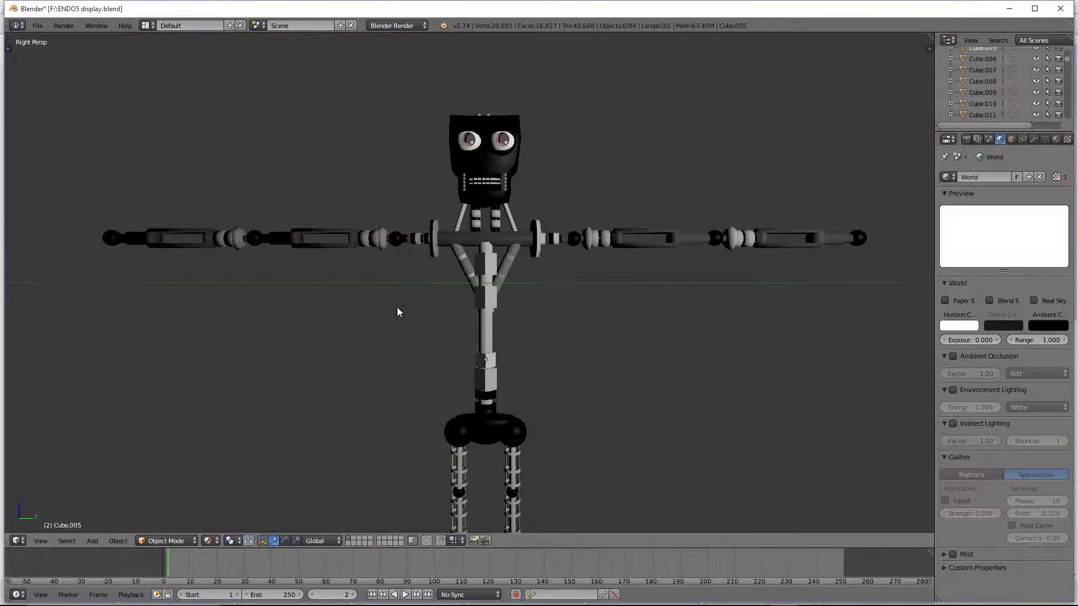
Step: Paste the copied hand into the ENDO5 display scene and move it along Y to the middle of the skeleton
scroll(397, 312, down, 3)
key(ctrl+v)
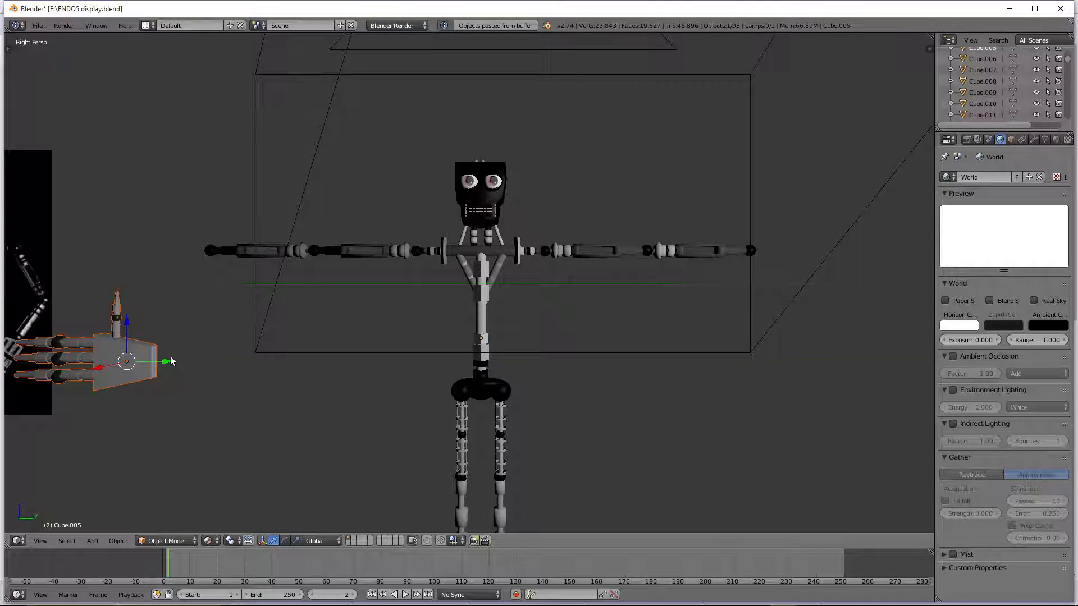
key(g)
key(y)
click(542, 378)
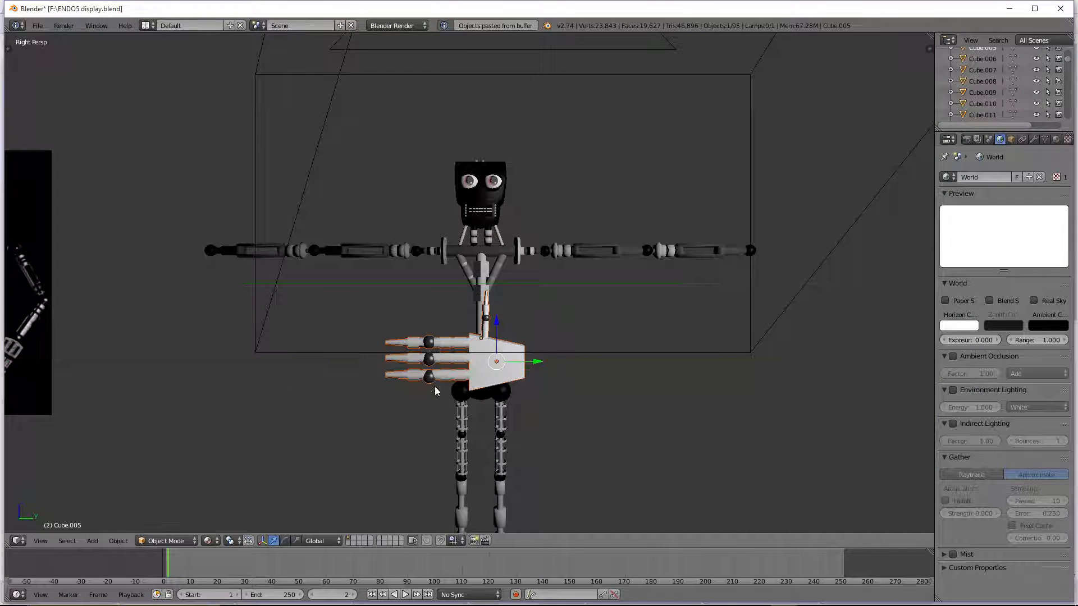
Step: Select the pasted hand in front of the skeleton's pelvis instead of the camera overlapping it
click(478, 386)
right_click(493, 362)
right_click(493, 359)
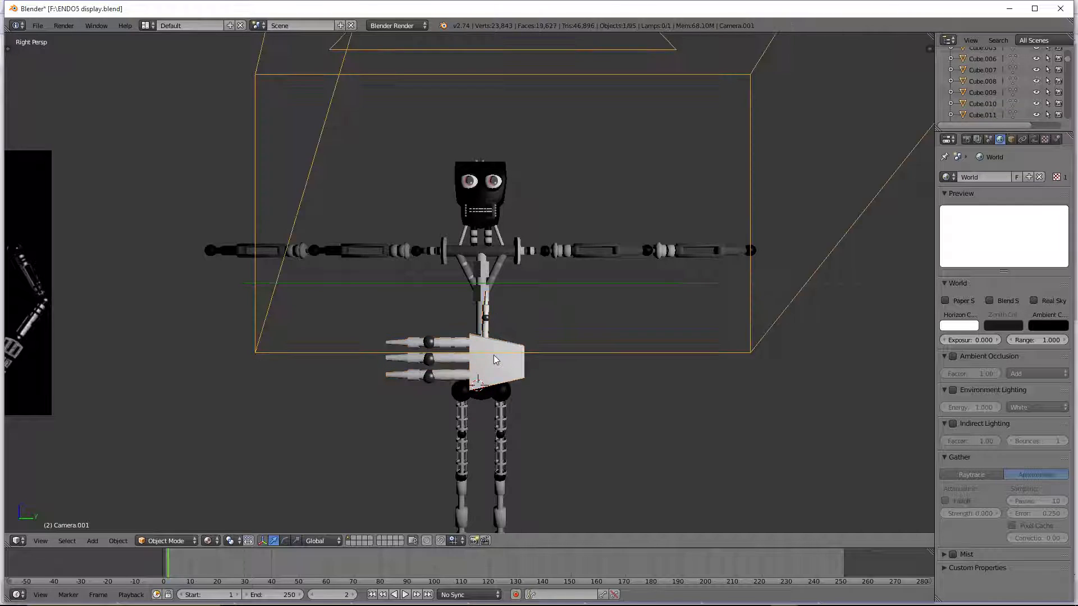
right_click(493, 360)
scroll(475, 387, up, 2)
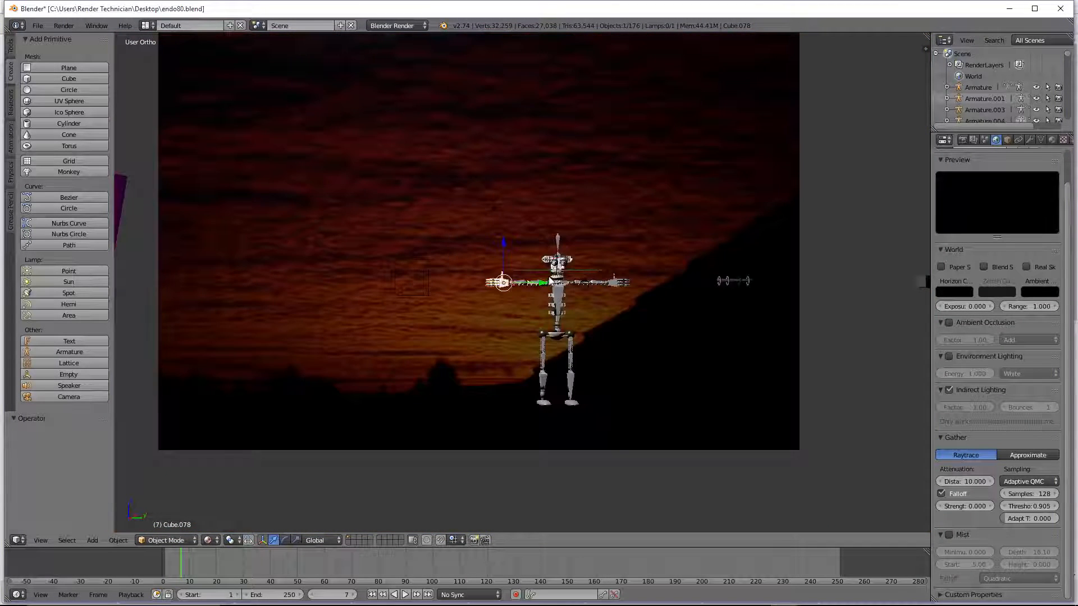
Step: In the endo80 scene, switch to Solid shading and select the palm of the large detached hand beside the skeleton
scroll(729, 264, down, 8)
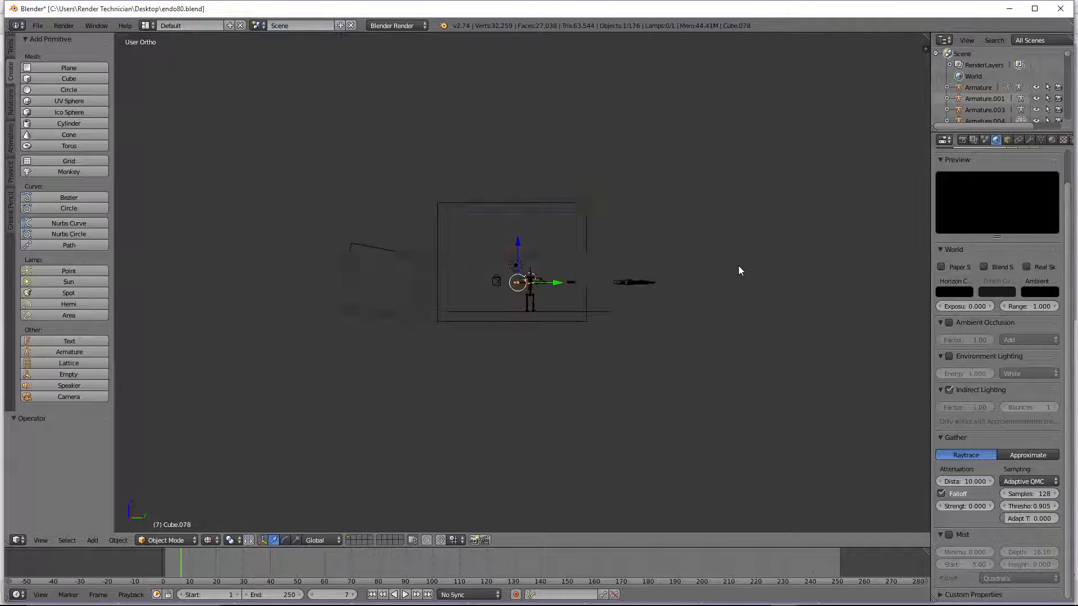
key(shift+z)
scroll(730, 278, up, 8)
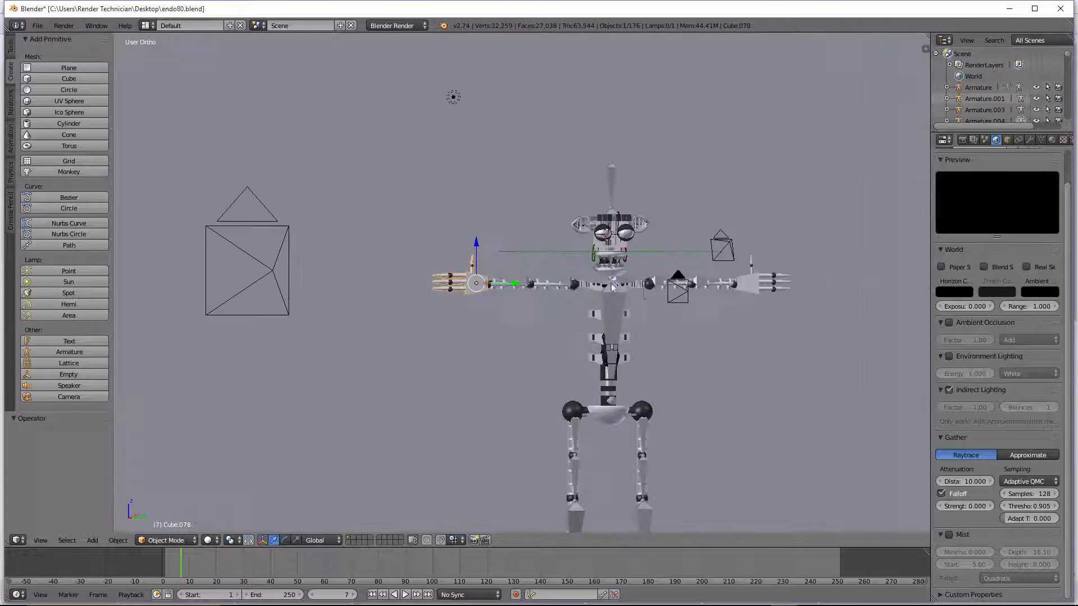
right_click(758, 285)
scroll(747, 269, down, 7)
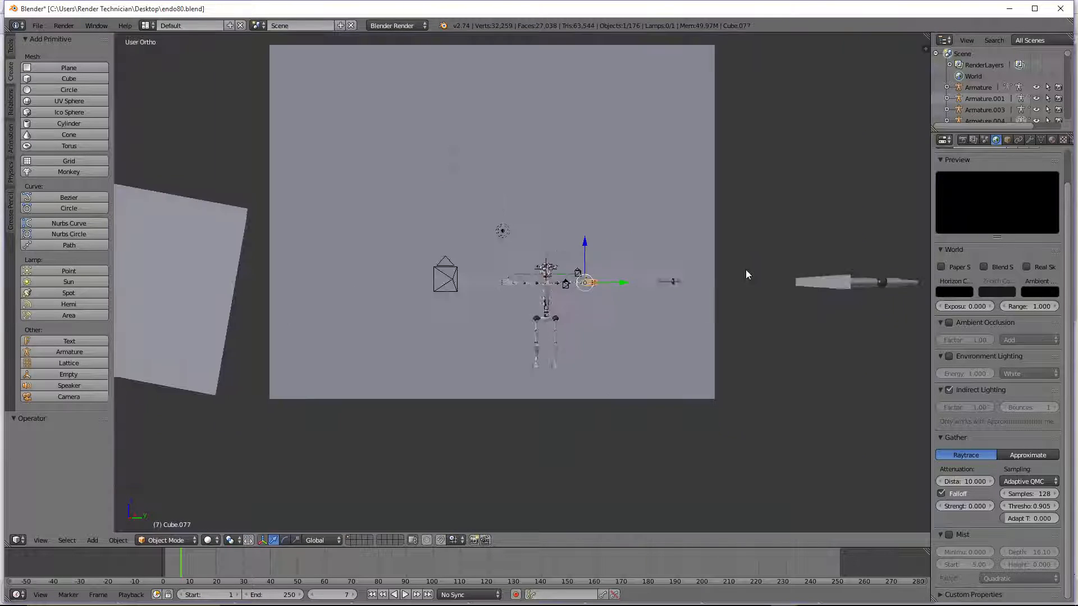
right_click(796, 281)
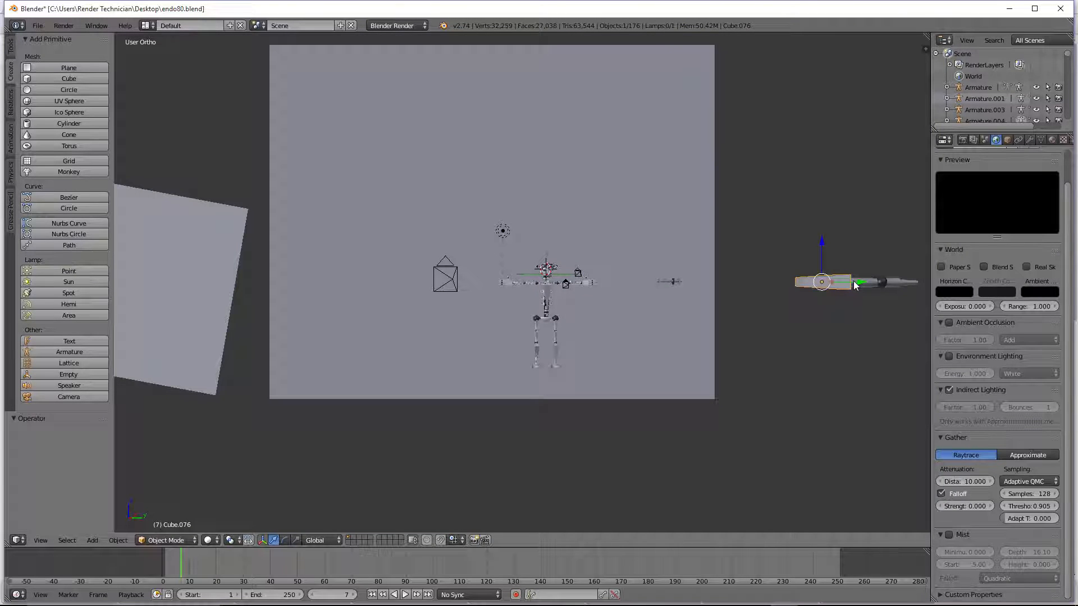
Step: Try moving the detached hand's palm down along Z by about 9 units
key(g)
key(z)
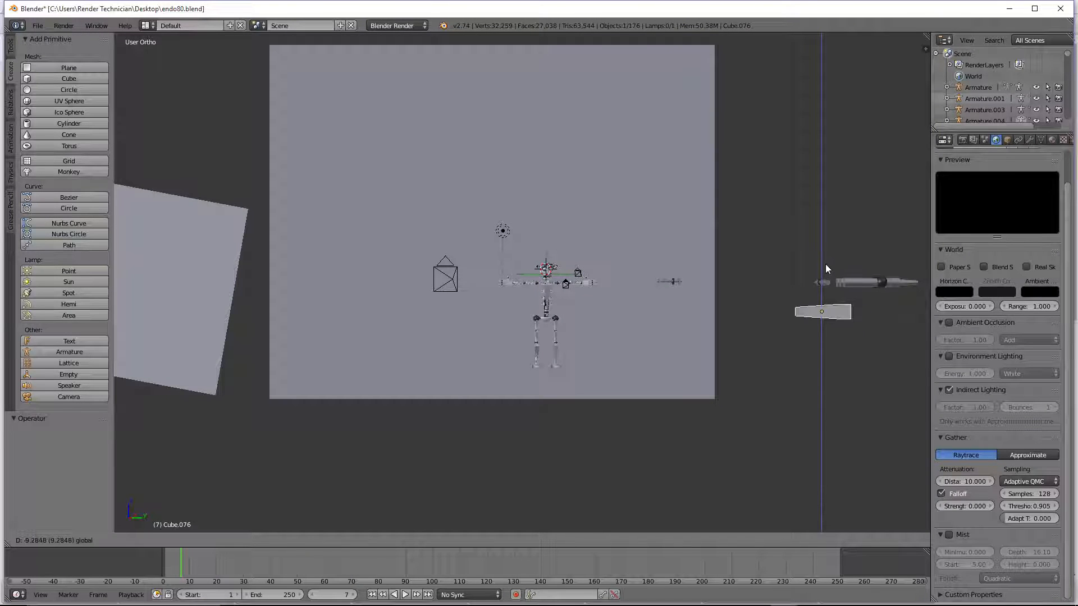
click(825, 264)
middle_drag(825, 264, 676, 449)
right_click(675, 437)
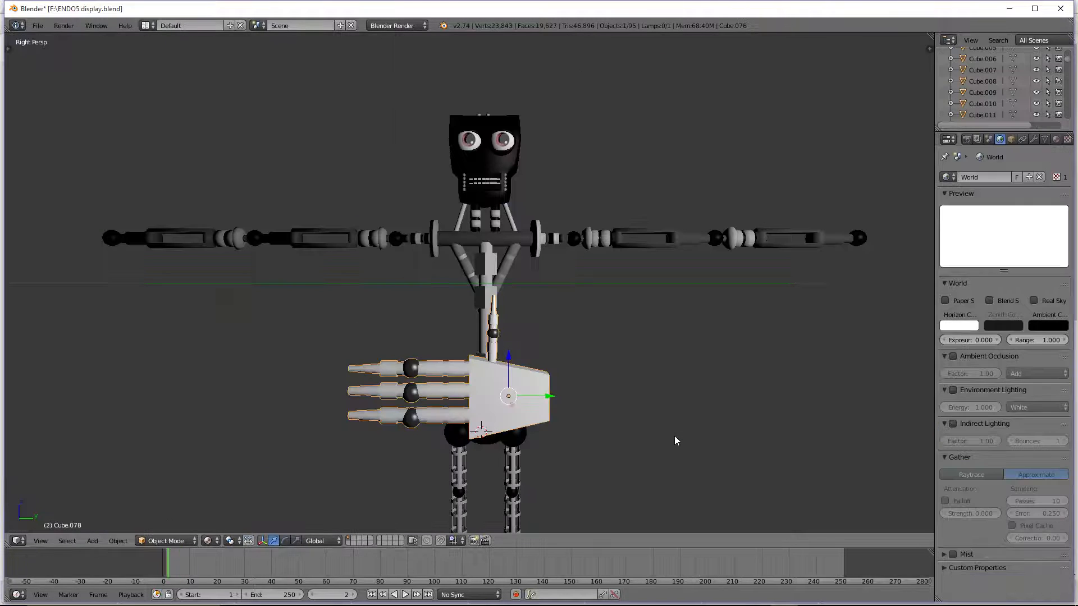
Step: Delete the pasted hand from the ENDO5 display scene and switch back to the endo80 window
key(x)
click(504, 381)
key(alt+Tab)
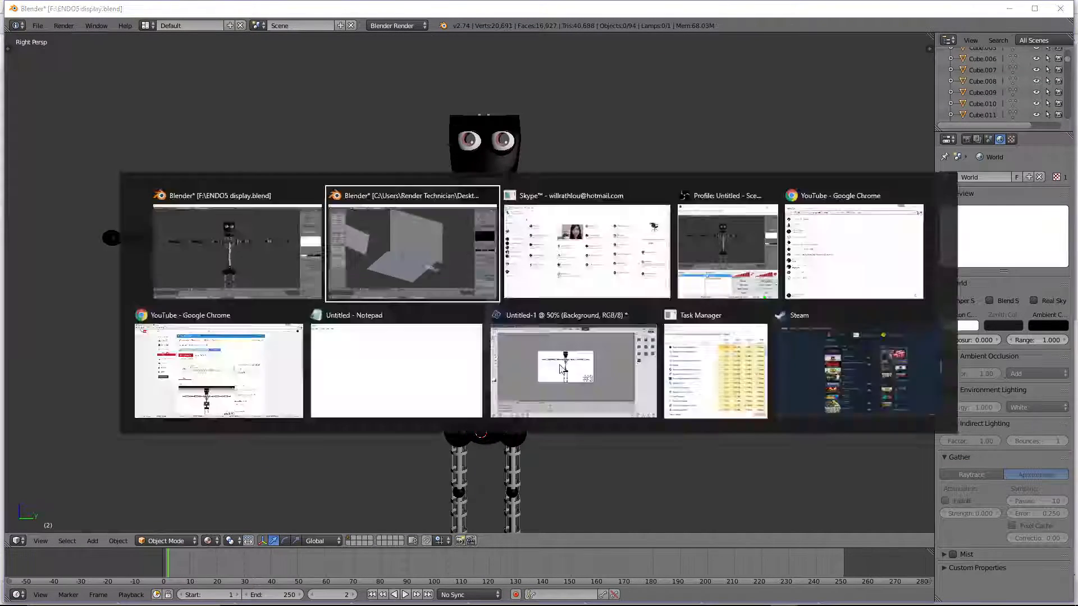
Step: Box-select all parts of the detached hand, including palm, fingers and thumb, and copy them
middle_drag(683, 413, 806, 341)
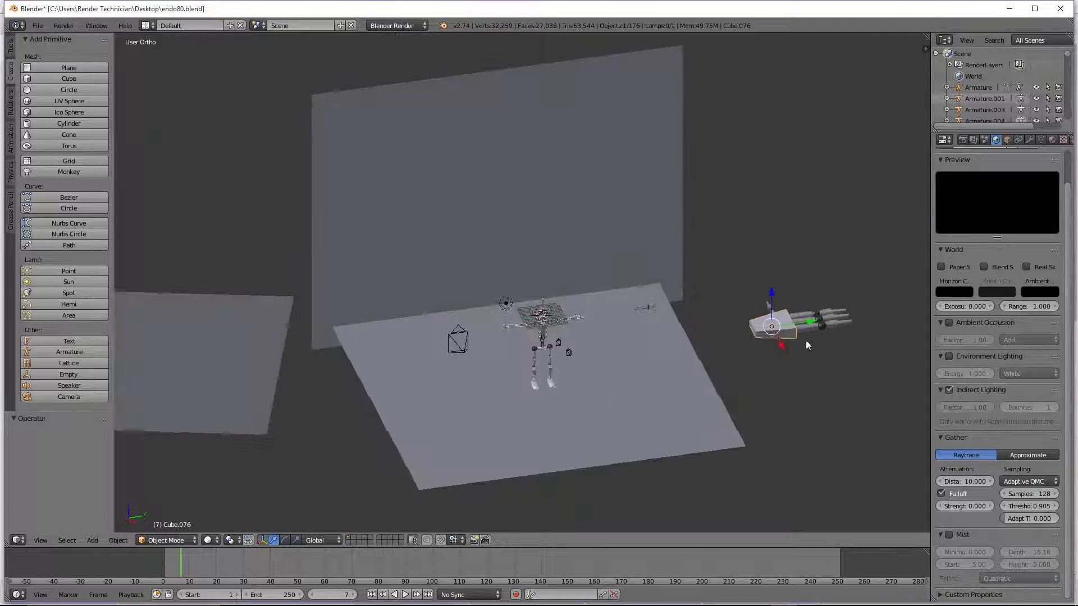
key(a)
key(b)
drag(871, 267, 728, 342)
key(ctrl+c)
Step: Paste the hand parts into the ENDO5 display scene and move them along Y closer to the skeleton
key(alt+Tab)
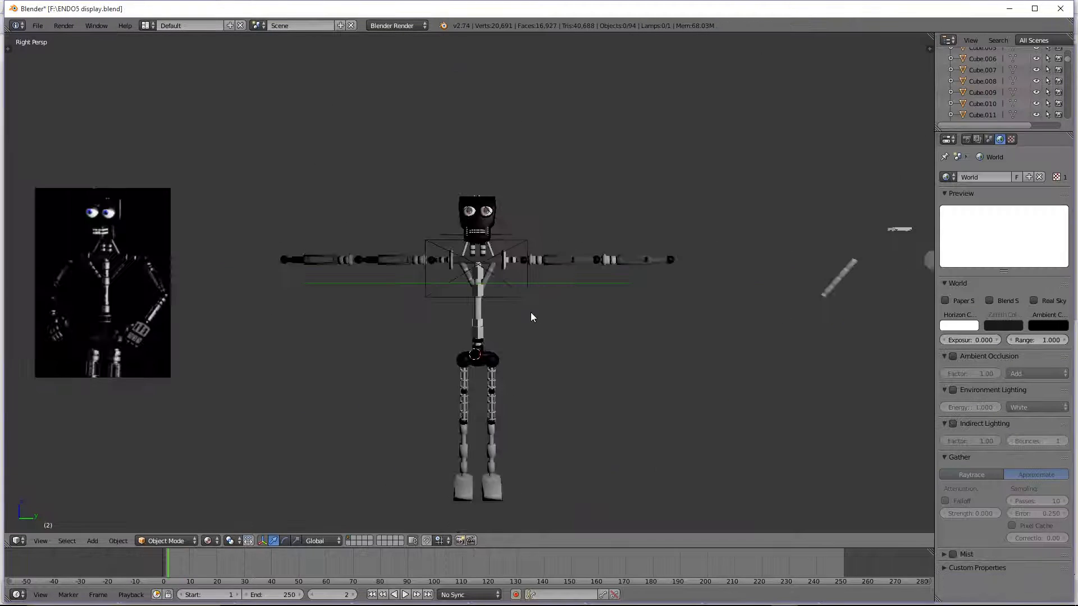
key(ctrl+v)
scroll(529, 306, down, 10)
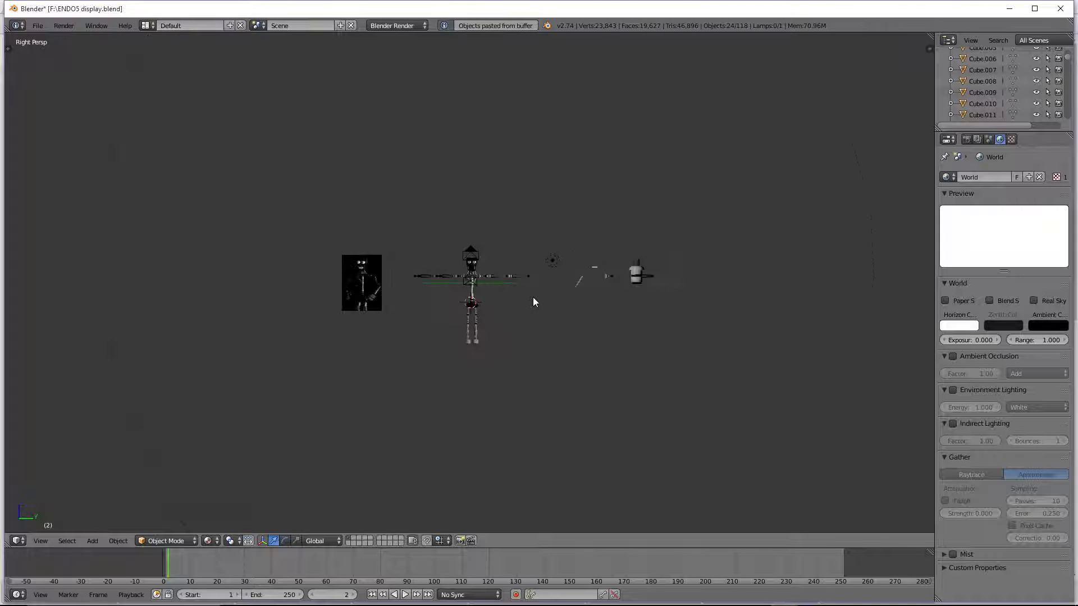
middle_drag(804, 289, 821, 385)
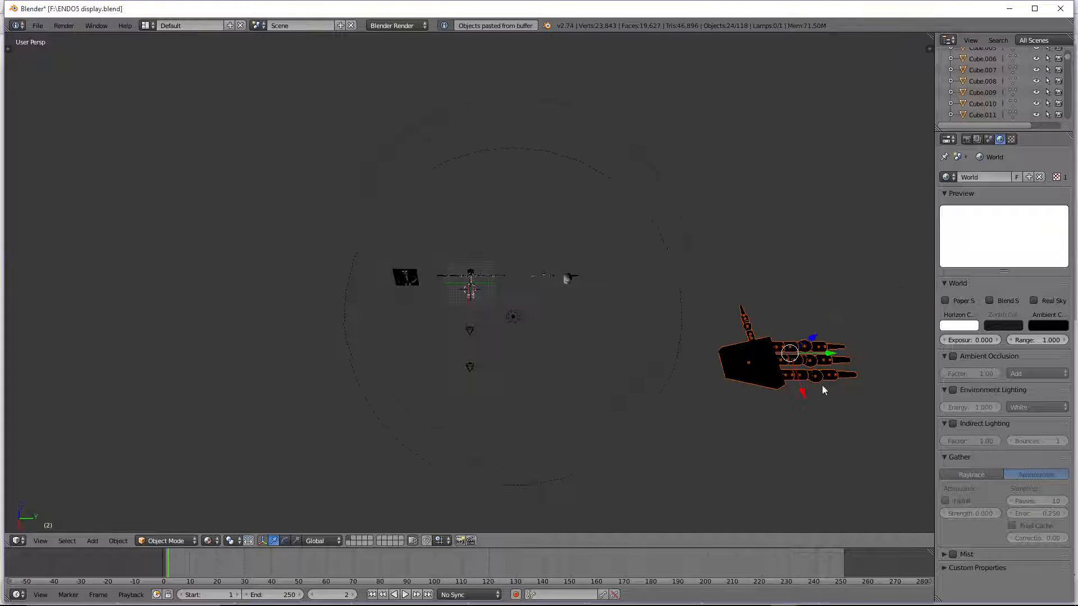
key(g)
key(y)
click(615, 371)
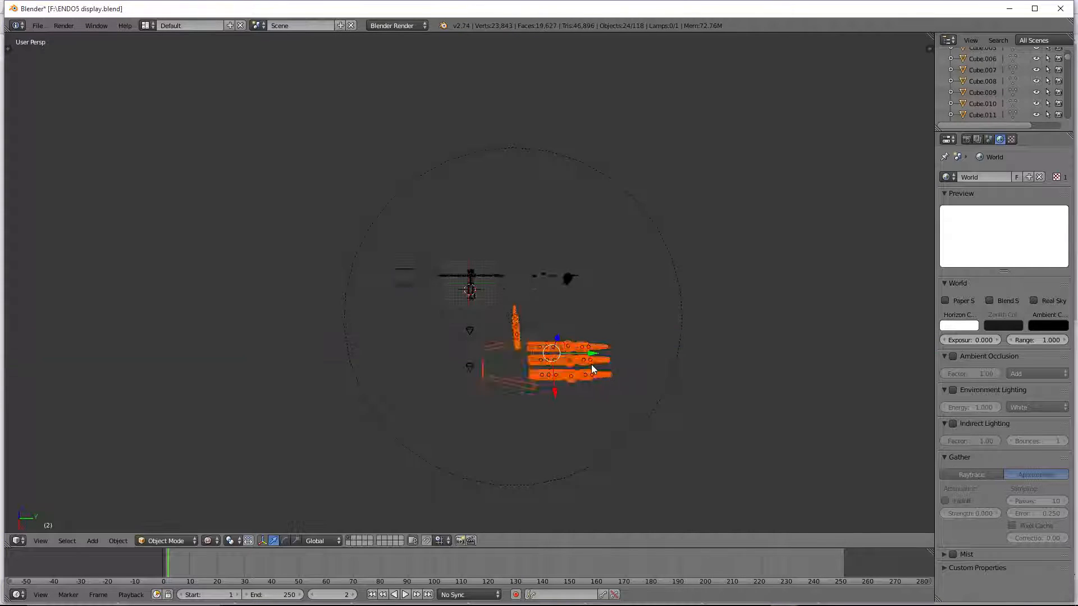
Step: Scale the whole pasted hand down to about 0.63 of its size
scroll(592, 365, up, 3)
middle_drag(627, 454, 679, 444)
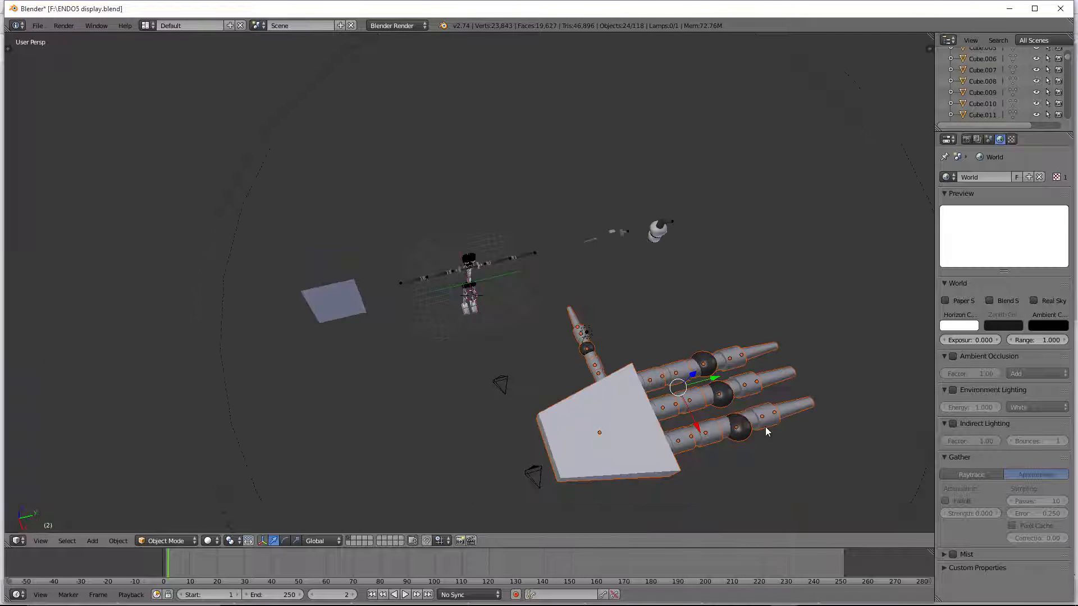
key(s)
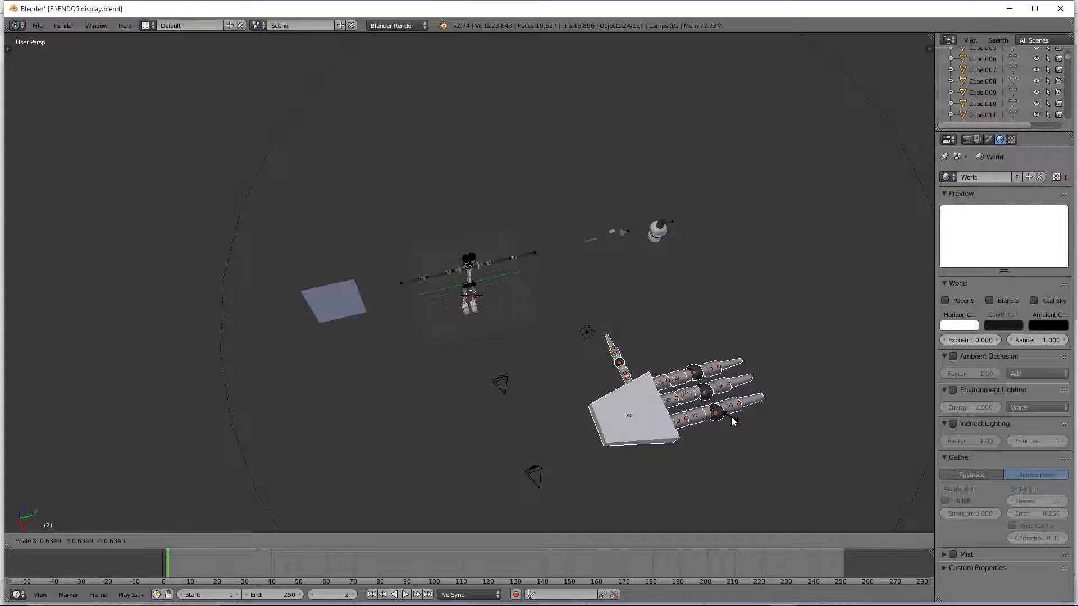
click(731, 417)
Step: Select only the hand's palm block, try rescaling it, and undo the scaling
right_click(619, 442)
key(s)
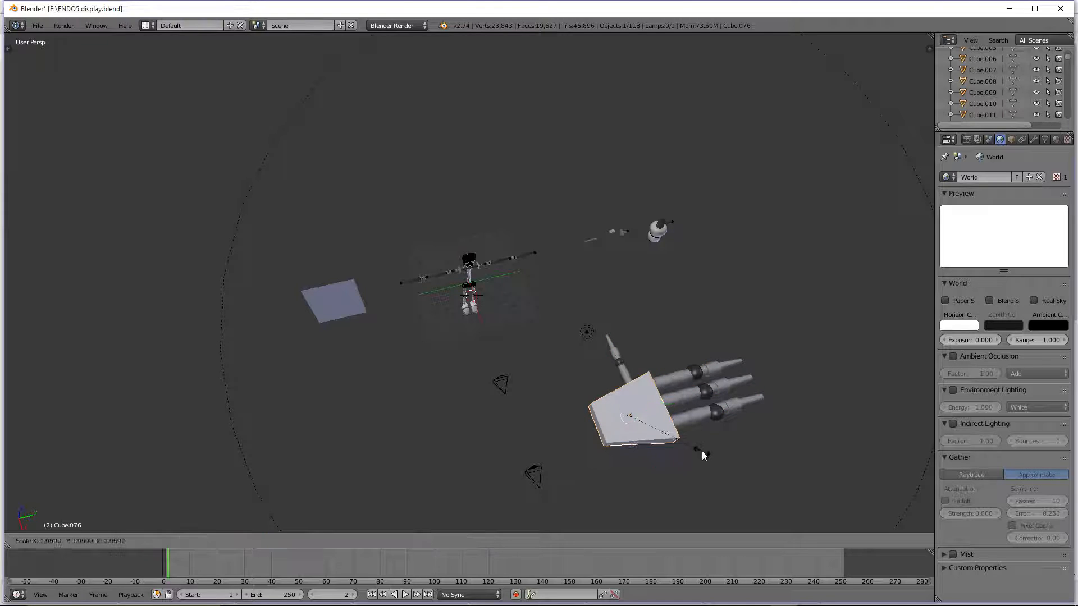
click(685, 445)
key(ctrl+z)
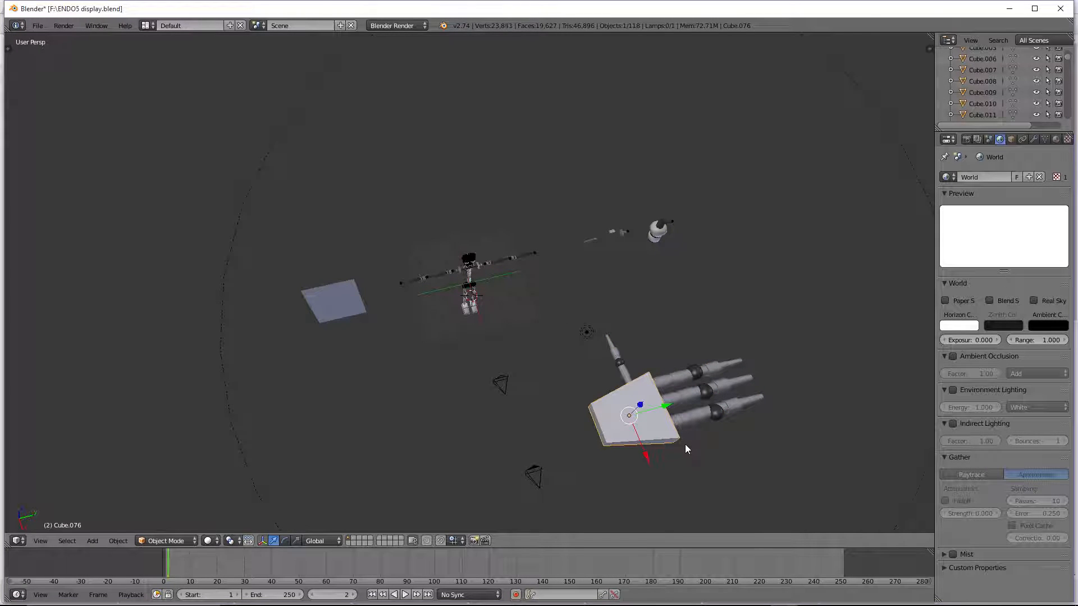
Step: Paste a copy of the palm block, scale it down, and raise it slightly along Z out of the palm's surface
key(ctrl+v)
key(s)
click(648, 404)
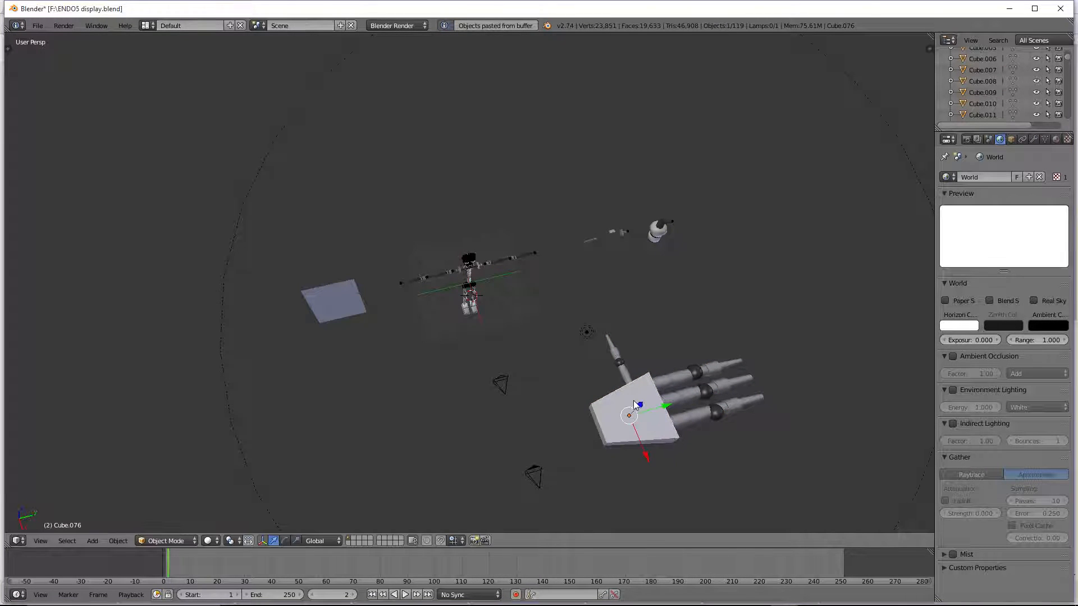
key(g)
key(y)
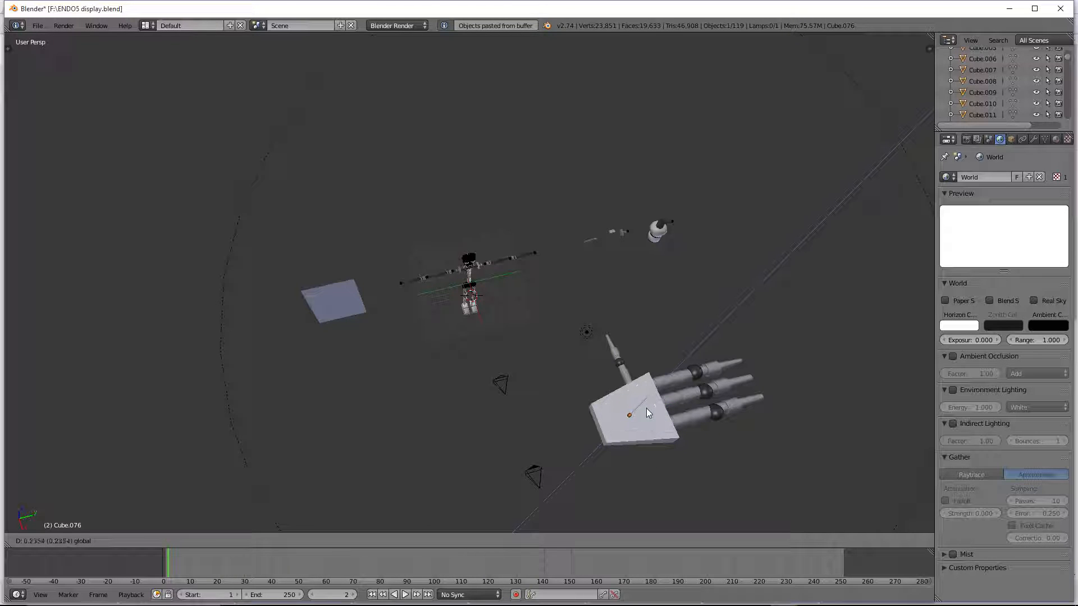
click(646, 406)
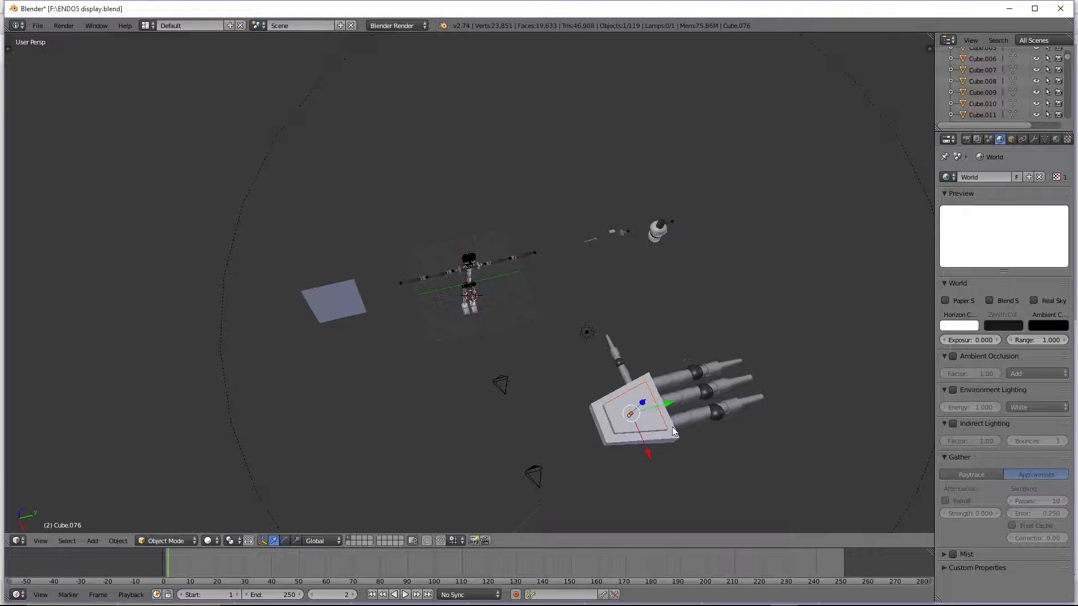
key(s)
key(y)
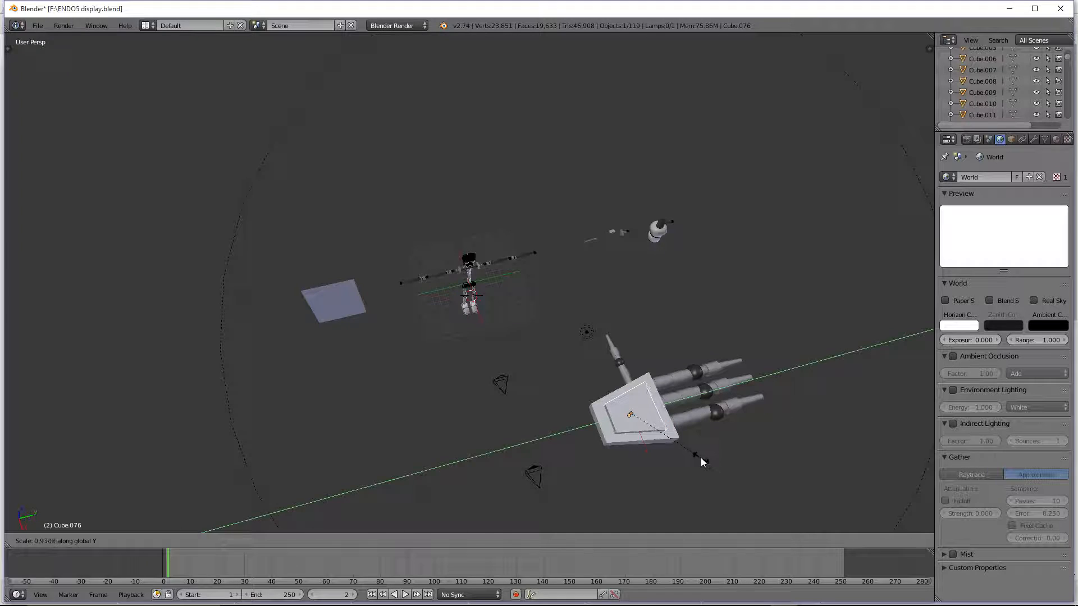
right_click(701, 458)
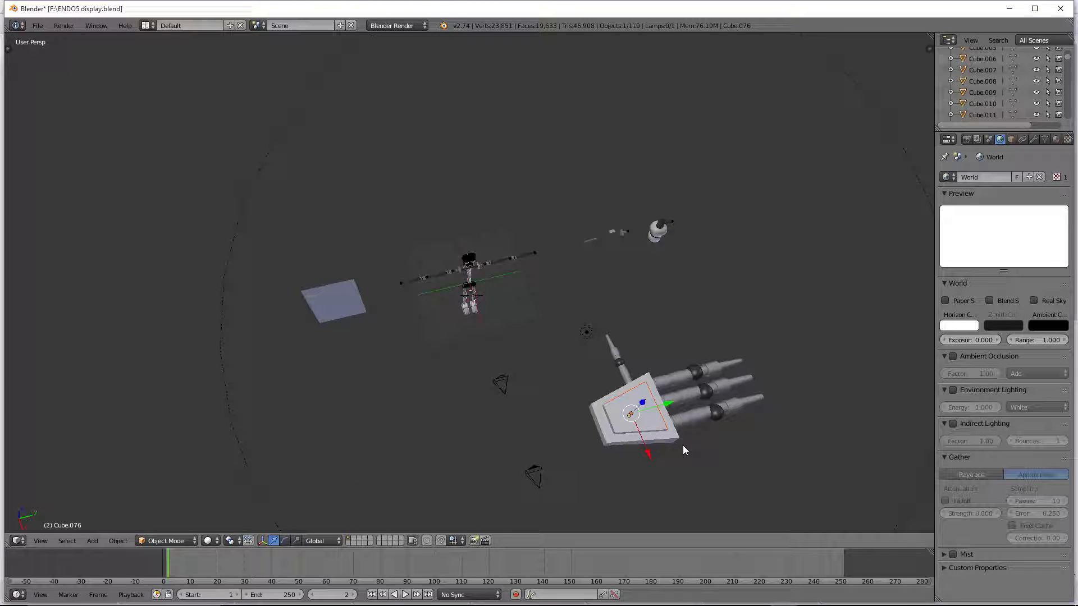
Step: Raise the smaller palm plate slightly further along Z above the back of the hand
middle_drag(683, 446, 675, 340)
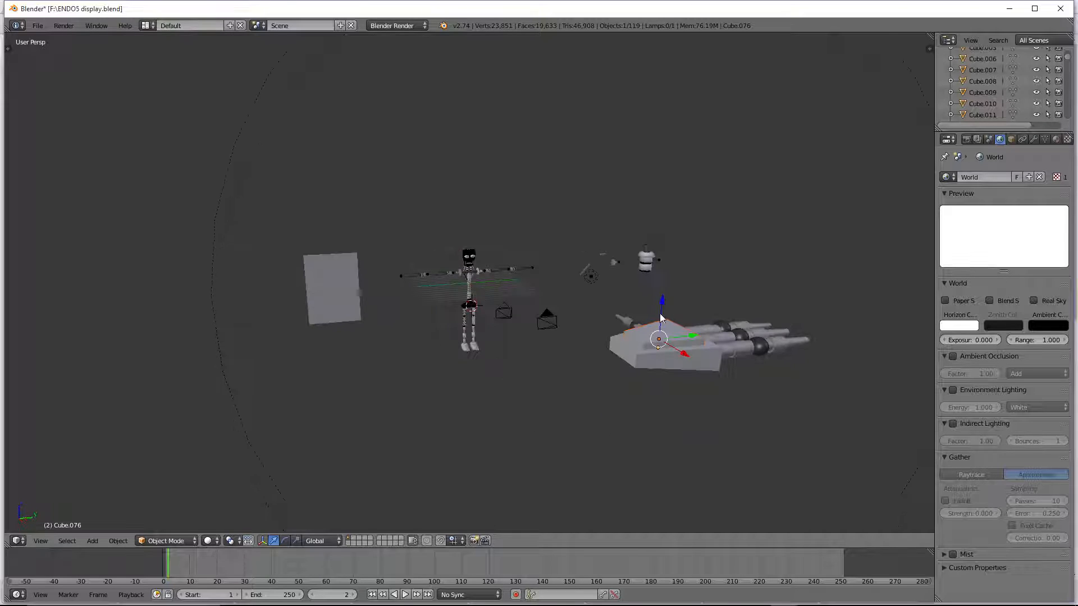
drag(663, 310, 670, 304)
middle_drag(671, 311, 736, 438)
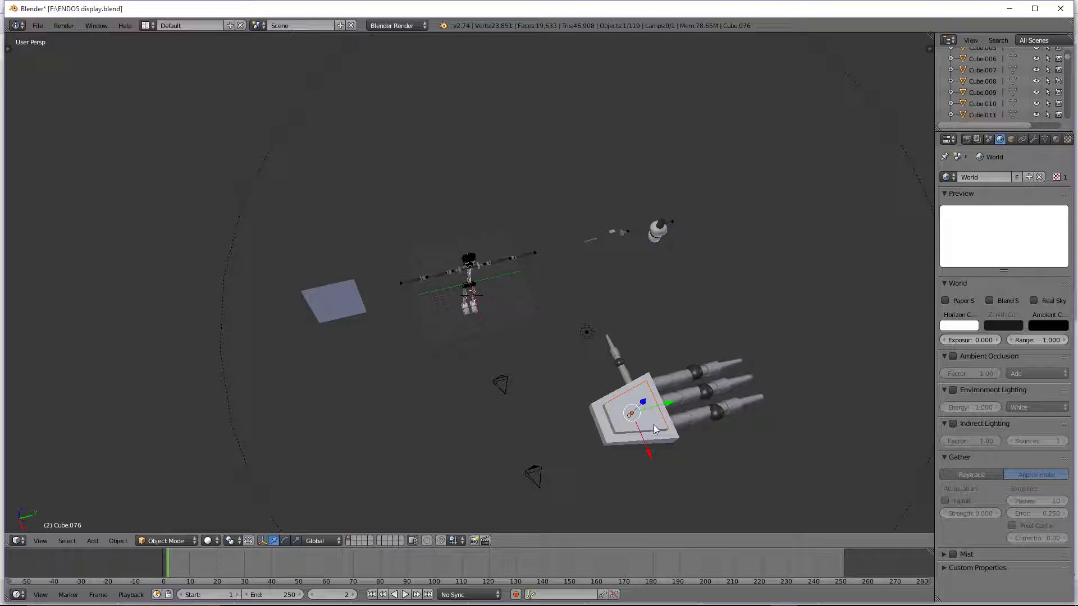
Step: Try moving the smaller plate along Y off the palm block, and undo the move
right_click(662, 440)
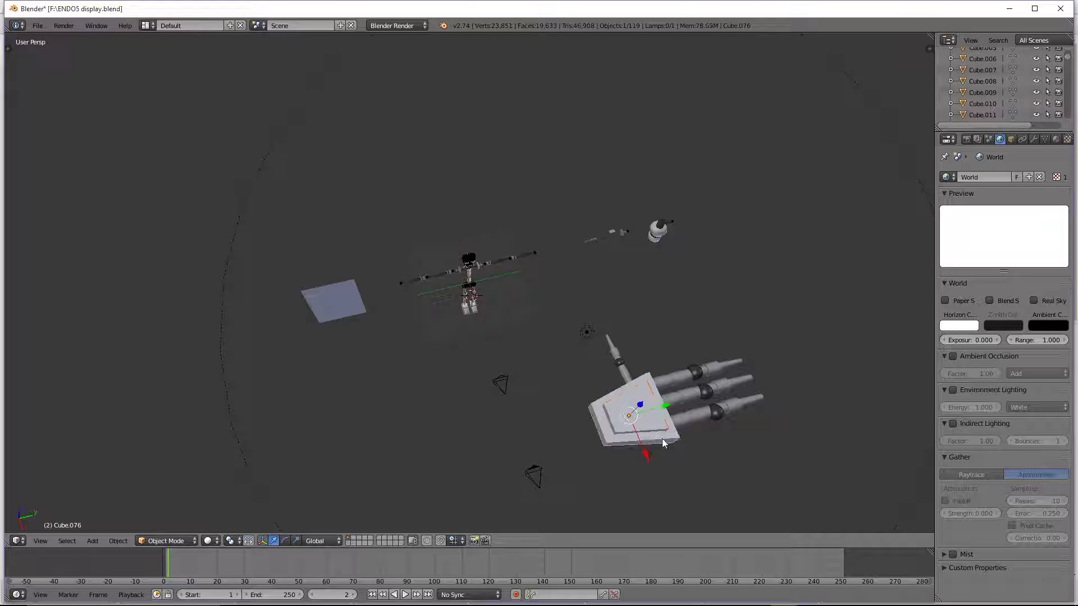
right_click(649, 413)
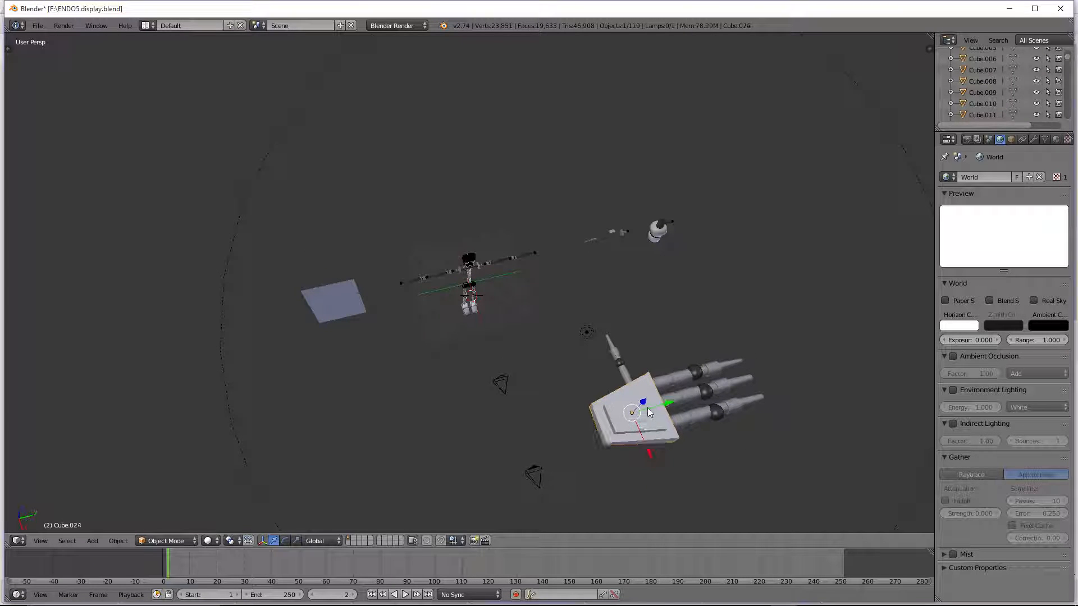
right_click(665, 442)
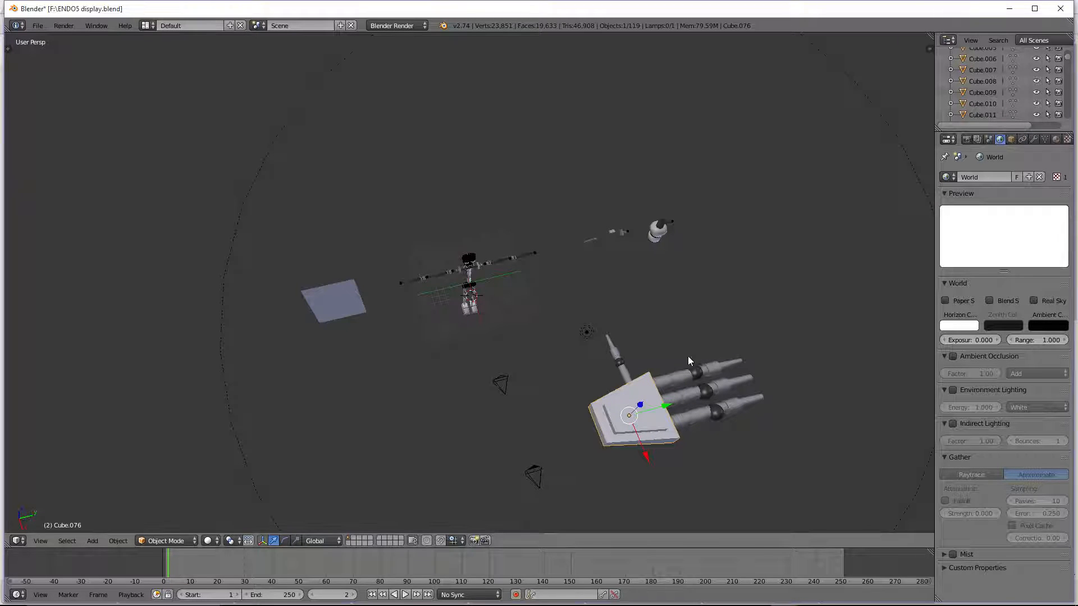
right_click(627, 420)
key(g)
key(y)
click(615, 414)
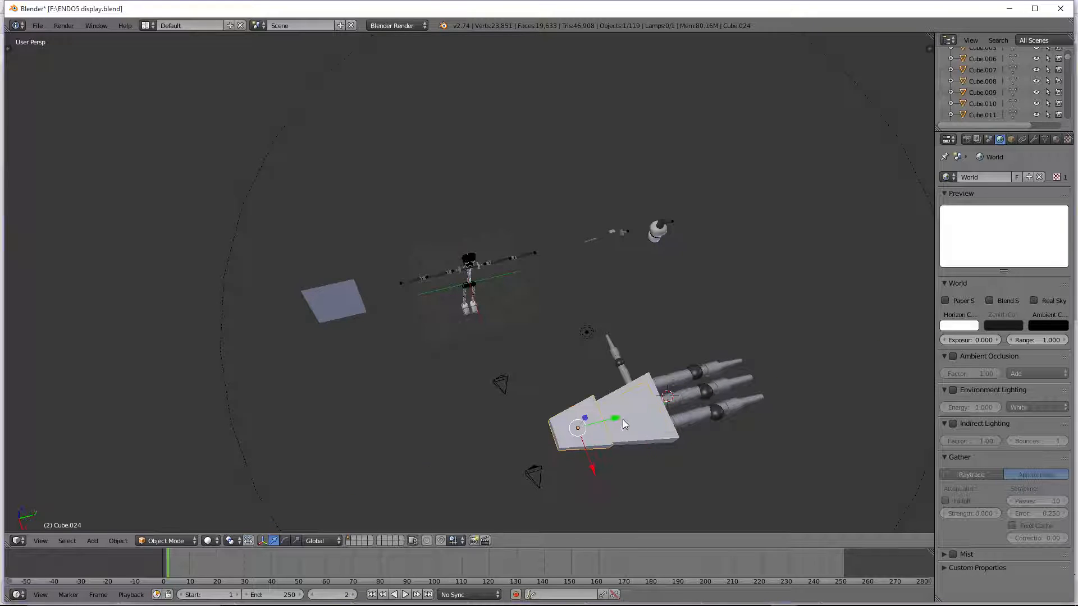
key(ctrl+z)
Step: Add a Boolean modifier to the larger palm block
right_click(629, 412)
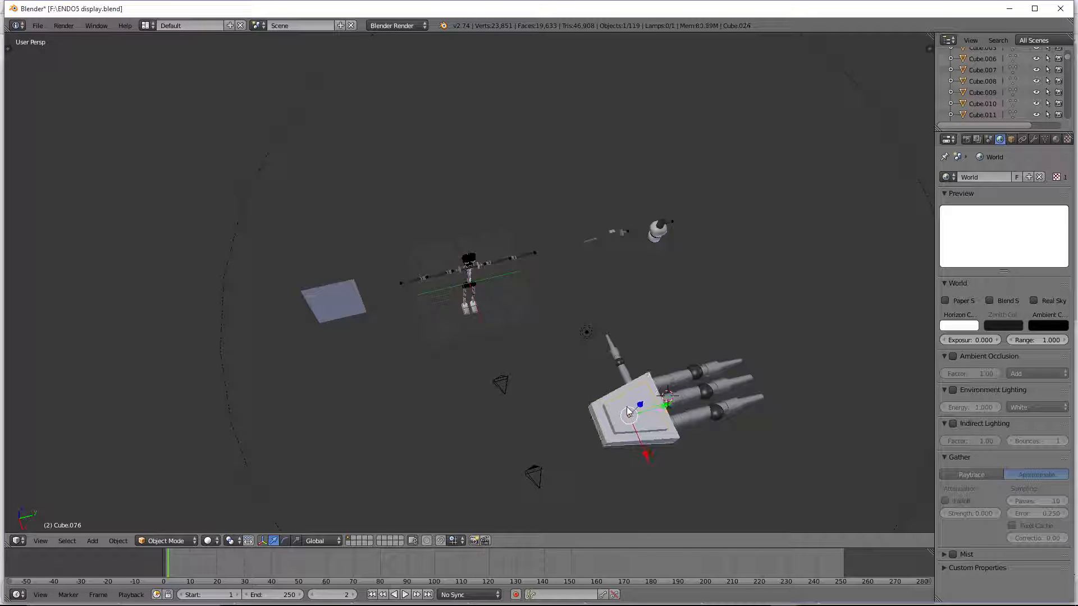
click(1034, 139)
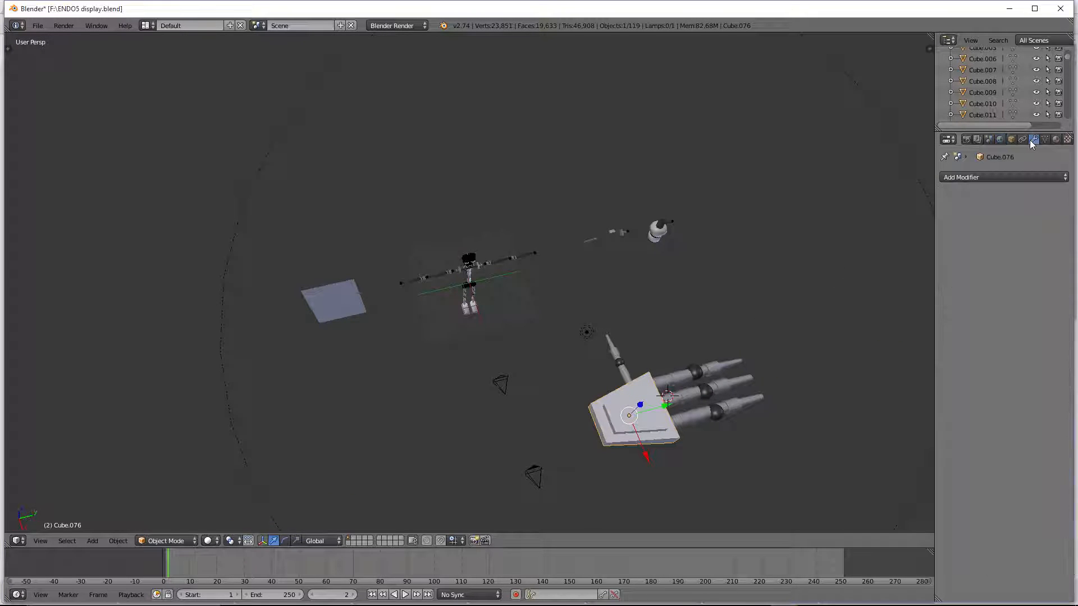
click(993, 176)
click(847, 229)
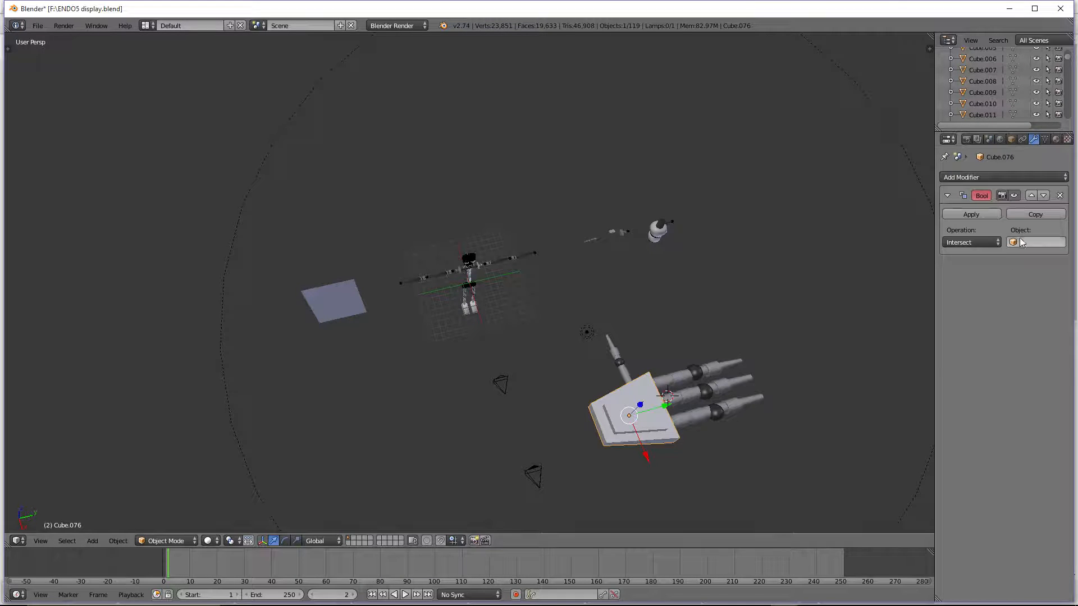
Step: Set the palm block's Boolean object to Cube.024 and its operation to Difference
click(1019, 240)
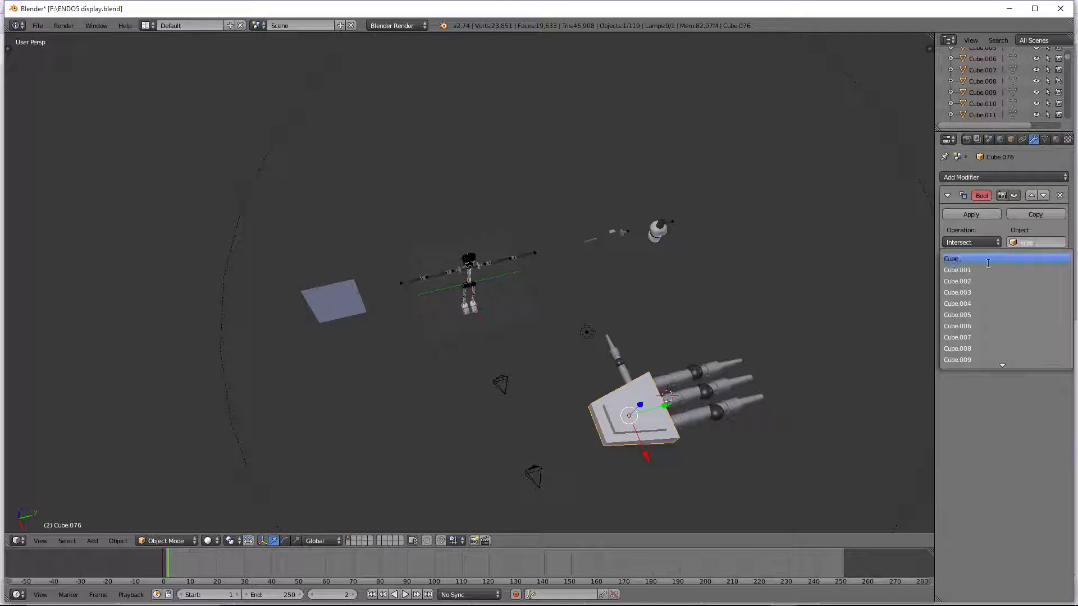
text(cube)
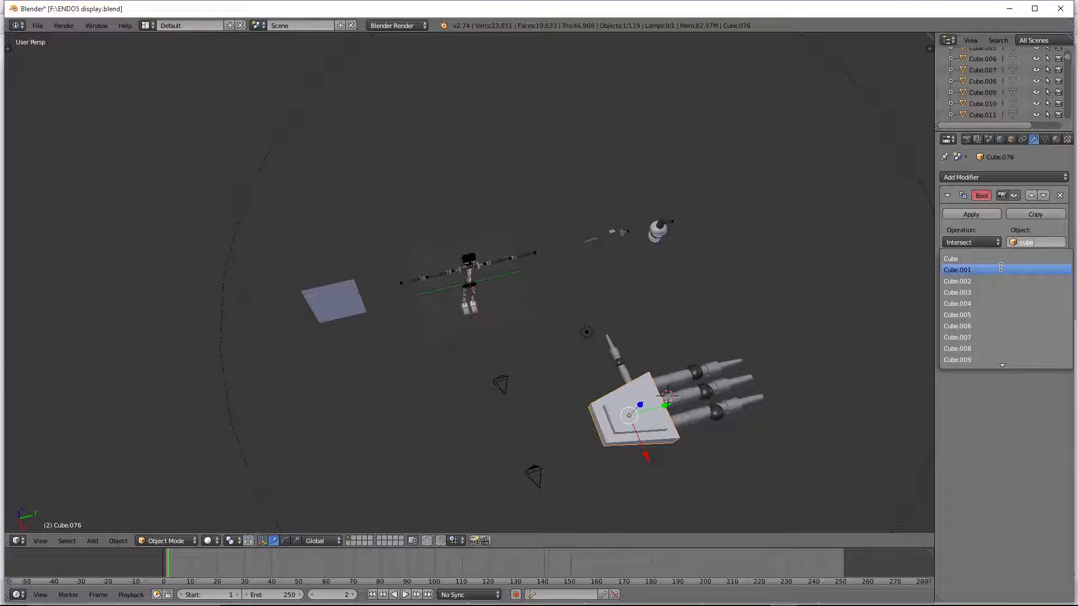
scroll(1000, 268, down, 1)
scroll(1004, 262, down, 7)
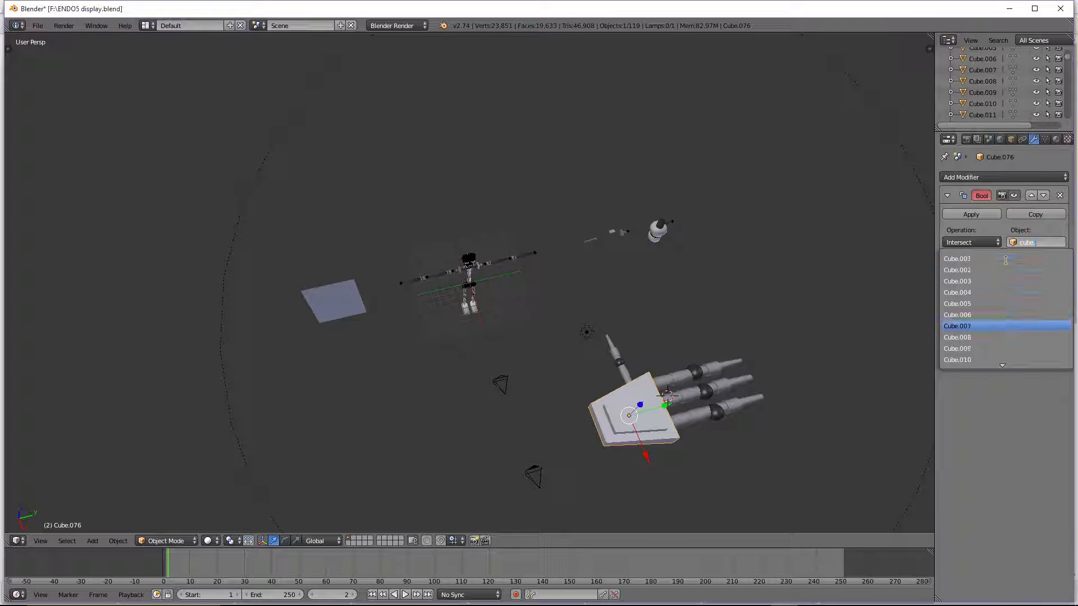
text(.024)
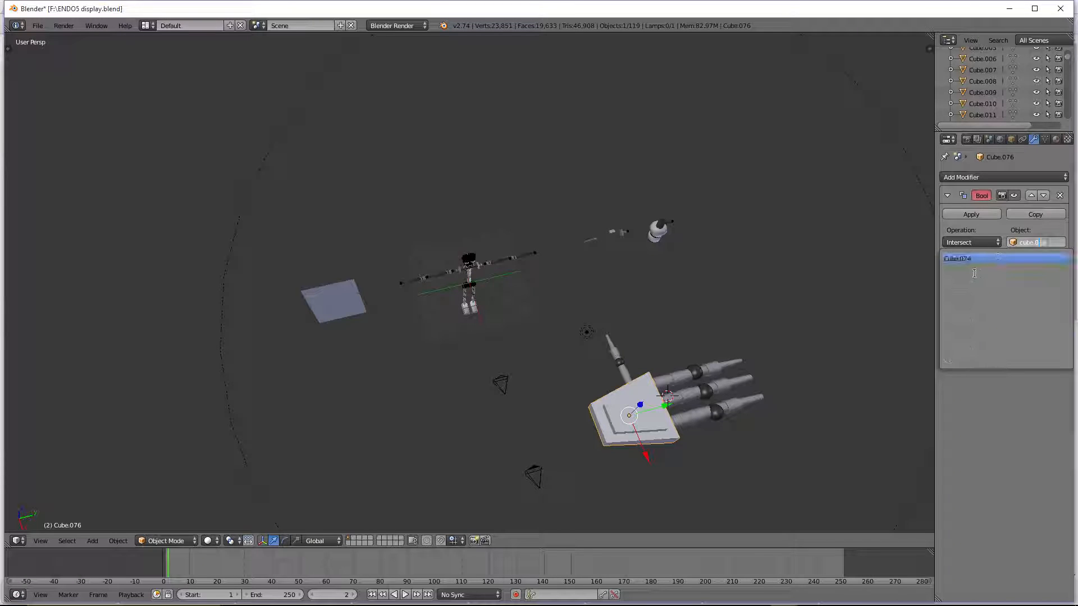
click(978, 259)
click(977, 242)
click(980, 204)
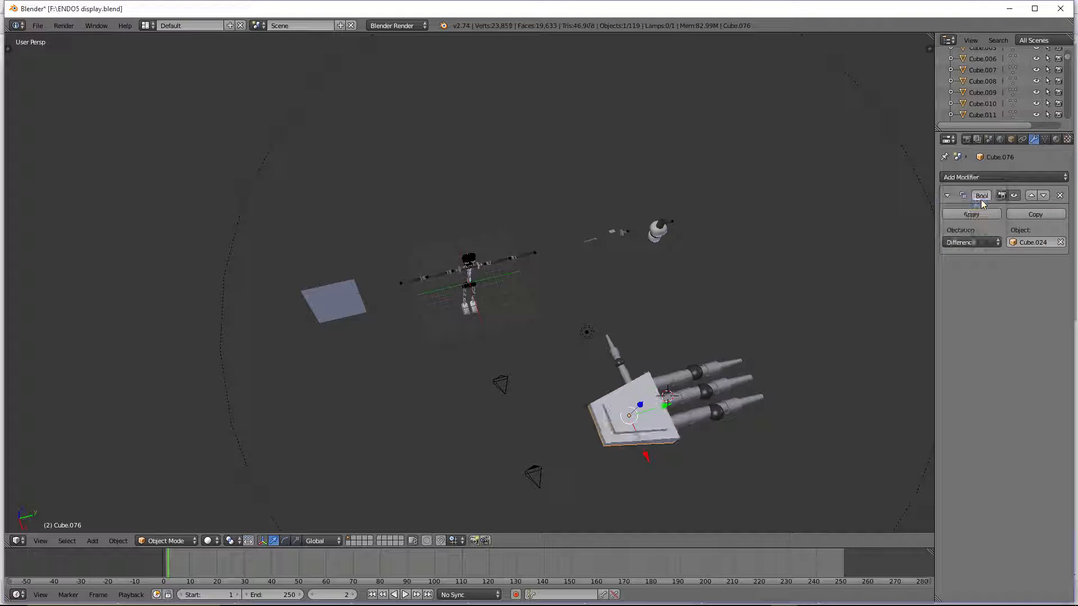
Step: Move the smaller plate away along Y to check the Boolean preview, and undo the move
right_click(612, 422)
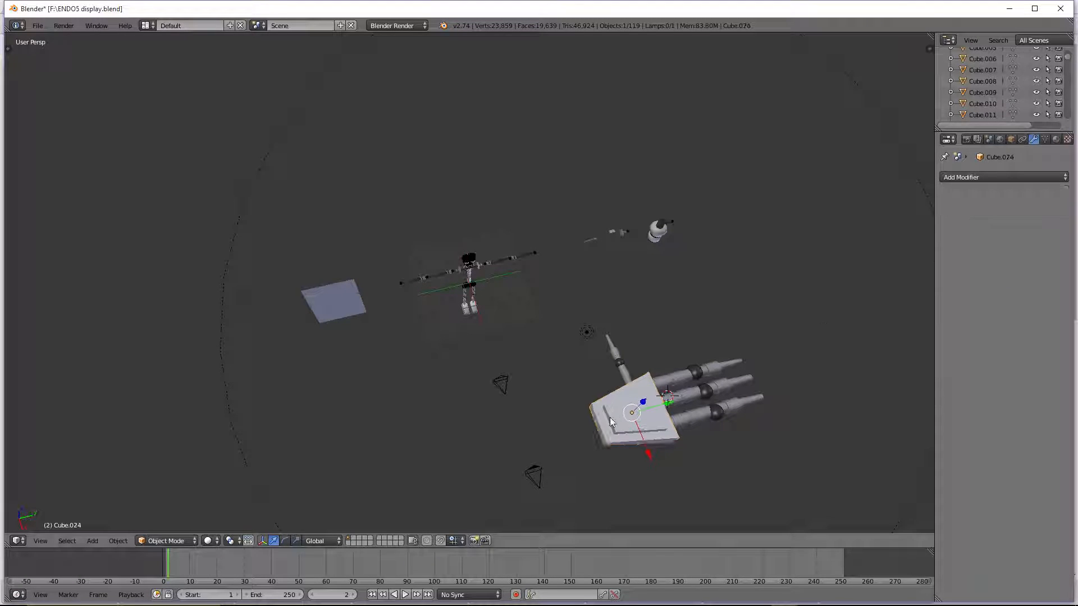
drag(666, 407, 528, 442)
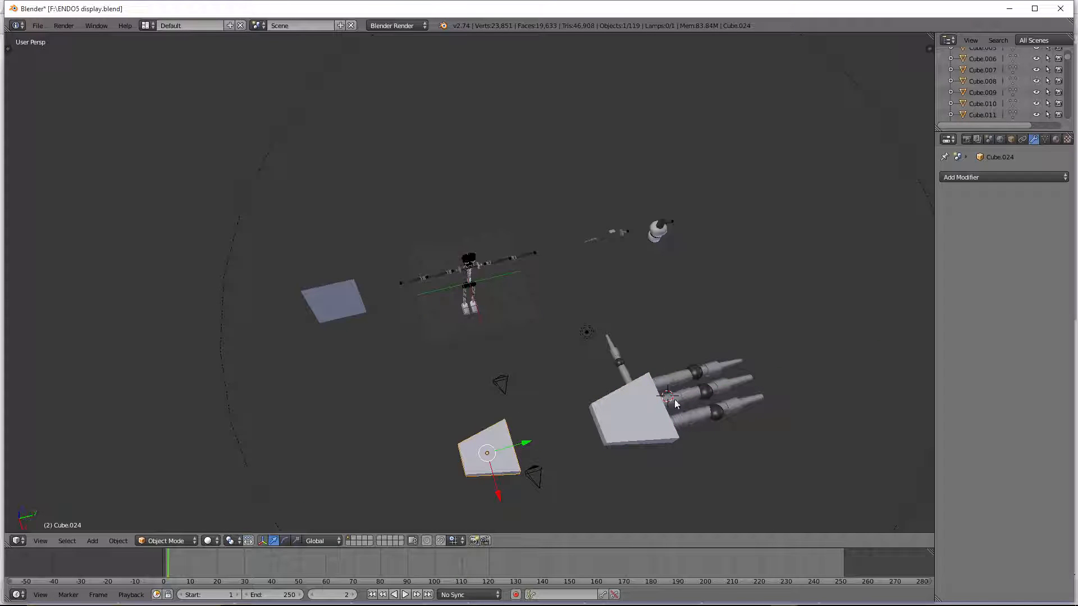
key(ctrl+z)
Step: Lower the smaller plate slightly along Z into the palm block
middle_drag(675, 403, 653, 390)
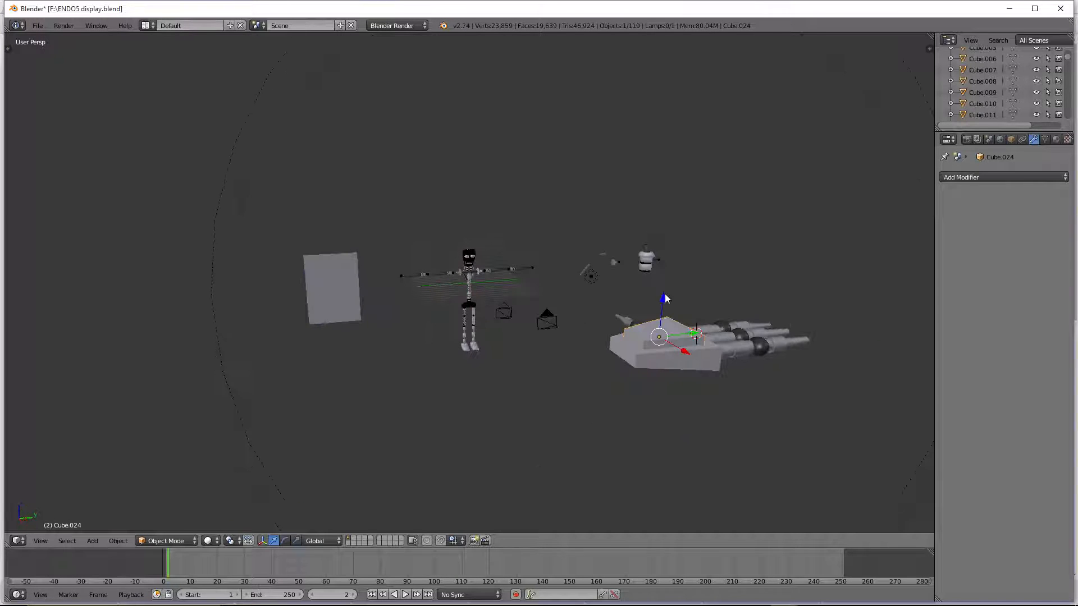
drag(663, 294, 661, 306)
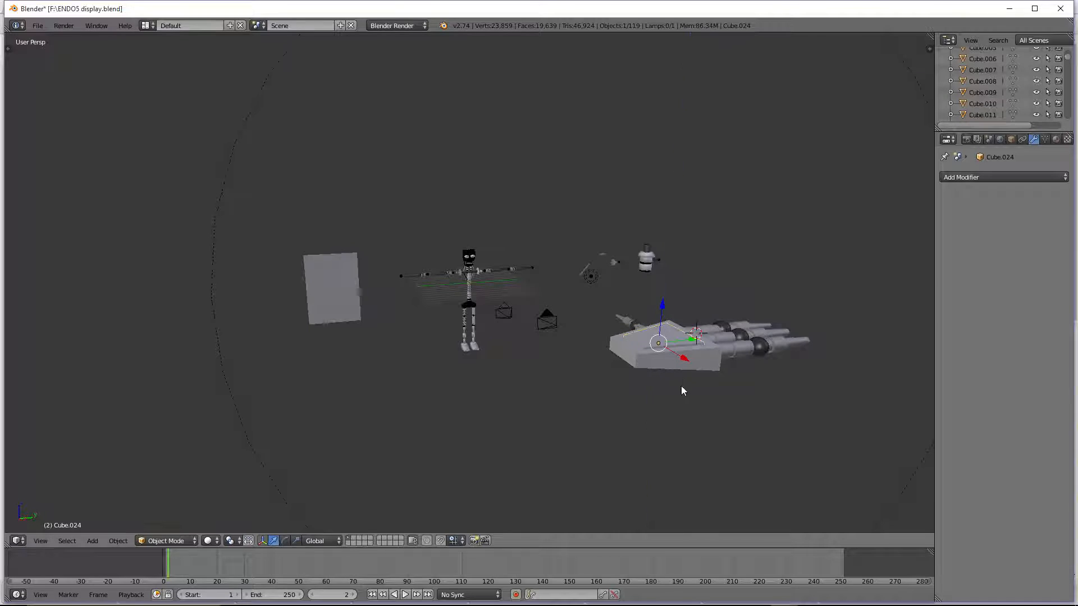
scroll(683, 391, up, 2)
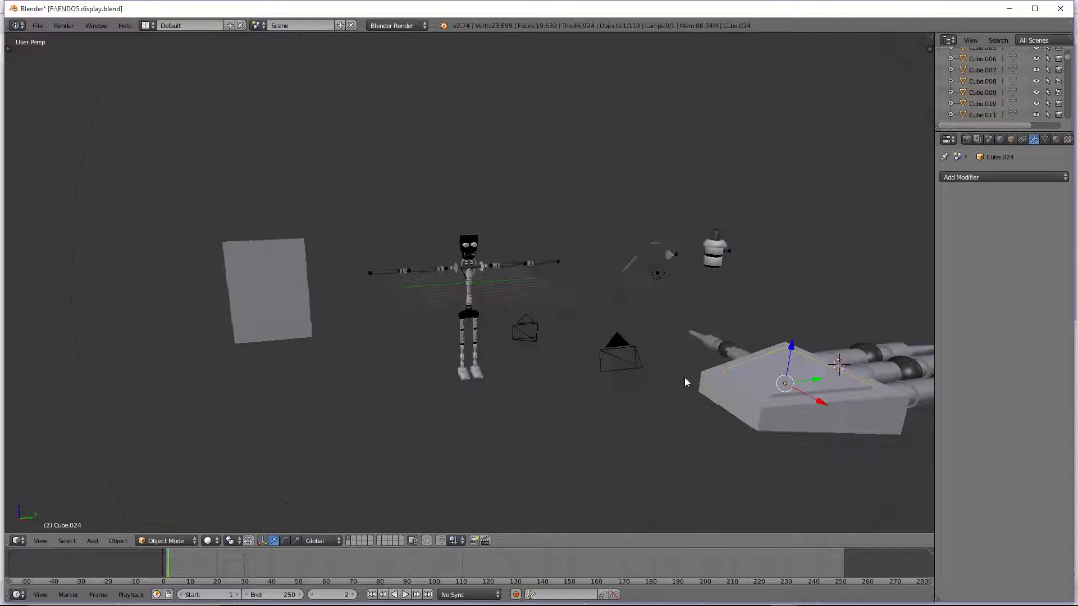
Step: Try the Union and Intersect operations on the palm block's Boolean, return it to Difference and apply the modifier
right_click(783, 414)
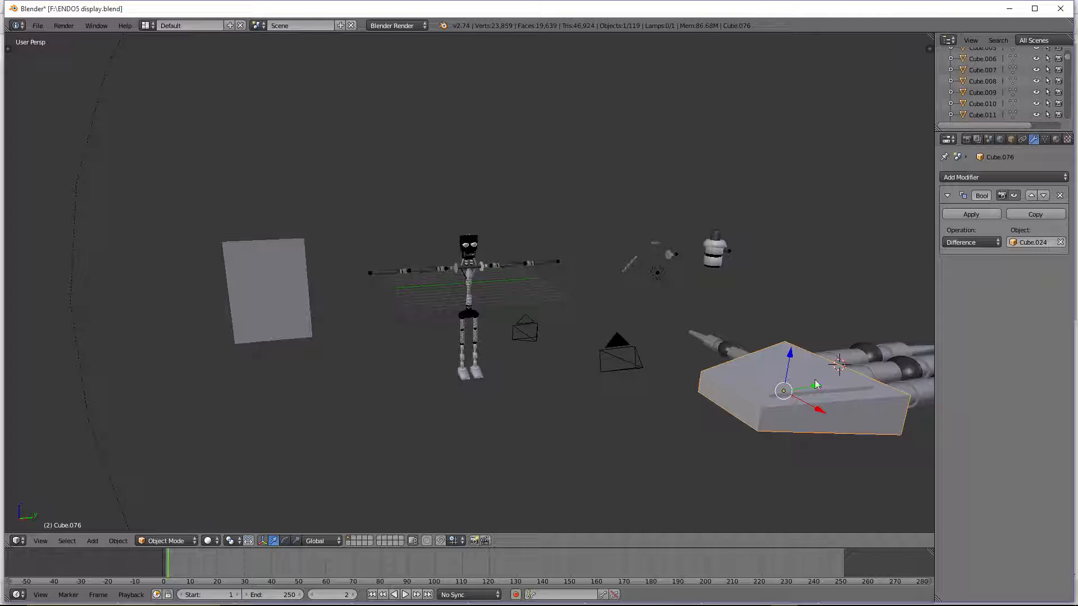
click(964, 242)
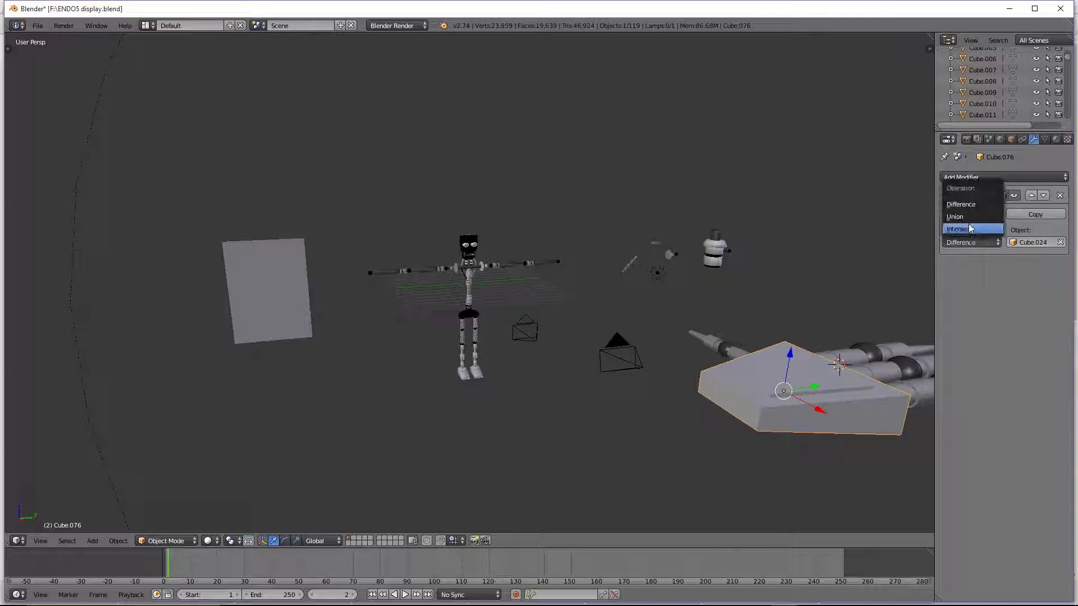
click(956, 218)
click(965, 242)
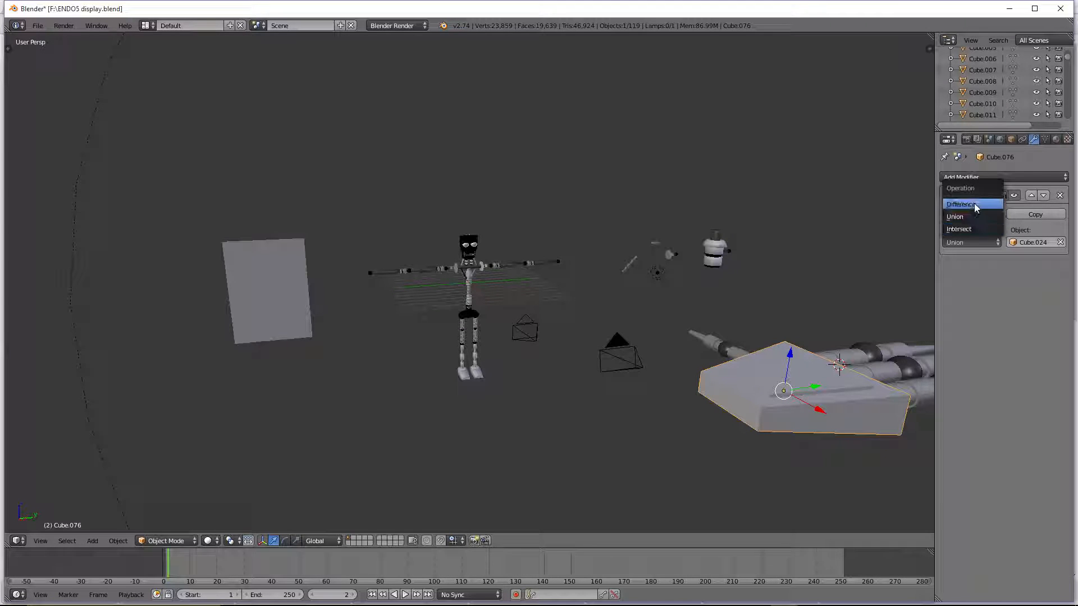
click(961, 205)
click(973, 242)
click(974, 228)
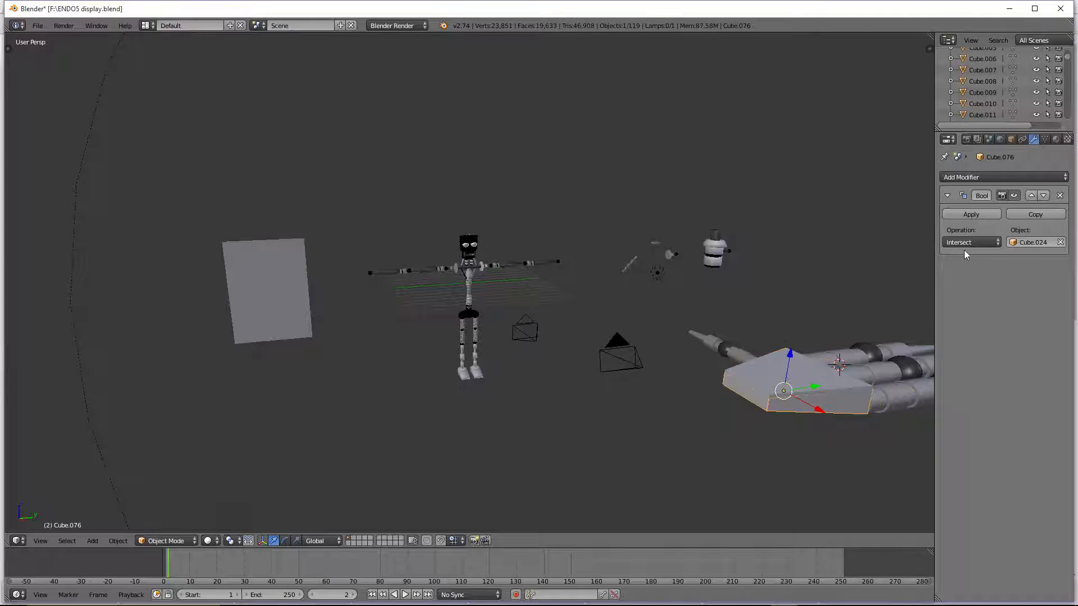
click(965, 245)
click(961, 204)
click(976, 217)
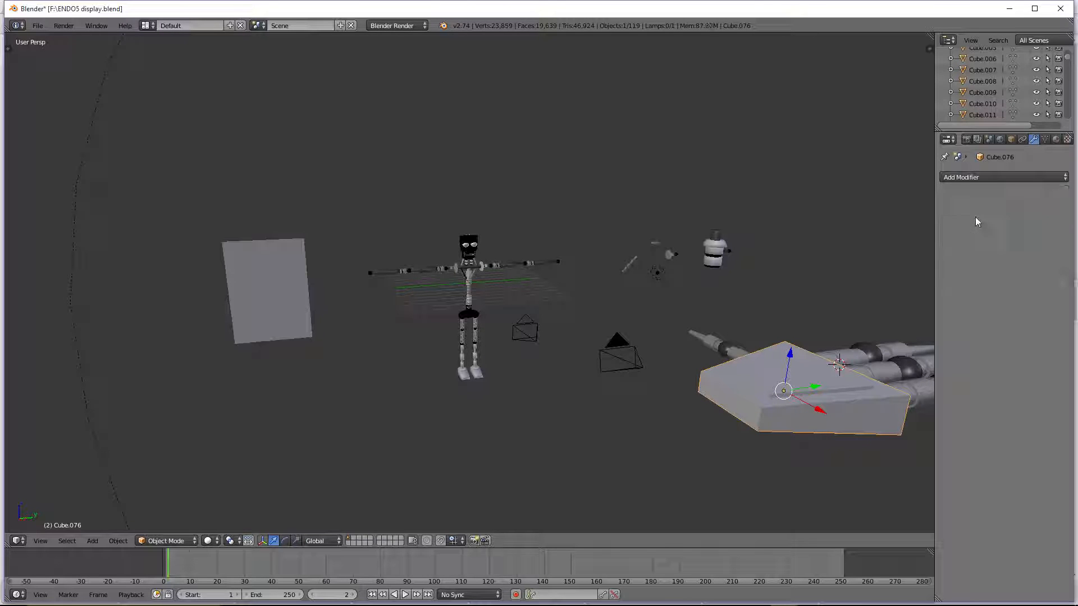
Step: Move the smaller plate aside along Y to inspect the cut in the palm, and undo back to before the Boolean was applied
right_click(786, 388)
key(g)
key(y)
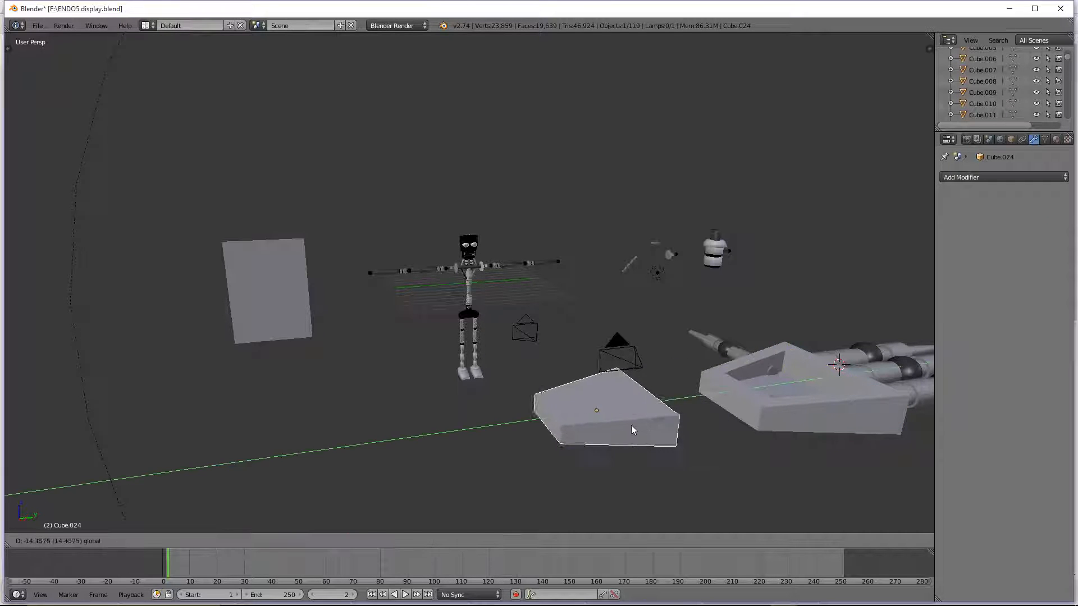
click(702, 417)
mouse_move(702, 417)
middle_down()
mouse_move(727, 401)
mouse_move(723, 419)
middle_up()
scroll(725, 423, down, 1)
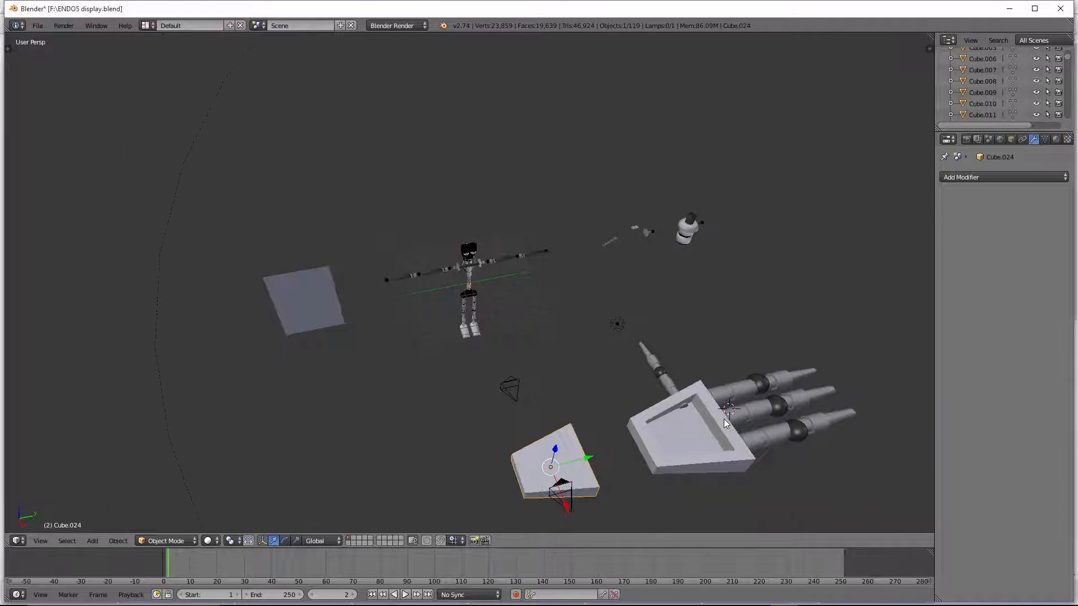
key(ctrl+z)
key(ctrl+z)
key(ctrl+z)
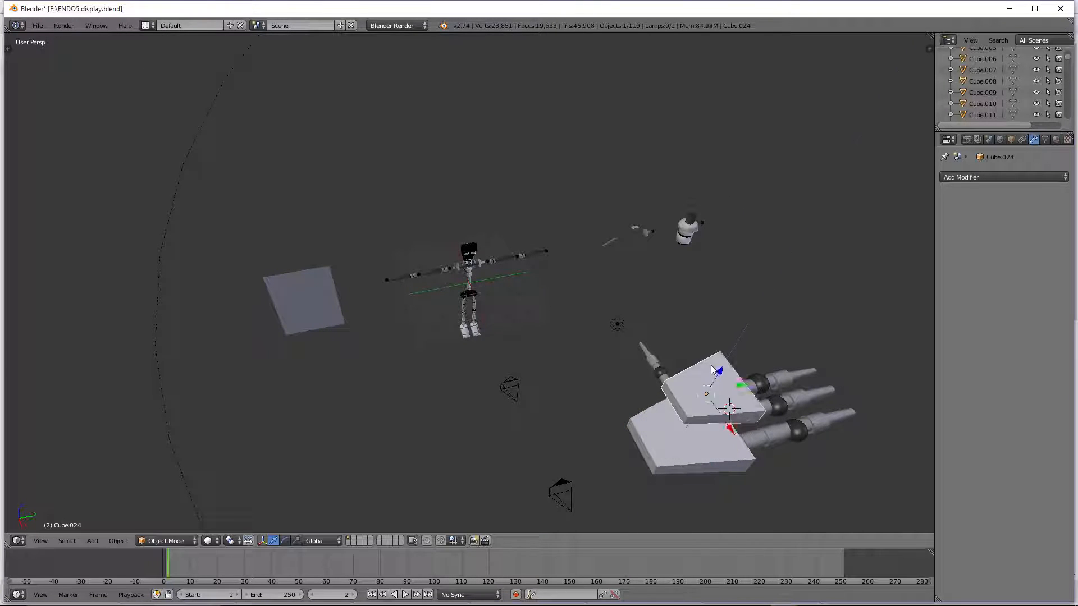
Step: Raise the smaller plate slightly along Z for a shallower recess, and apply the palm block's Difference Boolean
middle_drag(695, 412, 725, 314)
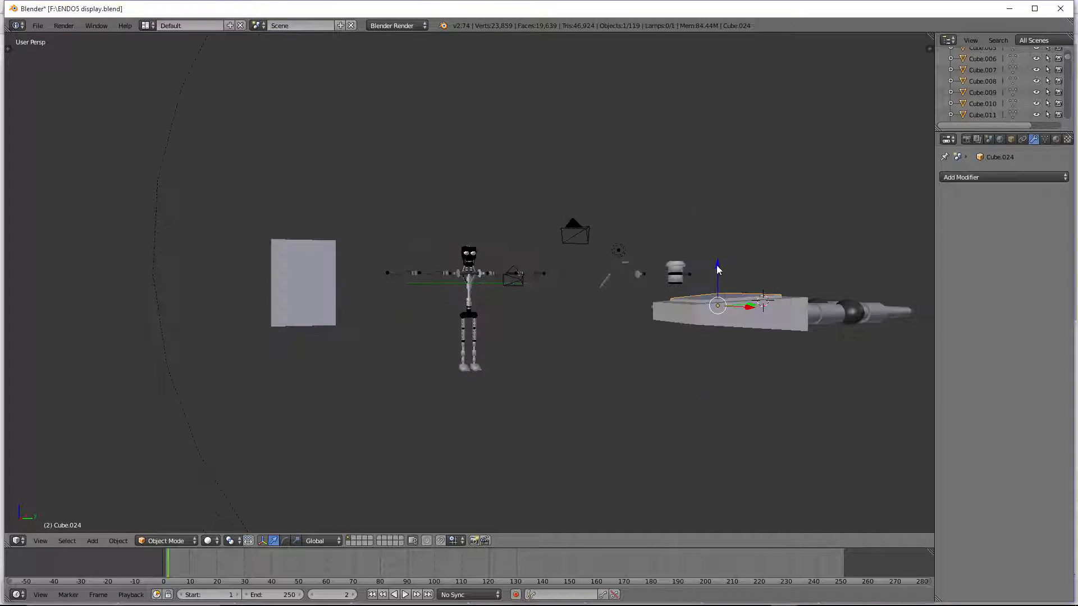
drag(717, 269, 722, 254)
middle_drag(761, 324, 749, 327)
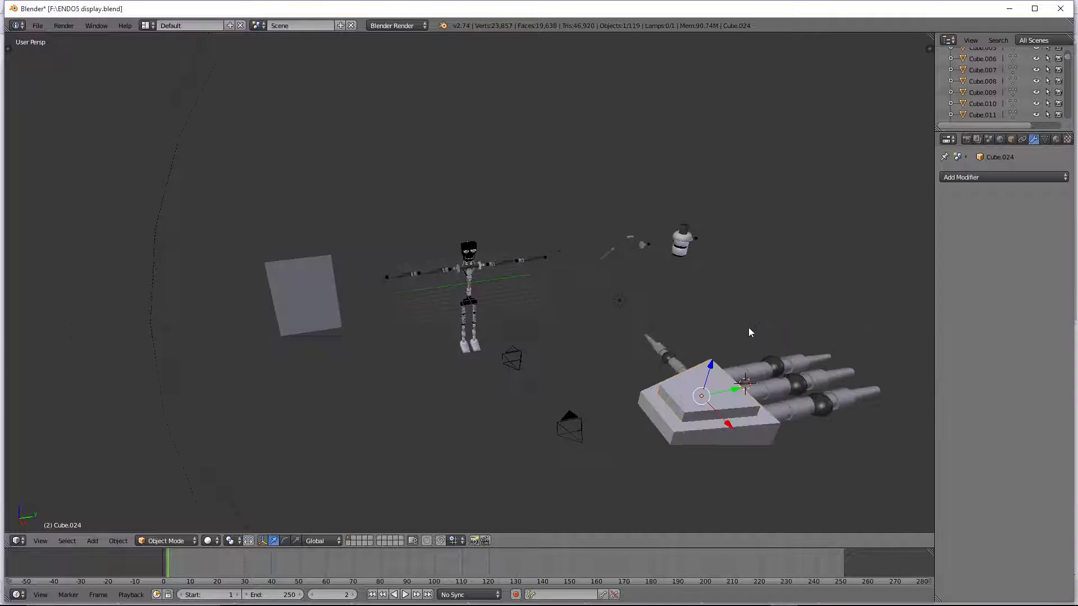
scroll(749, 328, up, 2)
drag(780, 397, 778, 400)
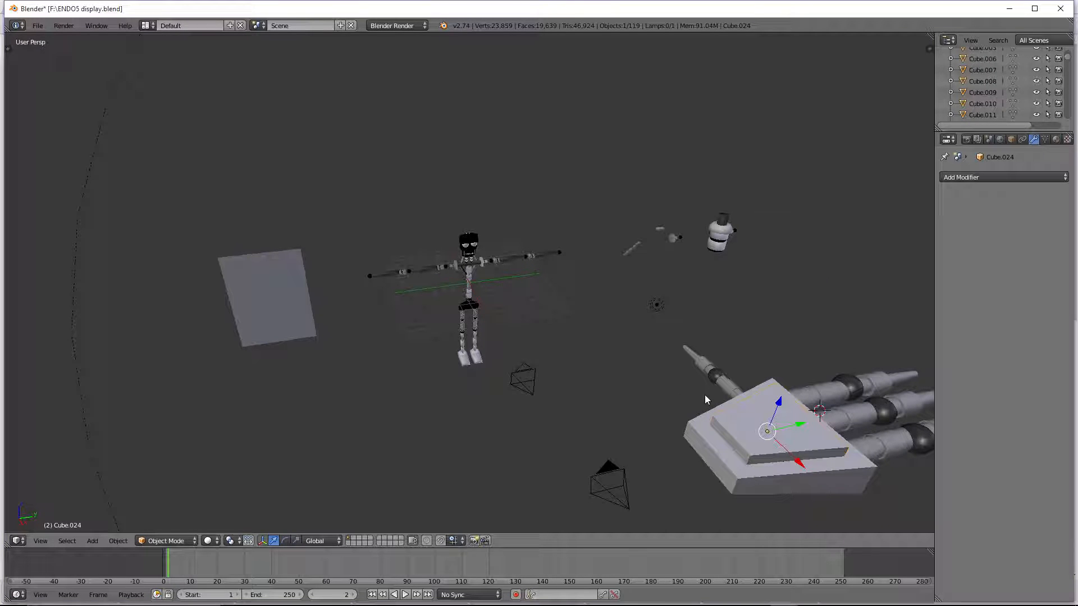
right_click(705, 433)
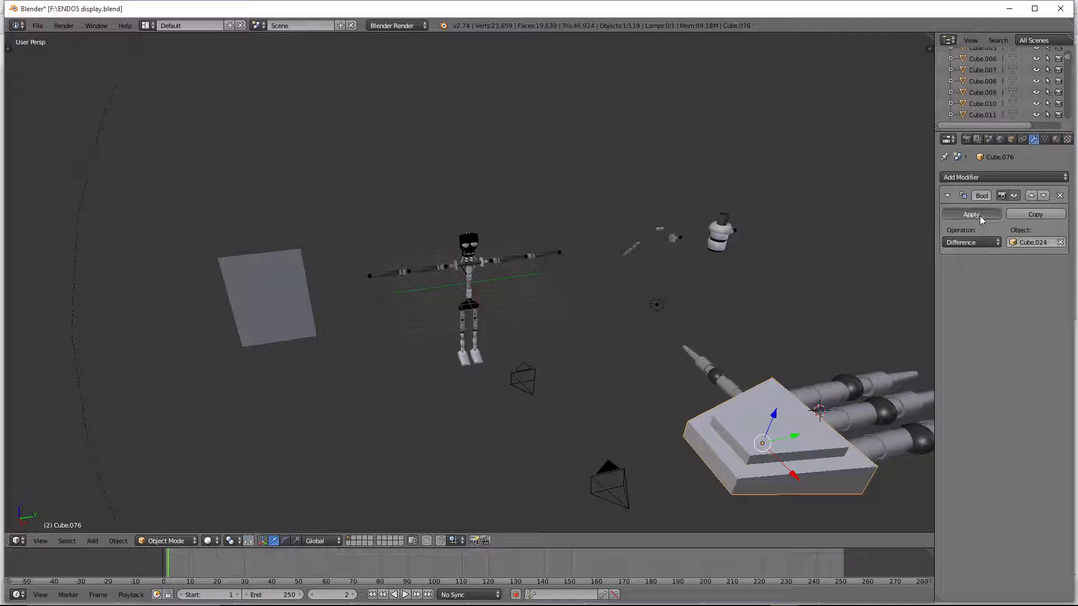
click(980, 215)
Step: Move the smaller plate aside along Y to inspect the recess in the palm, and undo that move
right_click(711, 429)
key(g)
key(y)
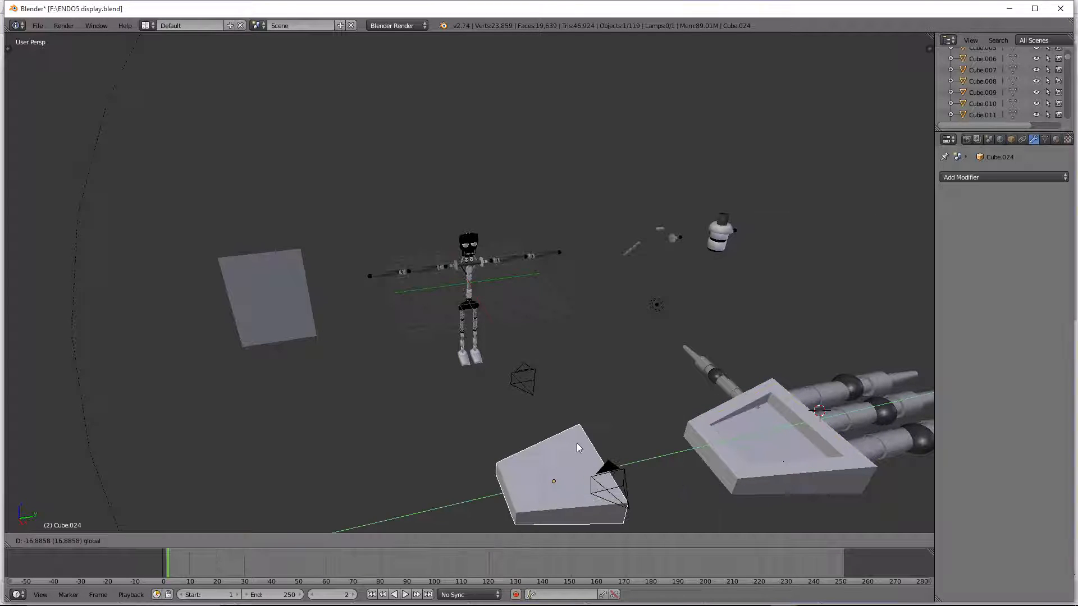
click(577, 443)
middle_drag(615, 442, 560, 431)
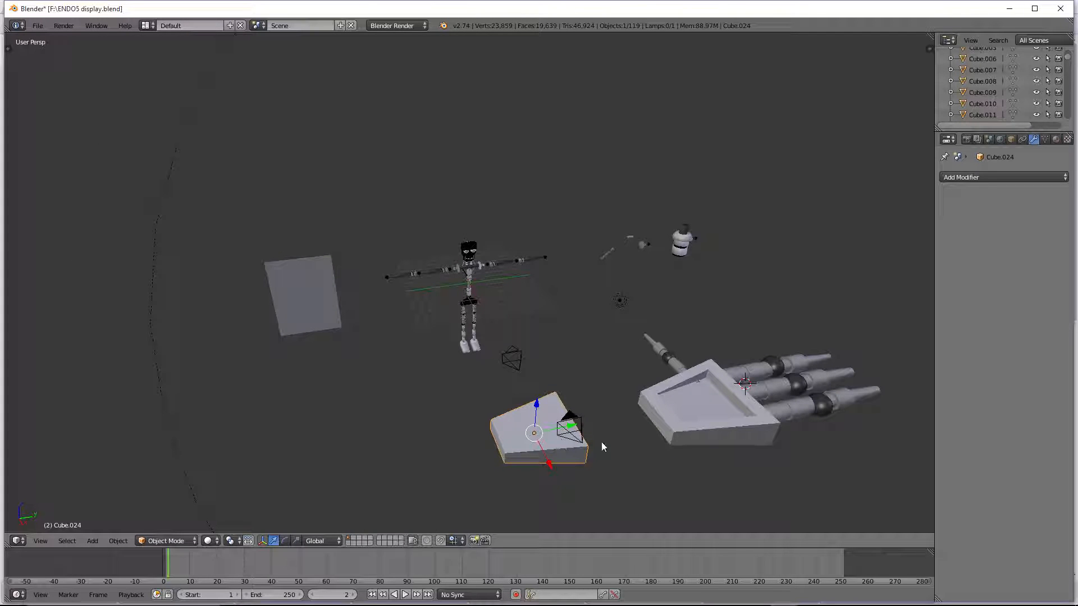
key(ctrl+z)
Step: Try scaling the smaller plate down along a single axis, and undo the scaling
key(s)
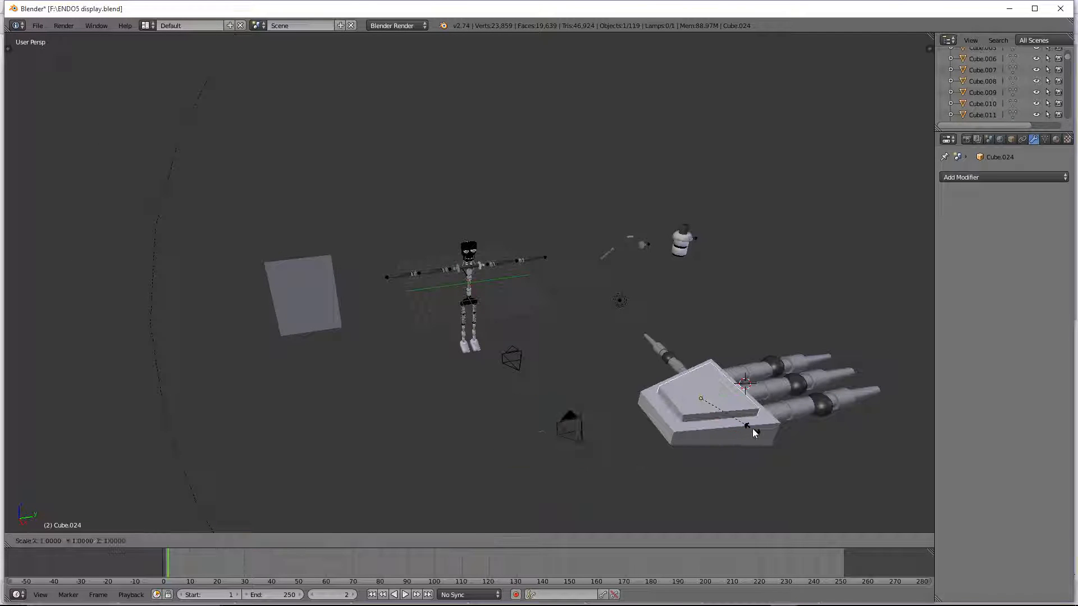
key(y)
click(726, 416)
key(ctrl+z)
Step: Scale the smaller plate down along X, and thin it along Z to about 0.56
key(s)
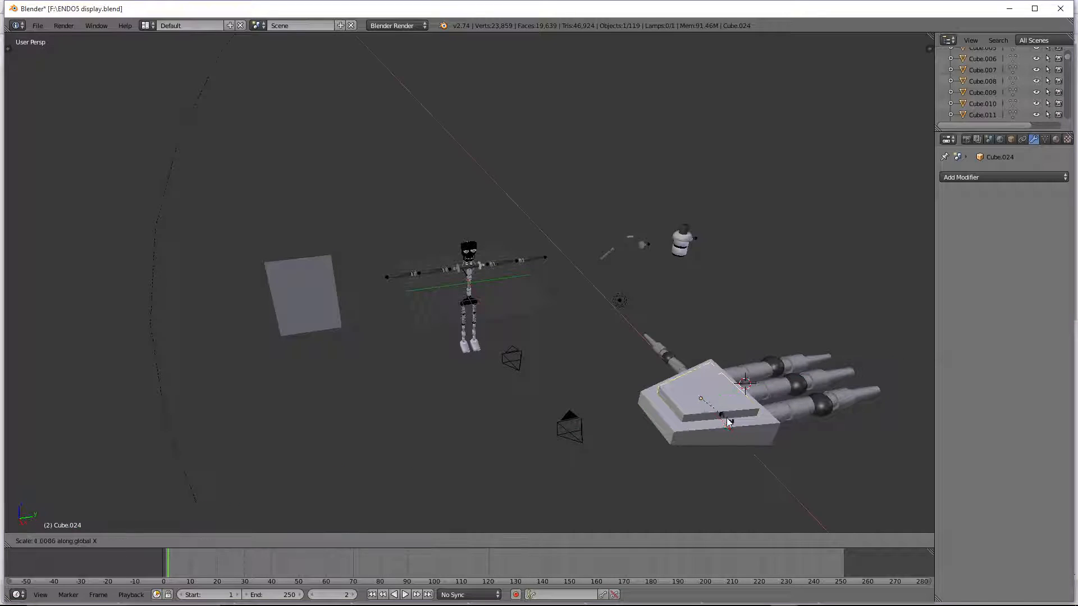
key(y)
click(724, 415)
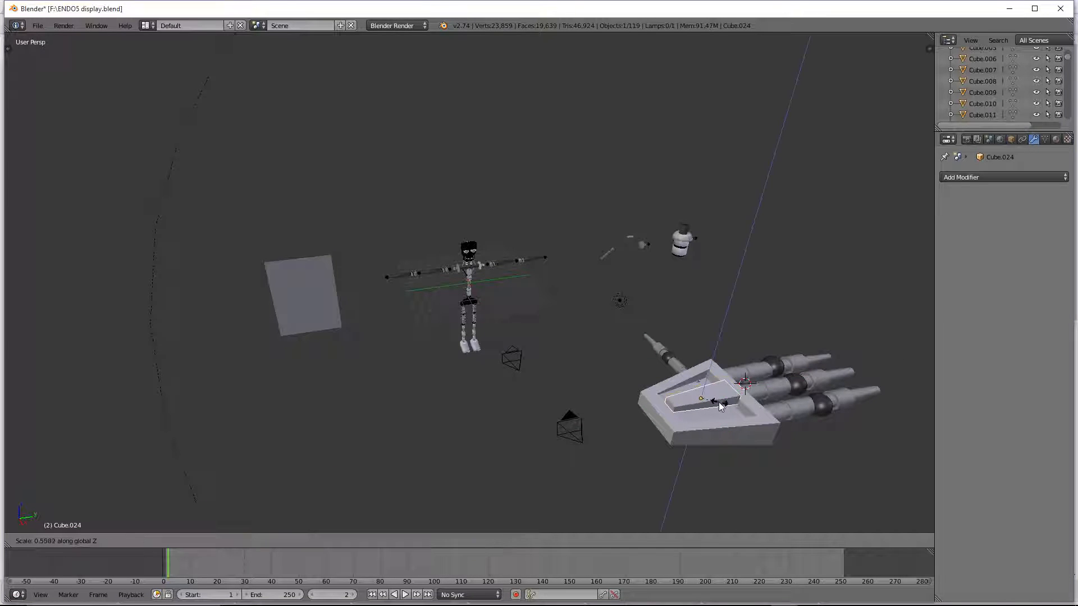
Step: Lower the narrowed plate along Z into the palm recess, and shift it slightly along X
key(g)
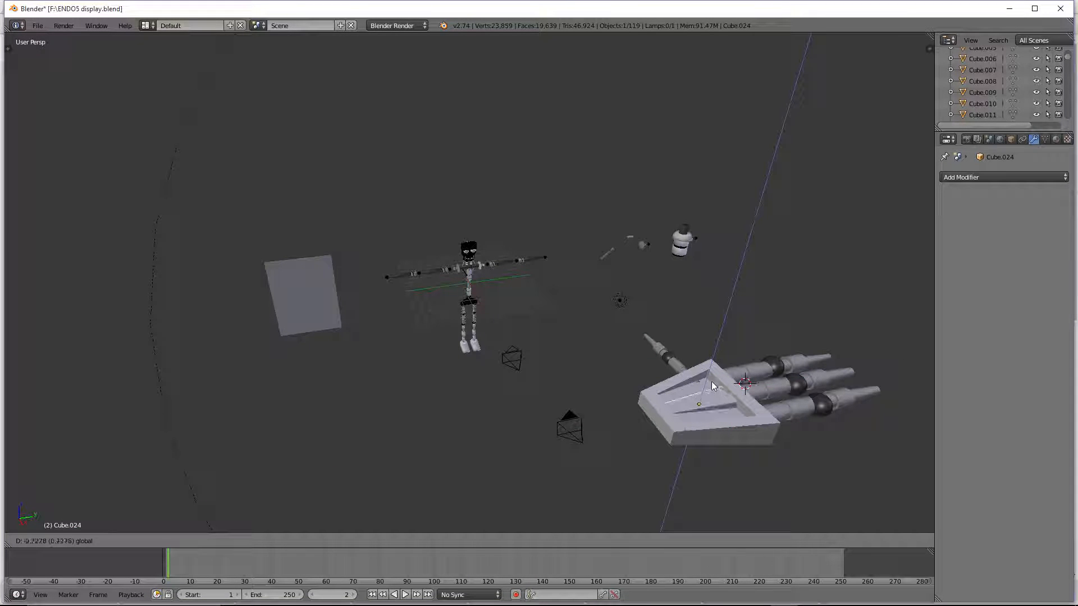
key(z)
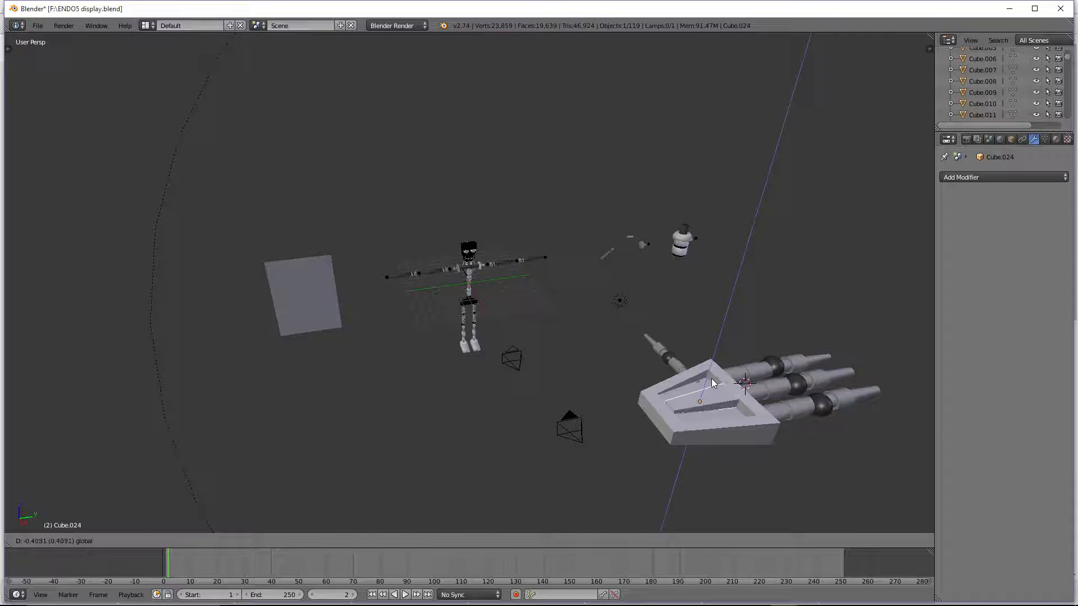
click(712, 380)
drag(728, 426, 723, 422)
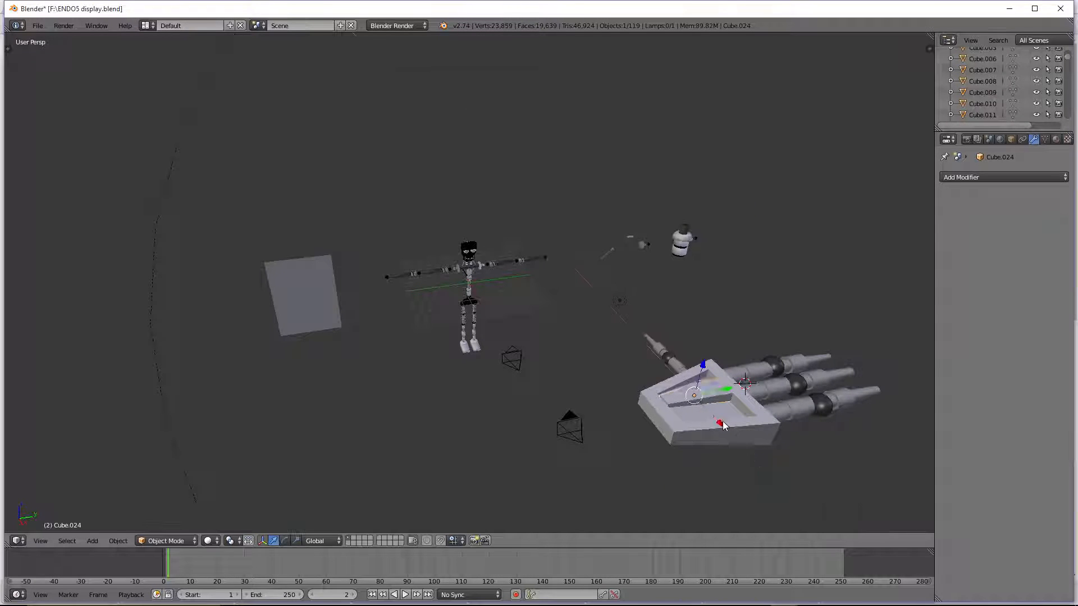
Step: Tilt the inner plate about the X axis, and lower it slightly along Z inside the recess
scroll(759, 438, up, 1)
key(KP_3)
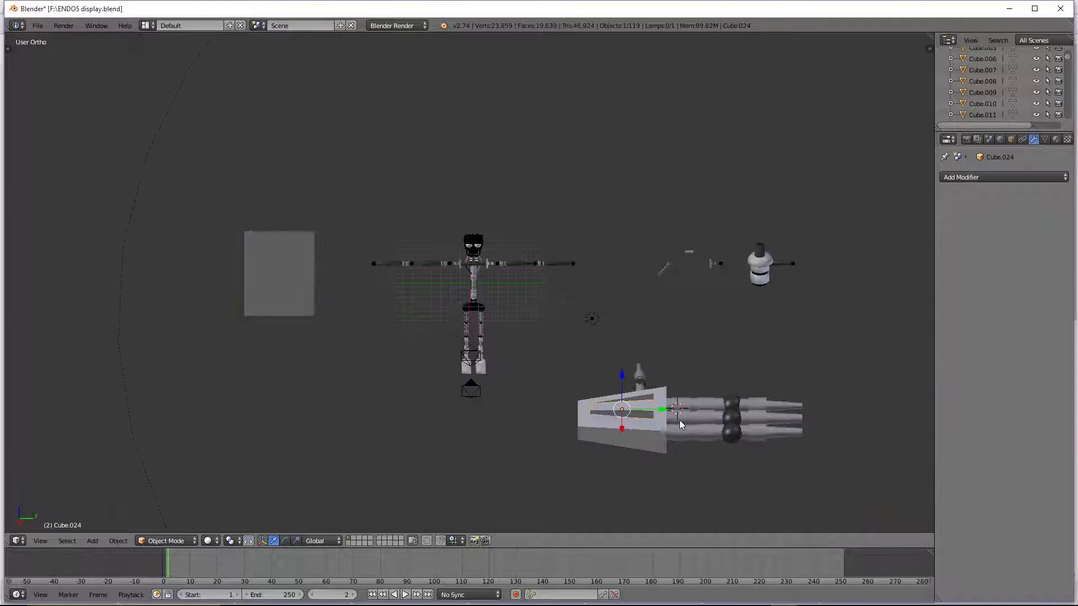
scroll(680, 425, up, 2)
drag(737, 474, 739, 467)
key(r)
key(x)
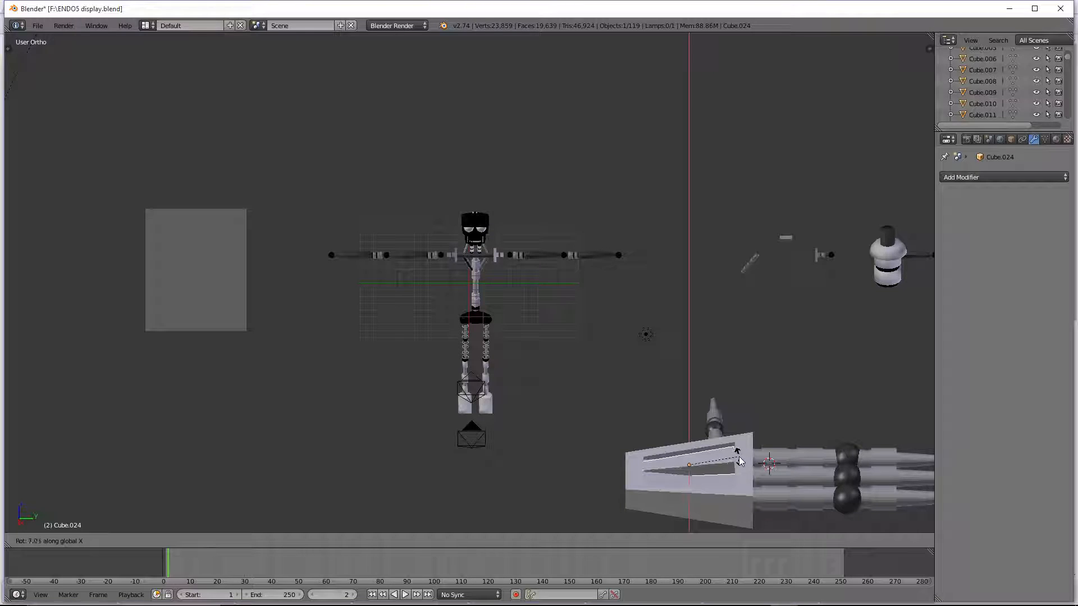
click(724, 459)
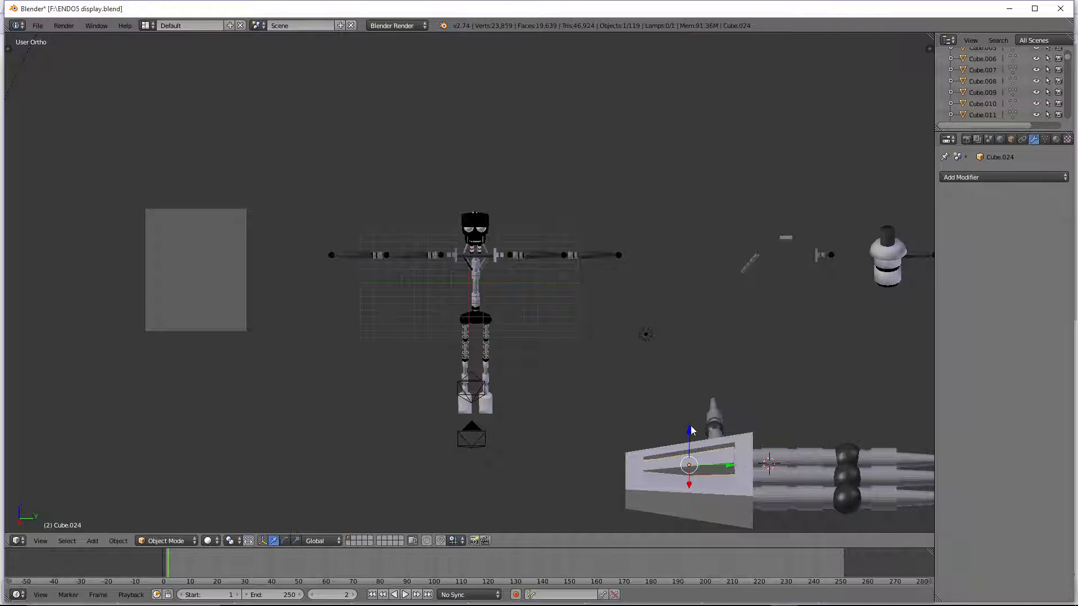
mouse_move(691, 431)
mouse_down()
mouse_move(728, 471)
mouse_move(693, 440)
mouse_move(695, 450)
mouse_up()
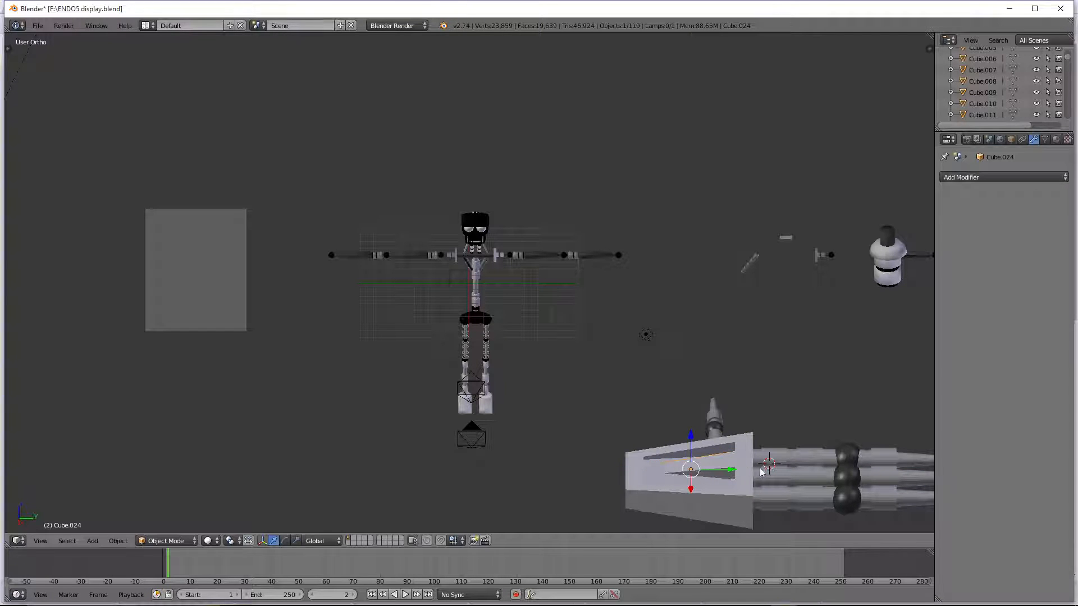
Step: Rotate the inner plate about -5° around X, and nudge it slightly back along Y
key(r)
key(x)
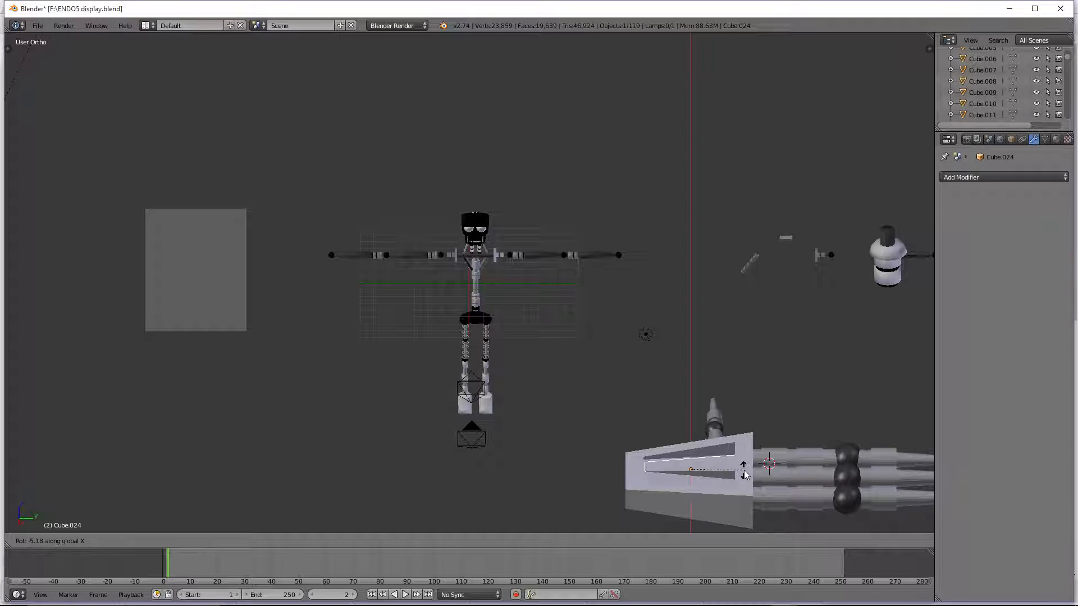
click(744, 476)
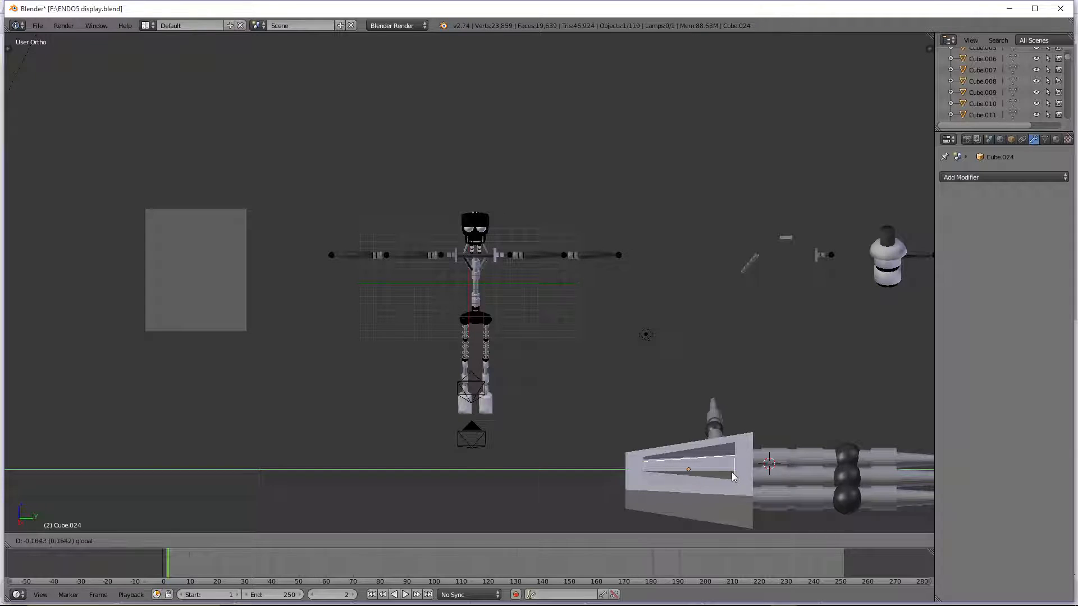
middle_drag(764, 475, 817, 438)
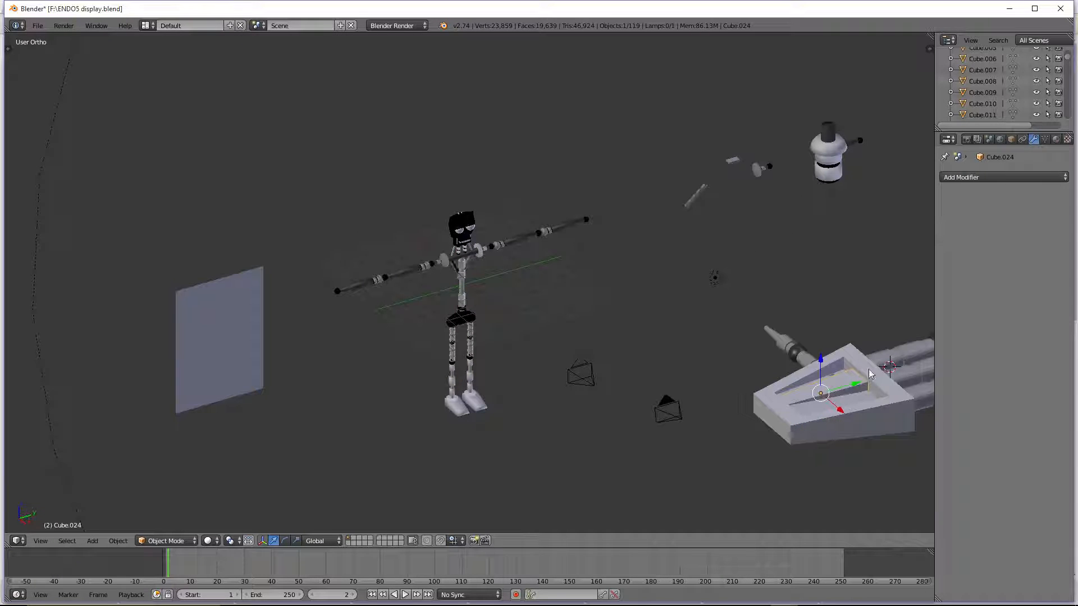
Step: Lengthen the inner plate along Y to about 1.04, and raise it about 0.24 along Z
key(s)
key(y)
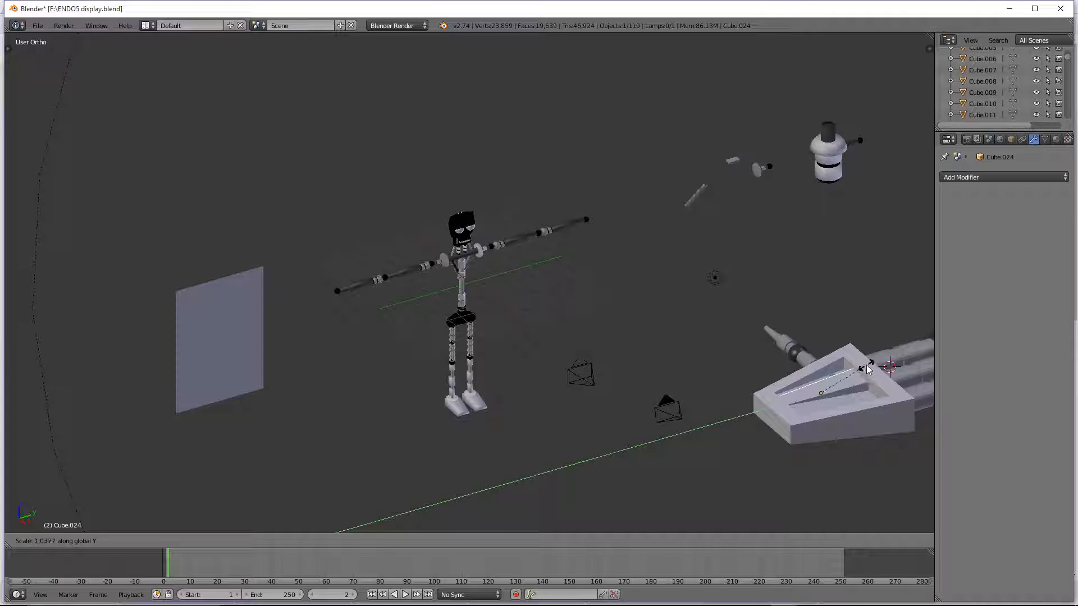
click(868, 369)
key(g)
key(z)
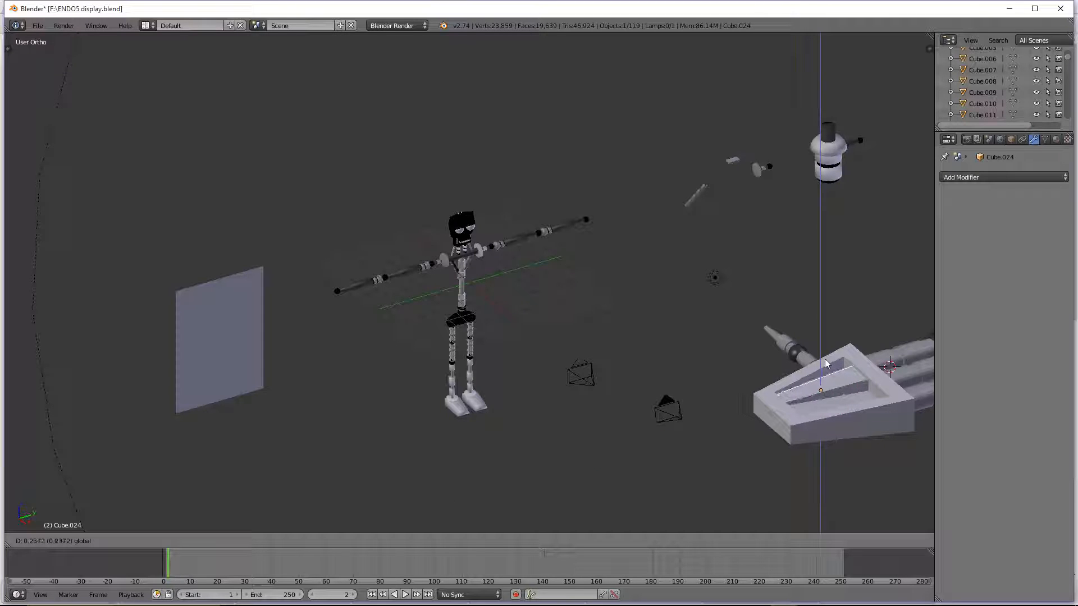
click(825, 363)
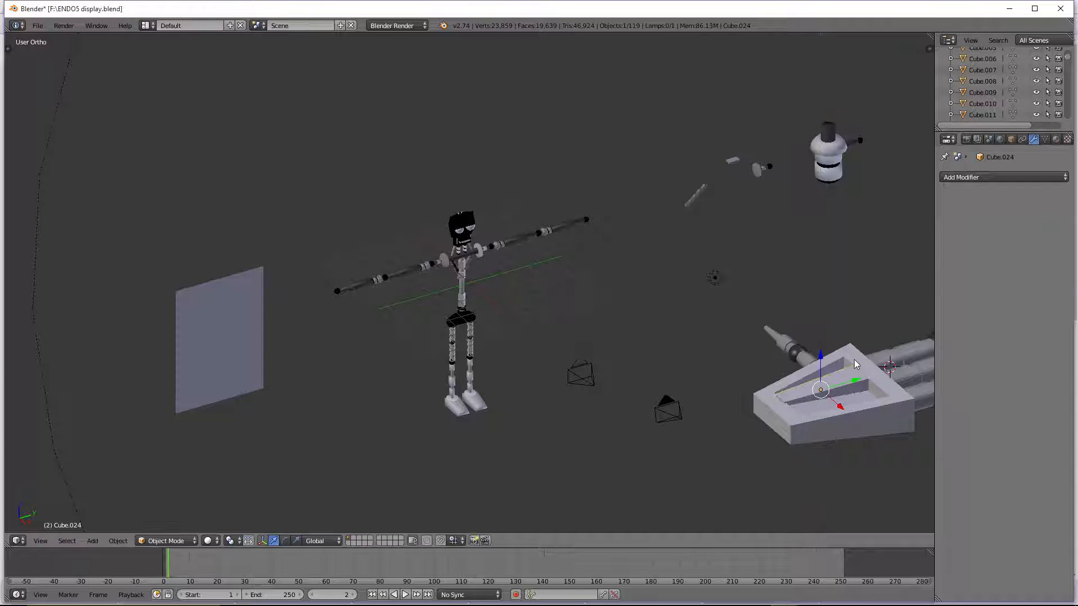
Step: Fine-tune the inner plate's tilt about X and its height along Z
key(r)
key(x)
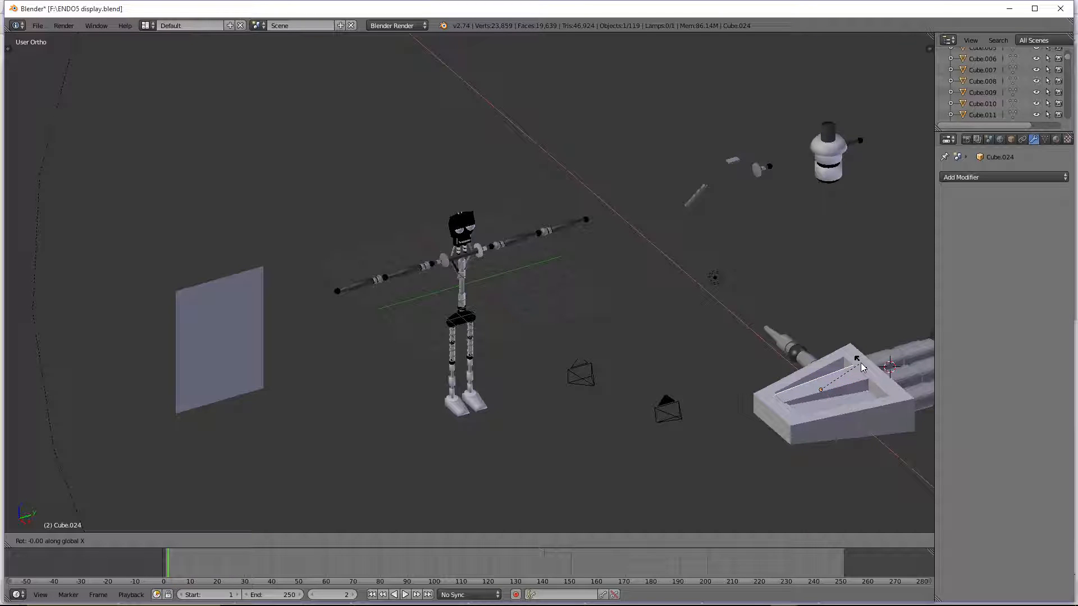
click(862, 367)
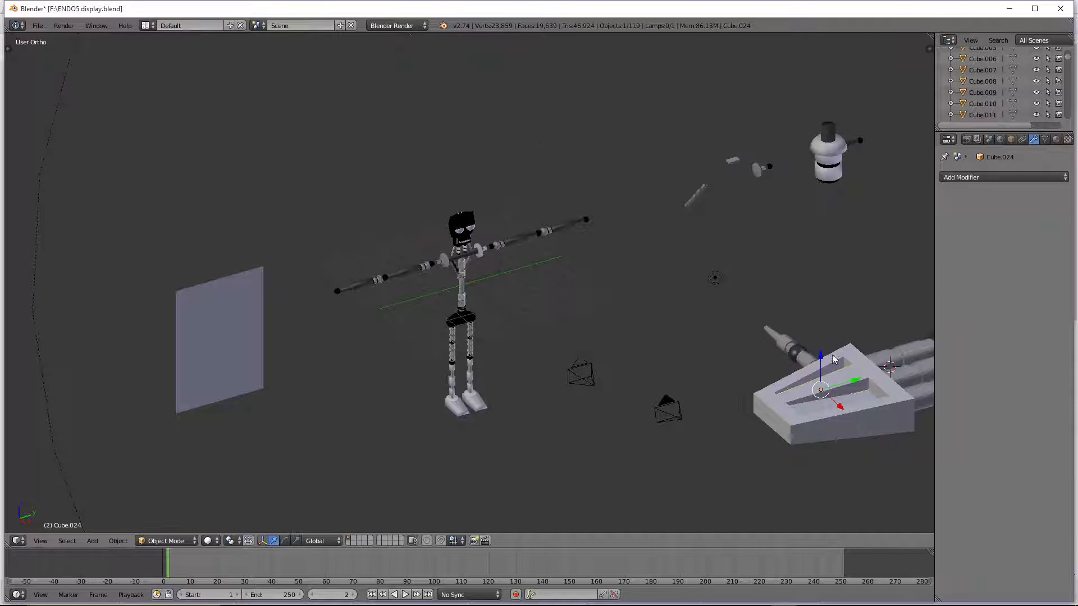
drag(821, 353, 821, 355)
Step: Duplicate the inner plate by copy and paste, and space the two plates apart along X across the palm
middle_drag(868, 409, 698, 490)
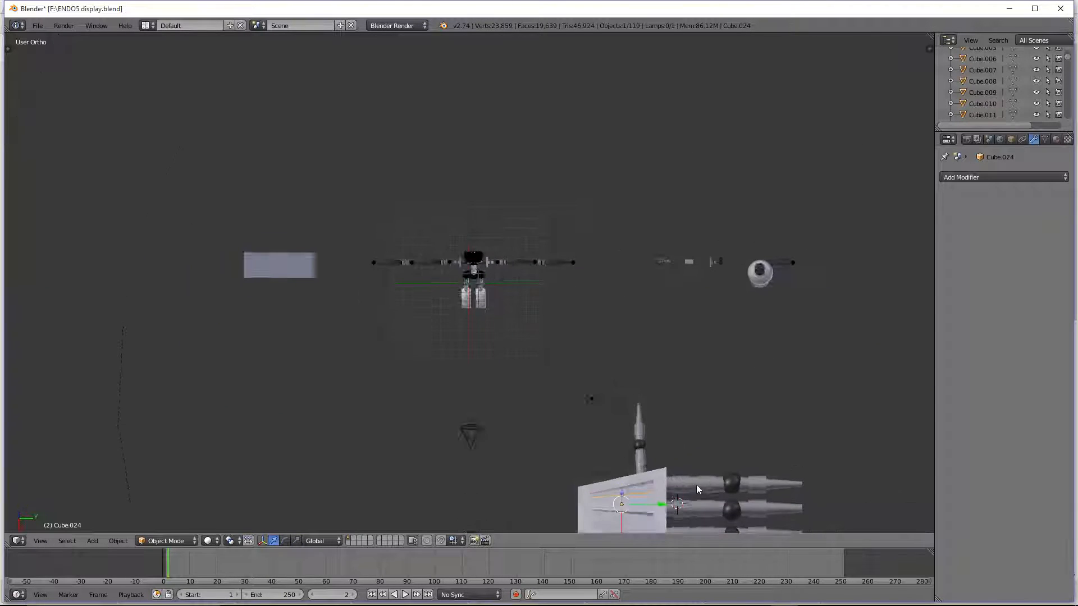
scroll(698, 489, down, 2)
key(ctrl+v)
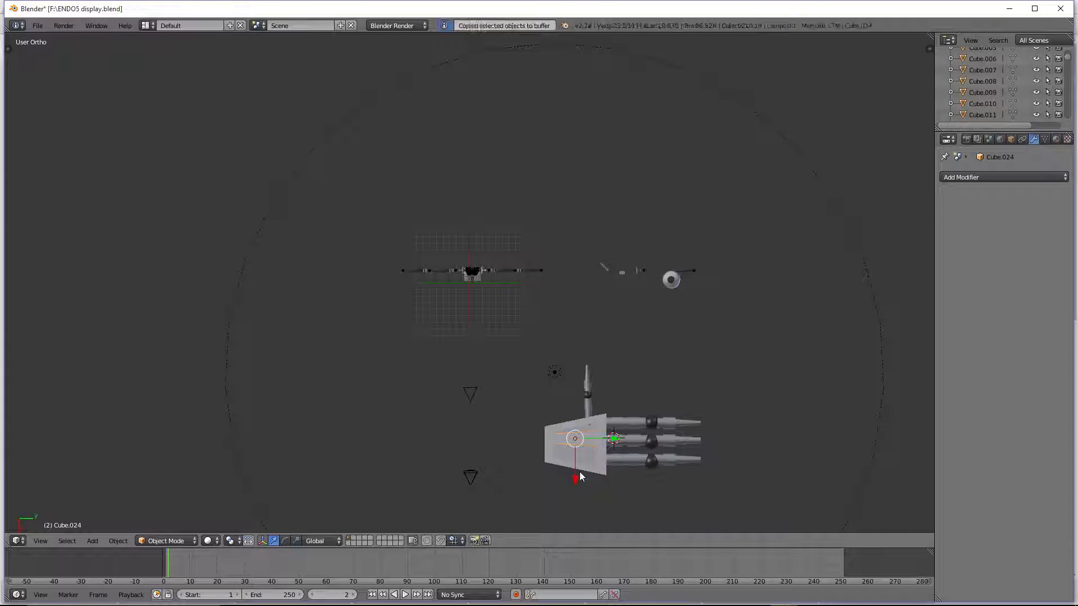
key(g)
key(x)
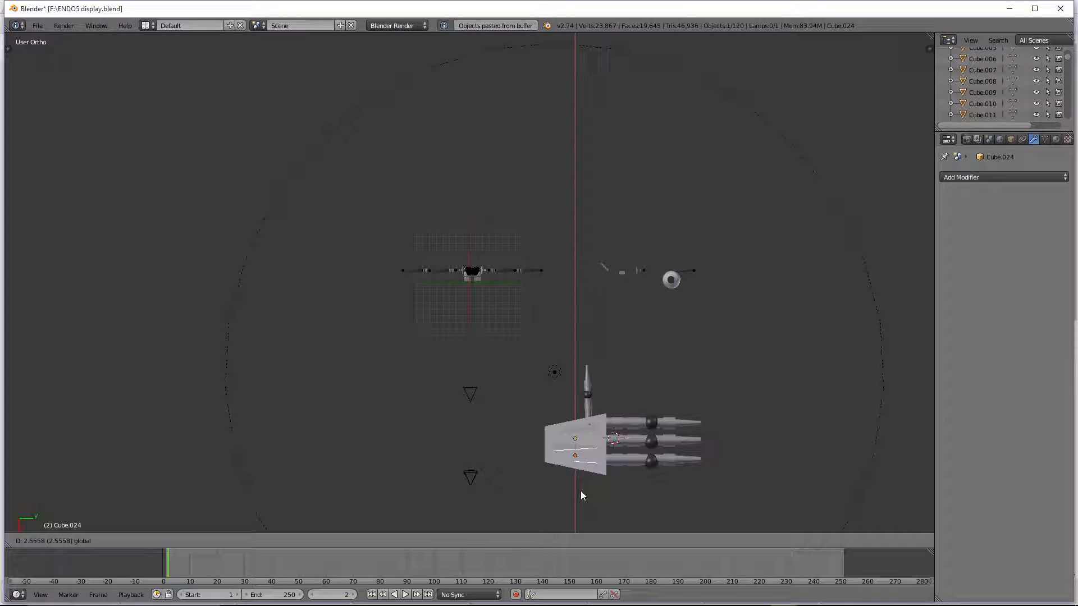
drag(581, 492, 573, 476)
key(ctrl+z)
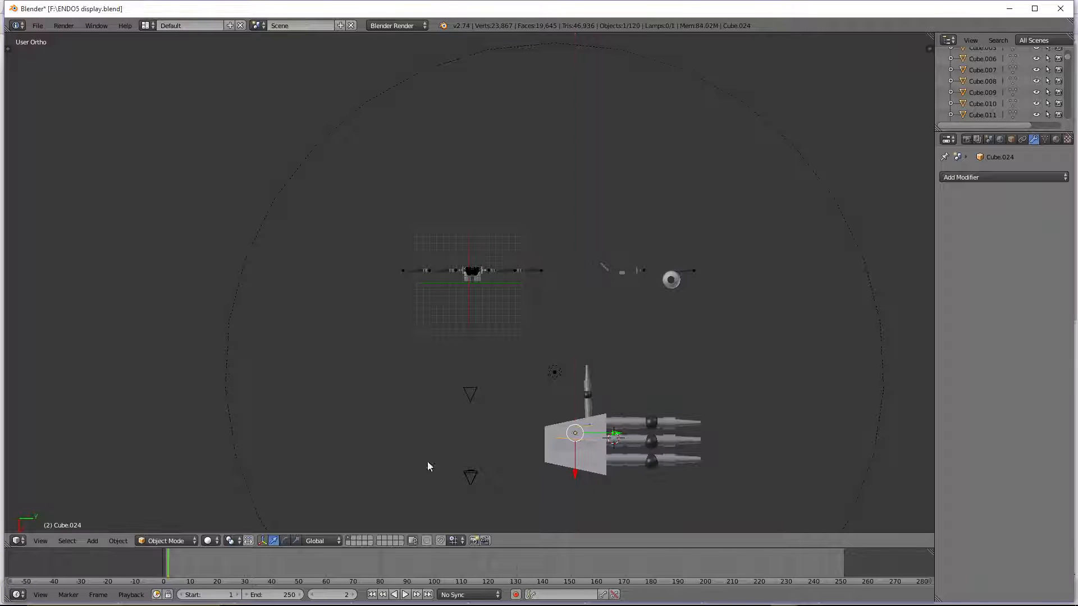
Step: Preview the hand in Rendered, Texture and Material viewport shading, and return to Solid shading
click(208, 541)
click(225, 462)
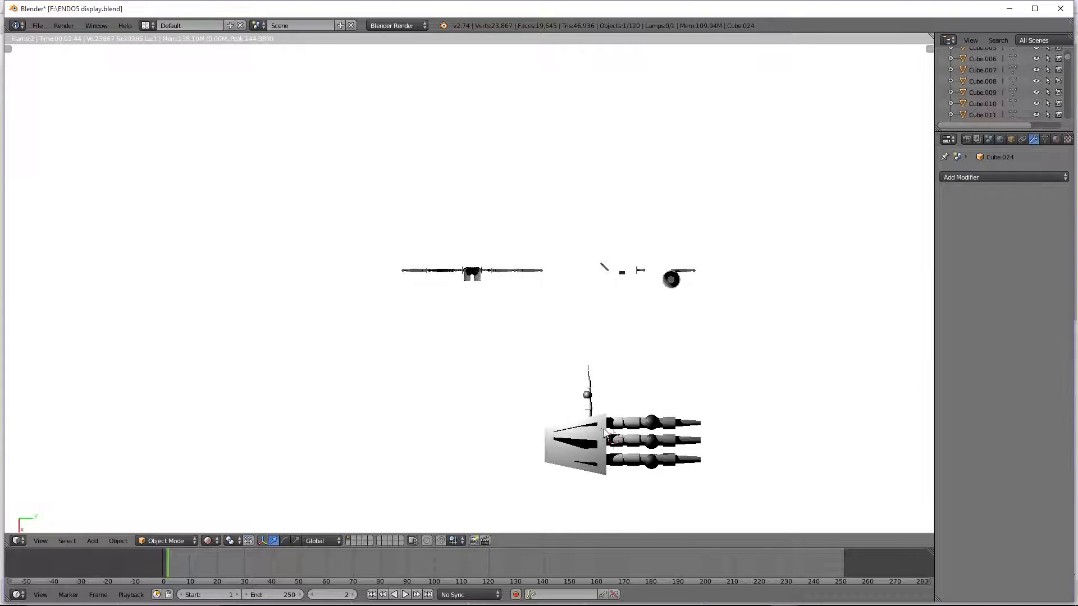
click(216, 542)
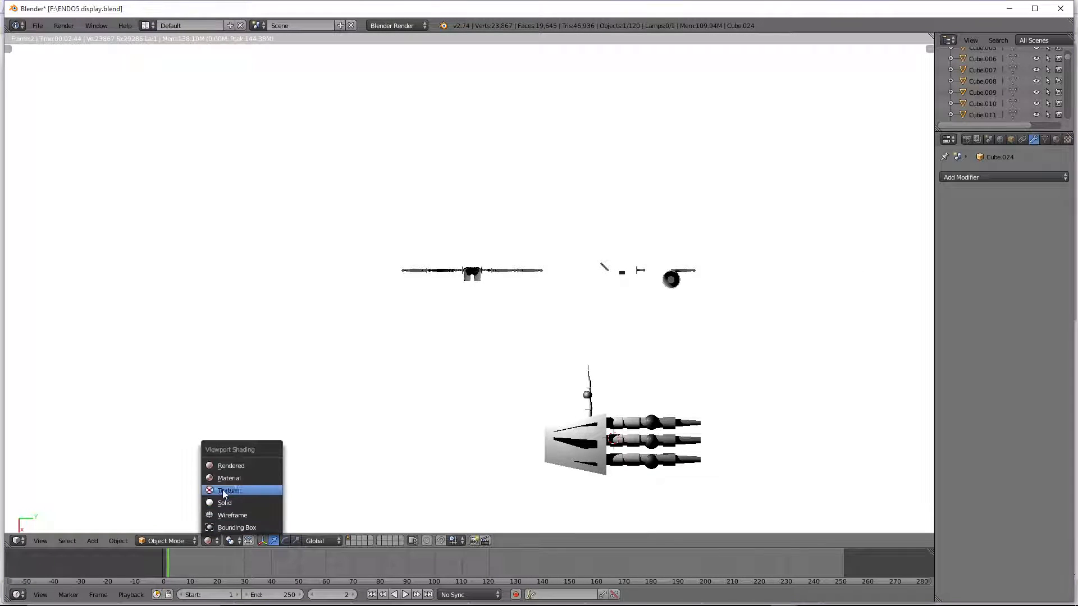
click(233, 487)
click(208, 539)
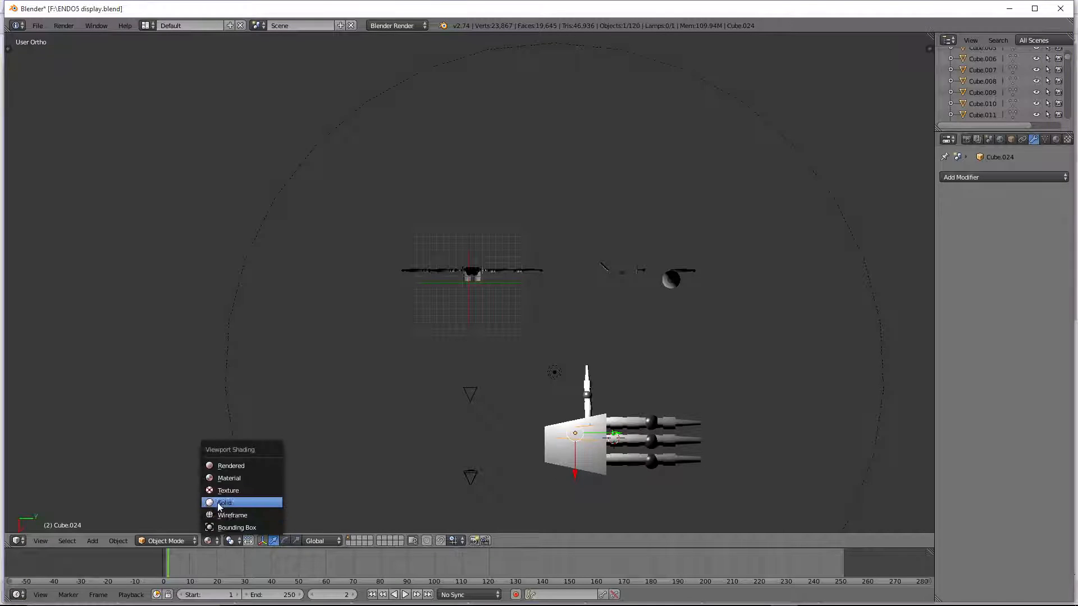
click(236, 476)
scroll(579, 478, up, 1)
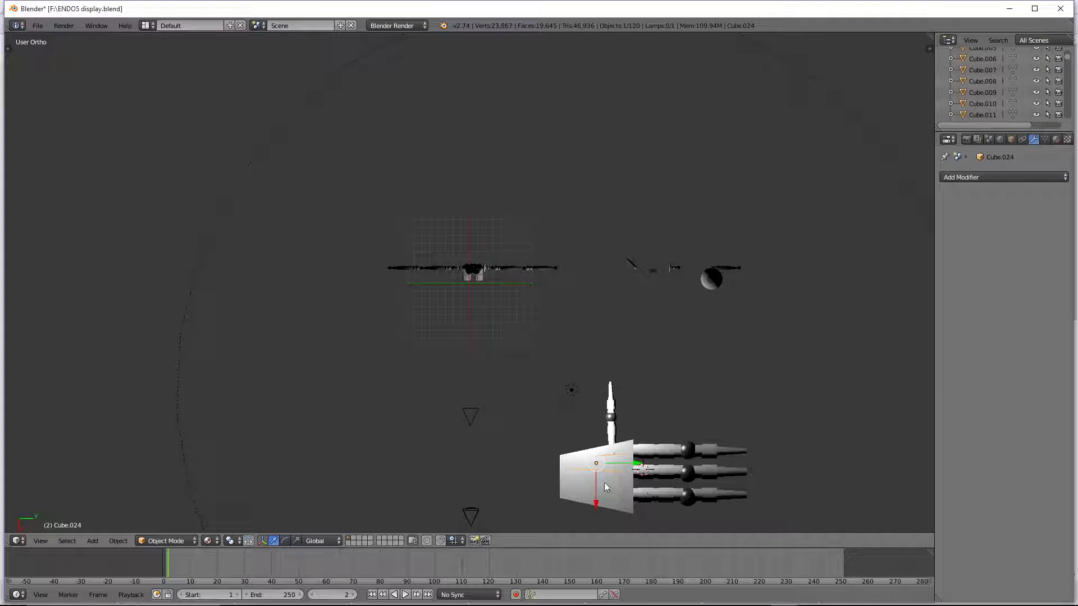
key(alt+z)
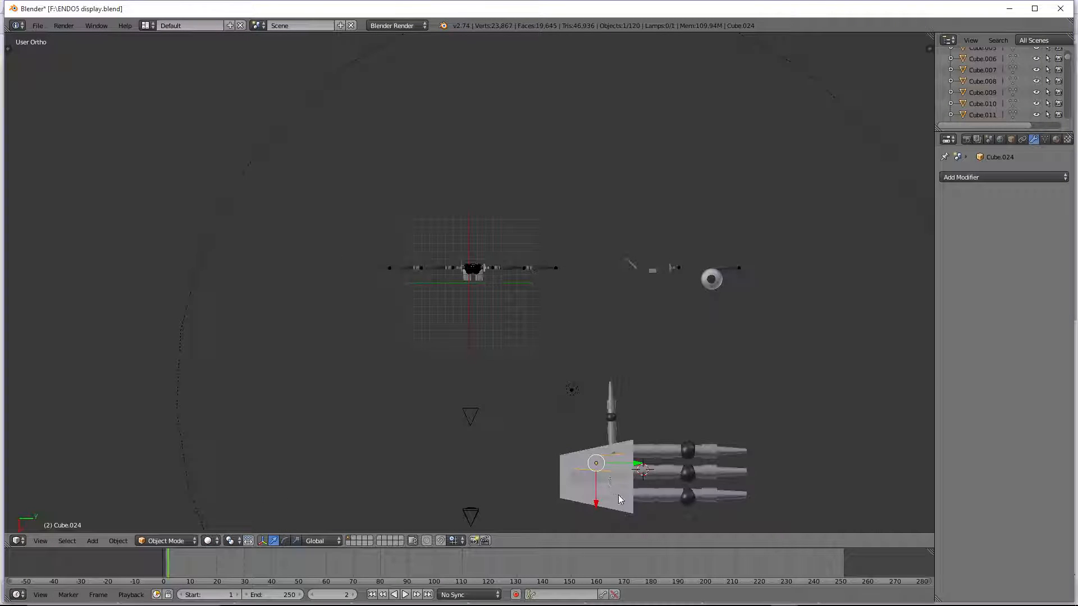
Step: Box-select all parts of the hand, and scale the whole hand down to about 0.35
shift+right_click(622, 498)
scroll(606, 473, down, 1)
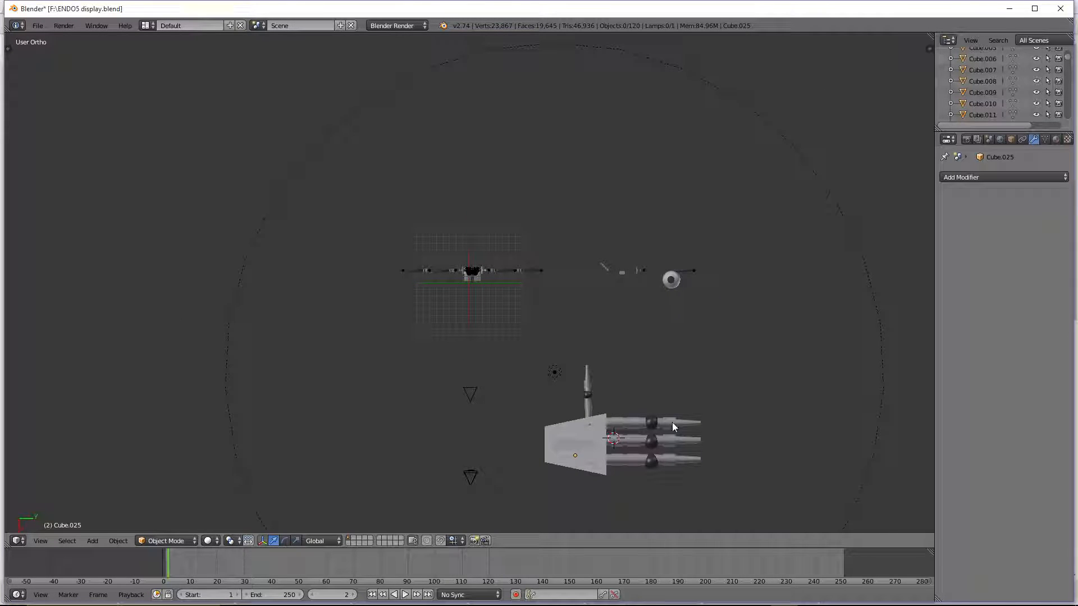
key(b)
drag(739, 362, 576, 480)
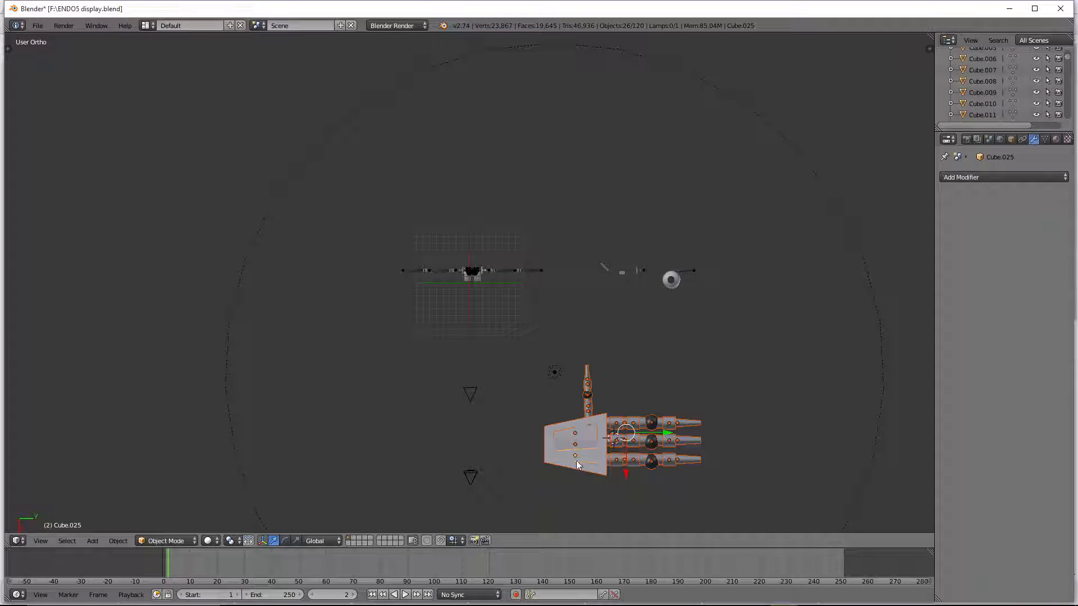
drag(666, 436, 696, 448)
key(Escape)
key(s)
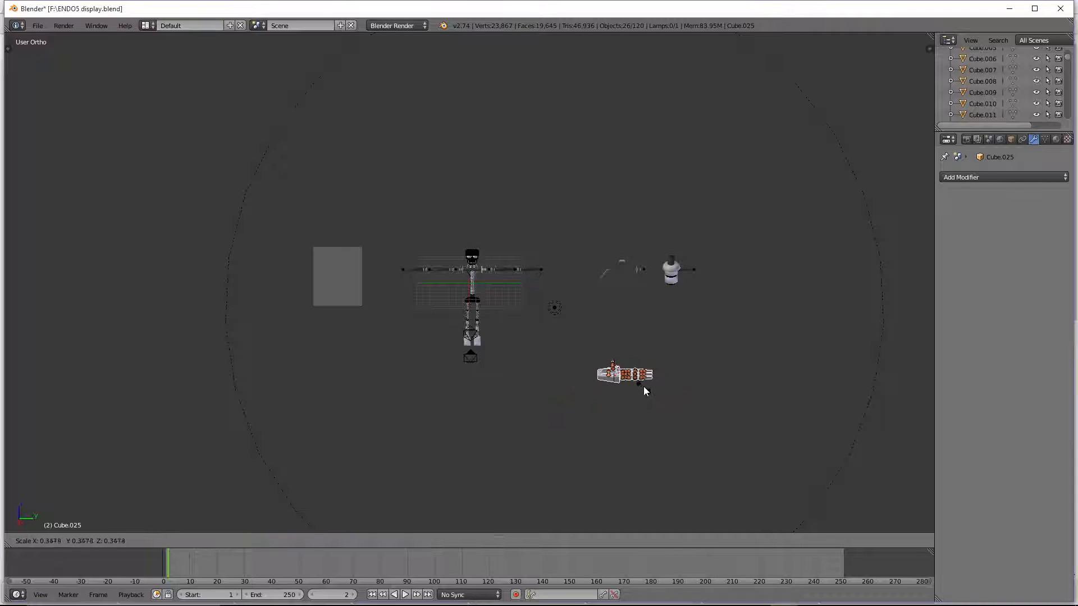
click(642, 386)
Step: Move the hand closer to the skeleton figure, and shift it along Y to fit inside the camera frame
middle_drag(642, 386, 669, 410)
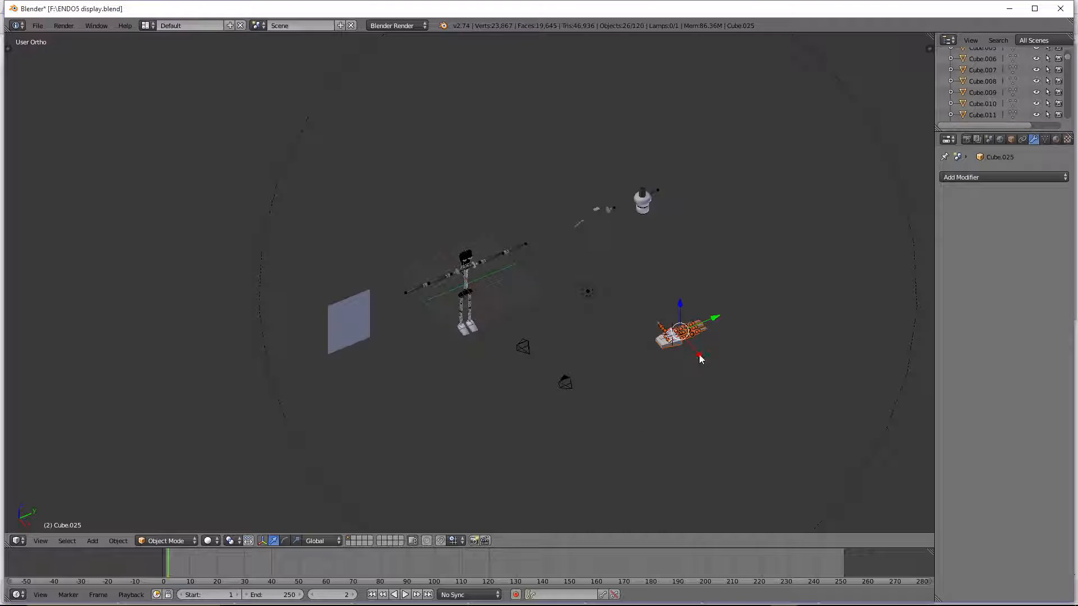
key(g)
click(615, 292)
drag(644, 243, 568, 280)
key(KP_0)
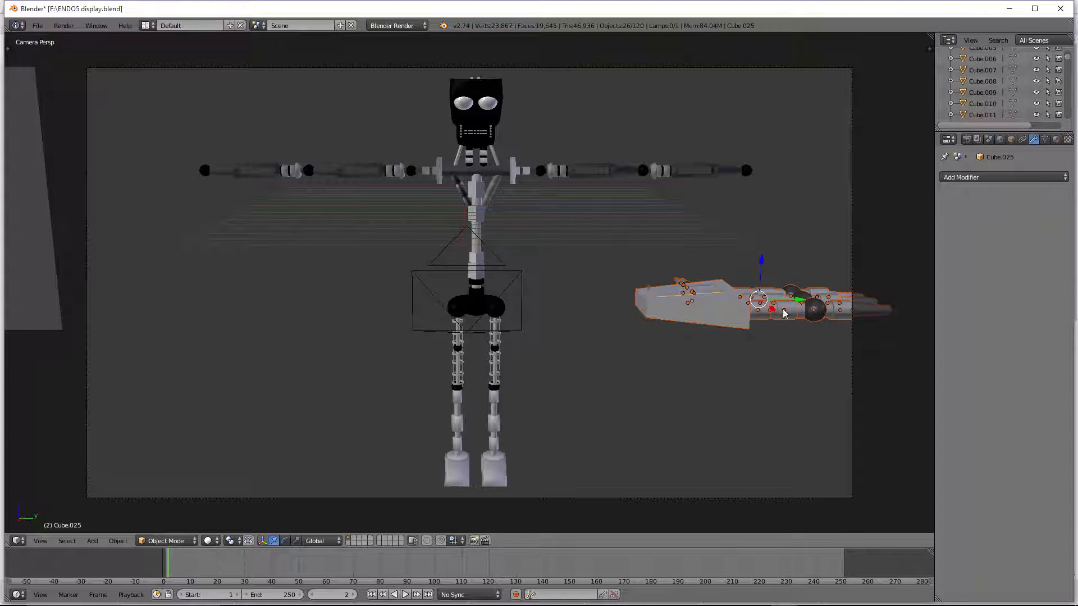
drag(798, 300, 710, 303)
Step: Rotate the whole hand 90° about the Y axis so the palm faces the camera
text(rx)
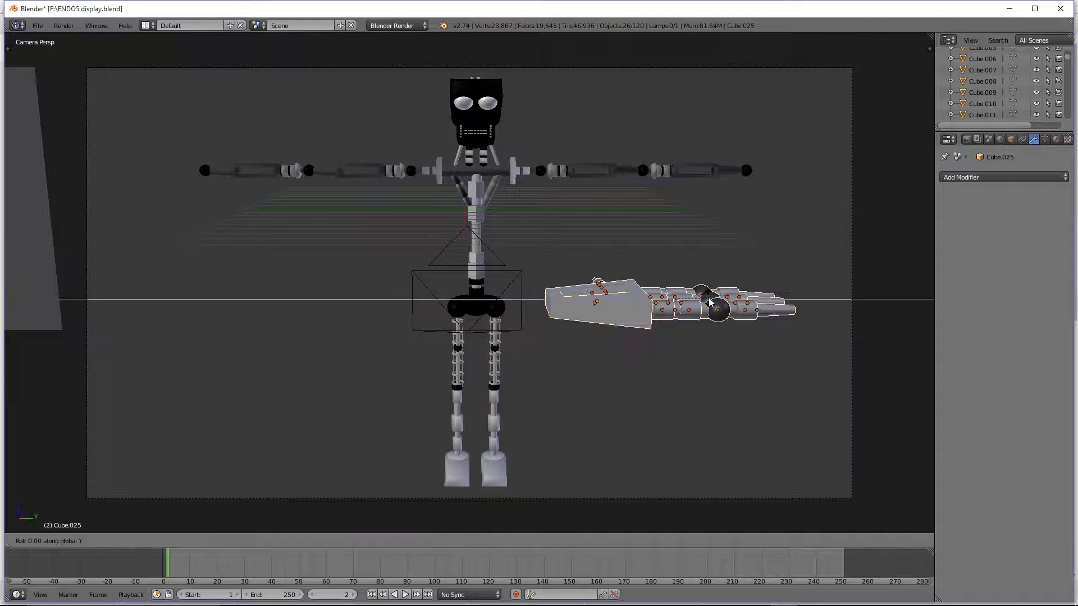
text(90)
key(Return)
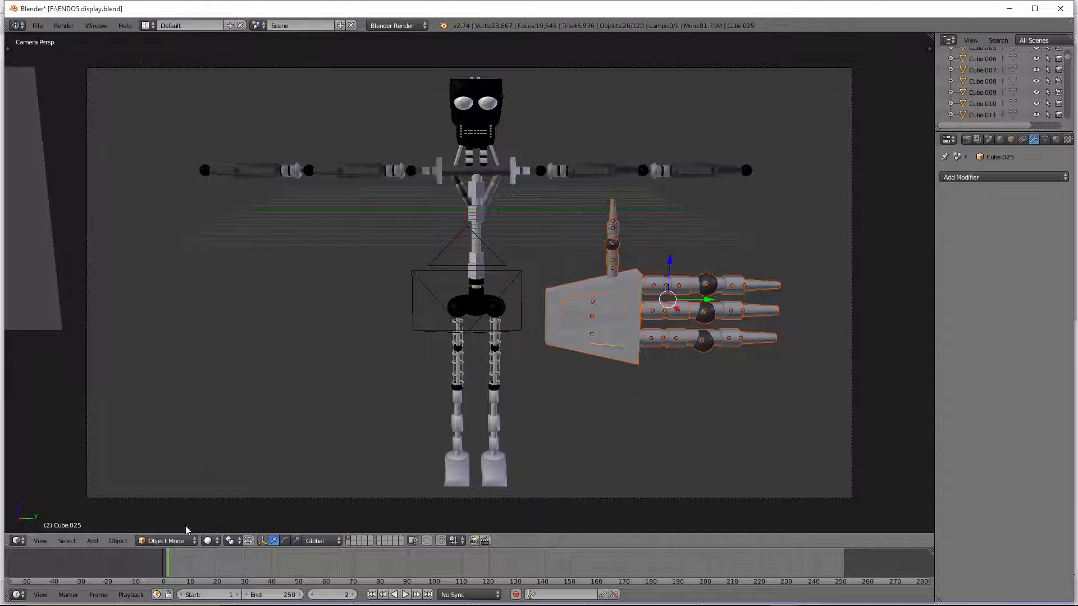
Step: Preview the camera view of the hand and figure in Rendered shading, and leave the rendered view
click(209, 540)
click(235, 466)
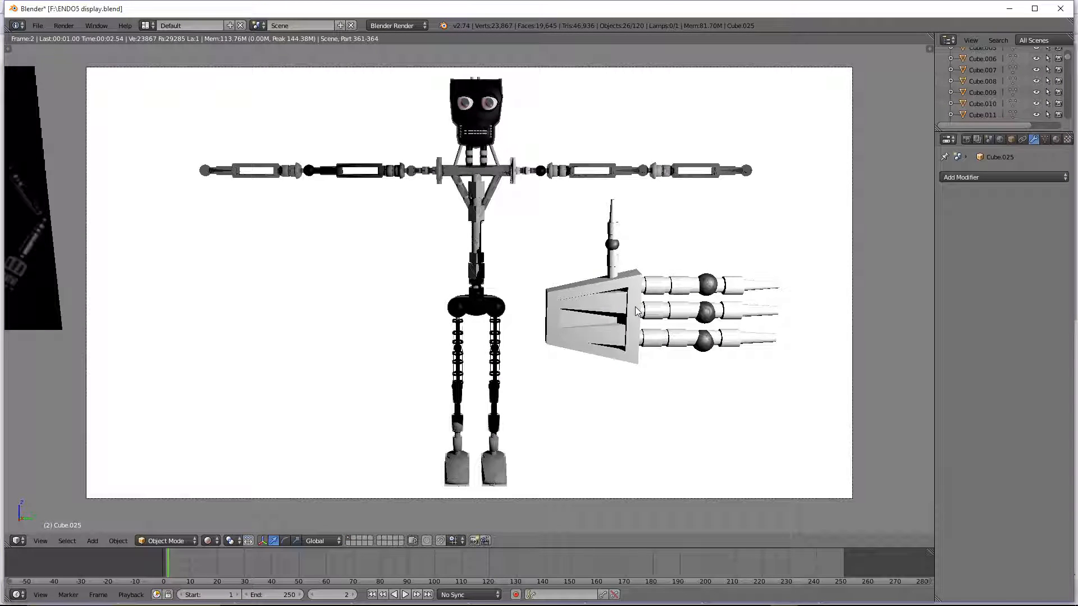
click(209, 540)
click(230, 502)
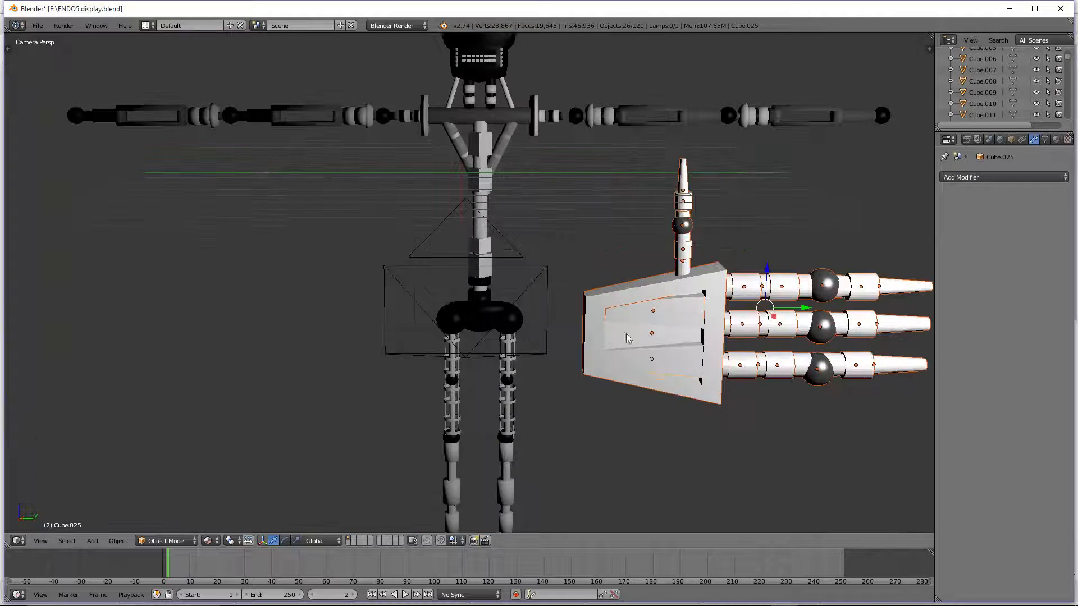
Step: Nudge the palm's two inner plates slightly along negative Y, and preview the result in Rendered shading
right_click(690, 366)
shift+right_click(707, 320)
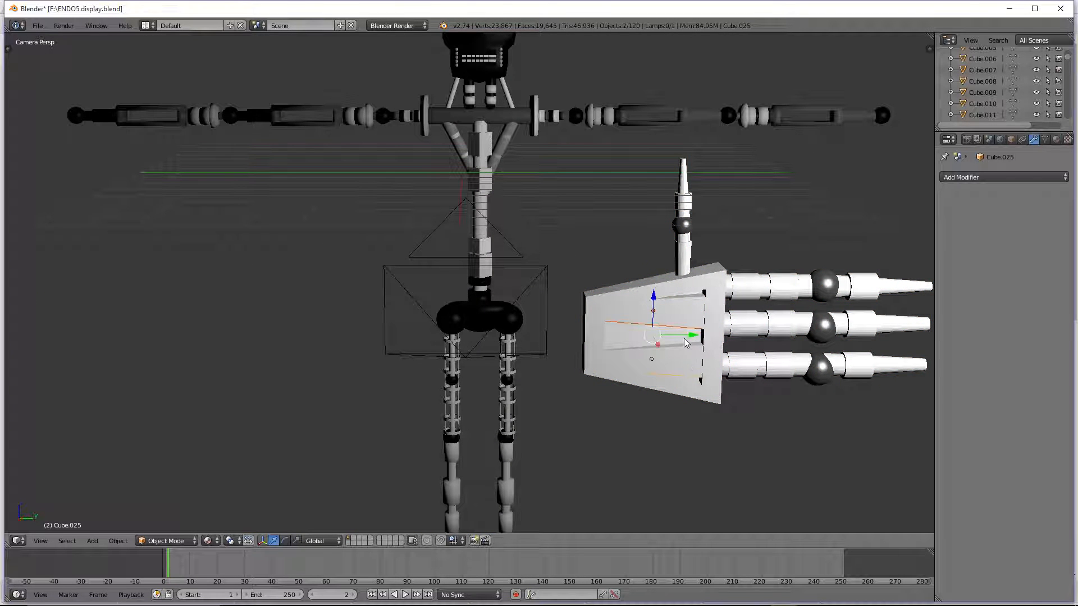
drag(691, 339, 692, 337)
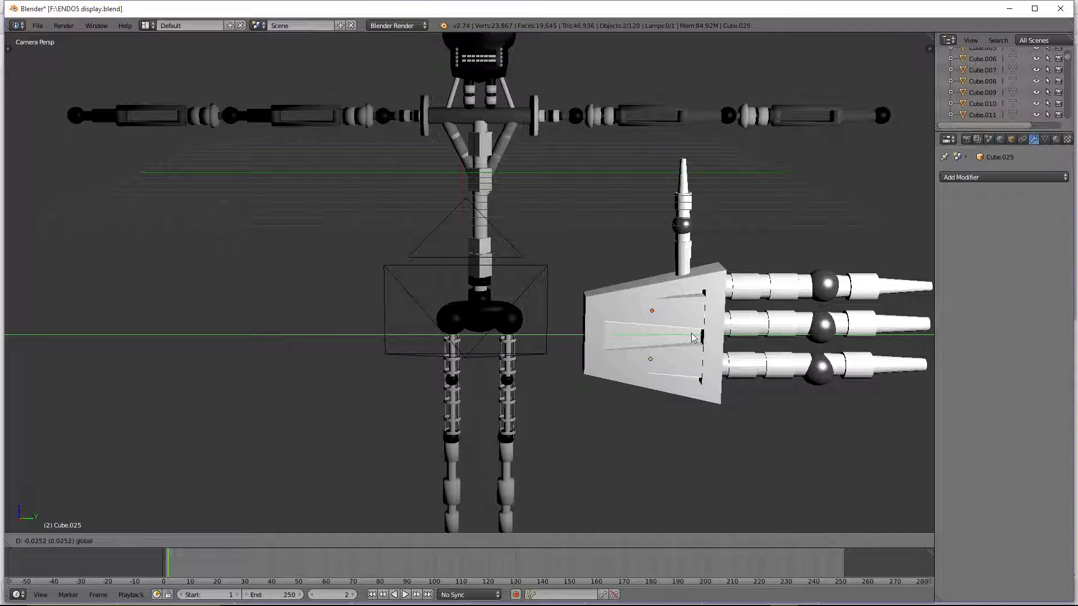
click(208, 540)
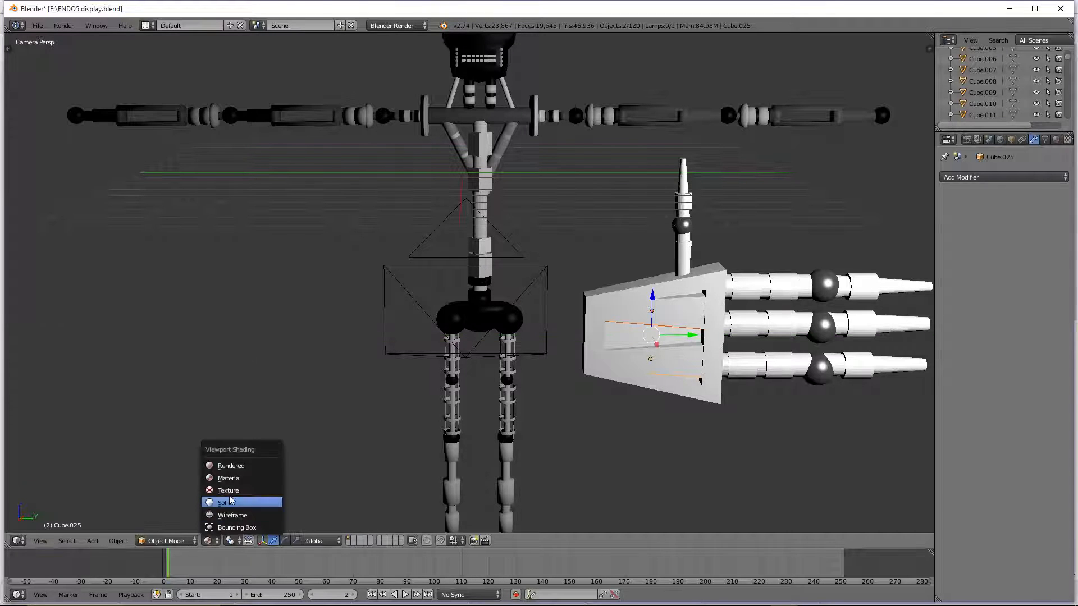
click(241, 466)
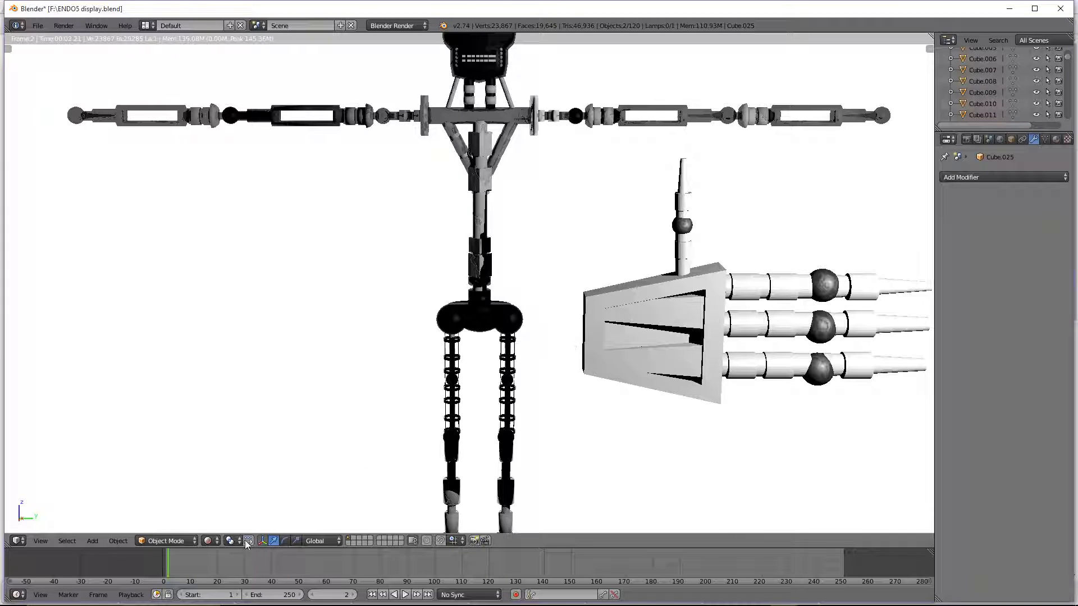
click(209, 540)
click(230, 484)
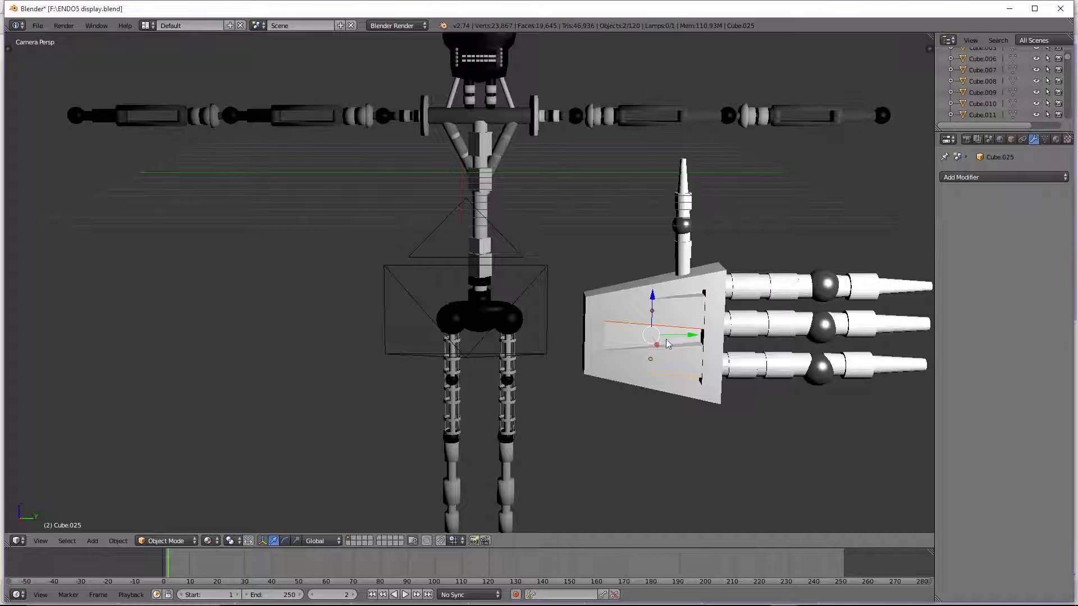
Step: Shift the two inner palm plates slightly along X, and check their fit in Rendered shading
drag(657, 345, 659, 351)
click(209, 541)
click(231, 465)
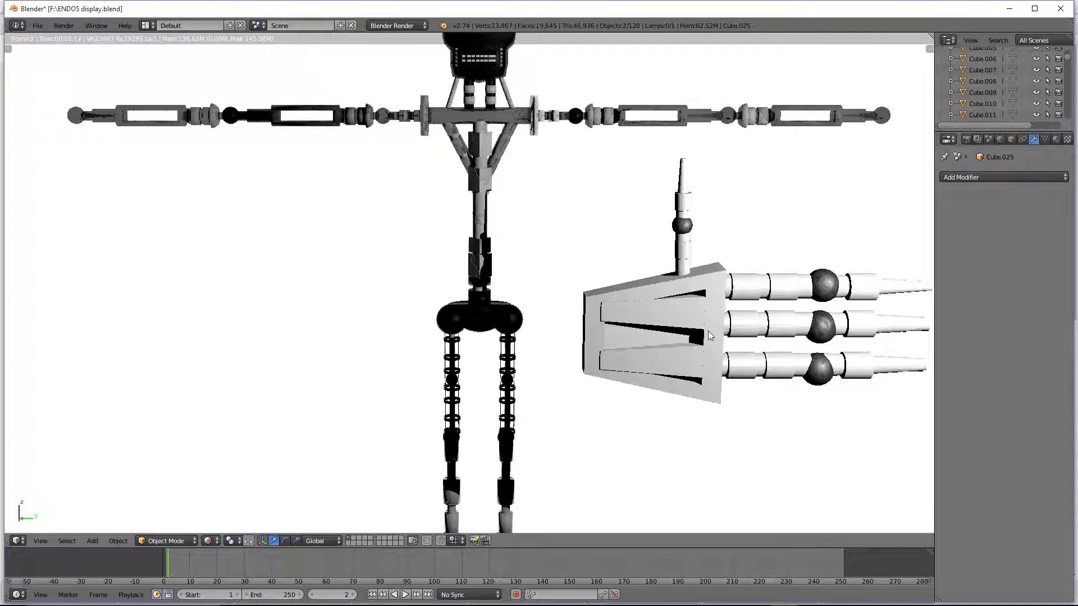
click(209, 541)
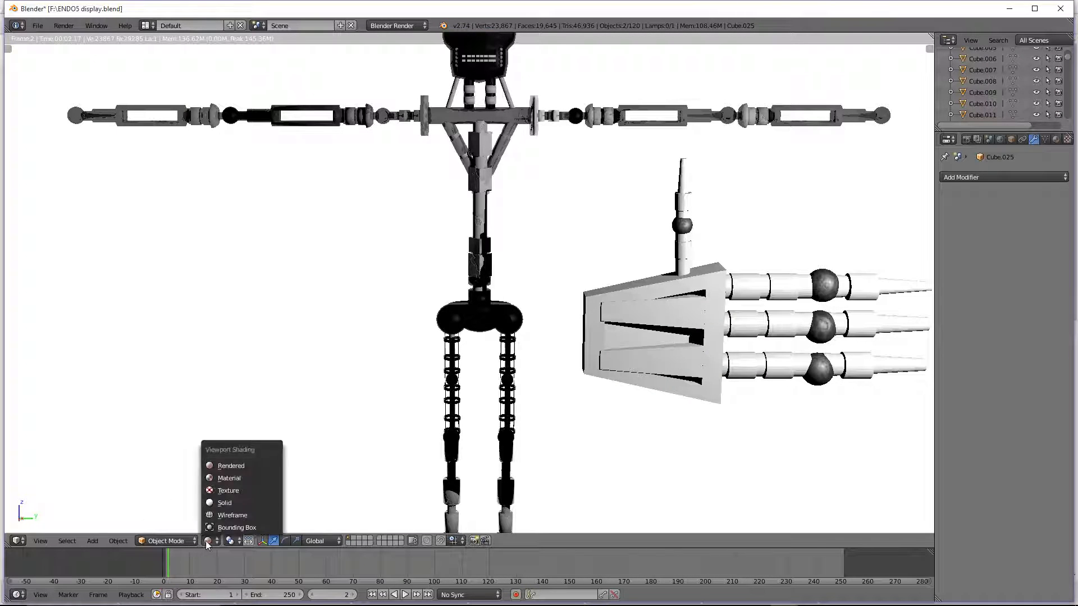
click(226, 478)
Step: Rotate the two inner palm plates about -1.8° around the global Z axis, and preview them in Rendered shading
key(r)
key(z)
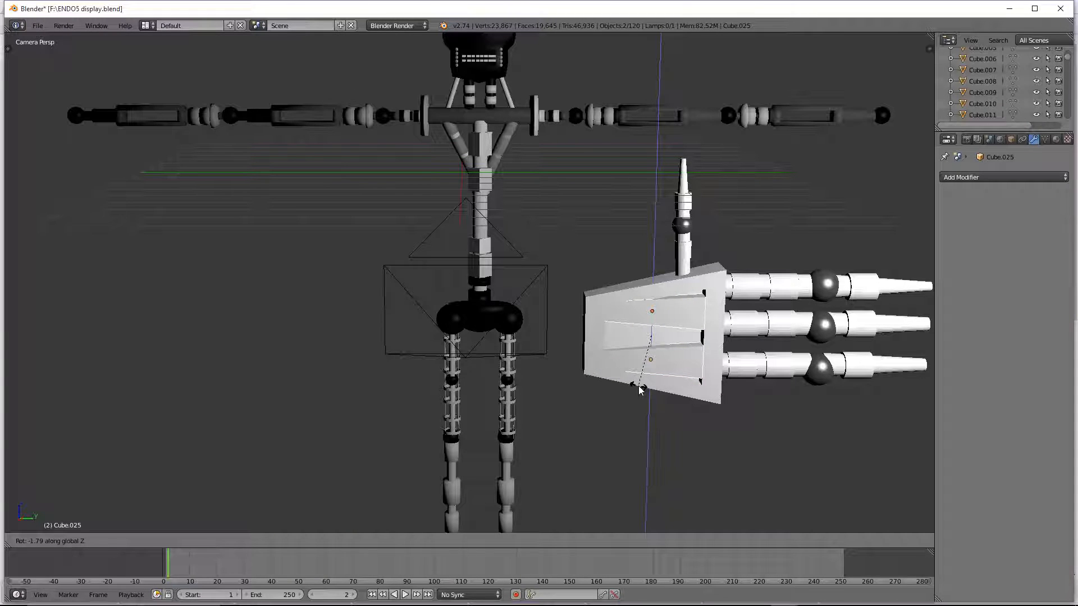
click(640, 388)
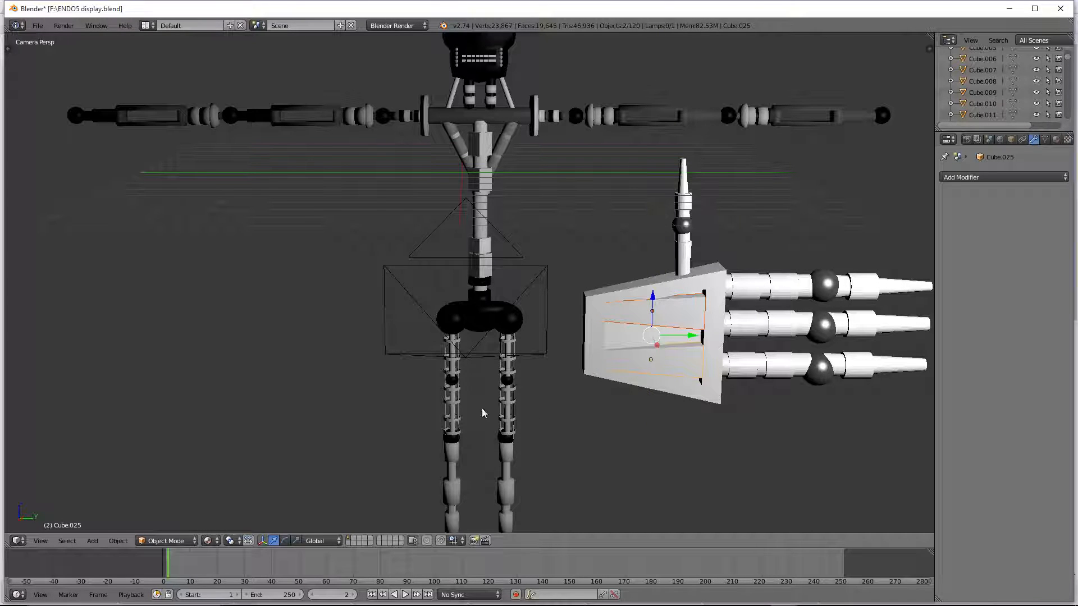
click(209, 541)
click(231, 464)
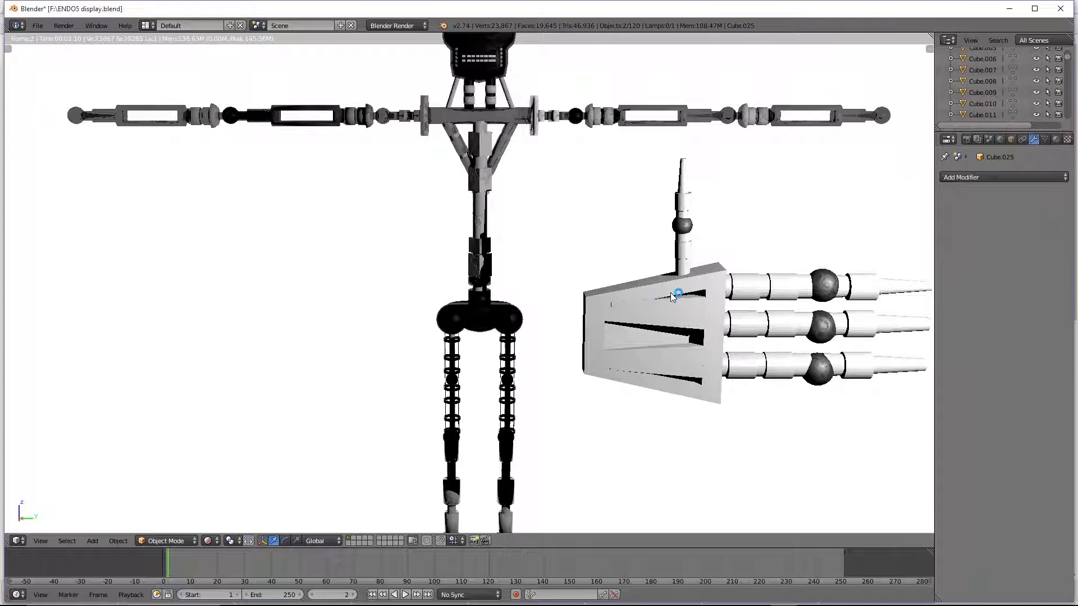
scroll(671, 294, down, 1)
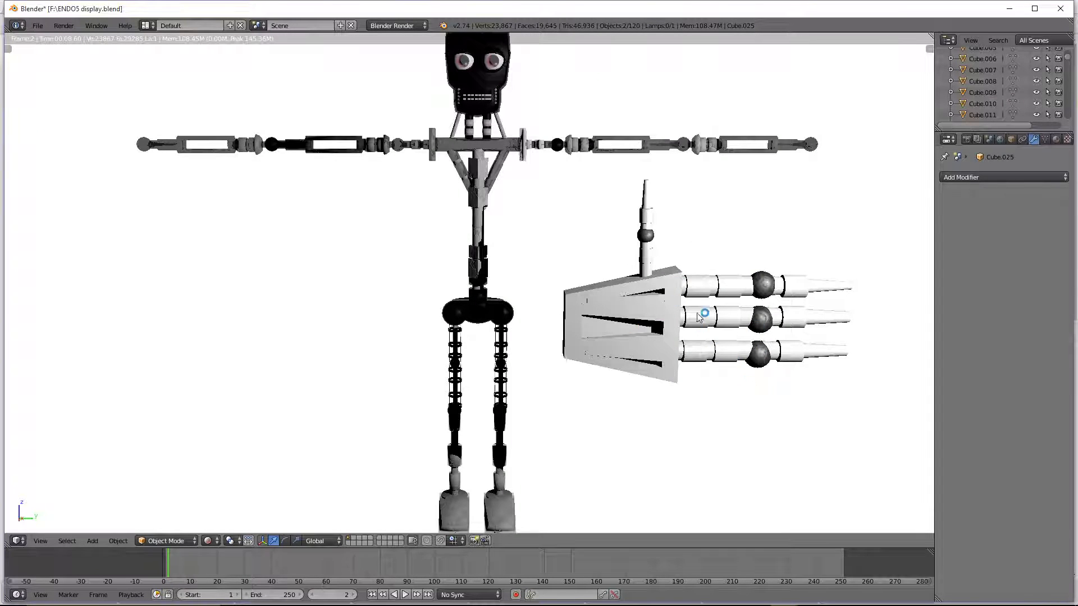
click(207, 541)
click(222, 479)
Step: Raise the joint spheres of the lowest and middle fingers slightly to centre them on their fingers
right_click(759, 354)
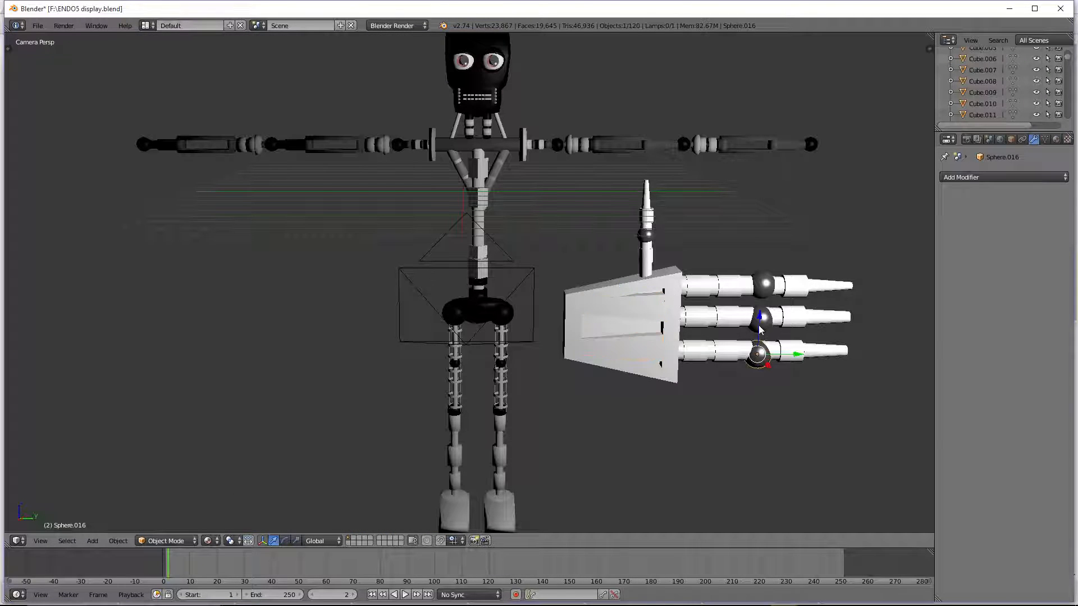
drag(761, 319, 762, 320)
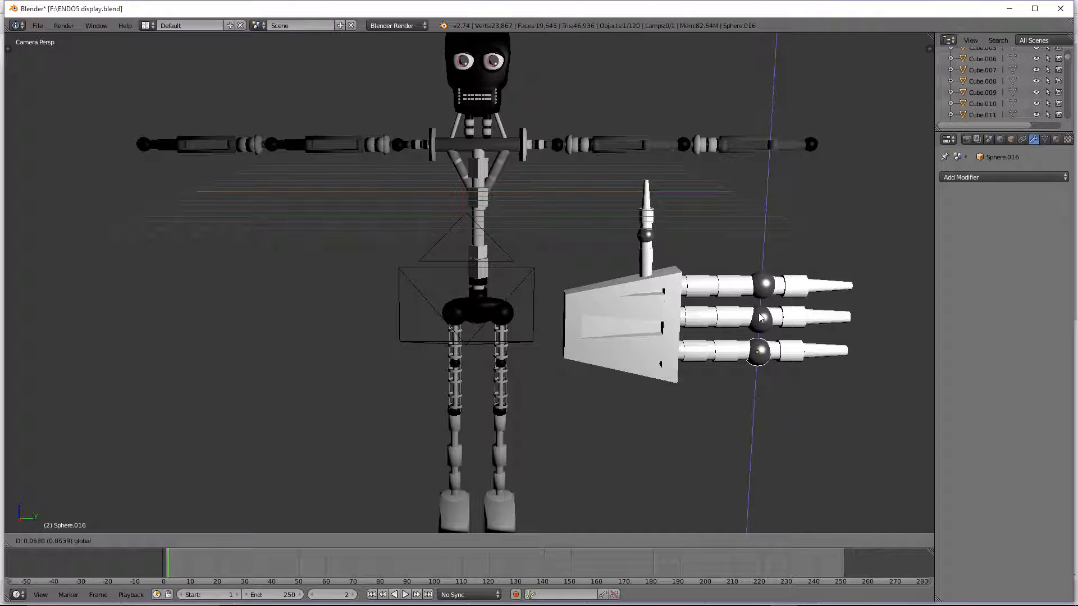
click(762, 319)
right_click(763, 320)
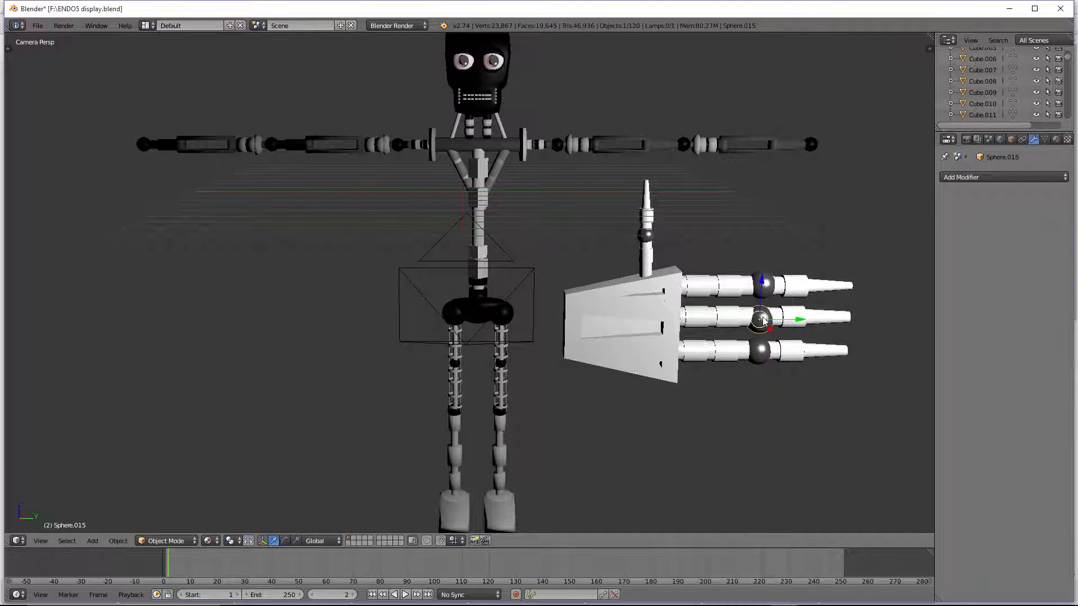
key(g)
right_click(762, 286)
right_click(763, 285)
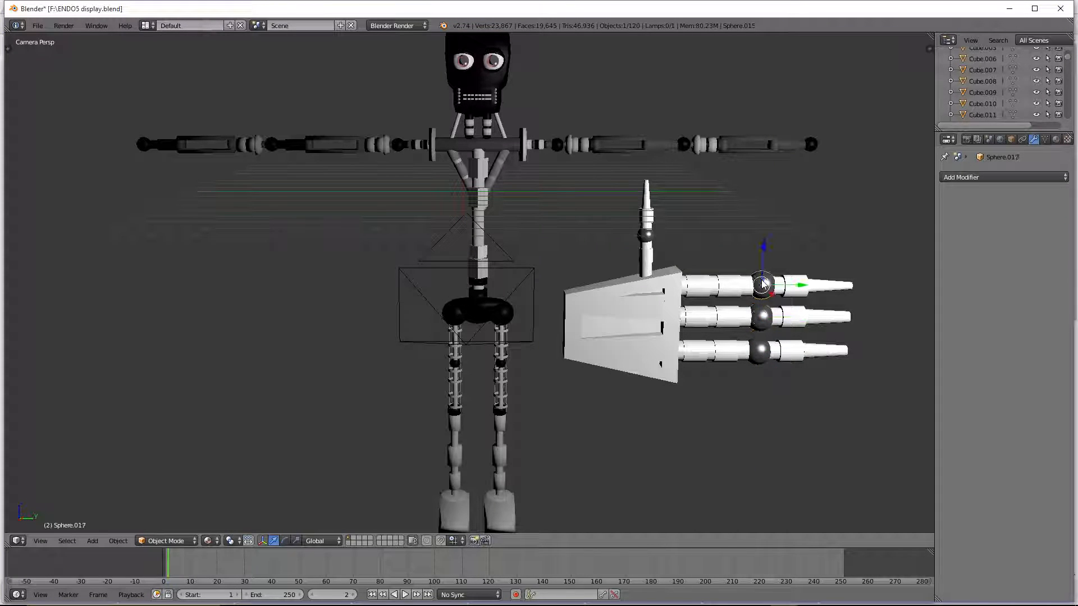
Step: Centre the thumb's joint sphere along Y, using textured viewport shading to check its alignment
right_click(646, 235)
scroll(647, 236, up, 1)
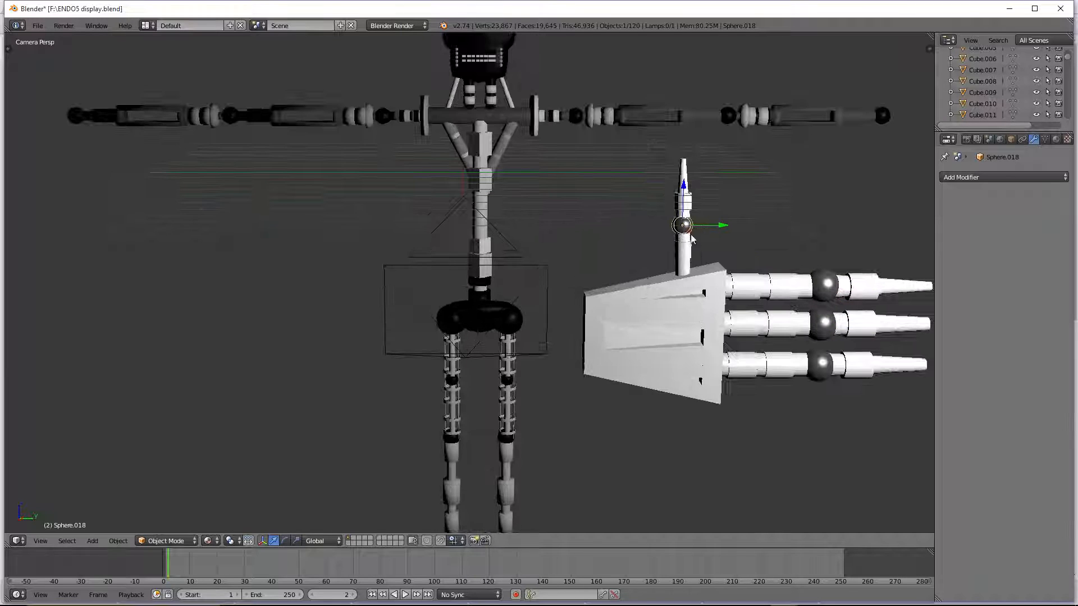
key(g)
key(y)
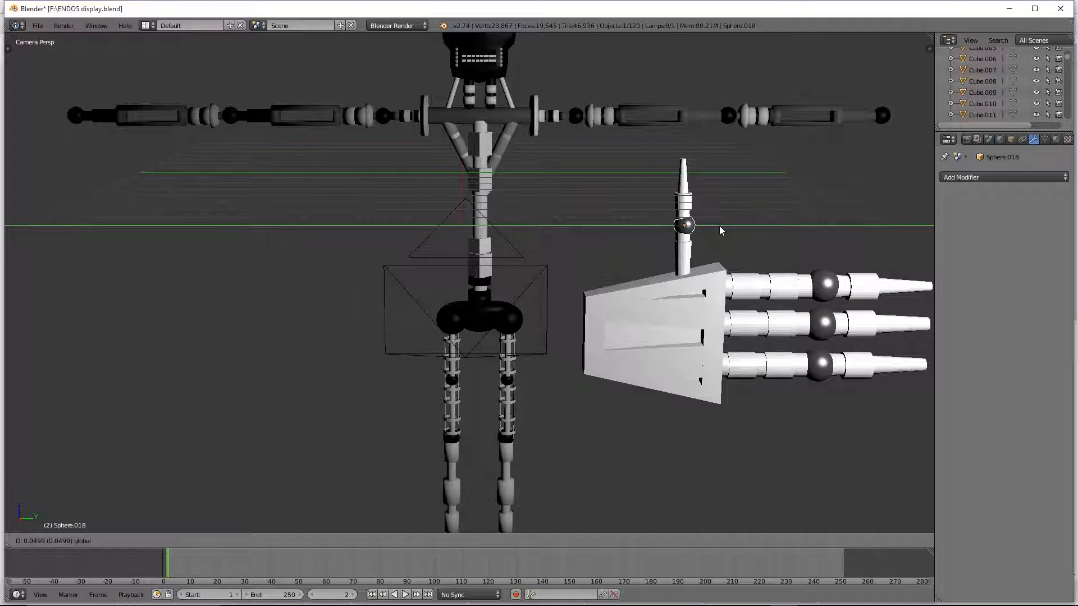
click(719, 225)
key(s)
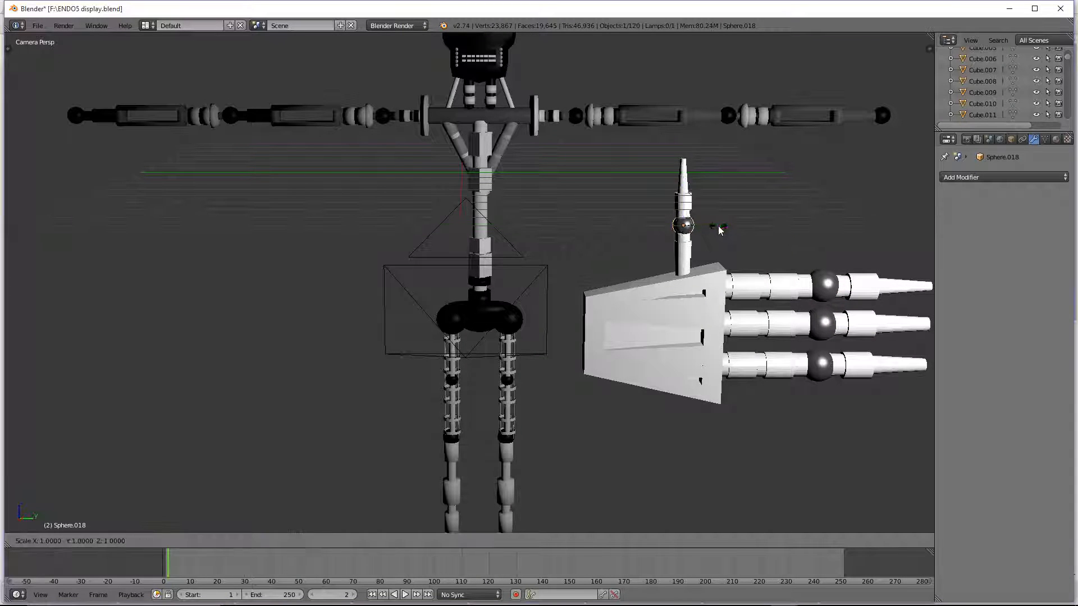
key(Escape)
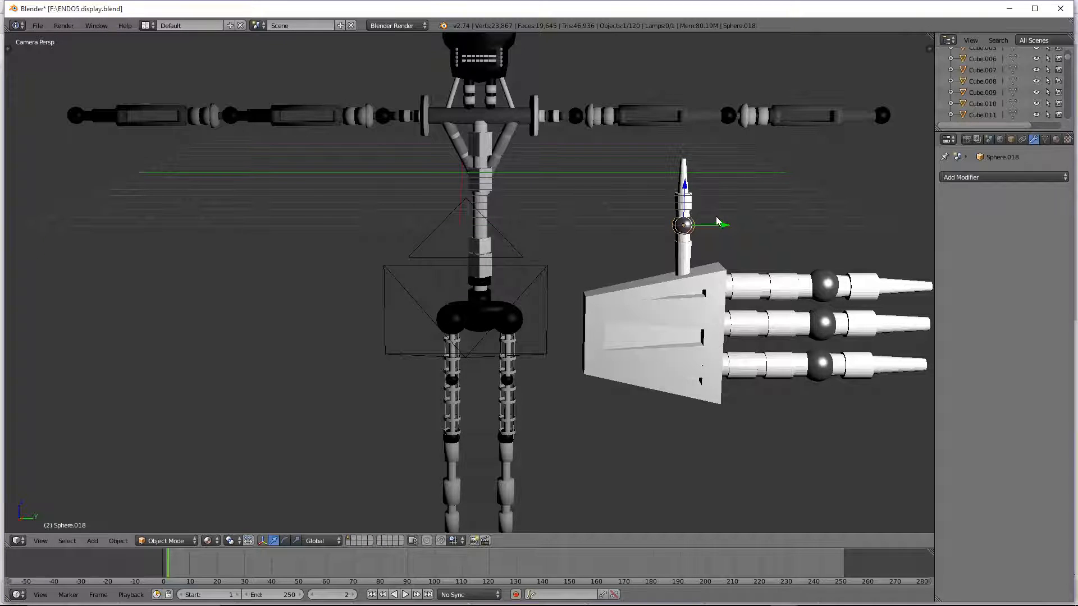
key(alt+z)
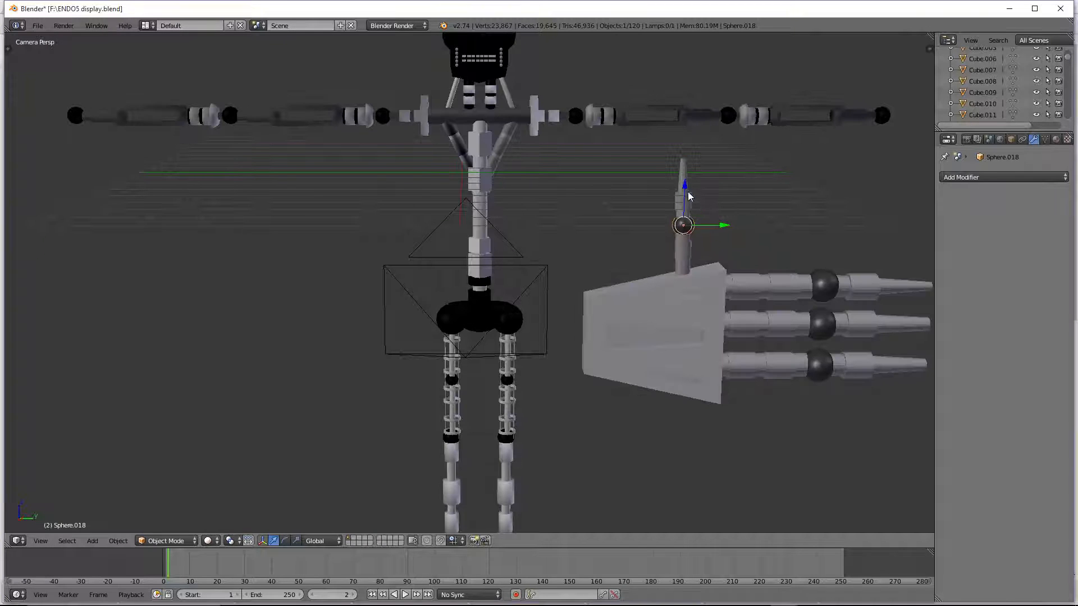
click(724, 227)
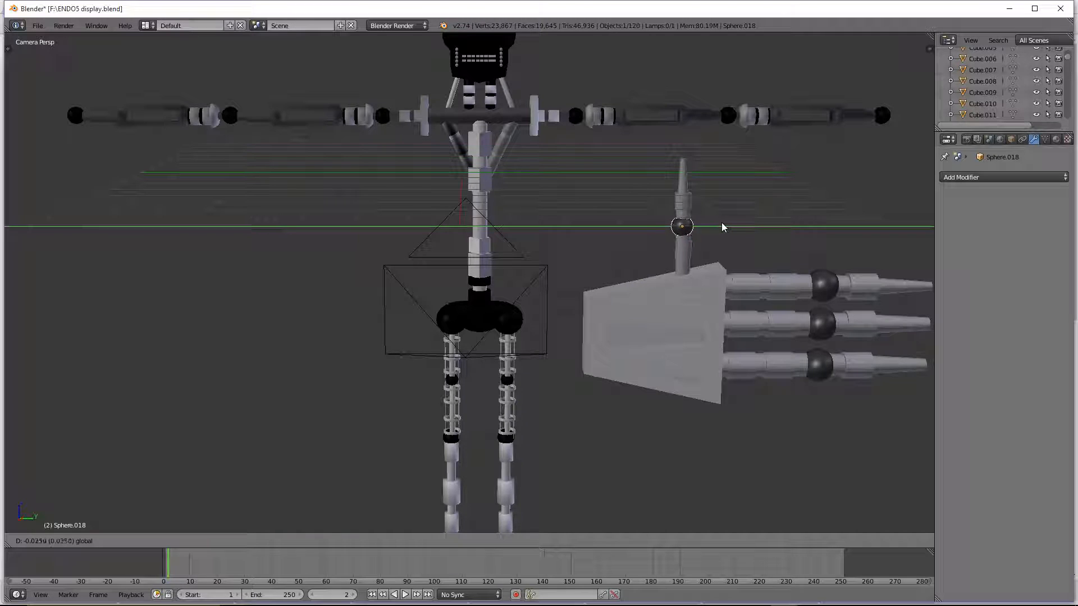
click(722, 222)
Step: Box-select all parts of the hand including the thumb, and undo the trial move of the selection
scroll(716, 318, down, 2)
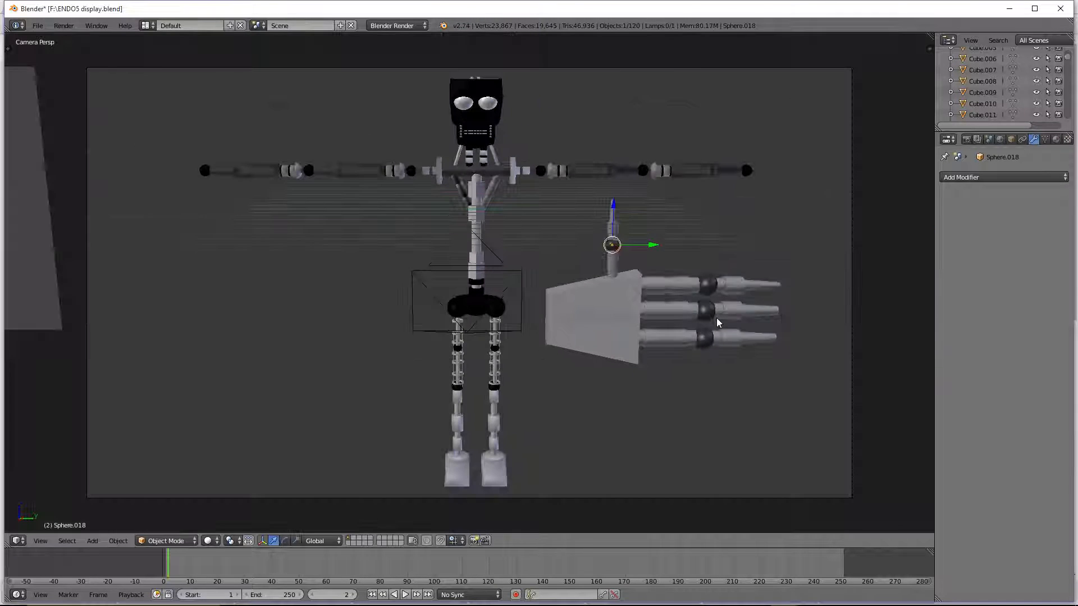
key(a)
key(b)
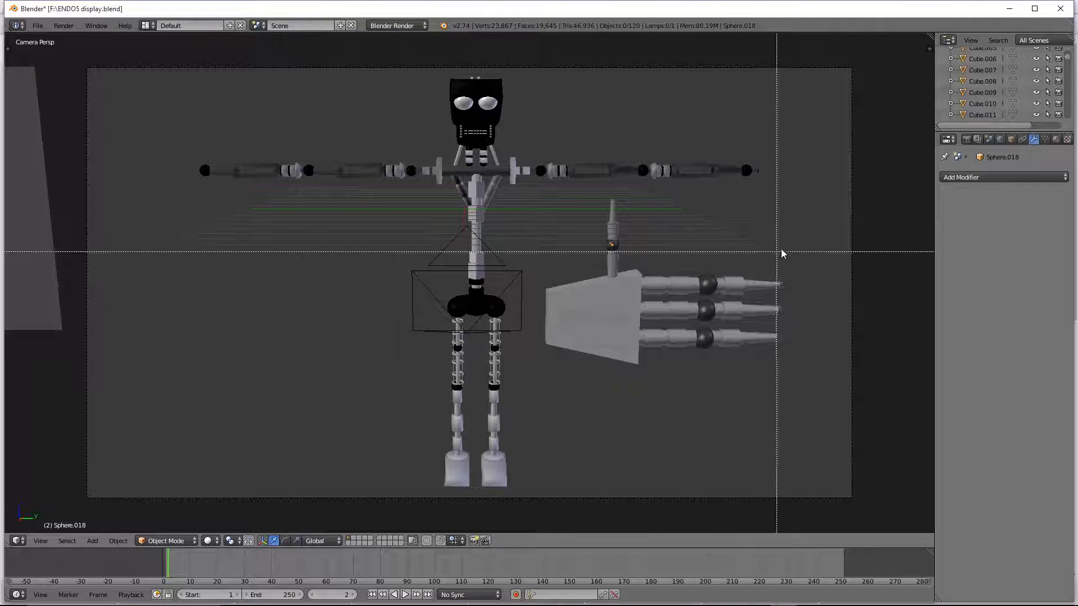
drag(793, 245, 559, 374)
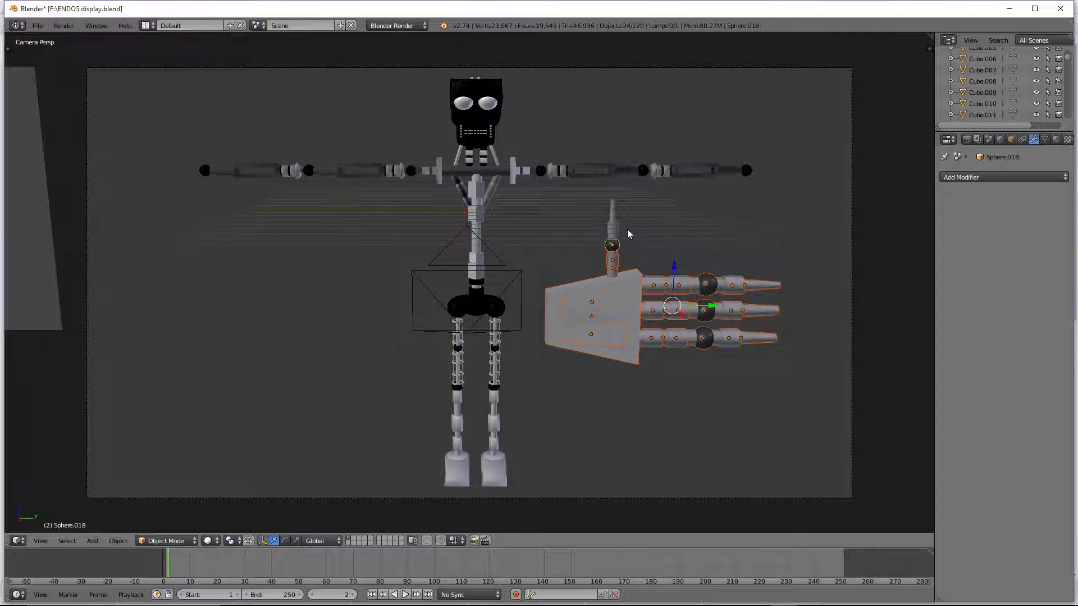
key(b)
drag(632, 212, 606, 247)
drag(690, 298, 738, 300)
key(ctrl+z)
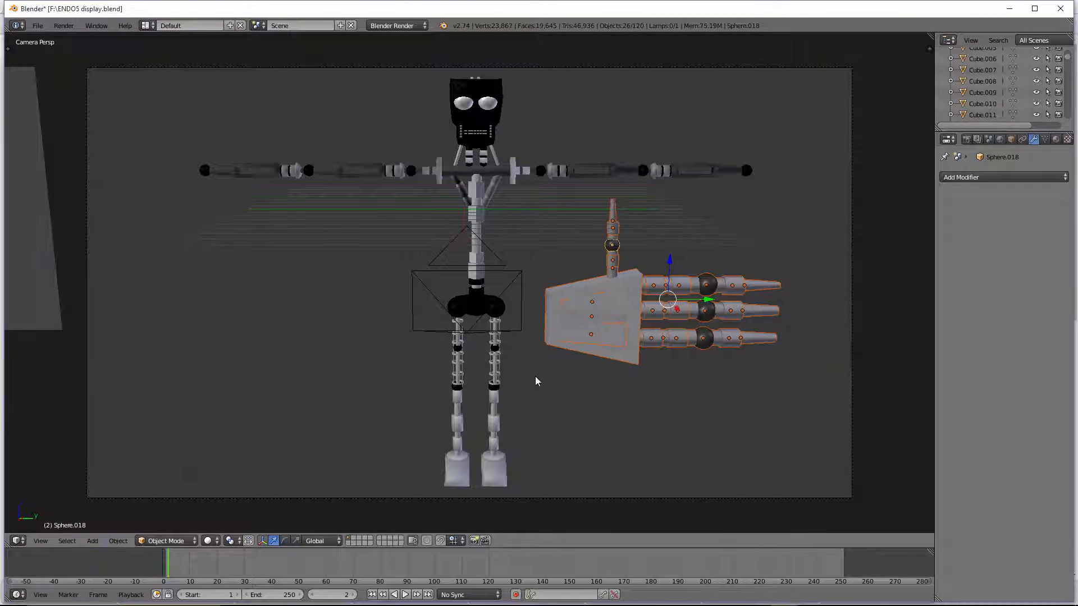
Step: Move the selected hand along Y away from the skeleton, and paste a copy of all its parts
scroll(633, 323, down, 5)
middle_drag(632, 324, 594, 332)
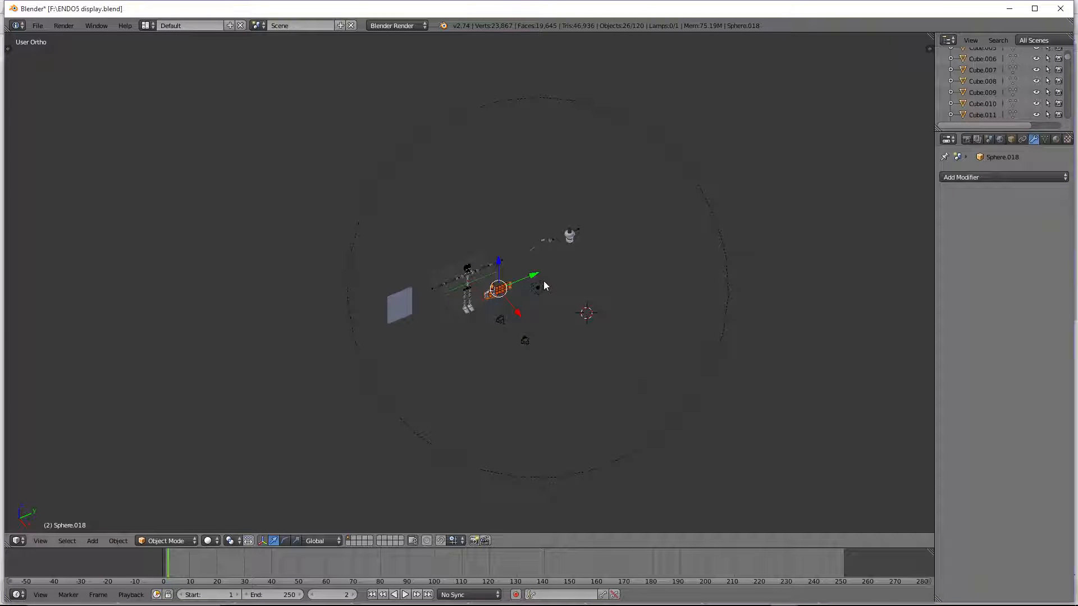
drag(534, 277, 600, 253)
key(ctrl+c)
key(ctrl+v)
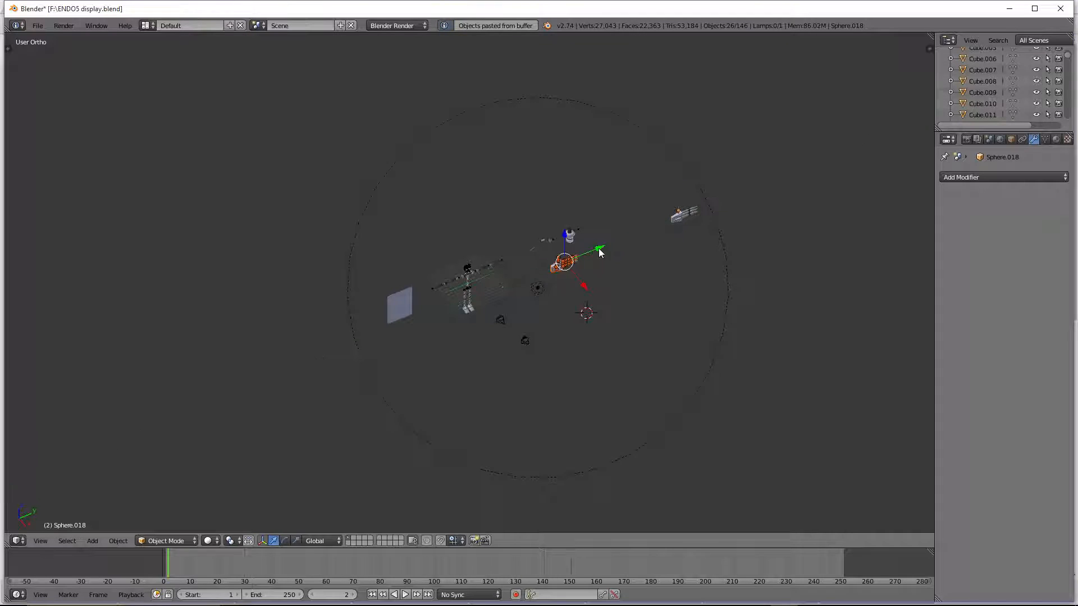
Step: Box-select all parts of the hand nearer the skeleton, and move them along Y back beside the figure
scroll(598, 248, up, 4)
right_click(683, 252)
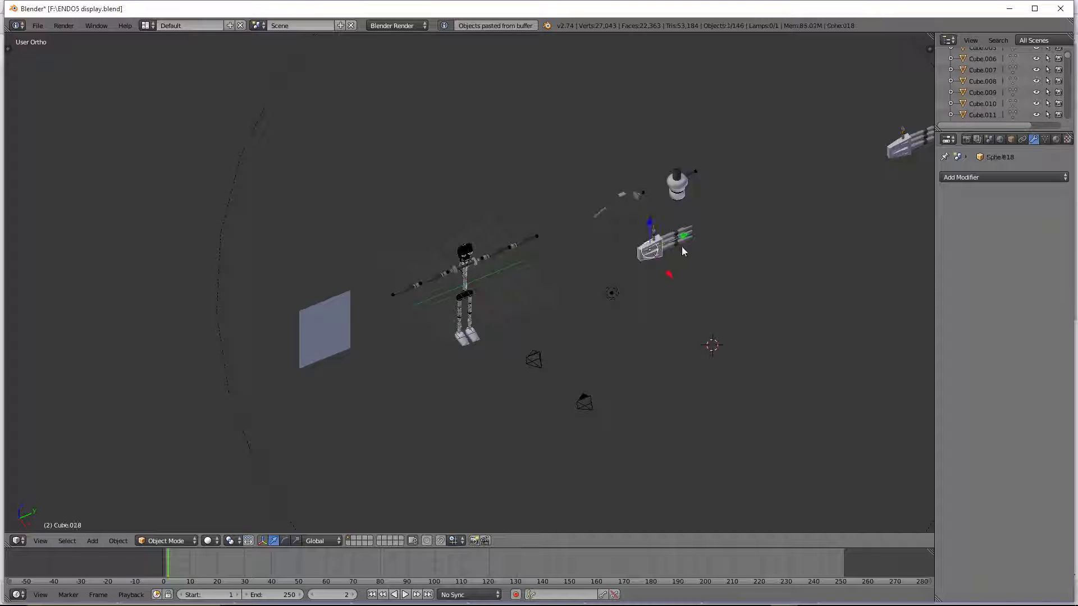
key(a)
scroll(706, 240, up, 3)
key(b)
drag(871, 174, 753, 263)
drag(837, 219, 630, 282)
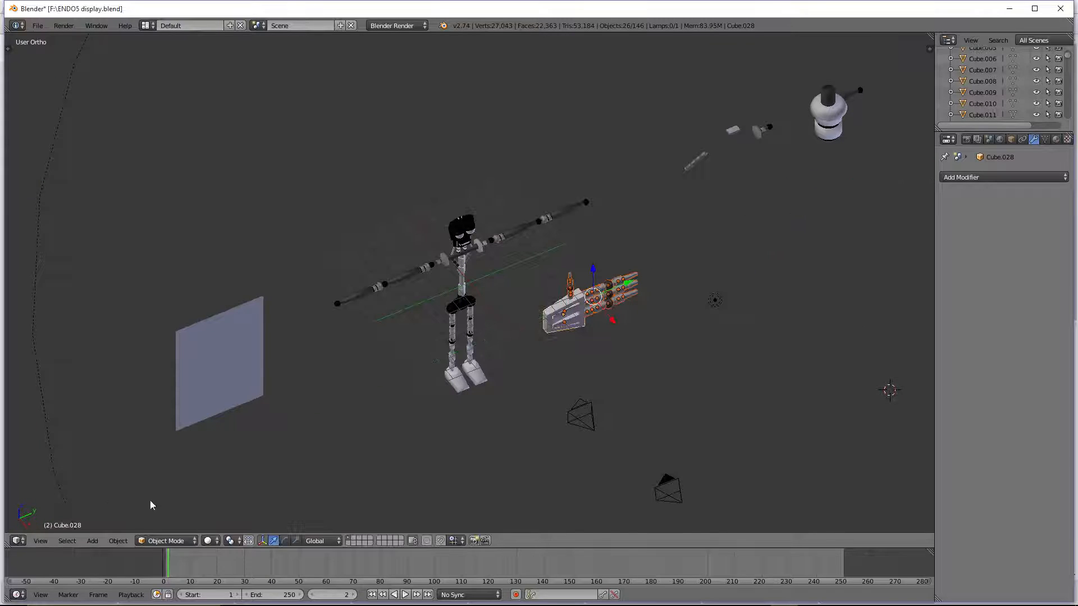
Step: Join the selected hand parts into one object, and scale it down to about half its size
click(118, 540)
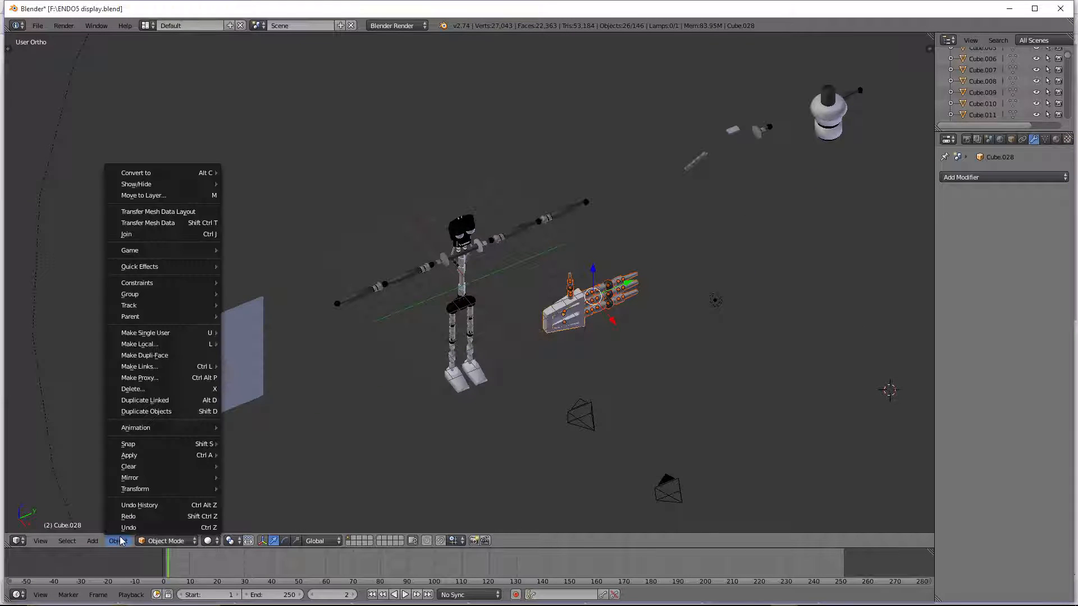
click(156, 235)
scroll(652, 306, up, 1)
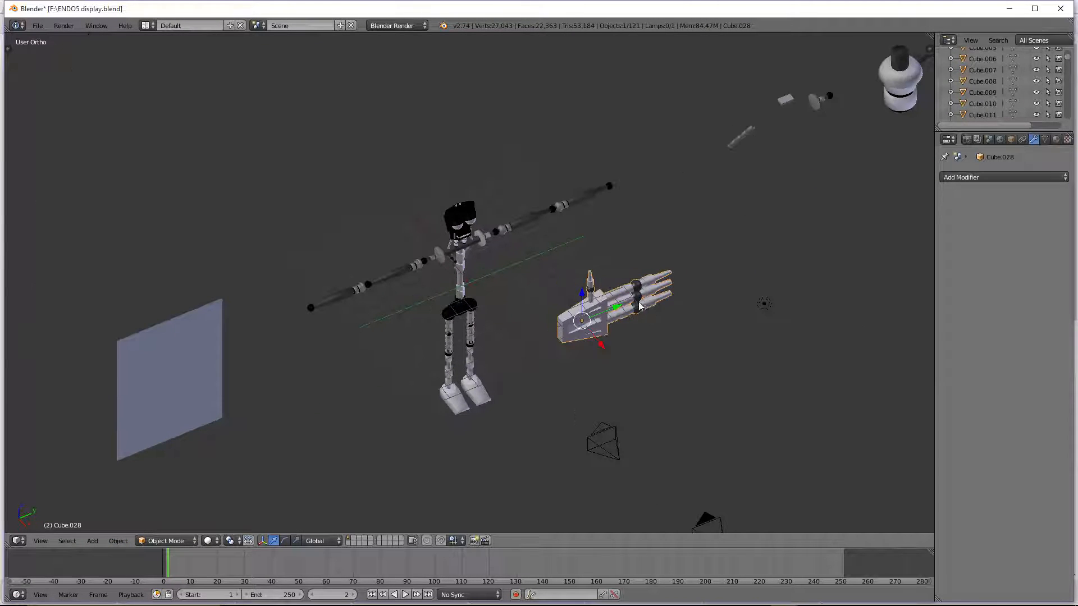
drag(618, 306, 694, 279)
key(ctrl+z)
key(s)
click(640, 312)
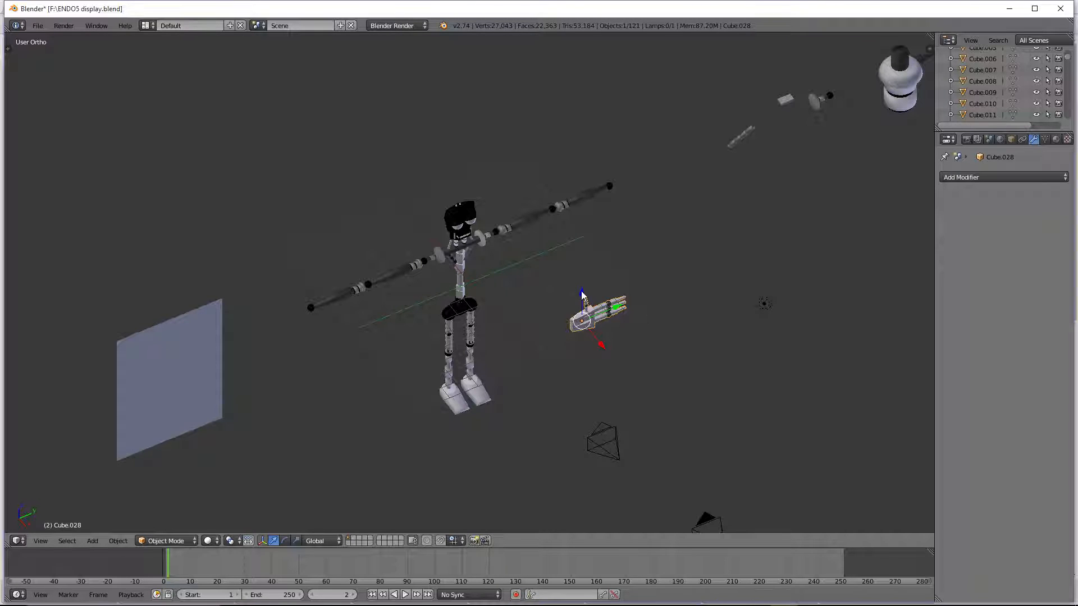
Step: Raise the joined hand along Z above arm level, and shift it horizontally toward the skeleton
key(g)
key(z)
click(599, 217)
key(g)
key(x)
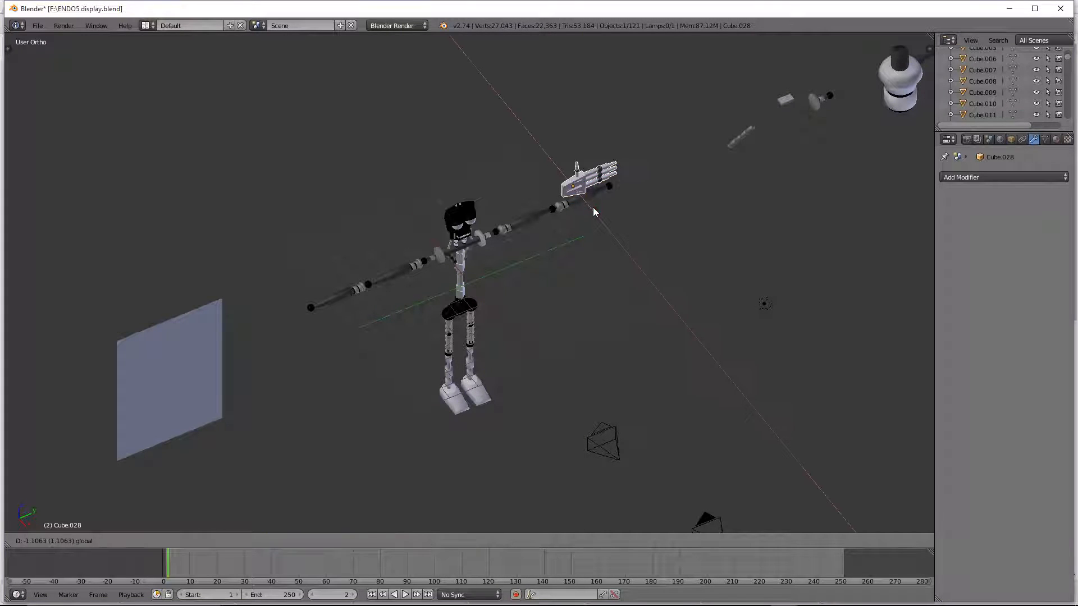
drag(593, 207, 593, 208)
drag(572, 155, 509, 228)
Step: From the camera view, lower the joined hand along Z until it is level with the skeleton's head
key(KP_0)
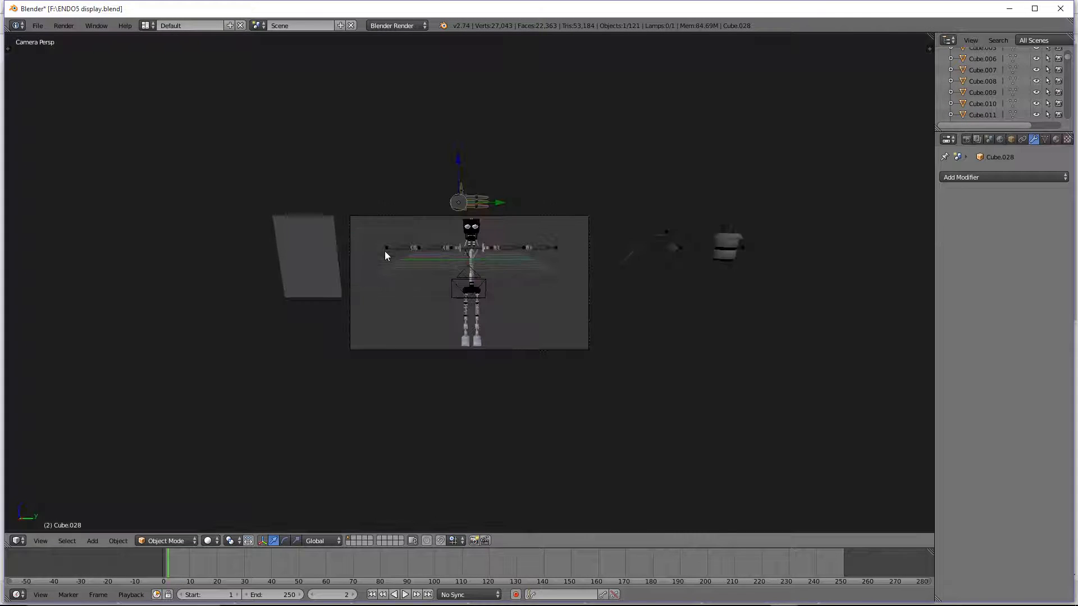
scroll(385, 251, up, 3)
key(g)
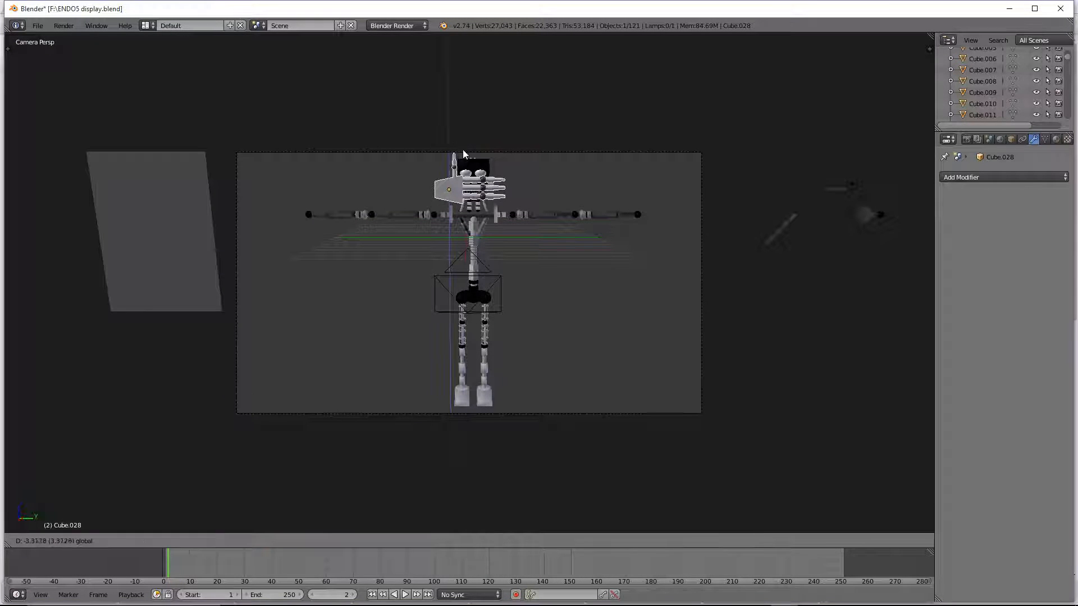
click(465, 166)
Step: Move the hand along X back toward the skeleton so it sits close to the plane of the arms
middle_drag(500, 192, 550, 241)
scroll(568, 295, up, 4)
middle_drag(567, 296, 570, 261)
key(g)
key(x)
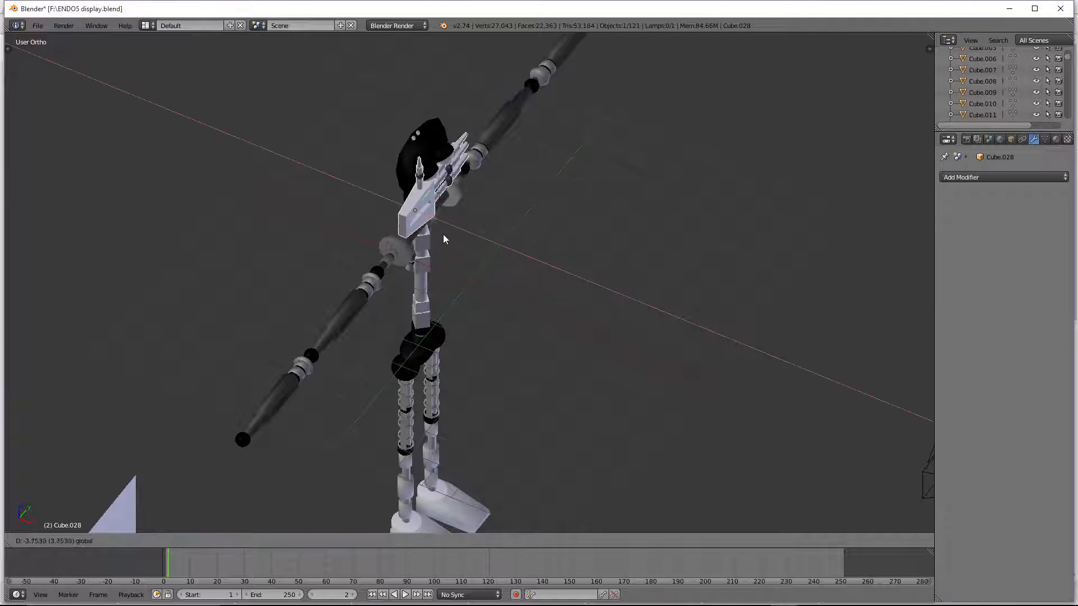
click(460, 239)
Step: Tilt the hand about X in two turns so the fingers point diagonally upward, and lower it slightly along Z
key(KP_0)
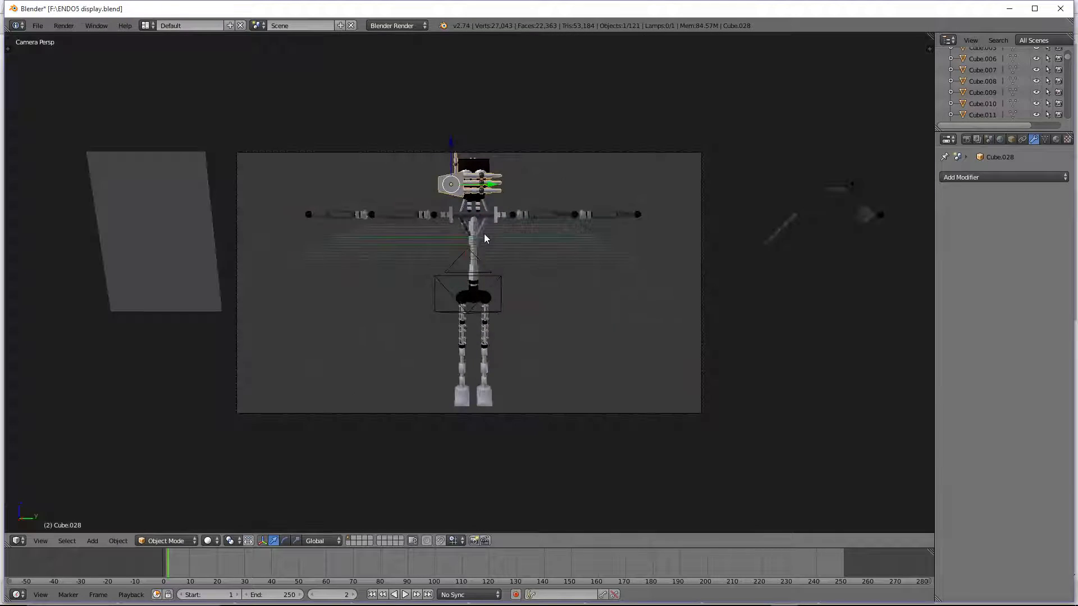
scroll(484, 233, up, 2)
key(r)
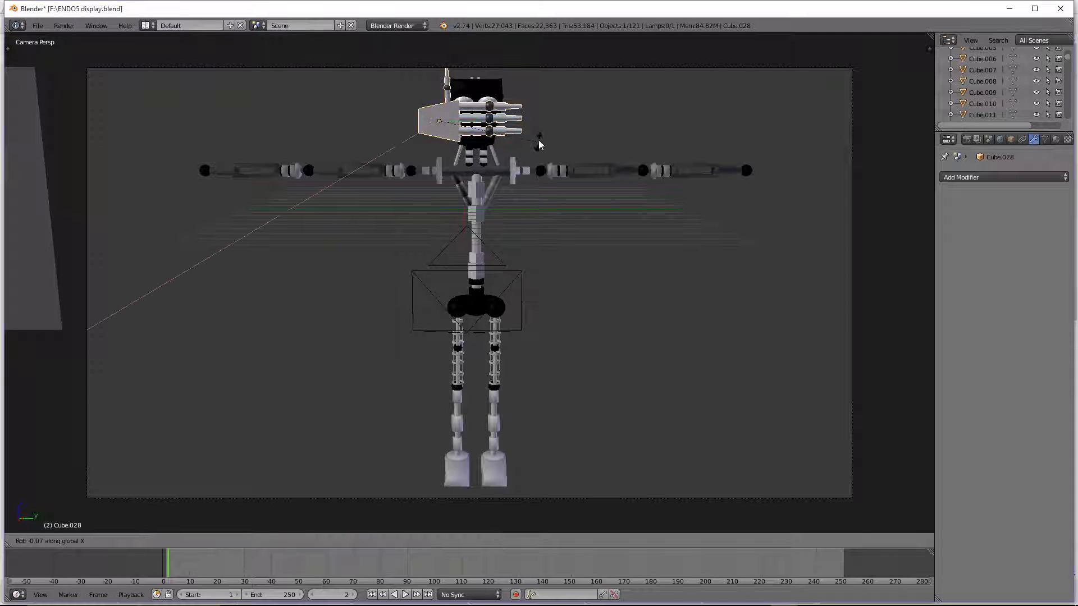
click(542, 90)
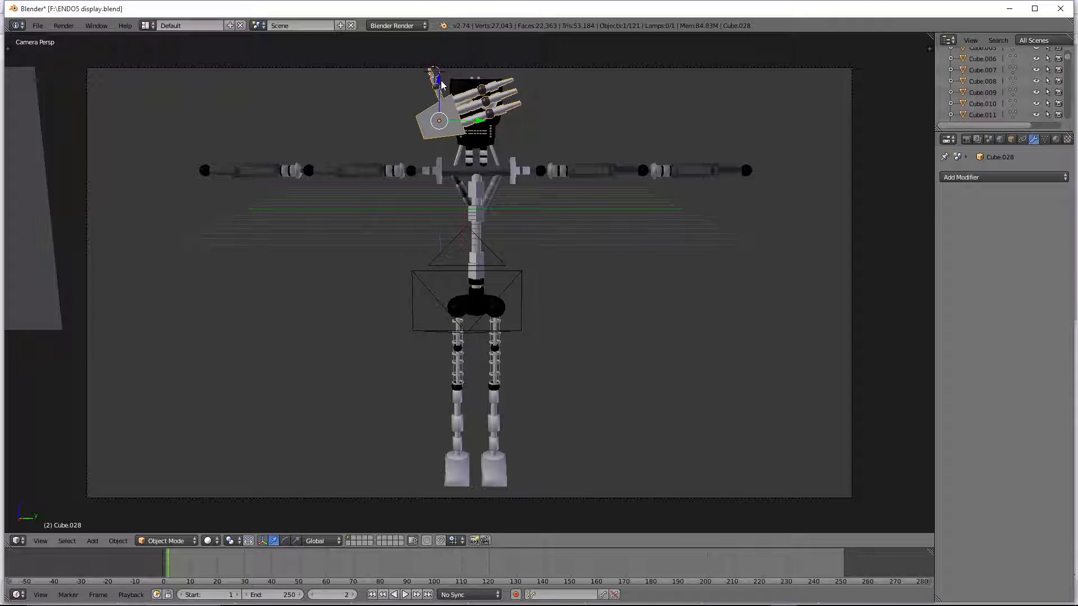
drag(439, 82, 440, 92)
key(r)
key(x)
click(575, 101)
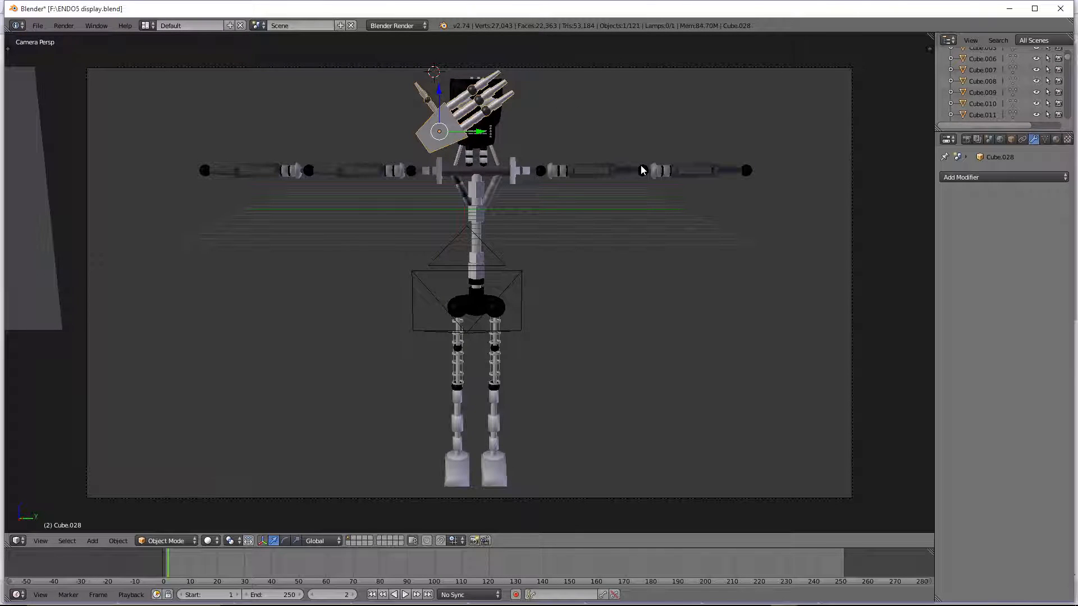
Step: Set the viewport shading to Material
scroll(491, 190, up, 3)
scroll(498, 77, down, 2)
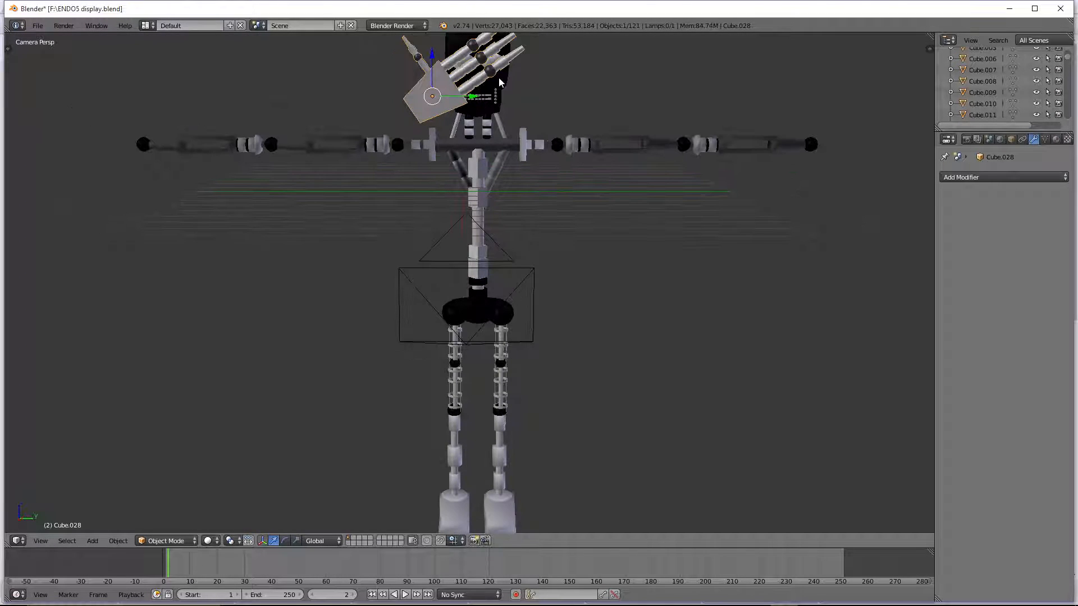
scroll(525, 108, down, 2)
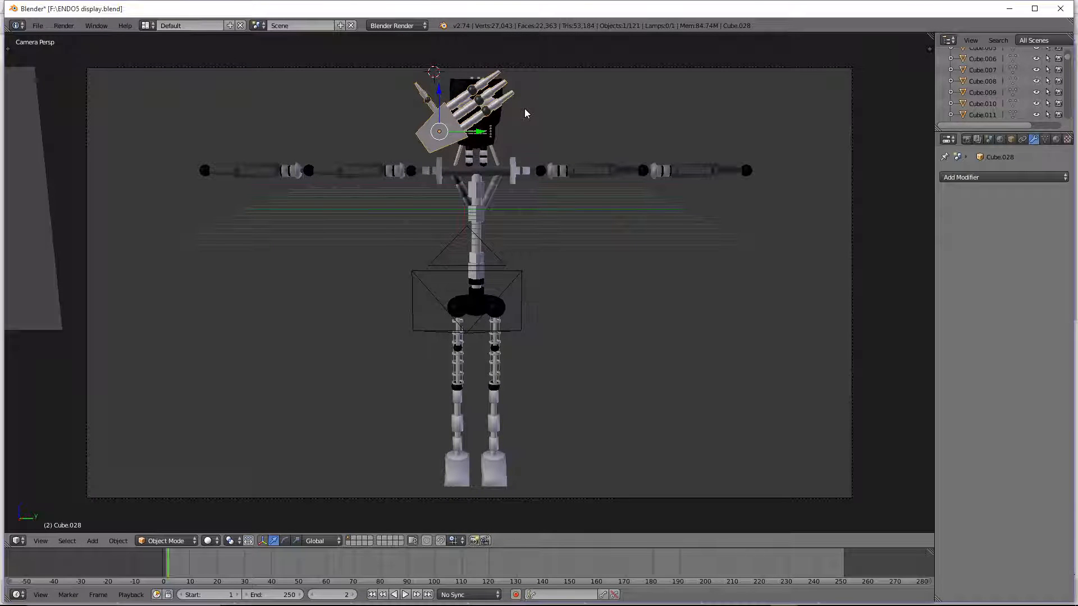
scroll(517, 93, down, 3)
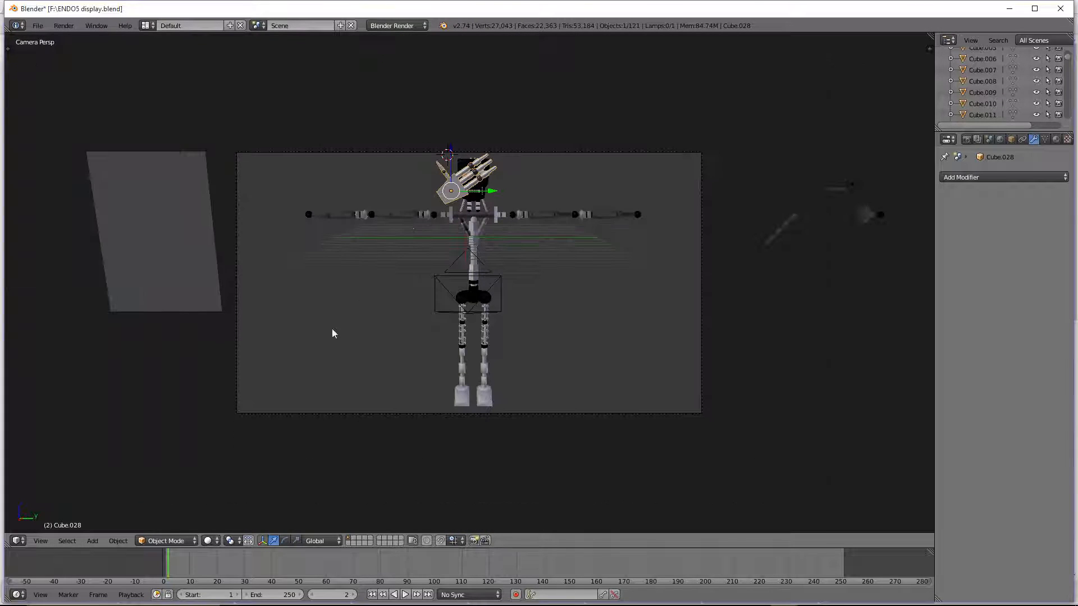
click(212, 541)
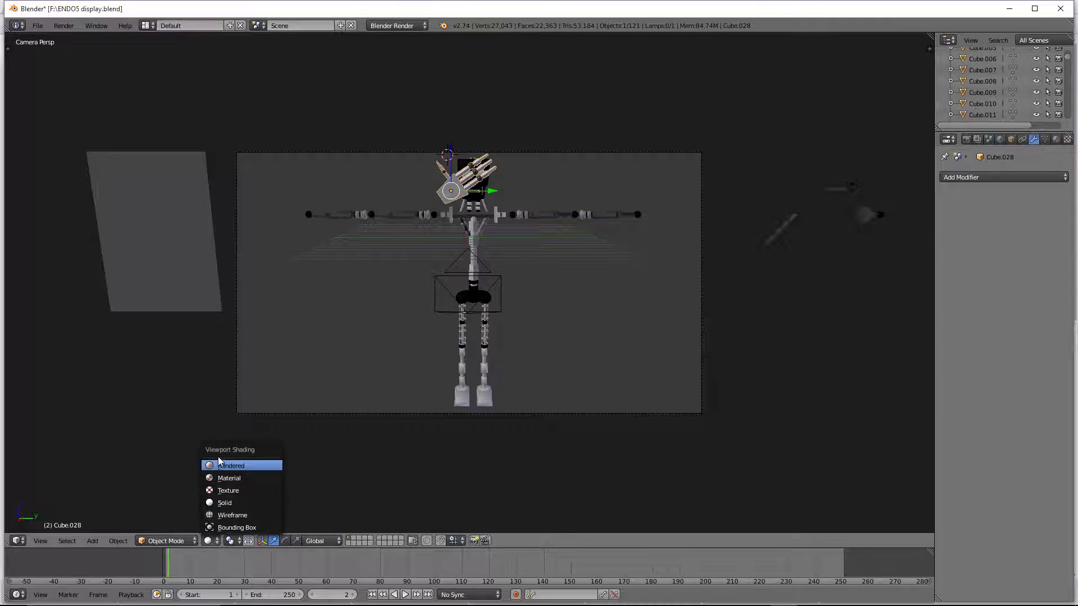
click(228, 479)
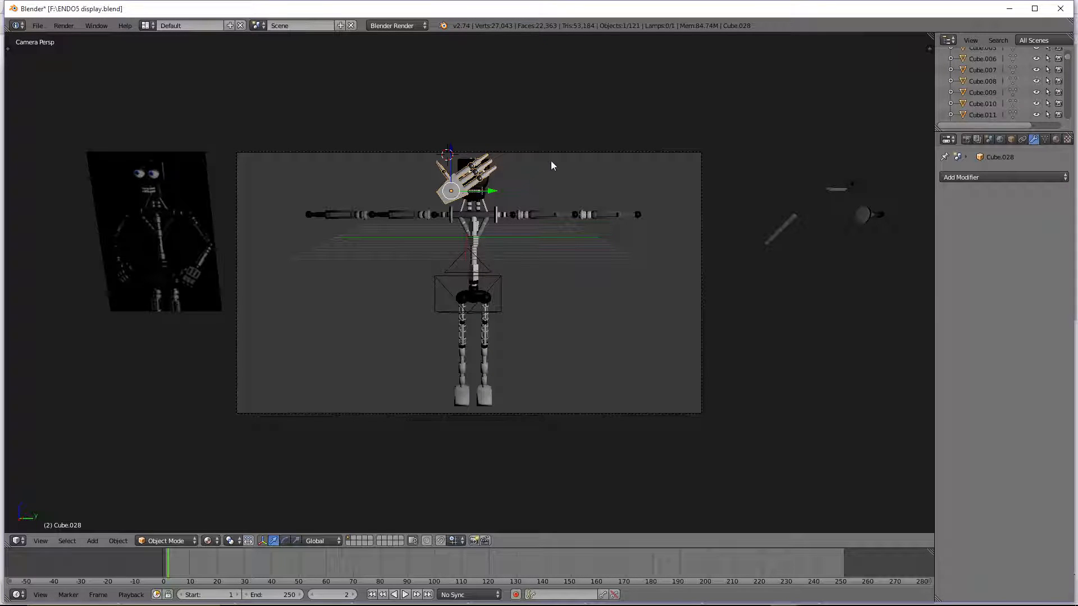
Step: Rotate the hand about X by about -34° so its fingers point horizontally along the arm direction
key(s)
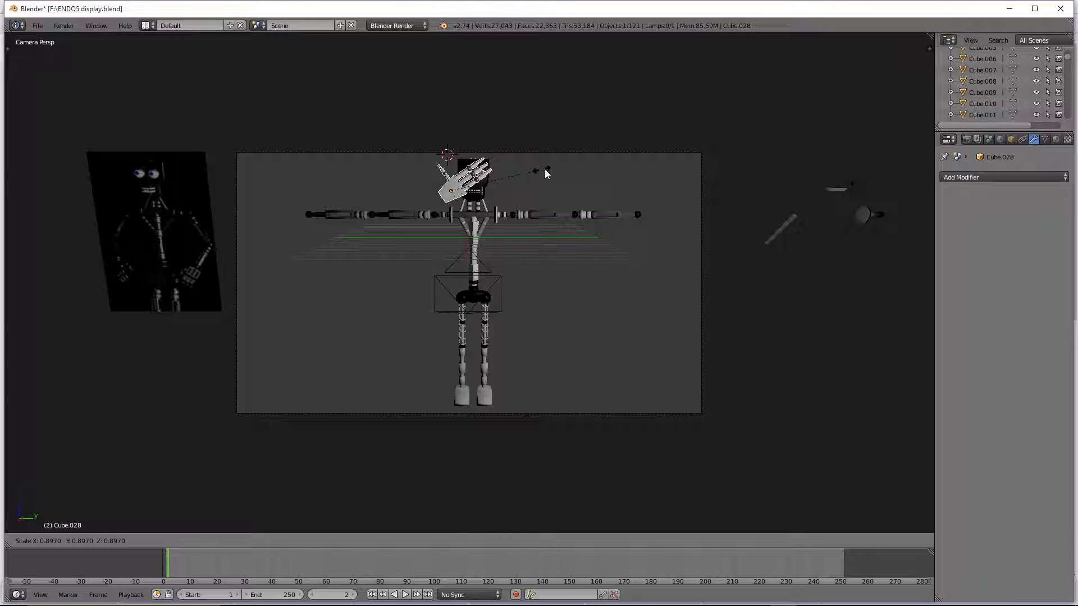
key(Escape)
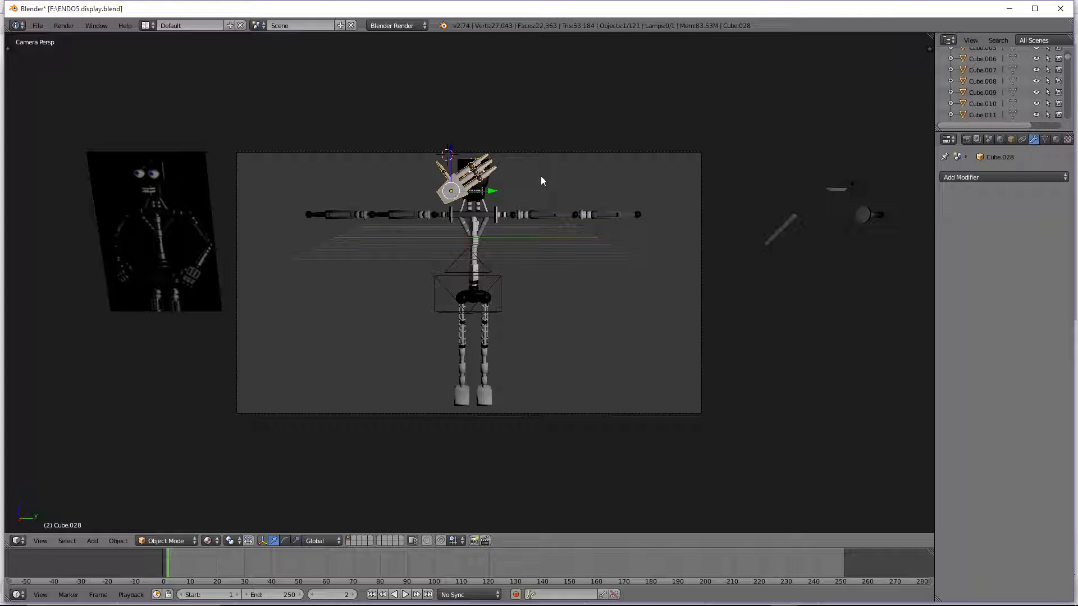
key(r)
key(x)
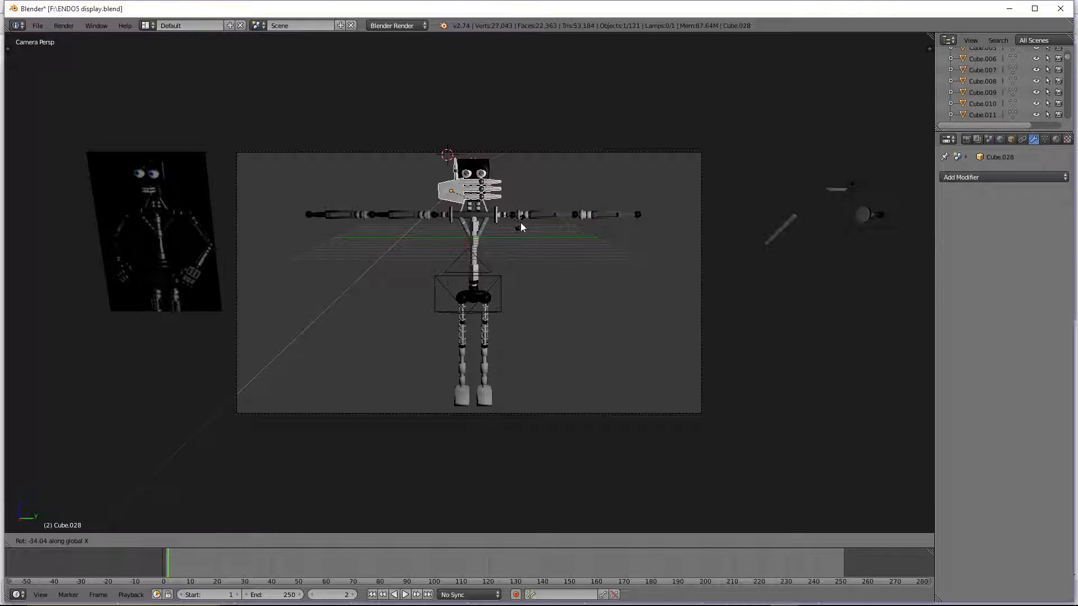
click(521, 224)
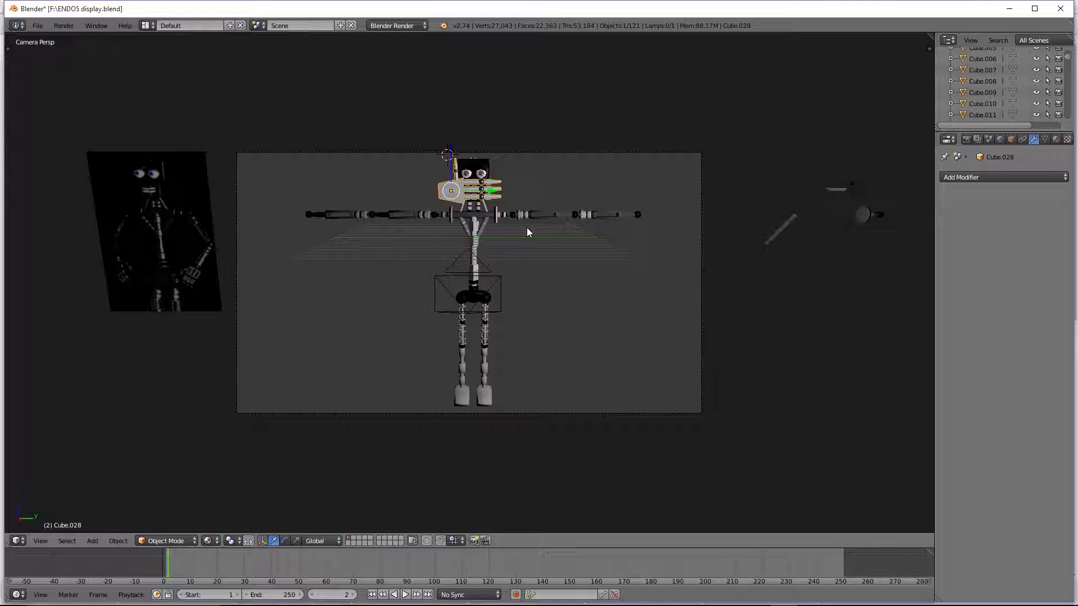
Step: Move the hand along Y out past the end of the arm, and adjust its depth along X
drag(497, 192, 686, 205)
middle_drag(672, 207, 586, 129)
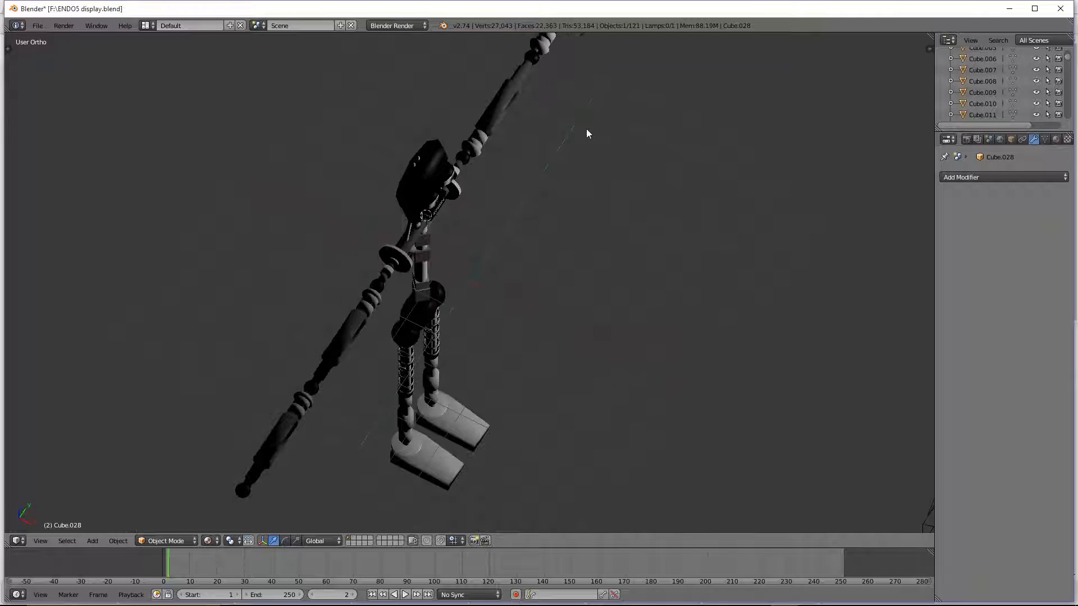
scroll(586, 129, down, 3)
drag(595, 101, 580, 96)
click(580, 96)
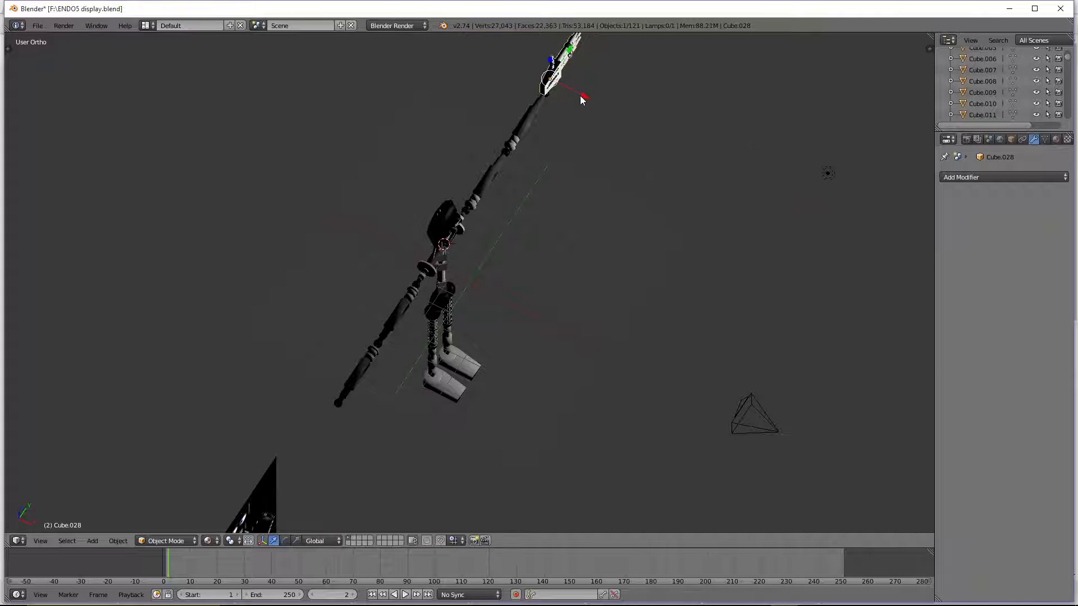
Step: In the right orthographic view, align the hand with the arm along Z and fit its palm against the wrist ball along Y
key(KP_3)
drag(784, 162, 786, 199)
drag(826, 243, 846, 250)
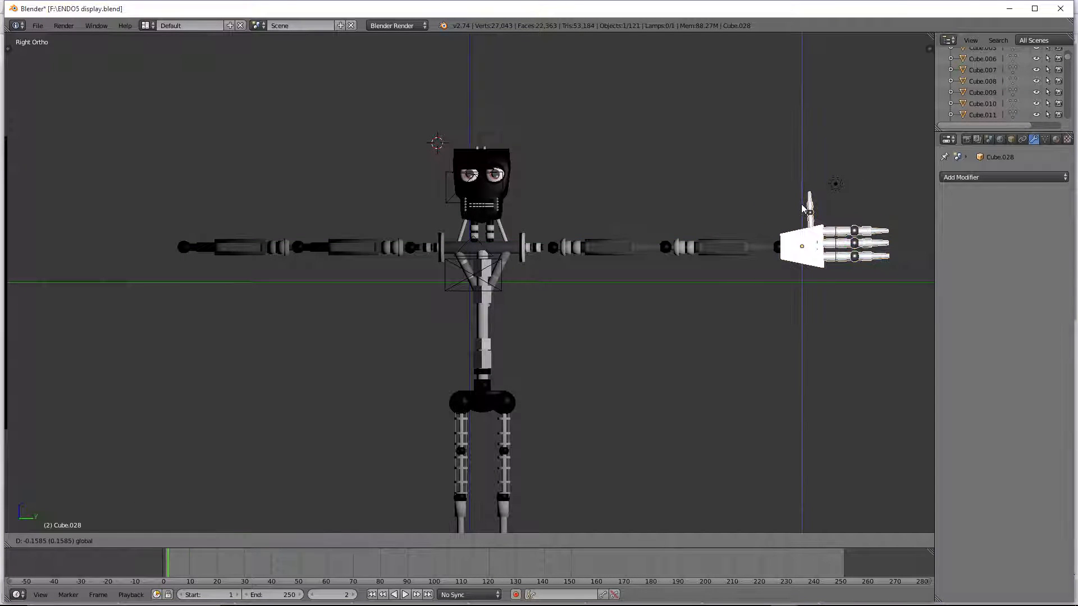
Step: View the arm end-on, and shift the hand slightly along X to centre it on the wrist
middle_drag(802, 204, 540, 419)
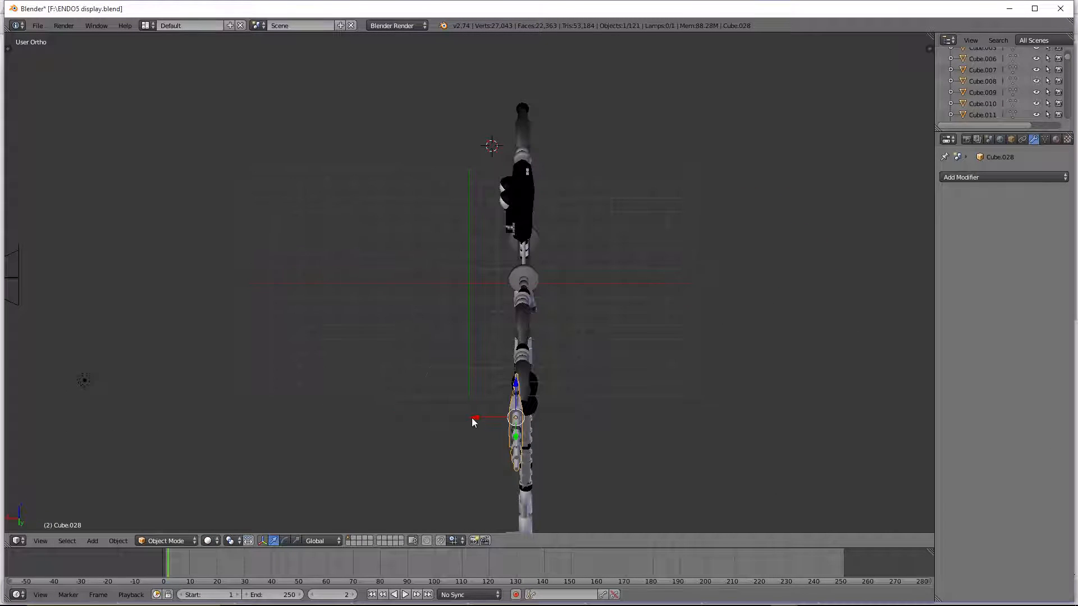
middle_drag(472, 422, 454, 429)
drag(394, 414, 402, 416)
middle_drag(402, 417, 659, 423)
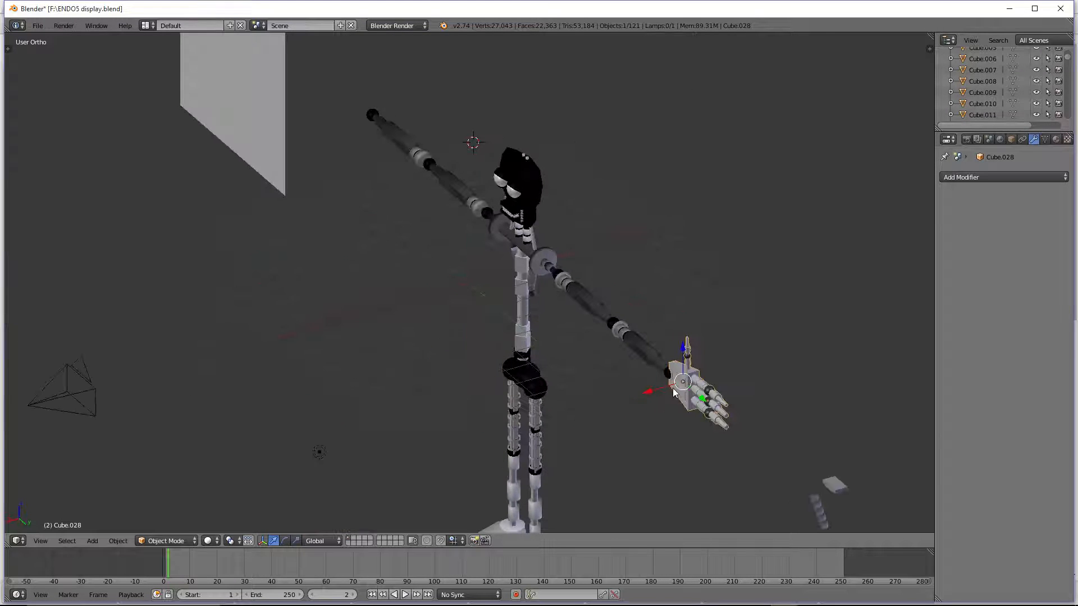
Step: Preview the figure from the right view in Rendered shading, and set the viewport shading to Material
key(KP_3)
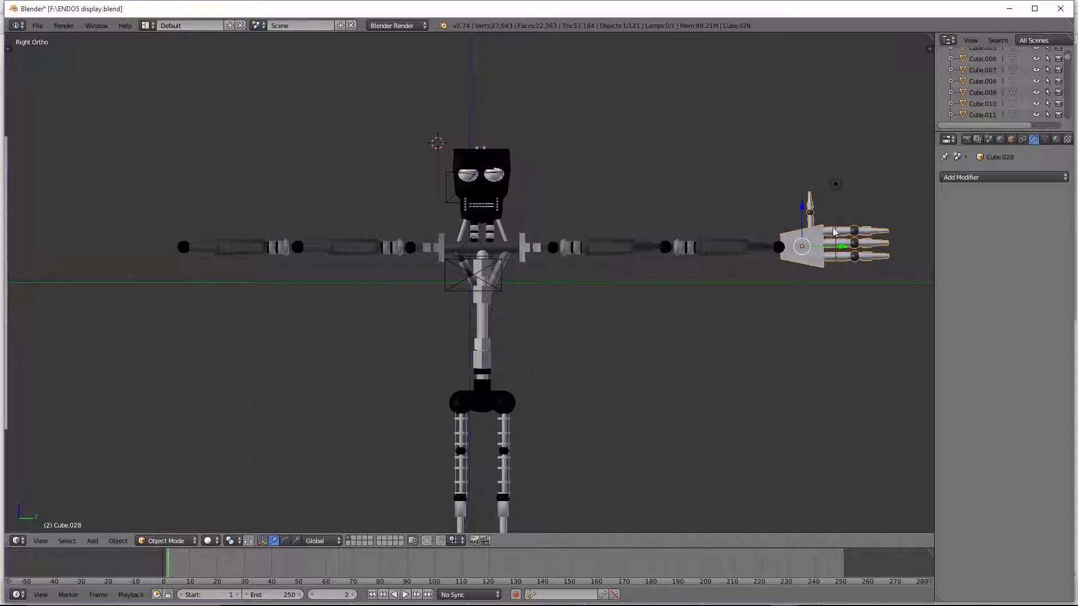
click(207, 541)
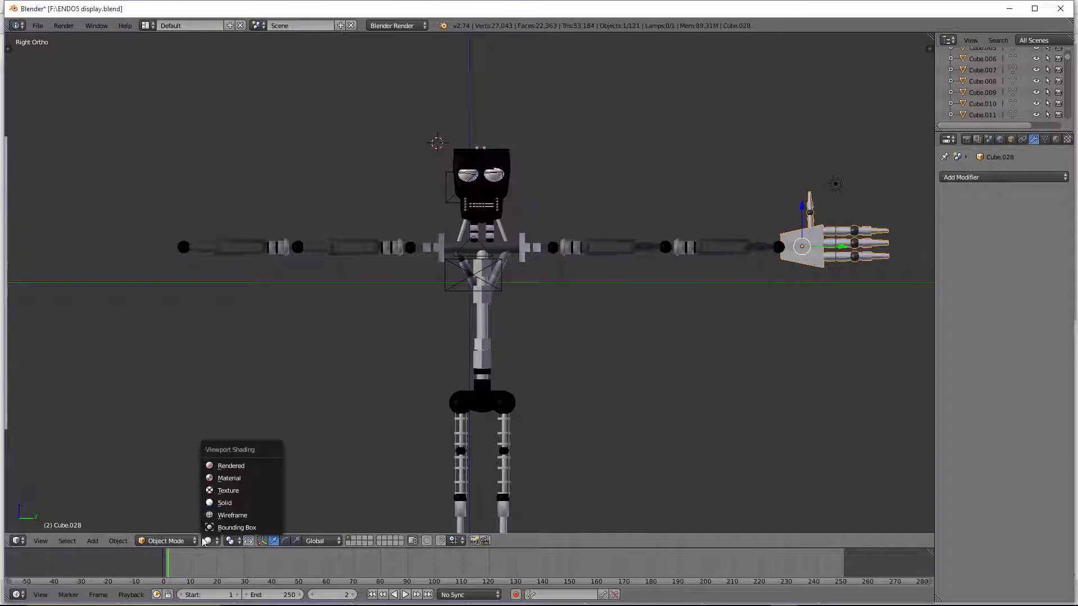
click(218, 470)
scroll(627, 338, down, 4)
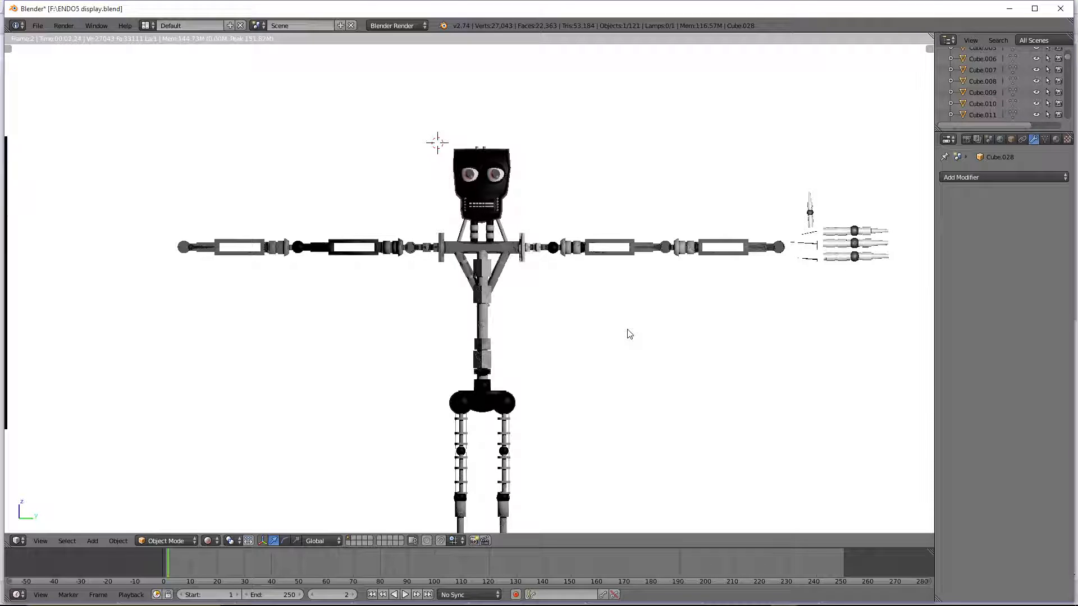
click(207, 540)
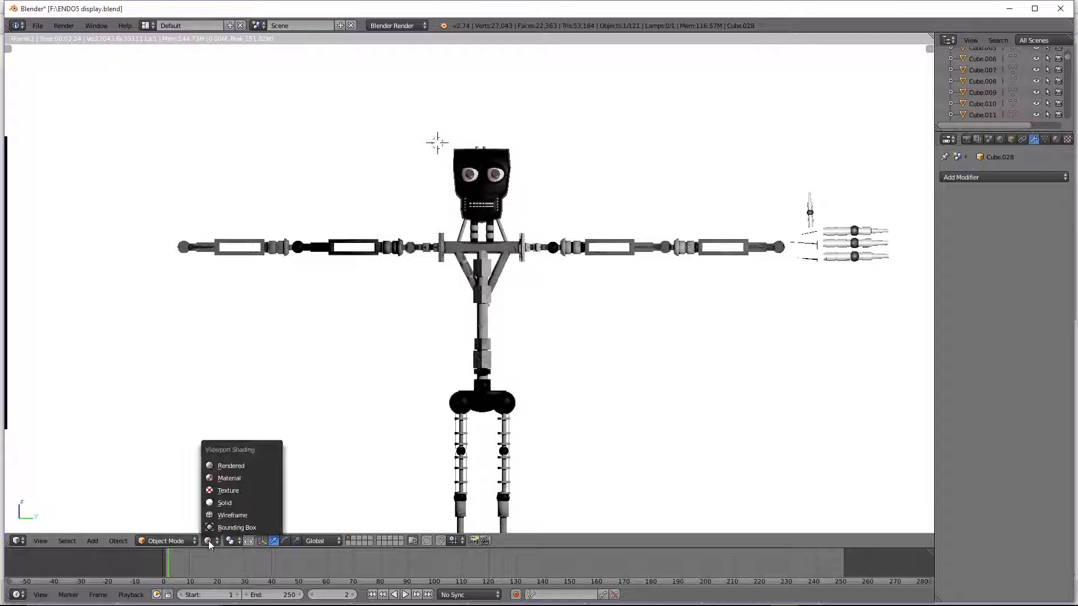
click(227, 478)
Step: Select the shoulder crossbar, and show its material settings to check which silver material it uses
click(508, 252)
scroll(505, 247, down, 4)
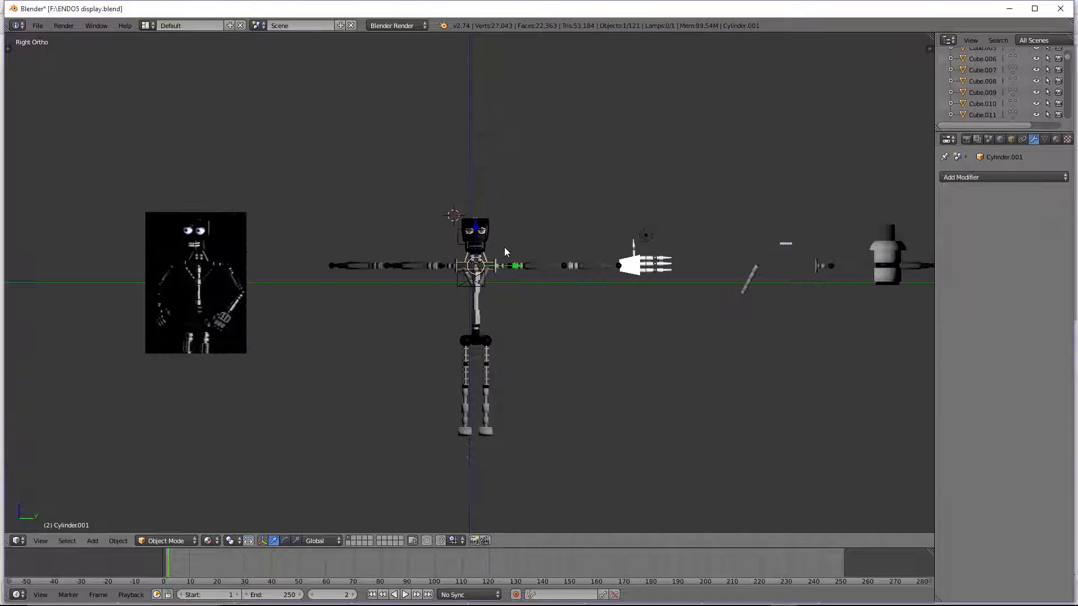
scroll(618, 271, up, 3)
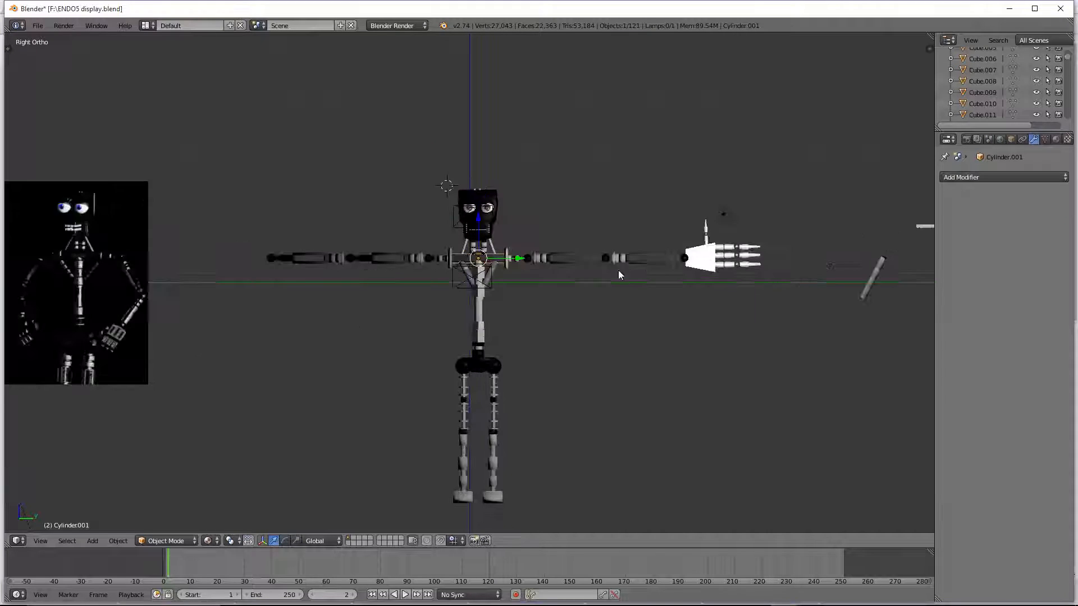
click(1055, 138)
scroll(821, 254, up, 1)
scroll(839, 247, up, 1)
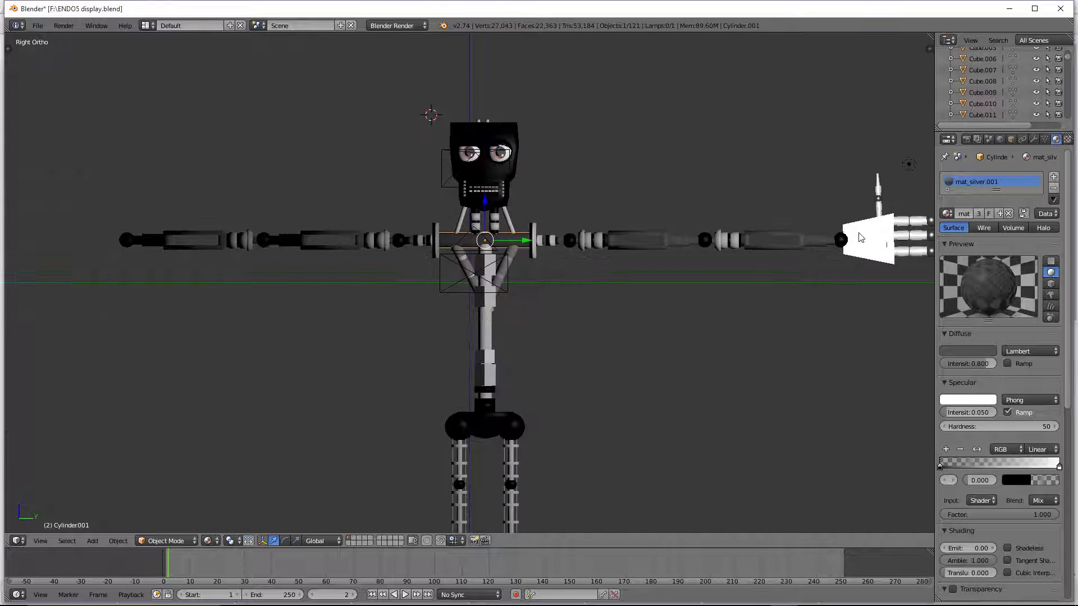
Step: Select the hand, and assign the existing mat_silver.001 material to its first material slot
right_click(861, 238)
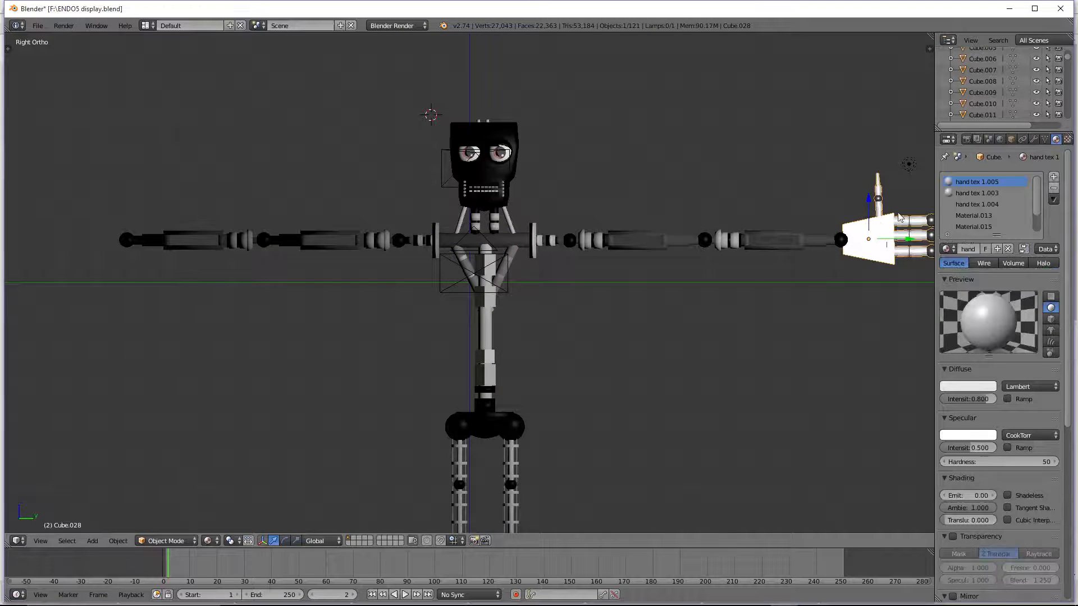
click(948, 248)
text(mat)
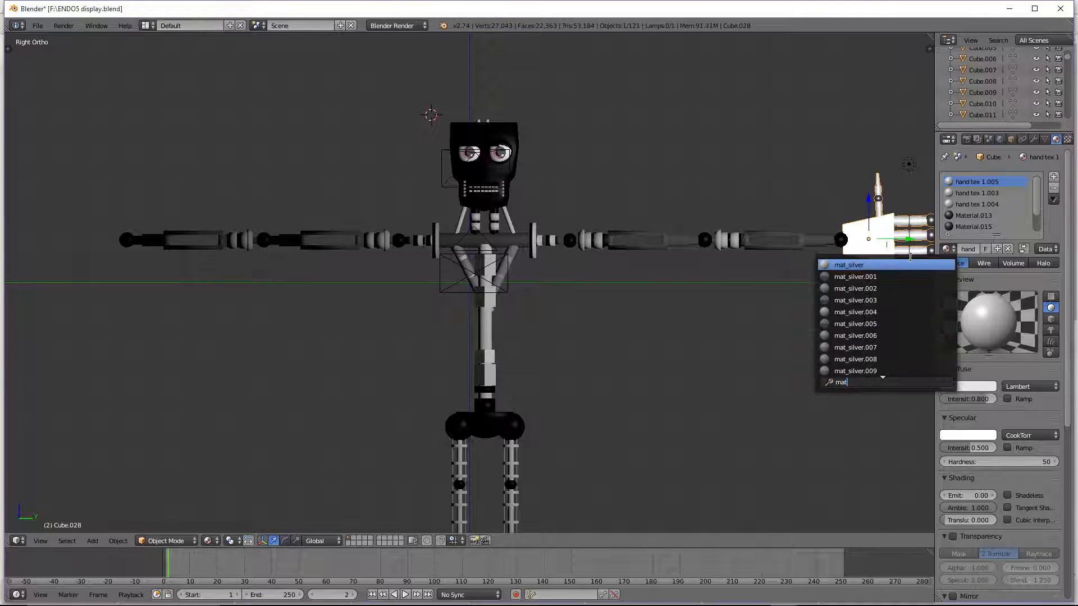
click(884, 276)
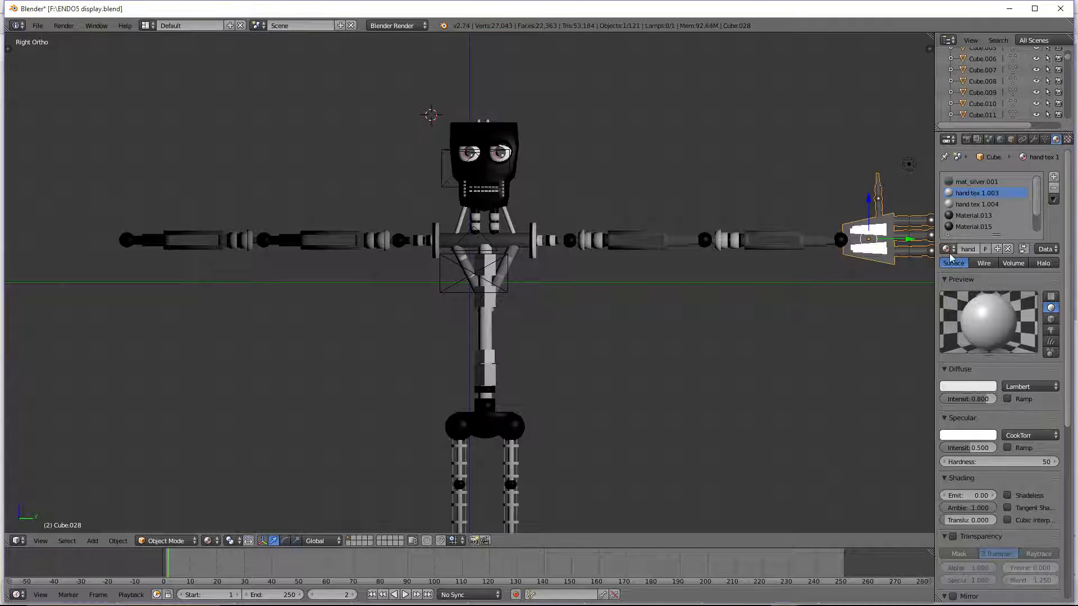
Step: Set the diffuse colour of the hand's hand tex 1.003 material to black
scroll(571, 249, down, 3)
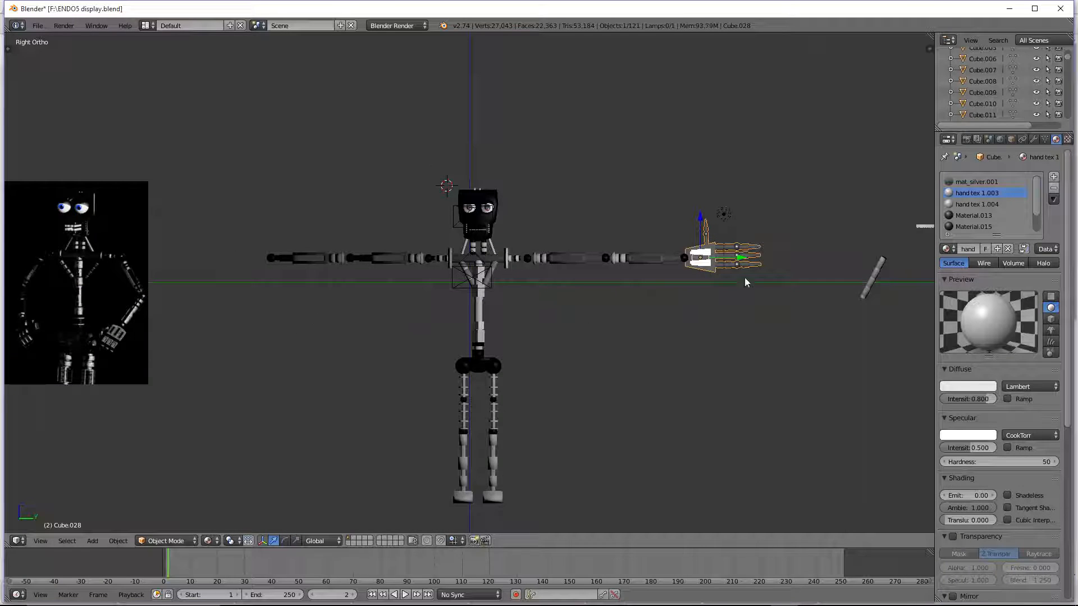
scroll(746, 283, up, 2)
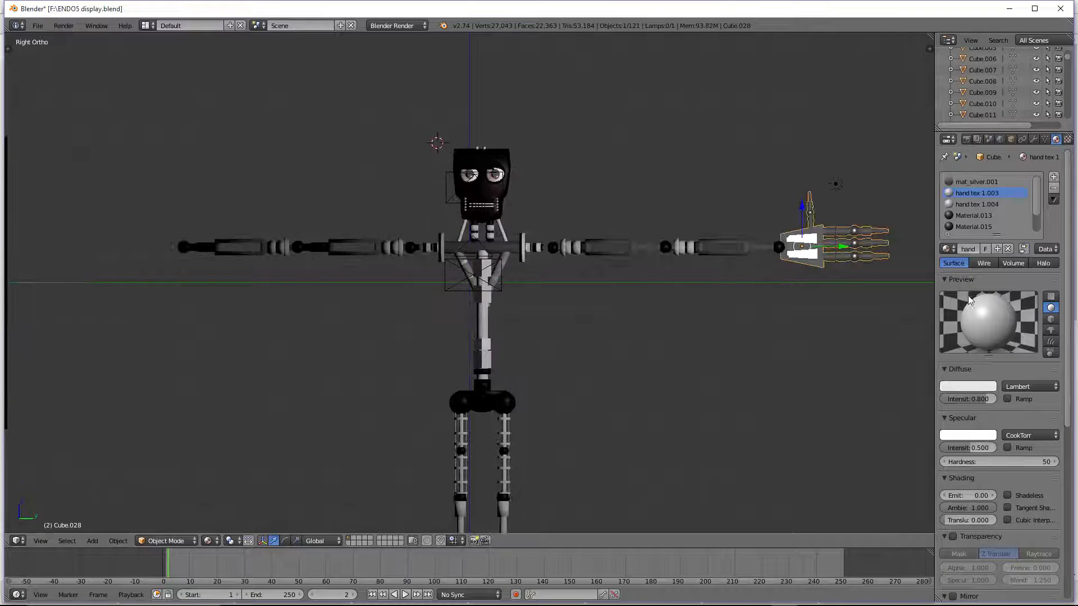
click(968, 386)
drag(988, 266, 987, 317)
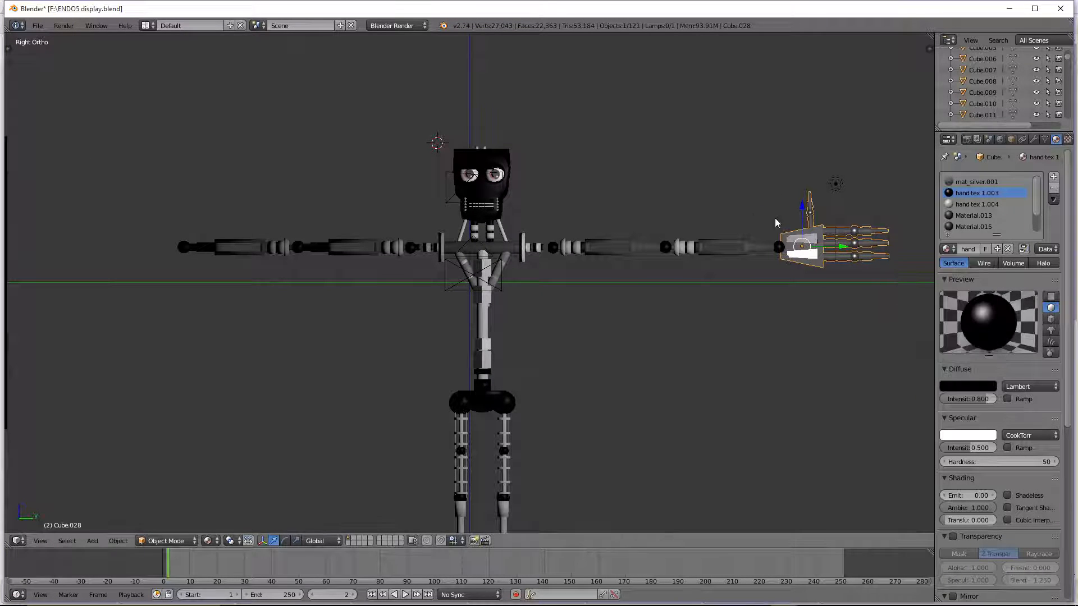
Step: Try setting the diffuse colour of the hand's hand tex 1.004 material to black
click(970, 205)
click(968, 386)
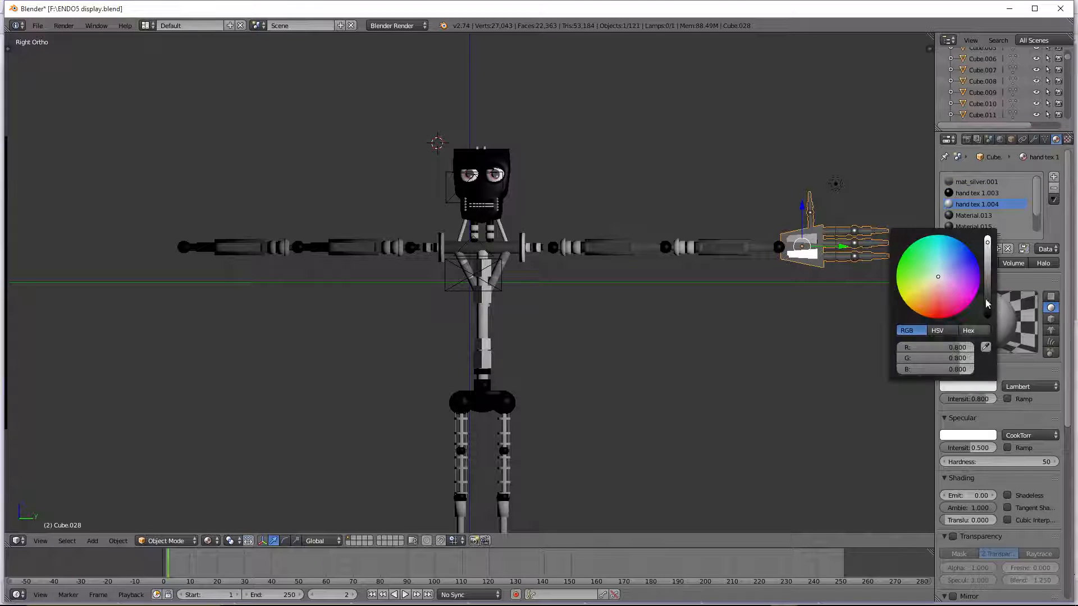
drag(987, 267, 986, 319)
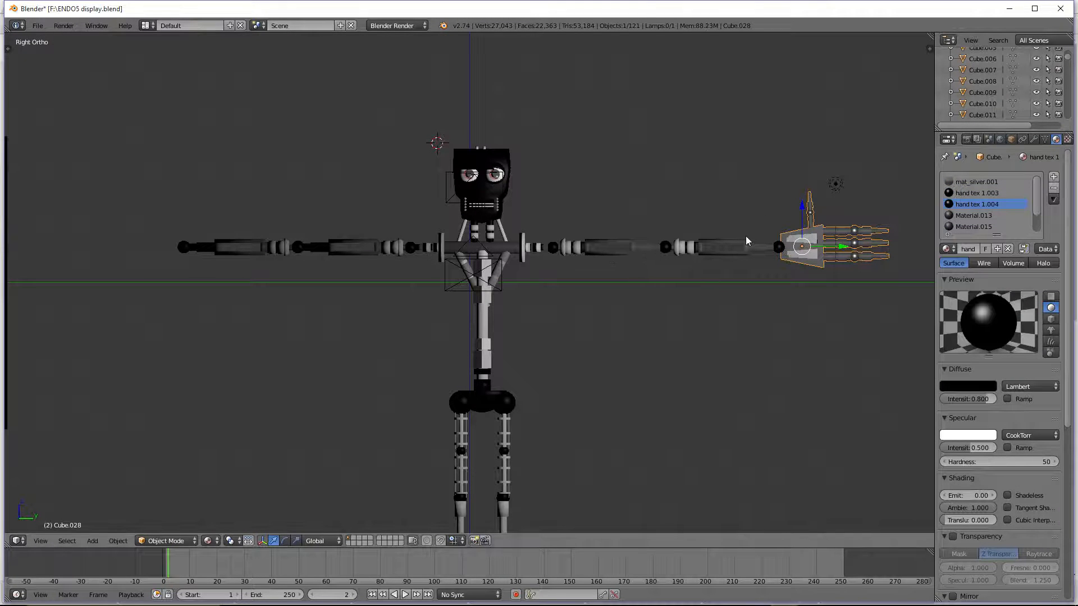
Step: Undo the black diffuse colours of hand tex 1.004 and hand tex 1.003, and compare the hand with the reference image
key(ctrl+z)
key(ctrl+z)
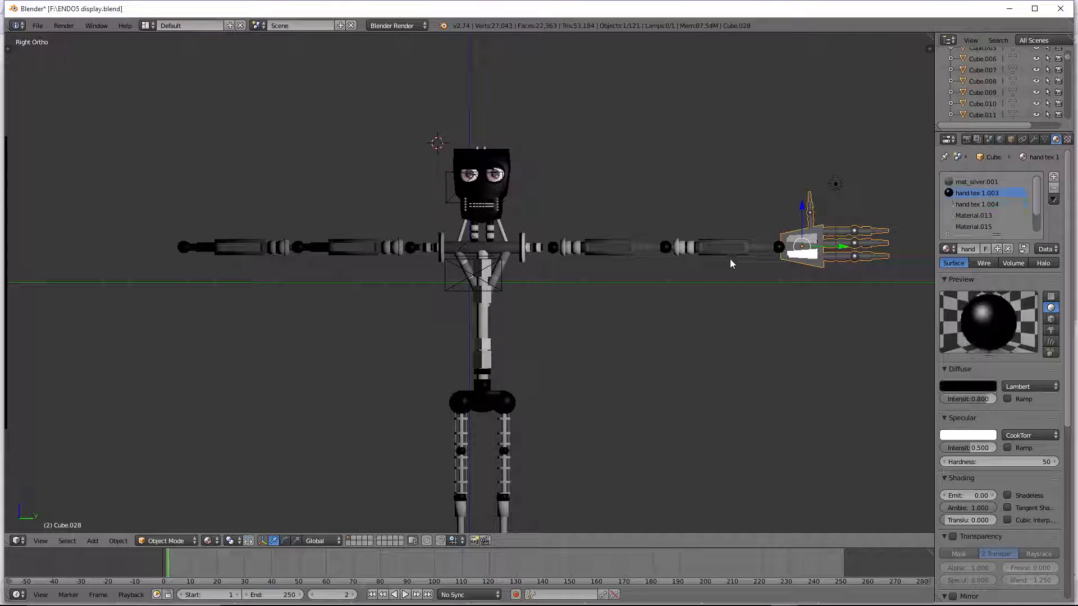
key(ctrl+z)
scroll(489, 278, down, 5)
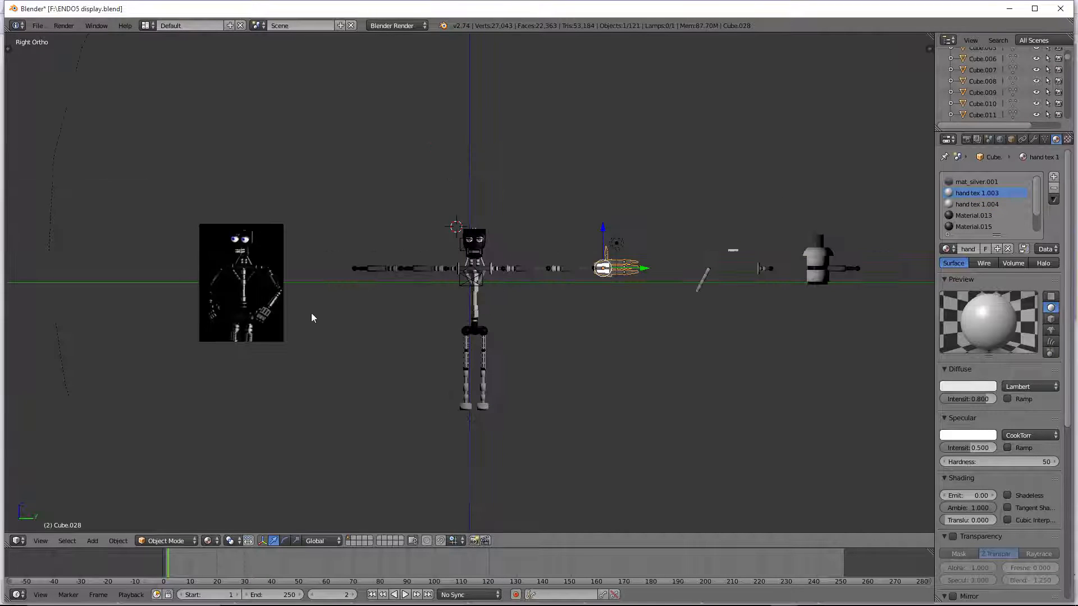
scroll(280, 337, up, 3)
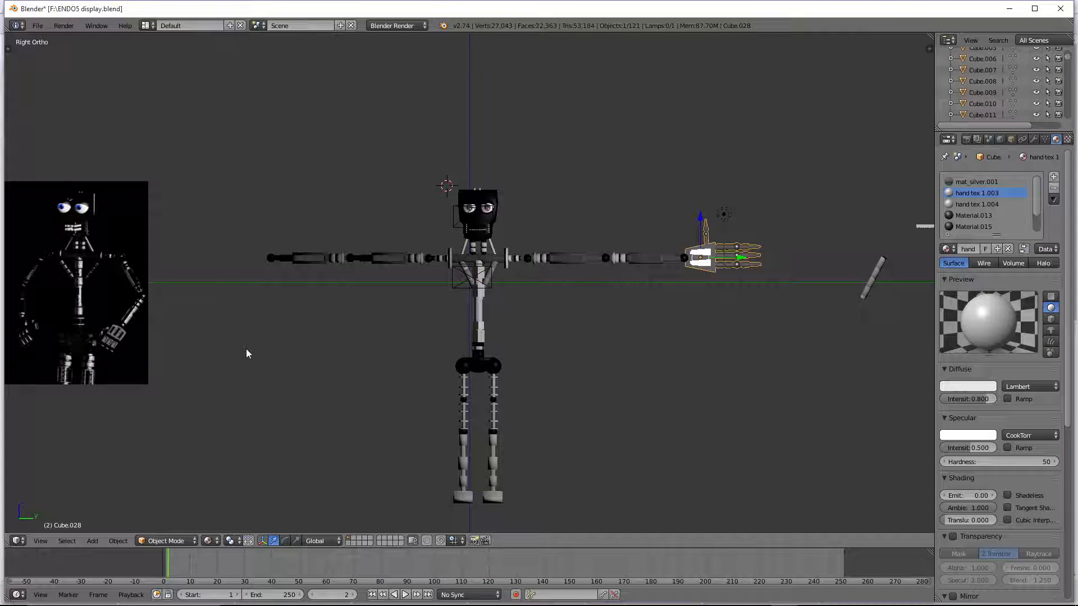
scroll(512, 301, up, 1)
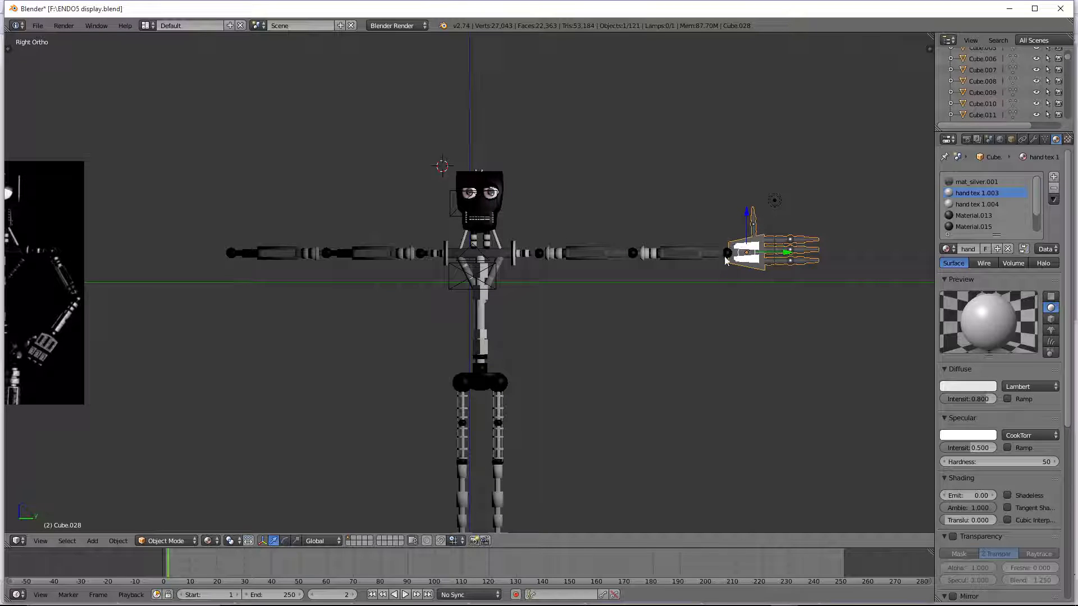
Step: Check the shoulder crossbar's material, and replace hand tex 1.003 on the hand with the existing mat_silver material
right_click(504, 253)
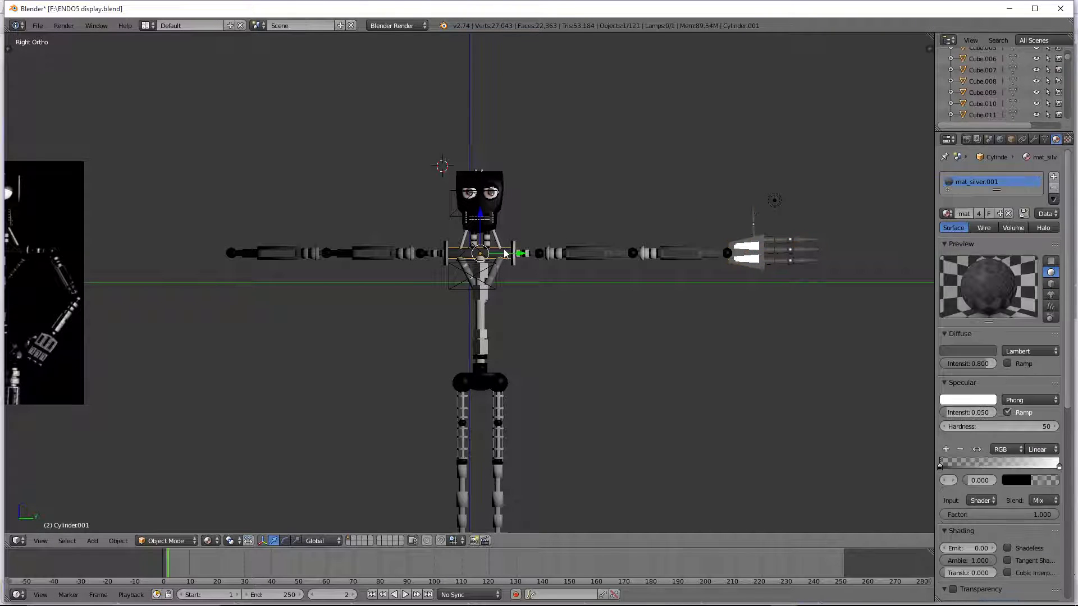
right_click(748, 247)
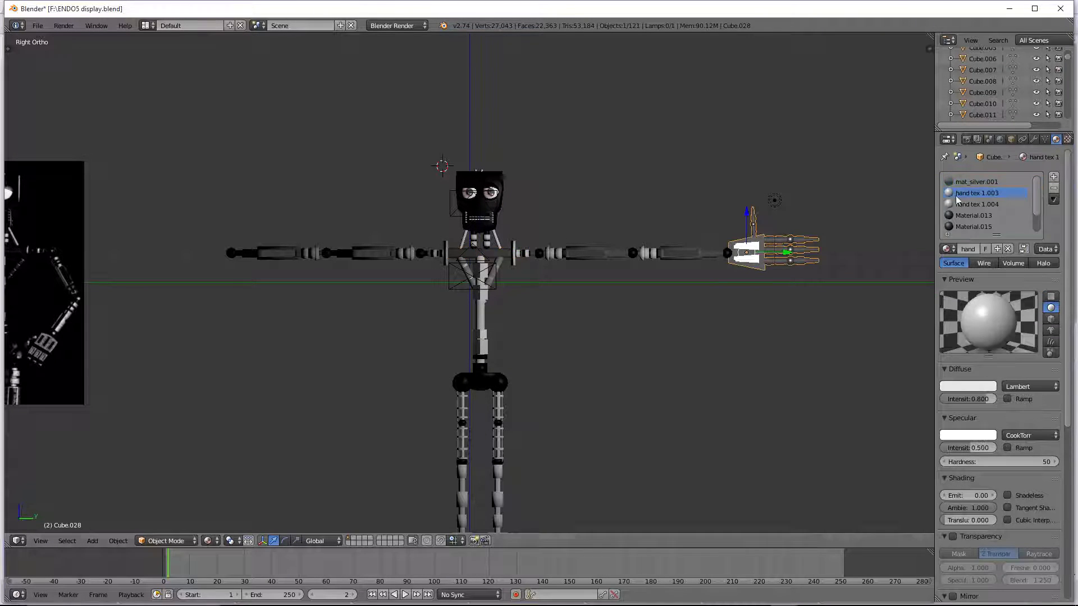
click(945, 249)
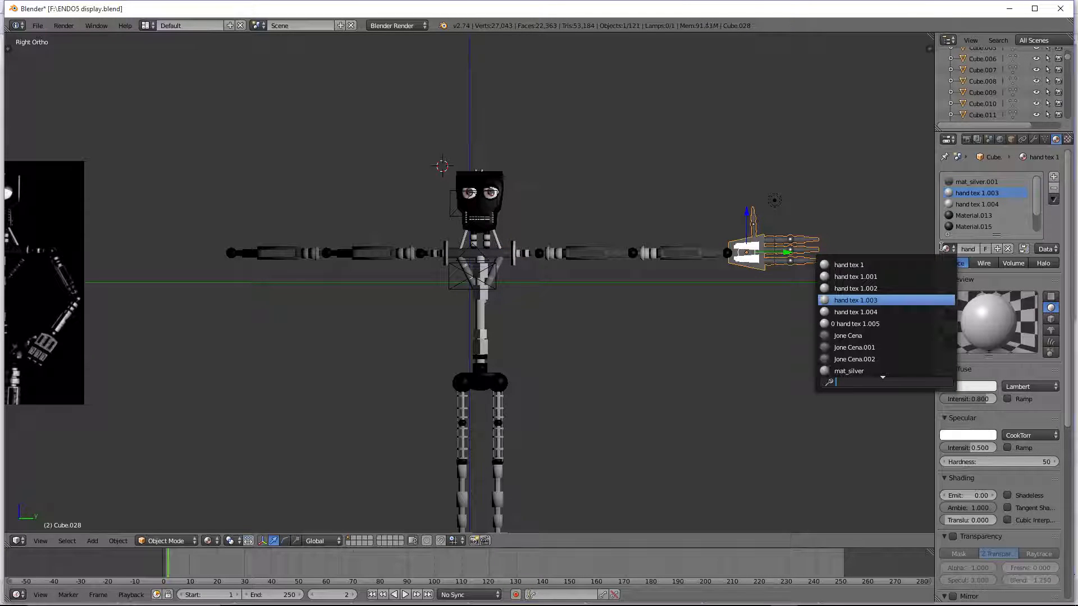
text(mat)
click(868, 265)
Step: Replace the hand's hand tex 1.004 material with mat_silver in the third material slot
click(979, 204)
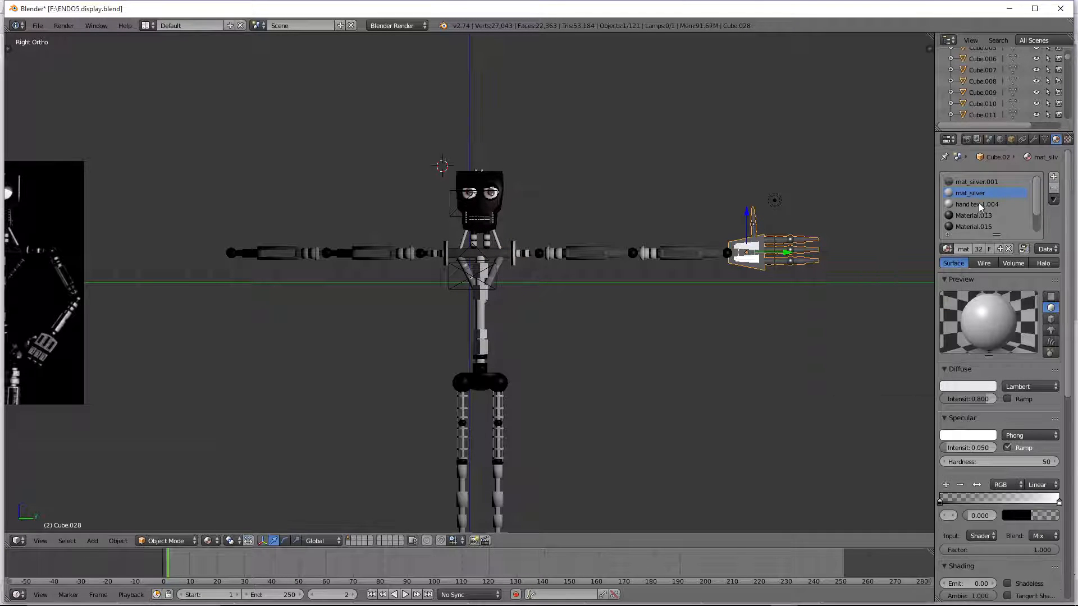
click(948, 249)
text(mat)
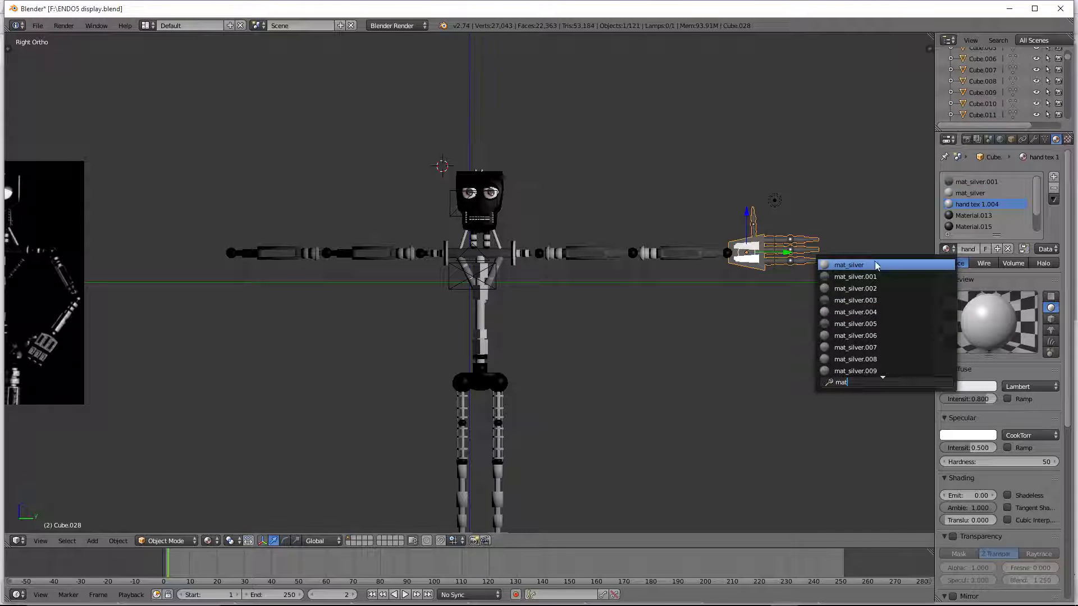
click(874, 264)
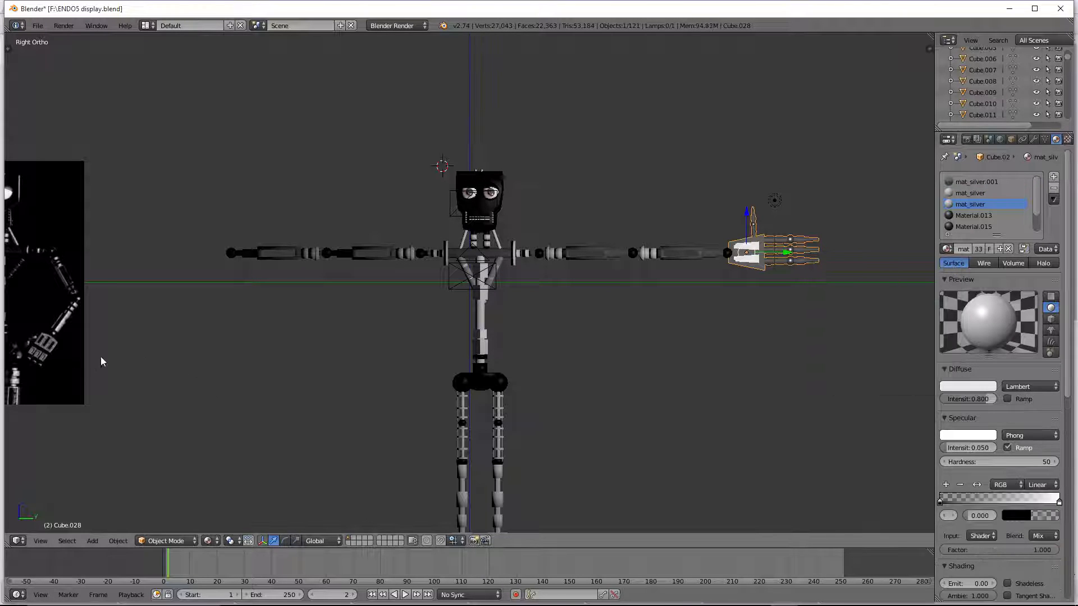
Step: Preview the silver hand in Rendered shading, and return the viewport to Material shading
click(208, 540)
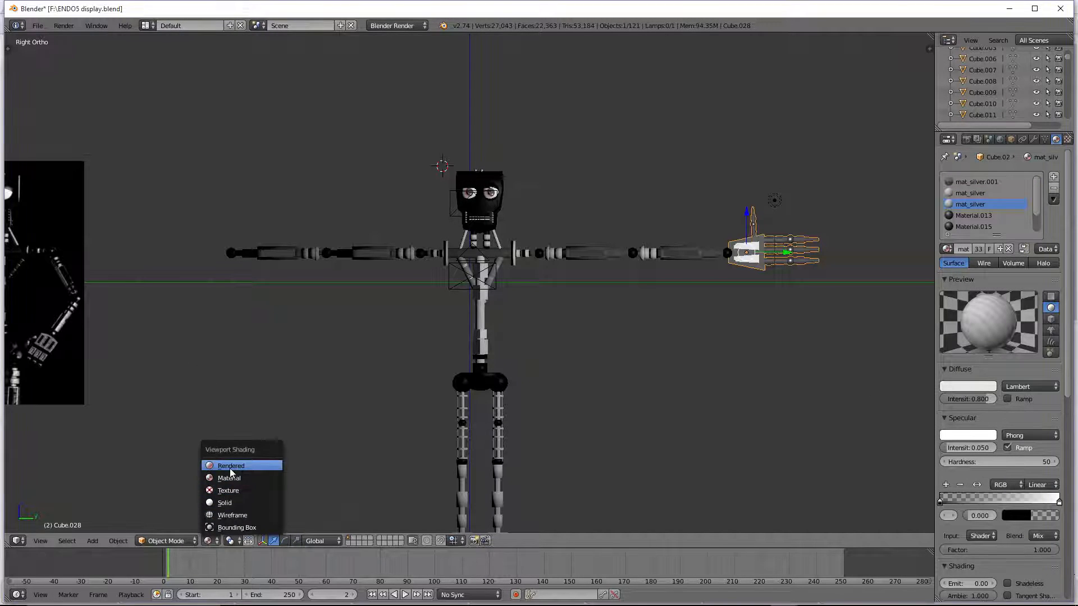
click(230, 468)
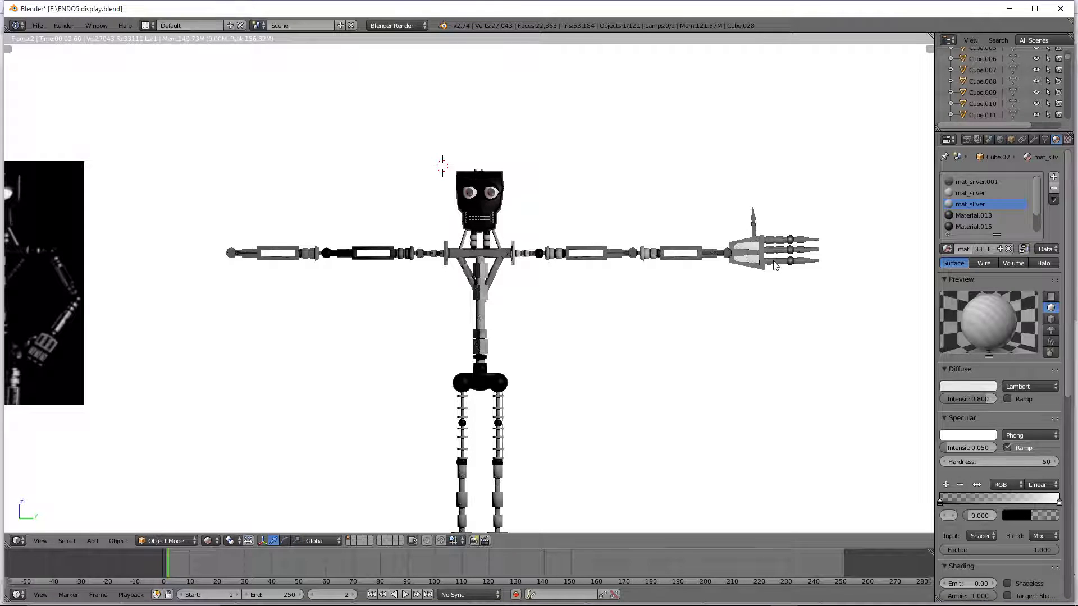
click(211, 541)
click(232, 482)
Step: Scale the hand down slightly so that it suits the proportions of the arm
key(s)
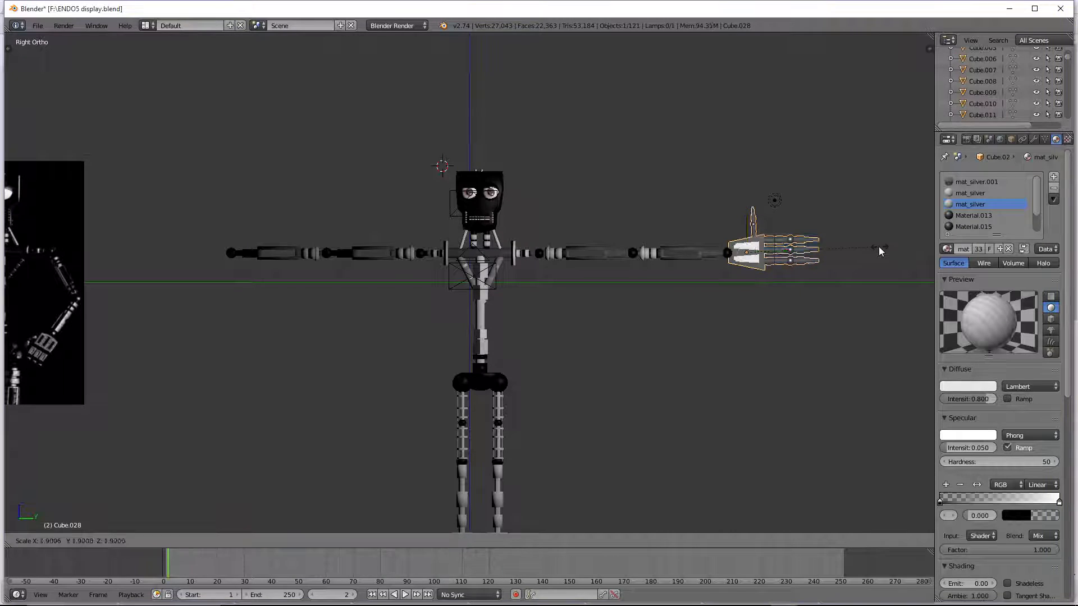
click(862, 250)
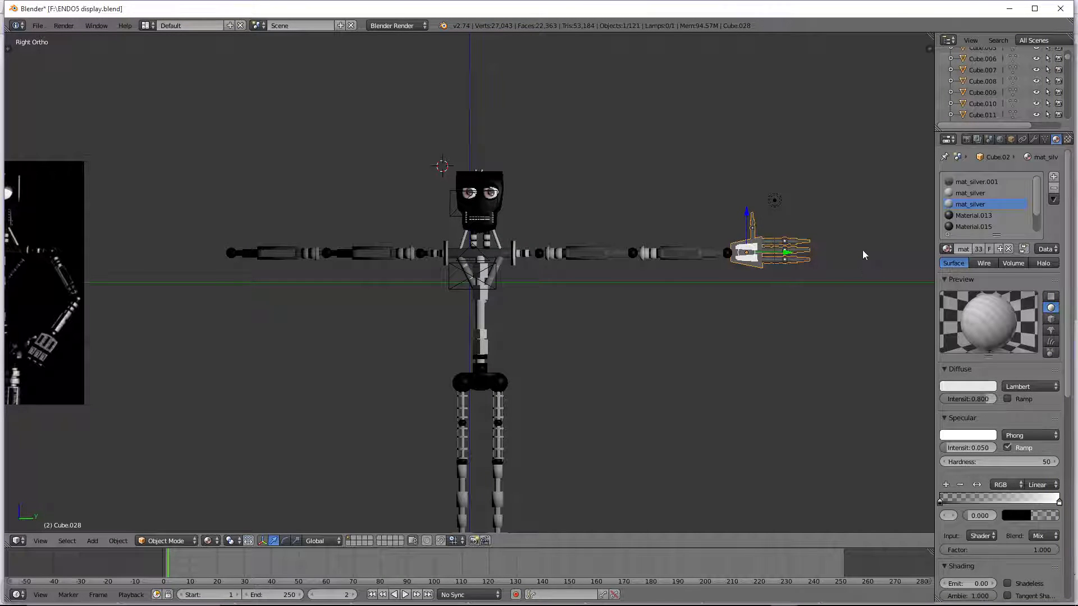
scroll(875, 261, up, 1)
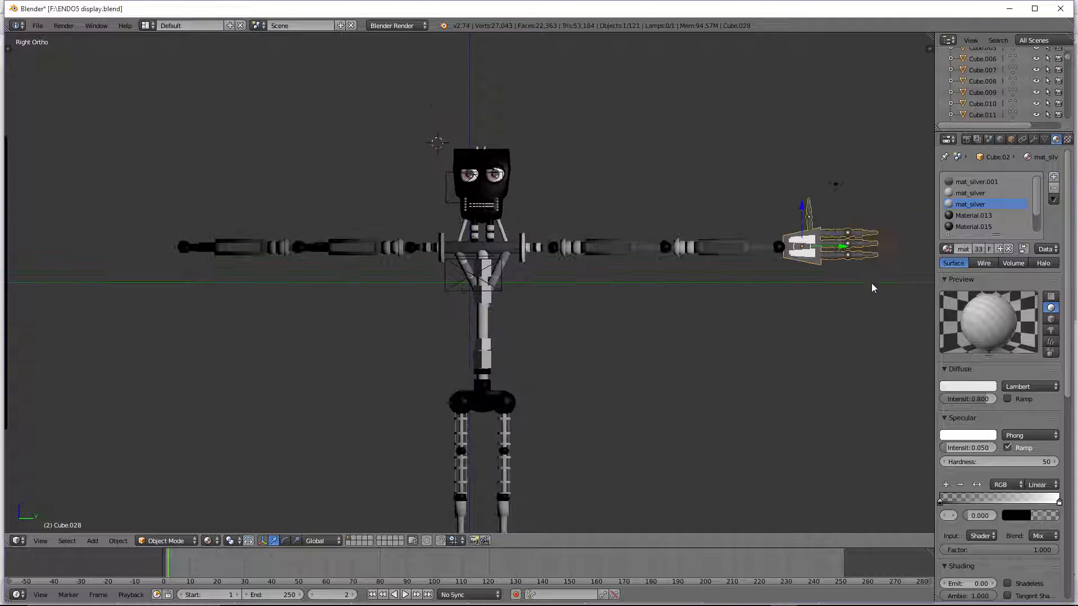
Step: Check which black material the arm's elbow joint uses, and replace the hand's Material.013 with Material.014
right_click(666, 247)
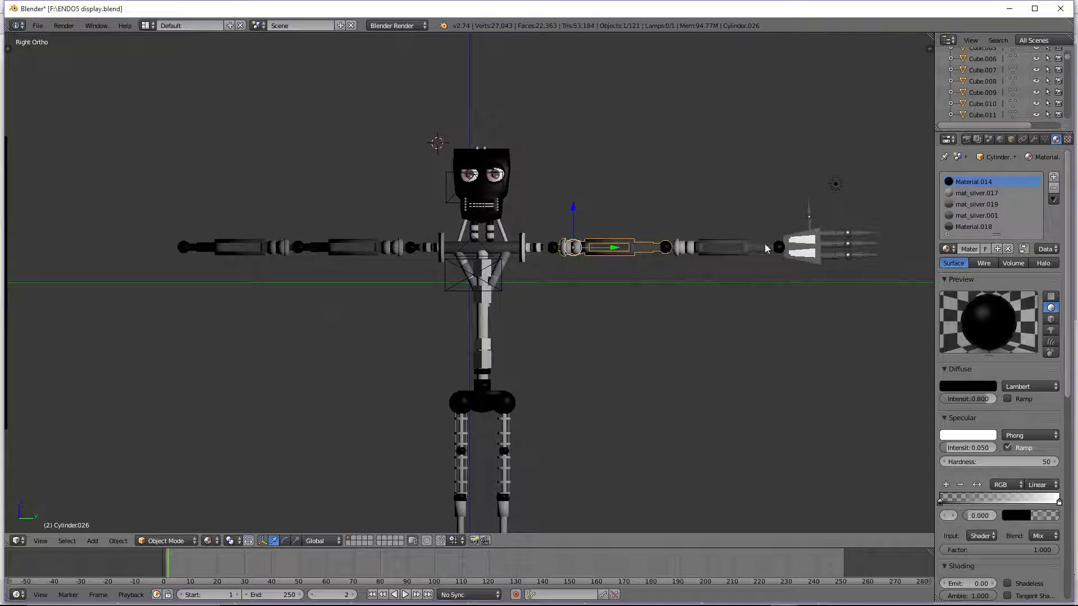
right_click(847, 229)
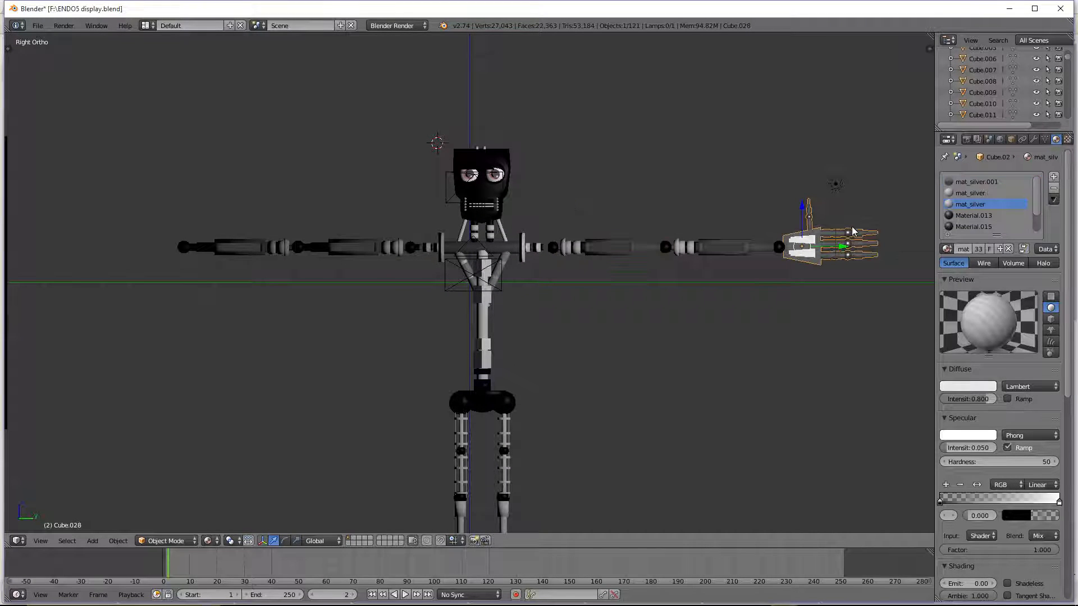
scroll(978, 223, down, 1)
click(976, 207)
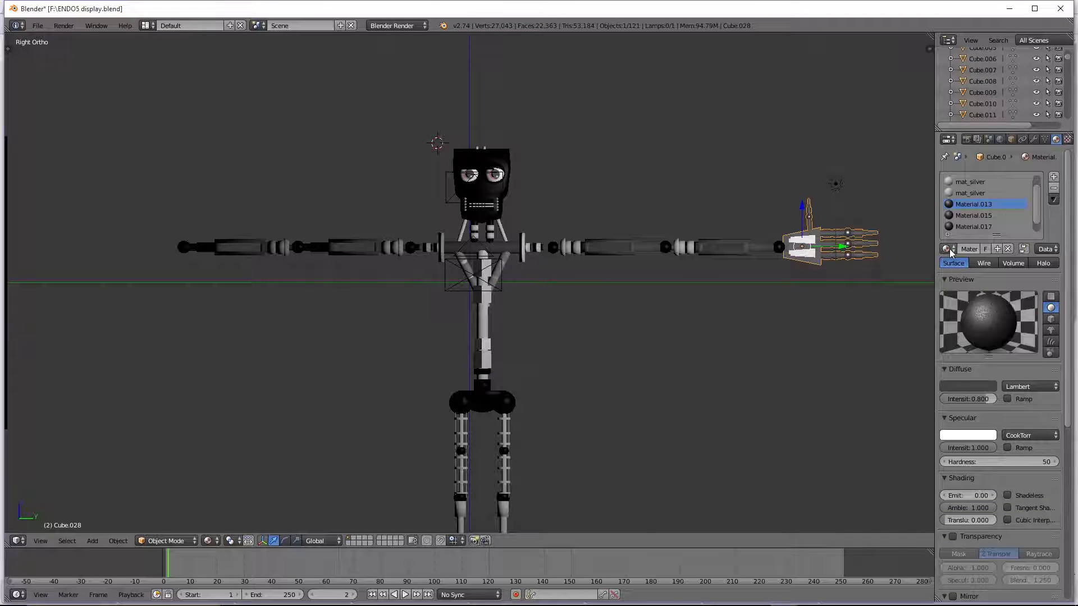
click(946, 248)
click(904, 336)
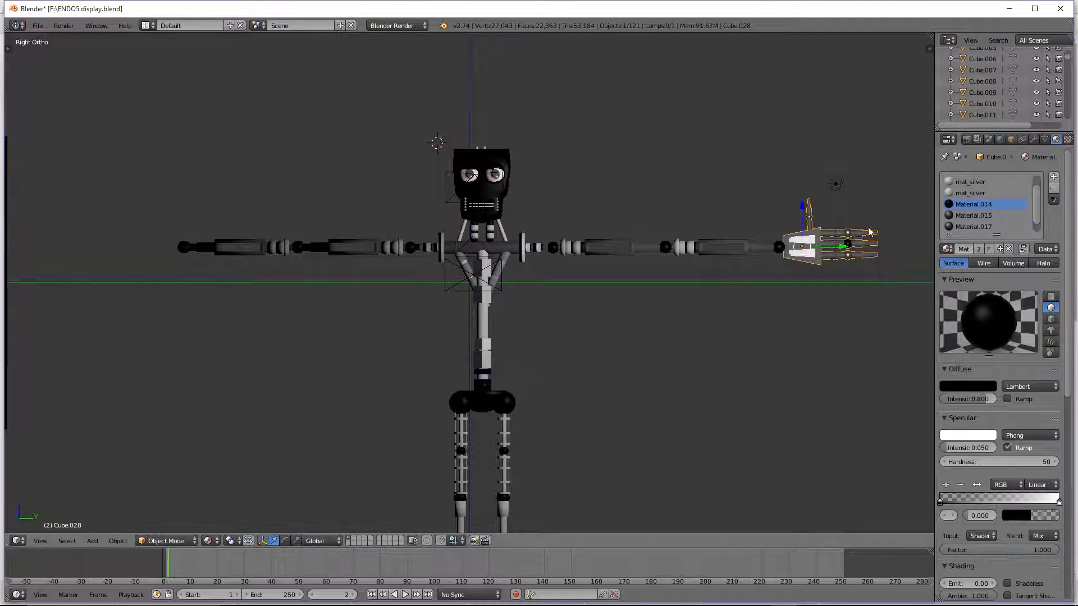
Step: Replace Material.015 and Material.017 in the hand's material slots with the black Material.014
click(965, 215)
click(947, 249)
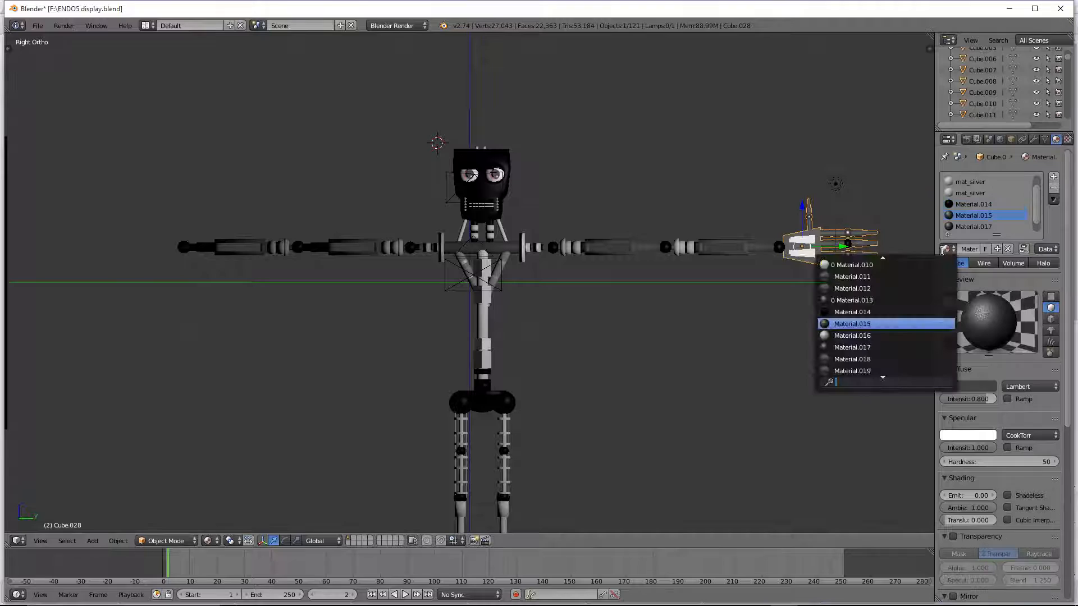
click(898, 312)
click(973, 226)
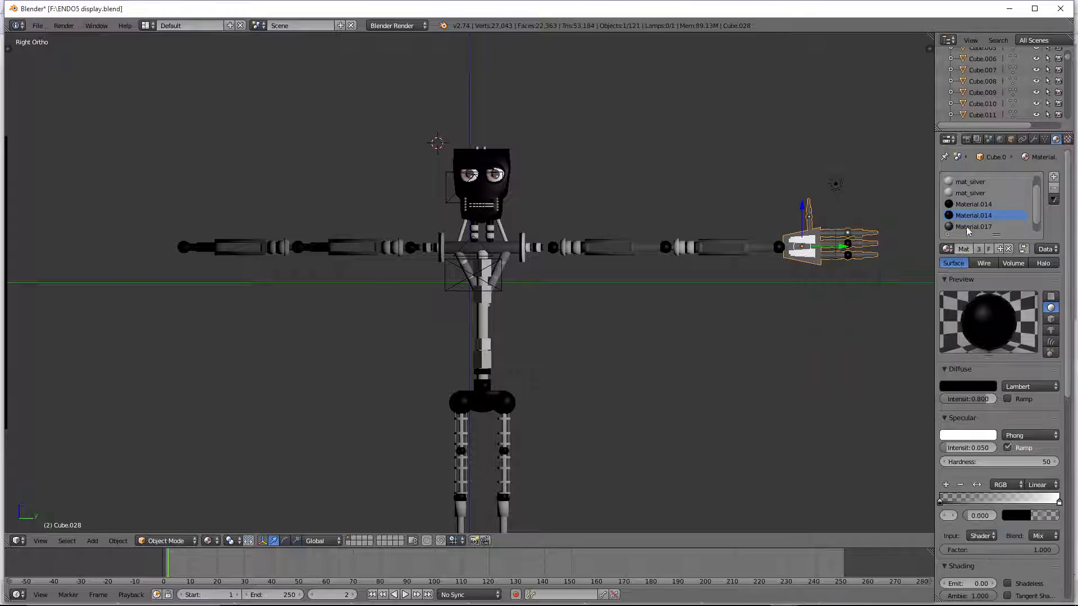
click(946, 248)
click(910, 289)
Step: Replace Material.023 in the hand's last material slot with the black Material.014
click(969, 193)
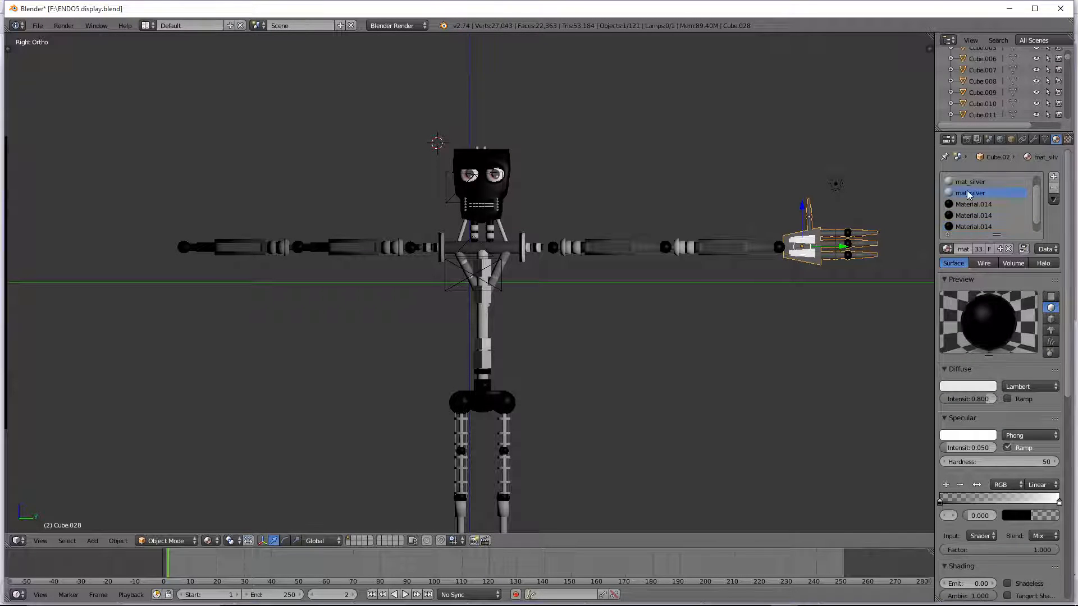
scroll(966, 202, down, 1)
click(972, 227)
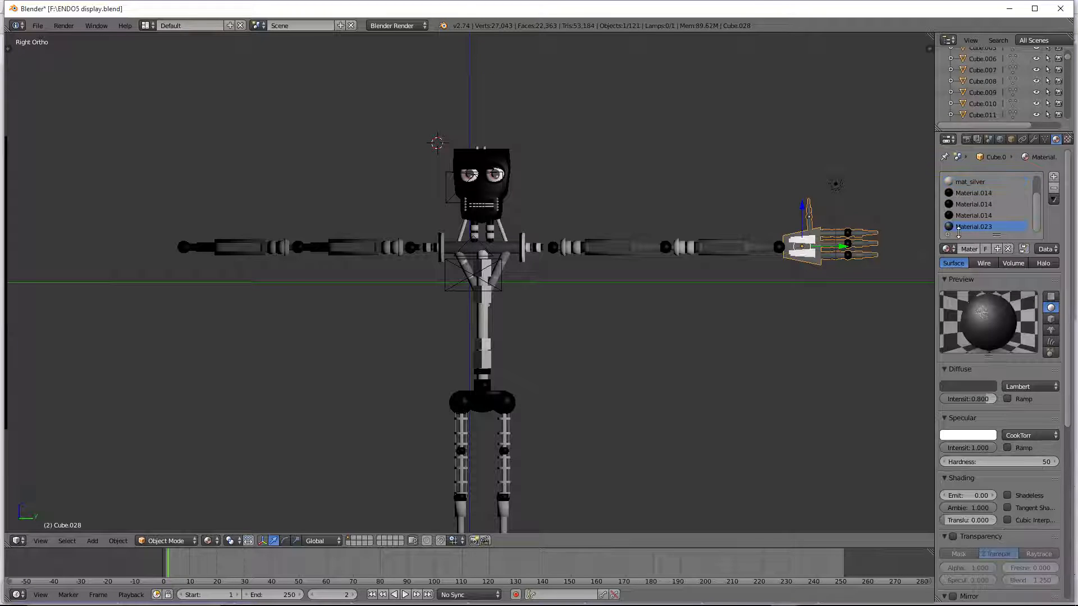
click(947, 249)
scroll(887, 284, up, 3)
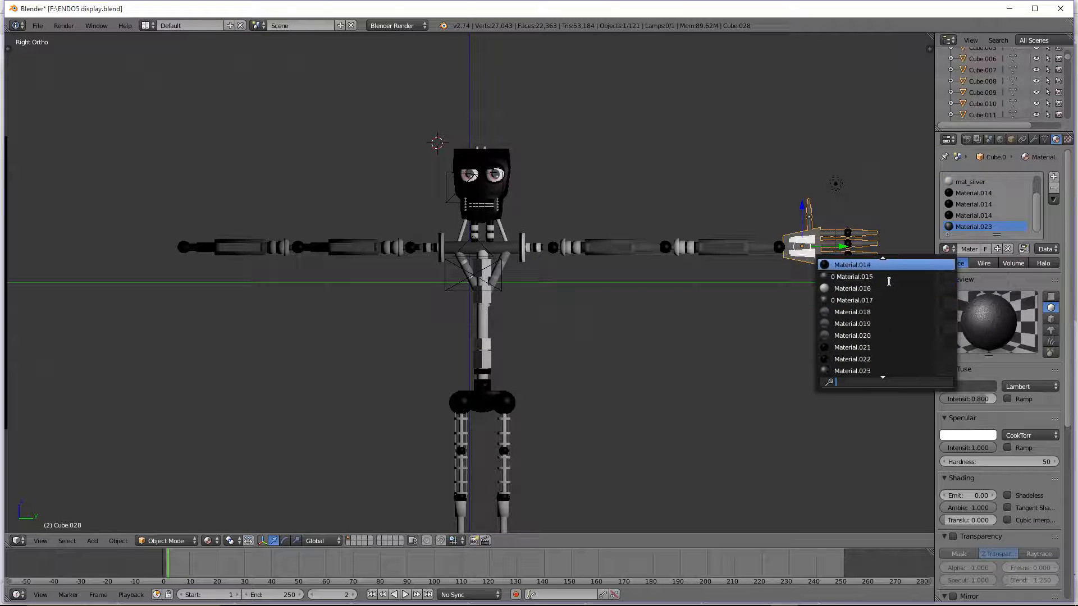
click(887, 301)
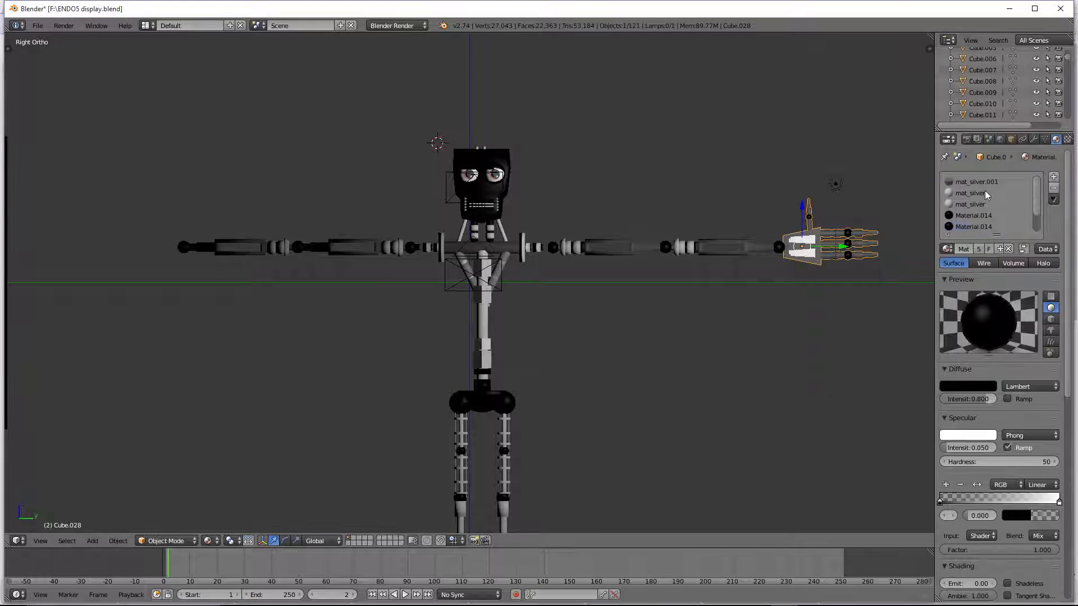
scroll(985, 191, up, 2)
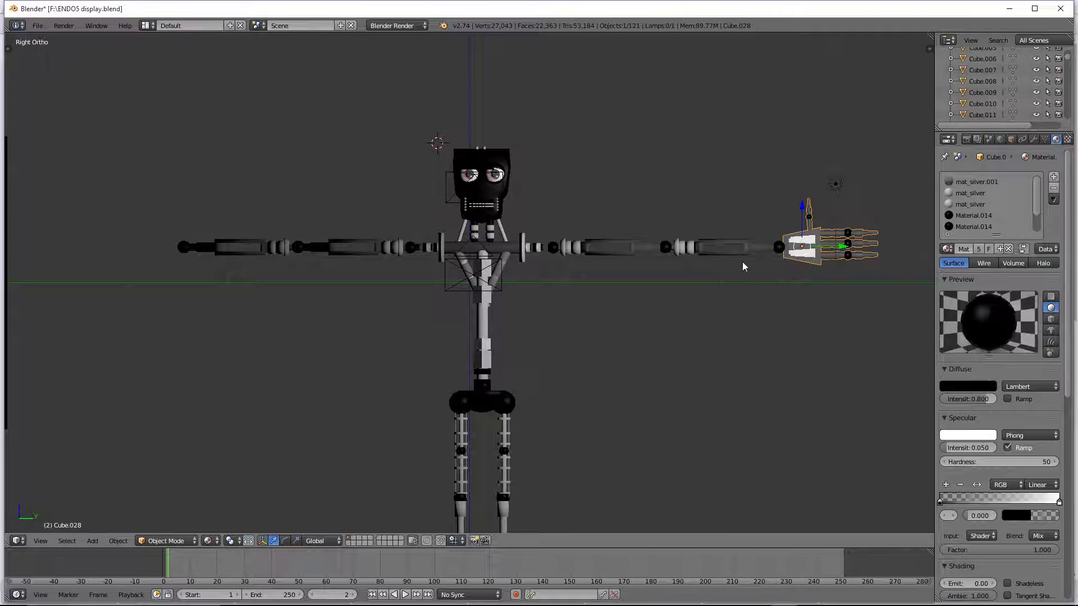
Step: Save the project in the F: drive as a new file named ENDO6.blend
click(37, 26)
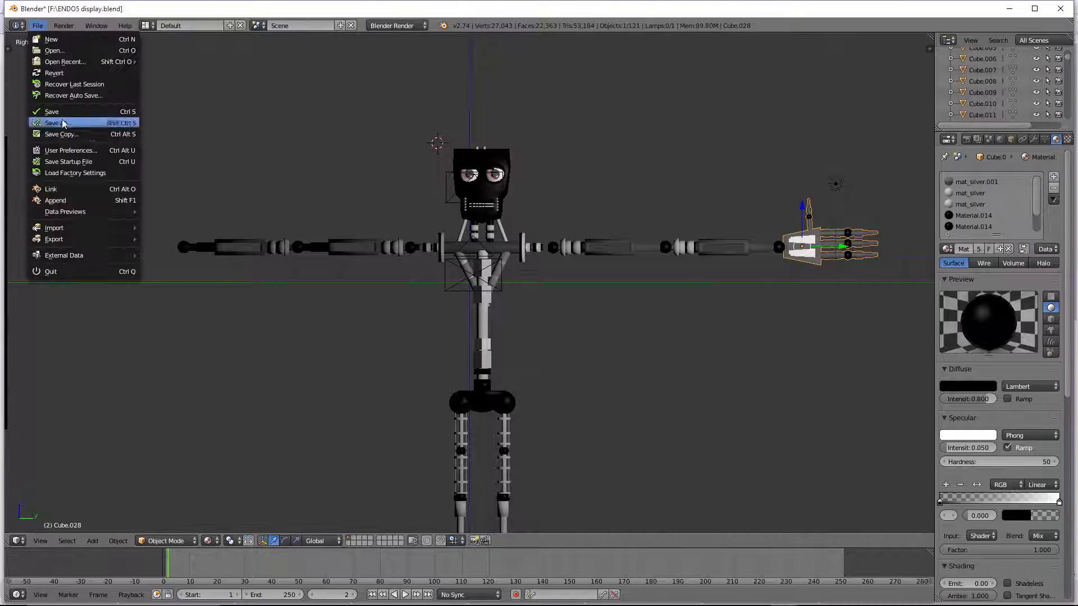
click(64, 121)
click(177, 66)
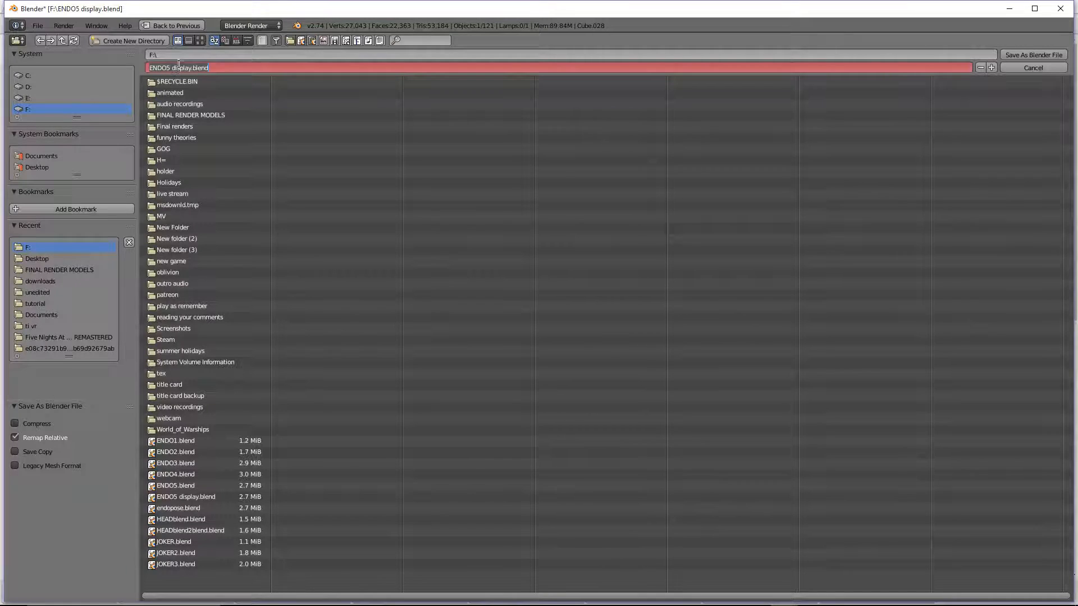
drag(191, 66, 166, 66)
text(6)
click(1032, 53)
click(1032, 54)
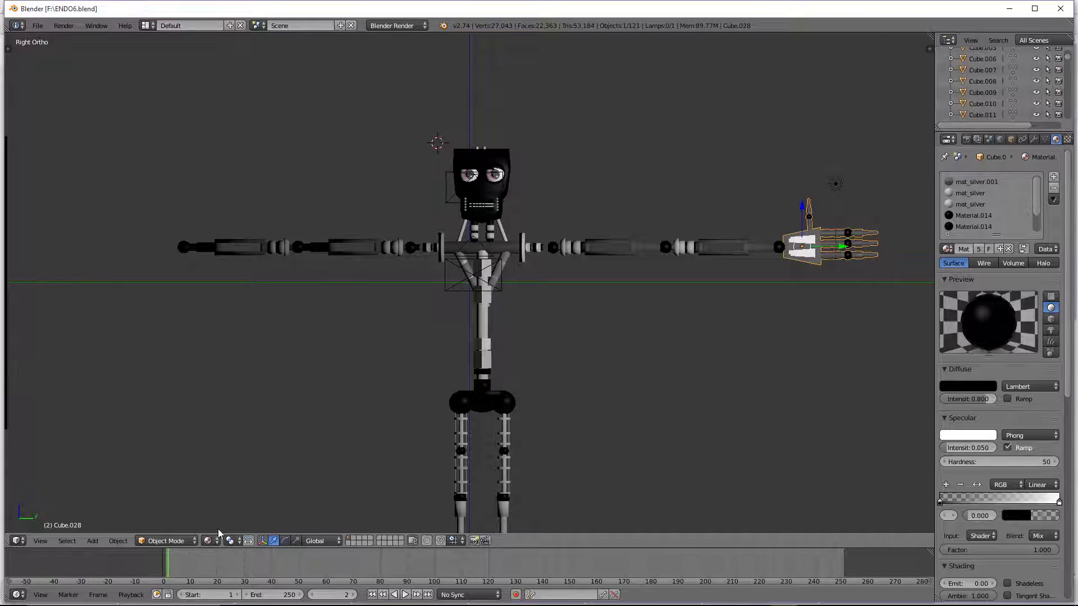
Step: Preview the figure with its black finger joints in Rendered shading, and switch back to Material shading
click(216, 540)
click(230, 466)
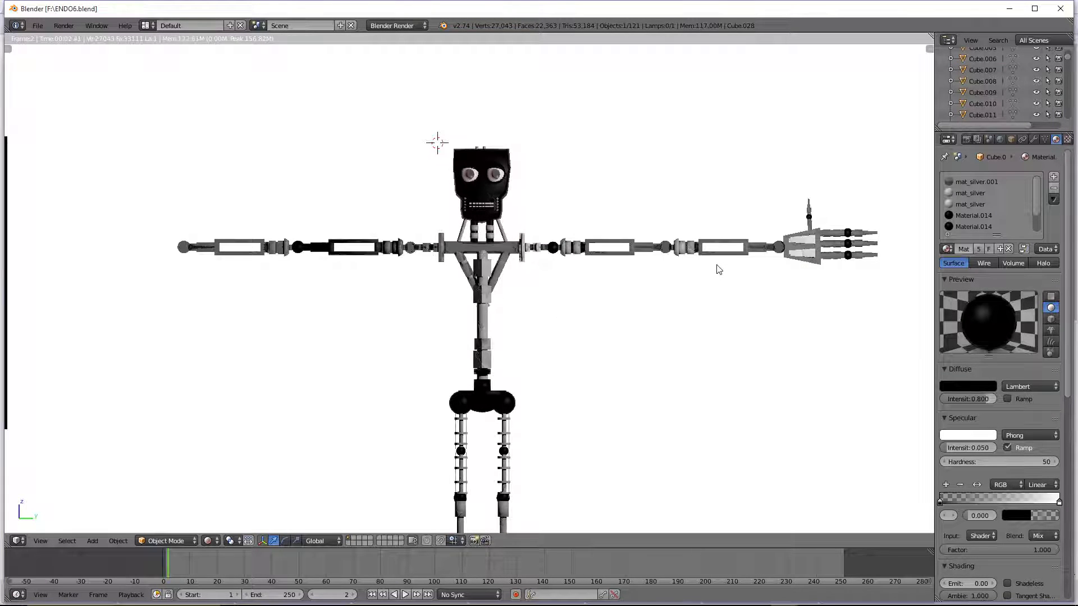
click(209, 540)
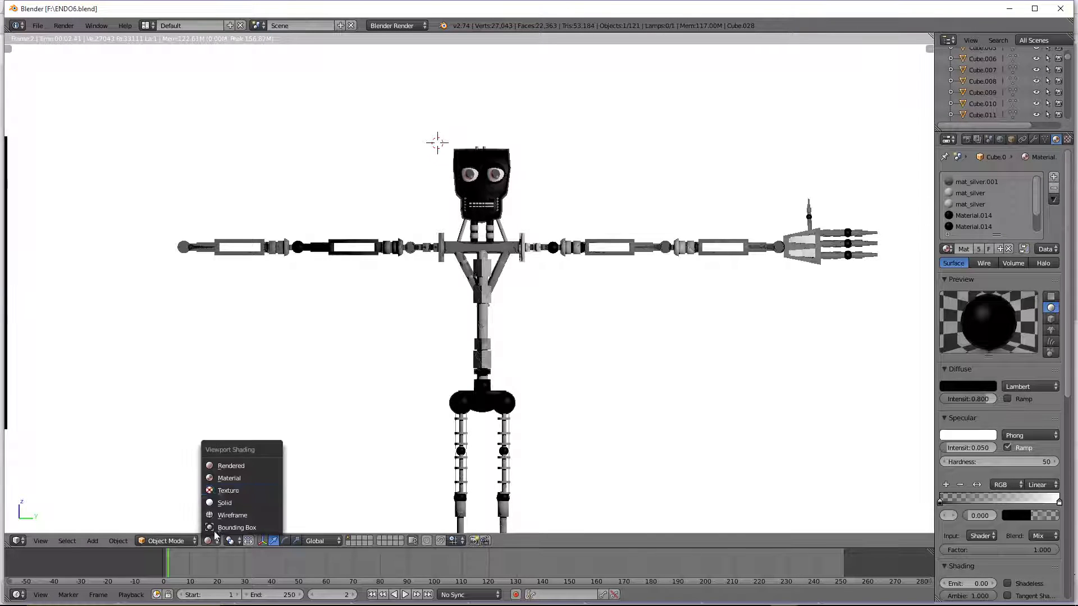
click(230, 483)
Step: Move the hand slightly along the Y axis toward the arm so that it meets the wrist ball
drag(849, 248, 843, 253)
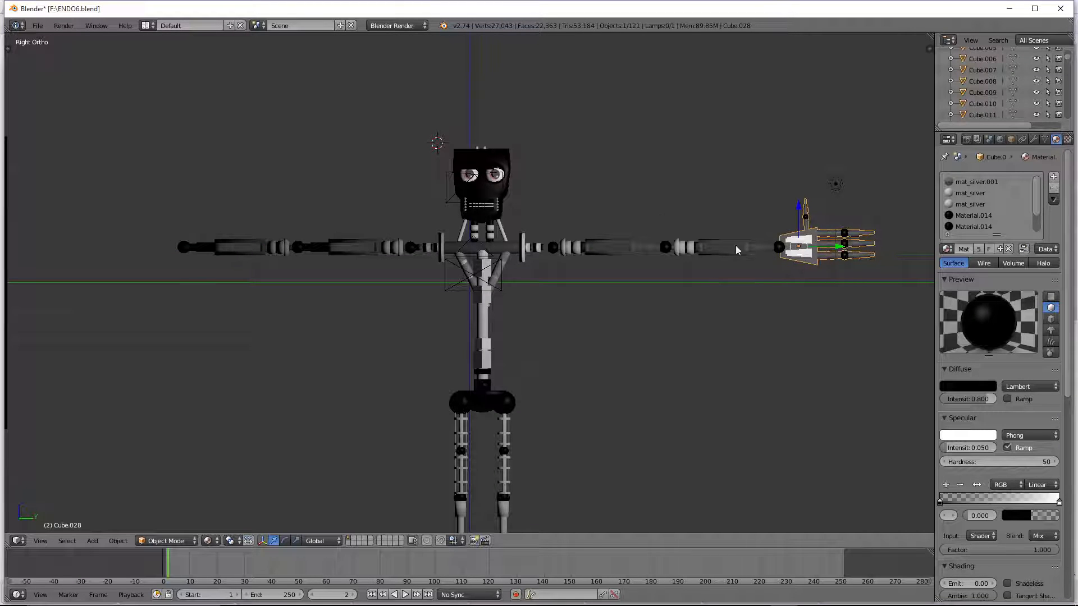
scroll(324, 313, down, 3)
scroll(164, 335, up, 2)
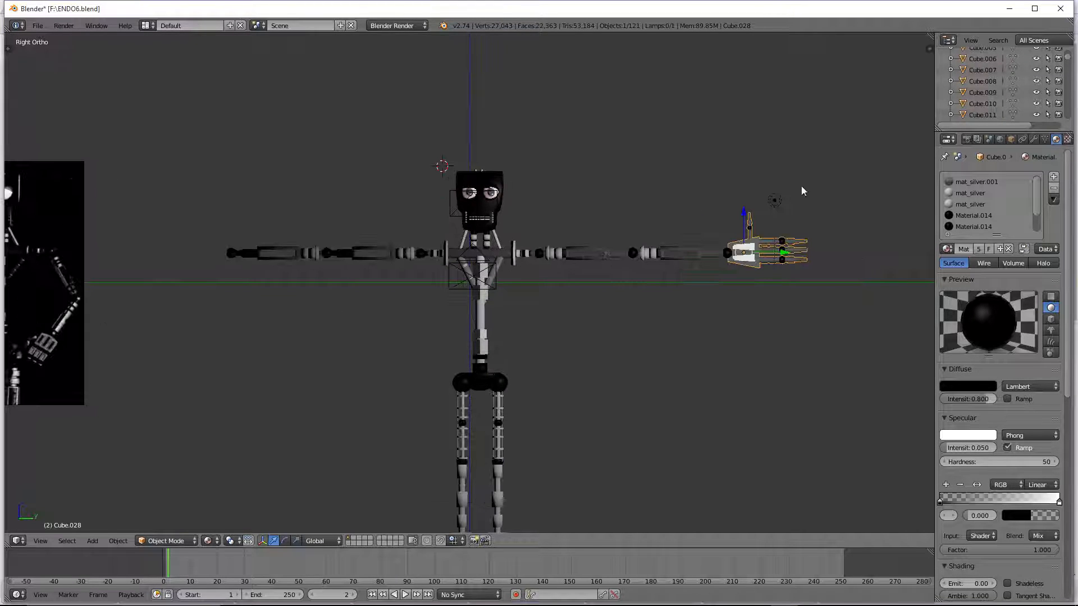
Step: Copy the finished hand and paste a duplicate in place, undoing the trial move of the duplicate along the Y axis
drag(789, 253, 789, 254)
middle_drag(790, 252, 568, 348)
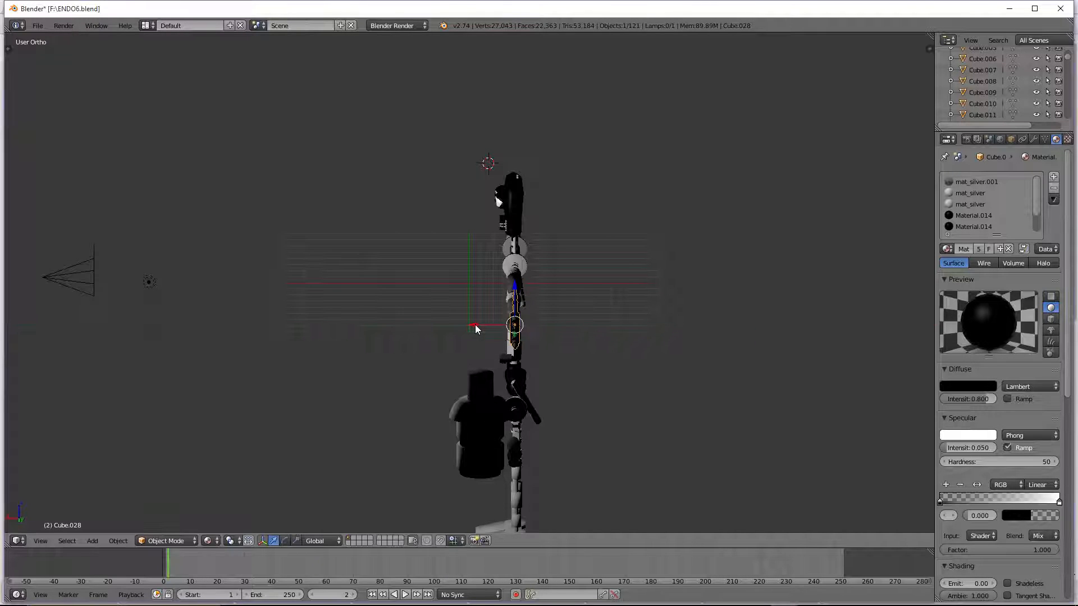
middle_drag(475, 325, 756, 257)
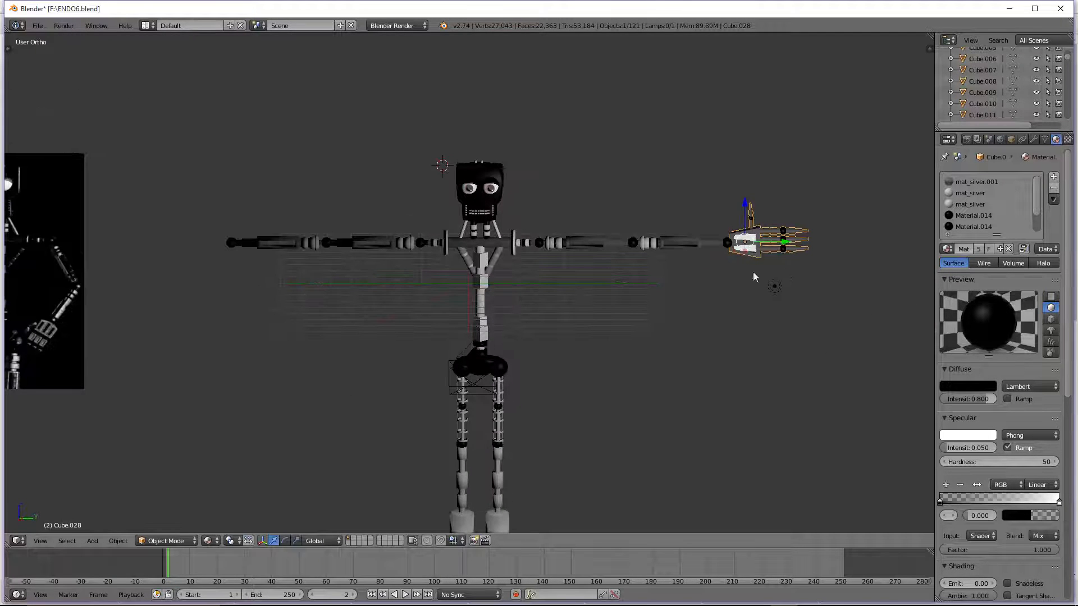
scroll(749, 260, up, 1)
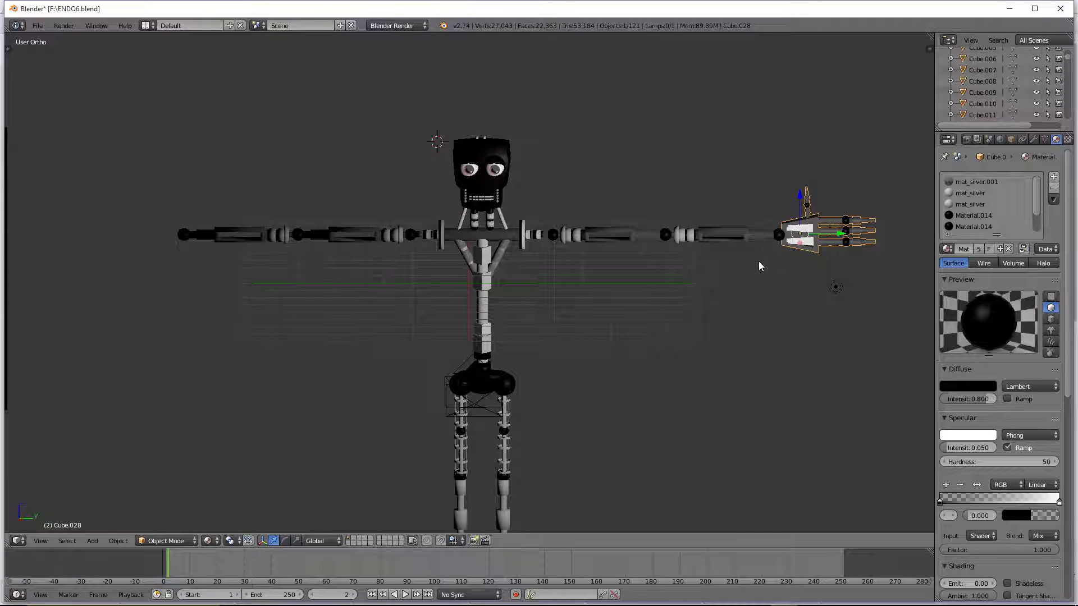
key(KP_3)
key(ctrl+c)
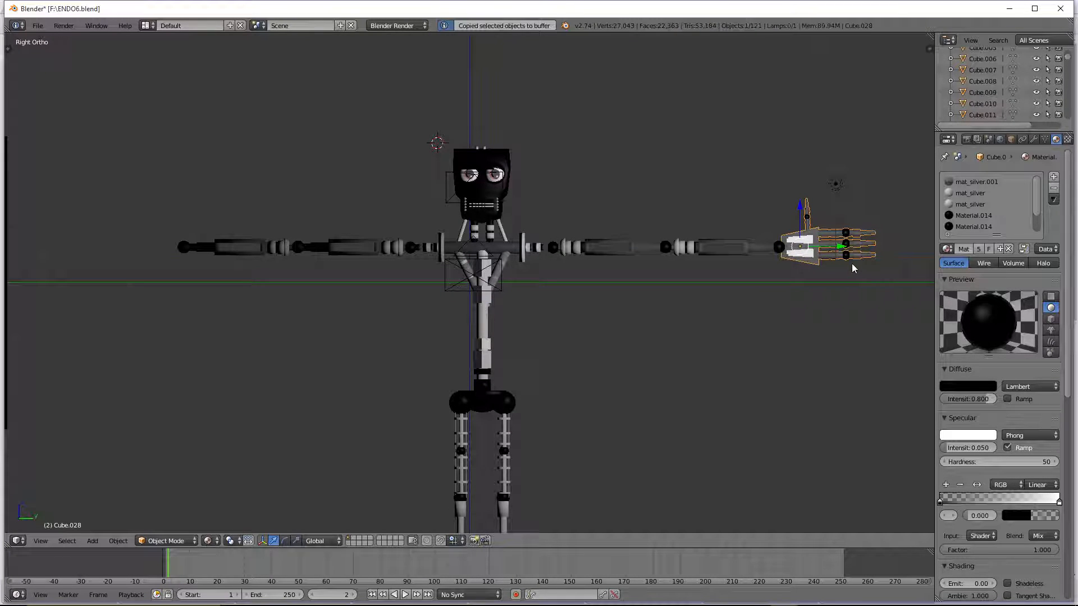
key(ctrl+v)
drag(841, 247, 882, 243)
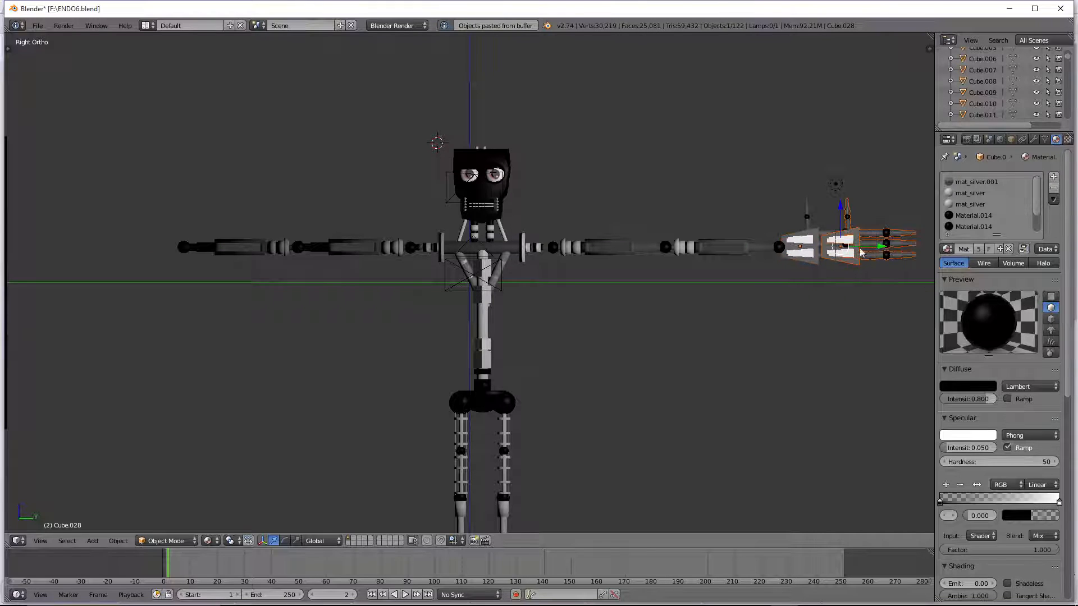
key(ctrl+z)
Step: Mirror the pasted hand so that its fingers point the opposite way along the Y axis
click(118, 541)
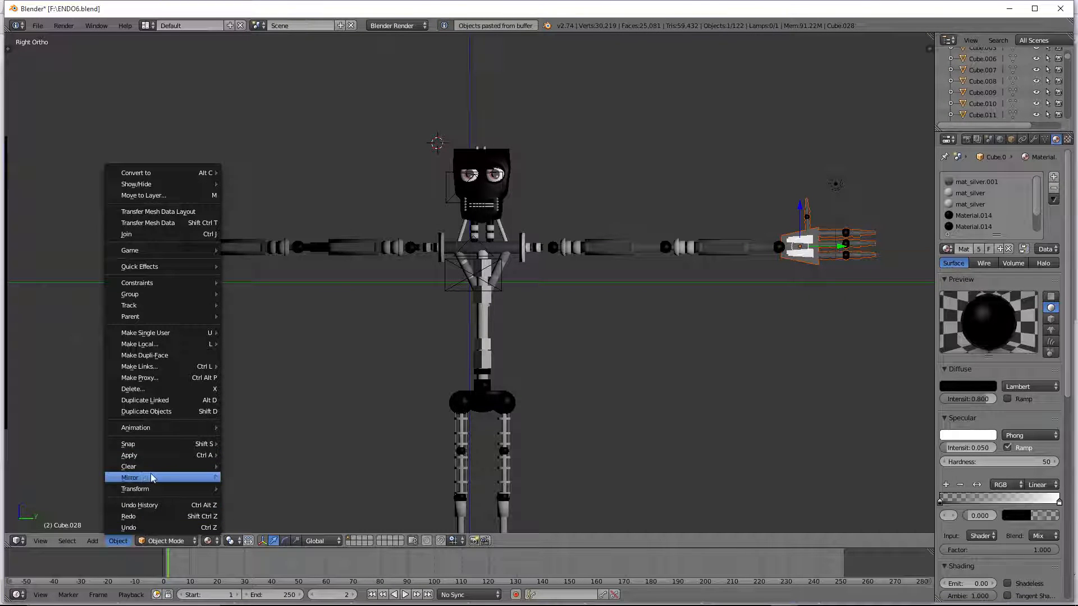
mouse_move(208, 478)
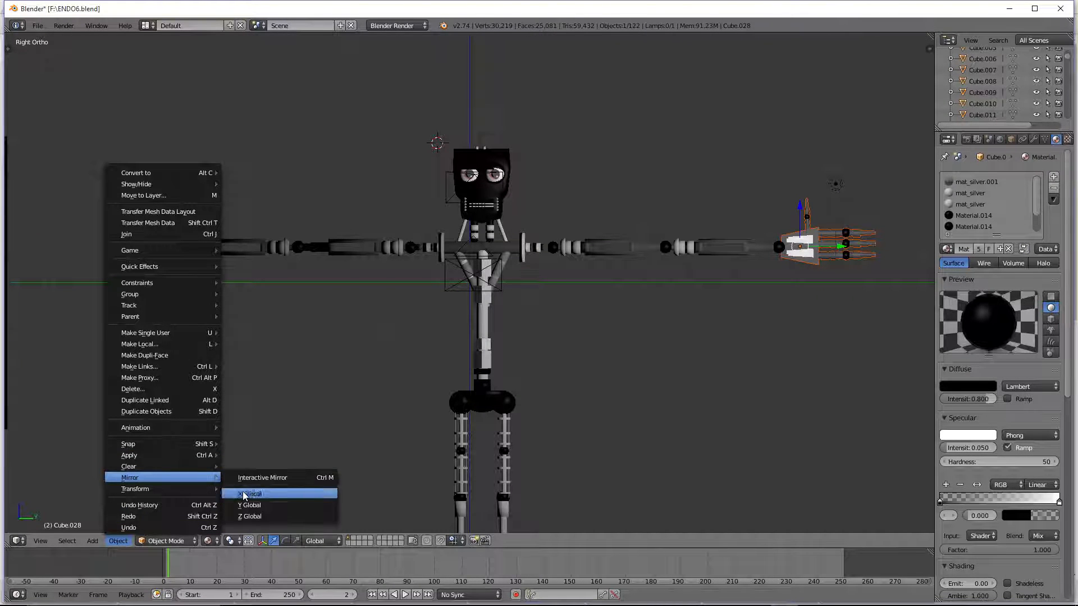
click(245, 494)
click(775, 311)
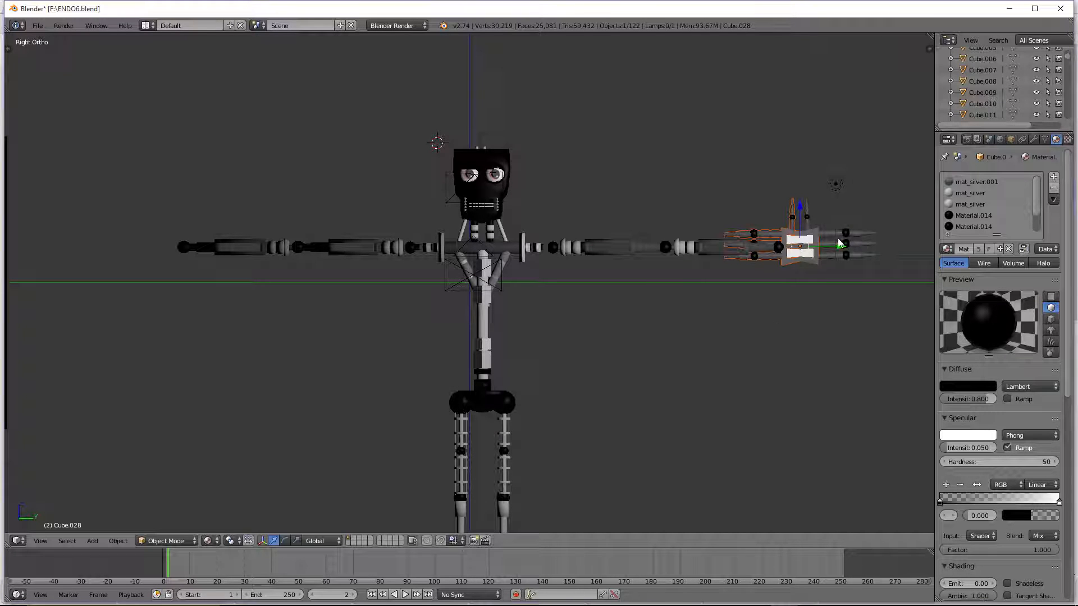
Step: Move the mirrored hand about 23 units along the negative Y axis onto the wrist of the opposite arm
key(g)
key(y)
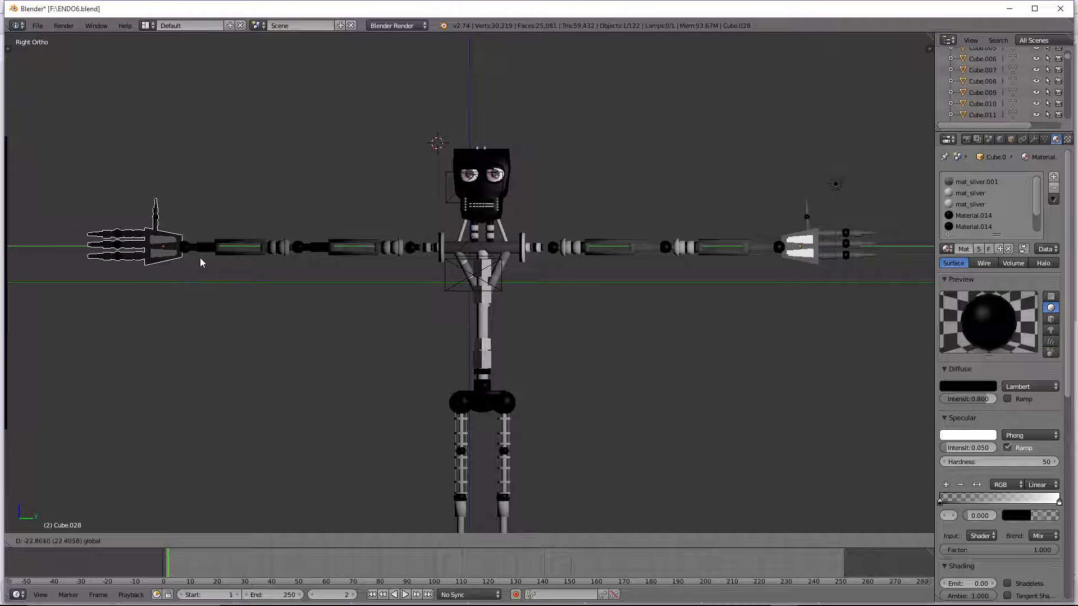
click(201, 258)
Step: Preview the whole figure with both hands attached in Rendered shading
scroll(295, 275, down, 1)
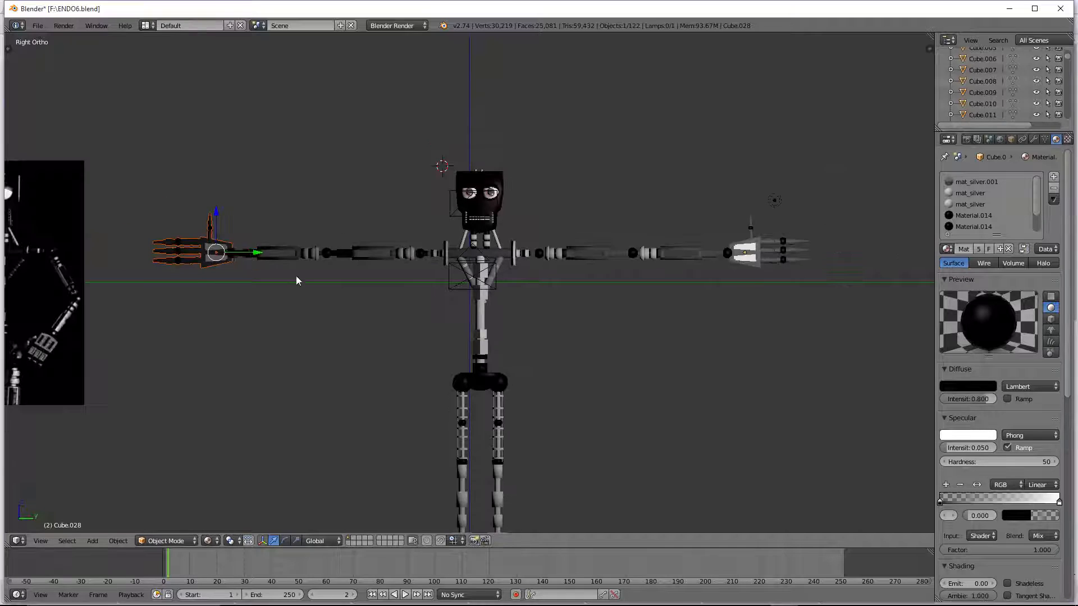
scroll(295, 275, down, 1)
click(208, 541)
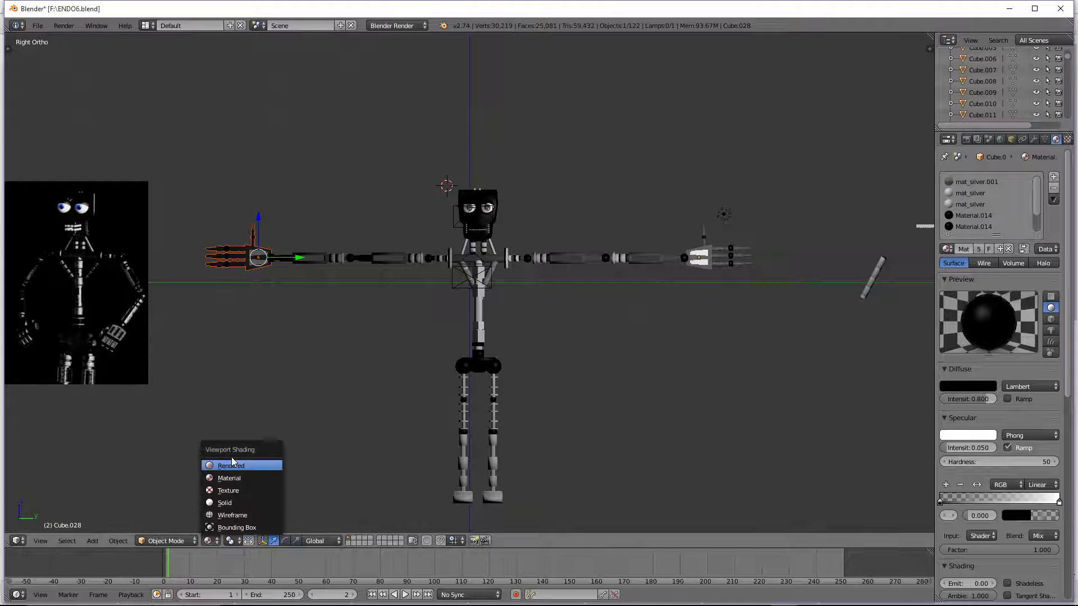
click(232, 462)
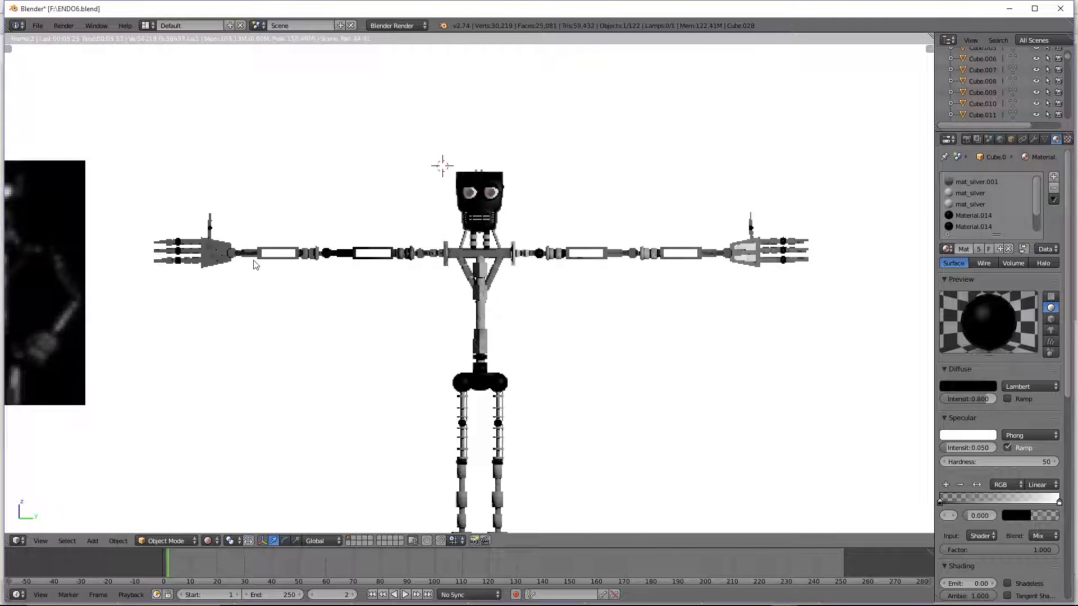
Step: Change the world's horizon colour to black
click(1000, 139)
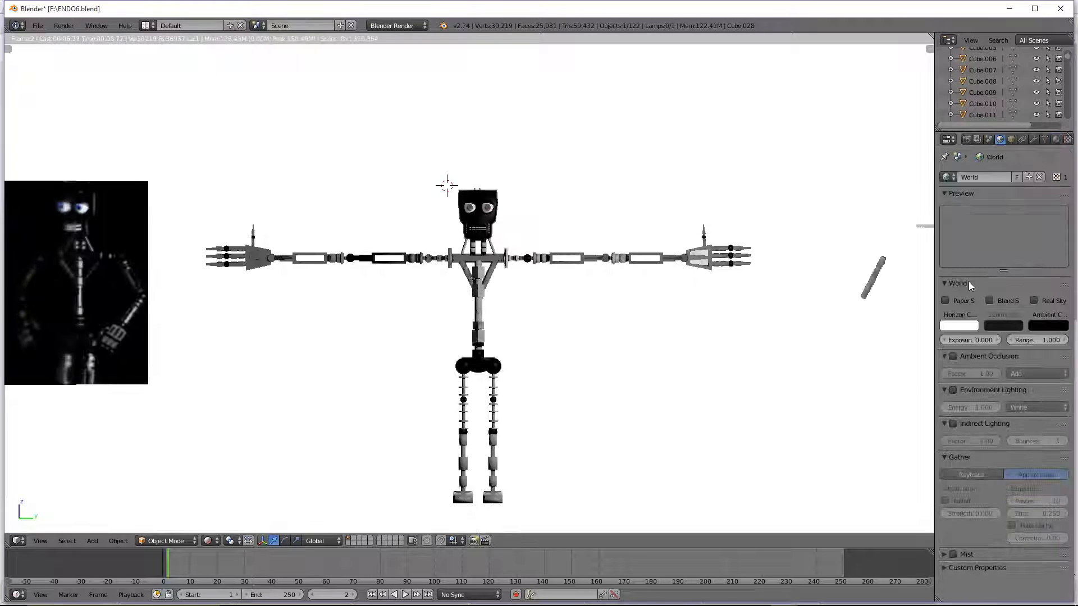
click(966, 329)
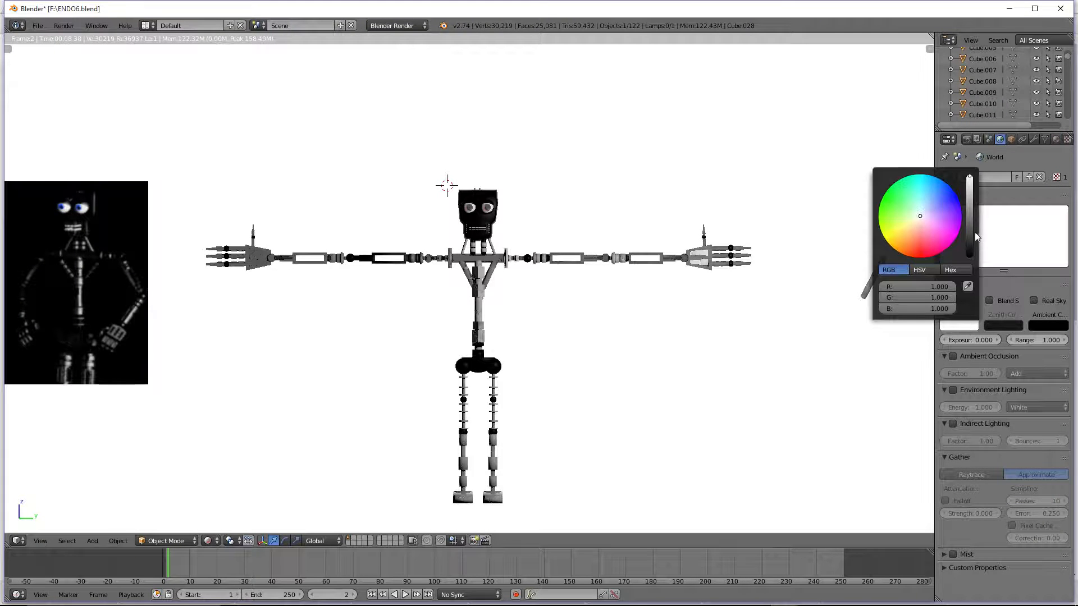
drag(970, 236, 970, 251)
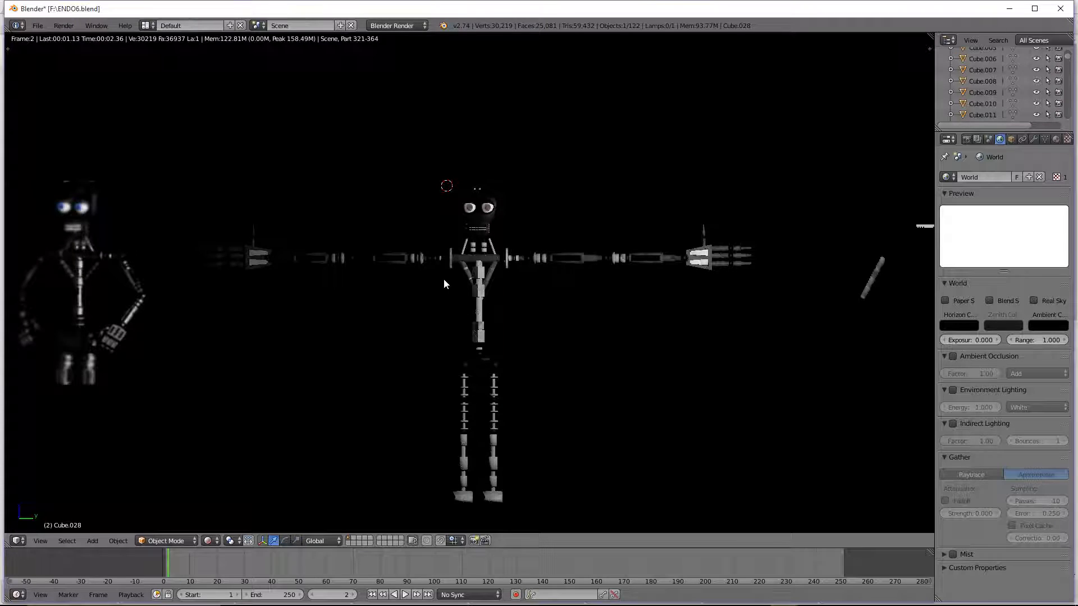
Step: Examine the rendered head, torso and arms against the black background, and leave Rendered shading
click(208, 540)
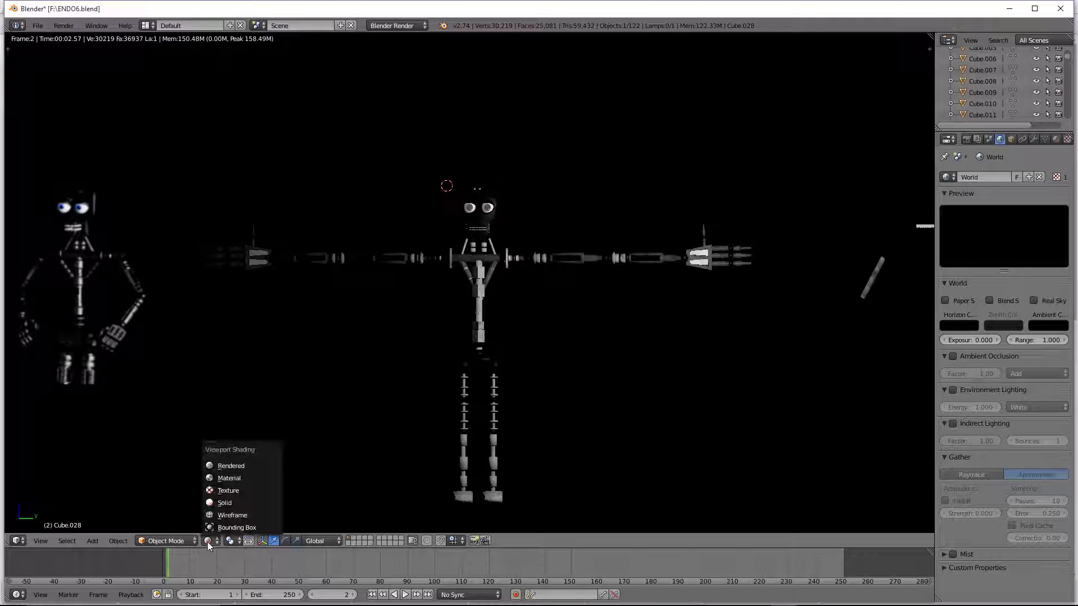
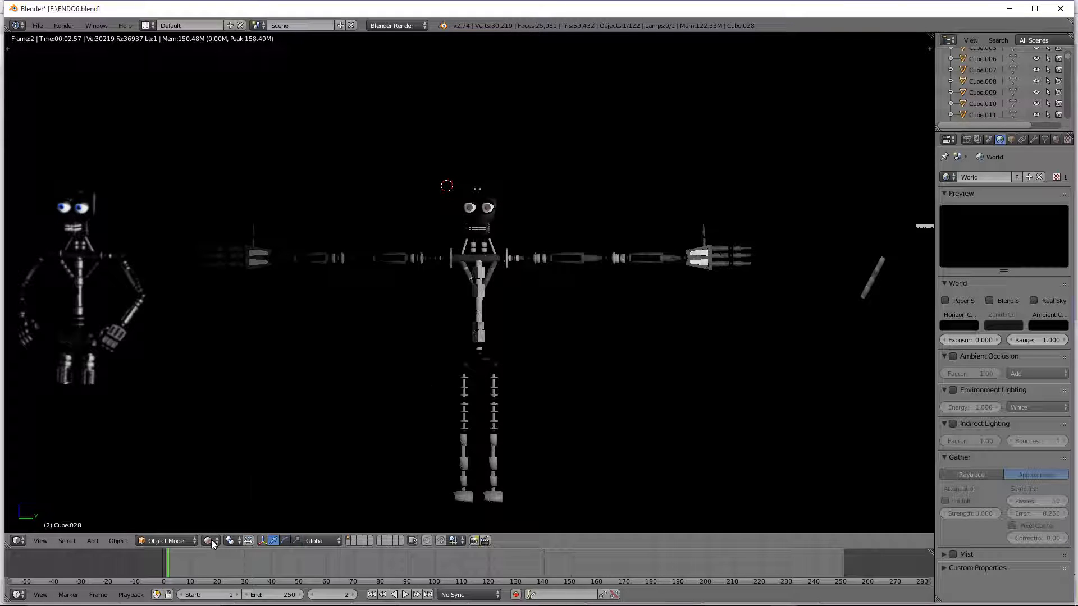
scroll(709, 255, up, 2)
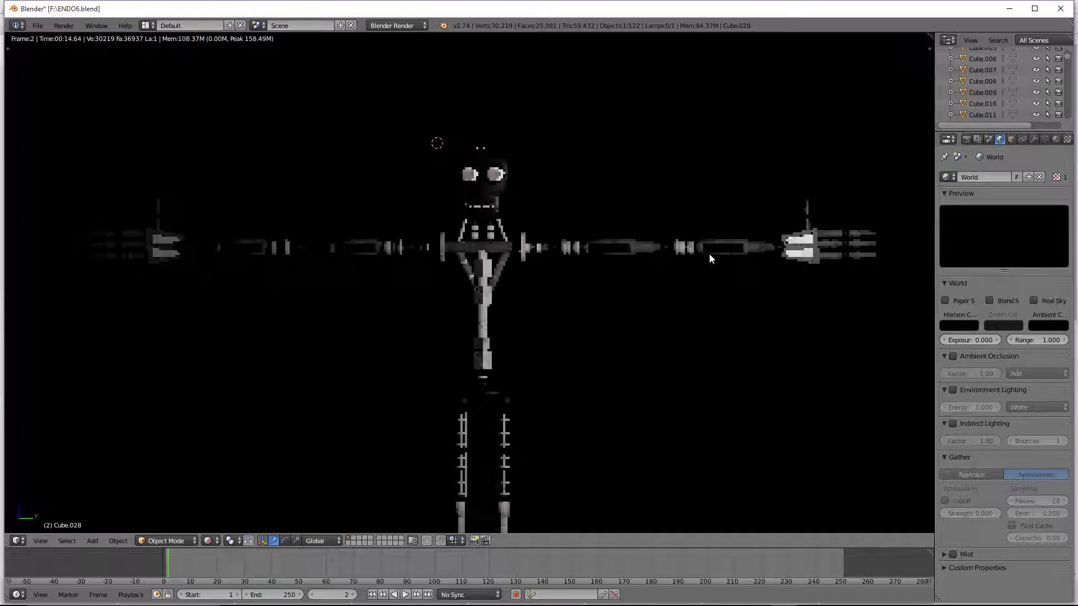
scroll(505, 213, up, 3)
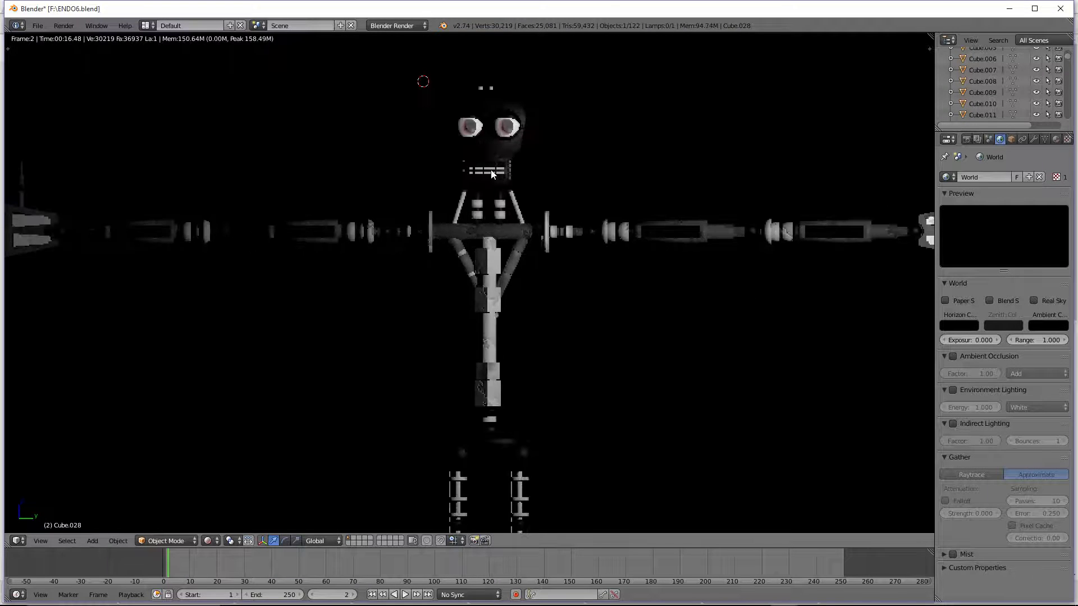
scroll(517, 158, up, 1)
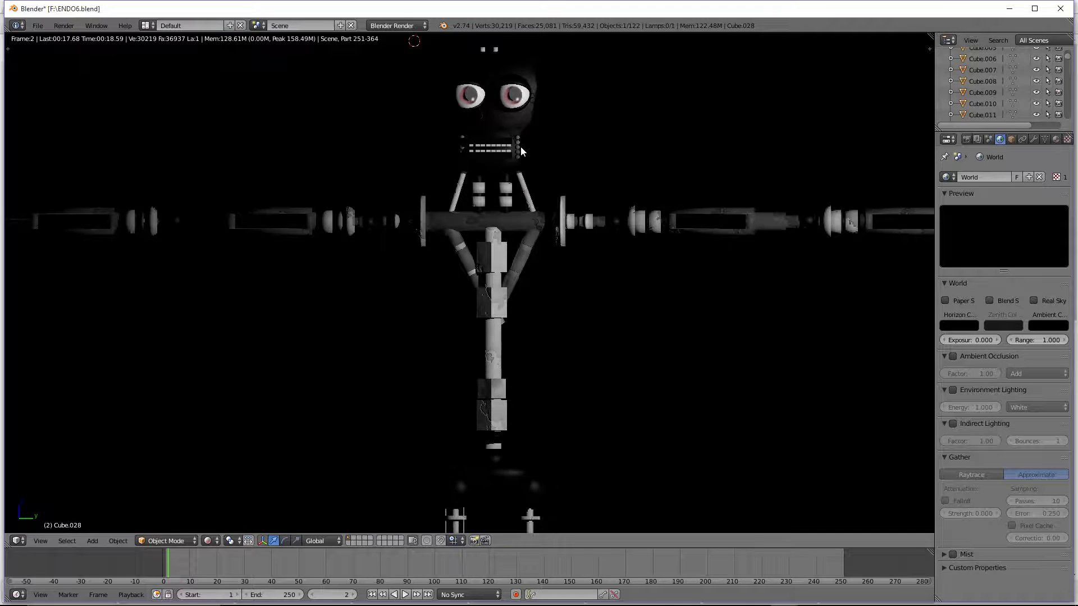
scroll(520, 146, down, 3)
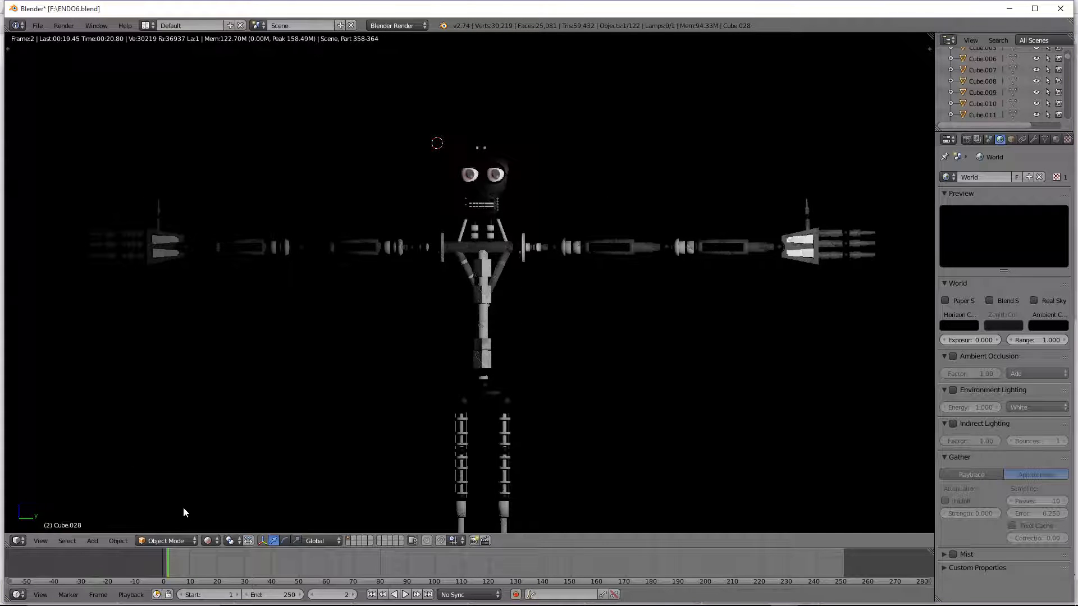
click(208, 541)
click(246, 488)
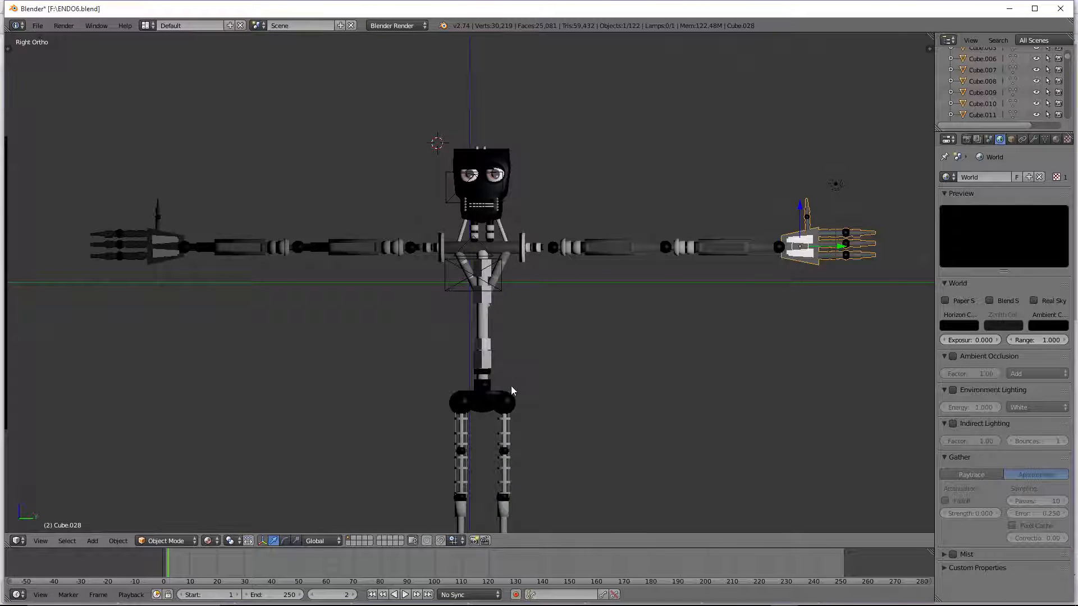
Step: Deselect all objects and save the project under its existing name, ENDO6.blend
scroll(511, 386, down, 4)
scroll(511, 383, up, 1)
key(a)
scroll(511, 383, up, 2)
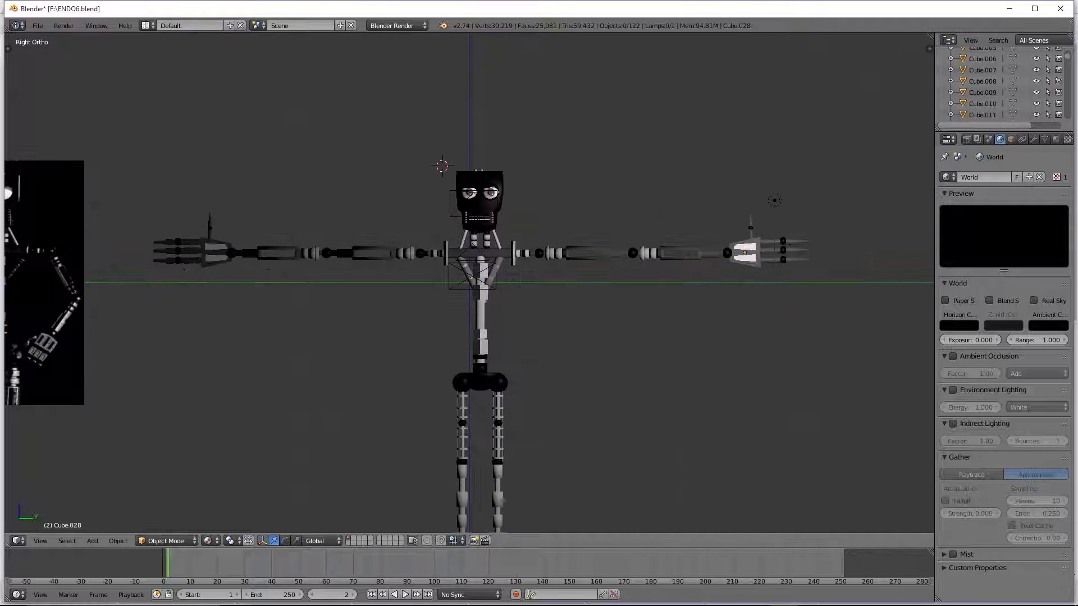
click(37, 26)
click(54, 110)
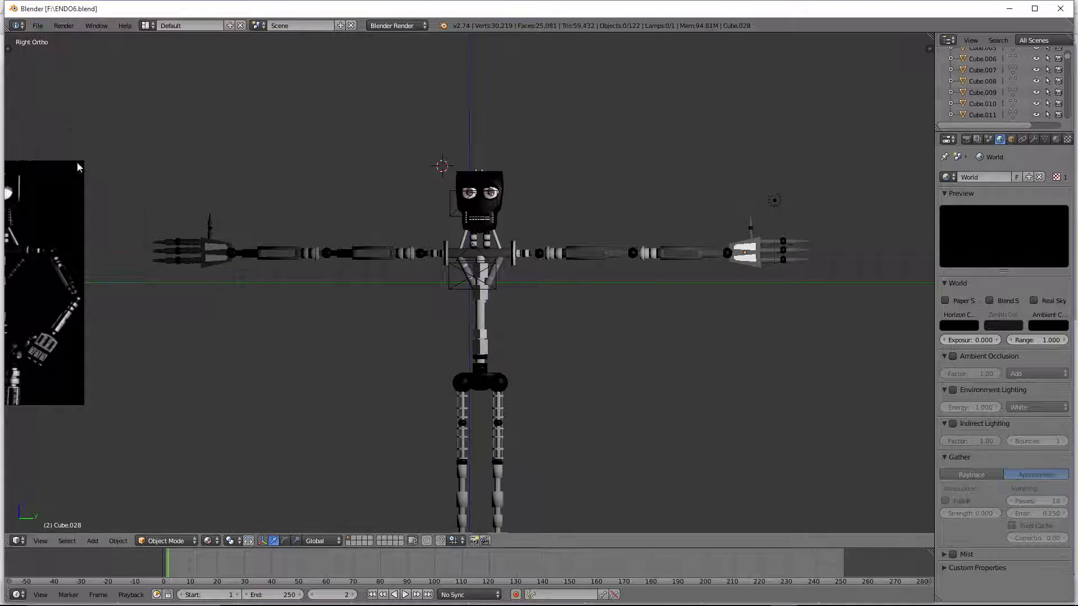
Step: Add an armature at the 3D cursor beside the top of the figure's head
click(9, 44)
click(11, 72)
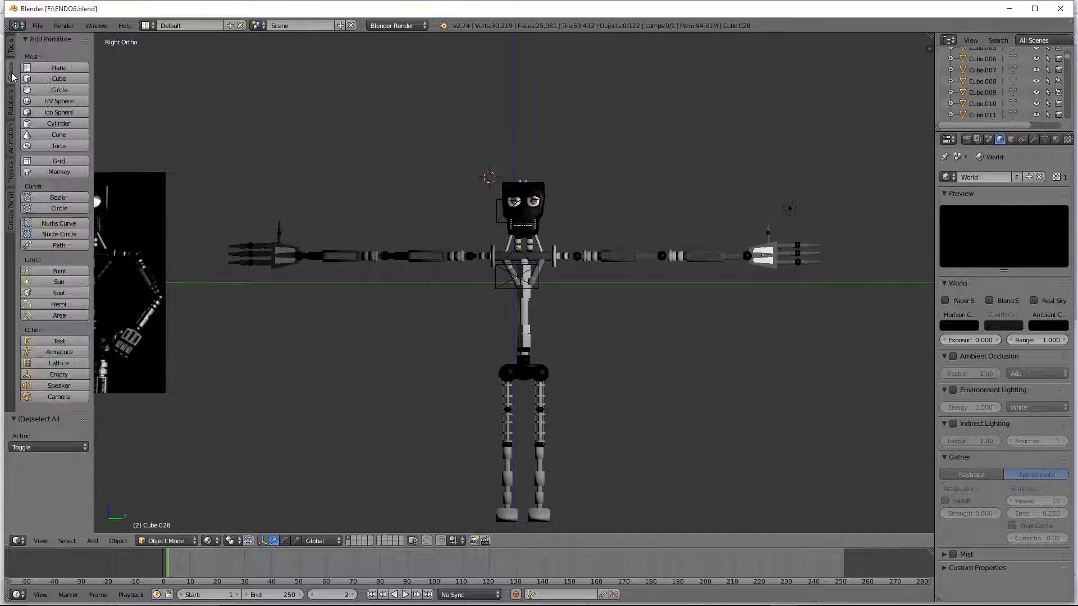
click(59, 352)
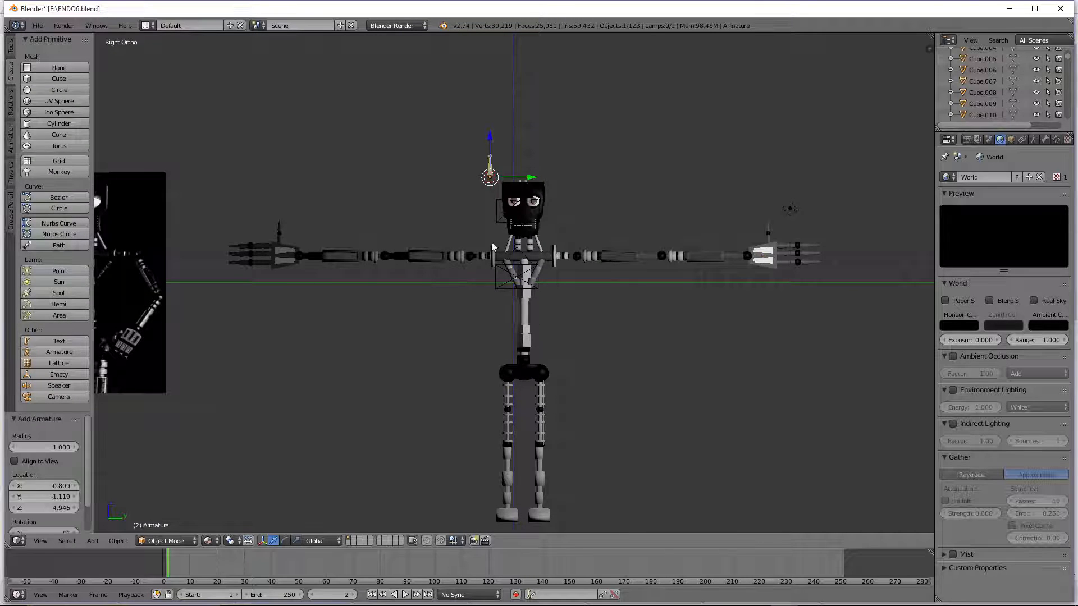
Step: Rename the new armature object as Spooky Scary Skeleton
scroll(491, 241, down, 2)
scroll(998, 73, up, 5)
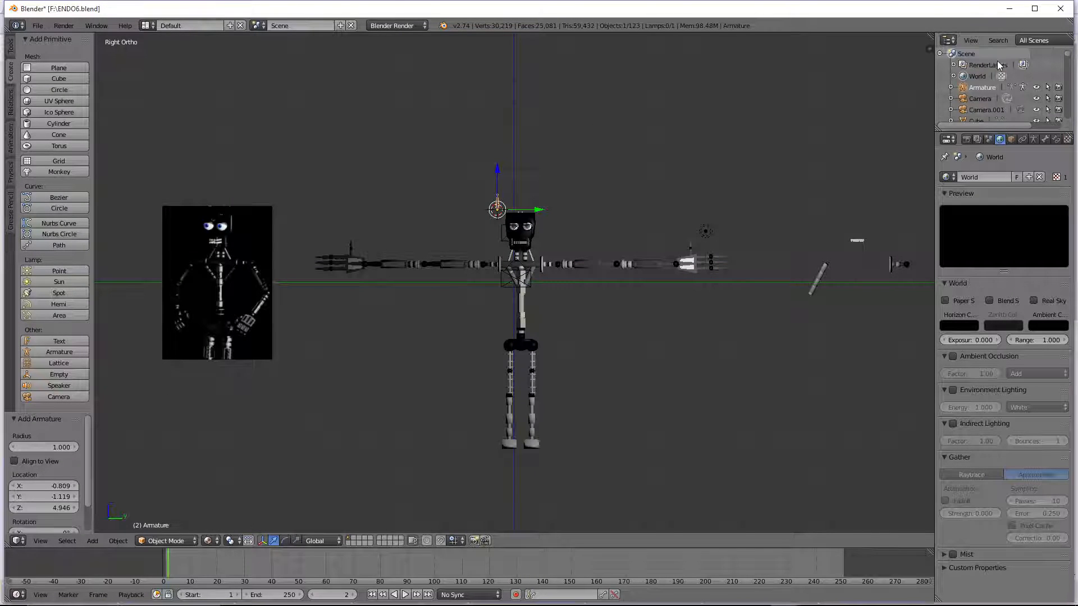
double_click(986, 88)
text(B)
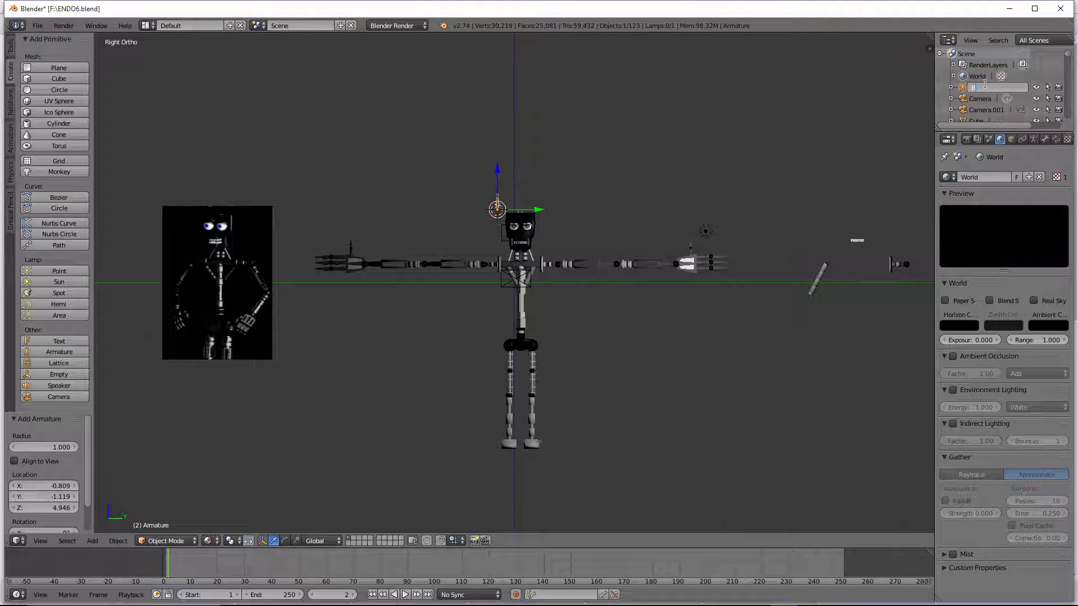
text(ody B)
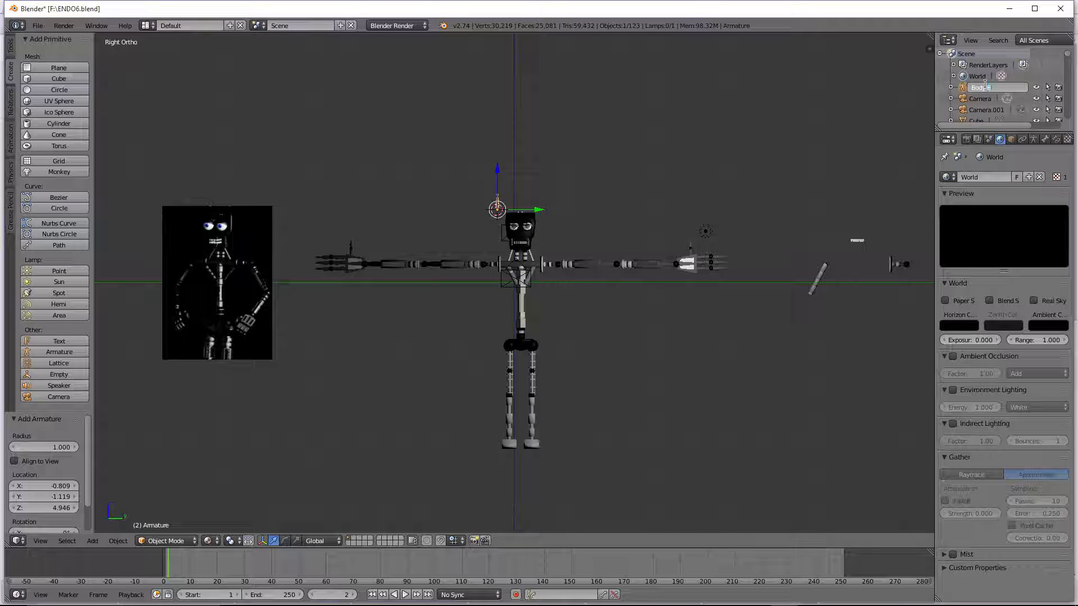
text(on)
key(BackSpace)
key(BackSpace)
key(BackSpace)
key(BackSpace)
key(BackSpace)
key(BackSpace)
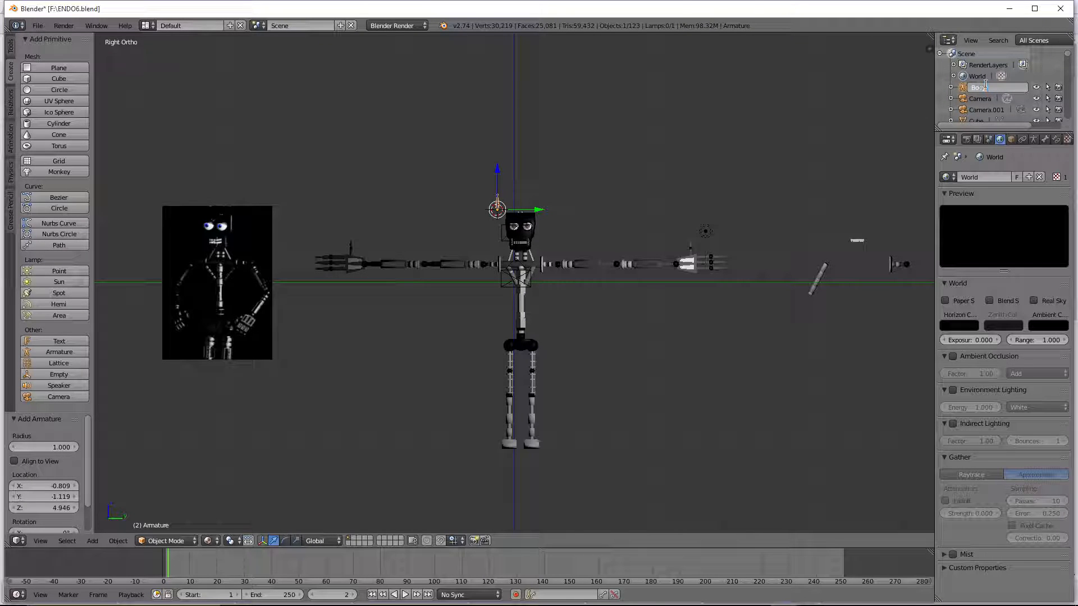
text(Spo)
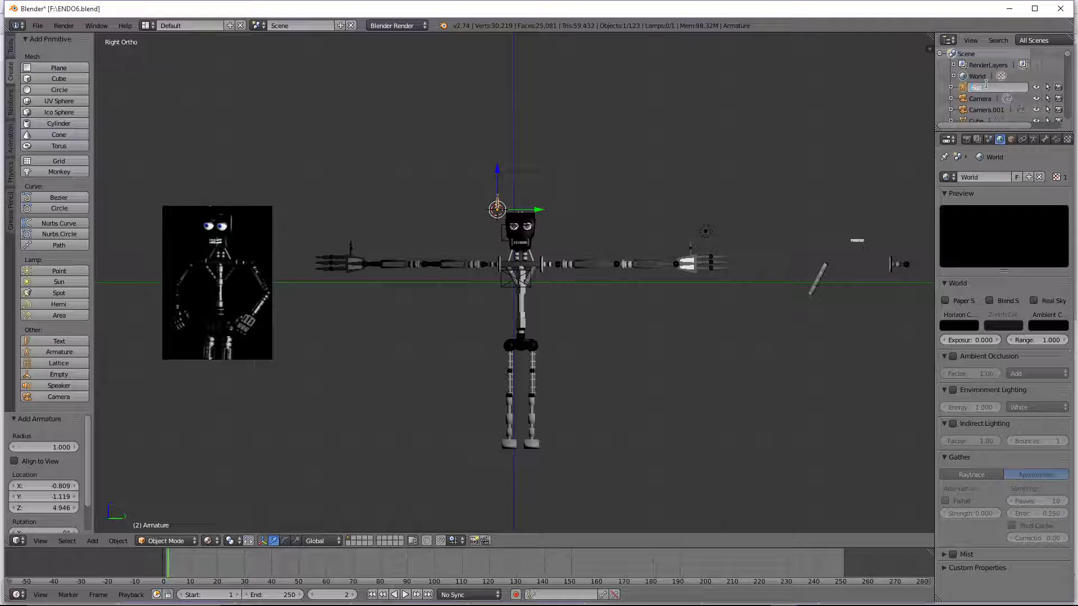
text(oky Scary Skel)
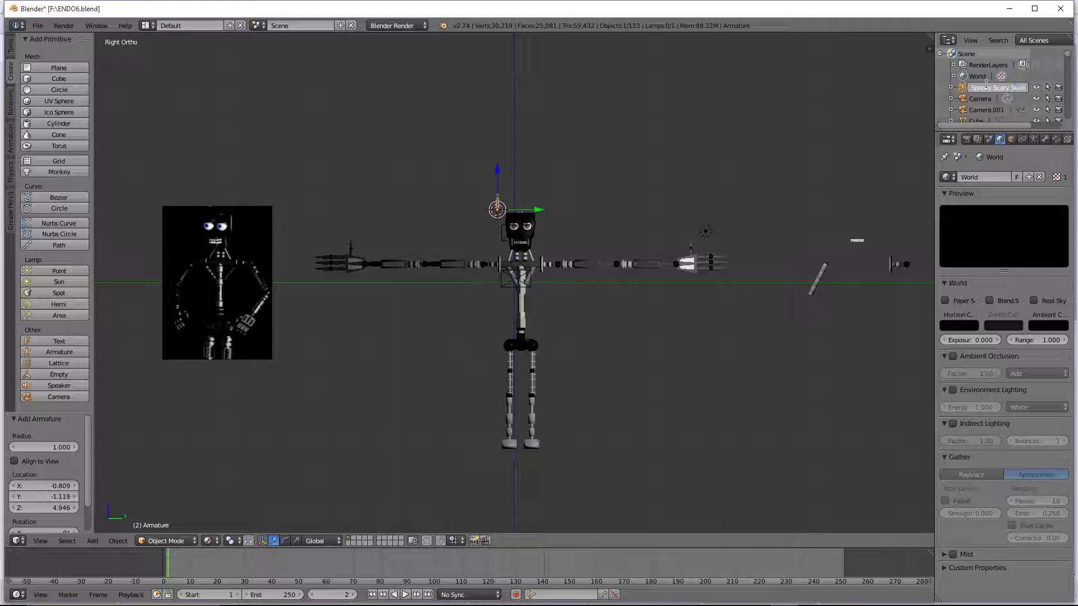
text(eton)
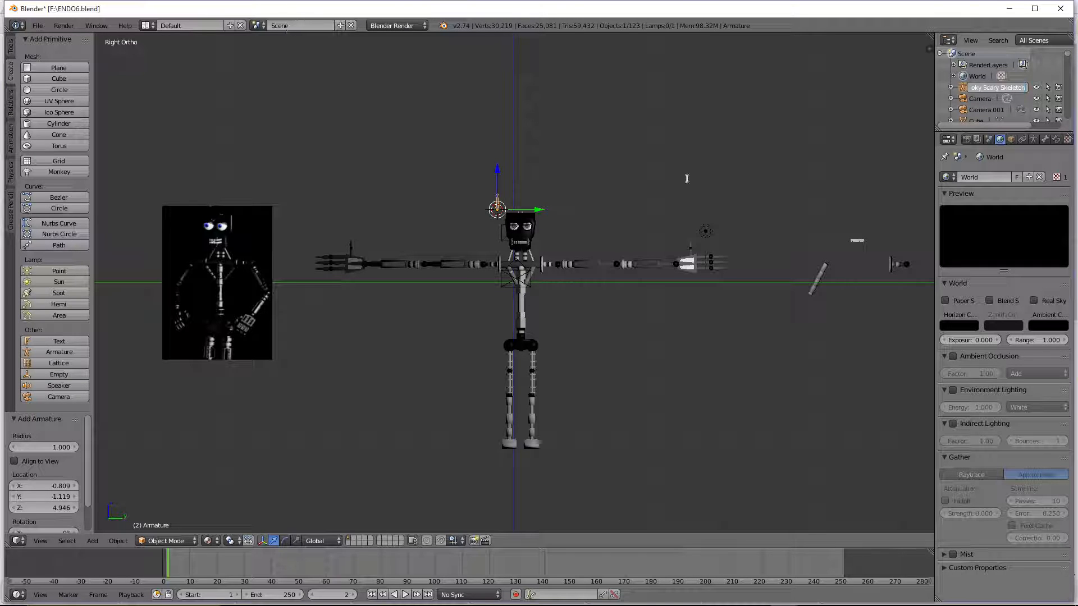
key(Return)
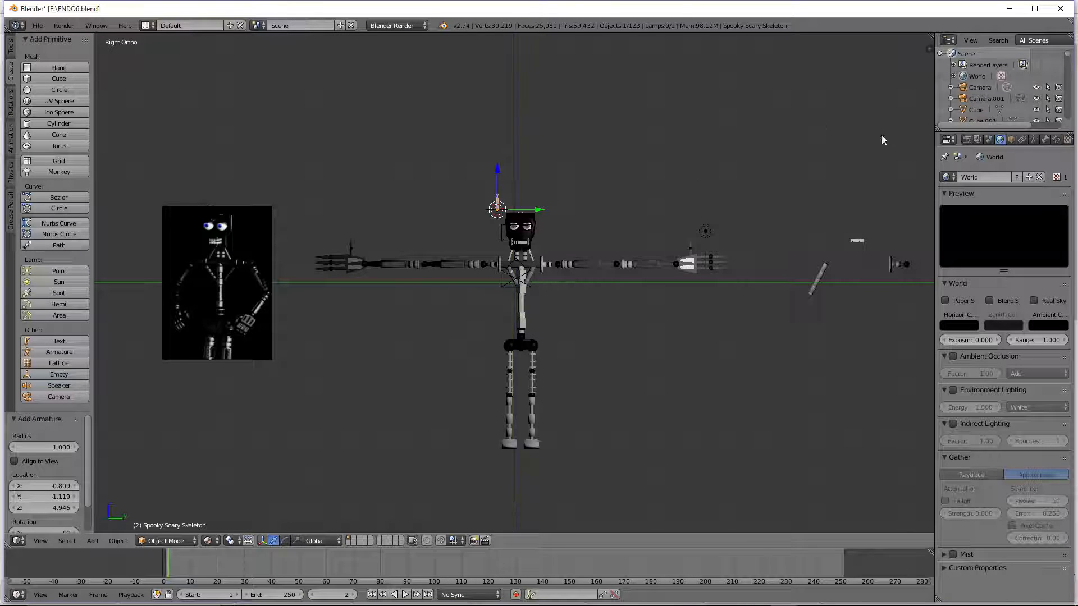
scroll(553, 207, up, 1)
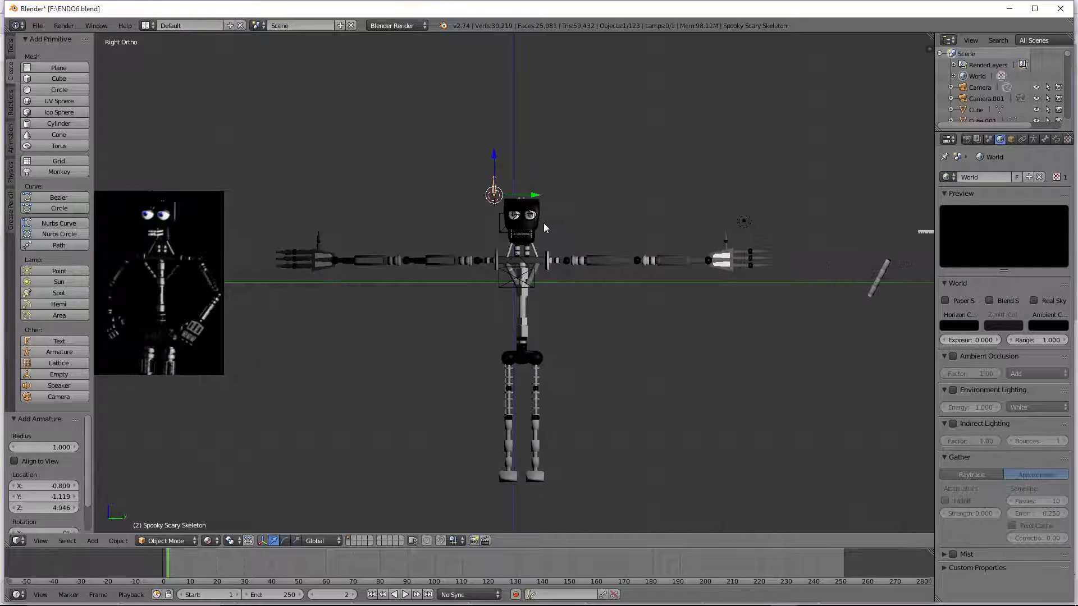
Step: Scale the Spooky Scary Skeleton armature up uniformly by a factor of about 2.99
key(s)
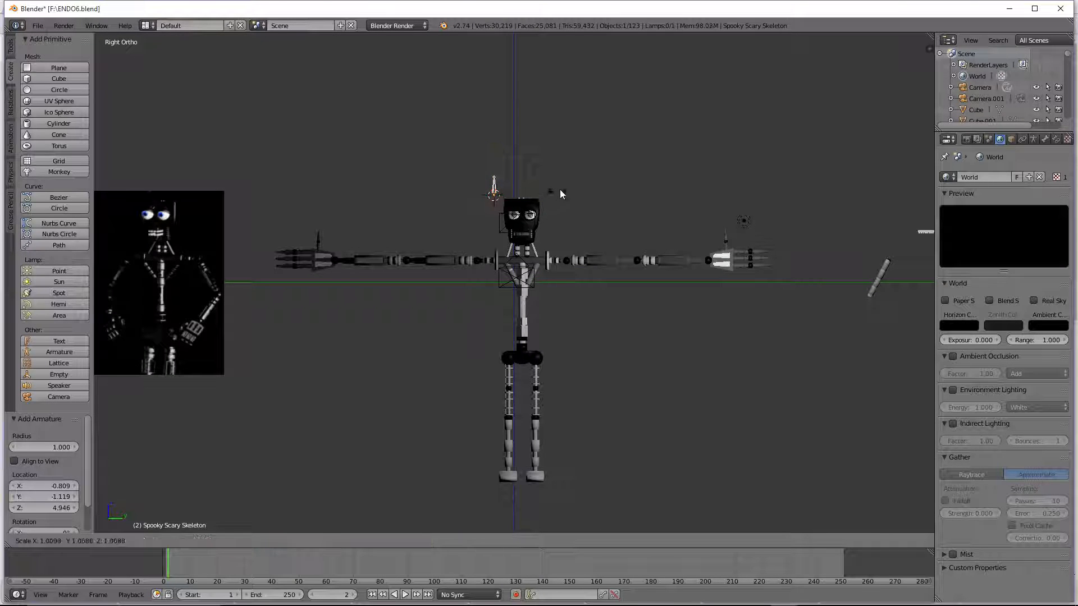
click(651, 154)
scroll(636, 162, up, 2)
key(KP_8)
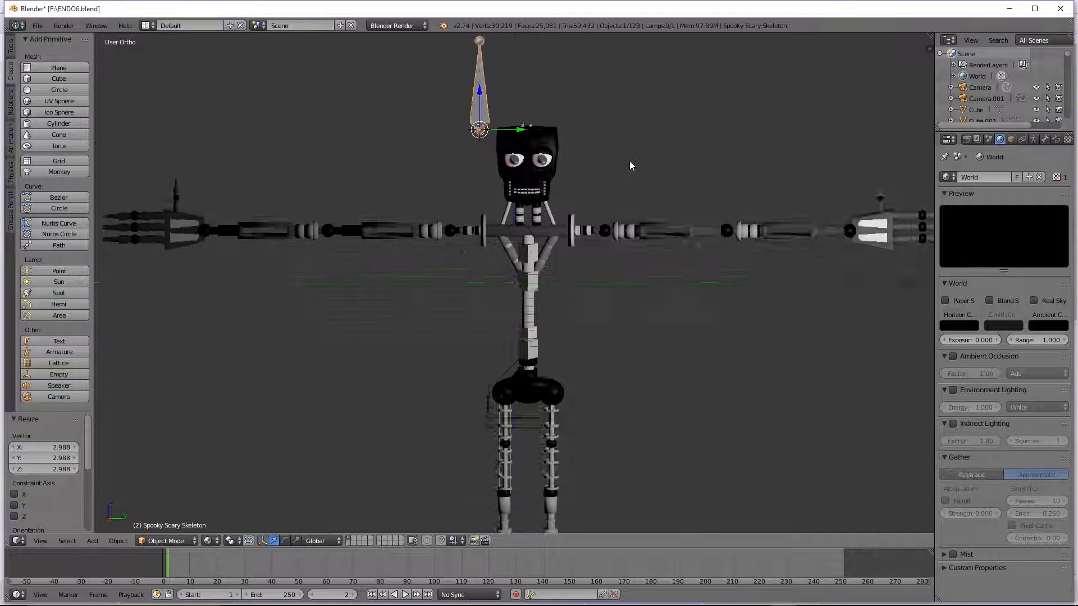
scroll(629, 161, down, 1)
Step: Move the armature into the head by -2.7 units along Z, 1.6 along Y and -0.91 along X
drag(486, 116, 501, 186)
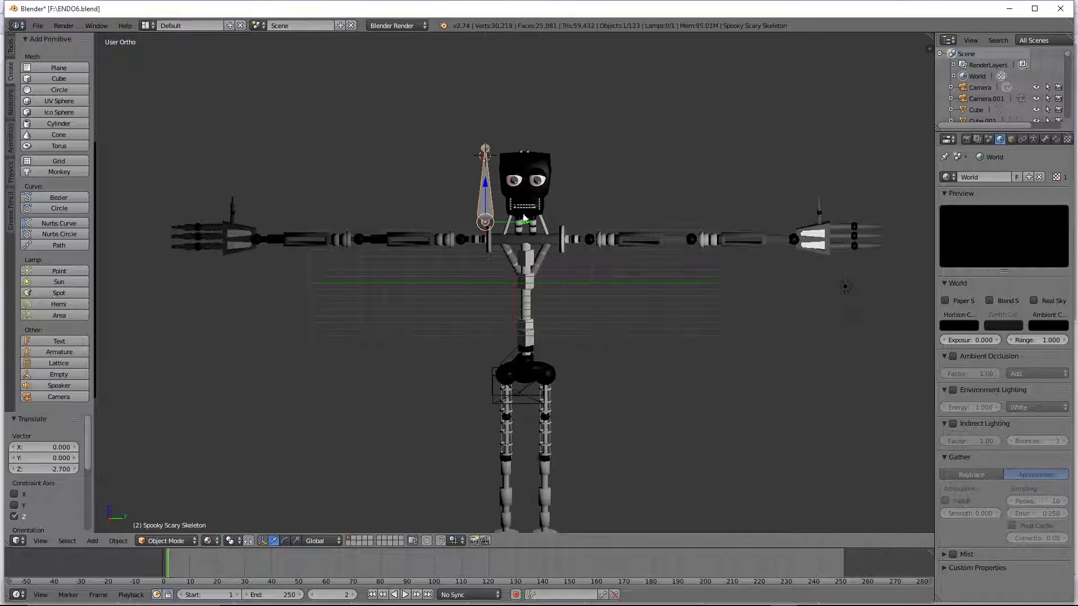
drag(526, 221, 567, 223)
middle_drag(567, 223, 531, 226)
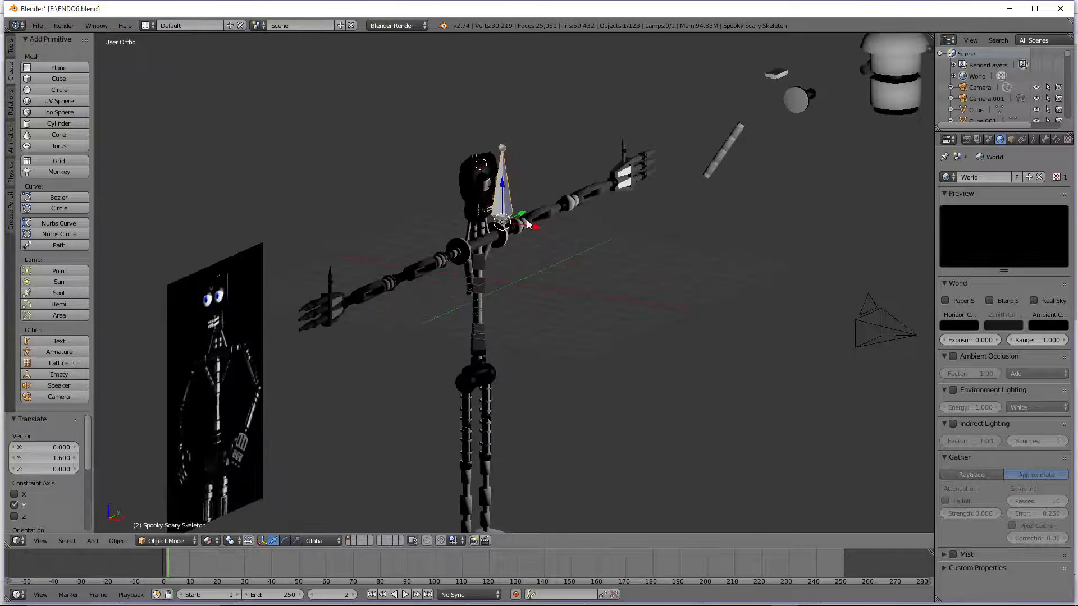
drag(532, 226, 511, 220)
scroll(504, 209, up, 3)
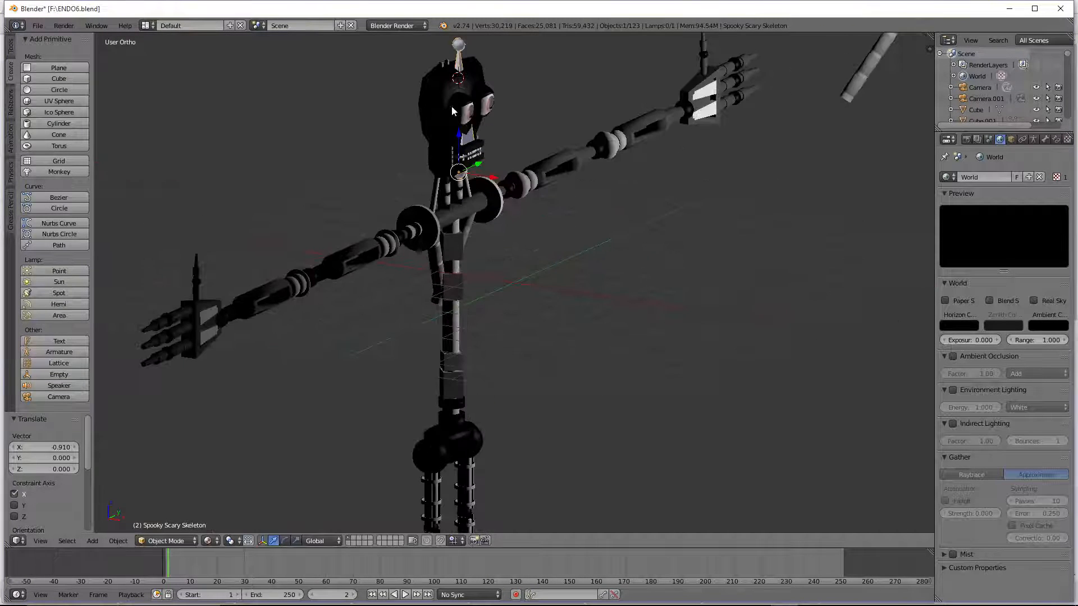
Step: Box-select all head parts with the armature as the active object, and parent them to it with automatic weights
right_click(447, 107)
middle_drag(453, 106, 628, 93)
scroll(619, 79, up, 2)
key(a)
key(b)
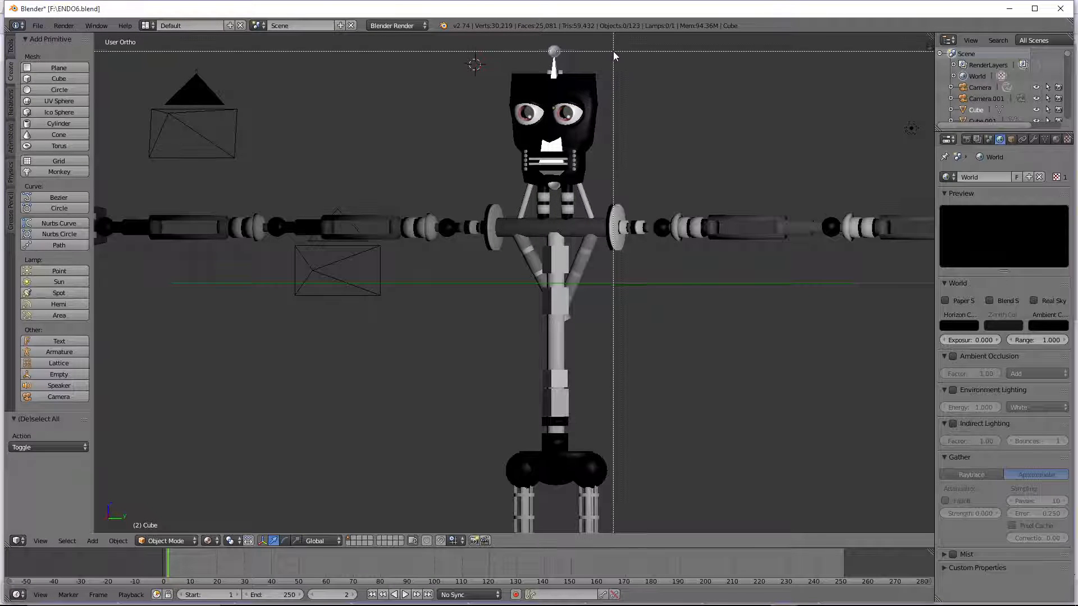
drag(613, 51, 494, 188)
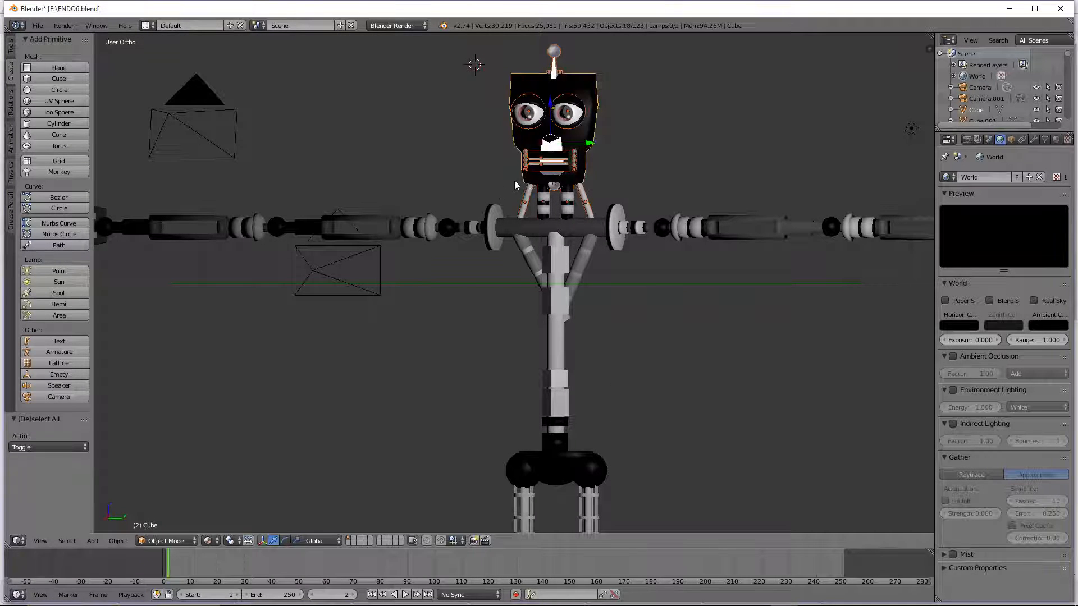
key(ctrl+p)
click(609, 167)
shift+right_click(553, 51)
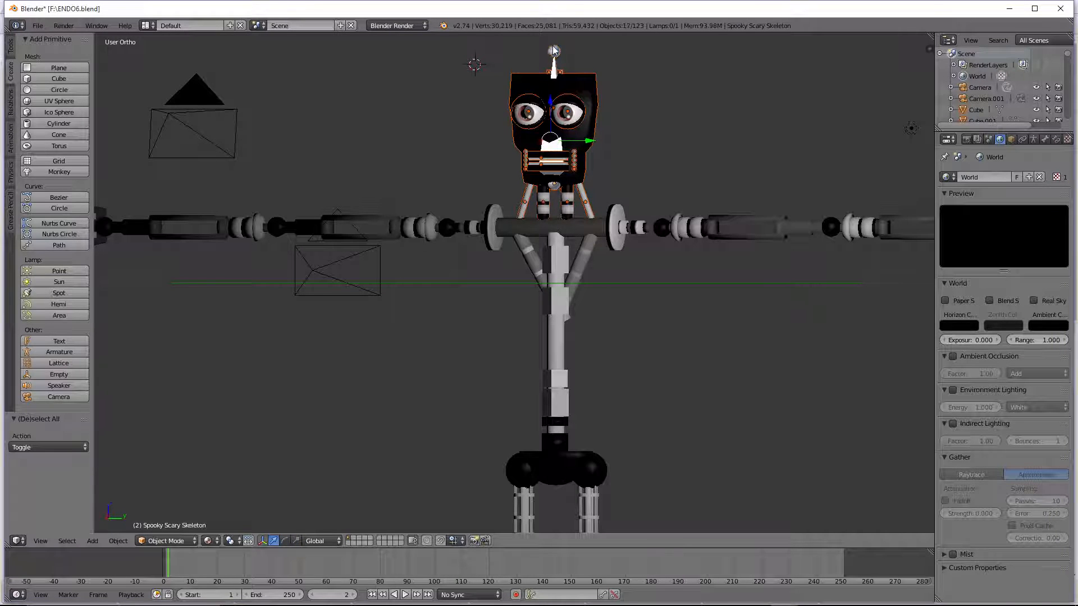
shift+right_click(554, 52)
key(ctrl+p)
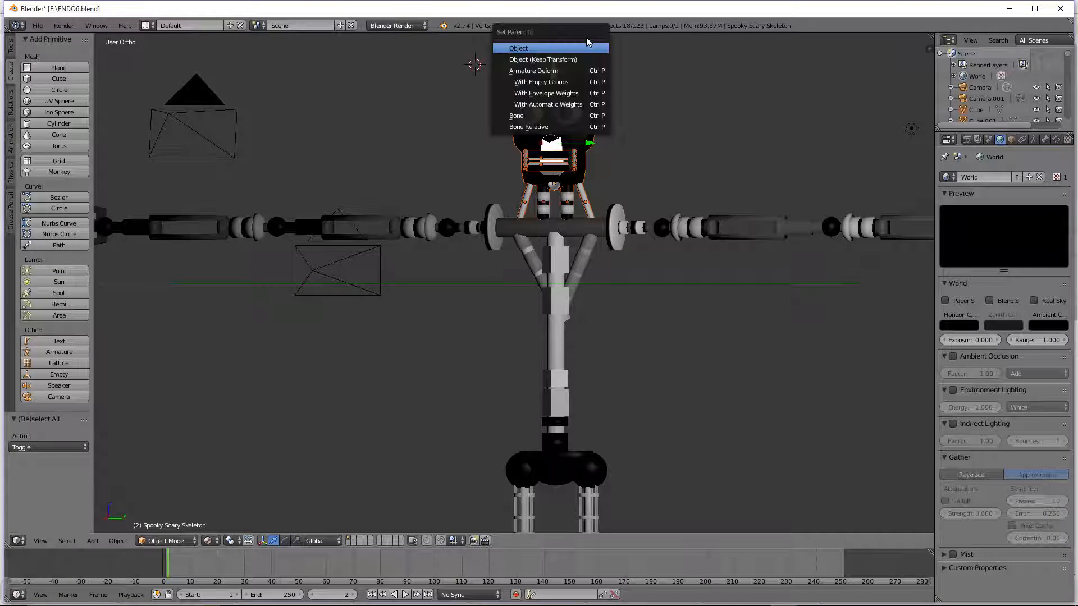
click(576, 105)
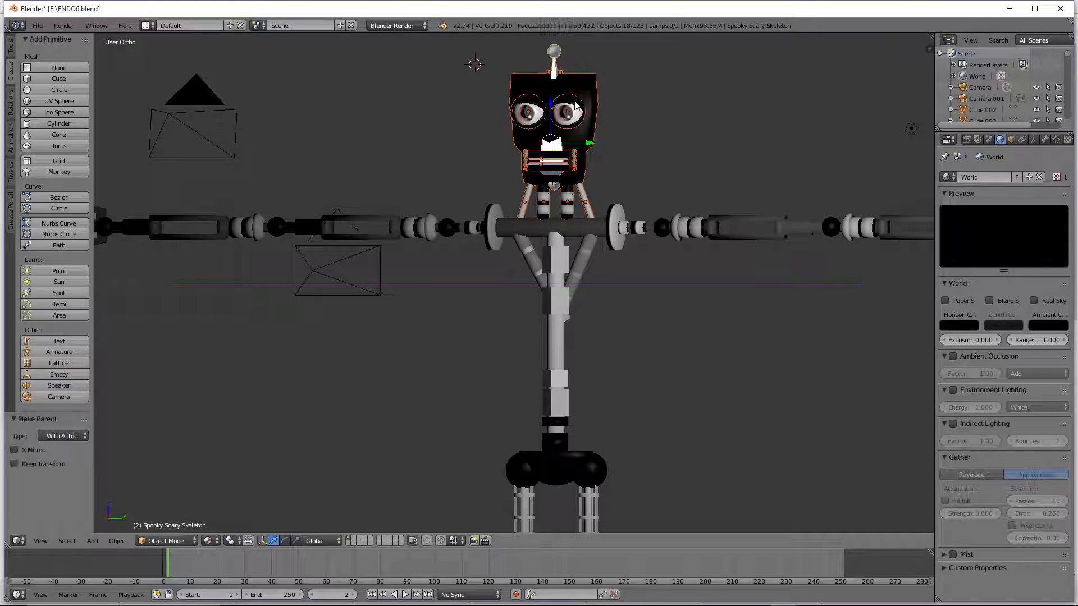
Step: Select only the armature above the head and switch it to Pose Mode
right_click(558, 66)
click(208, 541)
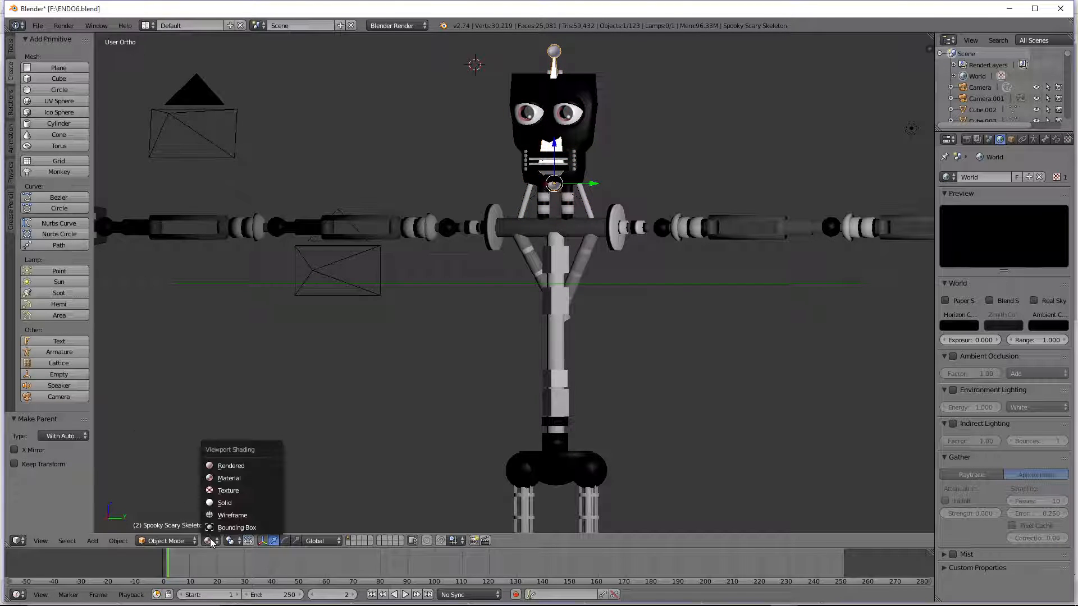
click(169, 541)
click(166, 502)
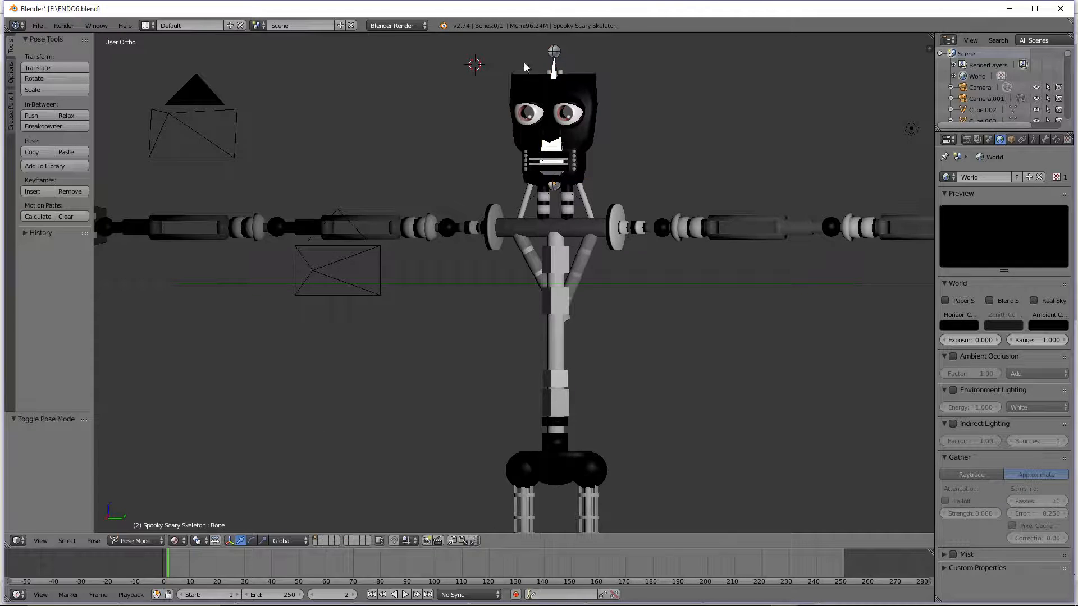
Step: Rotate the head bone about the global Y axis by about -14.5°, and again by about 12.9°
key(r)
key(y)
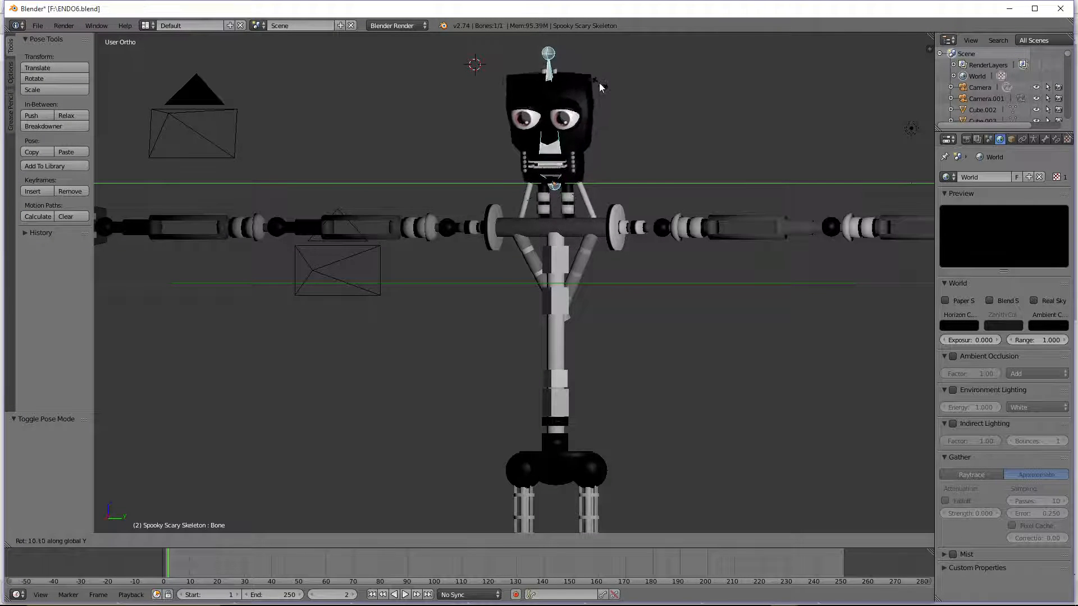
click(621, 126)
middle_drag(593, 188, 601, 186)
key(r)
key(y)
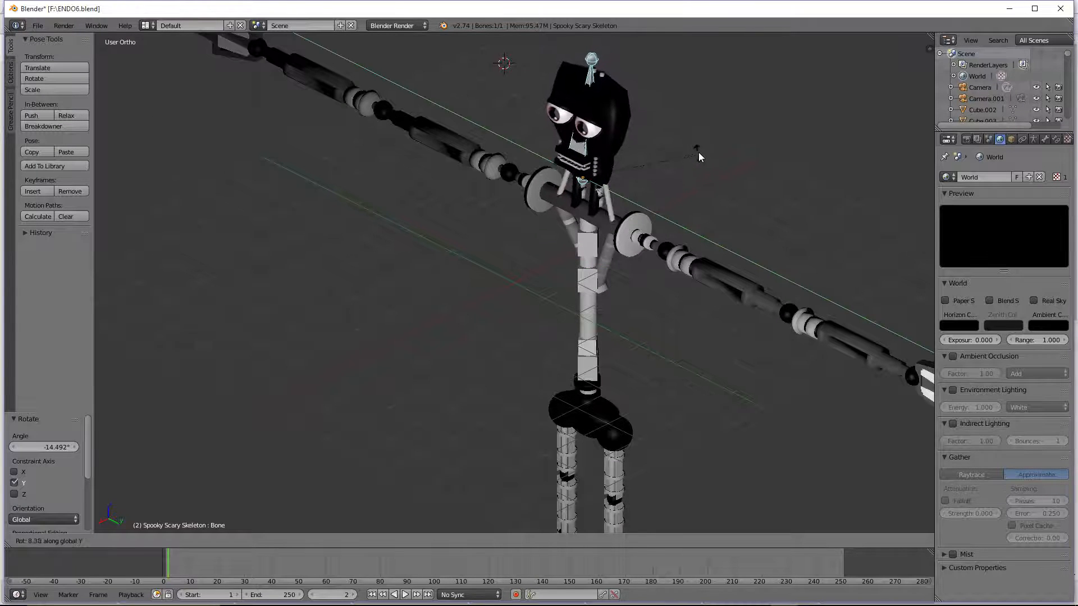
click(706, 144)
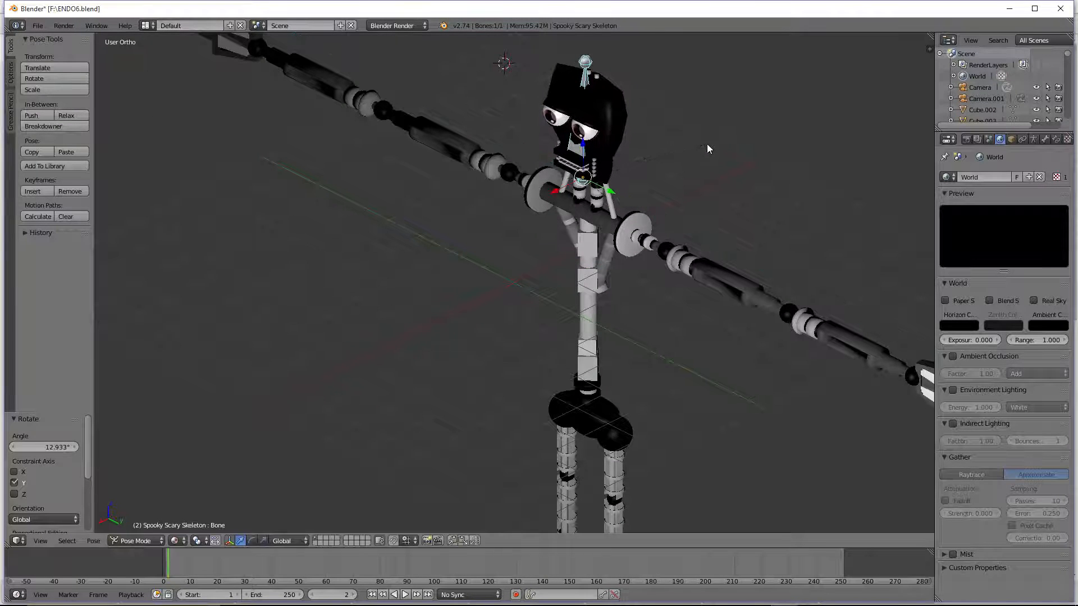
Step: Undo the head bone's Y rotations, try rotating it about the Z axis, and undo that as well
key(ctrl+z)
key(ctrl+z)
key(r)
key(z)
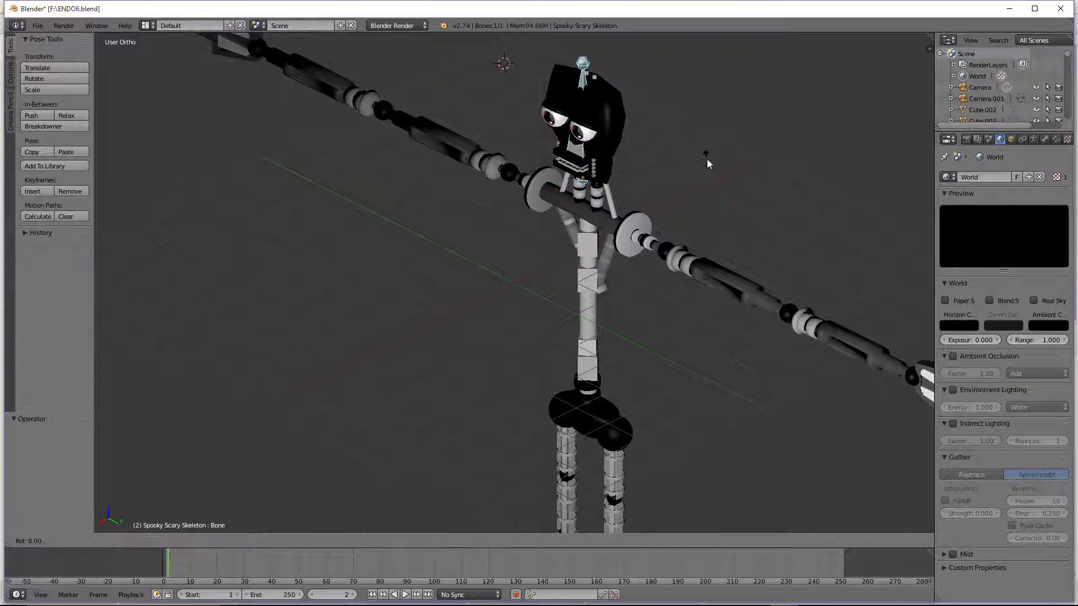
click(716, 93)
key(ctrl+z)
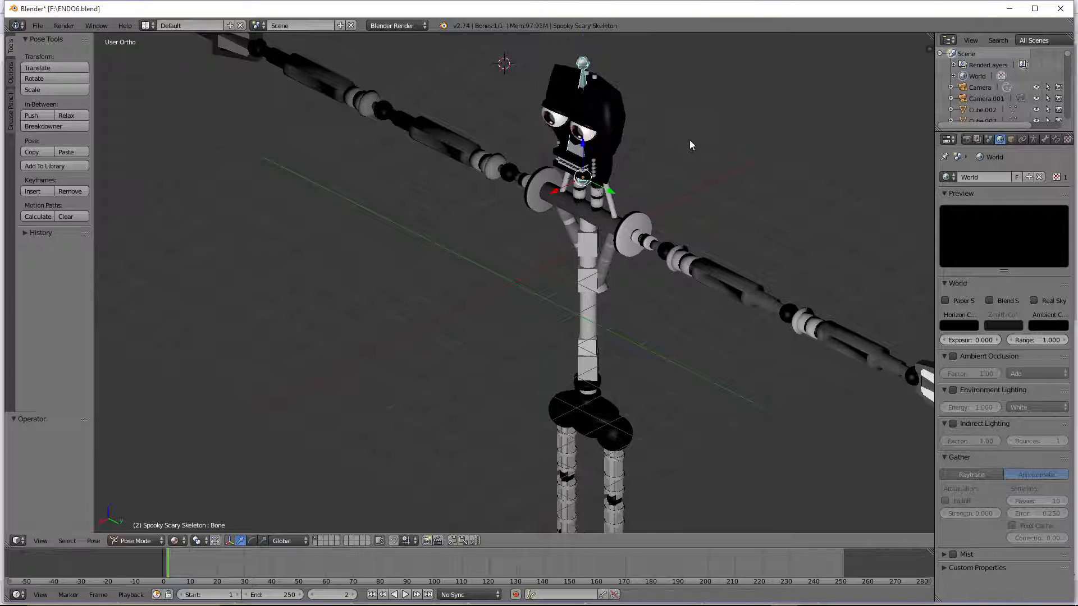
Step: Examine the parts below the head, selecting the torso and neck pieces one at a time
scroll(690, 140, up, 5)
scroll(689, 134, down, 4)
middle_drag(628, 126, 688, 102)
middle_drag(443, 109, 489, 110)
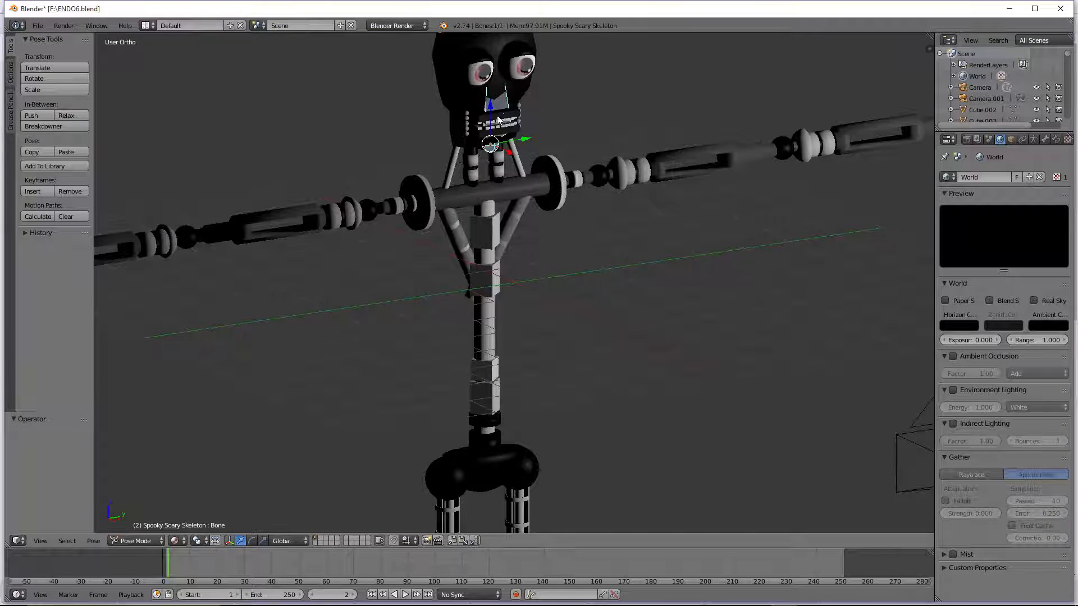
scroll(516, 183, down, 2)
key(ctrl+Tab)
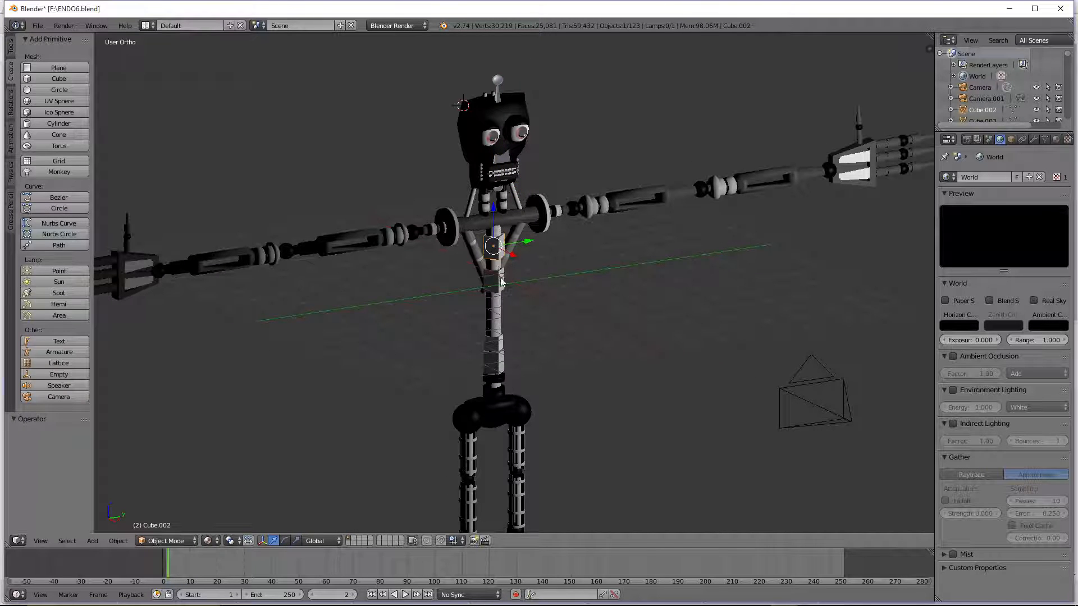
right_click(498, 233)
right_click(499, 229)
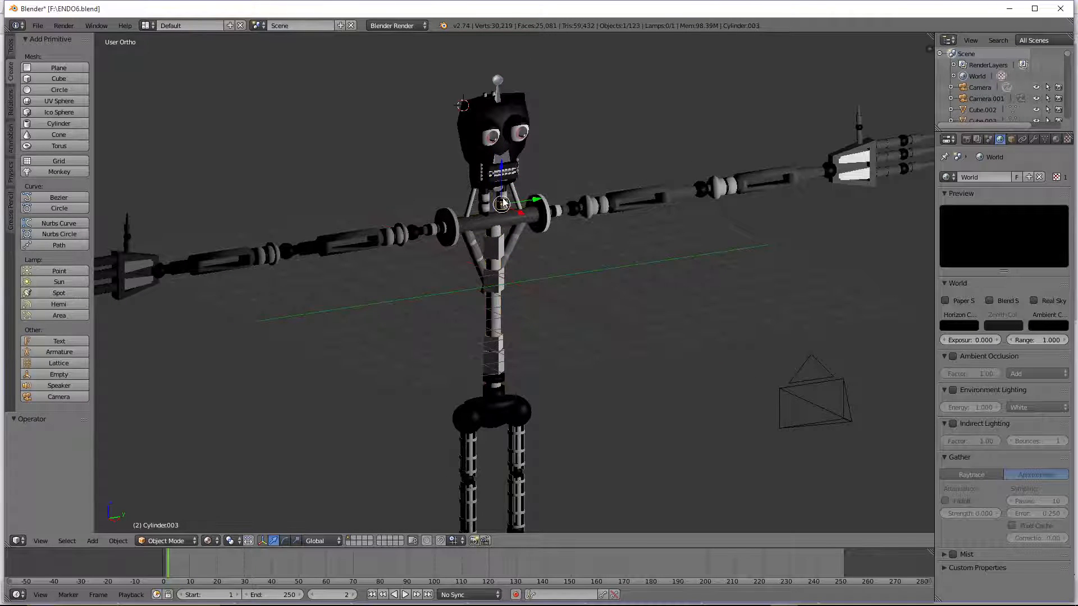
key(ctrl+Tab)
scroll(499, 204, up, 2)
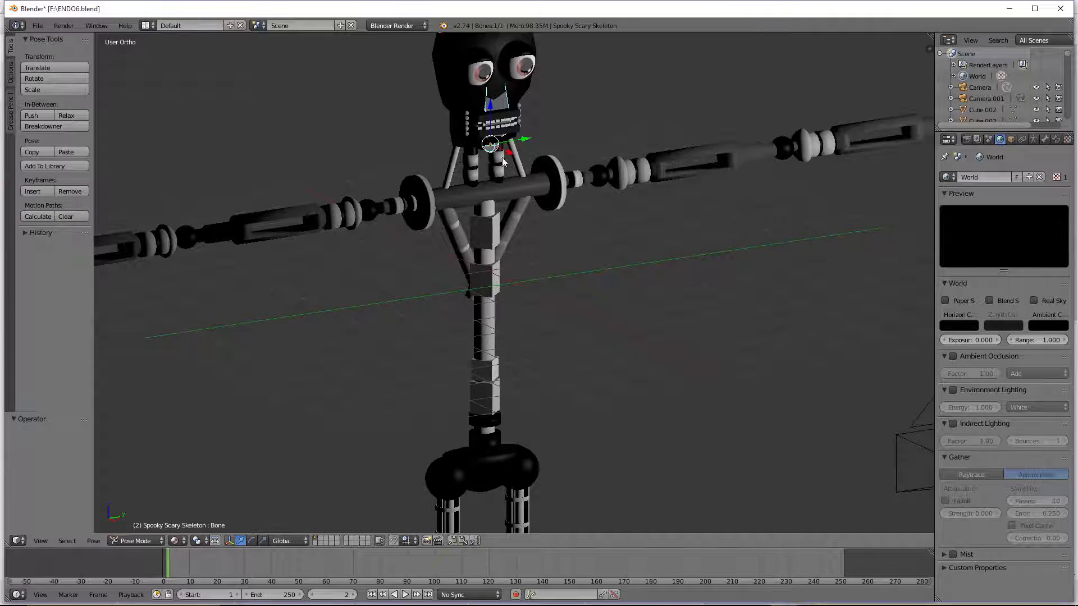
key(ctrl+Tab)
right_click(471, 162)
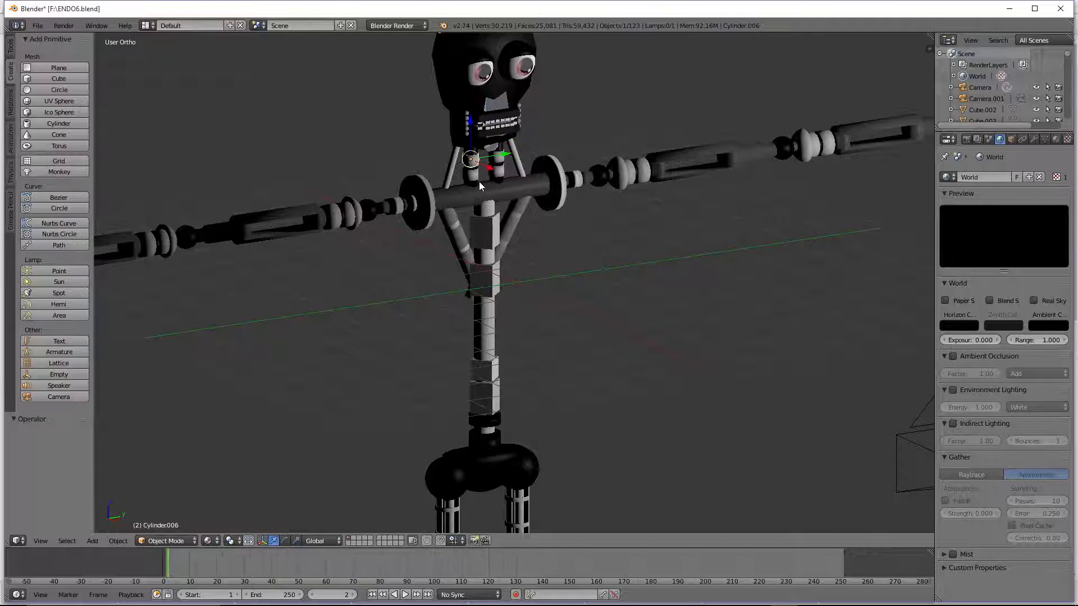
right_click(480, 187)
scroll(392, 278, down, 5)
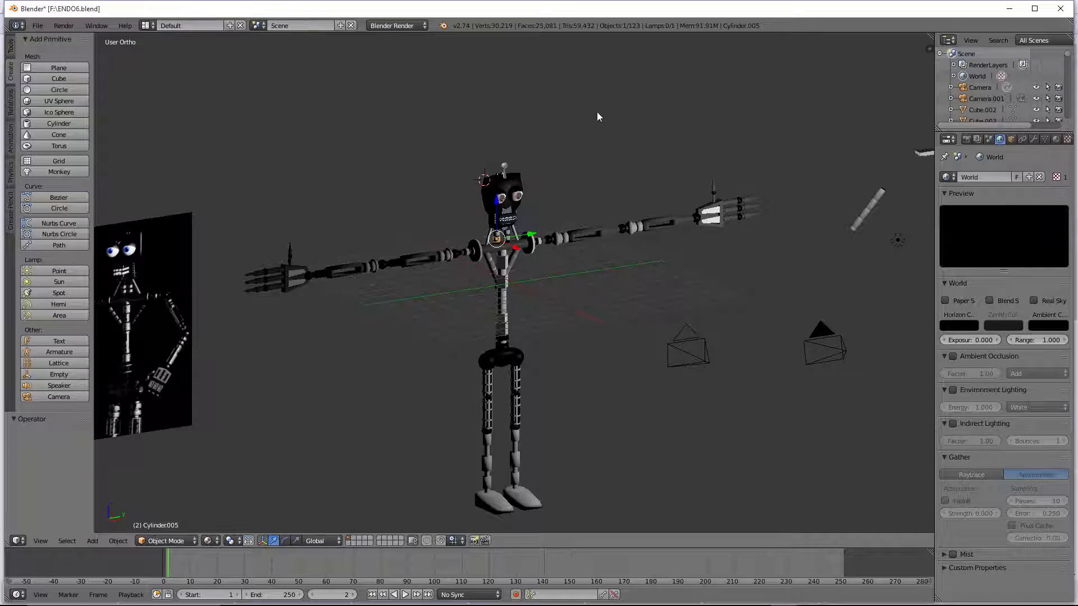
scroll(519, 167, down, 4)
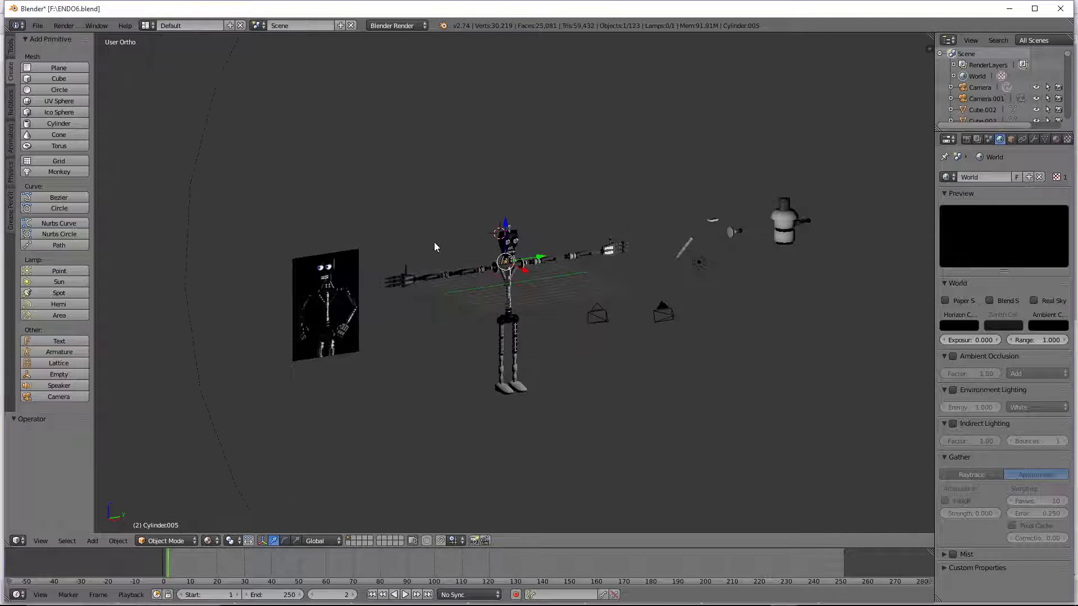
scroll(435, 247, up, 2)
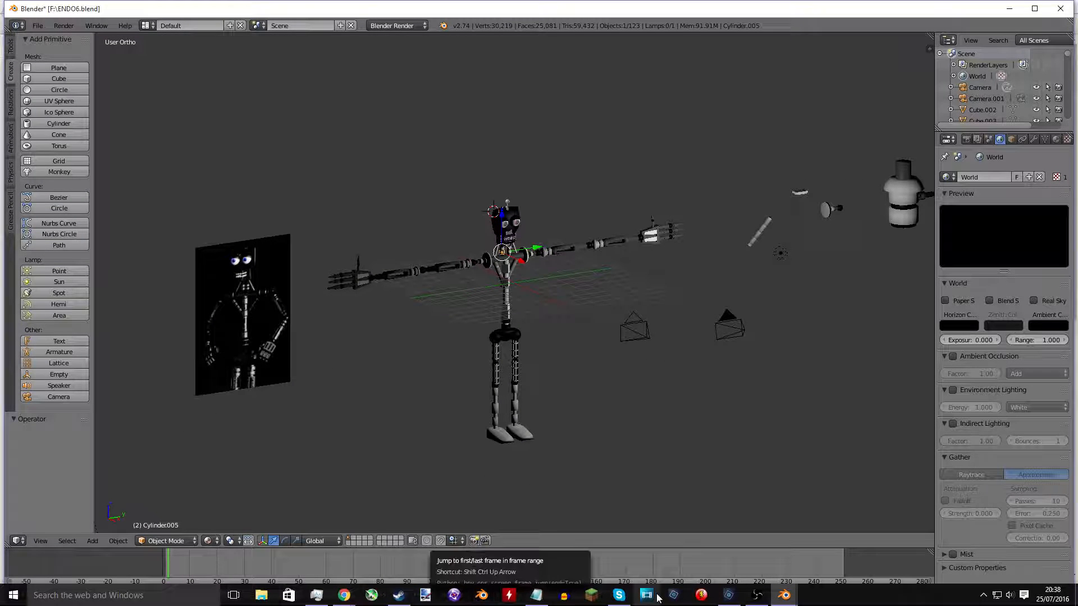
scroll(516, 345, up, 6)
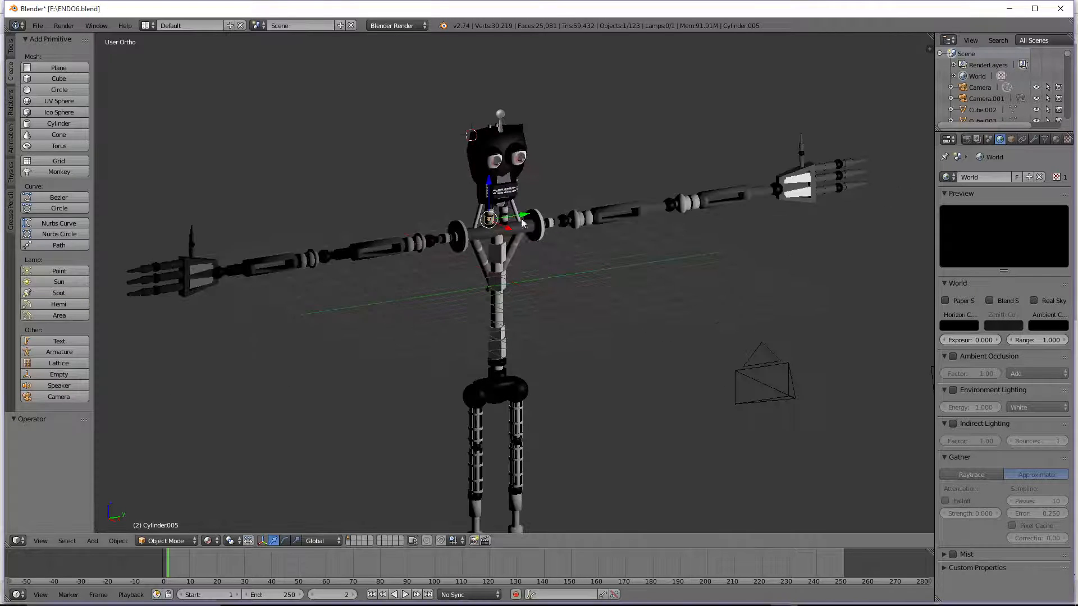
Step: Delete the head bone of the Spooky Scary Skeleton armature in Edit Mode, and leave Edit Mode
right_click(503, 85)
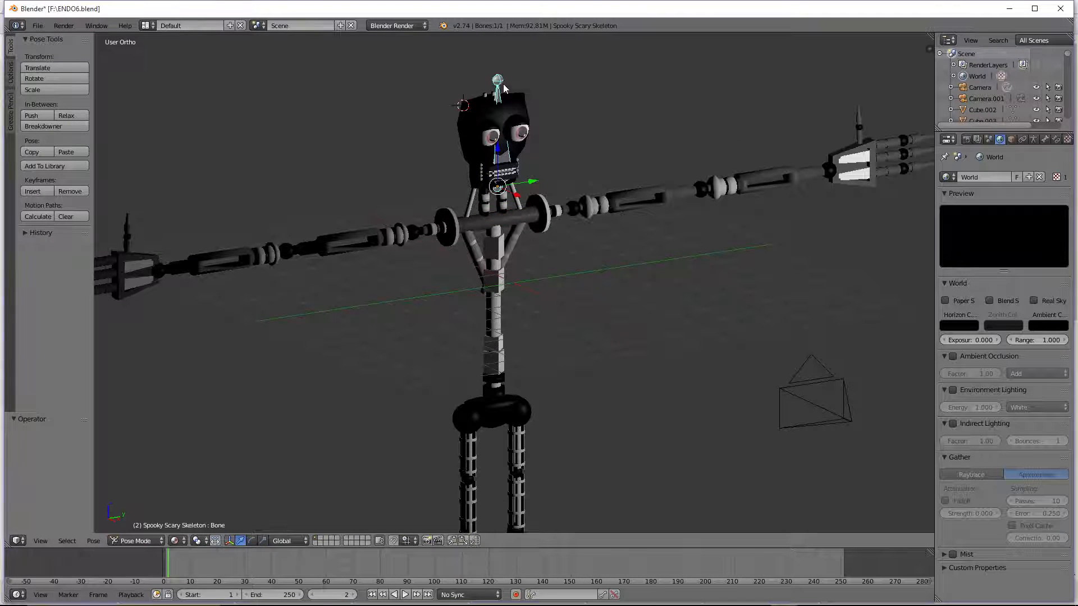
click(503, 84)
key(Tab)
key(Delete)
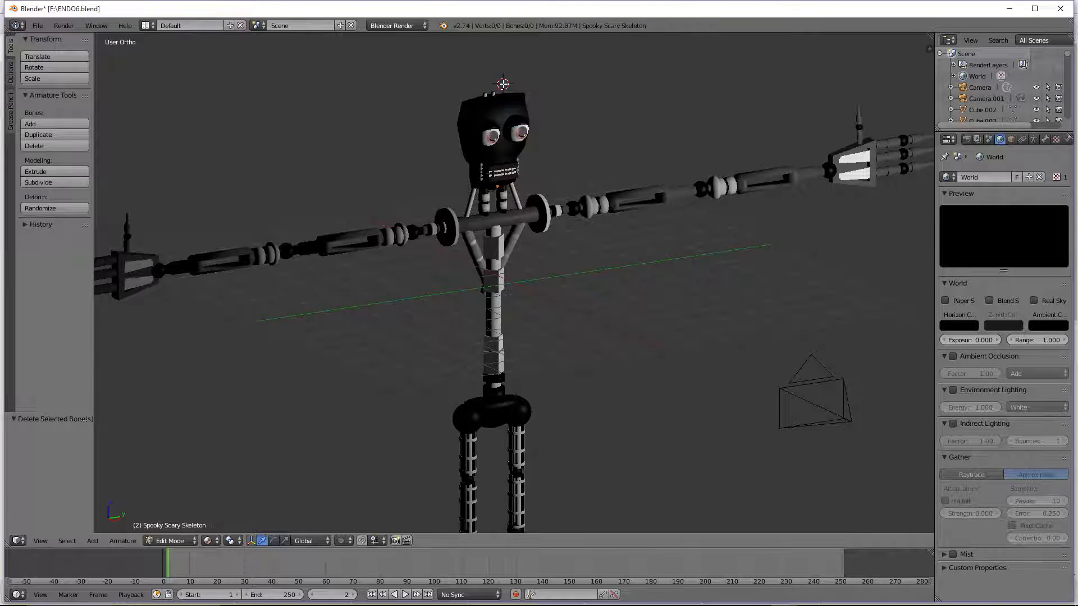
key(Tab)
Step: Try to move the black head shell sideways by about 1.34 units along Y
right_click(498, 105)
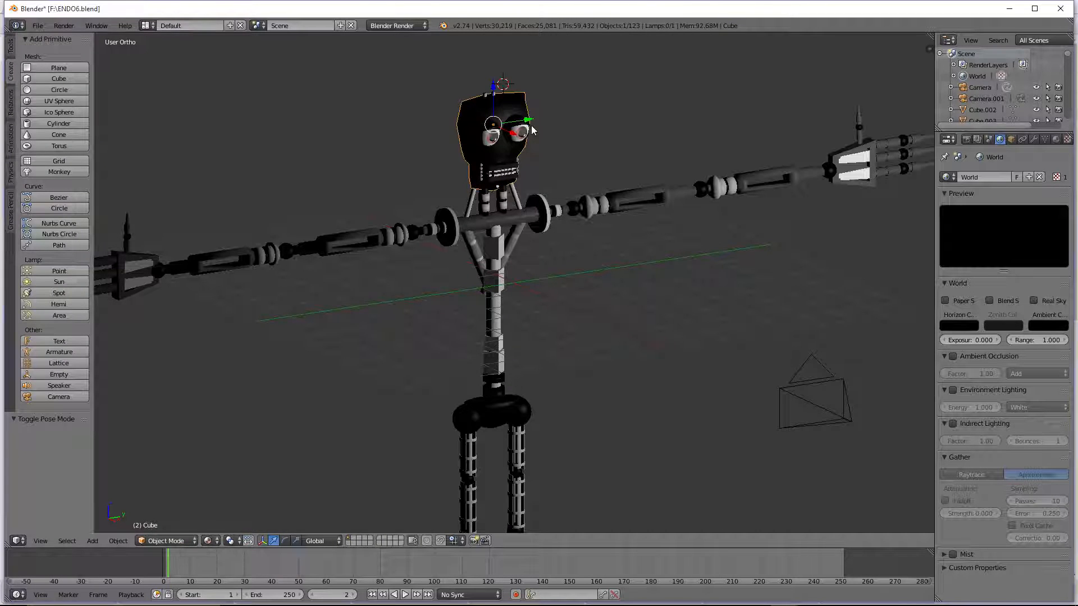
drag(528, 122, 575, 121)
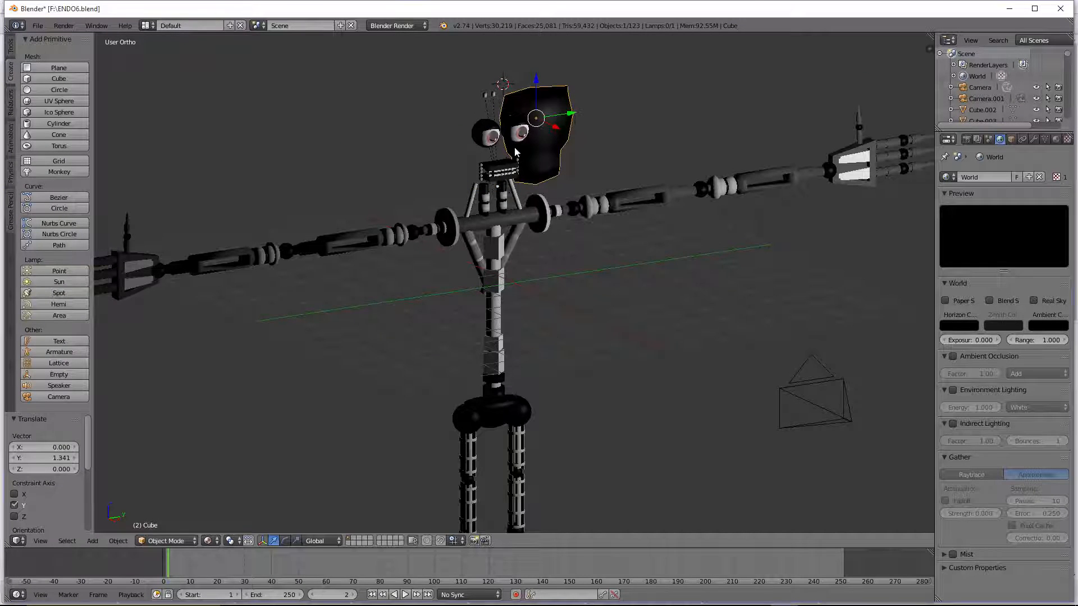
Step: Find the emptied Spooky Scary Skeleton armature in the object list and delete it from the scene
scroll(515, 152, up, 4)
right_click(486, 87)
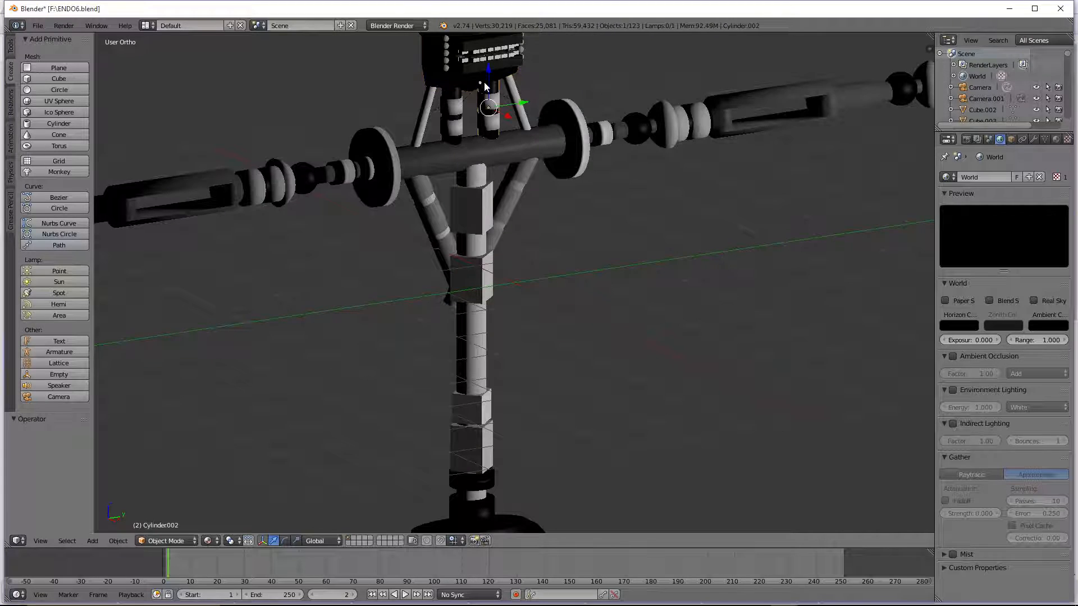
right_click(487, 87)
scroll(1046, 77, down, 5)
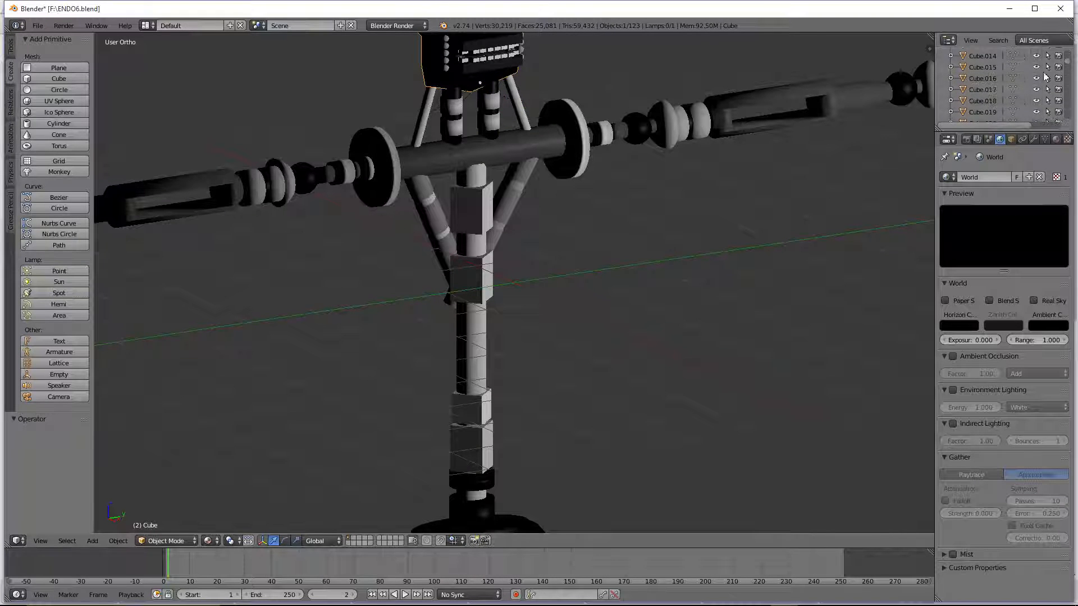
drag(1069, 66, 1075, 125)
click(1018, 117)
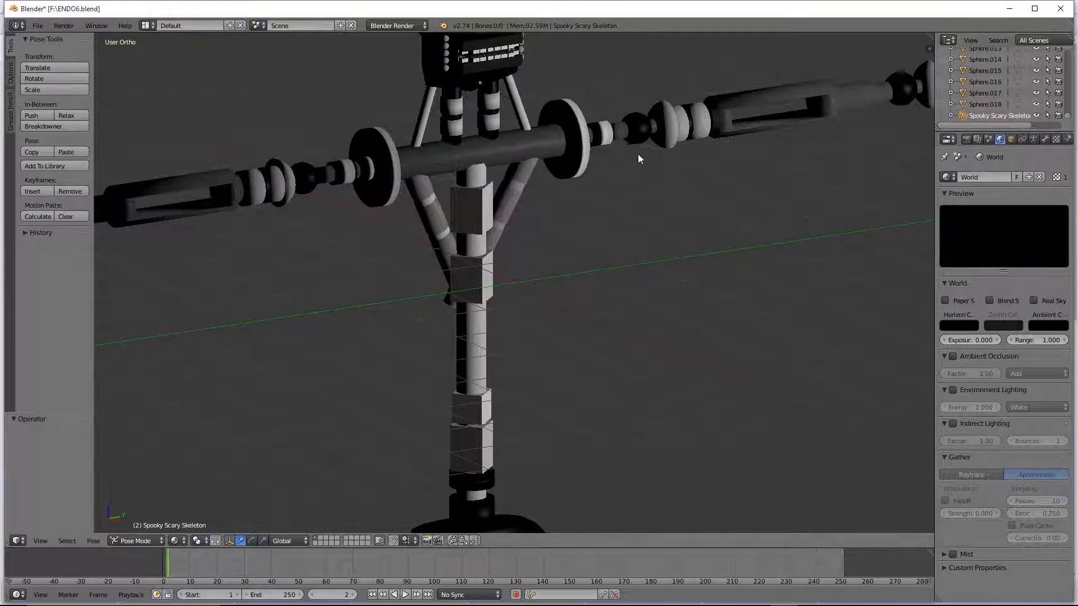
right_click(995, 121)
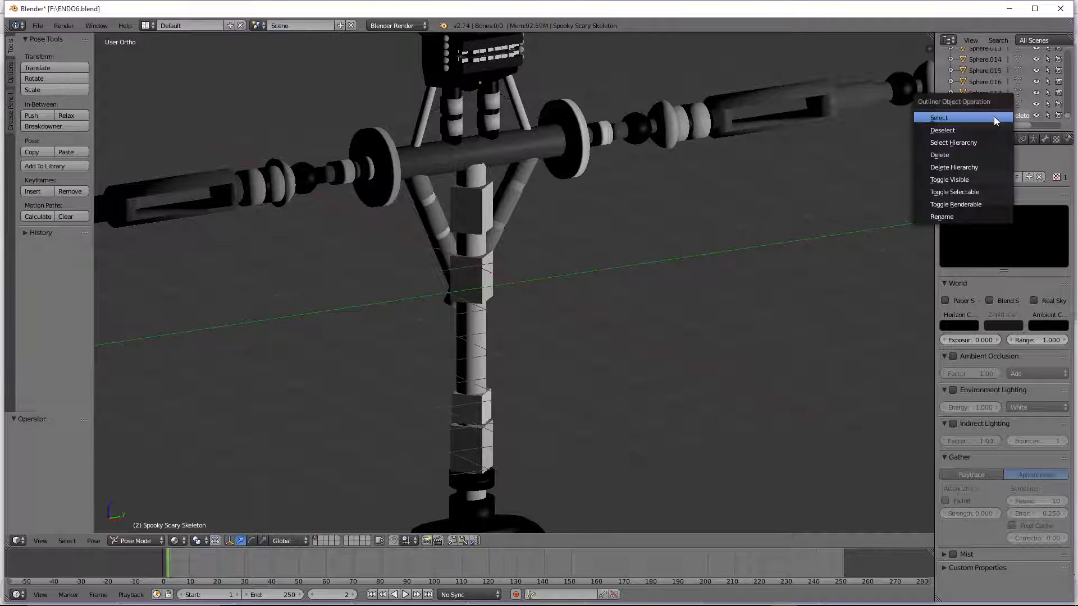
click(957, 157)
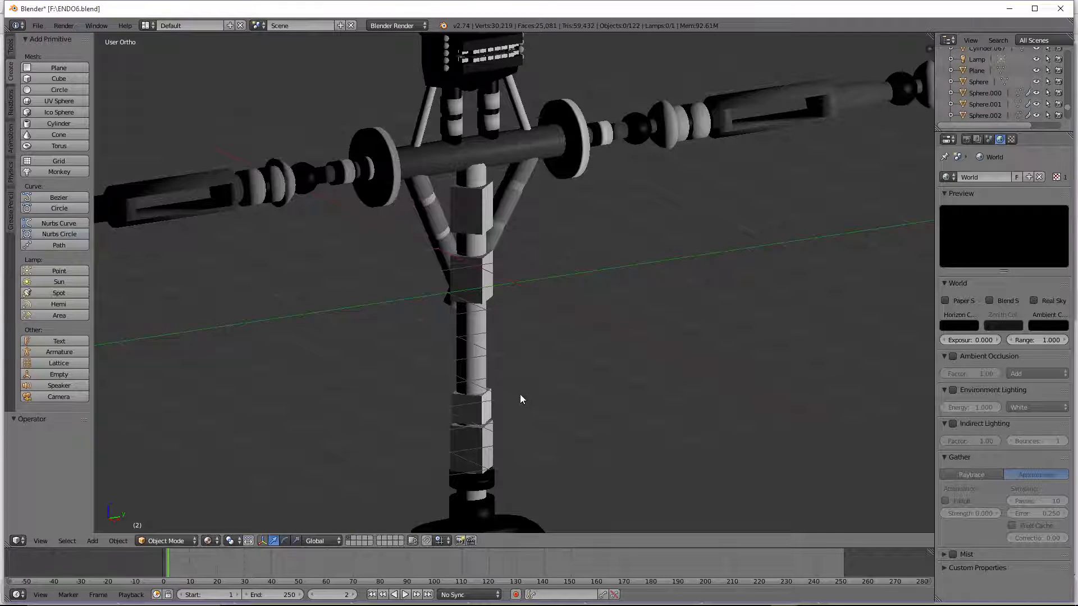
Step: Move both cameras and the reference image plane farther from the skeleton along Y, shifting the plane by about -6.58 units
scroll(463, 365, down, 6)
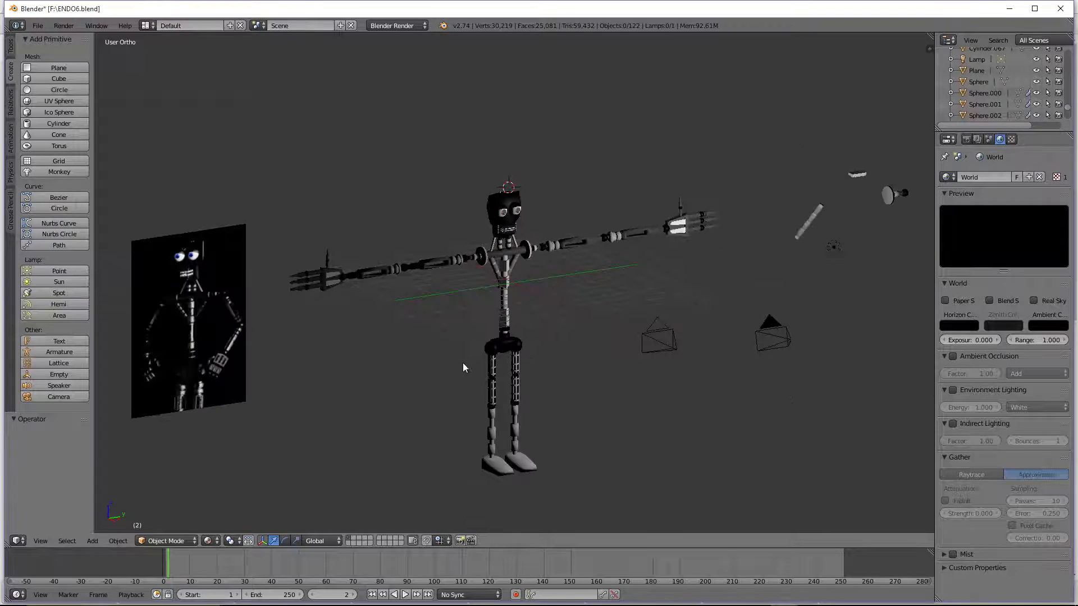
key(KP_6)
key(KP_6)
key(KP_6)
key(KP_4)
key(KP_4)
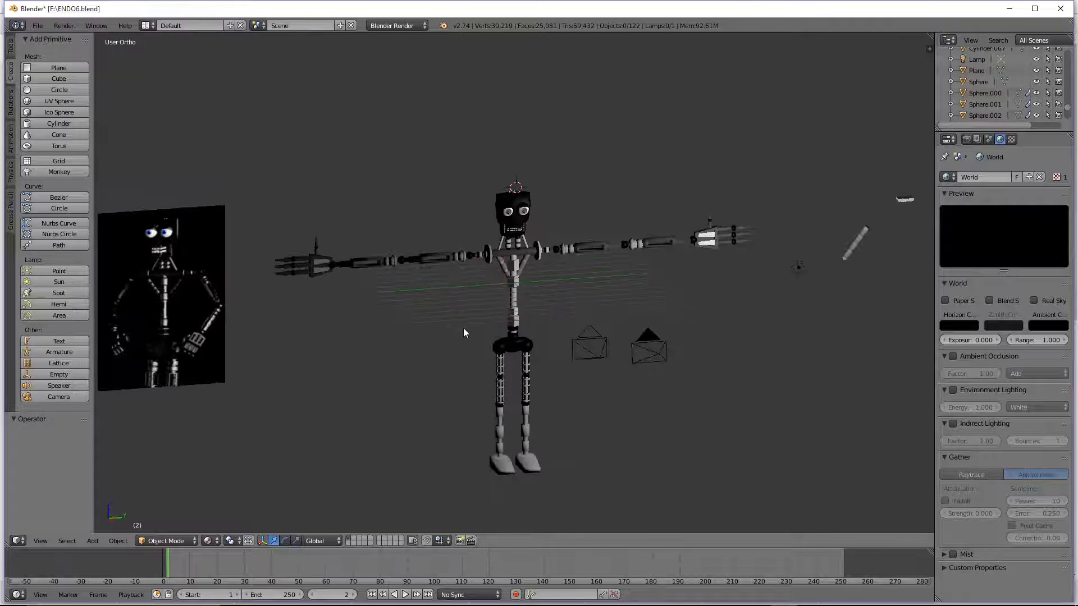
scroll(650, 351, down, 2)
right_click(608, 327)
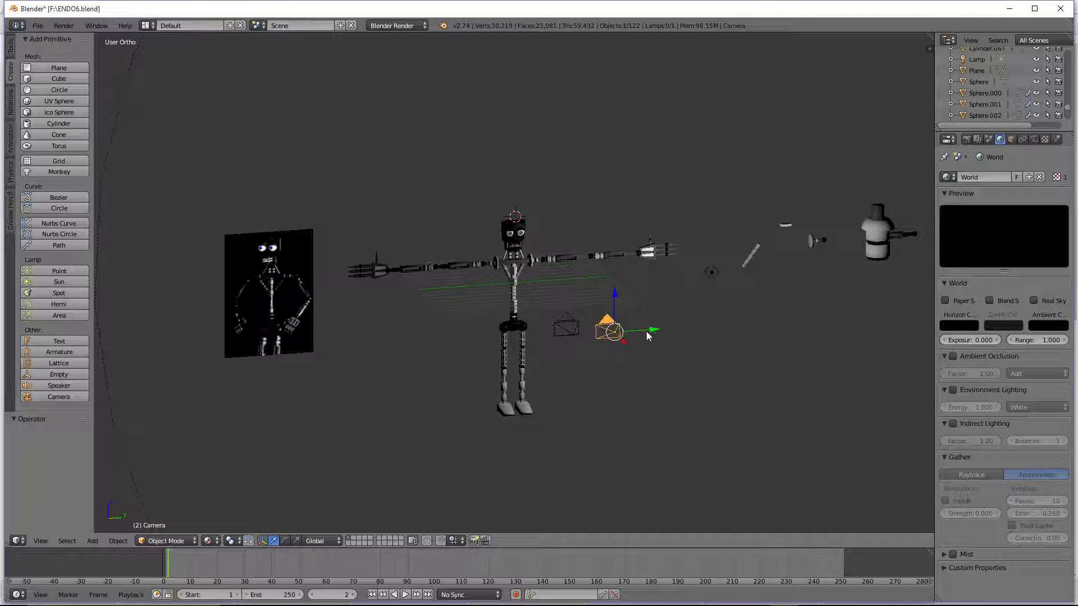
drag(650, 335, 893, 304)
right_click(566, 325)
drag(597, 324, 808, 312)
right_click(258, 291)
drag(308, 295, 240, 313)
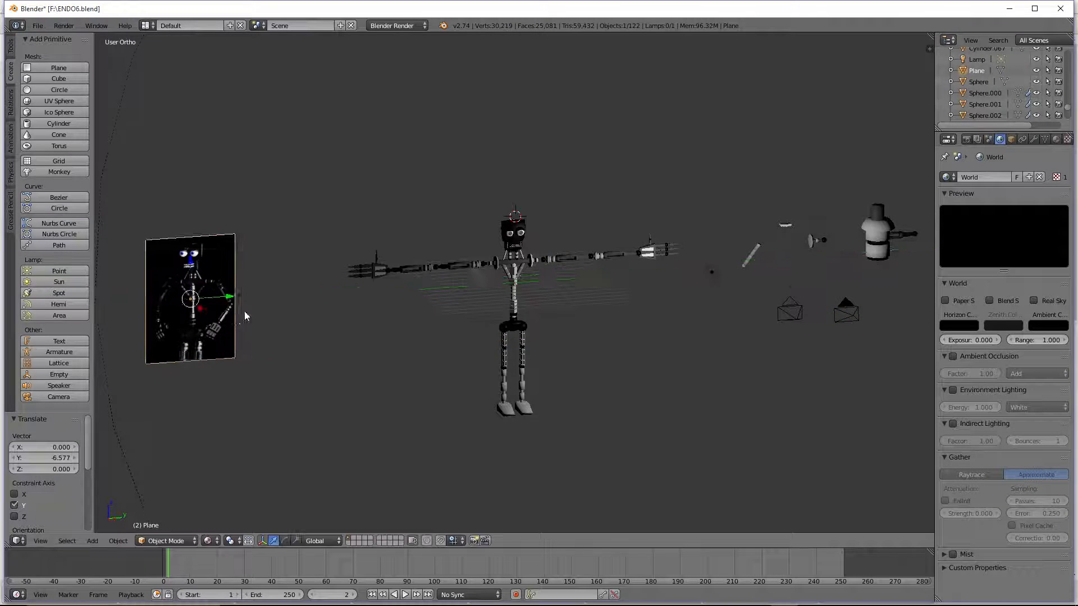
Step: Open a second Blender window with the default scene and delete its cube and lamp
click(478, 598)
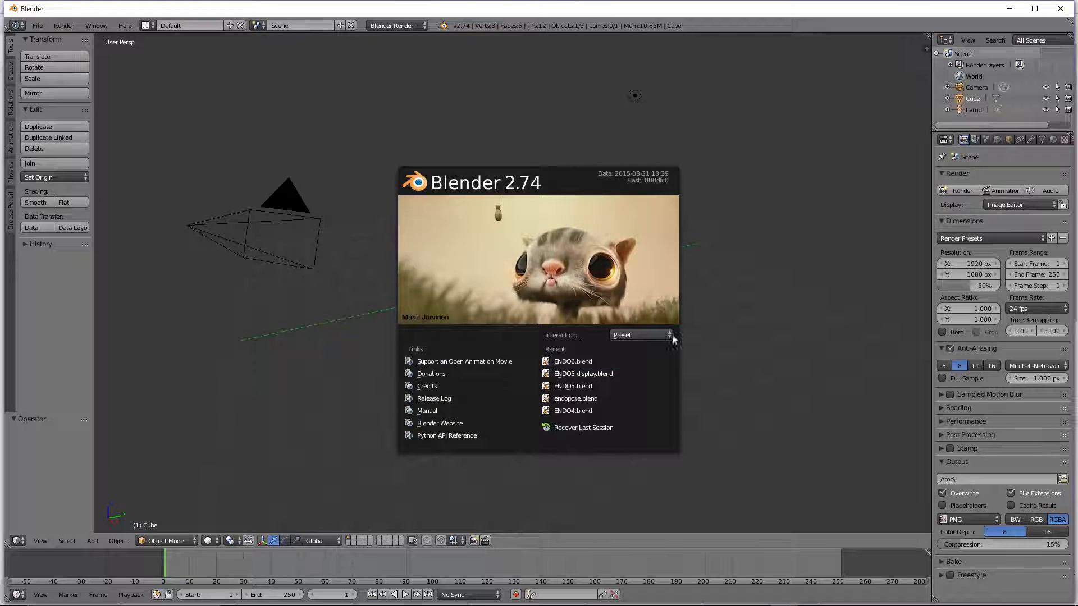
click(688, 331)
key(x)
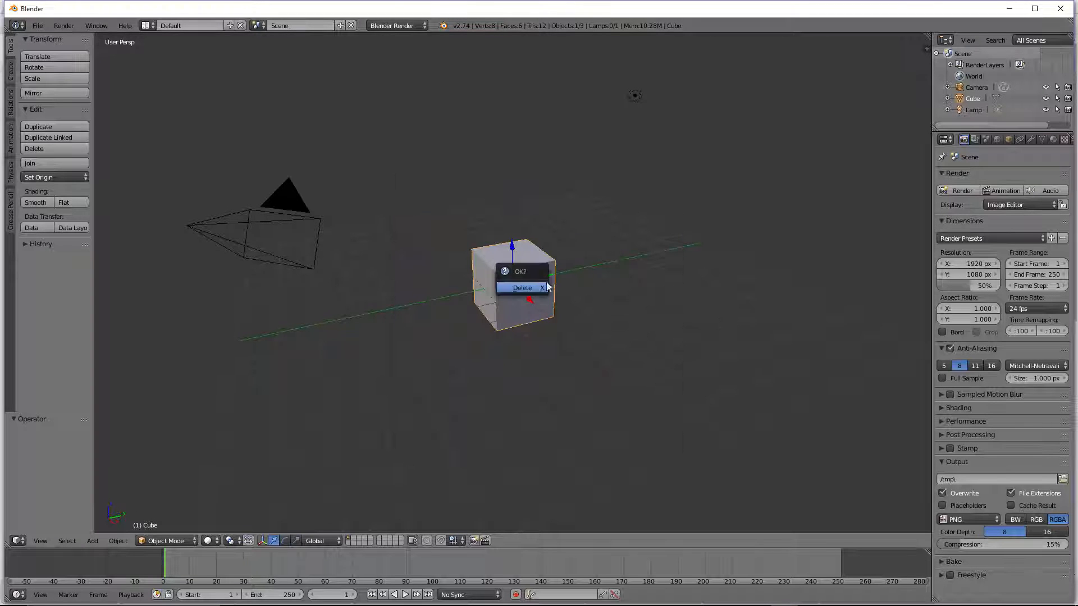
click(534, 290)
right_click(636, 94)
key(x)
click(637, 94)
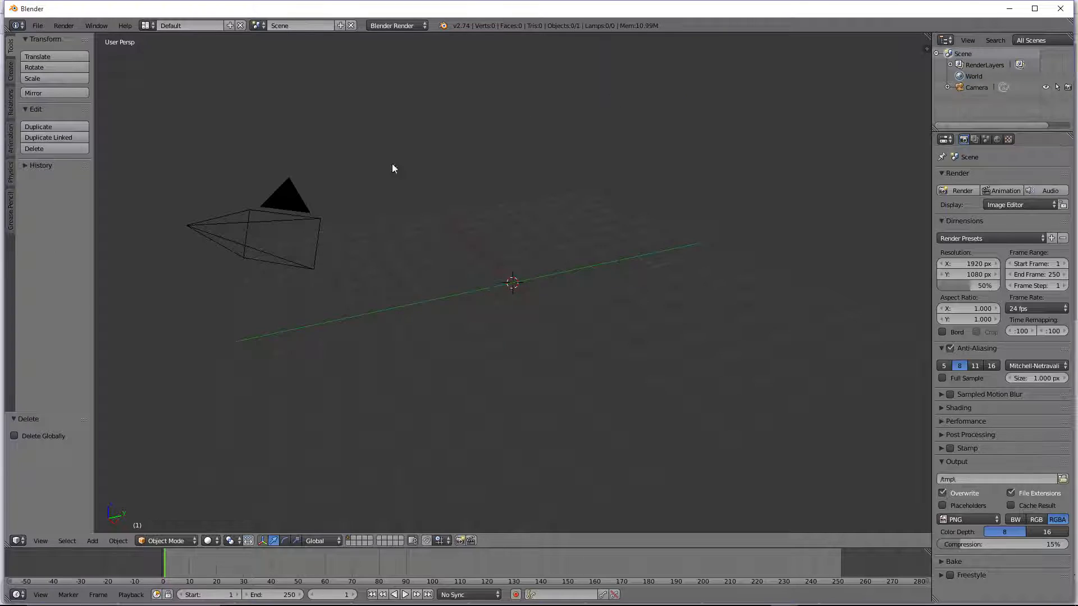
Step: Delete the default camera from the new scene
right_click(261, 217)
key(x)
click(261, 217)
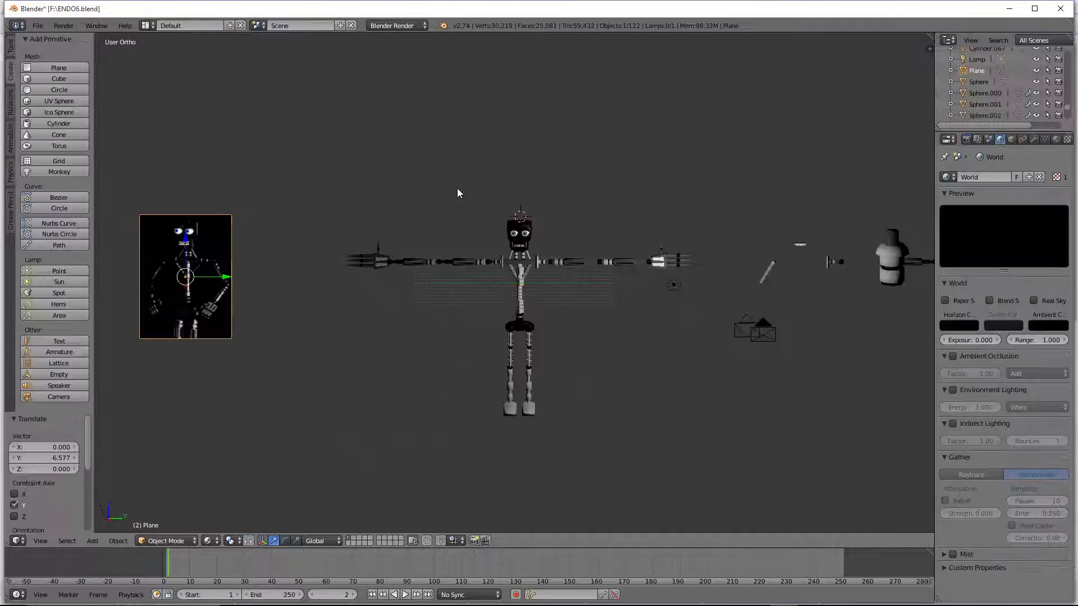
Step: Examine the materials of the endoskeleton's leg, arm and head parts in the ENDO6.blend file
middle_drag(487, 246, 561, 234)
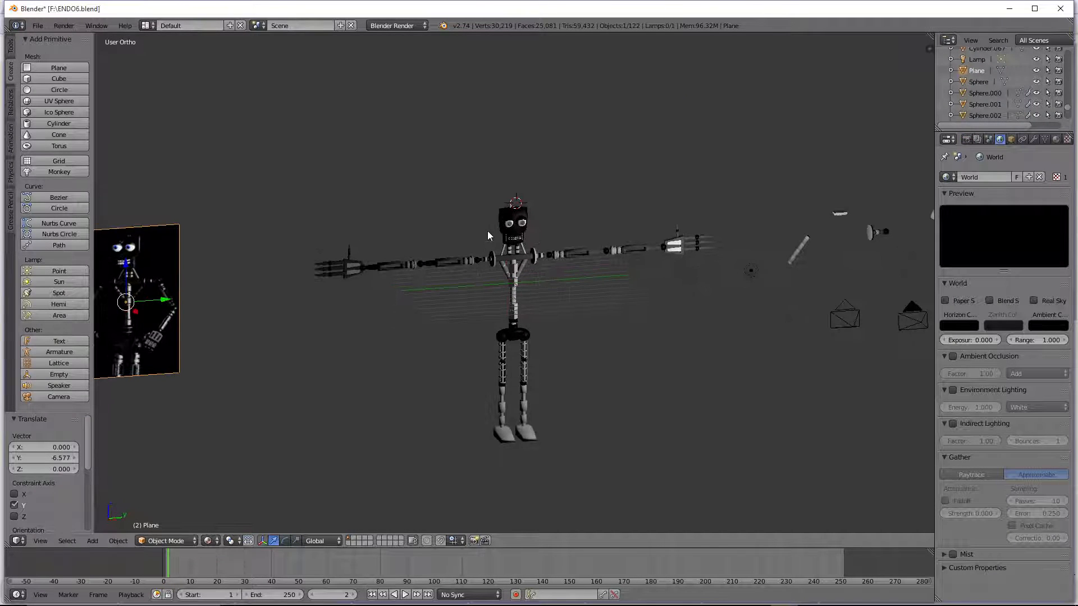
key(b)
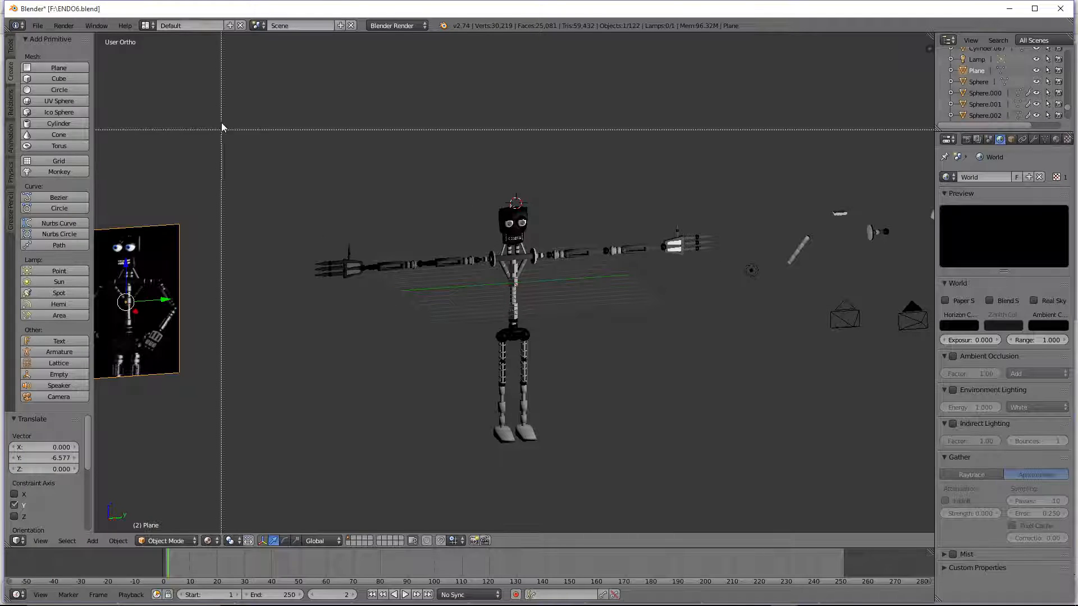
key(Escape)
right_click(504, 355)
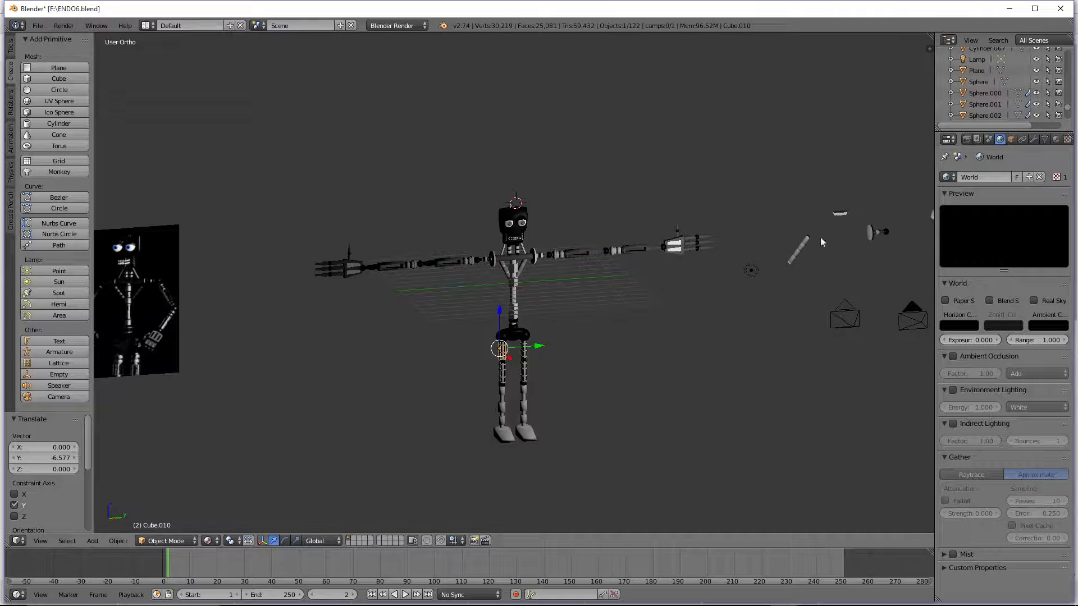
click(1057, 139)
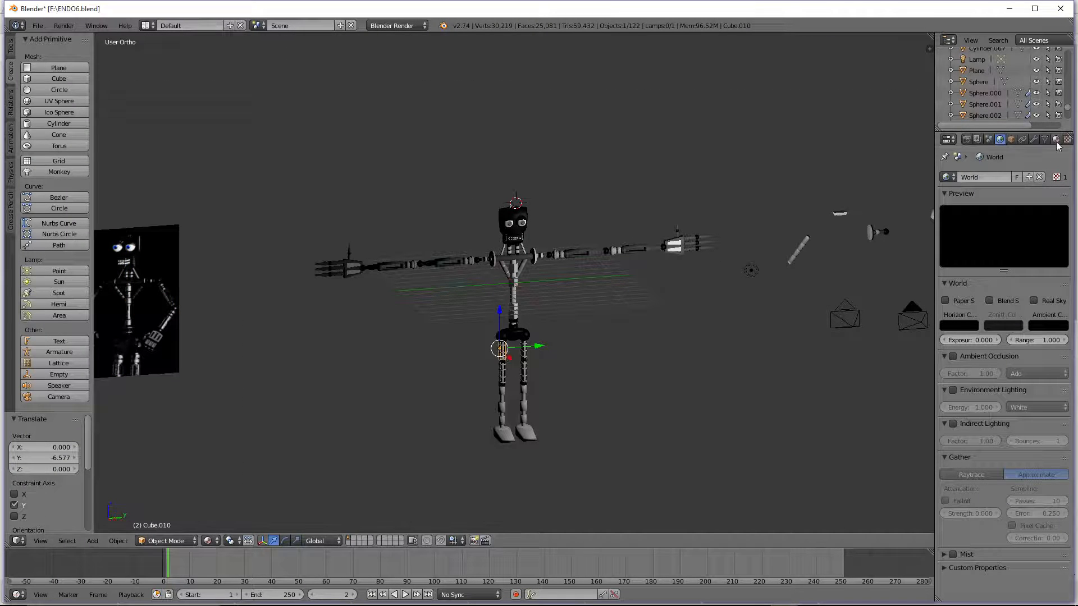
right_click(438, 264)
right_click(501, 236)
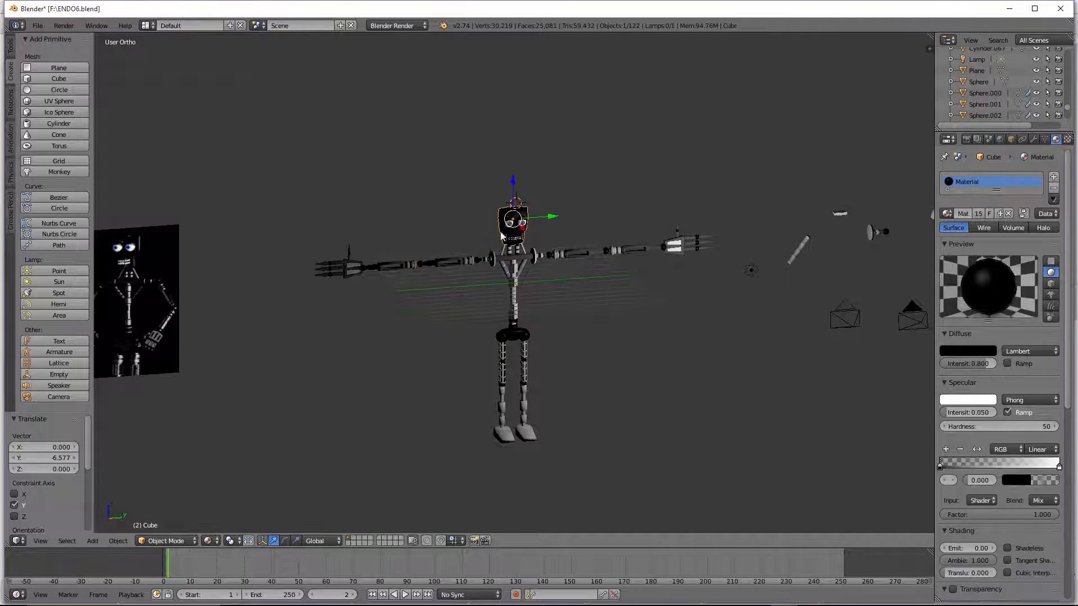
scroll(502, 236, up, 4)
scroll(505, 157, down, 4)
Step: Copy the complete endoskeleton from ENDO6.blend and paste it into the emptied new scene
key(a)
key(b)
drag(304, 144, 758, 457)
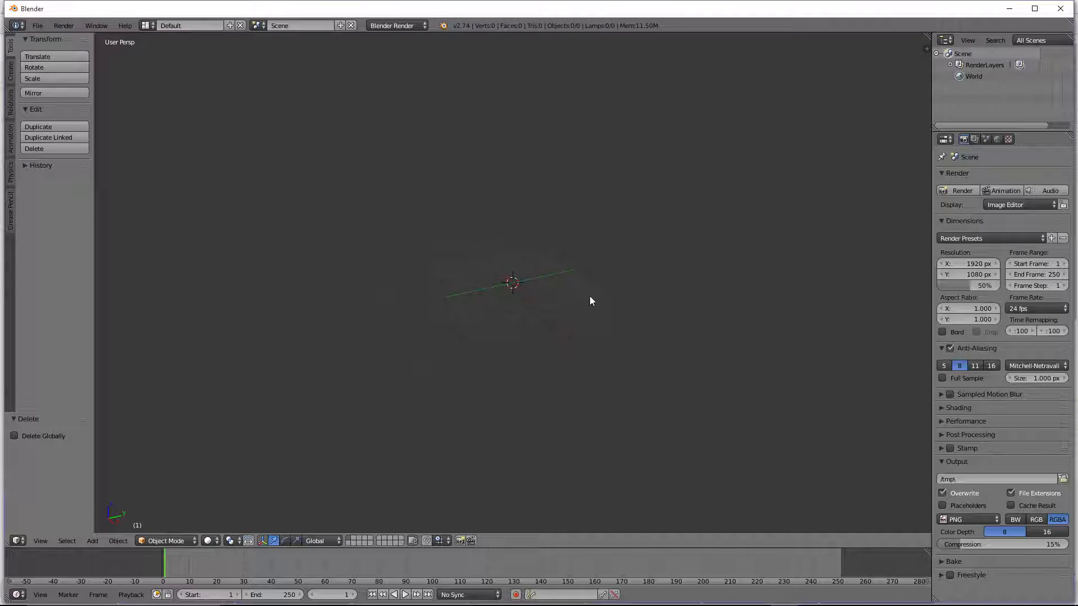
key(ctrl+v)
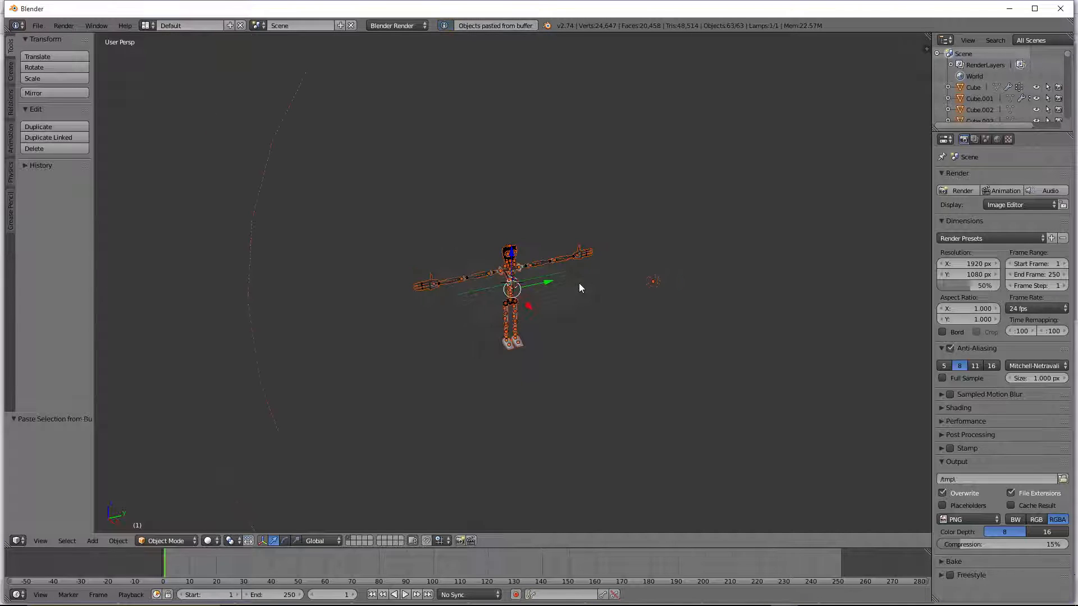
Step: Delete the lamp that was pasted in beside the endoskeleton
key(a)
right_click(653, 282)
key(Delete)
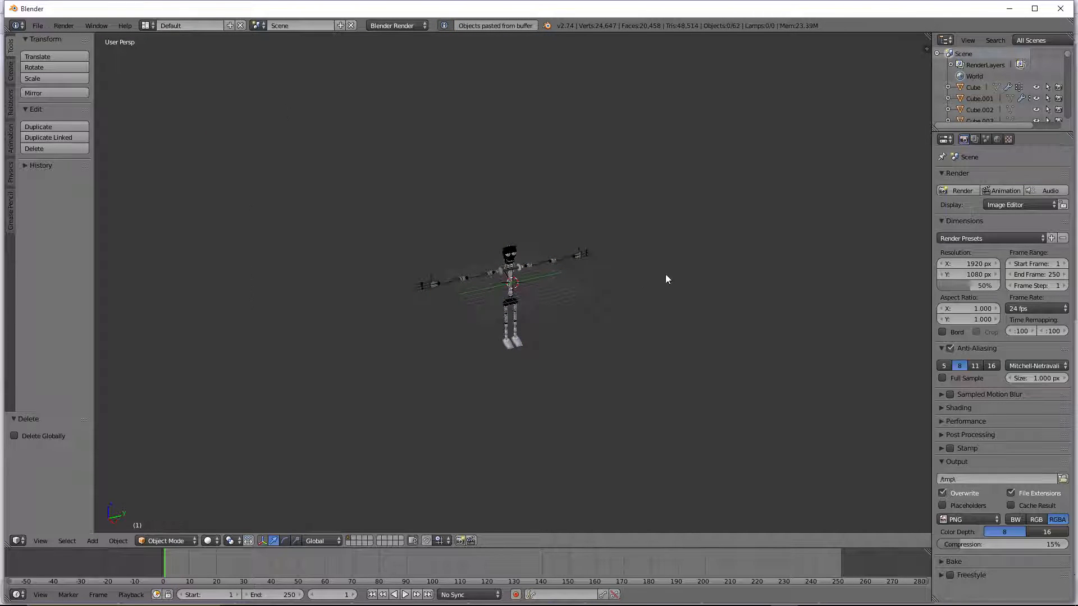
Step: View the endoskeleton from the right side and enable Ambient Occlusion for the world
key(KP_3)
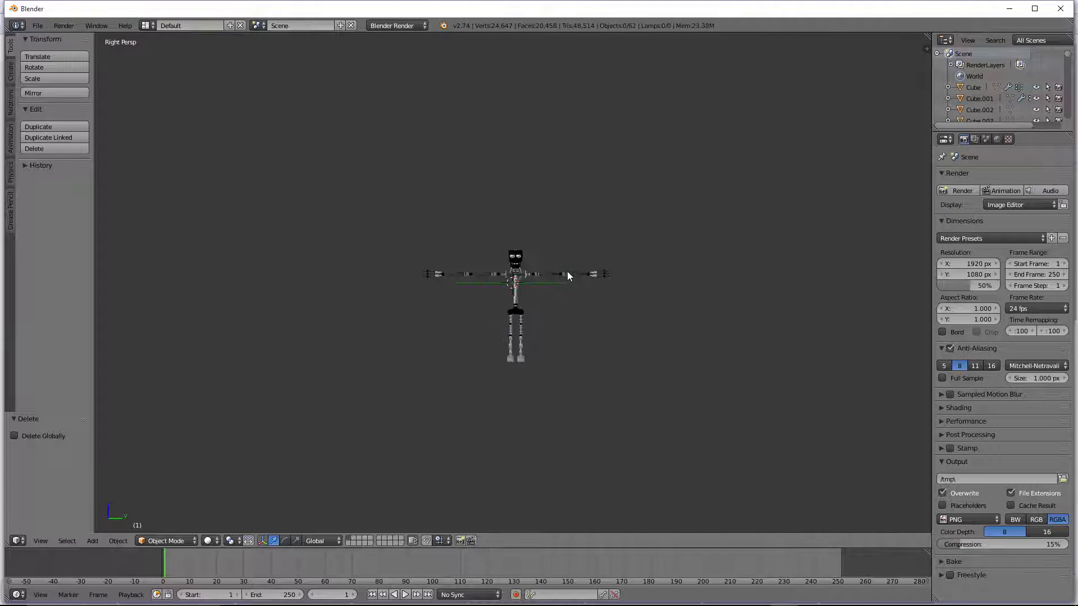
scroll(730, 247, up, 3)
click(987, 141)
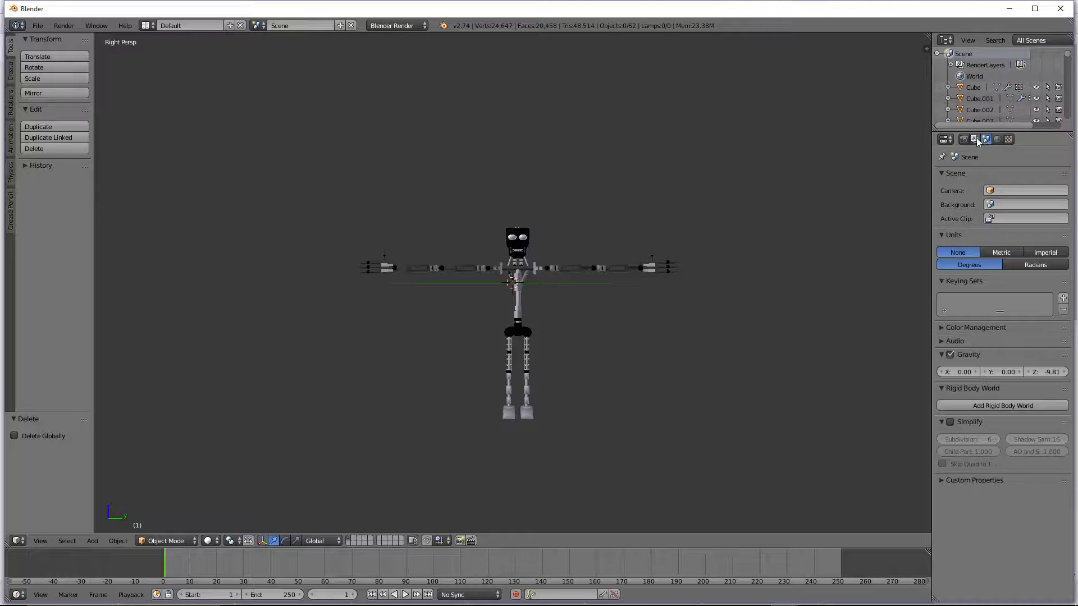
click(976, 141)
click(987, 140)
click(976, 141)
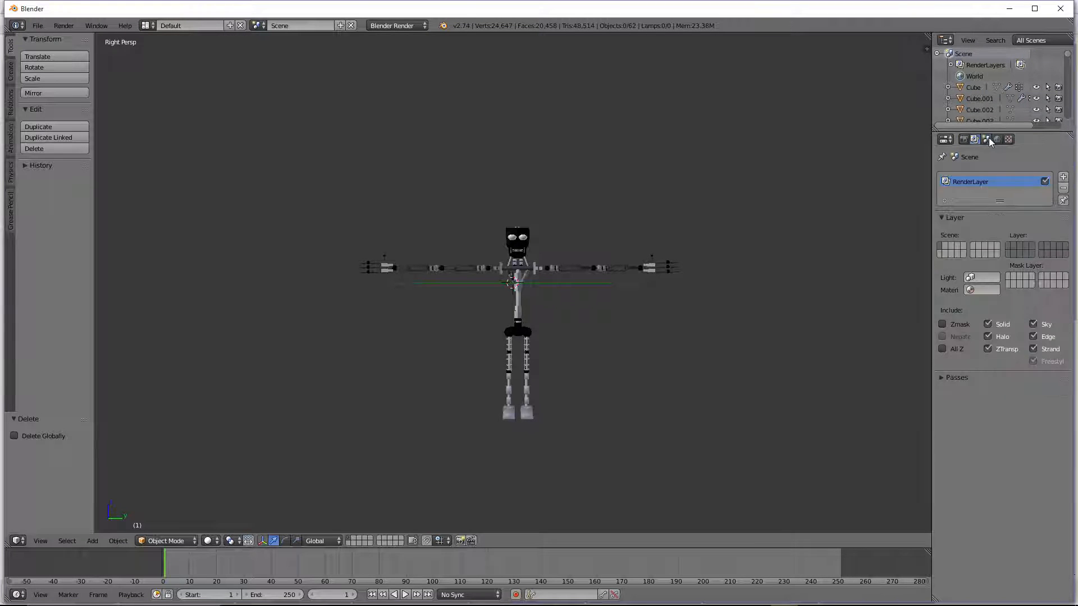
click(997, 140)
click(951, 356)
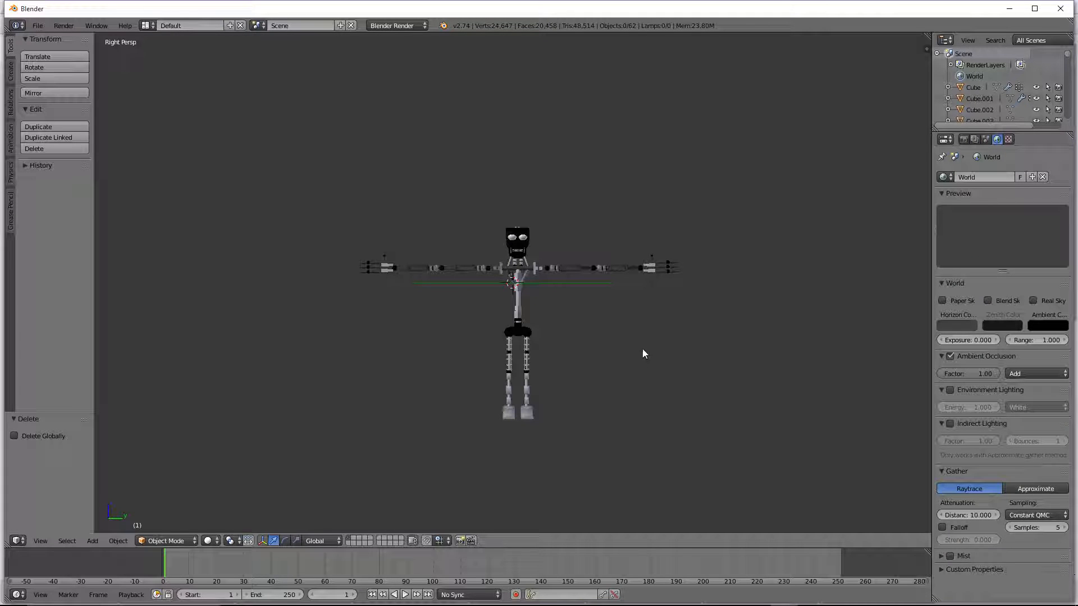
Step: Add a camera, move it about 53.2 units along X in front of the endoskeleton, and look through it
click(10, 71)
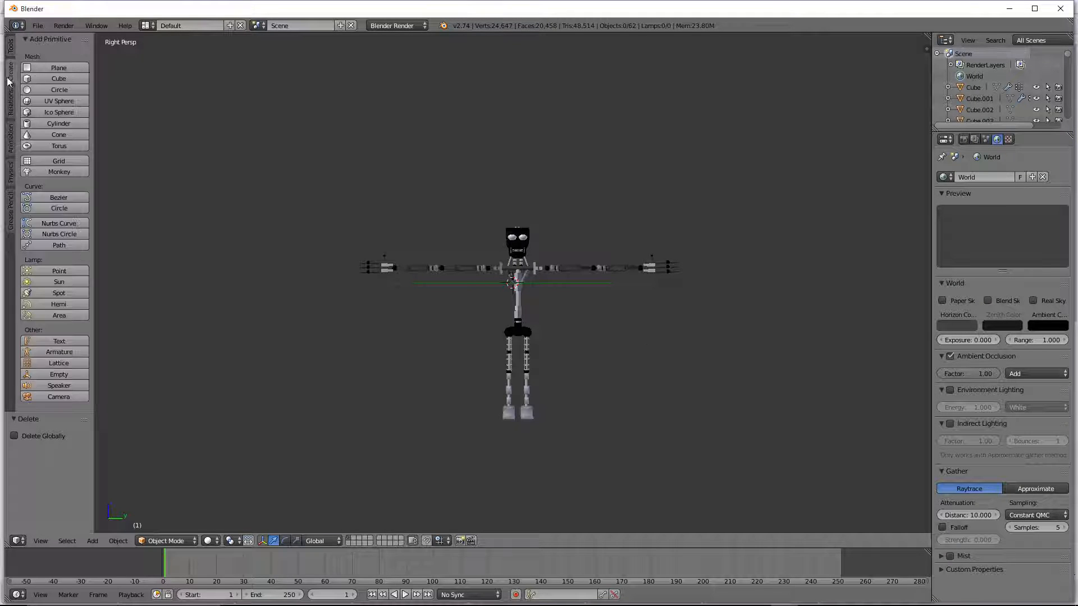
click(64, 403)
middle_drag(505, 337, 547, 332)
scroll(417, 275, down, 3)
key(g)
key(x)
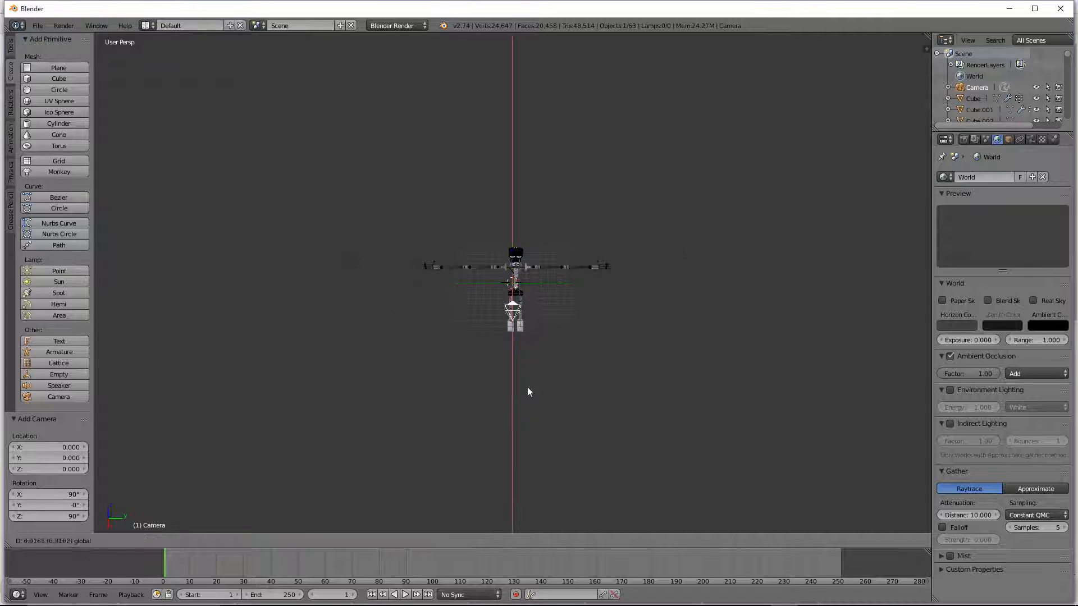
click(547, 453)
scroll(548, 472, down, 3)
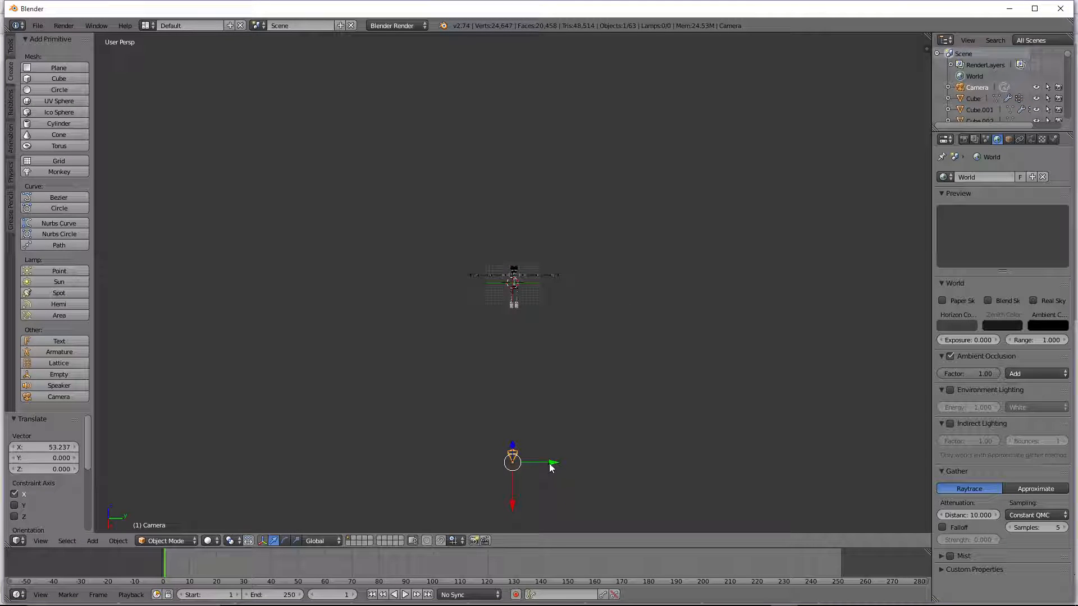
key(KP_3)
key(KP_0)
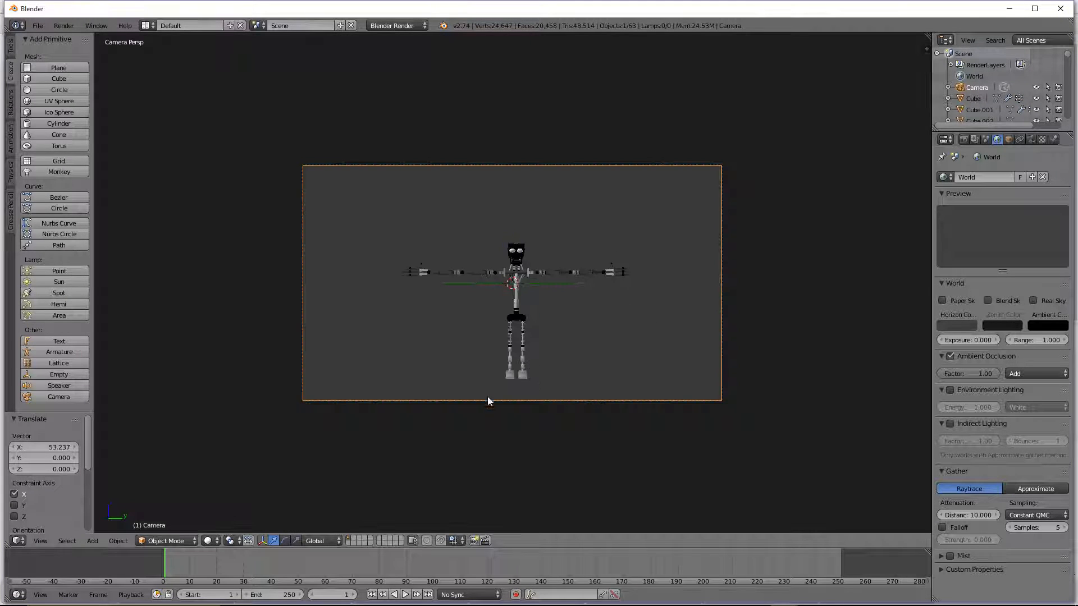
Step: Move the camera closer to the endoskeleton along the X axis and check its framing
key(KP_3)
middle_drag(524, 365, 517, 449)
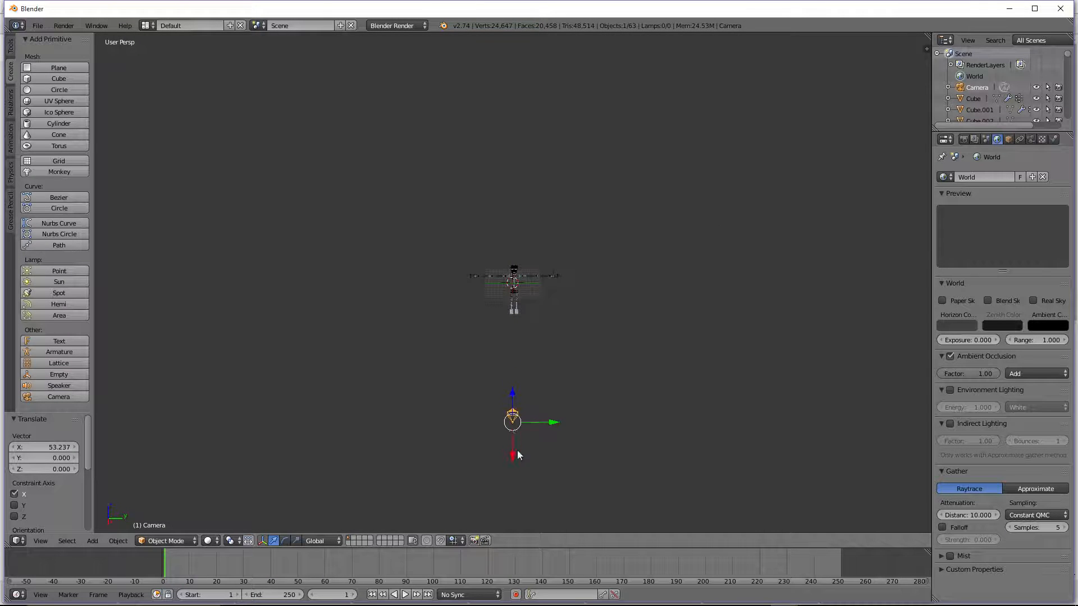
key(g)
key(x)
click(520, 409)
key(KP_0)
Step: Adjust the camera's height along Z and move it about -1.71 units along X to frame the whole endoskeleton
key(KP_1)
key(g)
key(z)
click(512, 362)
key(KP_0)
key(KP_0)
key(g)
key(x)
click(512, 408)
key(KP_0)
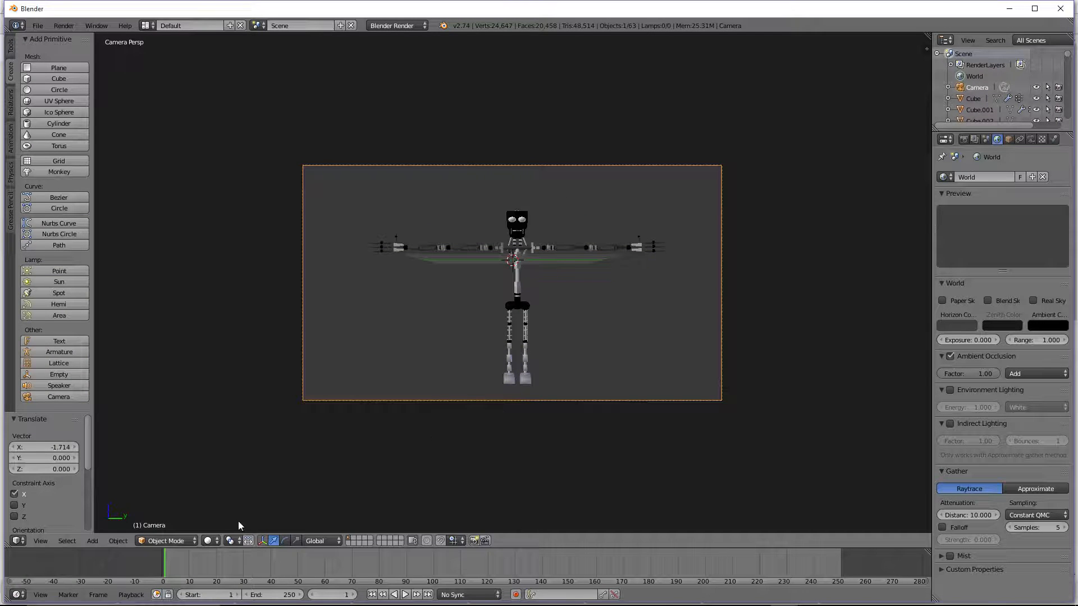
Step: Preview the endoskeleton through the camera with Rendered viewport shading and inspect it up close
click(211, 541)
click(234, 467)
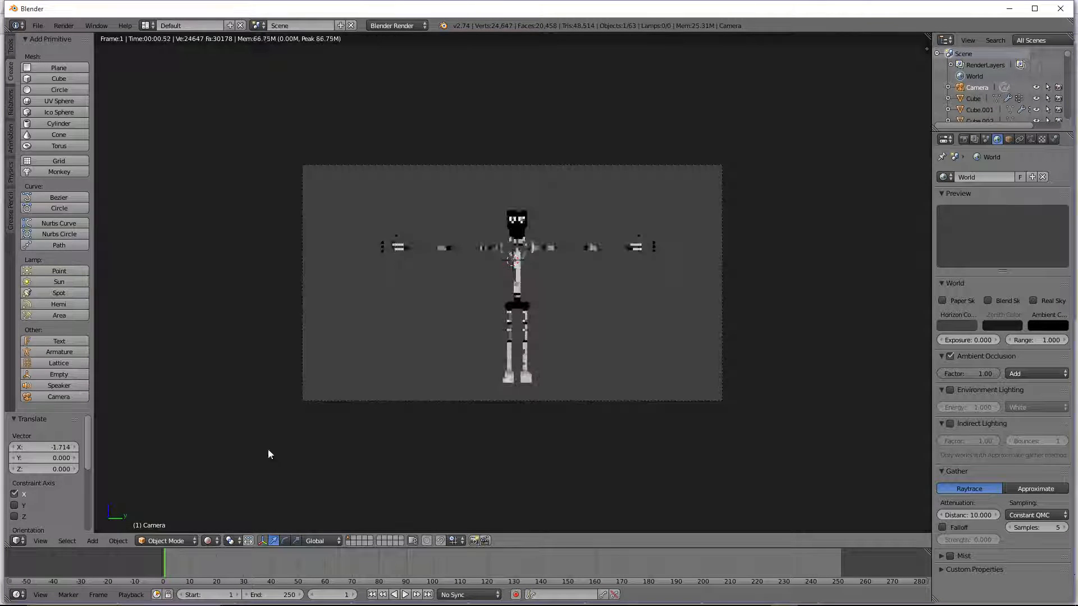
scroll(571, 225, up, 3)
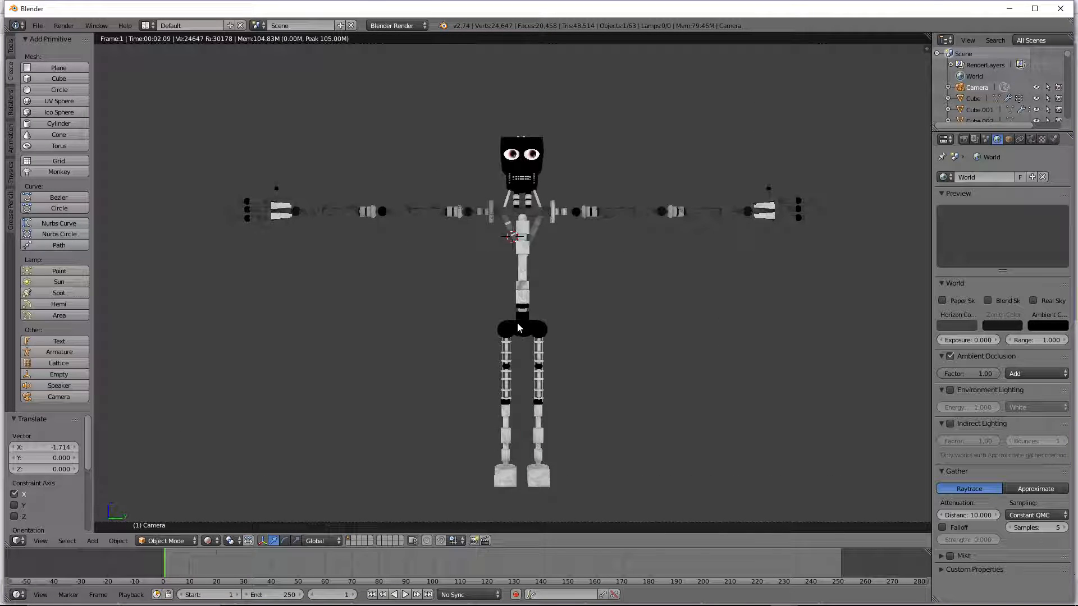
scroll(557, 157, up, 2)
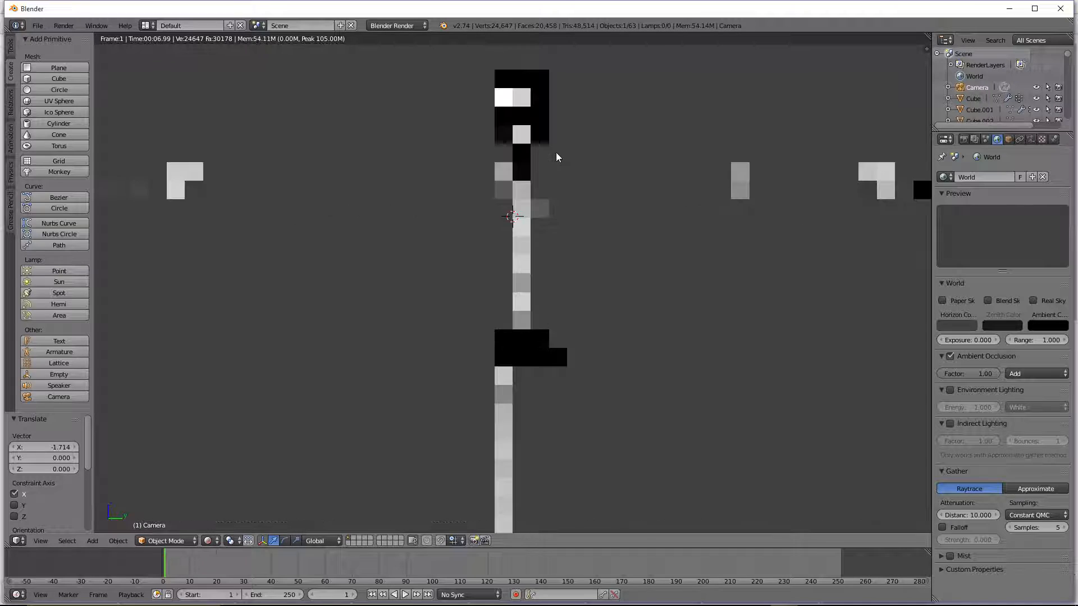
Step: Return the viewport to Solid shading and leave the camera view
click(209, 540)
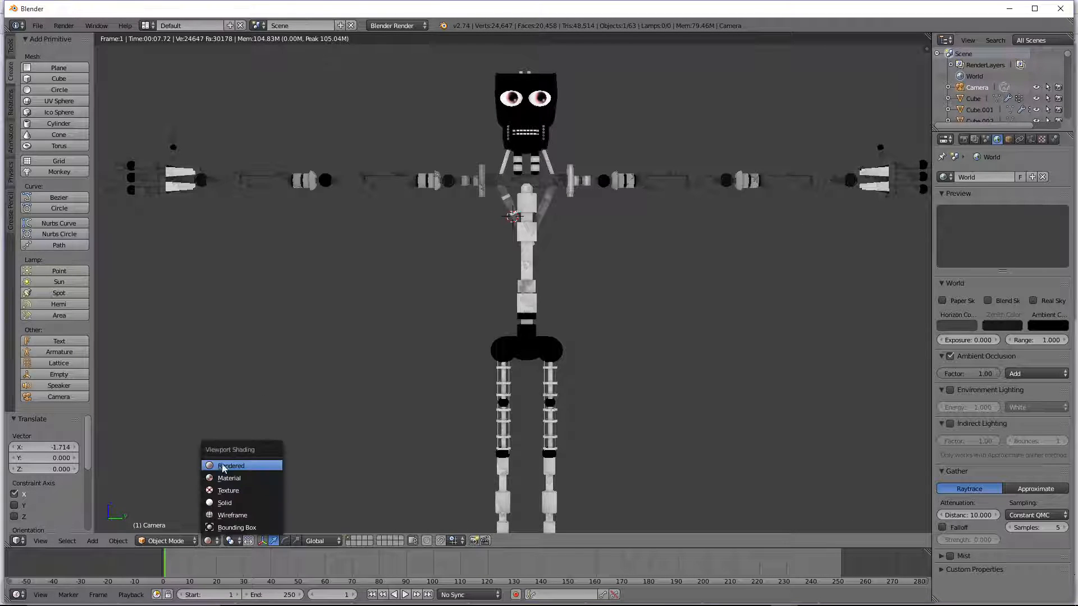
click(228, 477)
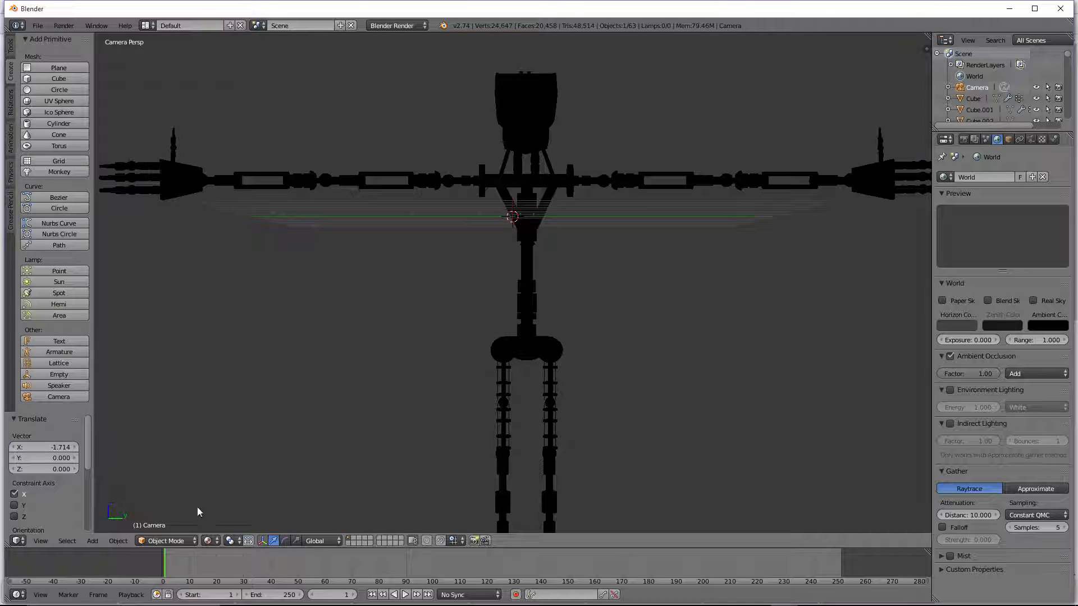
key(z)
scroll(537, 169, up, 2)
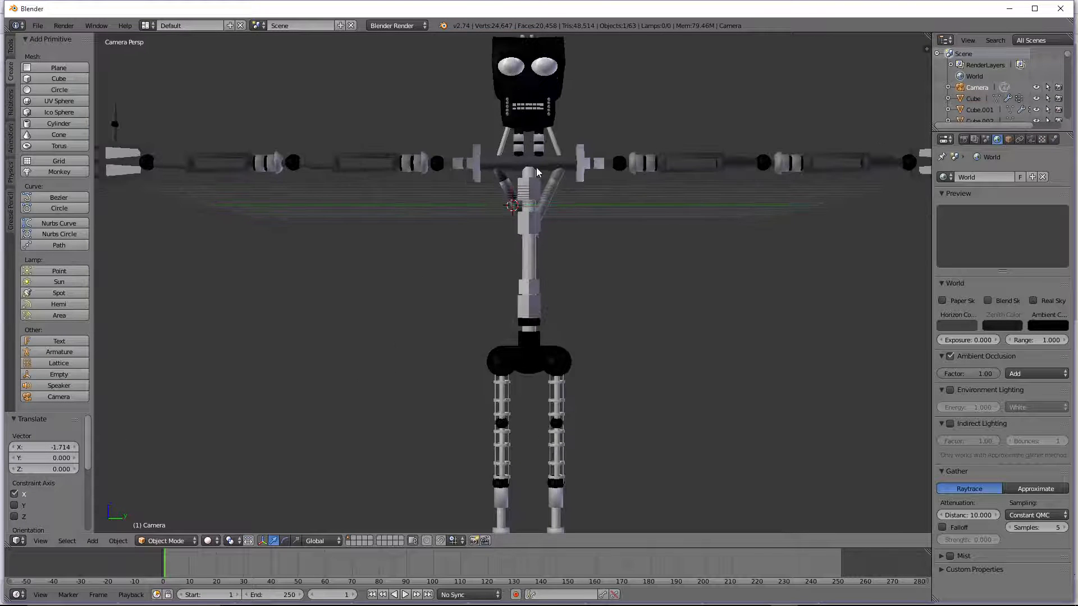
key(KP_0)
key(KP_0)
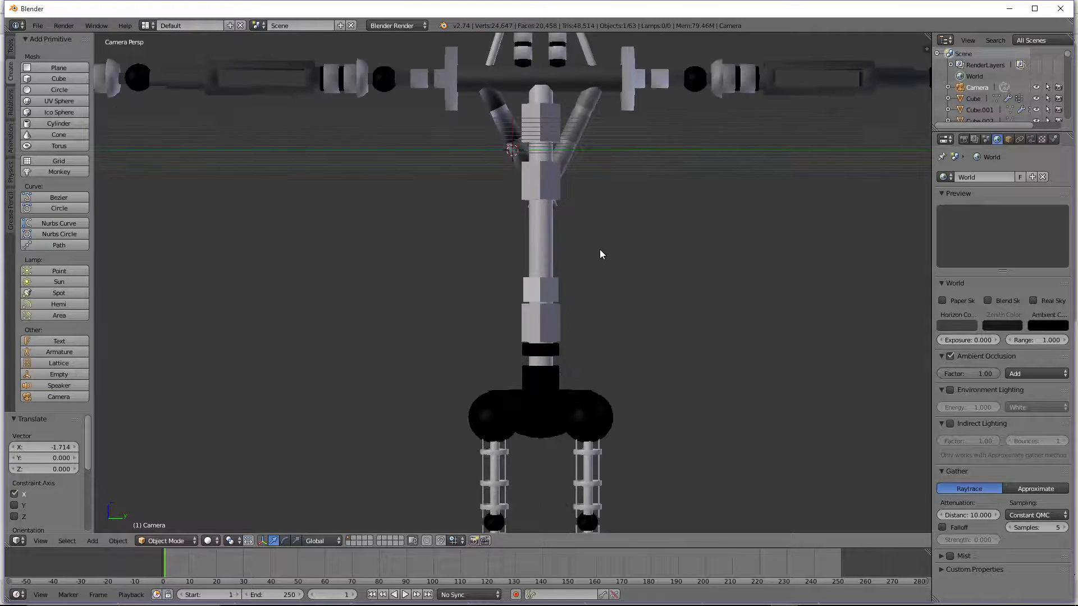
key(KP_0)
Step: Examine the endoskeleton's arm, shoulder and hand parts by selecting them one after another across both arms
scroll(600, 254, up, 6)
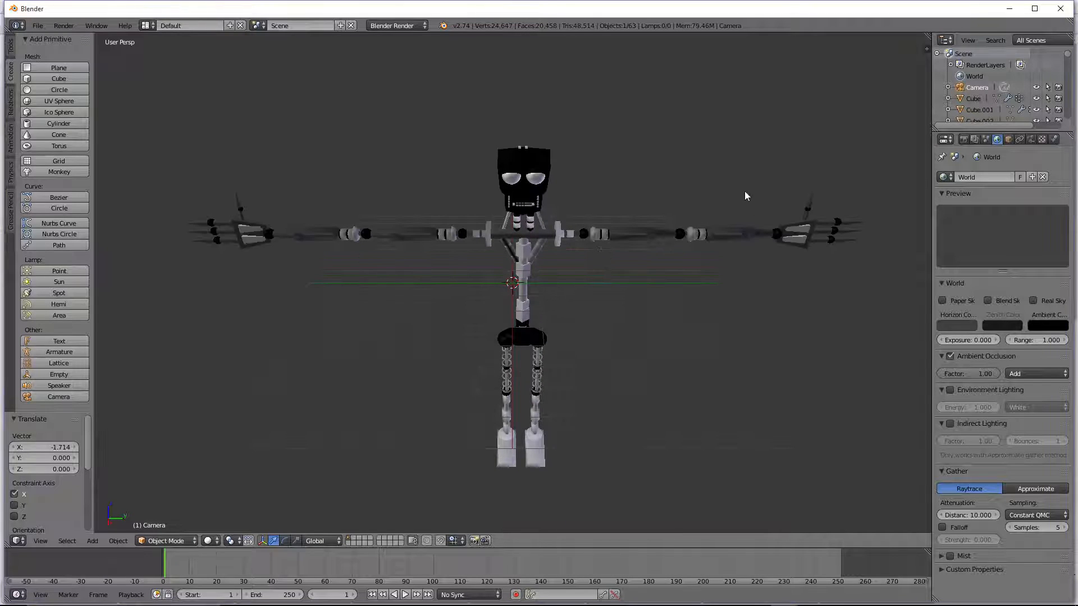
scroll(486, 217, up, 4)
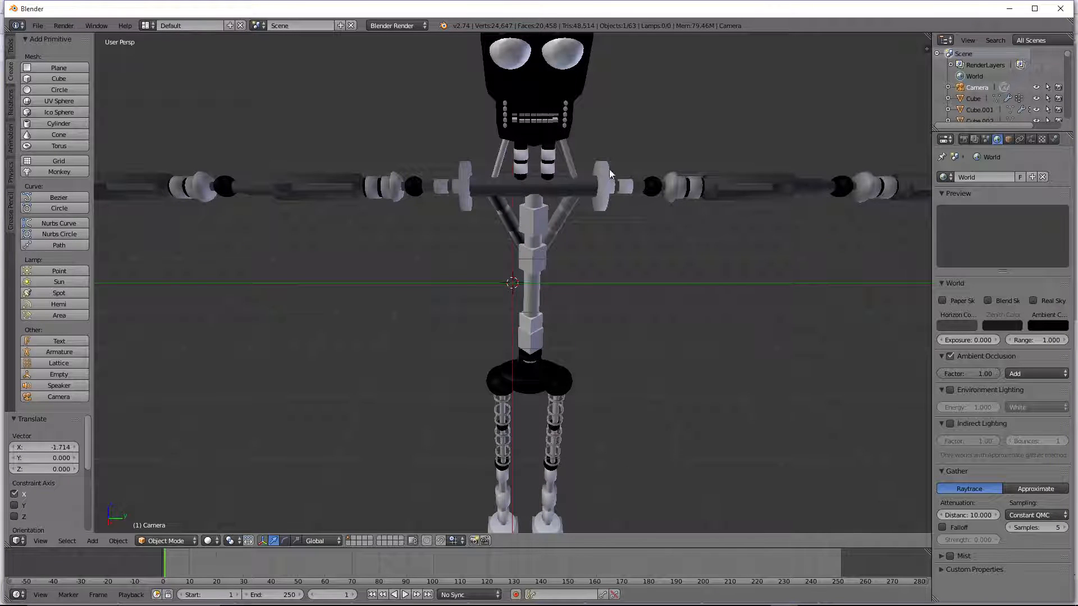
scroll(719, 187, down, 5)
right_click(789, 224)
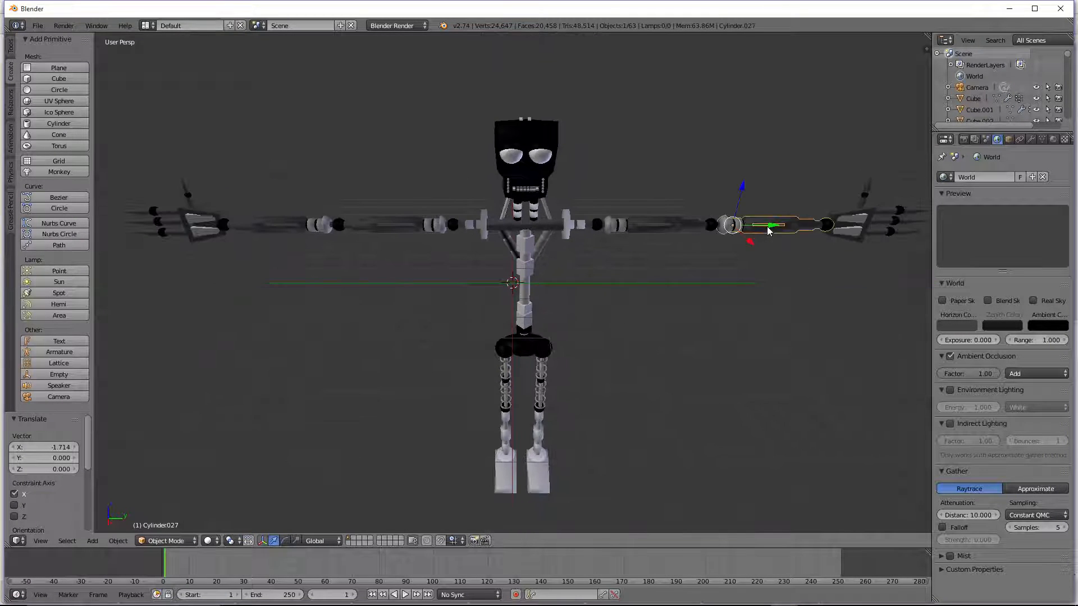
right_click(837, 220)
right_click(720, 228)
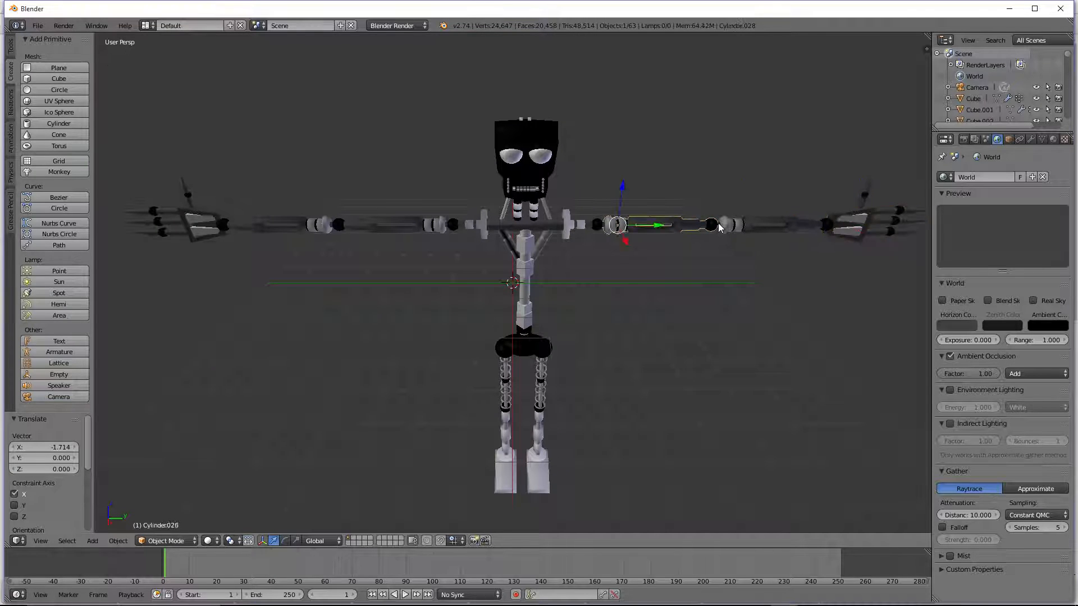
right_click(597, 225)
right_click(516, 229)
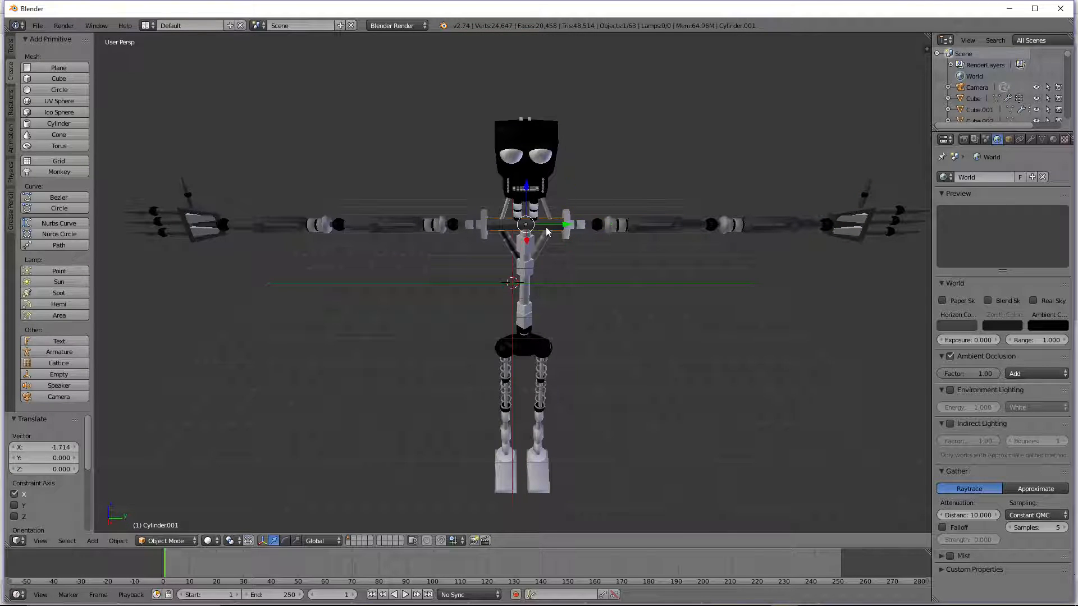
right_click(472, 227)
right_click(401, 221)
right_click(337, 223)
right_click(237, 226)
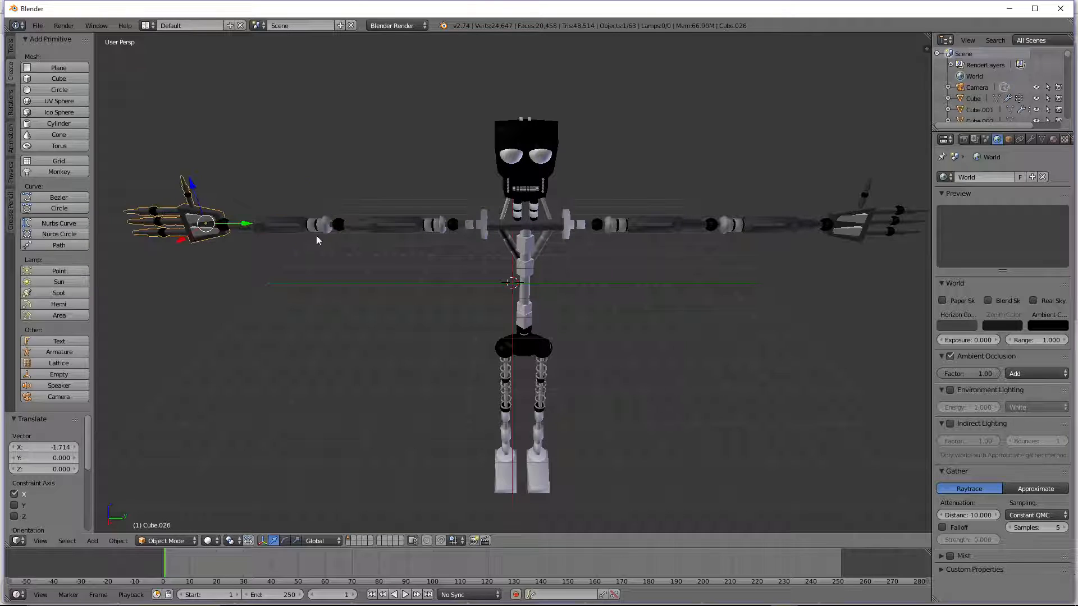
Step: Examine the two slanted neck rods beneath the endoskeleton's head
right_click(505, 211)
right_click(548, 207)
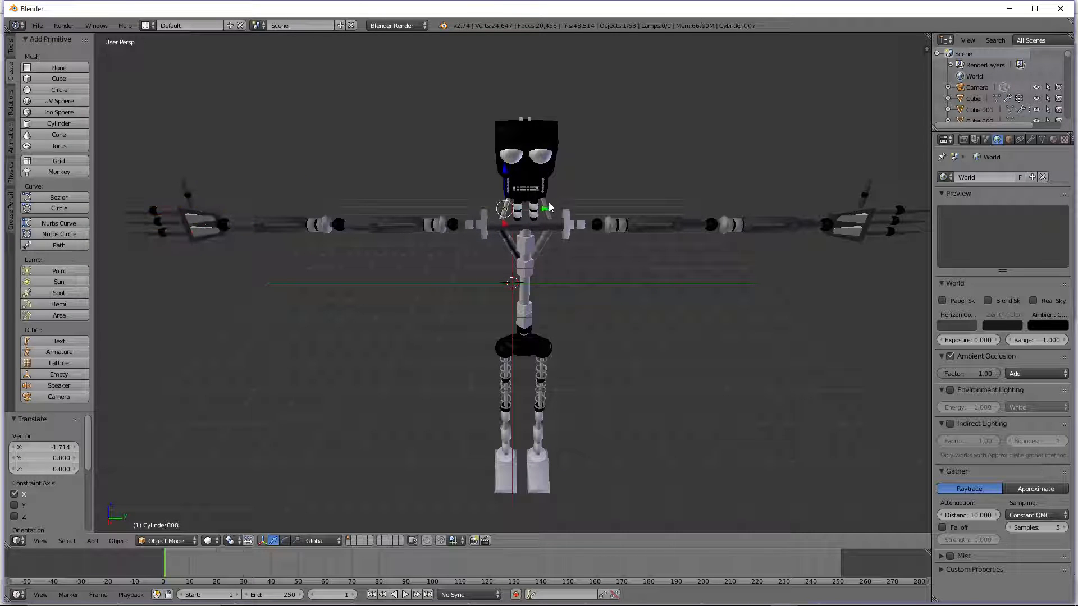
scroll(558, 176, up, 4)
scroll(561, 123, down, 3)
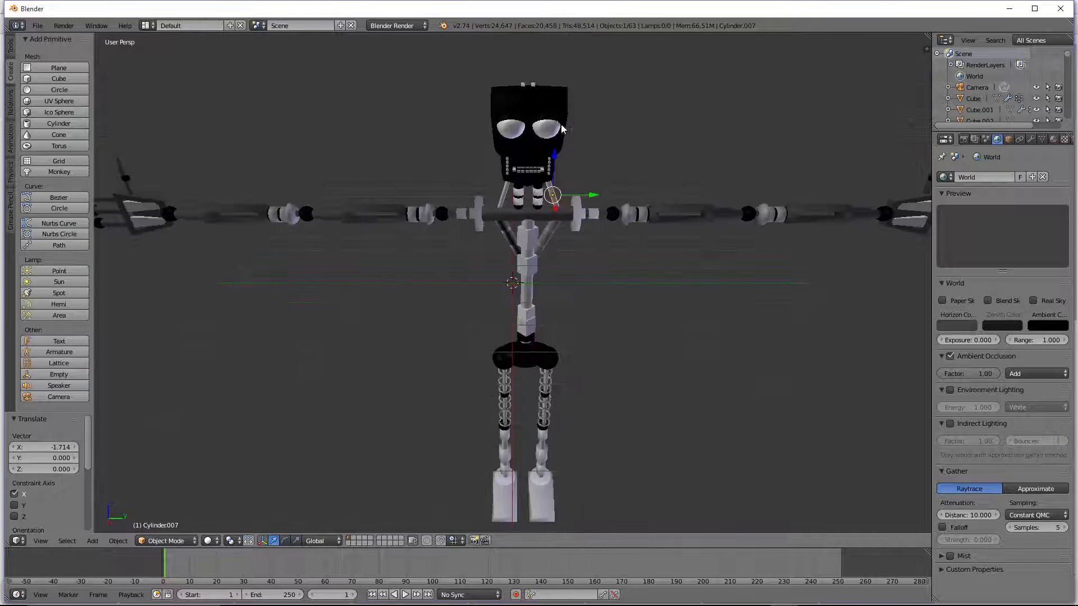
scroll(564, 109, down, 2)
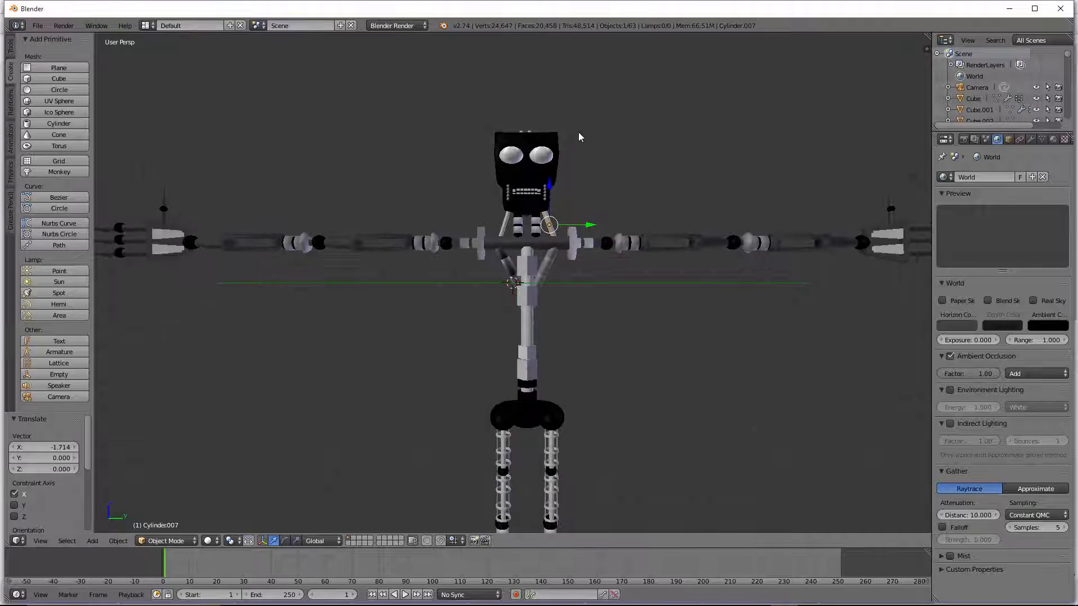
Step: Box-select the endoskeleton's head assembly, try moving it along the Y axis, and undo the move
key(a)
key(b)
drag(601, 89, 478, 225)
key(g)
key(y)
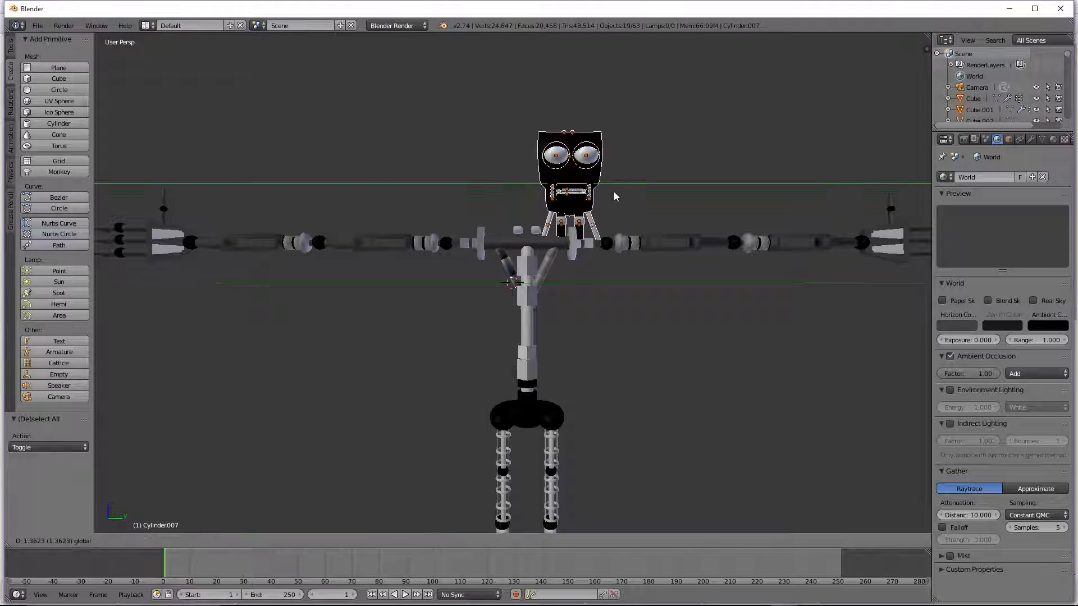
click(614, 191)
key(ctrl+z)
Step: Add the two middle neck cylinders to the head selection and make the eye sphere the active object
shift+right_click(537, 230)
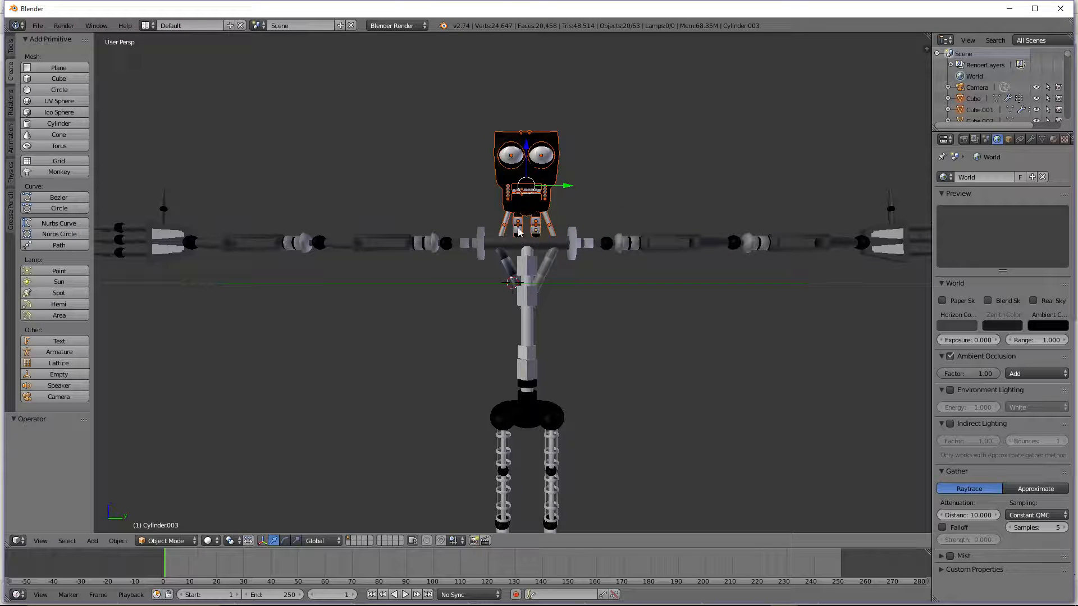
shift+right_click(518, 230)
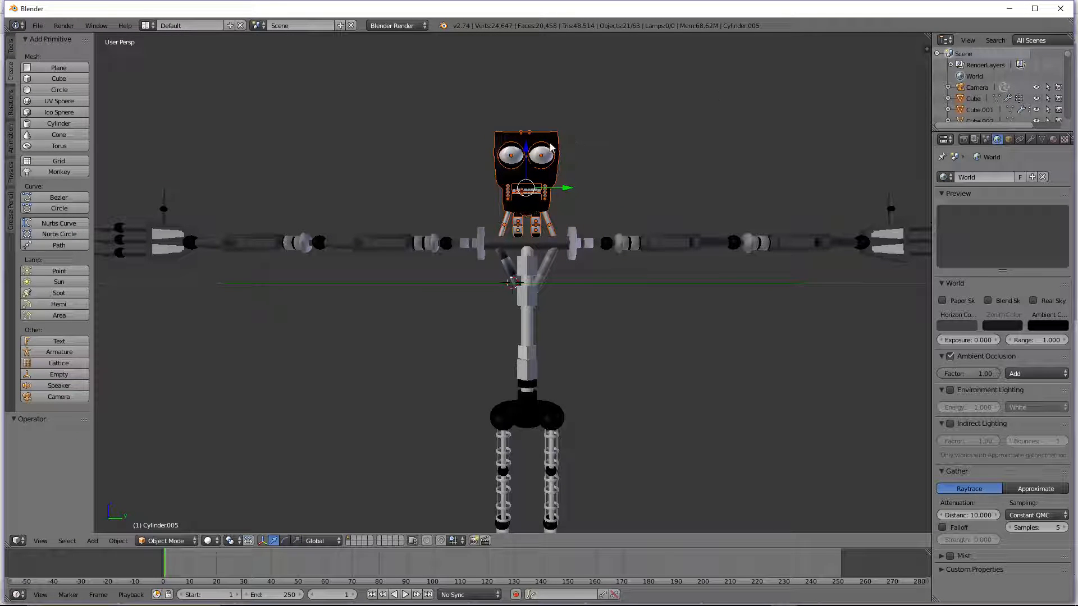
shift+right_click(547, 148)
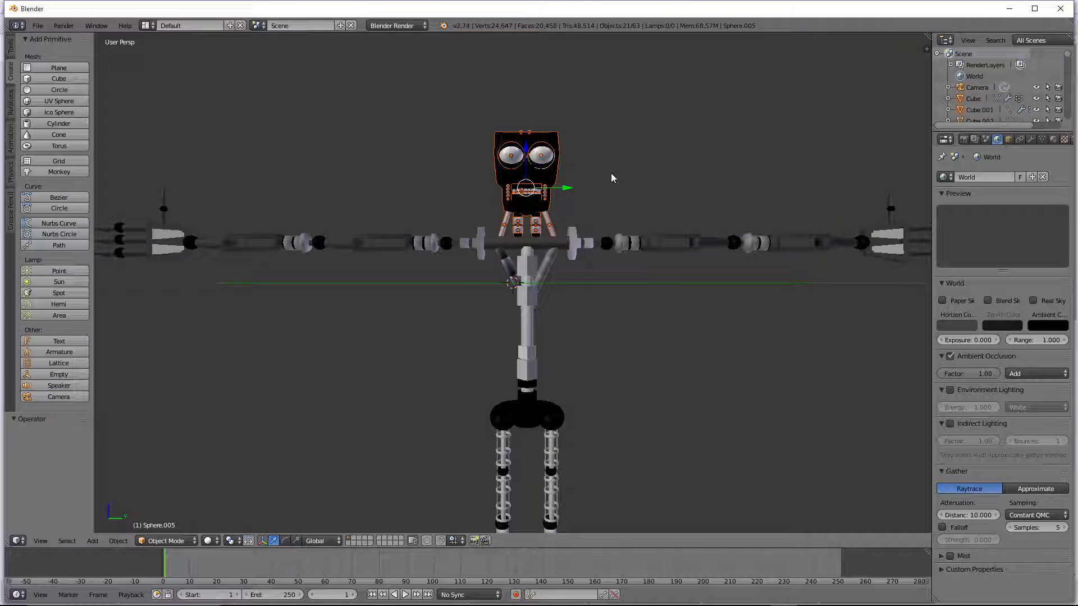
scroll(613, 175, up, 1)
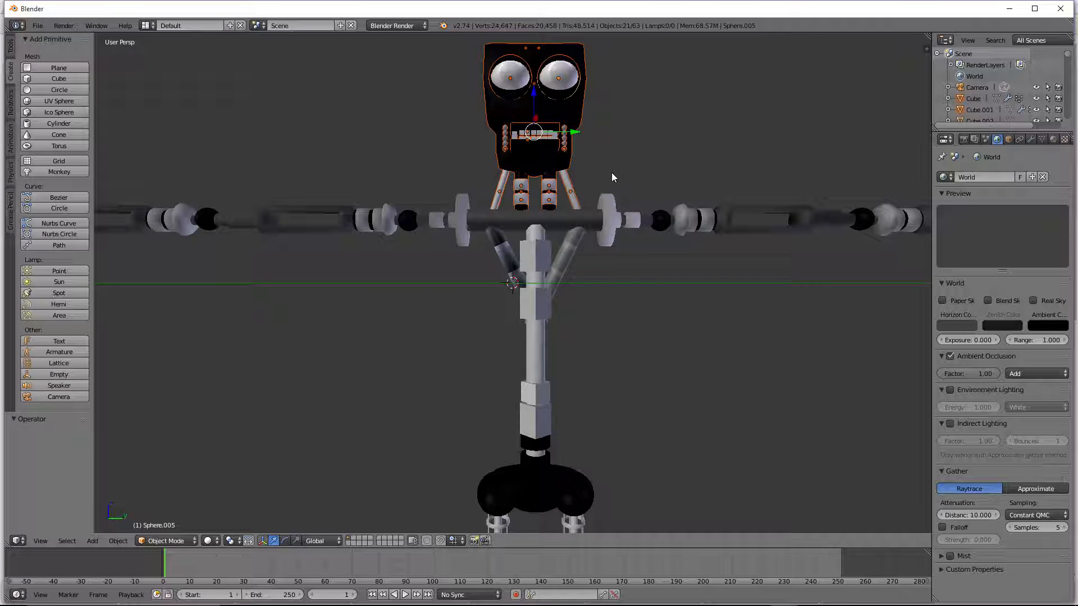
scroll(612, 175, up, 2)
scroll(612, 175, down, 1)
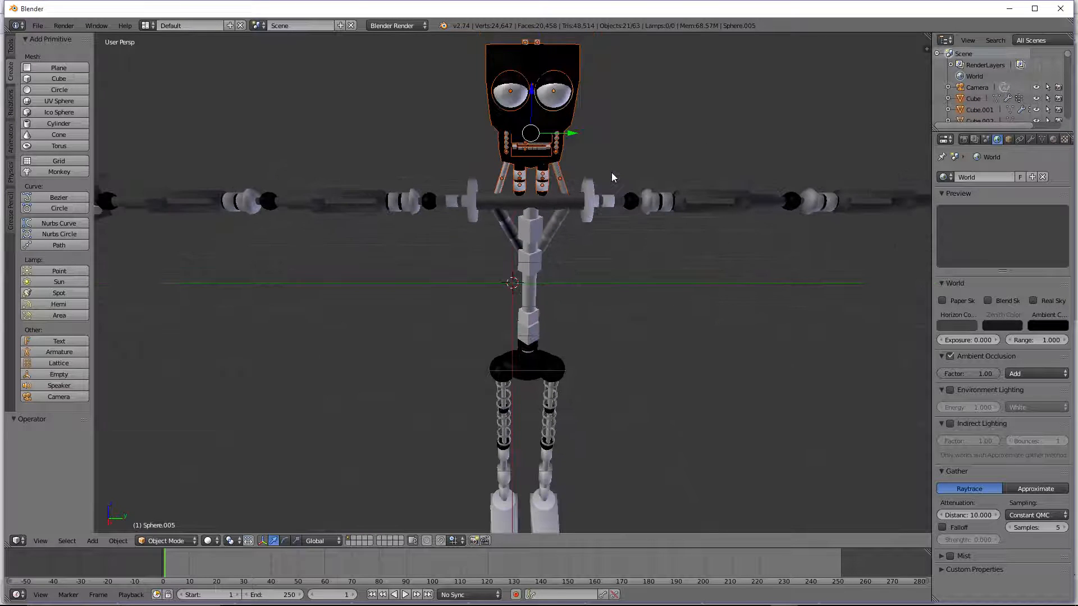
scroll(594, 207, down, 2)
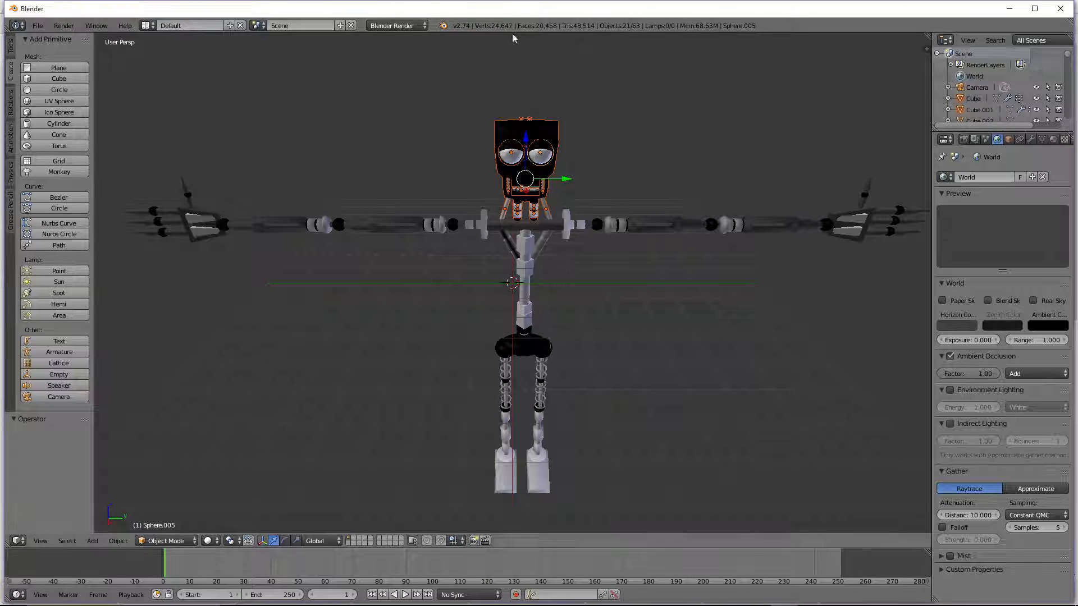
scroll(558, 189, down, 3)
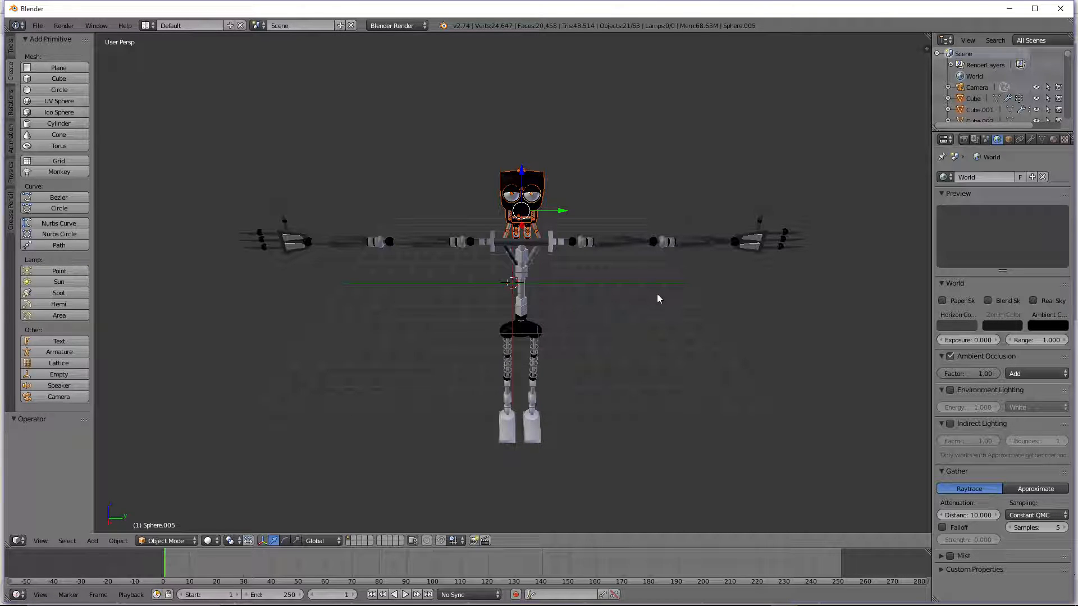
scroll(458, 228, up, 2)
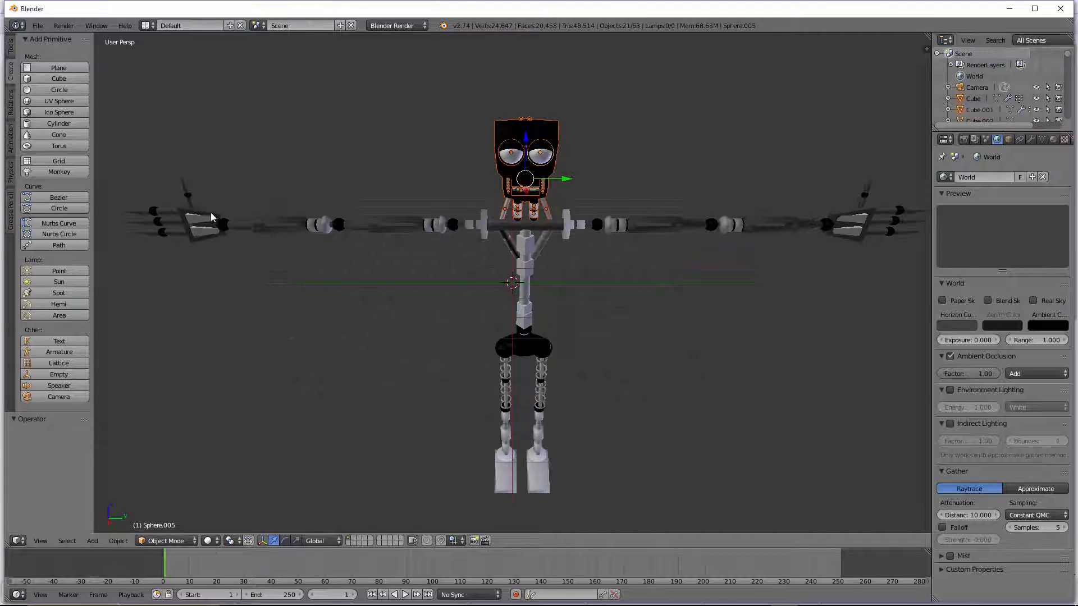
Step: Rename the hand object Cube.026 to "Left Hand" in the scene's object list
right_click(213, 230)
right_click(256, 231)
right_click(232, 227)
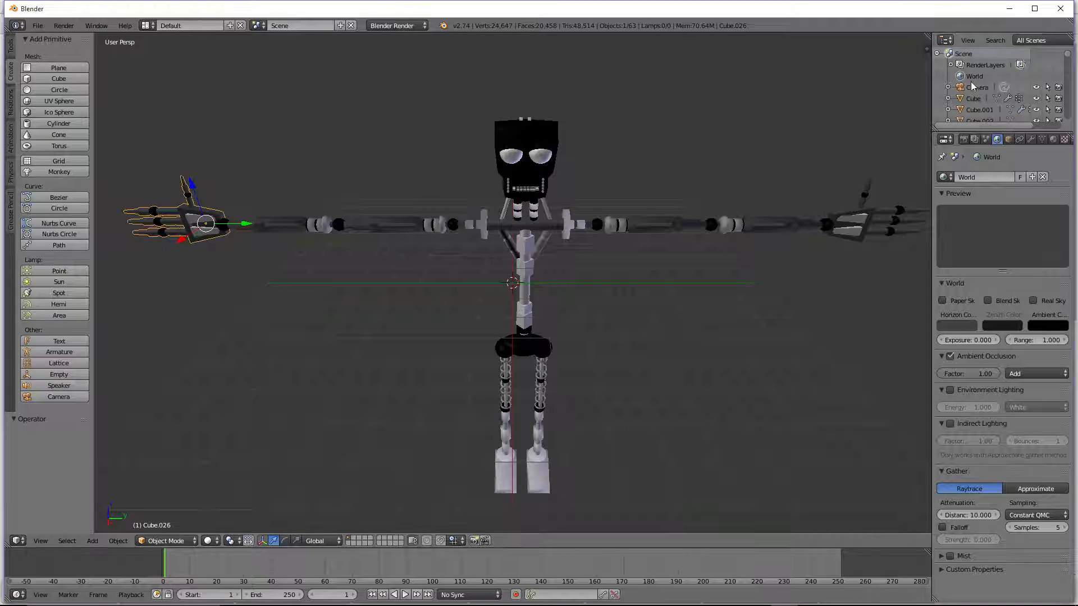
scroll(975, 91, down, 4)
scroll(975, 91, down, 3)
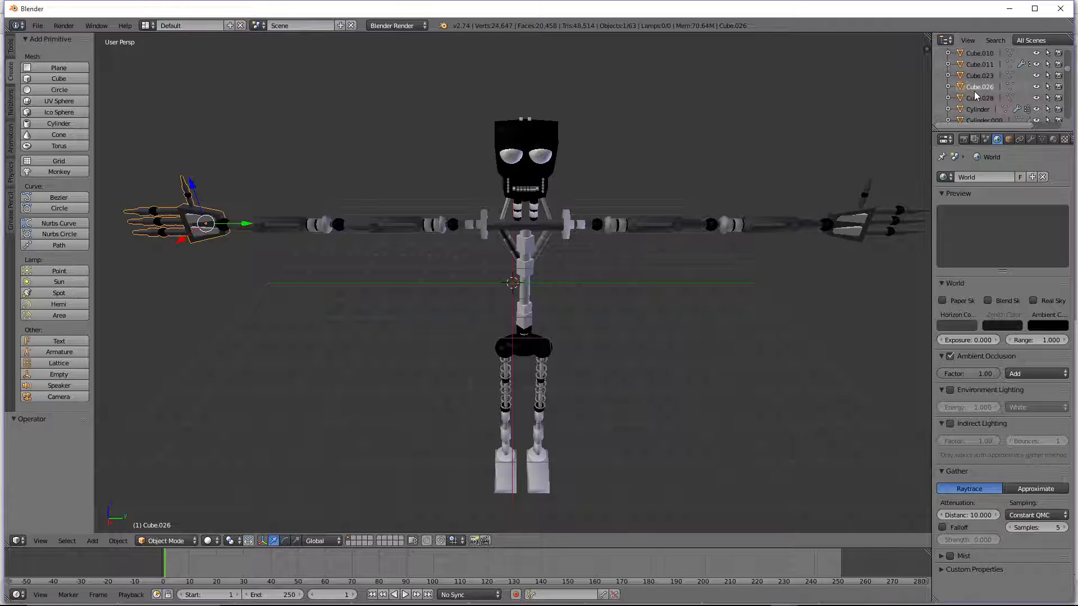
right_click(985, 85)
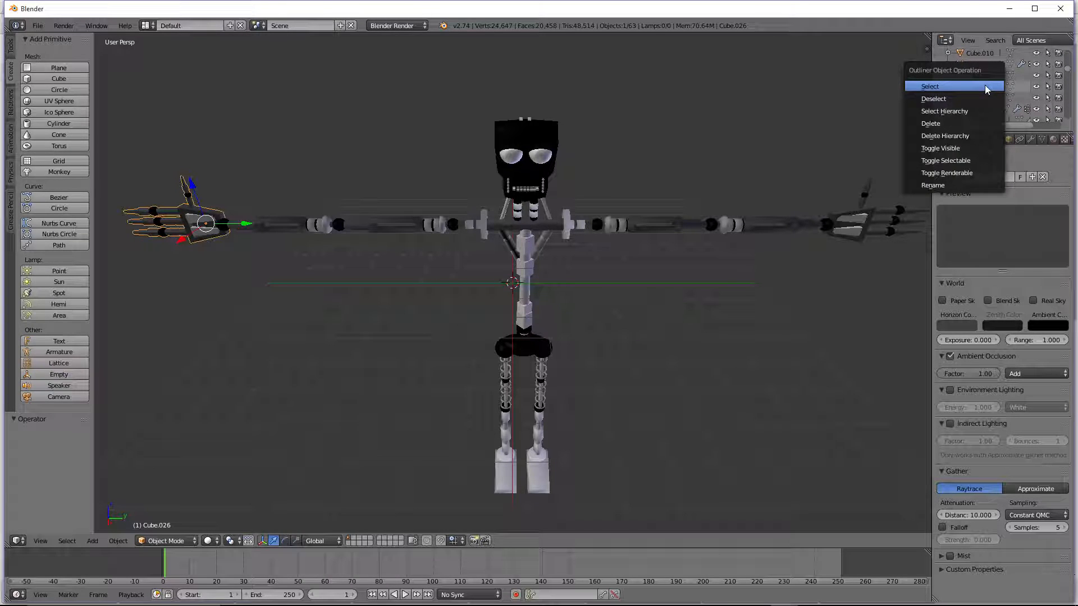
click(969, 188)
text(L)
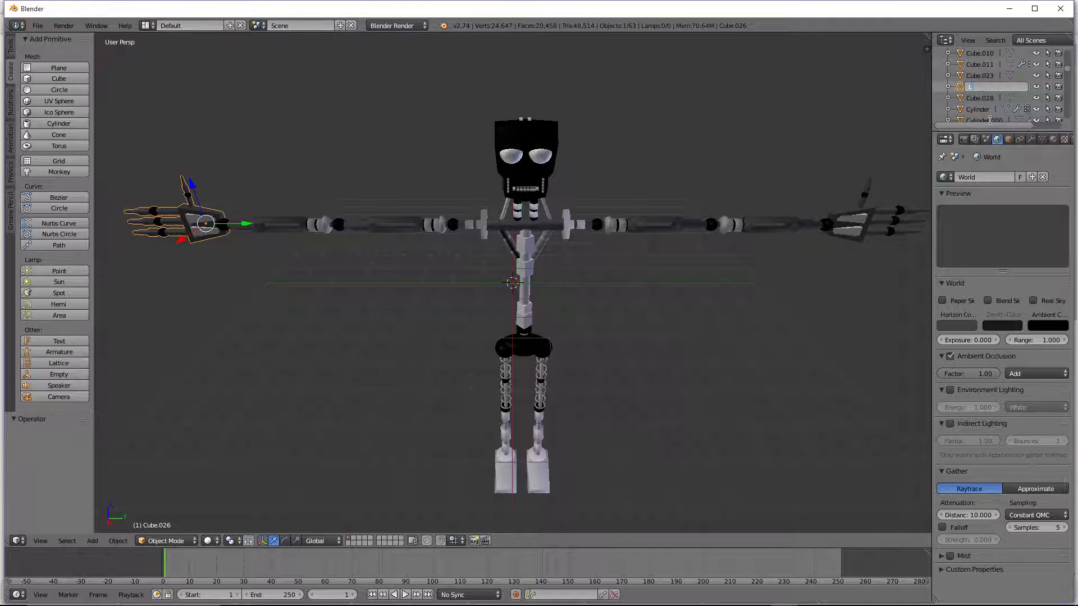
text(eft Hand)
key(Return)
Step: Rename the opposite hand object, Cube.028, to "Right Hand" and check both hands' names
right_click(855, 216)
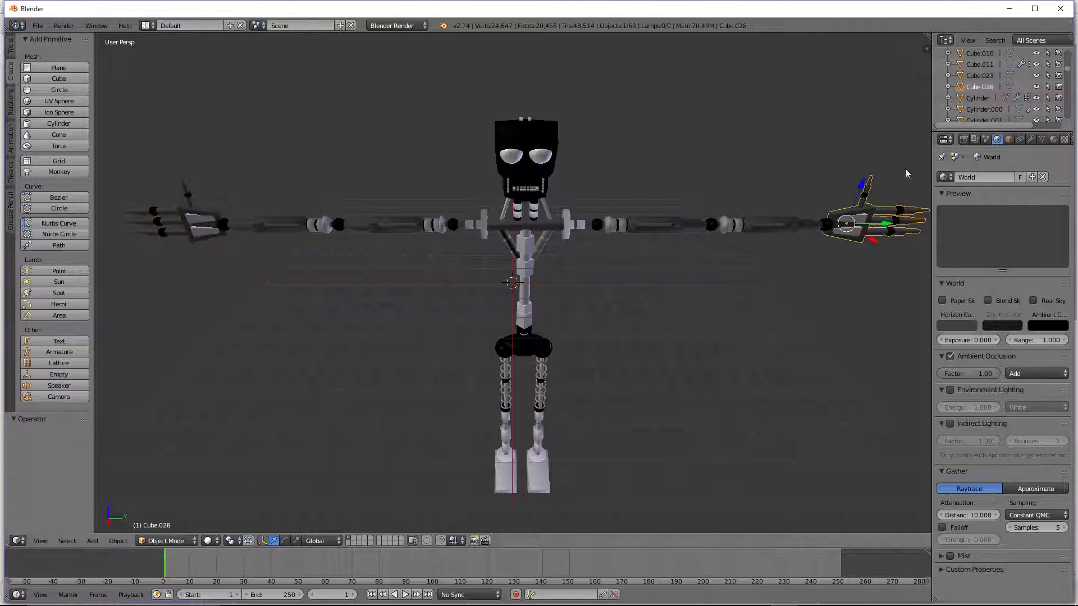
right_click(985, 85)
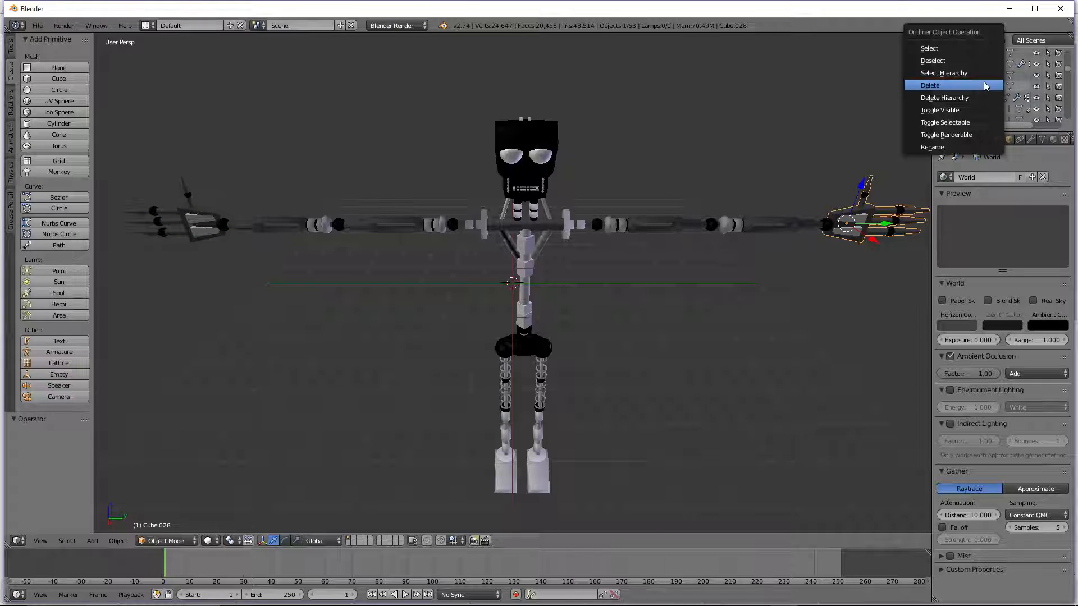
click(959, 147)
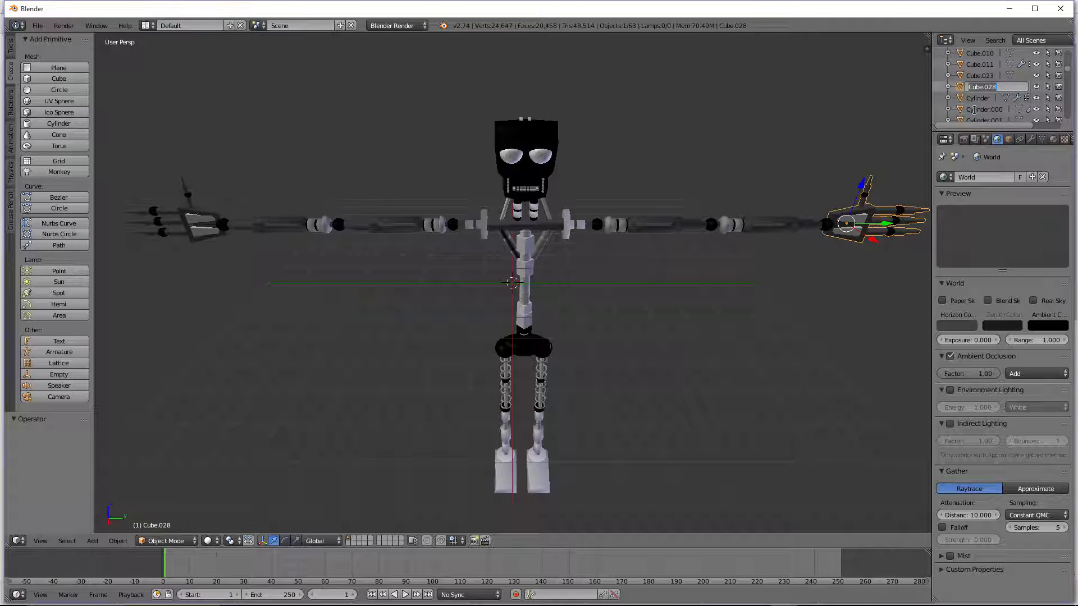
text(Right Hand)
key(Return)
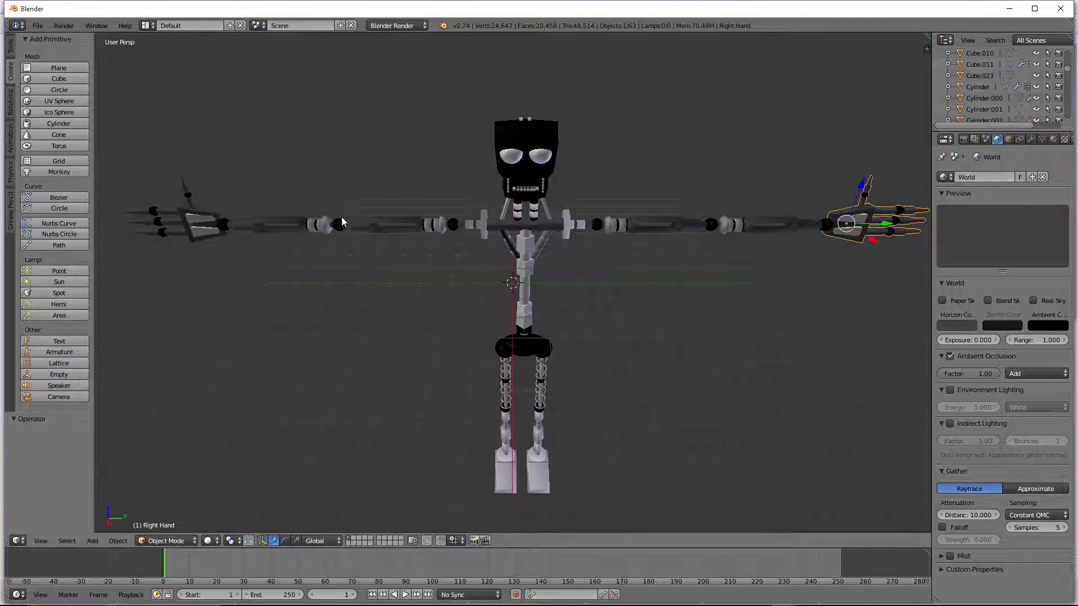
right_click(201, 226)
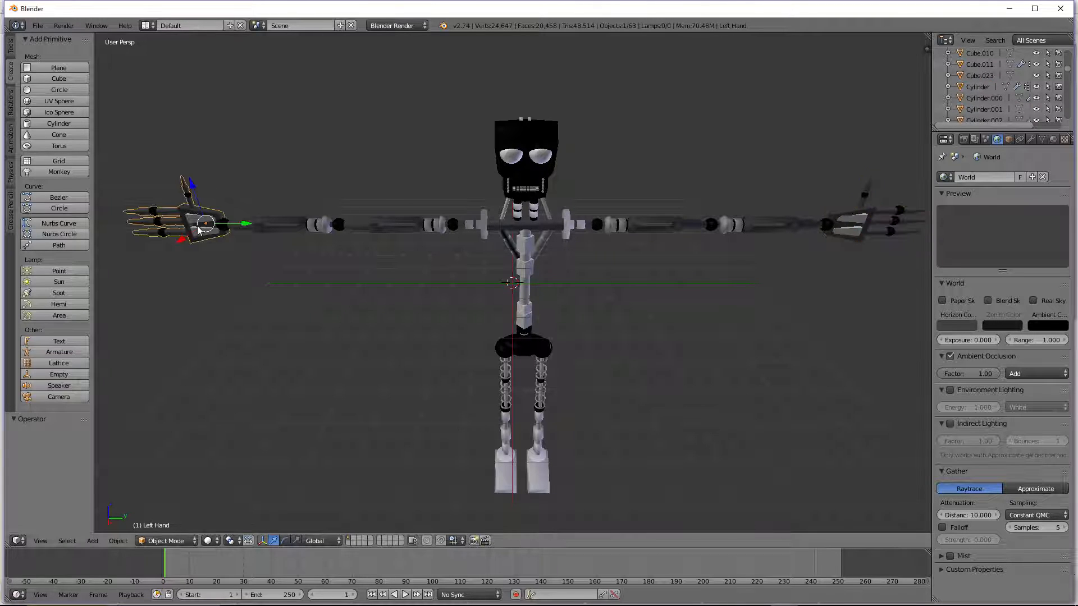
right_click(857, 227)
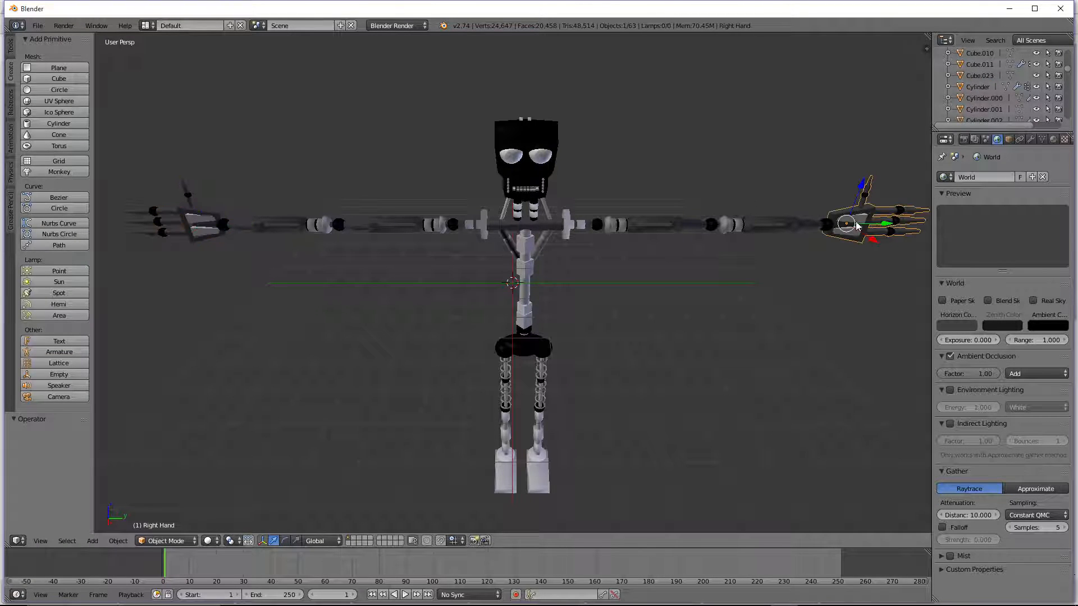
Step: Rename the forearm object next to Right Hand to "Right Arm low"
right_click(802, 223)
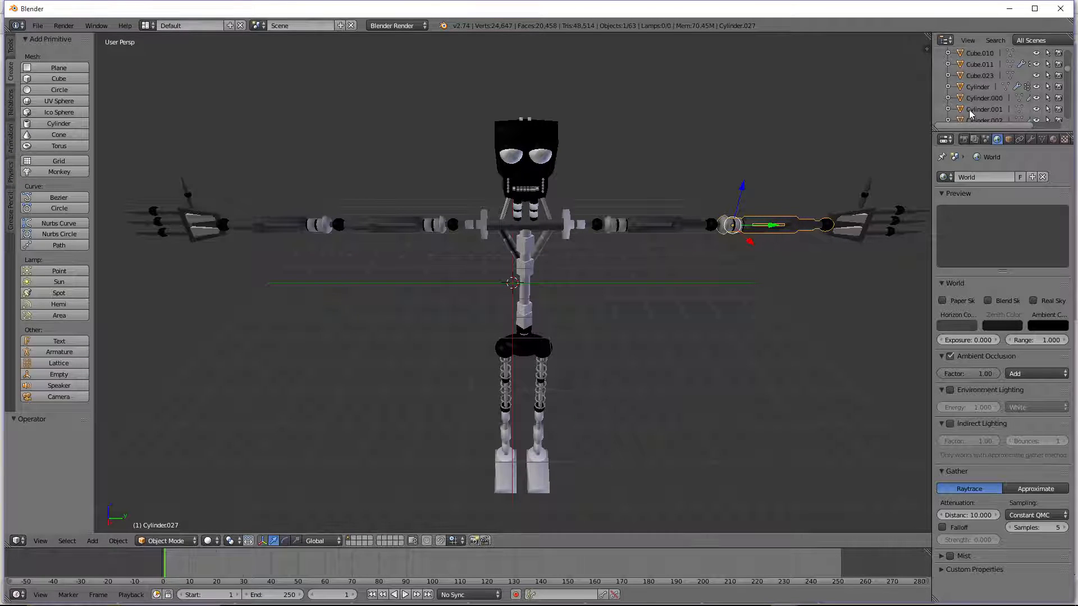
scroll(969, 108, up, 5)
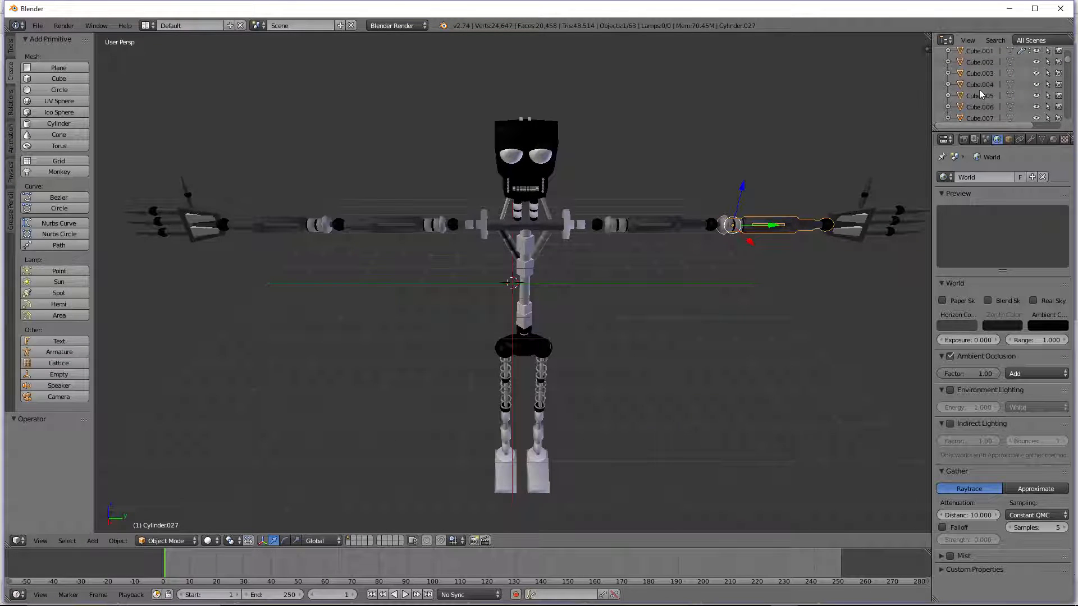
scroll(979, 89, down, 5)
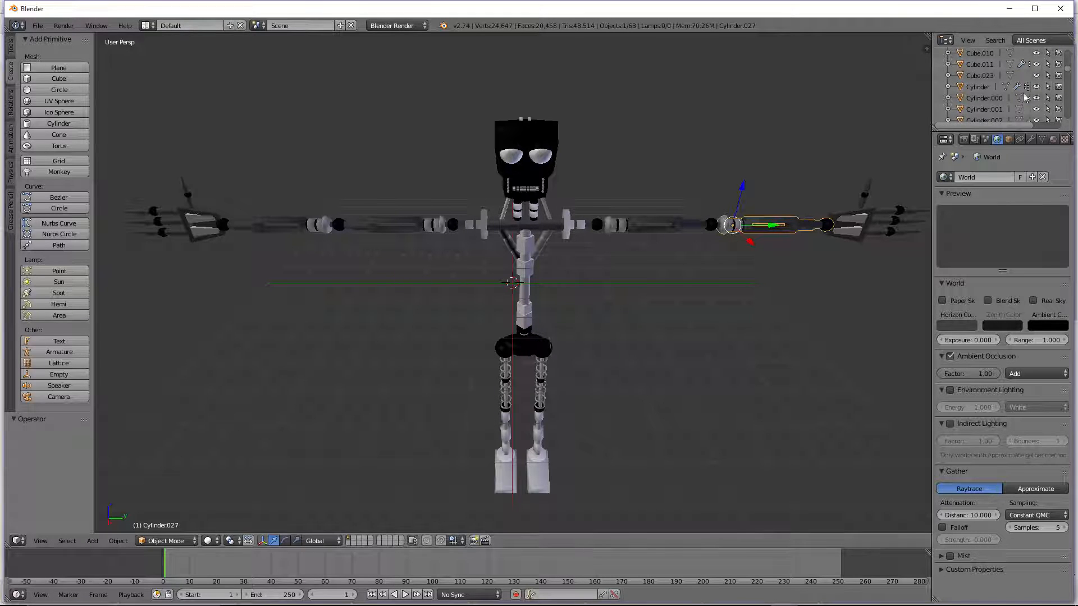
scroll(1001, 94, down, 10)
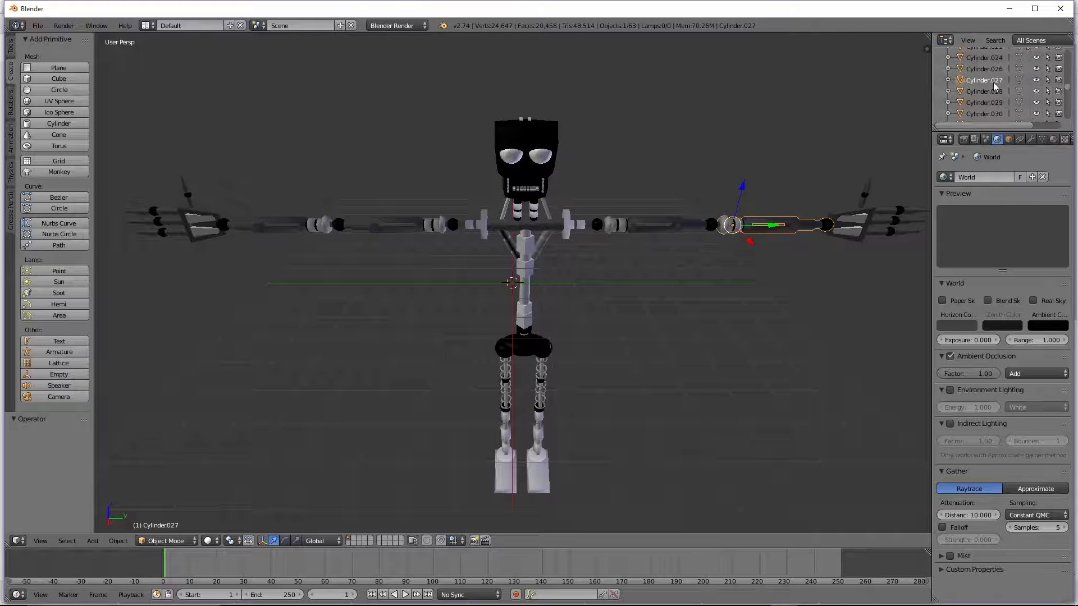
click(994, 92)
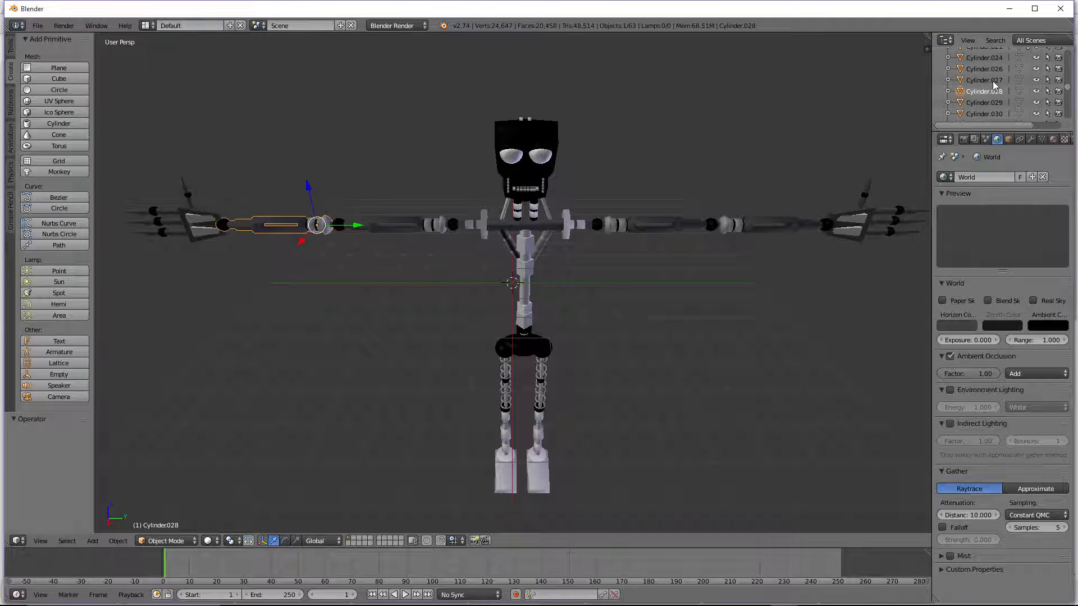
click(992, 81)
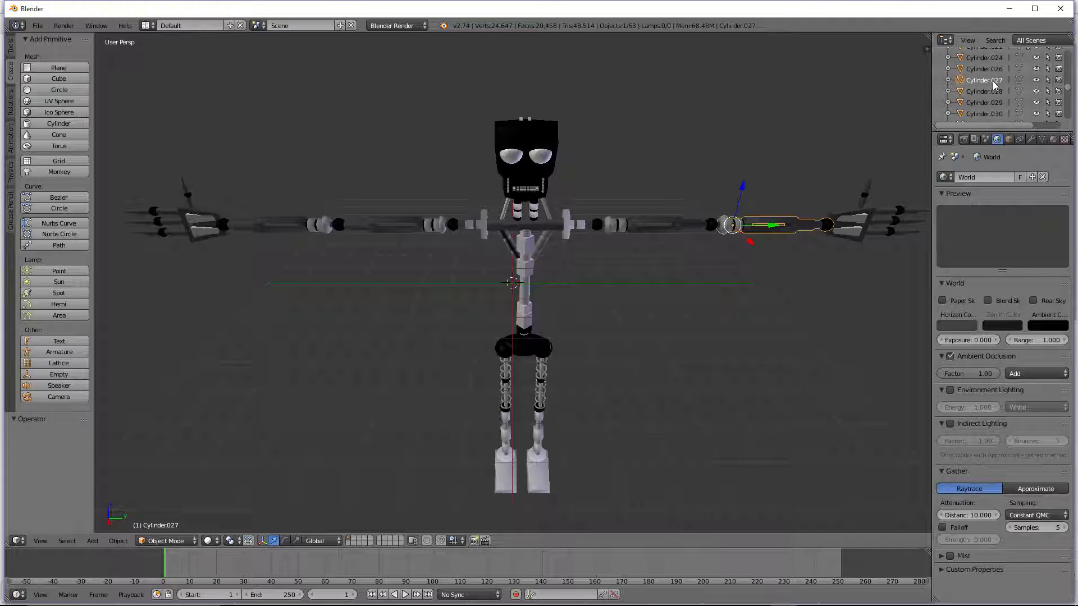
click(995, 92)
click(995, 79)
right_click(995, 79)
click(982, 146)
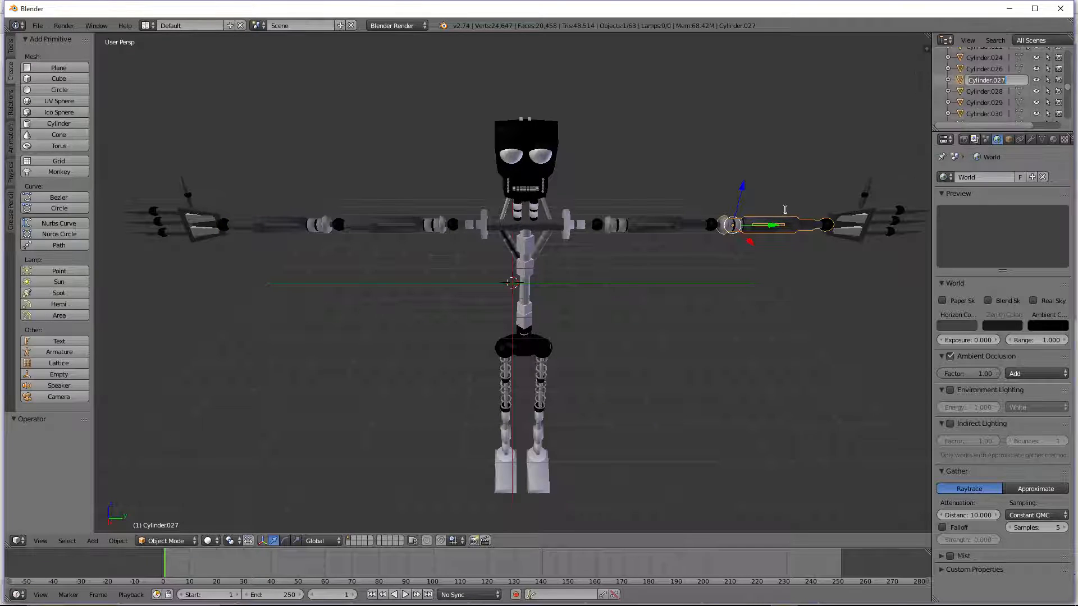
text(Right Arm low)
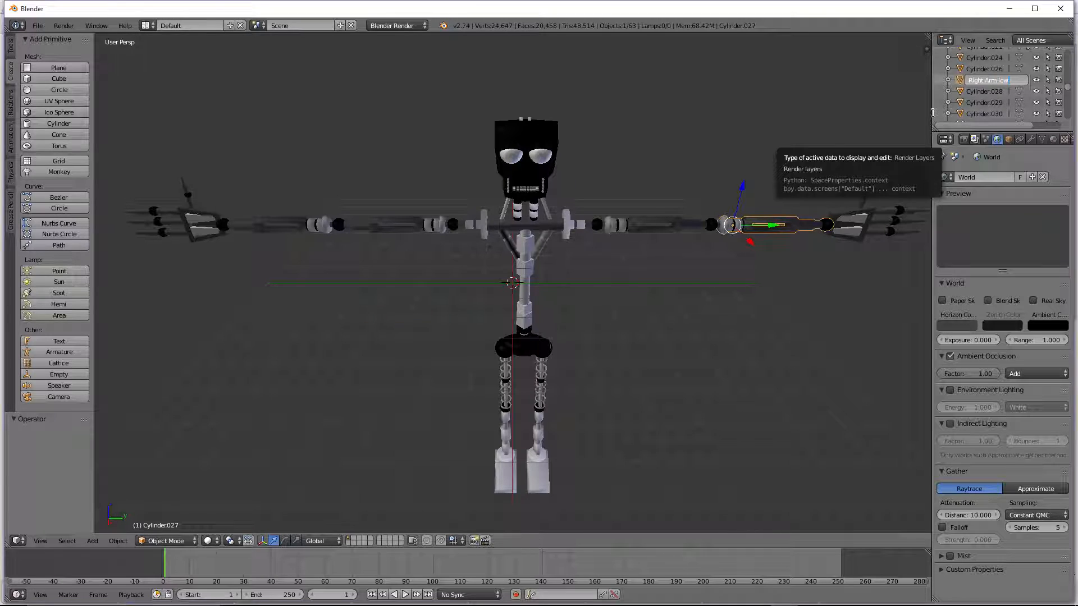
key(Return)
Step: Rename the forearm object next to Left Hand to "Left arm low"
right_click(313, 226)
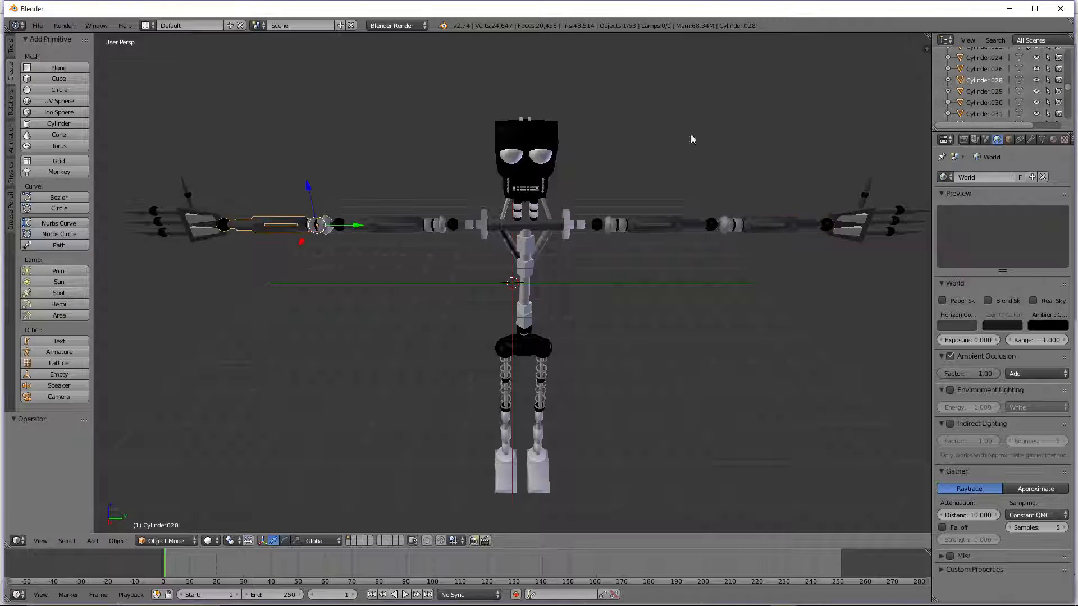
right_click(949, 88)
click(946, 146)
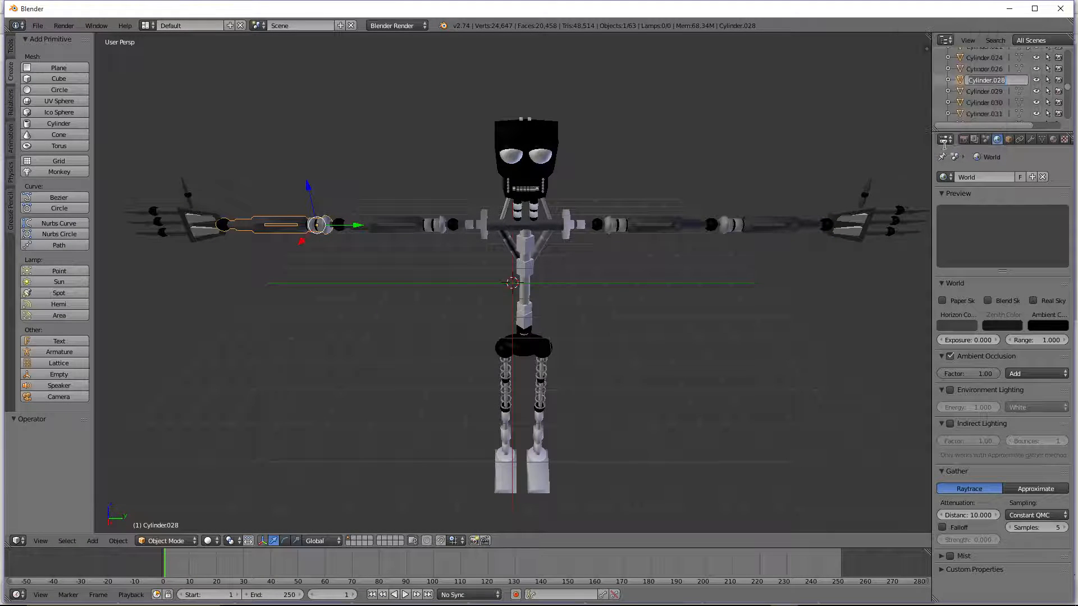
text(Left a)
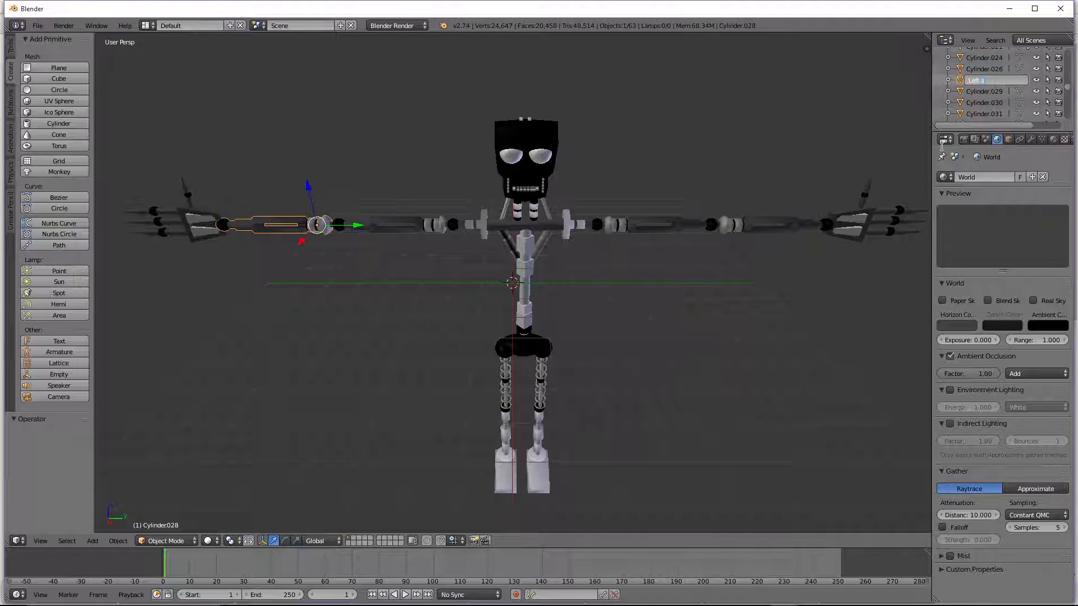
text(rm low)
key(Return)
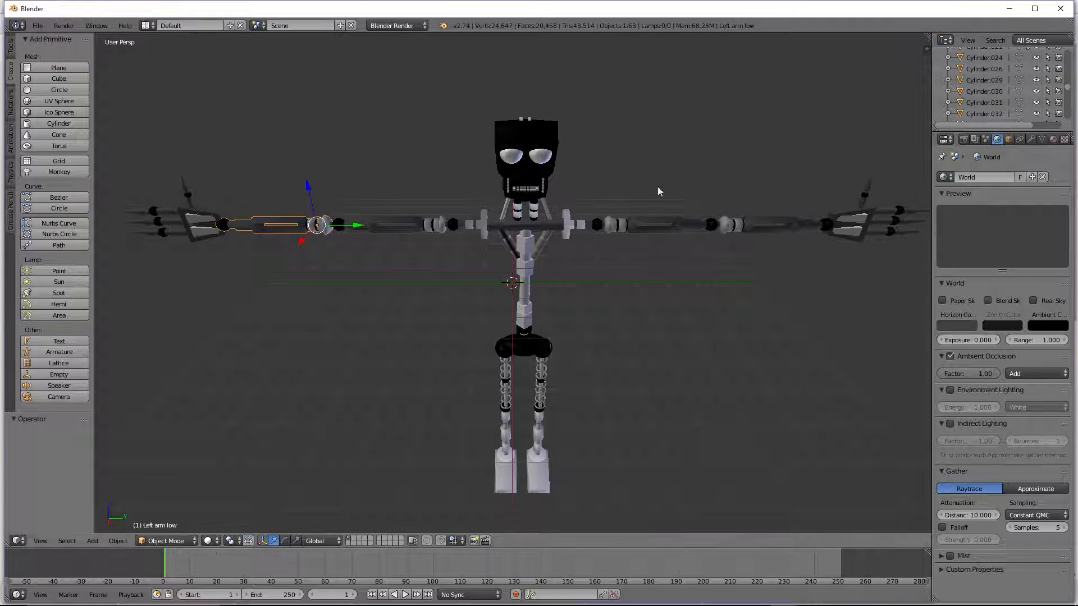
Step: Rename the upper arm object on the Left Hand's side to "left arm high"
right_click(404, 219)
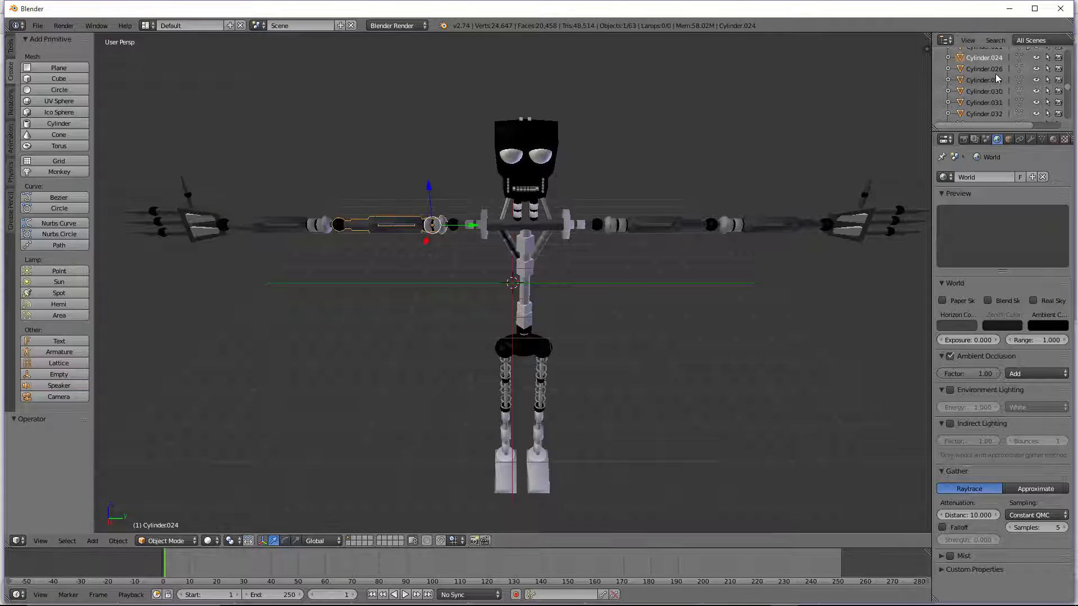
right_click(1003, 59)
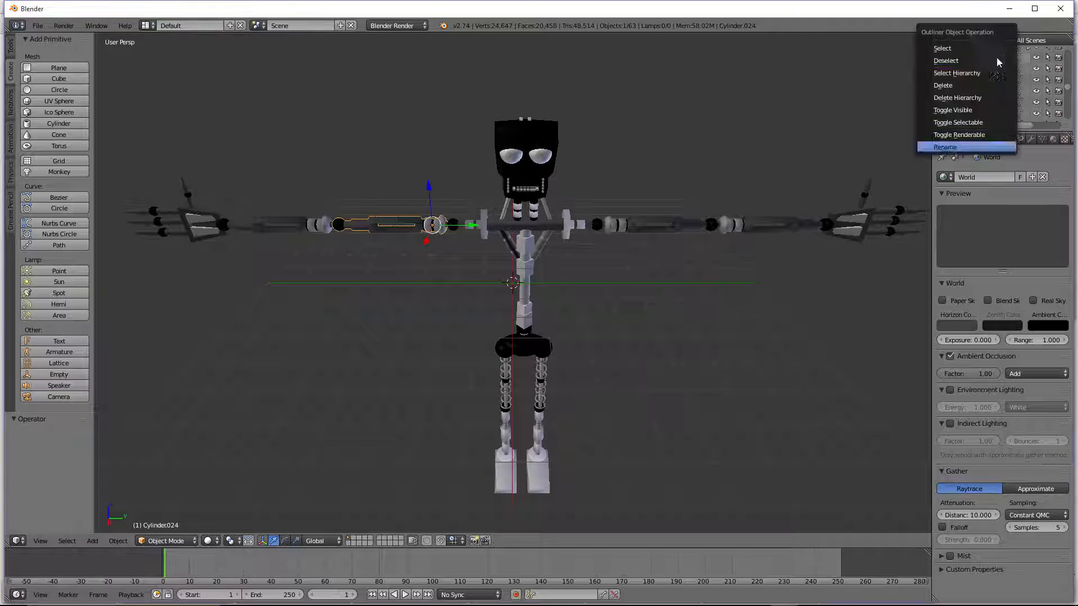
click(957, 145)
key(BackSpace)
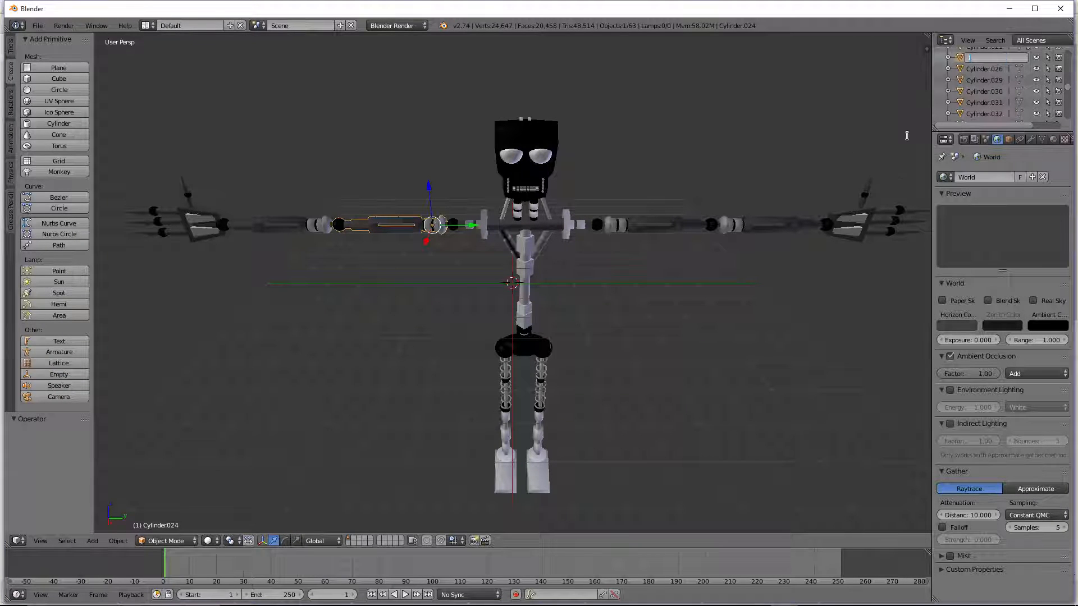
text(left arm high)
key(Return)
Step: Rename the upper arm object on the Right Hand's side to "right arm high"
right_click(647, 224)
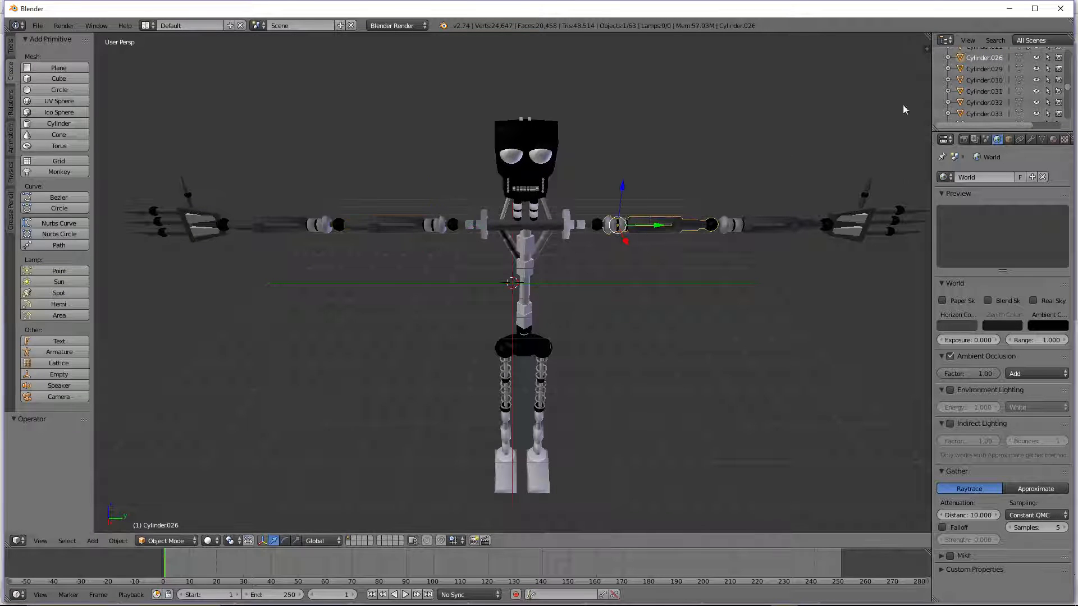
right_click(984, 58)
click(952, 143)
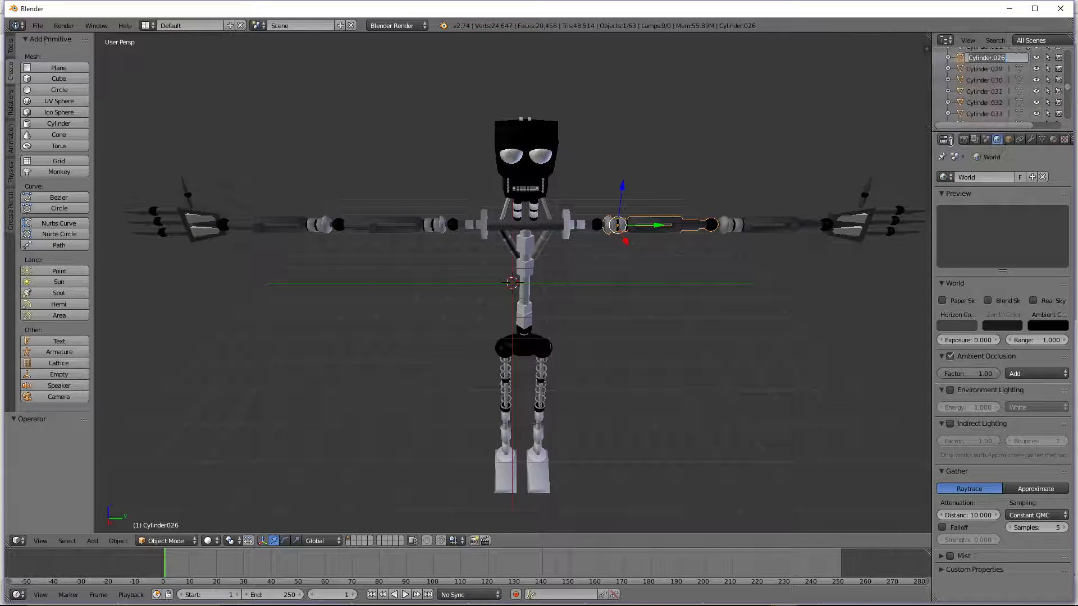
text(right arm high)
key(Return)
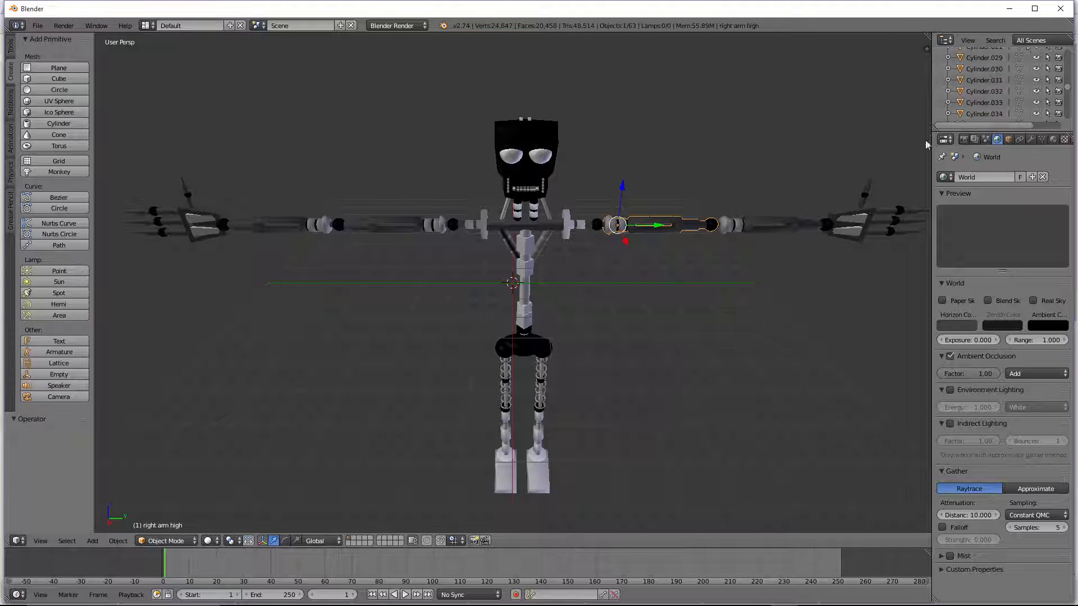
Step: Select the hand, forearm and upper arm objects on both sides one by one to check their names
right_click(830, 231)
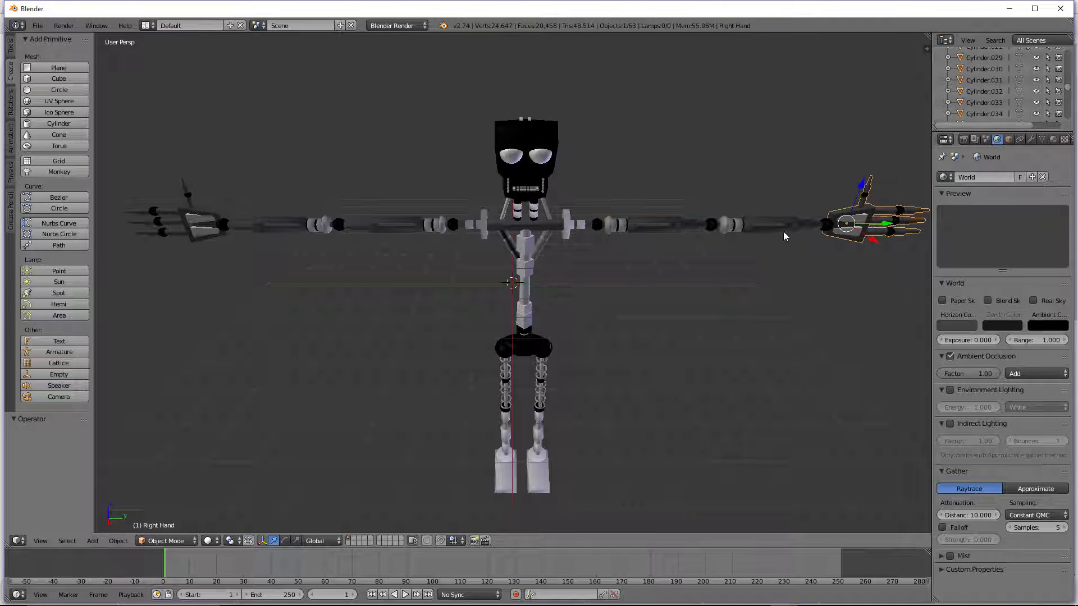
right_click(783, 226)
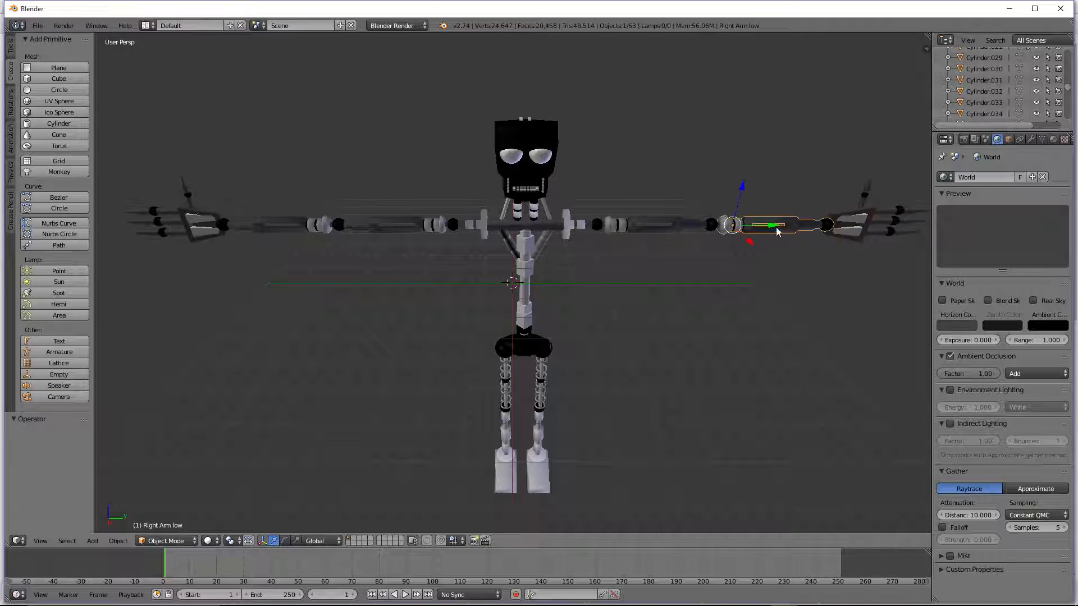
right_click(644, 232)
right_click(211, 228)
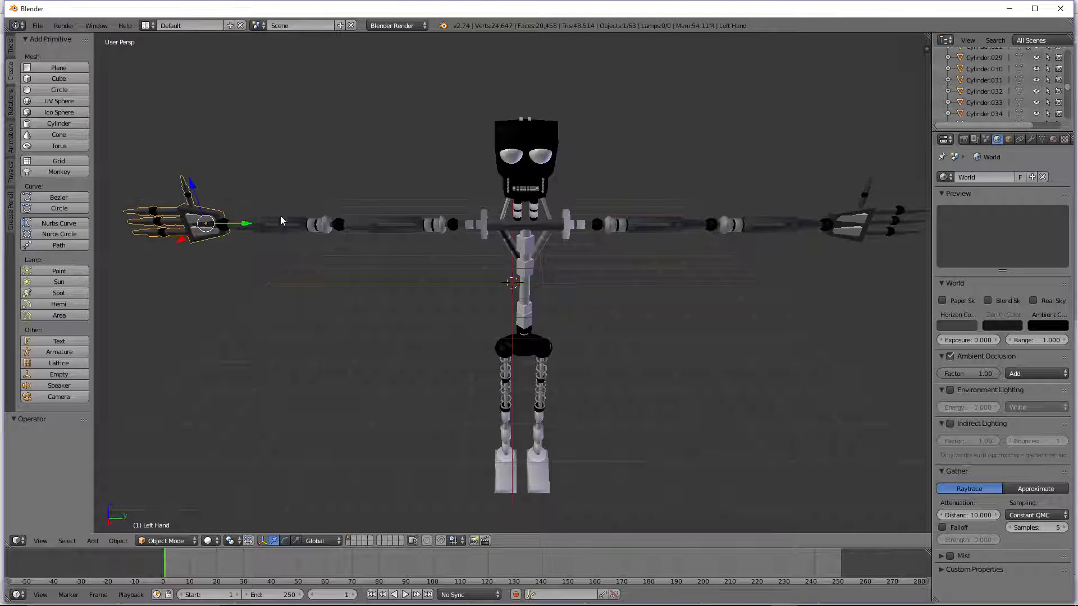
right_click(285, 224)
right_click(387, 230)
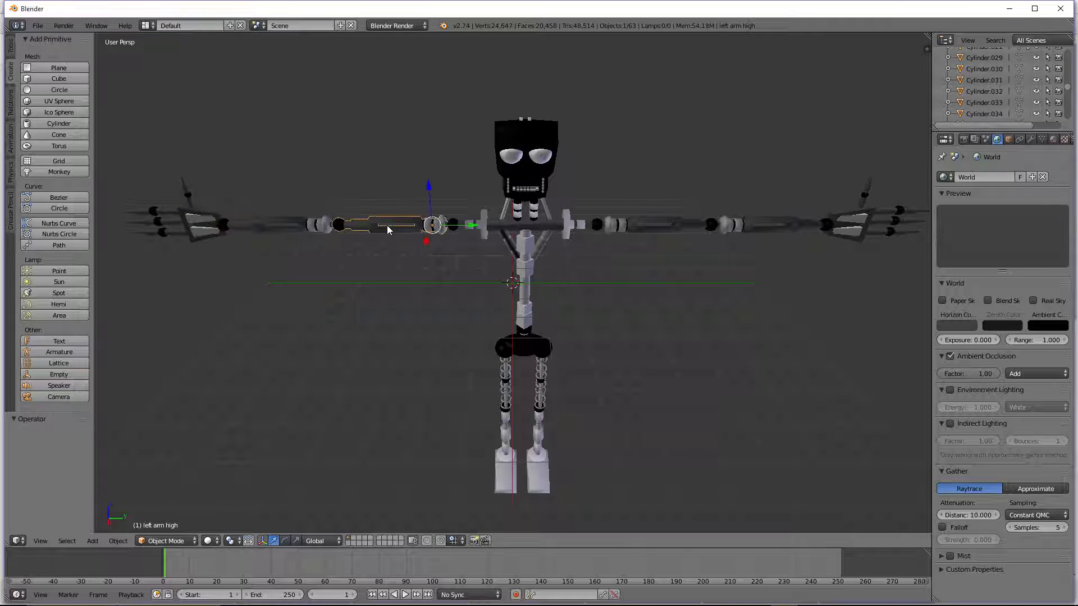
Step: Examine the skull, eye, jaw and head-top objects and look up the skull's entry in the object list
scroll(512, 136, up, 2)
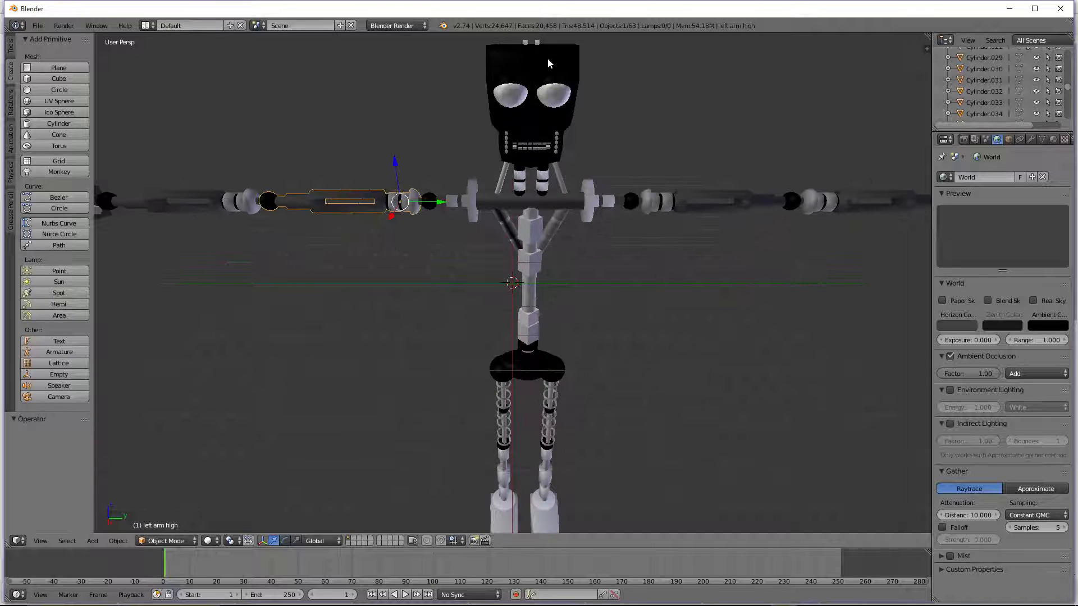
right_click(512, 93)
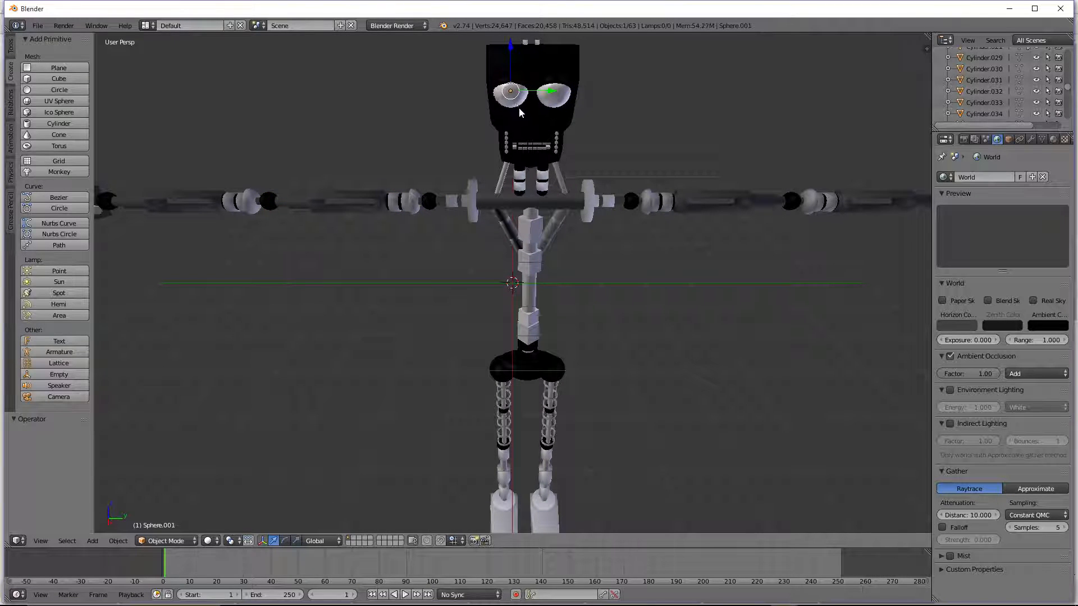
right_click(546, 105)
right_click(553, 97)
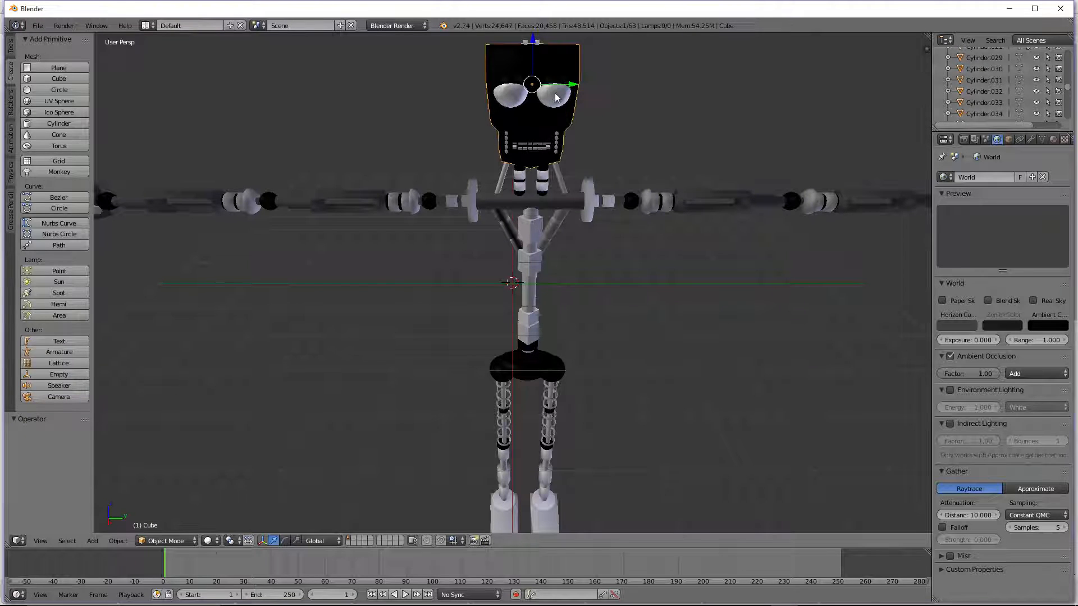
scroll(992, 80, up, 15)
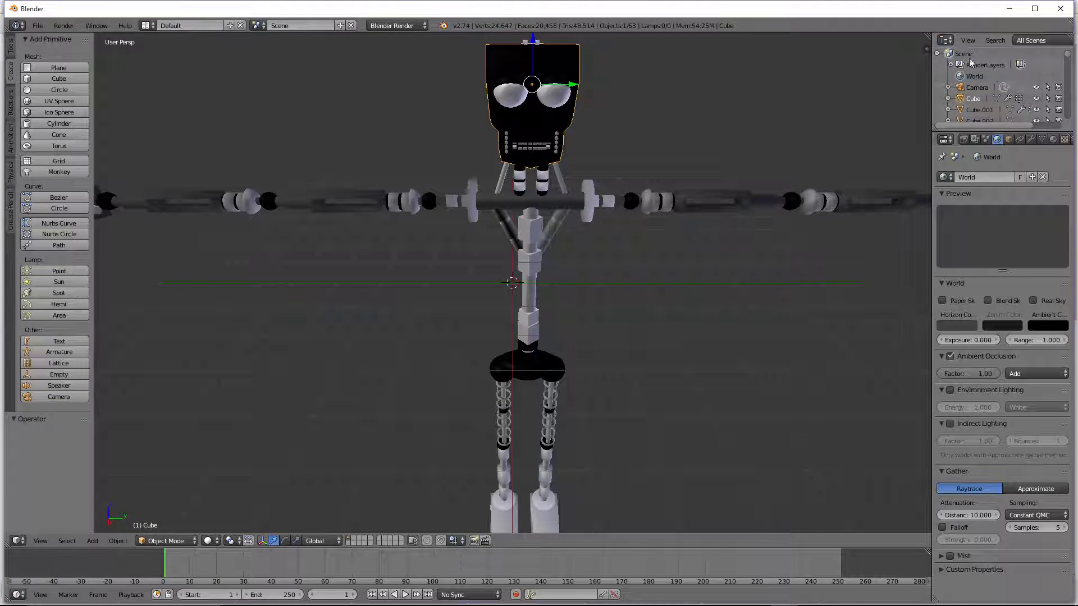
right_click(944, 86)
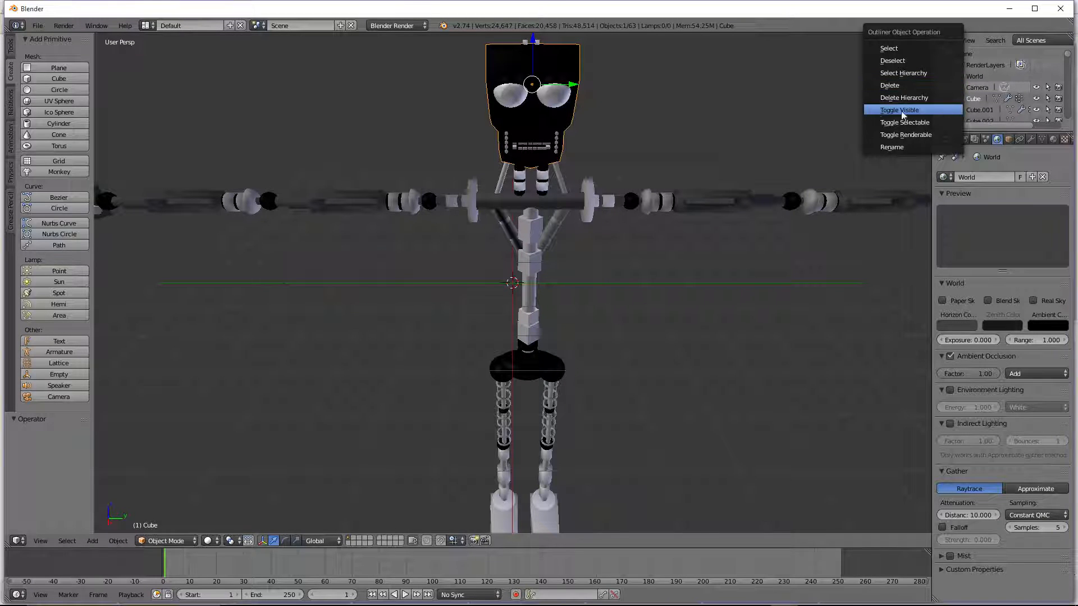
scroll(973, 85, down, 3)
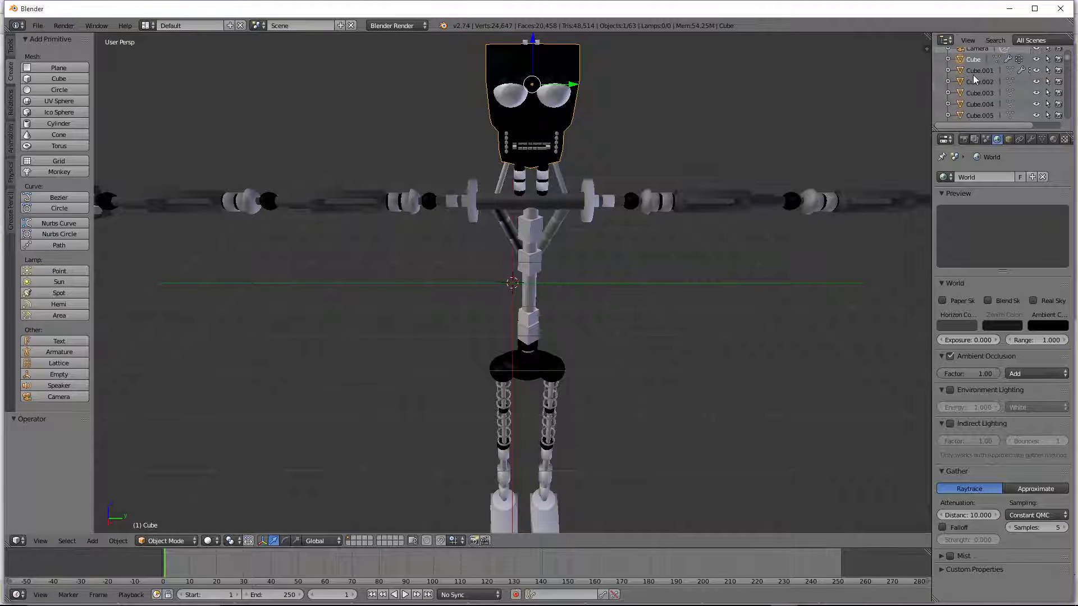
scroll(973, 75, down, 2)
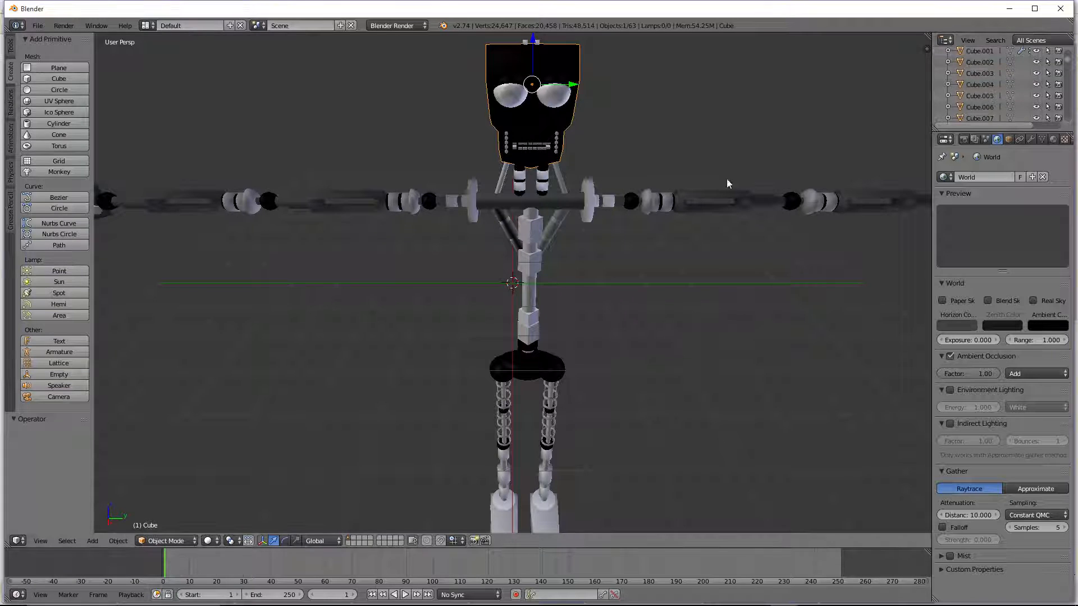
right_click(559, 140)
scroll(559, 141, up, 2)
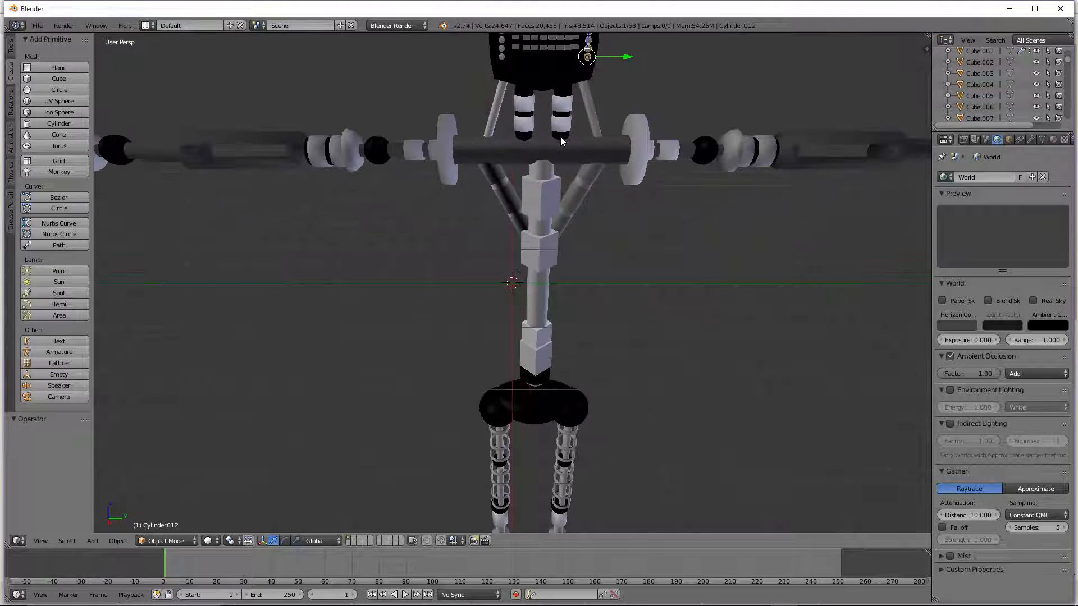
scroll(534, 91, down, 1)
scroll(518, 79, down, 1)
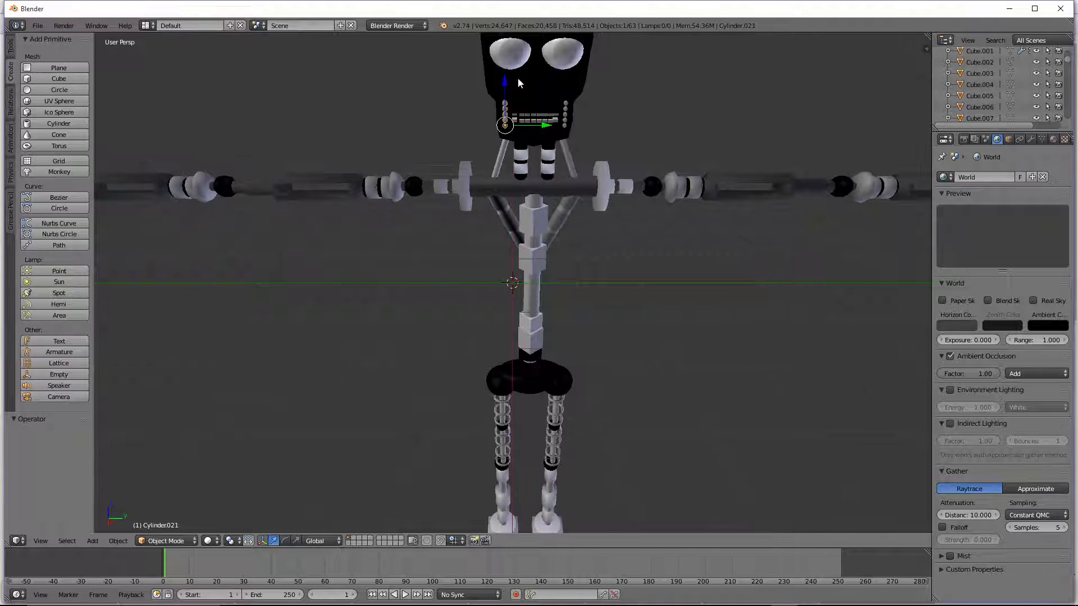
right_click(541, 79)
scroll(542, 83, down, 2)
right_click(526, 84)
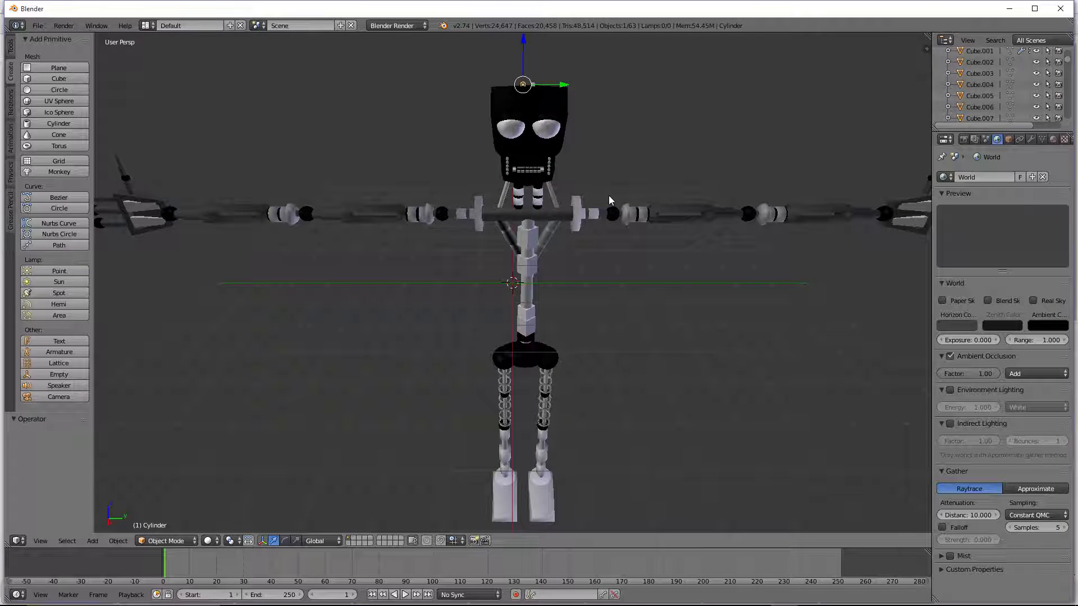
Step: Examine which objects make up the shoulders and the crossbar between them, and leave nothing selected
right_click(611, 213)
right_click(645, 224)
right_click(612, 216)
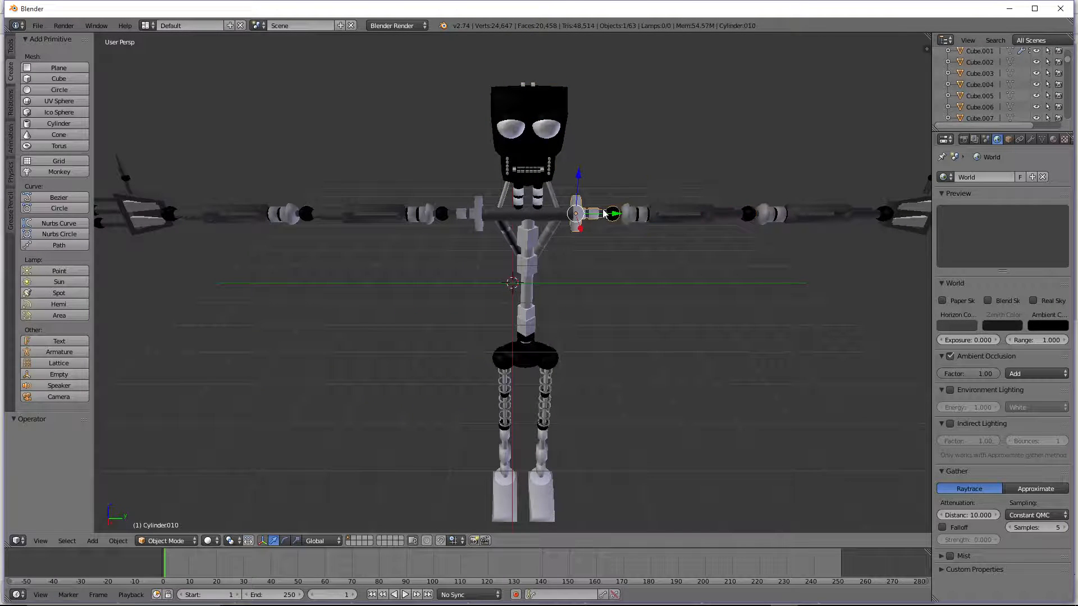
right_click(536, 210)
right_click(523, 219)
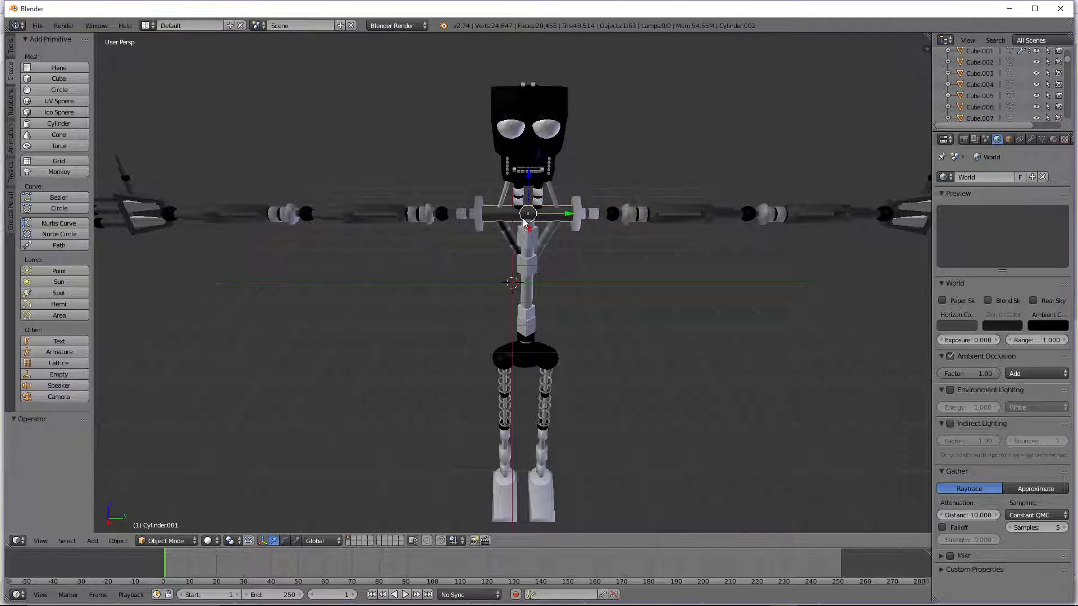
right_click(477, 217)
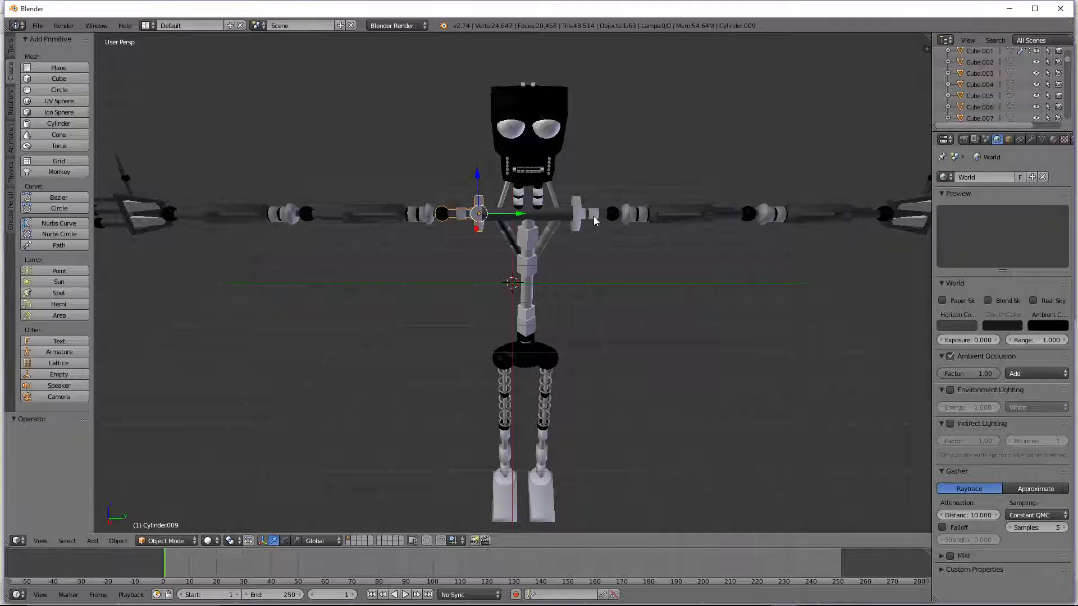
right_click(594, 217)
right_click(578, 218)
right_click(611, 214)
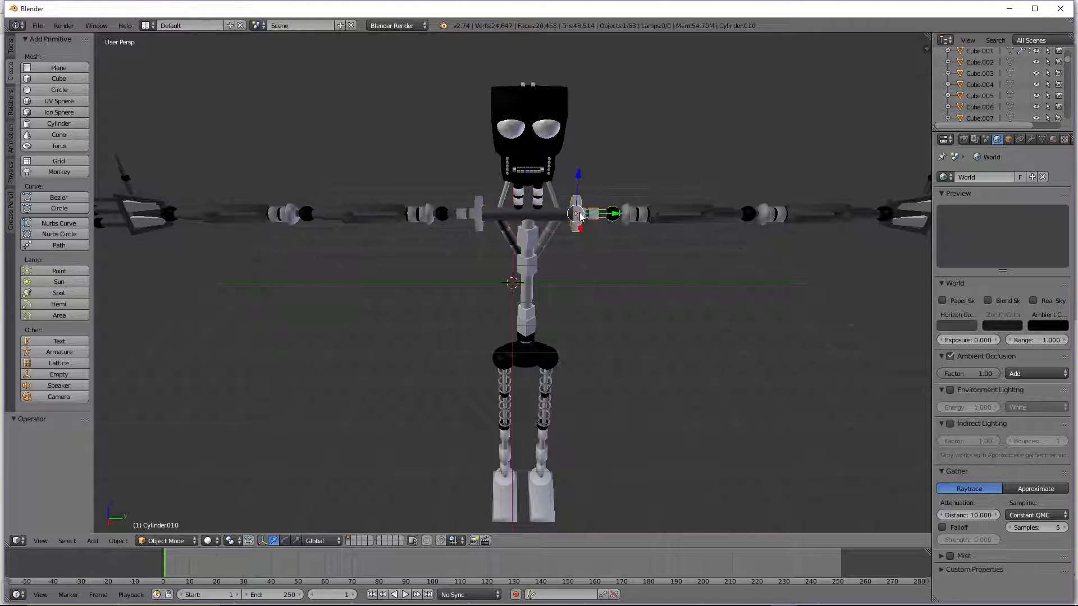
shift+right_click(496, 222)
shift+right_click(473, 222)
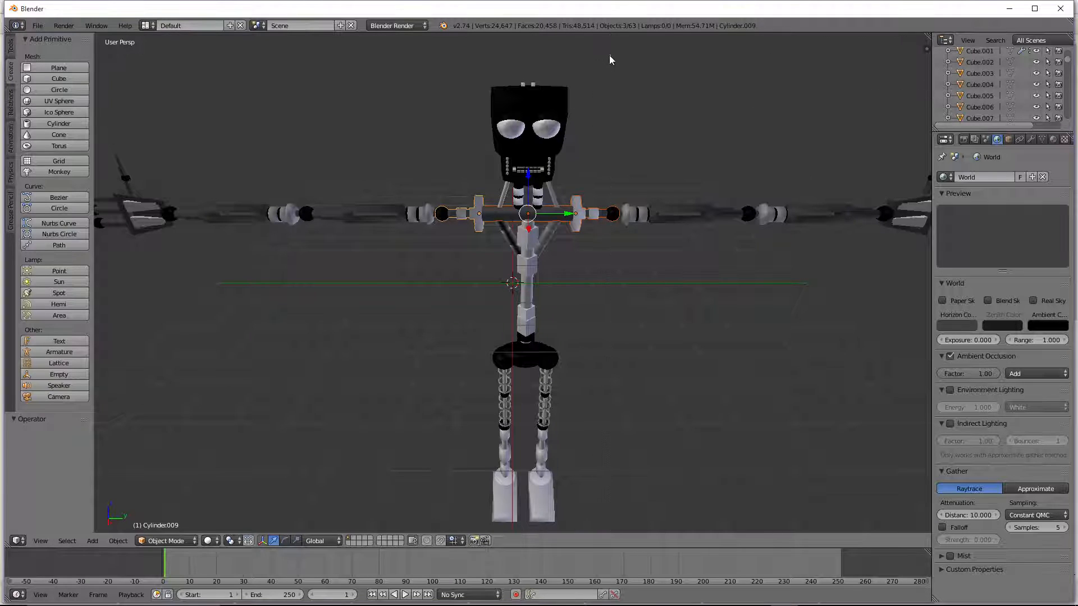
key(a)
Step: Rename the pupil sphere of the eye on the Right Hand's side, Sphere.004, to "right pupil"
right_click(558, 128)
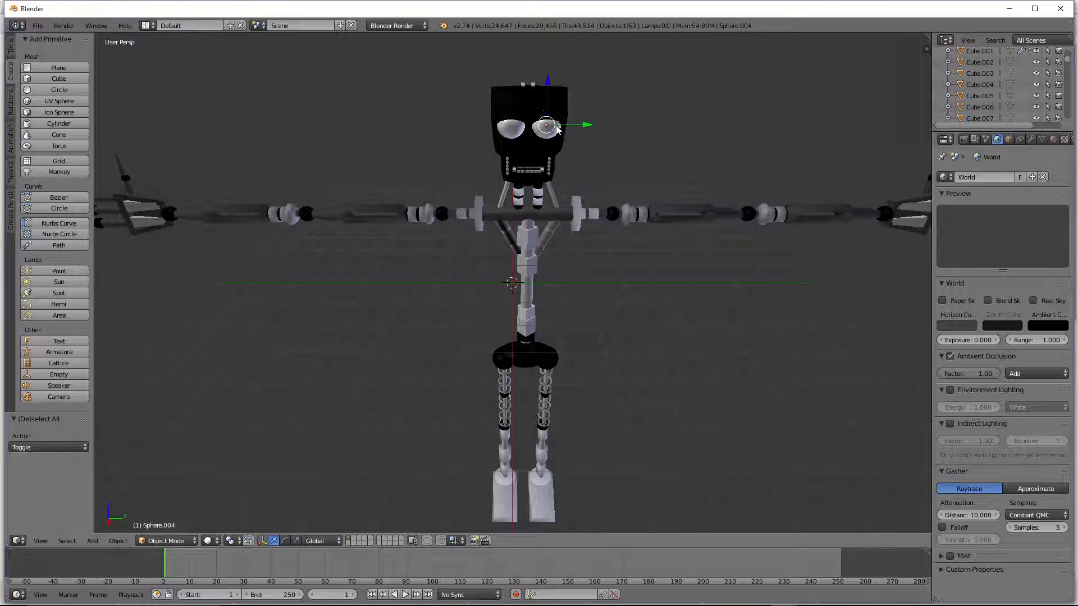
scroll(1001, 89, up, 3)
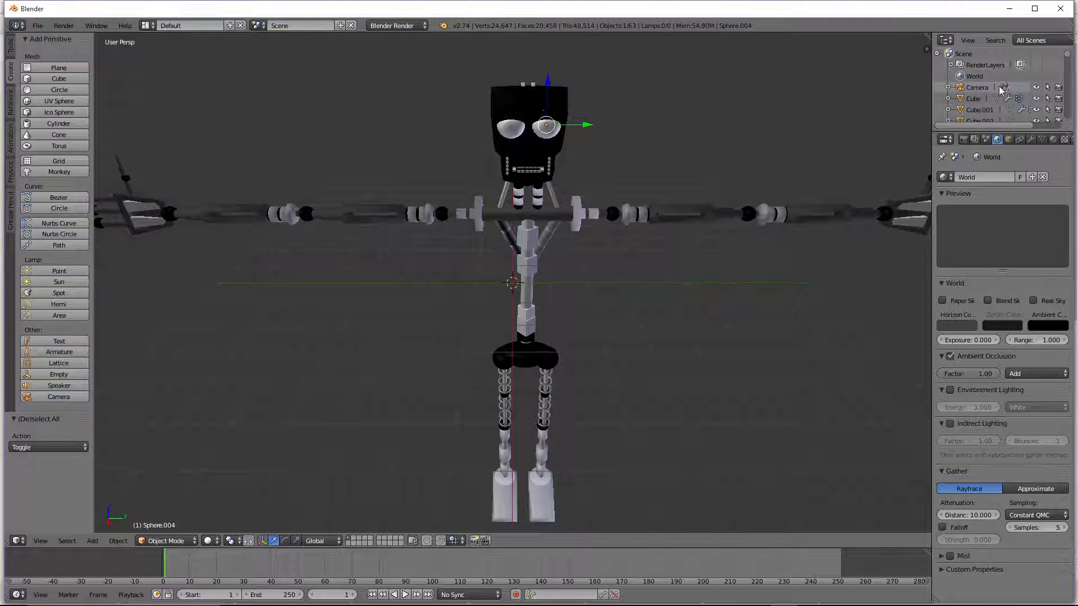
scroll(1000, 90, down, 10)
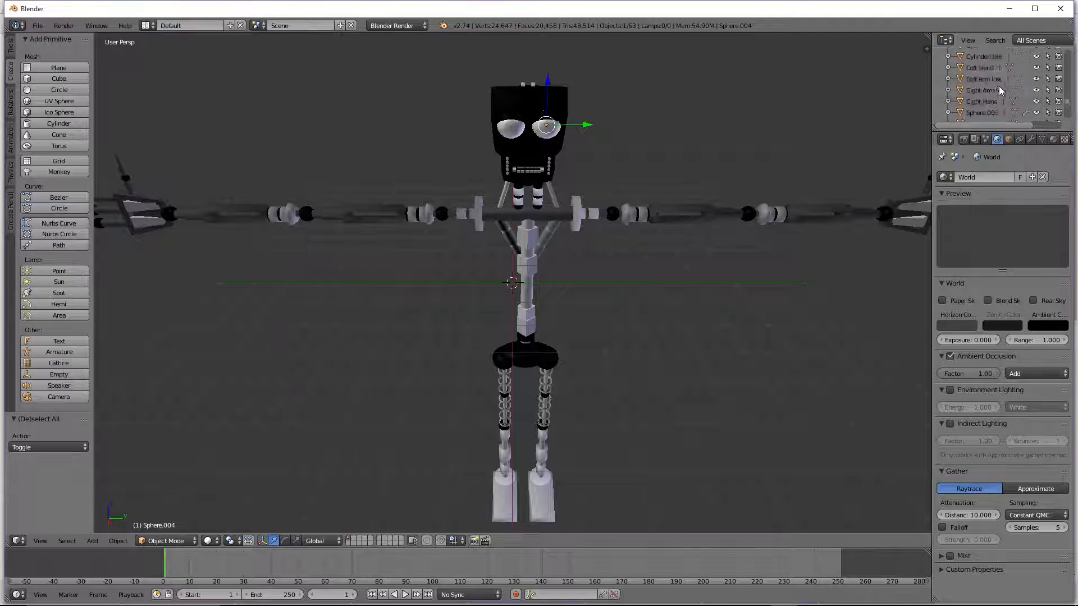
scroll(999, 85, down, 2)
scroll(988, 72, down, 2)
right_click(988, 71)
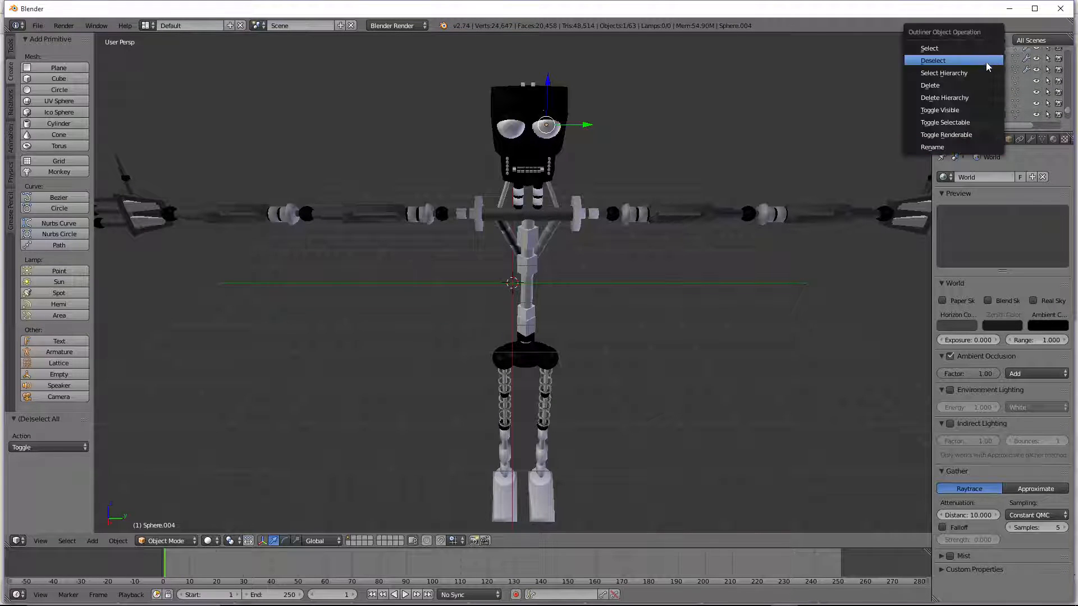
right_click(992, 65)
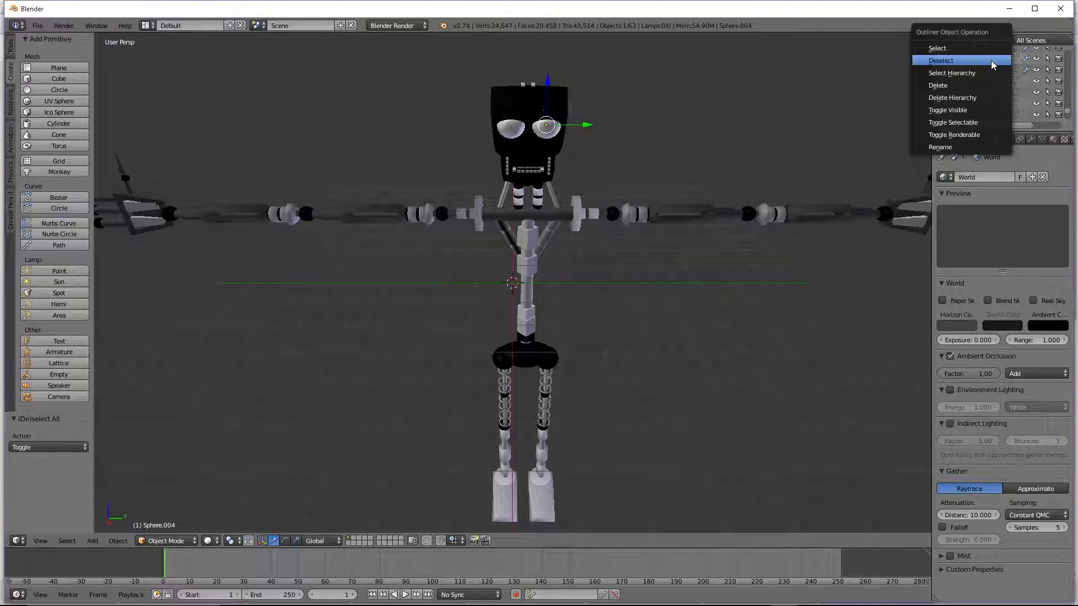
click(974, 147)
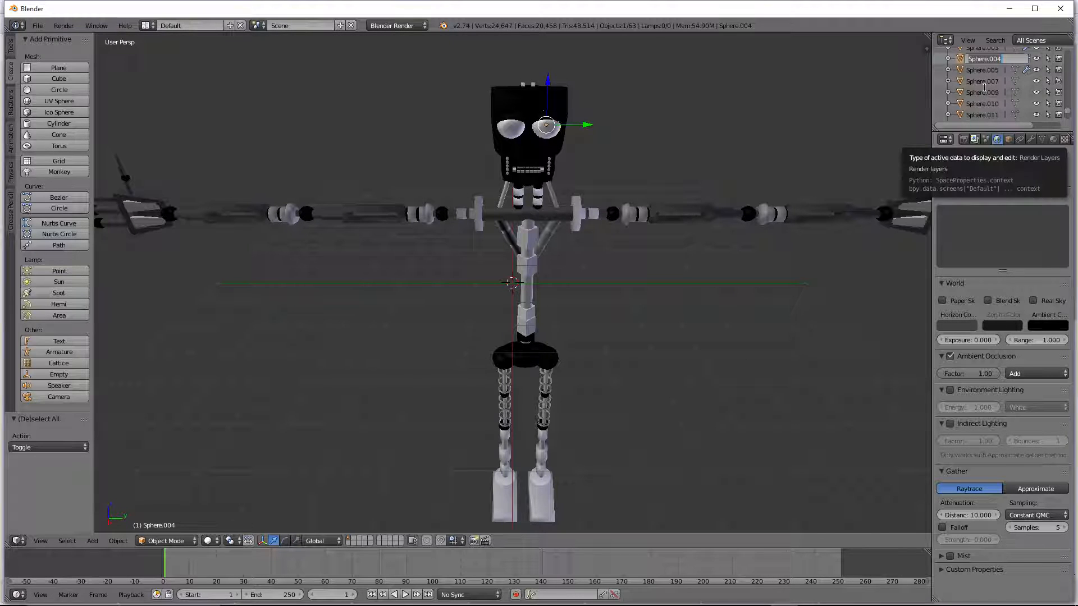
text(n)
text(ight pupil)
key(Return)
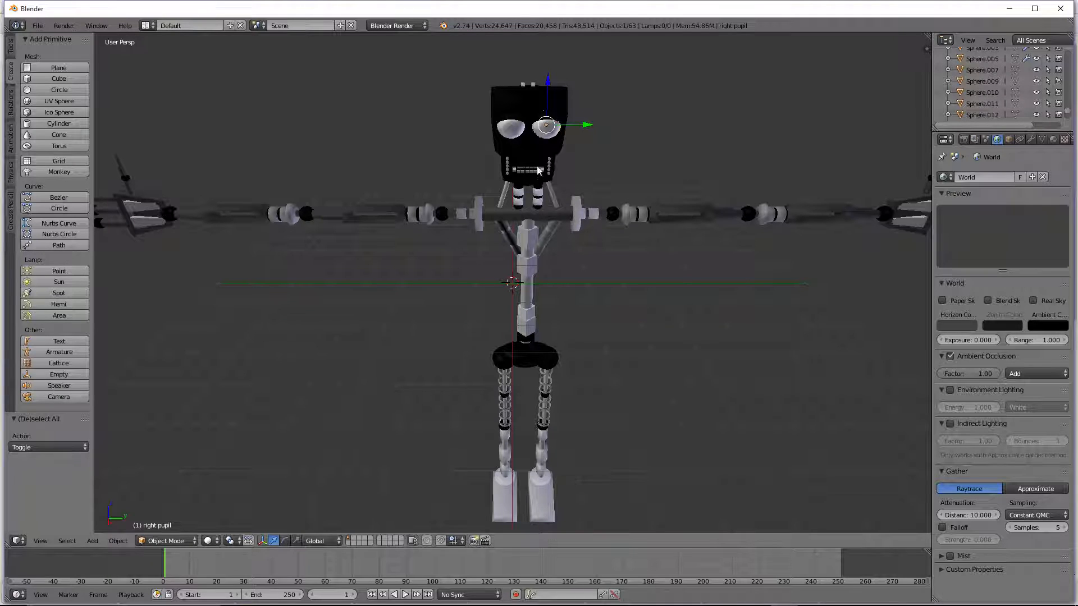
Step: Rename the pupil sphere of the eye on the Left Hand's side, Sphere.001, to "left pupil"
right_click(516, 134)
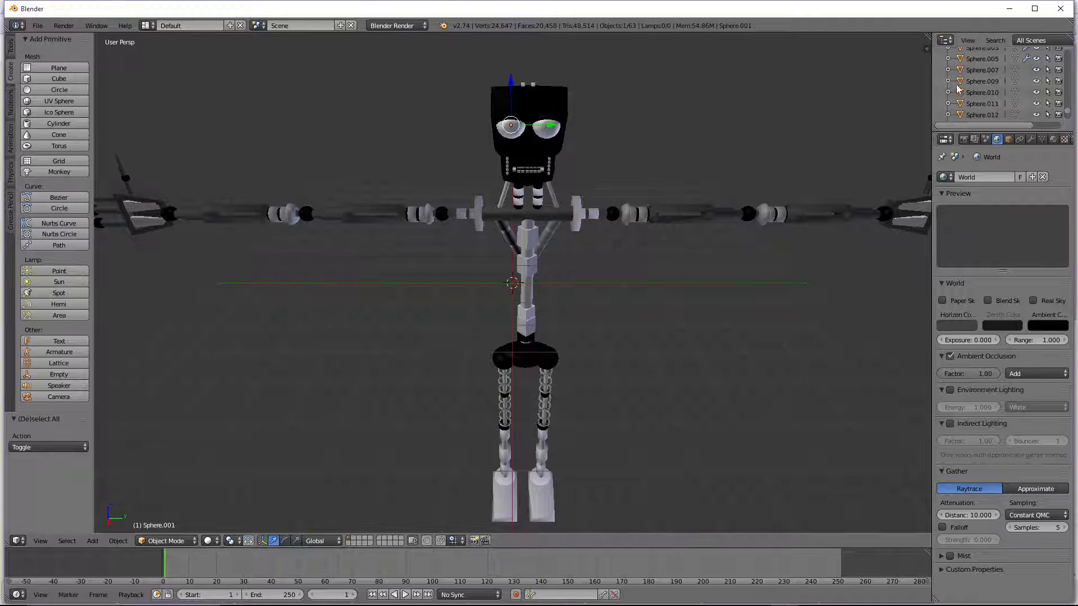
scroll(979, 85, up, 3)
right_click(979, 85)
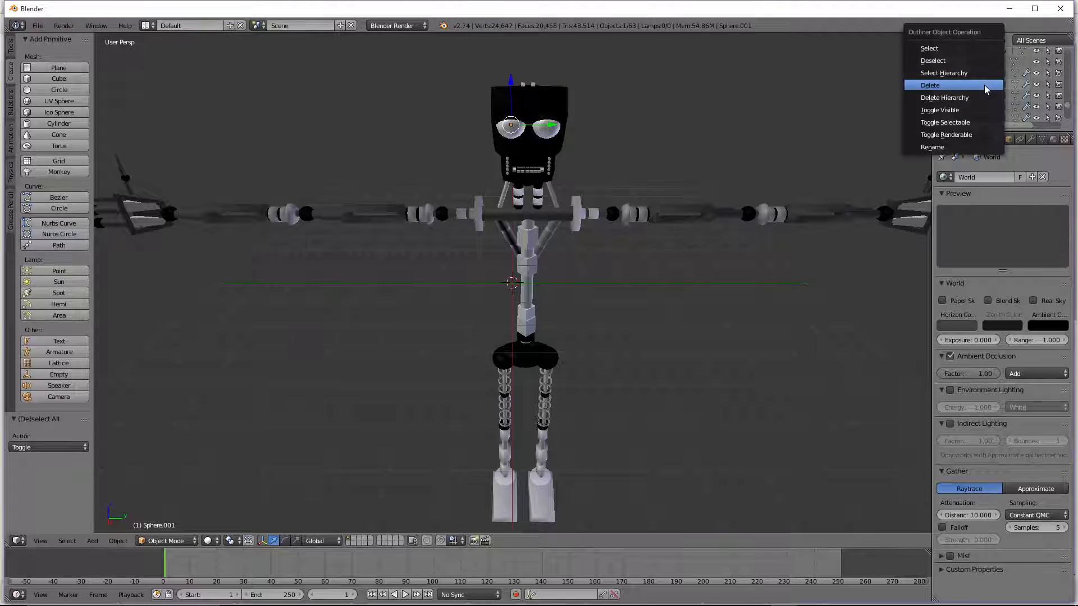
click(958, 133)
text(left)
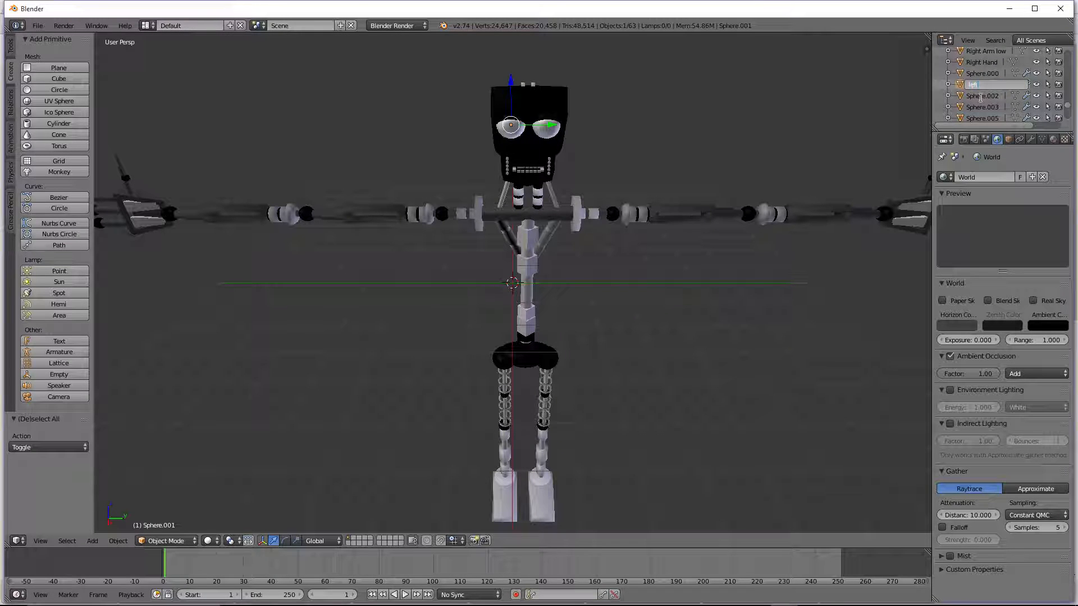
text( pupil)
key(Return)
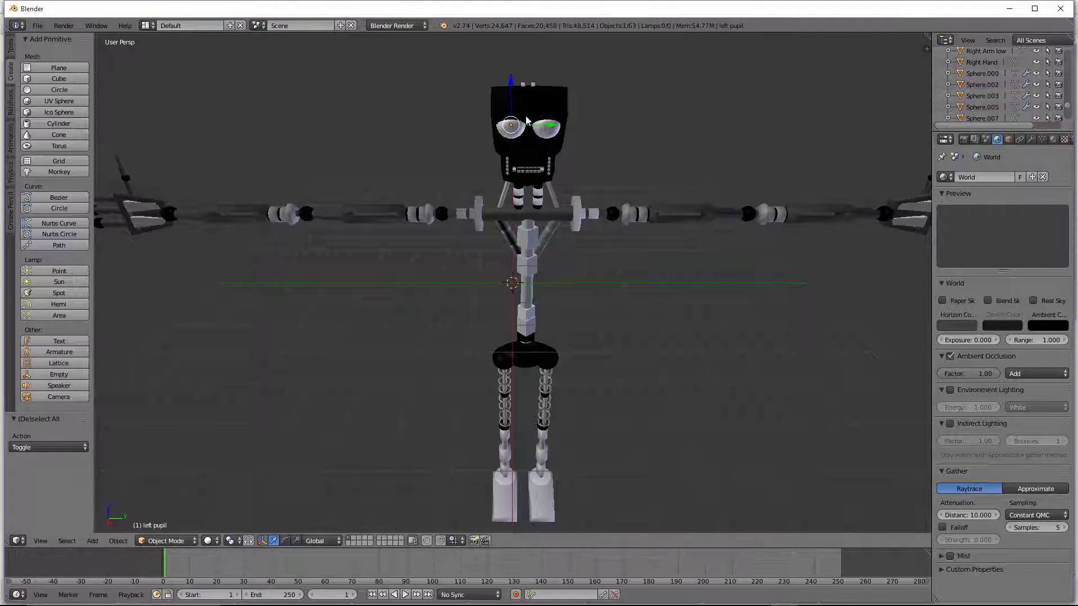
Step: Rename the upper eyelid sphere of the eye on the Left Hand's side, Sphere.000, to "left eyelid top"
right_click(980, 73)
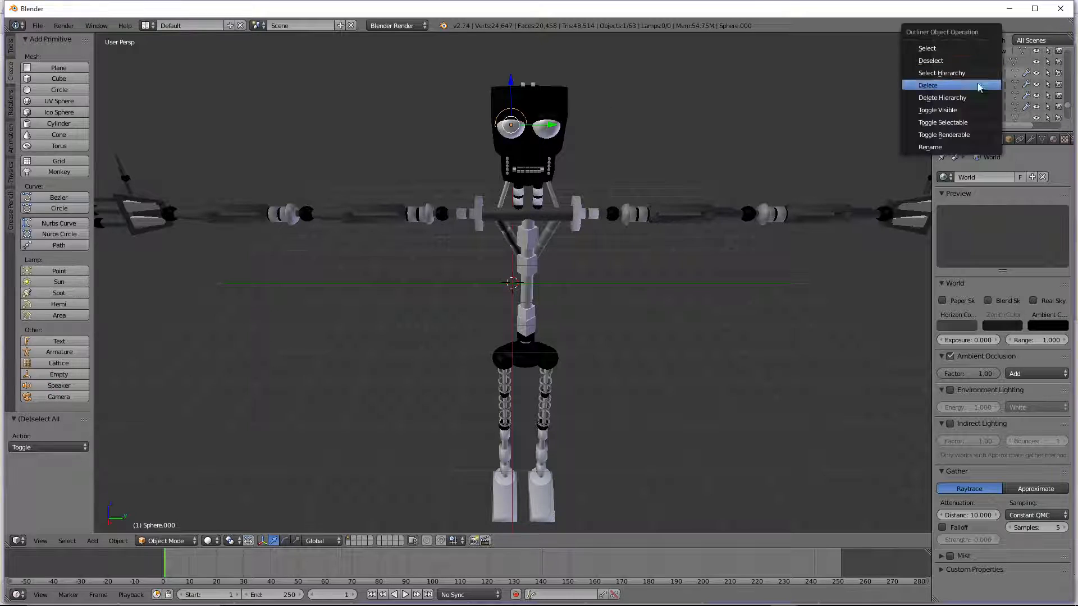
click(962, 146)
text(l)
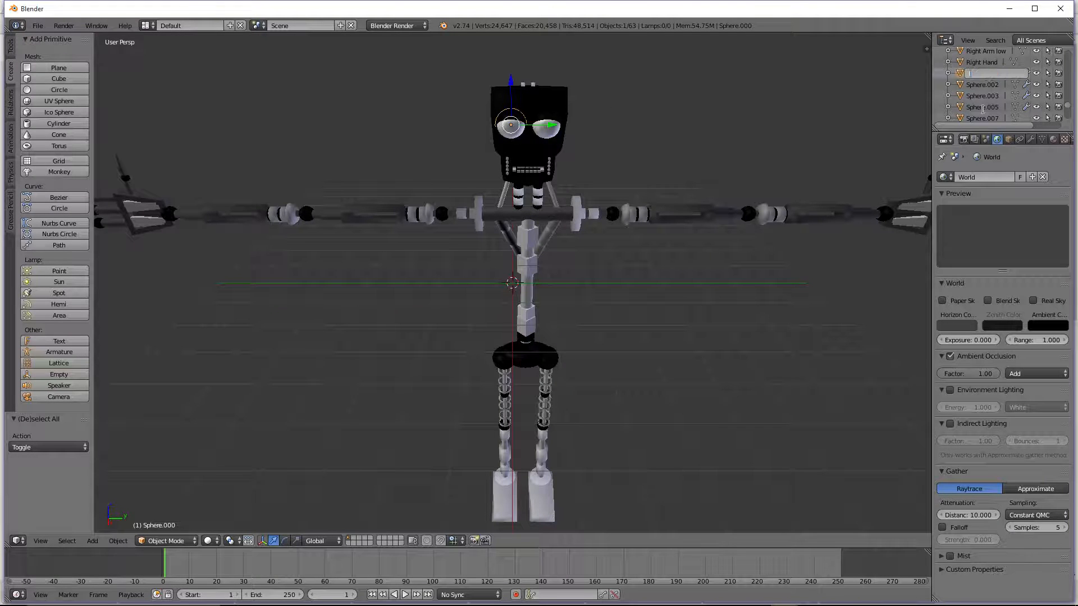
text(eft eyelid to)
key(Return)
Step: Try to rename the upper eyelid sphere of the other eye, Sphere.003, to "right eyelid top"
click(994, 85)
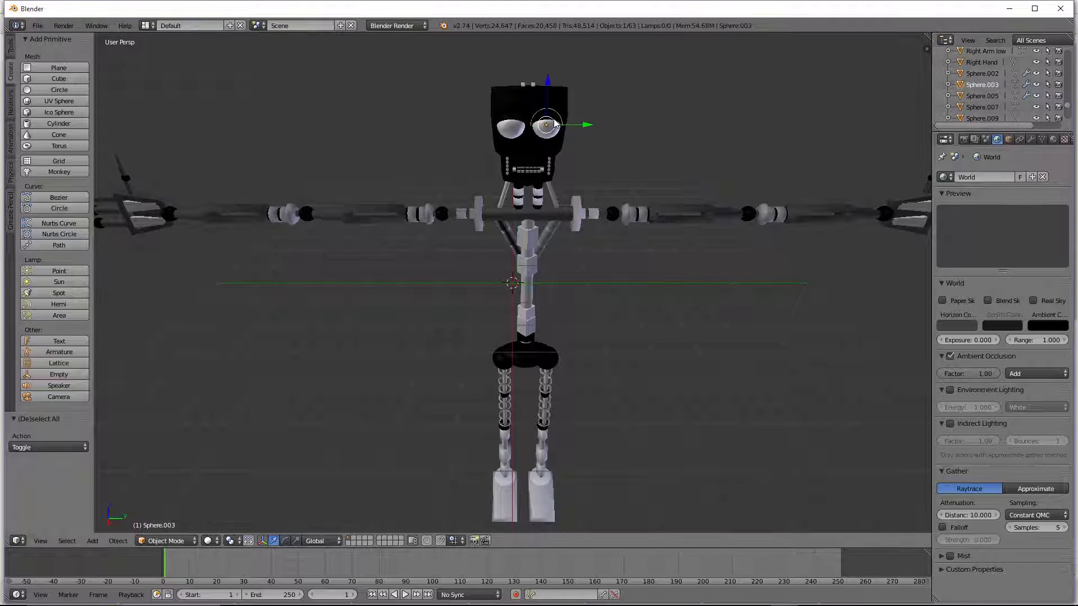
right_click(996, 92)
click(977, 151)
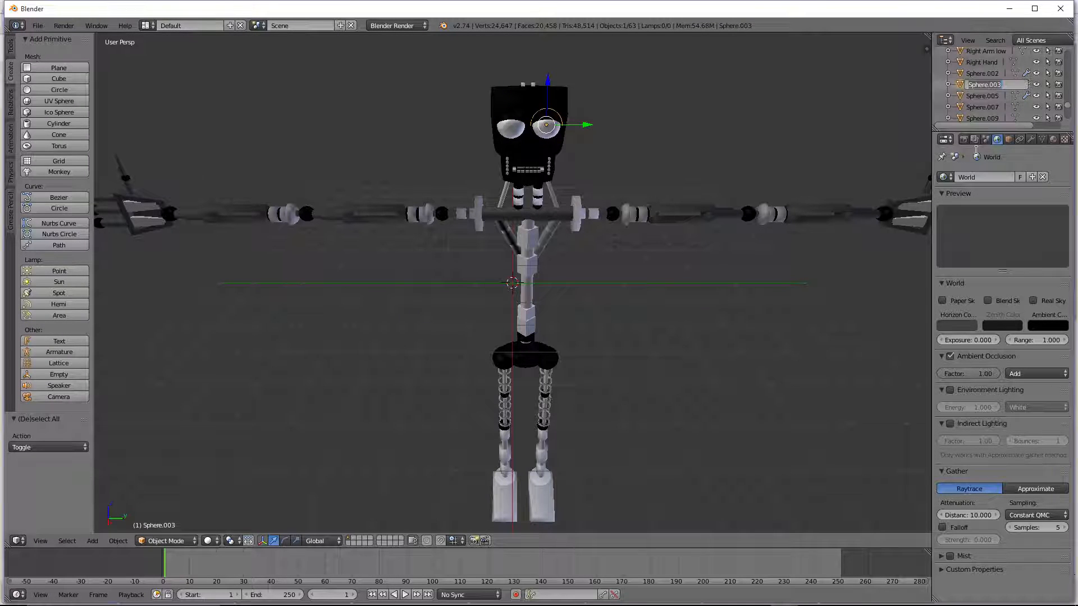
text(right eyelid top)
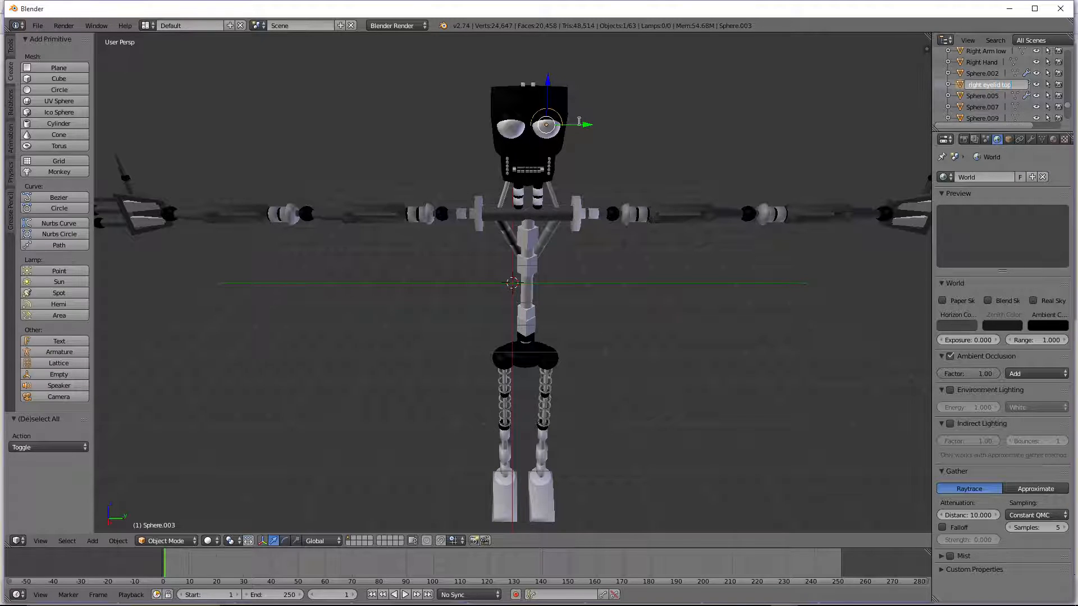
right_click(550, 142)
Step: Rename the lower eyelid sphere of the eye on the Right Hand's side, Sphere.005, to "right eyelid bottom"
right_click(549, 144)
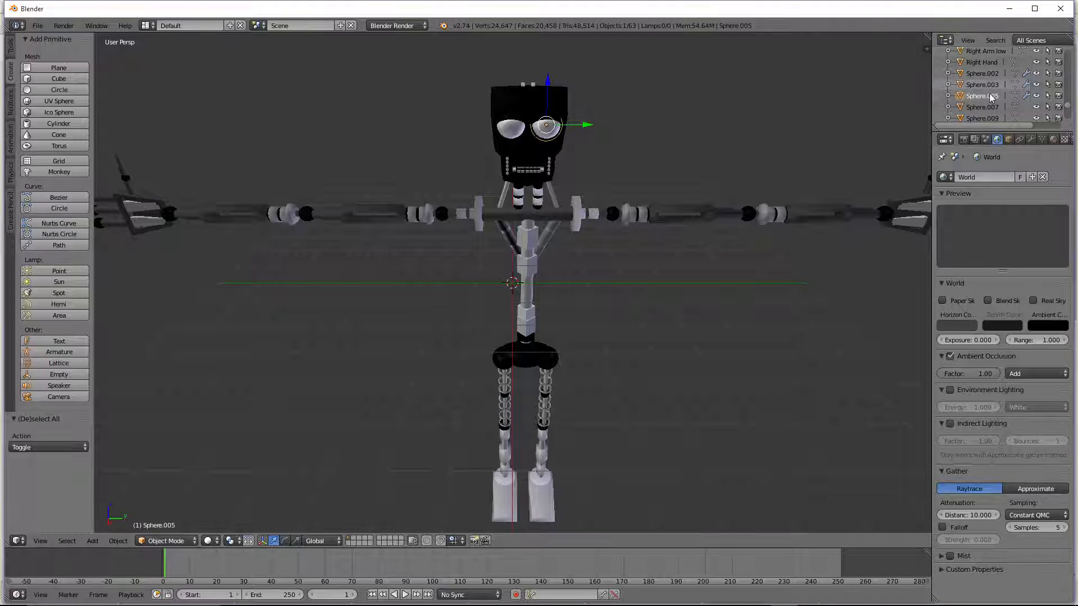
right_click(993, 96)
click(977, 147)
text(right eye)
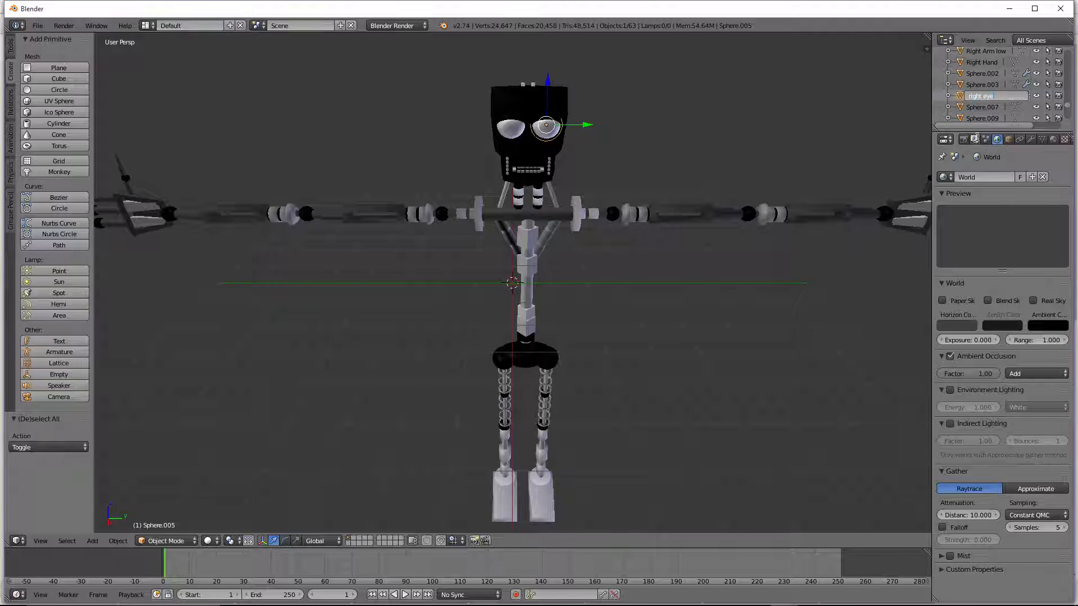
text(lid bottom)
key(Return)
Step: Rename the lower eyelid sphere of the other eye, Sphere.002, to "left eyelid bottom" and leave nothing selected
right_click(519, 140)
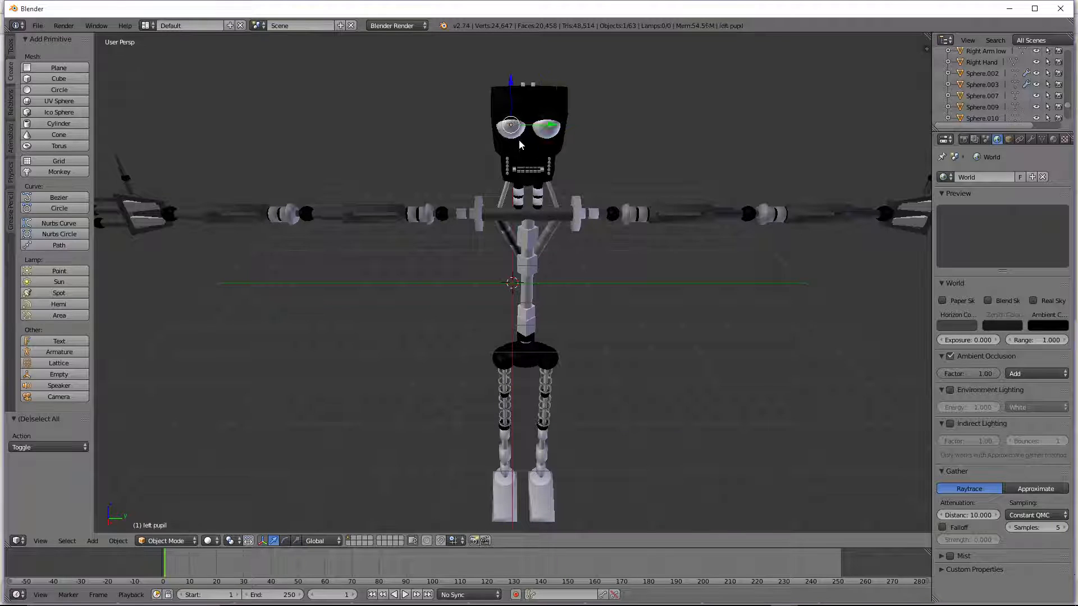
click(983, 74)
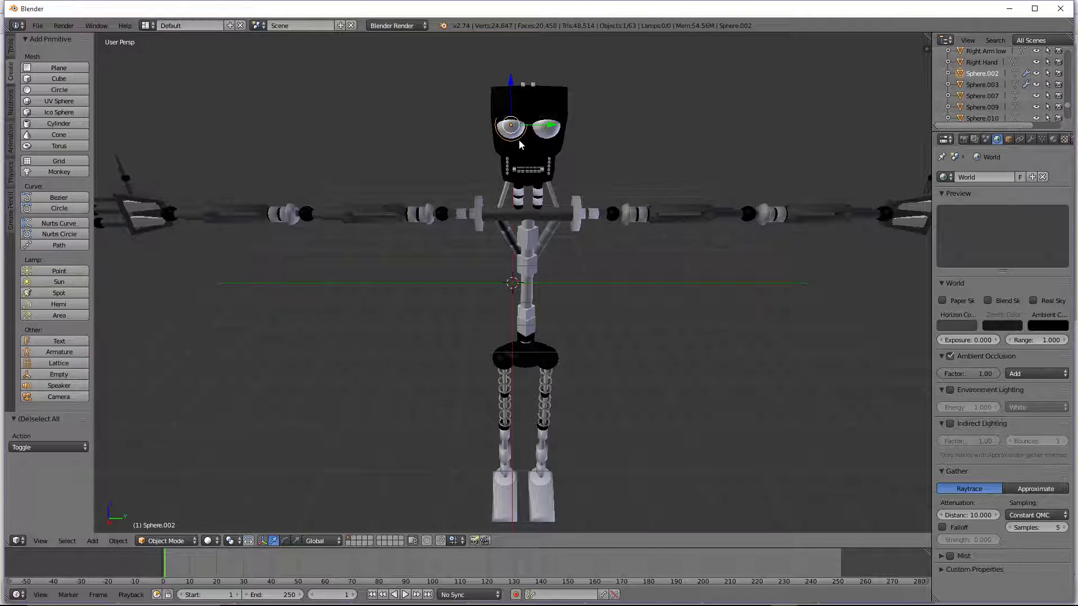
right_click(982, 74)
click(949, 147)
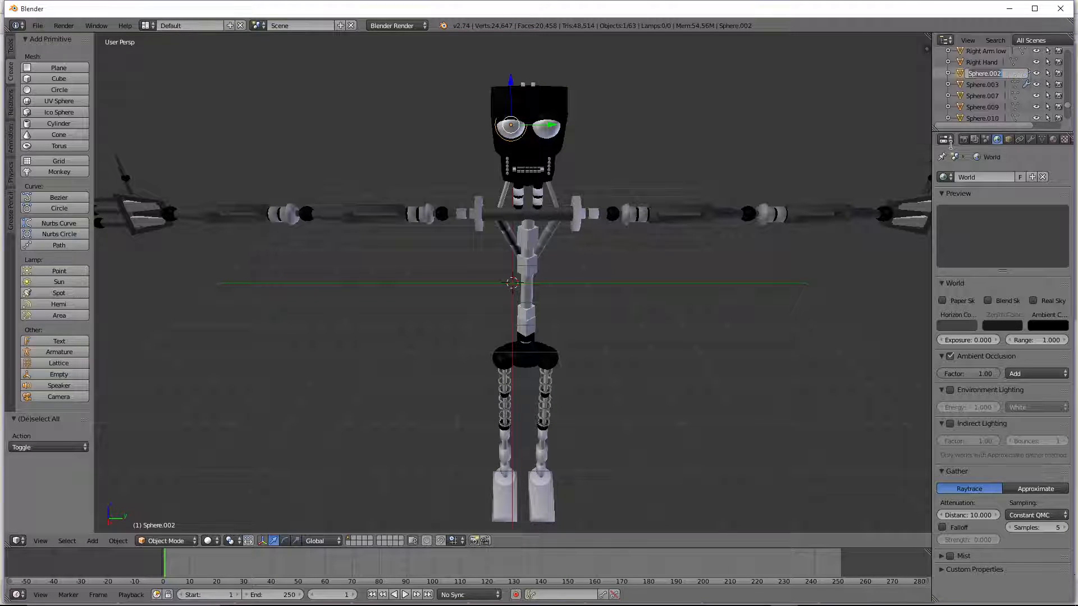
text(left eyelid bottom)
key(Return)
key(a)
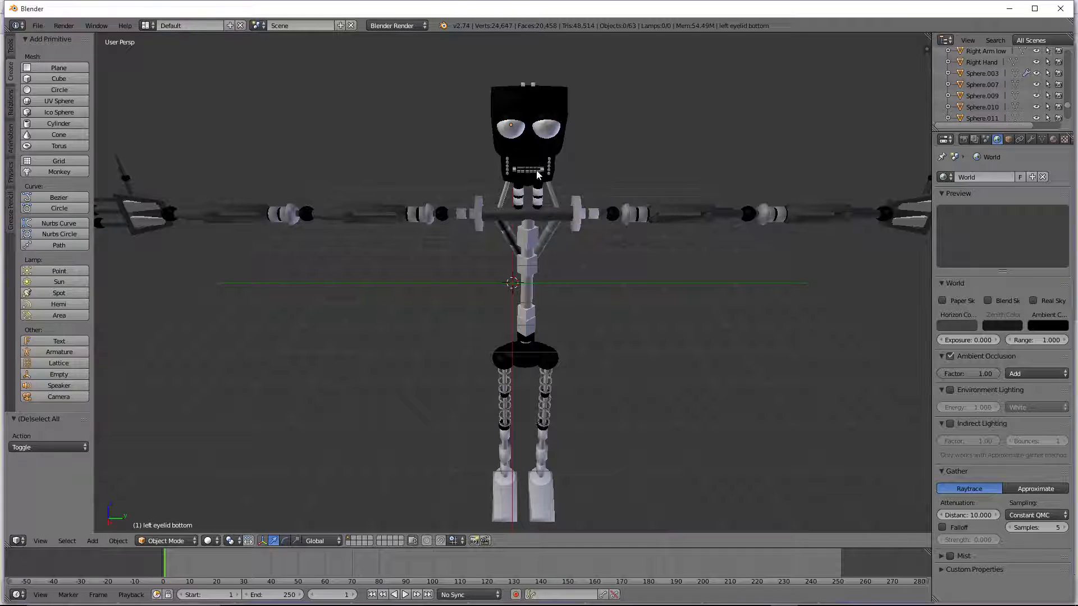
Step: Rename the upper teeth object in the mouth, Cube.011, to "mouth [top]"
right_click(538, 170)
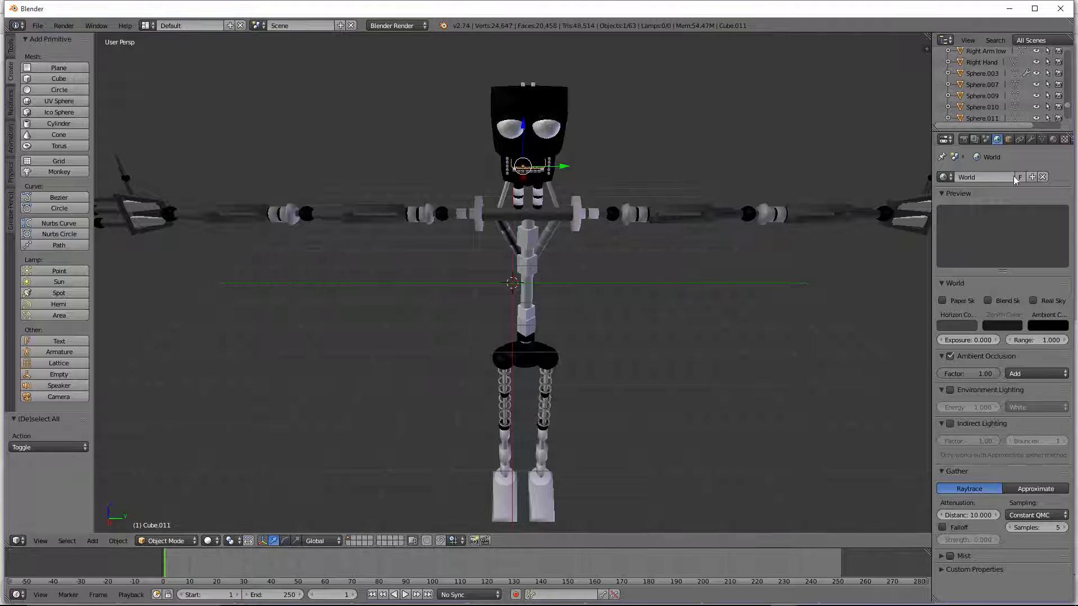
scroll(989, 79, down, 5)
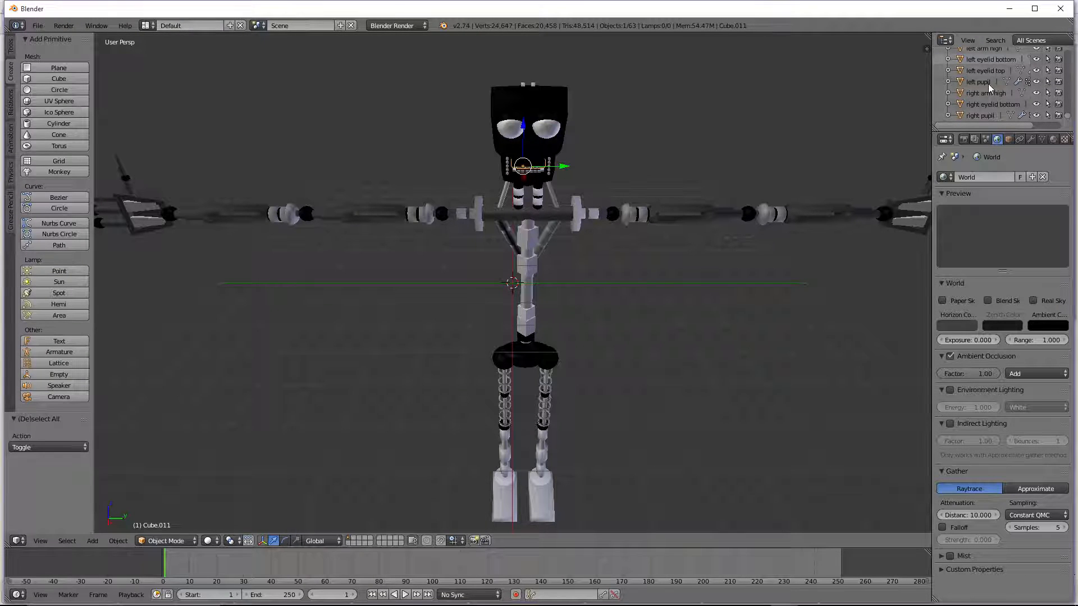
scroll(988, 83, up, 10)
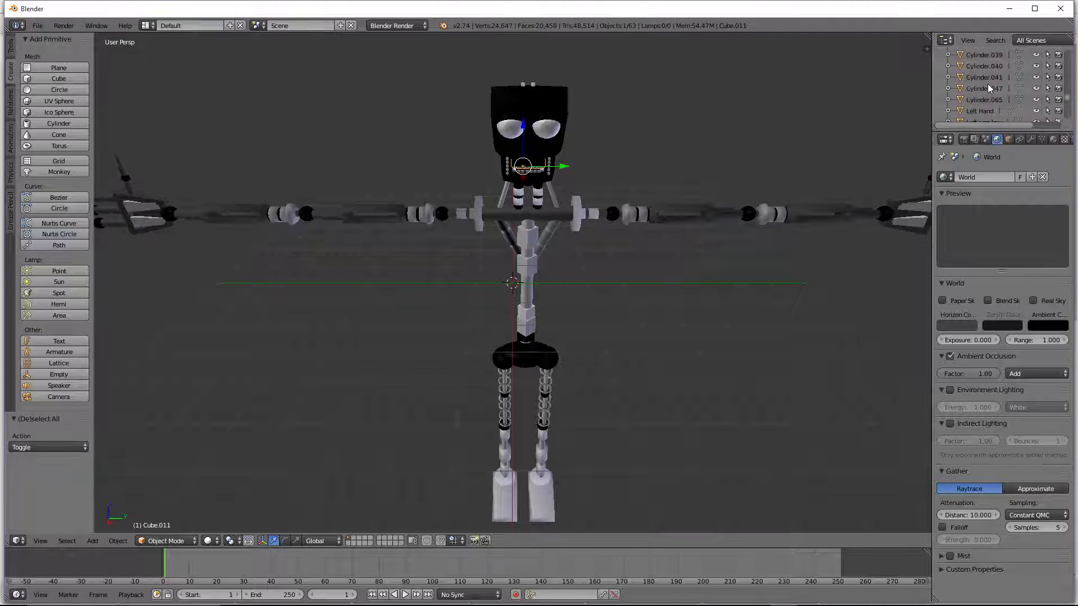
scroll(988, 83, up, 6)
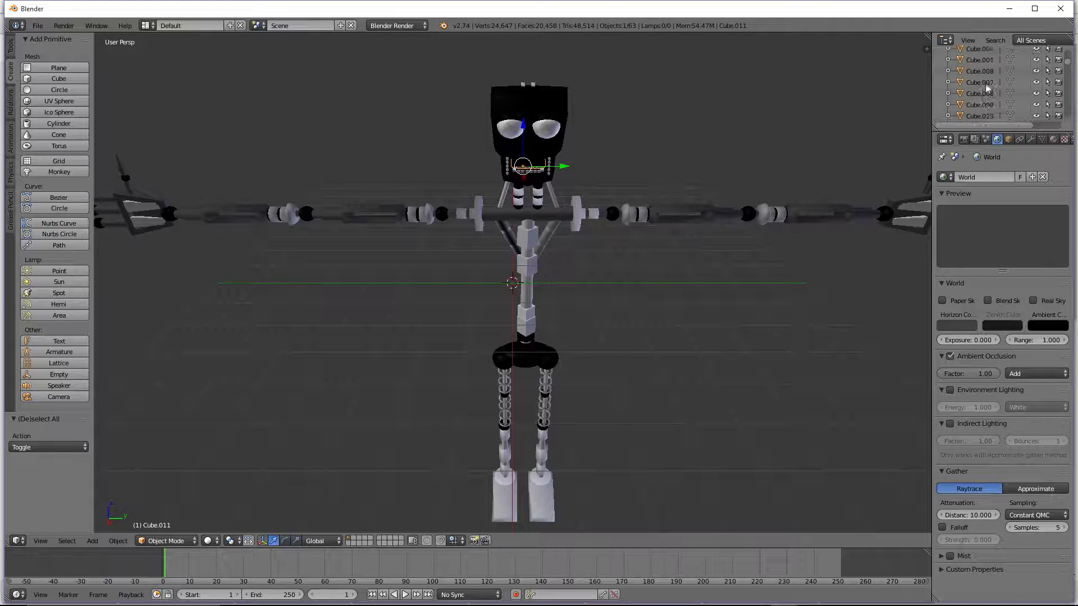
right_click(986, 107)
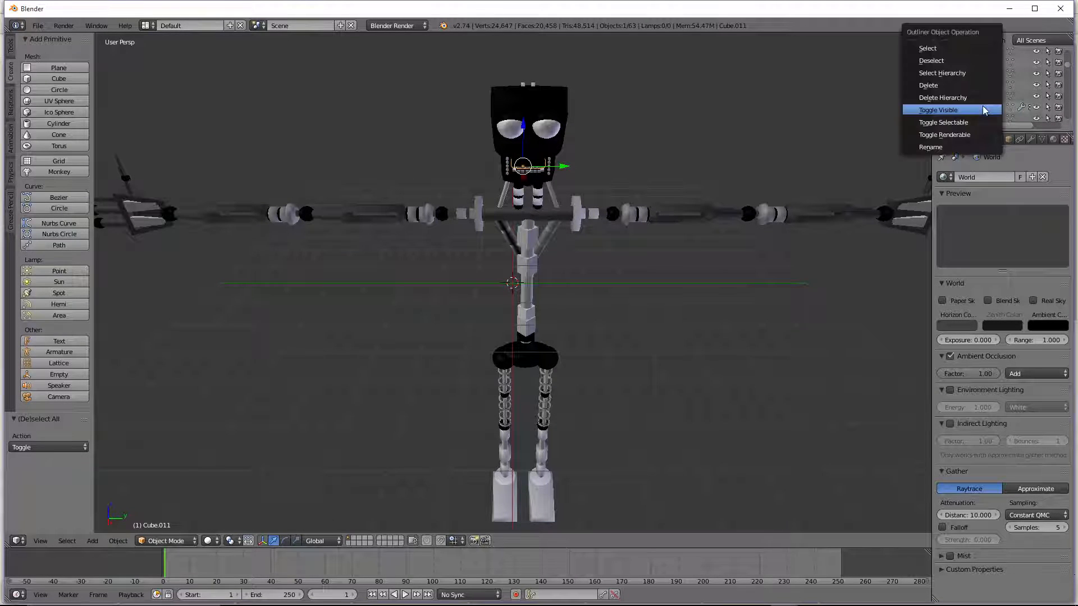
click(966, 149)
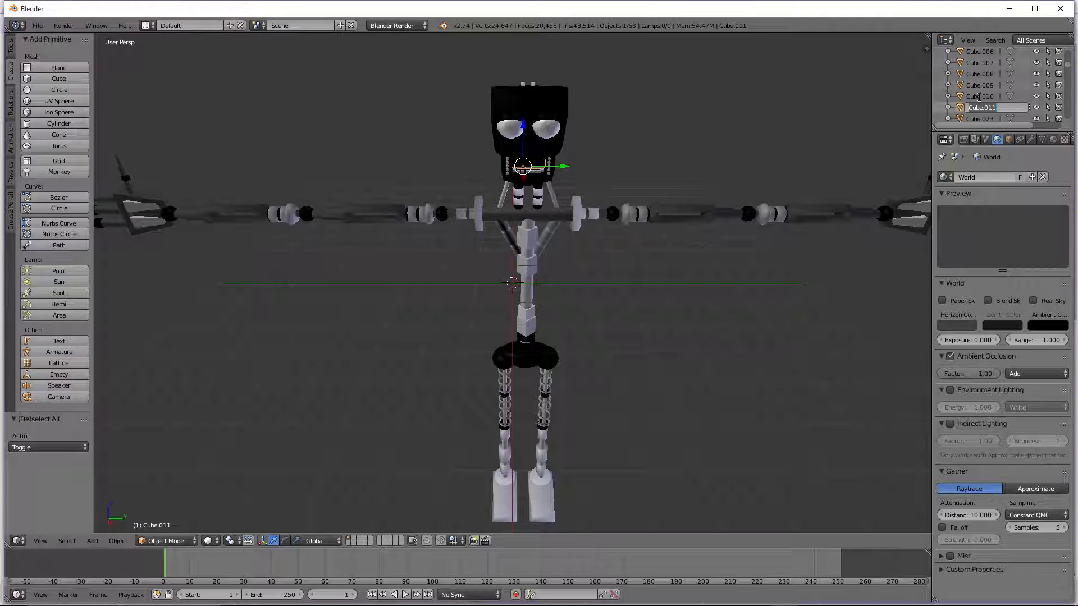
text(mouth [top])
key(Return)
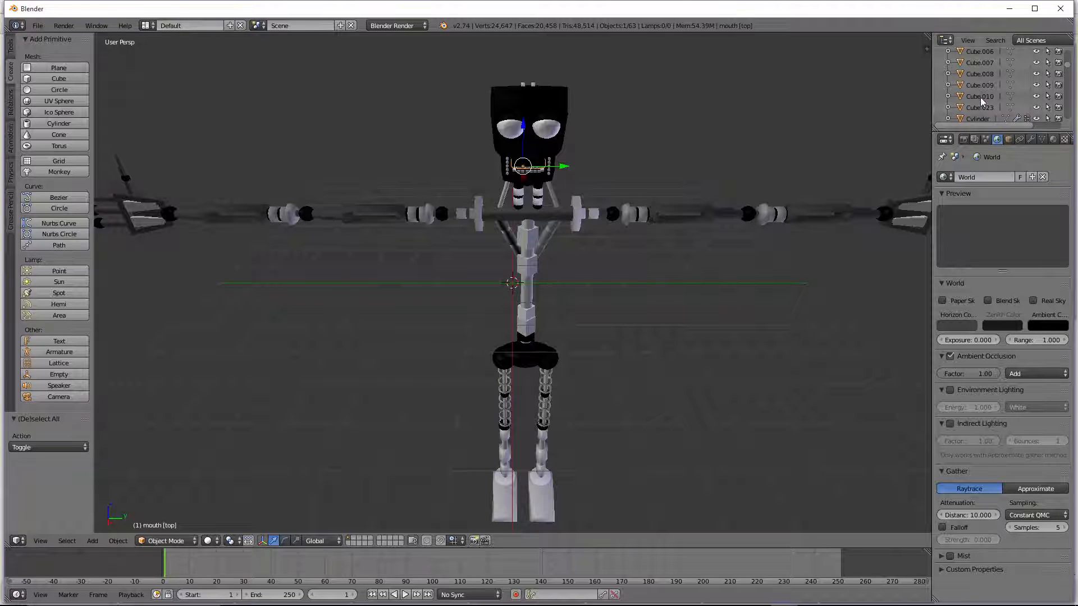
Step: Rename the lower teeth object in the mouth, Cube.001, to "mouth [bottom]"
right_click(537, 175)
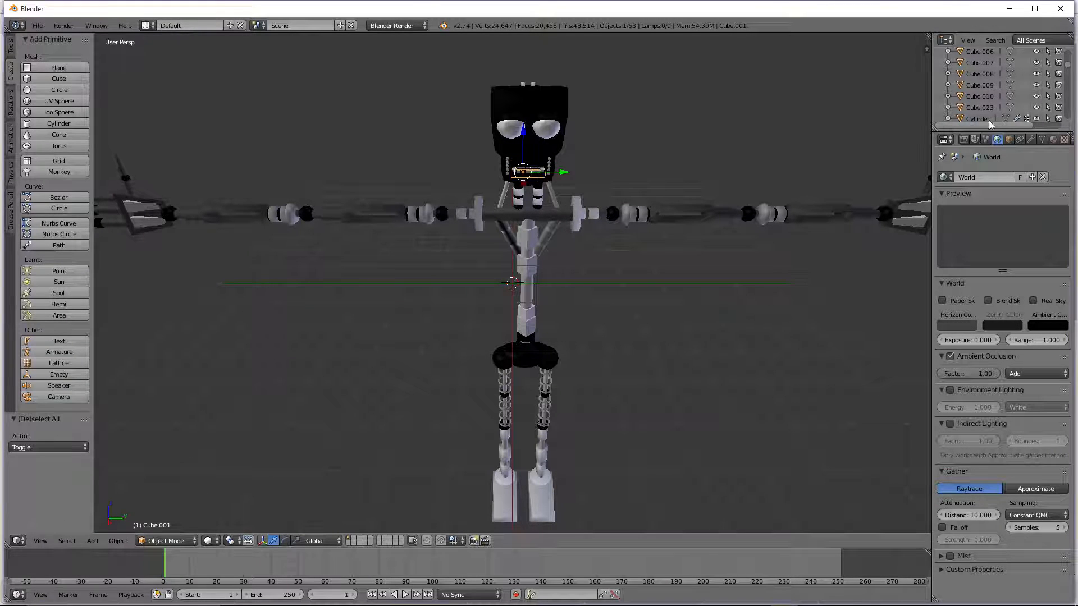
scroll(989, 100, down, 2)
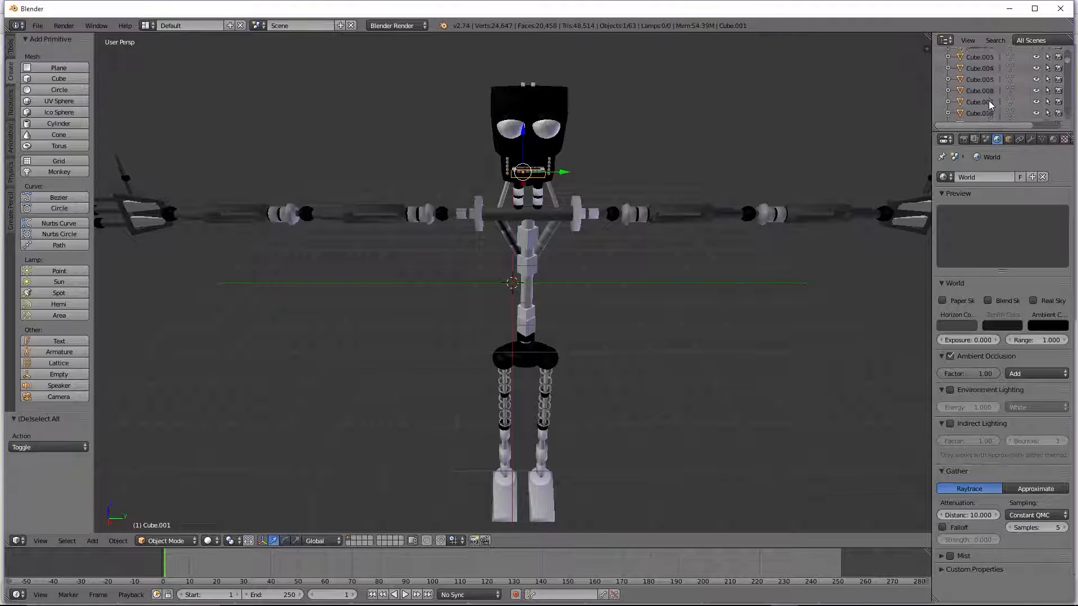
right_click(988, 77)
click(958, 148)
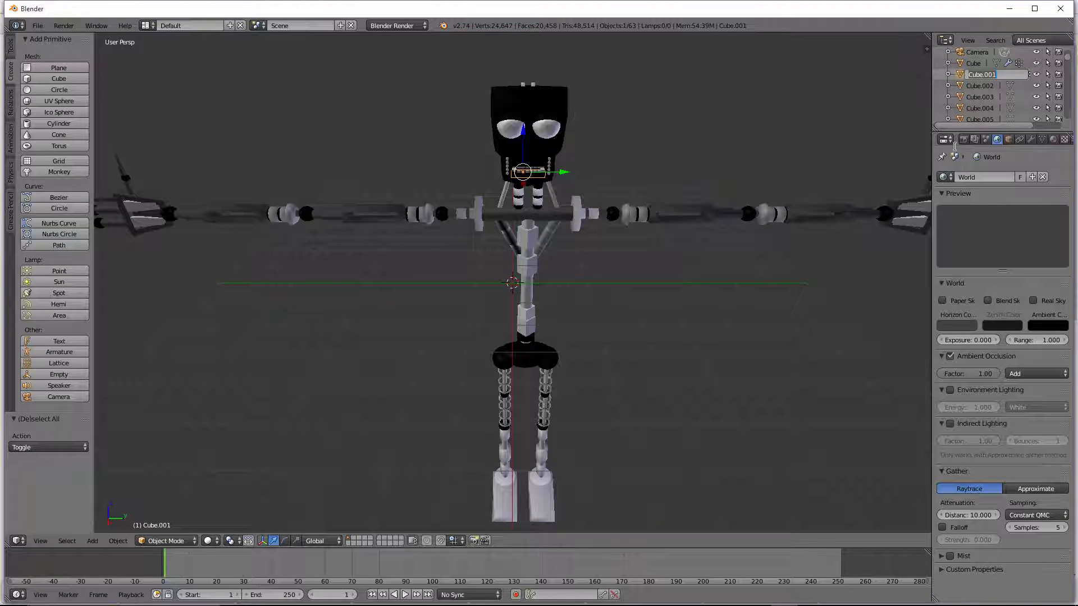
text(mouth)
key(BackSpace)
key(BackSpace)
text(th (bottom])
key(Return)
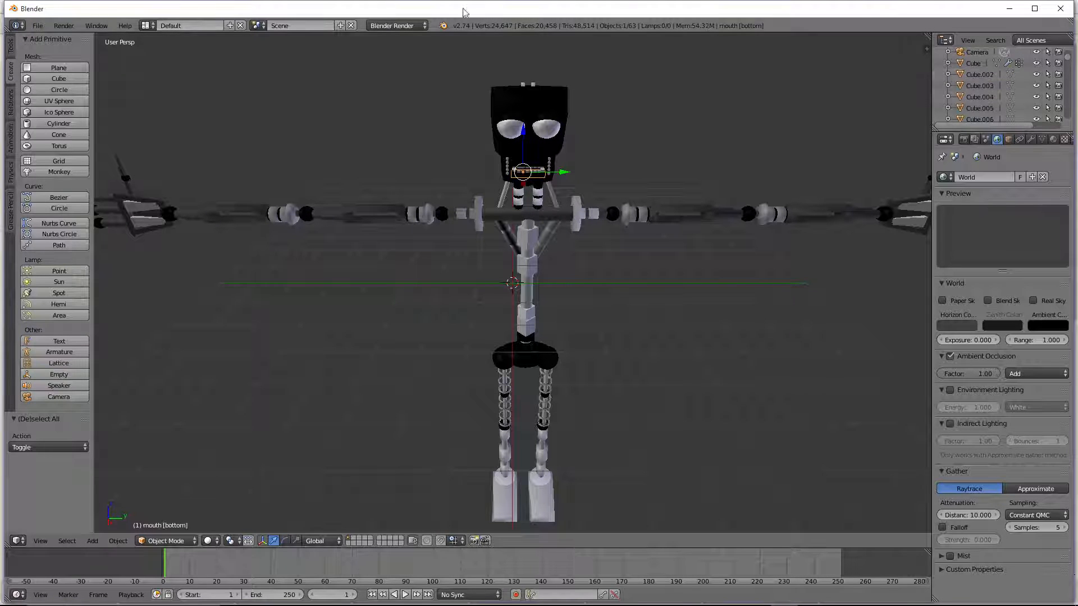
Step: Join the skull, the cylinders on both sides of the jaw and the two small cylinders on the head's top into one object
scroll(598, 130, up, 1)
right_click(555, 125)
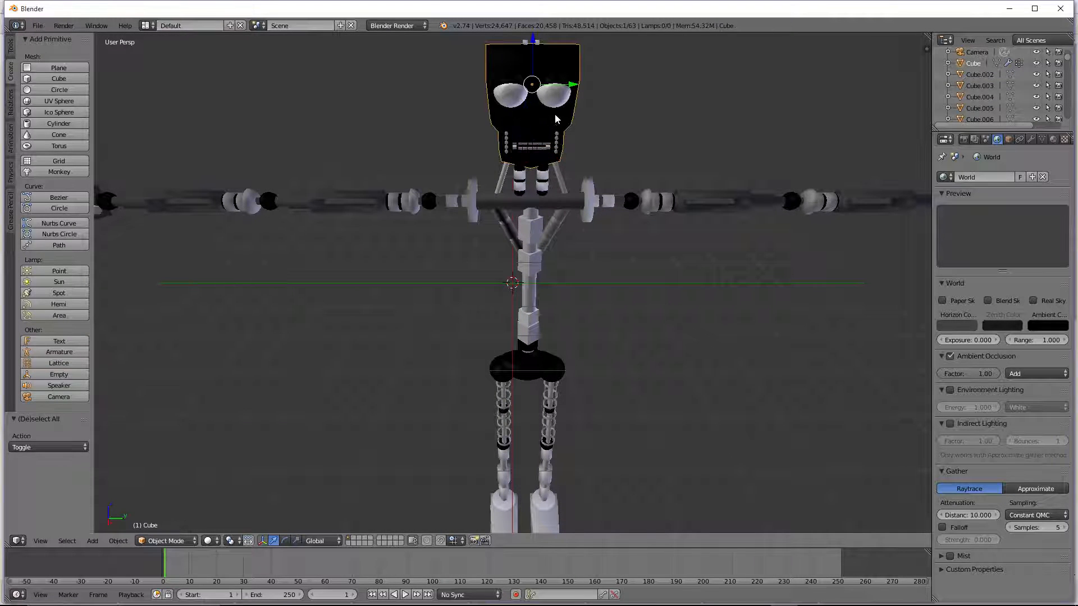
shift+right_click(561, 142)
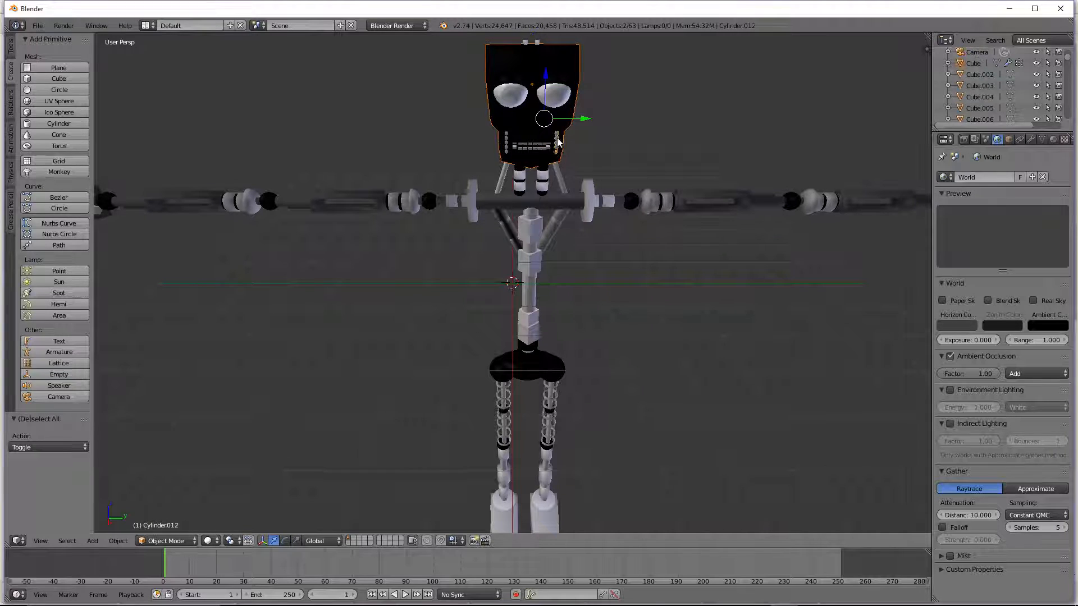
shift+right_click(505, 141)
shift+right_click(536, 43)
shift+right_click(514, 78)
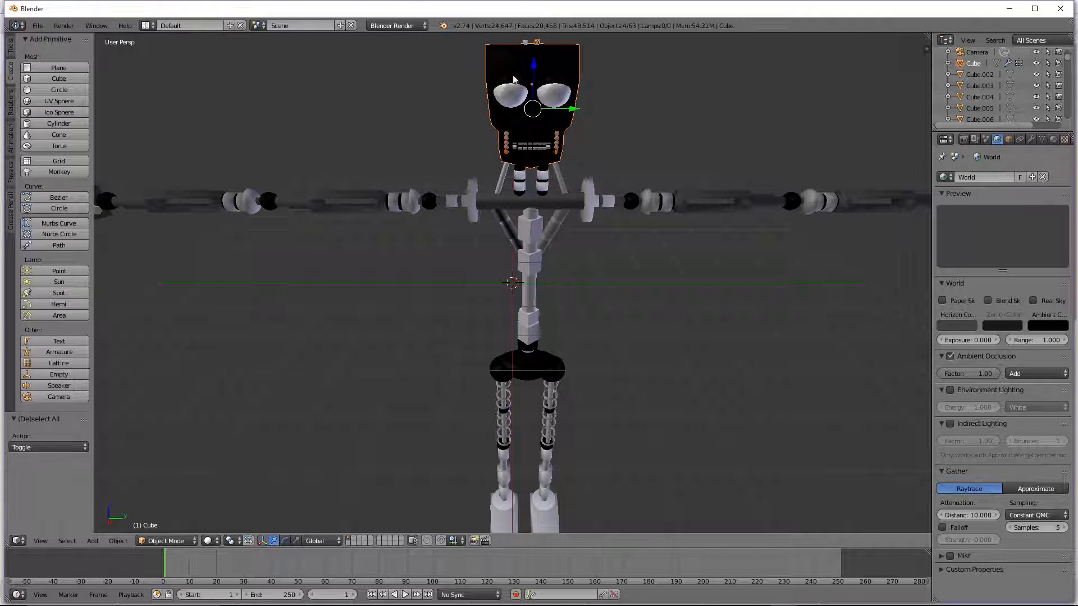
shift+right_click(525, 42)
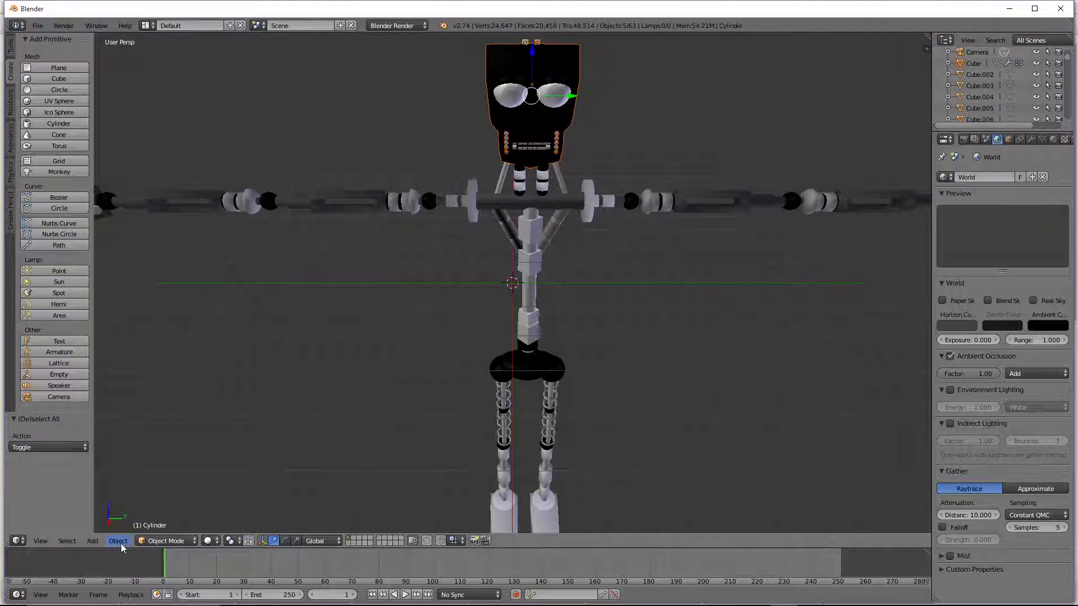
click(119, 542)
click(142, 235)
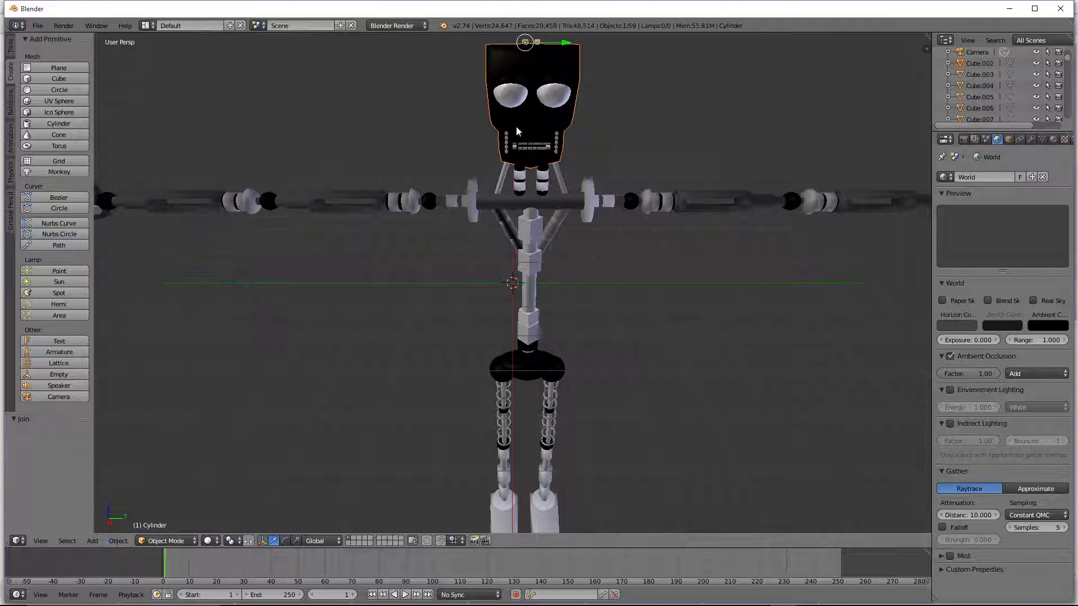
Step: Move the joined skull about -1.722 along Y to test the join, and undo the move
key(g)
key(y)
click(553, 132)
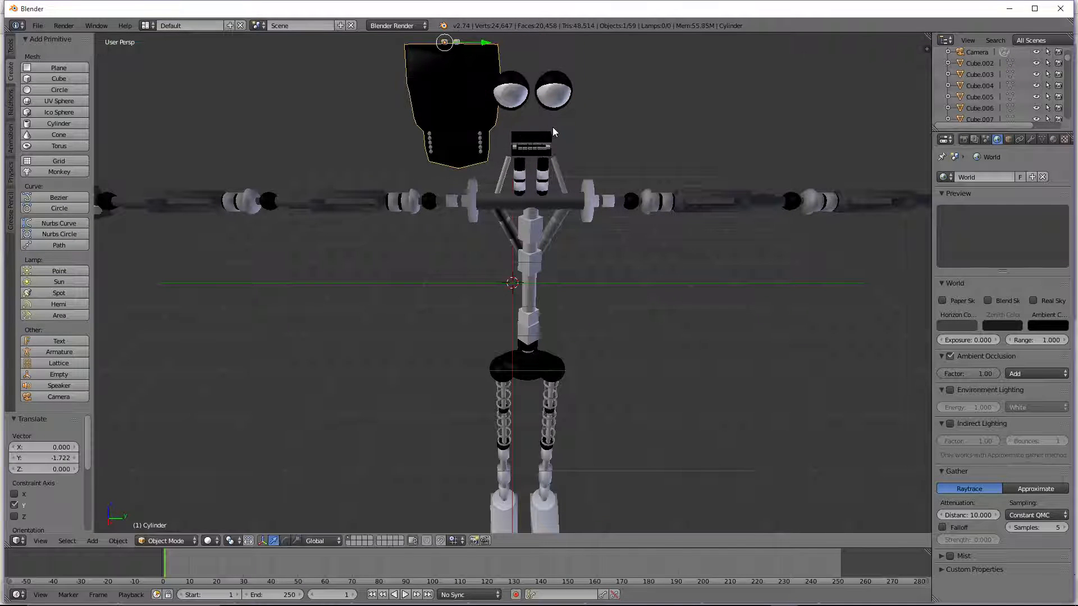
key(ctrl+z)
Step: Join all segments of the two vertical neck columns below the skull into one object
shift+right_click(560, 180)
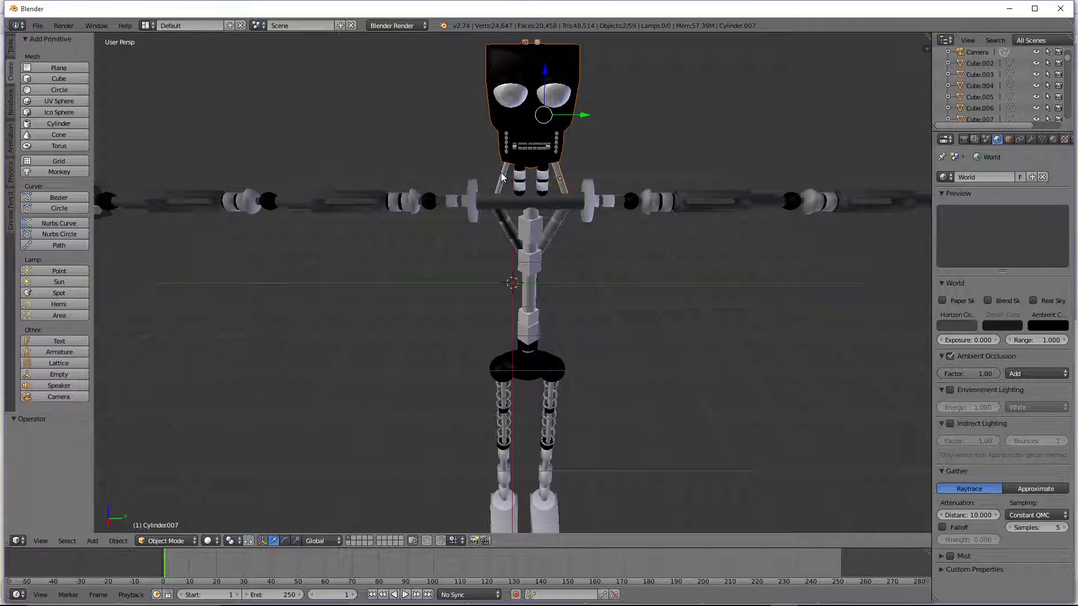
right_click(521, 174)
scroll(522, 175, up, 3)
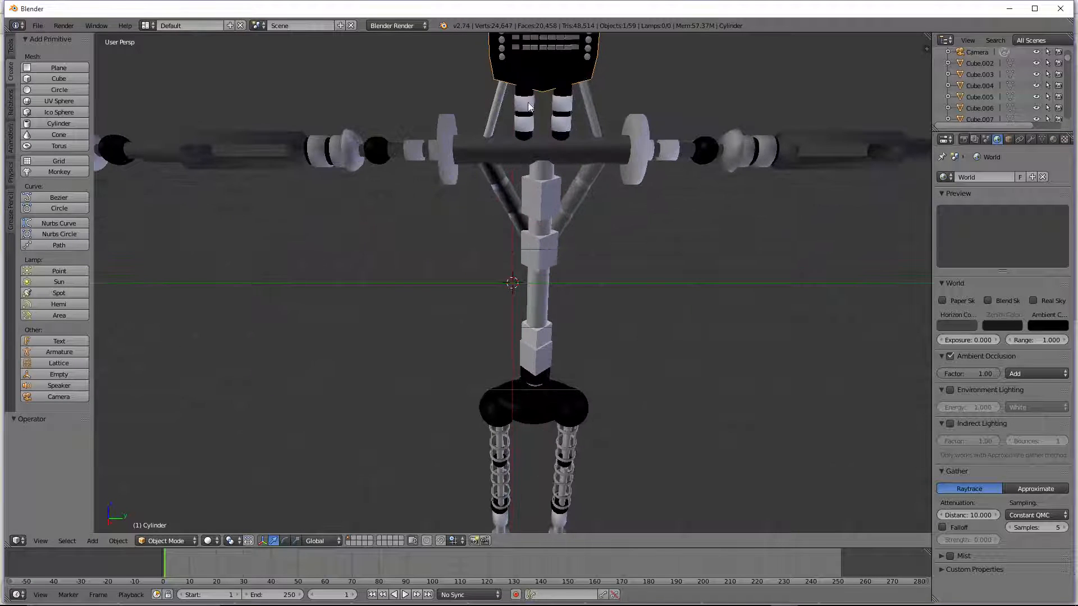
shift+right_click(528, 115)
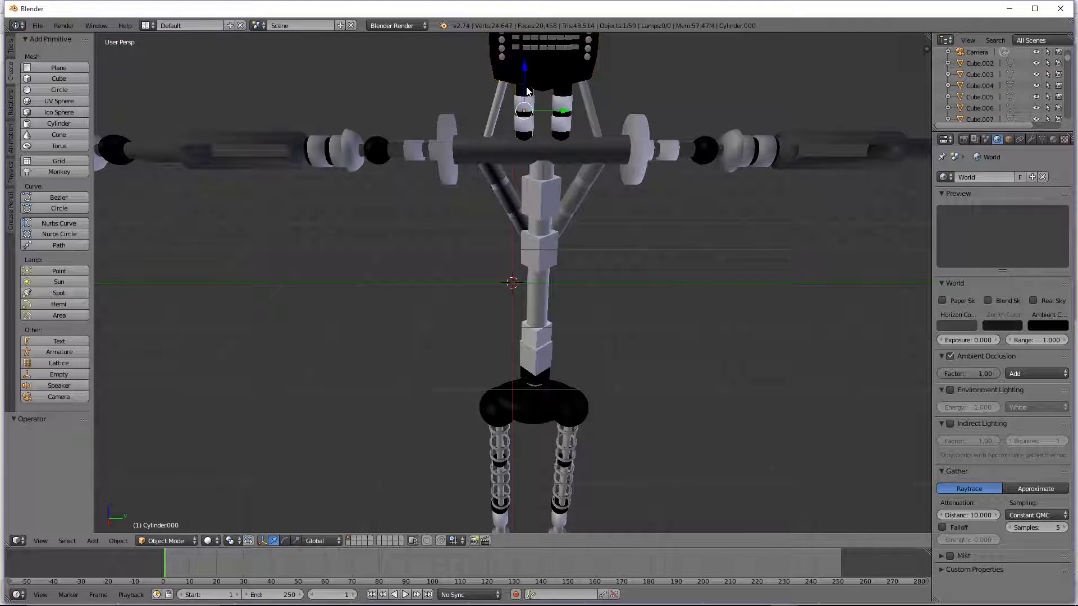
shift+right_click(525, 125)
shift+right_click(569, 106)
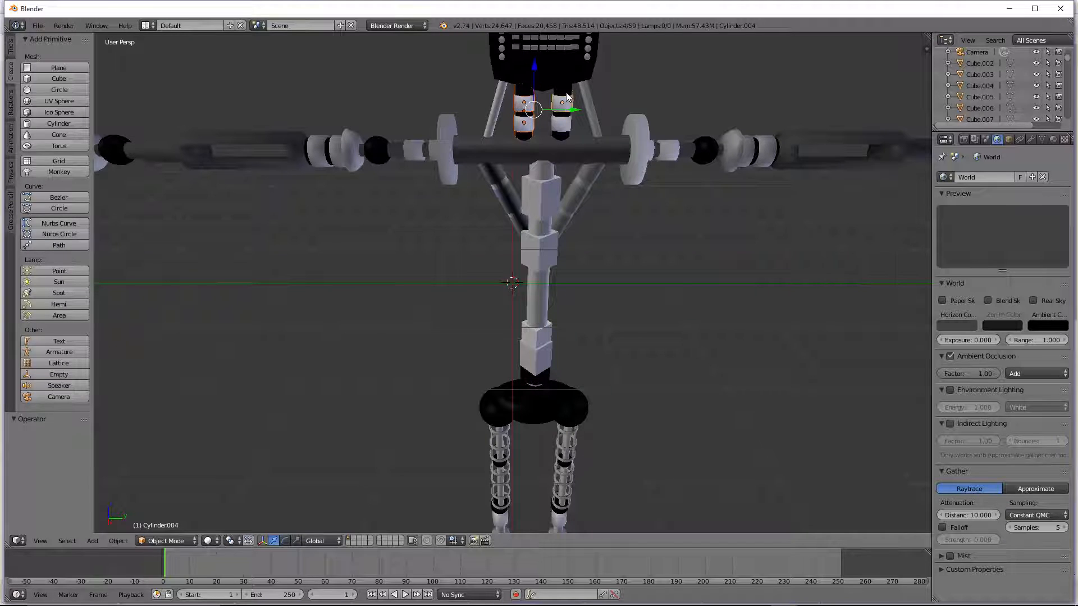
shift+right_click(558, 119)
shift+right_click(554, 128)
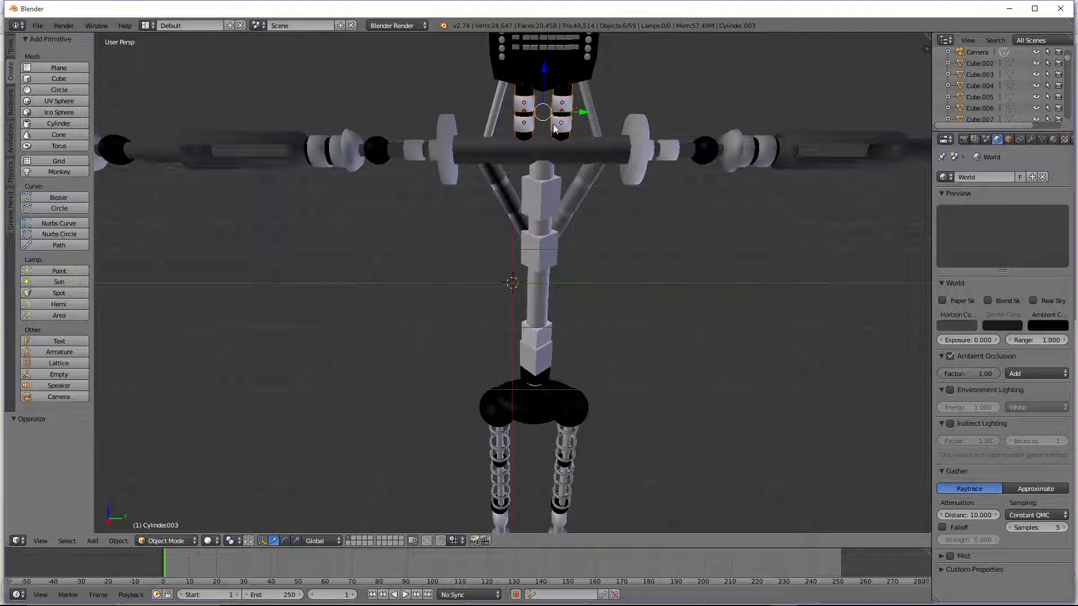
click(122, 541)
click(147, 234)
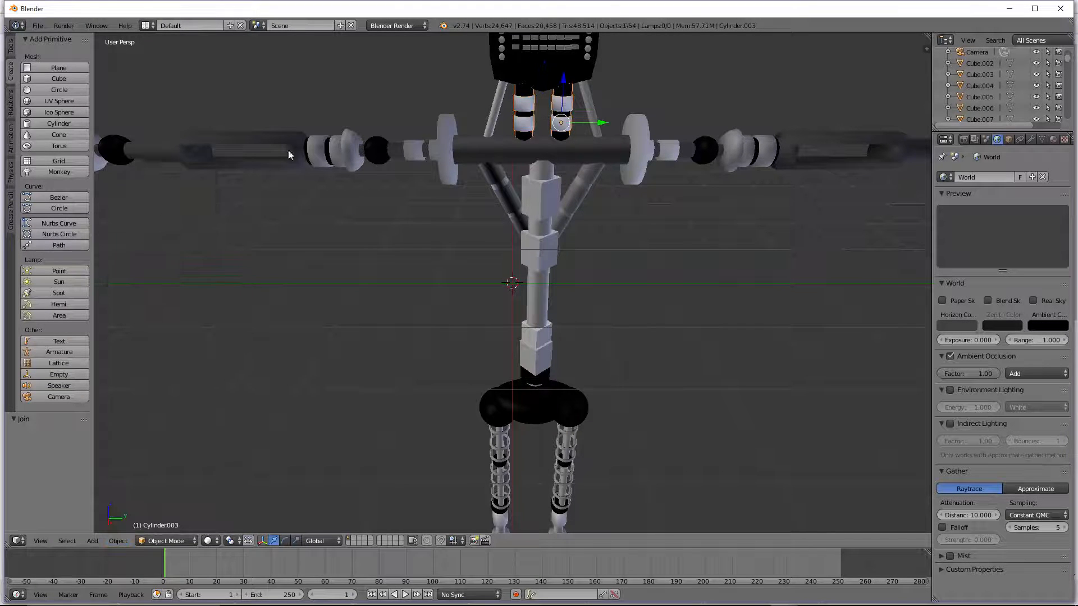
Step: Join the two slanted rods on either side of the neck with the neck columns into one object
shift+right_click(591, 95)
shift+right_click(492, 116)
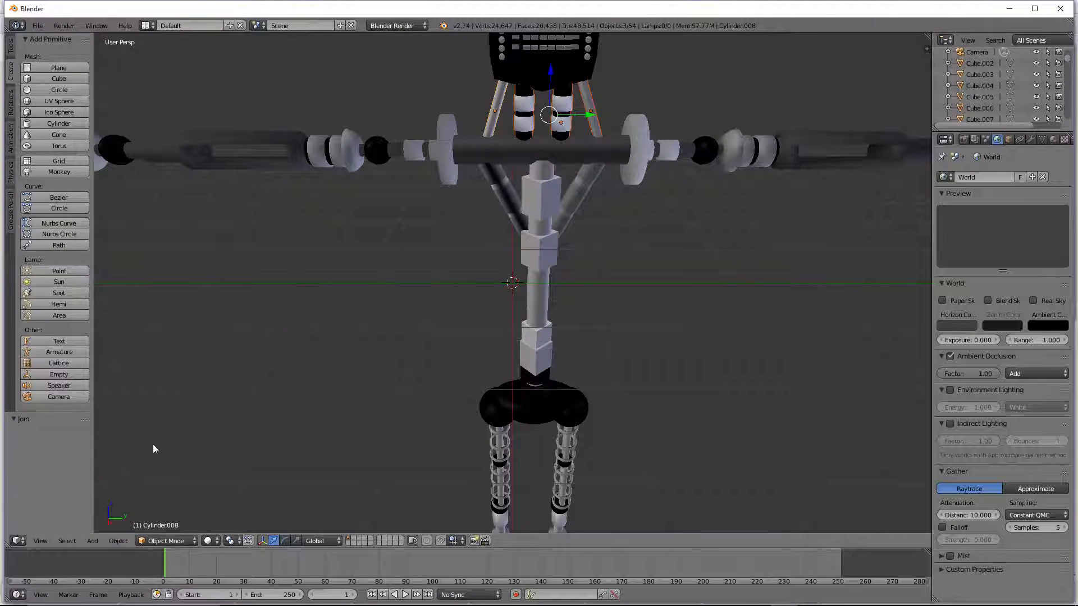
click(120, 542)
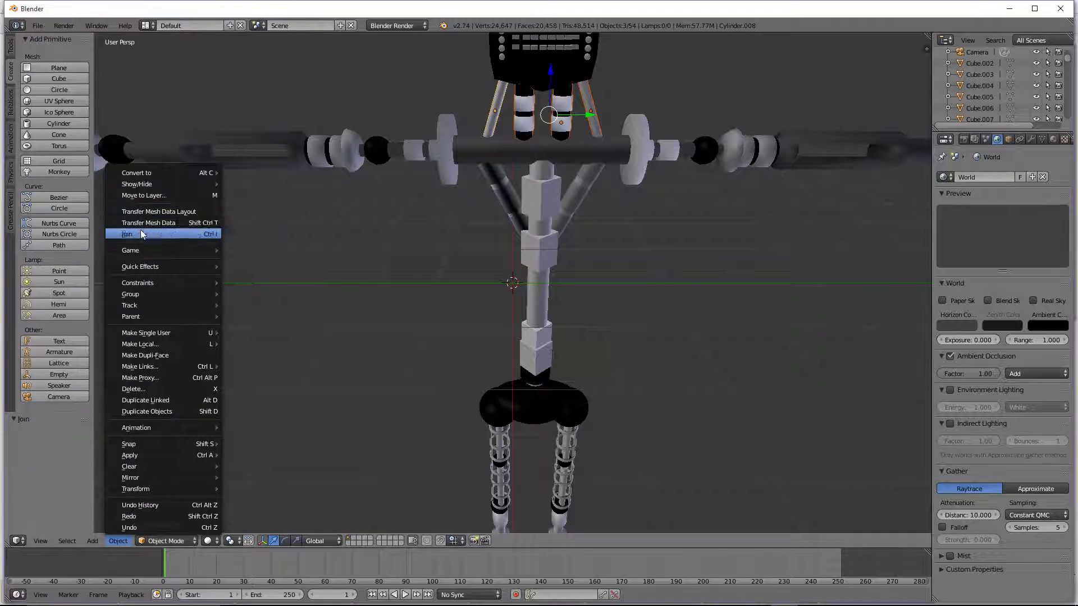
click(140, 231)
Step: Try joining the diagonal struts below the shoulder bar, the neck assembly and the skull into one object, and undo the join
right_click(596, 173)
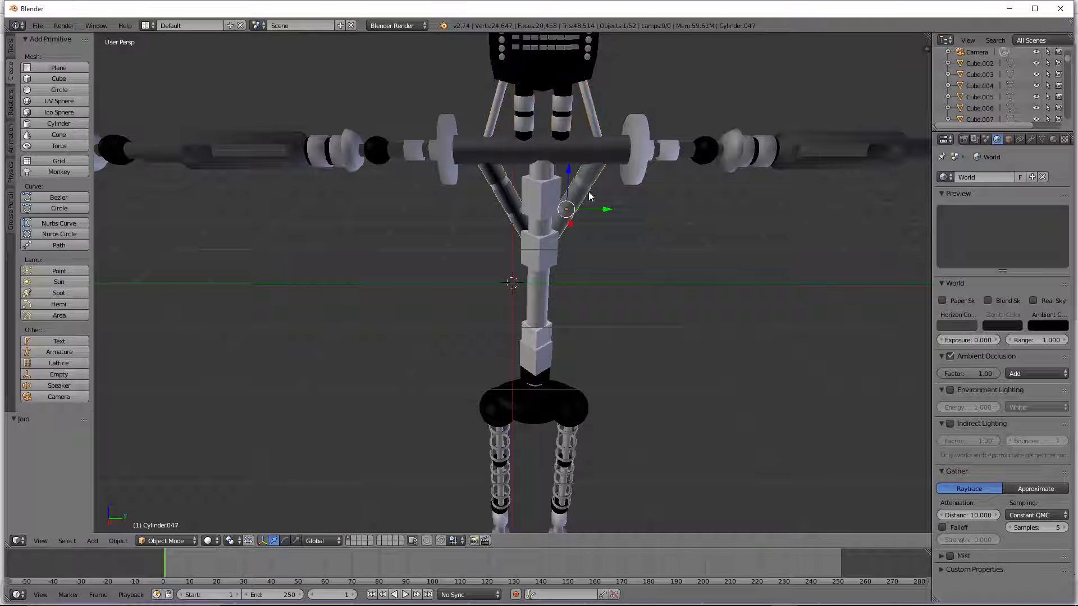
shift+right_click(592, 113)
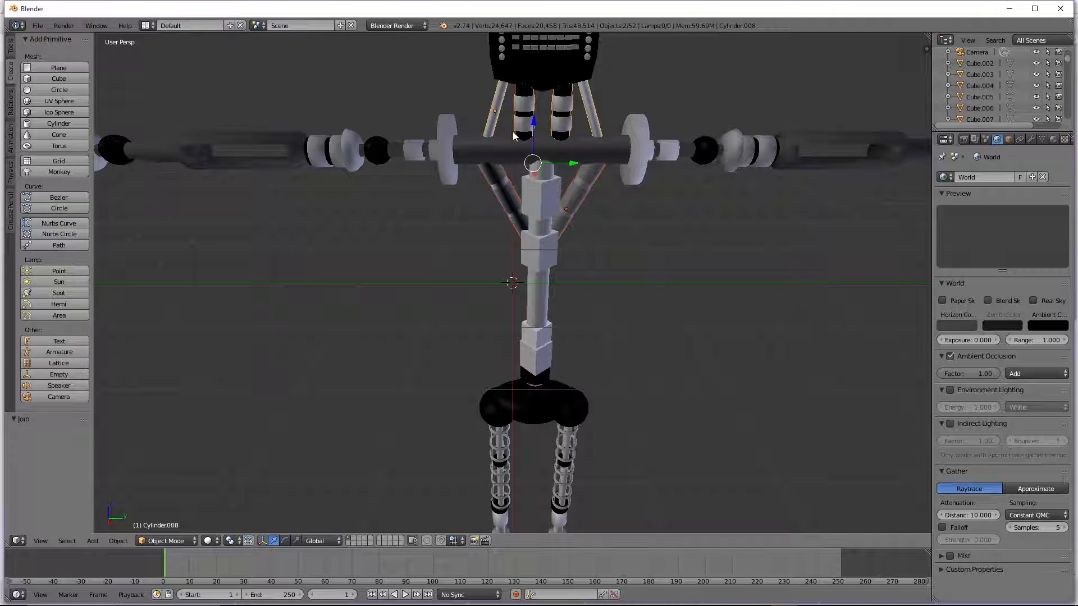
shift+right_click(541, 72)
scroll(541, 72, down, 3)
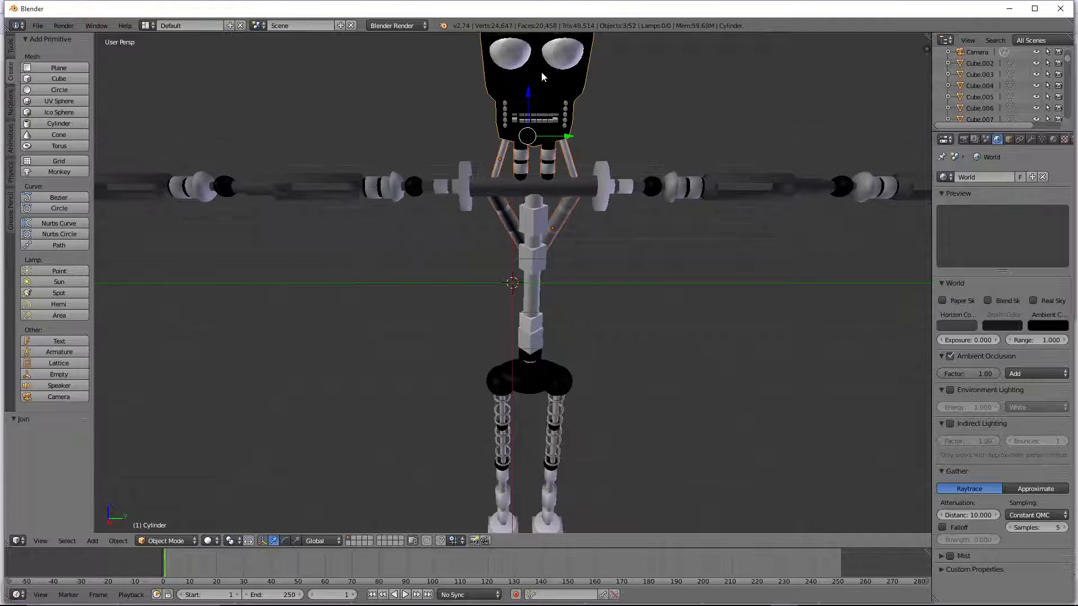
click(118, 541)
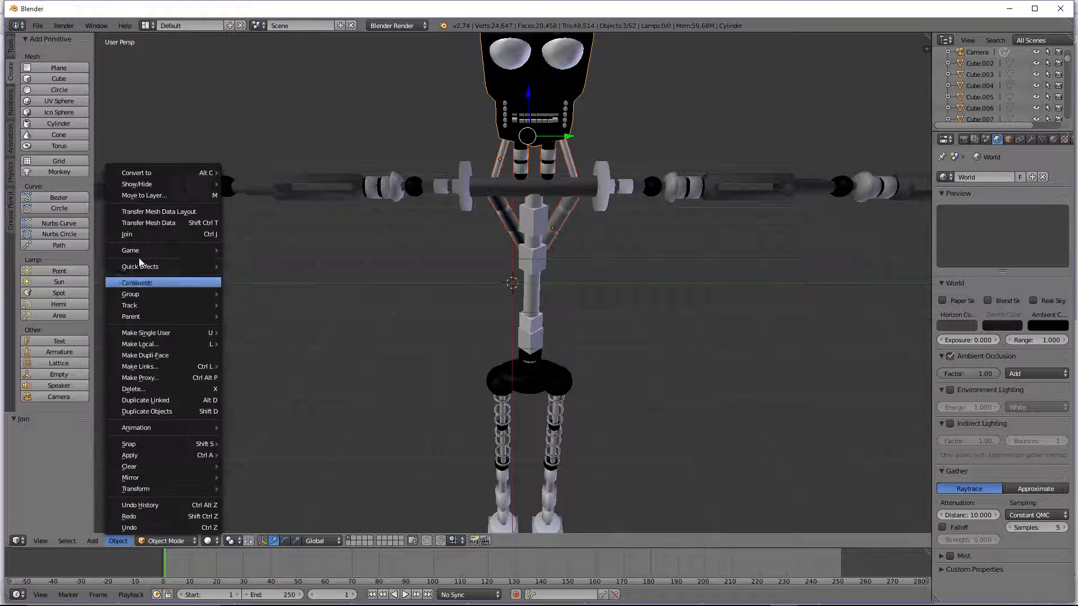
click(155, 228)
scroll(554, 183, down, 3)
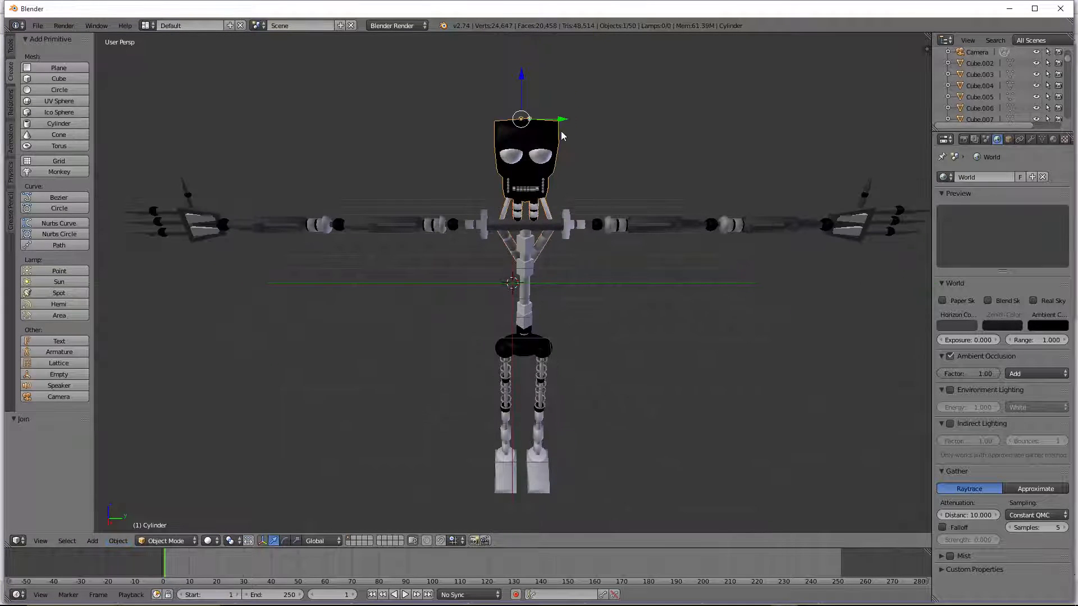
key(ctrl+z)
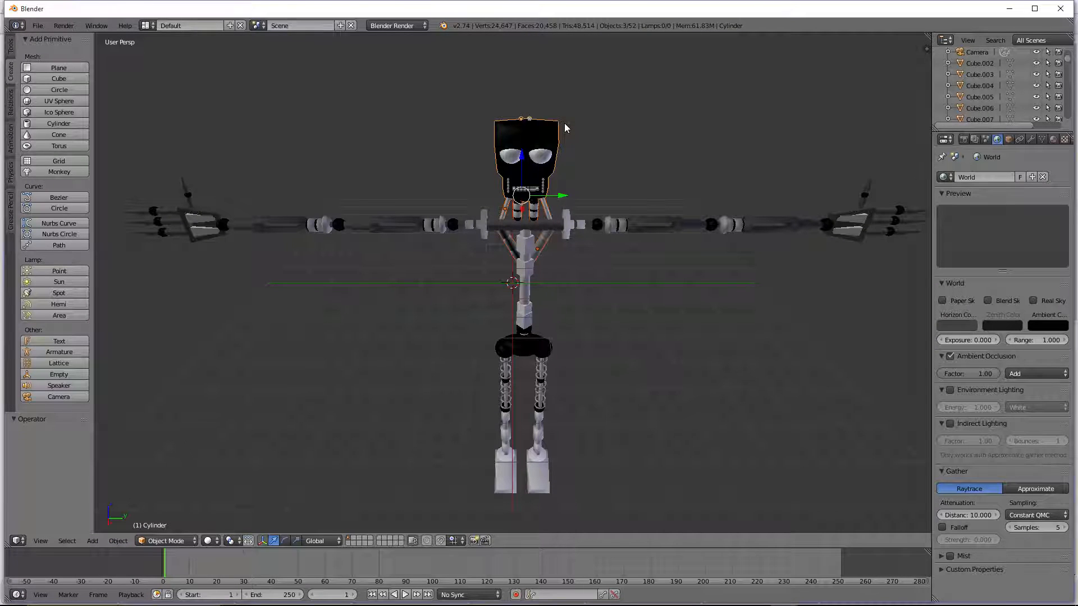
Step: Move the selected skull, neck and diagonal struts -5 along Y as a test, undo the move and clear the selection
key(g)
key(y)
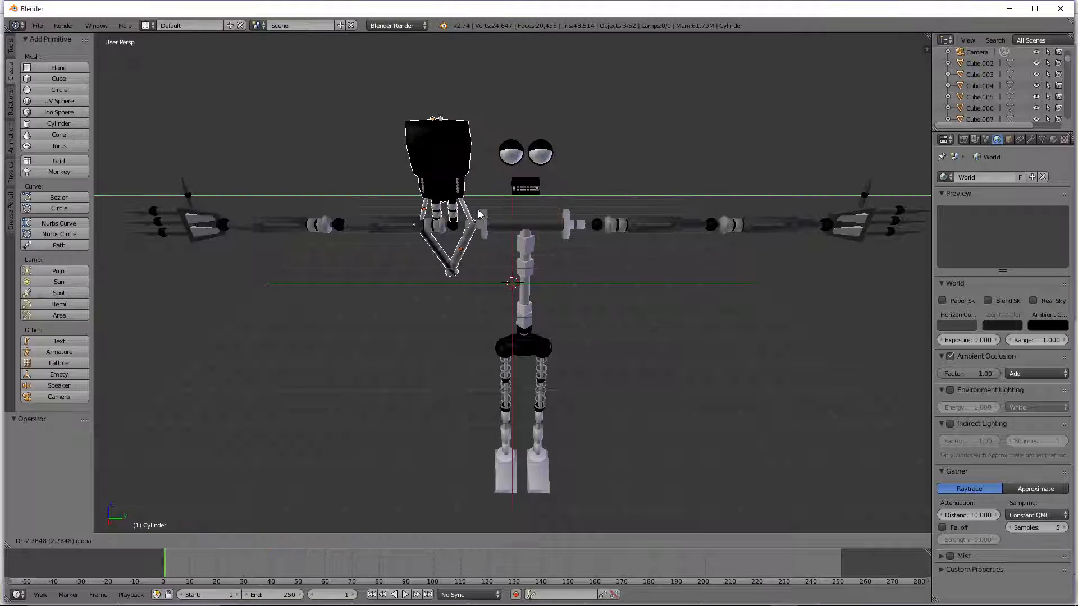
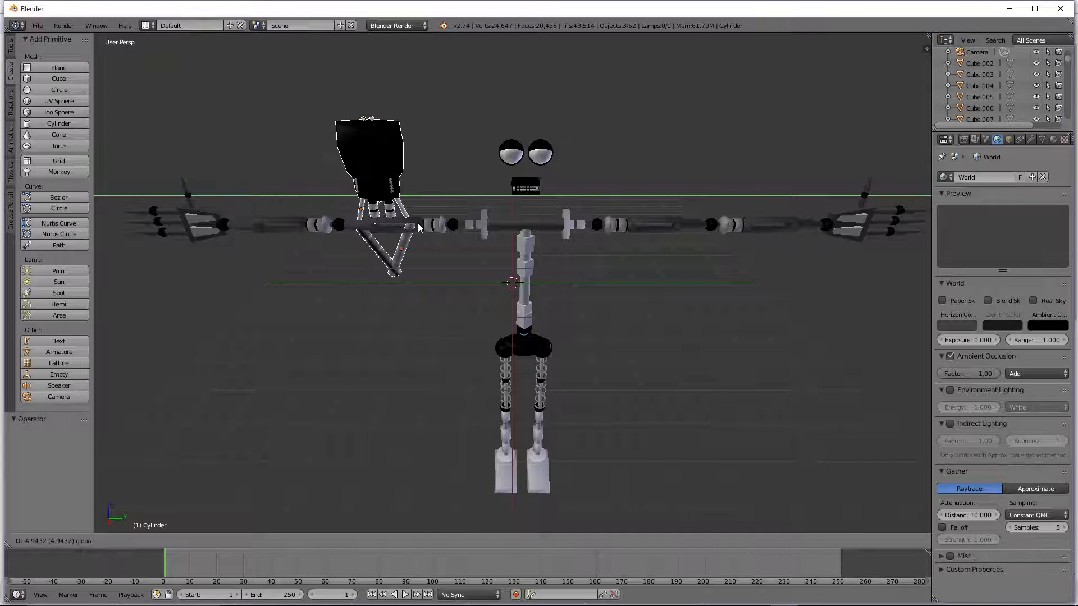
key(minus)
ctrl+click(422, 210)
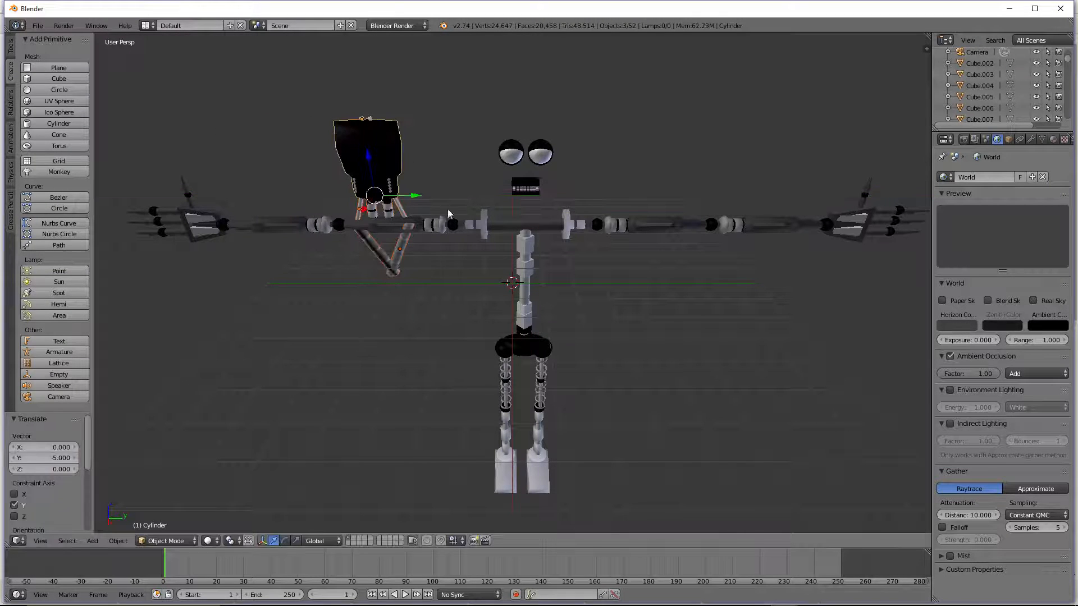
key(ctrl+z)
scroll(564, 176, up, 2)
key(a)
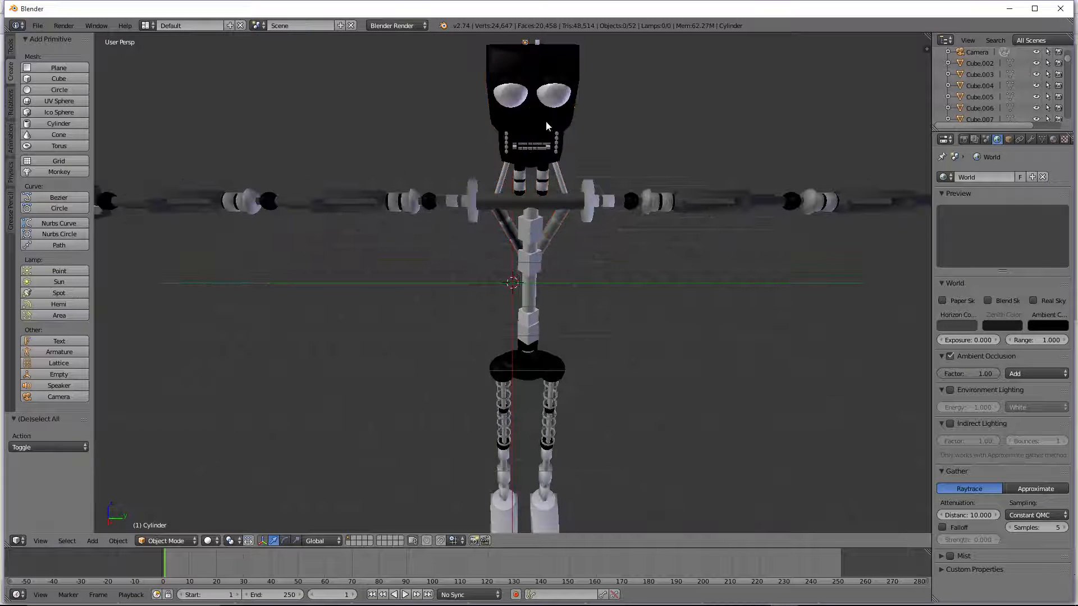
Step: Move the skull alone as a test, undo the move and select the neck assembly
right_click(549, 68)
drag(561, 46, 510, 68)
key(ctrl+z)
scroll(618, 150, down, 2)
right_click(537, 217)
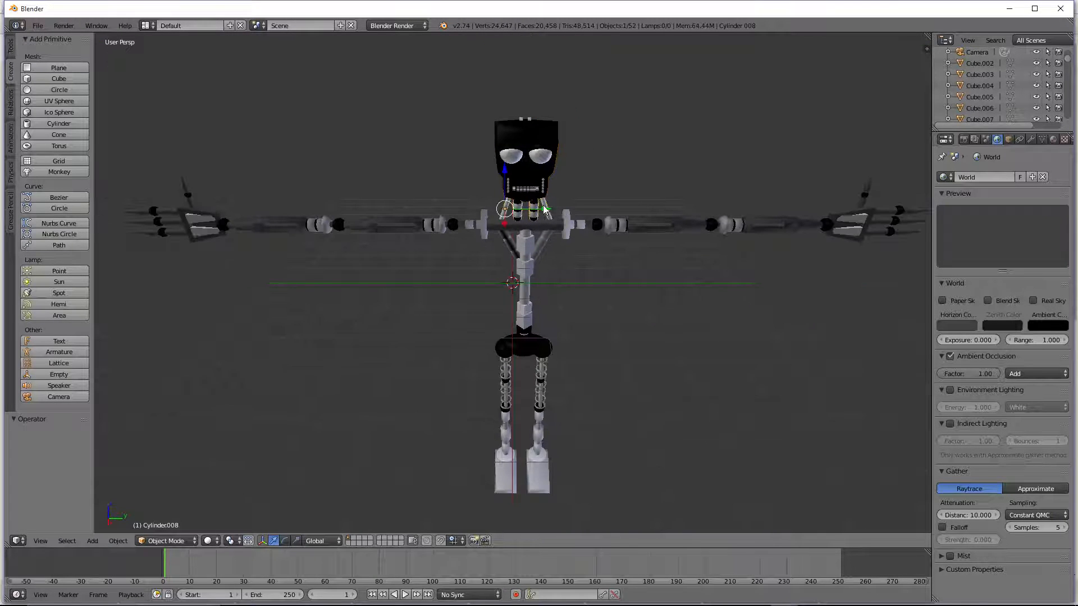
scroll(543, 209, up, 1)
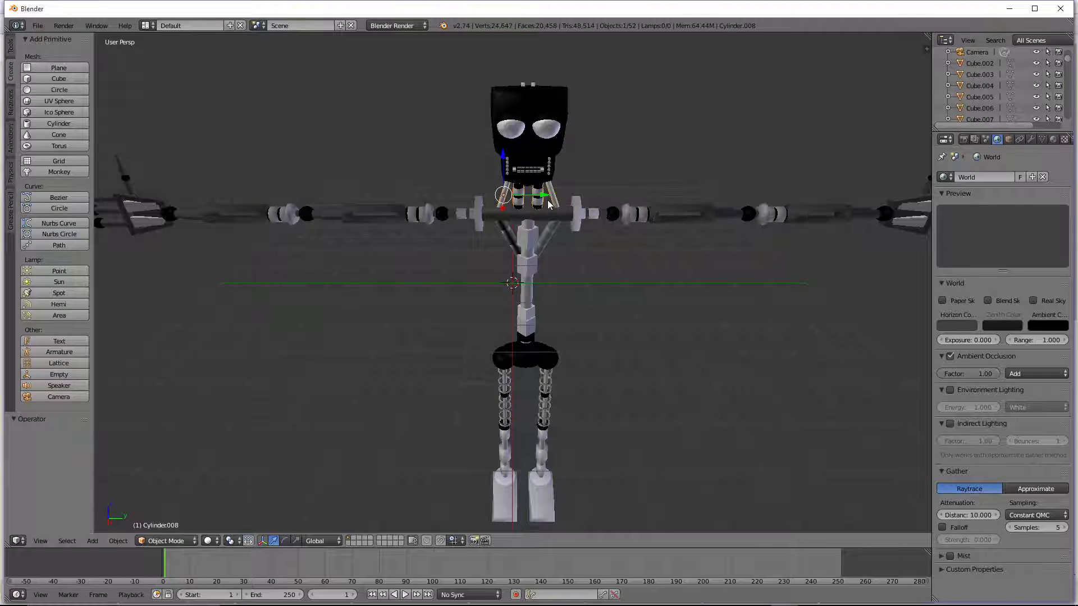
right_click(531, 236)
right_click(534, 237)
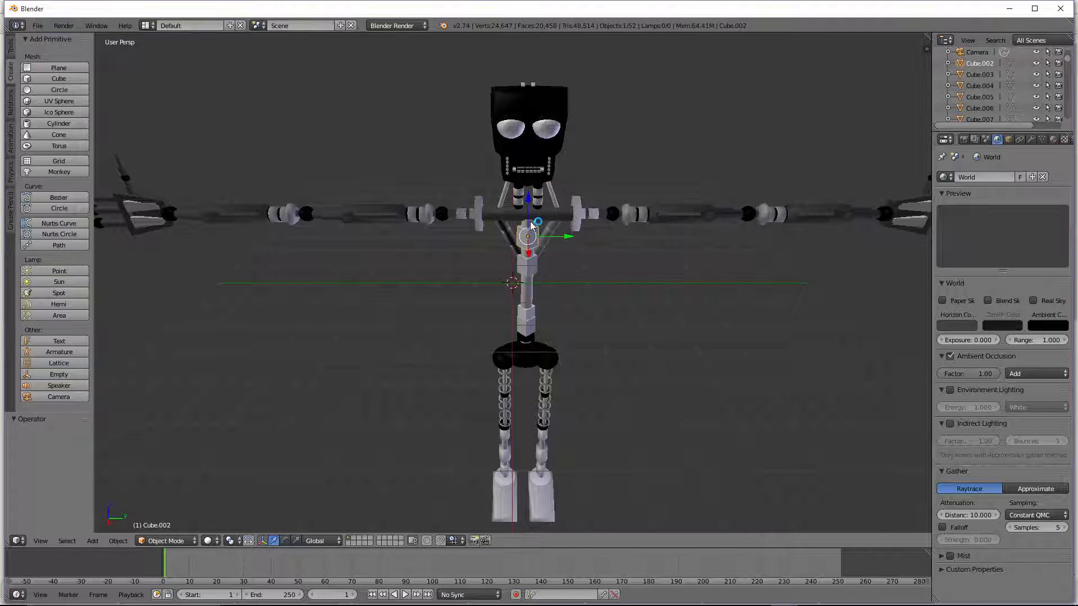
shift+right_click(533, 225)
shift+right_click(531, 265)
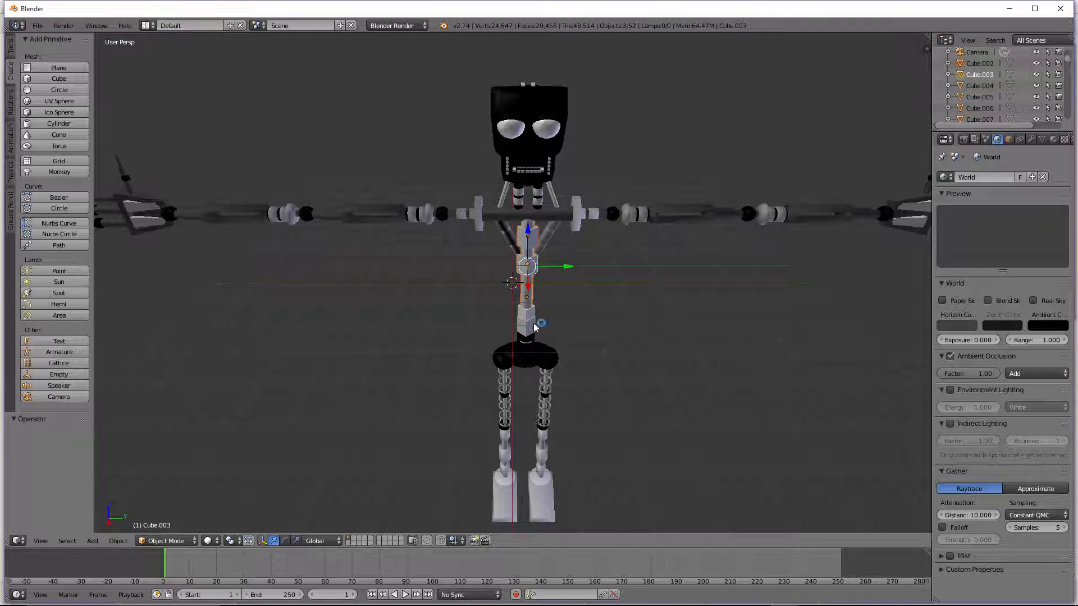
shift+right_click(527, 322)
right_click(527, 322)
Step: Show the material settings and select the spine's four white blocks together with its central column
right_click(527, 317)
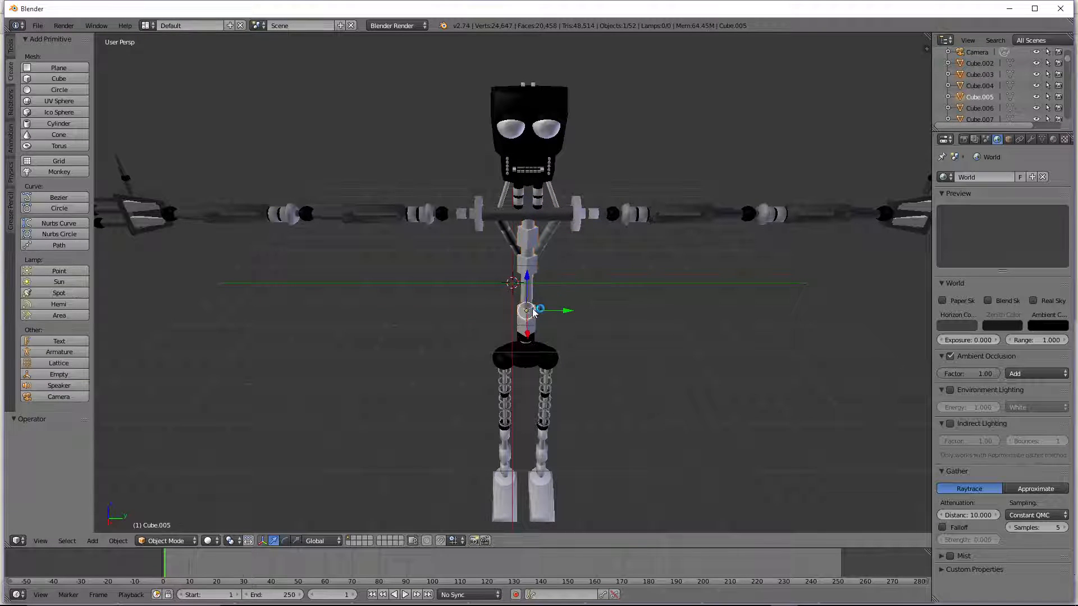
click(1053, 139)
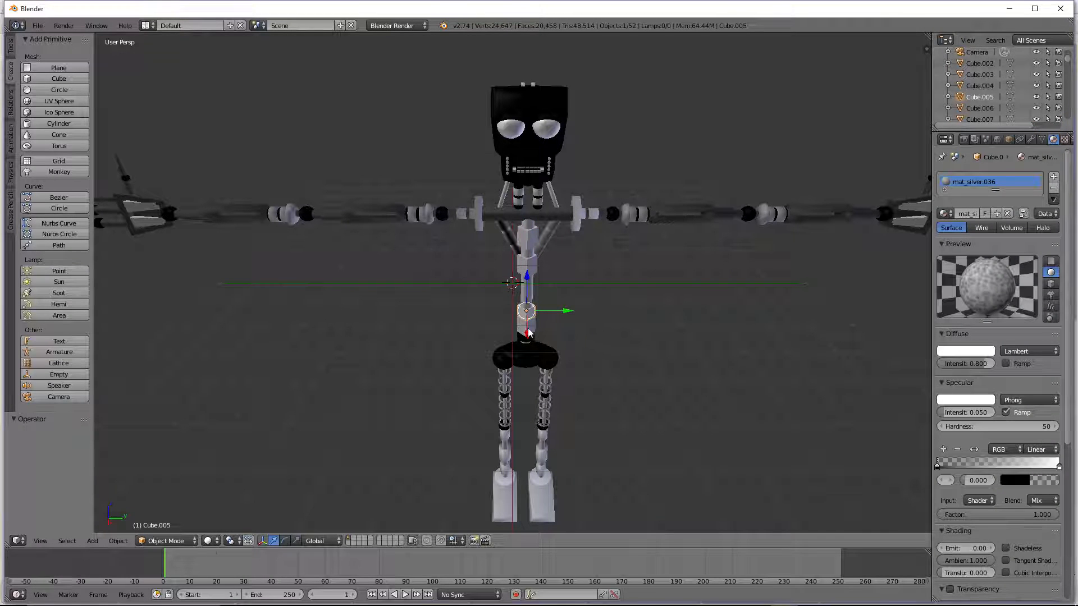
shift+right_click(531, 329)
shift+right_click(531, 292)
shift+right_click(530, 260)
shift+right_click(531, 239)
Step: Extend the spine selection with the two cylinders between the lowest white block and the pelvis
scroll(545, 297, up, 4)
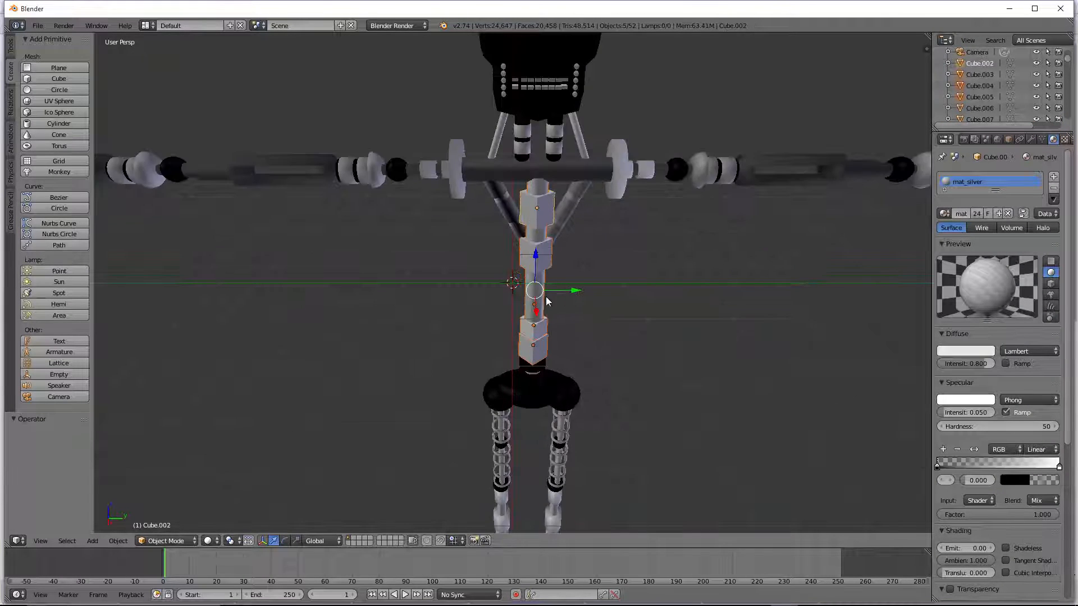
scroll(563, 401, up, 1)
key(KP_2)
key(KP_2)
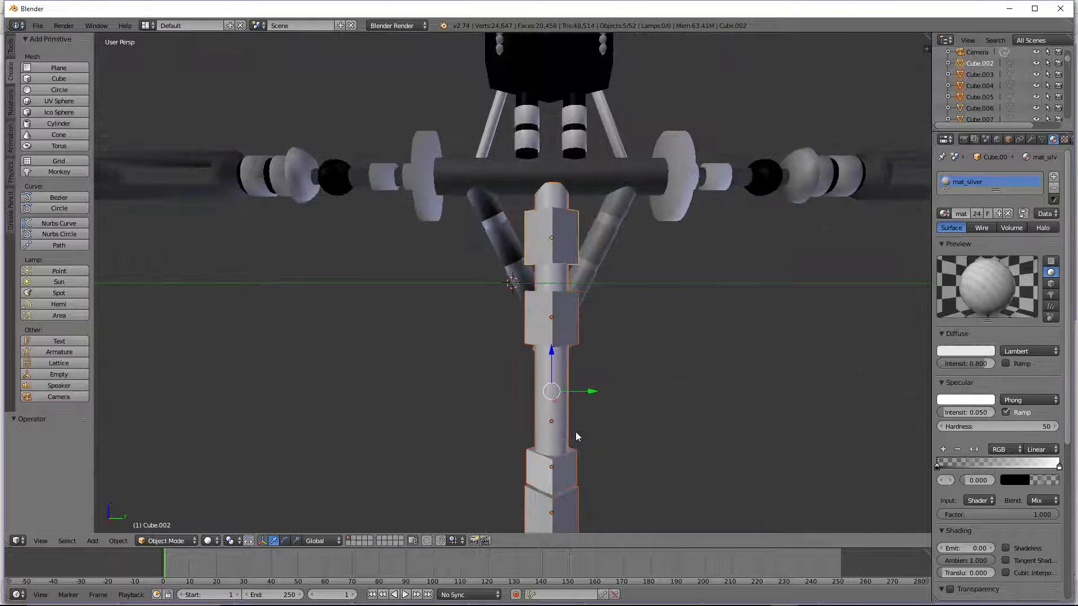
scroll(575, 447, down, 2)
key(z)
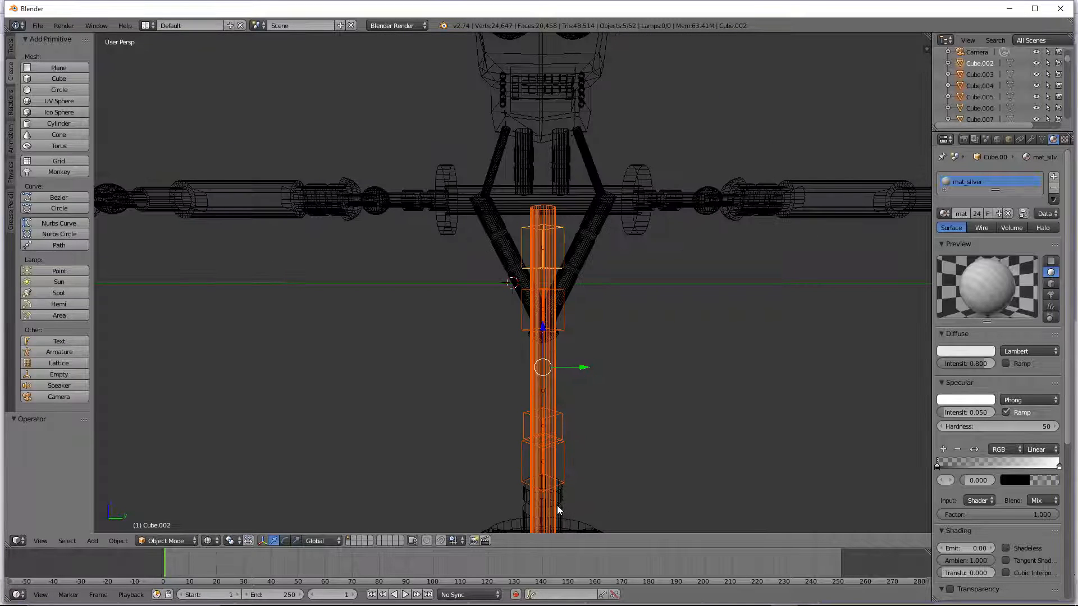
key(z)
shift+right_click(556, 505)
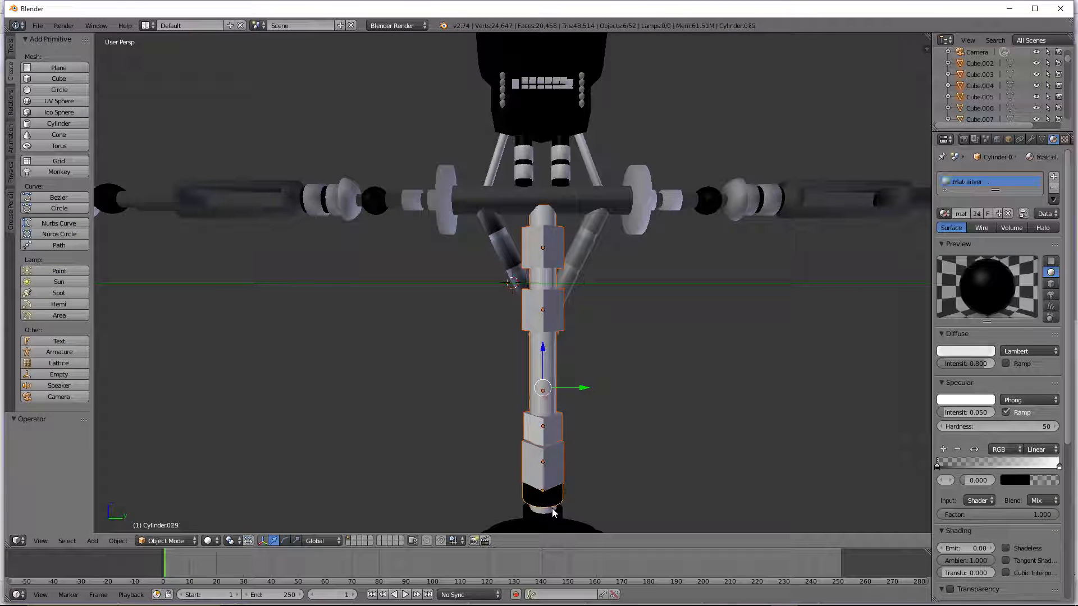
shift+right_click(551, 514)
Step: Test-move the selected spine parts along Y, cancel the move, and join them into one object
scroll(550, 514, down, 2)
key(g)
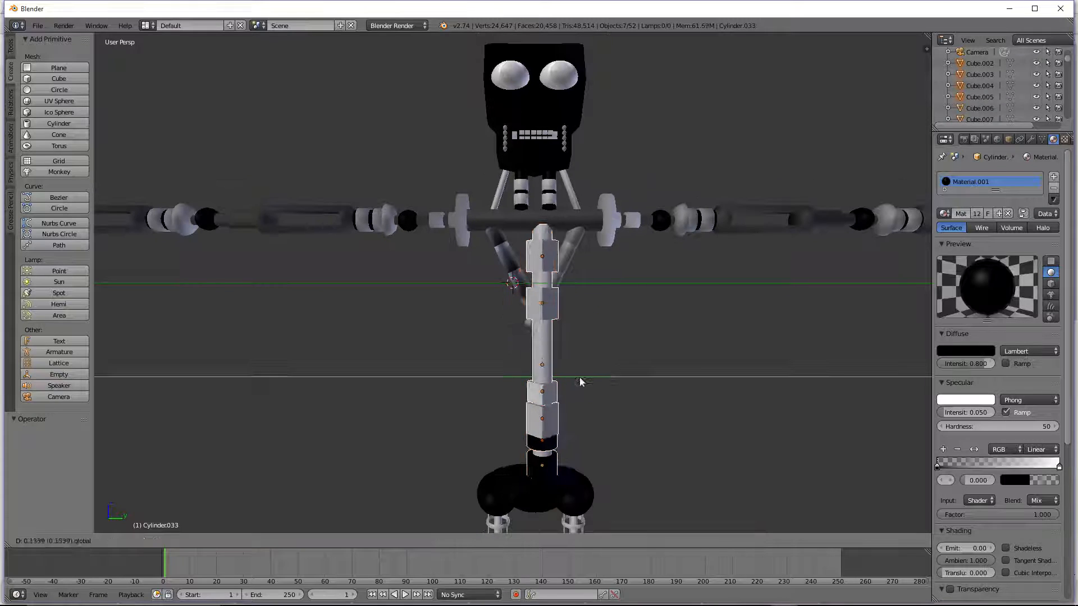
key(y)
key(Escape)
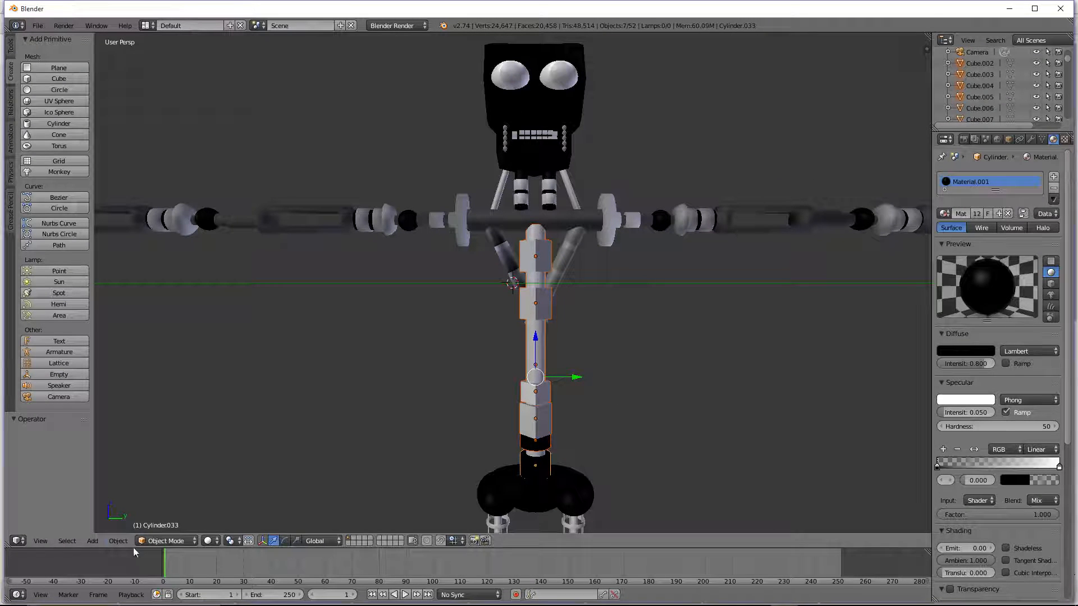
click(118, 540)
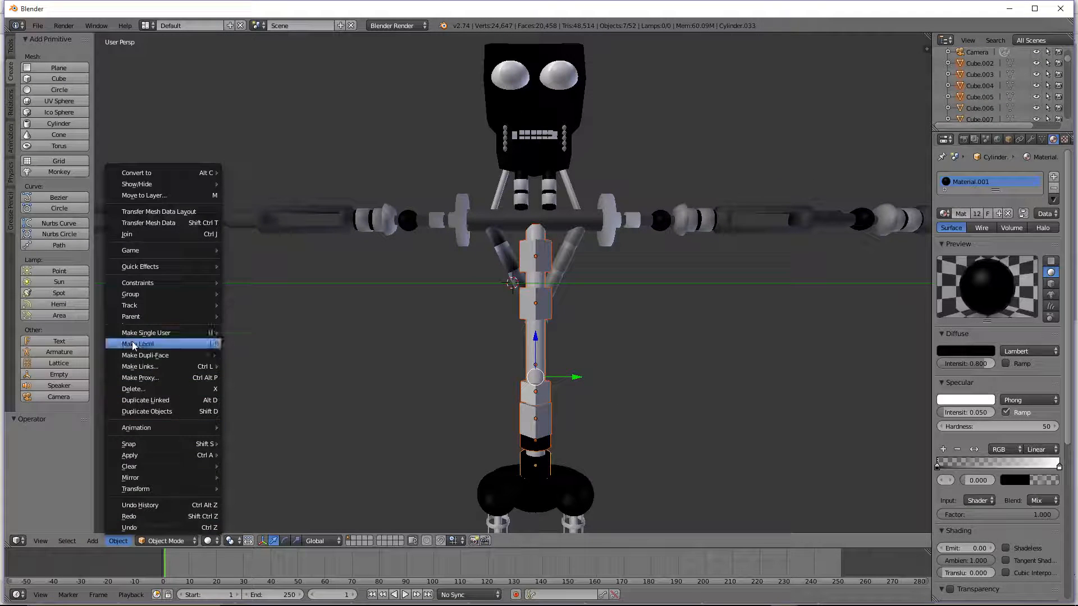
click(144, 234)
scroll(633, 393, down, 2)
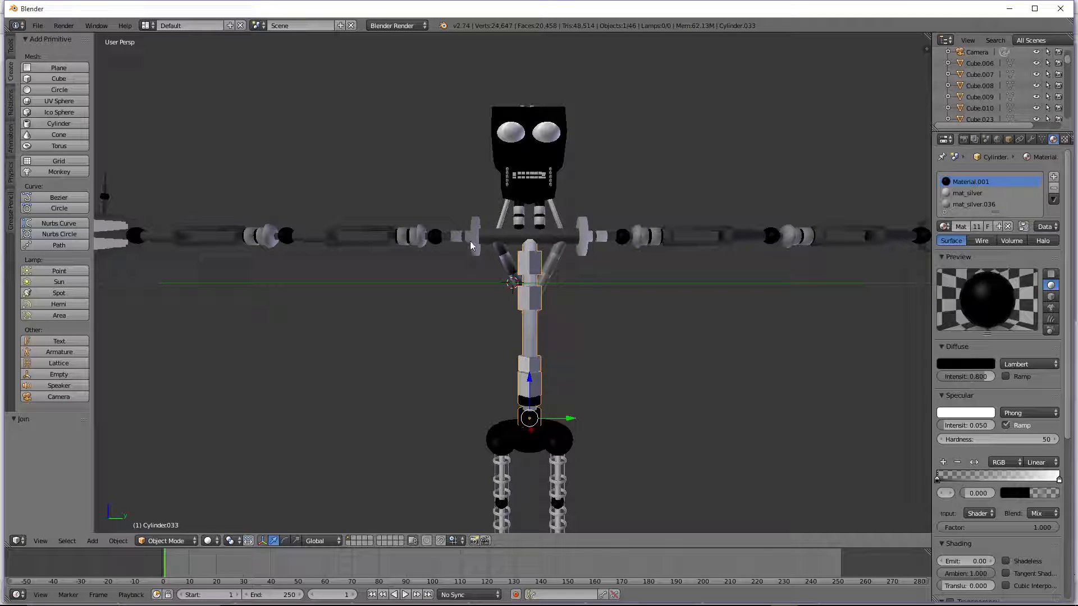
Step: Try to move the joined spine along Y as a test, and undo the change
right_click(414, 237)
right_click(532, 365)
drag(568, 417, 675, 421)
key(ctrl+z)
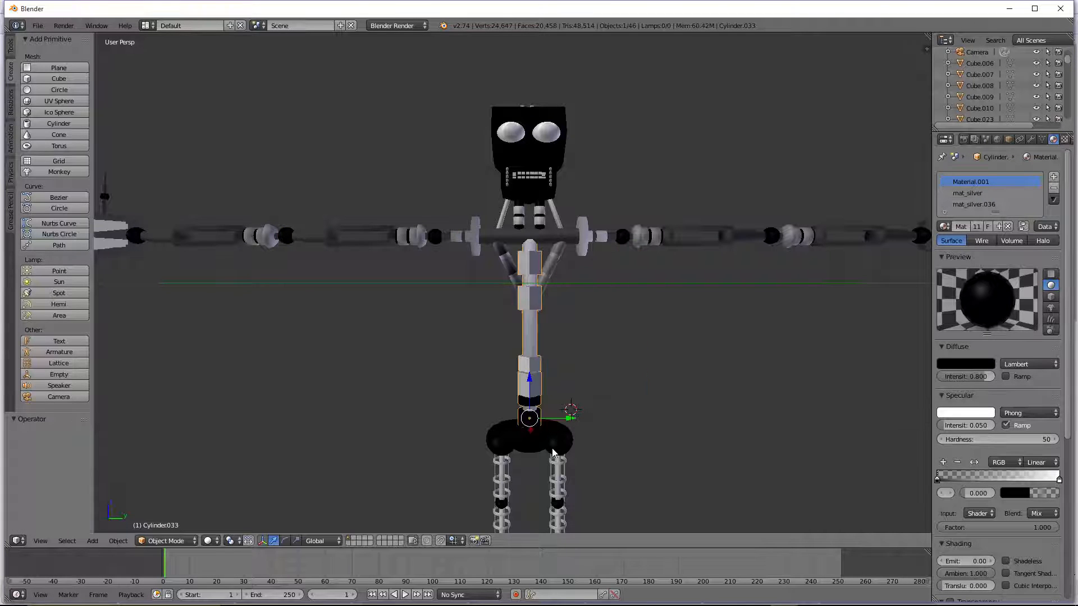
right_click(562, 477)
scroll(560, 475, down, 2)
right_click(550, 450)
right_click(546, 444)
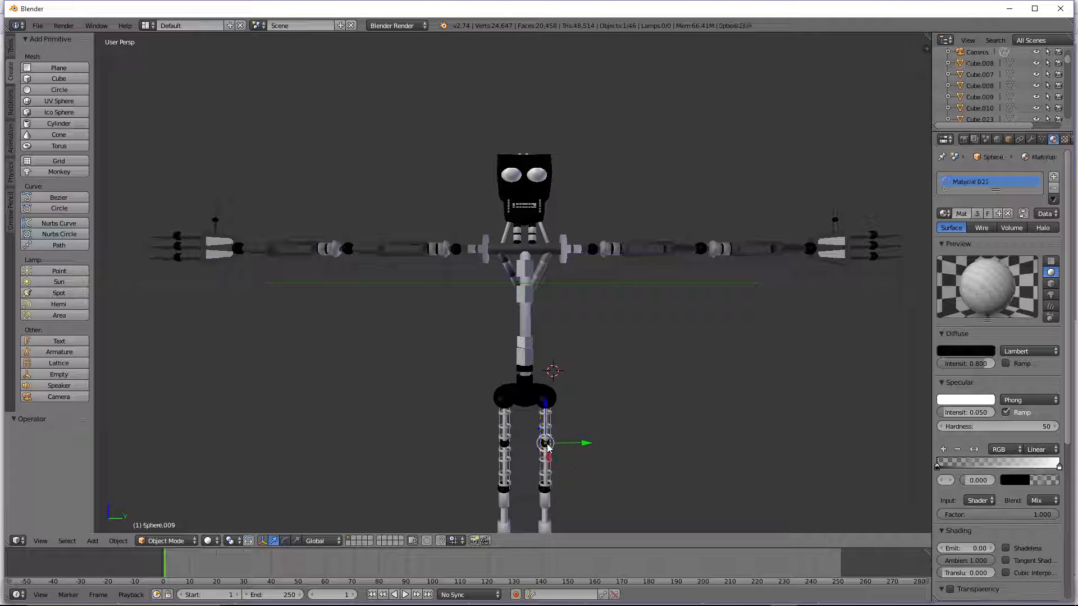
right_click(505, 448)
right_click(509, 460)
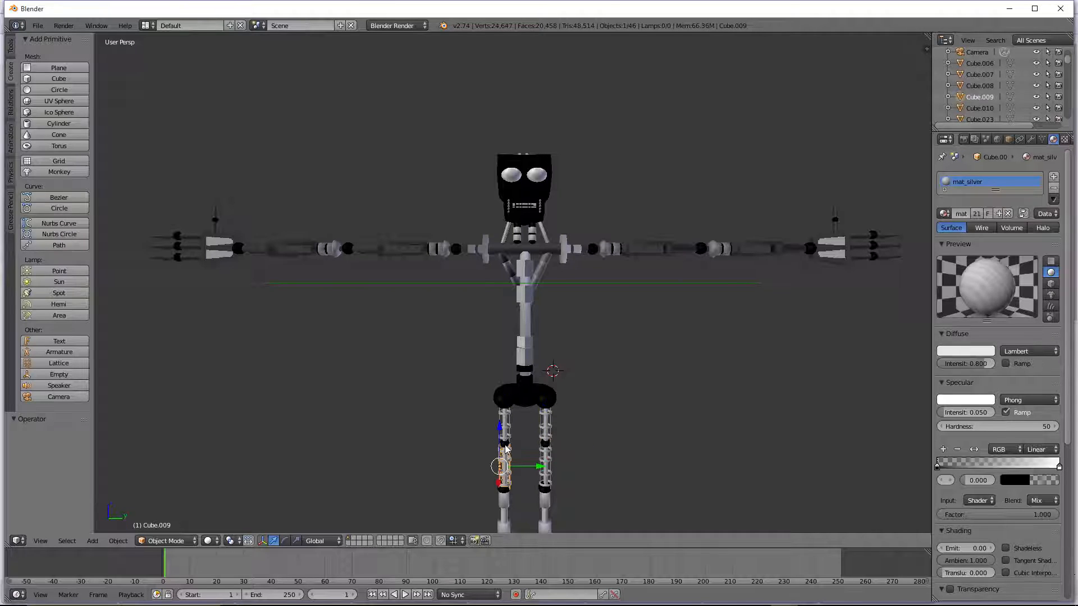
Step: Join the upper caged segment of the leg on the -Y side with the black ball beneath it
right_click(507, 442)
right_click(505, 437)
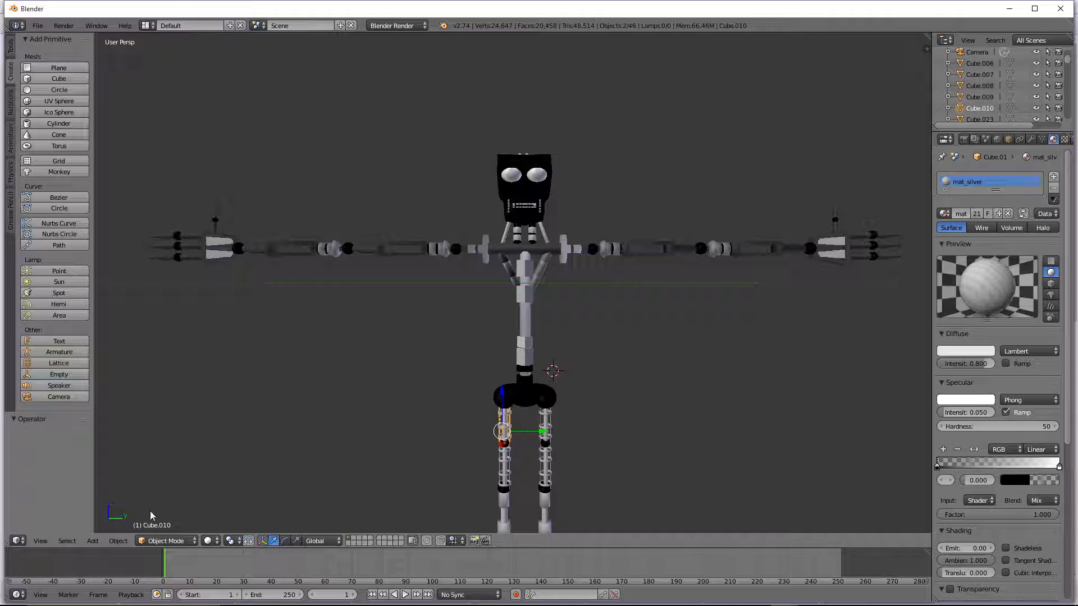
click(118, 540)
click(183, 266)
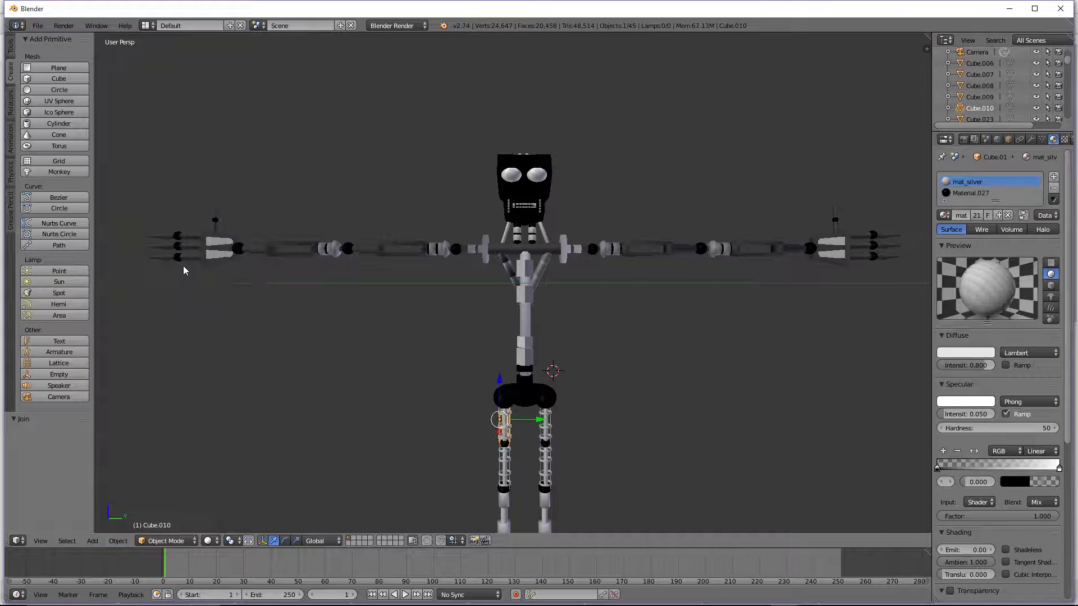
Step: Join the upper caged segment of the leg on the +Y side with the black ball beneath it
shift+right_click(544, 444)
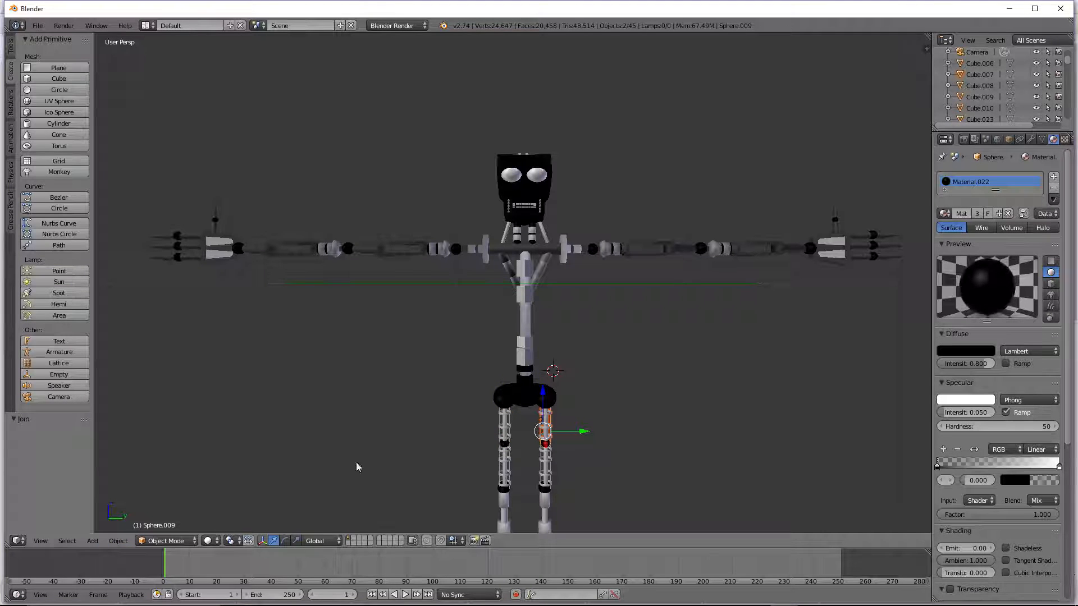
click(118, 541)
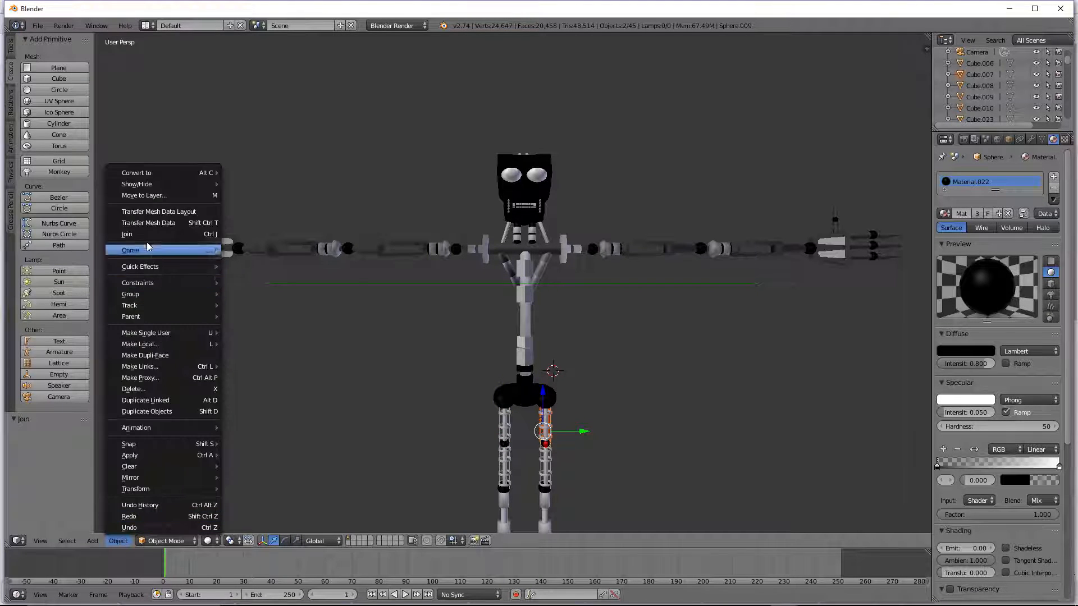
click(168, 264)
Step: Join the lower caged segment of the leg on the -Y side with the black ball beneath it
scroll(507, 422, down, 2)
shift+right_click(506, 416)
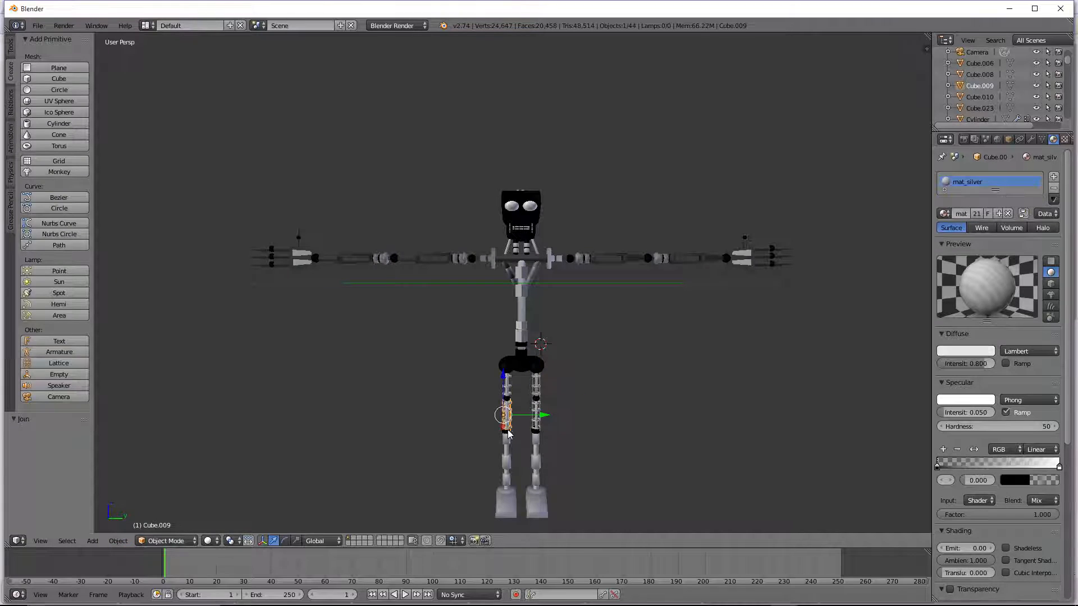
click(116, 542)
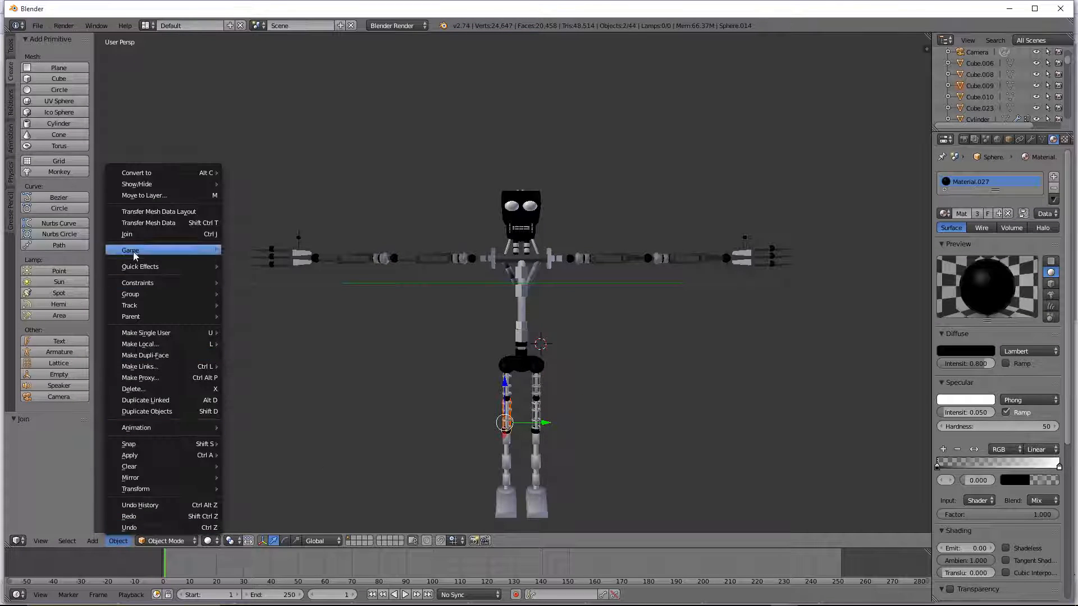
click(142, 238)
Step: Join the lower caged segment of the leg on the +Y side with the black ball beneath it
scroll(544, 468, up, 2)
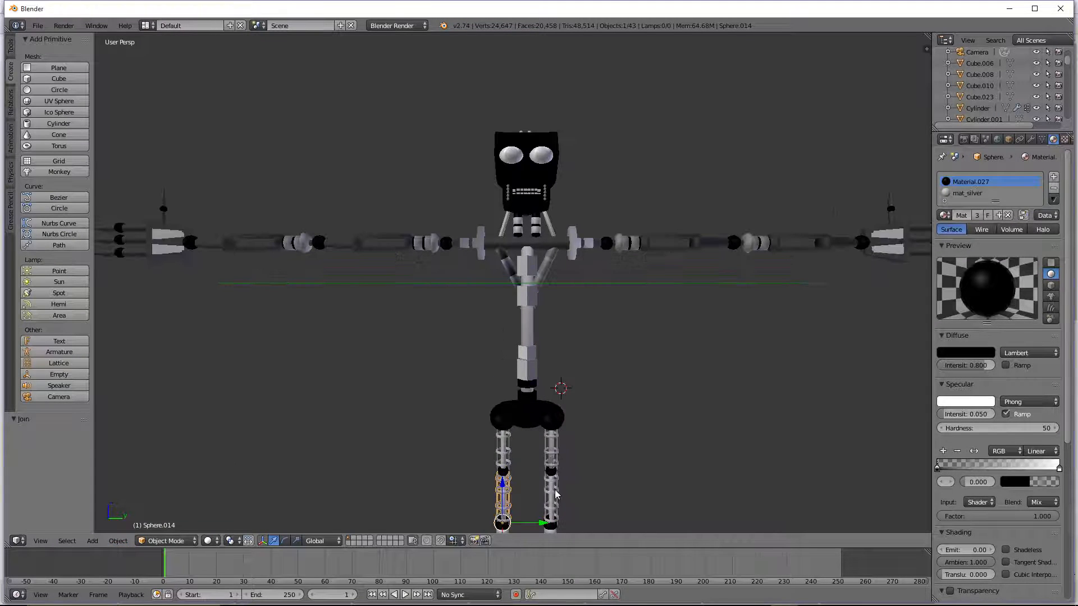
right_click(548, 500)
shift+right_click(547, 494)
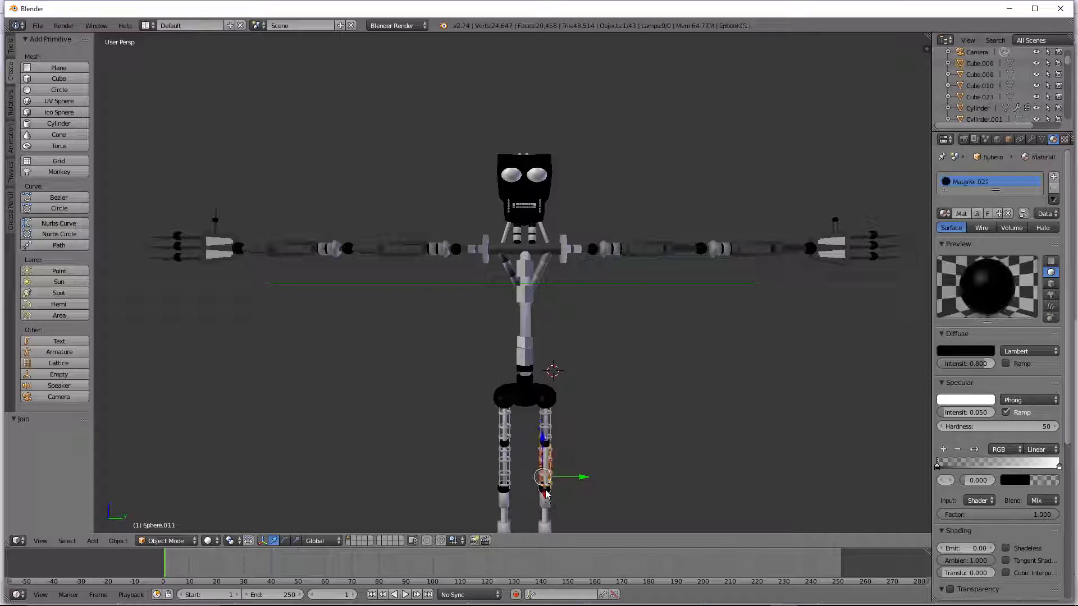
click(135, 542)
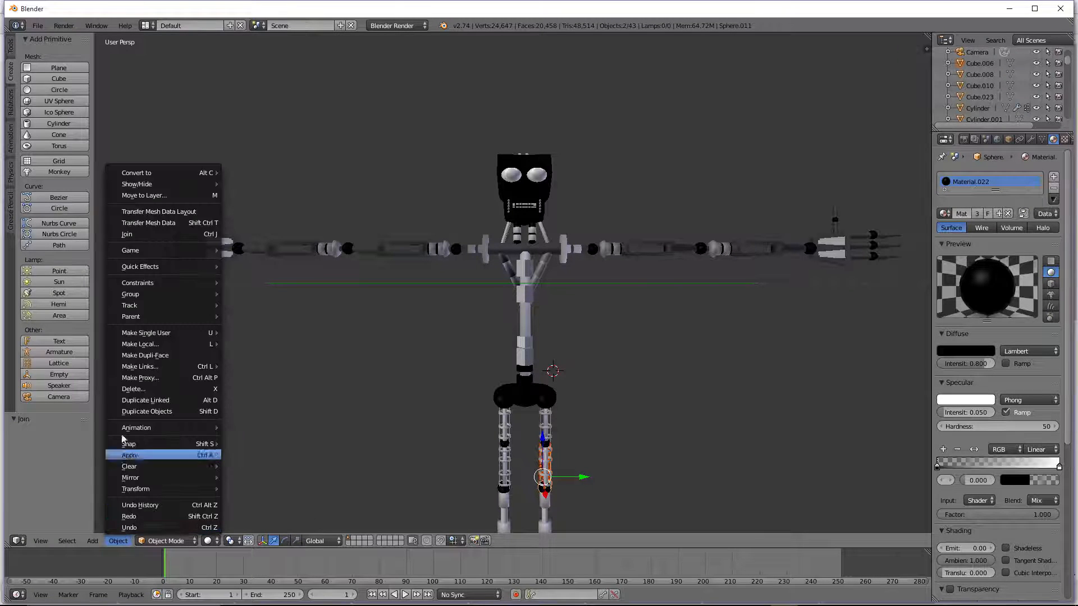
click(162, 235)
Step: Join the four silver shin cylinders beneath the black ball of the leg on the -Y side into one object
scroll(369, 409, down, 1)
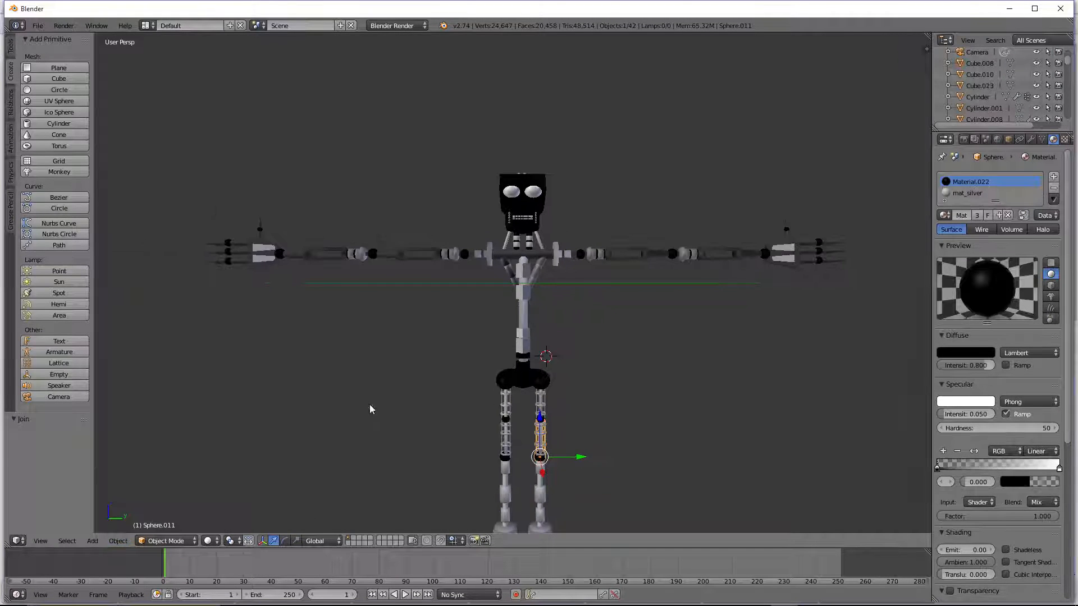
right_click(507, 475)
scroll(507, 475, down, 1)
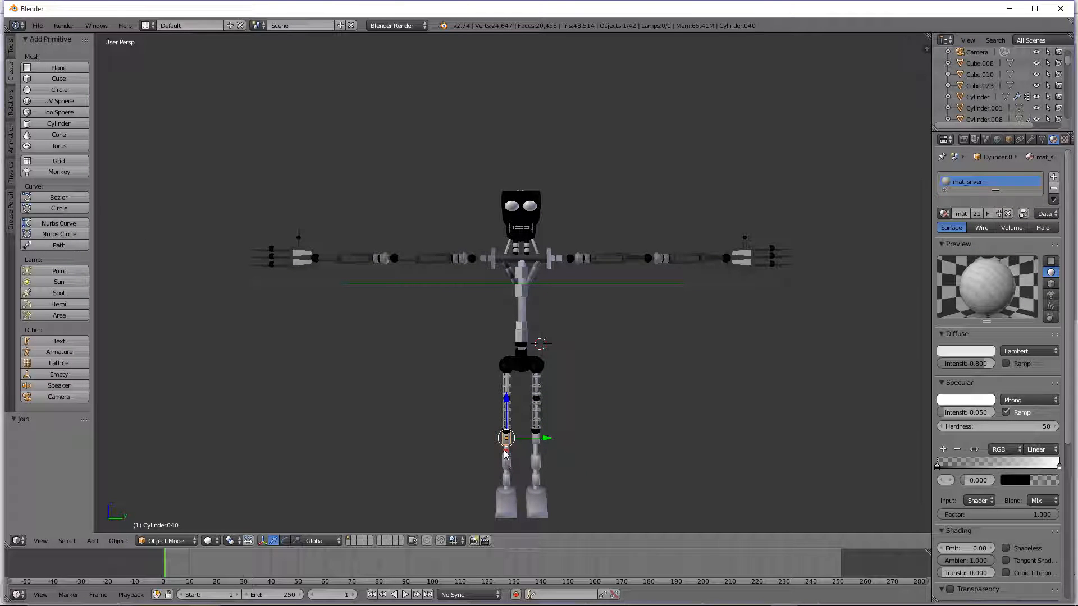
shift+right_click(506, 459)
shift+right_click(505, 470)
shift+right_click(506, 478)
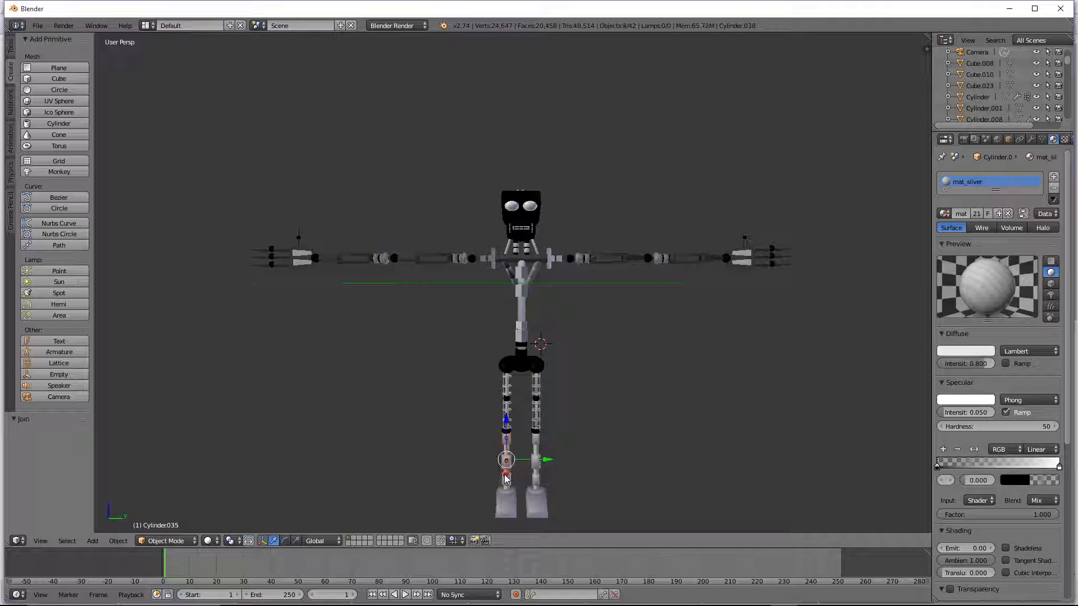
shift+right_click(506, 478)
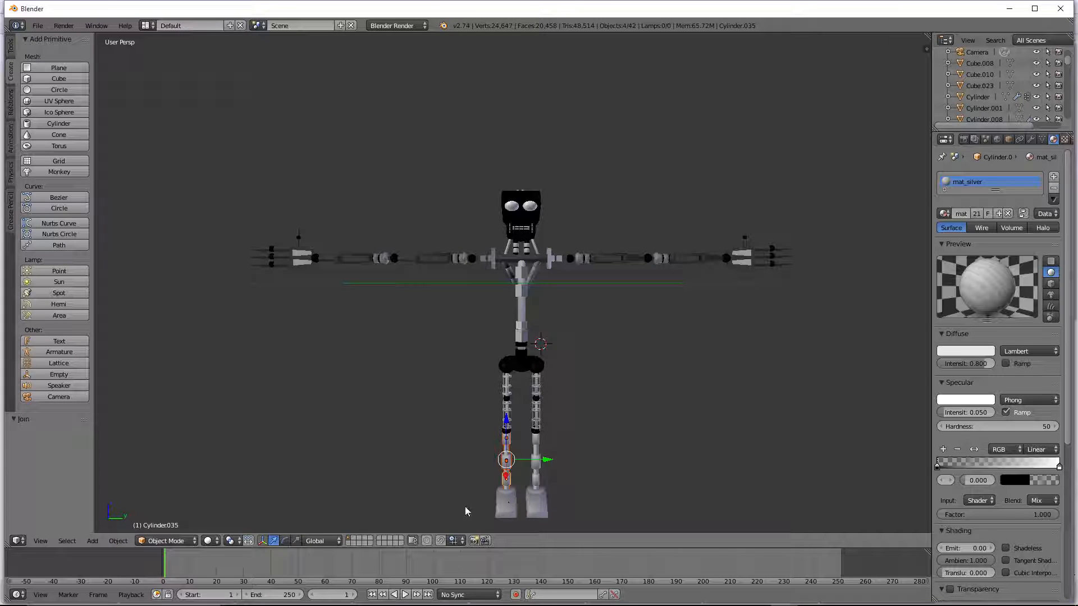
click(120, 542)
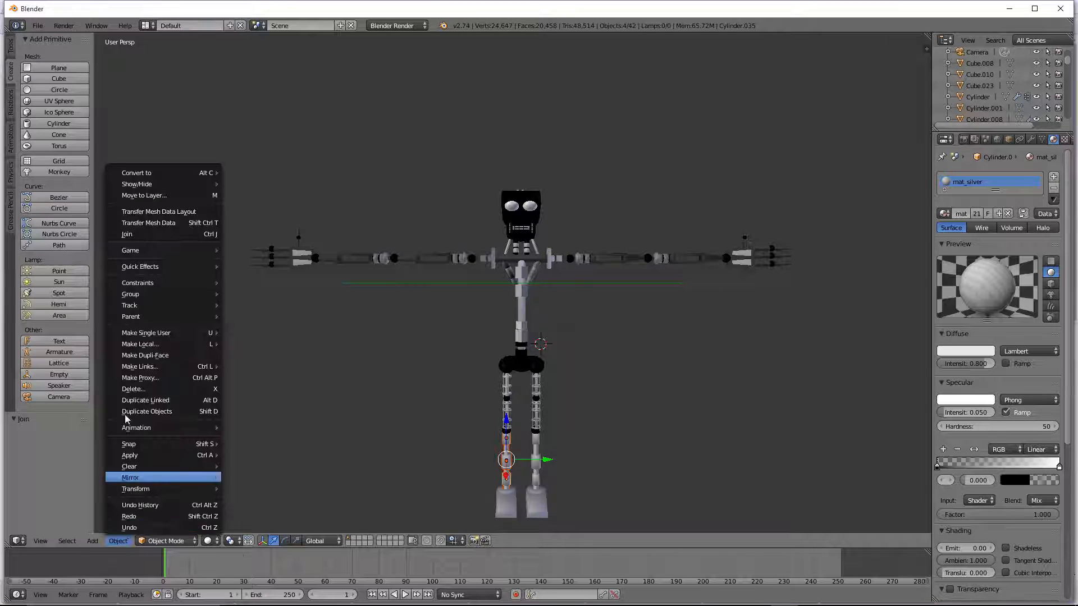
click(160, 234)
Step: Undo a test move of the +Y leg's lower caged segment, and join it with the five shin and ankle pieces beneath it
right_click(541, 439)
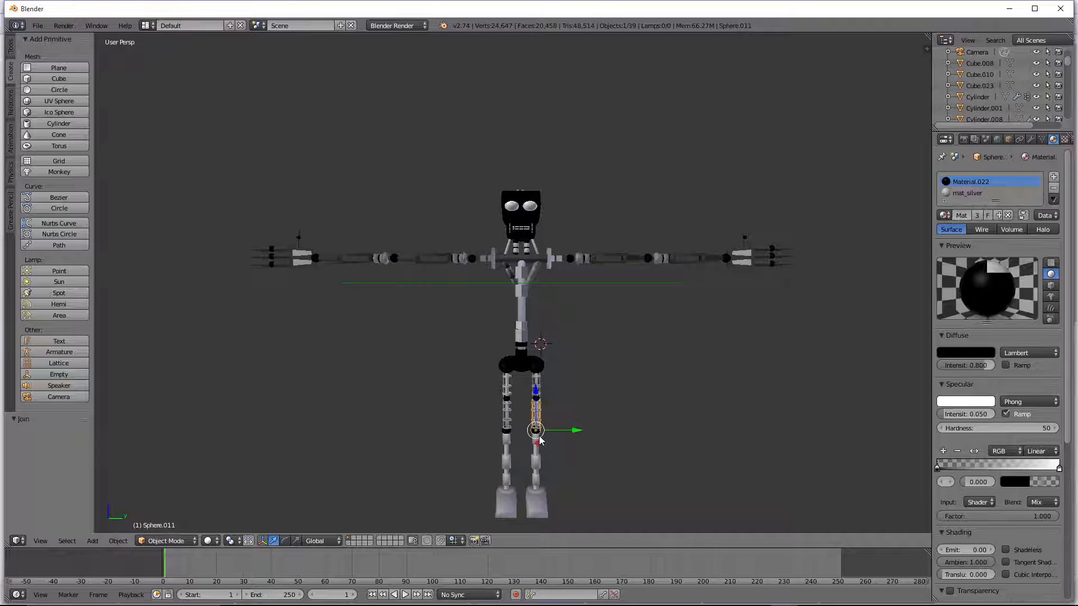
scroll(542, 441, up, 3)
drag(579, 458, 600, 460)
key(ctrl+z)
shift+right_click(539, 471)
shift+right_click(539, 482)
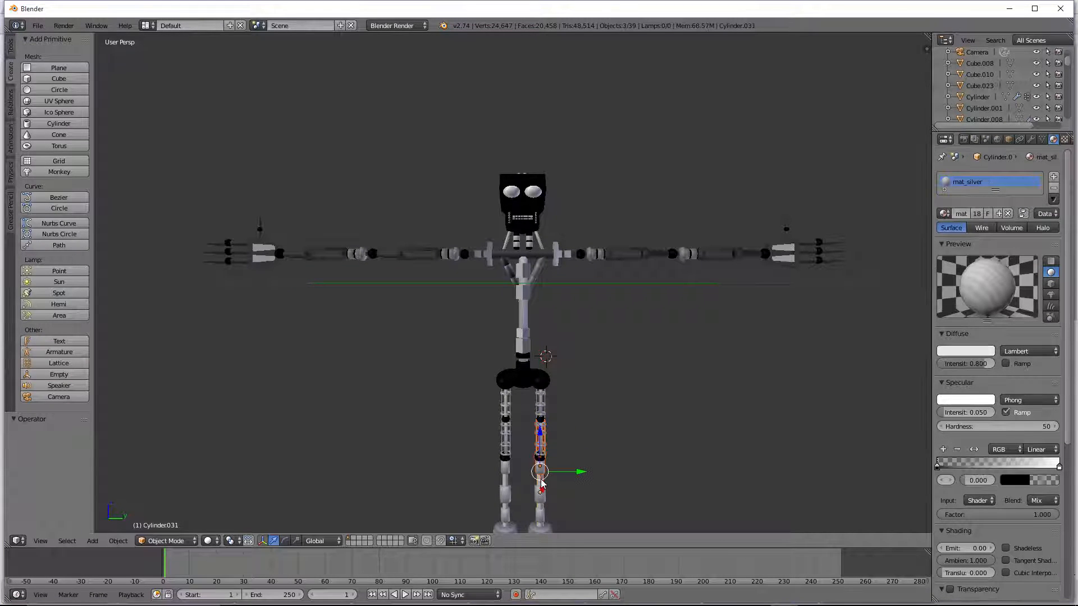
shift+right_click(540, 499)
shift+right_click(539, 515)
scroll(539, 515, down, 1)
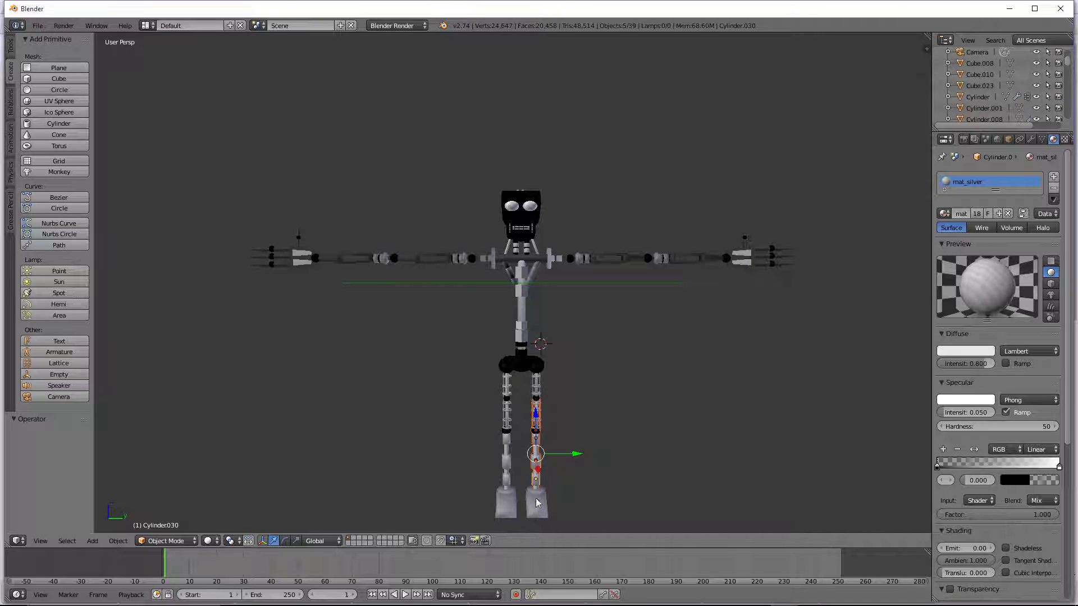
shift+right_click(537, 495)
click(118, 540)
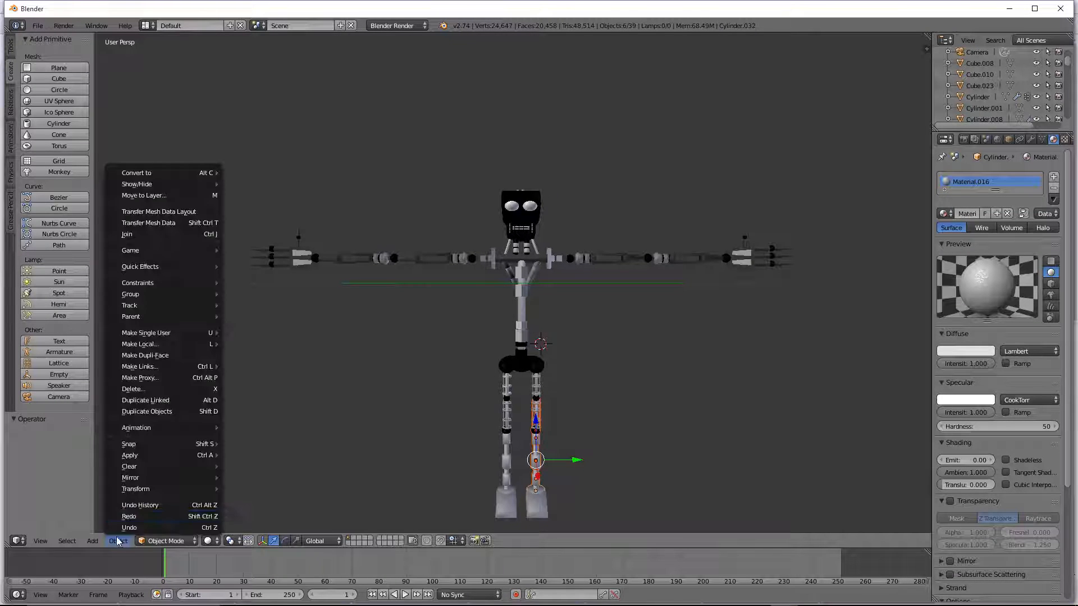
click(127, 234)
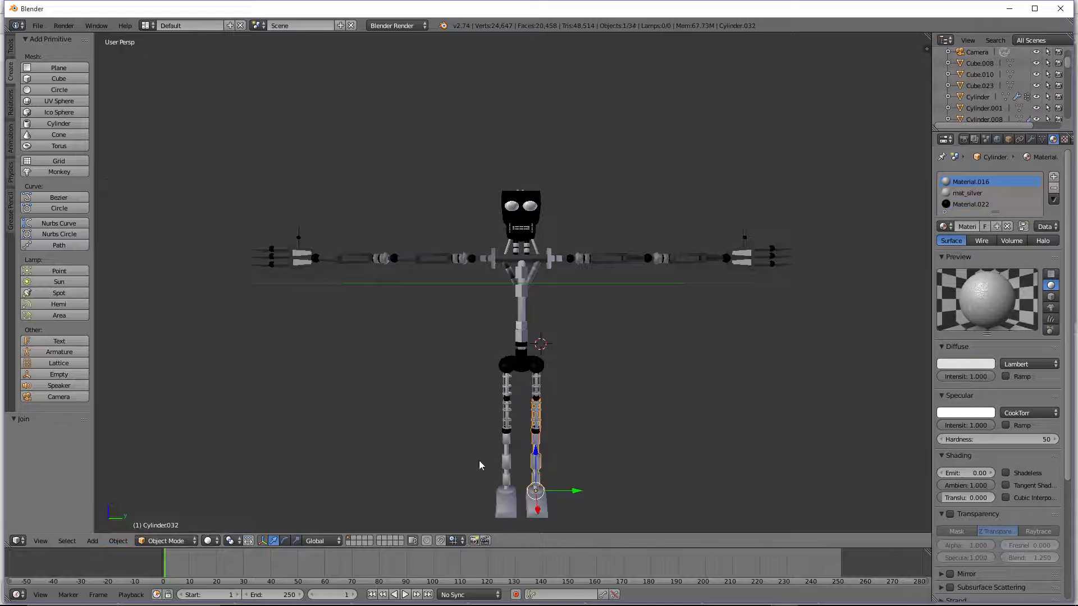
Step: Join the shin of the leg on the -Y side with the ankle cylinder just above its foot
right_click(506, 478)
shift+right_click(506, 493)
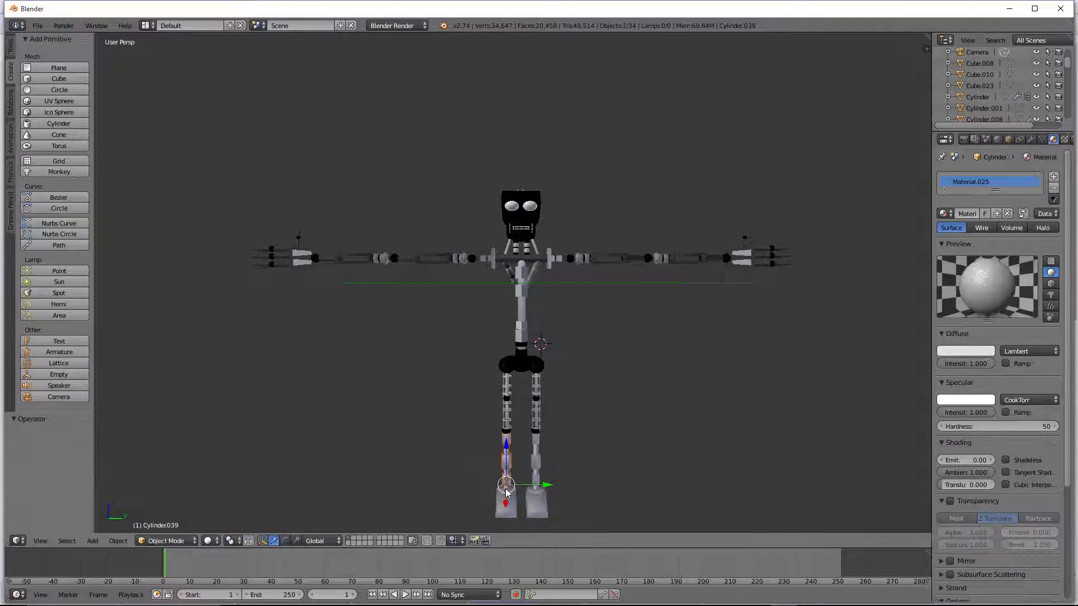
click(115, 542)
click(129, 234)
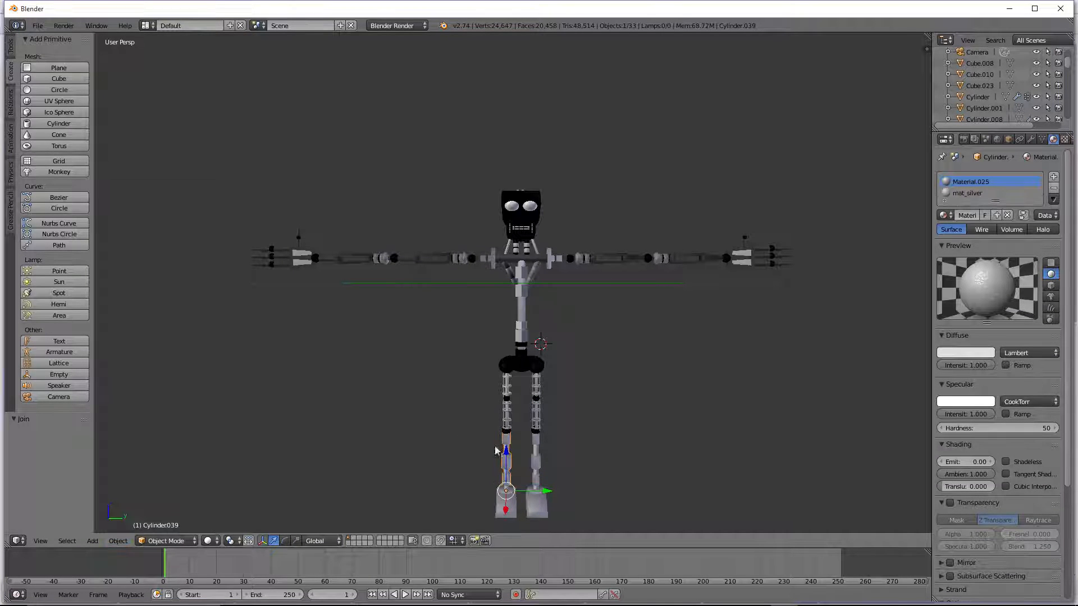
Step: Deselect all objects and save the scene under the file name endorig on drive F
right_click(503, 509)
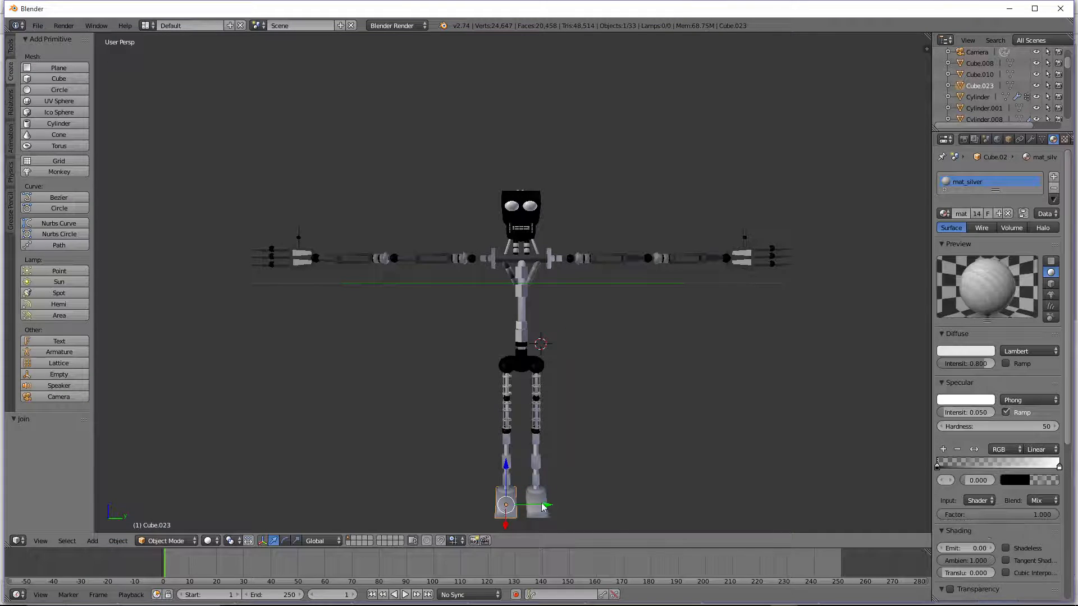
key(a)
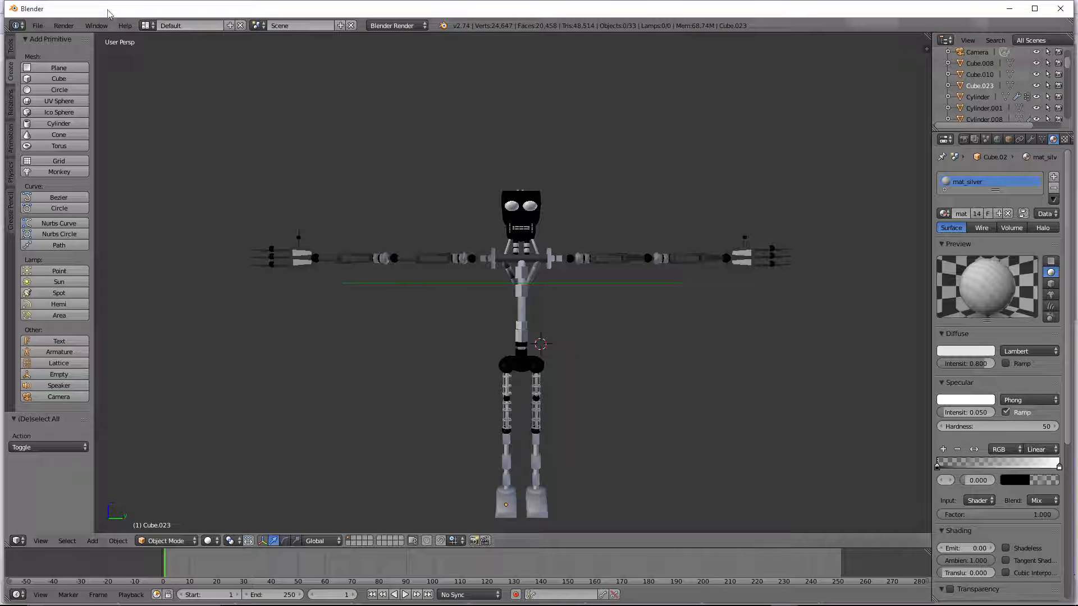
click(38, 25)
click(71, 115)
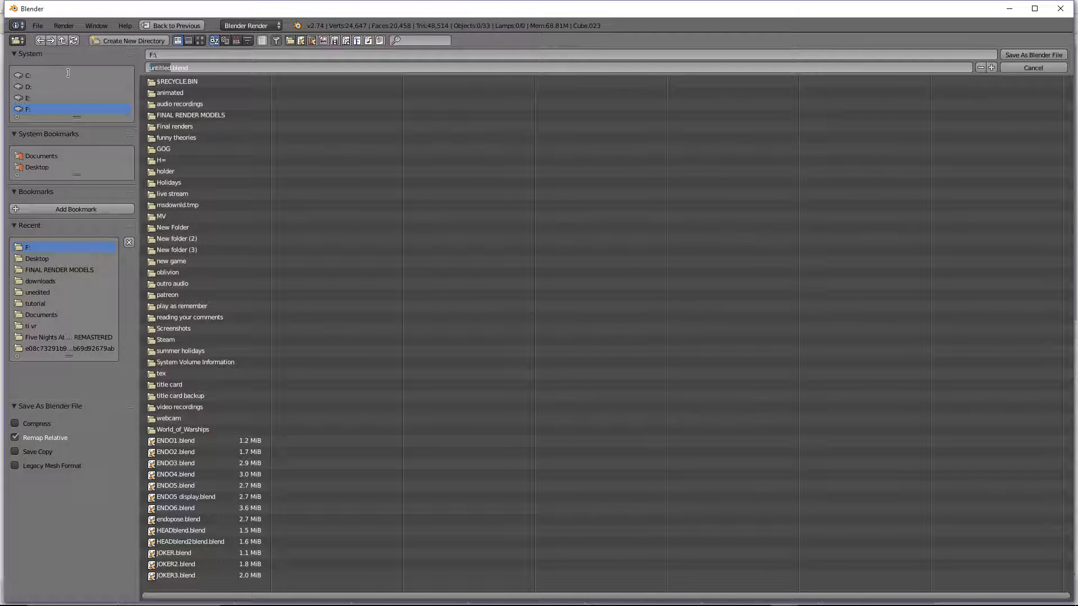
text(endorig)
click(1033, 55)
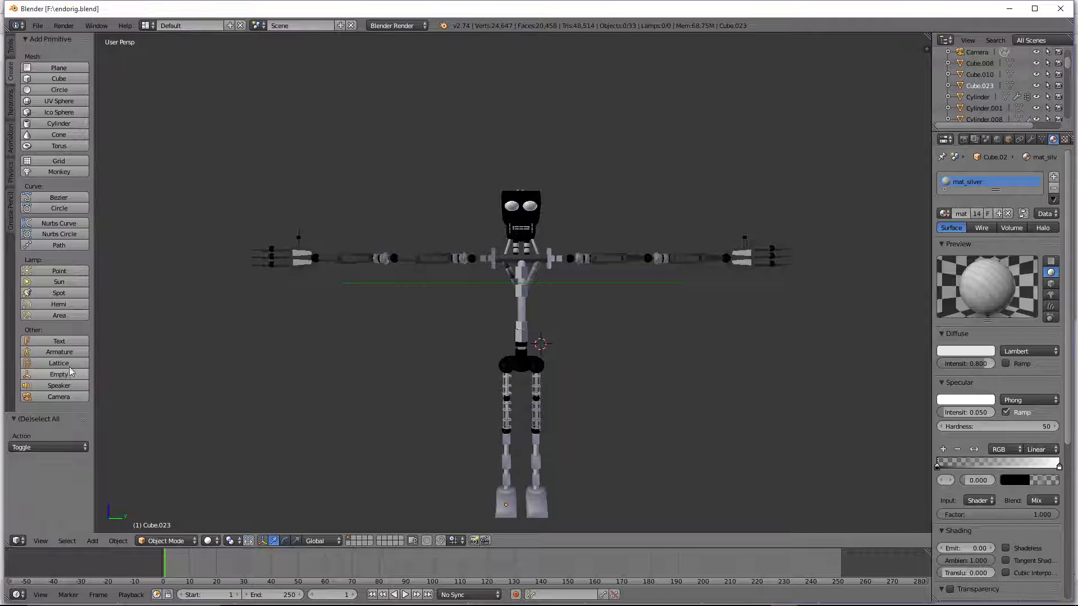
Step: Add an armature at the 3D cursor and scale it up to about 2.5 times its size
click(72, 353)
key(s)
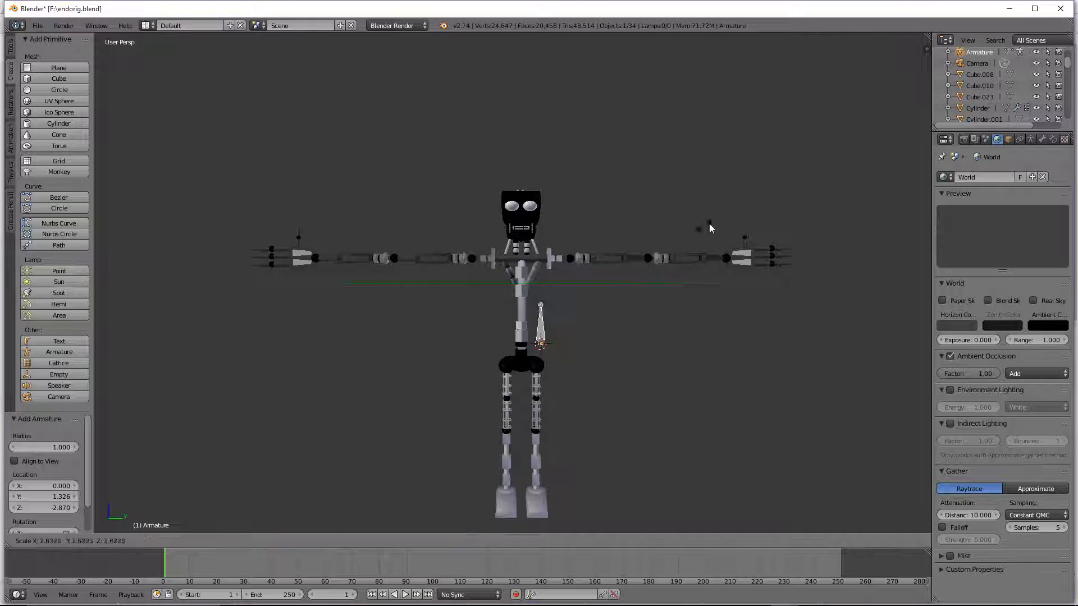
click(774, 202)
Step: Rotate the armature about the global Y axis in 90° turns until its bone points straight down
key(r)
key(y)
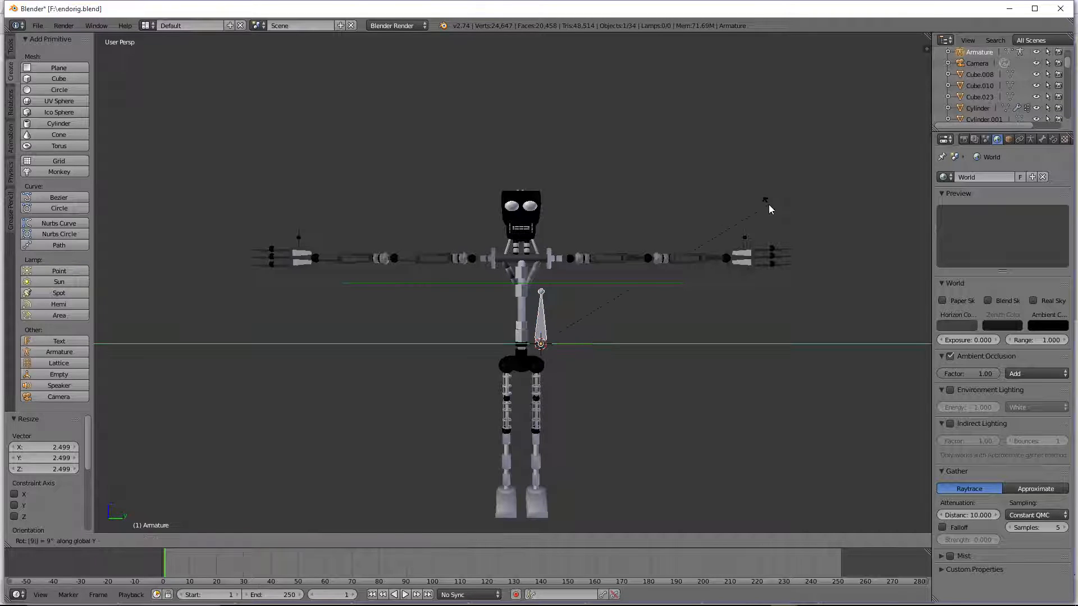
key(0)
key(Return)
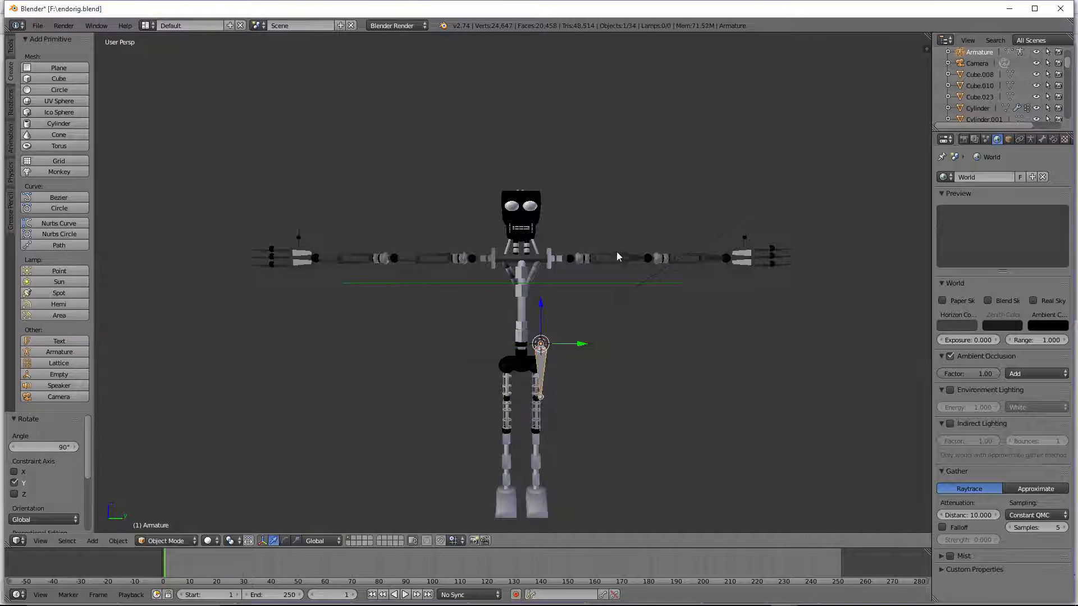
click(536, 319)
Step: Move the armature about 9.66 up along Z and about -2.42 along X toward the space above the head
key(g)
key(z)
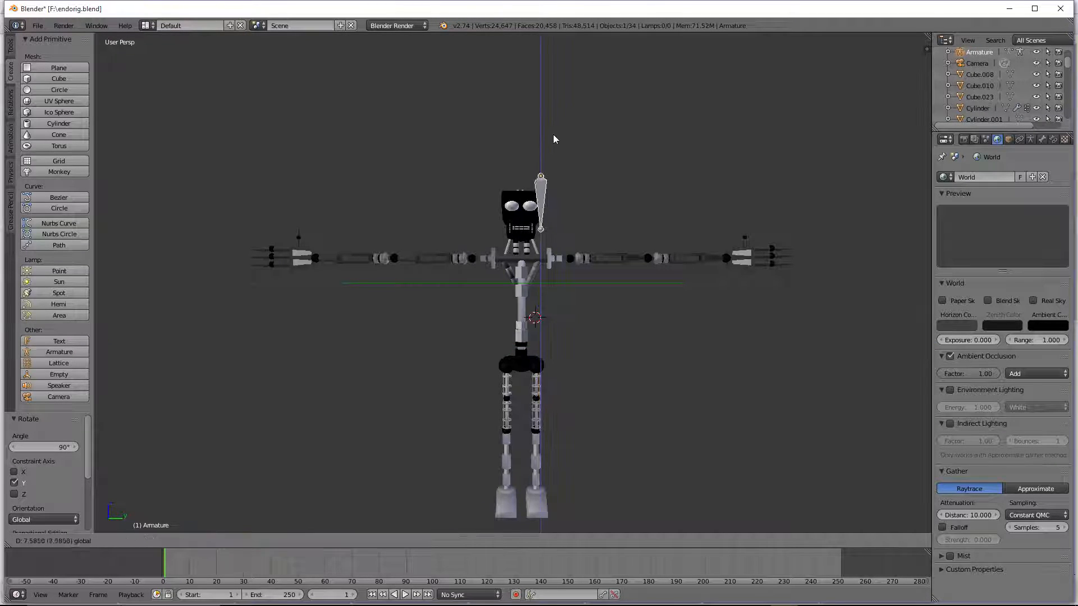
click(557, 96)
middle_drag(558, 97, 547, 156)
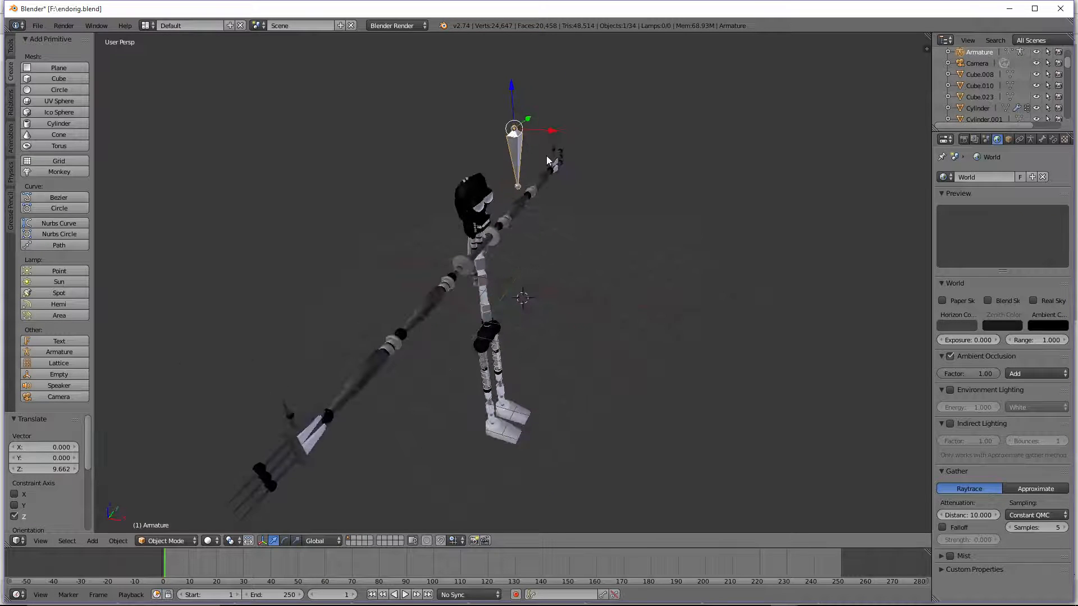
key(g)
key(x)
click(494, 131)
Step: Centre the armature over the head by moving it about 0.66 along X and about -0.86 along Y
mouse_move(495, 131)
middle_down()
mouse_move(424, 178)
mouse_move(362, 295)
middle_up()
key(g)
key(y)
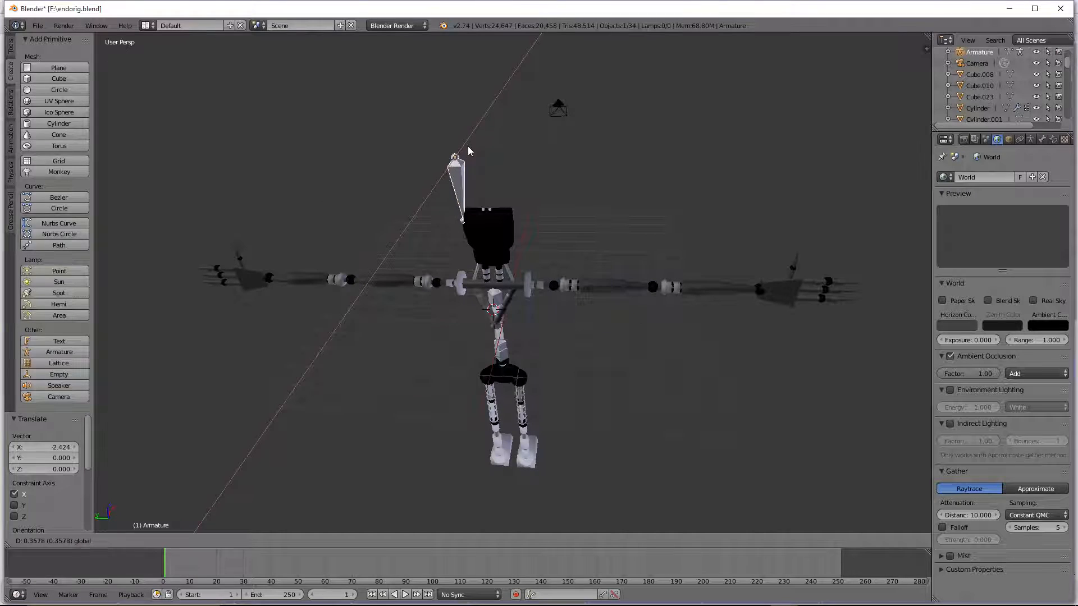
click(470, 149)
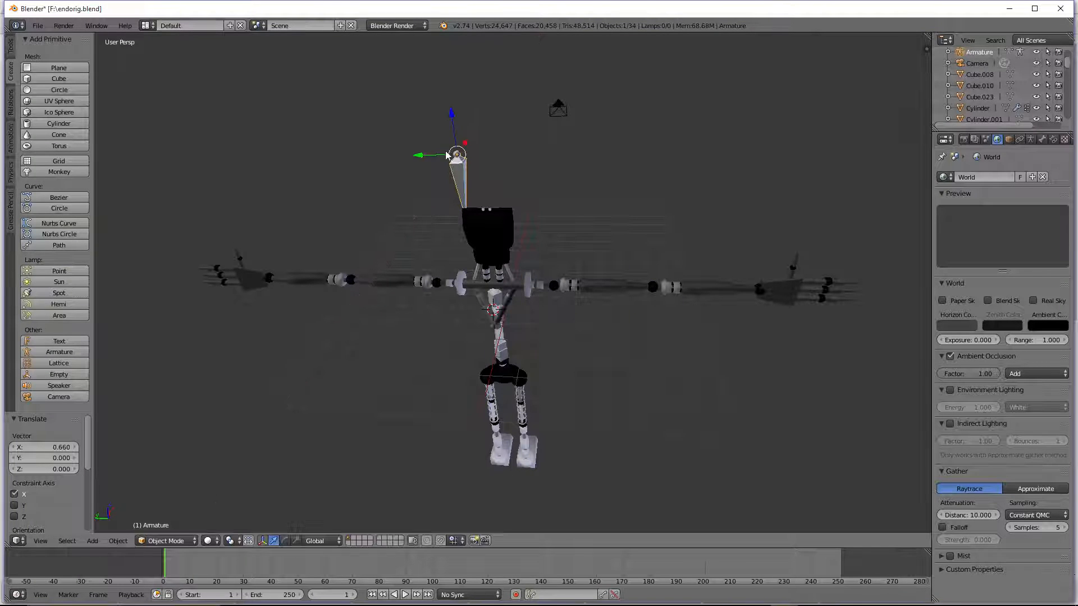
key(g)
key(y)
click(451, 164)
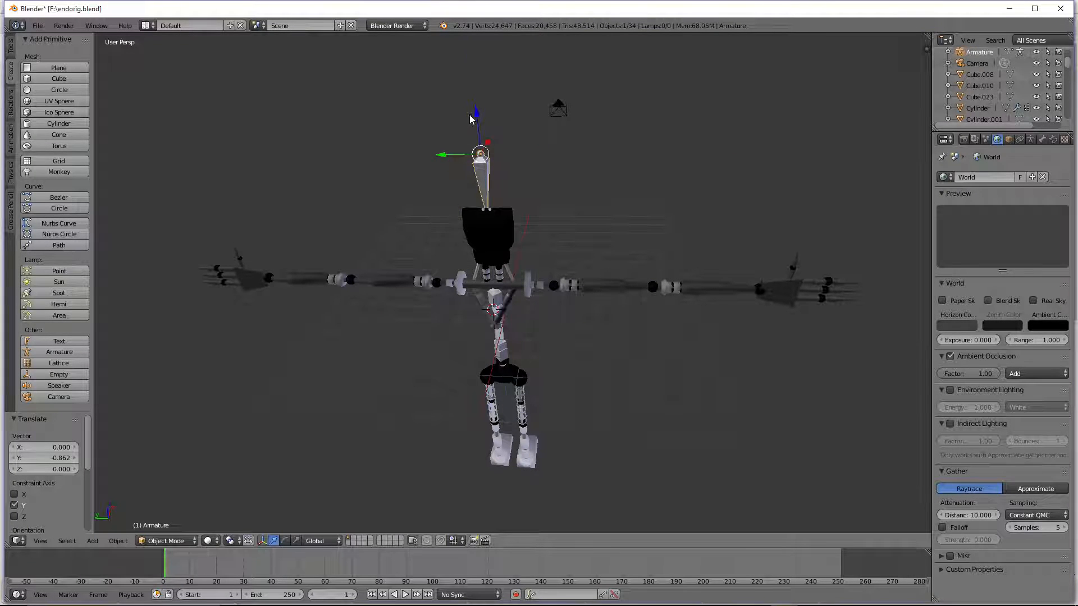
Step: Raise the armature further along Z so that the lower tip of its bone clears the head
key(g)
key(z)
click(470, 63)
middle_drag(517, 173, 533, 126)
Step: In armature edit mode with wireframe display, extrude a second bone from the lower tip about -3.61 along Z to the base of the head
key(Tab)
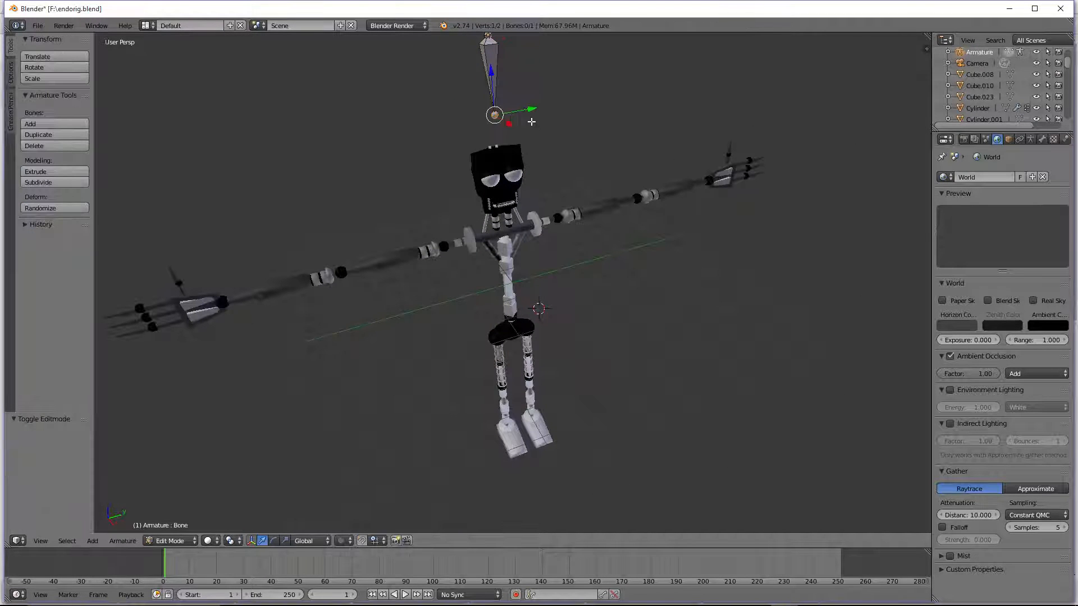
key(z)
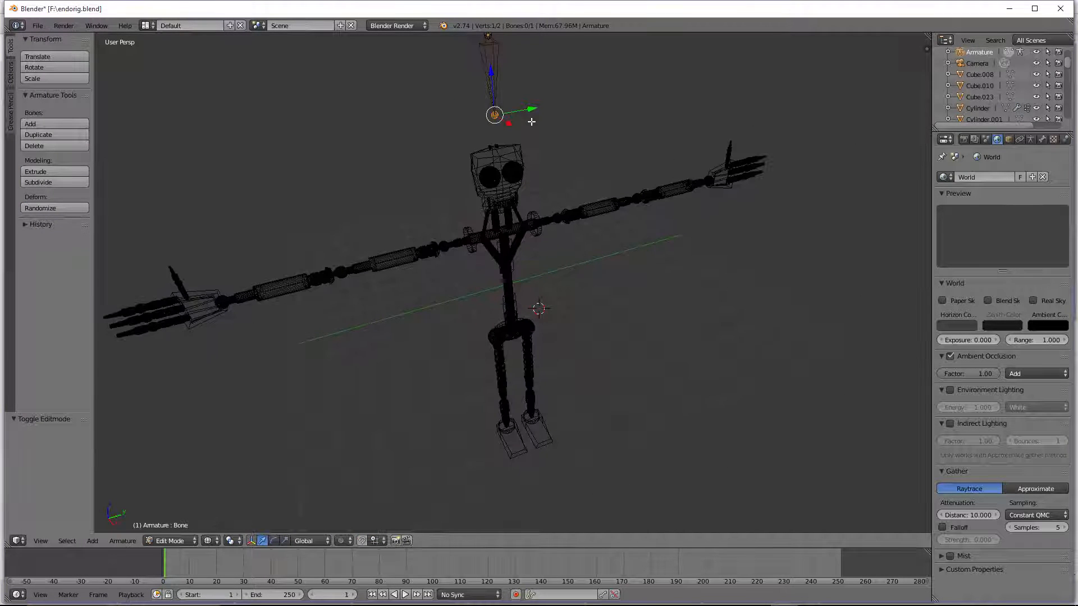
key(e)
key(z)
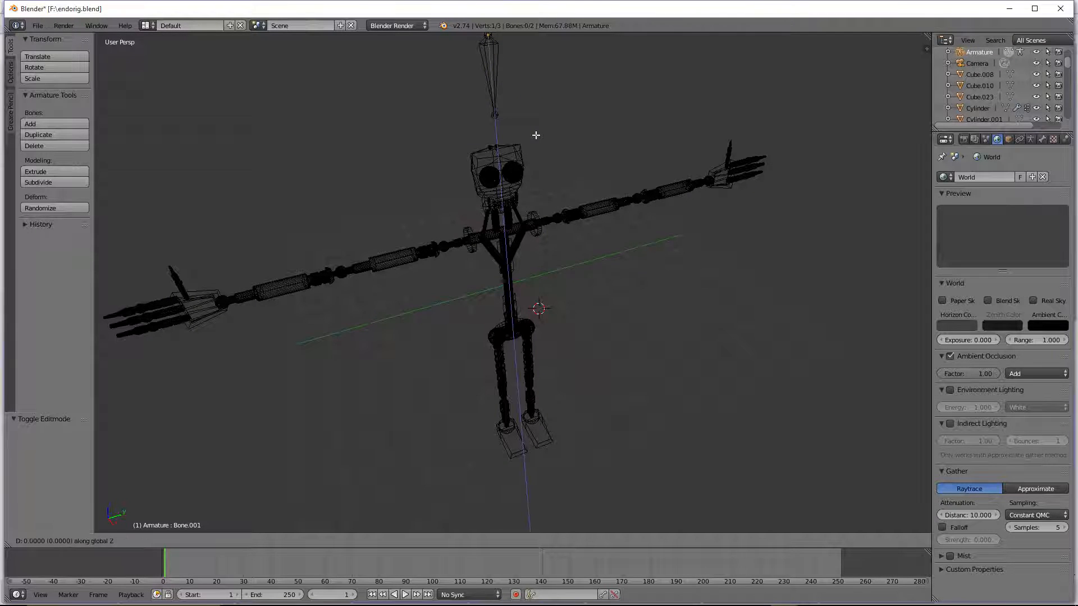
click(539, 230)
scroll(539, 230, up, 4)
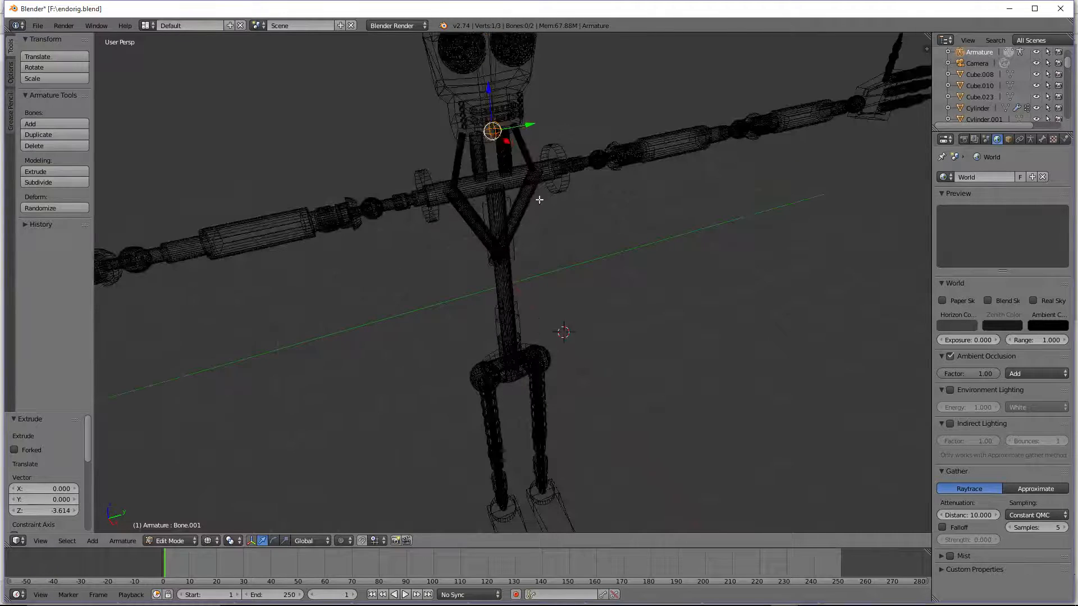
key(z)
middle_drag(536, 171, 532, 164)
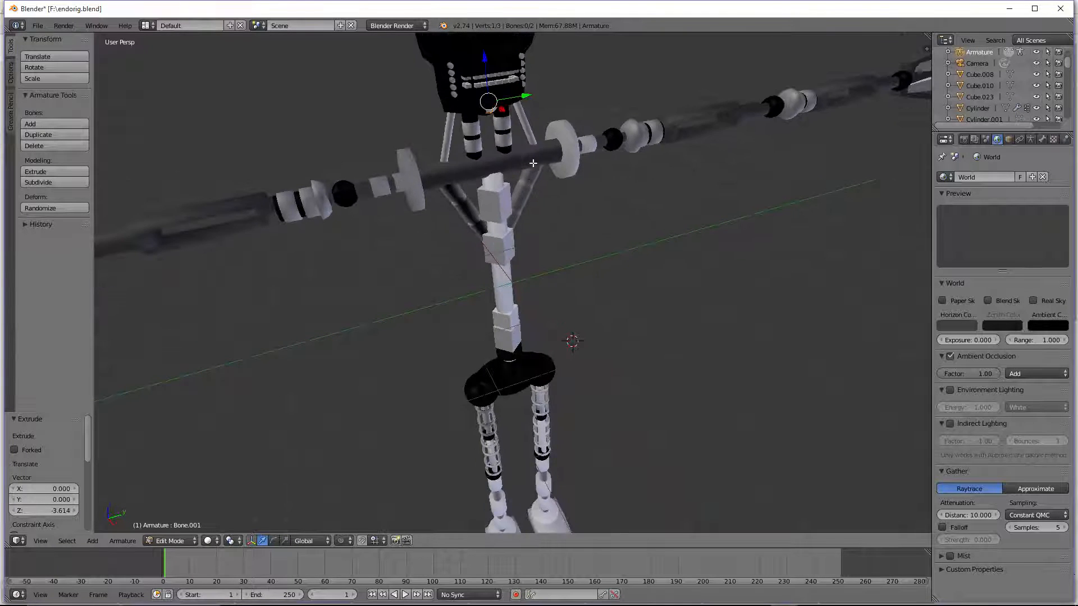
key(z)
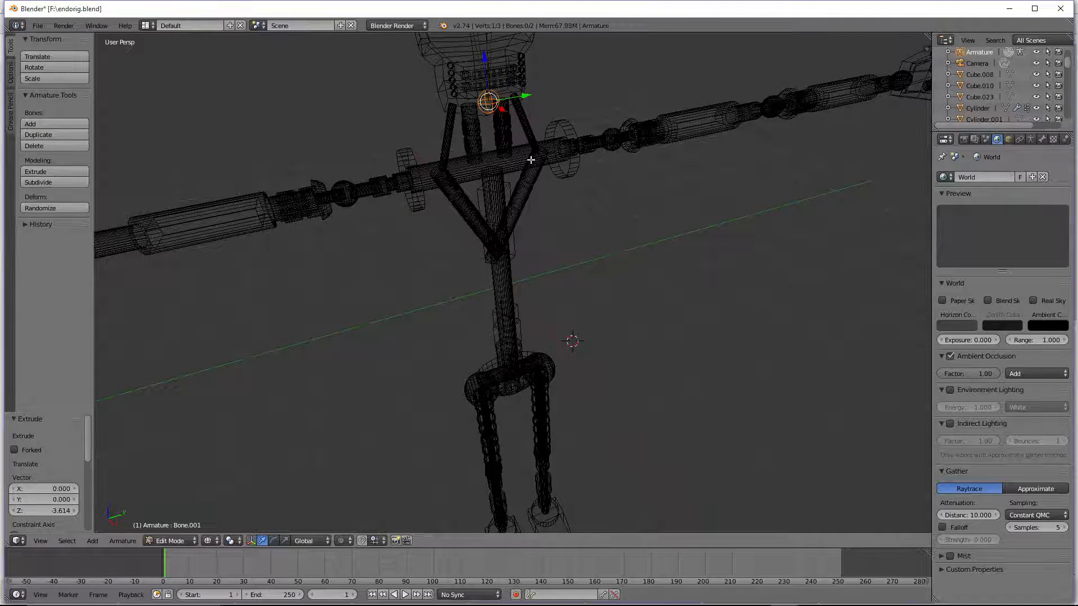
Step: Extrude a third bone down along Z to the shoulder bar and a fourth about -5.04 along Z to the pelvis
key(e)
key(z)
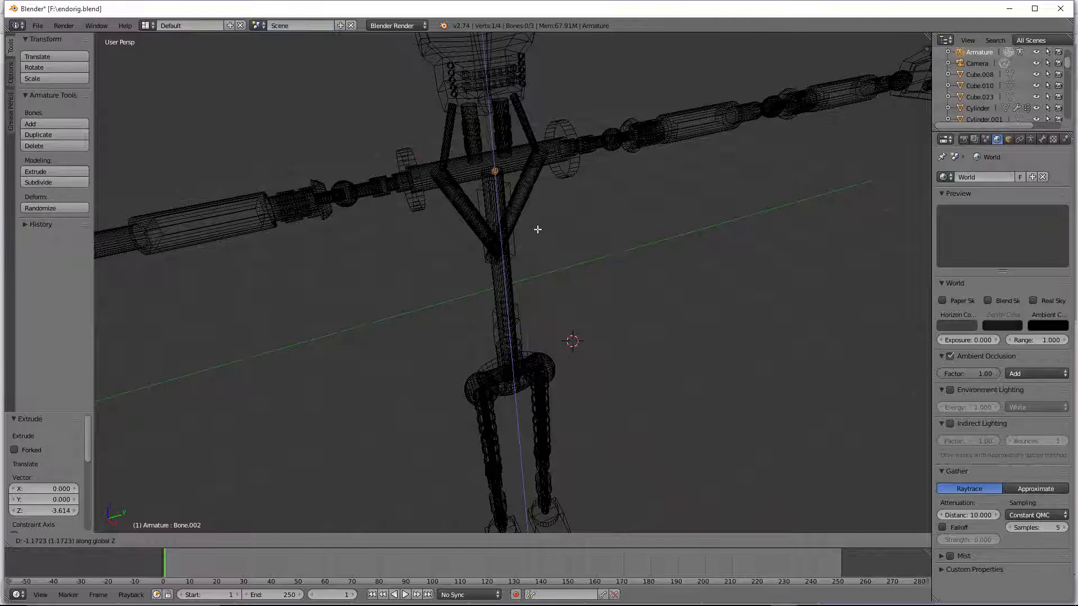
click(538, 224)
key(e)
key(z)
click(557, 427)
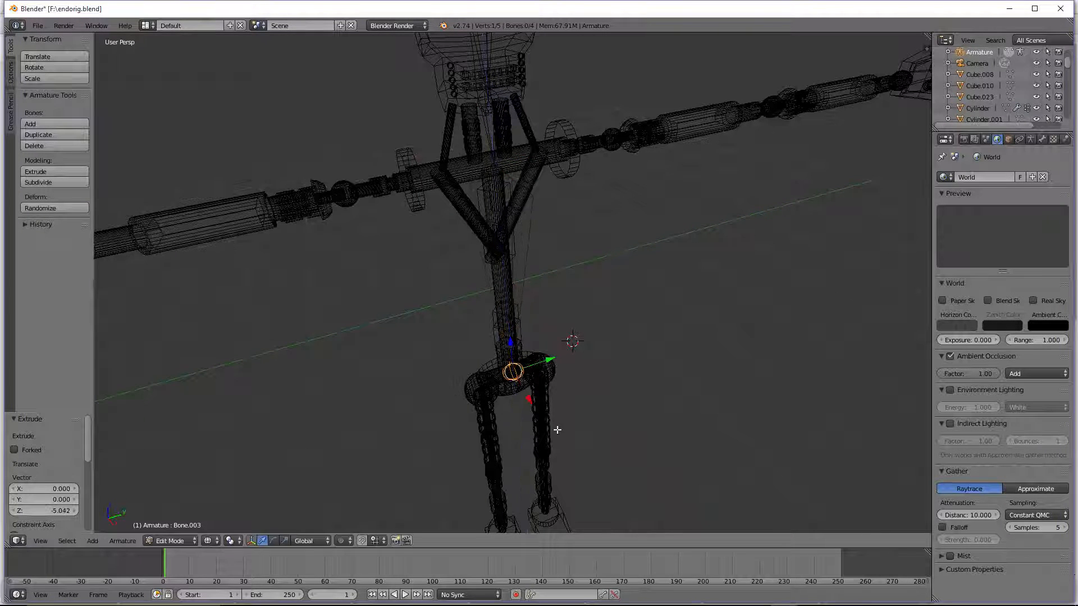
Step: In solid display, shift the lowest bone's end about -0.1 along X and return the armature to object mode
key(z)
scroll(556, 368, down, 2)
middle_drag(557, 367, 531, 424)
key(g)
key(x)
click(477, 458)
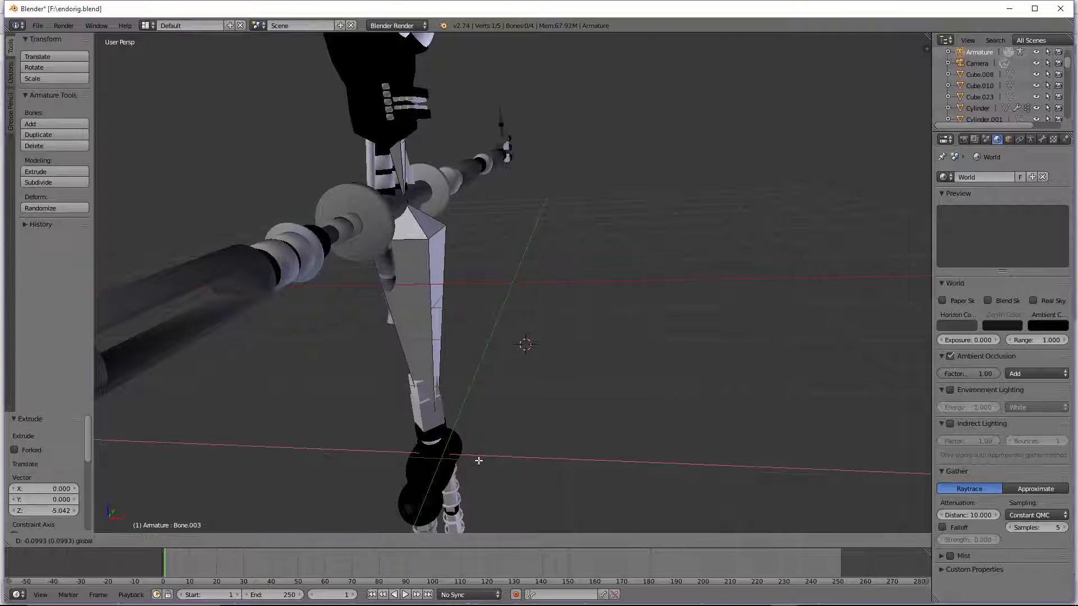
middle_drag(477, 458, 534, 266)
key(Tab)
scroll(524, 210, down, 4)
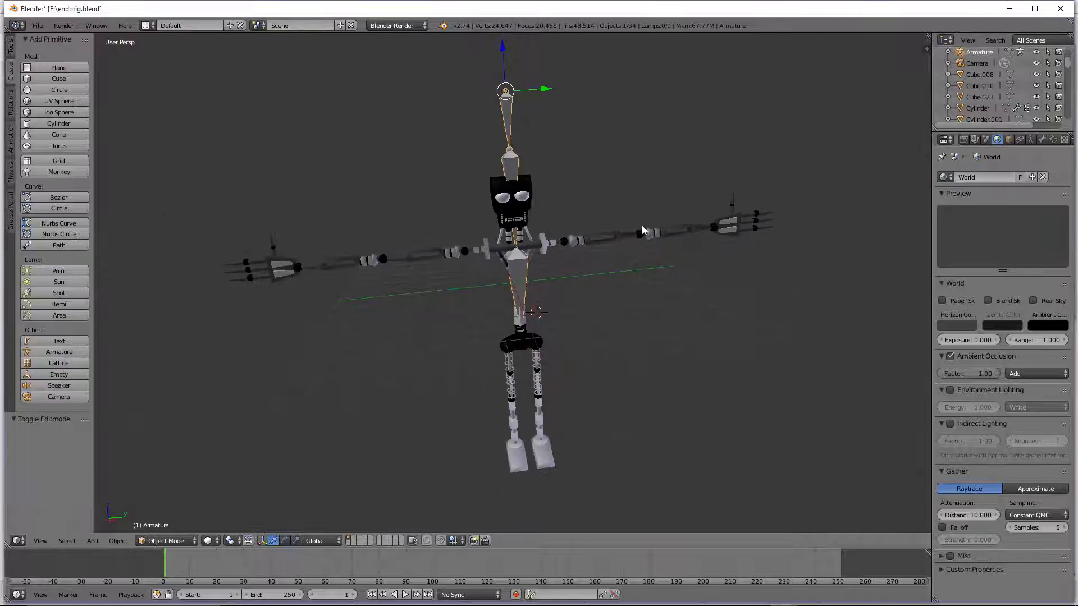
key(a)
scroll(543, 203, up, 2)
scroll(543, 203, up, 2)
right_click(534, 219)
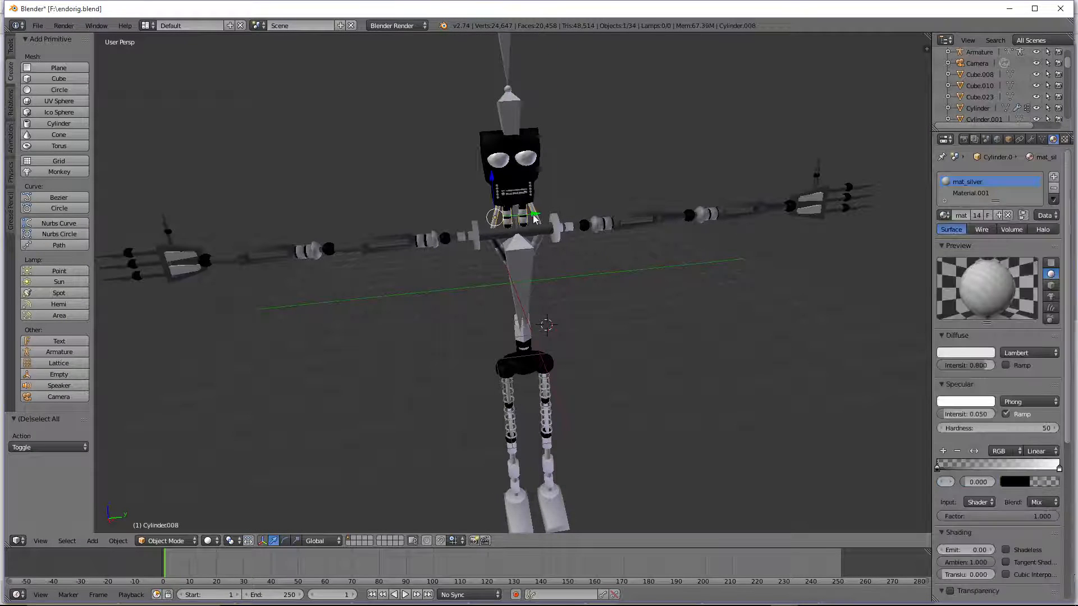
shift+right_click(538, 244)
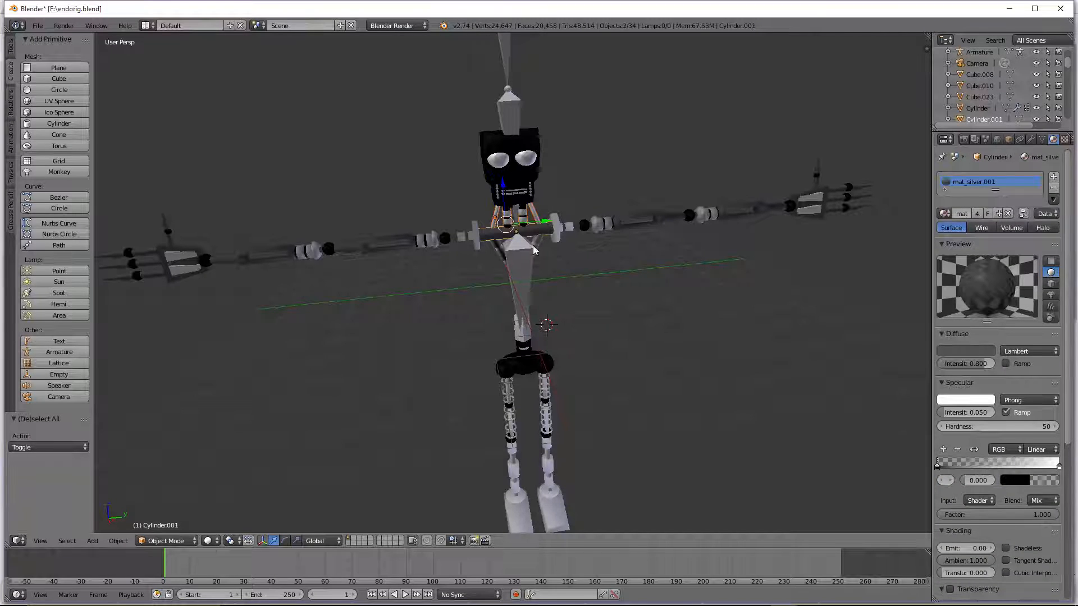
shift+right_click(534, 246)
shift+right_click(538, 247)
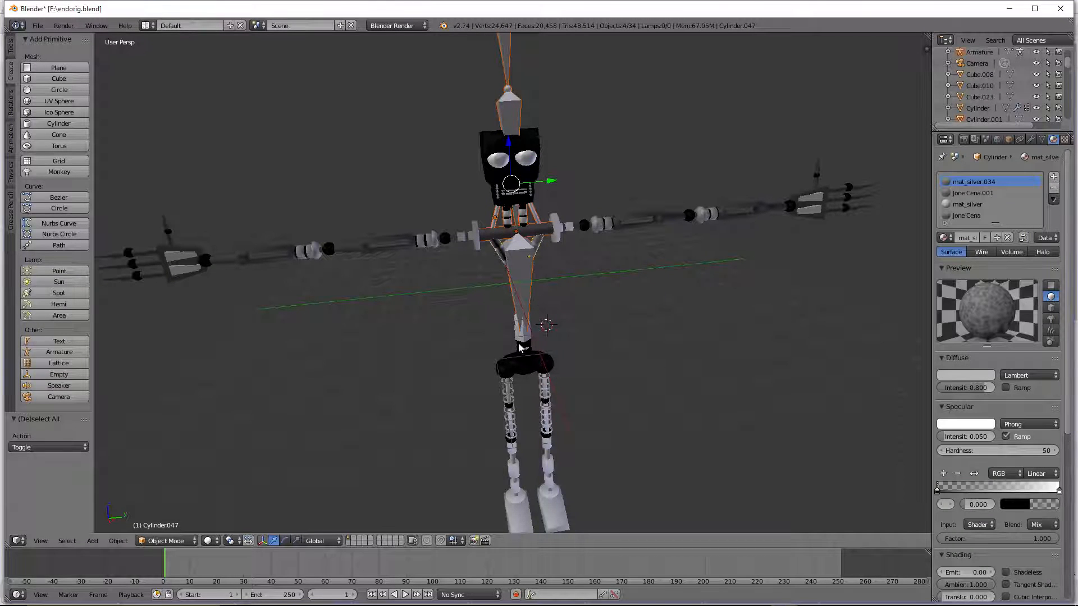
right_click(526, 153)
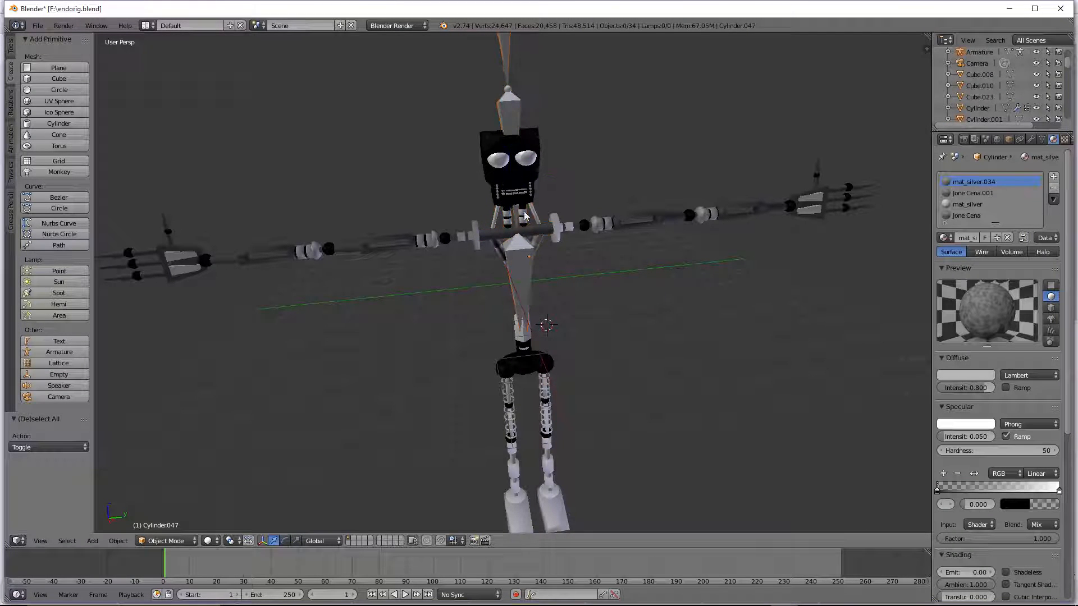
right_click(533, 140)
scroll(522, 130, down, 1)
key(a)
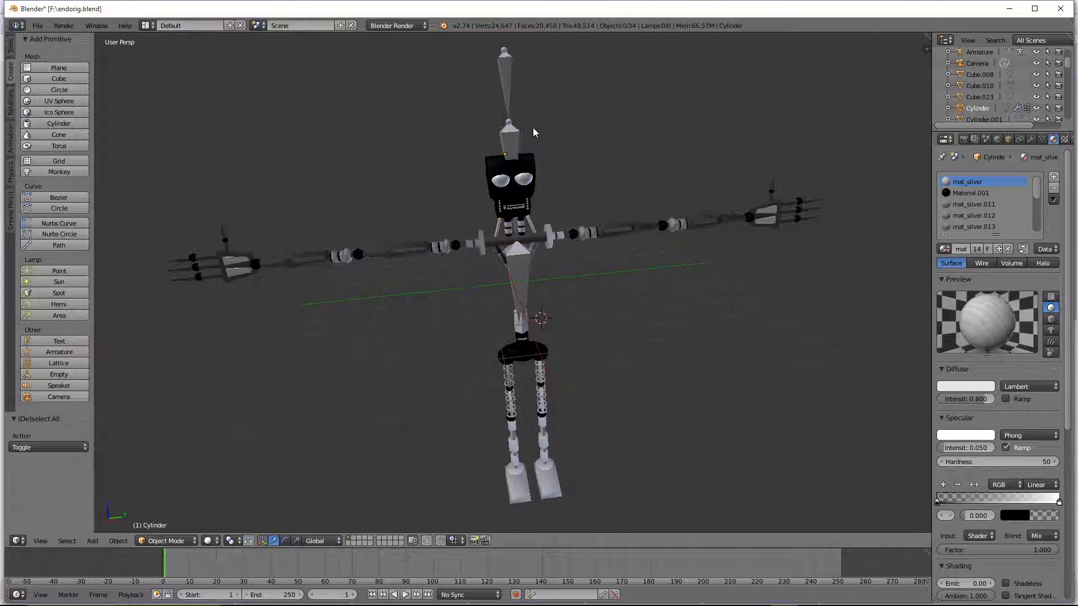
Step: Select the head pieces together with the armature and add the chest struts and lower spine to the selection
key(b)
drag(555, 97, 480, 214)
scroll(520, 225, up, 4)
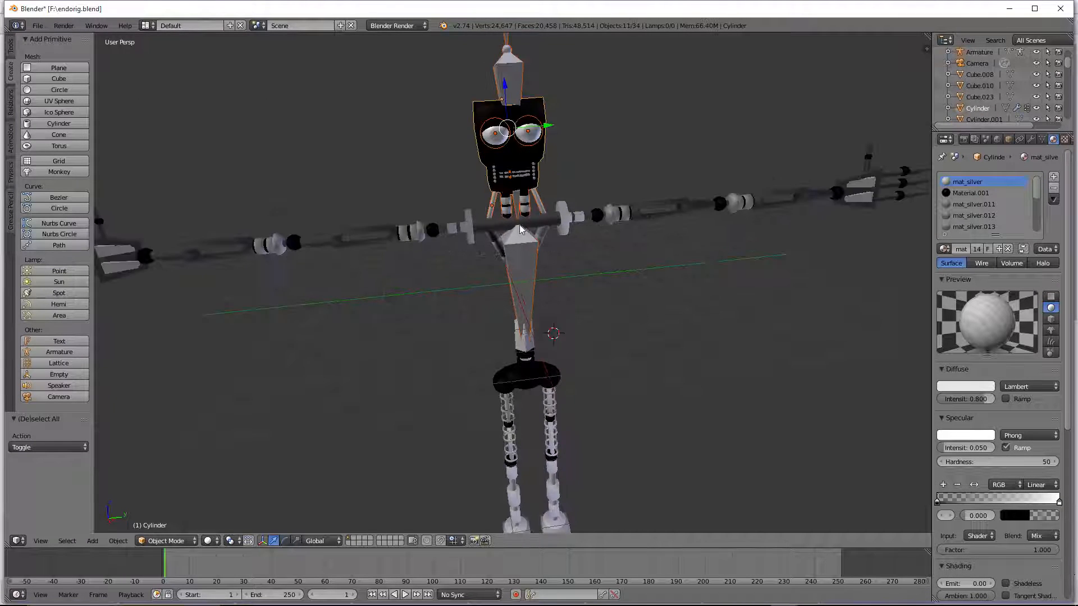
scroll(498, 246, down, 2)
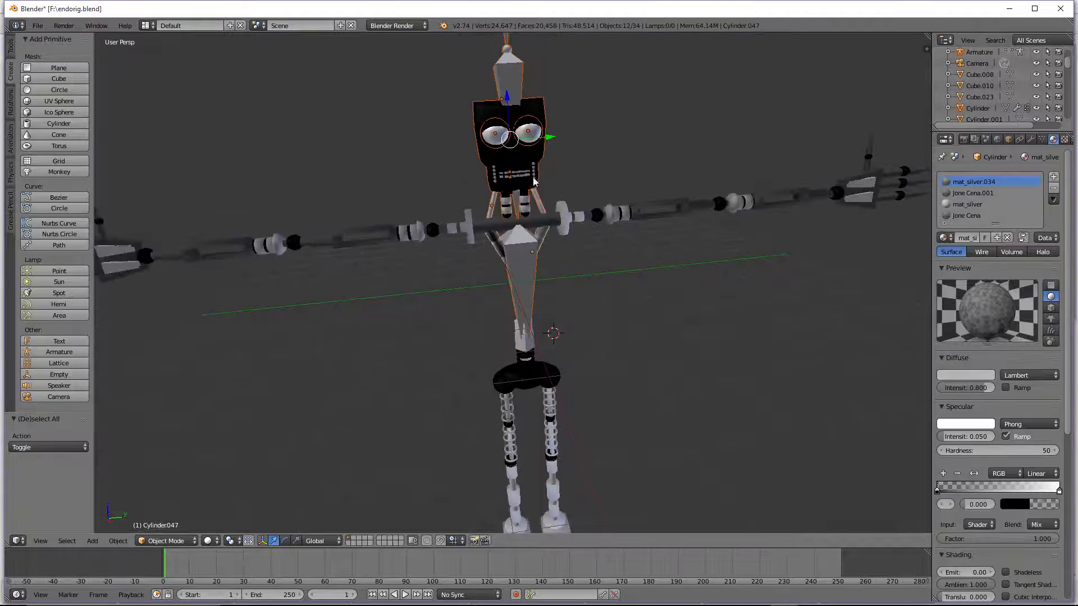
drag(555, 139, 474, 145)
key(ctrl+z)
shift+right_click(524, 341)
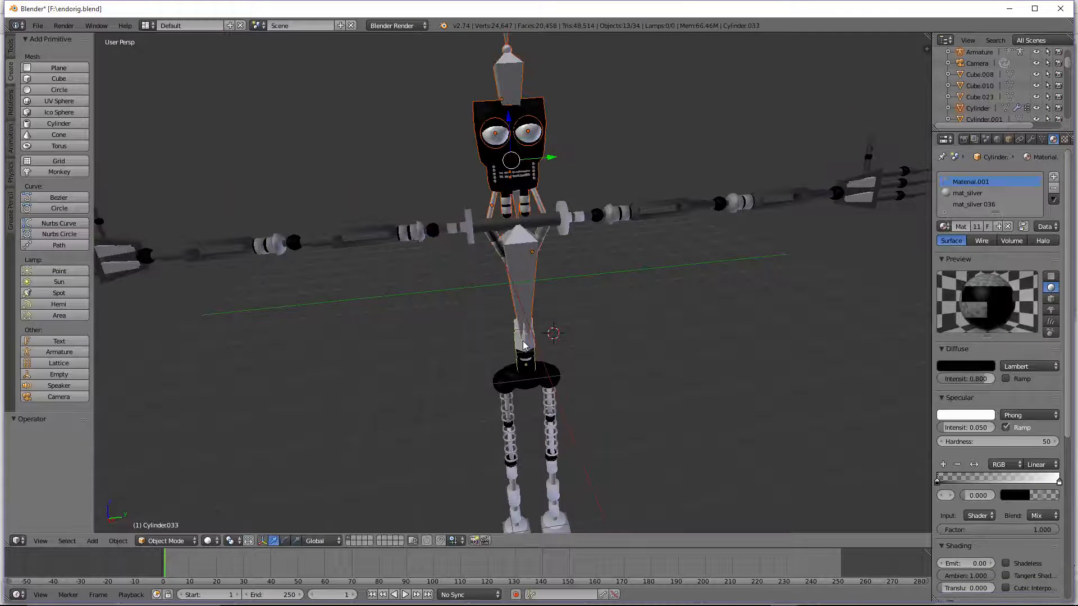
drag(556, 163, 482, 172)
key(ctrl+z)
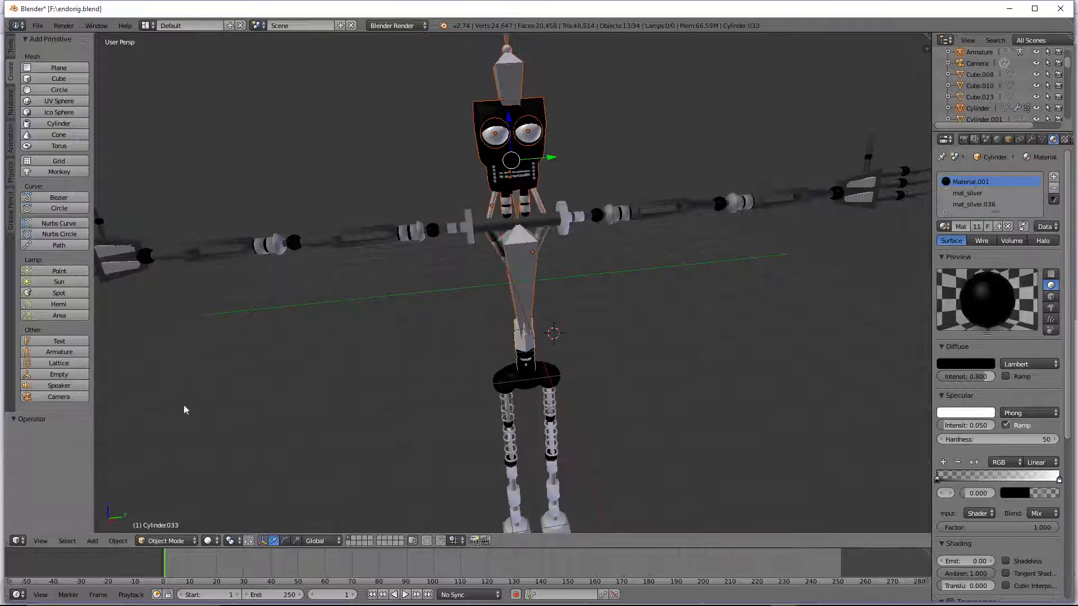
Step: Try to parent the selected head, torso and armature objects to the lower spine with the Object option
key(ctrl+p)
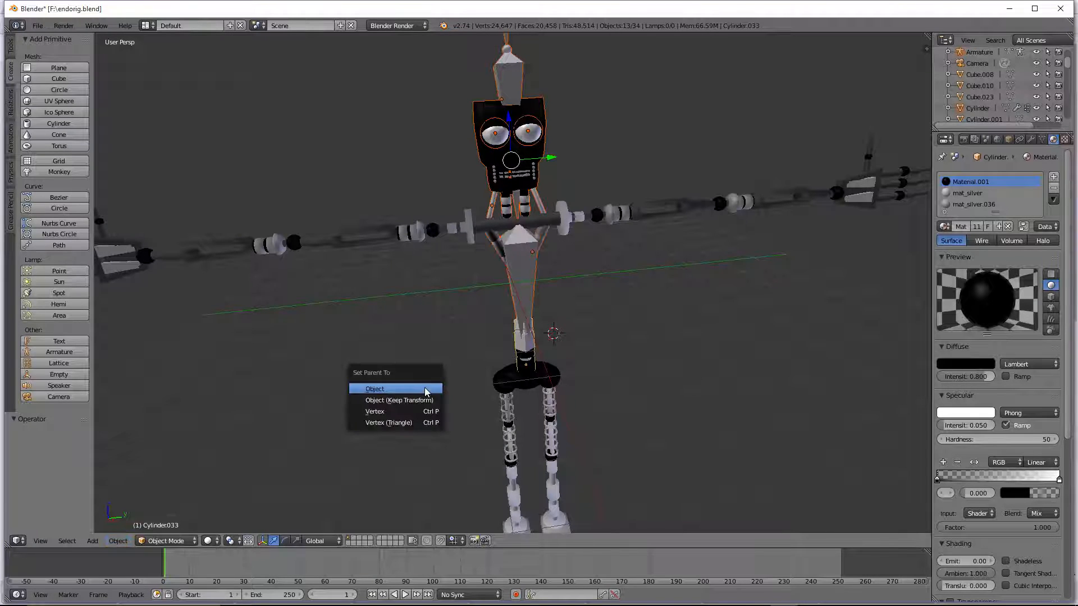
click(425, 391)
key(a)
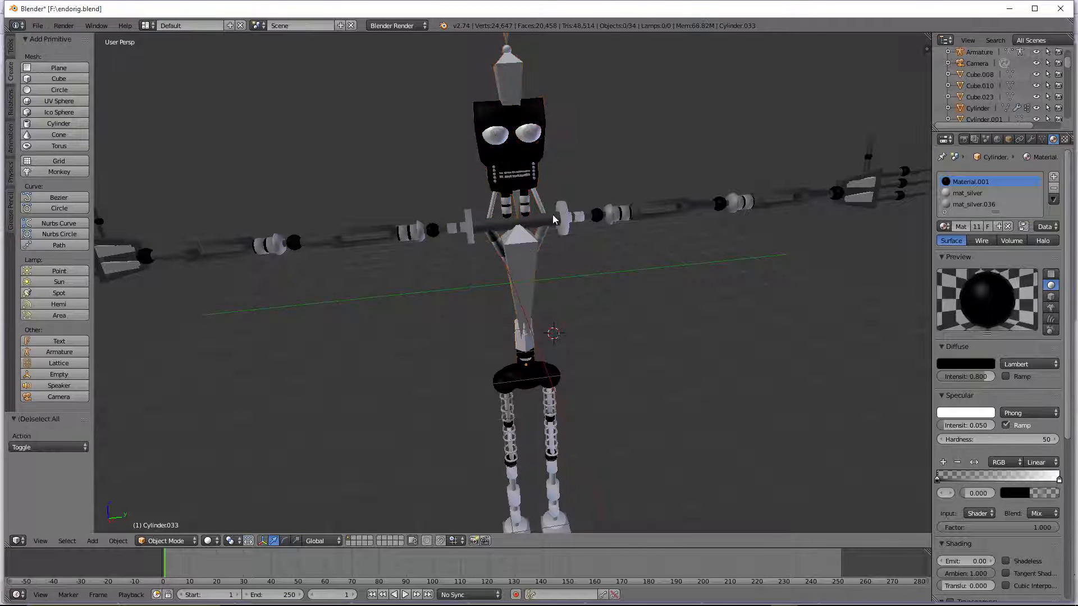
Step: Select the neck struts and the head, testing the selection with a -1 move along Y that is undone
right_click(542, 206)
scroll(528, 143, up, 2)
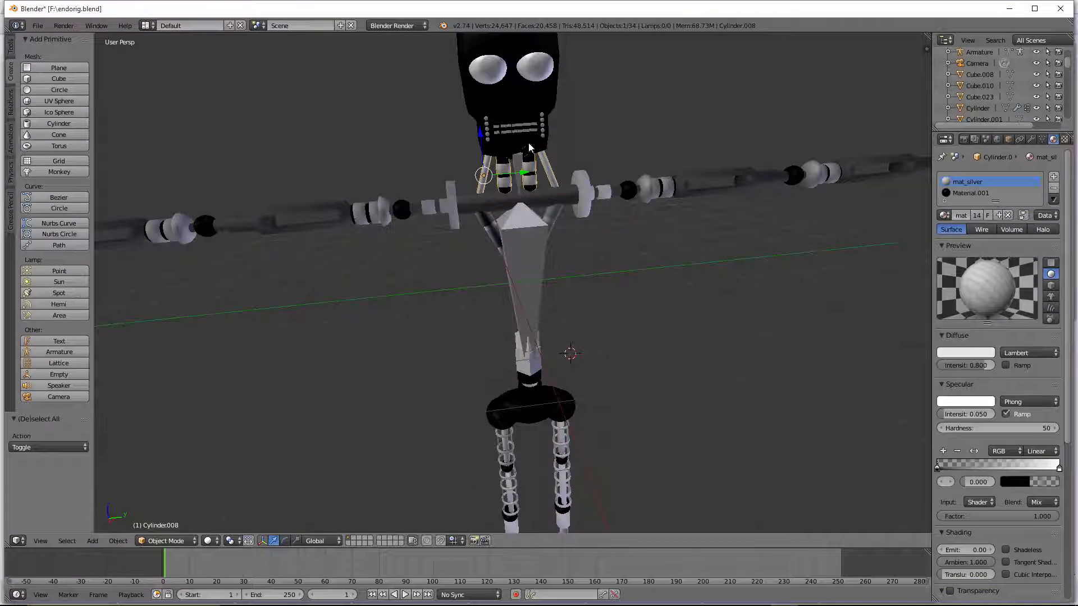
shift+right_click(528, 108)
key(ctrl+p)
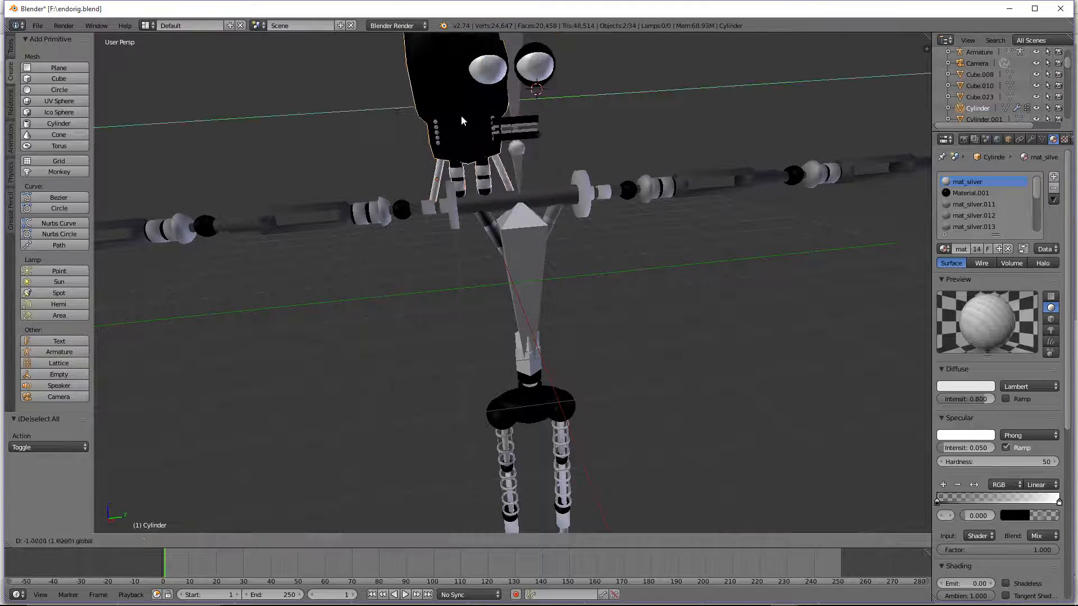
click(461, 115)
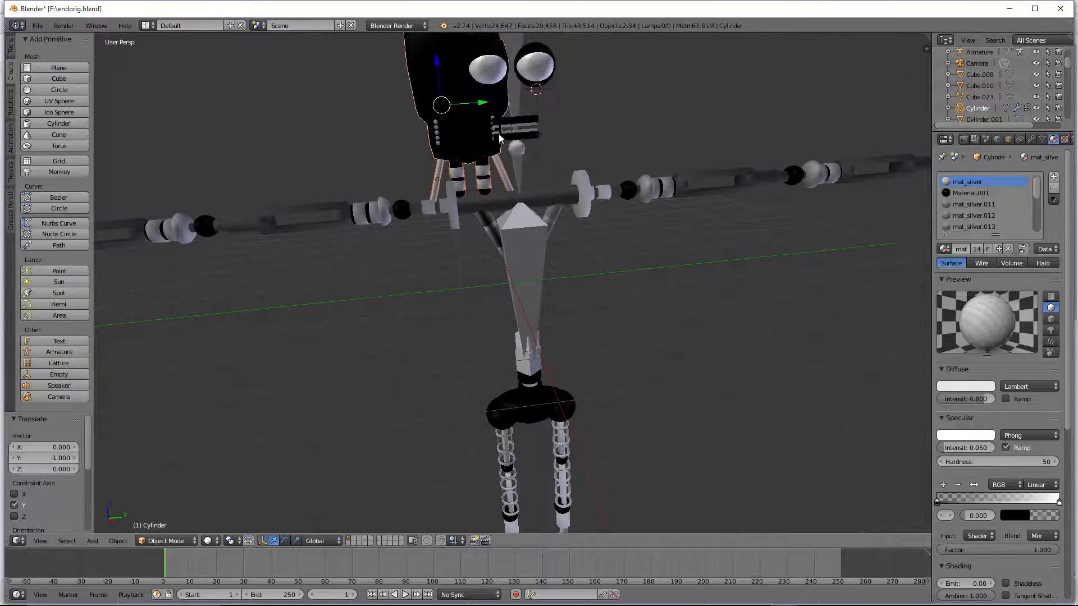
shift+right_click(535, 66)
key(ctrl+z)
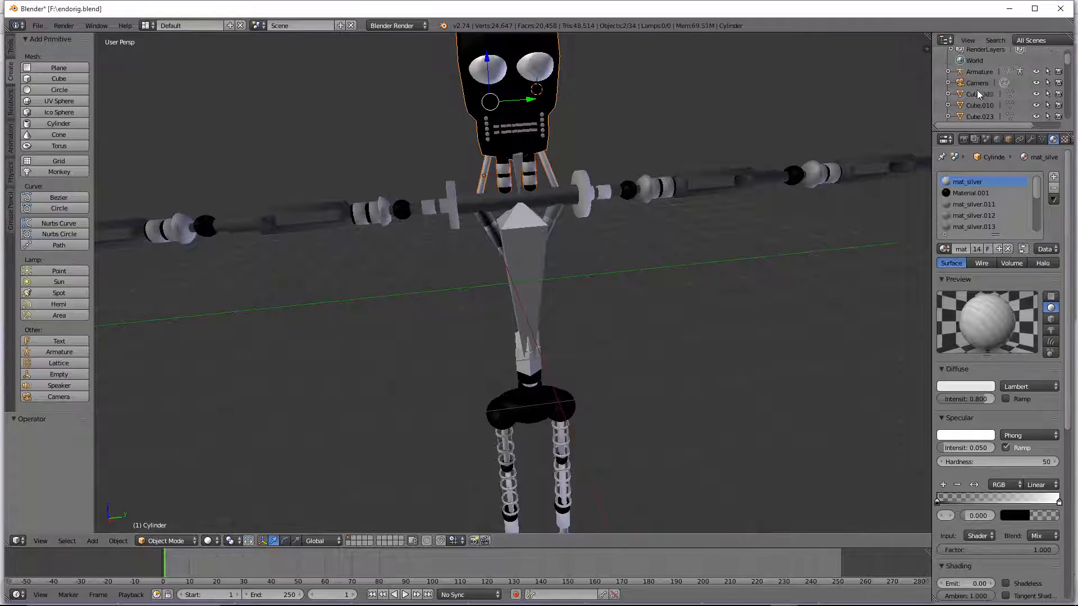
Step: Add the lower spine, chest struts and shoulder bar to the selection, undoing each trial move
shift+right_click(520, 366)
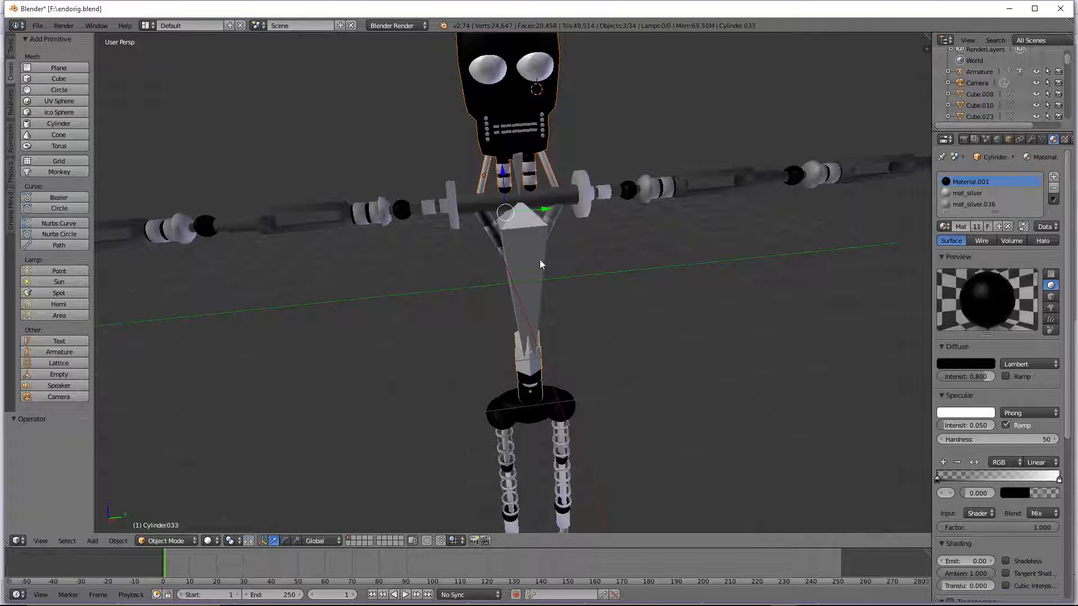
drag(543, 206, 453, 217)
key(ctrl+z)
shift+right_click(553, 216)
shift+right_click(555, 203)
drag(555, 209, 512, 147)
key(ctrl+z)
scroll(553, 61, down, 2)
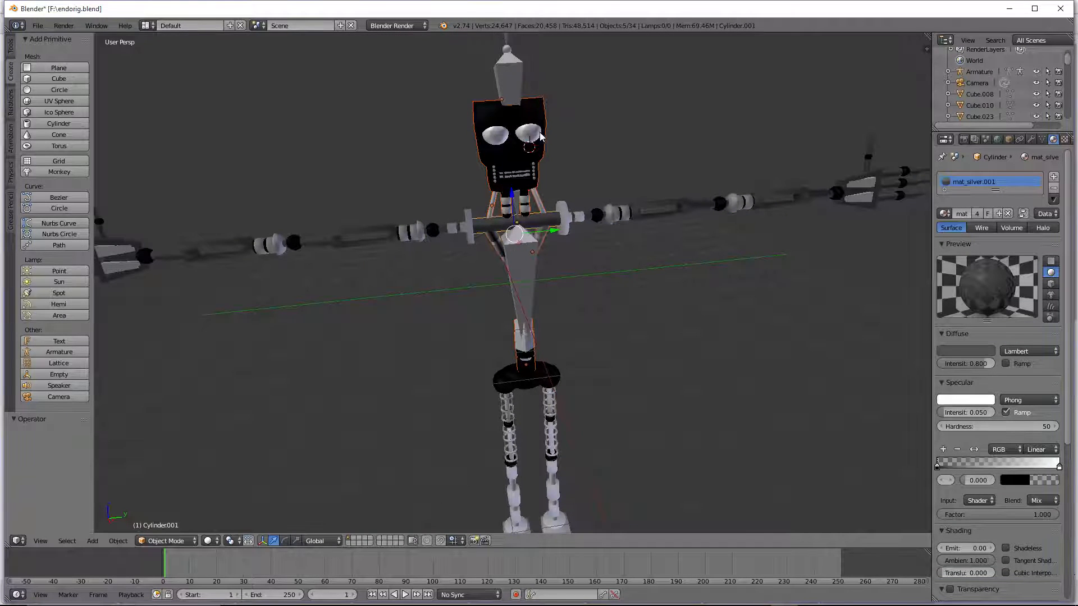
Step: Using wireframe display, add both eyes with their top and bottom eyelids to the selection and return to solid display
key(z)
shift+right_click(535, 129)
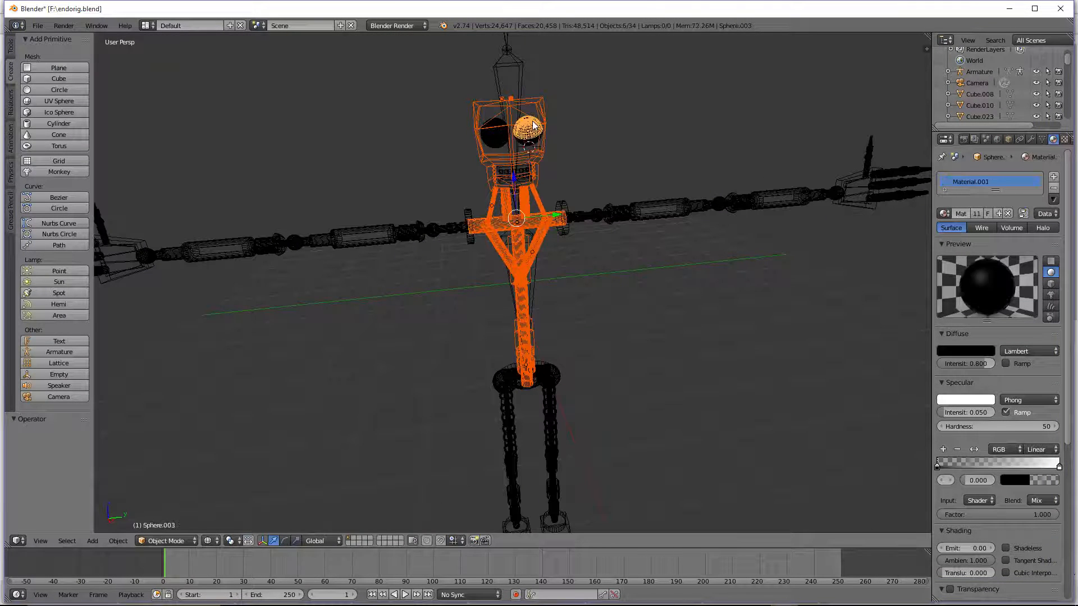
shift+right_click(534, 129)
shift+right_click(536, 141)
shift+right_click(493, 142)
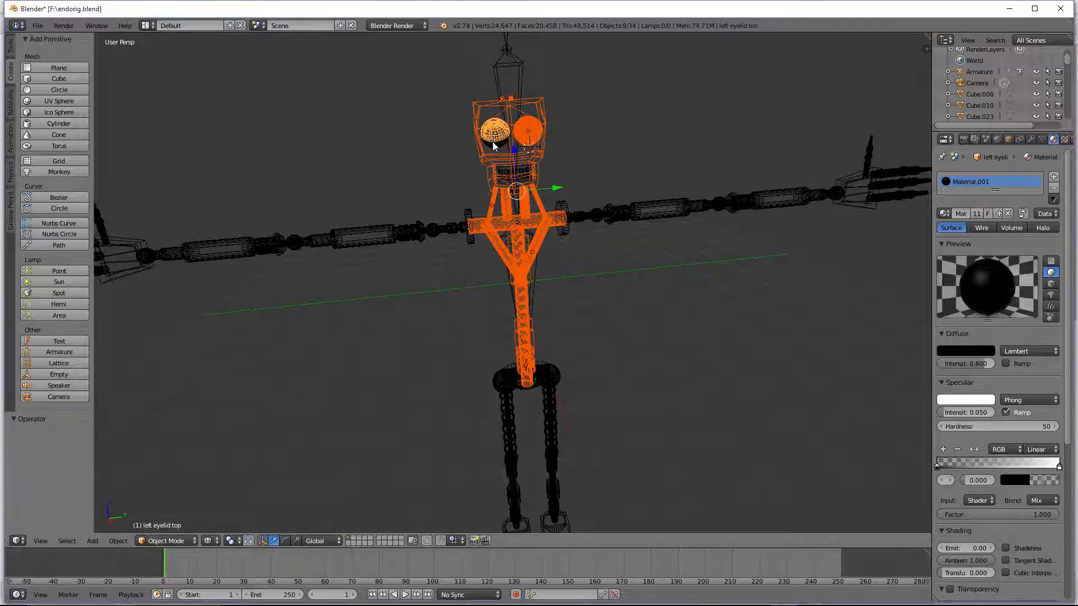
shift+right_click(491, 140)
shift+right_click(491, 140)
key(z)
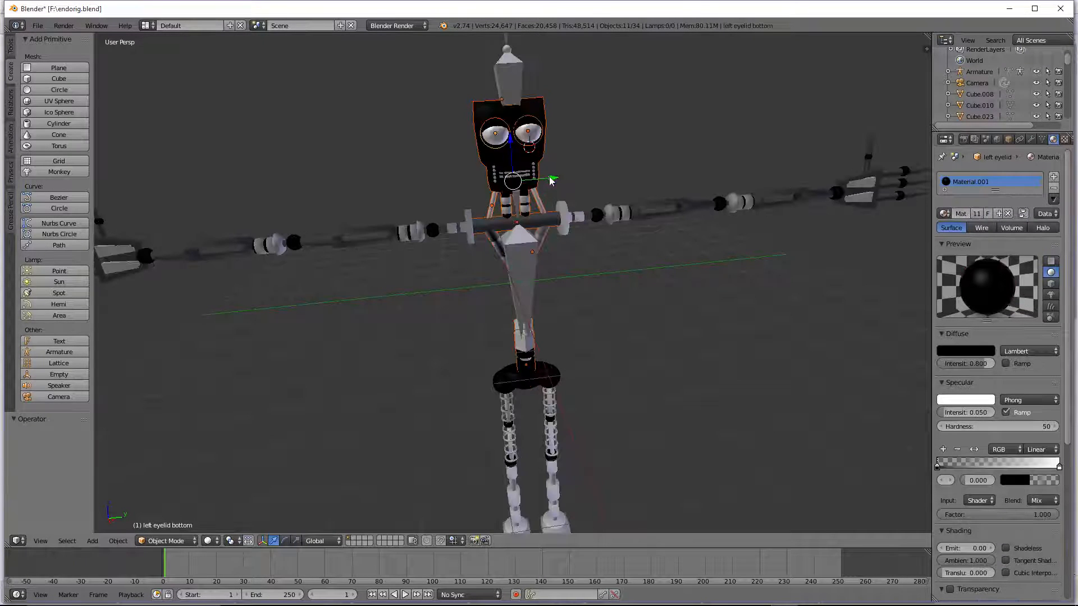
key(g)
key(Escape)
Step: Add the top and bottom mouth pieces to the selection, using wireframe display to reach the bottom one
key(KP_Decimal)
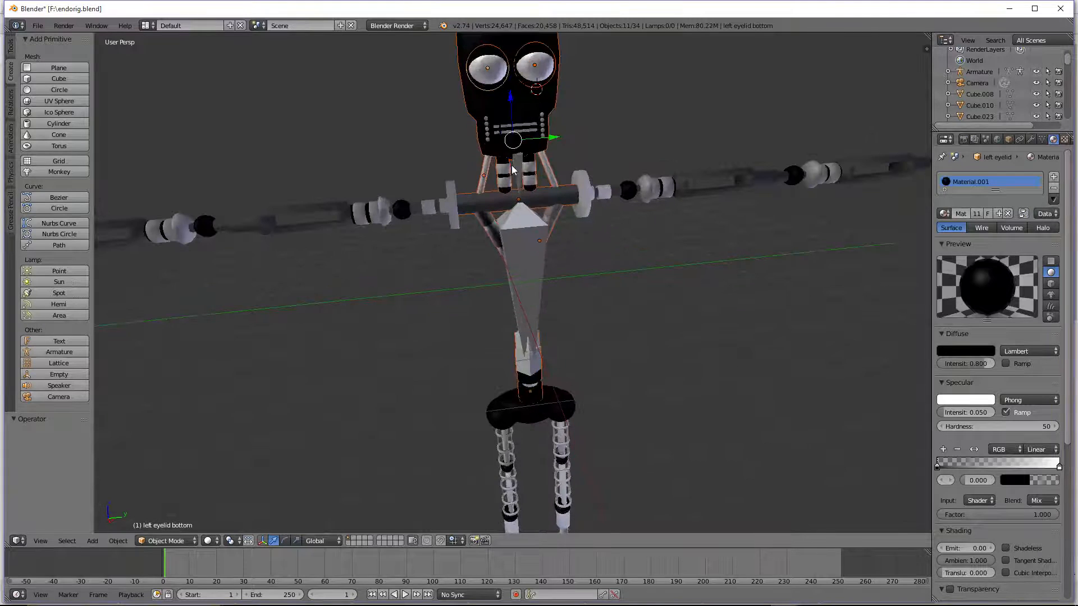
shift+right_click(531, 128)
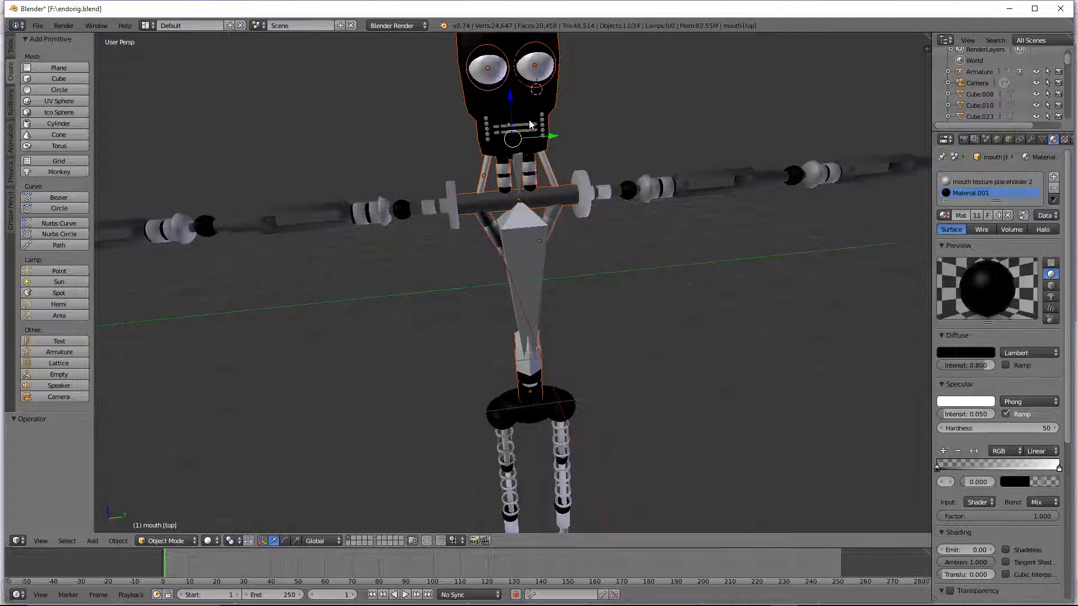
shift+right_click(530, 124)
key(z)
middle_drag(531, 127, 455, 132)
shift+right_click(461, 129)
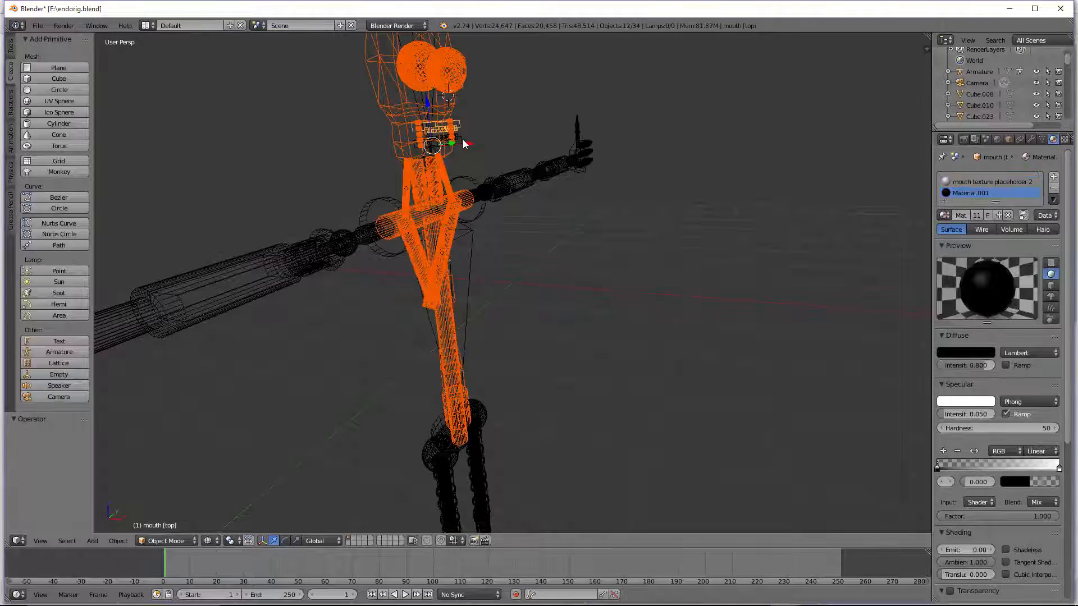
shift+right_click(464, 144)
middle_drag(539, 167, 555, 210)
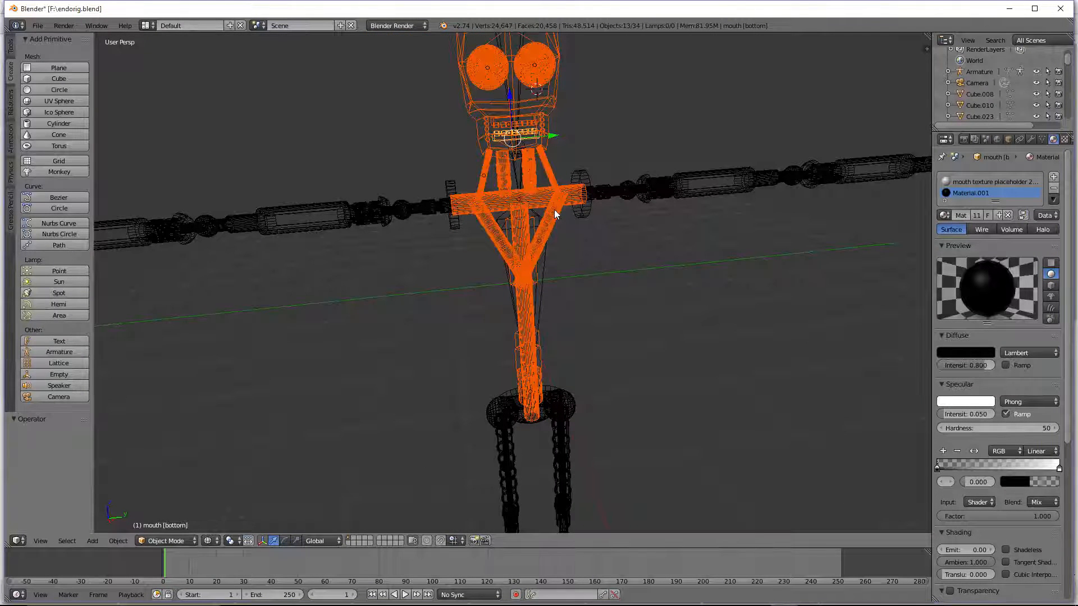
Step: Set the viewport shading to Material
scroll(554, 284, down, 3)
click(207, 540)
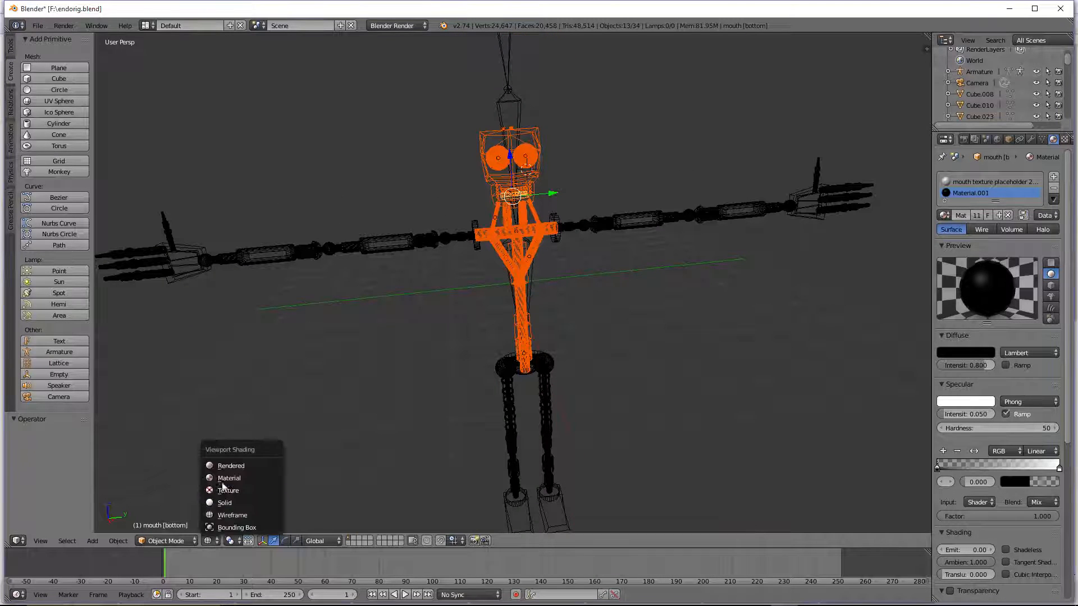
click(231, 479)
scroll(472, 251, down, 2)
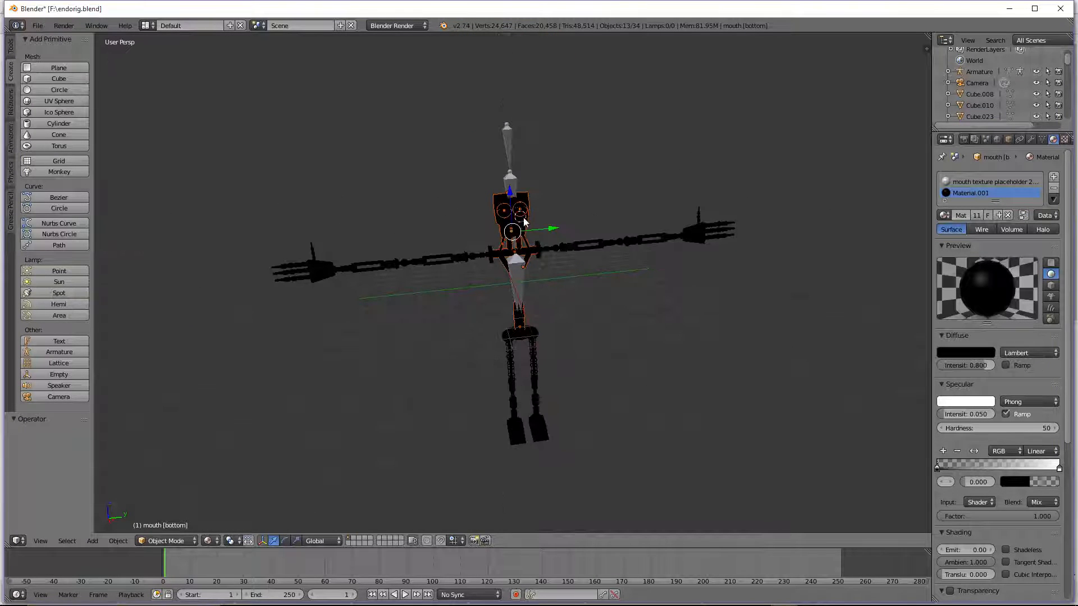
scroll(525, 223, up, 3)
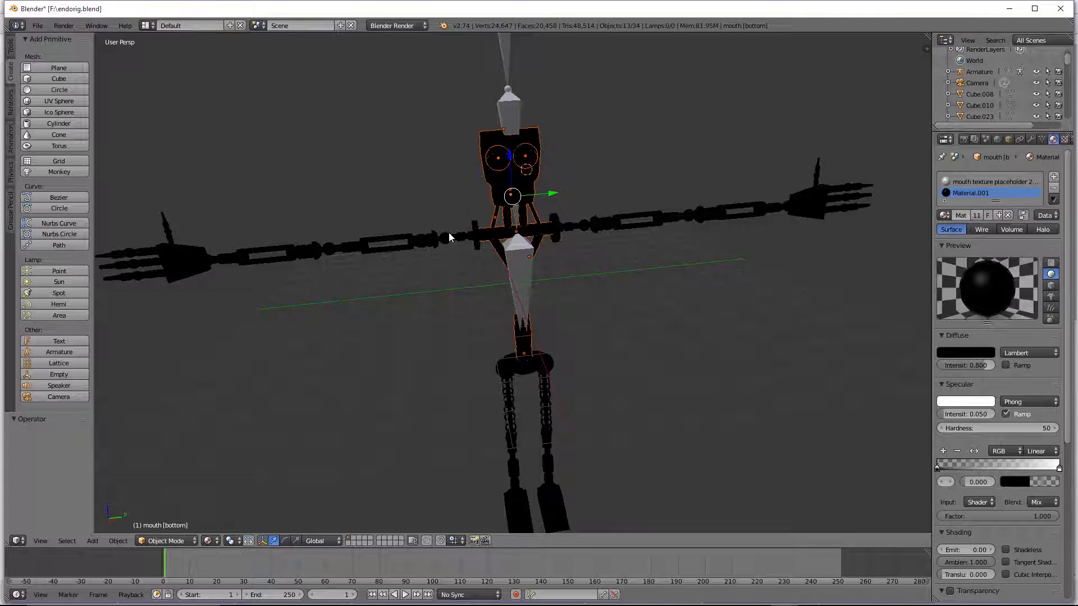
Step: Add the armature as the active object, parent the selected pieces to it with automatic weights, and return to solid display with only the armature selected
key(ctrl+p)
right_click(510, 97)
key(ctrl+z)
shift+right_click(510, 96)
key(ctrl+p)
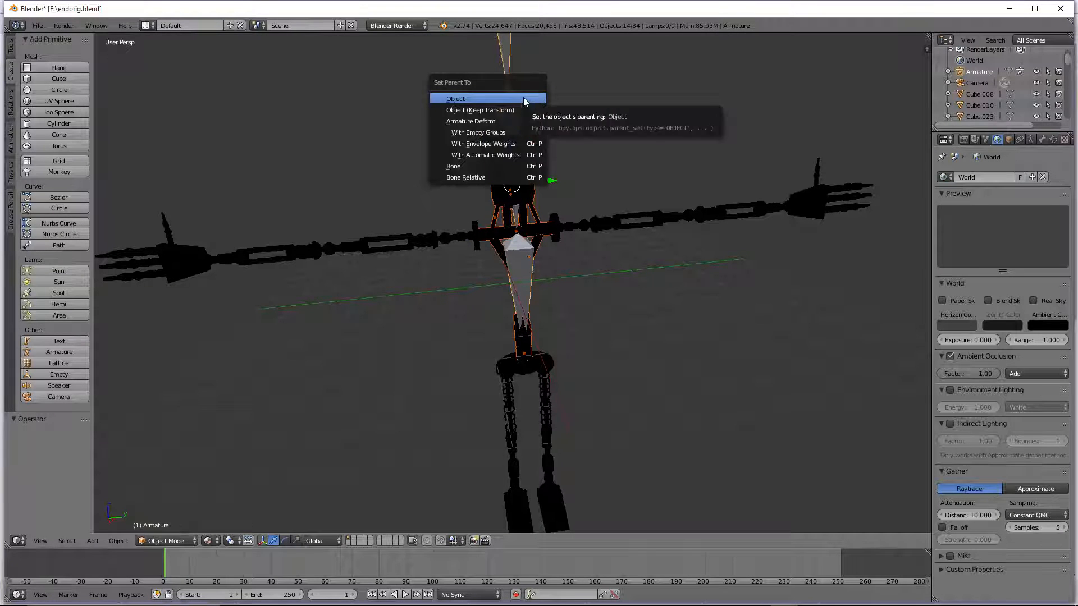
click(516, 154)
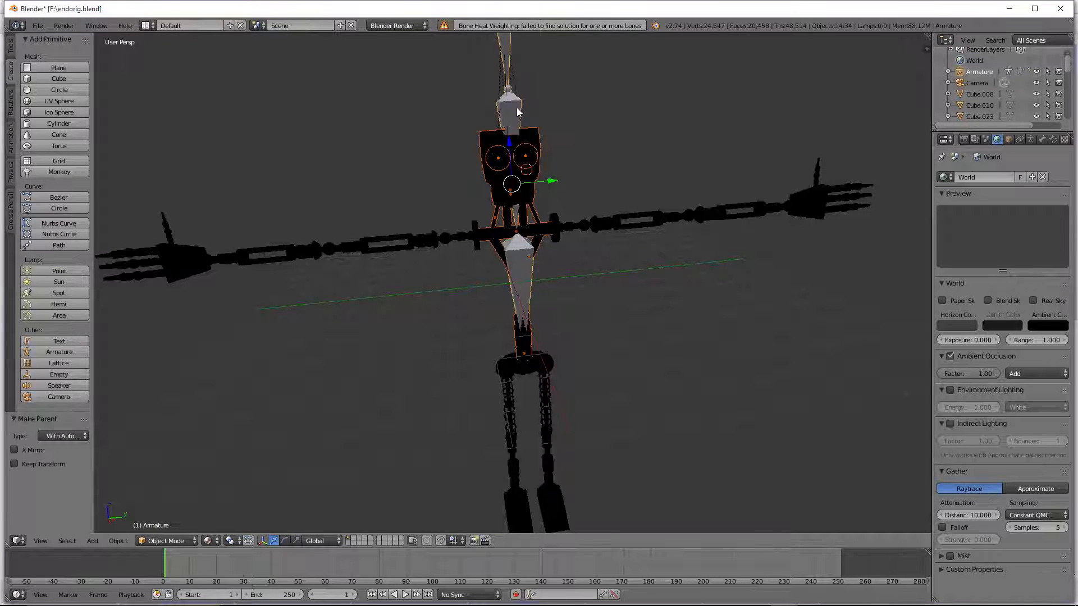
right_click(503, 94)
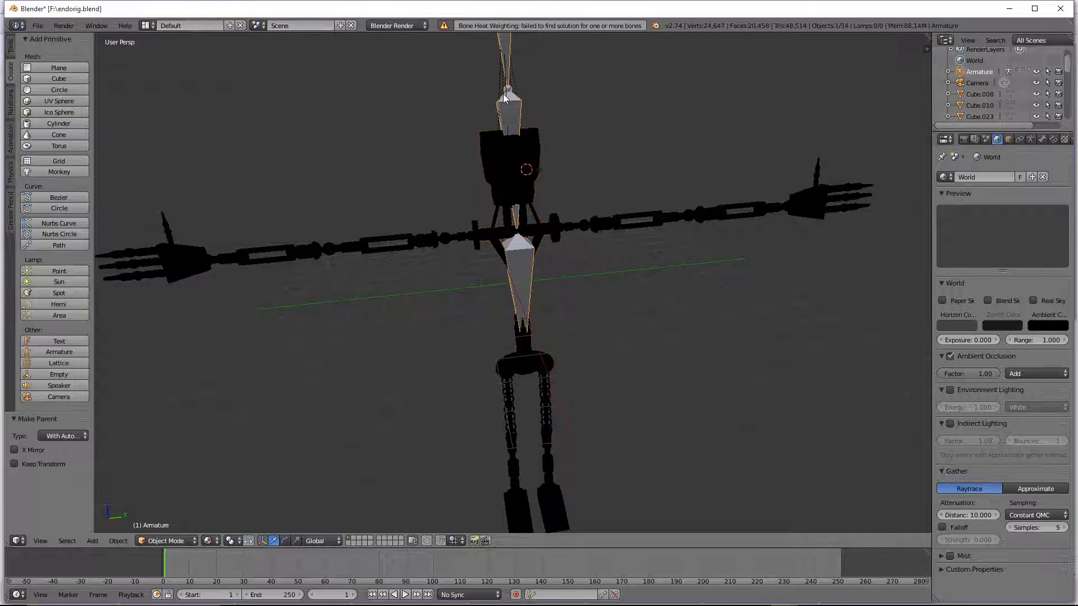
key(alt+z)
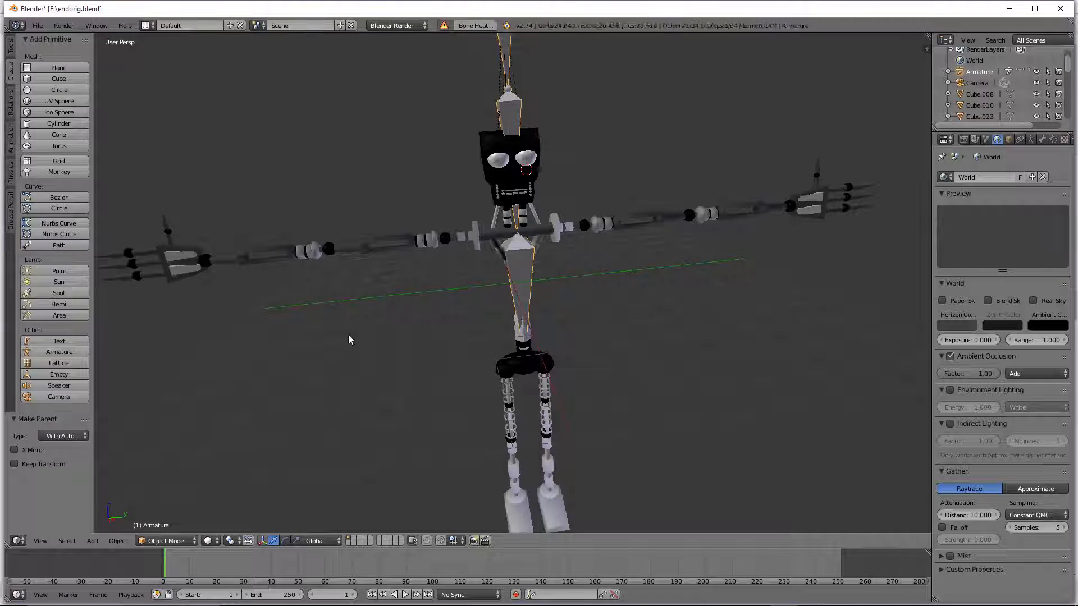
Step: Switch the armature to Pose Mode and rotate the head bone about -58° around the global Z axis
click(169, 541)
click(176, 504)
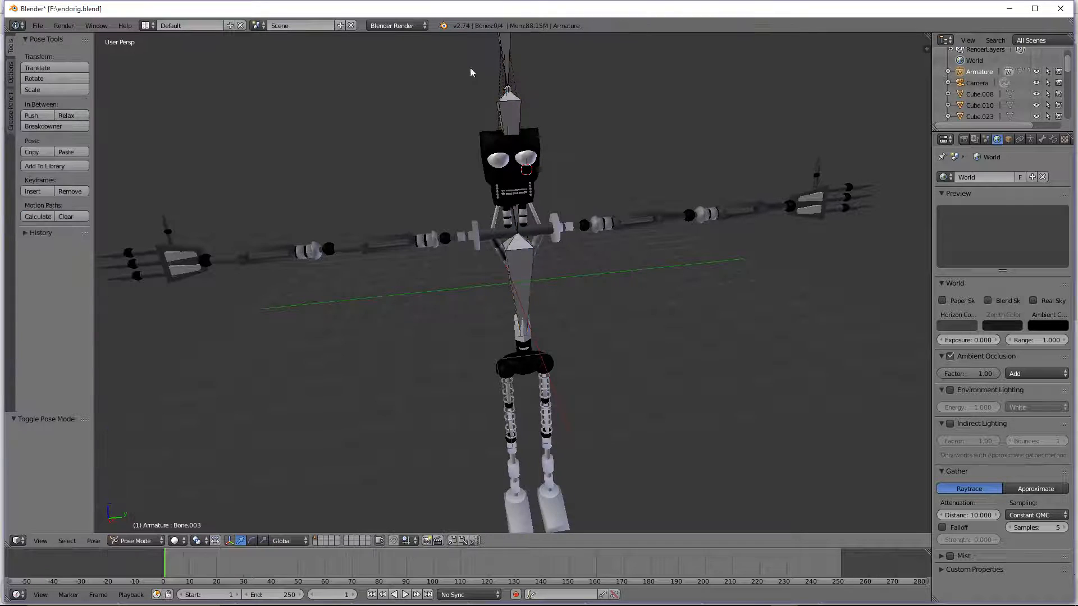
right_click(507, 102)
key(r)
key(z)
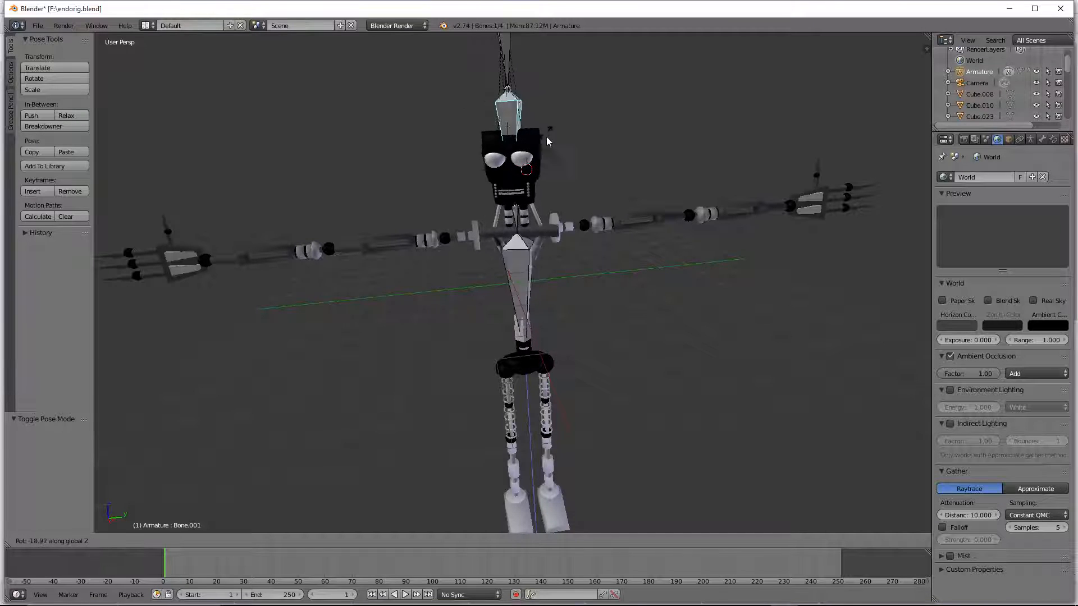
click(518, 291)
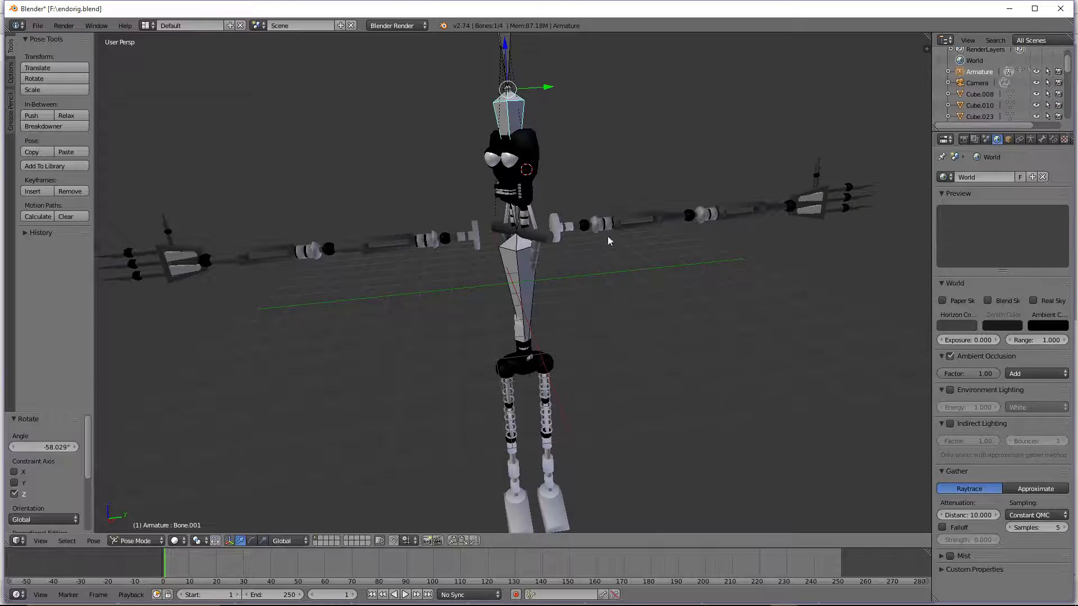
Step: Display the viewport in Rendered shading and examine the turned head from the back, sides and front
middle_drag(608, 236, 579, 332)
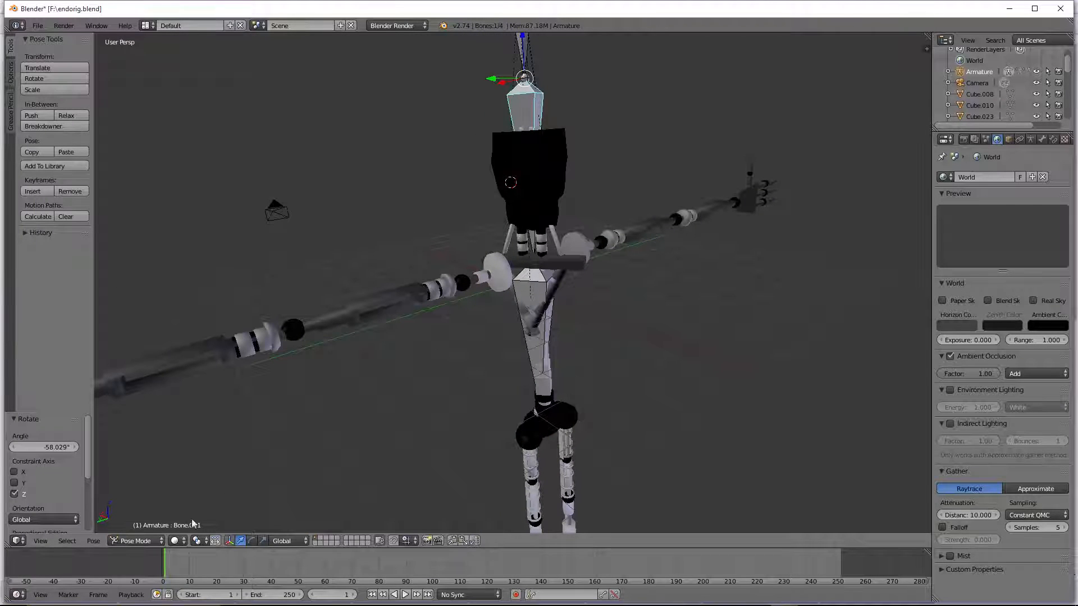
click(178, 541)
click(205, 467)
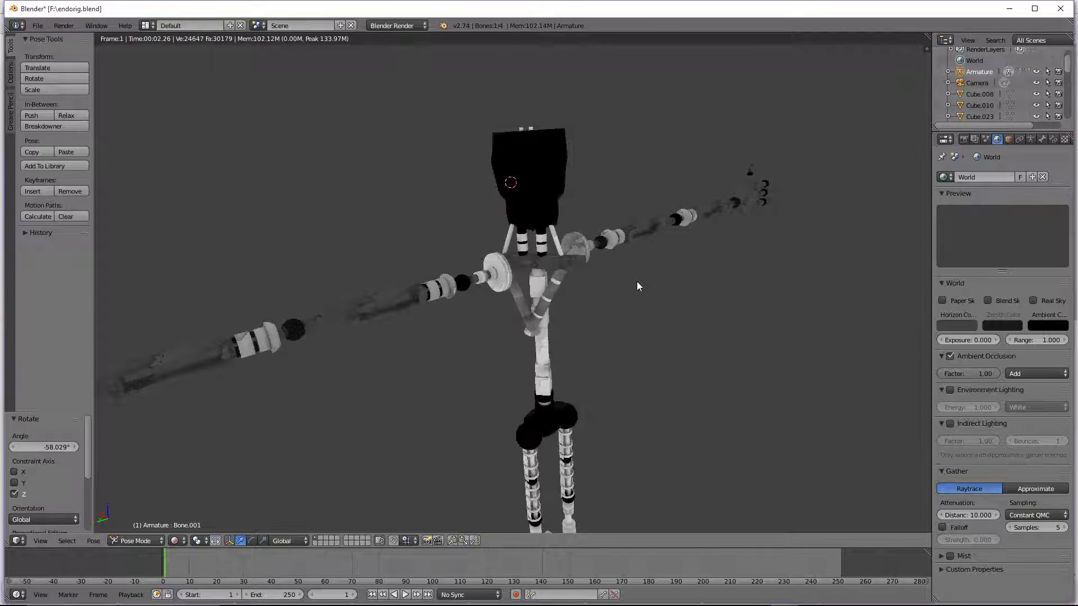
key(KP_1)
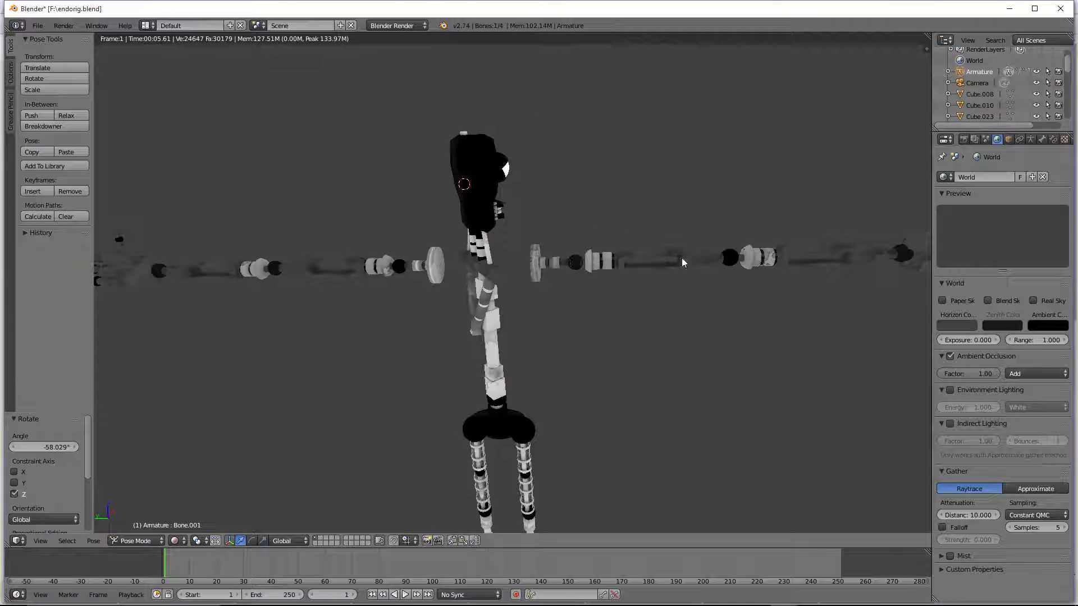
key(KP_6)
key(KP_6)
key(KP_6)
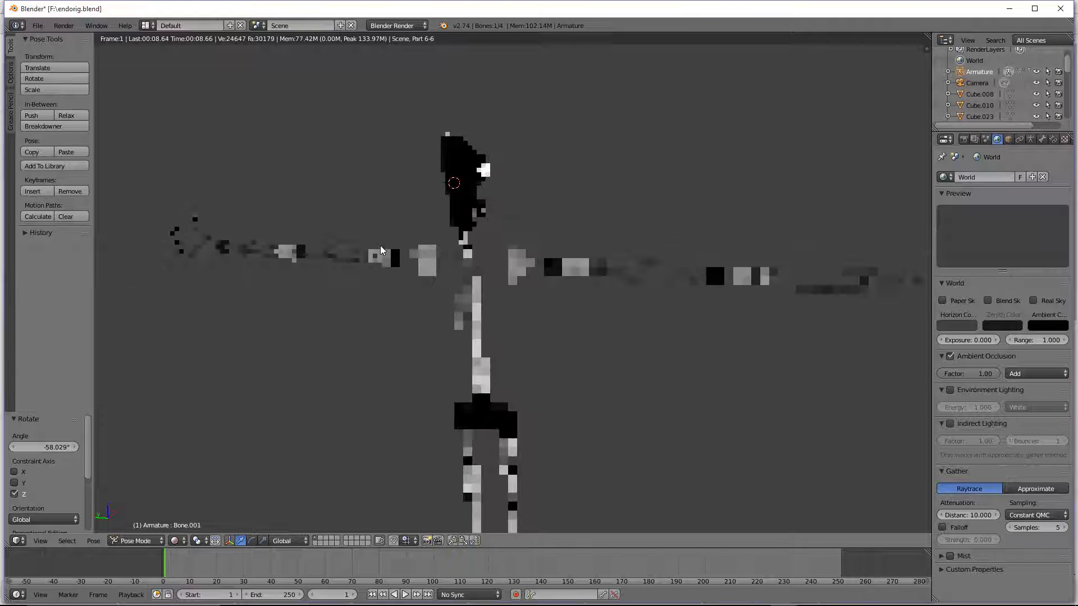
key(KP_6)
key(KP_6)
key(KP_6)
key(KP_6)
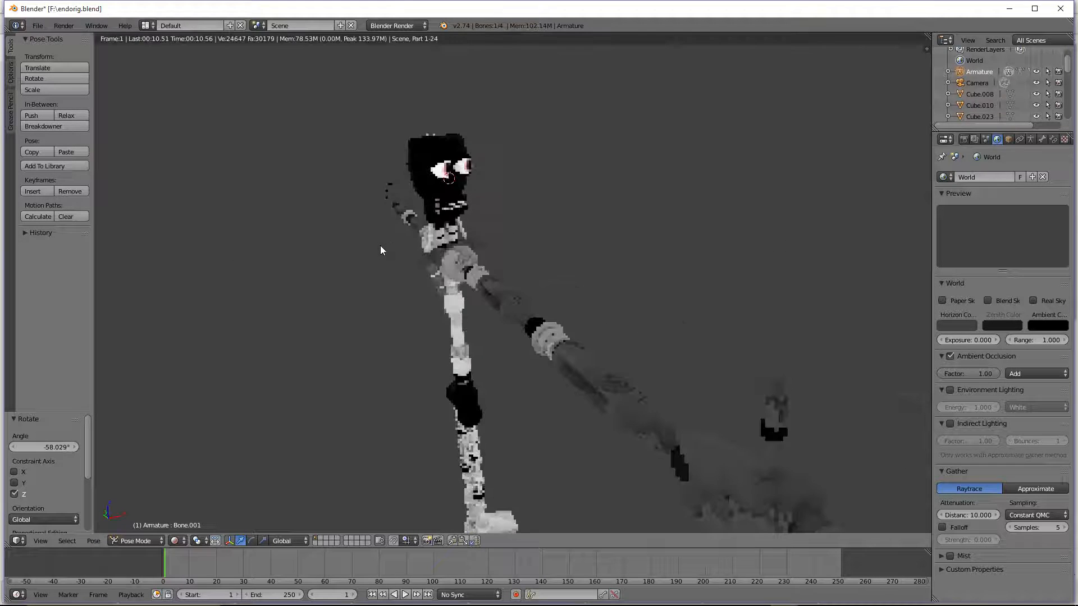
key(KP_6)
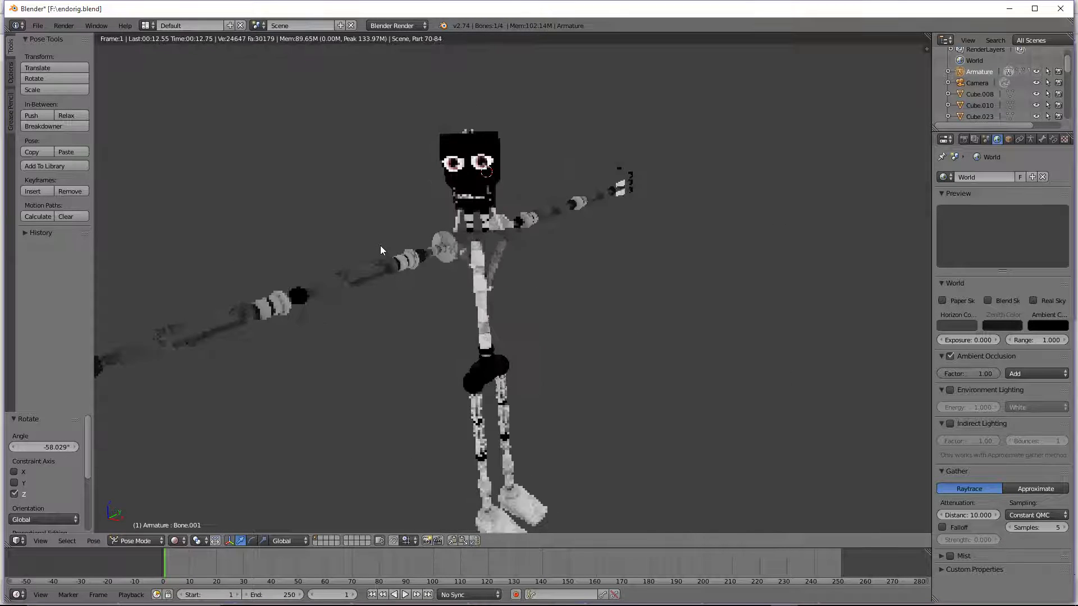
scroll(388, 238, up, 2)
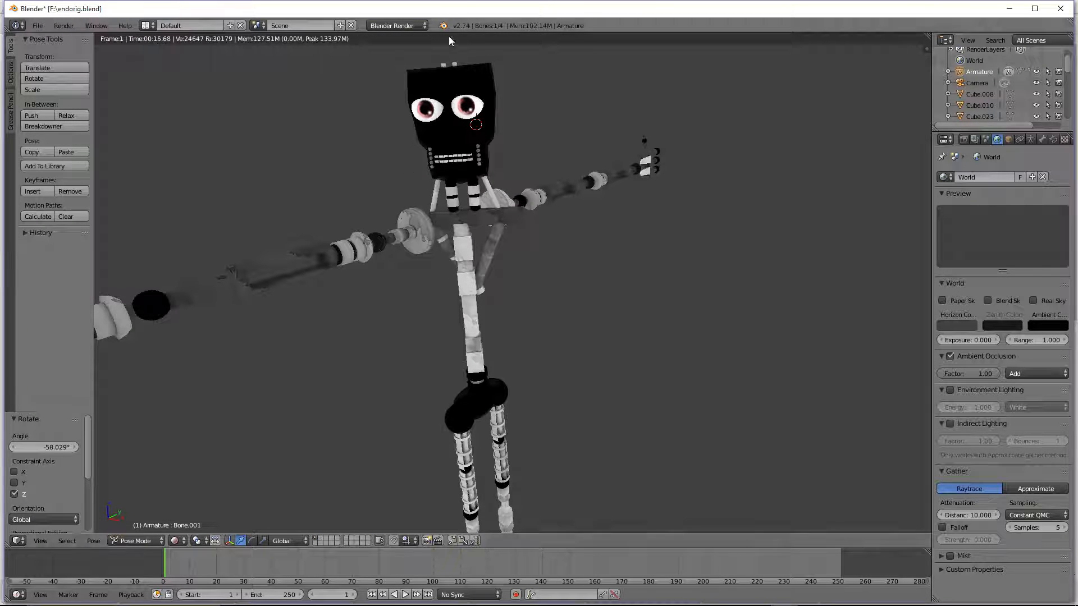
Step: Return to Material shading and rotate the torso bone about -59° around the global Z axis
click(177, 541)
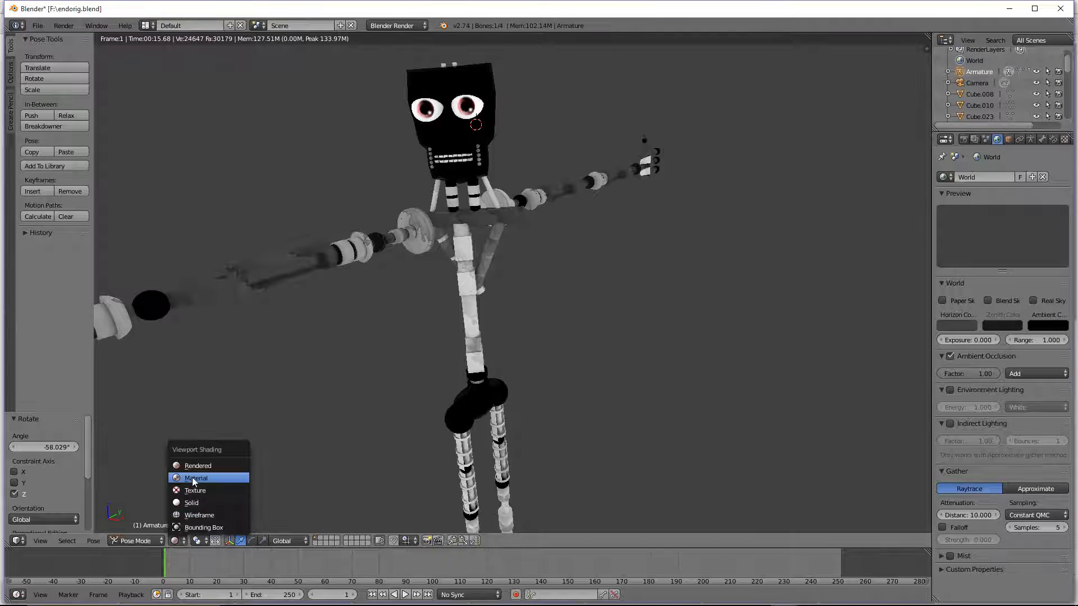
click(197, 480)
right_click(475, 248)
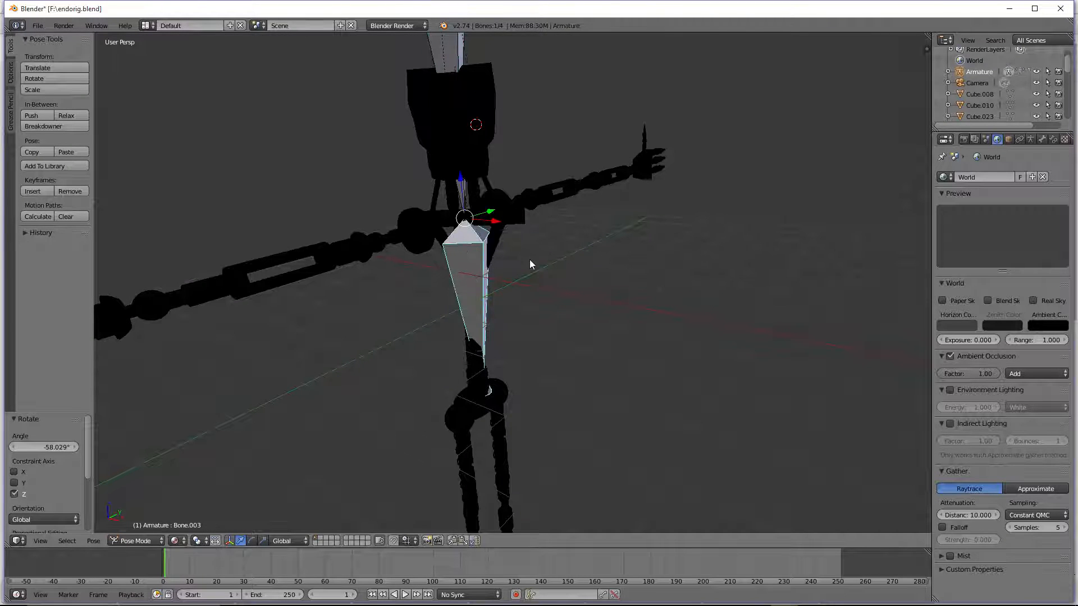
key(r)
key(z)
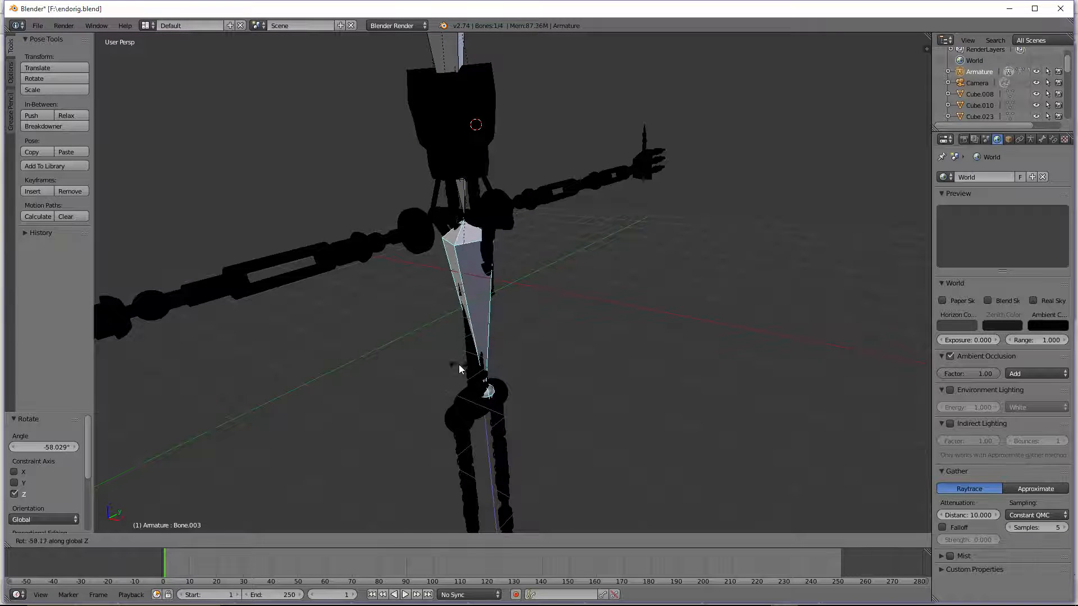
click(459, 369)
Step: Examine the twisted torso in Rendered shading, and switch back to Material shading
click(175, 541)
click(195, 467)
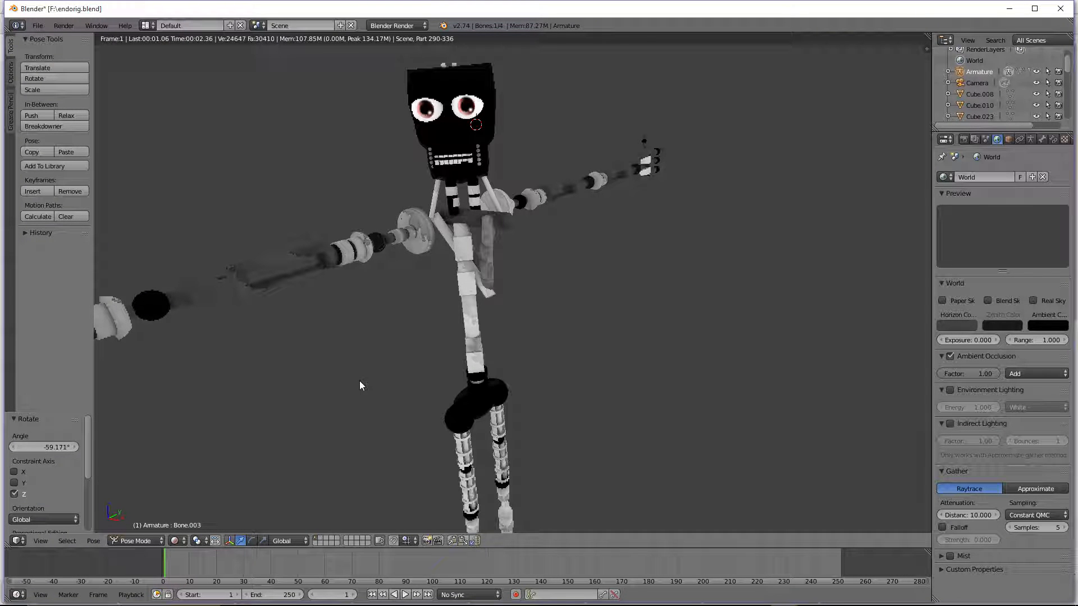
scroll(359, 380, up, 1)
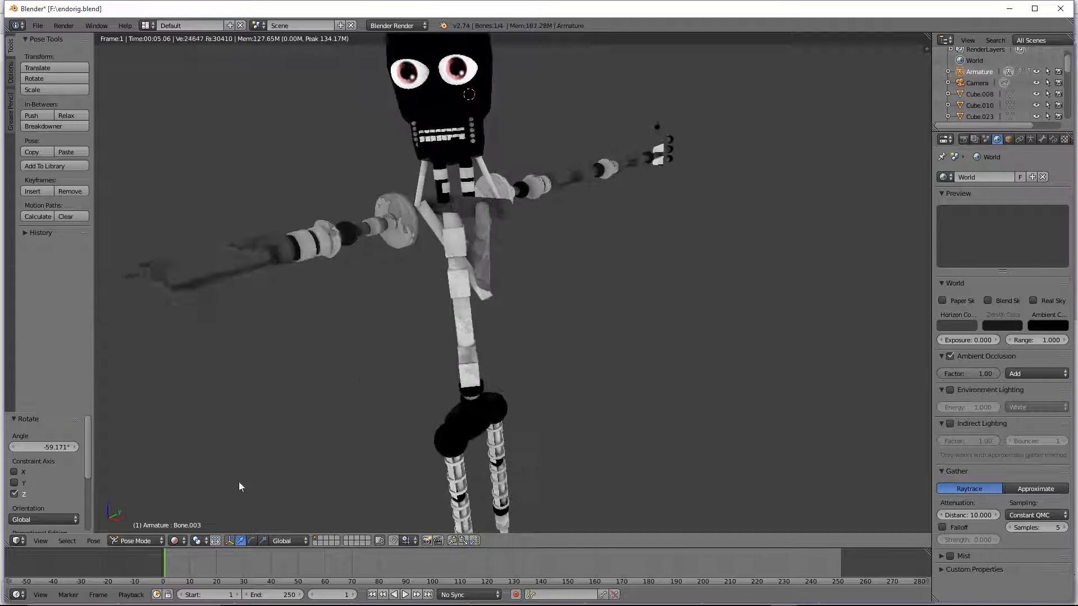
click(180, 542)
click(197, 478)
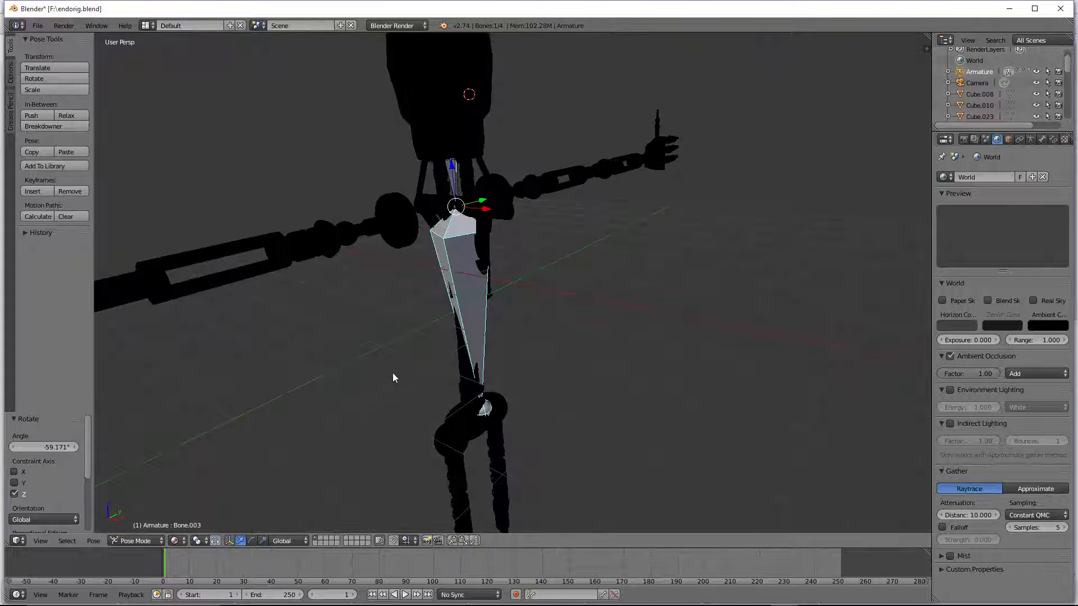
Step: Undo the test rotations of the torso and head bones, and select the torso bone
right_click(465, 344)
key(ctrl+z)
key(ctrl+z)
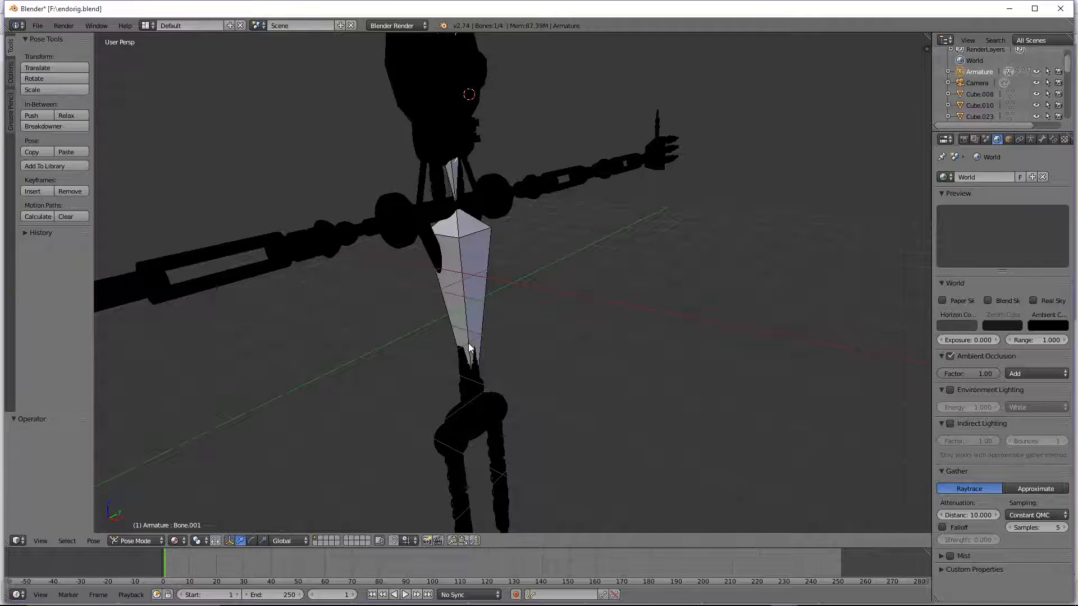
right_click(472, 366)
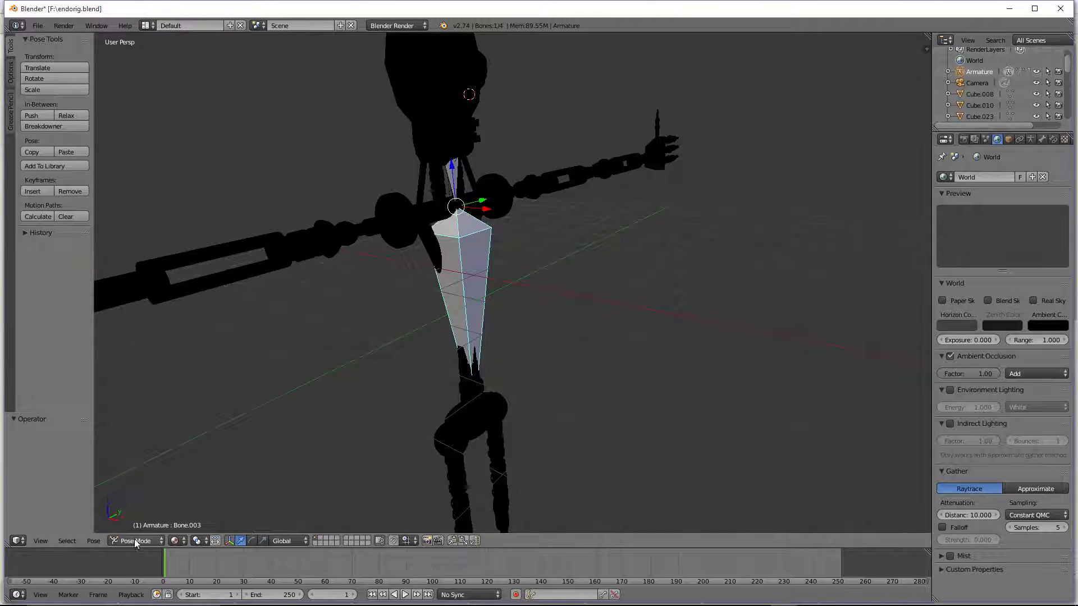
Step: Weight-paint the whole lower spine piece above the pelvis at weight 1.000, using solid display, and return to Object Mode
key(ctrl+Tab)
right_click(470, 377)
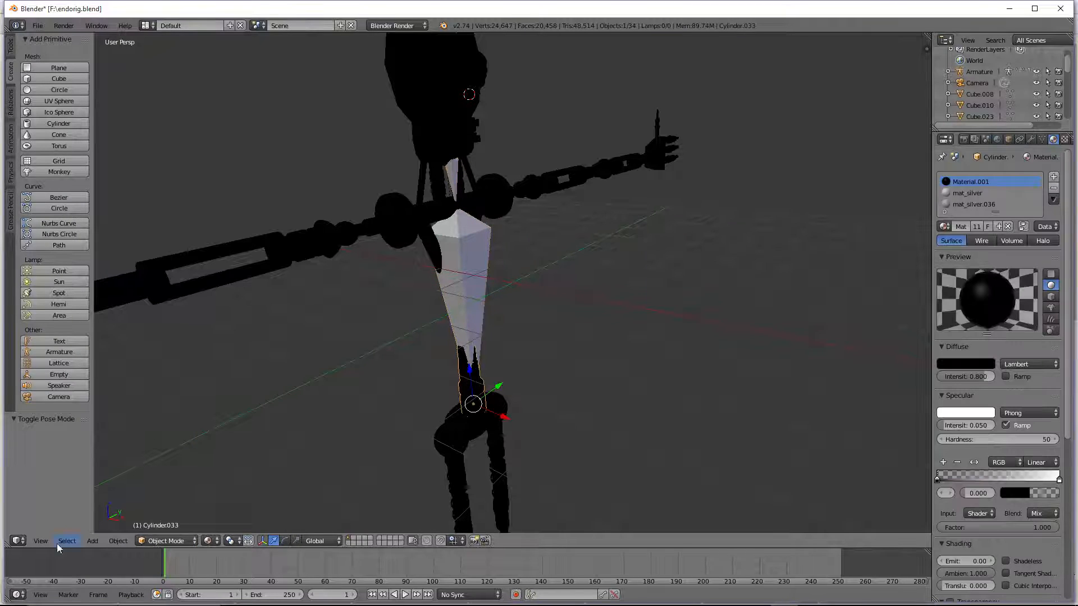
click(165, 540)
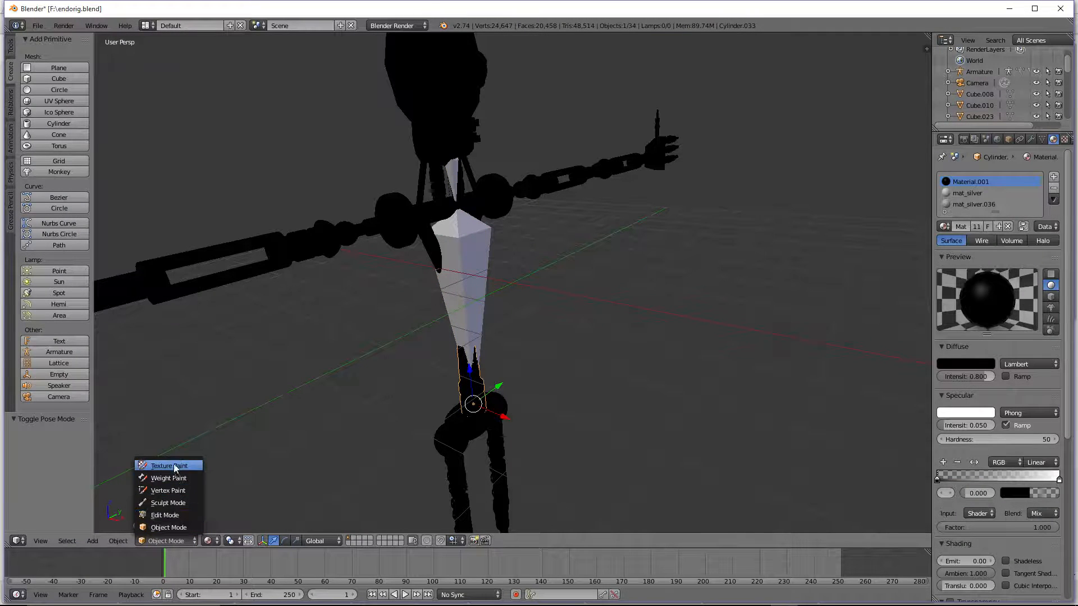
click(175, 478)
drag(469, 377, 412, 388)
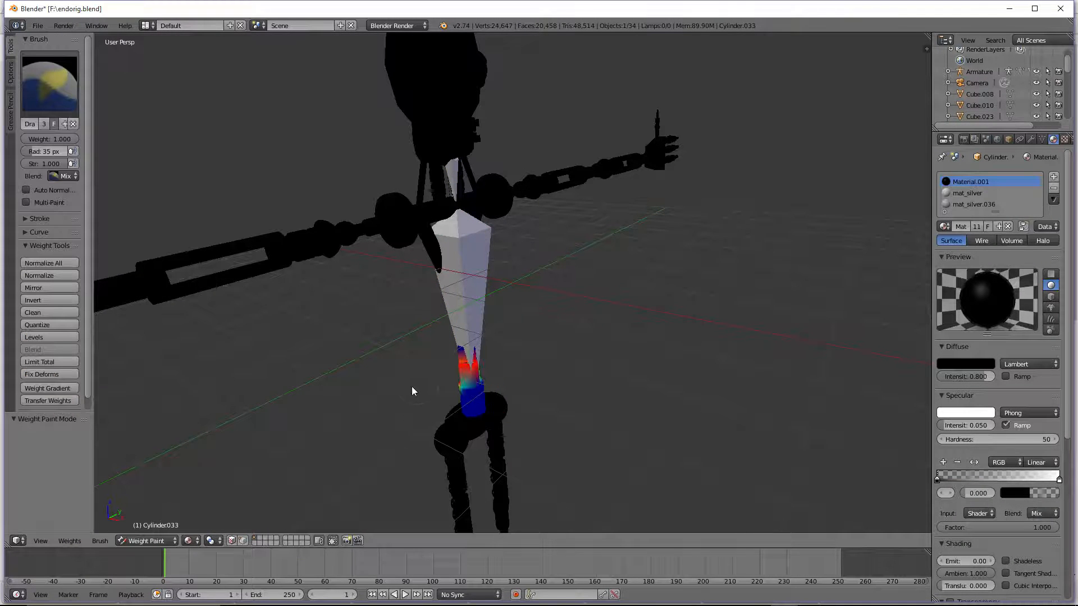
mouse_move(478, 366)
mouse_down()
mouse_move(474, 471)
mouse_move(455, 271)
mouse_up()
key(z)
key(z)
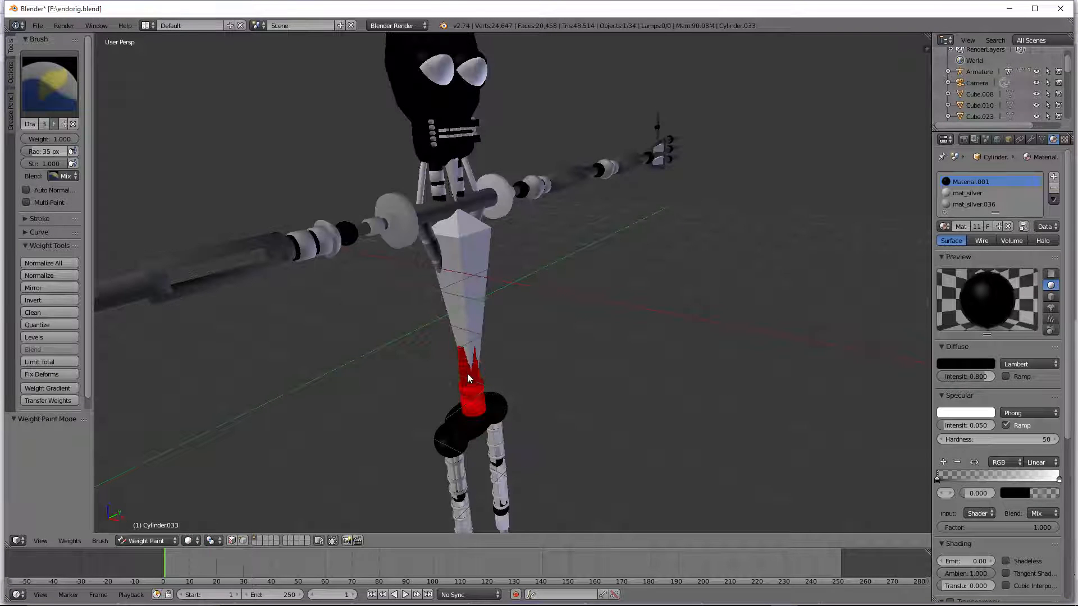
click(147, 541)
click(168, 525)
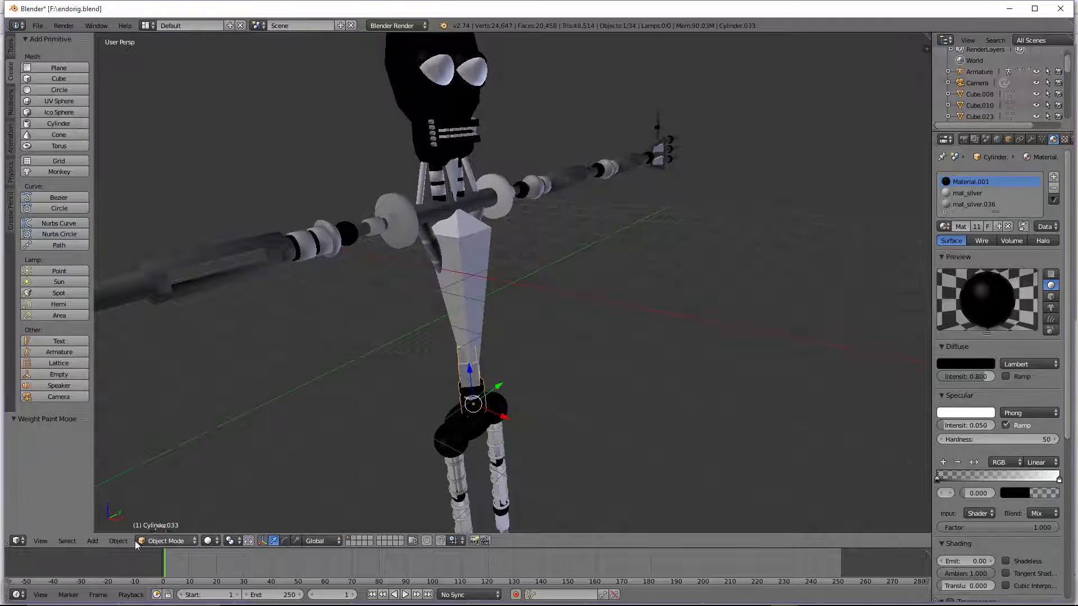
Step: Pose the armature by rotating the torso bone around the global Z axis to test the painted weights, and undo the rotation
right_click(482, 305)
click(169, 541)
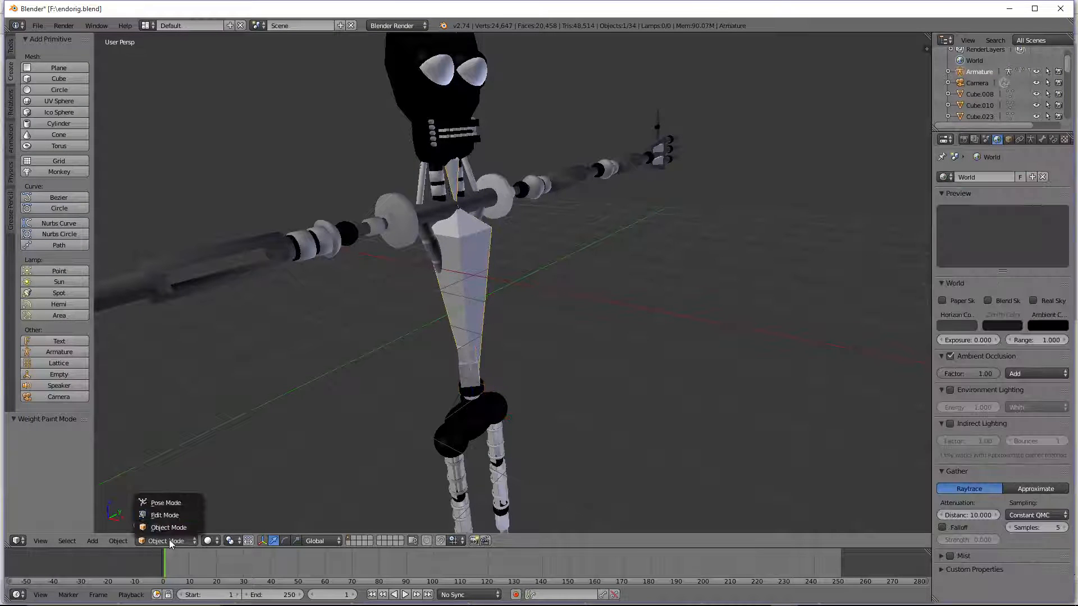
click(180, 501)
key(r)
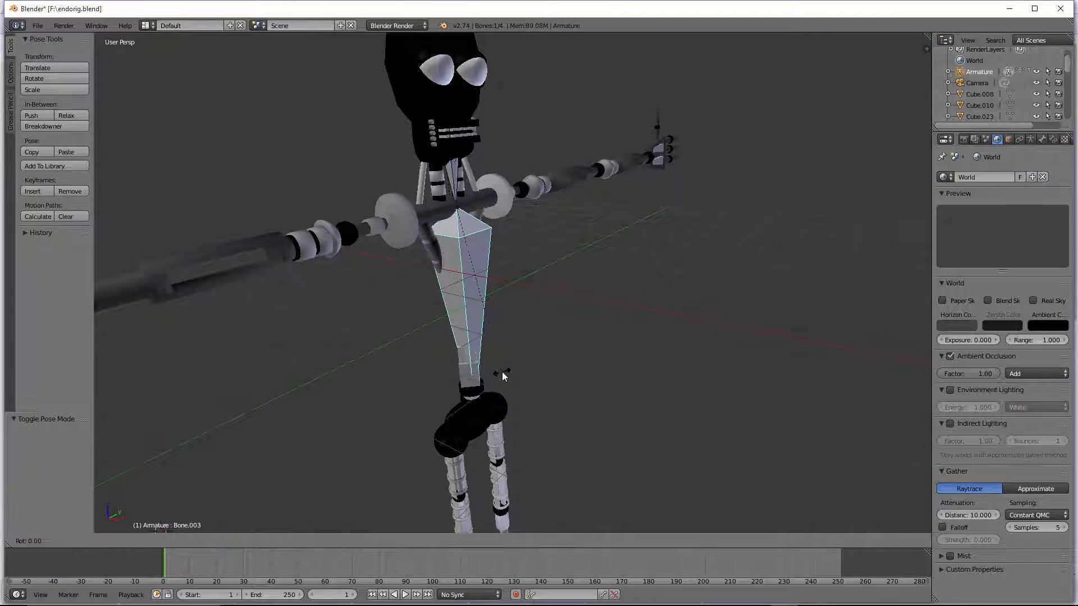
key(z)
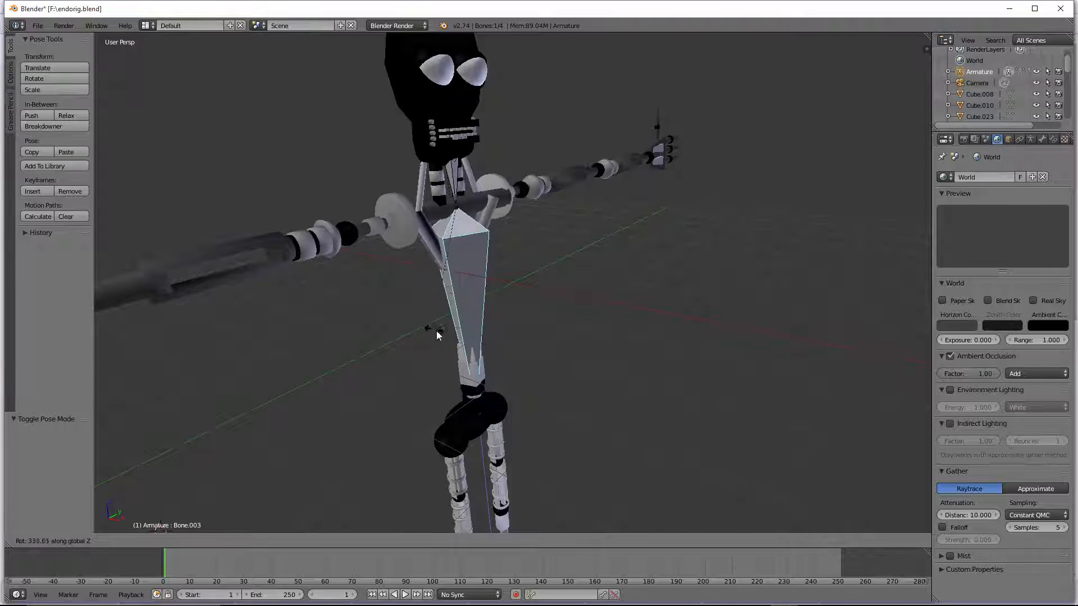
click(483, 324)
middle_drag(483, 324, 734, 315)
key(ctrl+z)
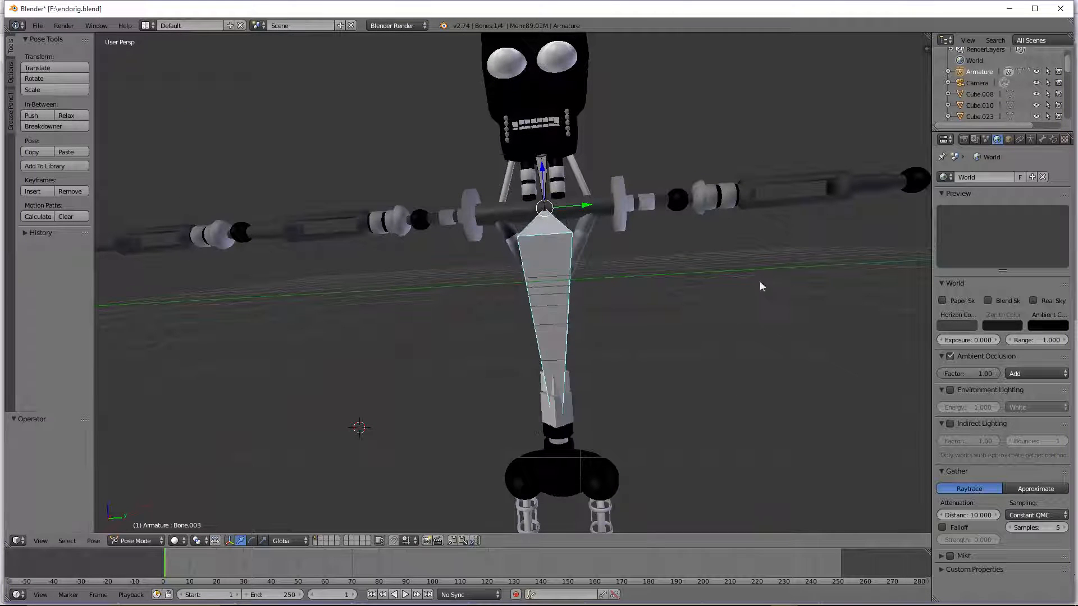
Step: Check the armature's data settings and the Armature modifier on the lower spine piece
click(1031, 140)
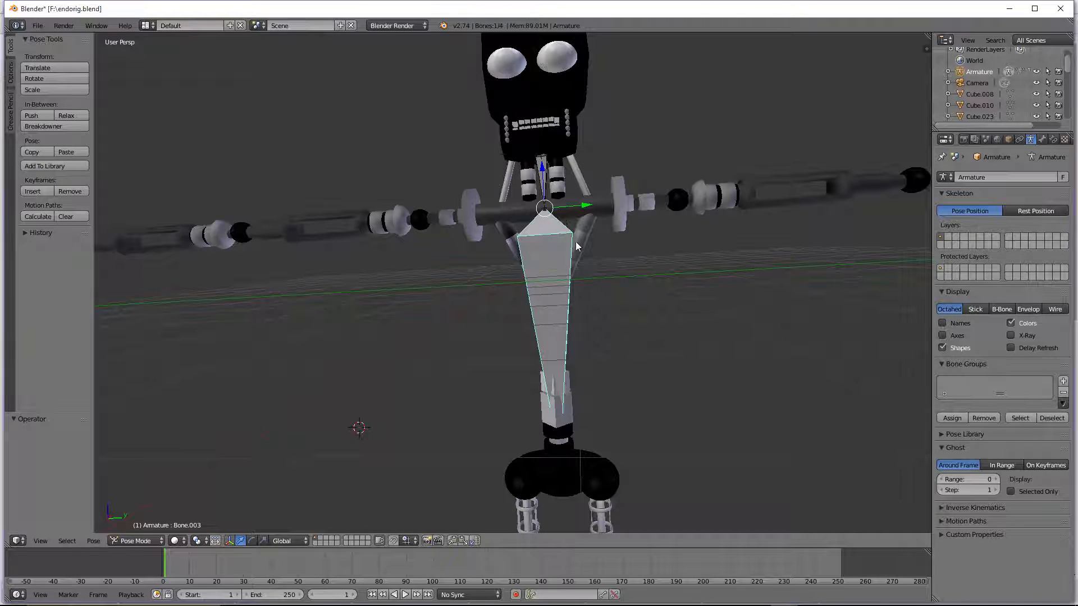
key(ctrl+Tab)
right_click(553, 433)
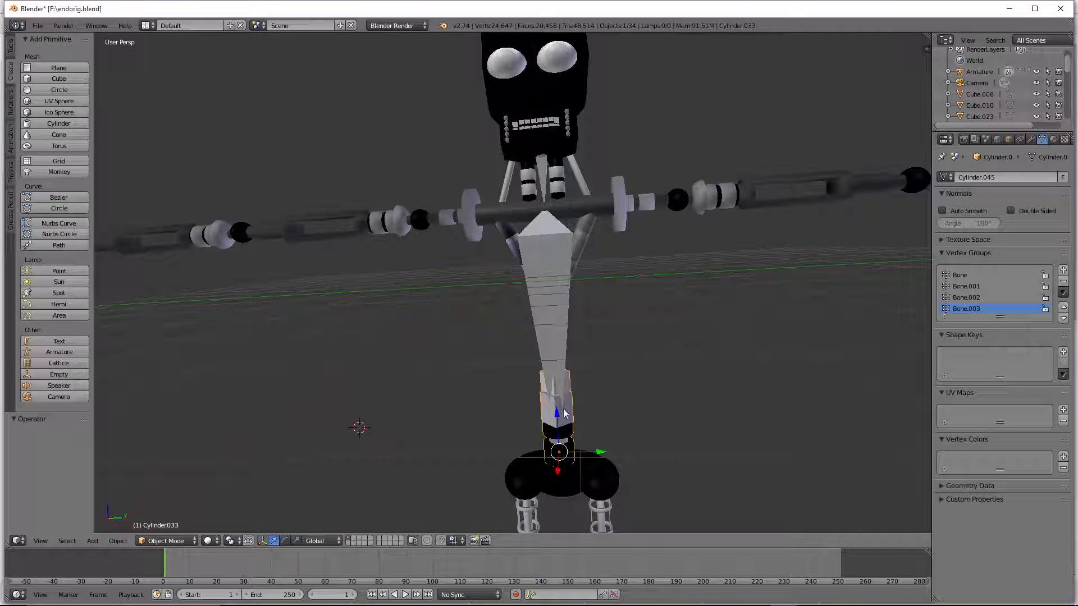
click(1032, 139)
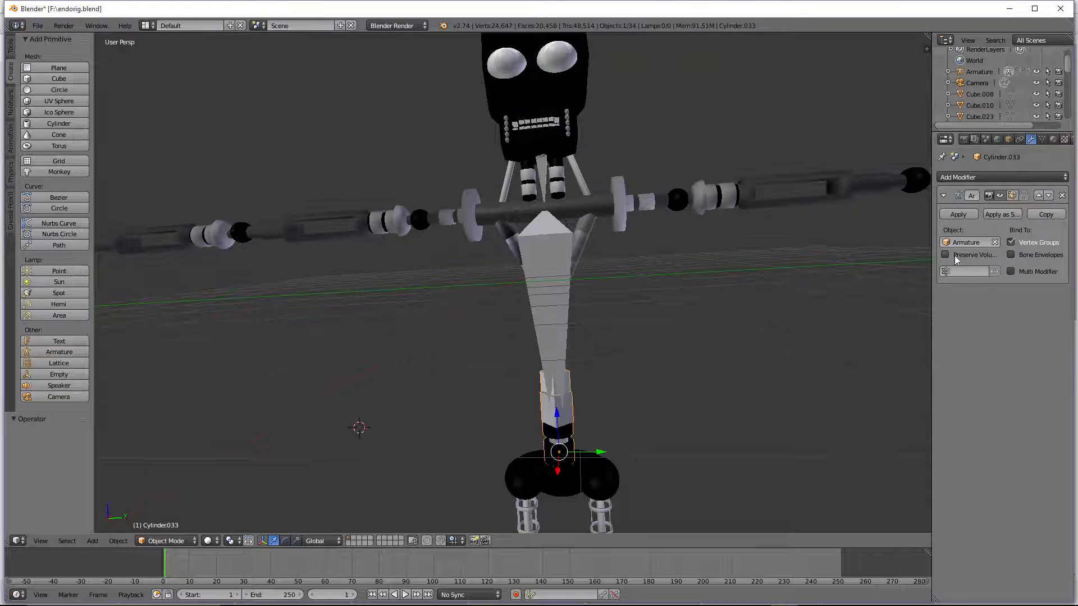
Step: Test the torso bone's twist around the global Z axis once more in Pose Mode, and undo it
right_click(516, 358)
key(ctrl+Tab)
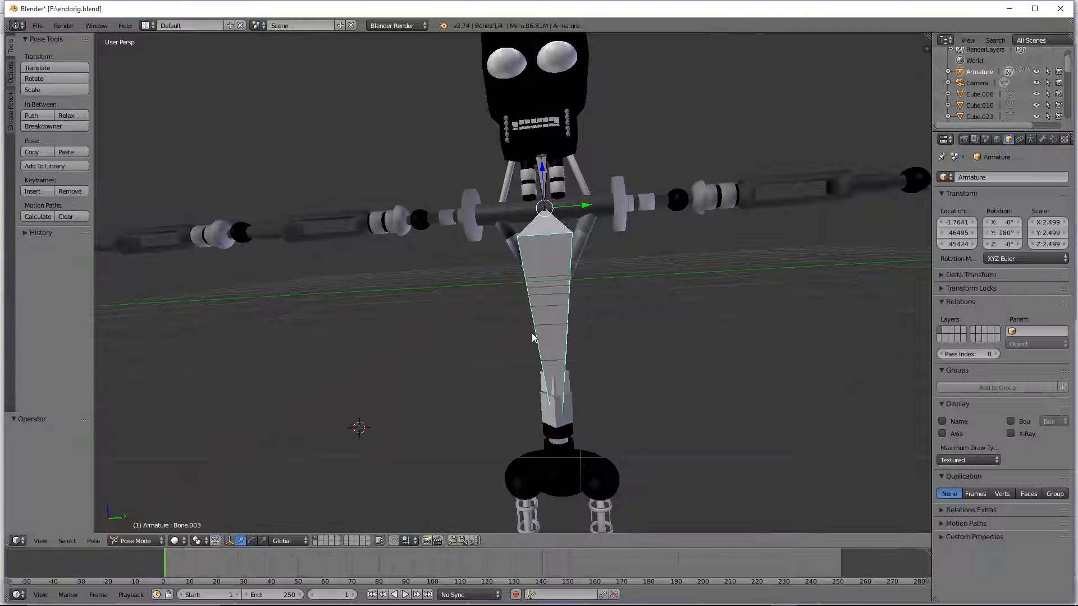
key(r)
key(z)
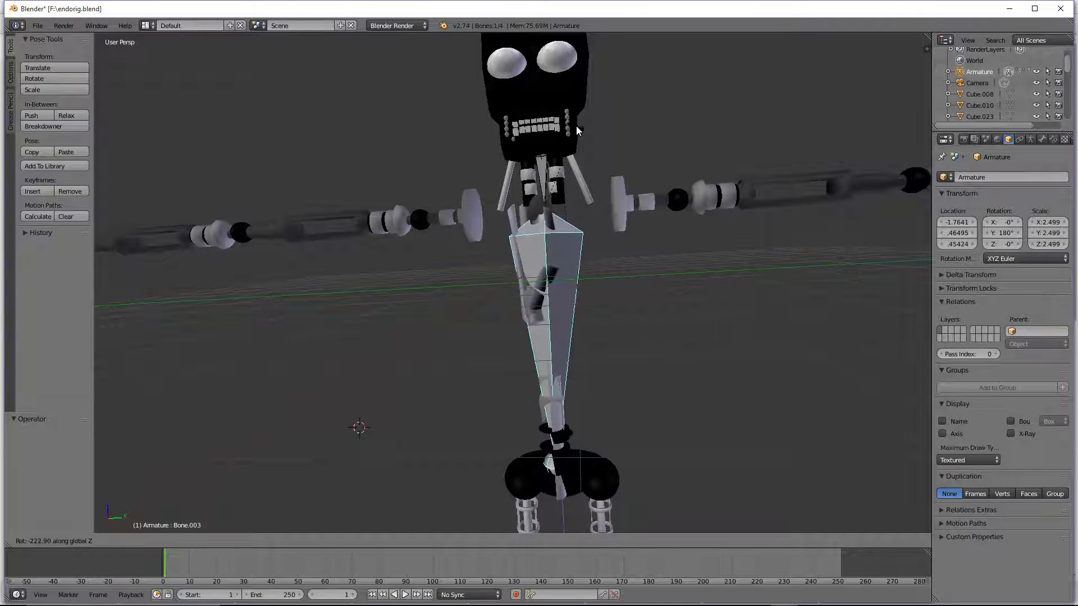
click(570, 147)
key(ctrl+z)
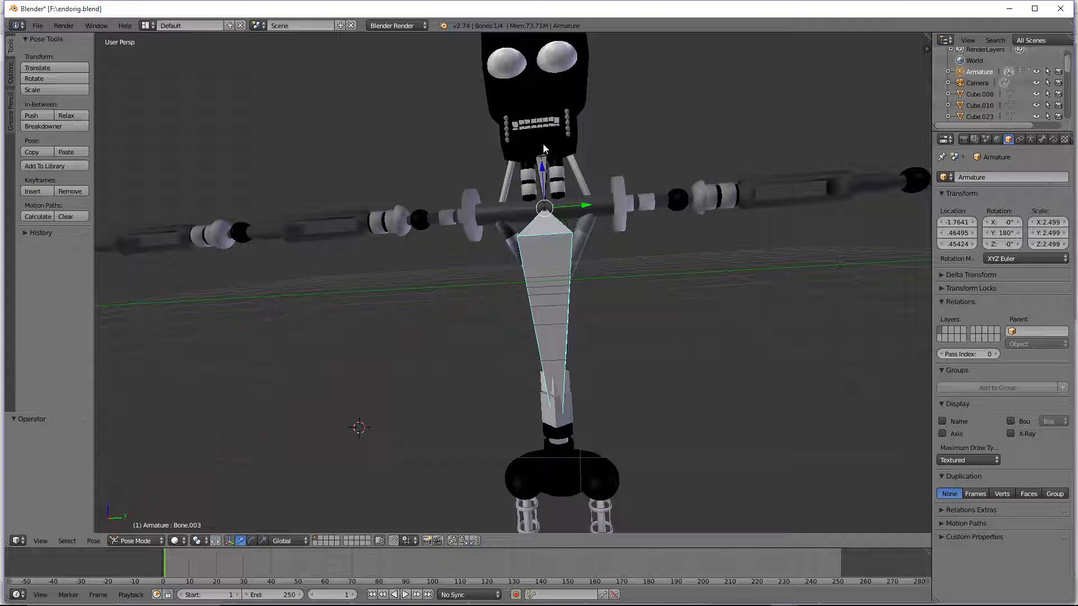
Step: Undo the preceding mode and selection changes to get back to Object Mode with the lower spine piece selected
key(ctrl+z)
key(ctrl+z)
key(ctrl+z)
key(ctrl+z)
key(ctrl+z)
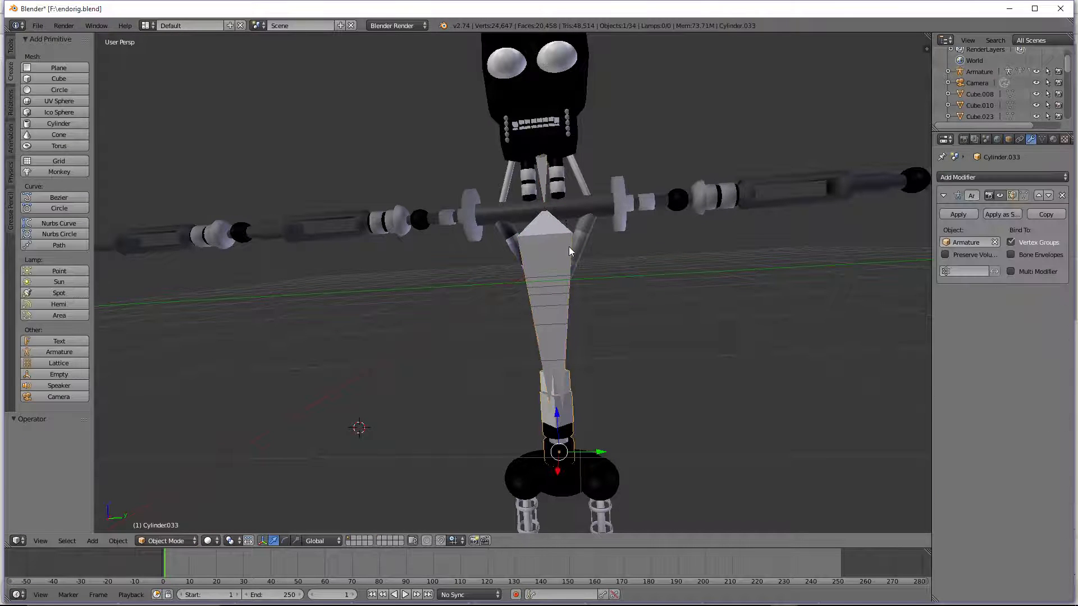
key(ctrl+z)
key(ctrl+z)
middle_drag(491, 315, 658, 267)
scroll(658, 268, down, 3)
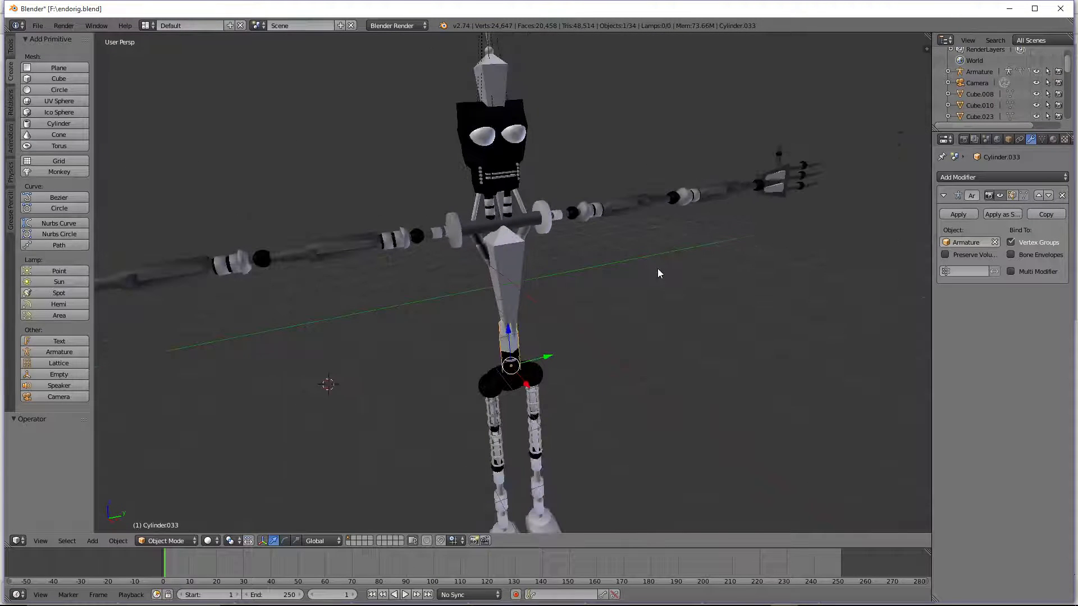
Step: Select the armature, enter Pose Mode and try rotating the torso bone around the global Y axis, cancelling the rotation
scroll(579, 248, up, 1)
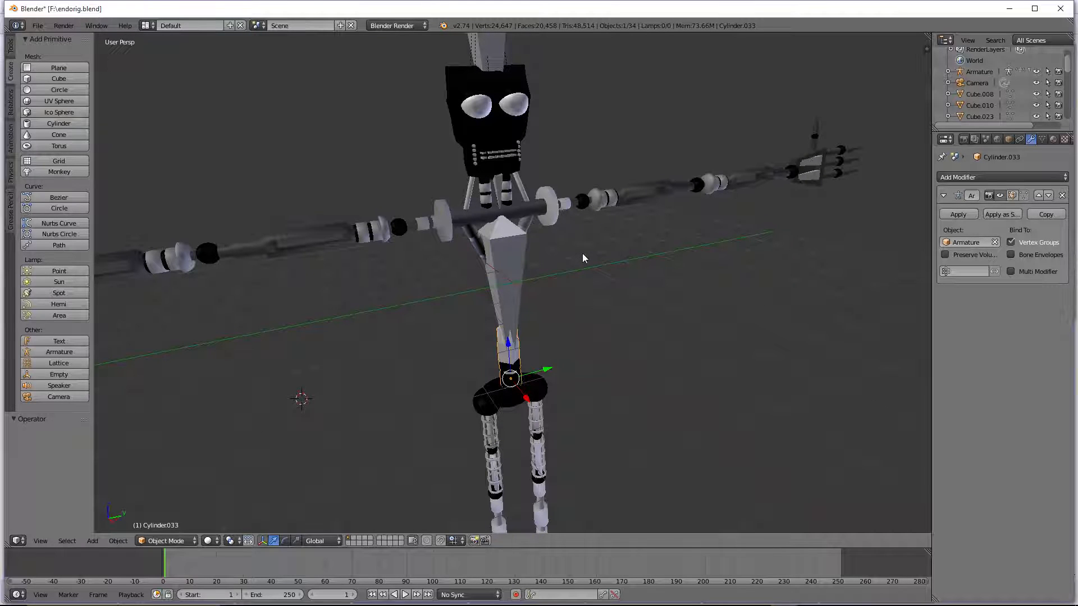
middle_drag(592, 254, 604, 257)
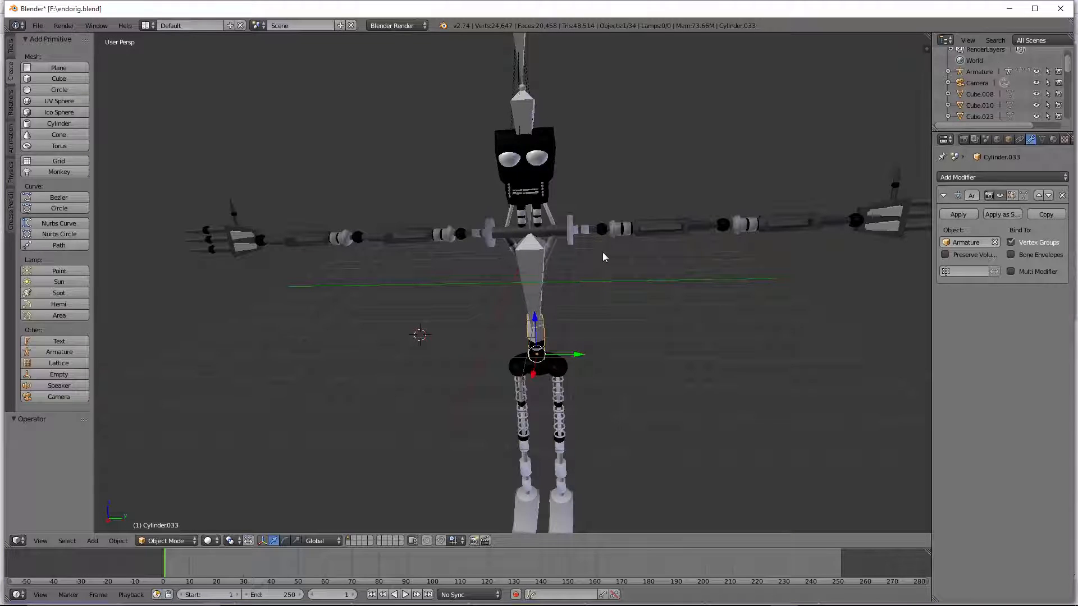
scroll(551, 254, down, 2)
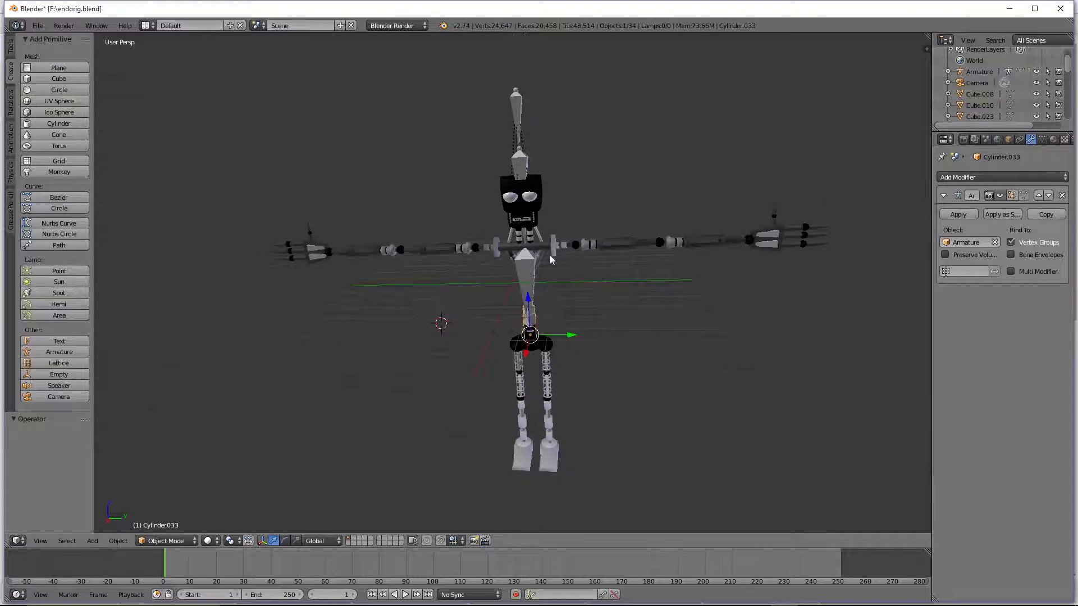
scroll(550, 255, up, 3)
right_click(534, 282)
middle_drag(605, 285, 135, 487)
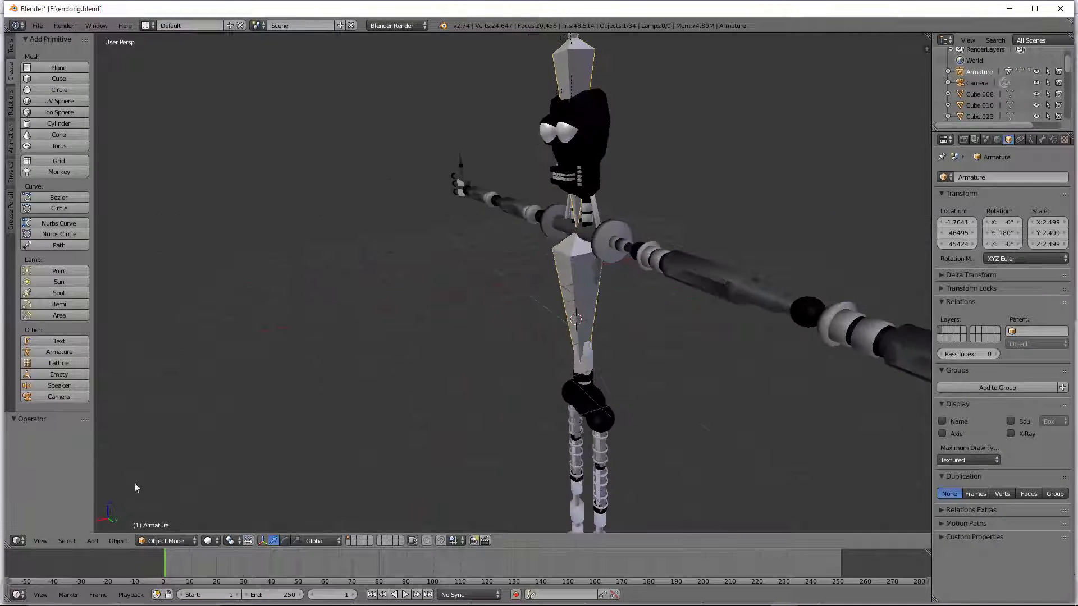
click(207, 541)
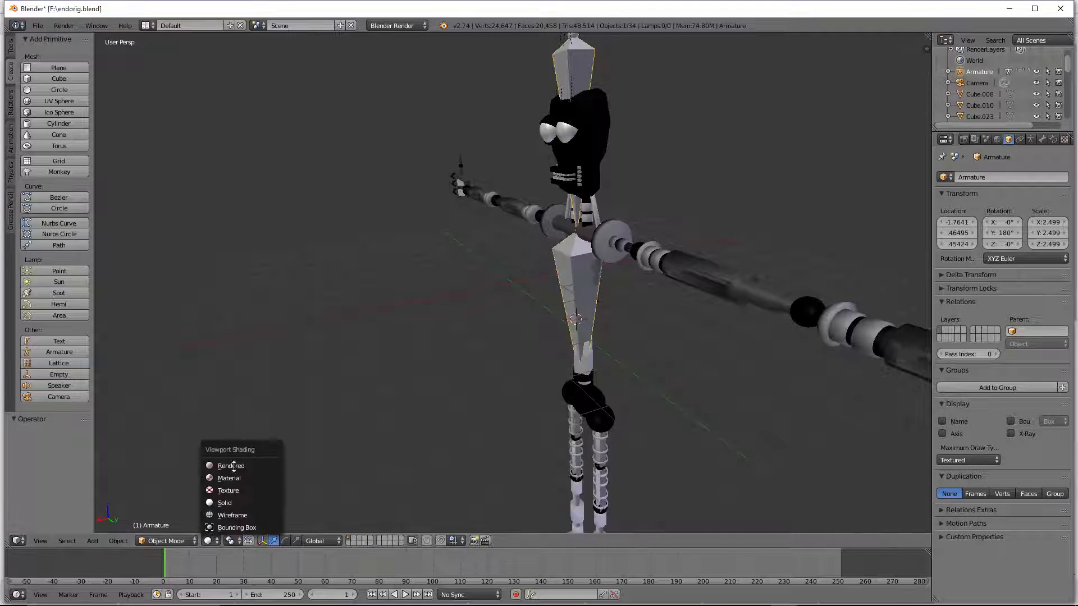
click(173, 541)
click(169, 503)
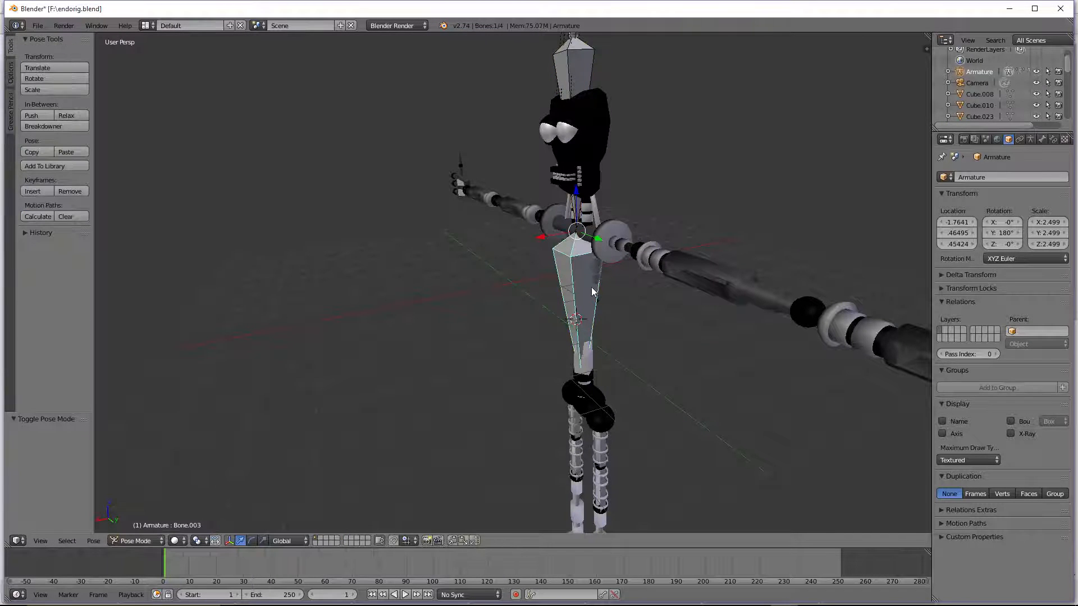
key(r)
key(y)
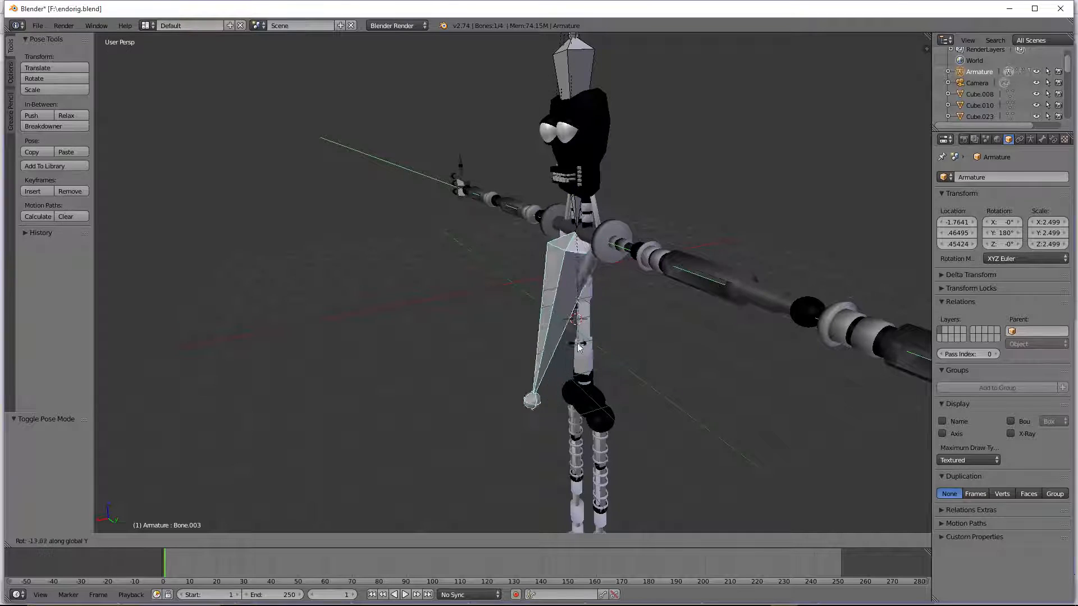
right_click(474, 235)
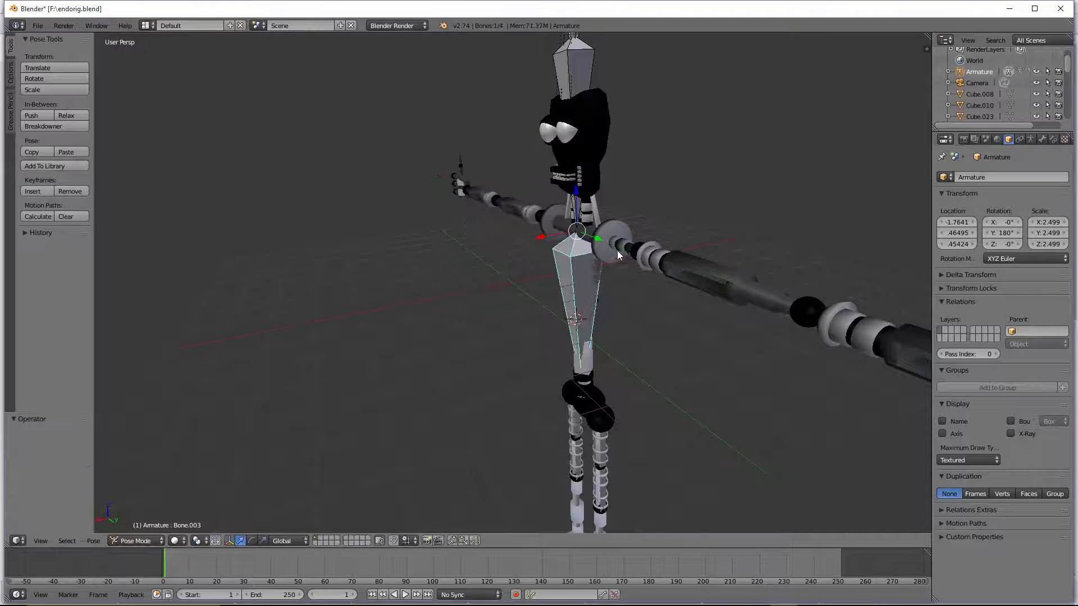
Step: Test the neck bone by rotating it about 105° around the global Y axis, and undo the rotation
right_click(578, 209)
key(r)
key(y)
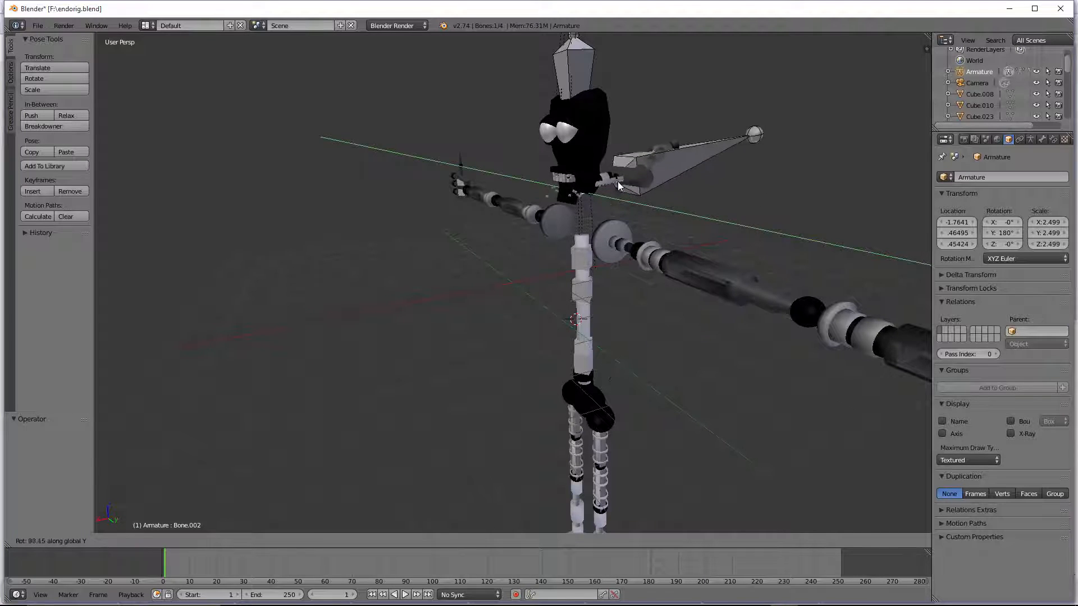
click(594, 119)
scroll(592, 116, up, 1)
key(KP_4)
key(KP_4)
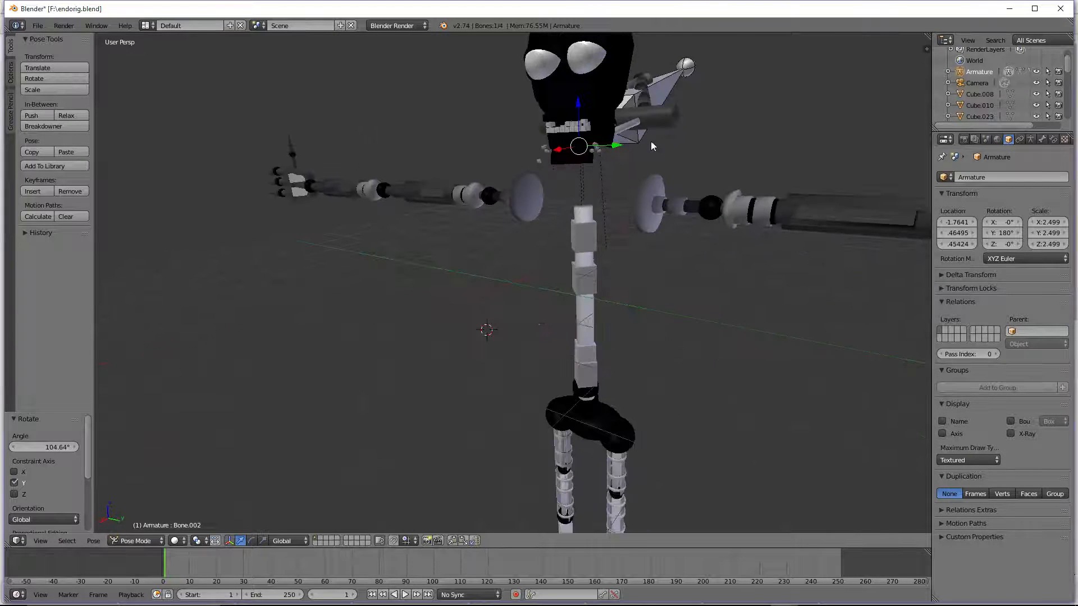
key(ctrl+z)
scroll(649, 143, down, 3)
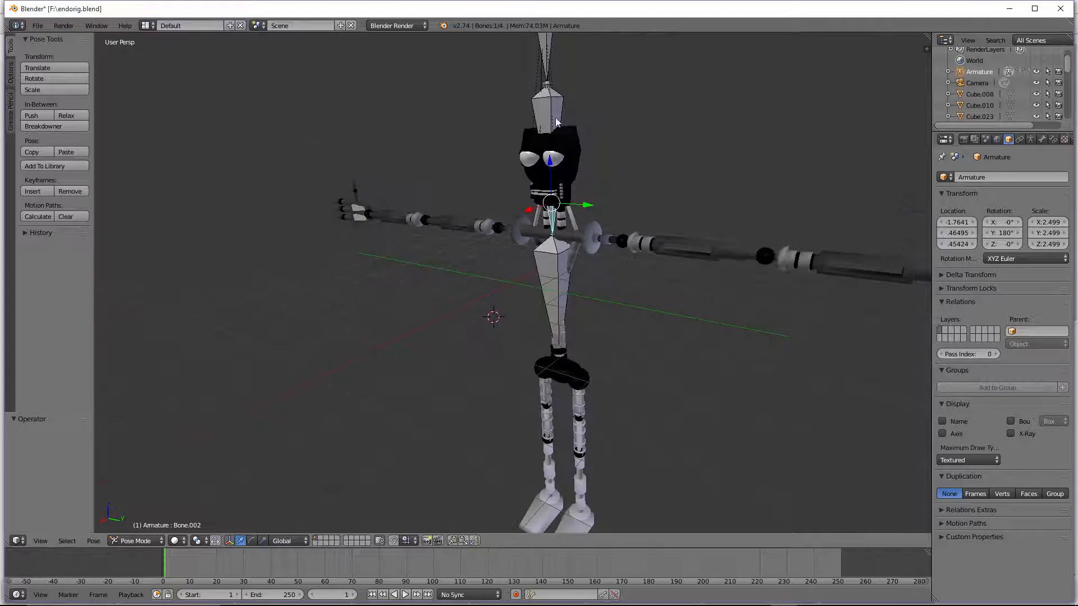
Step: Rotate the bone above the head about -47° around the global Y axis to test how the head and torso follow
right_click(554, 90)
key(r)
key(y)
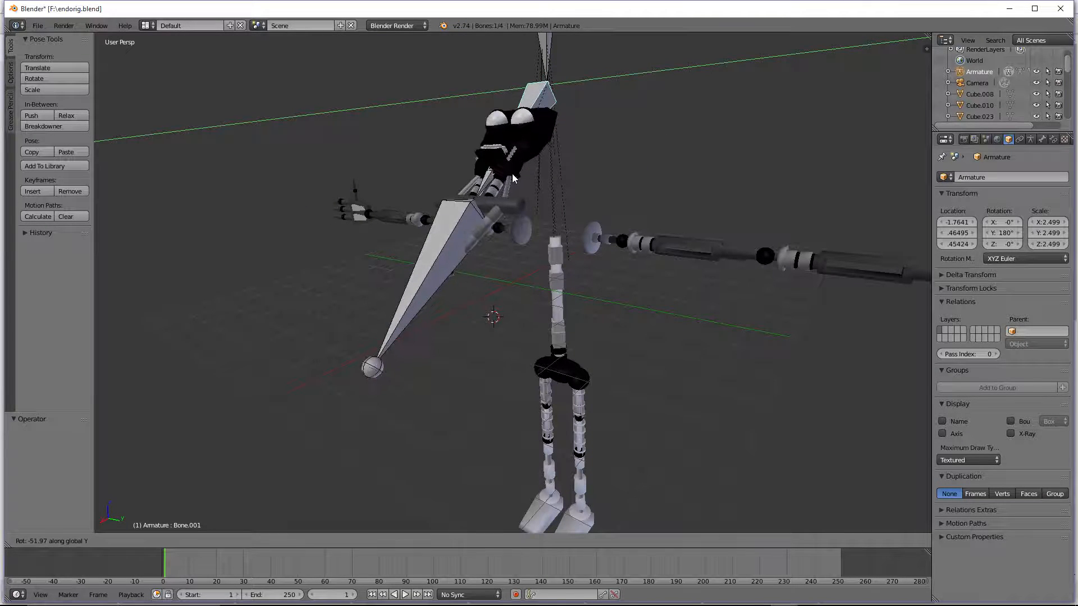
click(242, 494)
Step: Preview the posed skeleton in Rendered viewport shading, leave that shading, and undo the head bone's rotation
click(176, 541)
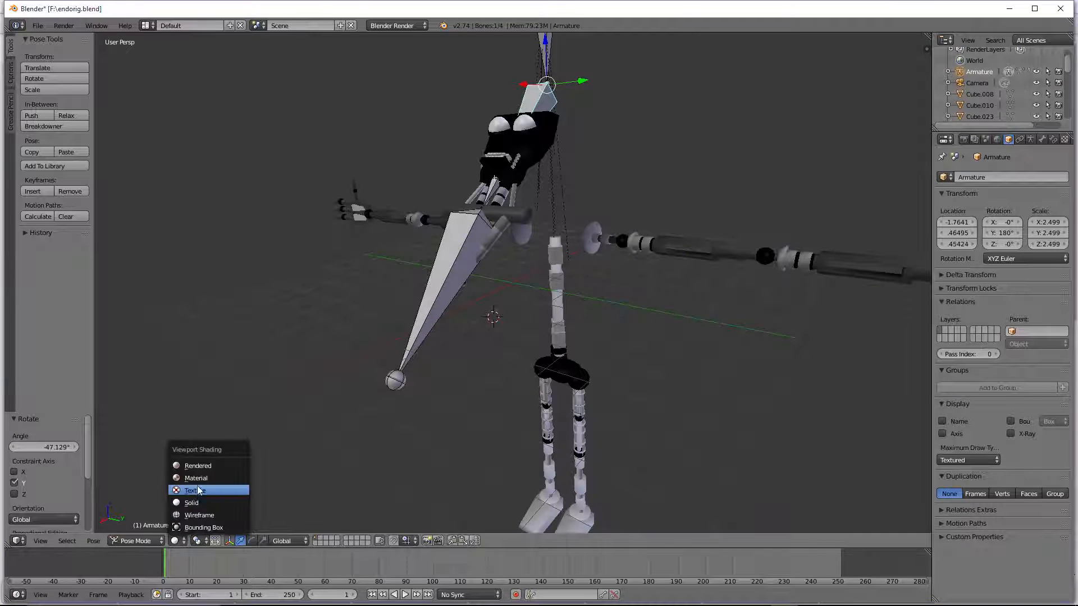
click(205, 470)
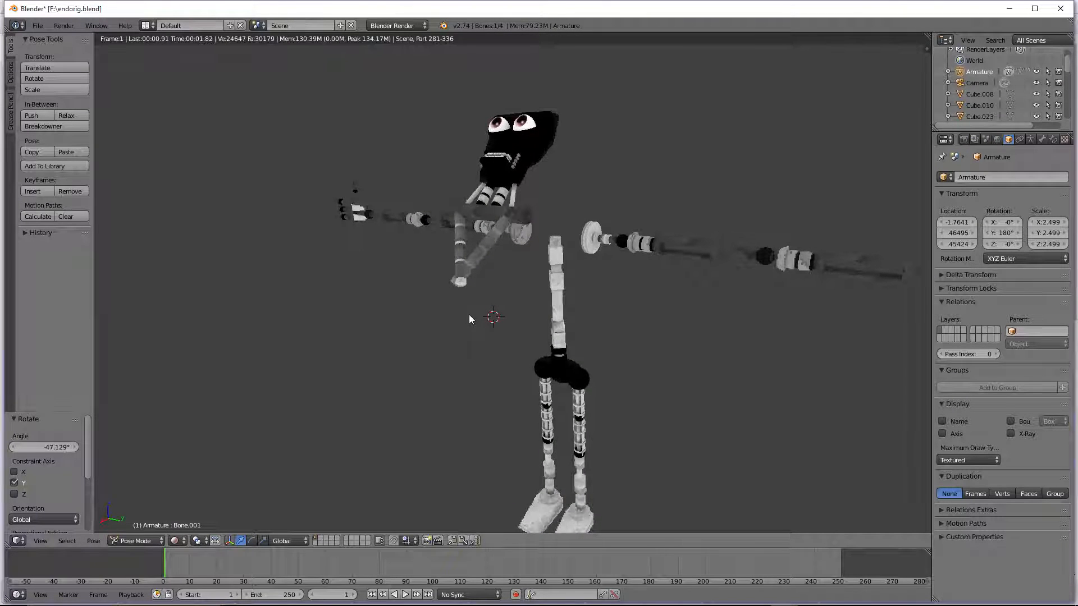
scroll(477, 141, up, 1)
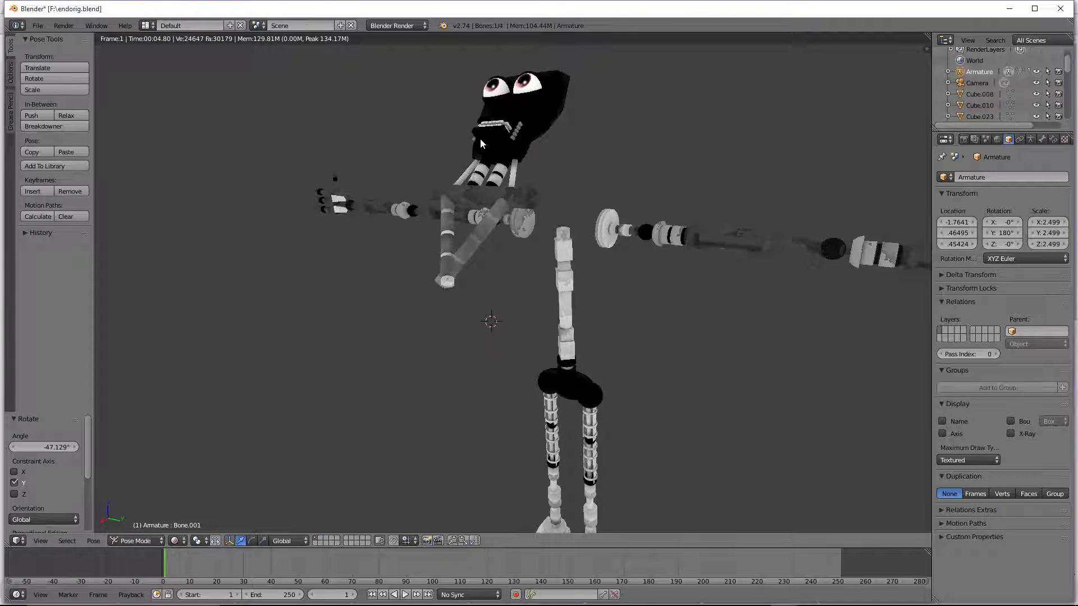
click(175, 541)
click(203, 477)
key(ctrl+z)
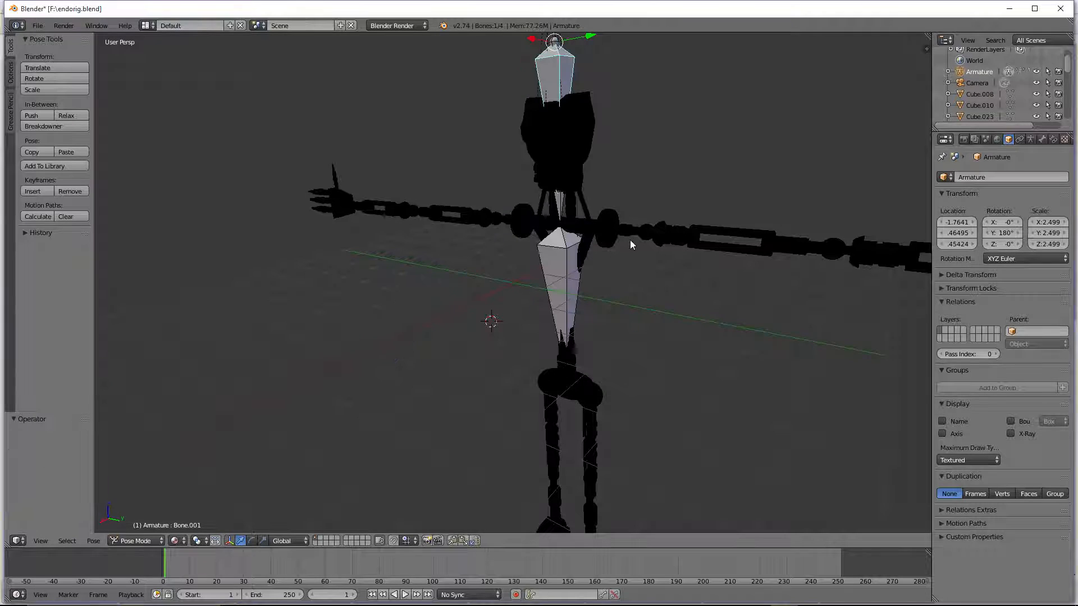
Step: Set the viewport to Solid shading, return to Object Mode and delete the whole armature
right_click(583, 247)
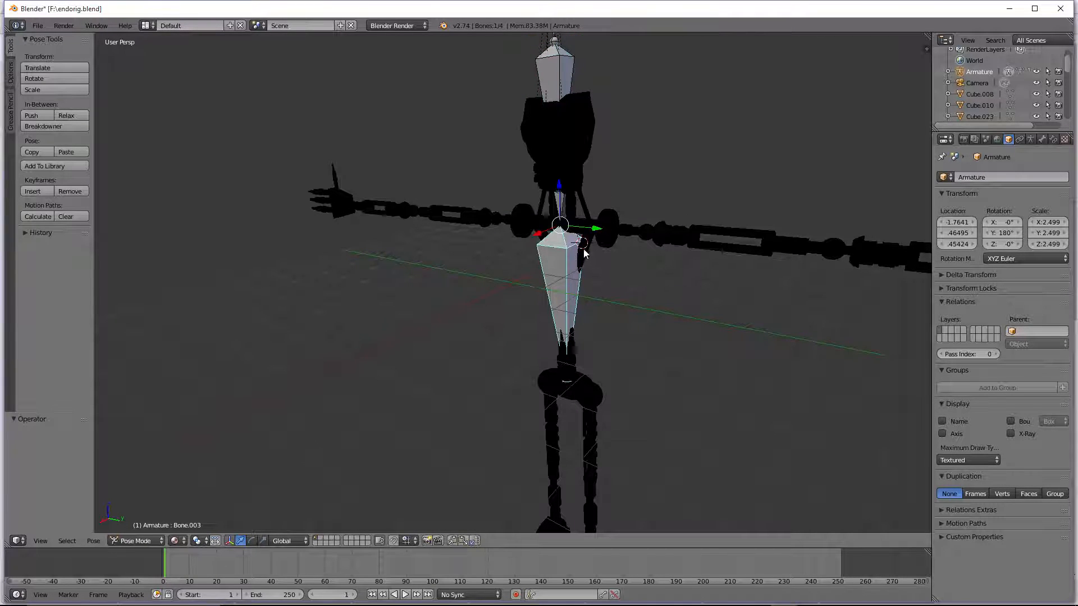
click(183, 540)
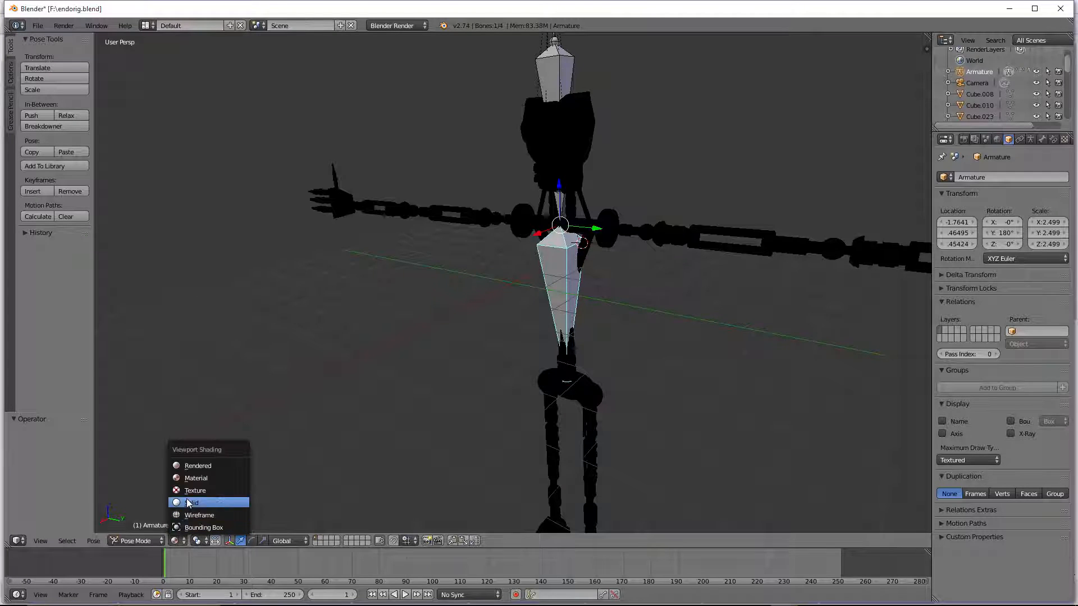
click(187, 502)
click(160, 541)
click(154, 529)
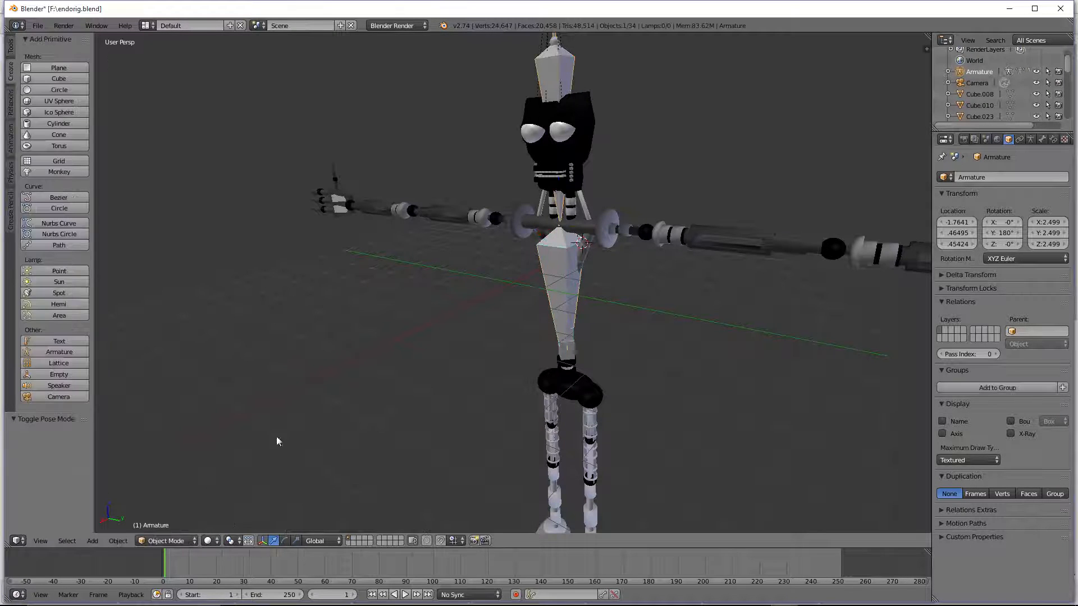
key(x)
click(561, 279)
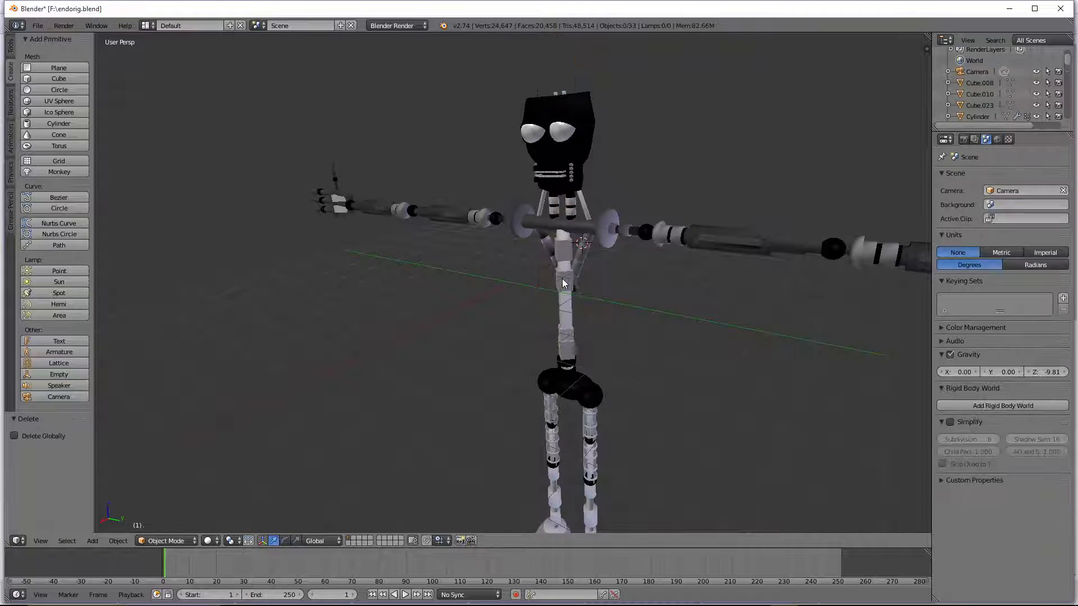
Step: Select the spine piece and remove its Armature modifier
scroll(968, 95, down, 10)
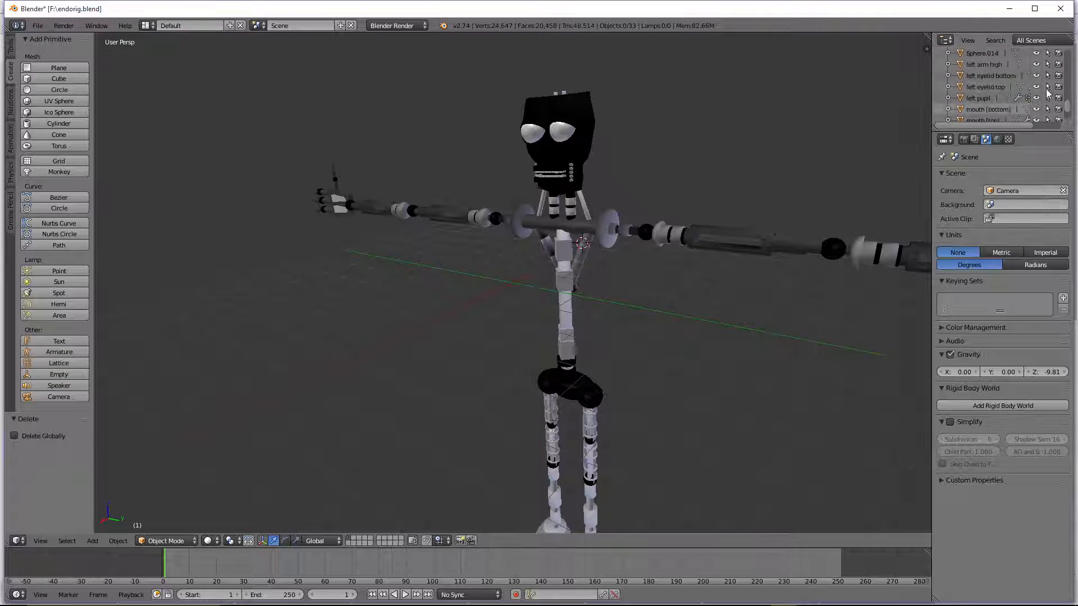
scroll(999, 96, up, 10)
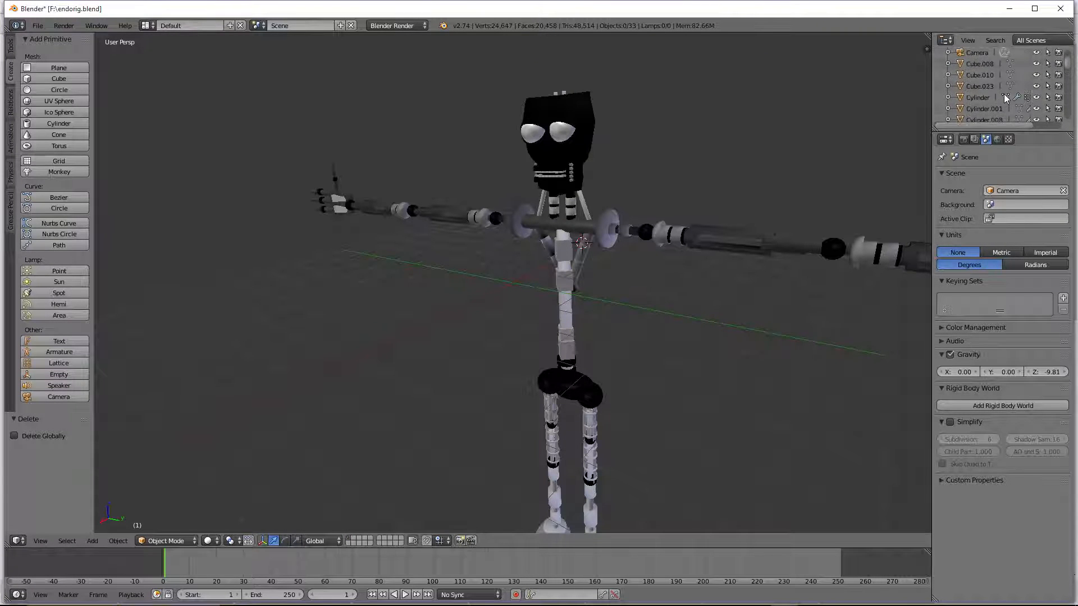
scroll(628, 243, up, 3)
scroll(628, 243, down, 2)
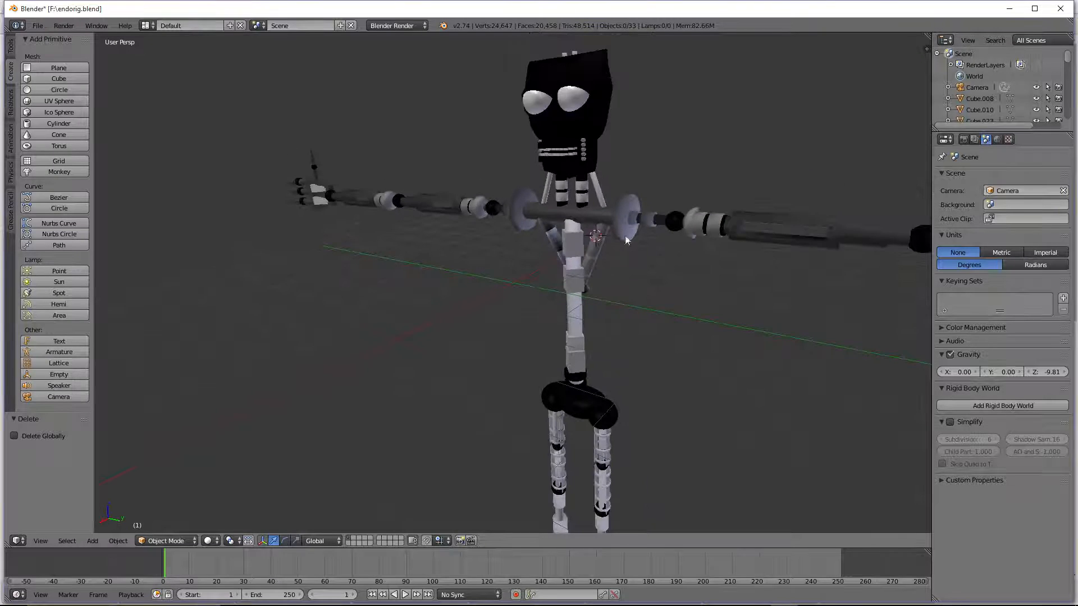
scroll(587, 123, down, 3)
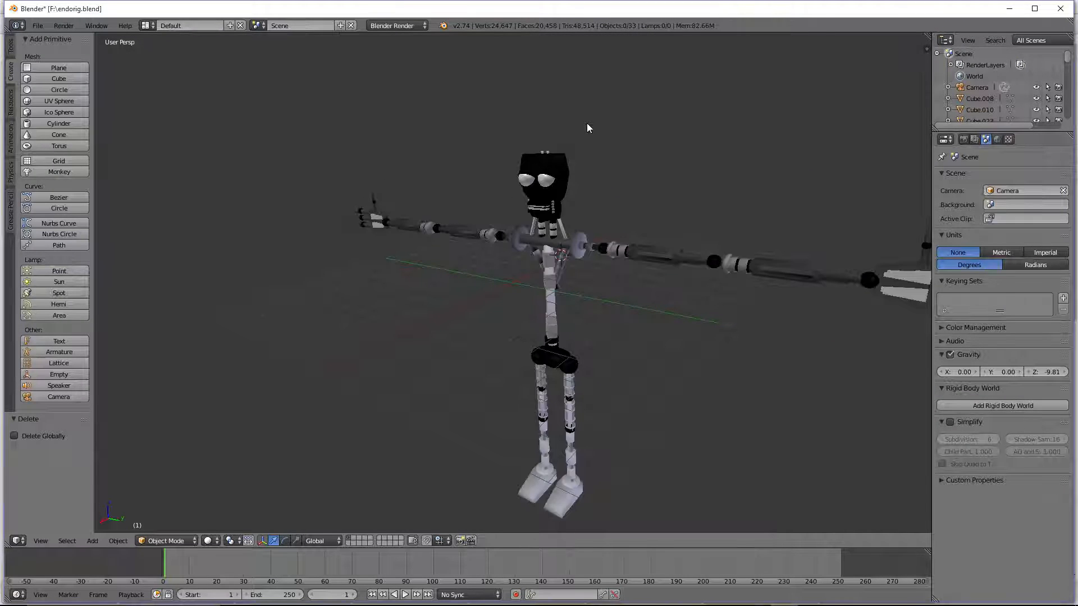
scroll(587, 123, up, 5)
right_click(619, 254)
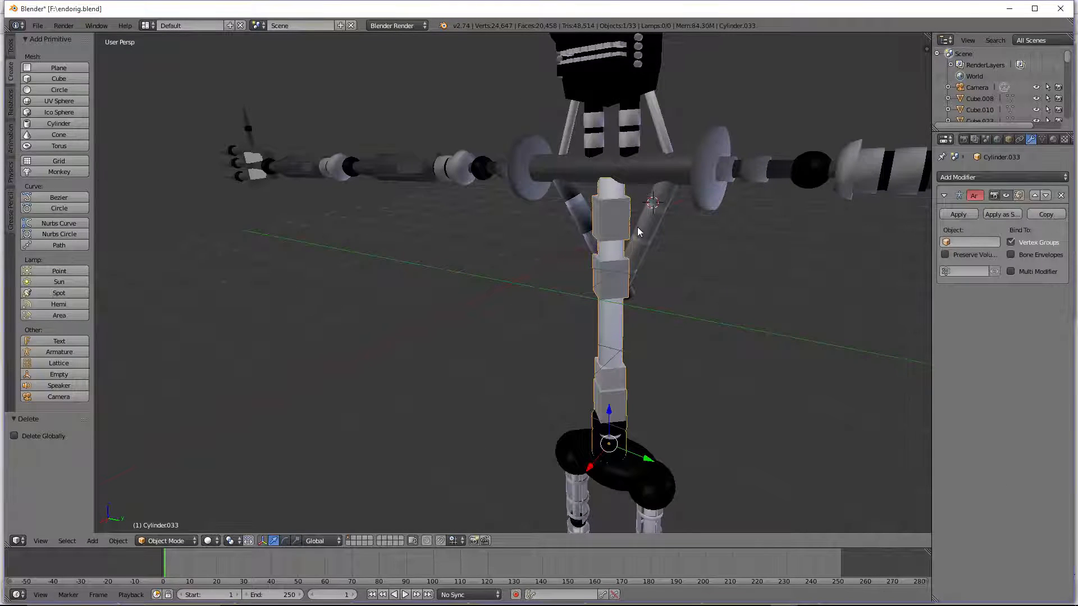
middle_drag(638, 226, 602, 250)
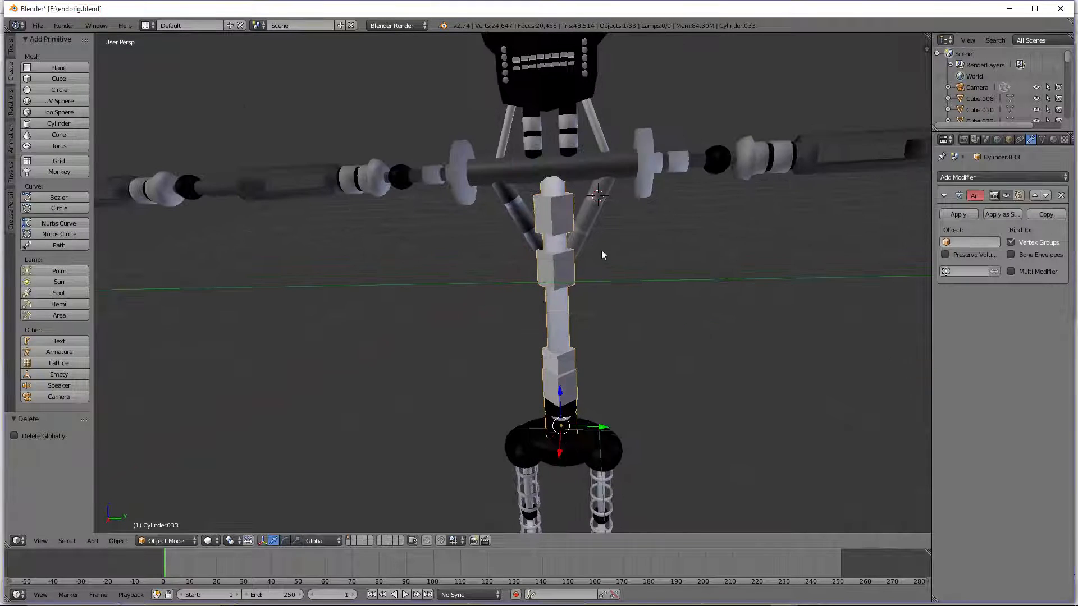
click(1062, 195)
Step: Add the diagonal chest brace near the 3D cursor to the selection, remove its Armature modifier, and join it with the spine
shift+right_click(602, 205)
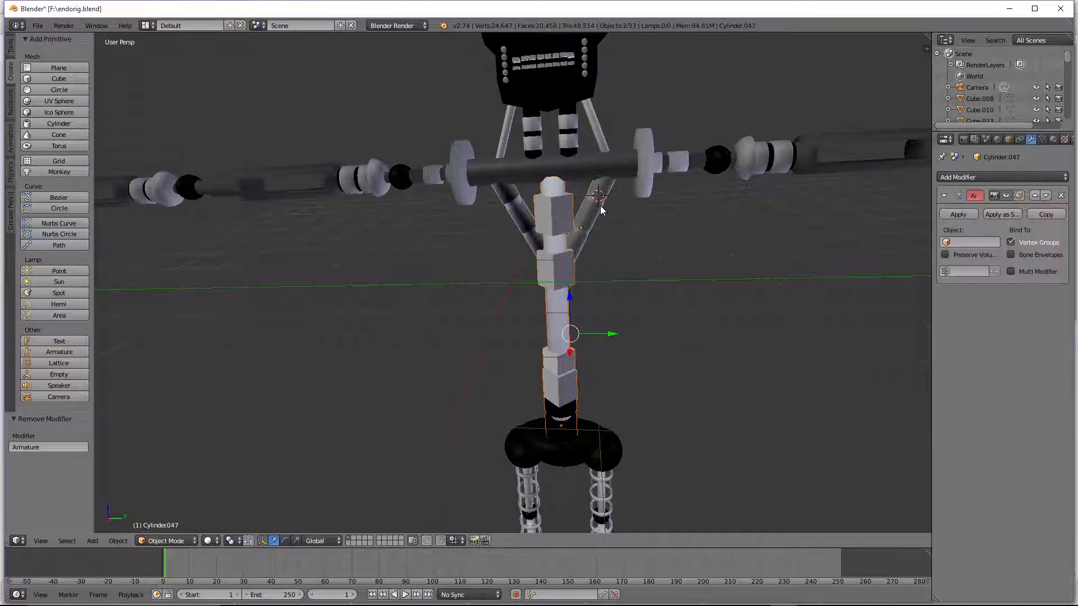
click(1062, 196)
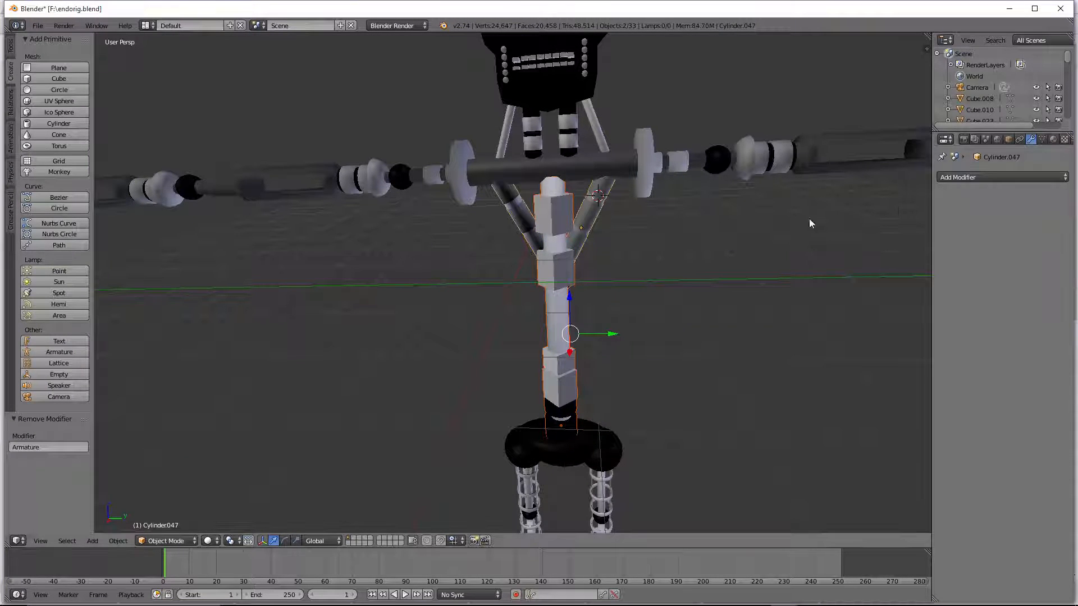
click(115, 541)
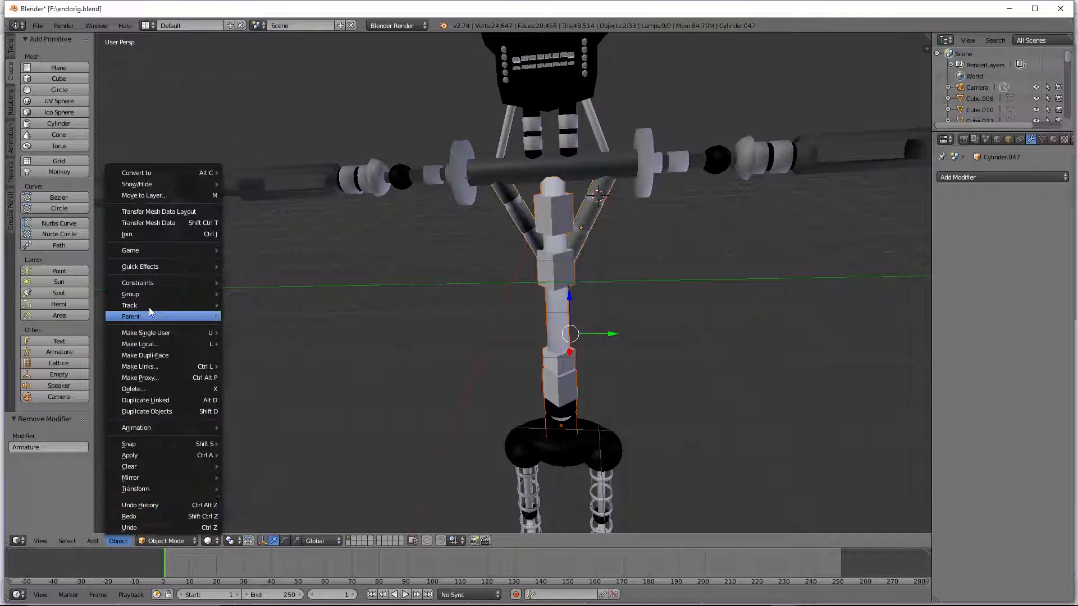
click(159, 231)
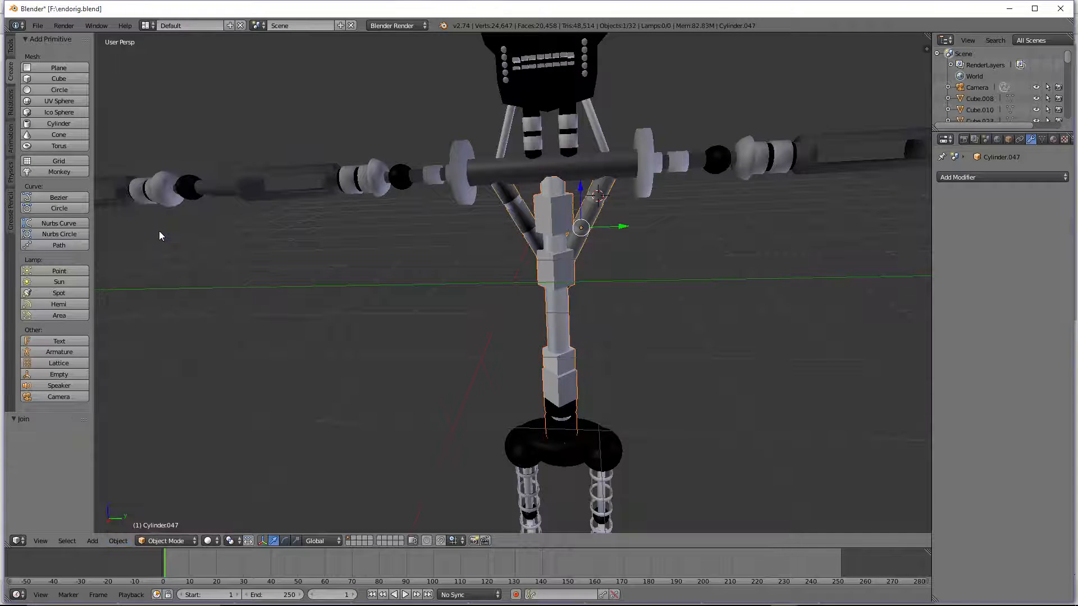
Step: Preview the joined torso in Rendered viewport shading, viewing the skeleton's face straight on
click(210, 540)
click(233, 462)
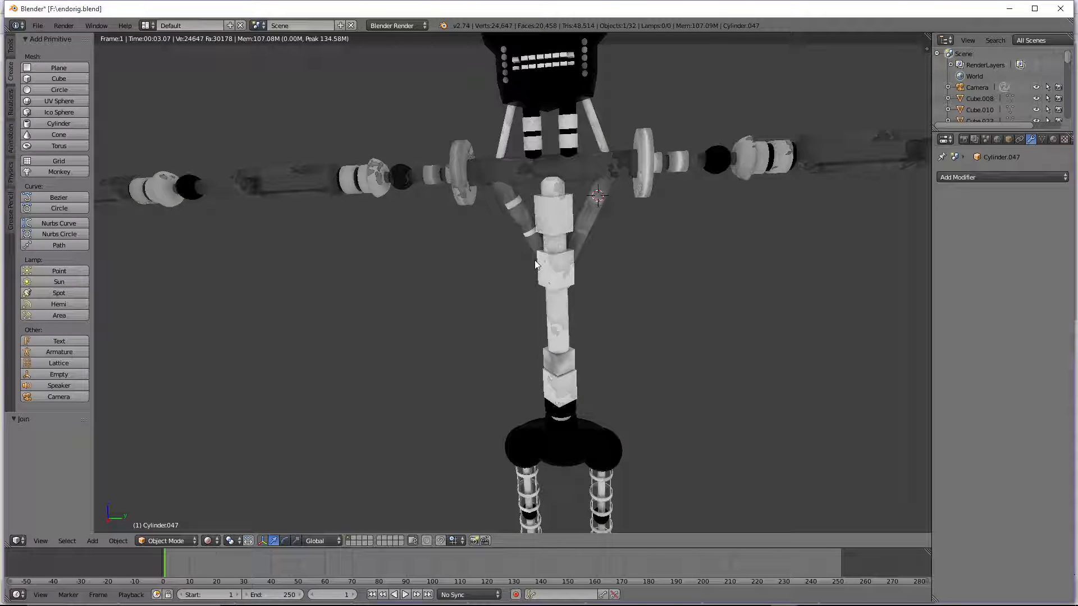
key(KP_1)
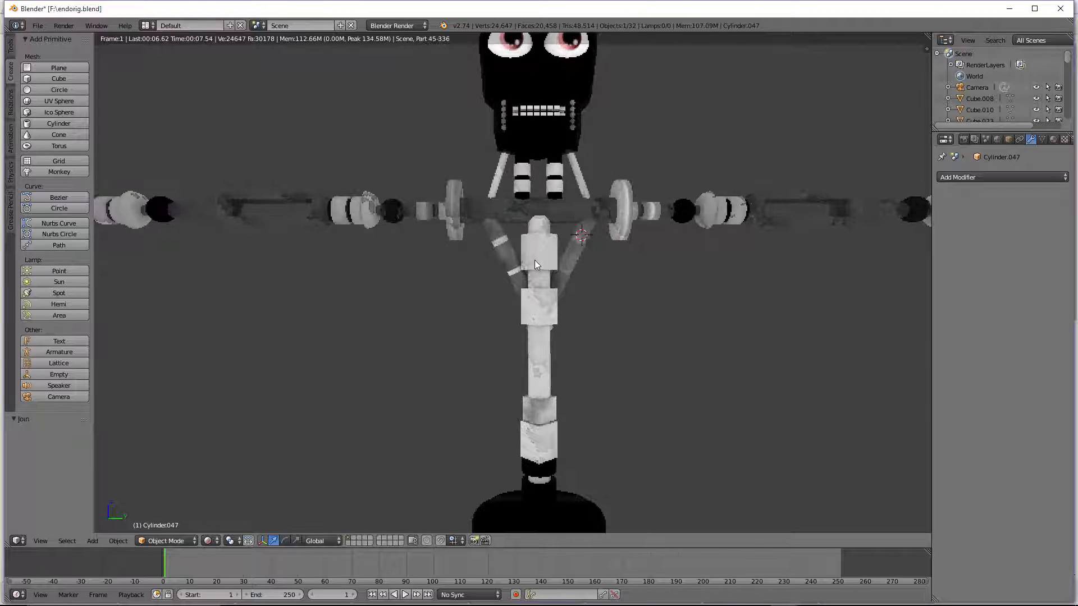
scroll(533, 219, down, 2)
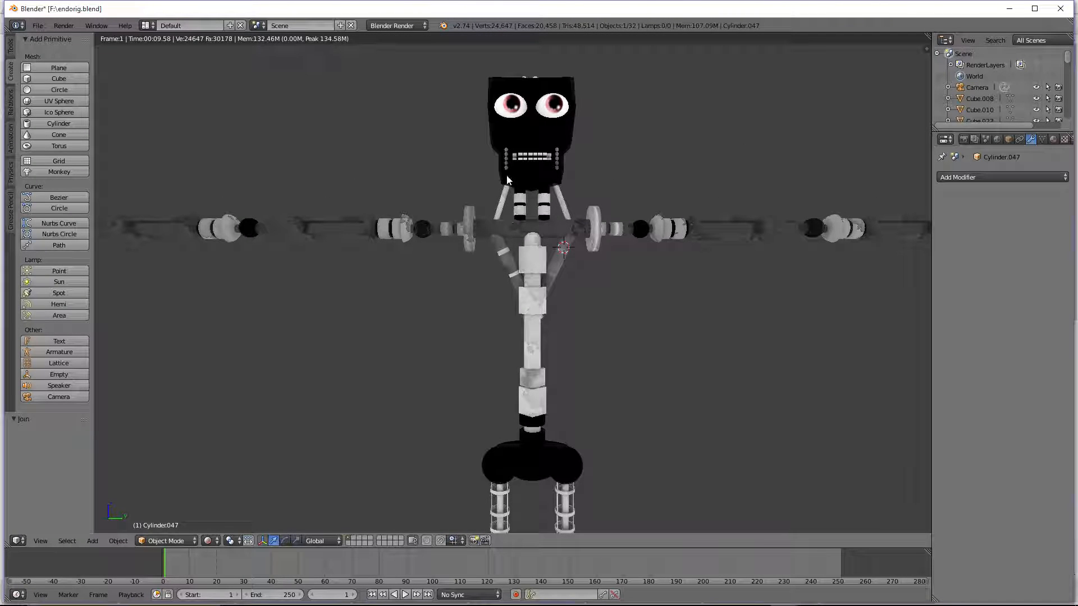
Step: Switch the viewport to Wireframe shading and deselect everything
click(215, 542)
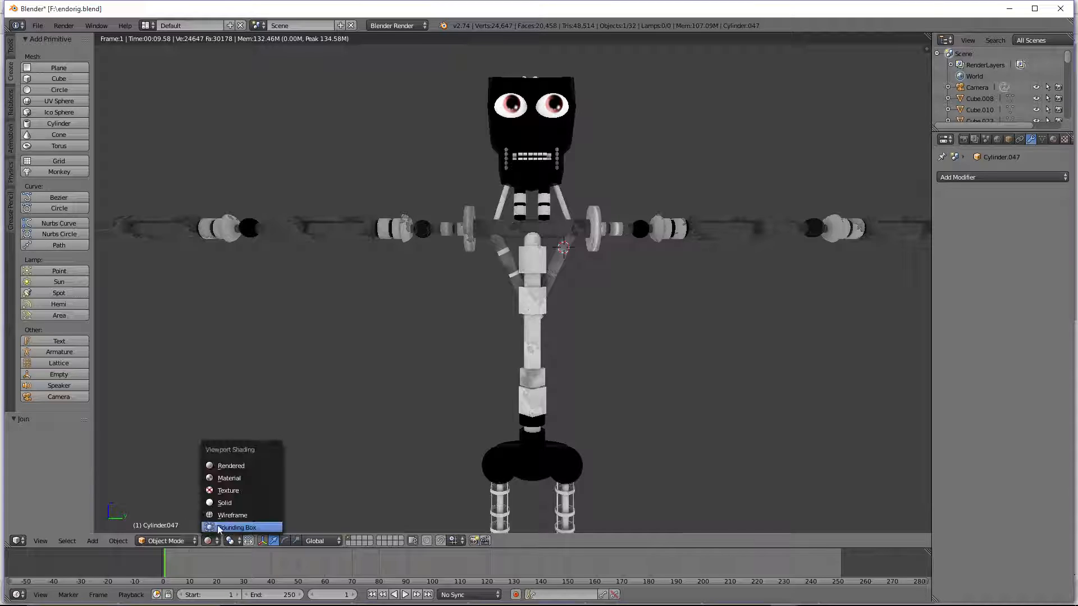
click(231, 481)
key(a)
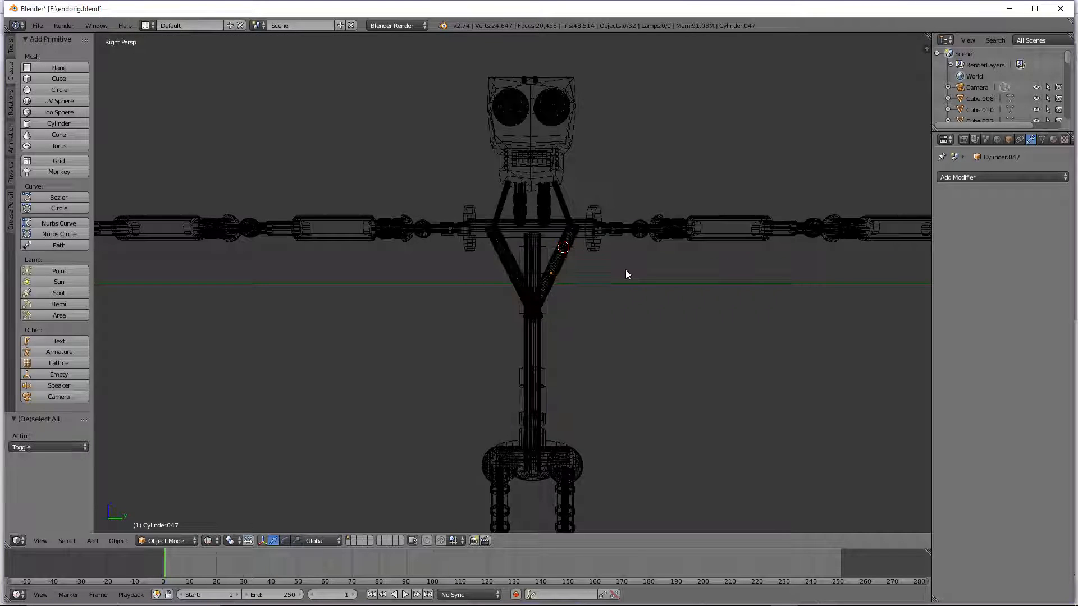
Step: Show the skeleton in Solid shading, select the head, and remove the first of its Armature modifiers
key(KP_8)
key(KP_8)
scroll(592, 259, down, 3)
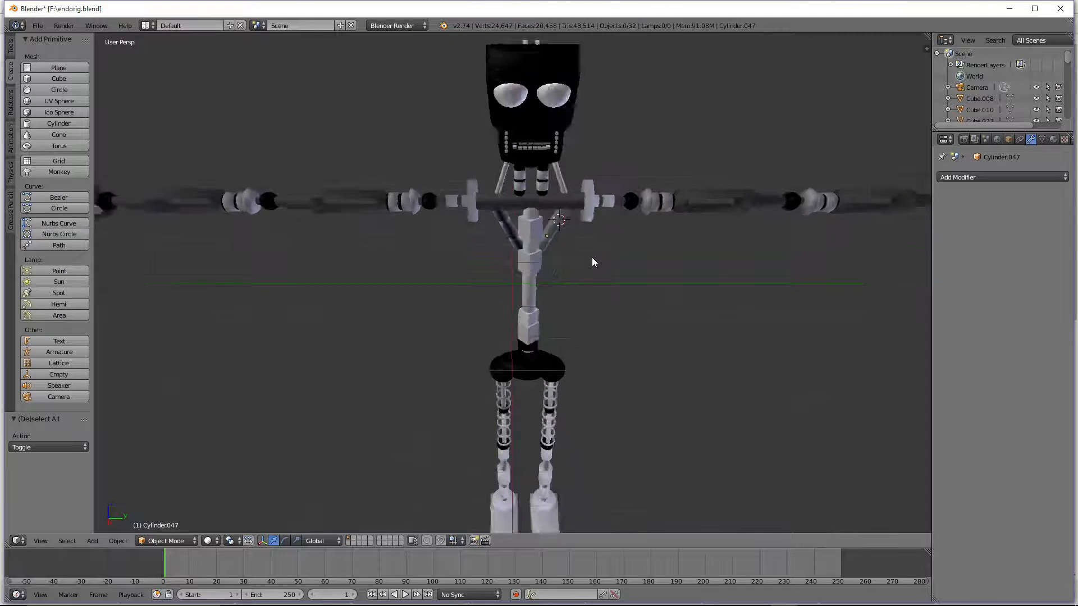
scroll(535, 183, up, 2)
right_click(506, 140)
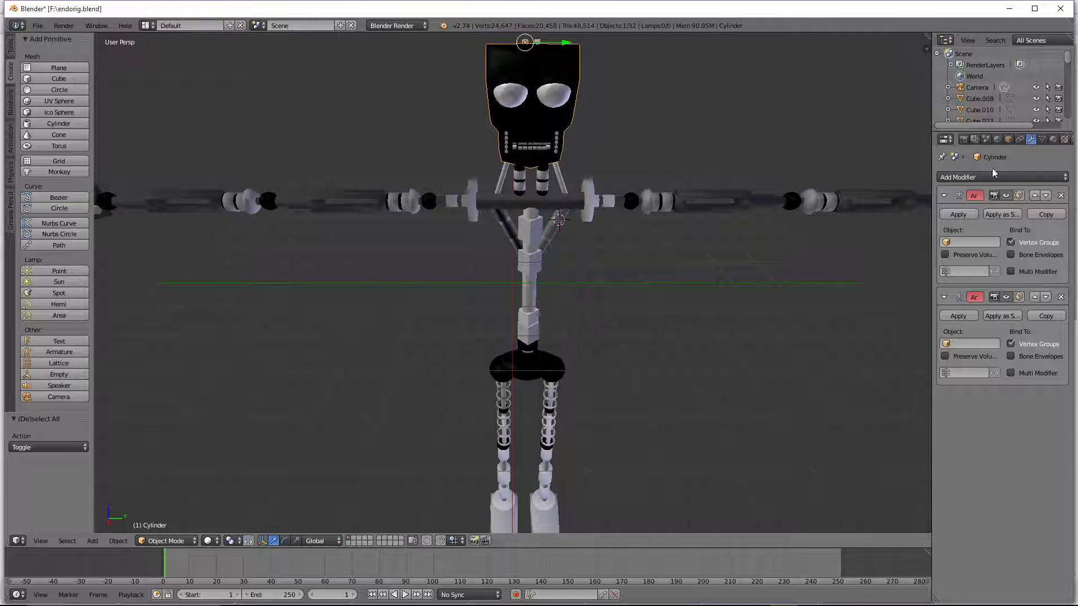
click(1061, 195)
scroll(618, 100, up, 1)
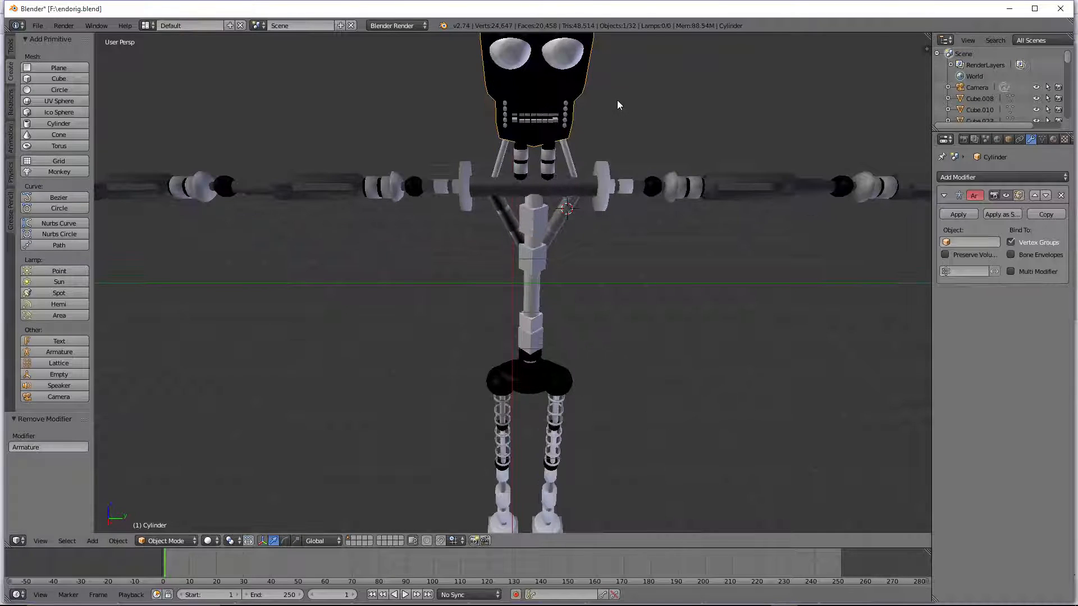
scroll(513, 121, down, 2)
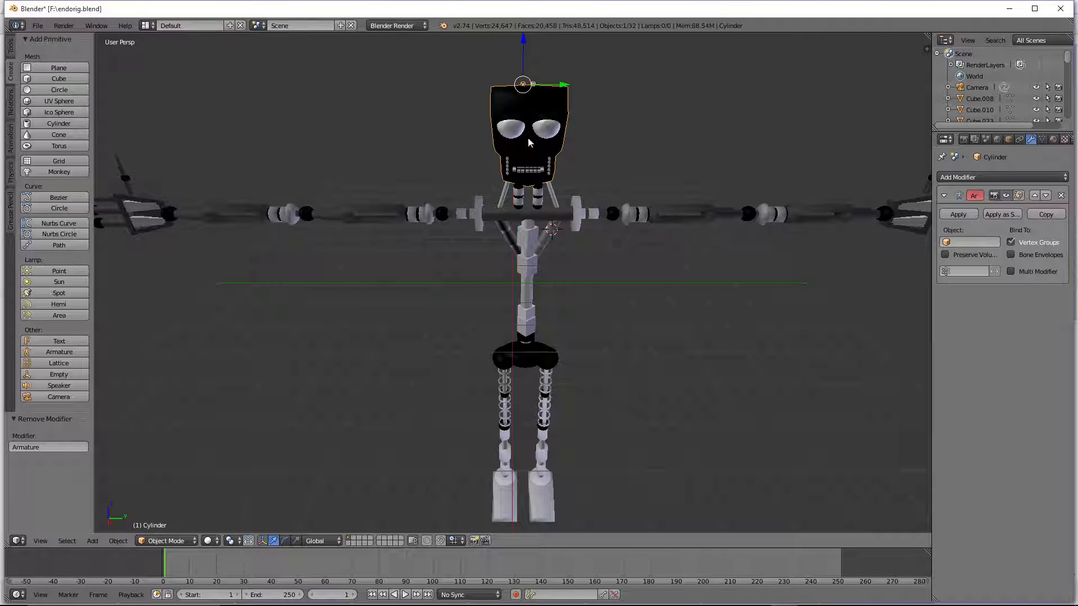
Step: Select the left arm's hand, lower arm, upper arm and shoulder pieces in turn to check each for leftover Armature modifiers
scroll(355, 175, down, 2)
right_click(250, 242)
right_click(312, 235)
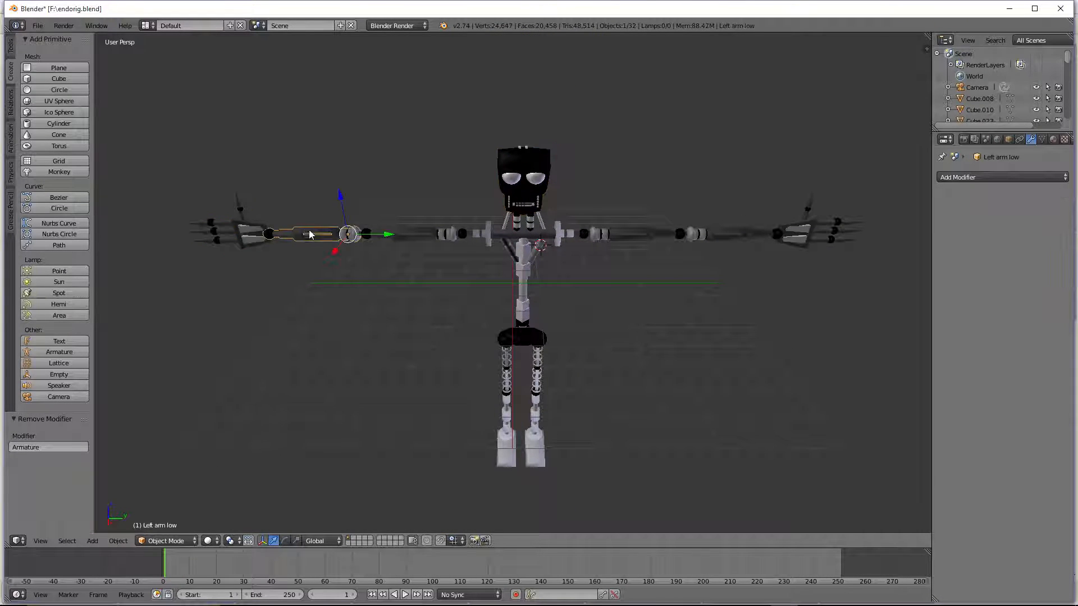
right_click(407, 239)
right_drag(478, 232, 471, 213)
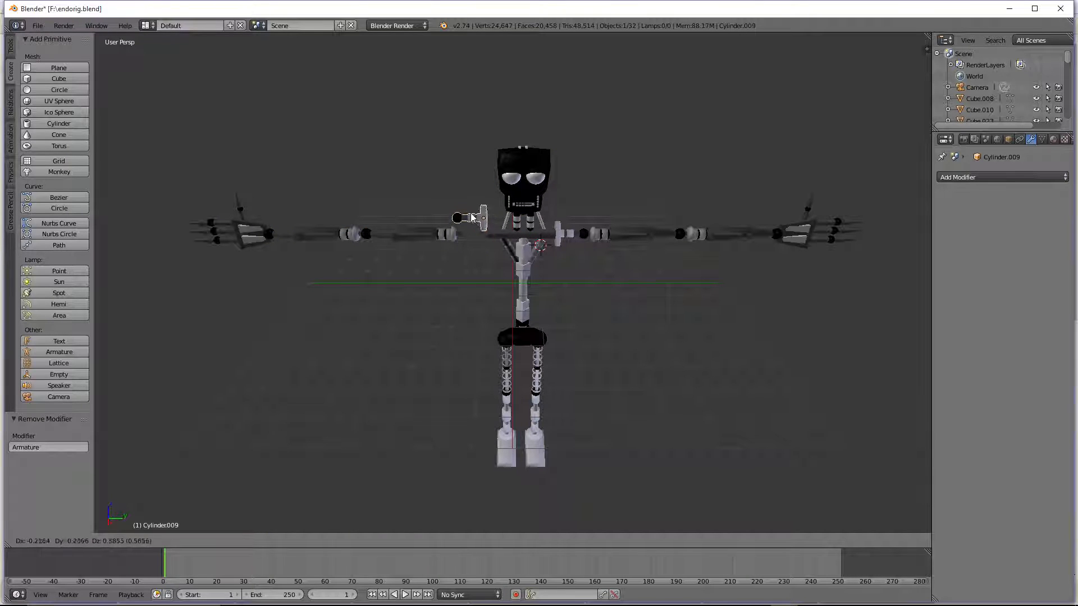
click(470, 213)
scroll(491, 251, up, 3)
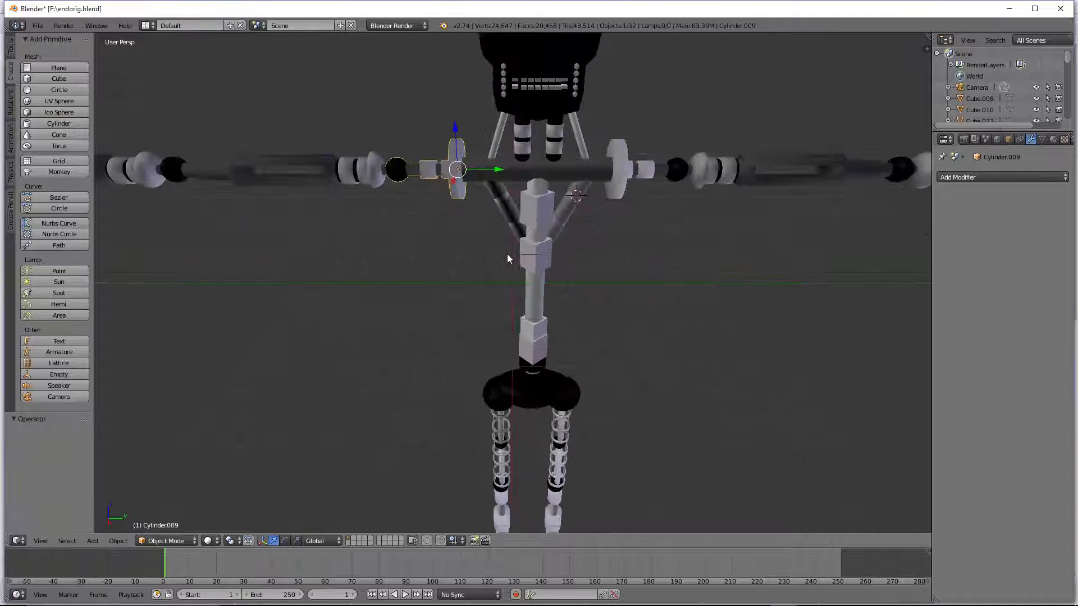
Step: Deselect everything and add an armature to the skeleton scene at the 3D cursor
scroll(531, 225, down, 2)
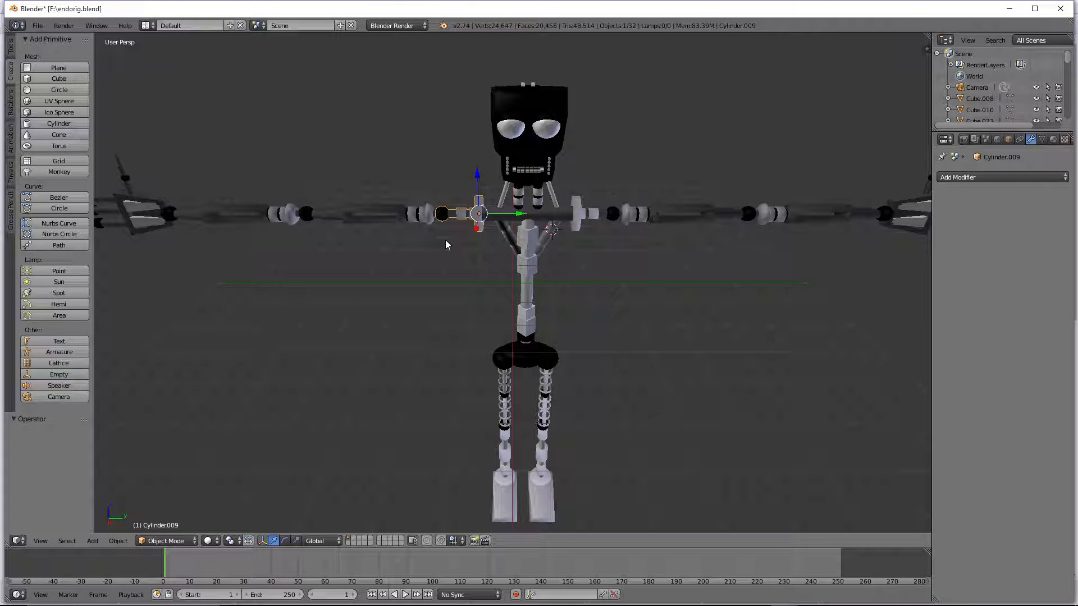
scroll(446, 240, down, 2)
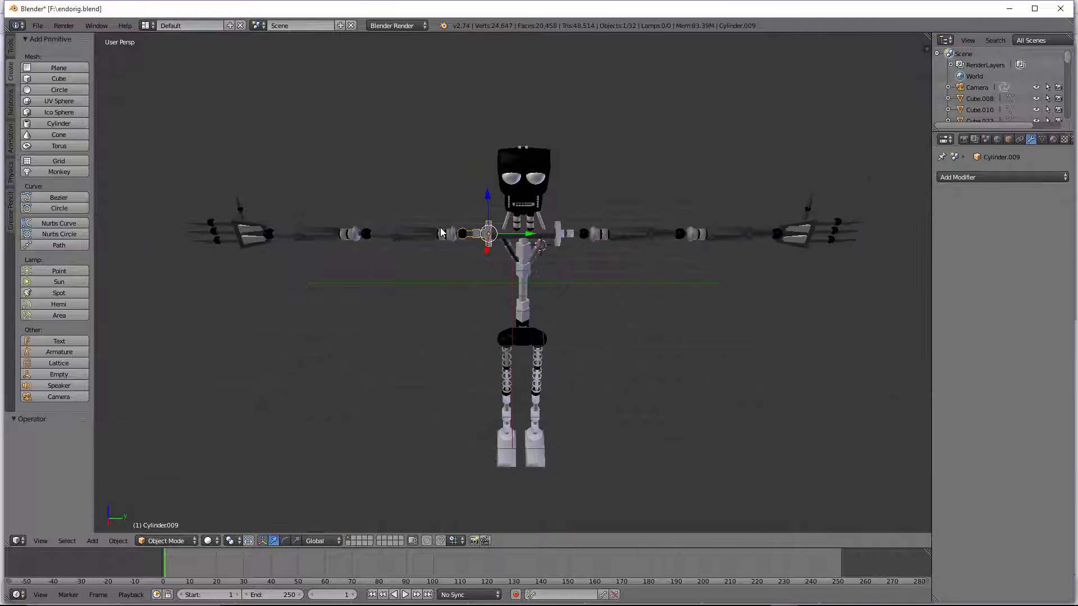
scroll(440, 227, up, 6)
scroll(440, 228, down, 7)
scroll(285, 233, up, 1)
key(a)
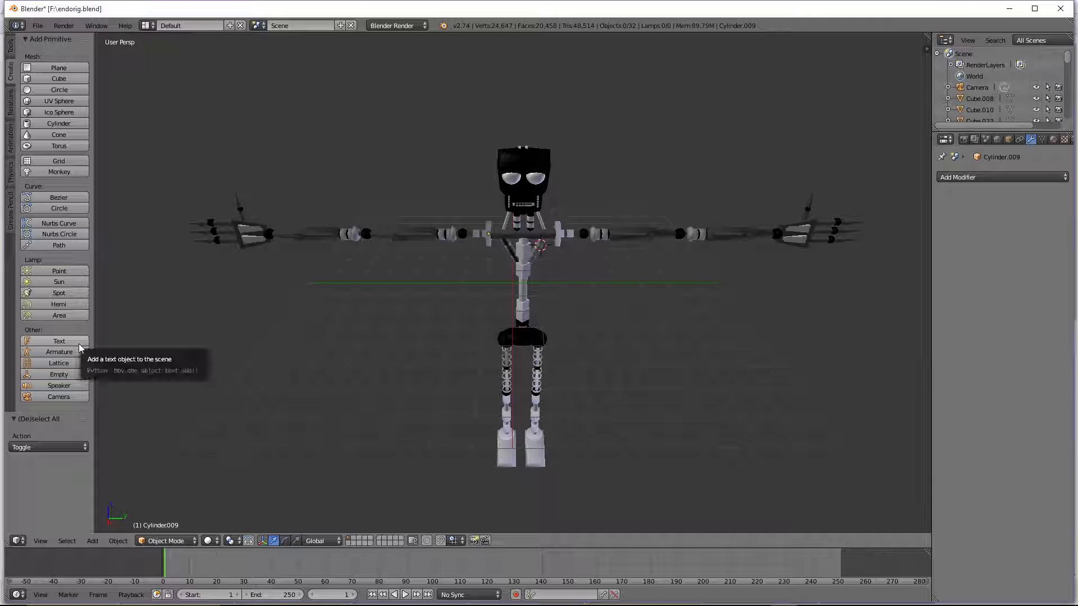
click(59, 352)
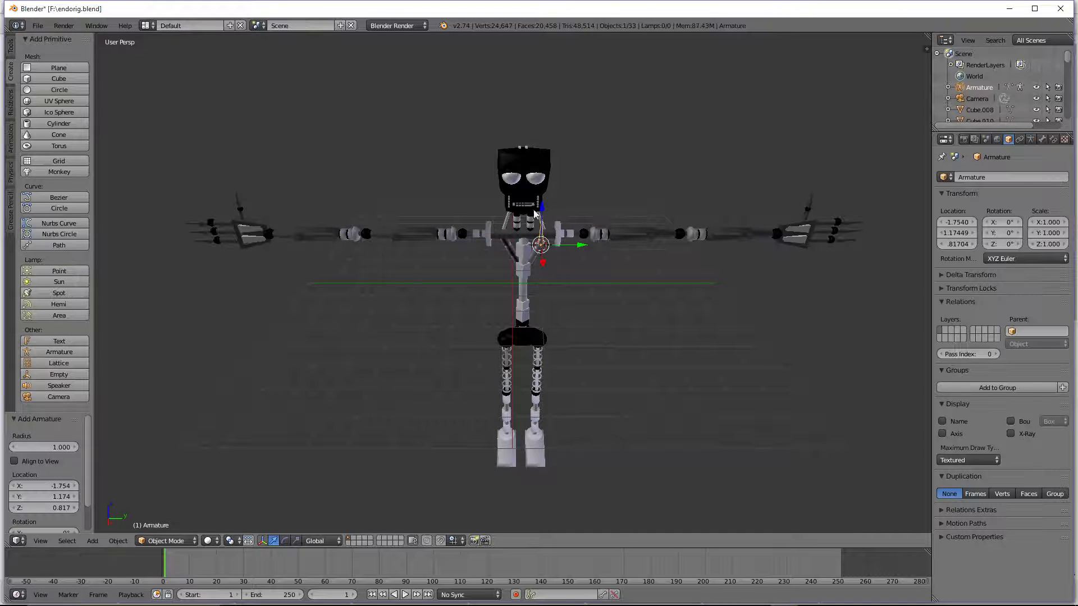
Step: Try to raise the armature about 4.62 units above the head and rotate it 90° about the Y axis
drag(535, 213, 591, 122)
text(ry)
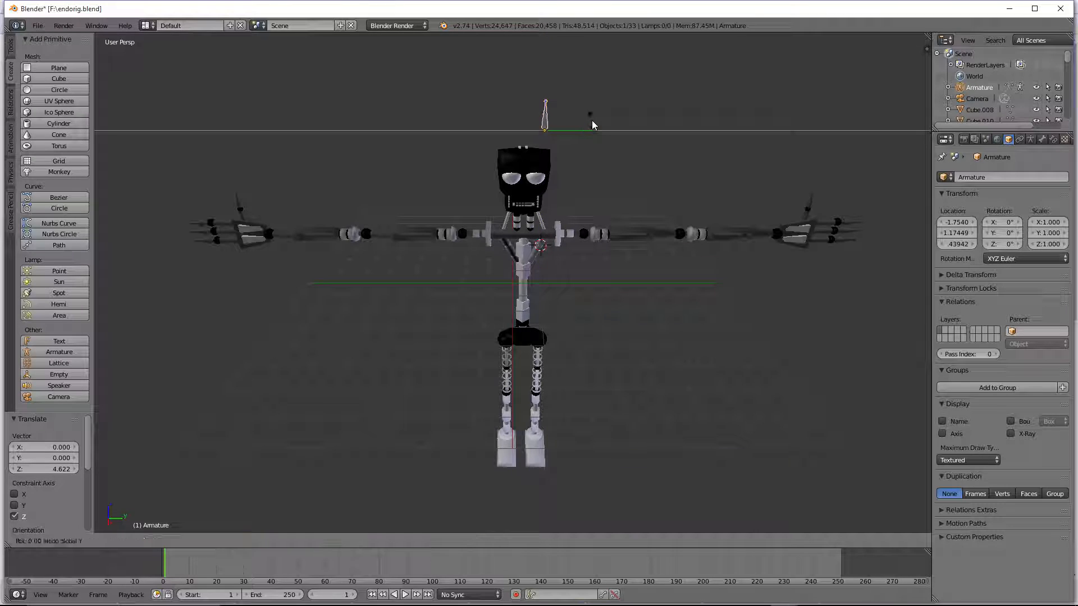
text(90)
key(Return)
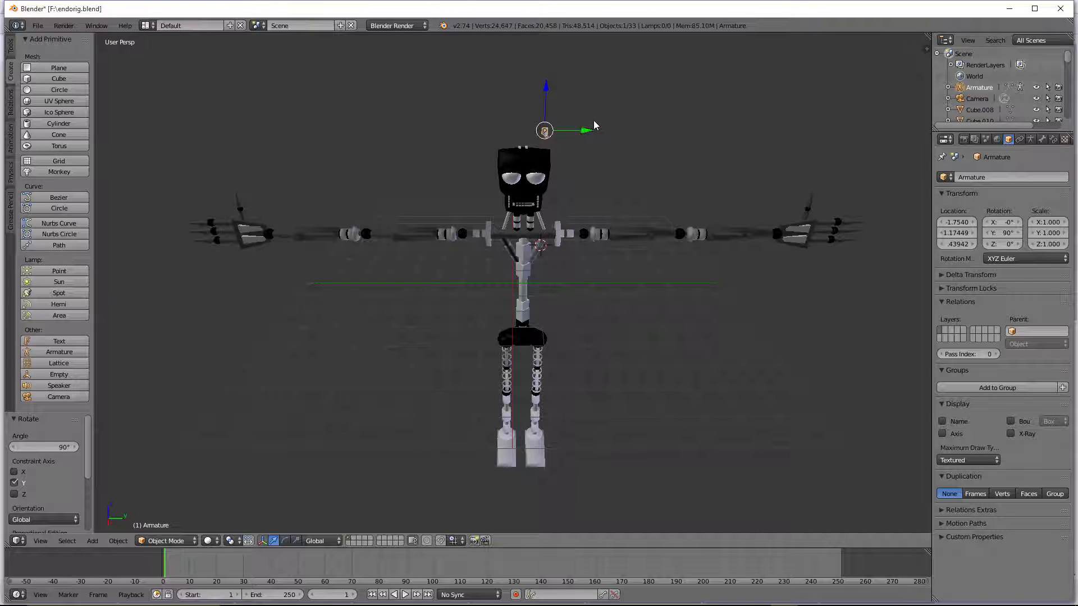
key(ctrl+z)
Step: Lower the armature about 16.4 units along Z to the foot and scale it up about 3.785 times
key(g)
key(z)
click(553, 399)
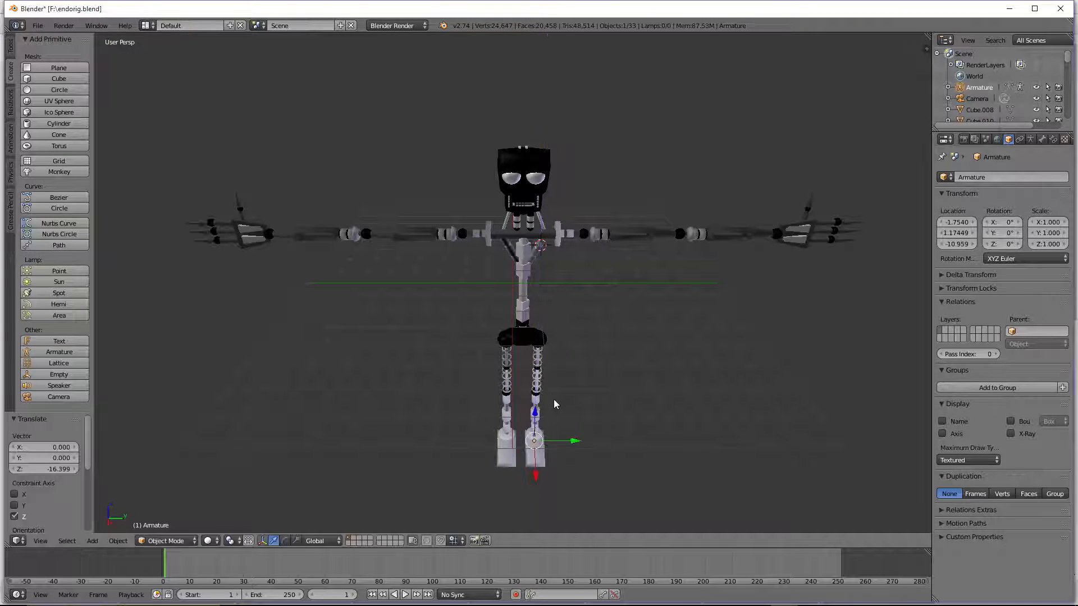
key(s)
click(652, 313)
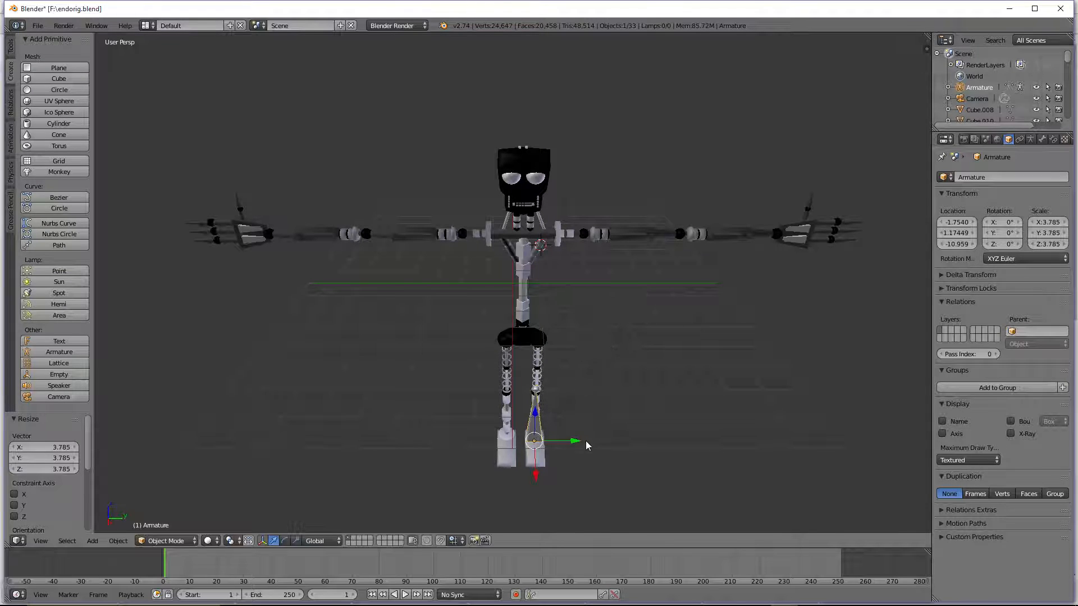
Step: Move the armature about -0.52 units along Y and -0.756 along X so it sits between the feet
key(g)
key(y)
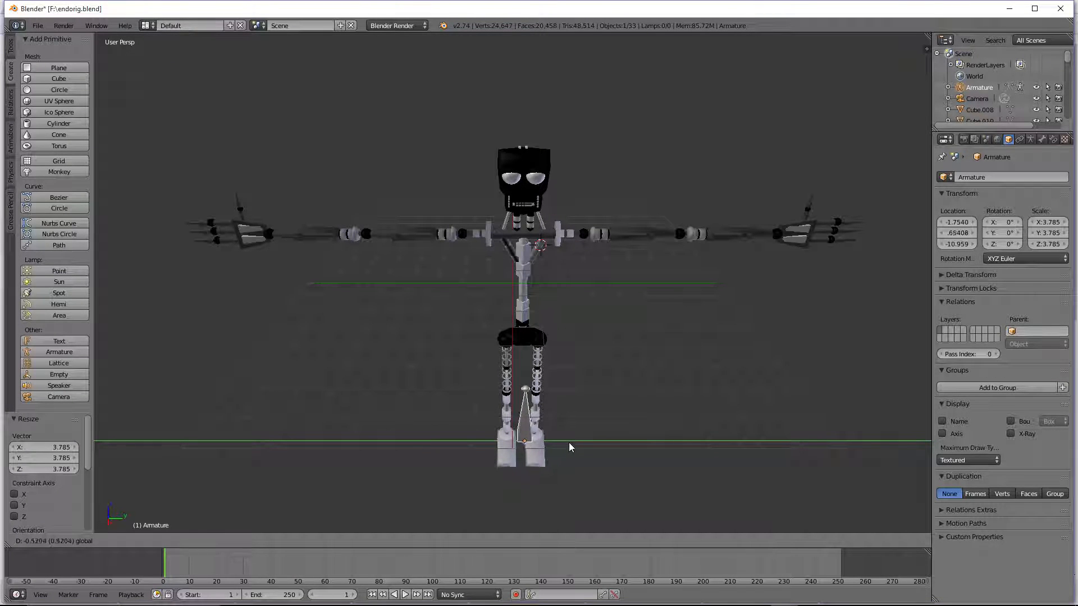
click(569, 447)
middle_drag(570, 447, 525, 469)
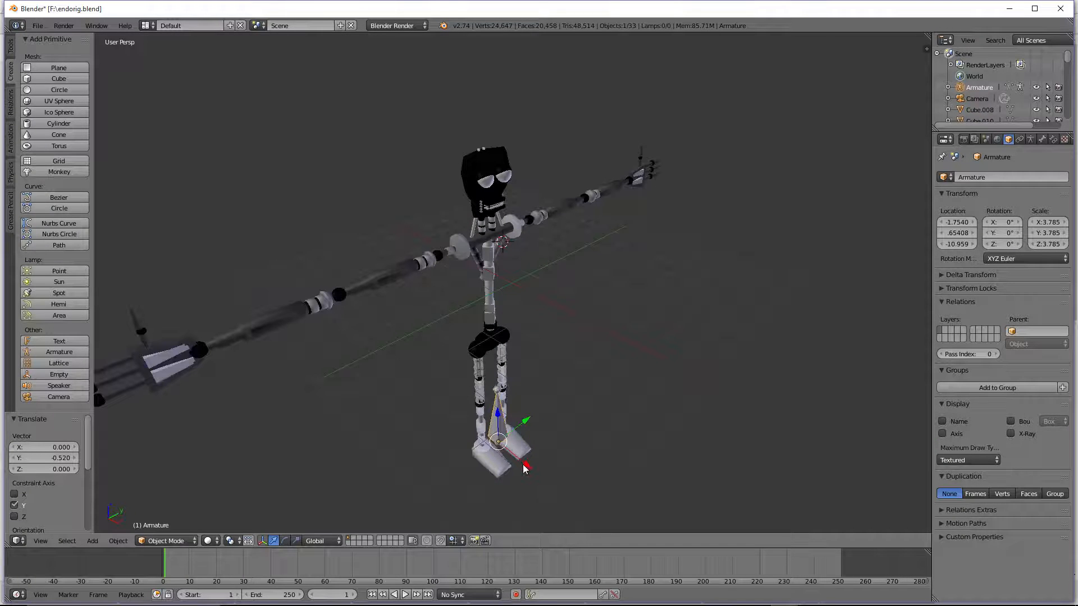
key(g)
key(x)
click(487, 387)
Step: Raise the armature about 3 units along Z and centre it between the legs below the pelvis in right view
key(g)
key(z)
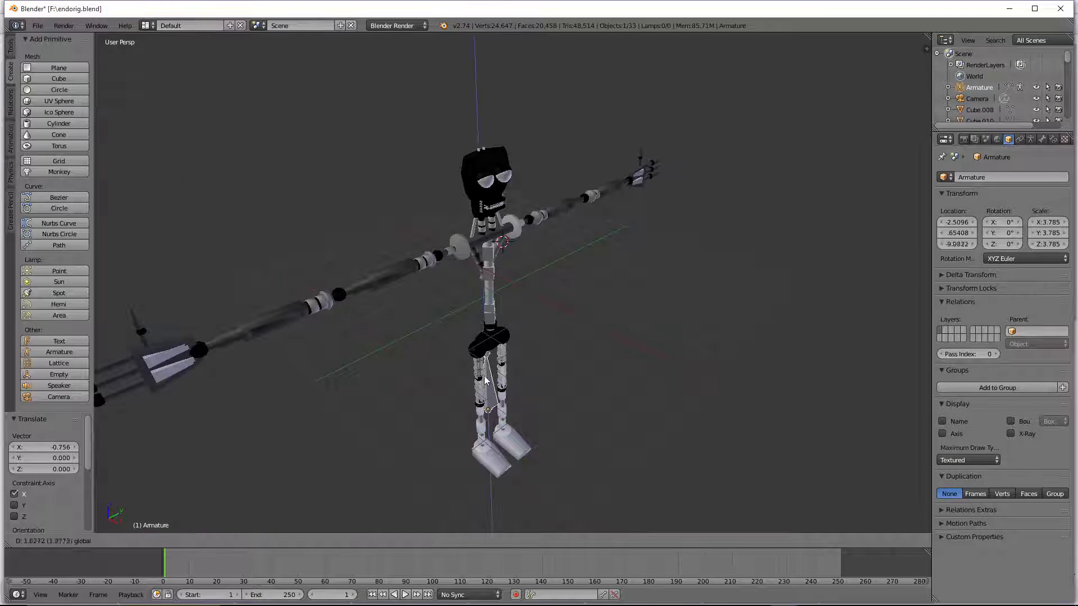
drag(484, 376, 520, 408)
scroll(520, 409, up, 2)
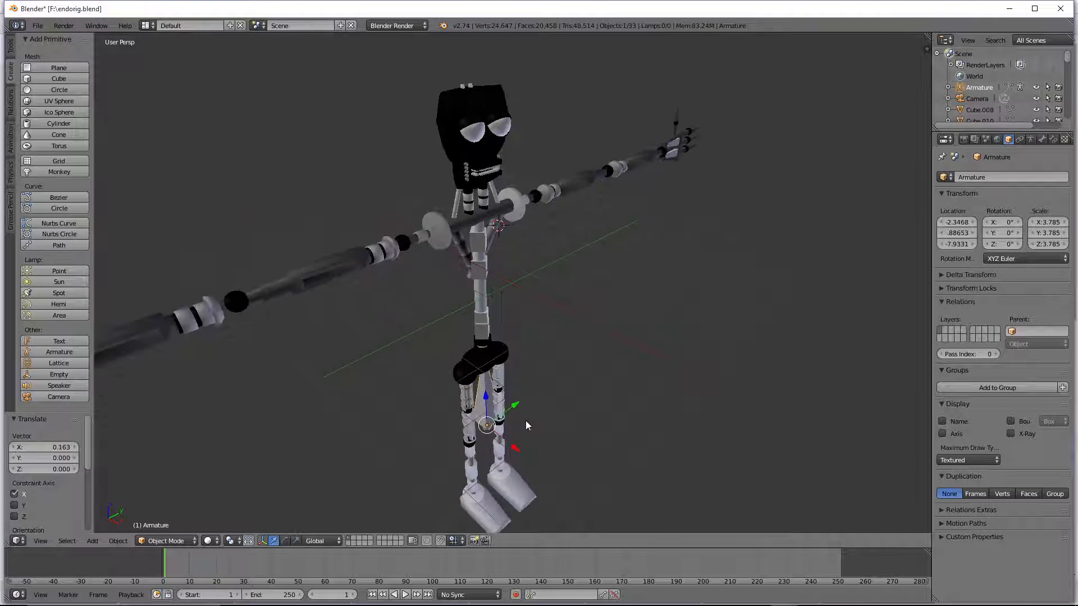
key(KP_3)
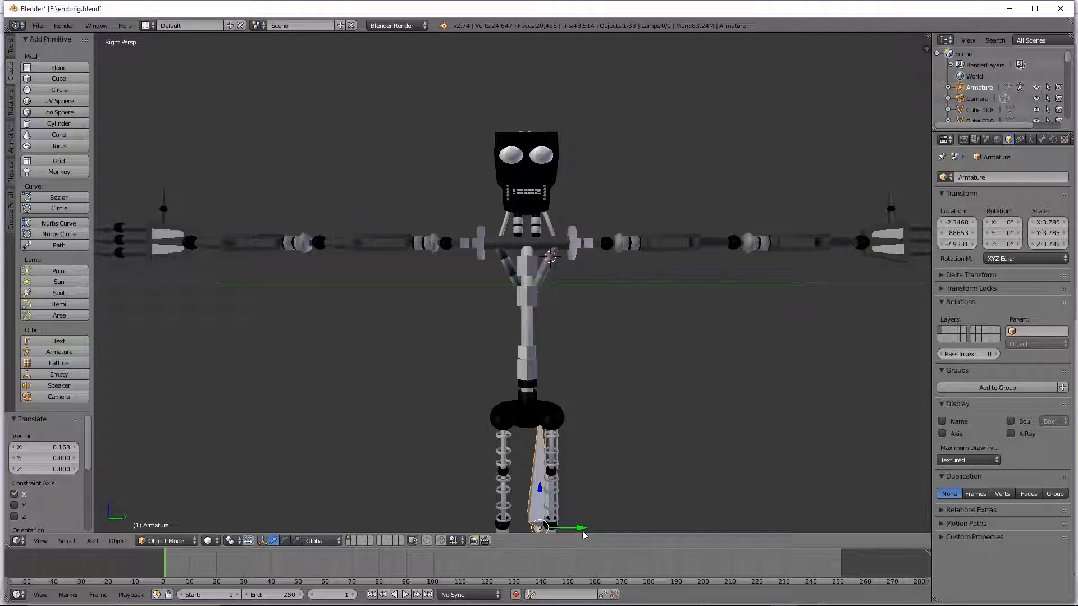
drag(584, 535, 568, 529)
scroll(542, 446, down, 1)
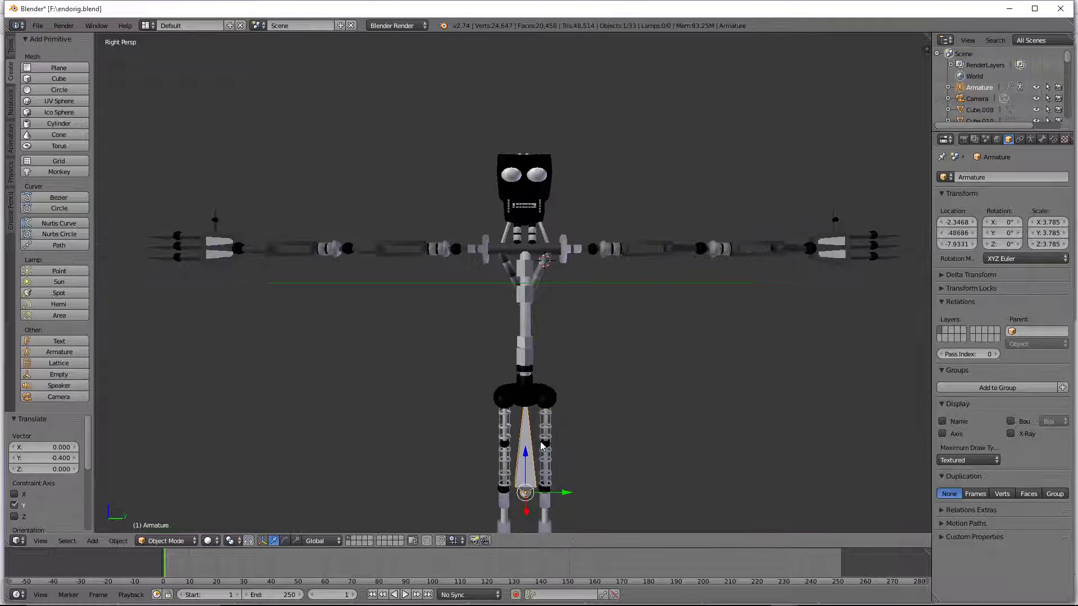
Step: Shrink the armature to a scale of about 0.678 and raise it about 2.66 units to the pelvis
key(s)
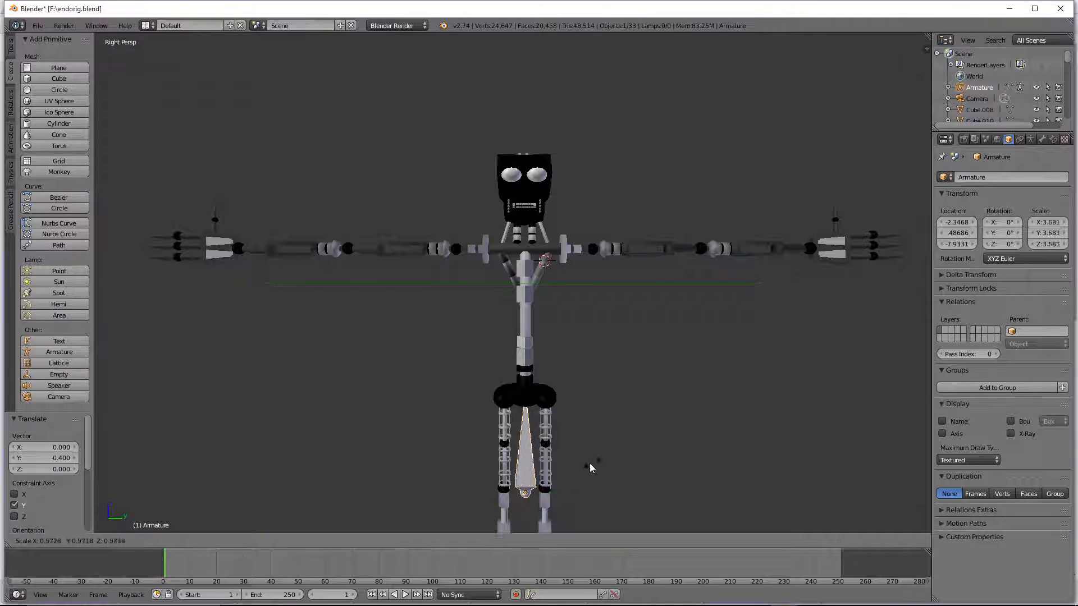
click(538, 493)
drag(532, 477, 530, 383)
Step: In wireframe and Edit Mode, extrude two spine bones upward along Z, about 3.06 and 2.82 units, reaching shoulder height
key(z)
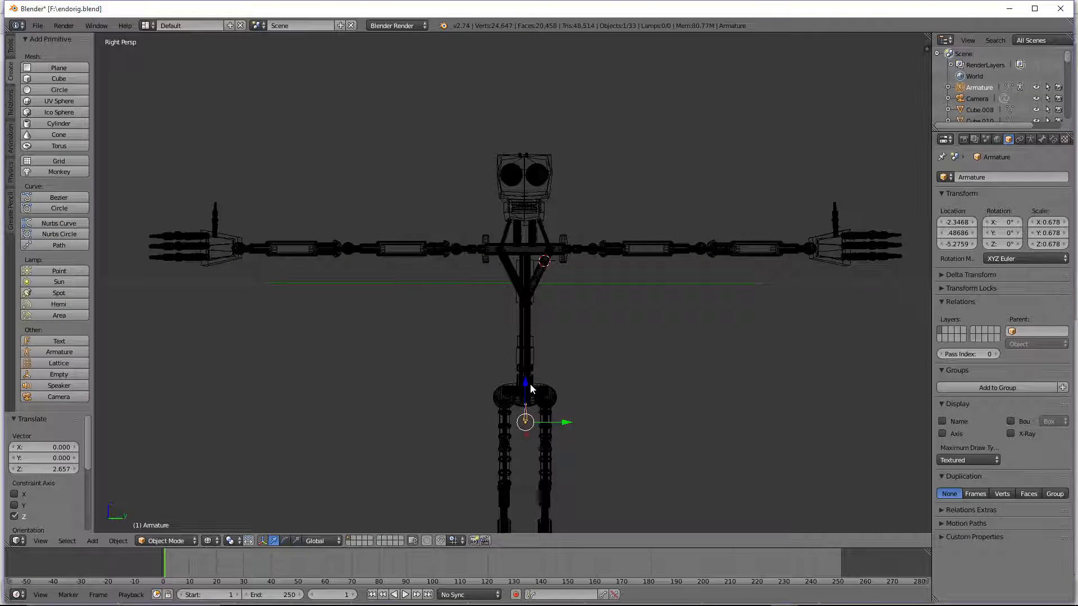
key(Tab)
key(e)
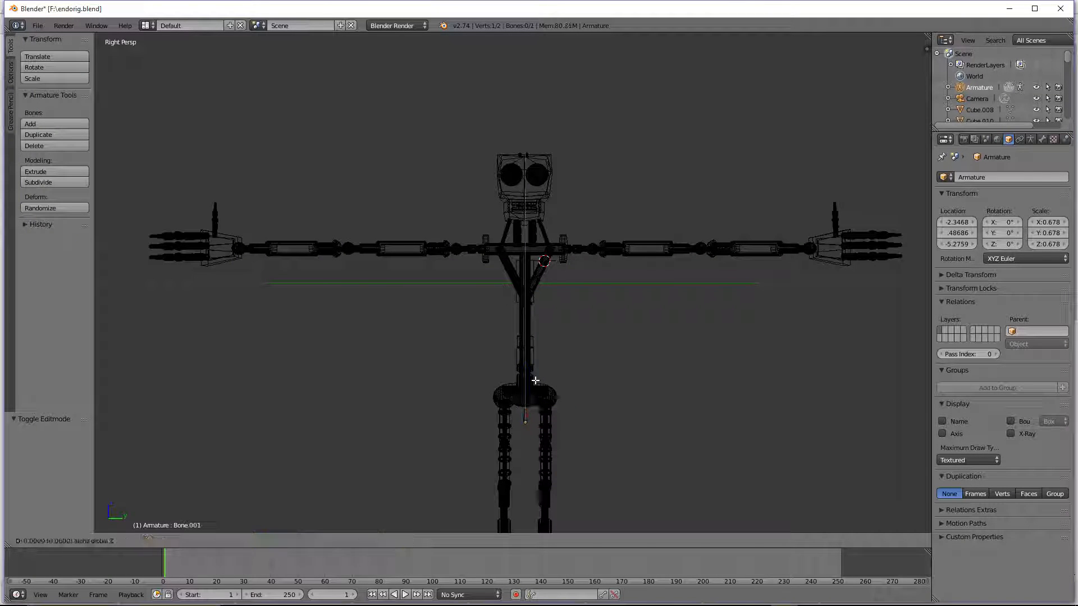
key(z)
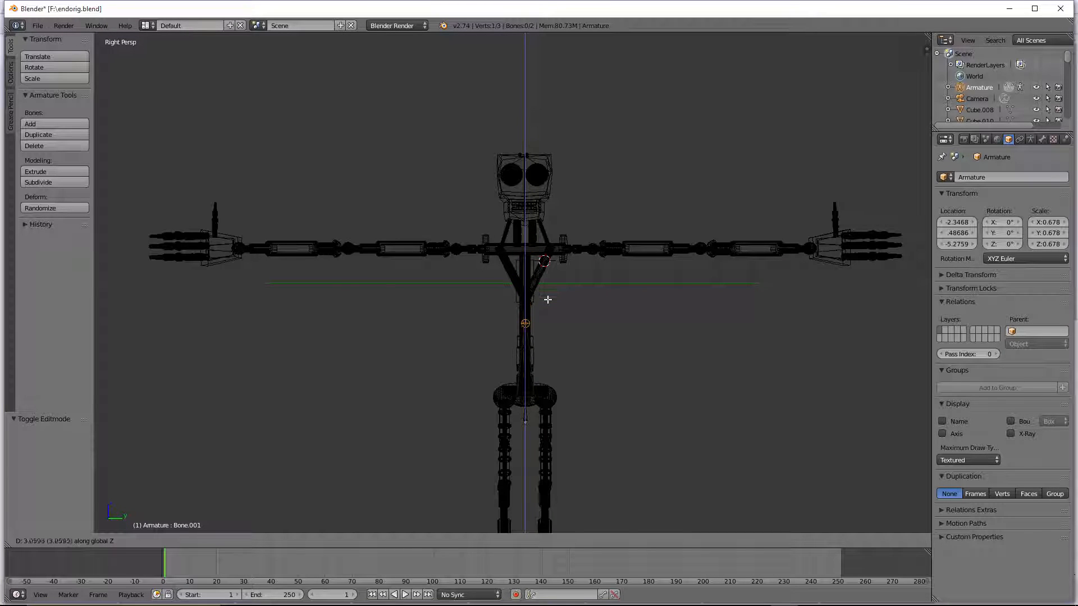
click(549, 296)
key(e)
key(z)
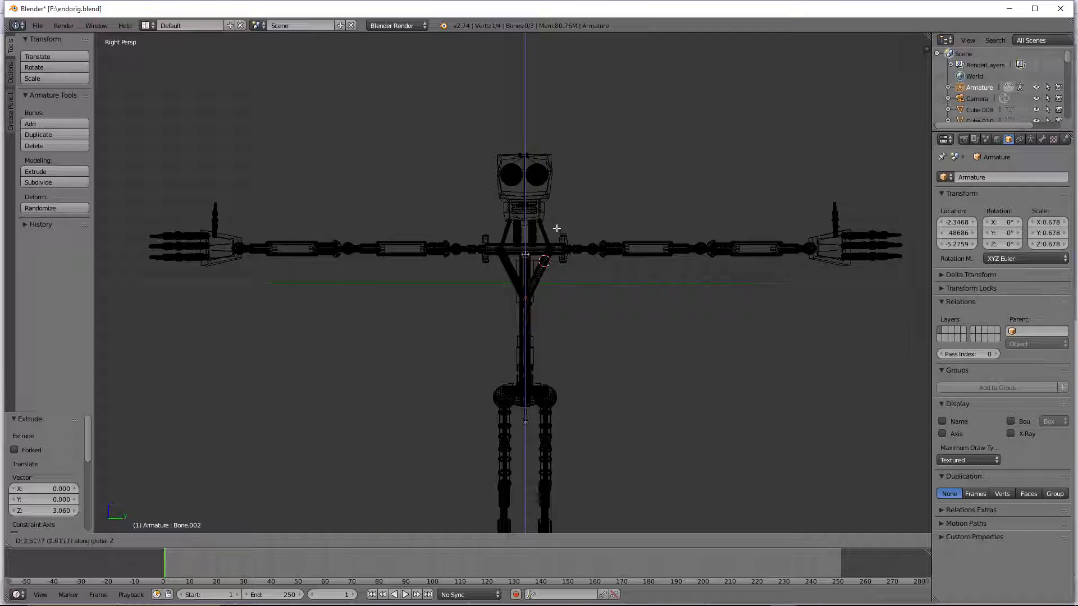
click(558, 226)
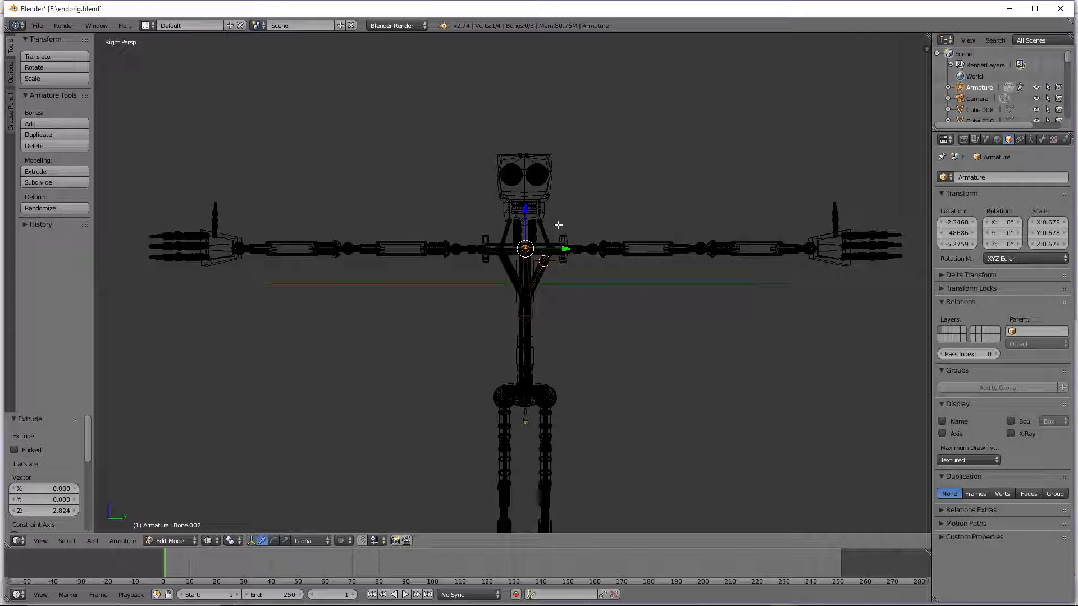
Step: Extrude a neck and head bone about 3.28 units up along Z, and select the joint at the centre of the shoulders
scroll(559, 225, up, 4)
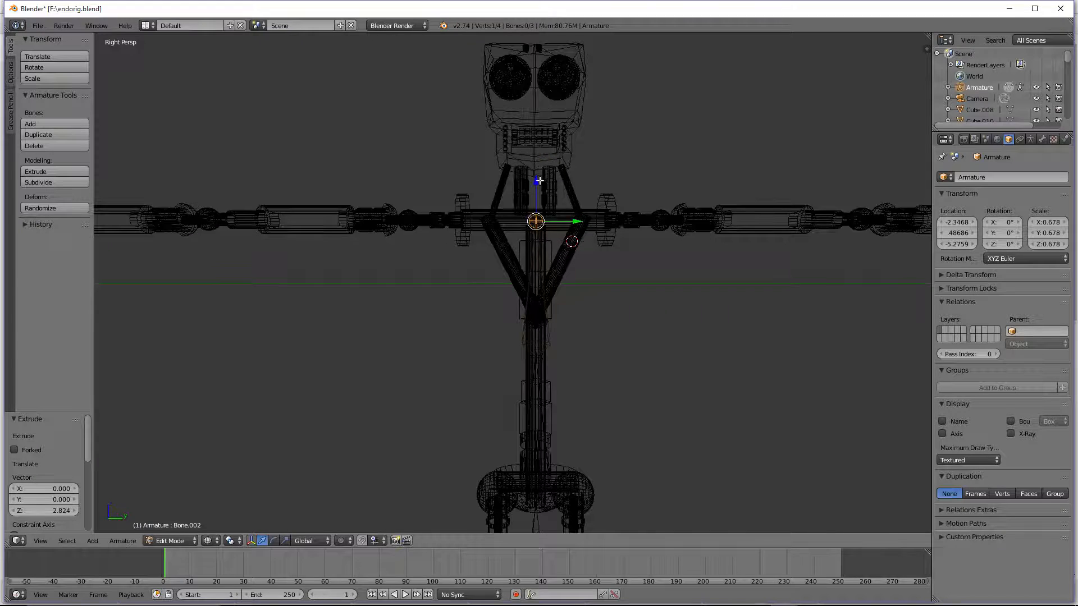
scroll(541, 167, down, 2)
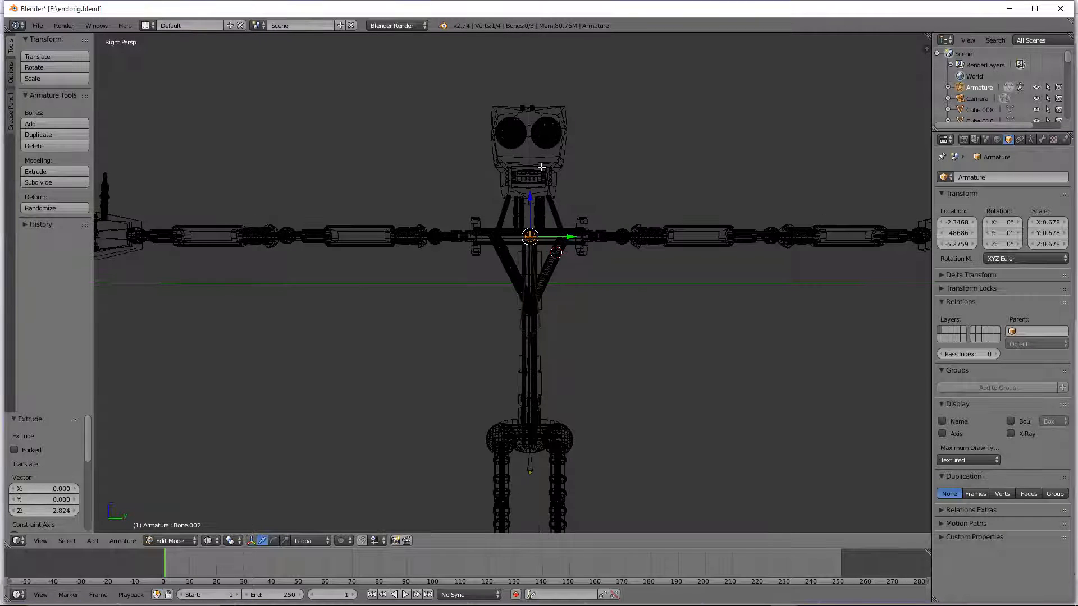
key(e)
key(z)
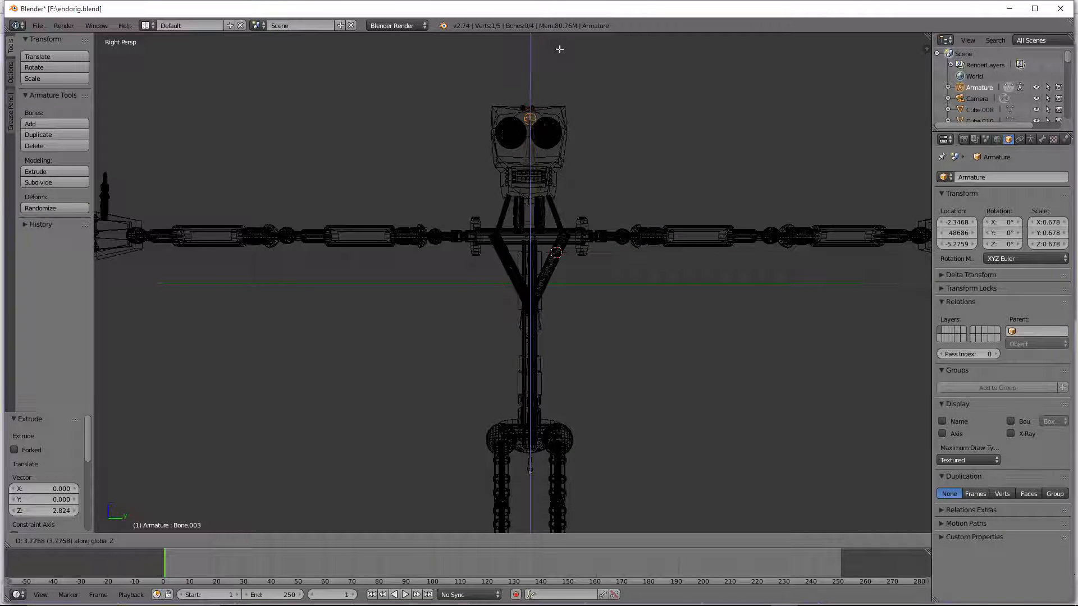
click(559, 49)
right_click(527, 239)
scroll(603, 241, down, 1)
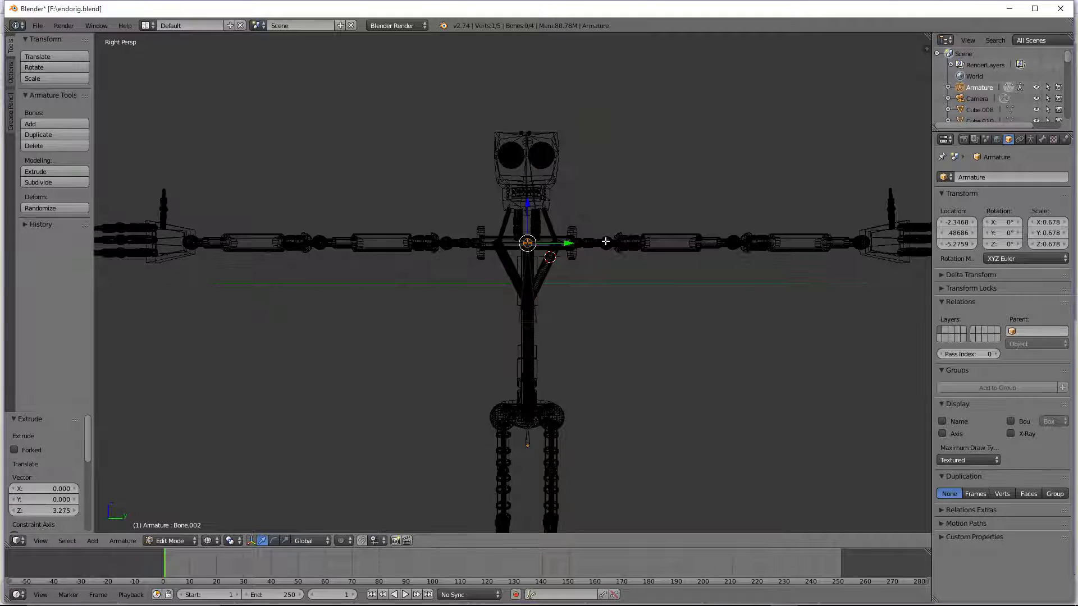
key(e)
key(z)
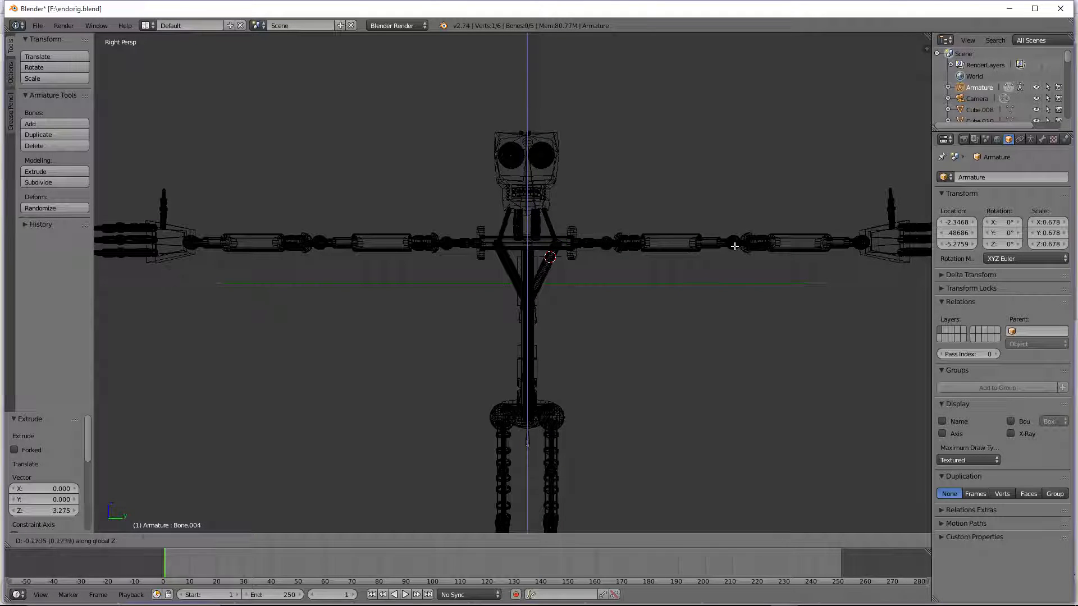
click(735, 246)
key(ctrl+z)
Step: Extrude a shoulder bone about 2.49 units and an upper arm bone about 4.09 units along positive Y to the elbow
key(e)
key(y)
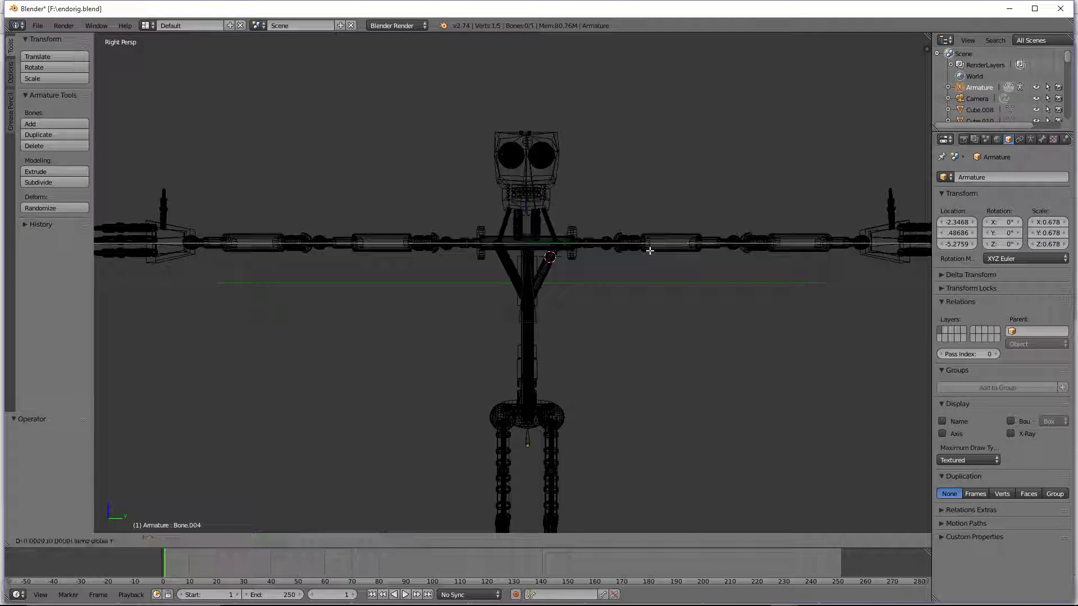
click(730, 256)
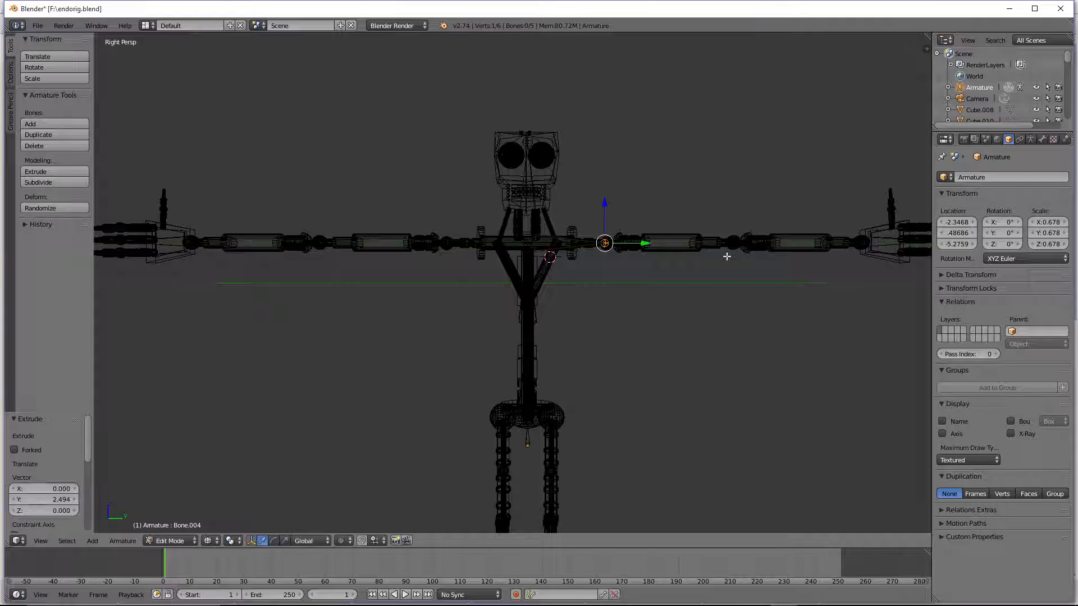
key(e)
key(y)
click(852, 254)
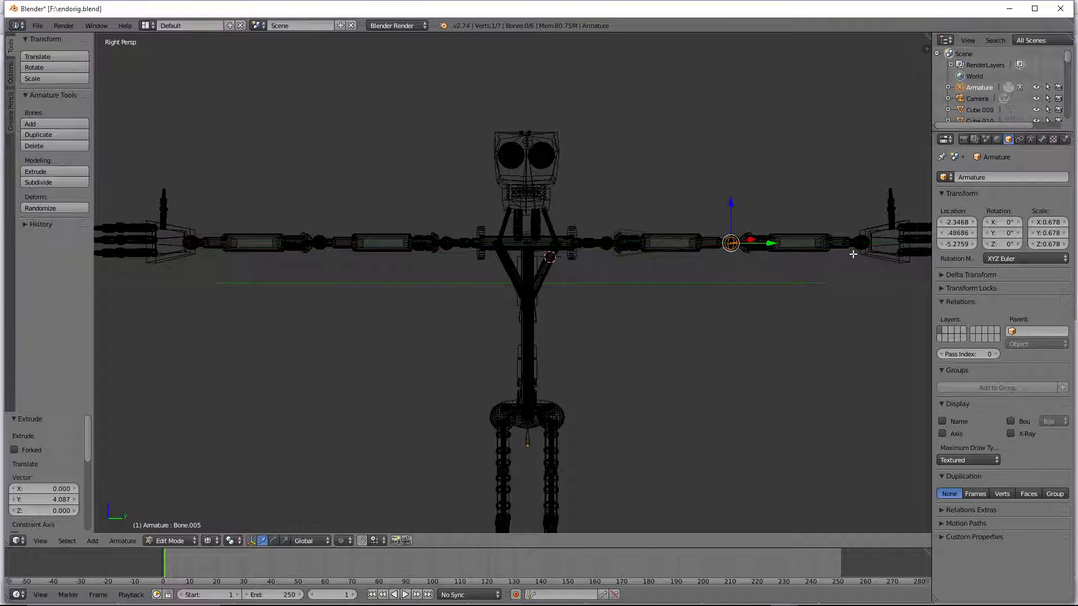
Step: Nudge the elbow joint about 0.02 units along Y and extrude a forearm bone about 4.17 units to the wrist
scroll(783, 256, down, 1)
drag(739, 251, 740, 251)
key(e)
key(y)
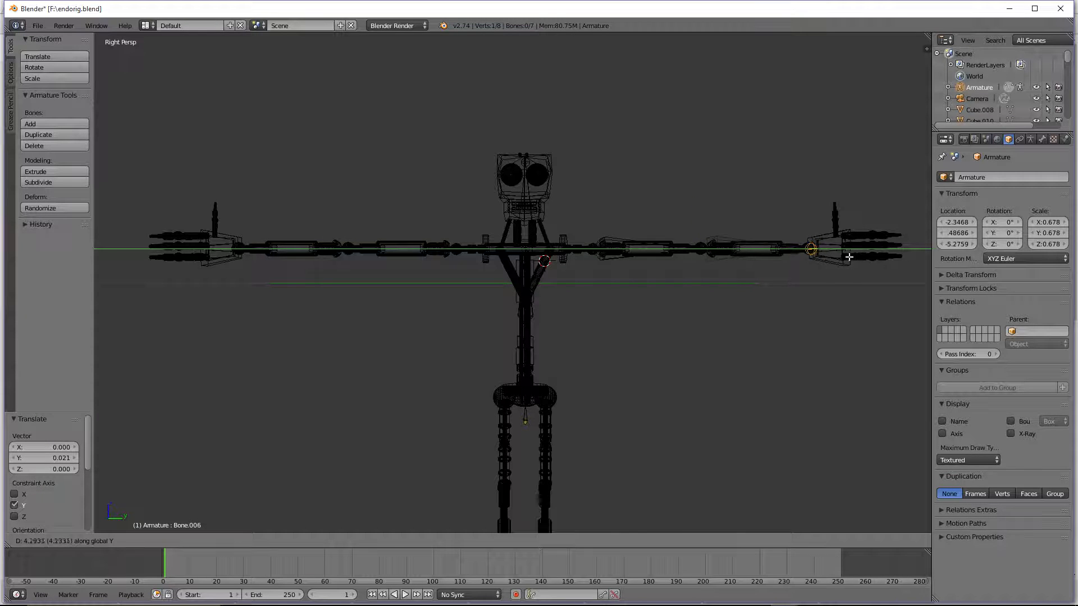
click(847, 255)
Step: From the central shoulder joint, extrude the opposite shoulder bone about 2.57 units along negative Y
scroll(648, 256, up, 2)
right_click(537, 236)
right_click(531, 236)
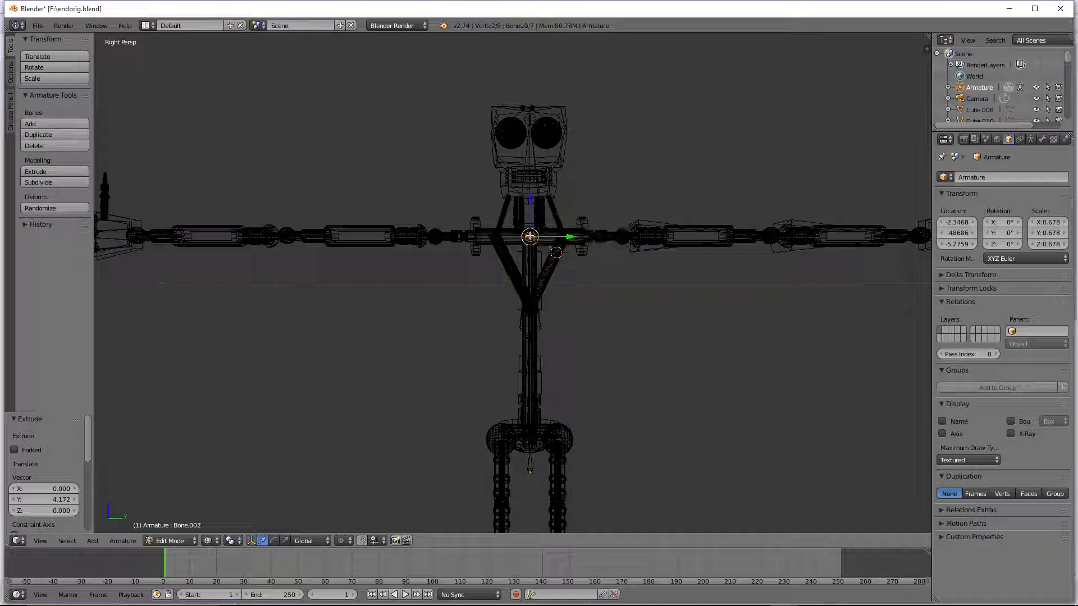
key(e)
key(y)
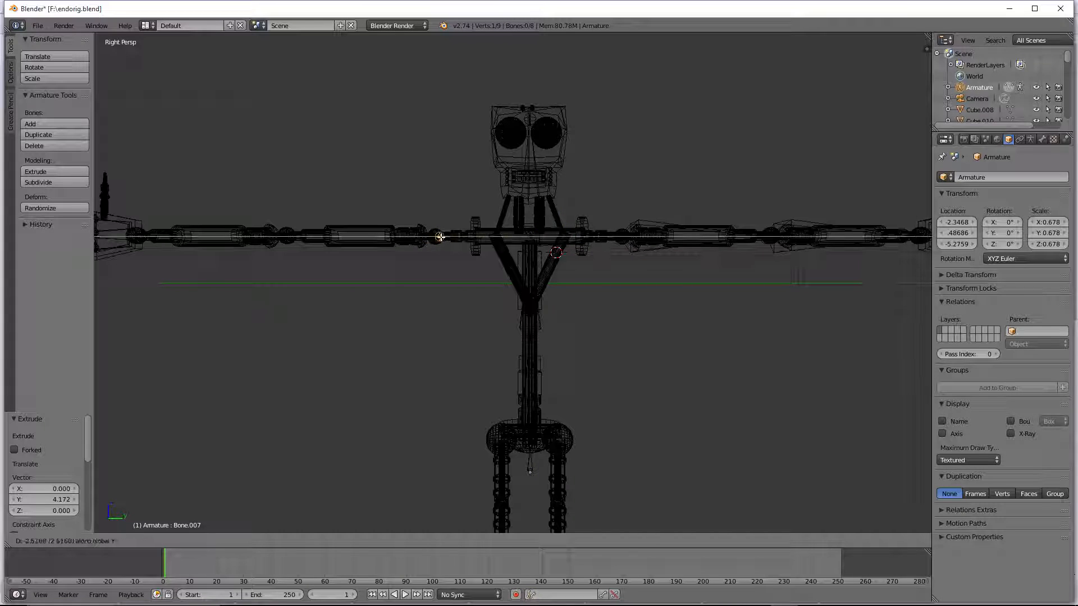
click(439, 238)
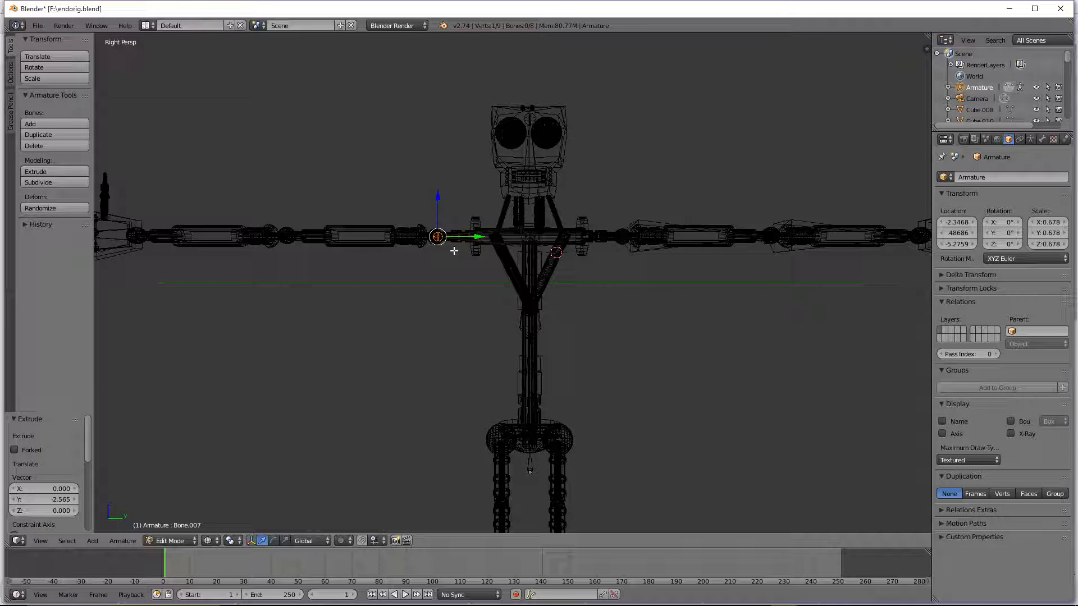
Step: Extrude the upper arm and forearm bones along negative Y, about 4.23 and 4.13 units, out to the wrist
key(e)
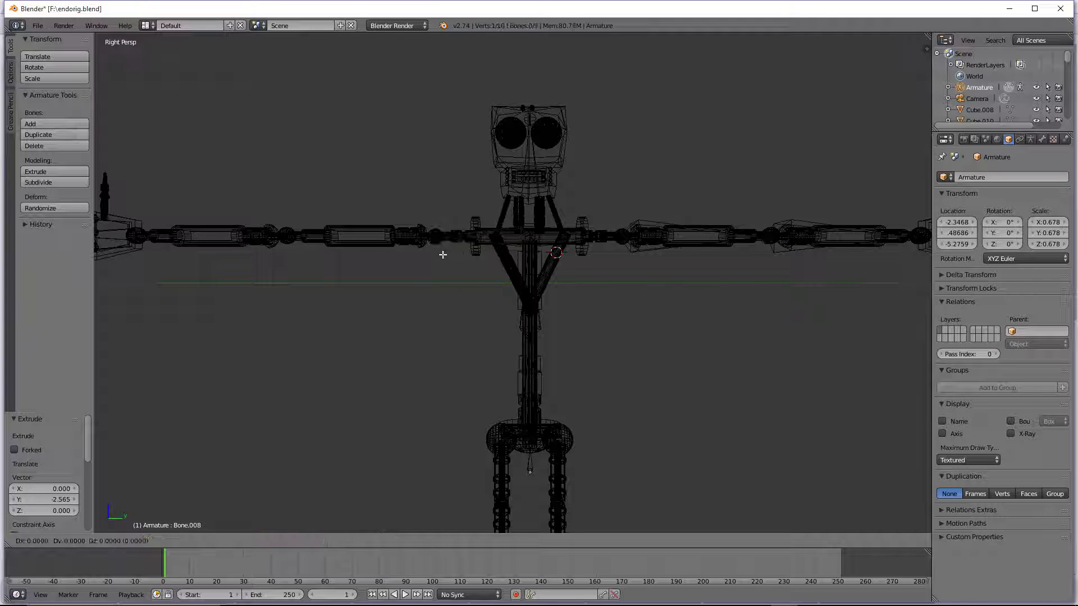
key(y)
key(e)
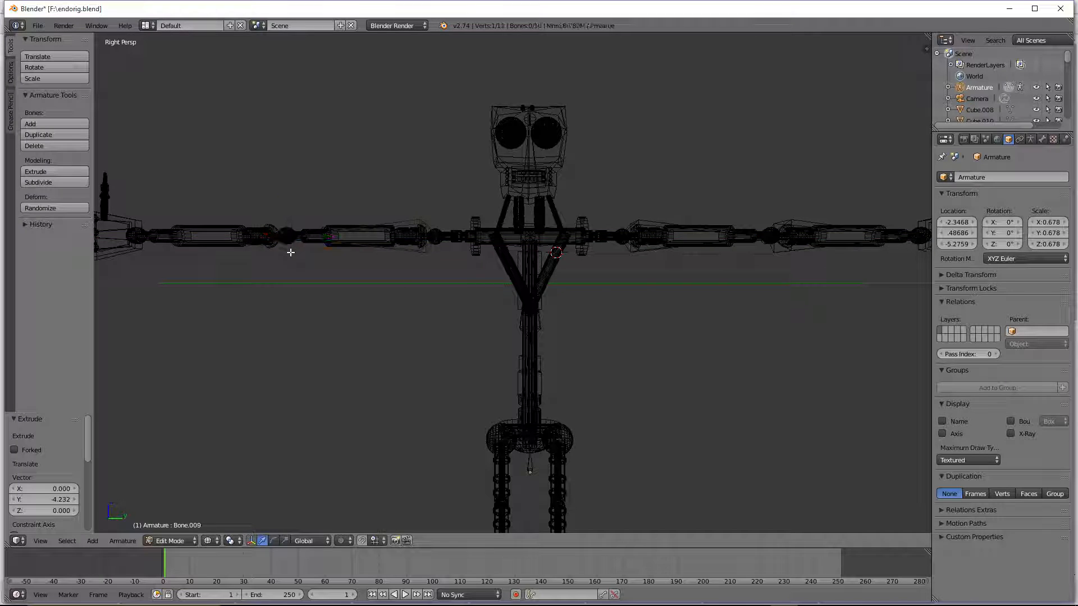
click(142, 247)
scroll(279, 260, down, 5)
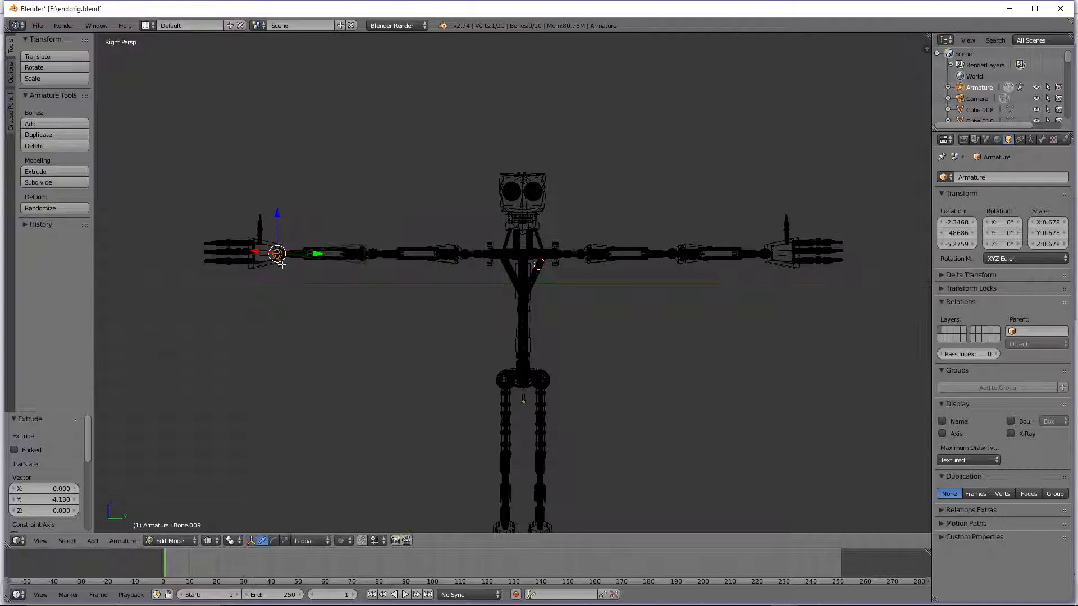
Step: Return the viewport to solid shading and leave armature editing for object mode
key(z)
middle_drag(554, 301, 700, 274)
scroll(596, 274, down, 2)
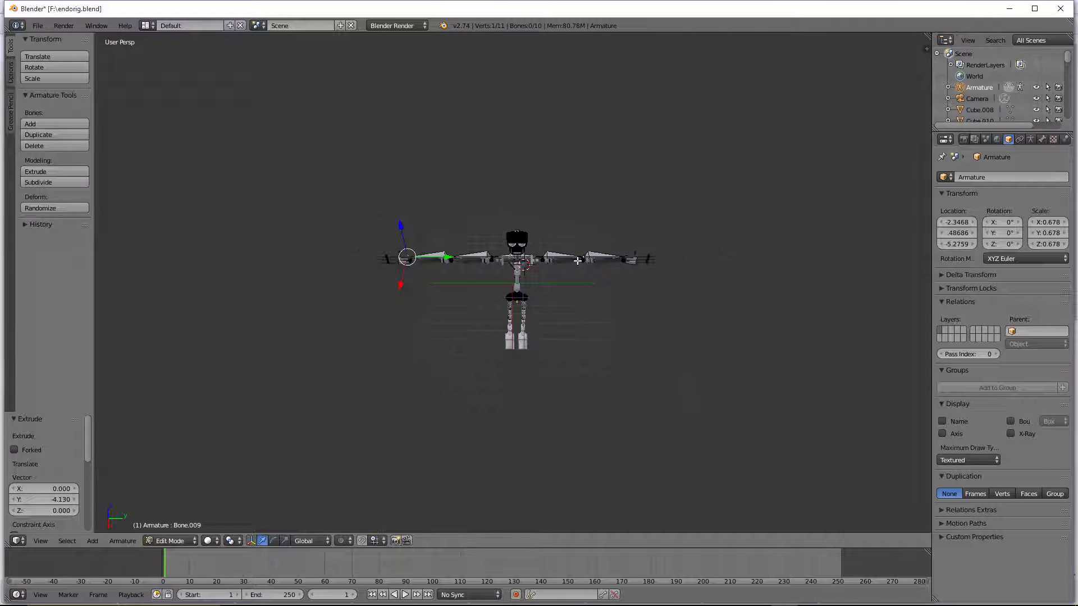
scroll(596, 274, up, 5)
key(Tab)
scroll(556, 233, up, 3)
scroll(556, 233, down, 2)
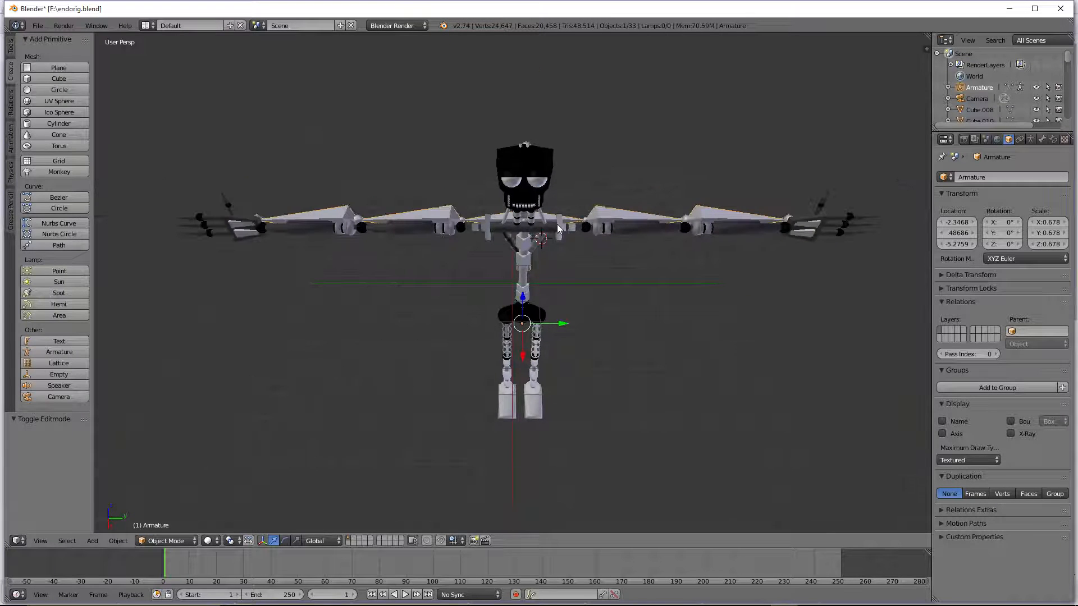
Step: Select all the character's meshes together with the armature and parent them to it with automatic weights
key(a)
scroll(699, 228, down, 2)
key(b)
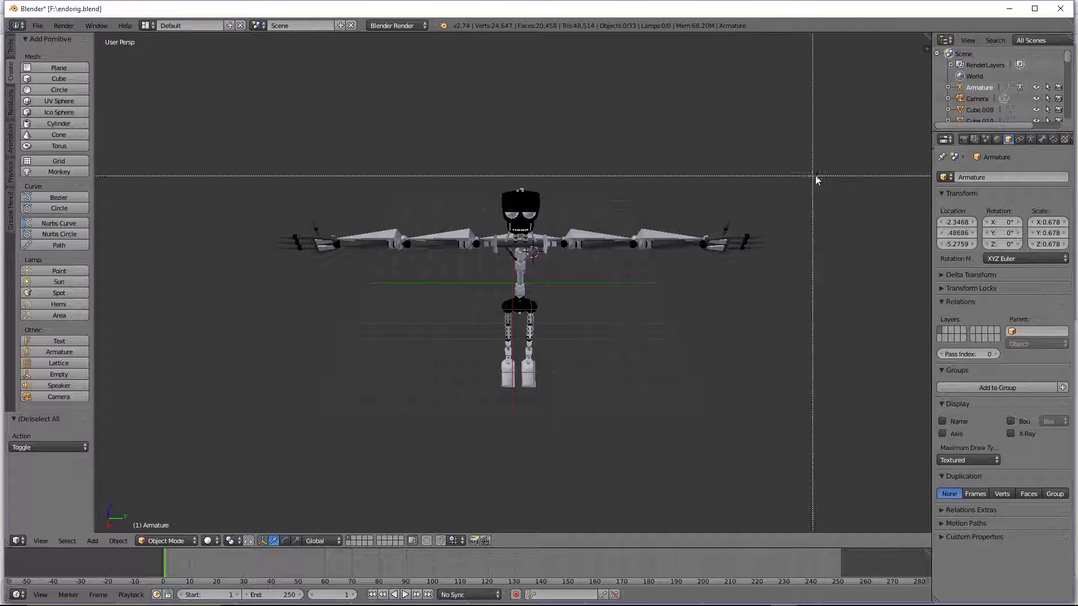
drag(829, 158, 313, 382)
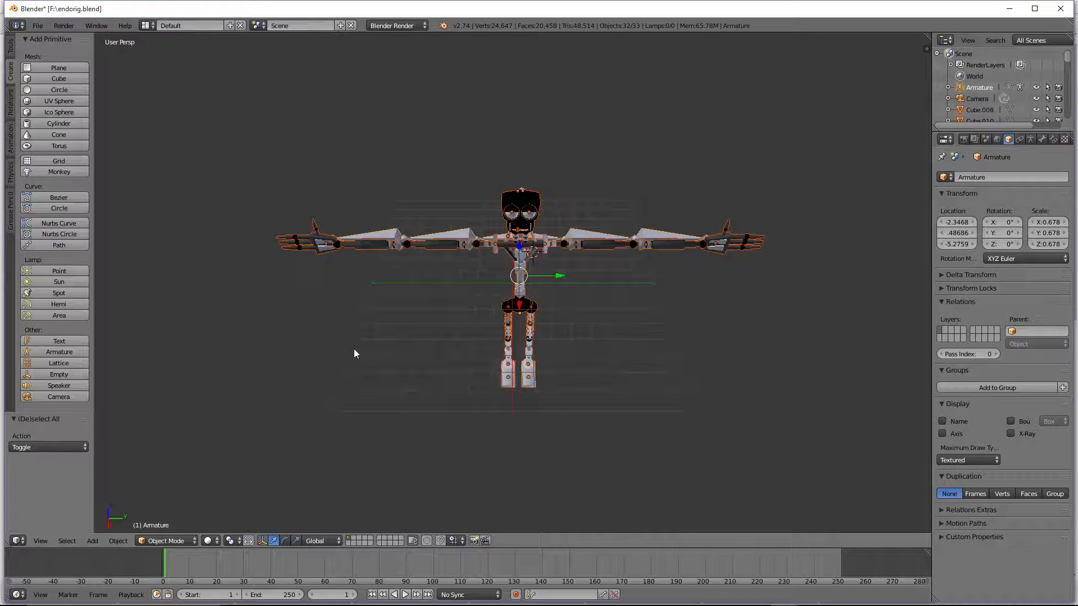
key(ctrl+p)
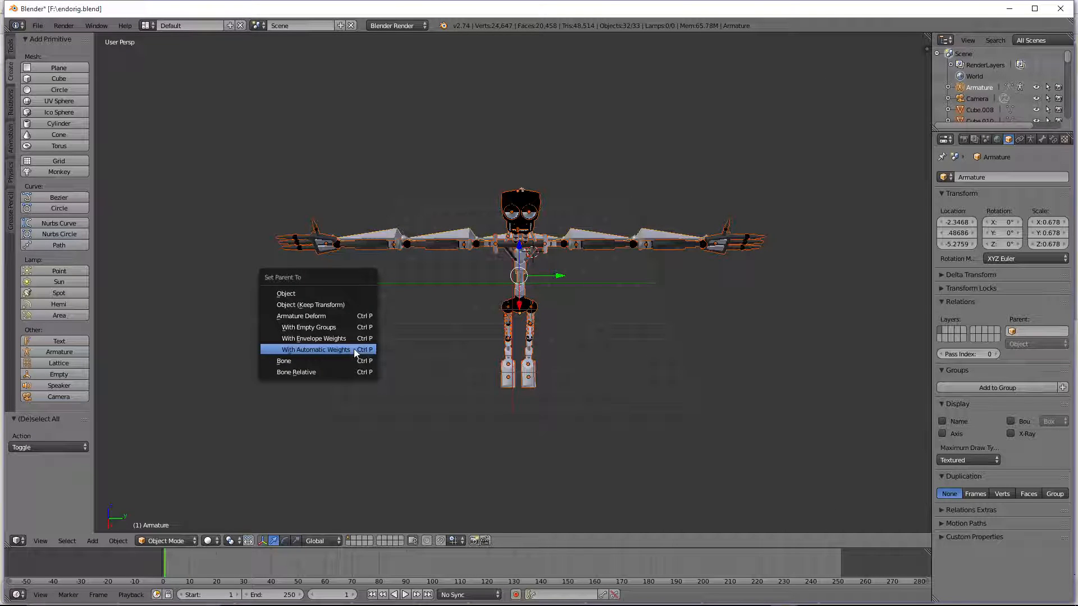
click(354, 348)
Step: Select only the armature and switch it to pose mode
scroll(354, 349, up, 2)
scroll(427, 286, up, 3)
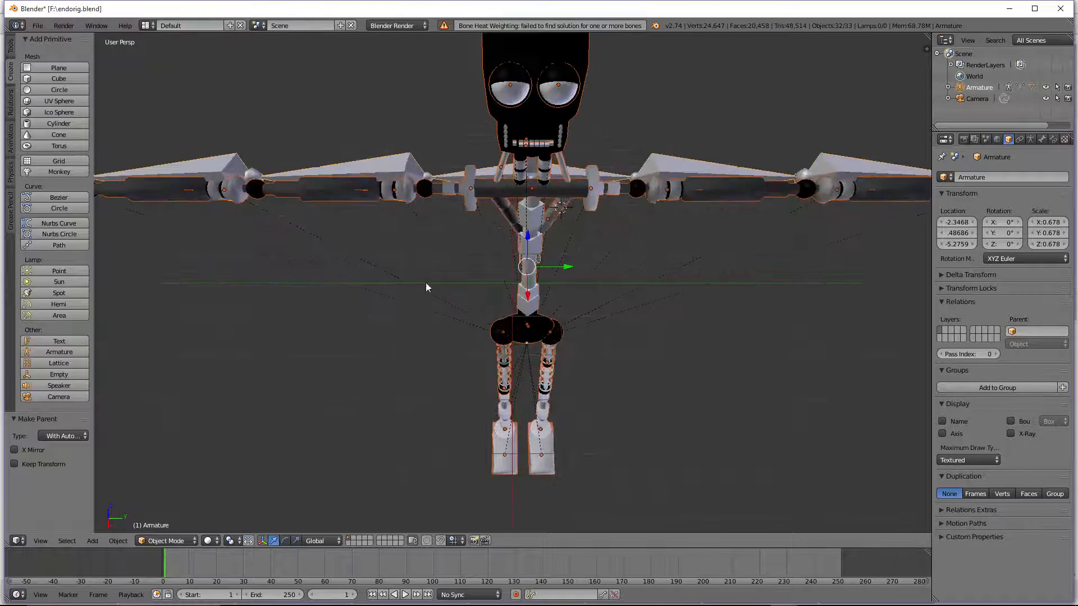
scroll(385, 238, down, 3)
right_click(423, 211)
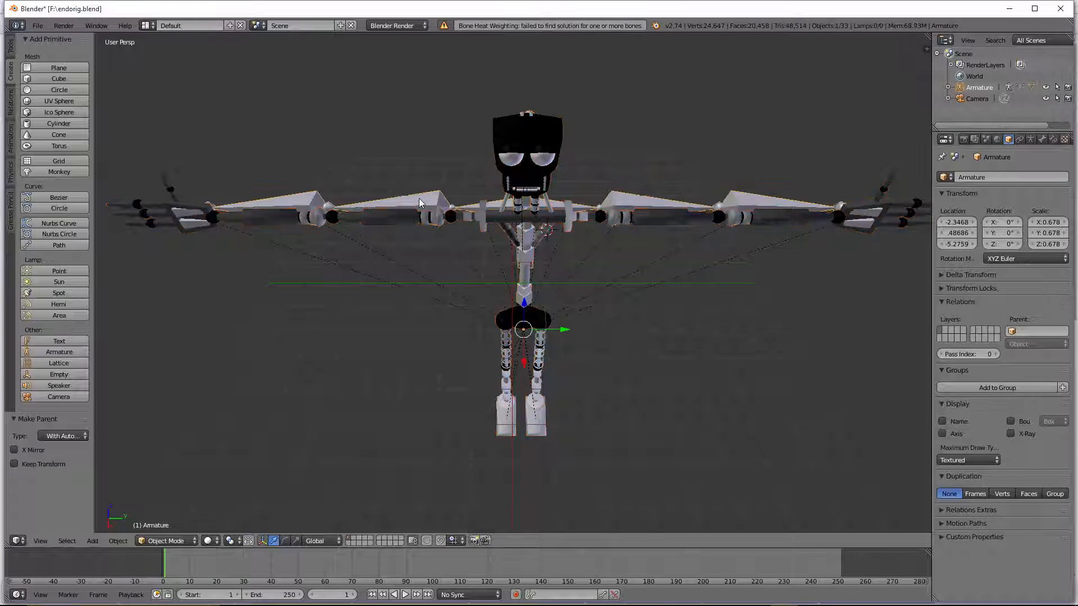
click(208, 541)
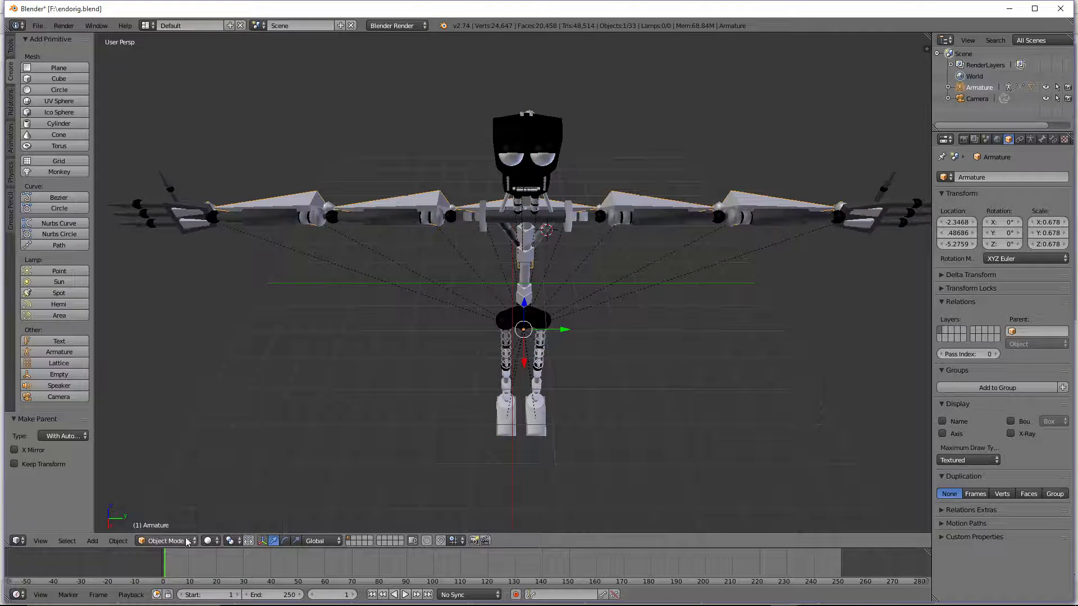
click(166, 541)
click(192, 508)
Step: Rotate the forearm bone on the negative Y side about -3° around global Z to test the deformation
right_click(300, 212)
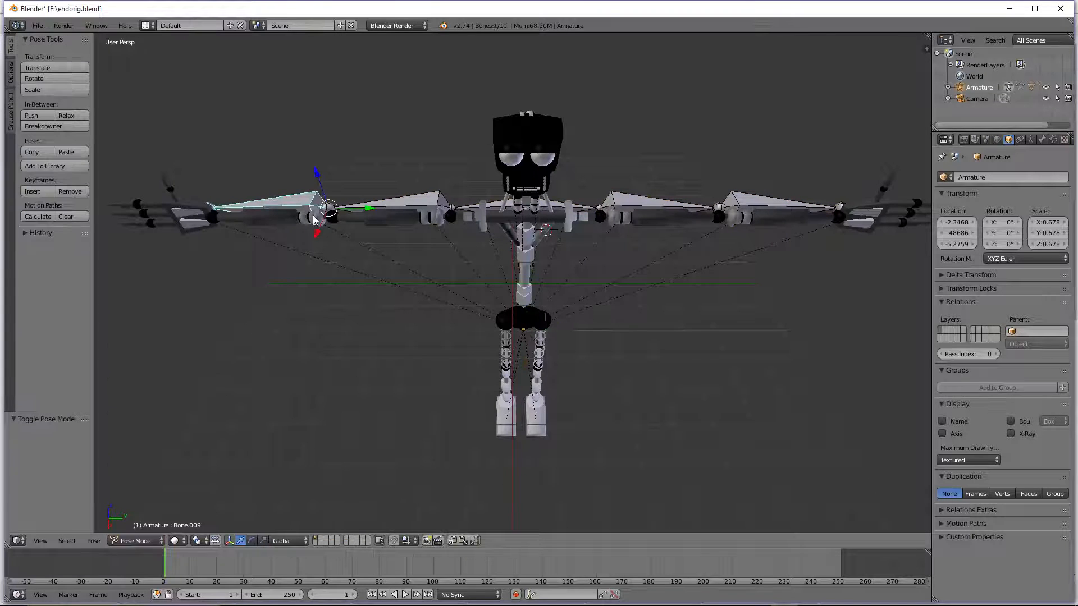
key(r)
key(z)
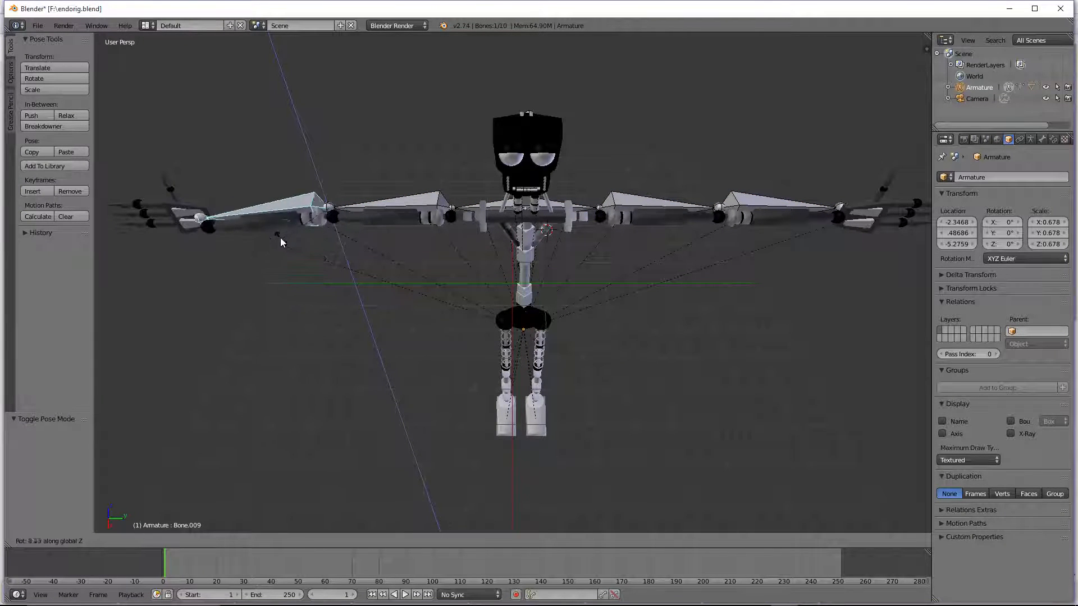
click(286, 225)
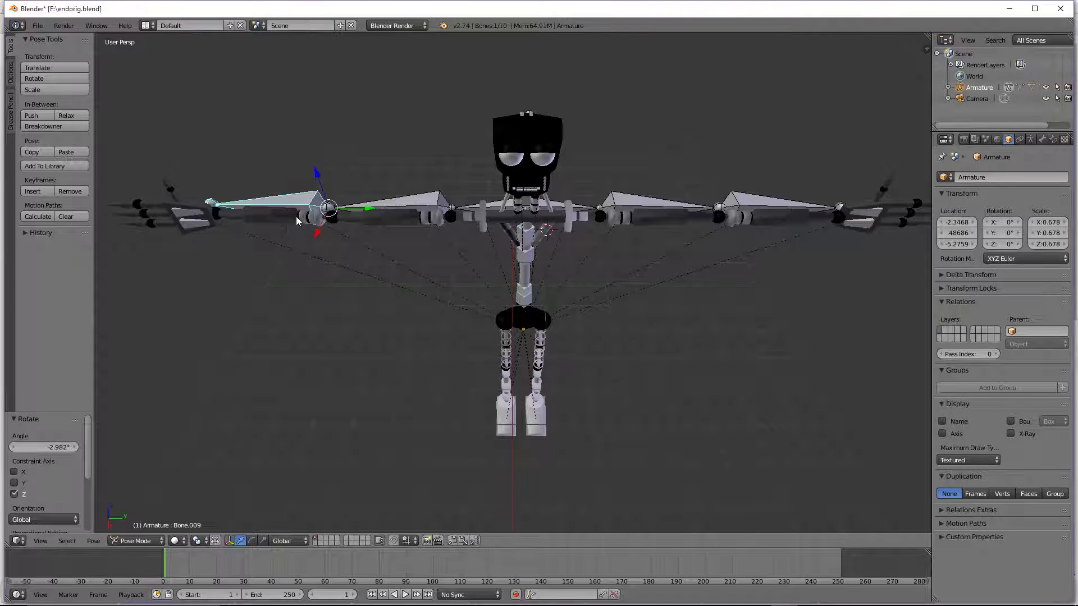
Step: In object mode, enable Preserve Volume in the armature modifiers of the upper and lower arm meshes on both sides
scroll(288, 221, up, 2)
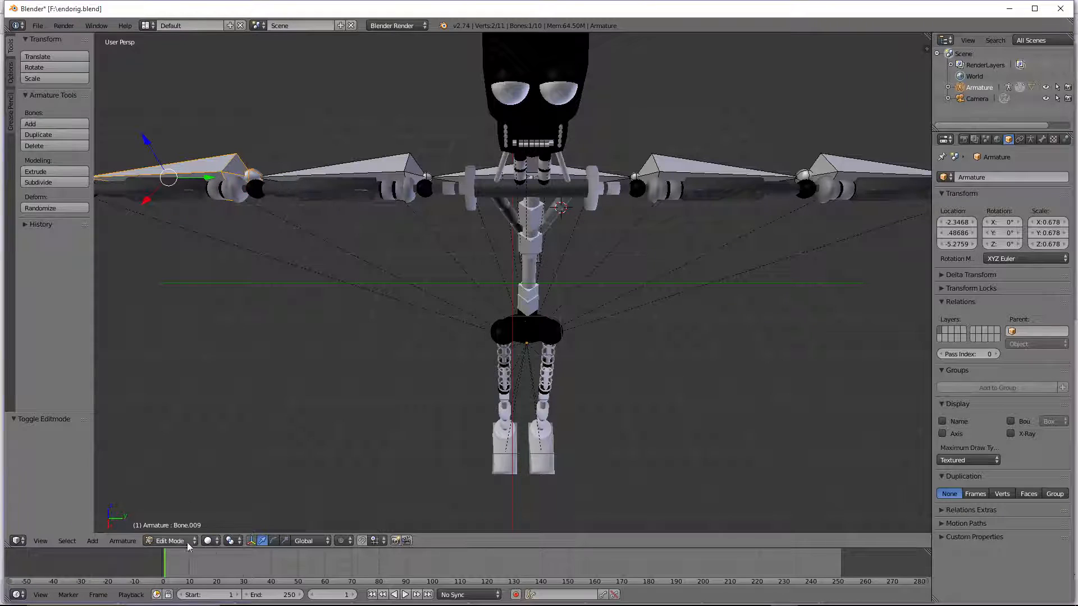
click(149, 540)
click(177, 527)
right_click(303, 180)
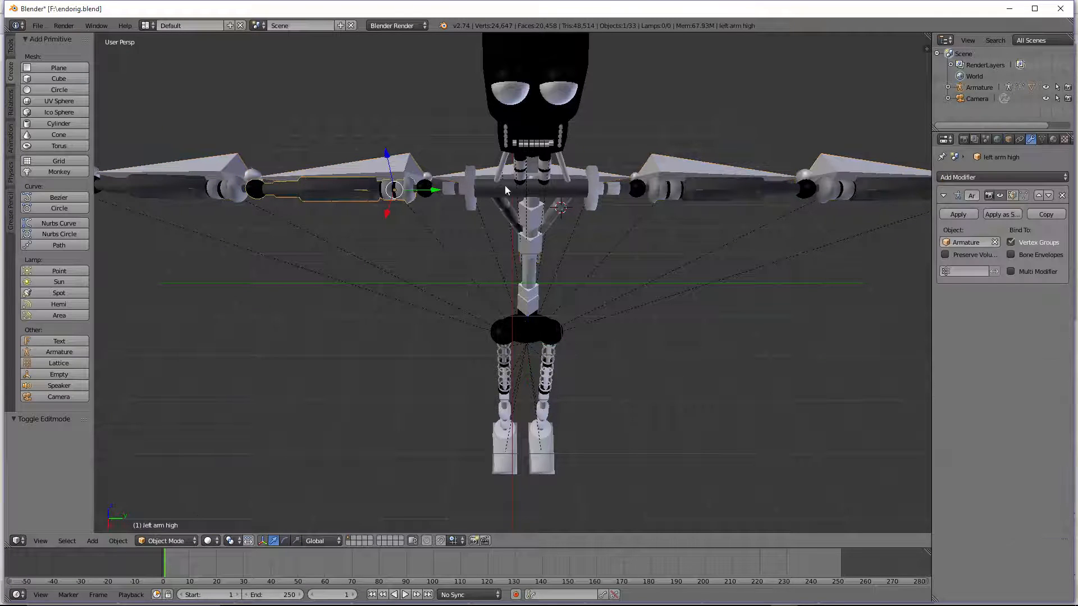
right_click(195, 194)
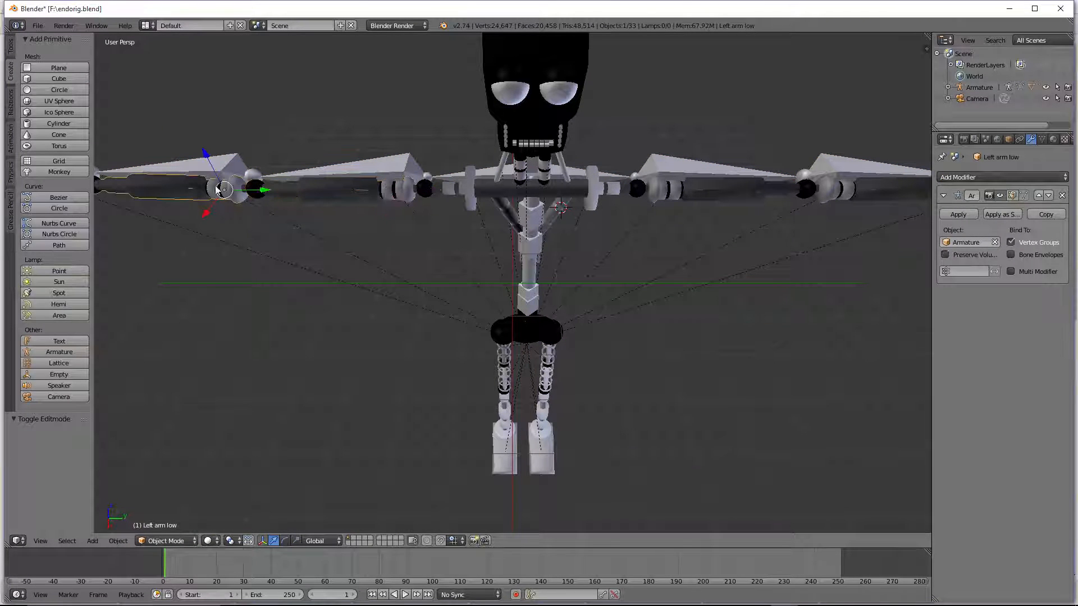
right_click(876, 190)
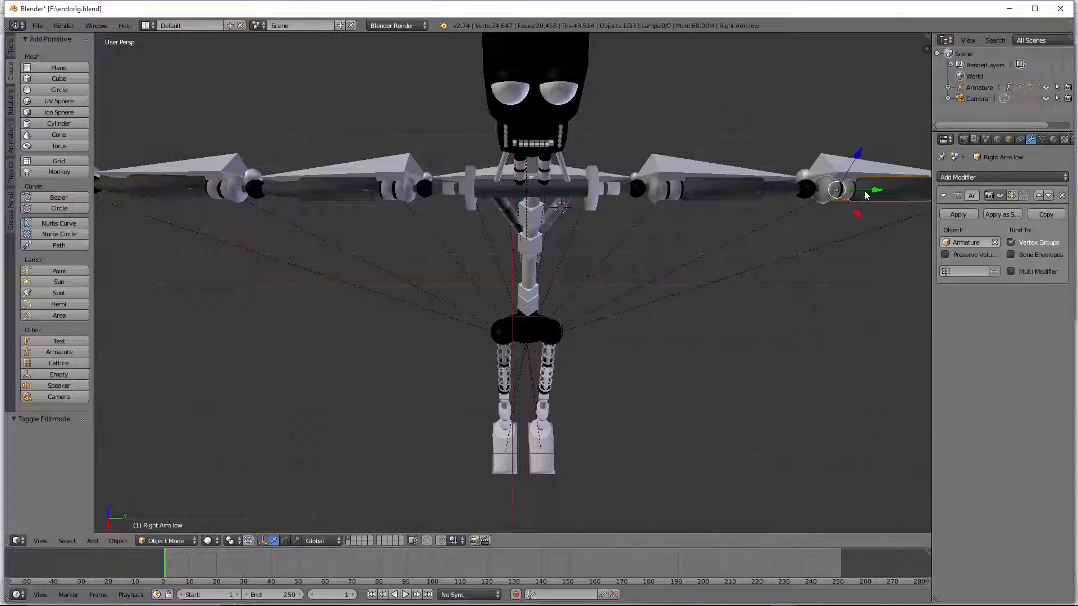
right_click(795, 193)
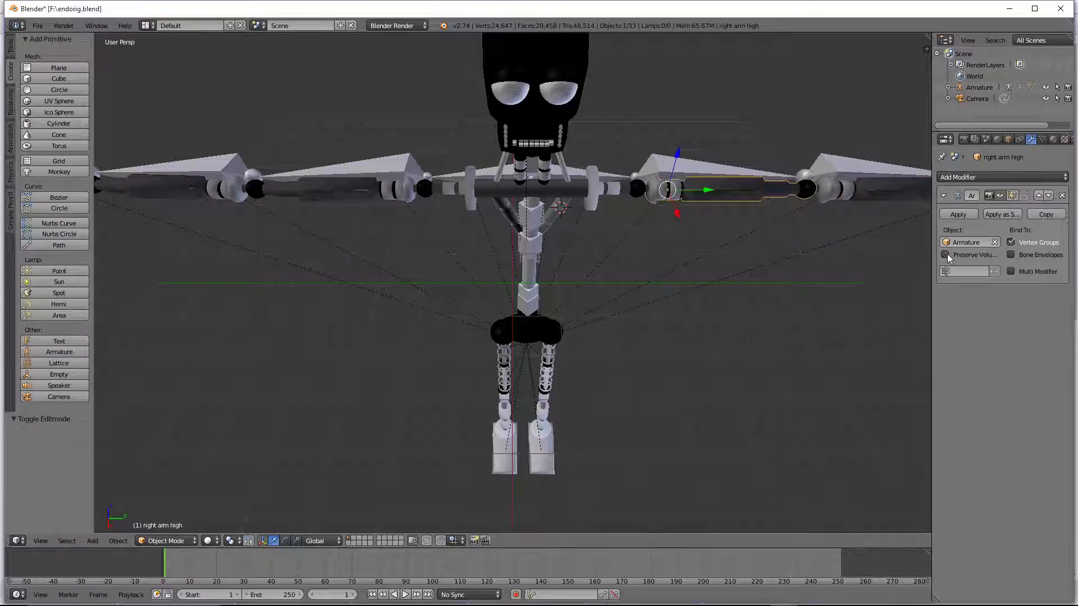
Step: Reselect the armature and put it back in pose mode
right_click(250, 165)
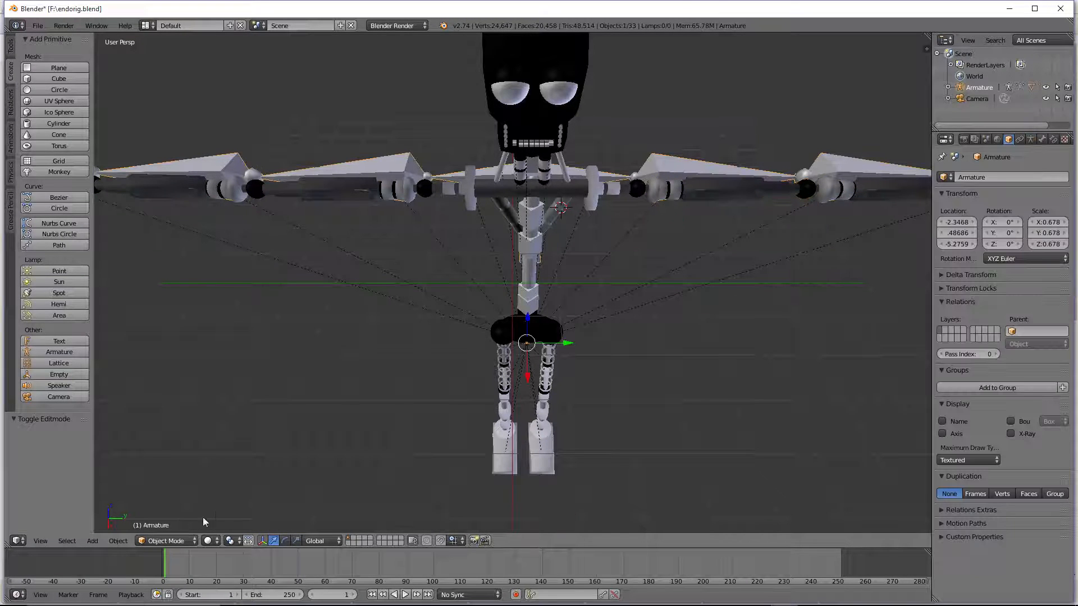
click(166, 541)
click(151, 528)
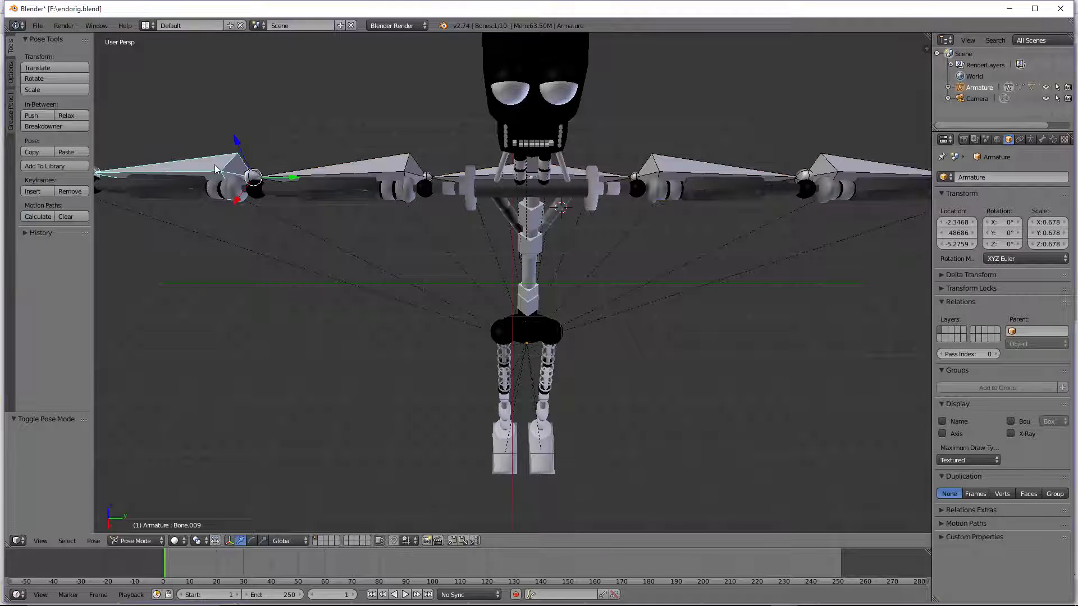
Step: Try rotating the negative Y side's forearm bone around global Y and undo the rotation
key(r)
key(y)
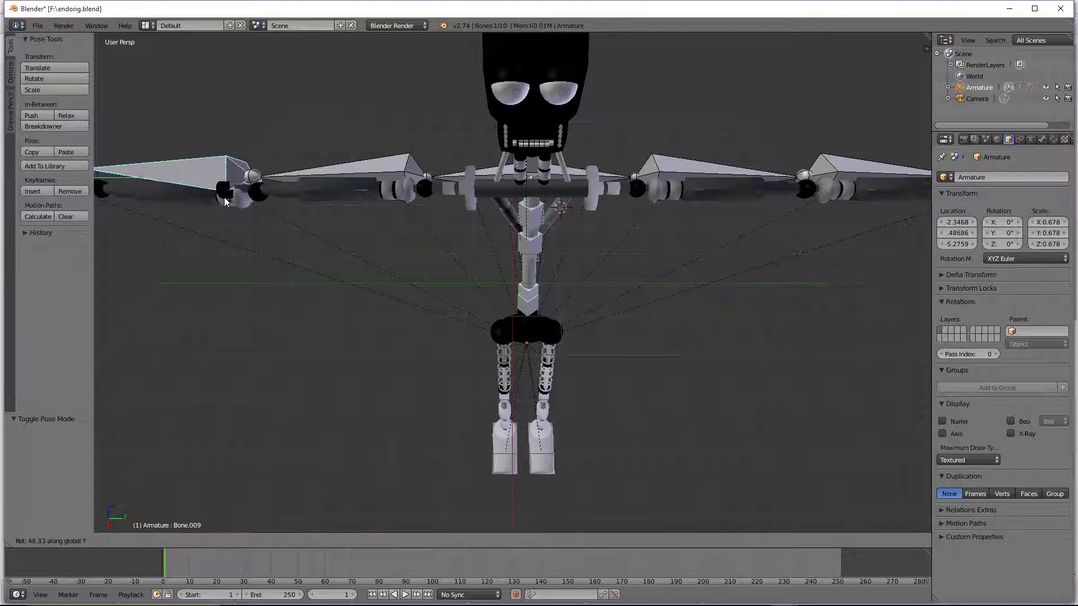
click(247, 172)
key(ctrl+z)
Step: Rotate the forearm bone about 92.5° around global Z to bend the elbow
key(r)
key(z)
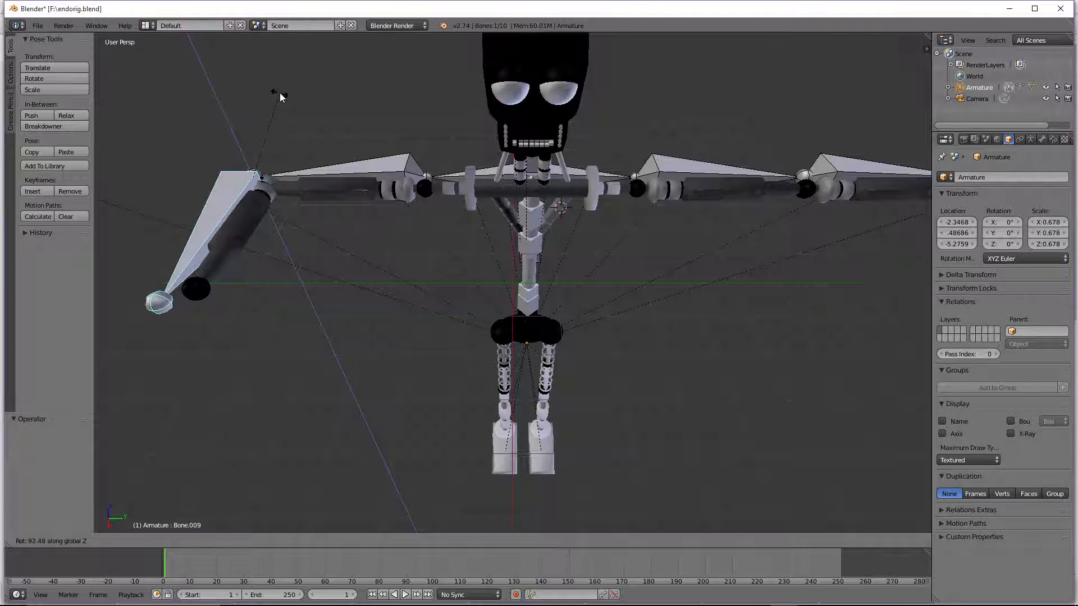
click(279, 93)
middle_drag(291, 119, 400, 193)
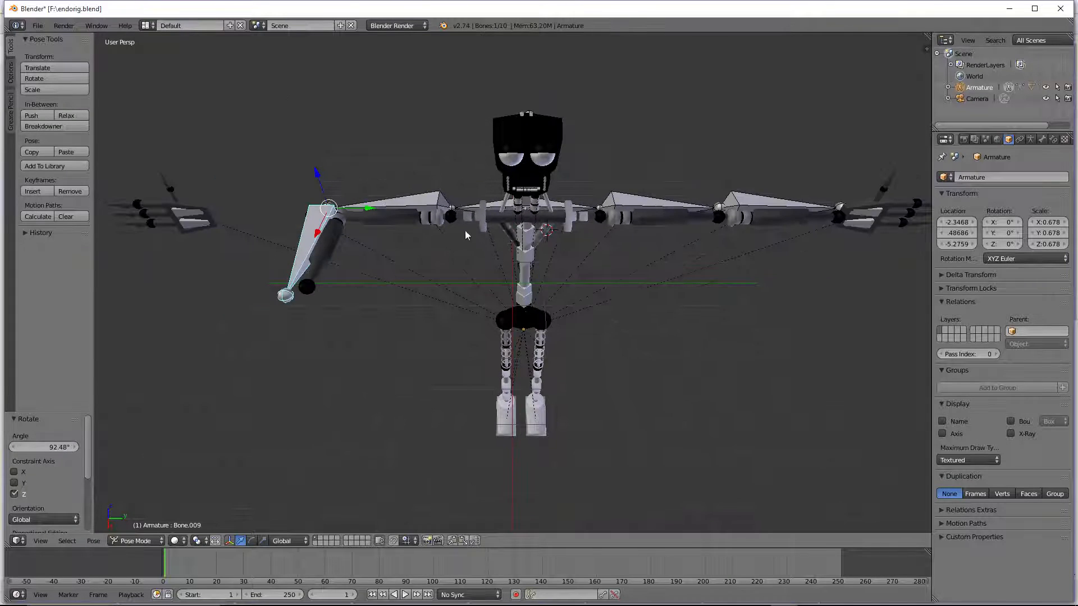
Step: Try rotating the adjoining upper arm bone around global Y and undo the rotation
right_click(452, 207)
key(r)
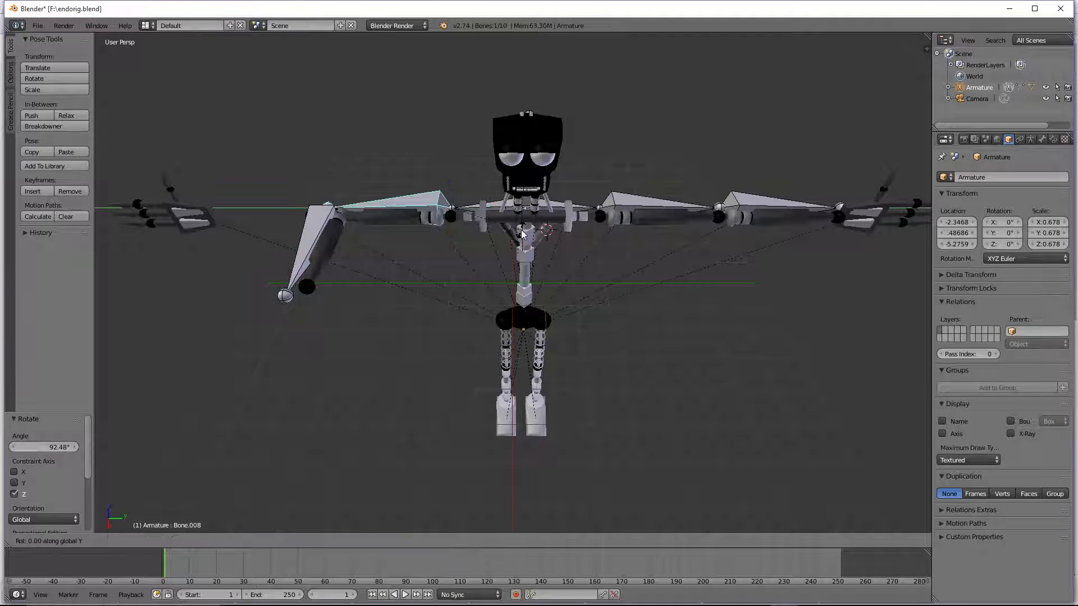
click(533, 222)
key(ctrl+z)
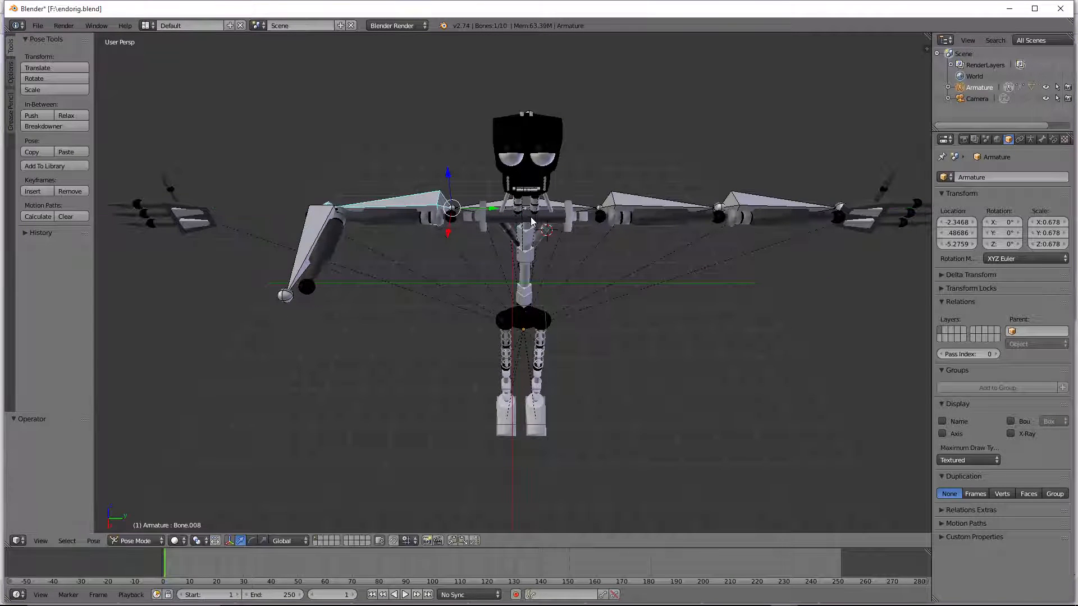
Step: Try rotating the upper arm bone around global X, and undo the test rotations back to the outstretched arm
key(r)
key(x)
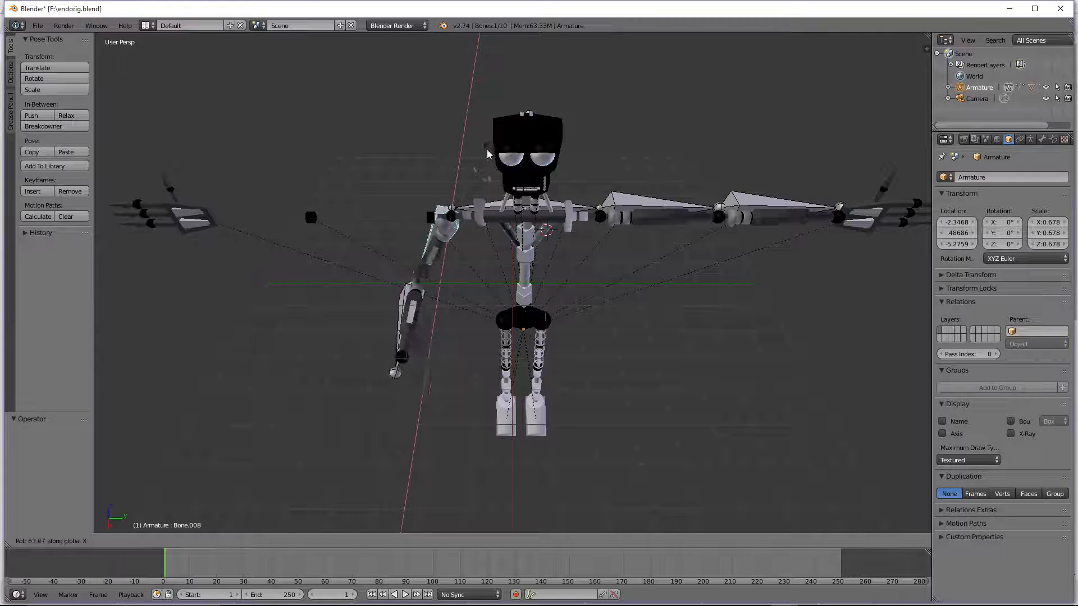
click(466, 164)
key(ctrl+z)
right_click(481, 216)
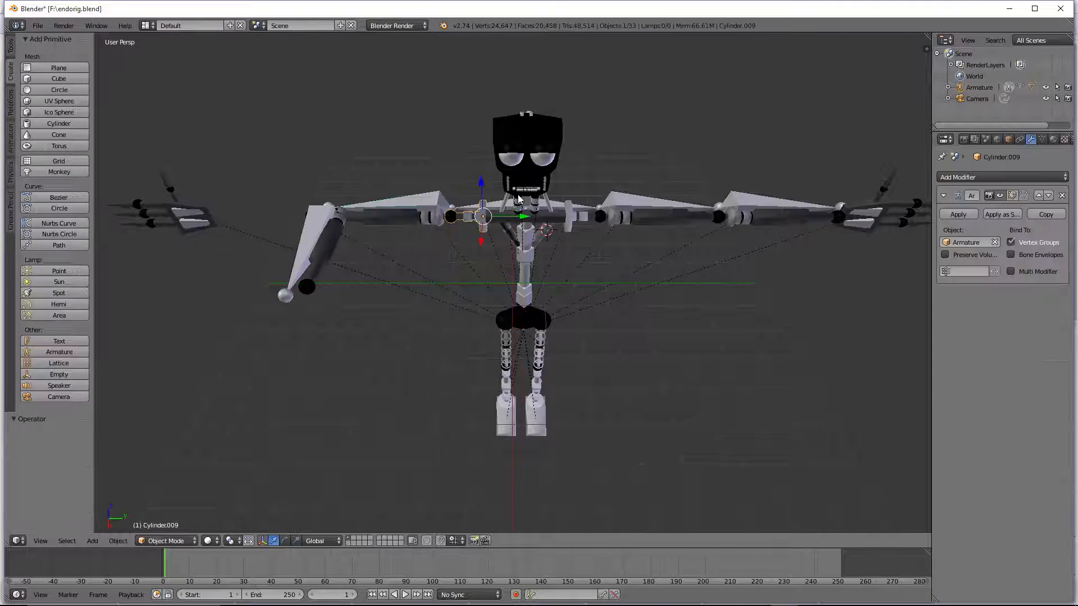
key(ctrl+z)
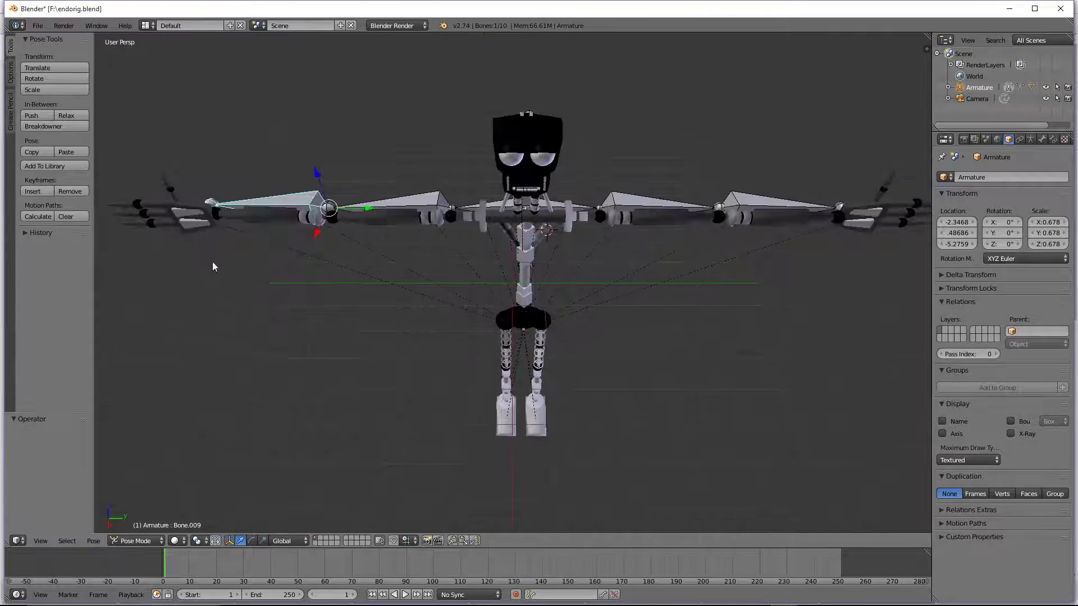
Step: Select the Left arm low mesh and switch it to weight paint mode
right_click(251, 223)
click(185, 541)
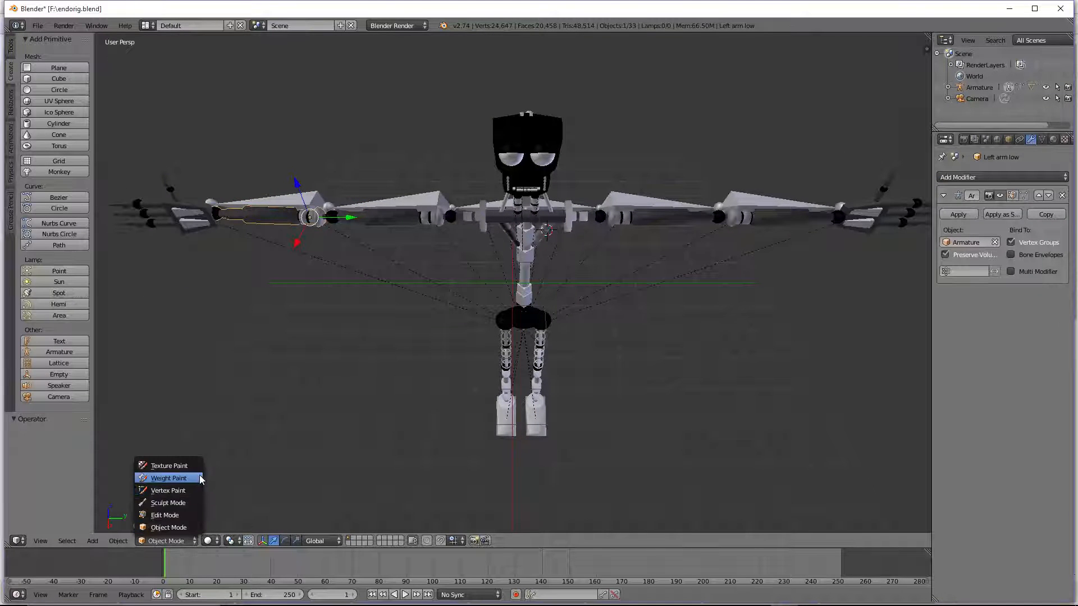
click(168, 479)
scroll(285, 194, down, 2)
scroll(284, 195, up, 4)
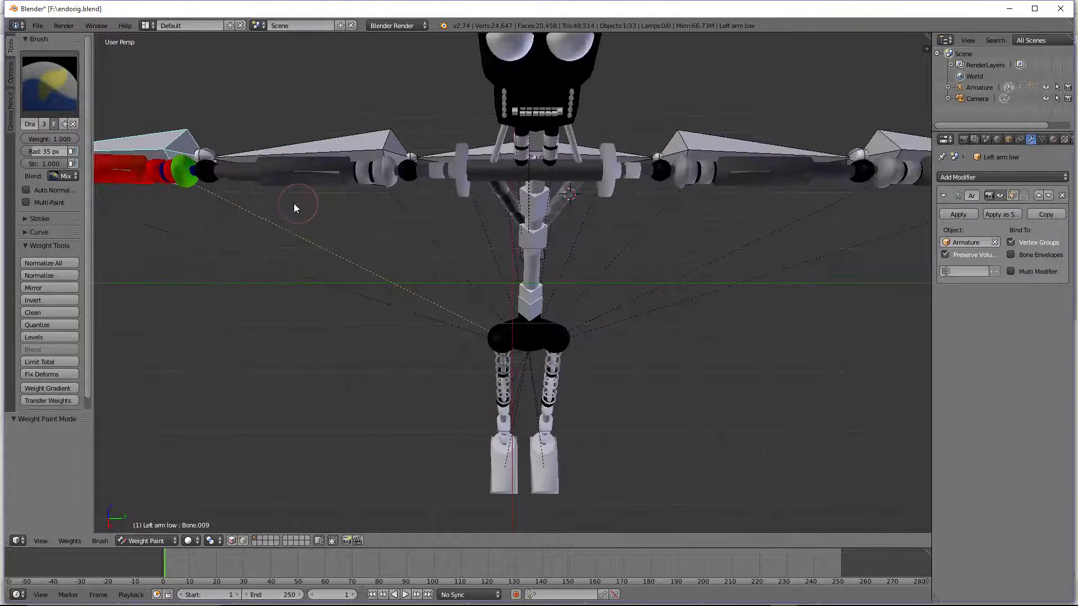
Step: Paint the forearm bone's weight at 1.000 over the elbow end of the Left arm low mesh with the 35 px brush
scroll(223, 184, down, 2)
middle_drag(223, 184, 226, 258)
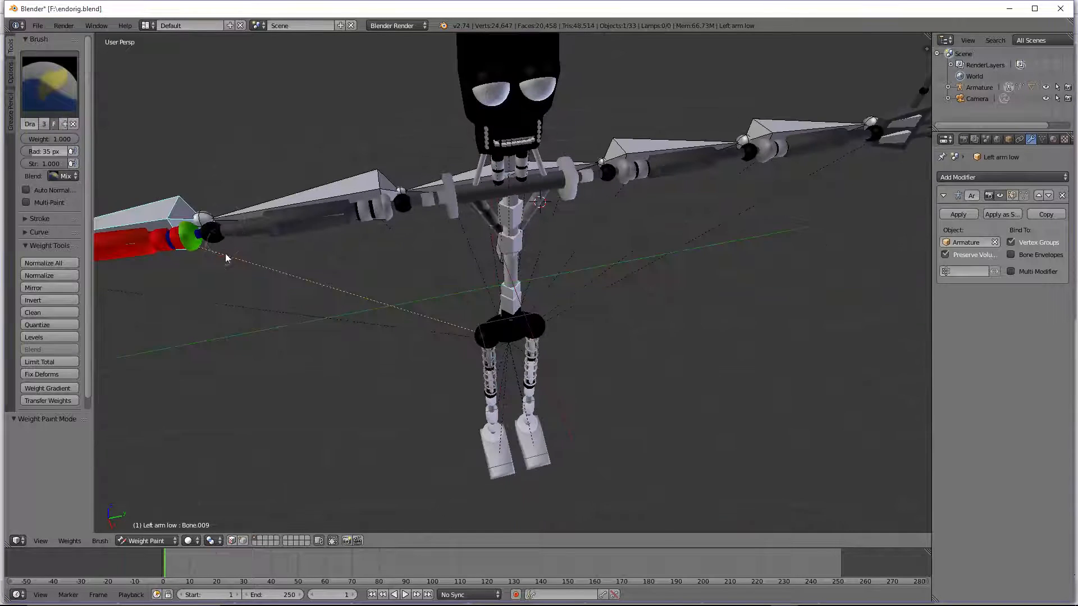
middle_drag(185, 286, 212, 243)
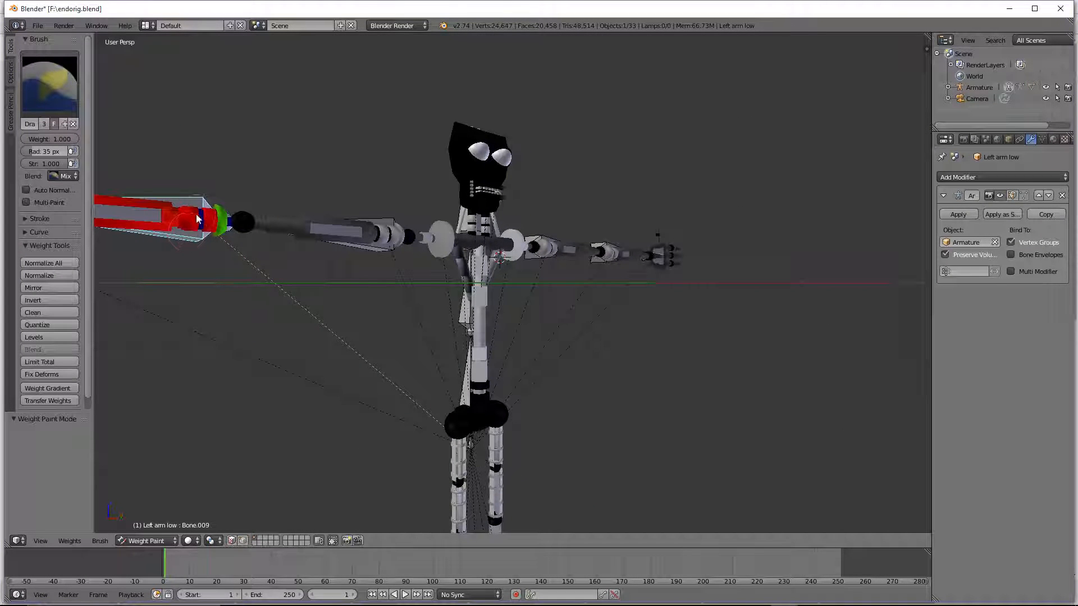
mouse_move(197, 219)
mouse_down()
mouse_move(200, 230)
mouse_move(200, 208)
mouse_up()
middle_drag(197, 246, 204, 337)
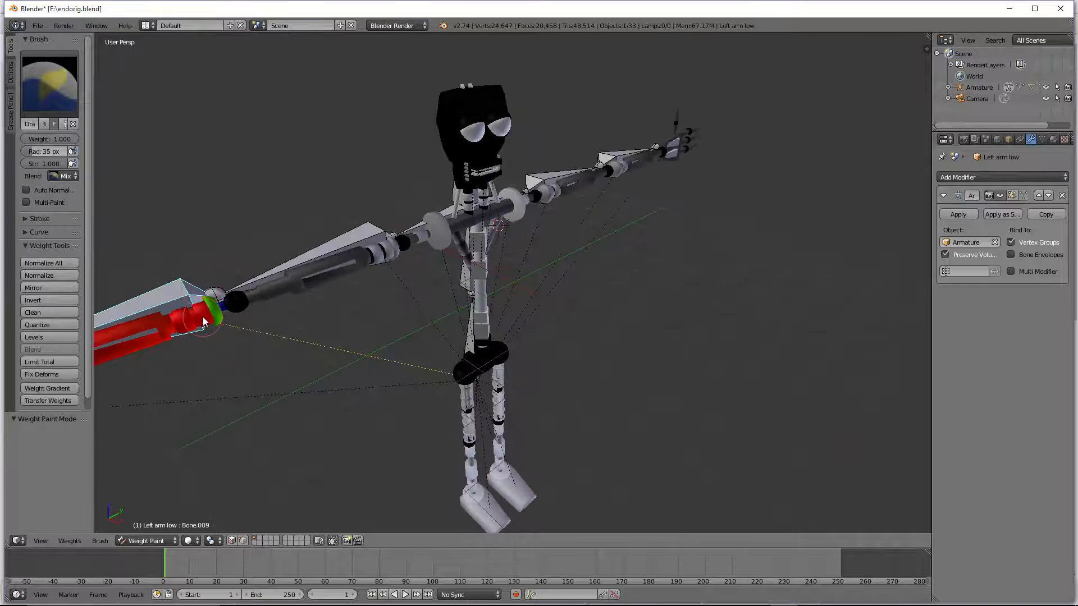
scroll(203, 321, up, 2)
scroll(203, 321, down, 2)
drag(205, 317, 214, 331)
Step: Set the weight brush radius to 10 px and show the elbow joint in wireframe
click(23, 148)
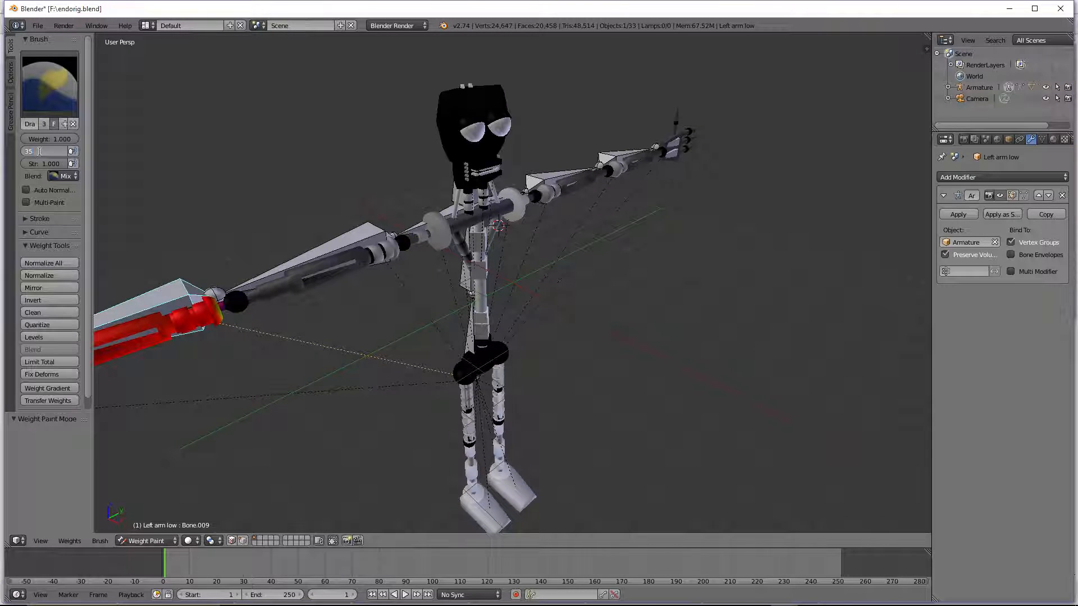
key(Return)
mouse_move(129, 292)
middle_down()
mouse_move(303, 340)
mouse_move(251, 304)
mouse_move(171, 301)
middle_up()
scroll(228, 309, down, 2)
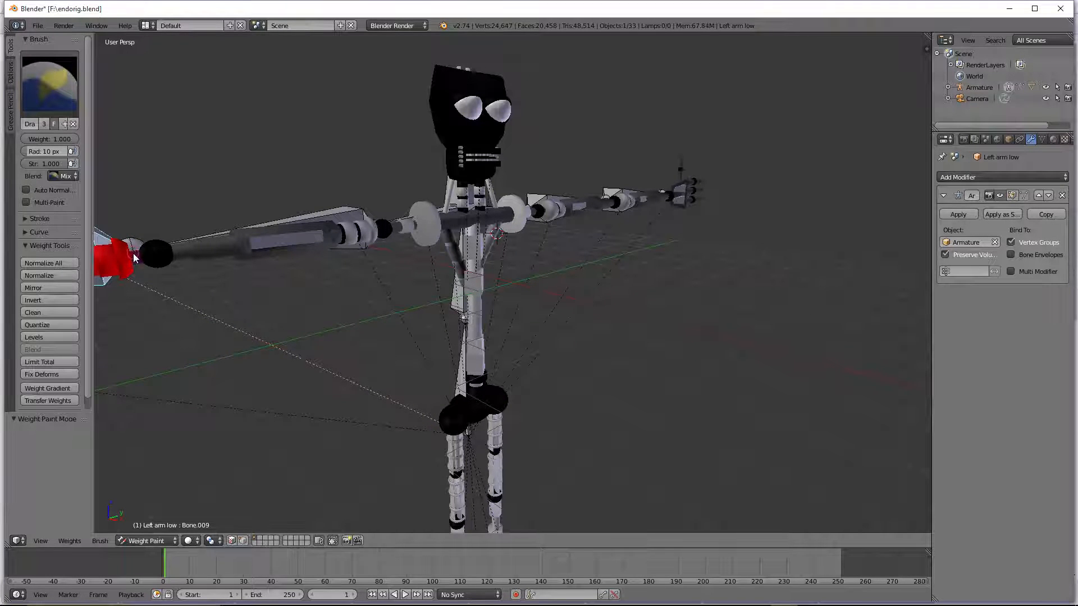
middle_drag(174, 313, 817, 190)
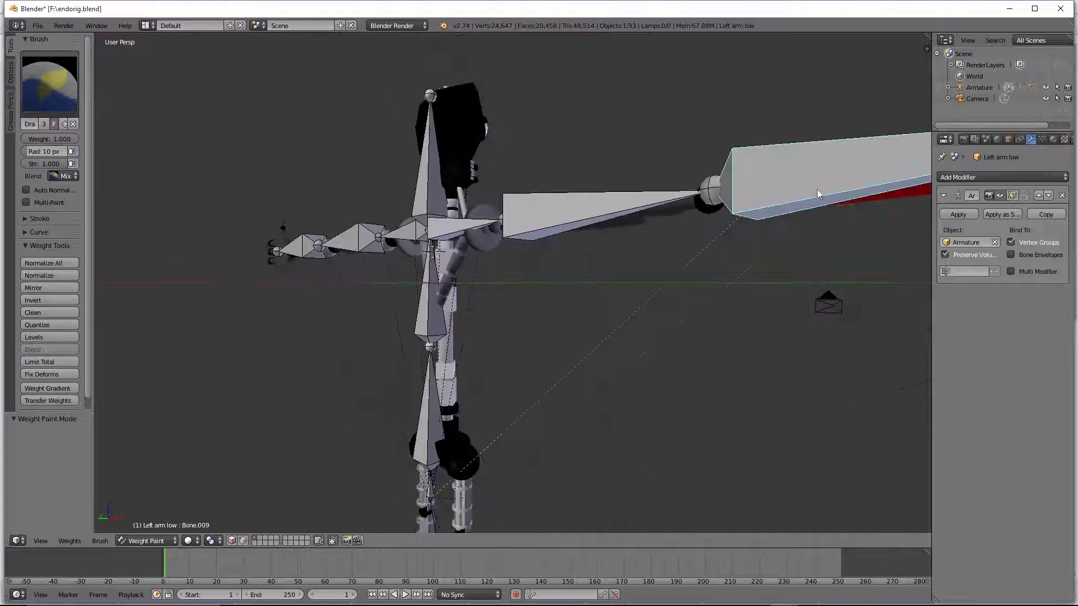
key(z)
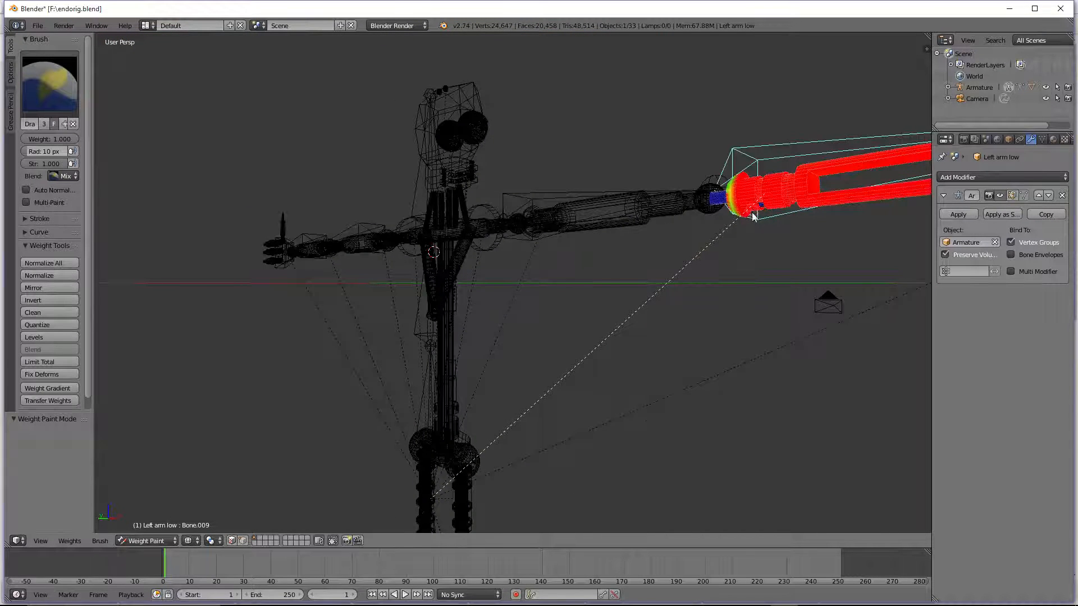
Step: Paint the remaining elbow tip of the Left arm low mesh at weight 1.000, and set the brush radius to 20 px
middle_drag(767, 216, 780, 217)
drag(810, 211, 806, 241)
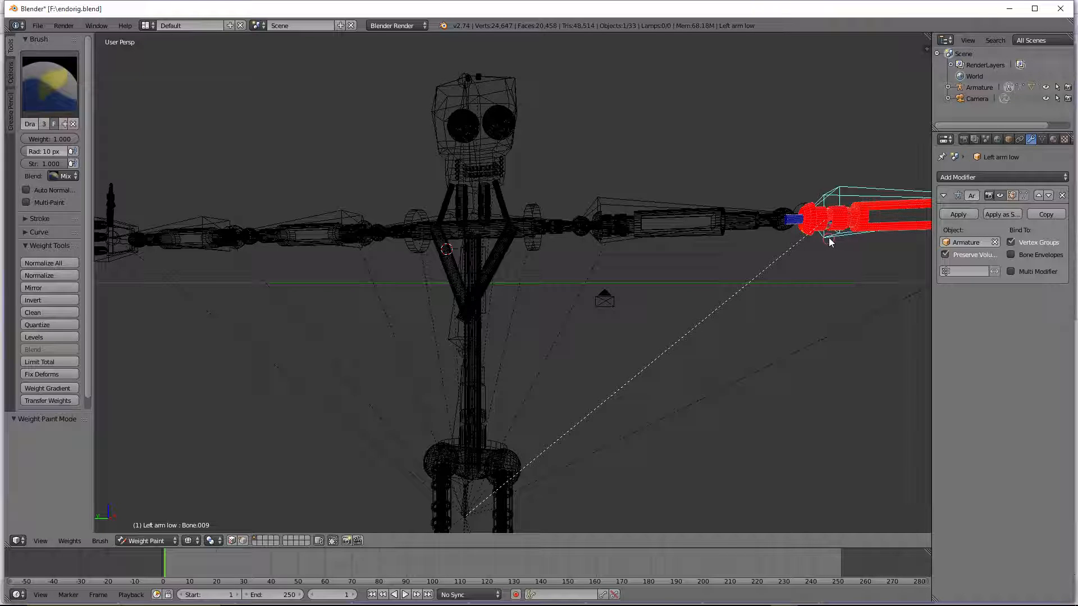
middle_drag(830, 241, 837, 227)
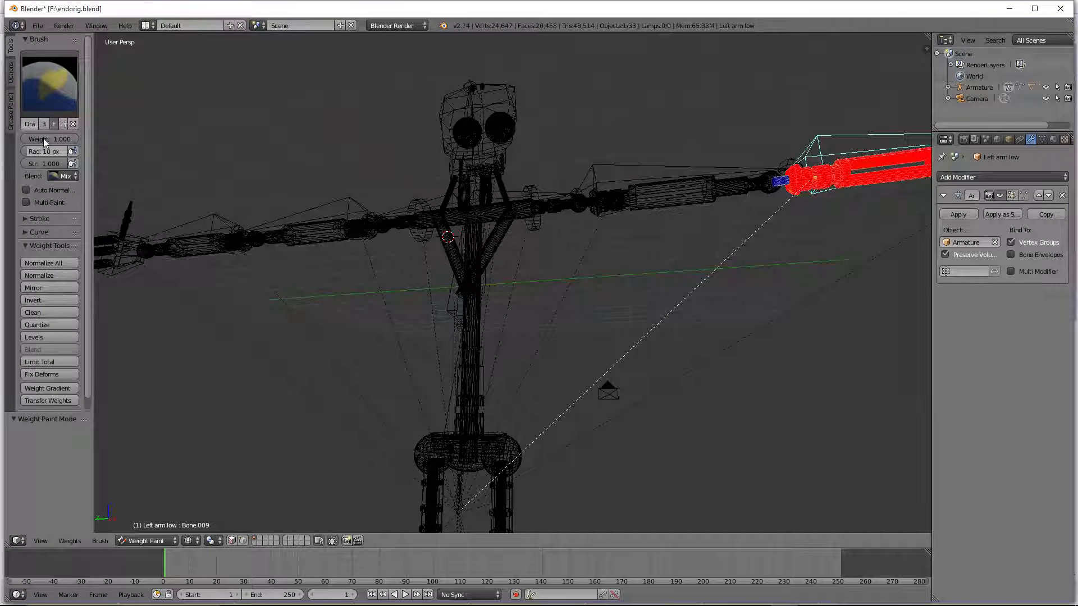
scroll(715, 150, up, 2)
middle_drag(912, 167, 836, 139)
middle_drag(779, 85, 827, 171)
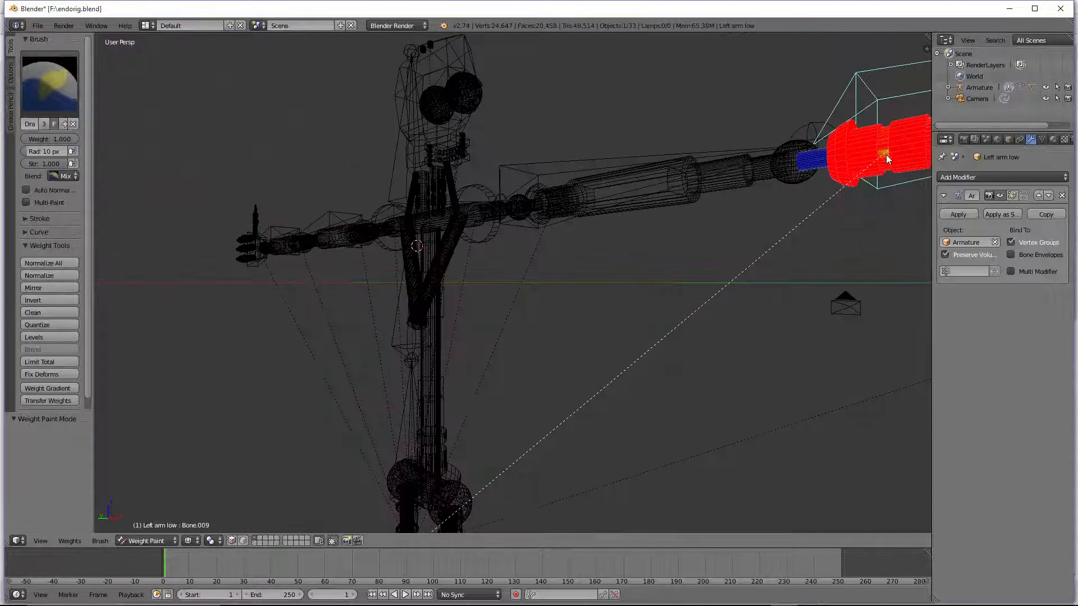
click(27, 151)
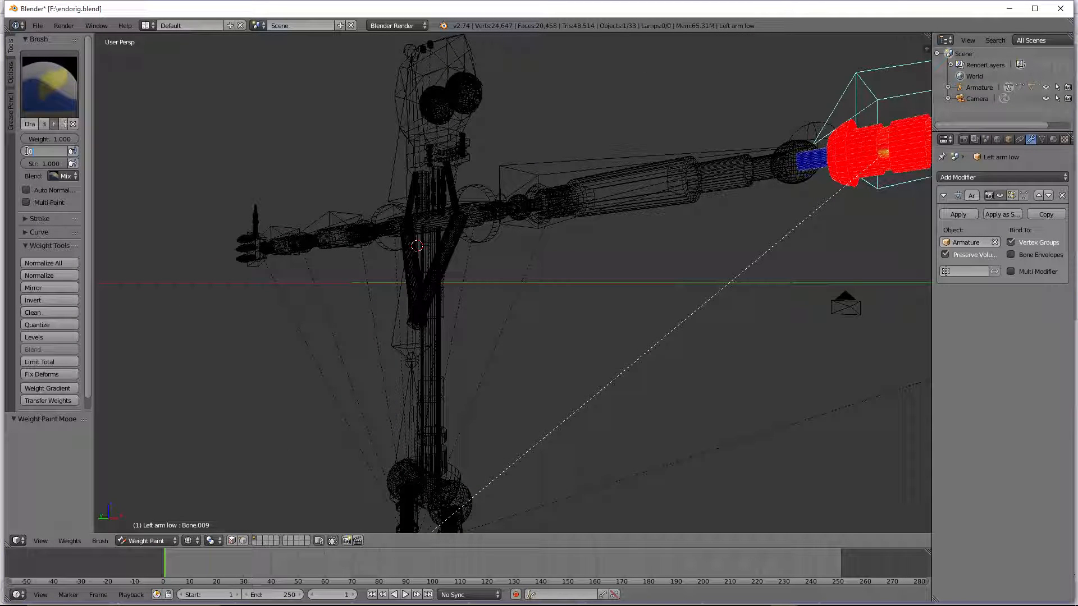
key(Return)
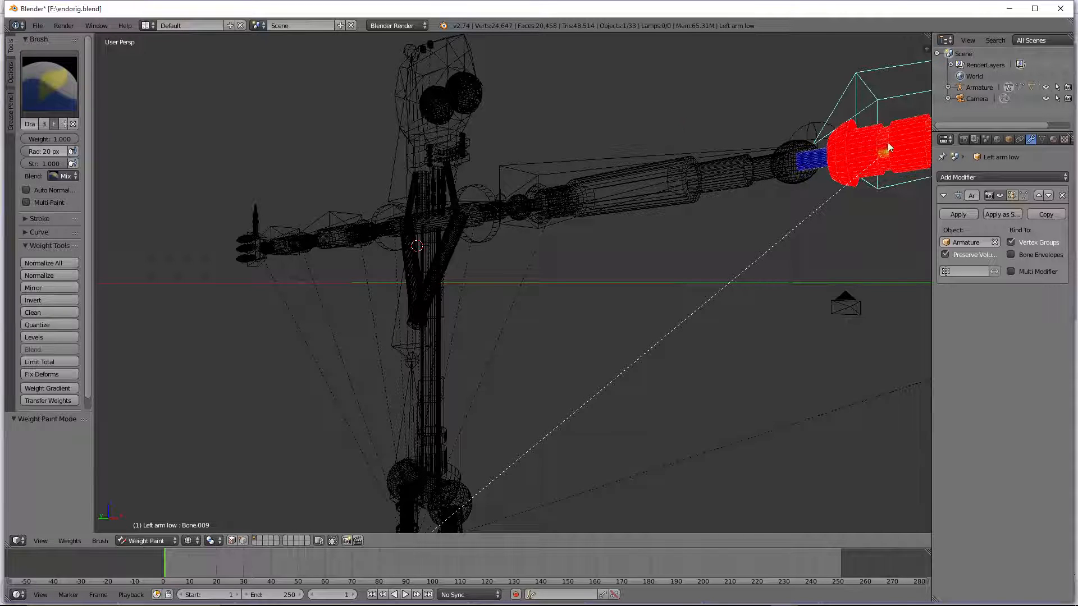
Step: Return the view to solid shading, leave weight painting, and select the armature in Object Mode
middle_drag(879, 171, 779, 202)
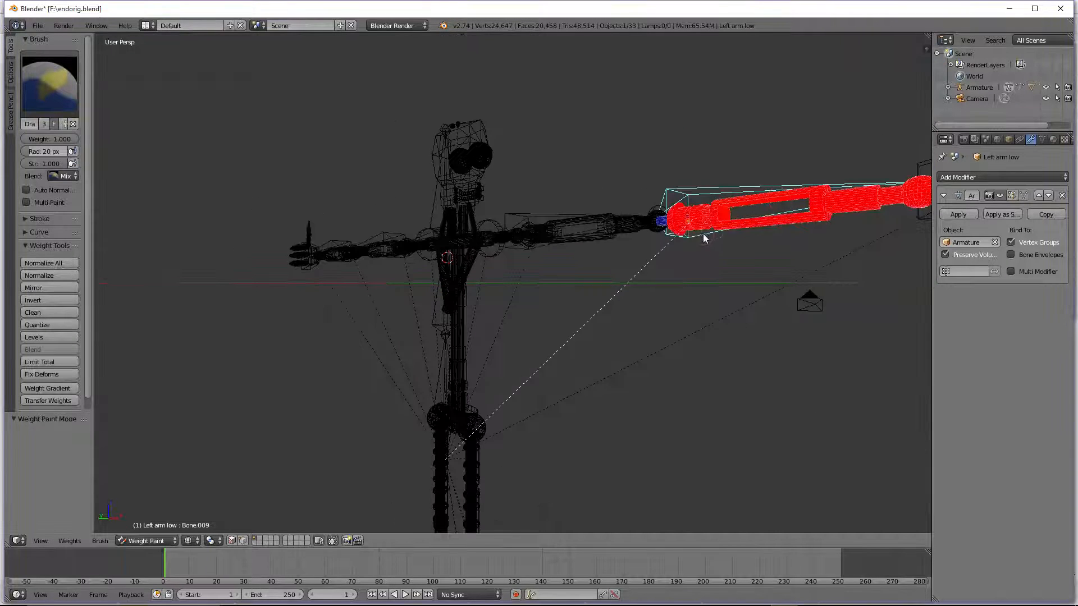
key(z)
key(Tab)
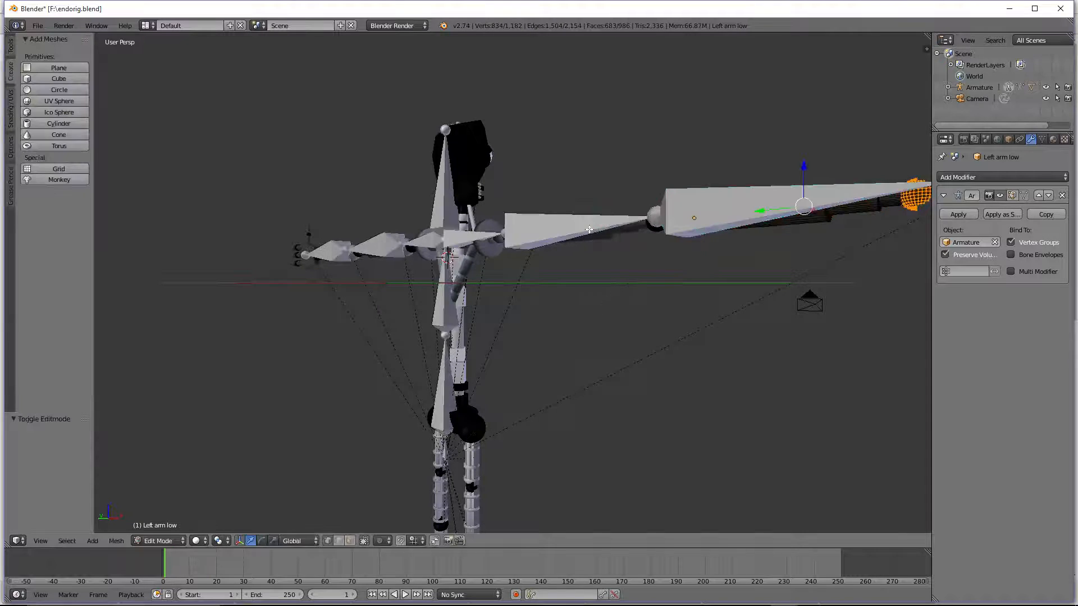
key(Tab)
click(146, 540)
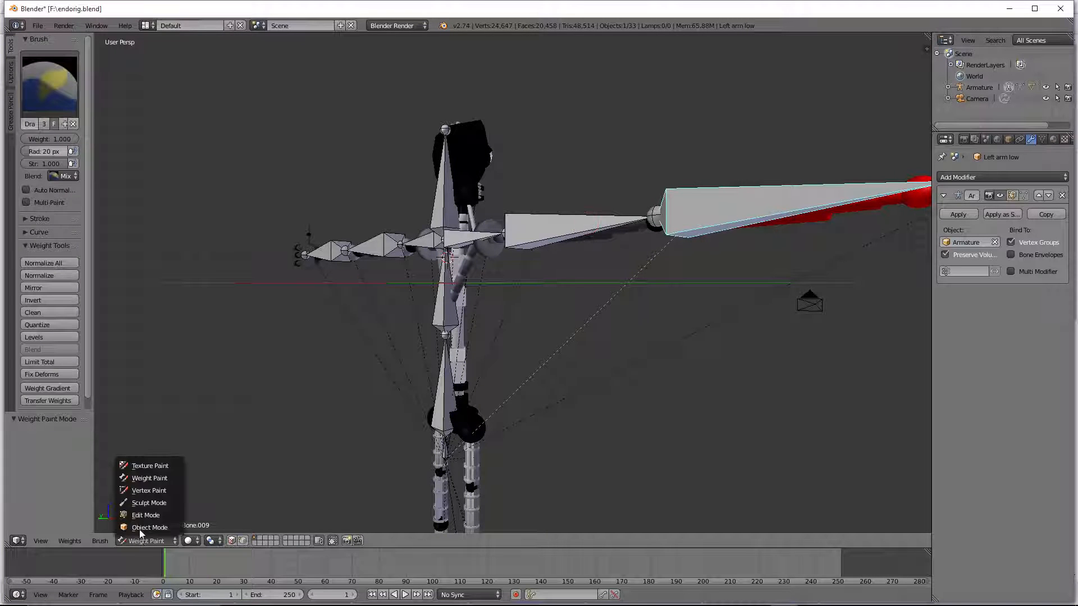
click(148, 534)
right_click(527, 236)
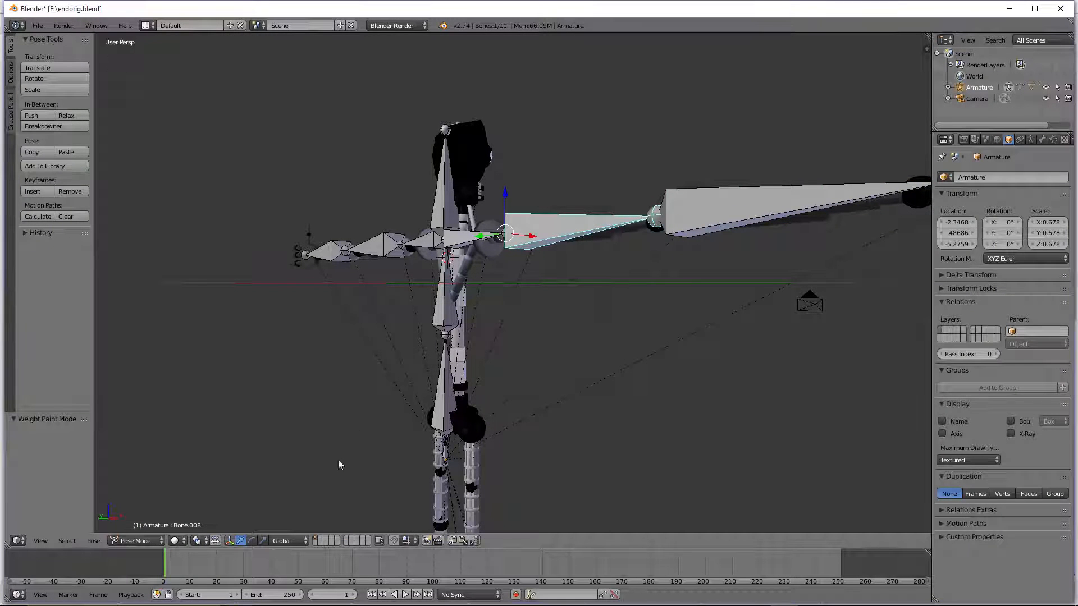
click(163, 542)
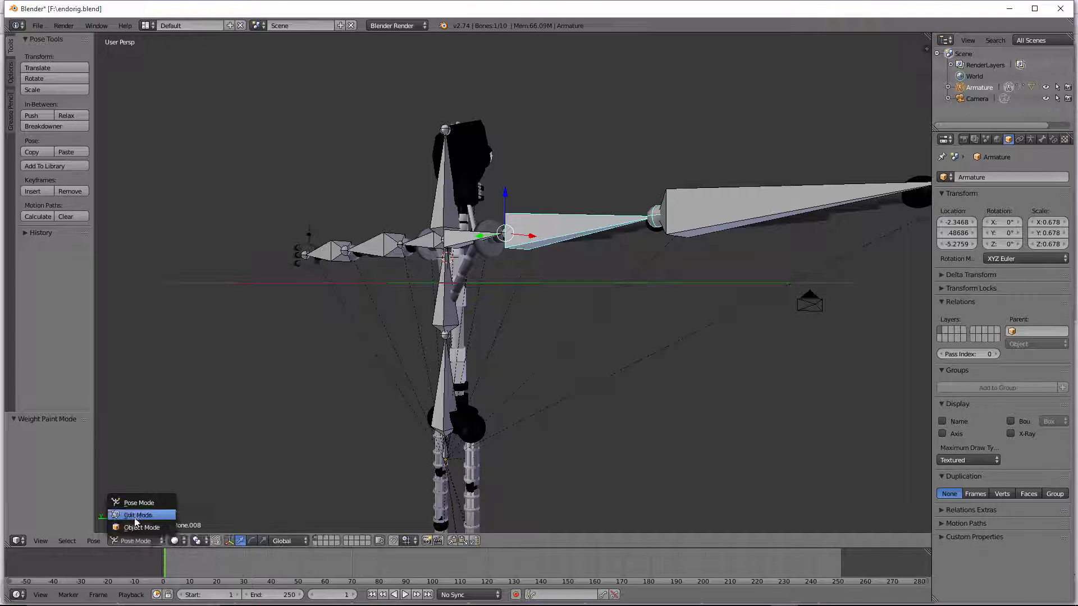
click(135, 515)
click(159, 542)
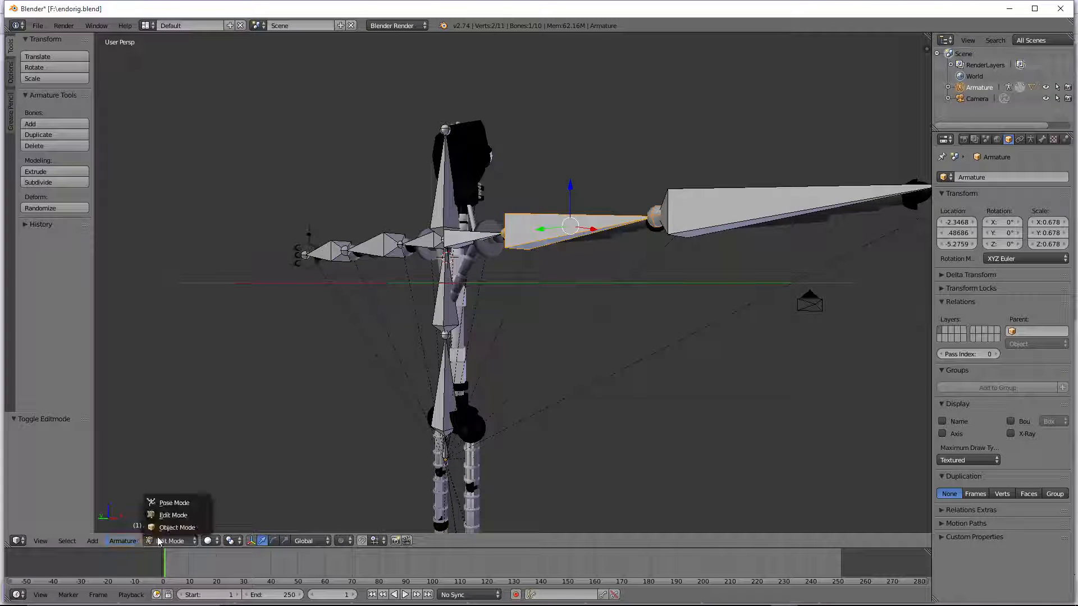
click(164, 528)
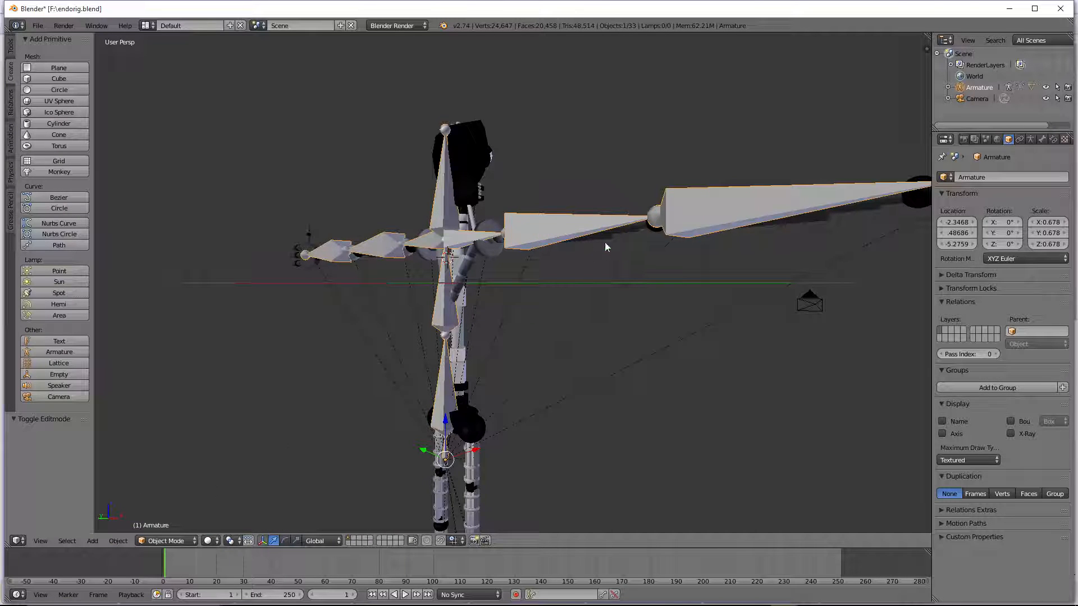
Step: Select the left arm high mesh and examine its weights around the elbow in weight paint mode
middle_drag(605, 243, 433, 272)
right_click(388, 282)
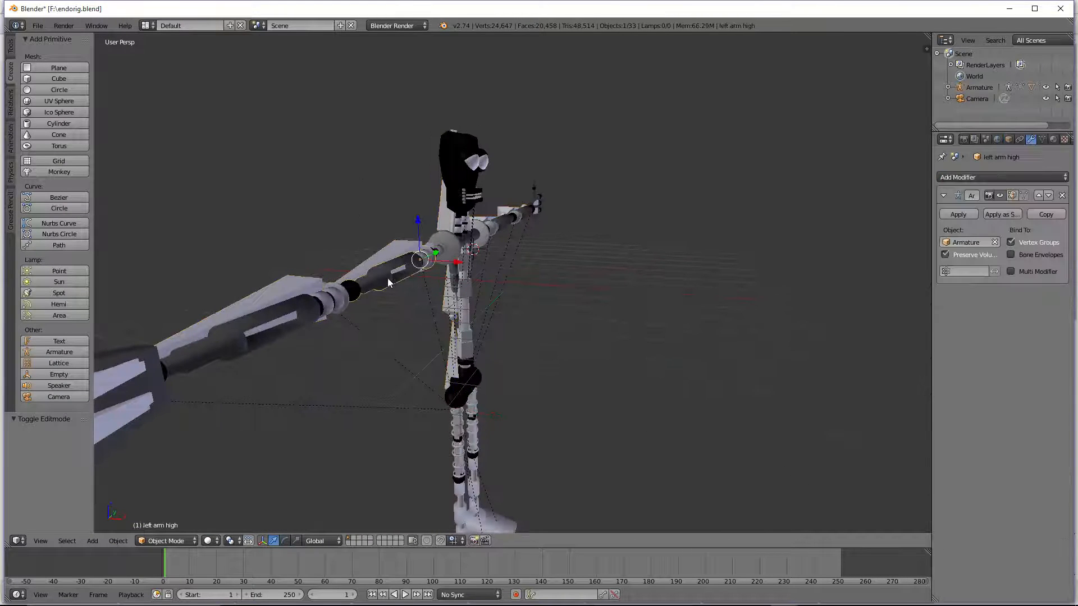
click(166, 541)
click(188, 480)
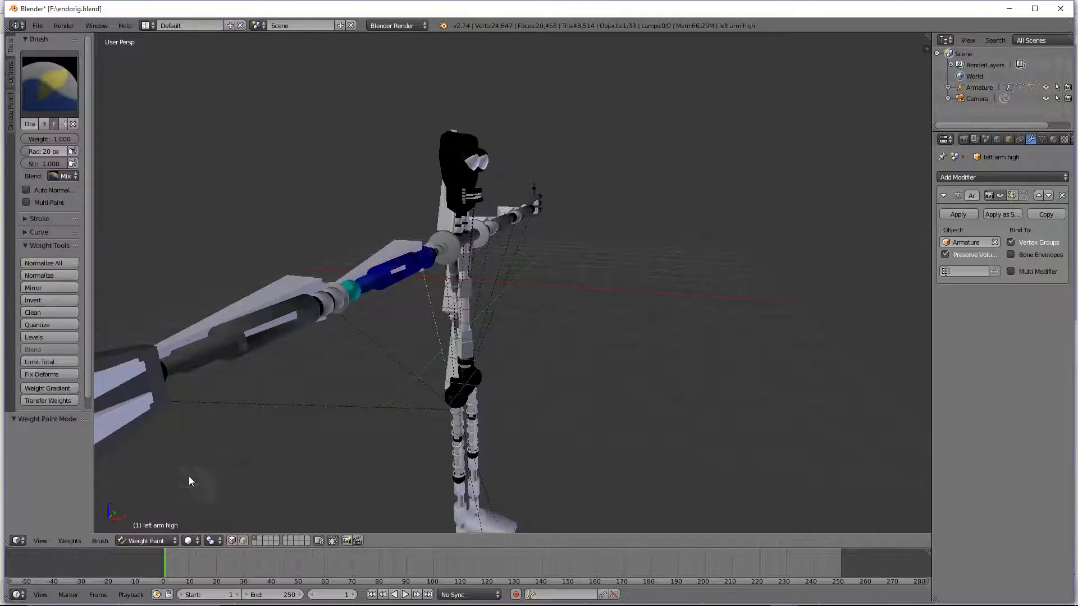
scroll(334, 248, up, 2)
middle_drag(334, 244, 274, 262)
scroll(273, 262, up, 2)
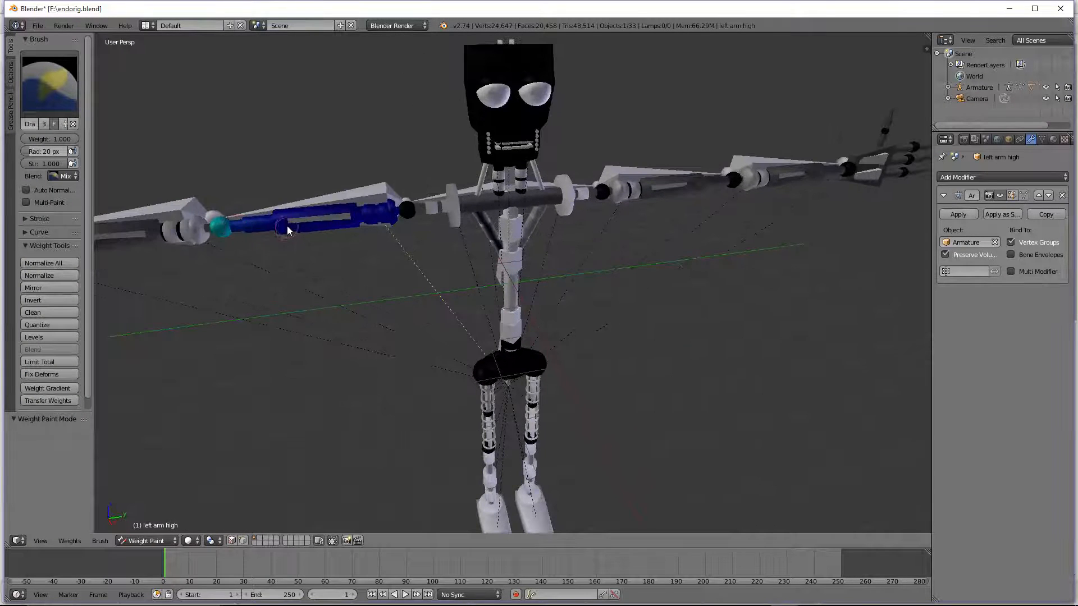
scroll(266, 236, up, 2)
scroll(266, 236, down, 3)
middle_drag(265, 257, 264, 257)
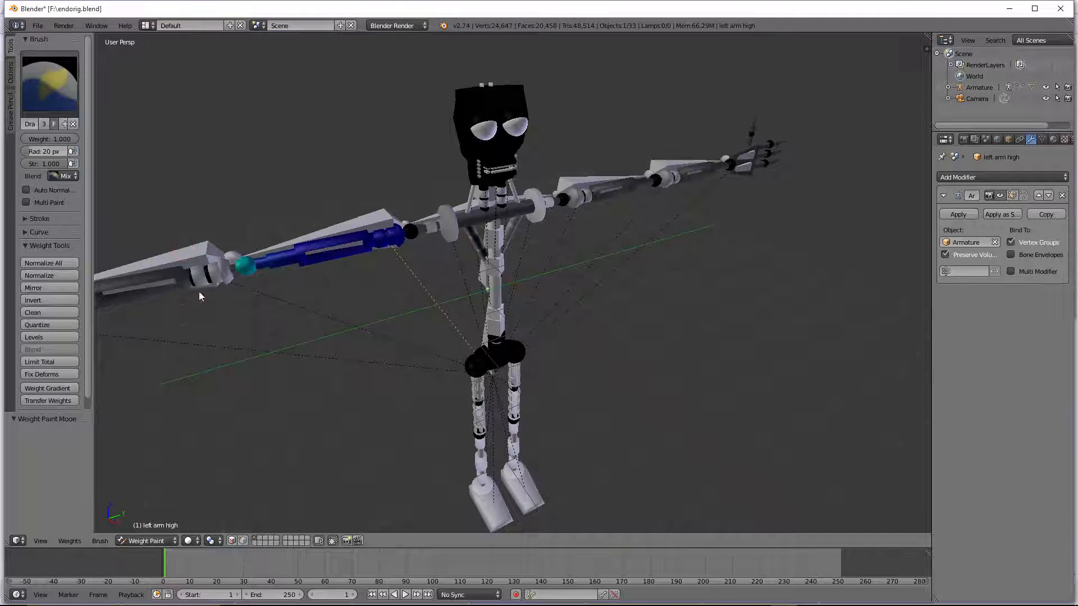
Step: Return to Object Mode, select the armature and switch it to Pose Mode
click(155, 540)
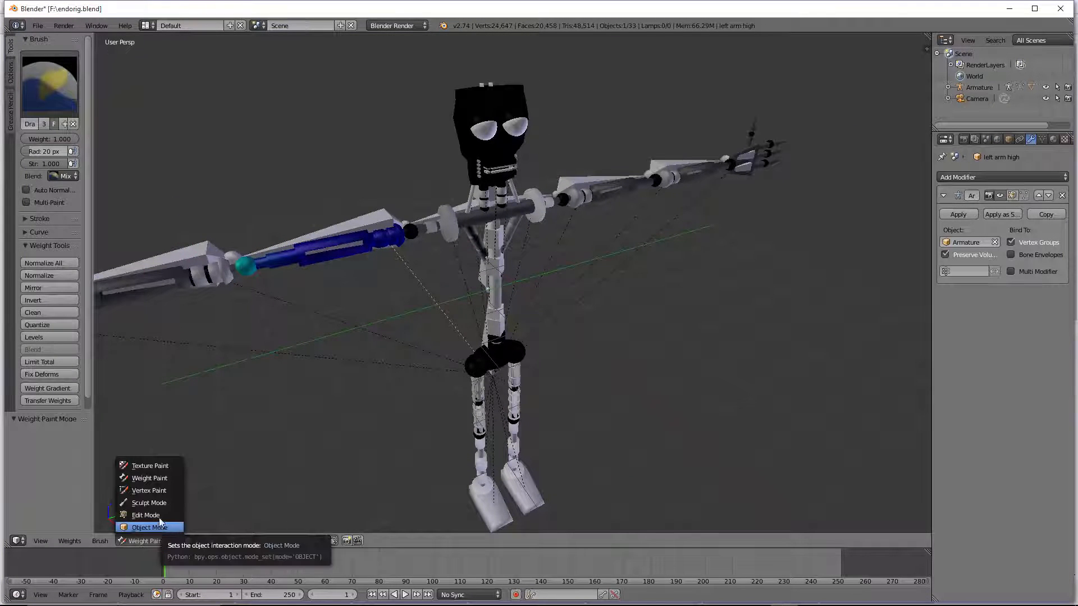
click(157, 530)
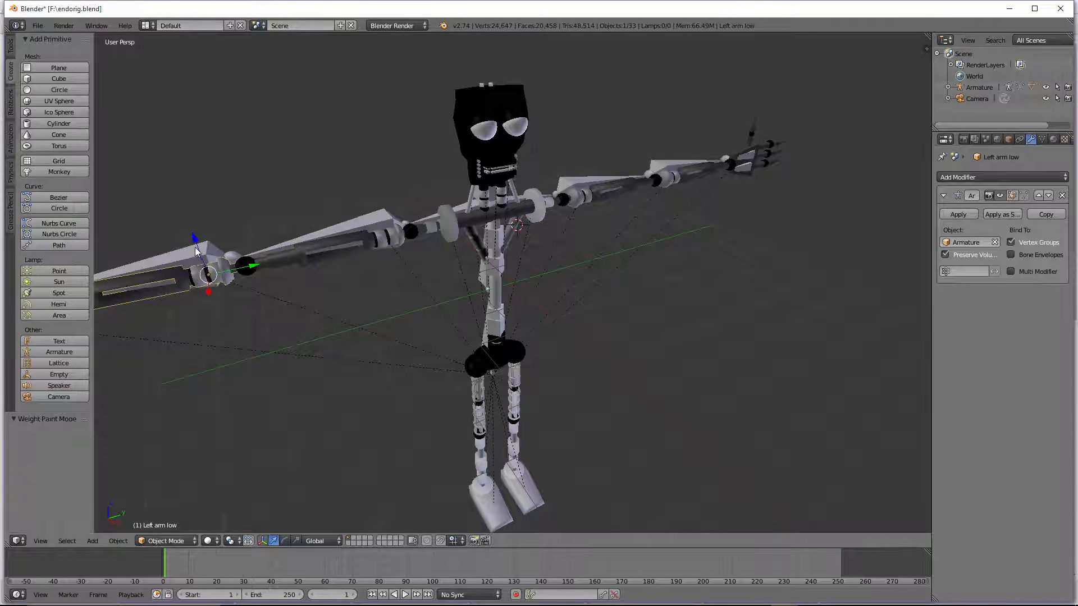
right_click(226, 274)
click(166, 541)
click(174, 504)
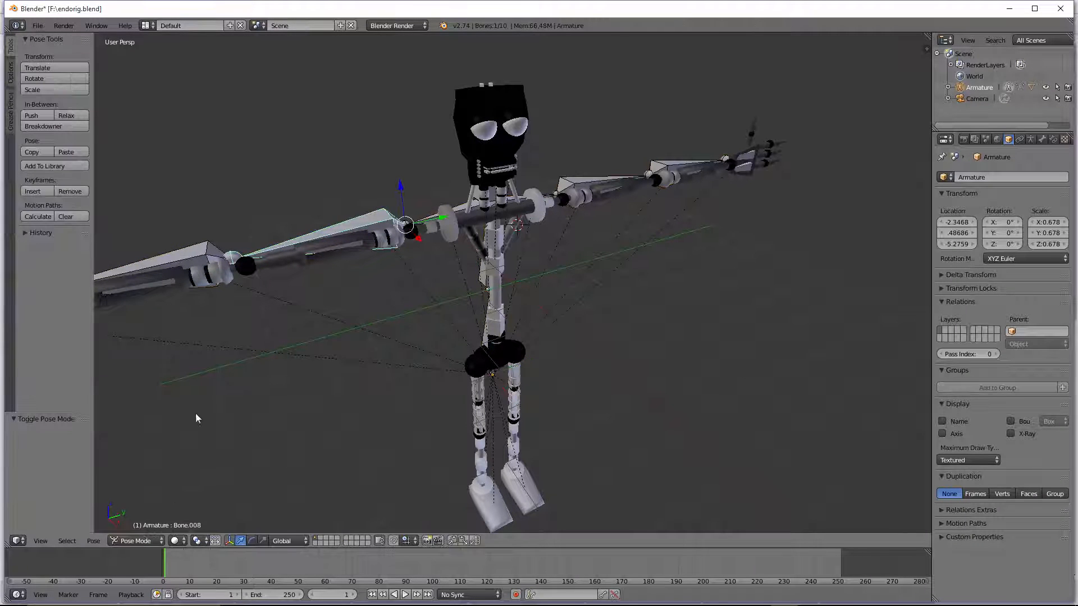
Step: Rotate the left forearm bone about 96.7° around global Z to test the elbow bend
right_click(194, 250)
key(r)
key(y)
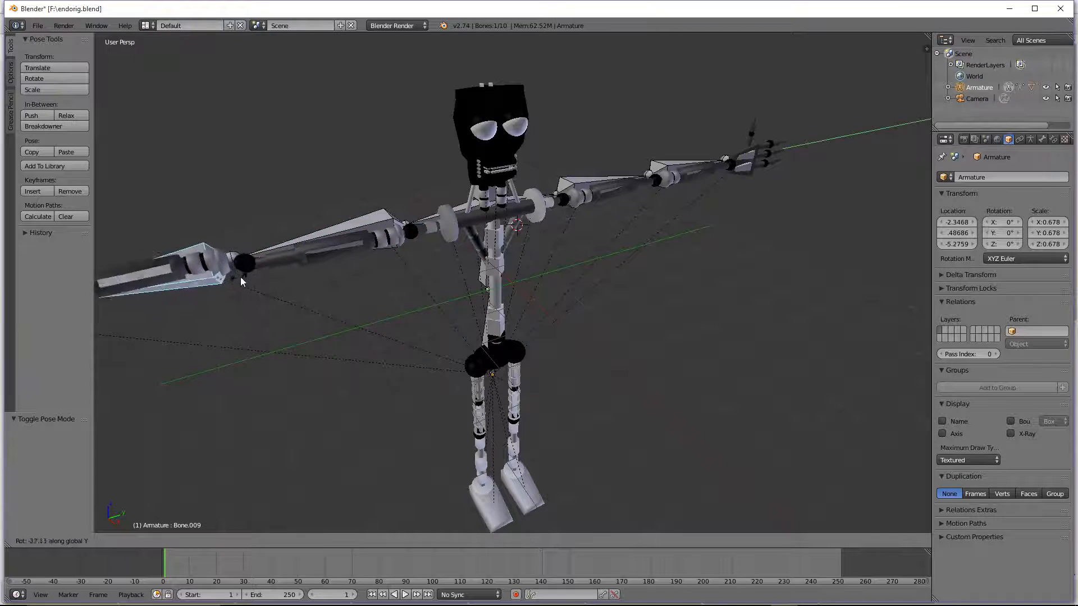
key(z)
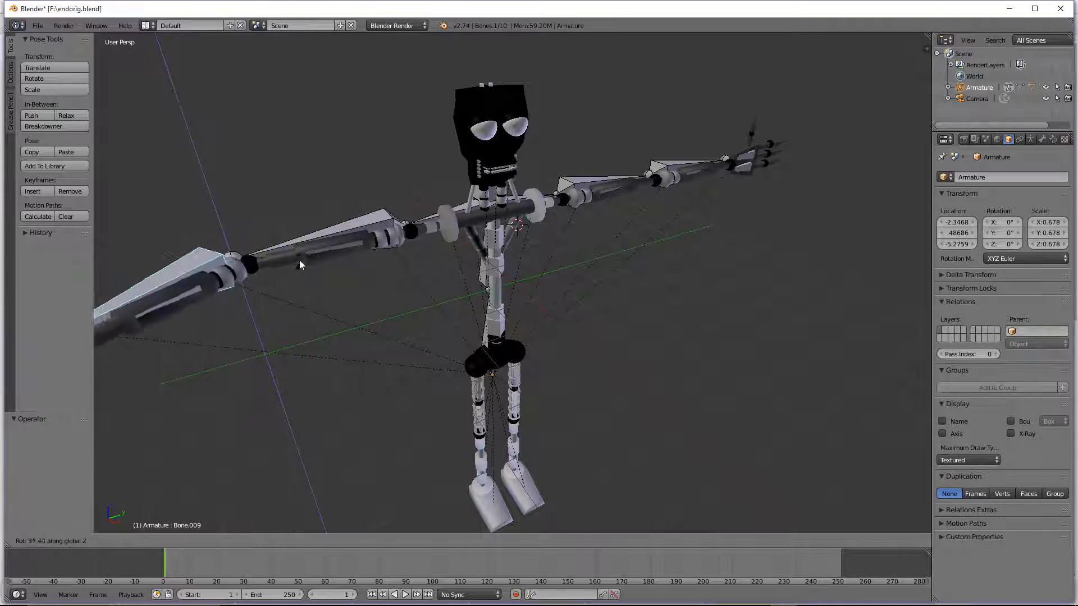
click(289, 177)
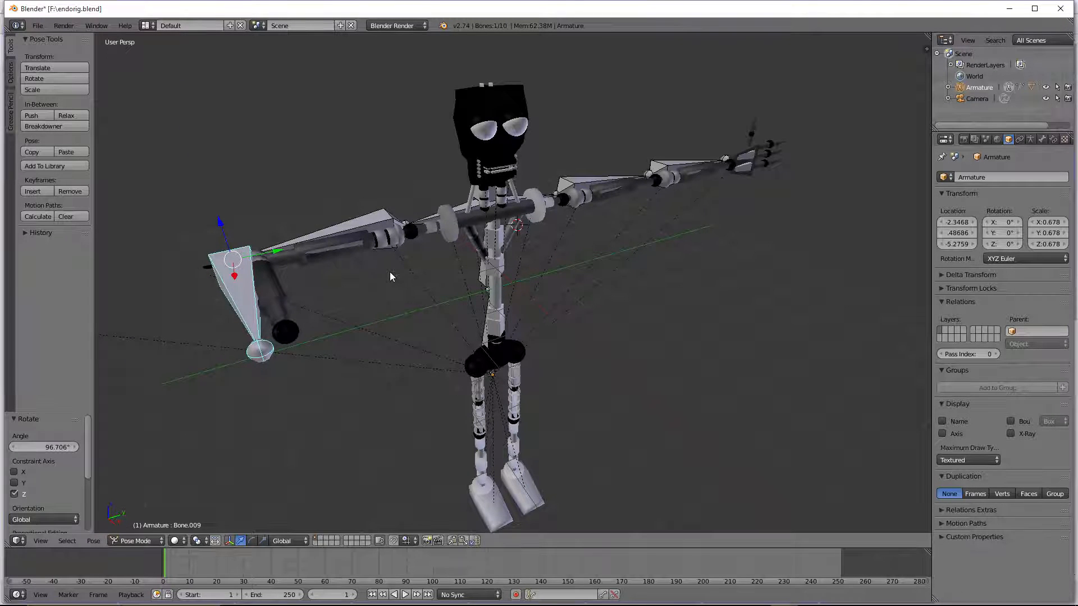
Step: Inspect the bent elbow from several angles with rendered viewport shading
middle_drag(391, 276, 530, 425)
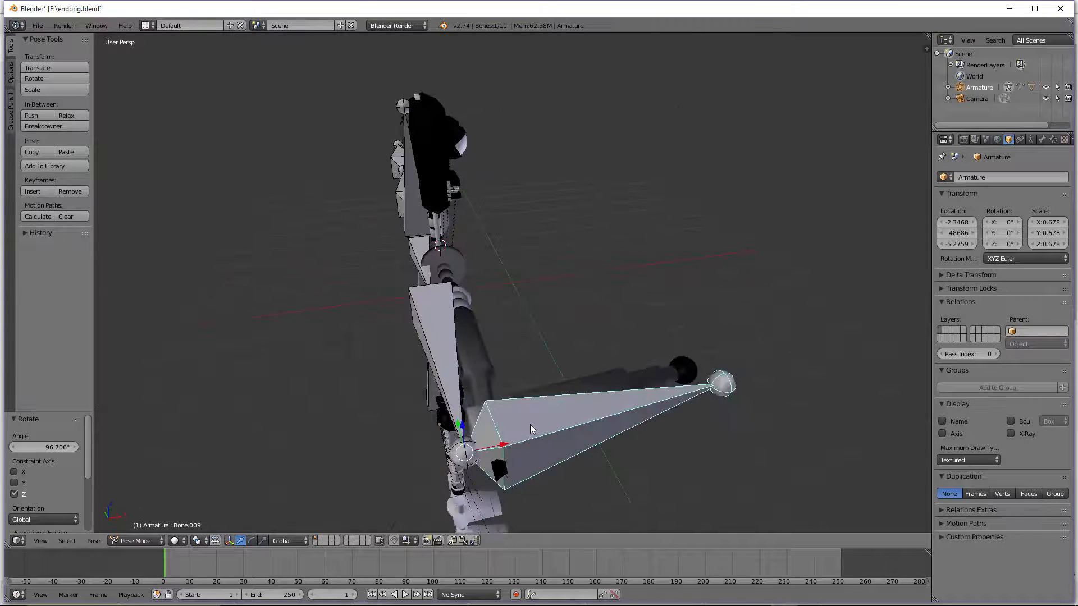
middle_drag(594, 406, 237, 481)
click(183, 541)
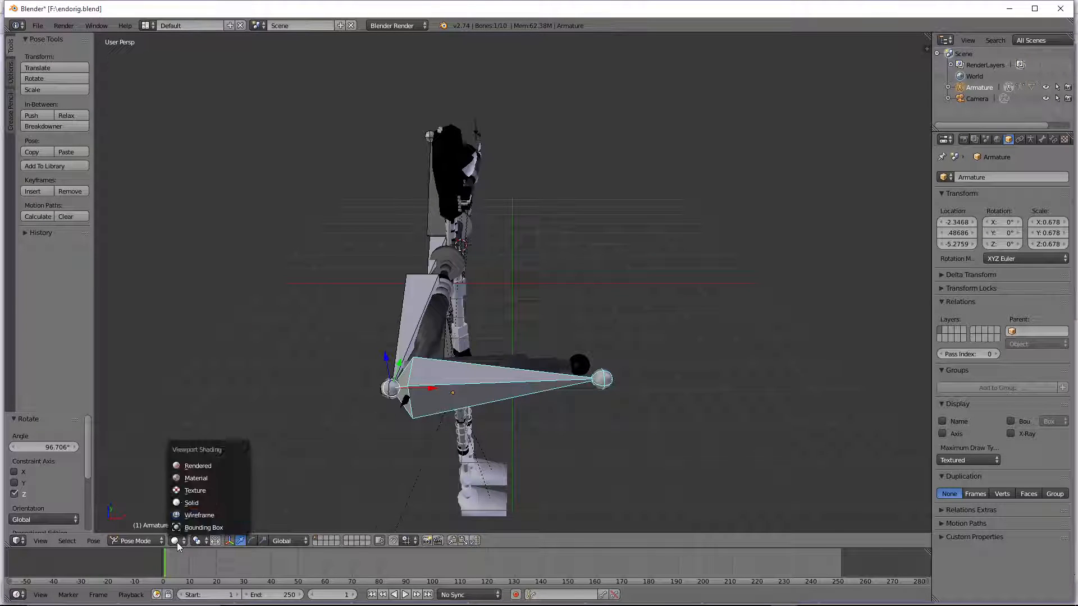
click(197, 466)
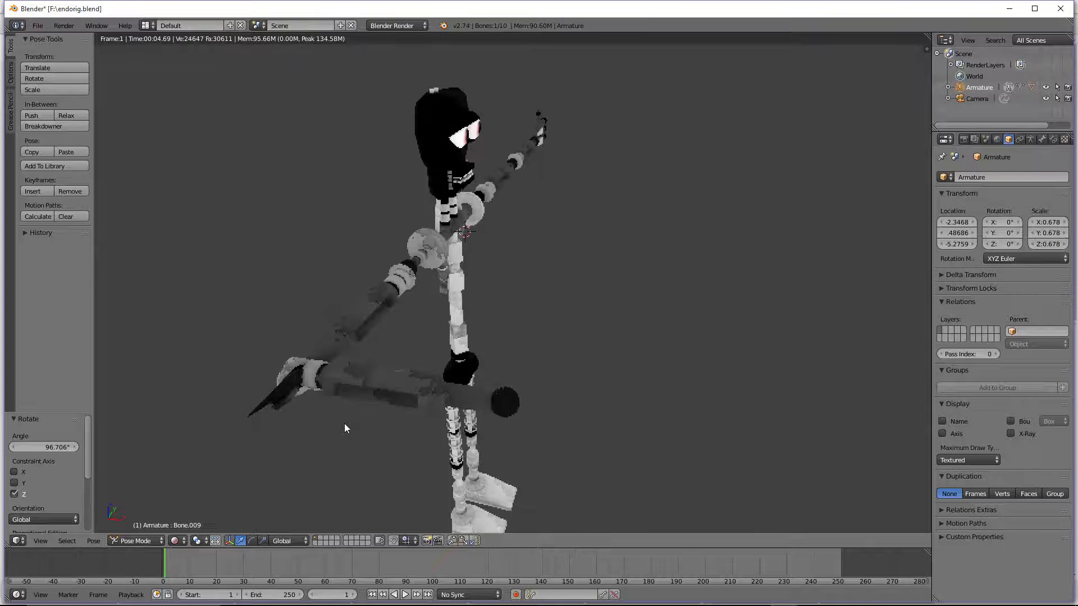
key(KP_6)
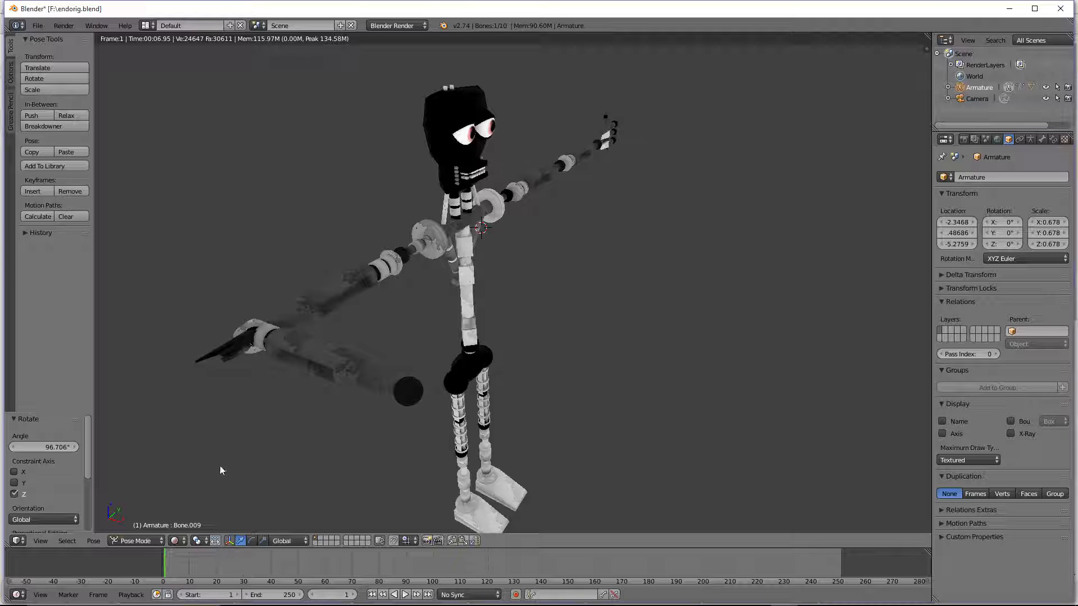
Step: Set the viewport shading to Material and rotate the forearm bone about -95.8° around global Z to straighten the arm
click(186, 542)
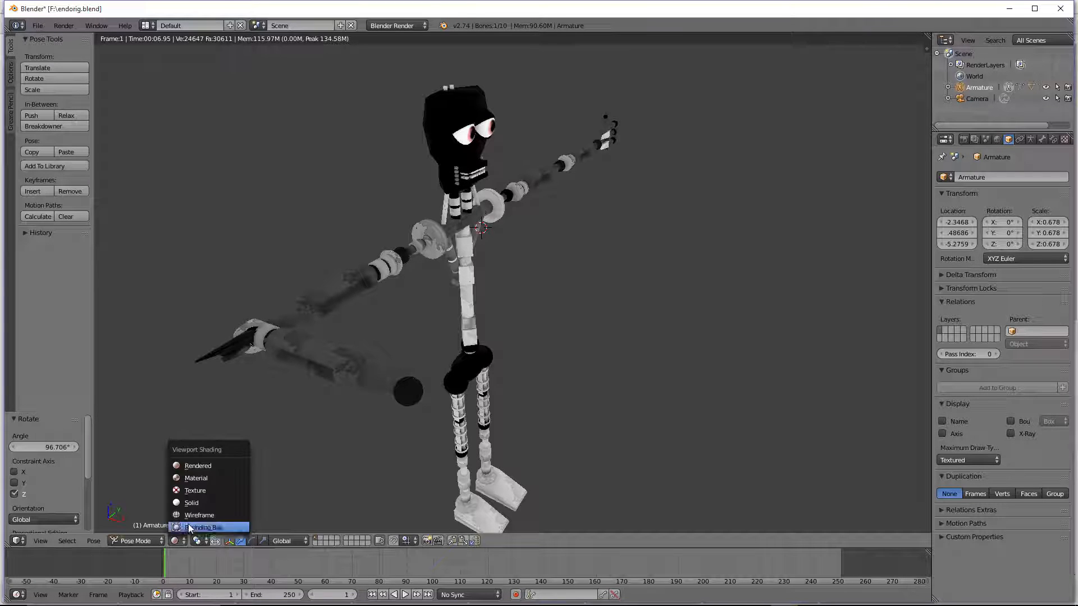
click(202, 480)
key(r)
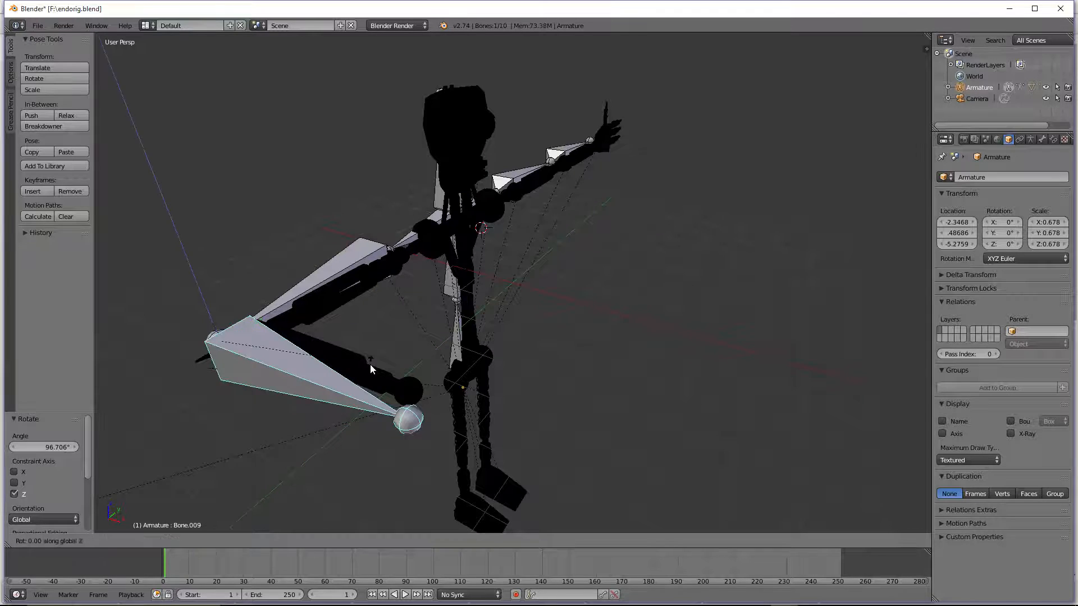
key(z)
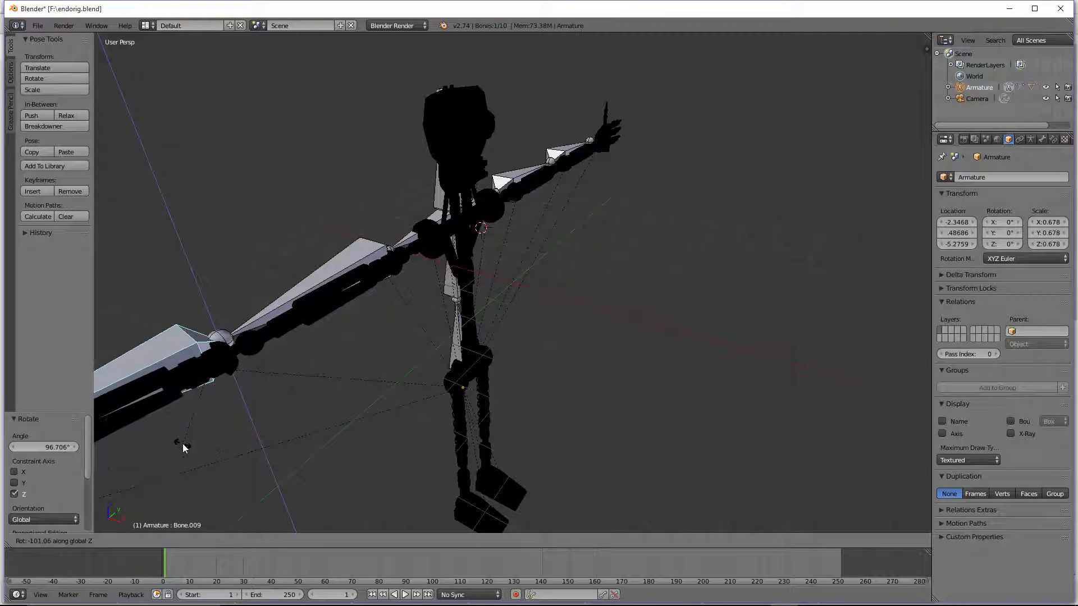
click(191, 447)
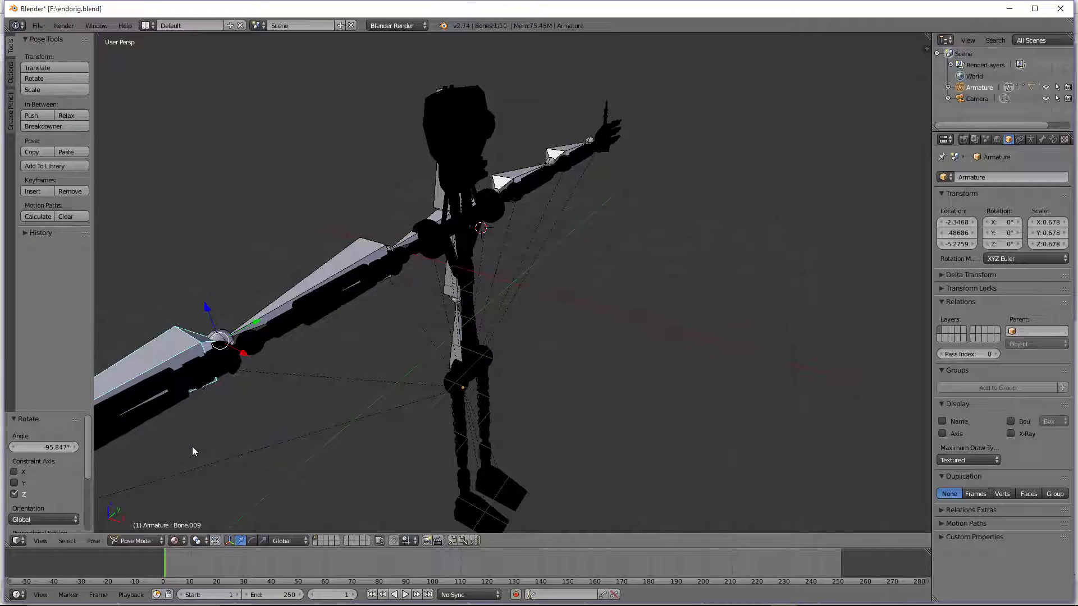
Step: Return to Object Mode, select the Left arm low mesh and switch it to weight paint mode
click(138, 541)
click(146, 524)
right_click(214, 364)
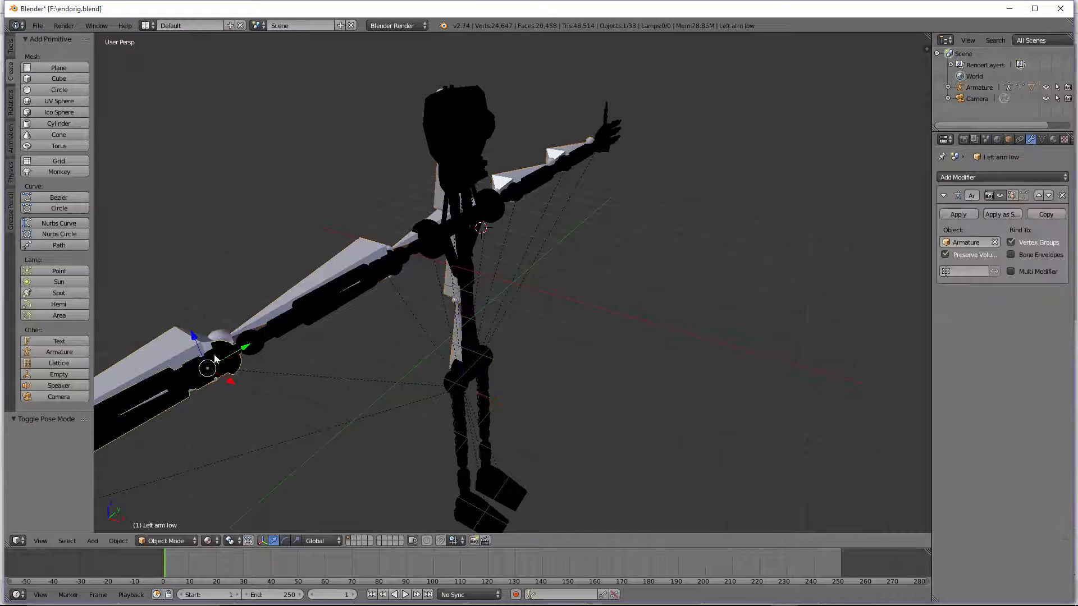
click(164, 541)
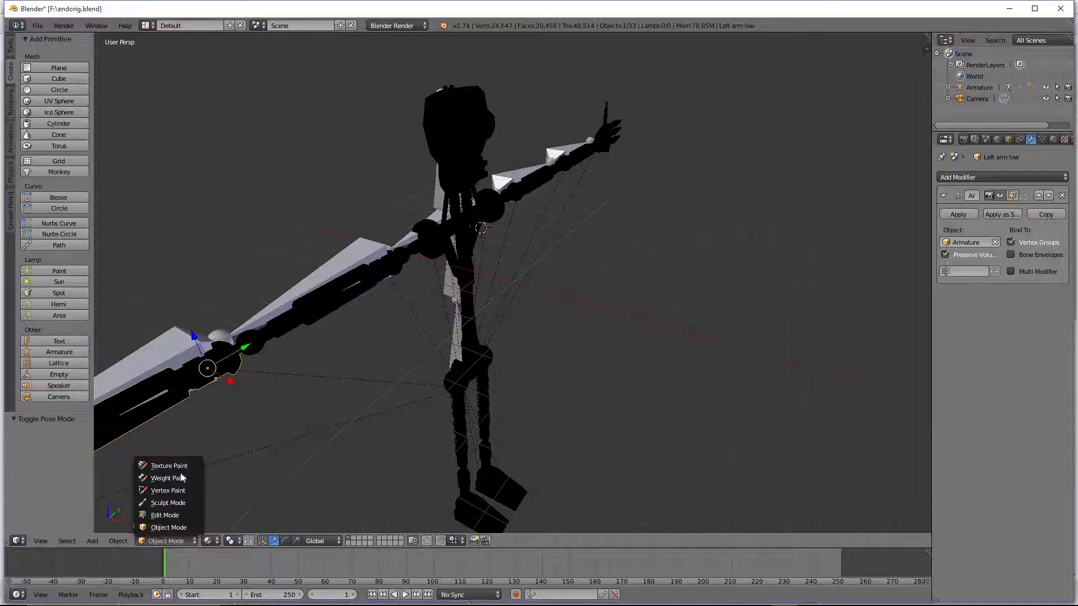
click(181, 477)
Step: Show the Left arm low mesh's weights at the elbow joint in wireframe
scroll(187, 370, up, 2)
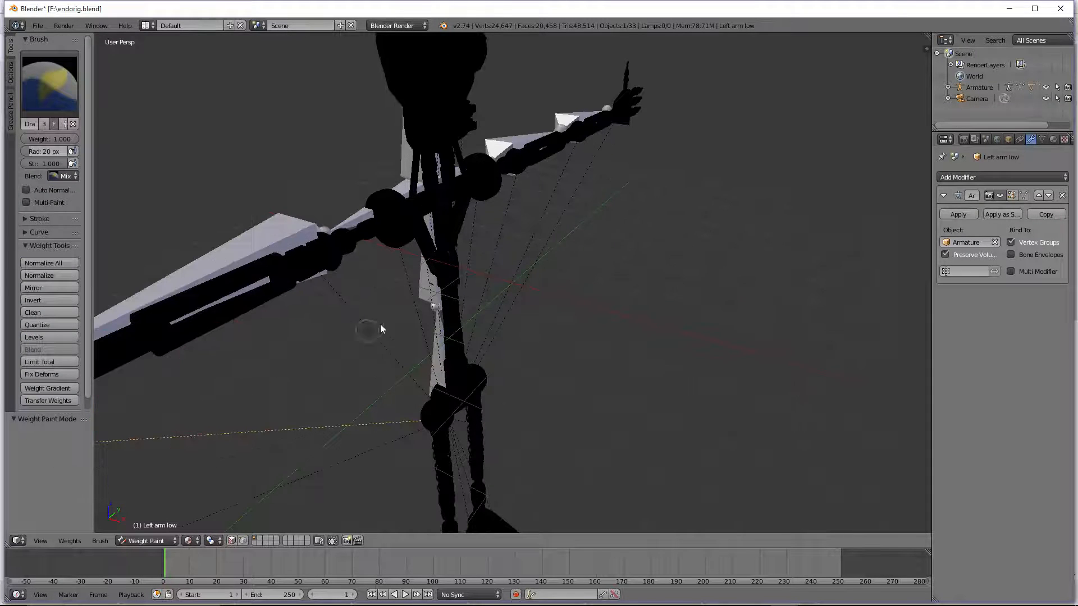
middle_drag(381, 329, 767, 243)
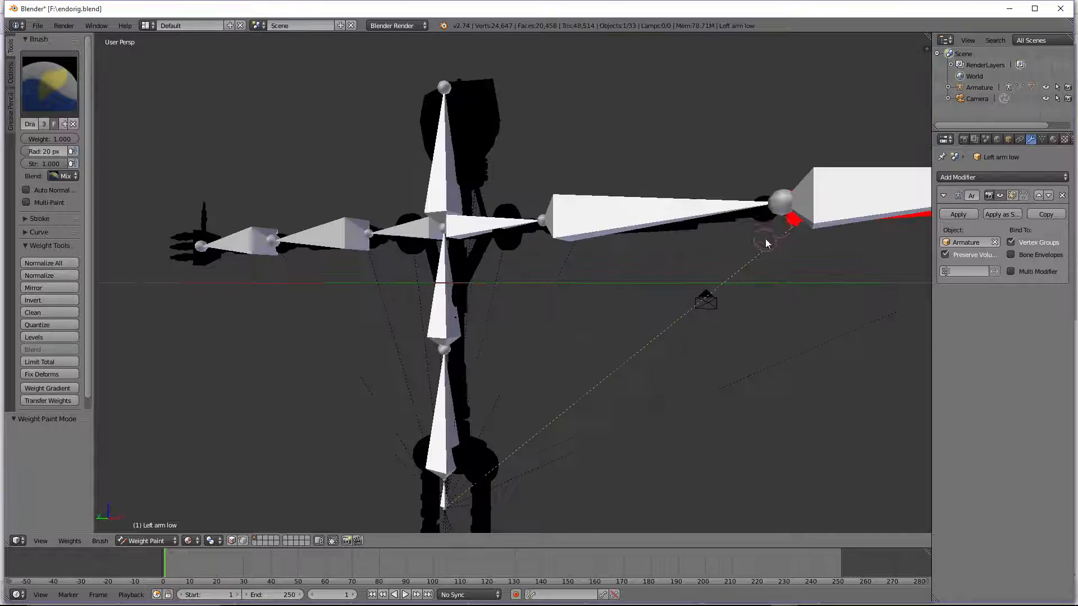
key(z)
key(z)
key(z)
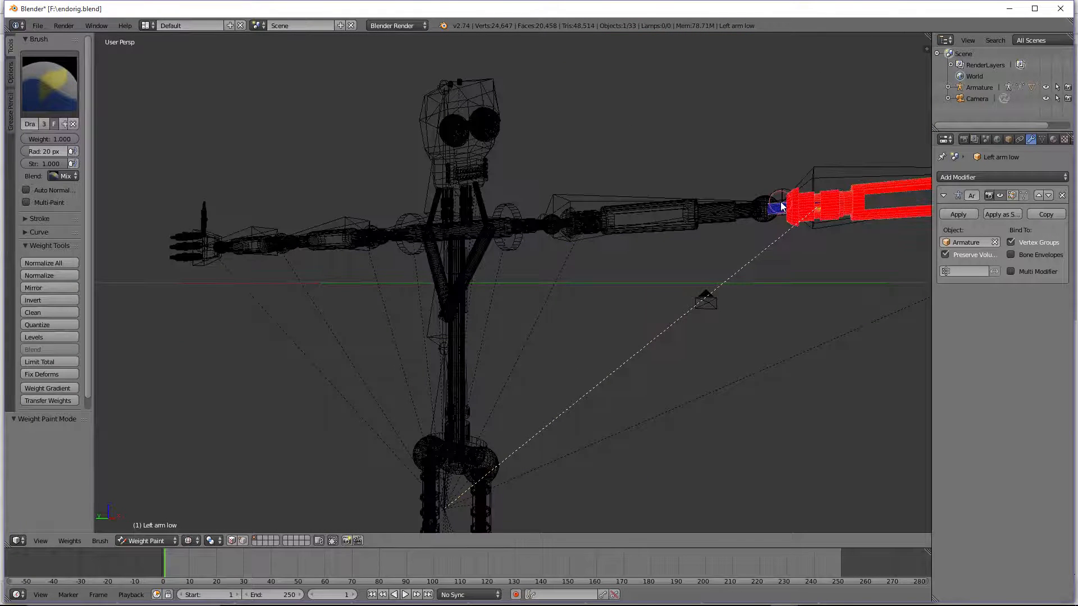
Step: Paint weight 1.000 onto the elbow end of the Left arm low mesh, enlarging the brush radius to 89 px
drag(775, 227, 787, 215)
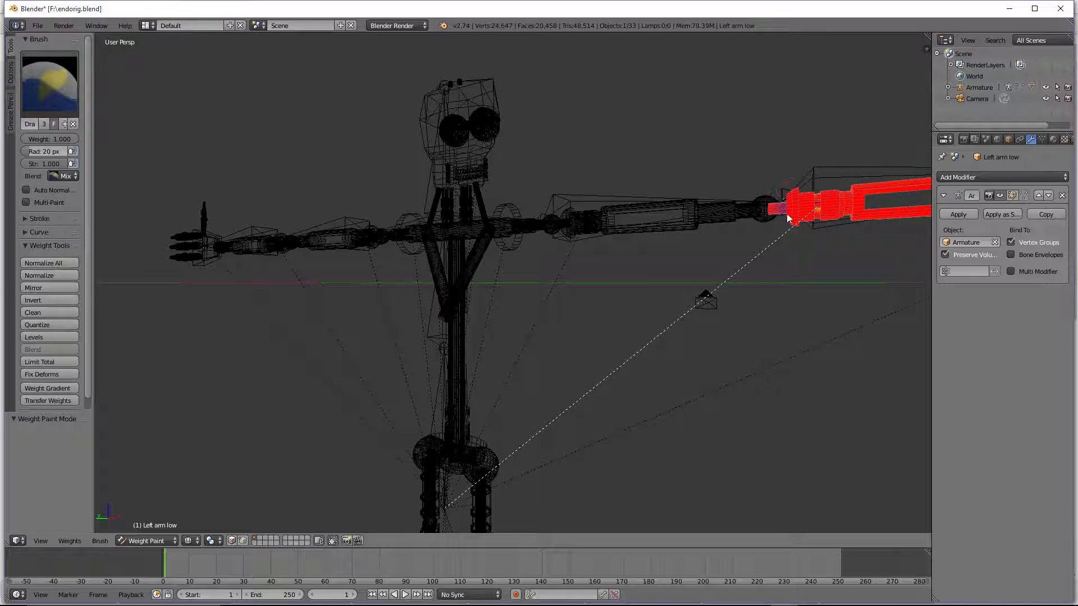
drag(52, 151, 90, 152)
click(781, 207)
mouse_move(809, 171)
middle_down()
mouse_move(590, 221)
mouse_move(206, 235)
mouse_move(204, 208)
mouse_move(193, 207)
middle_up()
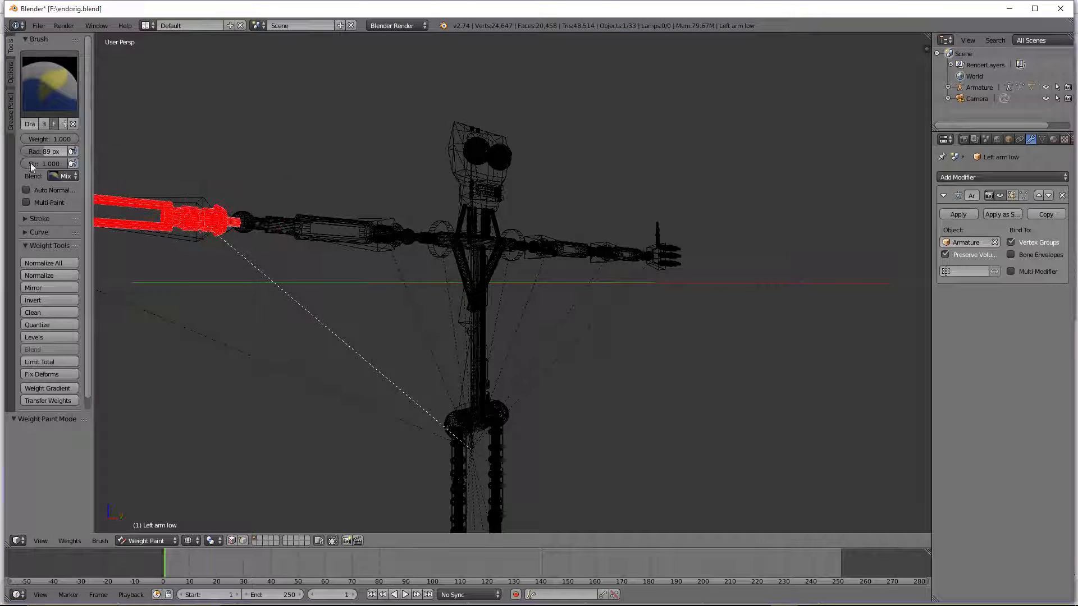
Step: Return to Object Mode in solid shading, select the armature and switch it to Pose Mode
key(z)
key(Tab)
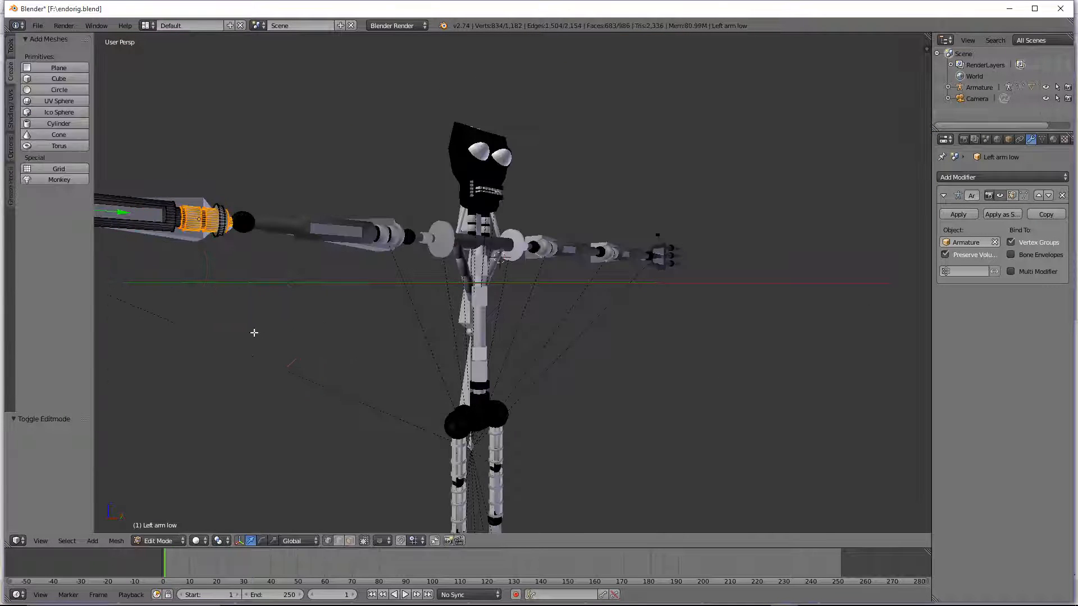
click(158, 541)
click(157, 527)
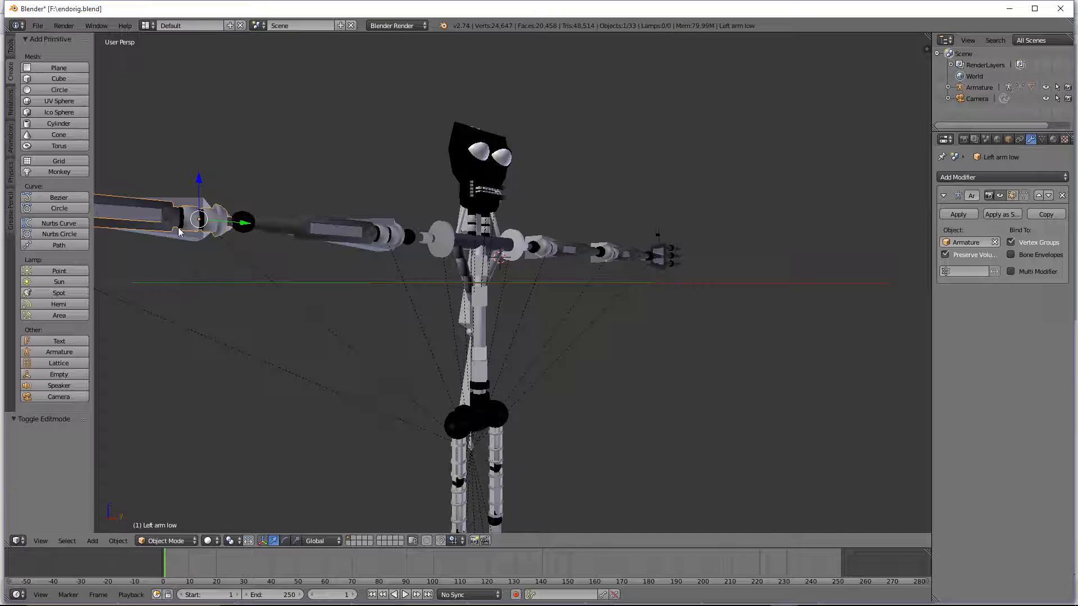
middle_drag(185, 290, 328, 338)
right_click(335, 359)
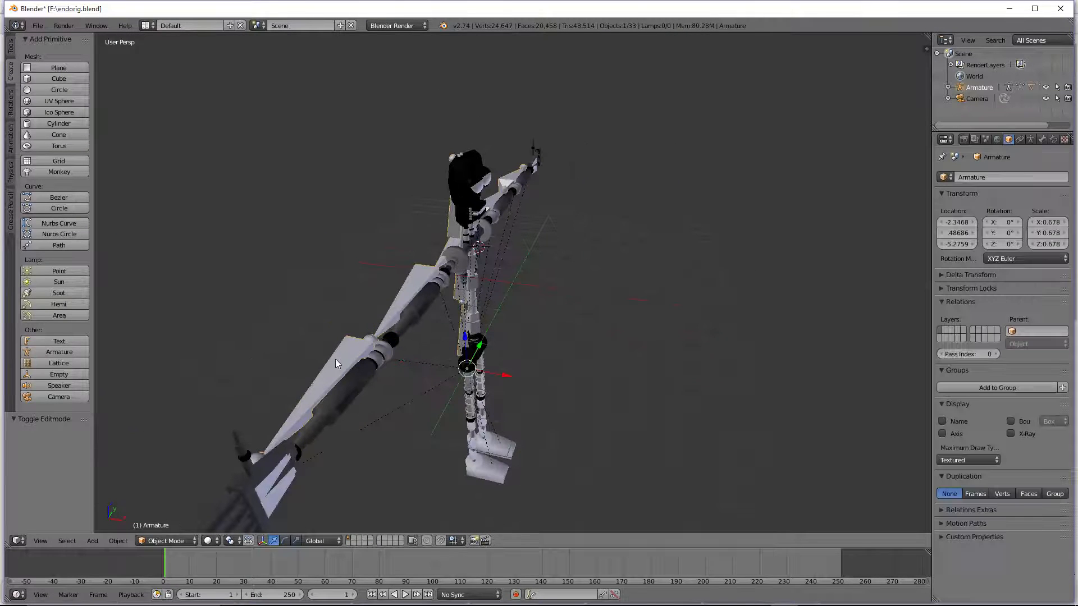
click(165, 540)
click(162, 527)
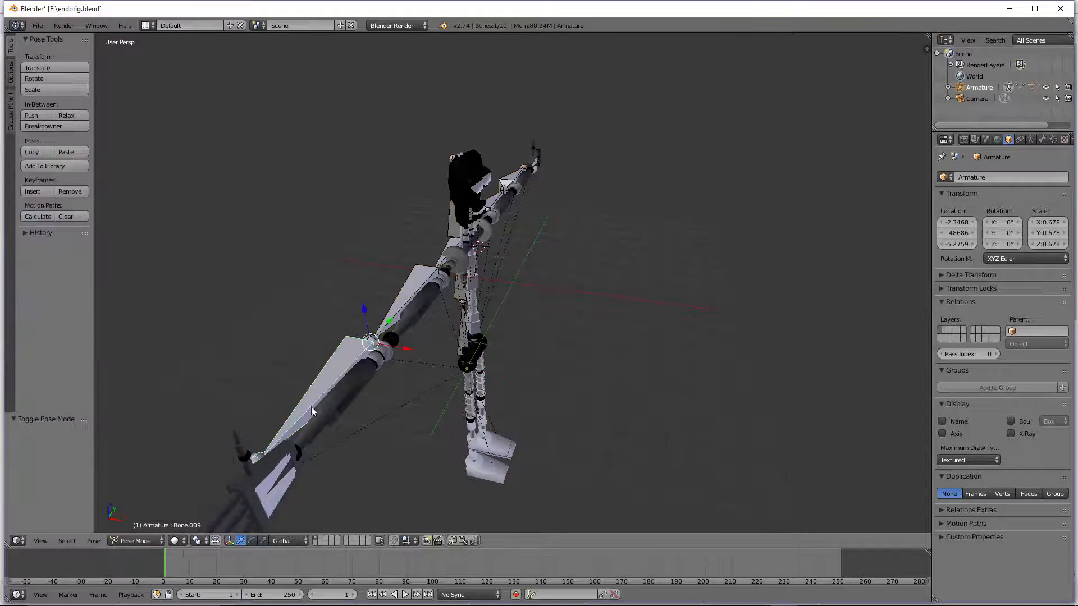
Step: Rotate the left forearm bone about 81.1° around global Z to bend the elbow
key(r)
key(z)
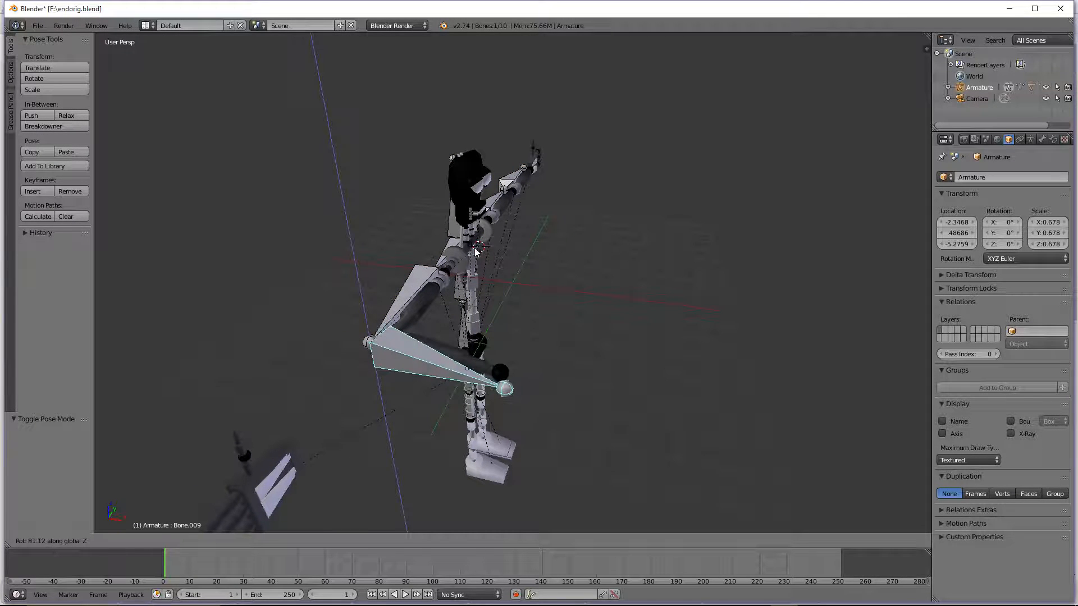
click(513, 384)
middle_drag(512, 384, 524, 413)
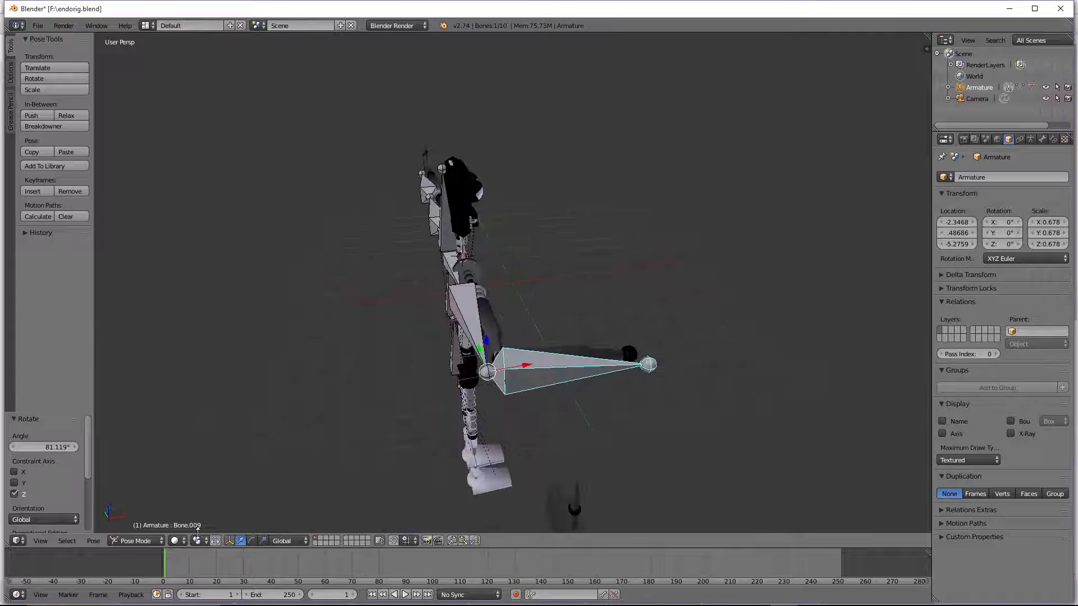
Step: Inspect the bent elbow from front and back in rendered shading, and return the viewport to Material shading
click(177, 541)
click(190, 465)
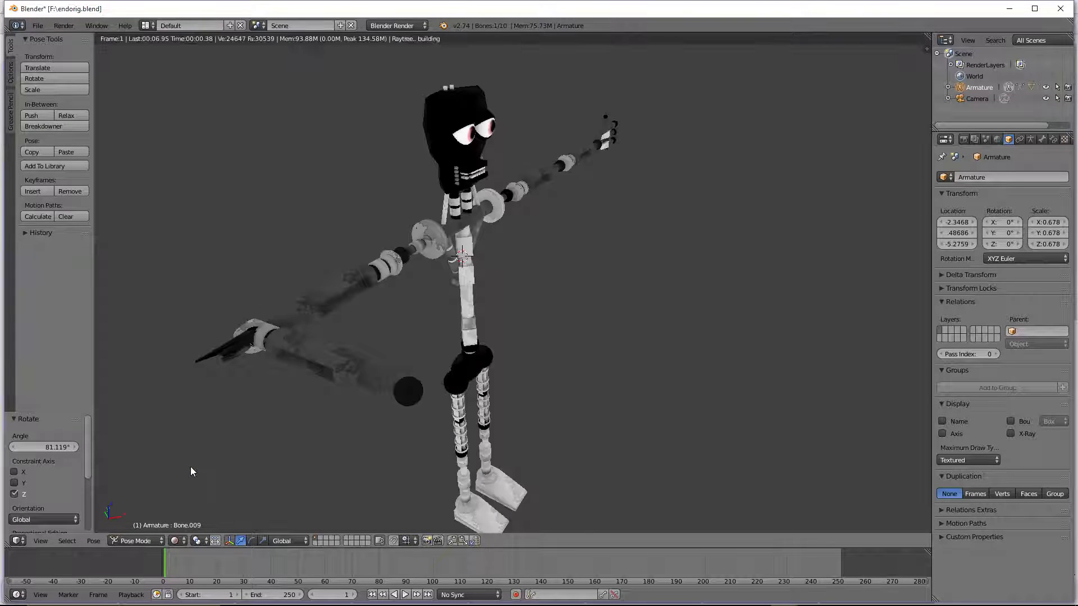
middle_drag(503, 427, 555, 444)
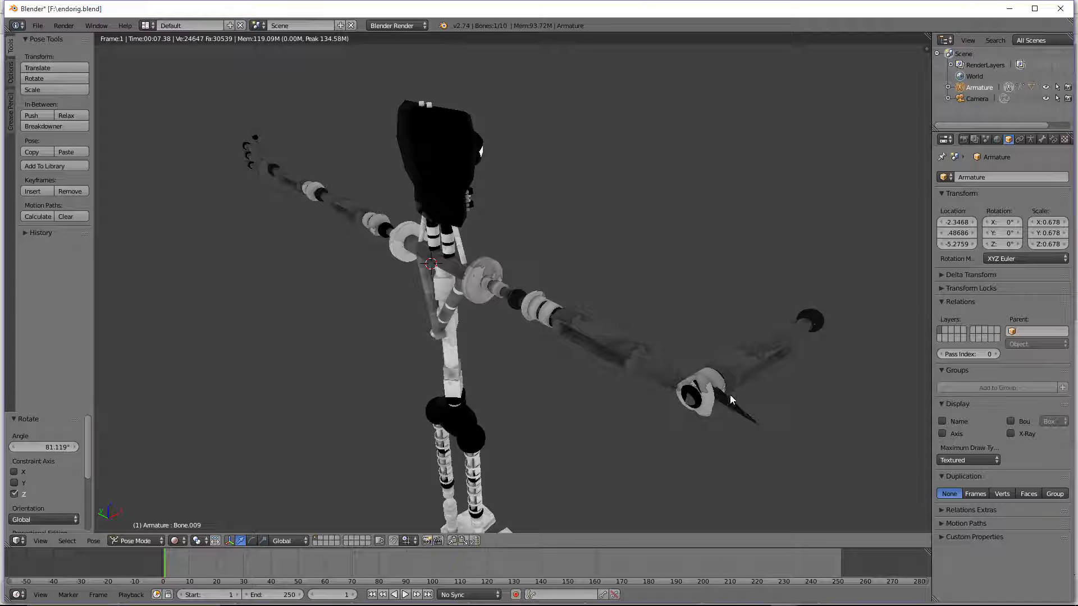
click(175, 541)
click(201, 481)
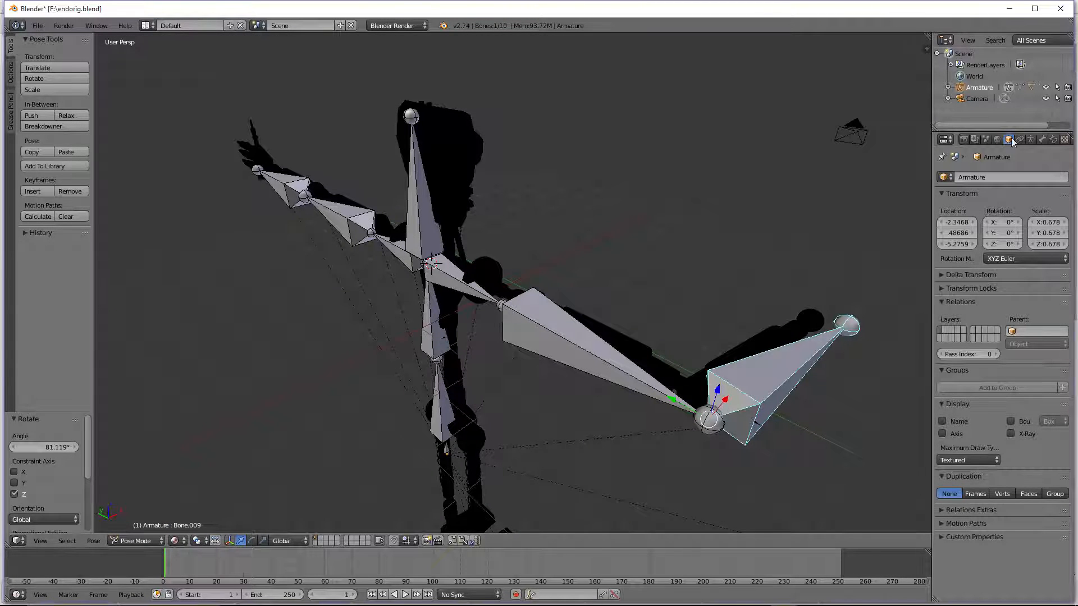
Step: Display the armature's bones as sticks and select the Left arm low mesh at the bent elbow
click(1030, 140)
click(975, 309)
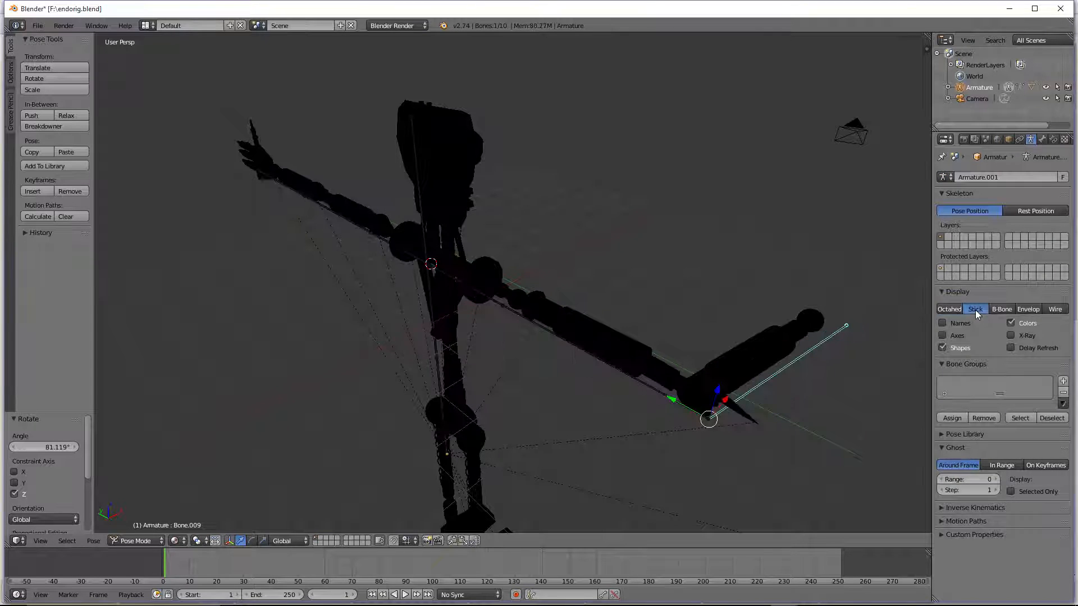
right_click(742, 414)
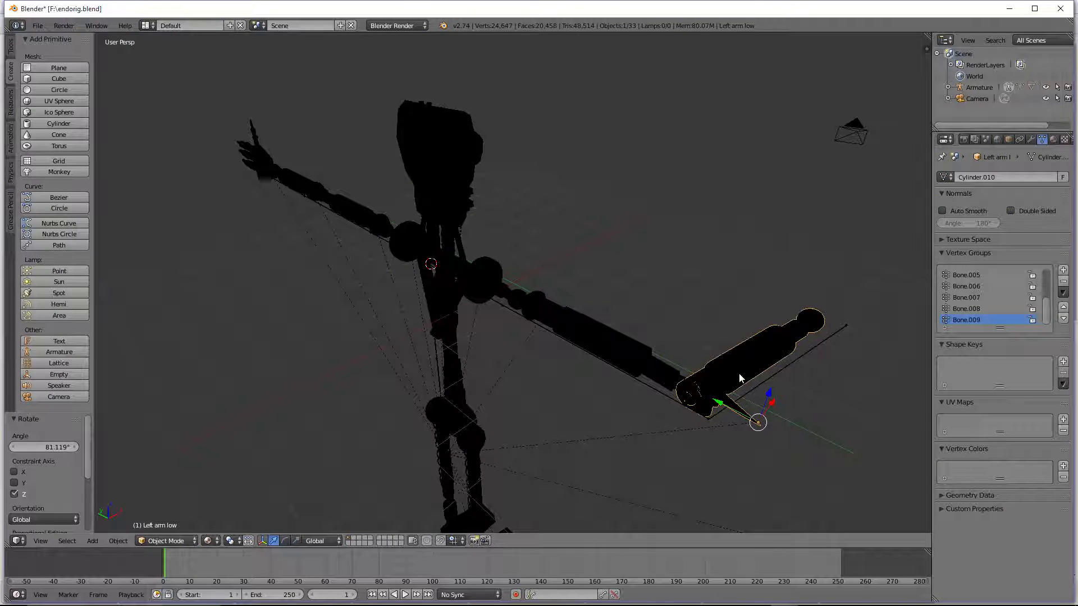
right_click(698, 393)
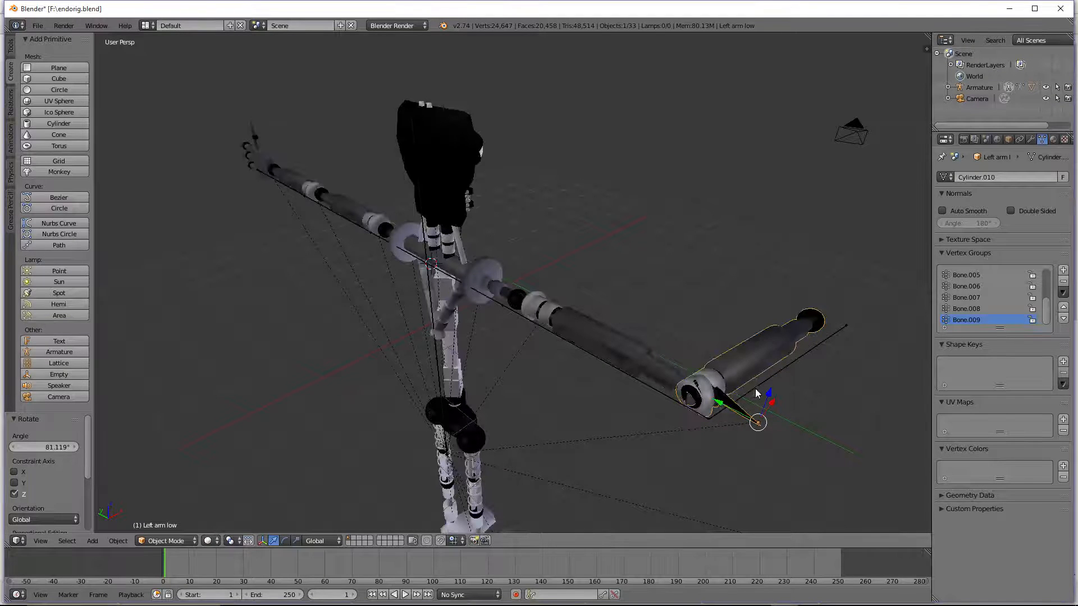
Step: Try rotating the left forearm bone around global Z to straighten the arm, and undo the rotation
key(r)
key(z)
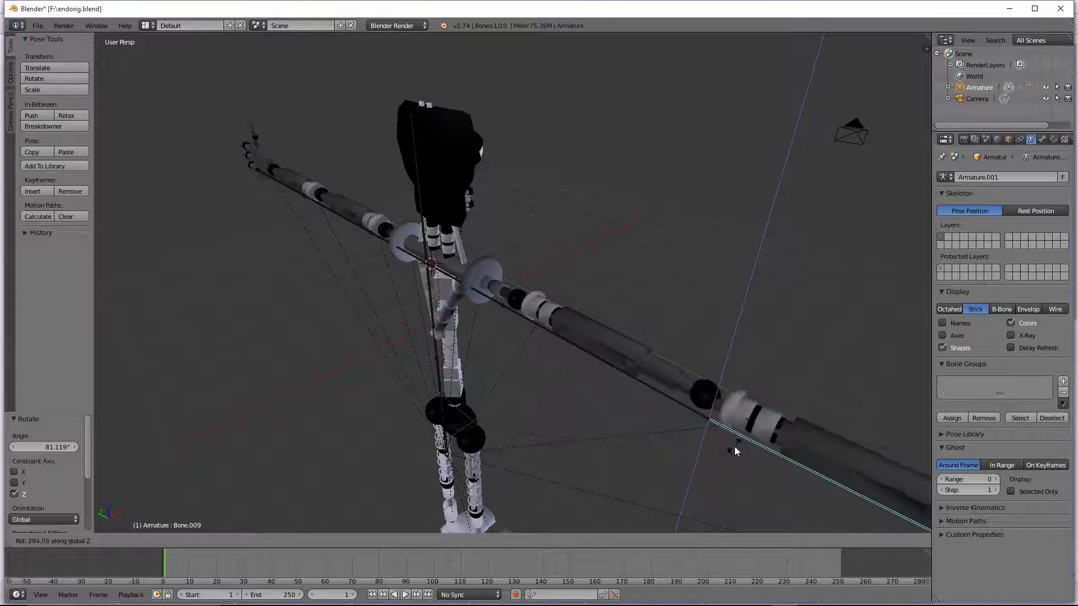
click(733, 447)
key(ctrl+z)
key(ctrl+z)
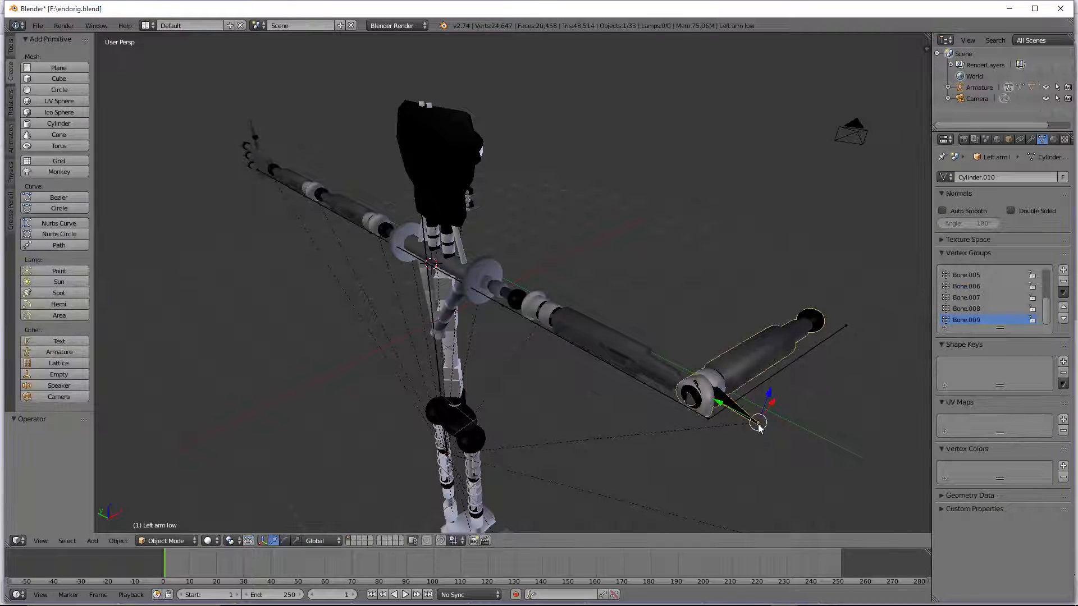
Step: Undo the stick bone display and the earlier elbow bend, keeping the viewport in solid shading
key(z)
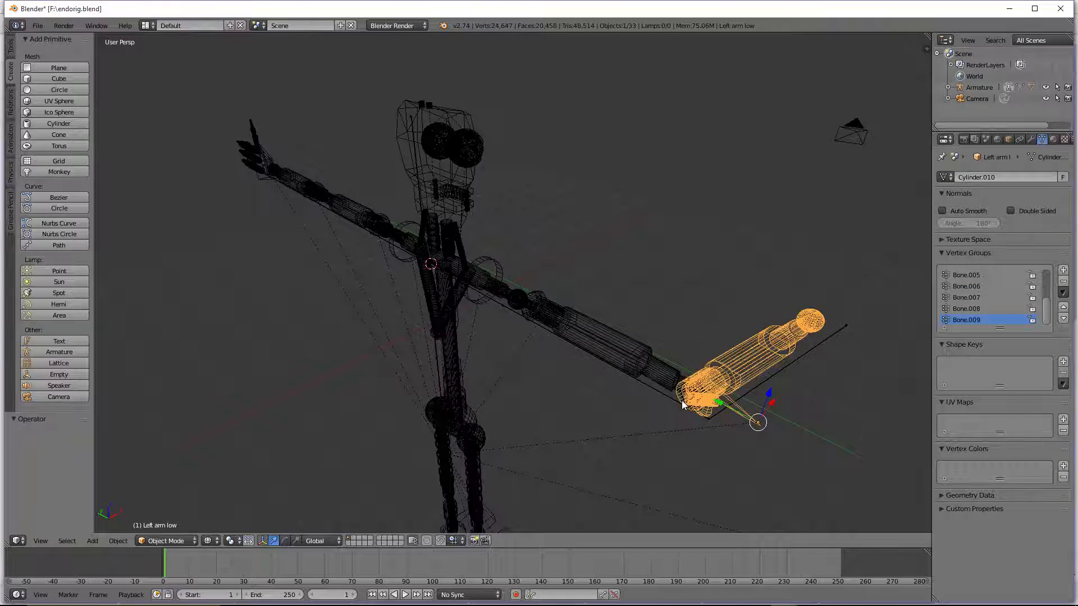
key(ctrl+z)
key(ctrl+z)
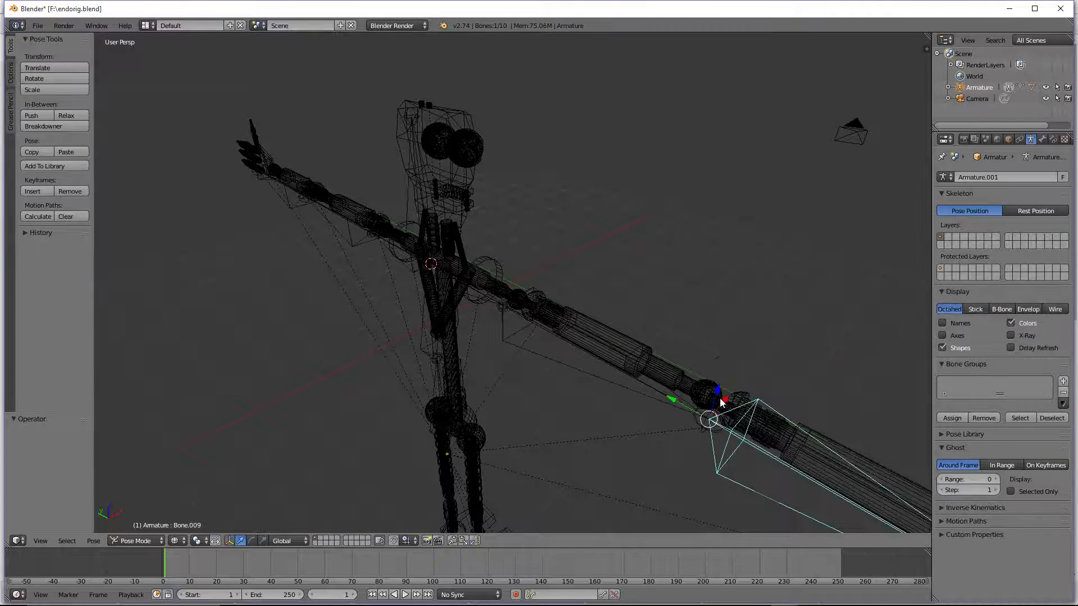
key(z)
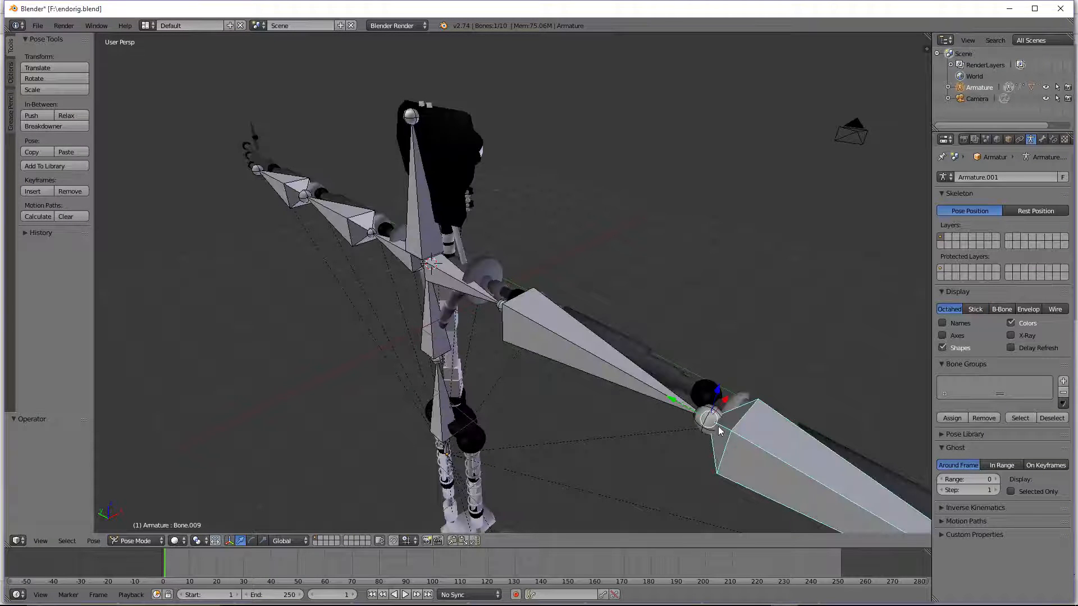
Step: Select the Left arm low mesh, switch it to Weight Paint mode and show it in wireframe
scroll(721, 430, down, 2)
right_click(750, 400)
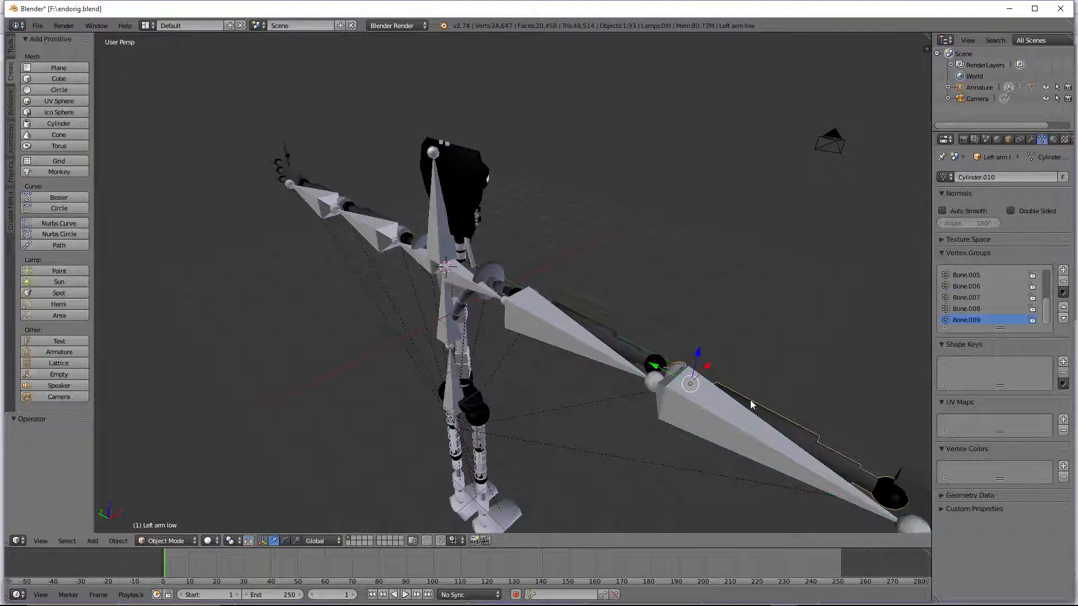
click(209, 540)
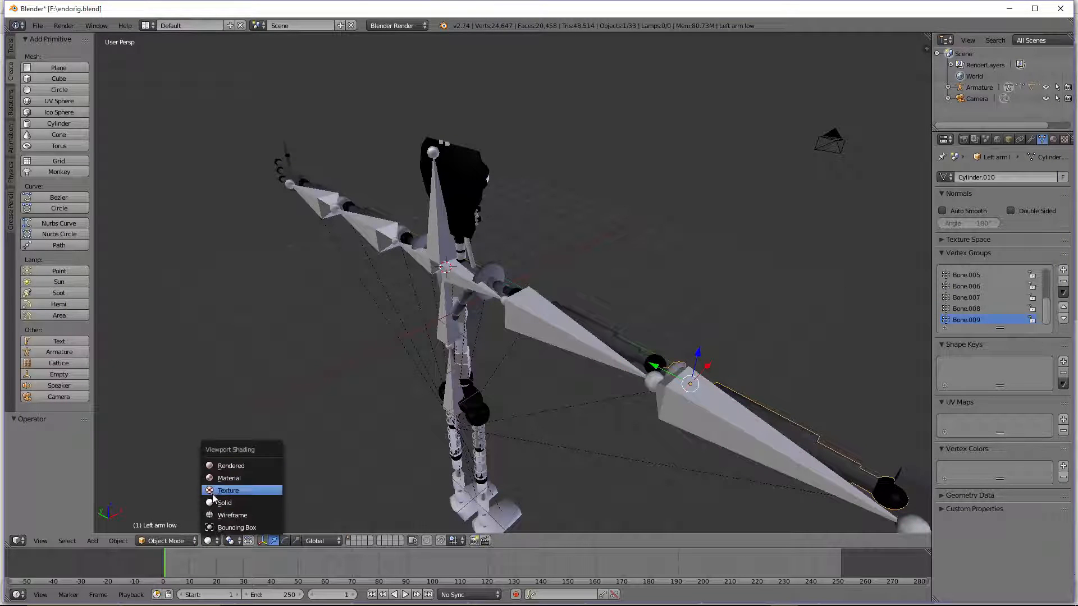
click(190, 542)
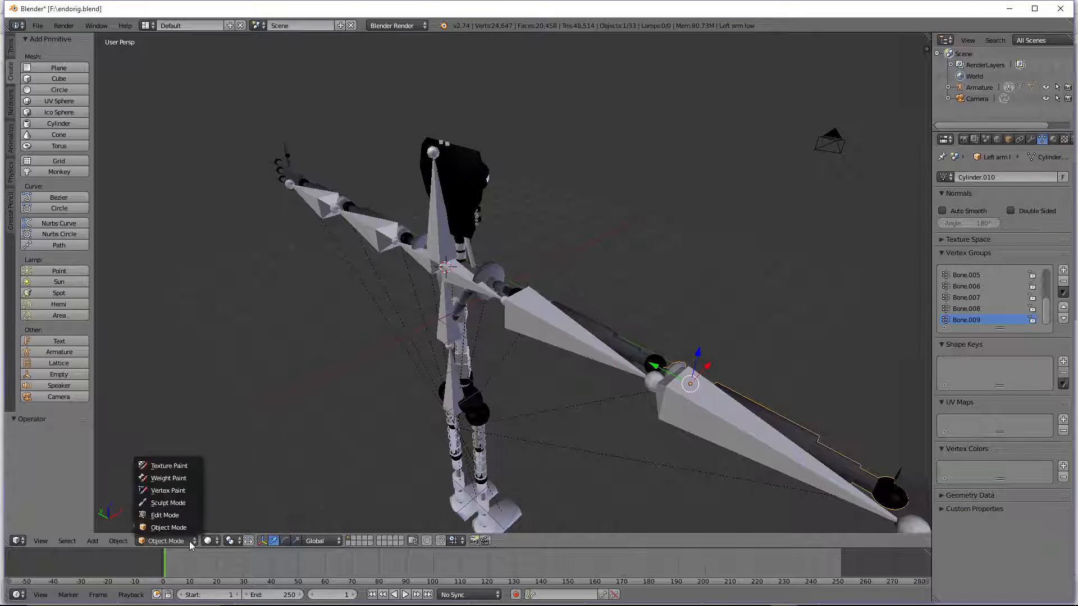
click(191, 480)
key(z)
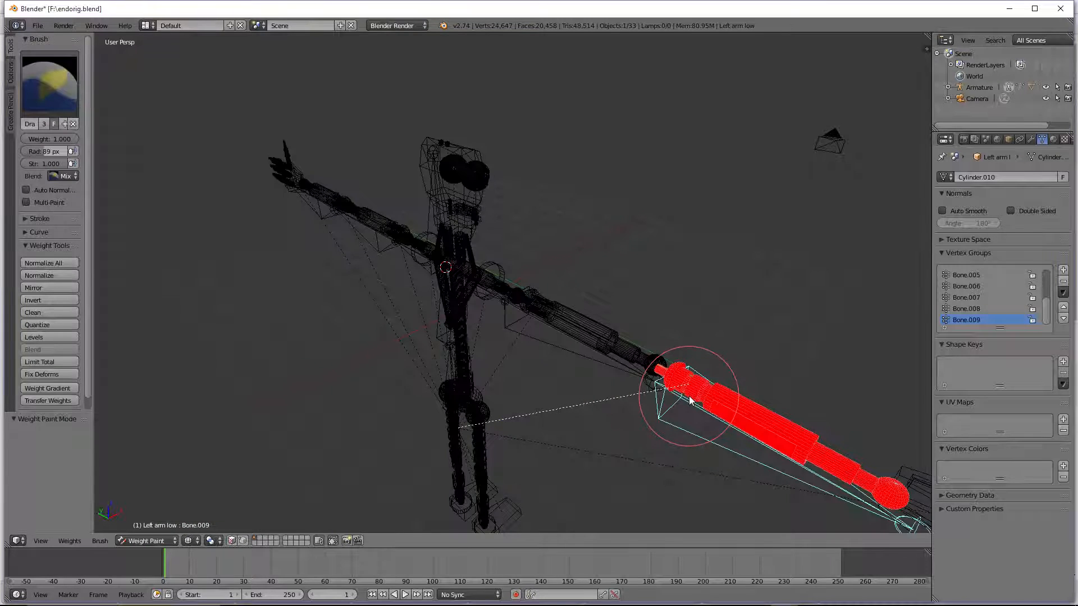
Step: Check the Left arm low mesh's weights from several angles in wireframe and solid shading, and return to Object Mode
mouse_move(659, 397)
middle_down()
mouse_move(422, 452)
mouse_move(313, 373)
mouse_move(313, 285)
middle_up()
middle_drag(316, 161, 314, 139)
scroll(319, 160, down, 3)
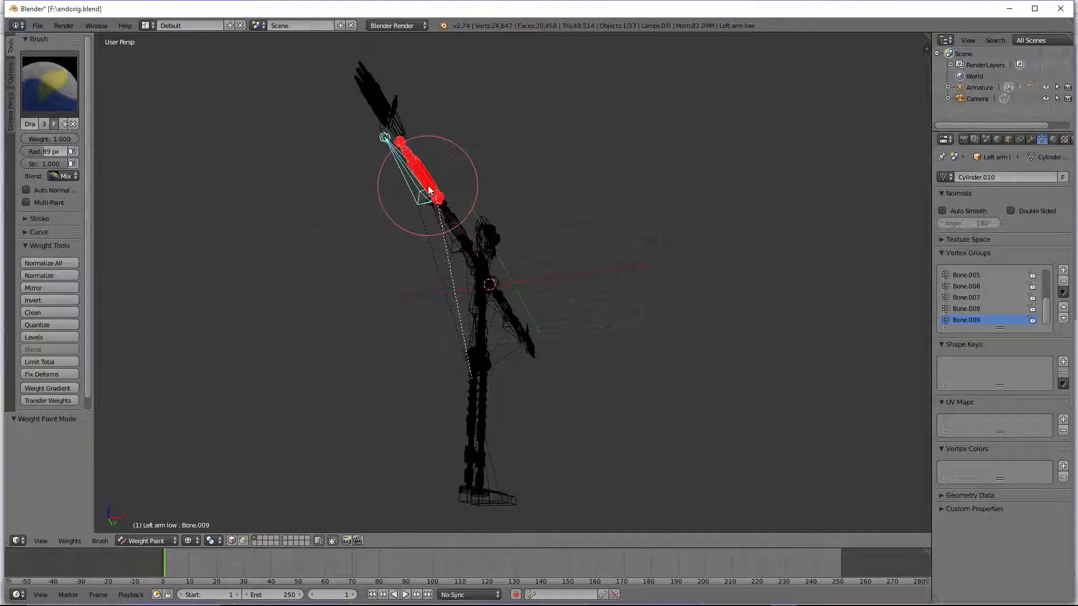
key(z)
mouse_move(446, 197)
middle_down()
mouse_move(664, 243)
mouse_move(657, 296)
mouse_move(690, 272)
middle_up()
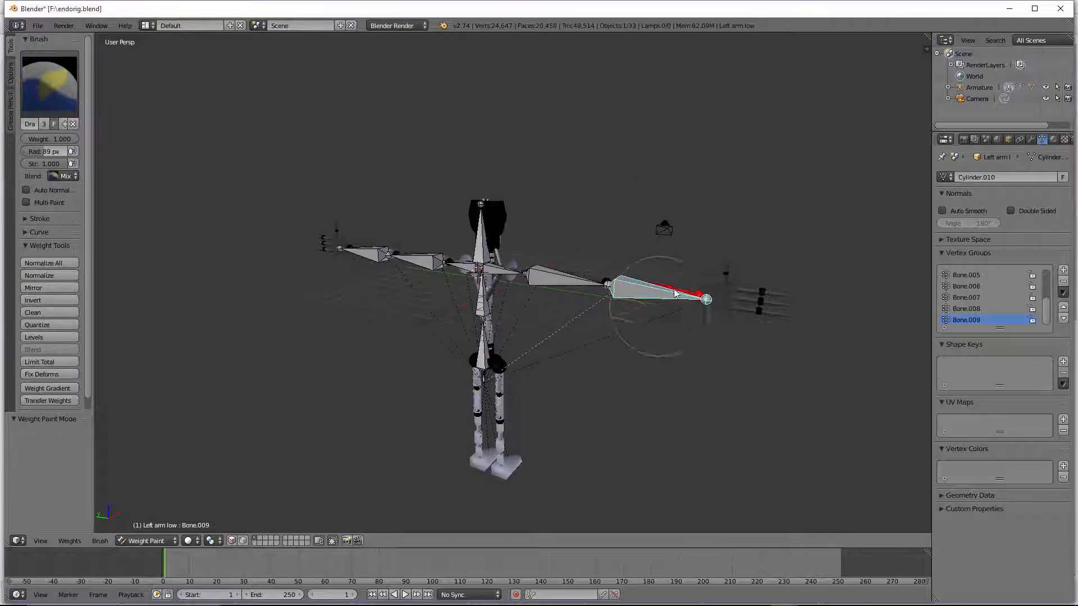
scroll(667, 289, down, 1)
scroll(667, 289, up, 2)
click(146, 541)
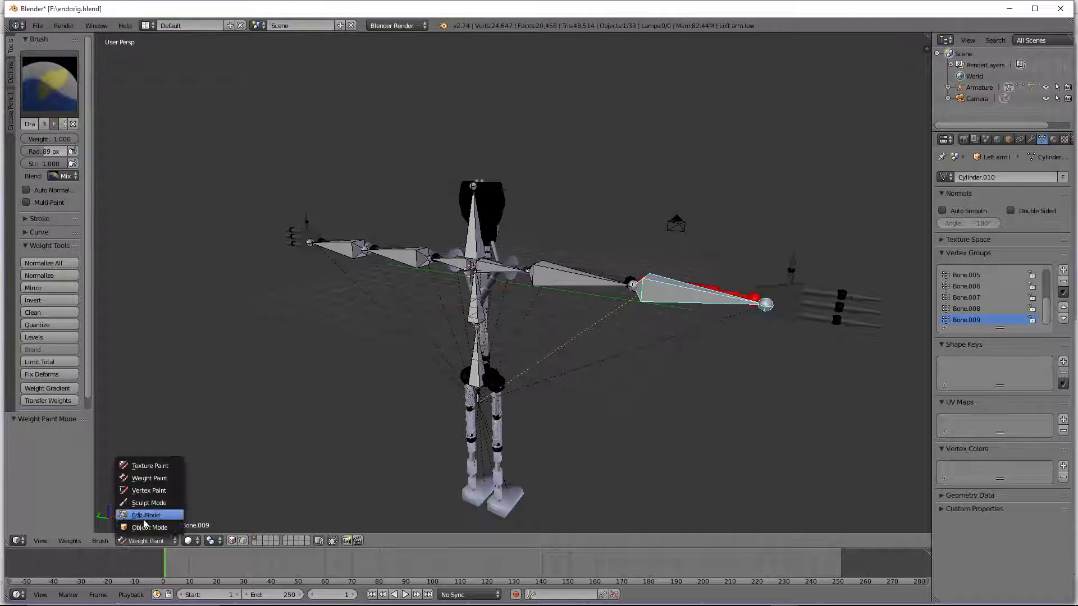
click(148, 527)
scroll(550, 317, up, 1)
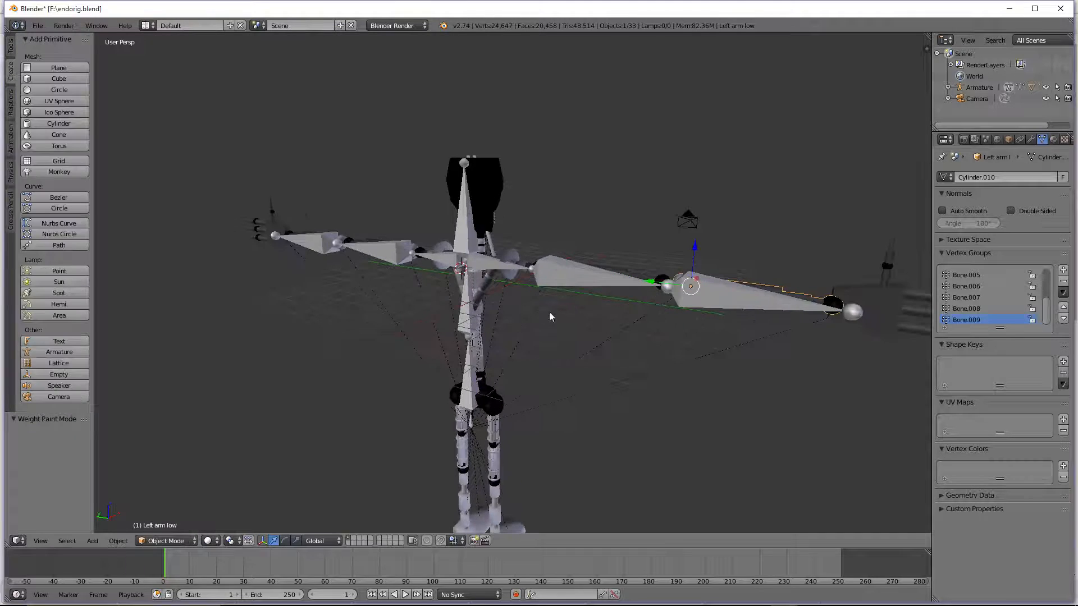
Step: Select the left forearm bone in Pose Mode and rotate it about 83.9° around global Z
right_click(734, 305)
key(ctrl+Tab)
middle_drag(729, 331, 716, 403)
key(r)
key(z)
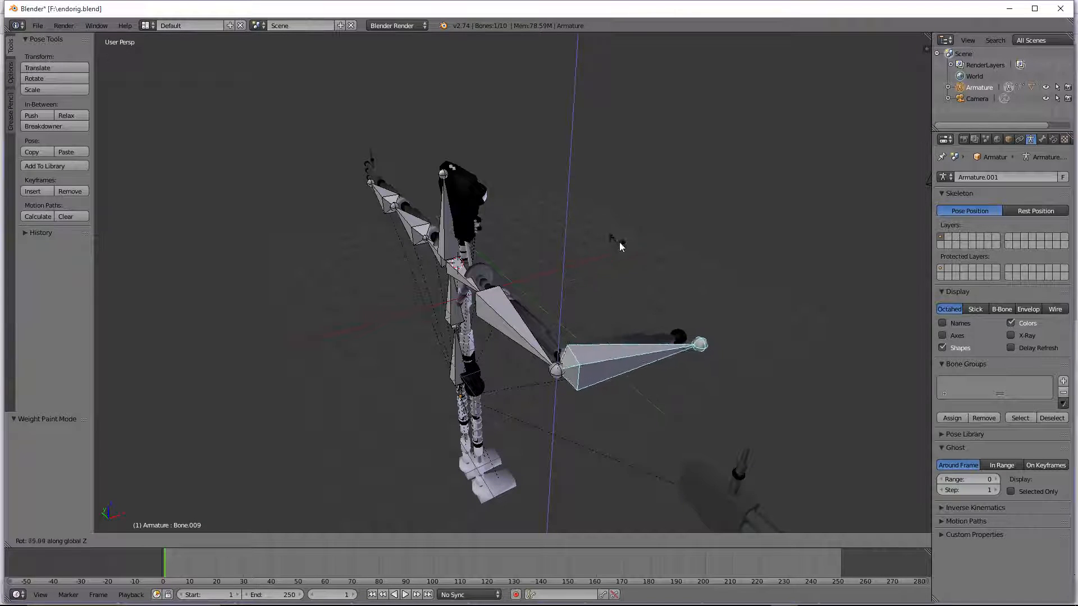
click(606, 218)
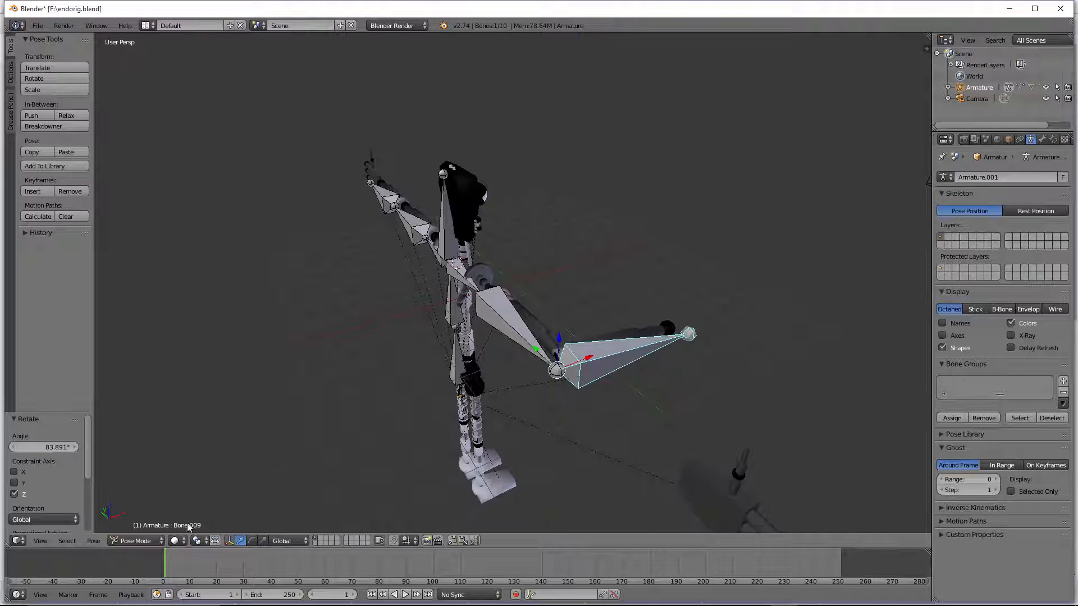
Step: Examine the bent elbow's deformation from all around the character in rendered shading, and return the viewport to Material shading
click(185, 543)
click(224, 466)
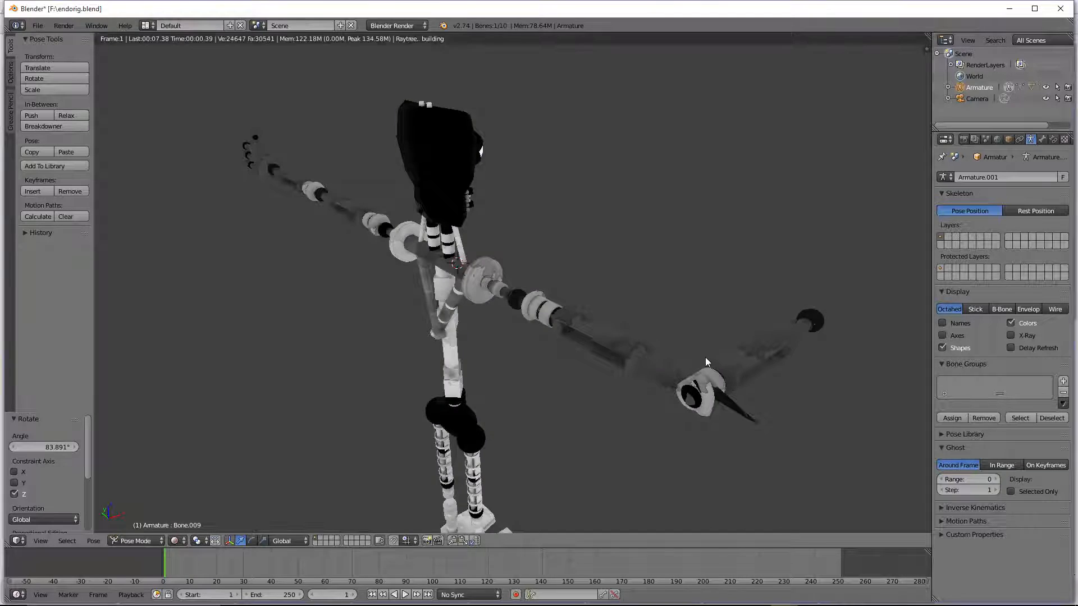
scroll(558, 362, up, 2)
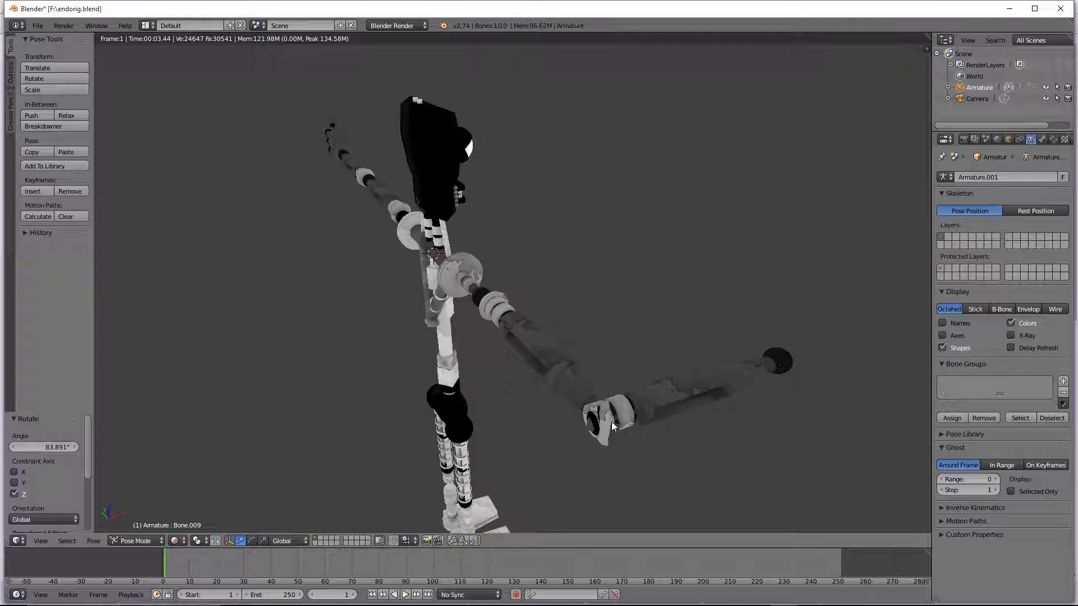
key(KP_6)
key(KP_6)
key(KP_6)
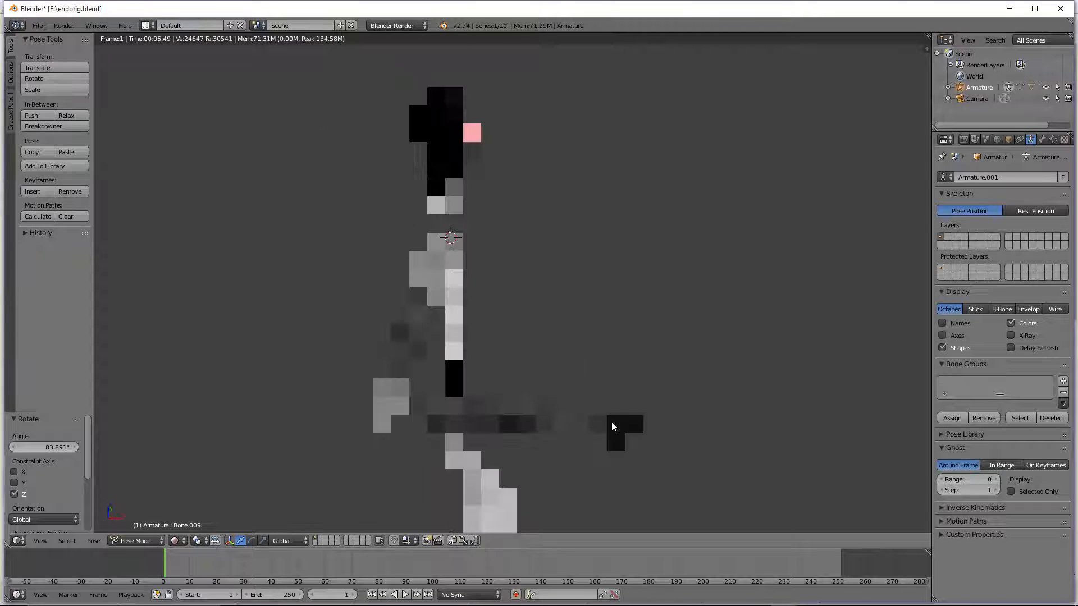
key(KP_6)
key(KP_6)
key(KP_6)
key(KP_6)
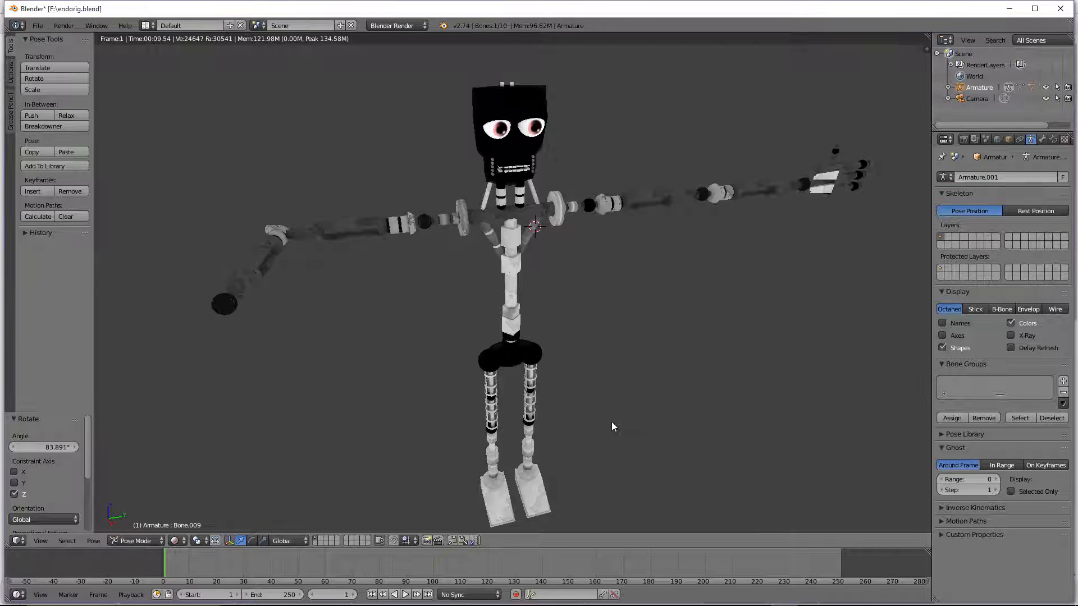
middle_drag(611, 422, 521, 438)
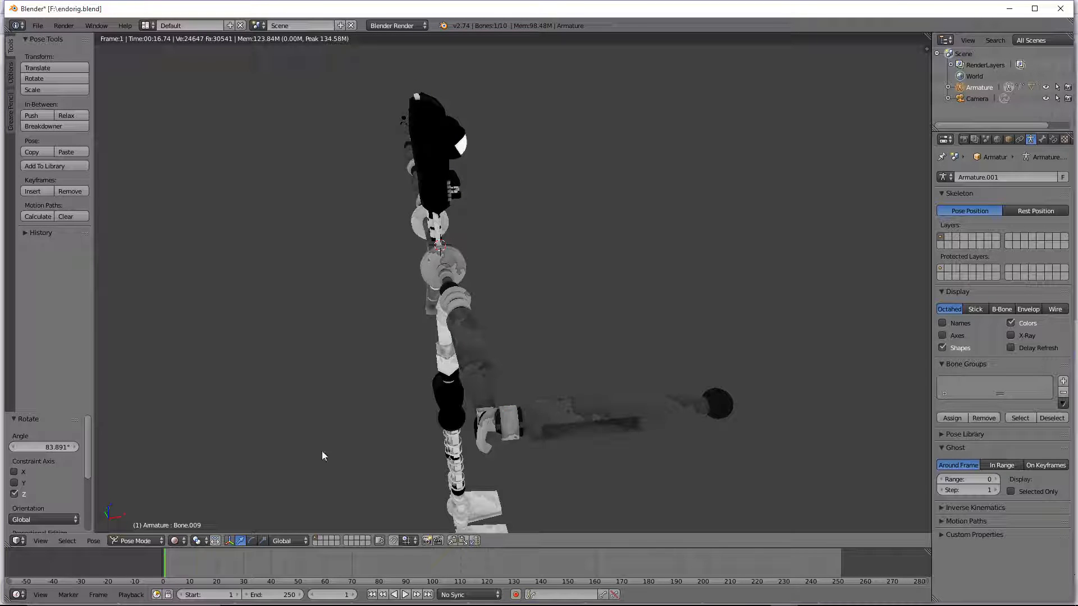
click(175, 540)
click(197, 476)
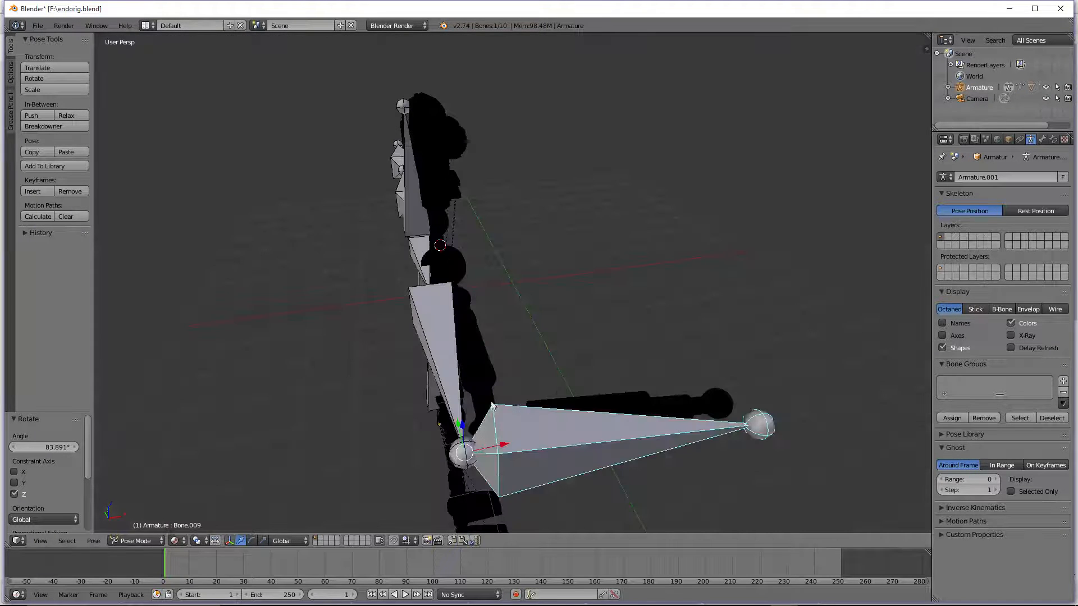
Step: Rotate the left forearm bone back by about -84.4° around global Z to straighten the arm
scroll(651, 411, down, 2)
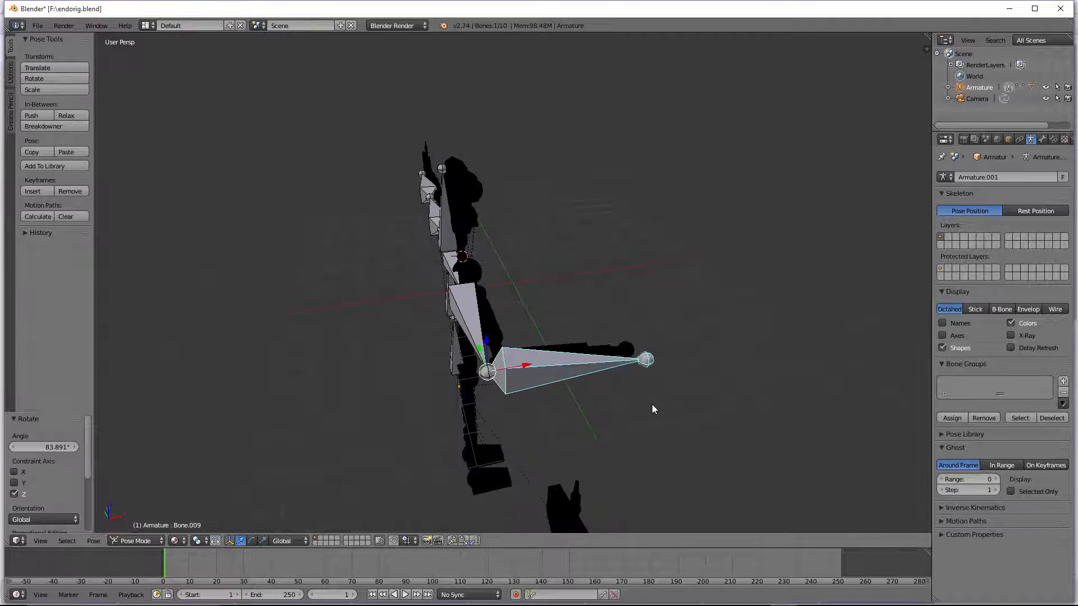
key(r)
key(z)
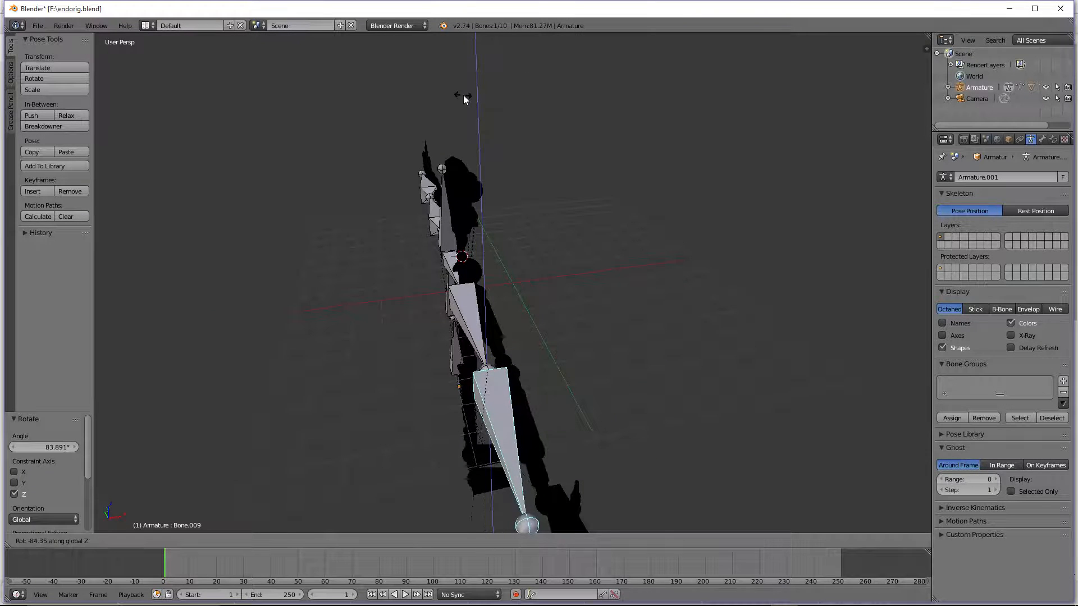
click(463, 103)
middle_drag(573, 336, 373, 322)
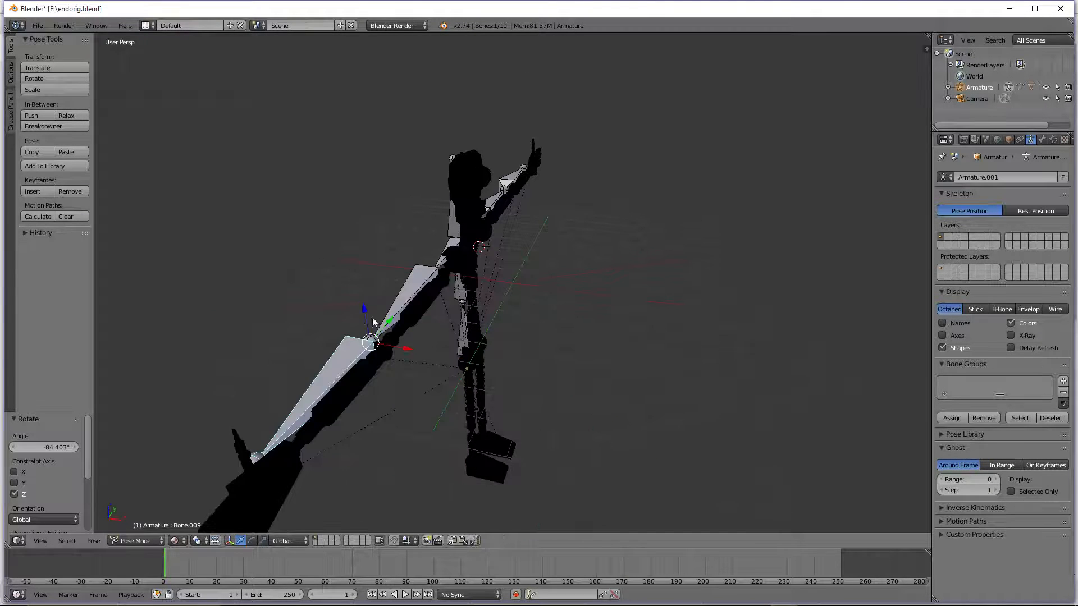
Step: Select the left arm high mesh and turn off Preserve Volume in its Armature modifier
right_click(400, 332)
right_click(405, 315)
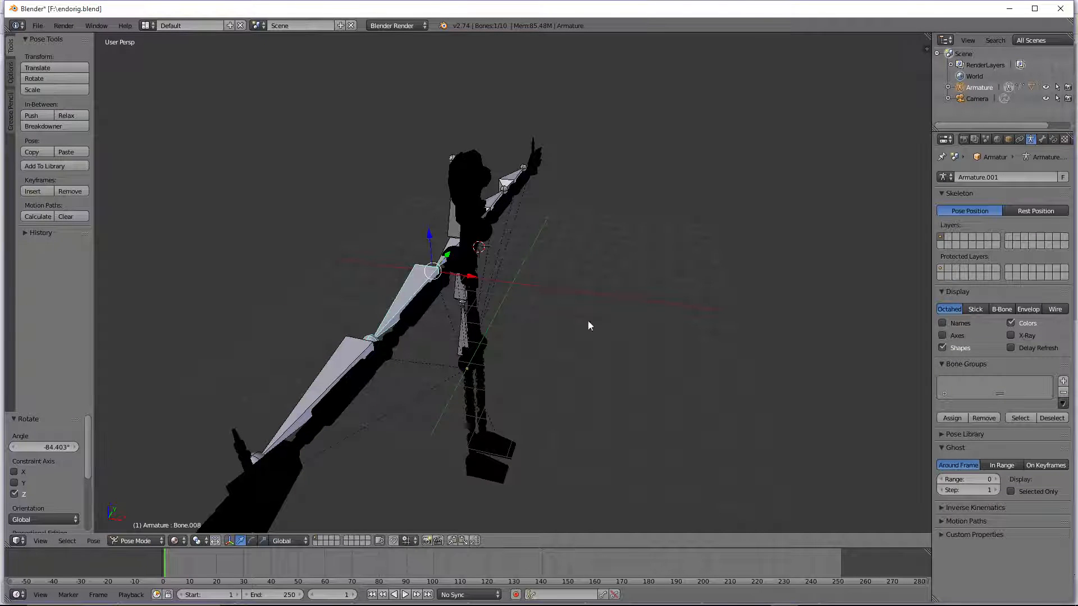
click(1043, 140)
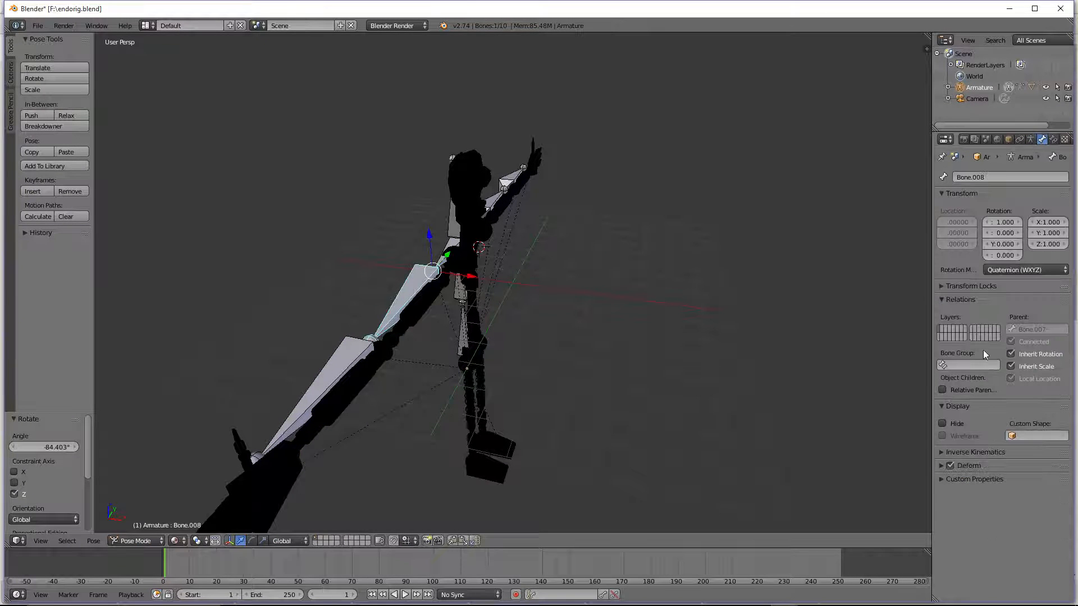
scroll(313, 330, up, 2)
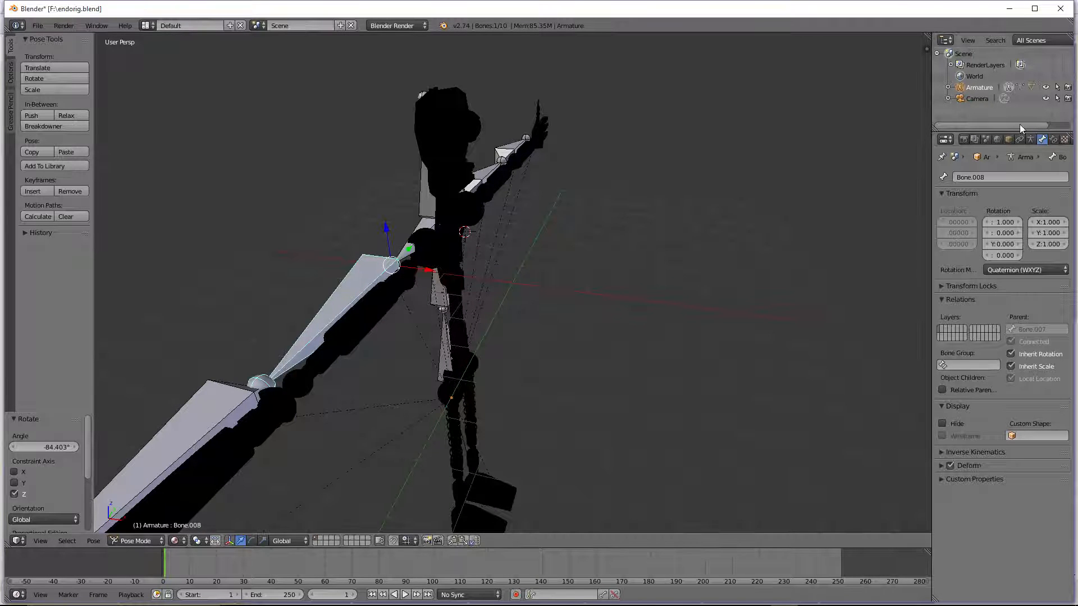
click(1031, 140)
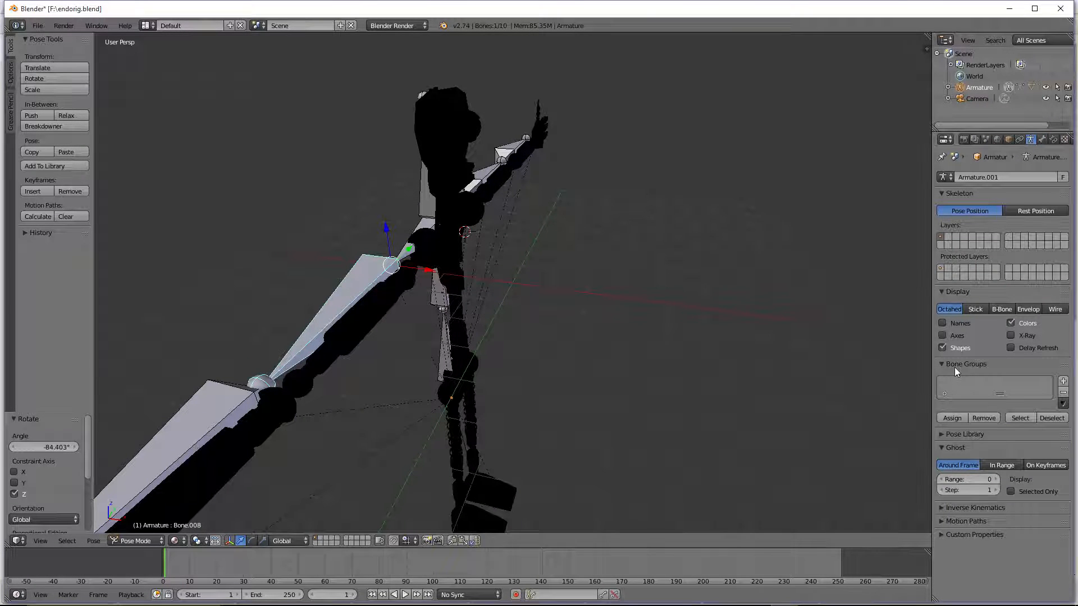
right_click(336, 360)
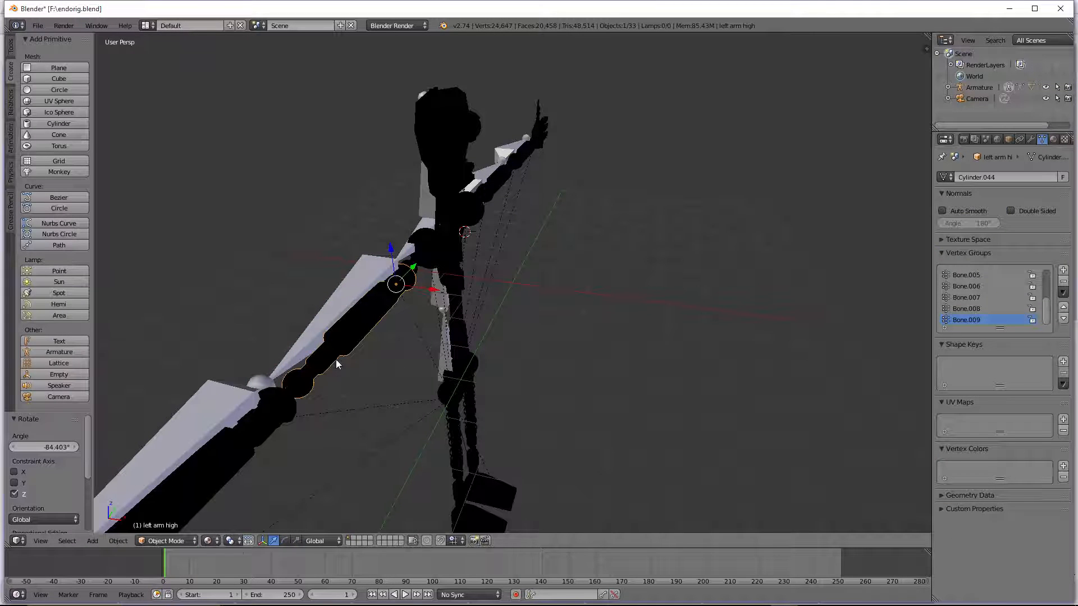
click(1030, 139)
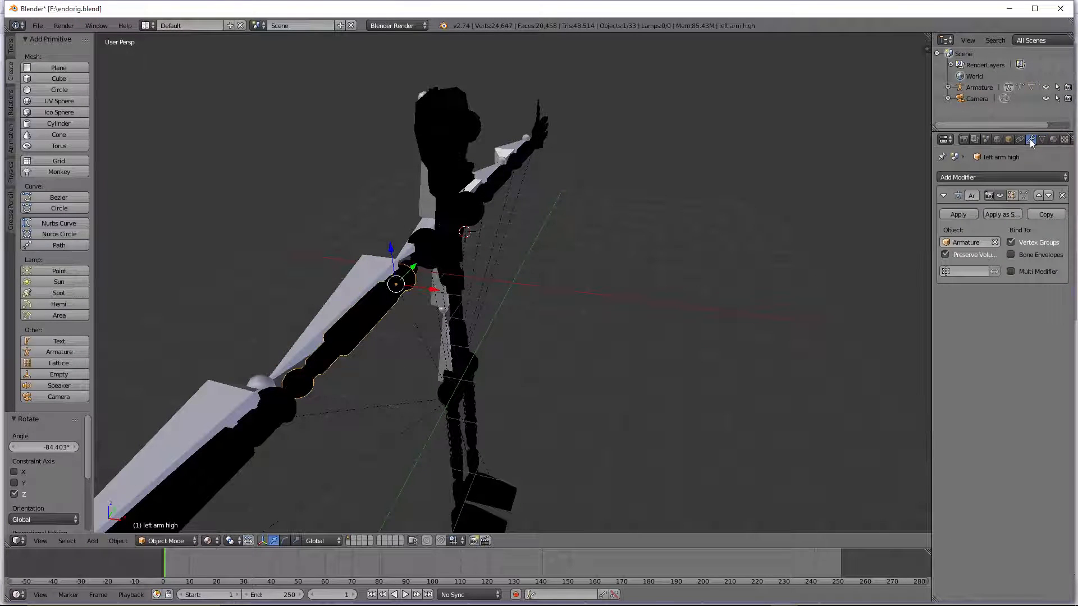
click(945, 255)
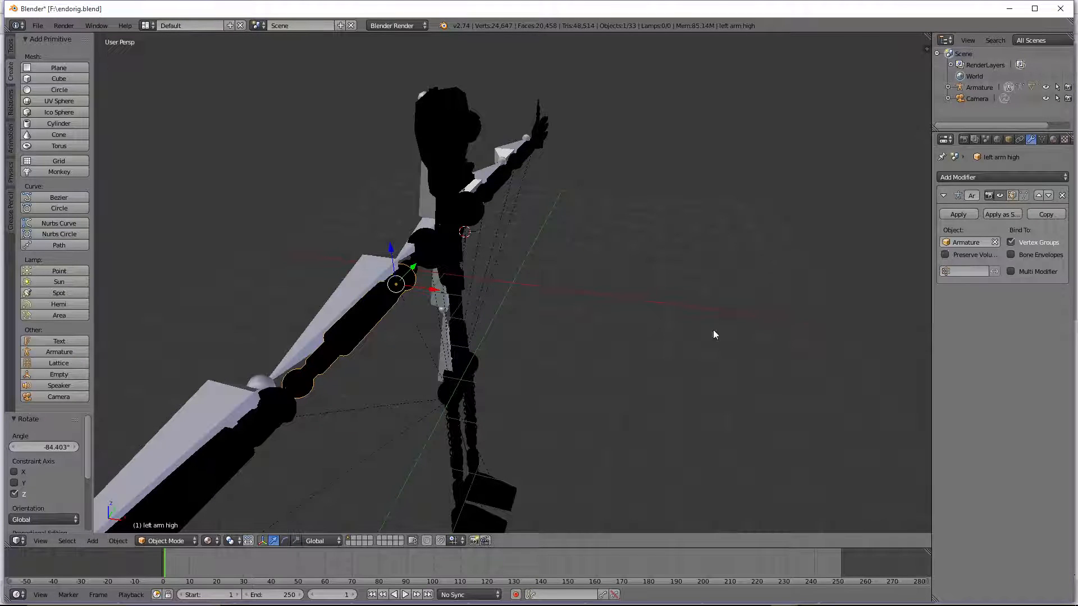
Step: Check the Left arm low mesh's Armature modifier, and rotate the left forearm bone about 85.3° around global Z
click(254, 422)
right_click(255, 422)
right_click(274, 422)
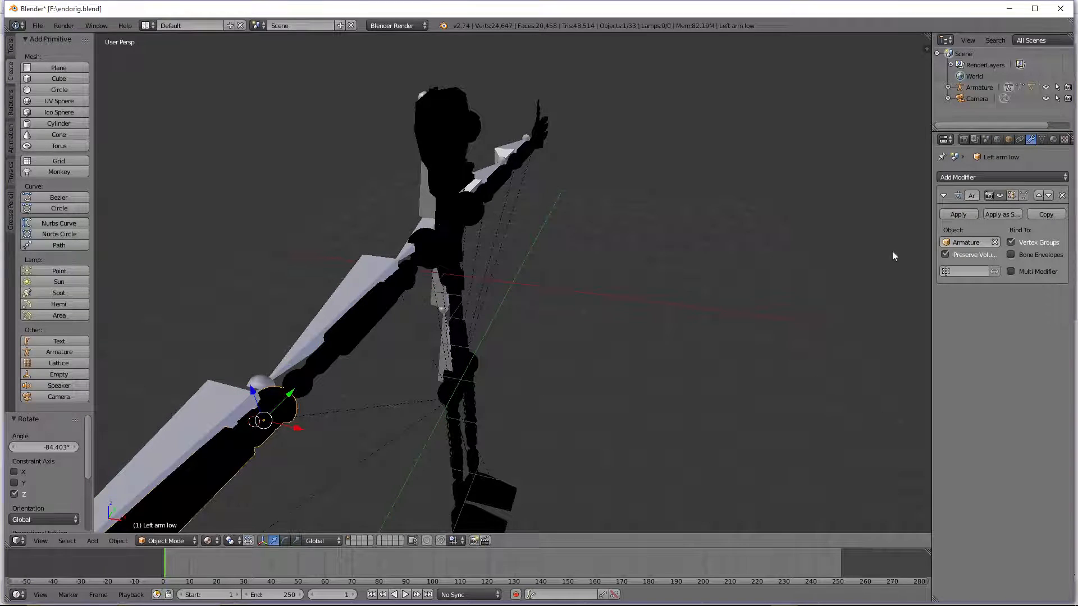
right_click(217, 419)
scroll(398, 425, down, 2)
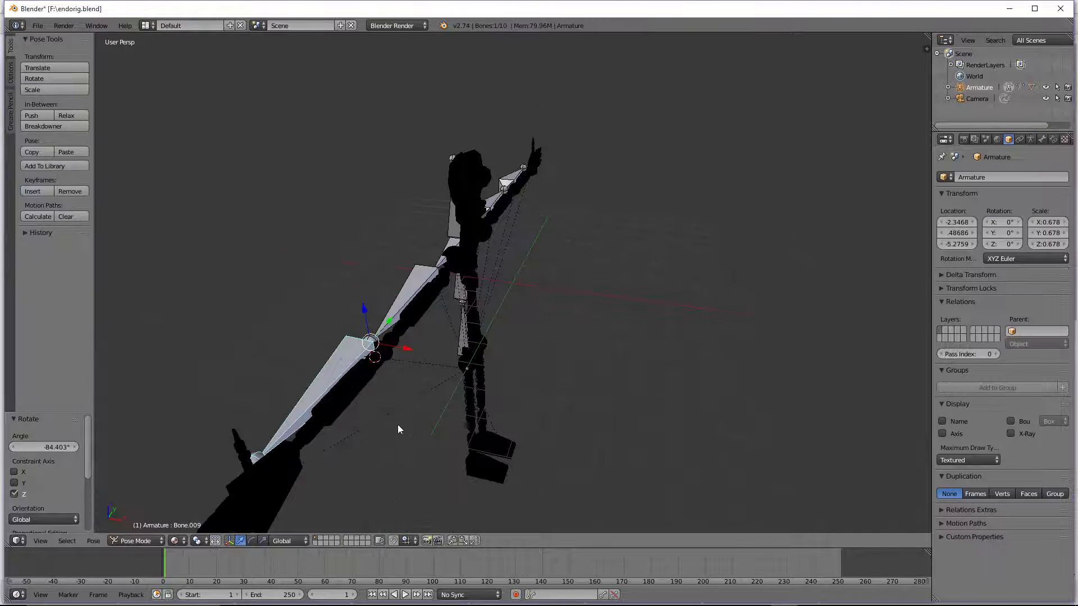
key(r)
key(z)
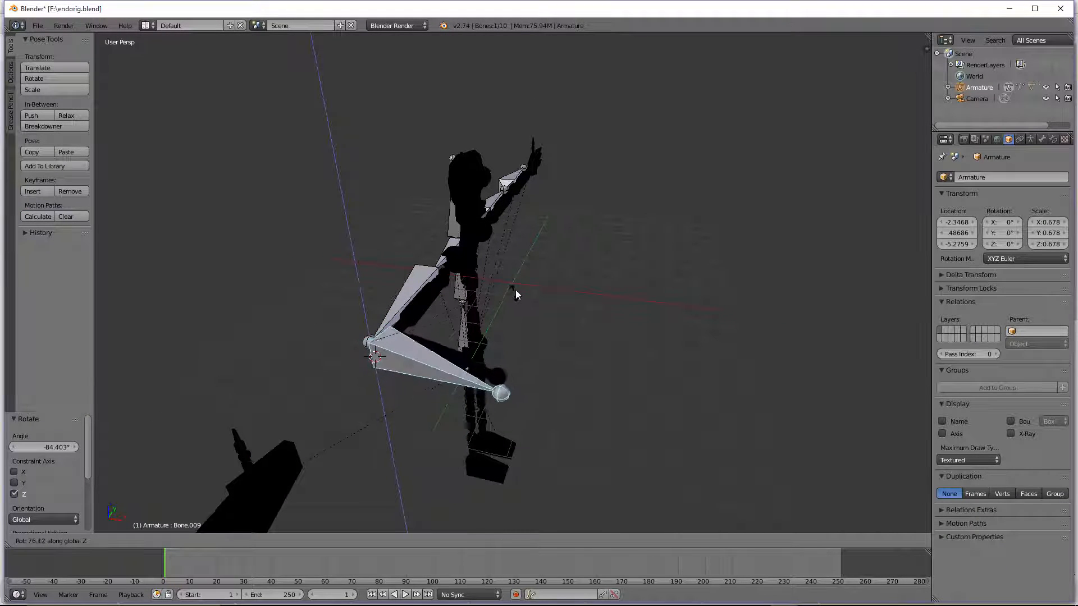
click(520, 274)
Step: Examine the bent elbow in rendered shading close up and from the front, and return the viewport to Material shading
click(174, 541)
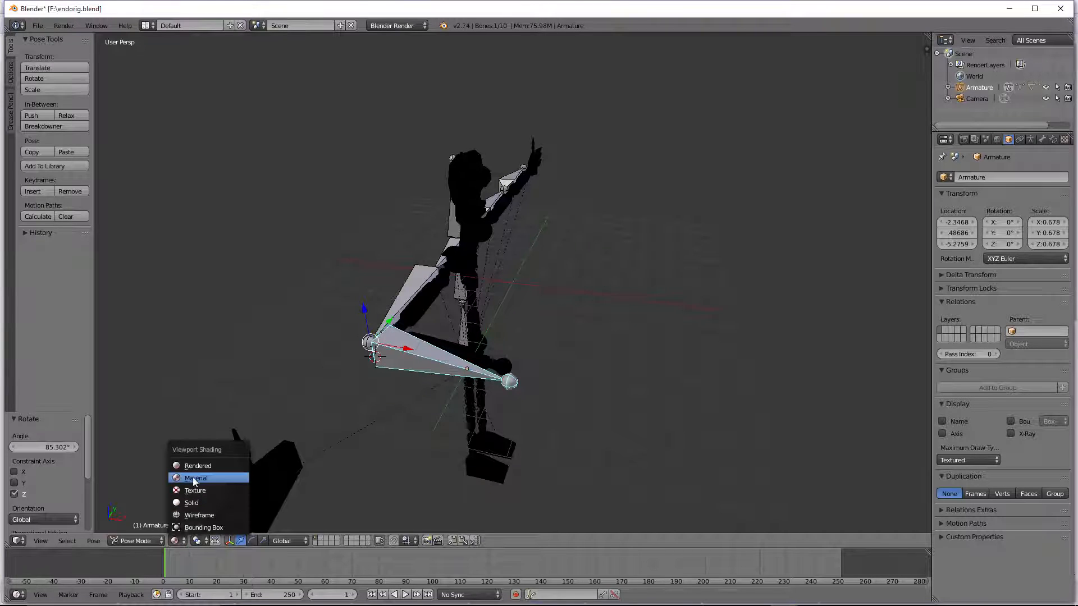
click(200, 462)
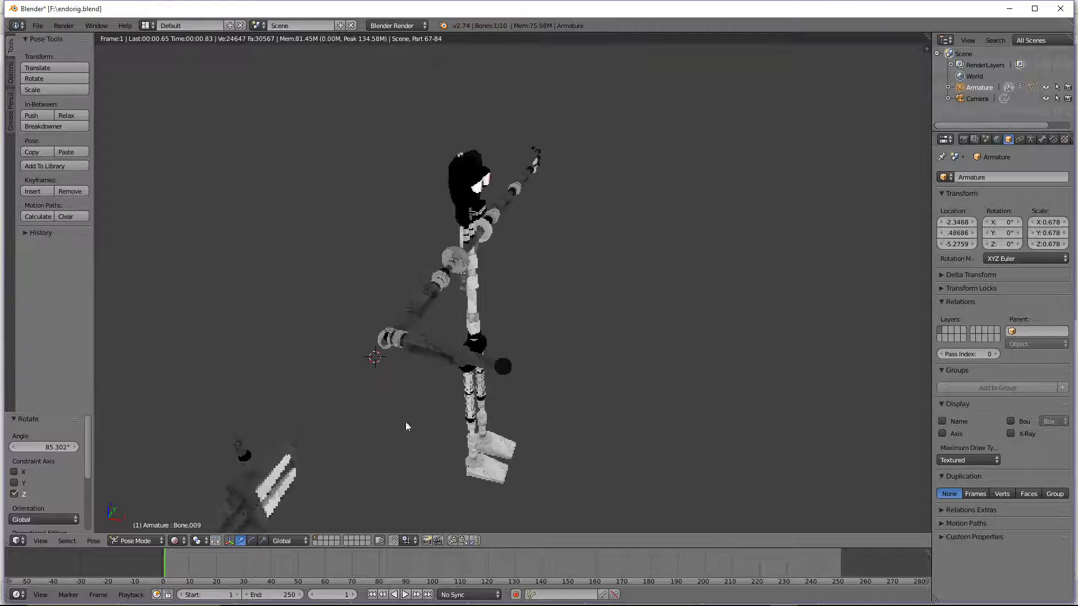
scroll(407, 392, up, 3)
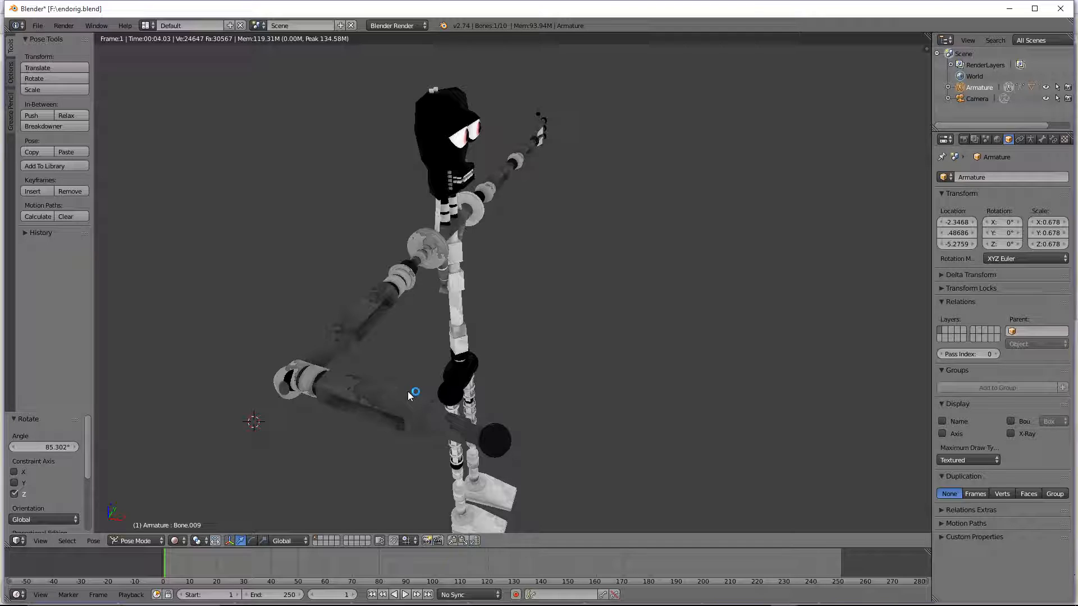
key(KP_1)
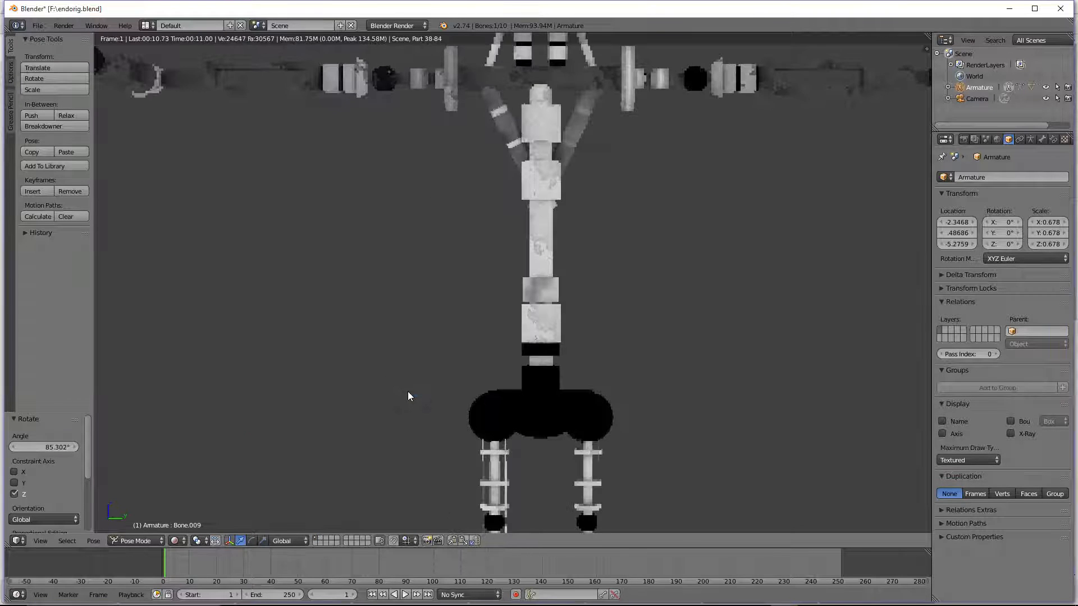
scroll(397, 213, down, 3)
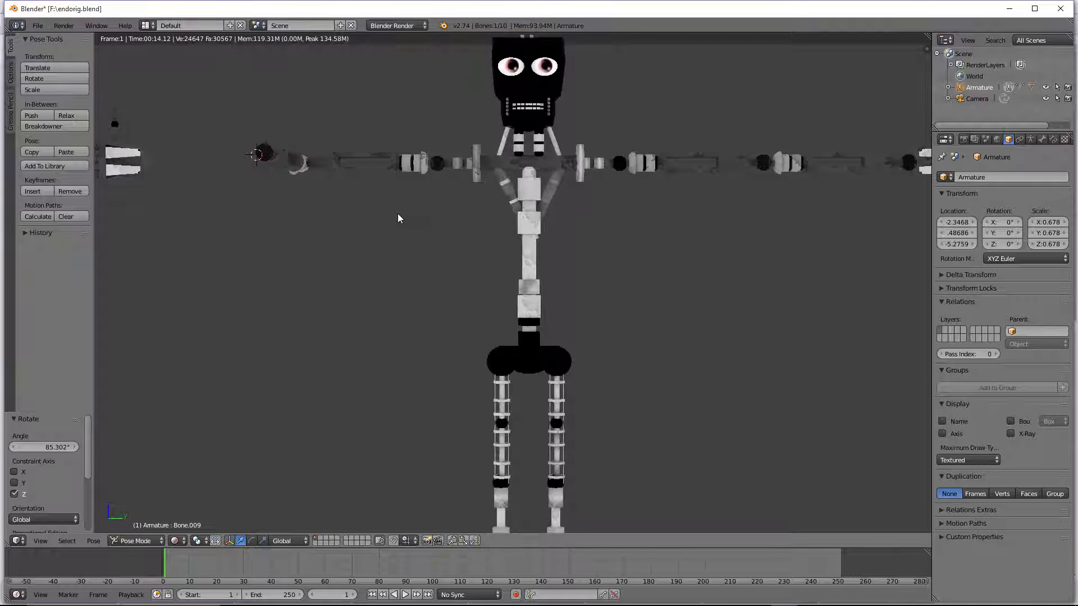
click(183, 540)
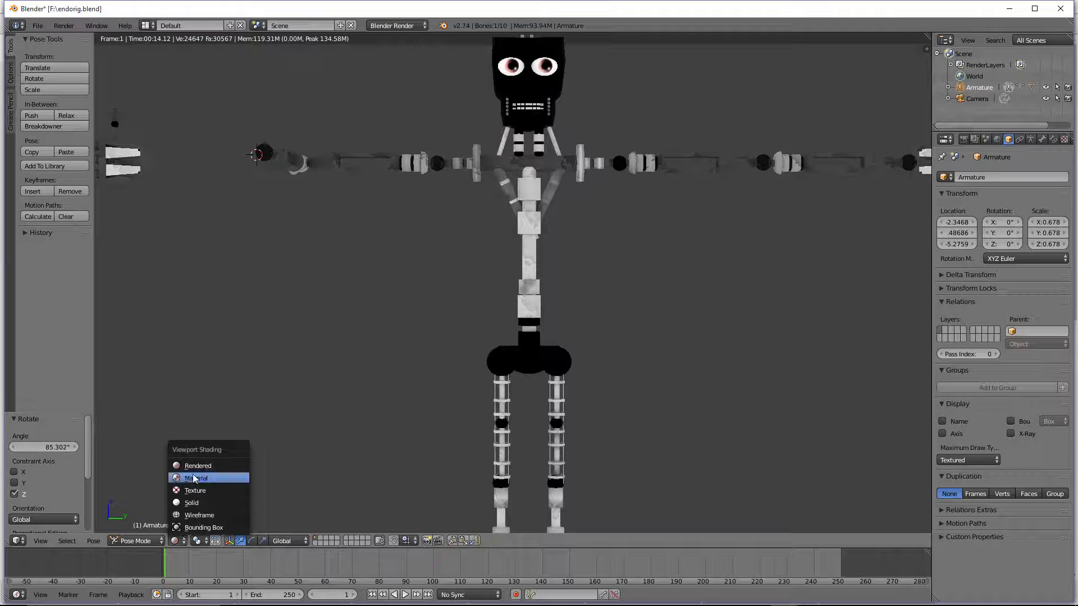
click(193, 477)
Step: View the character through the scene camera, and take a look at the ENDO6.blend project before returning to endorig.blend
key(KP_0)
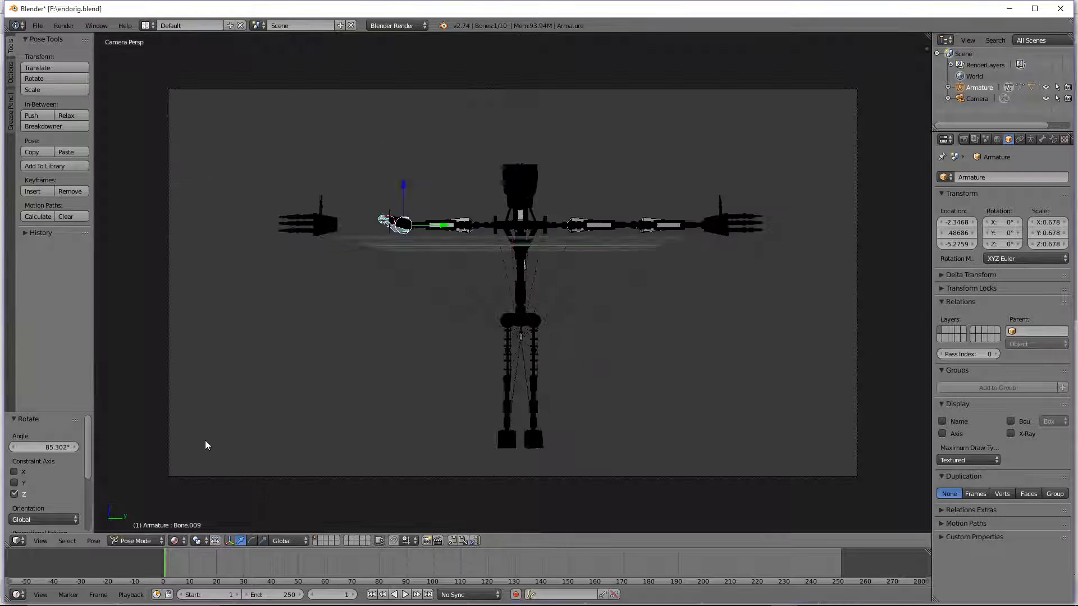
scroll(206, 434, down, 2)
scroll(463, 371, up, 2)
key(KP_0)
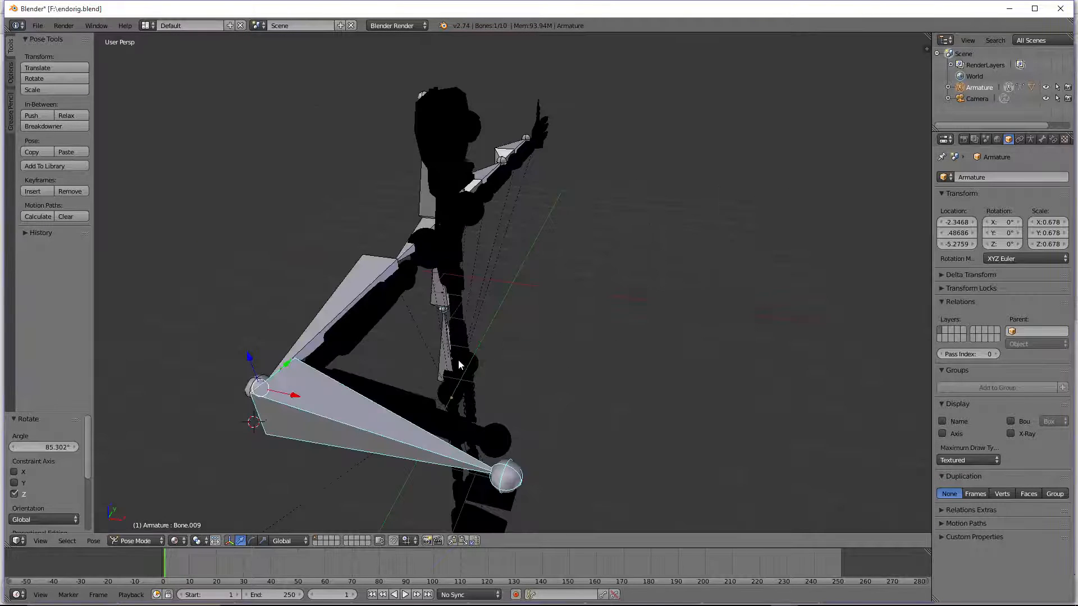
key(alt+Tab)
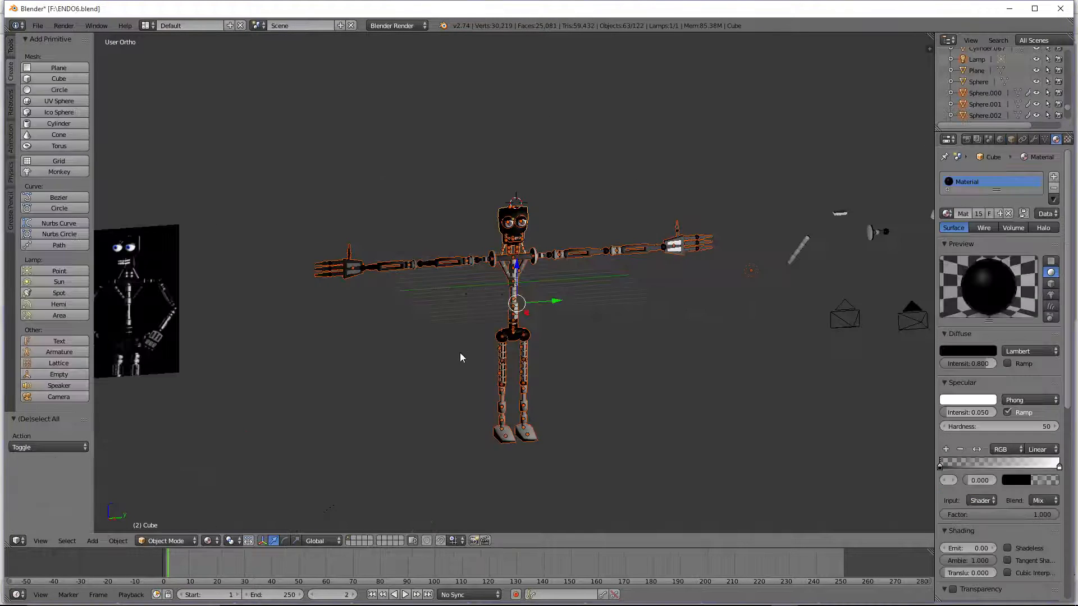
scroll(433, 335, down, 1)
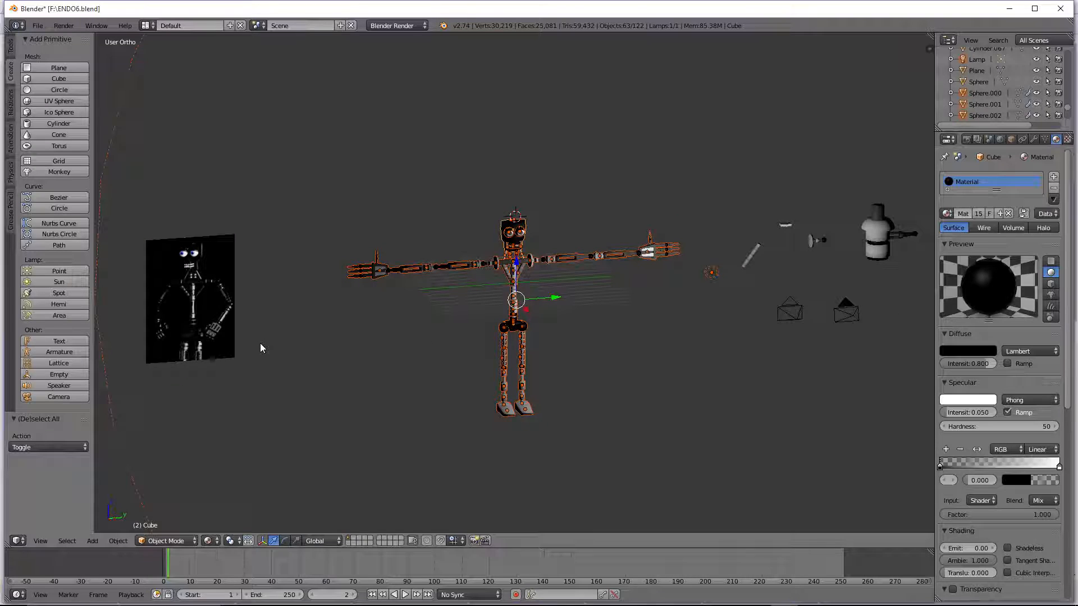
key(alt+Tab)
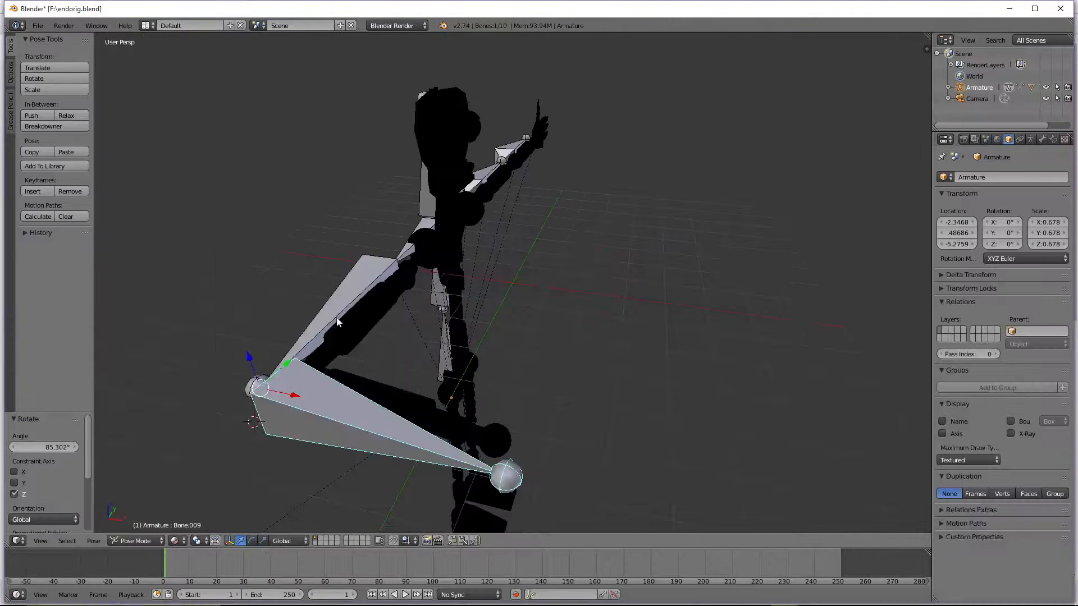
click(147, 544)
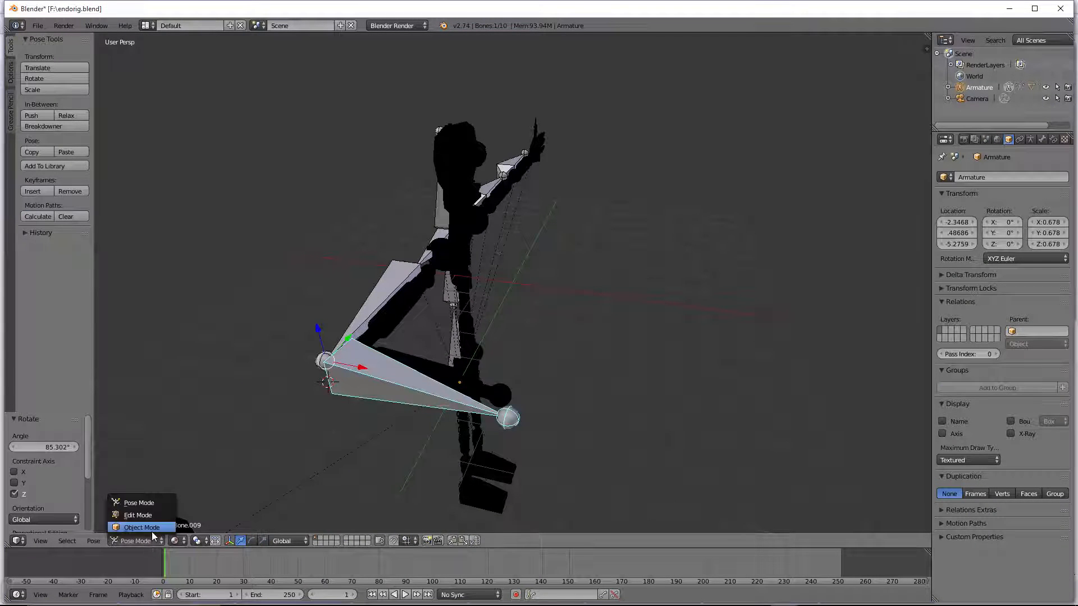
click(152, 532)
right_click(485, 381)
right_click(481, 406)
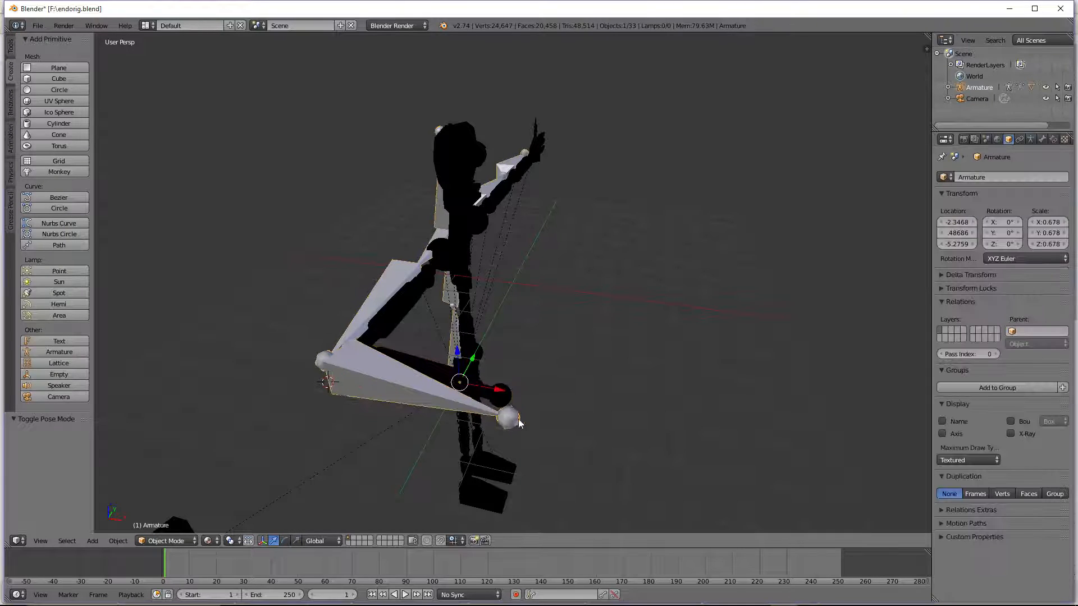
middle_drag(212, 517, 222, 497)
click(188, 542)
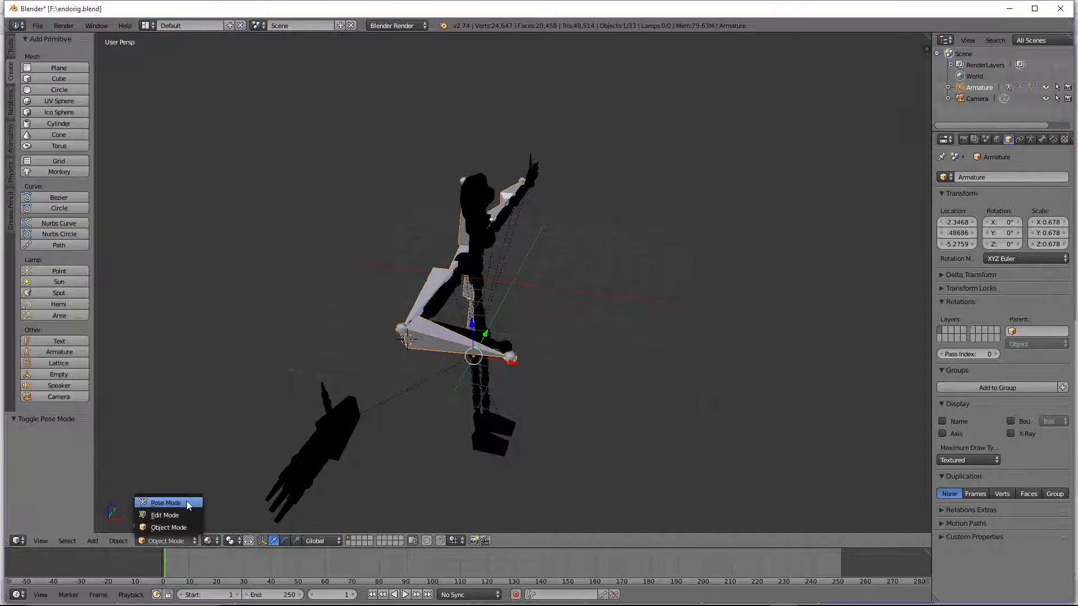
click(187, 503)
Step: Straighten the left arm by rotating the forearm bone about -87.1° around global Z
key(r)
key(z)
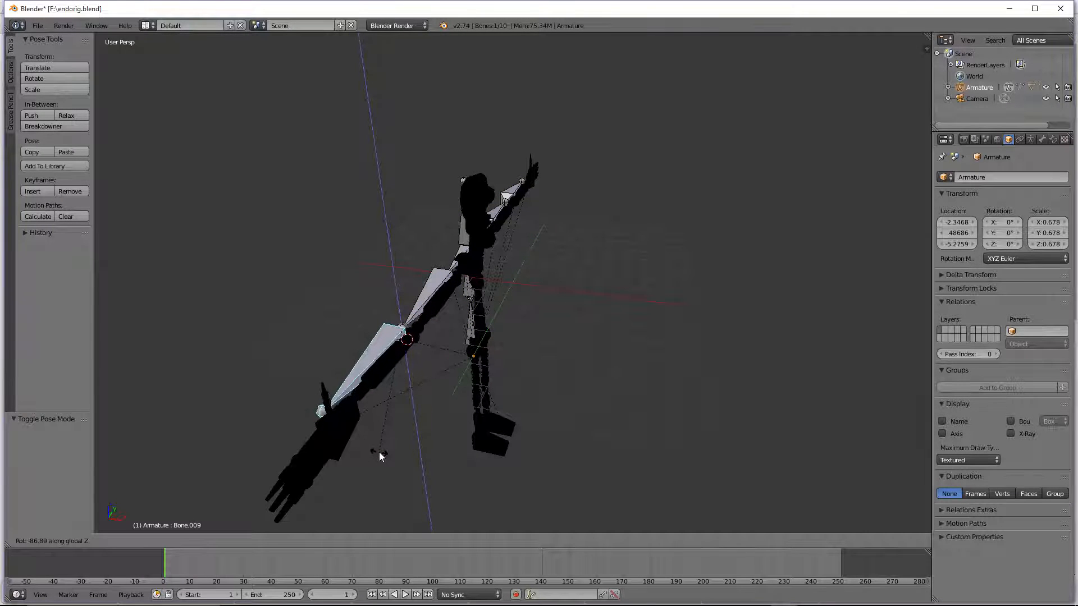
click(379, 452)
middle_drag(393, 383, 368, 376)
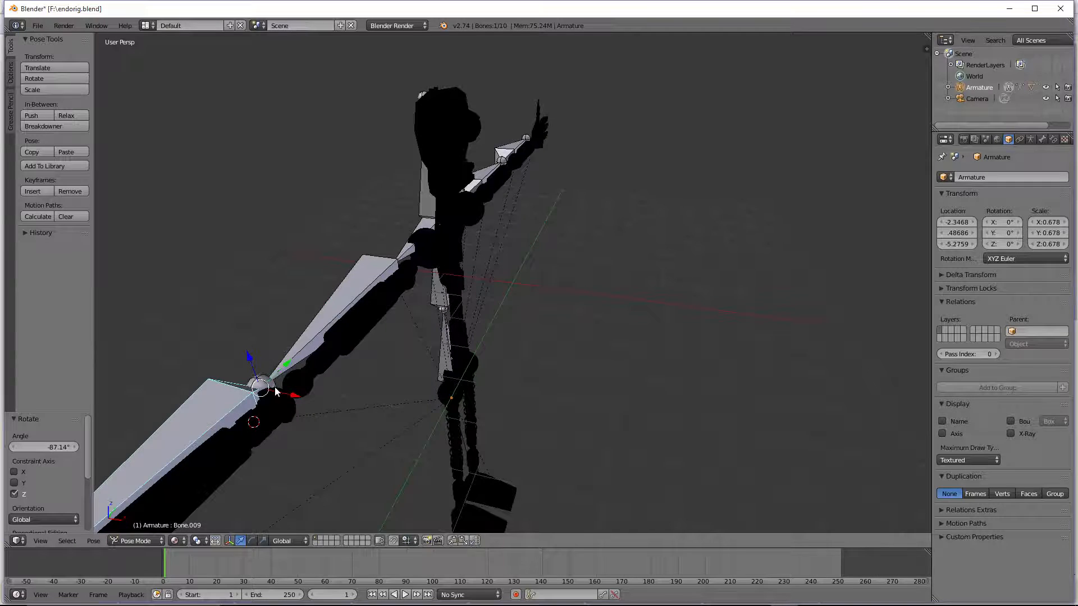
Step: Try moving the left forearm bone along global Y and scaling down the left upper arm bone, and undo the scaling
middle_drag(275, 386, 247, 293)
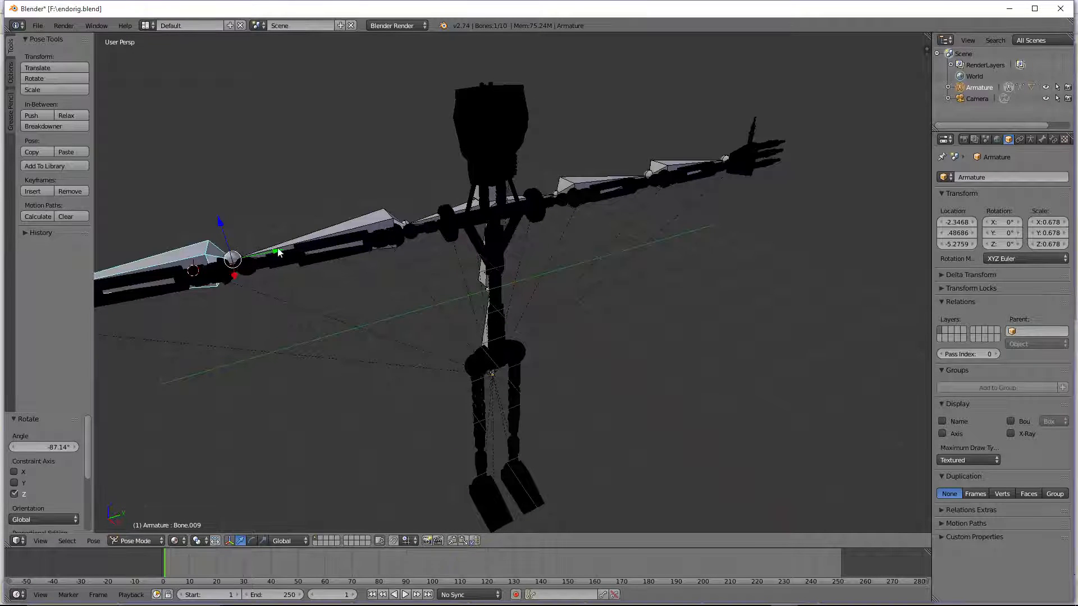
drag(279, 253, 286, 248)
right_click(237, 260)
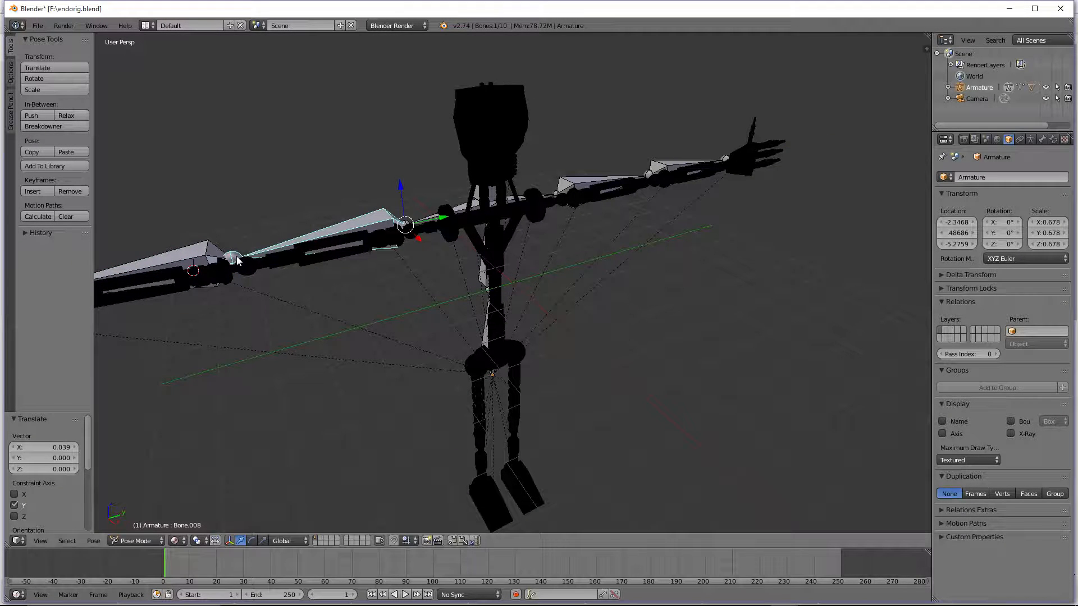
key(s)
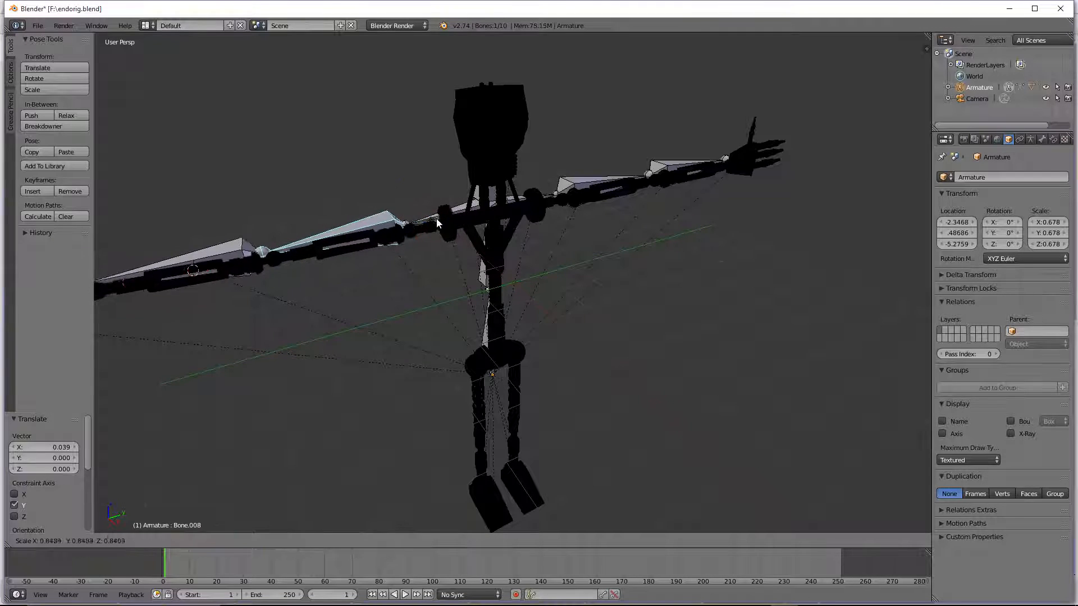
click(431, 221)
key(ctrl+z)
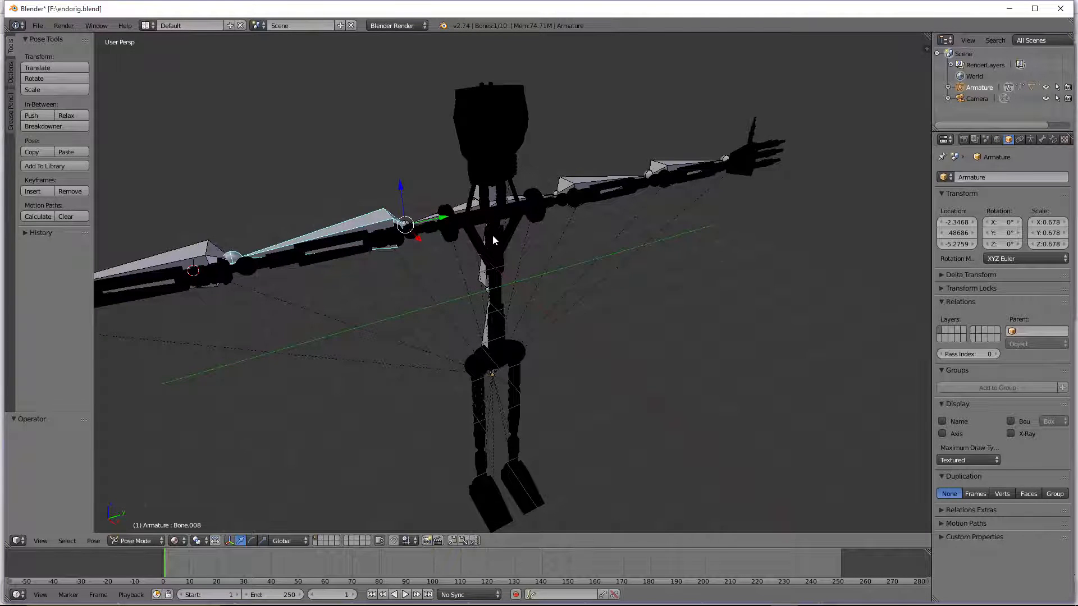
Step: Put the left upper arm mesh in Weight Paint mode and paint its shoulder and elbow ends with weight 1.000 for its bone
middle_drag(494, 241, 390, 235)
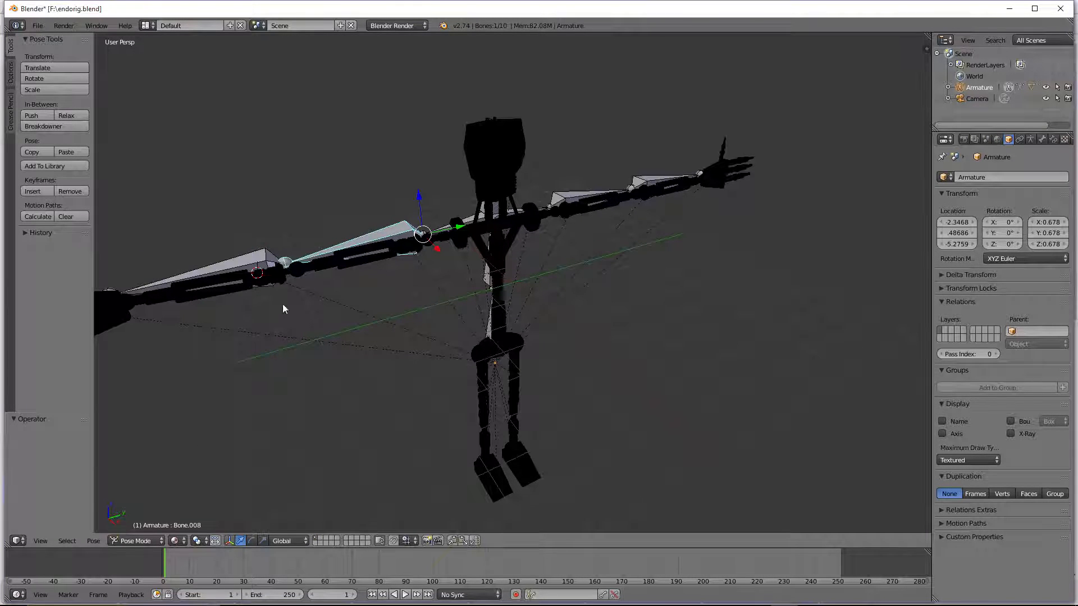
right_click(352, 264)
click(209, 541)
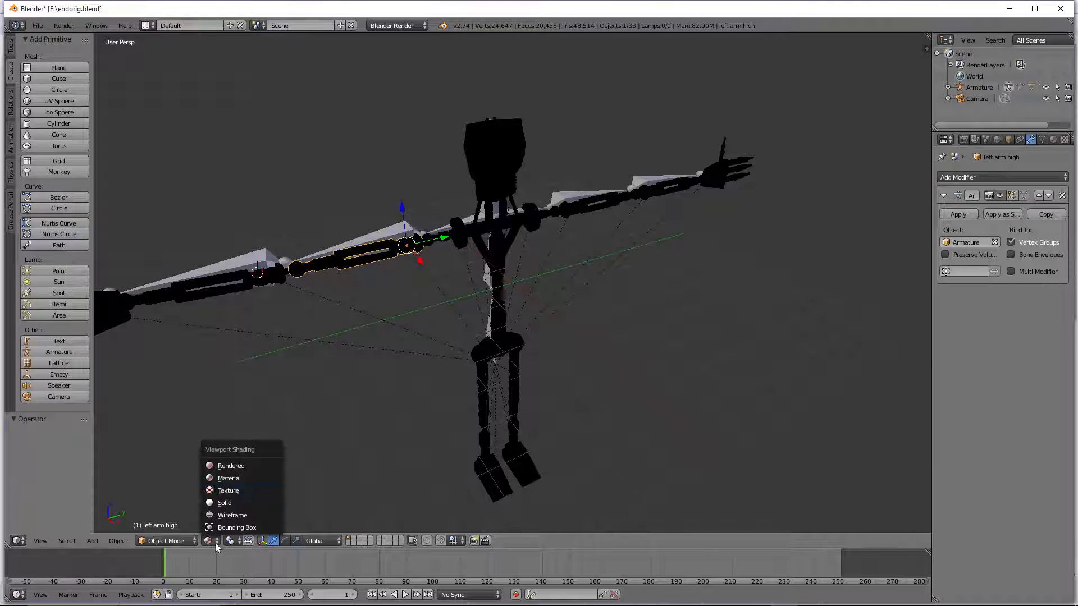
click(184, 541)
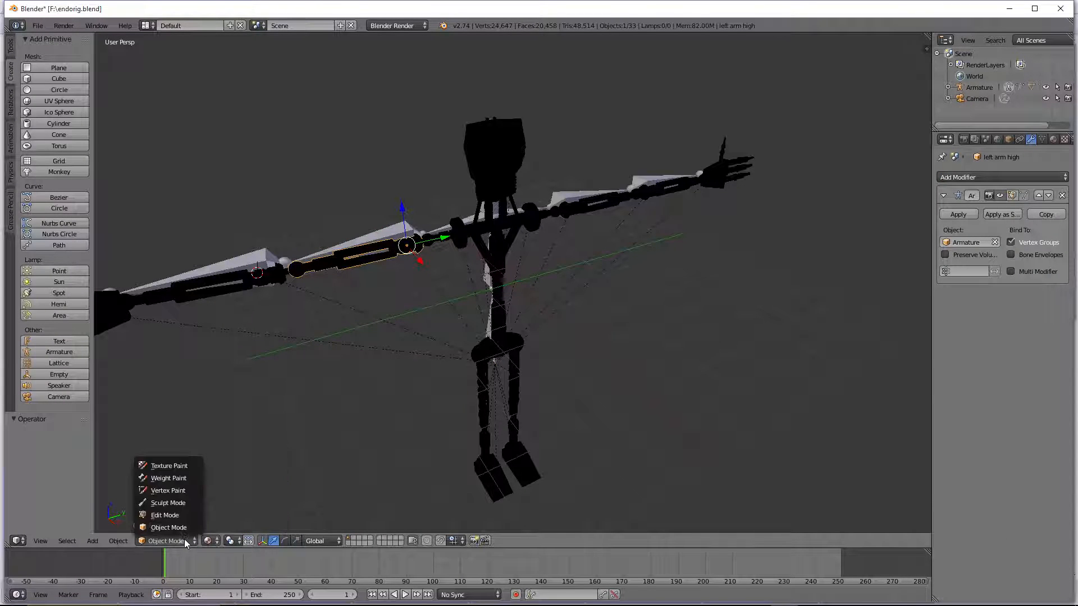
click(187, 477)
scroll(292, 343, up, 1)
scroll(290, 331, up, 2)
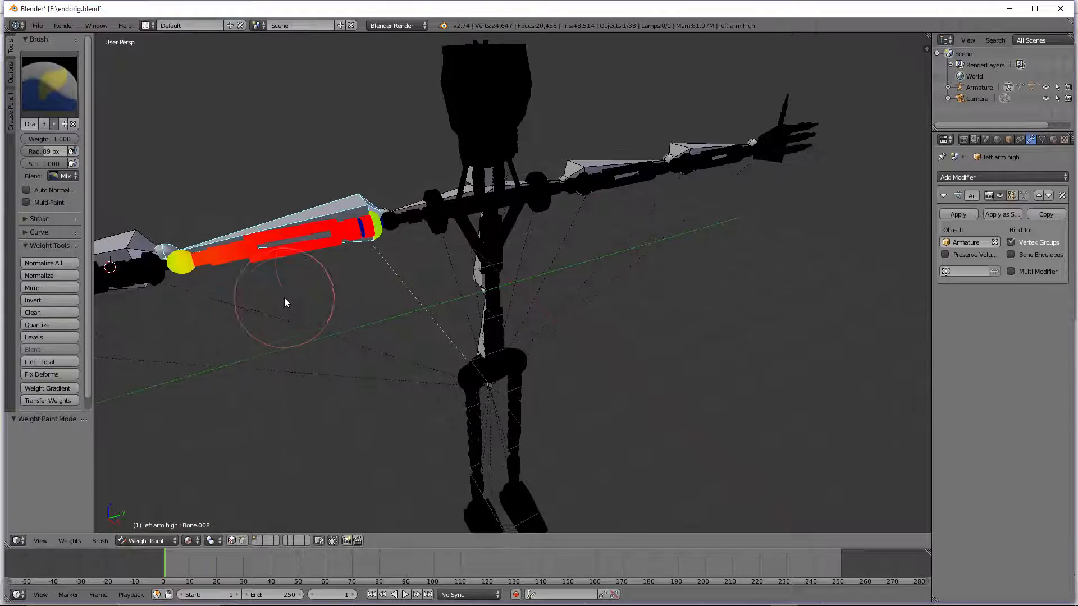
drag(356, 228, 359, 208)
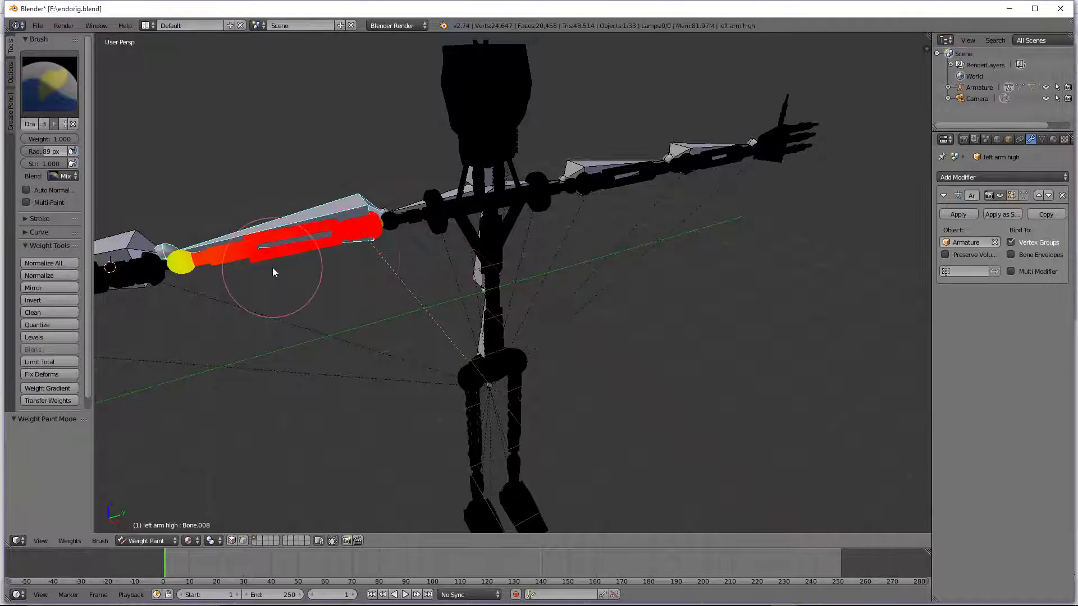
mouse_move(185, 283)
mouse_down()
mouse_move(264, 236)
mouse_move(229, 243)
mouse_up()
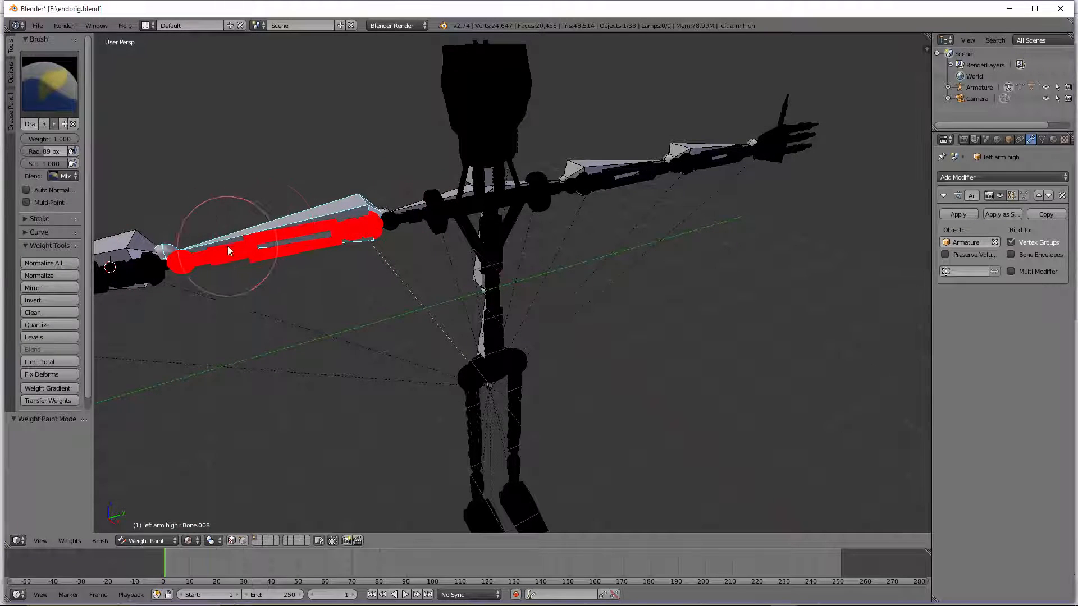
Step: Rotate the left upper arm bone about 86.1° around global Z and inspect the deformed arm from several angles
click(185, 543)
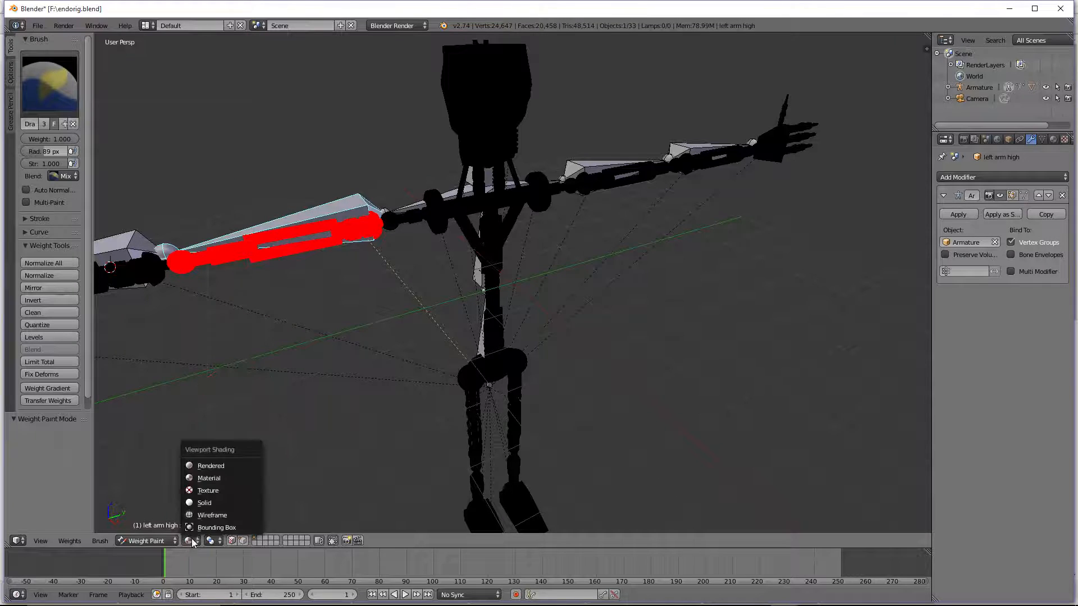
click(196, 539)
key(r)
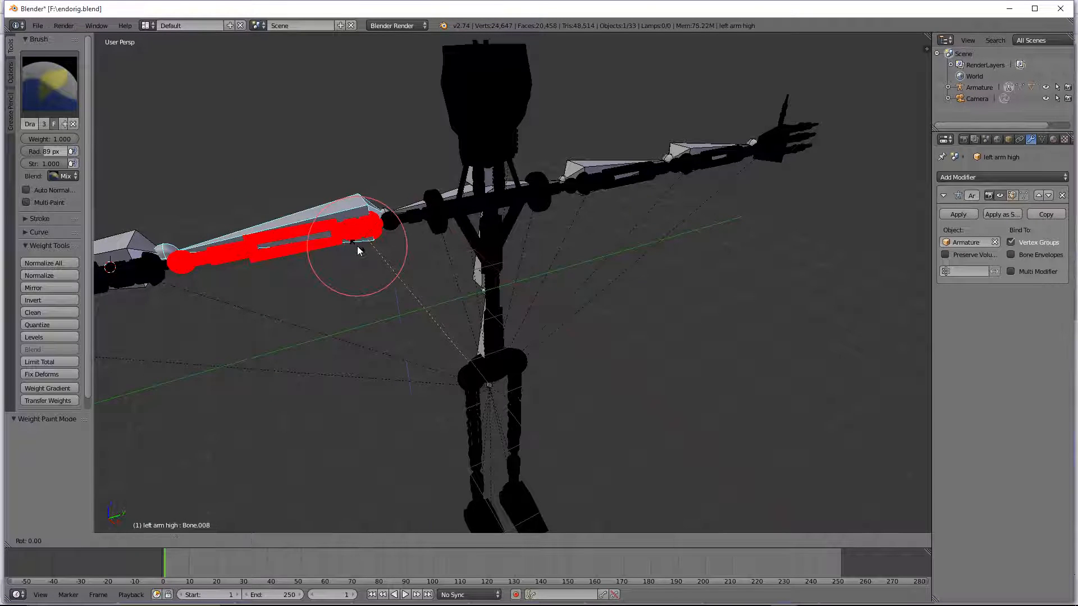
key(z)
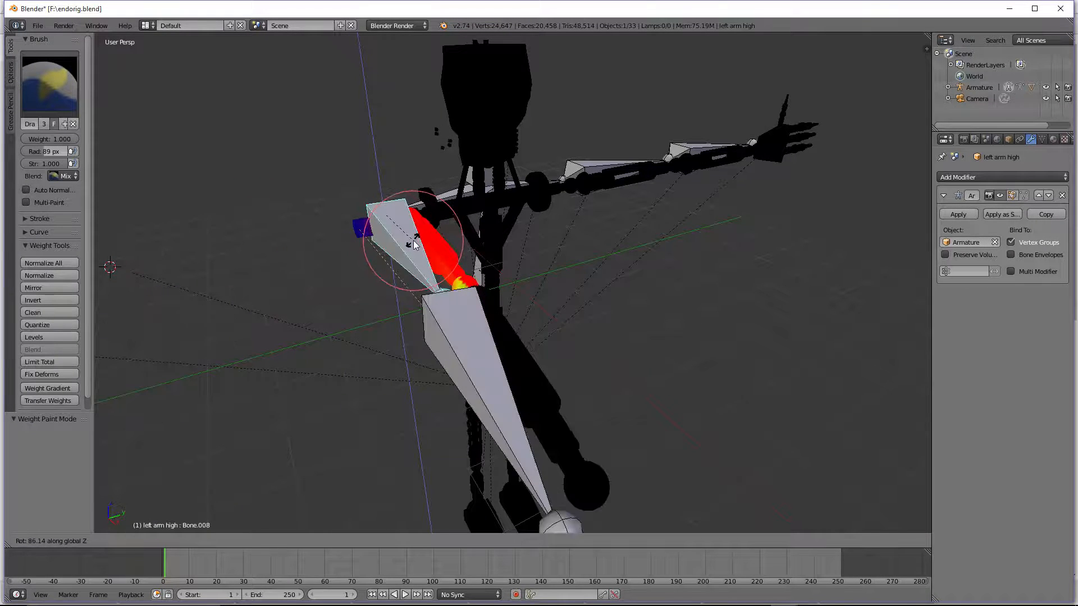
click(414, 245)
middle_drag(393, 261, 433, 315)
middle_drag(477, 349, 527, 332)
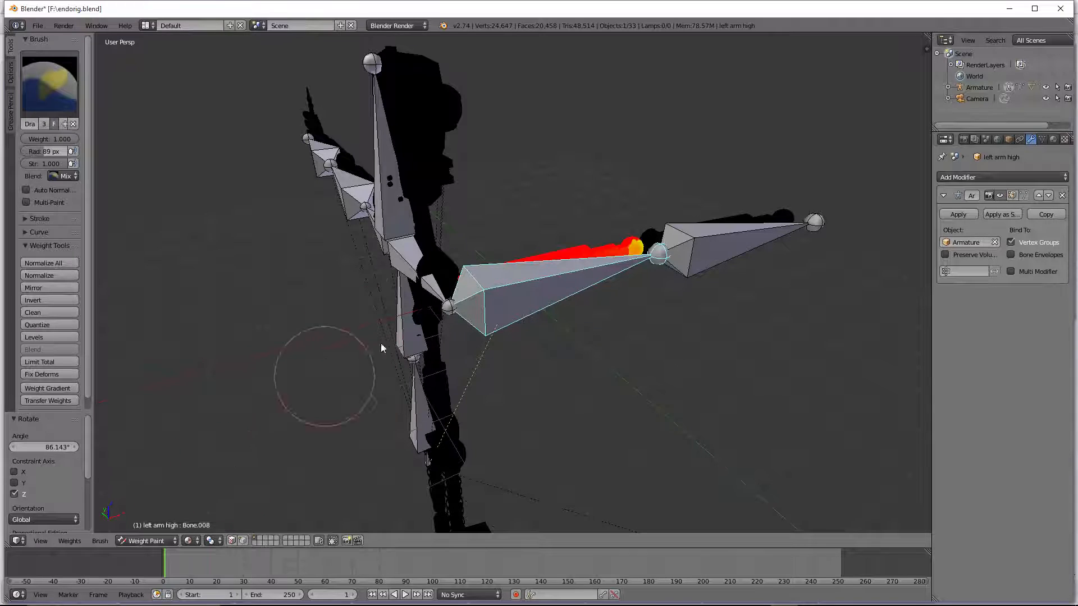
middle_drag(422, 313, 430, 301)
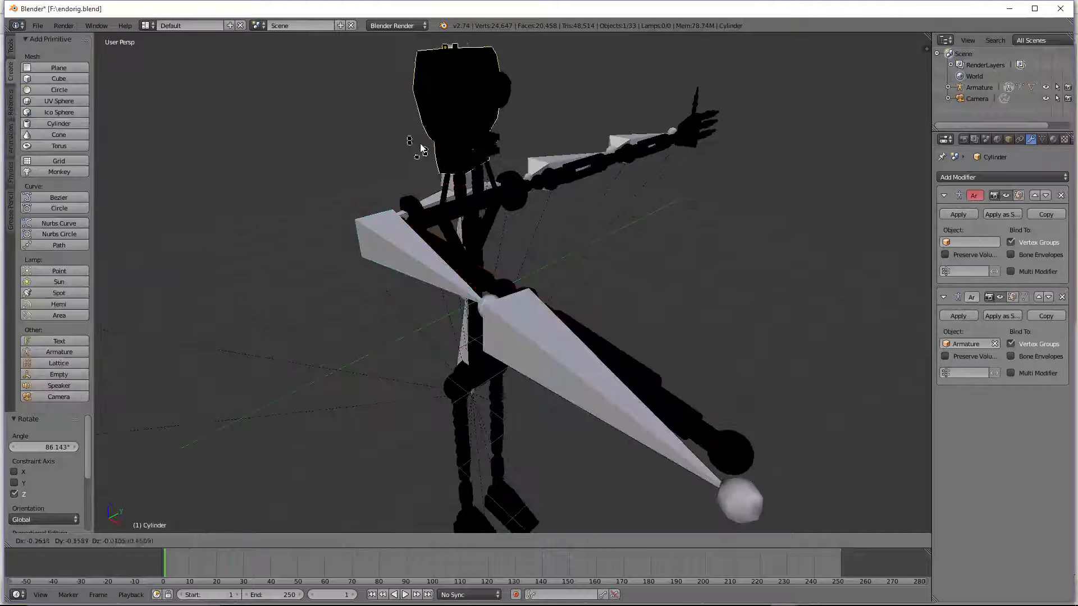
Step: Undo the stray move of the head mesh and paint the rest of the left upper arm with weight 1.000
click(421, 148)
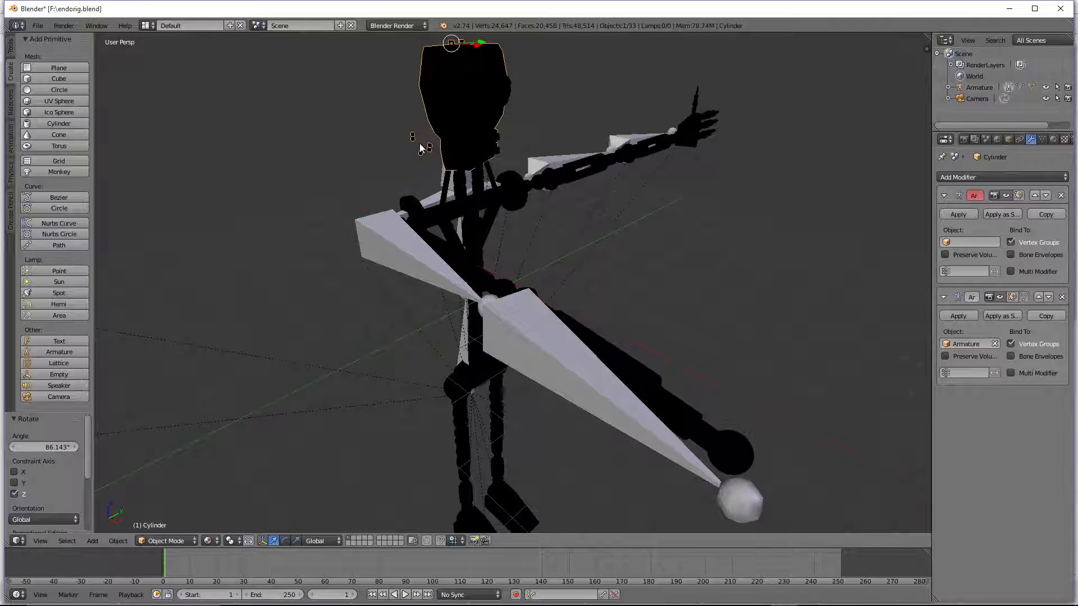
key(ctrl+z)
drag(472, 275, 515, 375)
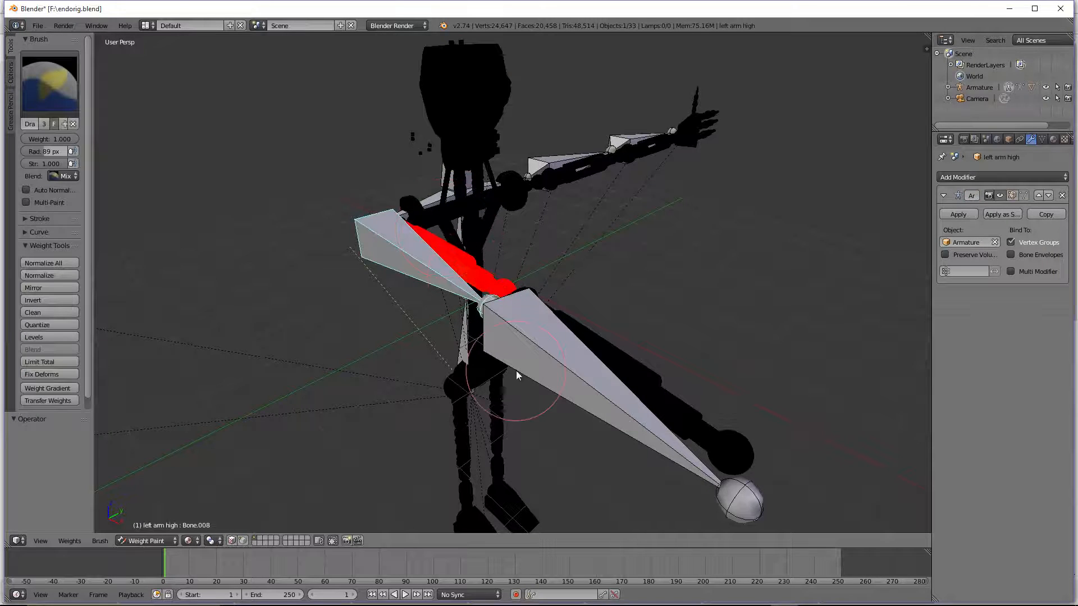
Step: Check the painted upper arm in wireframe, and return the viewport to Material shading in Object Mode
key(z)
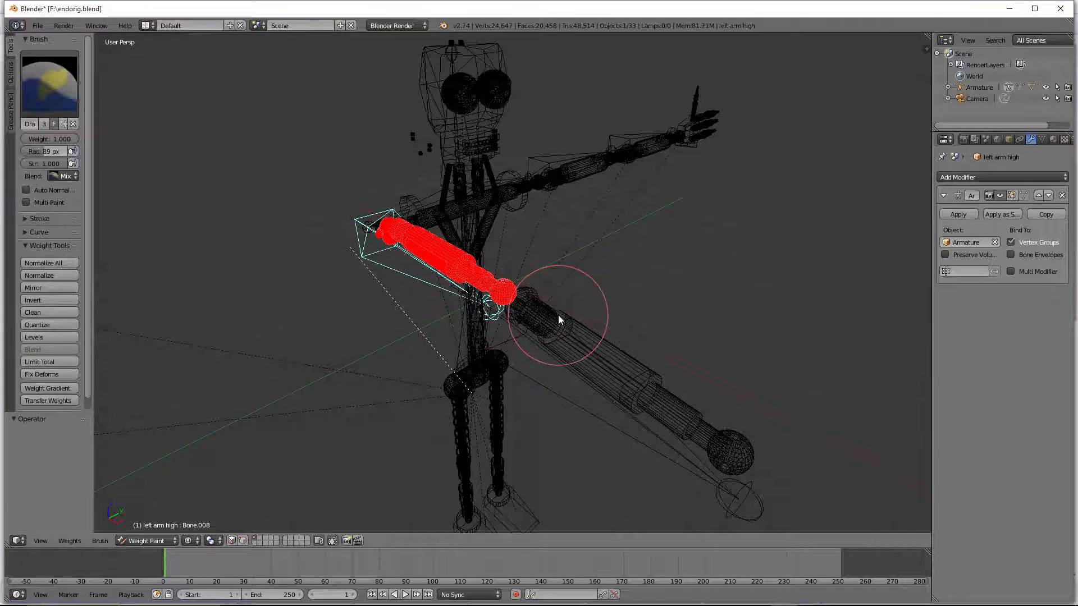
mouse_move(548, 314)
middle_down()
mouse_move(494, 270)
mouse_move(495, 205)
mouse_move(426, 269)
mouse_move(366, 293)
middle_up()
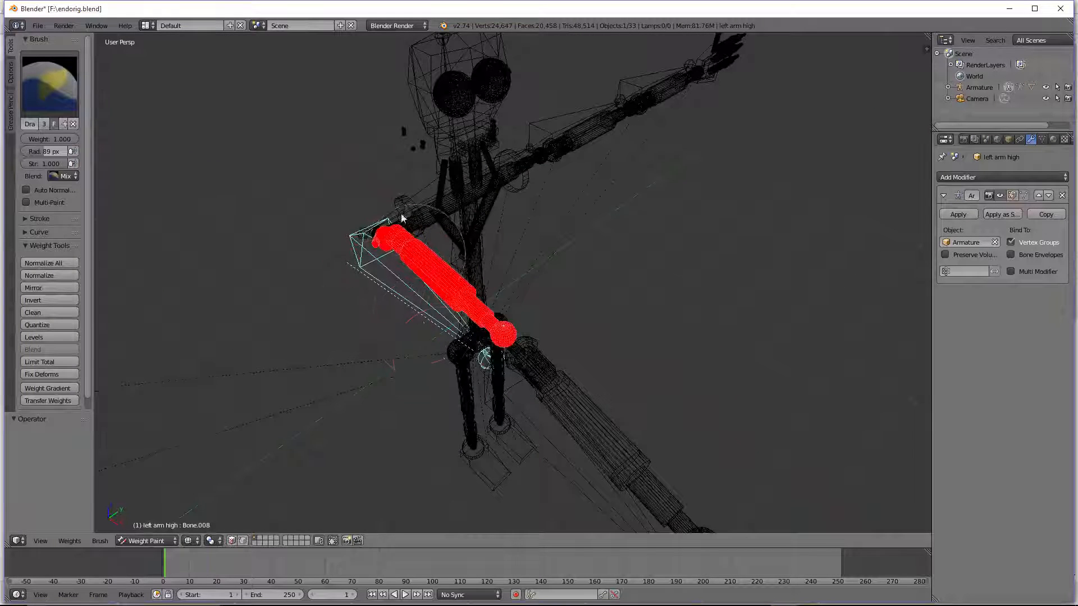
click(189, 541)
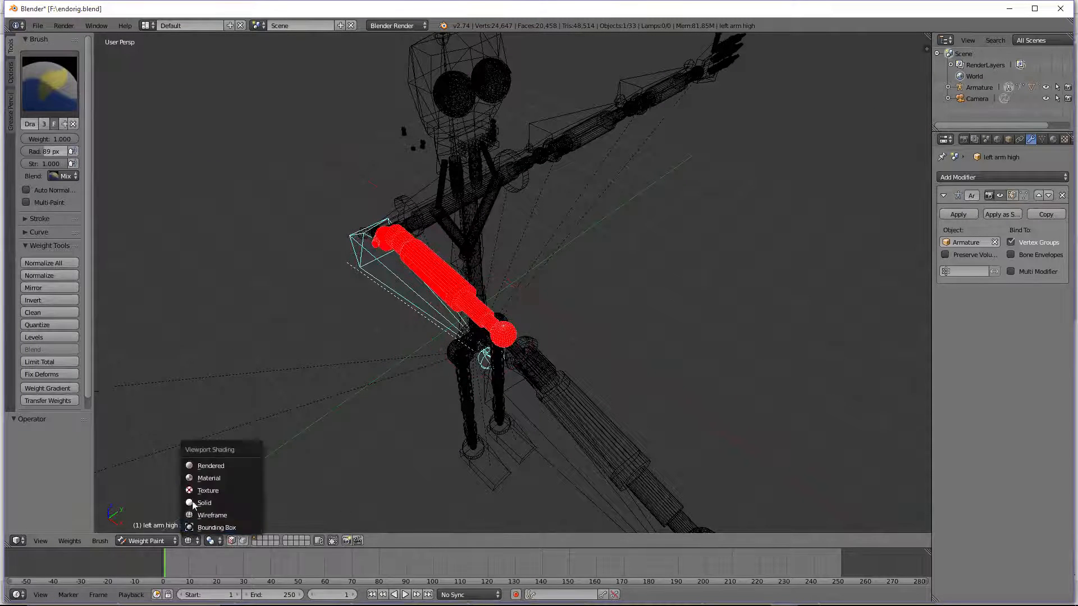
click(201, 478)
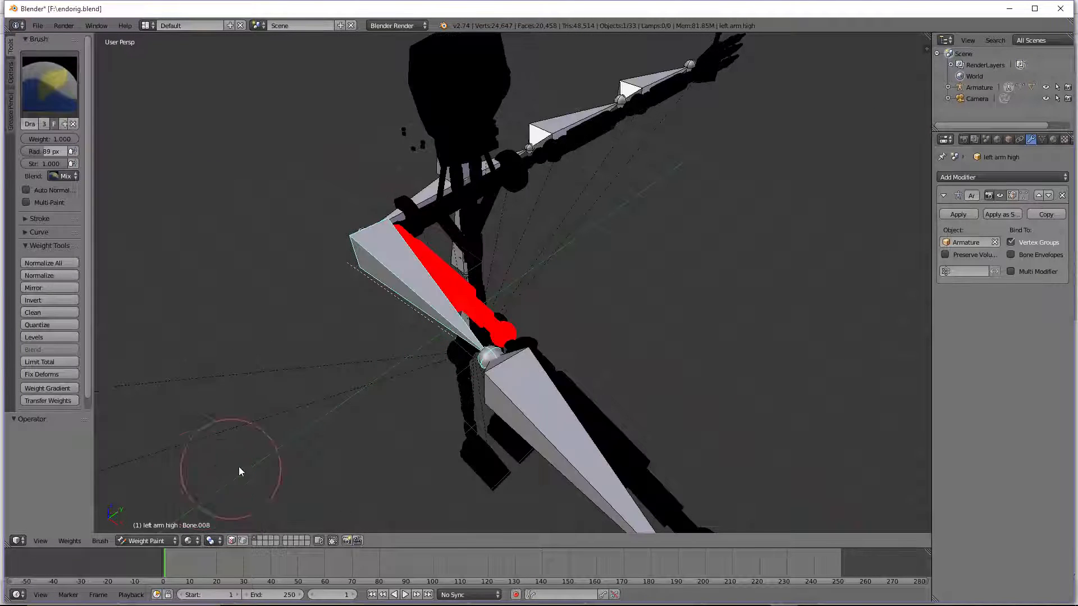
click(148, 541)
click(155, 528)
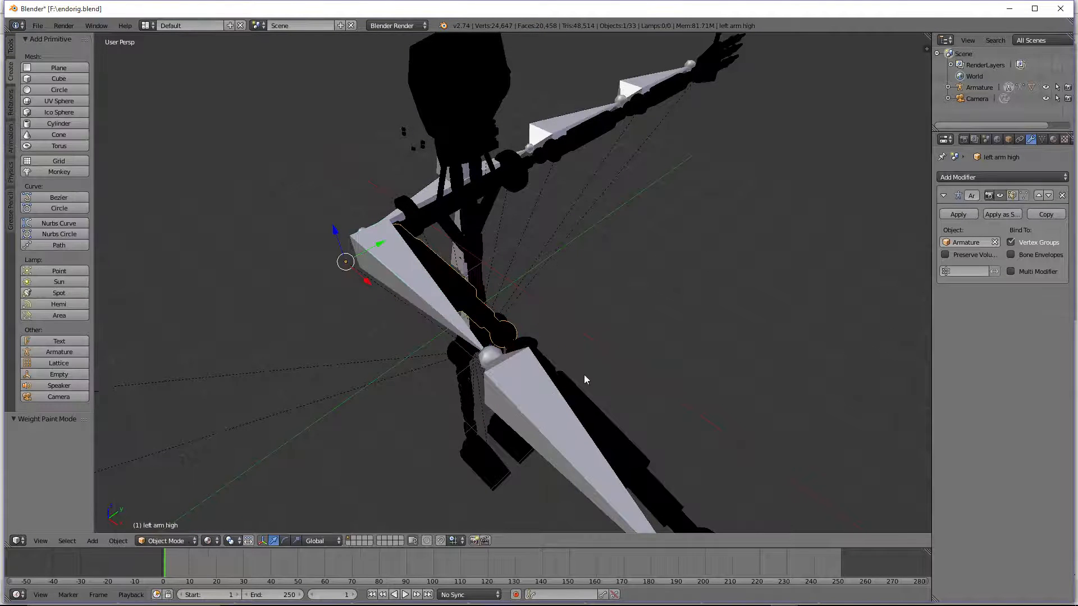
key(r)
key(z)
click(464, 436)
key(ctrl+z)
Step: Straighten the left arm by rotating the upper arm bone about -86.8° around global Z
right_click(453, 331)
key(r)
key(z)
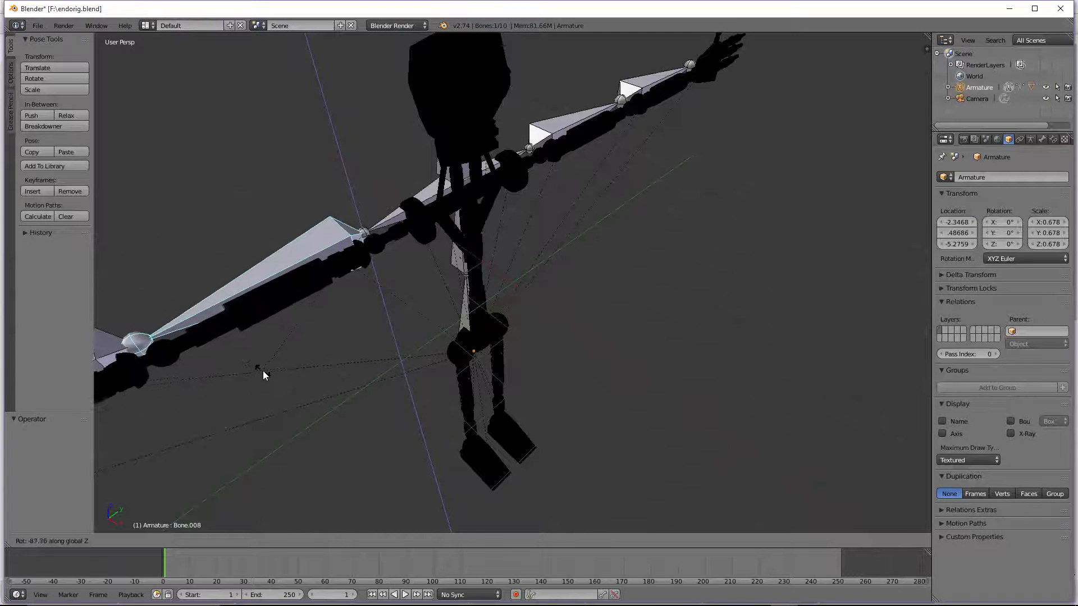
click(264, 371)
middle_drag(265, 372, 151, 371)
Step: Select the left forearm bone and switch the viewport to Solid shading
right_click(159, 372)
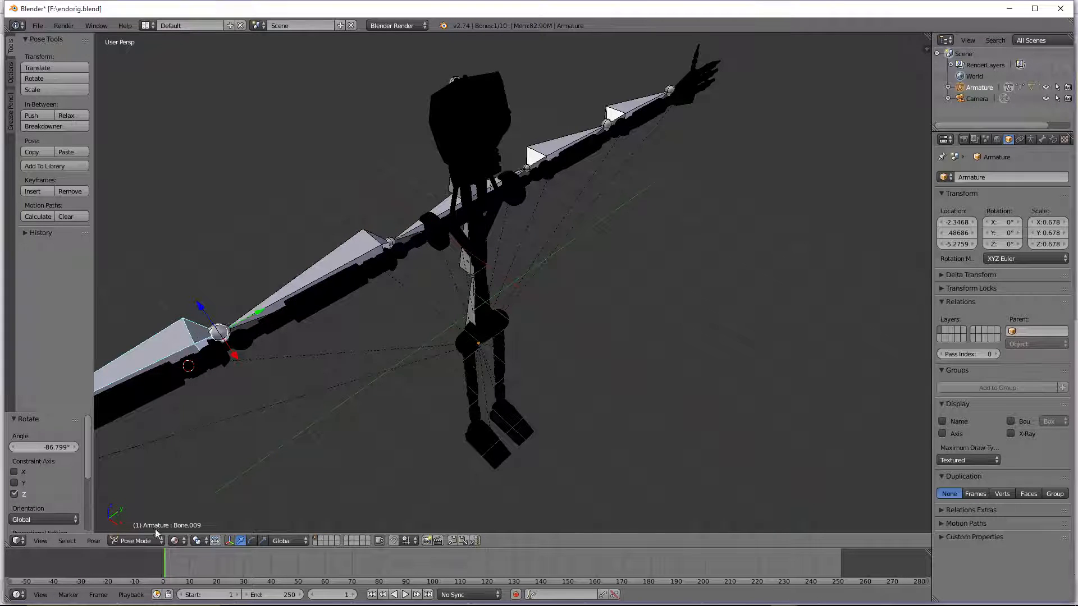
click(154, 392)
key(z)
key(z)
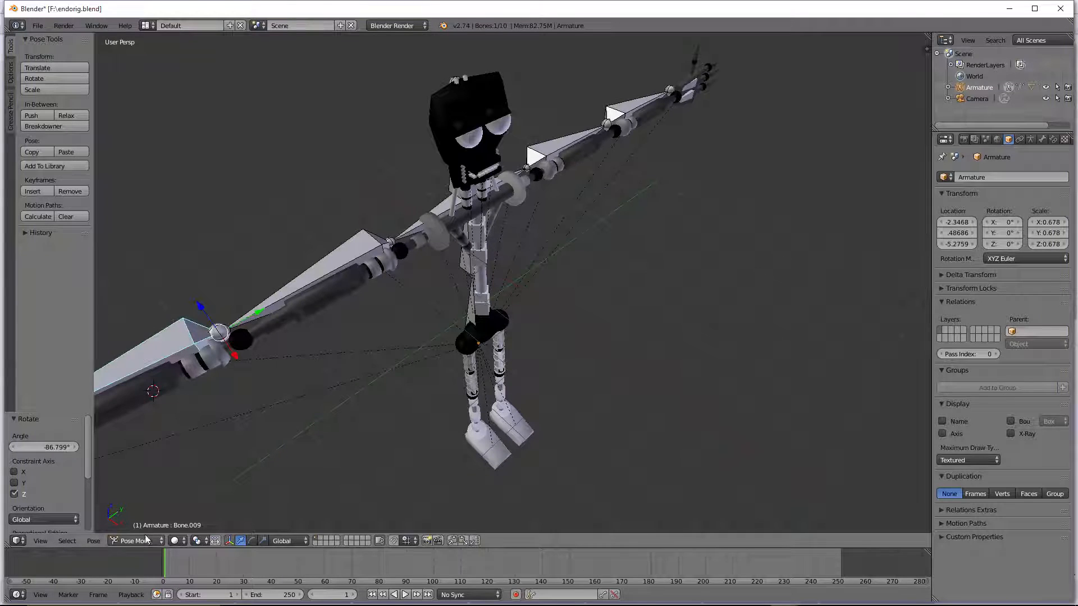
Step: Put the left lower arm mesh in Weight Paint mode and examine its weights from behind the arm
click(136, 541)
click(134, 570)
click(181, 389)
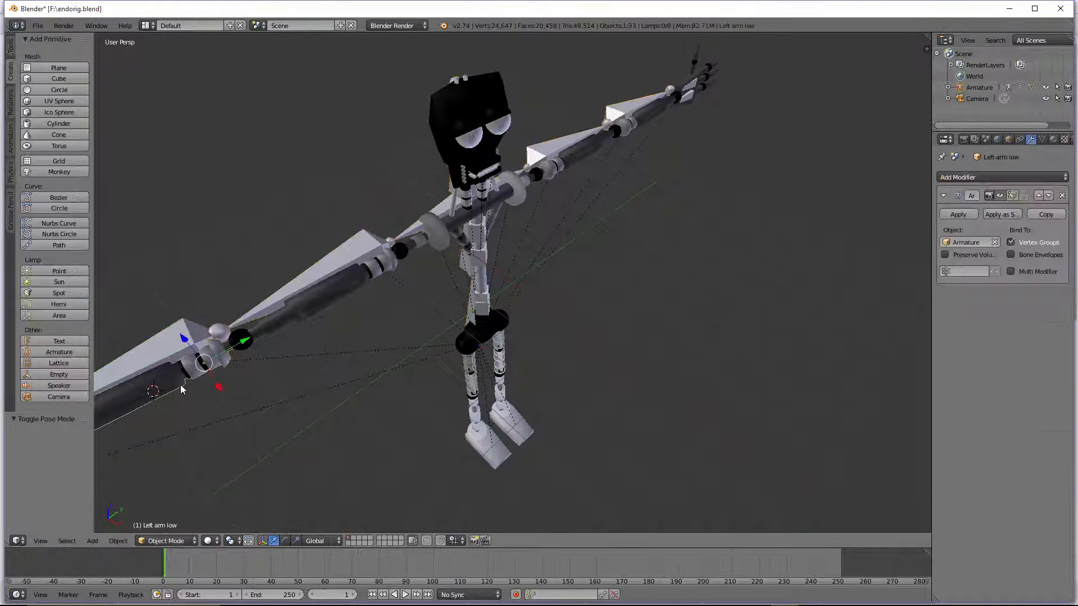
click(175, 542)
click(178, 476)
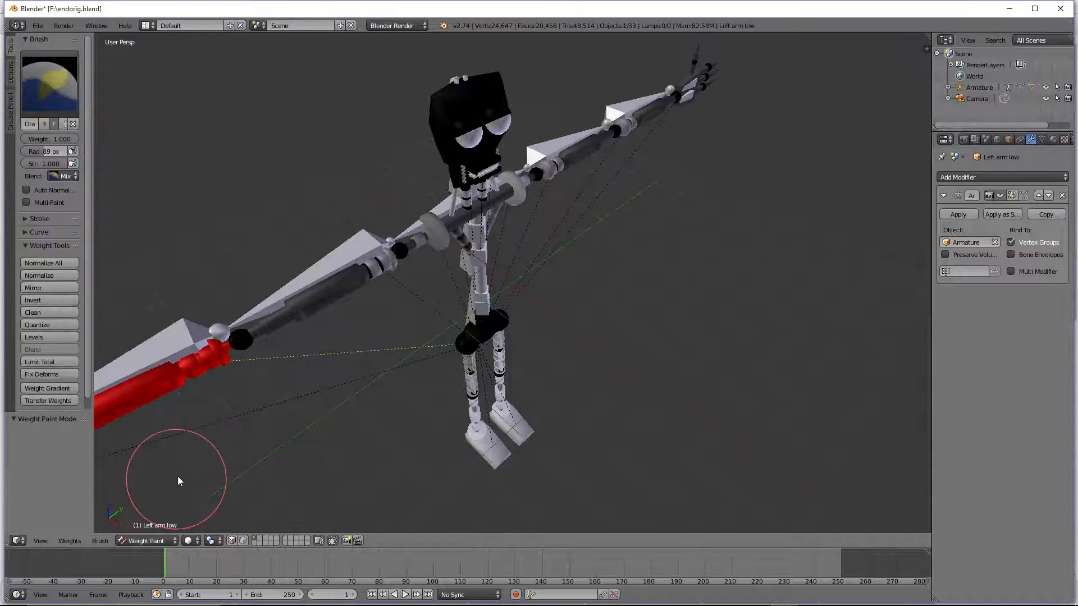
key(KP_1)
middle_drag(222, 365, 605, 394)
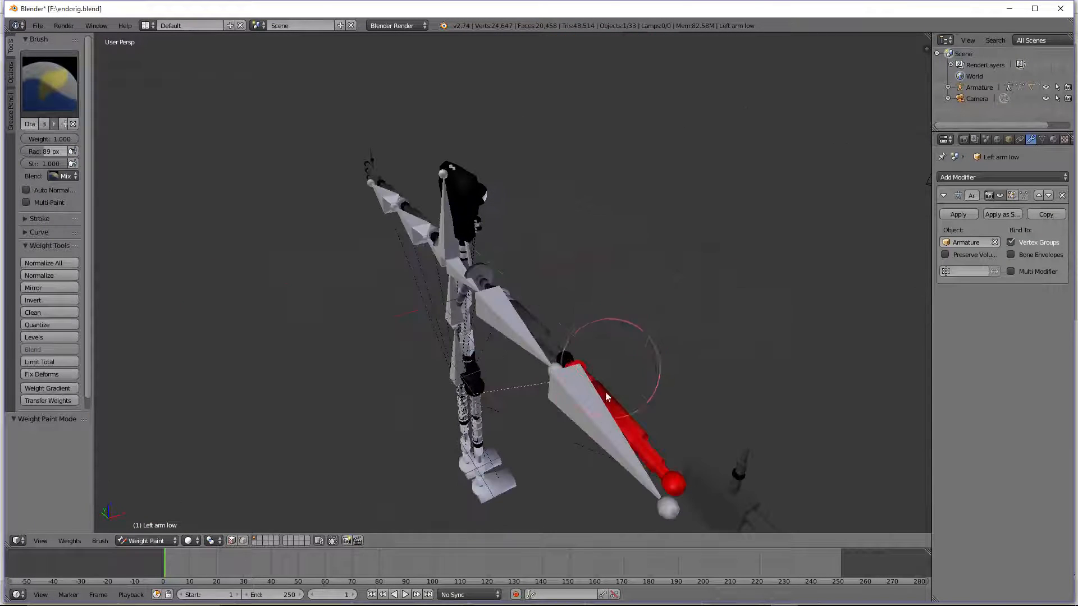
Step: Return the lower arm mesh to Object Mode and select the armature
click(188, 541)
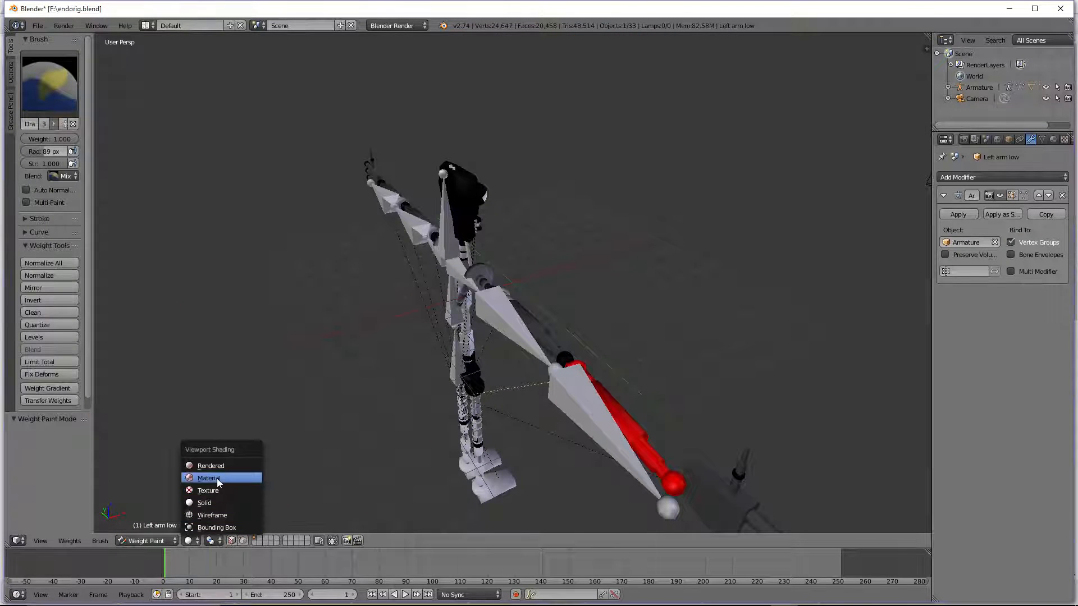
click(166, 543)
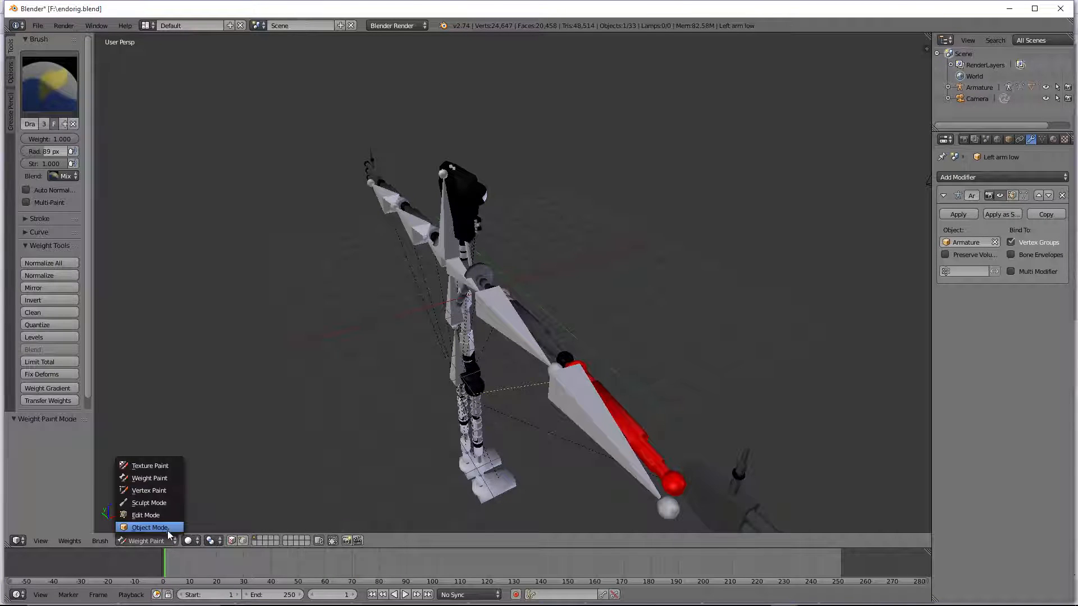
click(176, 527)
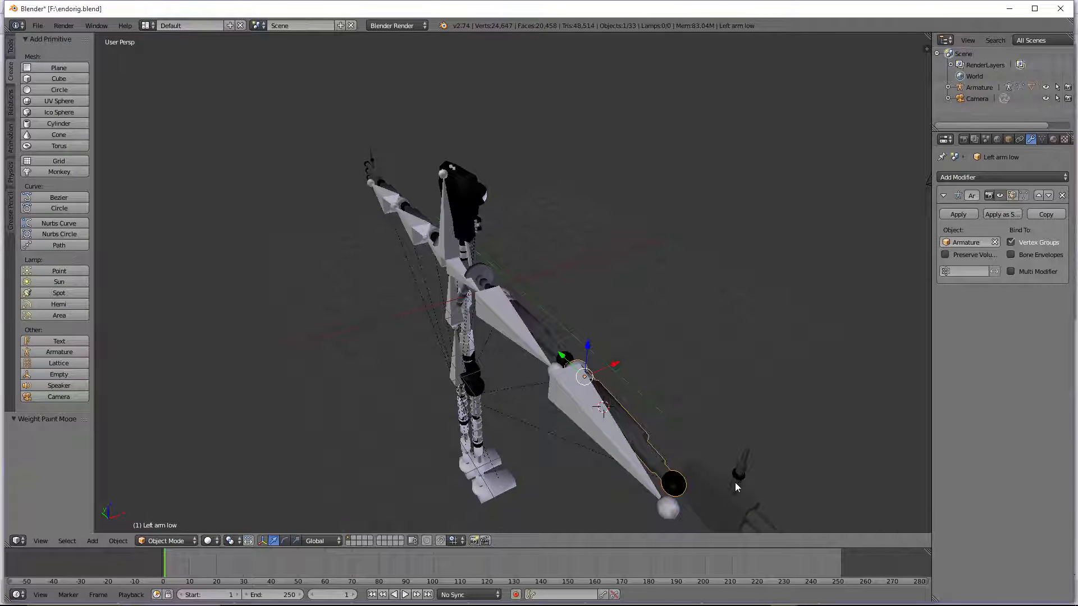
right_click(634, 449)
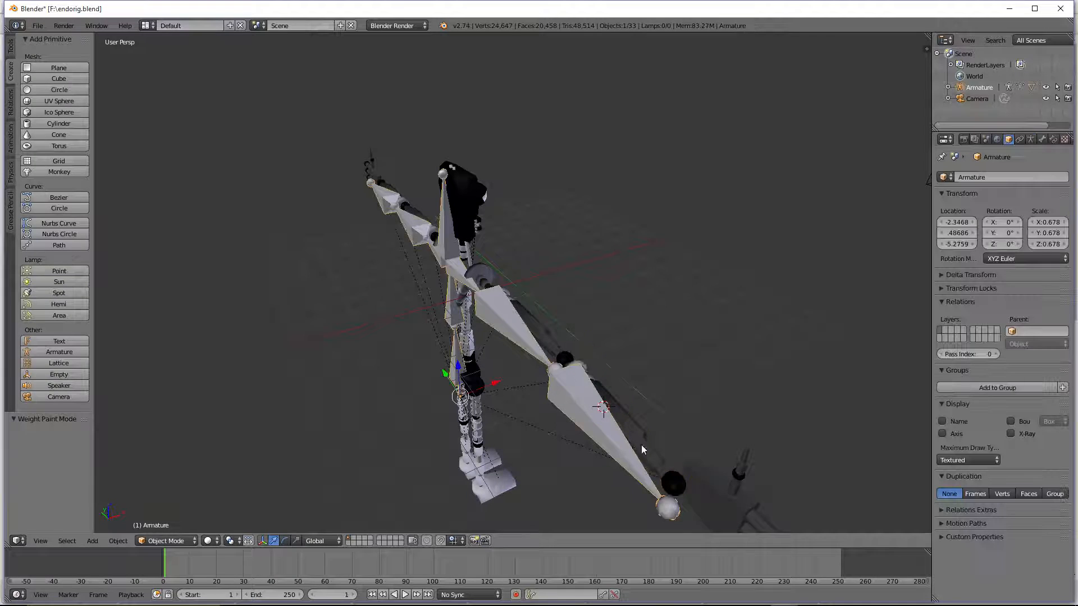
right_click(646, 450)
right_click(632, 459)
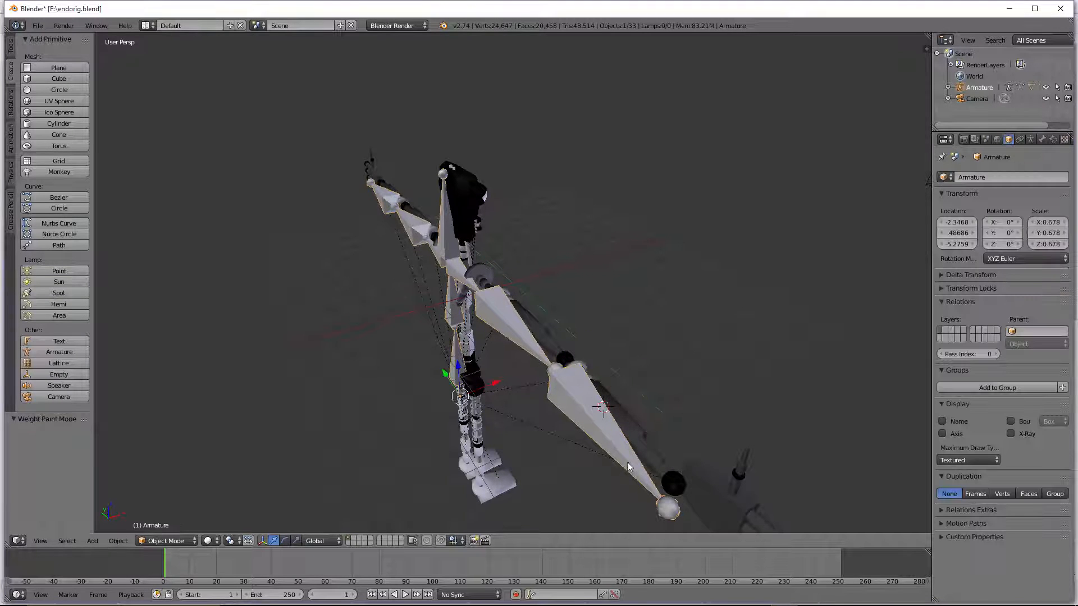
key(KP_6)
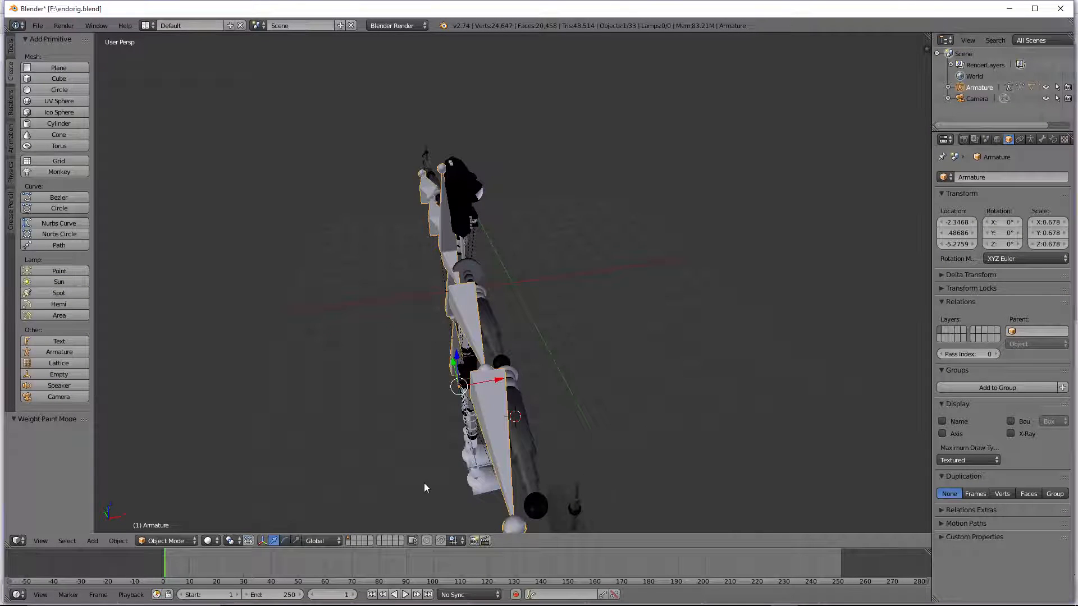
Step: Put the armature in Pose Mode and bend the left forearm bone 84.77° around global Z
click(209, 541)
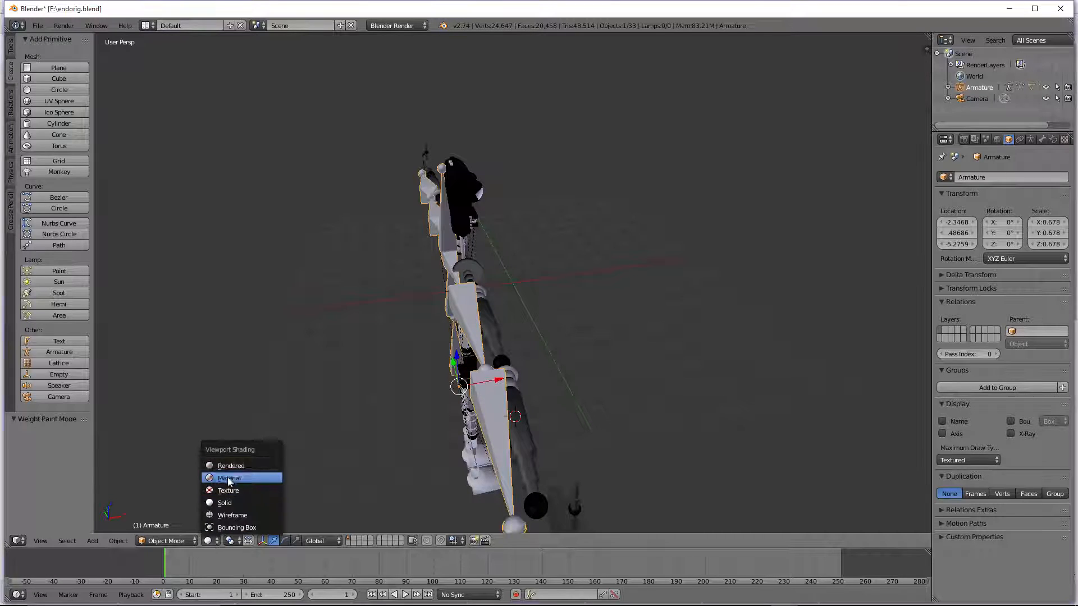
click(182, 541)
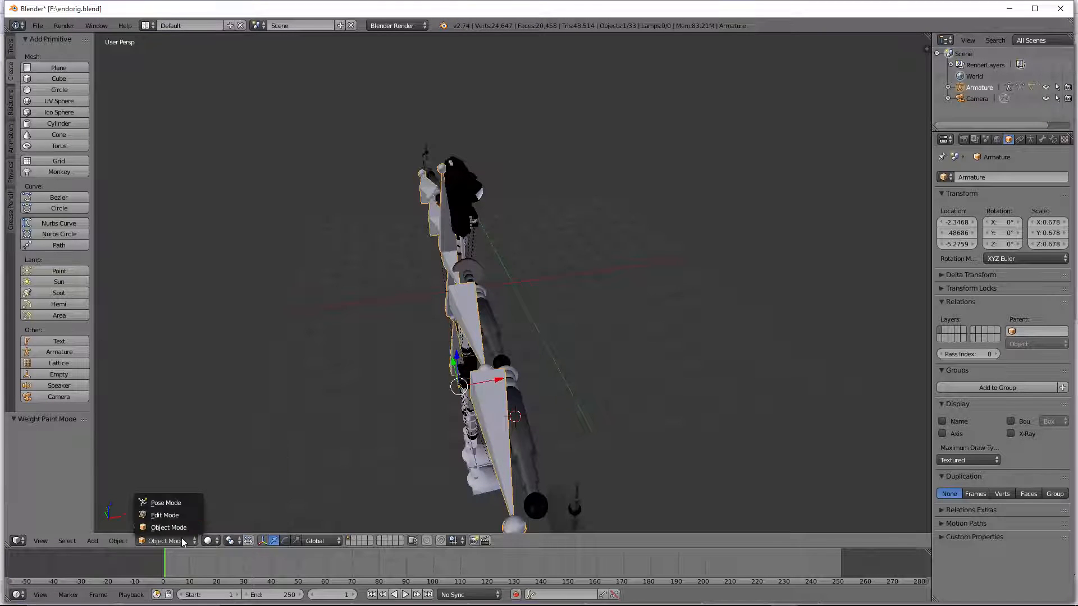
click(186, 502)
key(r)
key(z)
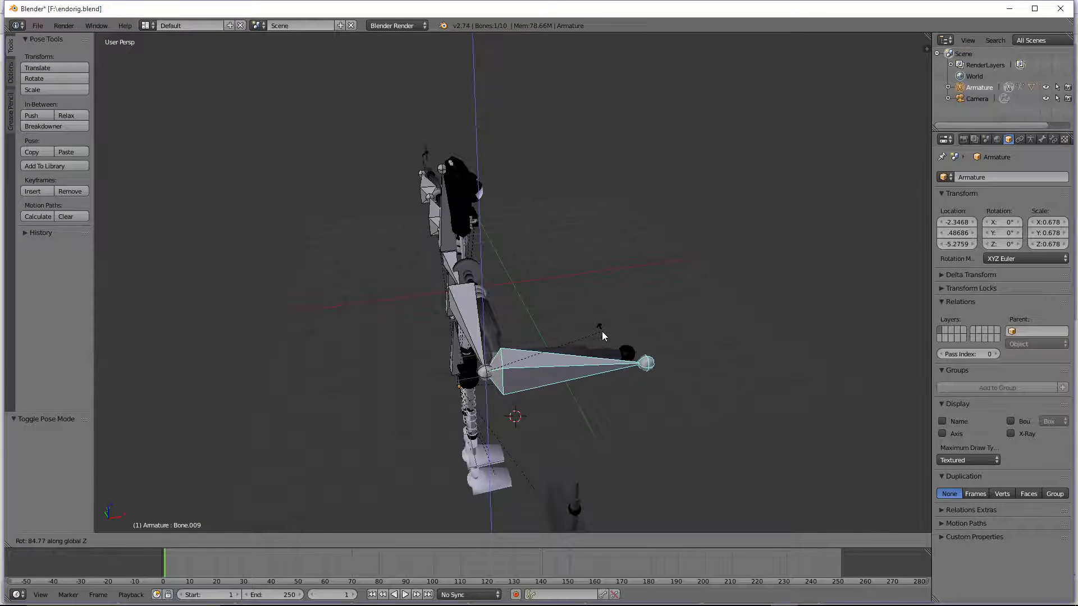
click(602, 331)
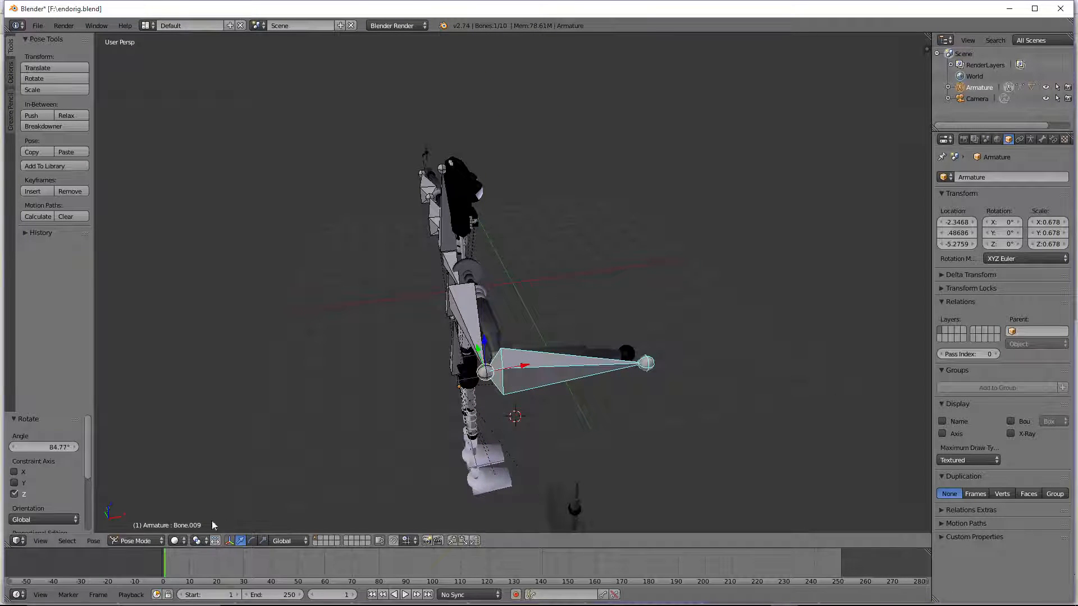
Step: Return the armature to Object Mode, then put the left lower arm mesh in Weight Paint mode
click(185, 544)
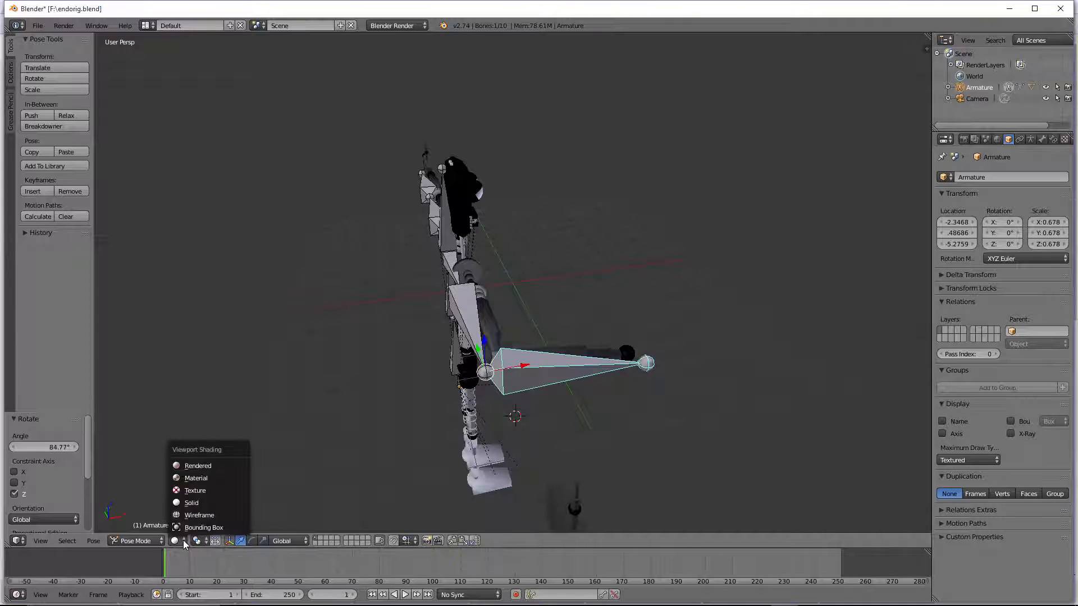
click(196, 515)
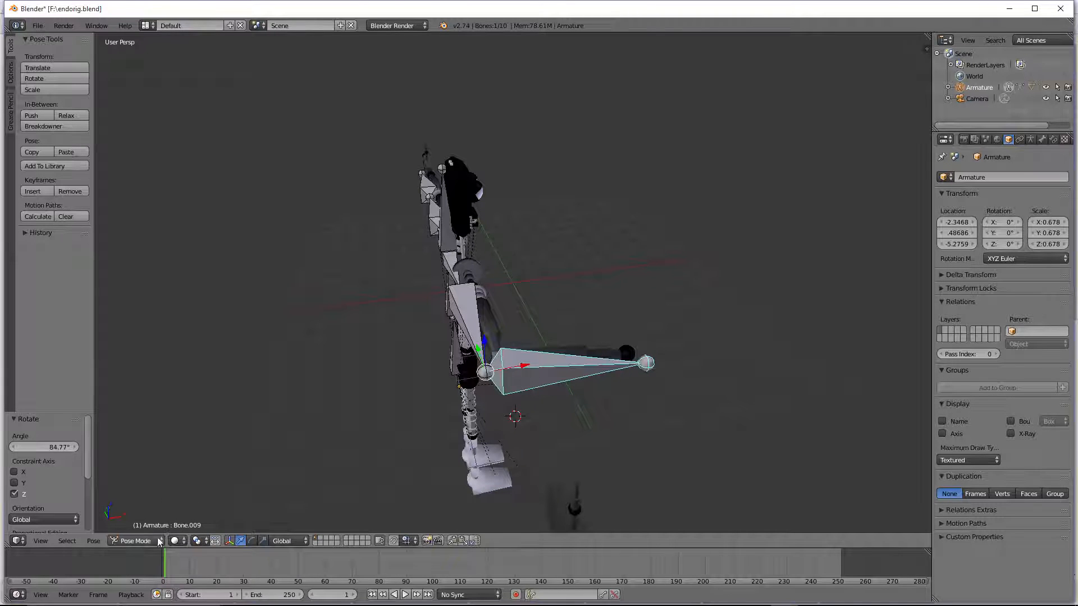
click(160, 542)
click(156, 526)
right_click(627, 346)
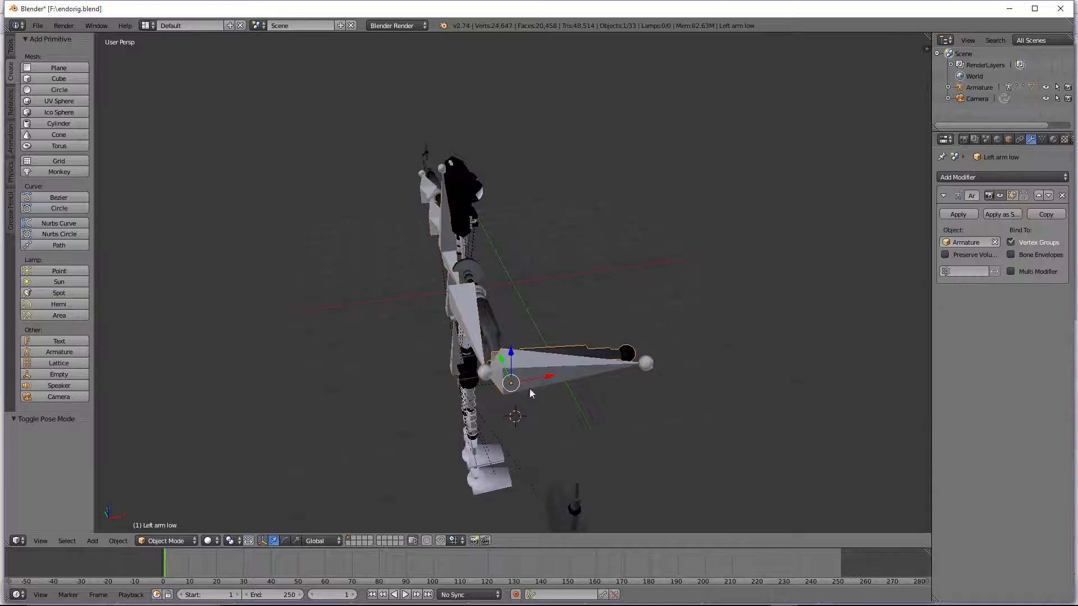
click(218, 542)
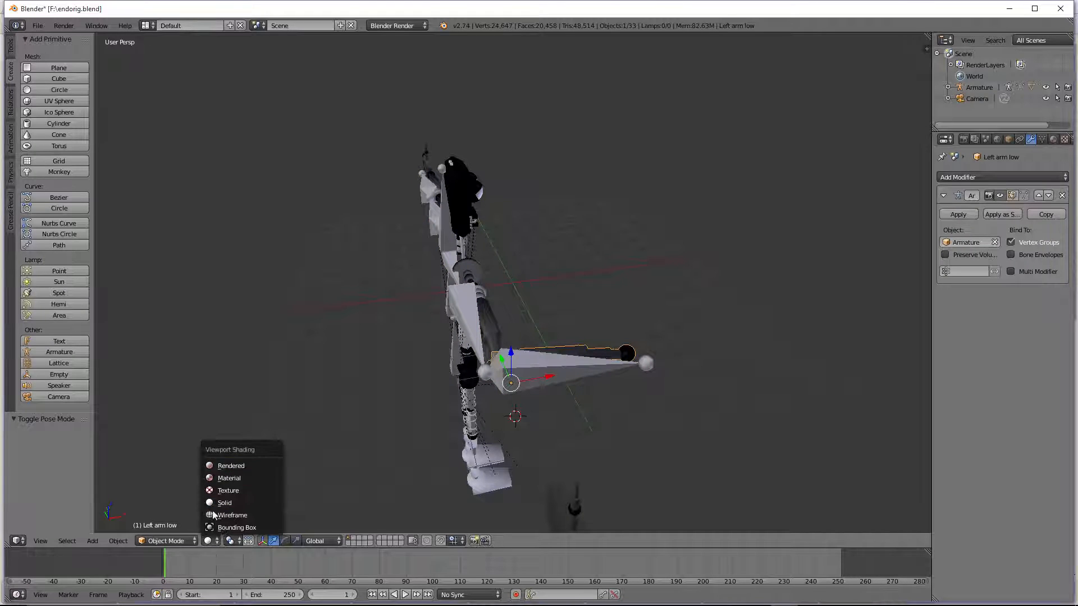
click(178, 542)
click(169, 479)
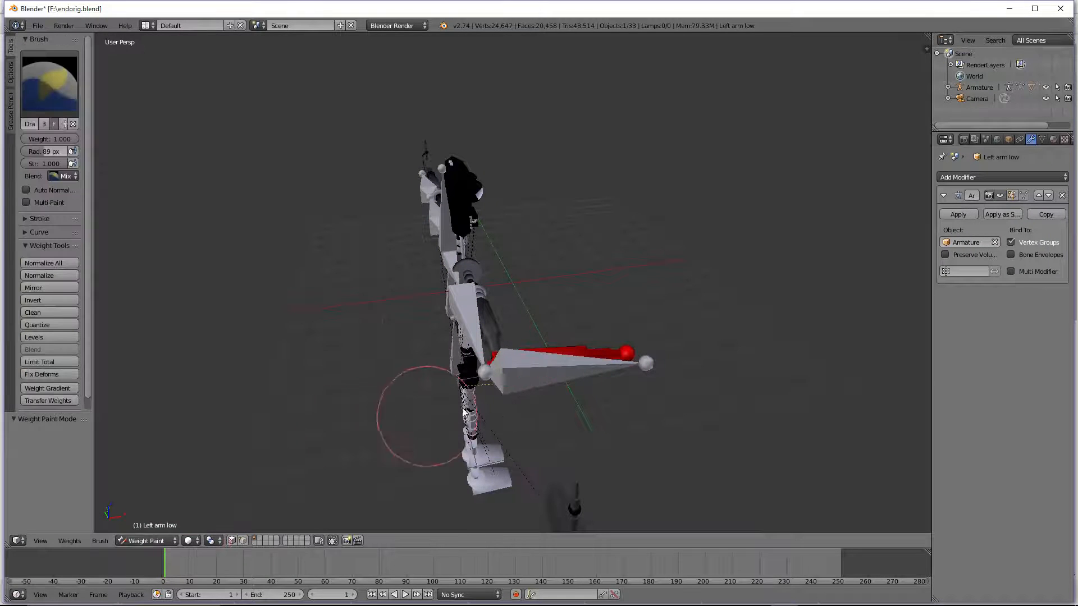
Step: Set the weight brush's blending mode to Multiply with the lower arm mesh shown in wireframe
mouse_move(482, 405)
middle_down()
mouse_move(524, 339)
mouse_move(539, 365)
mouse_move(534, 325)
mouse_move(712, 296)
mouse_move(630, 167)
mouse_move(591, 338)
mouse_move(603, 409)
mouse_move(749, 447)
middle_up()
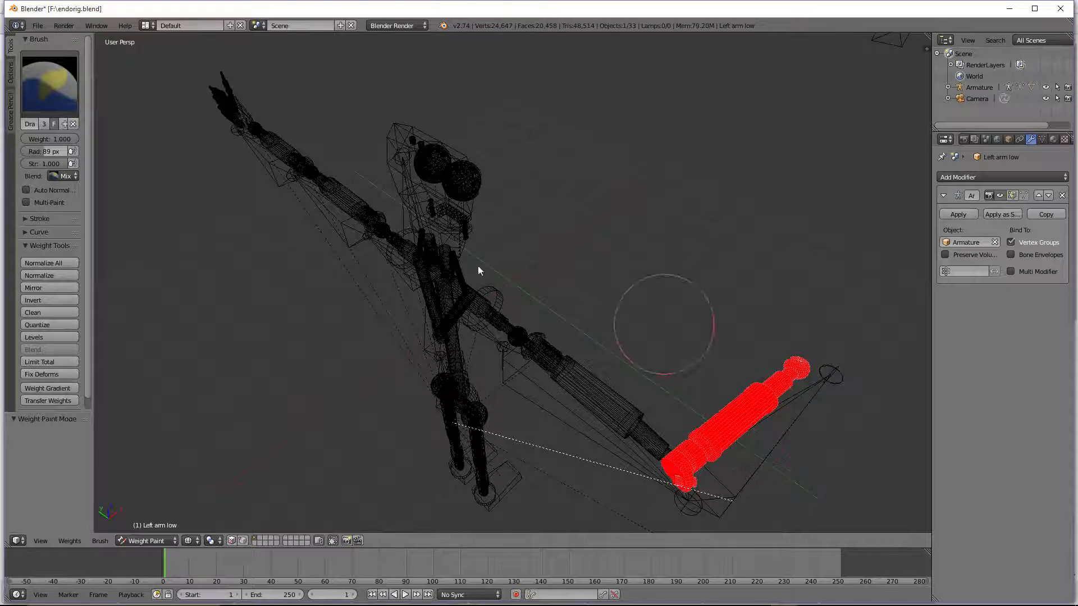
click(52, 176)
click(84, 124)
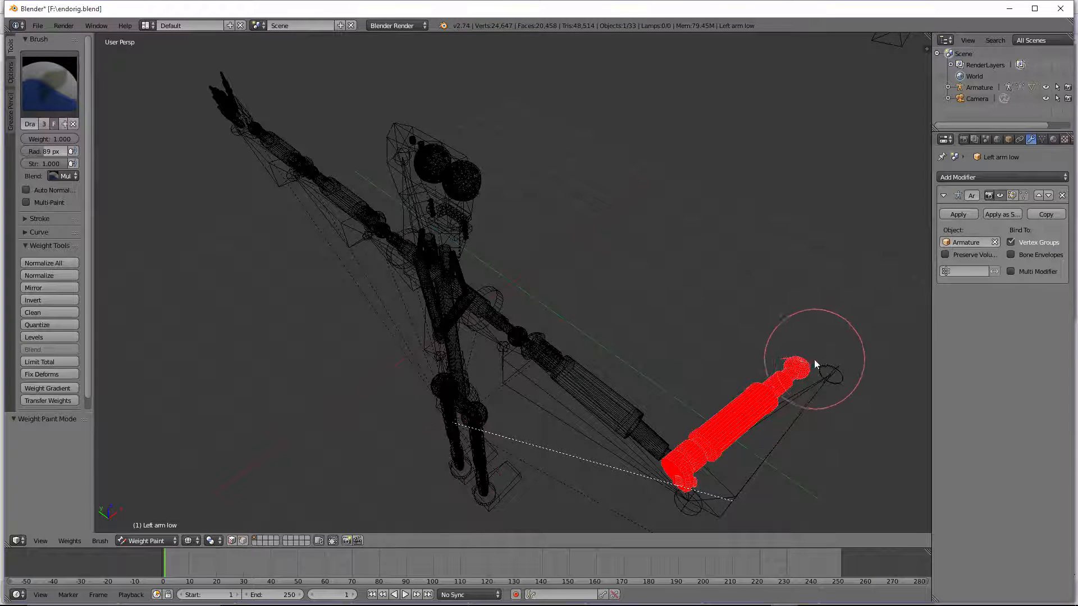
Step: Examine the lower arm's weights in wireframe from the front and side, then in Material shading
middle_drag(770, 390, 716, 465)
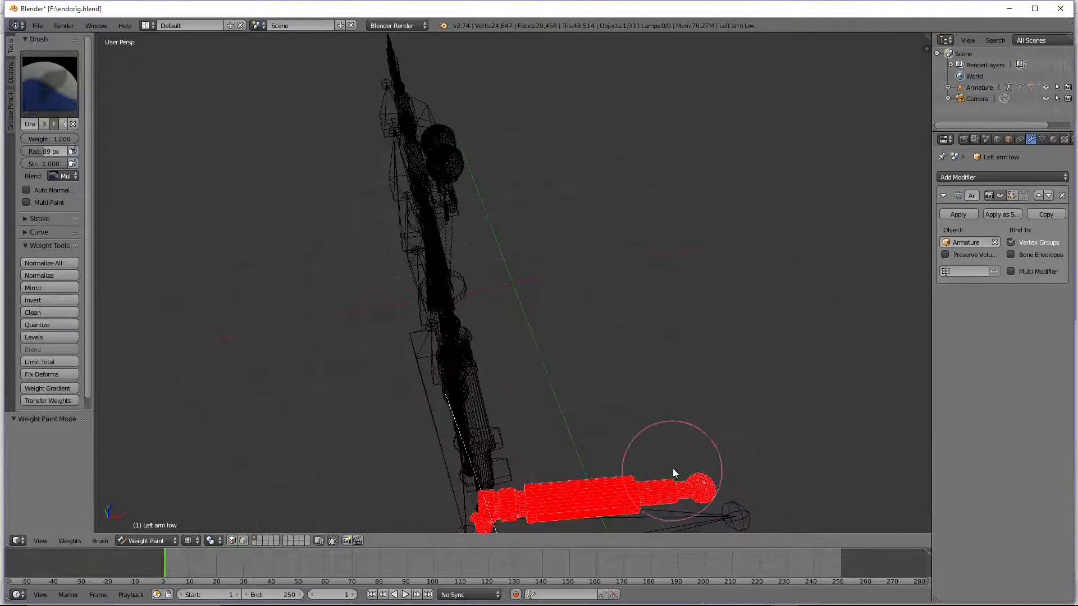
key(KP_1)
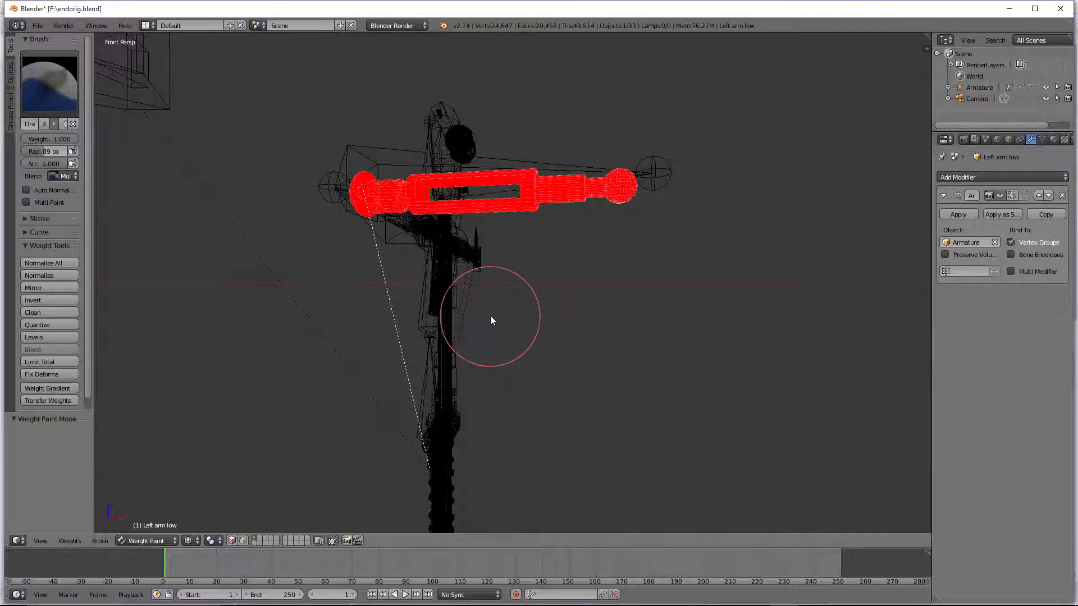
key(KP_3)
middle_drag(490, 316, 494, 283)
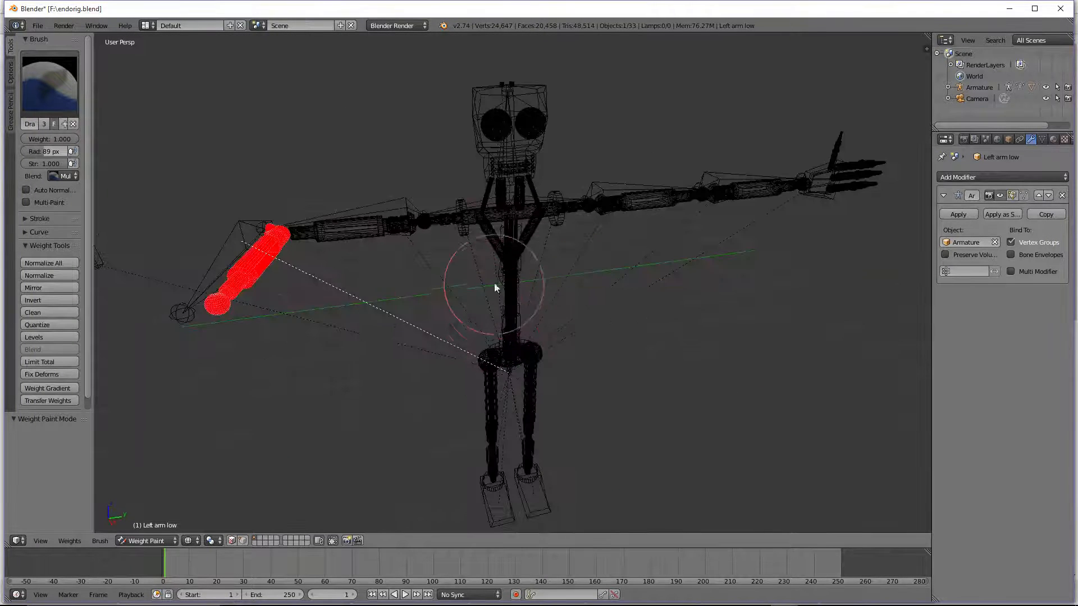
click(189, 541)
click(204, 476)
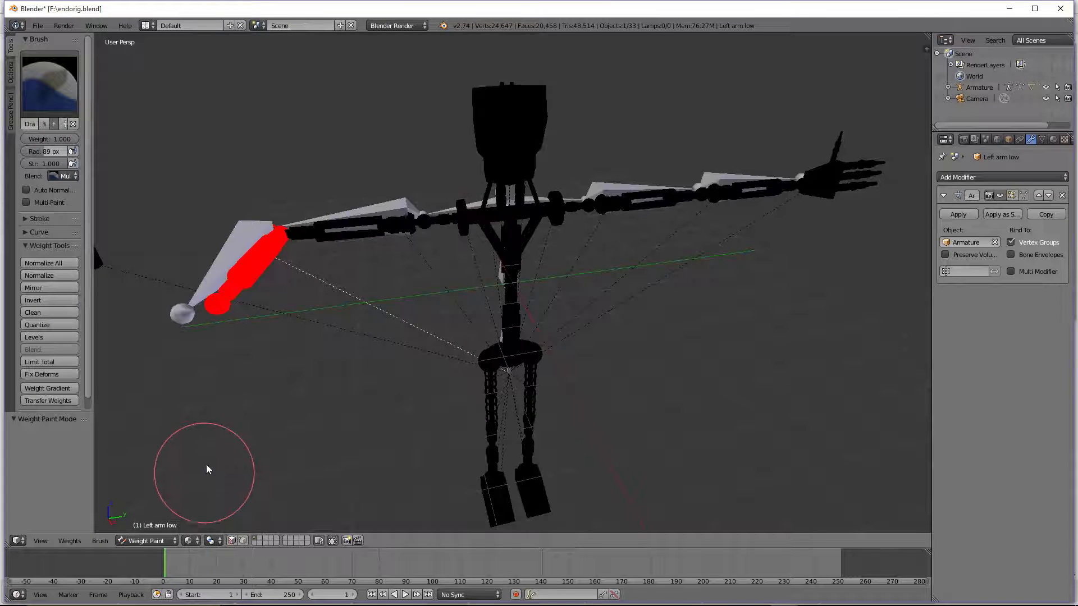
Step: Return the lower arm mesh to Object Mode and put the armature in Pose Mode
click(147, 540)
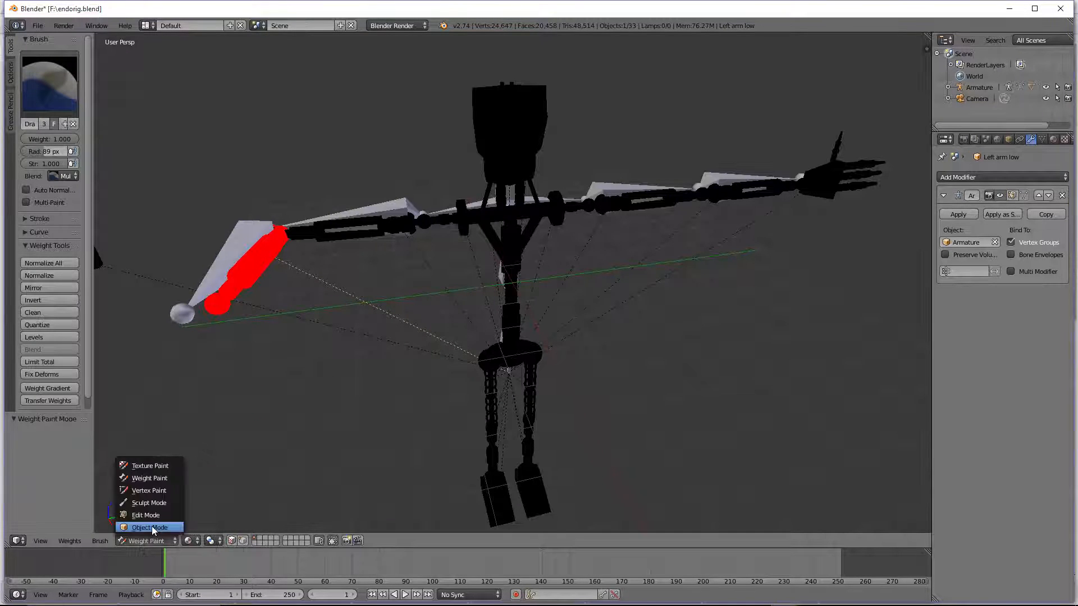
click(160, 459)
right_click(202, 296)
click(167, 540)
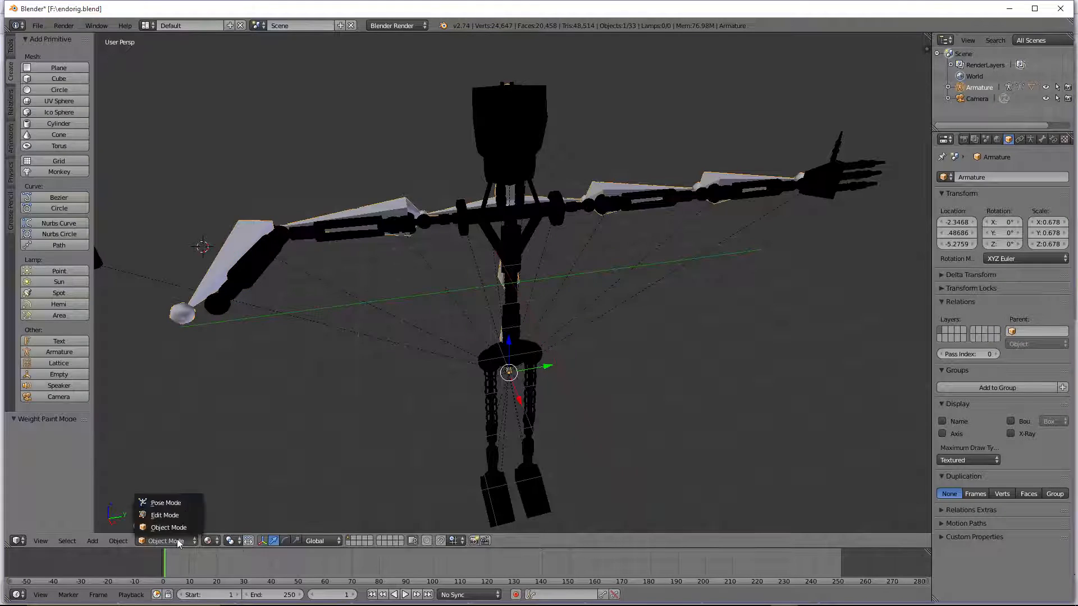
click(163, 499)
Step: Straighten the left forearm bone with two rotations around global Z, -42.107° and -34.951°
key(r)
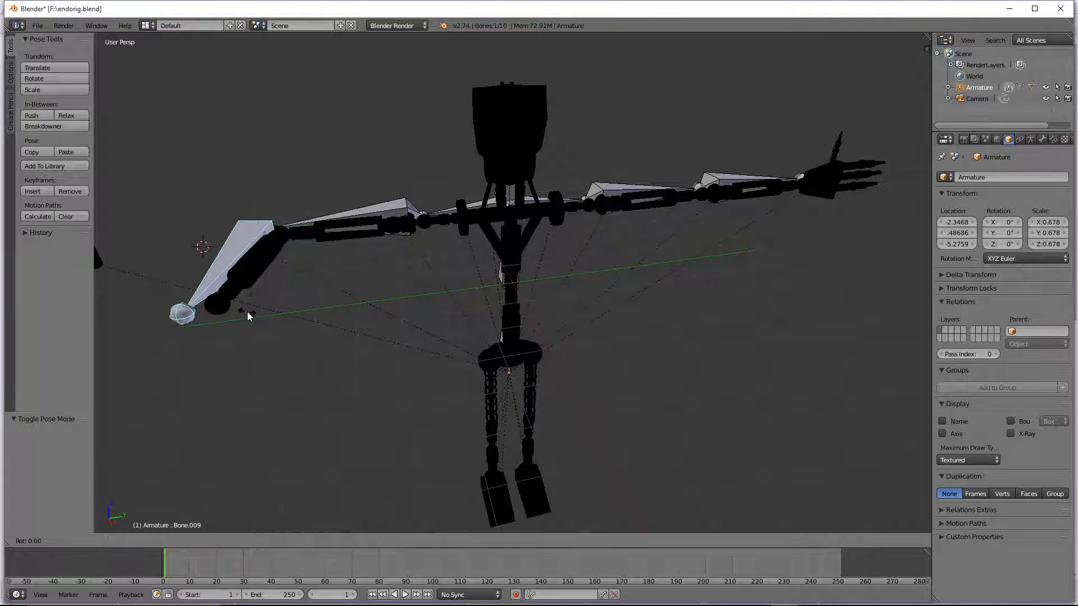
key(z)
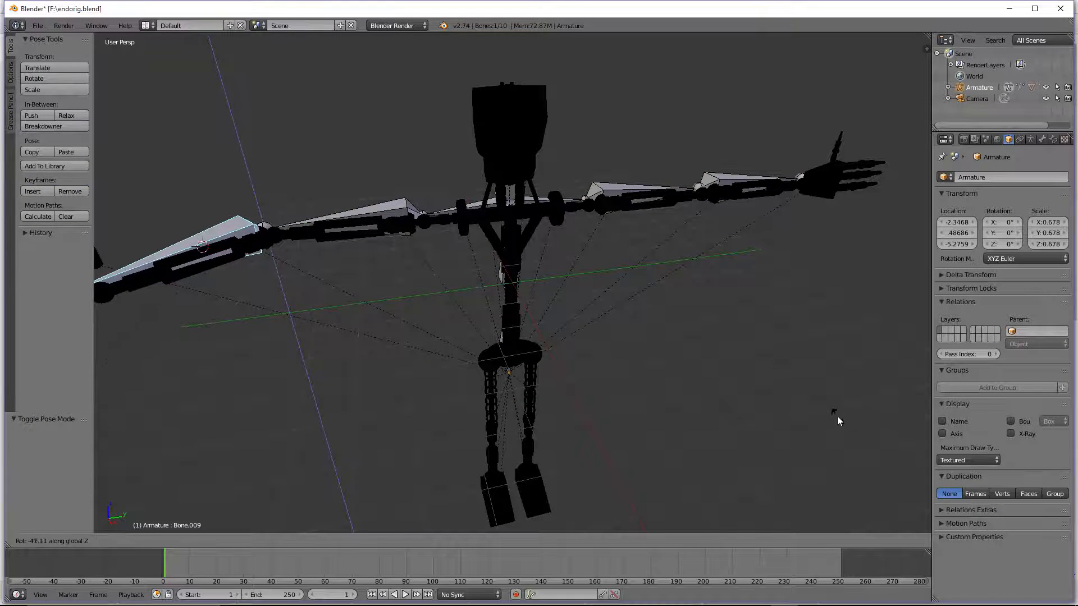
click(835, 416)
scroll(482, 387, down, 2)
key(r)
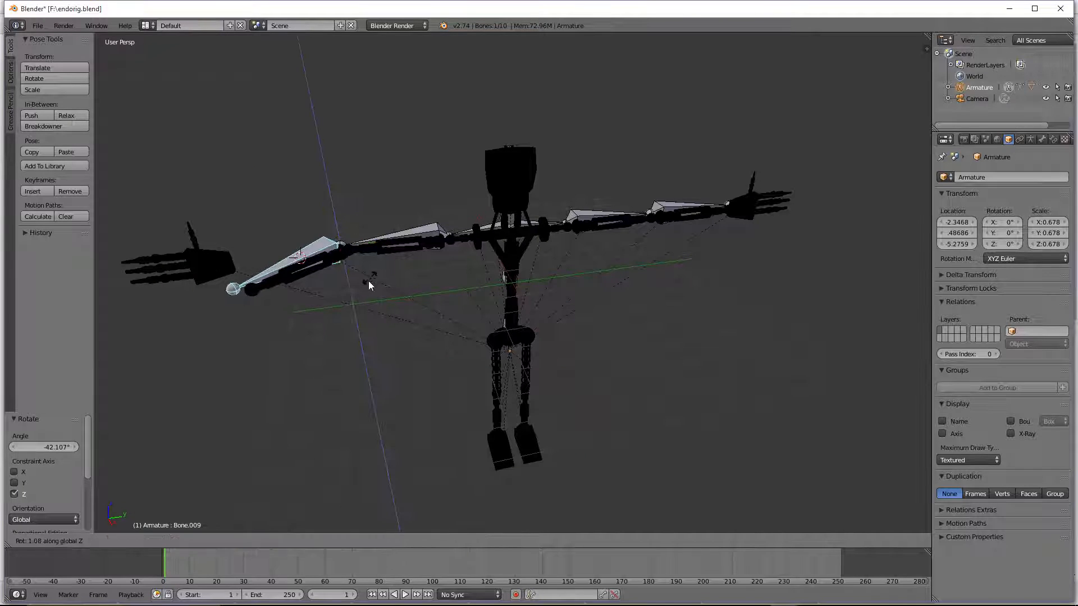
key(z)
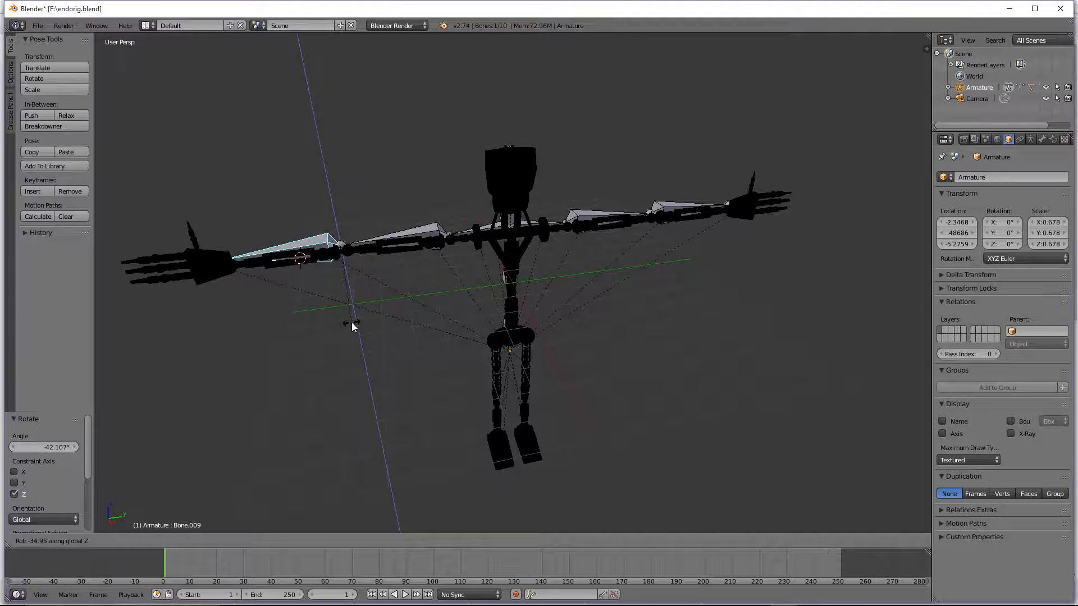
click(353, 328)
Step: Switch the viewport to Solid shading and select the head bone
key(alt+z)
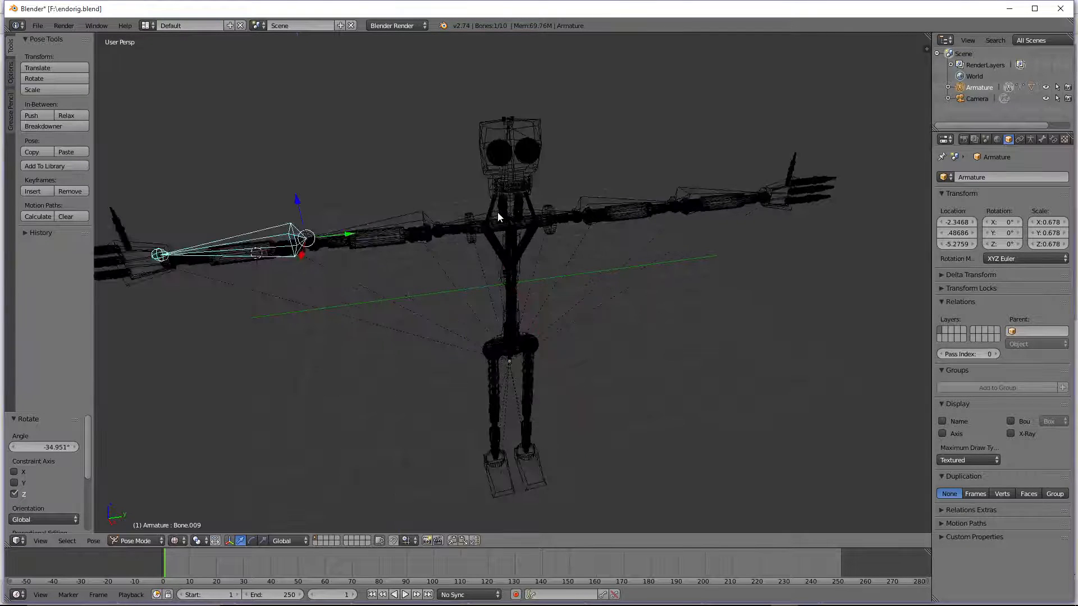
scroll(459, 178, up, 2)
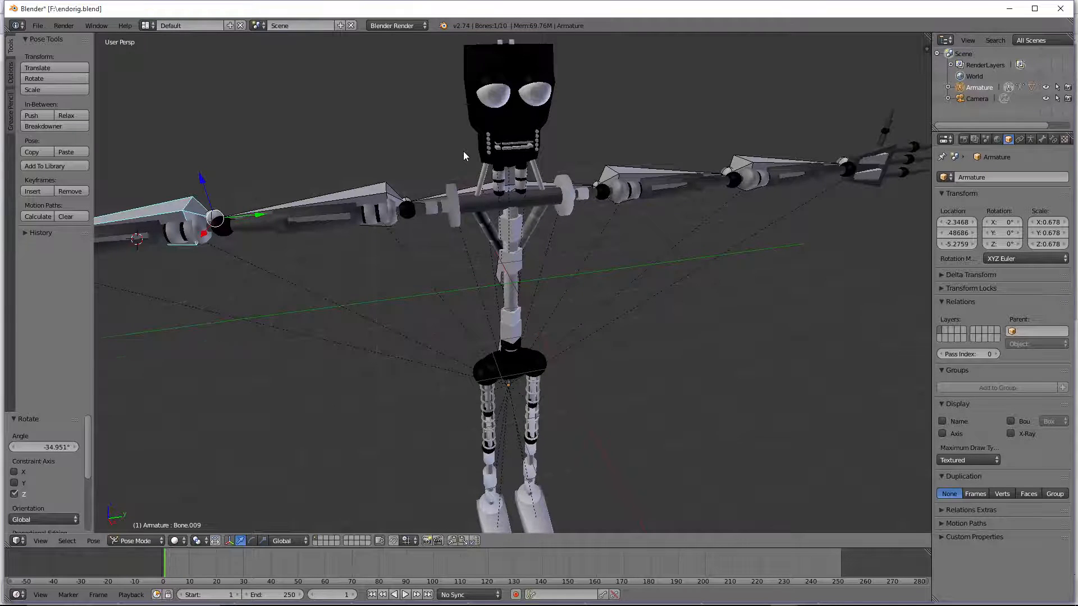
middle_drag(463, 151, 567, 119)
right_click(438, 249)
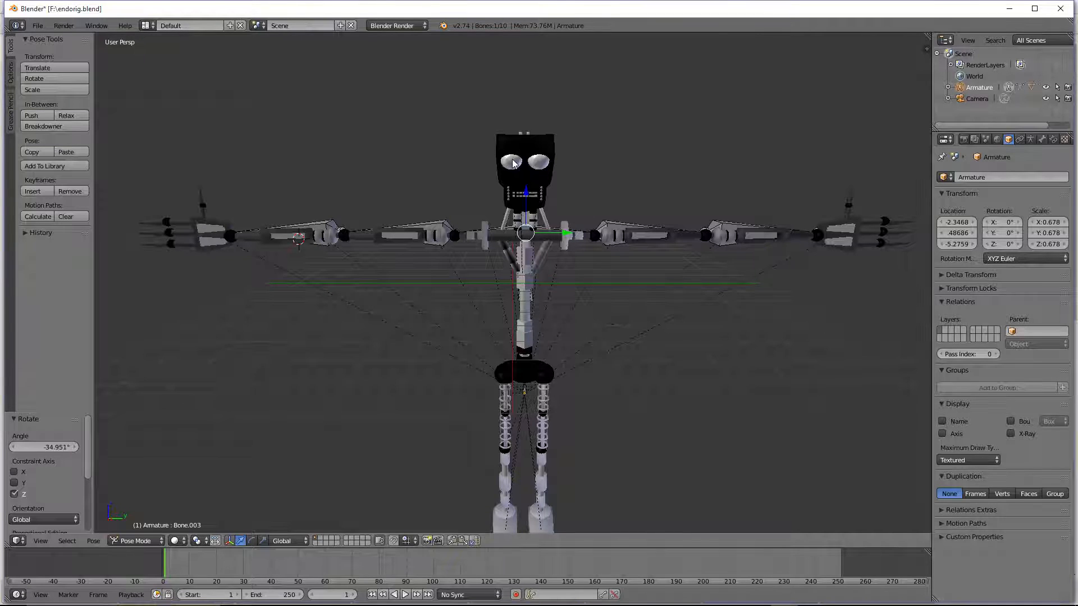
Step: Return the armature to Object Mode and put the head mesh in Weight Paint mode
click(135, 541)
click(141, 531)
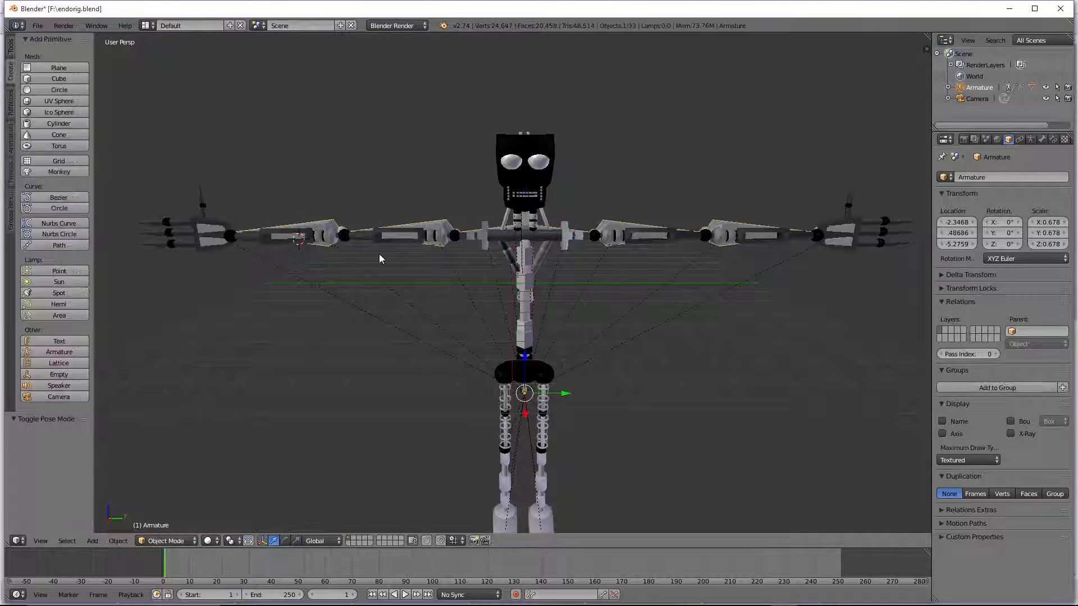
right_click(520, 147)
click(156, 541)
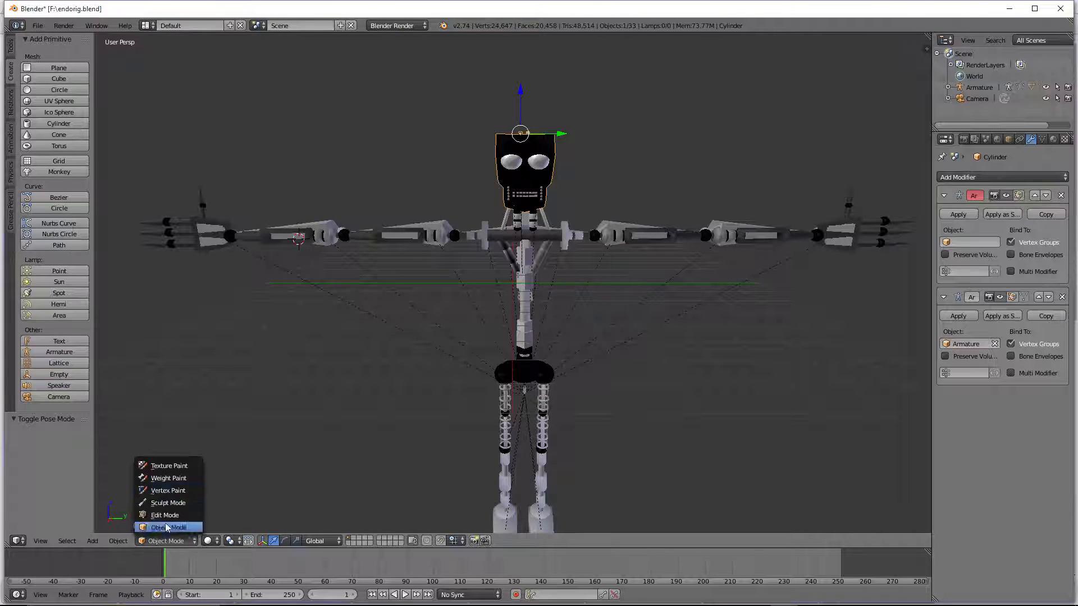
click(171, 480)
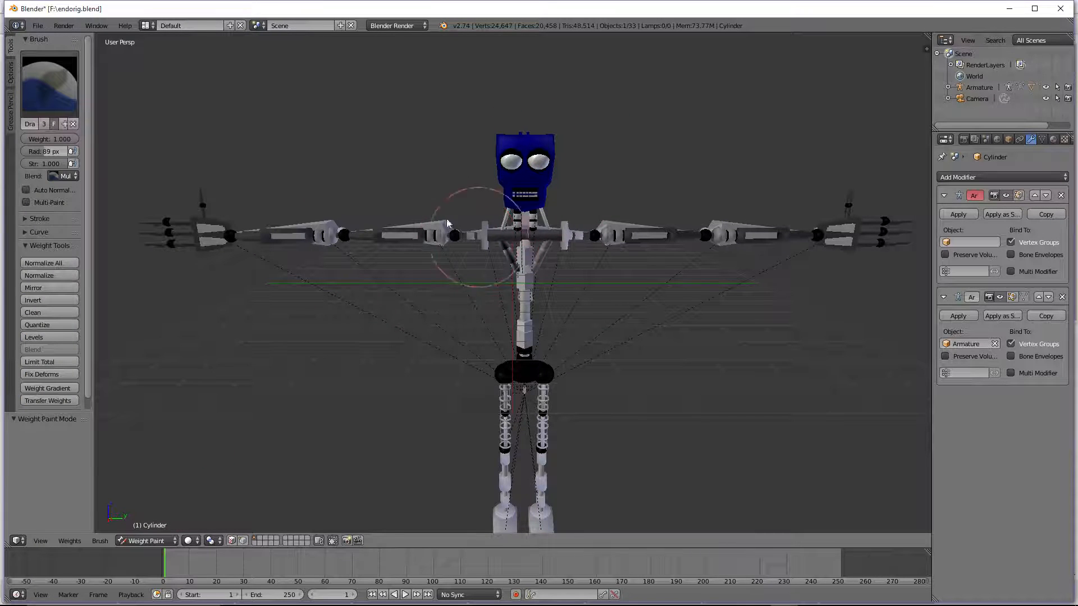
Step: Set the brush blending to Add, paint weight 1.000 over the head mesh, and check its coverage from behind and the side
click(64, 177)
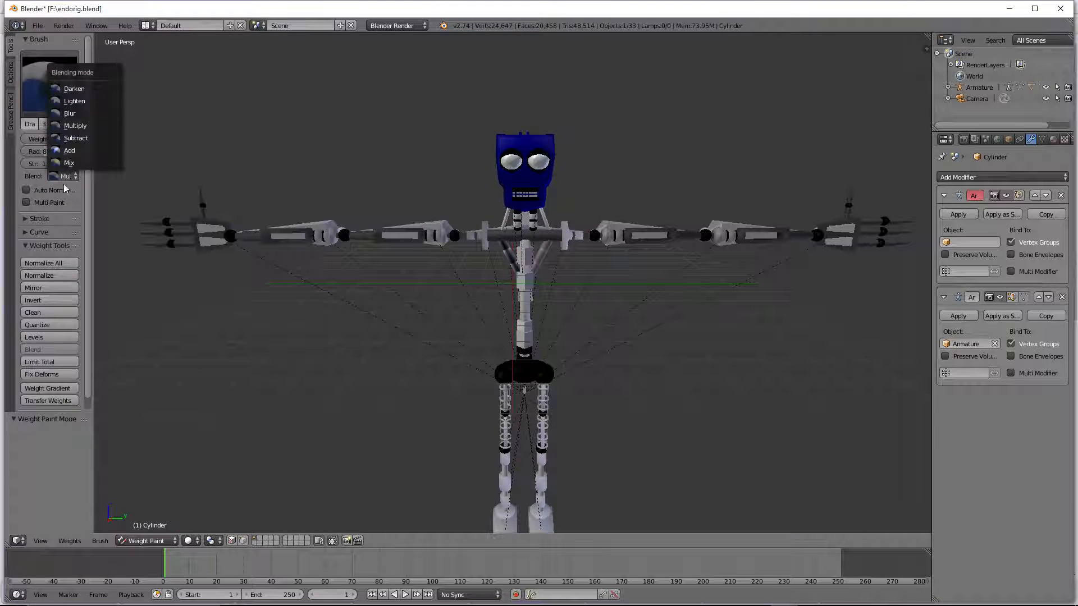
click(69, 150)
mouse_move(522, 157)
mouse_down()
mouse_move(532, 228)
mouse_move(559, 125)
mouse_up()
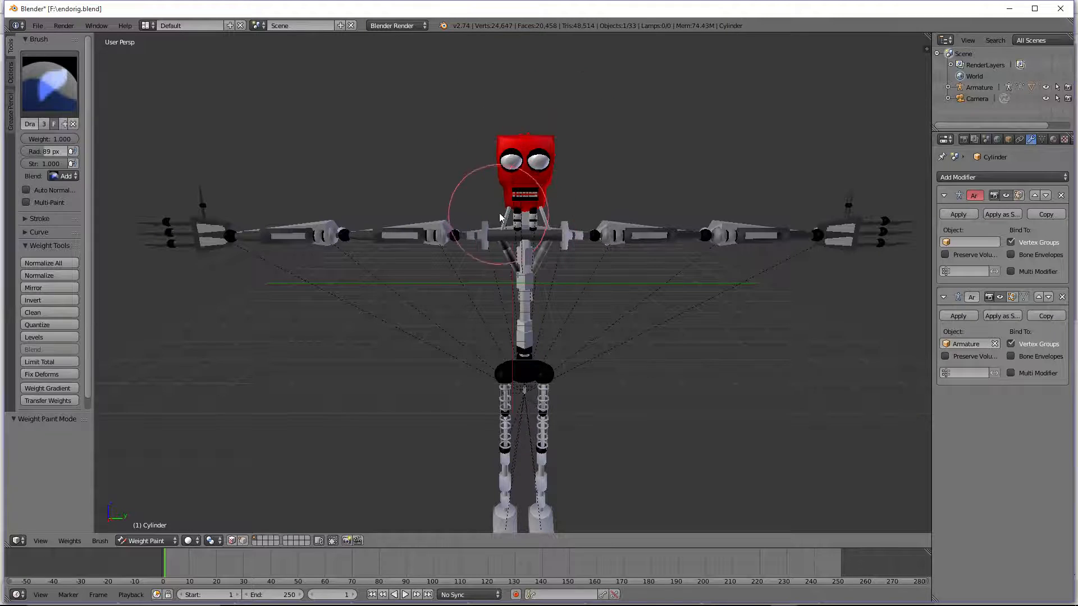
mouse_move(483, 242)
middle_down()
mouse_move(564, 221)
mouse_move(482, 150)
mouse_move(422, 202)
mouse_move(546, 196)
middle_up()
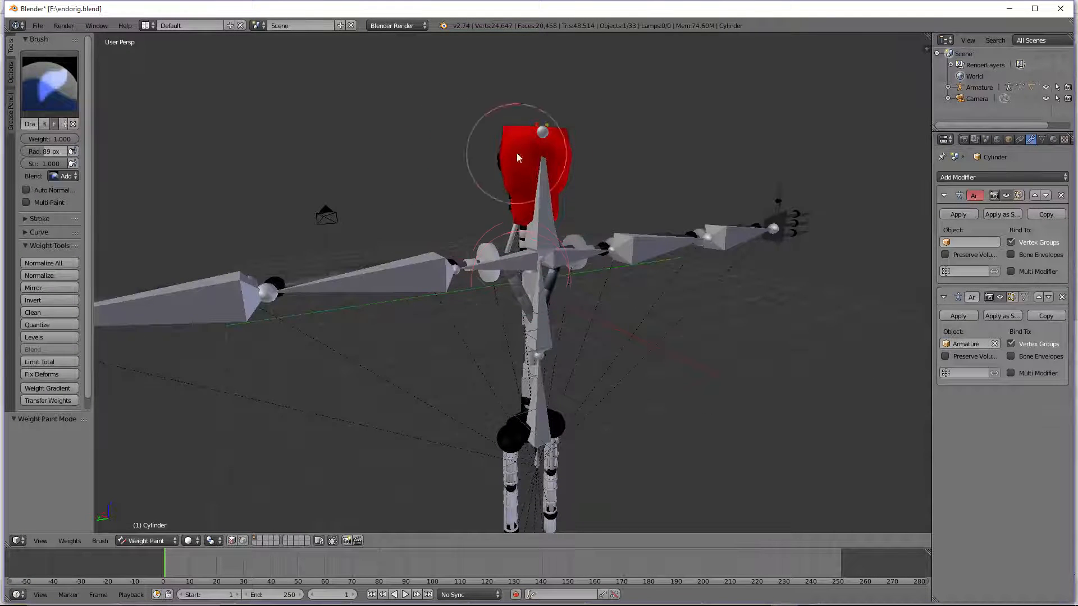
mouse_move(517, 153)
middle_down()
mouse_move(537, 308)
mouse_move(582, 195)
middle_up()
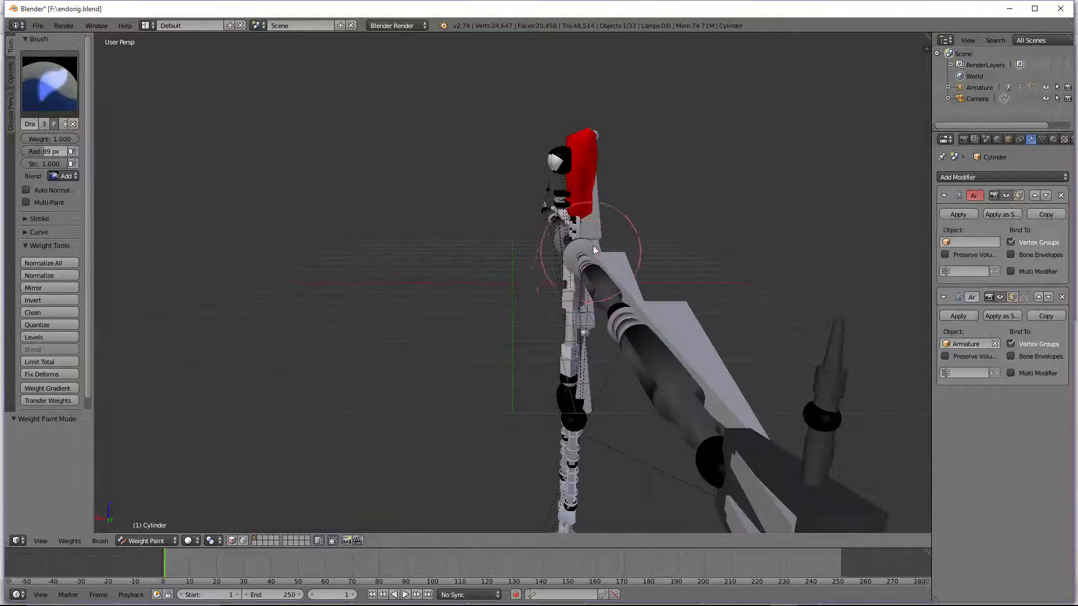
middle_drag(593, 245, 556, 167)
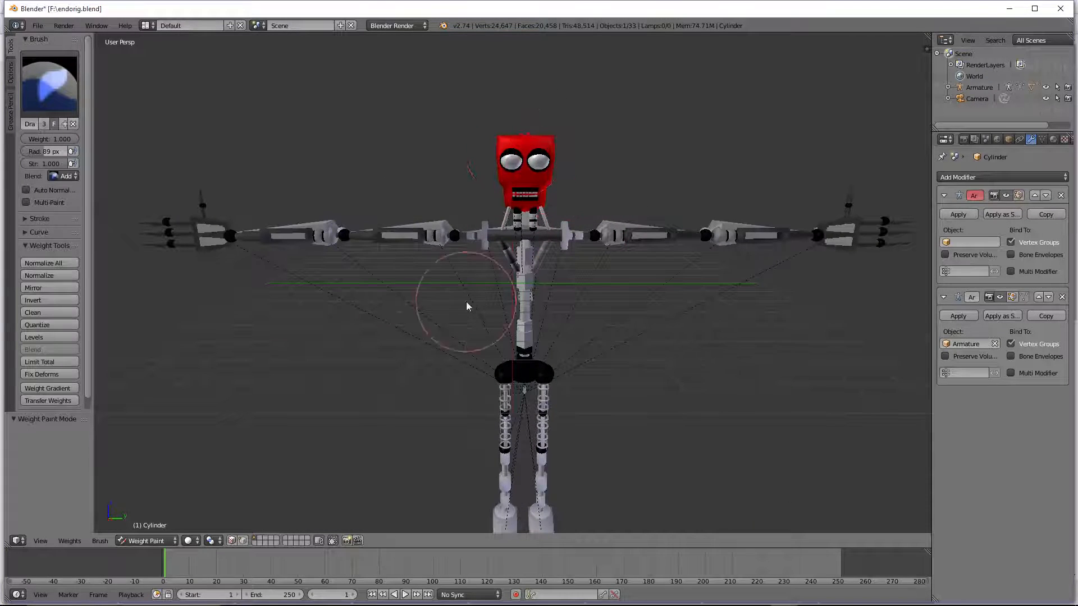
Step: Return the head mesh to Object Mode and select the armature by its head bone
click(191, 540)
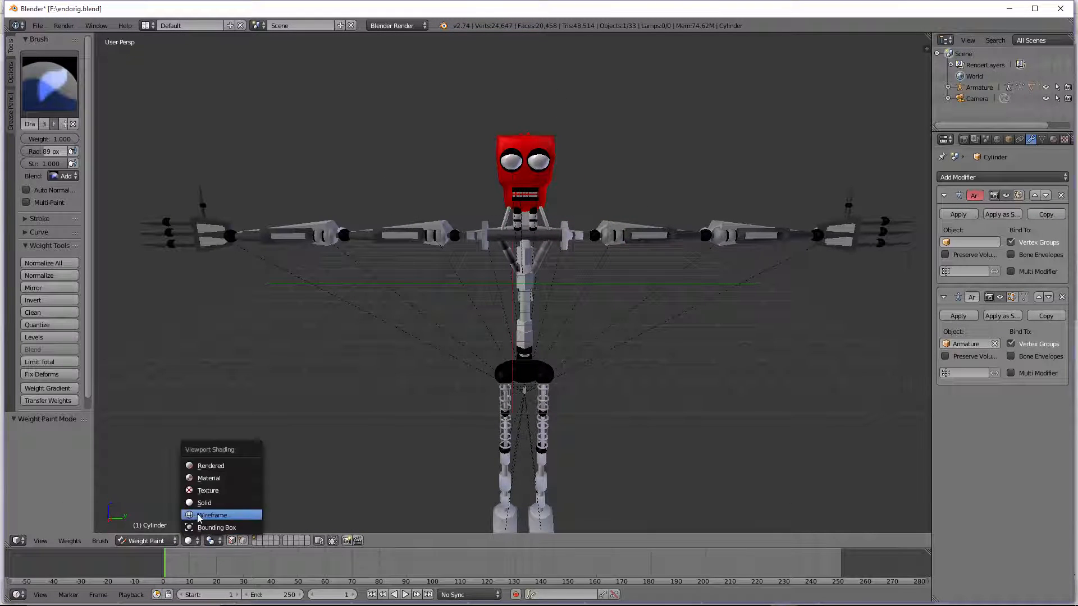
click(194, 514)
click(155, 540)
click(167, 528)
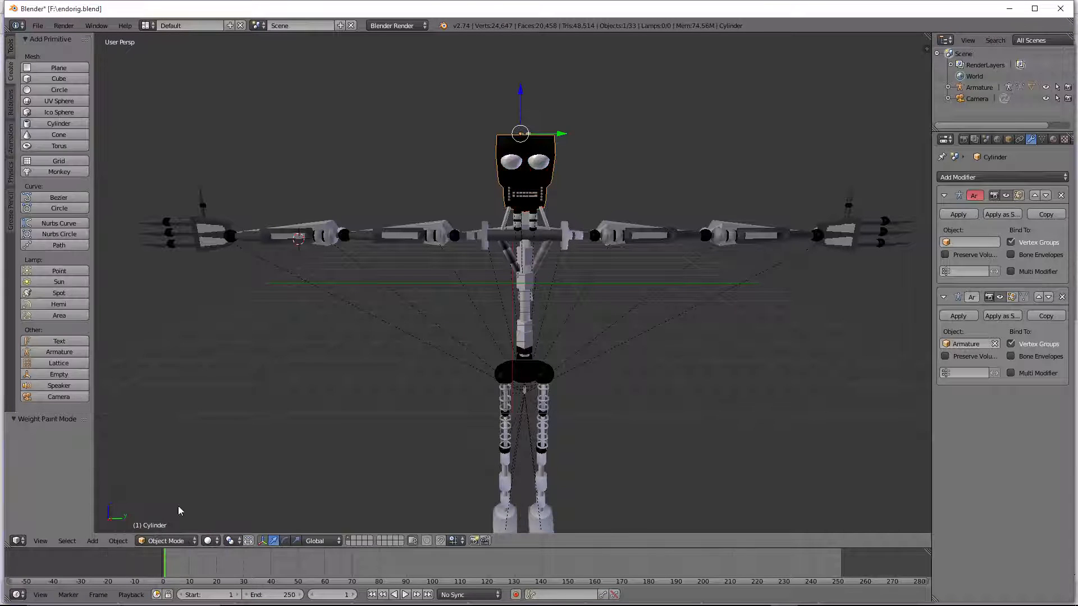
middle_drag(564, 193, 593, 252)
right_click(593, 253)
right_click(581, 260)
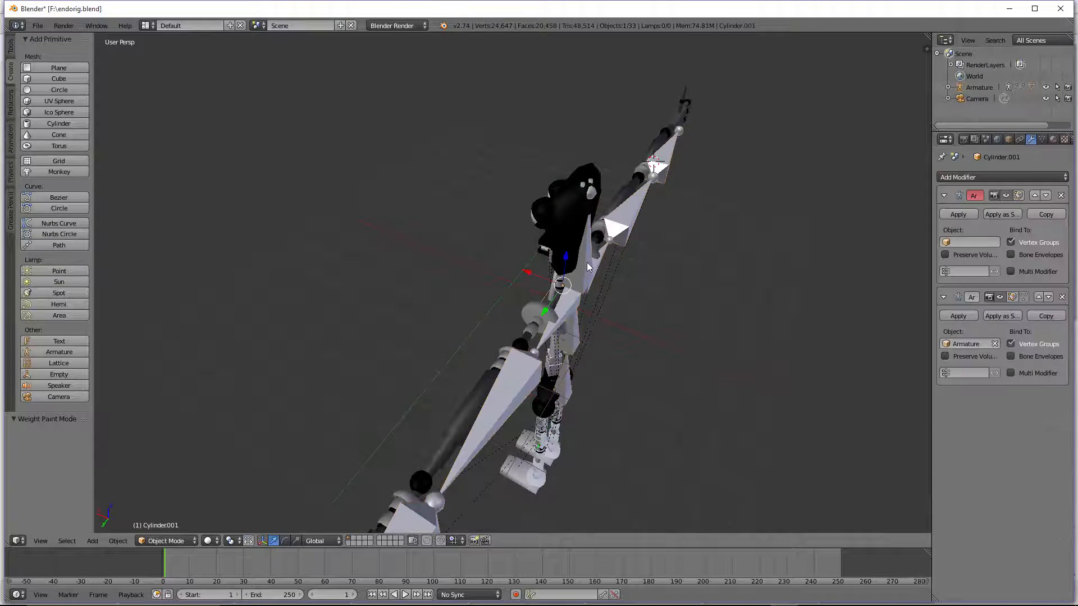
right_click(588, 262)
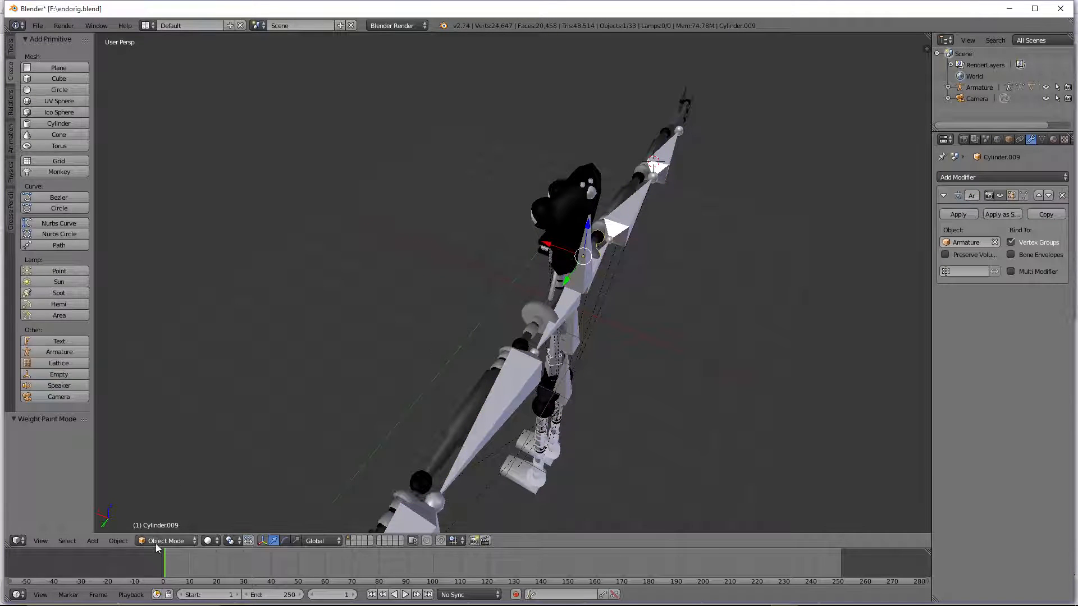
click(157, 541)
right_click(584, 268)
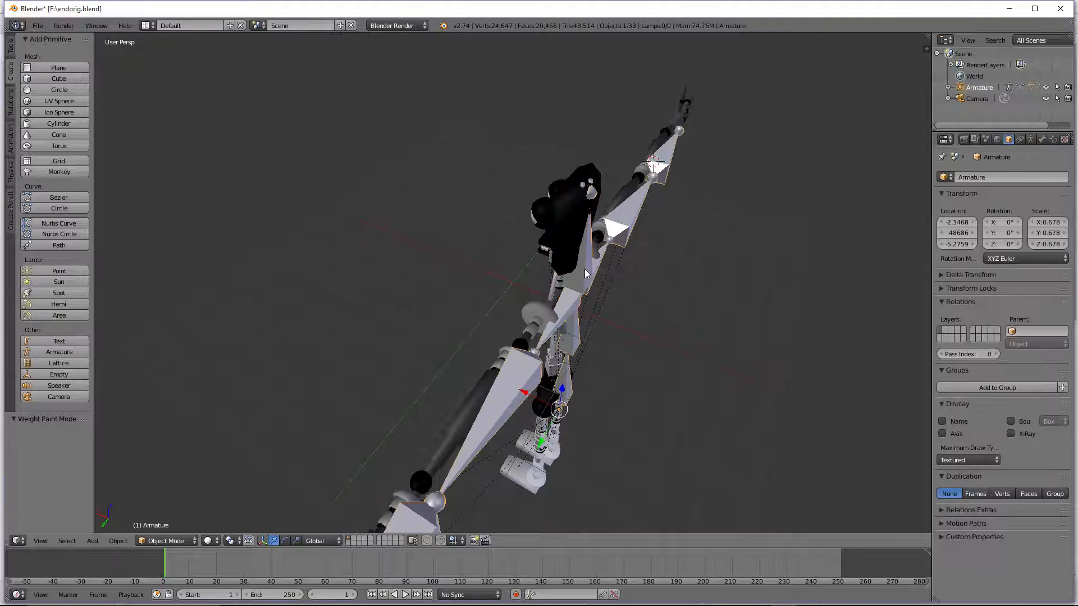
Step: Put the armature in Pose Mode and rotate the head bone about -50° around the global Y axis
click(165, 541)
click(168, 503)
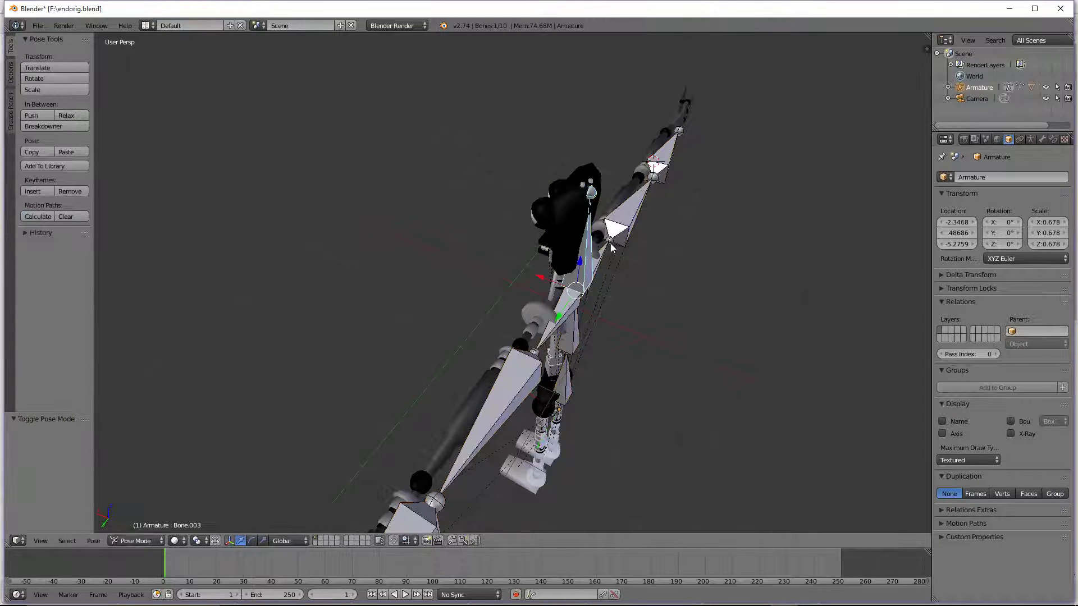
key(r)
key(y)
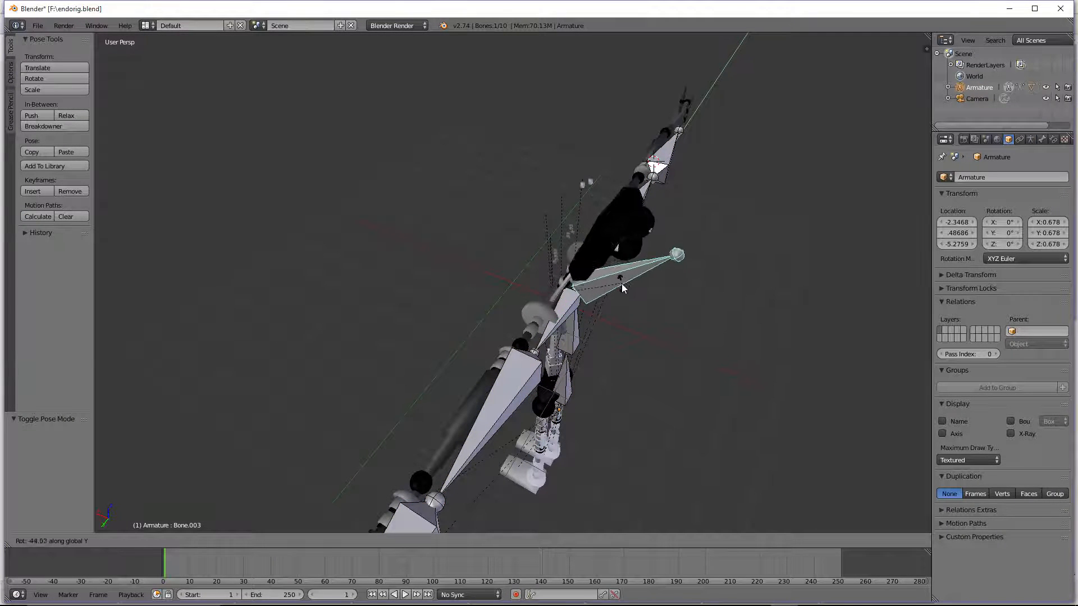
click(622, 288)
middle_drag(622, 287, 619, 191)
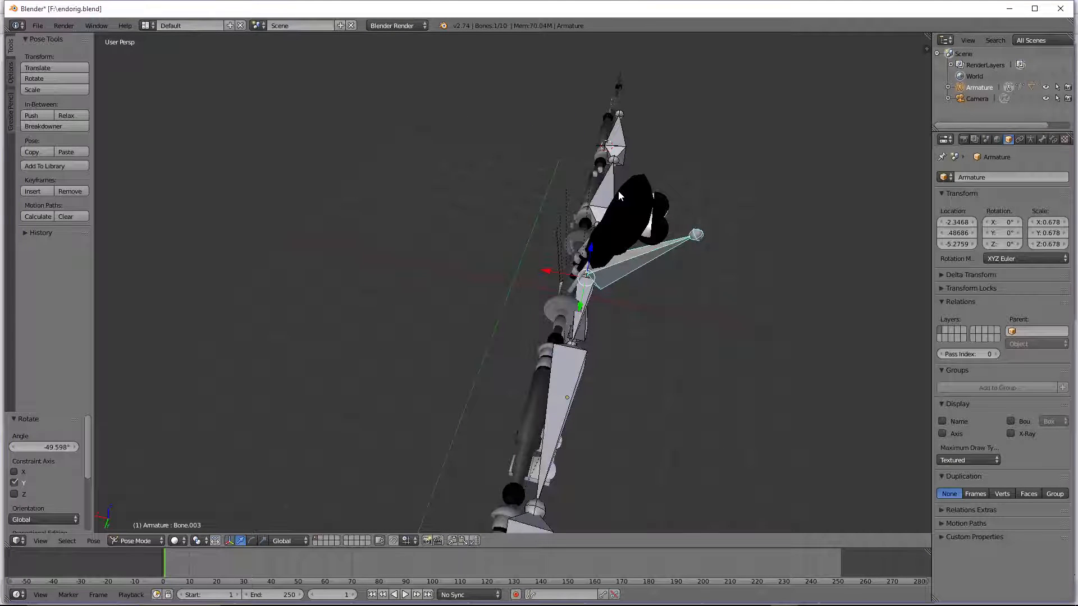
Step: Return the armature to Object Mode, select the head mesh and enable Preserve Volume on both of its Armature modifiers
click(144, 541)
click(156, 527)
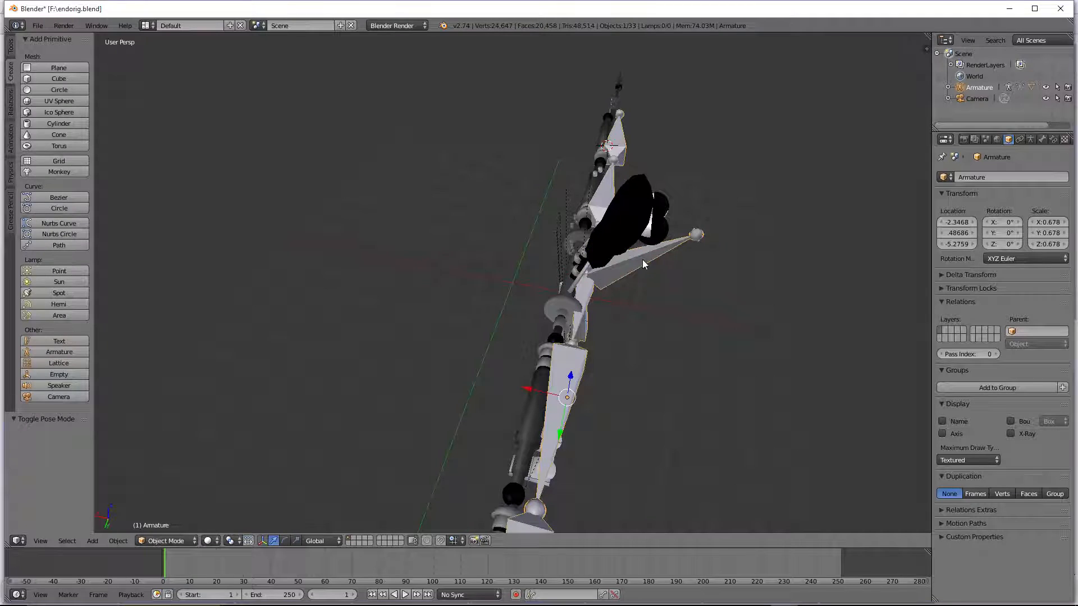
right_click(612, 240)
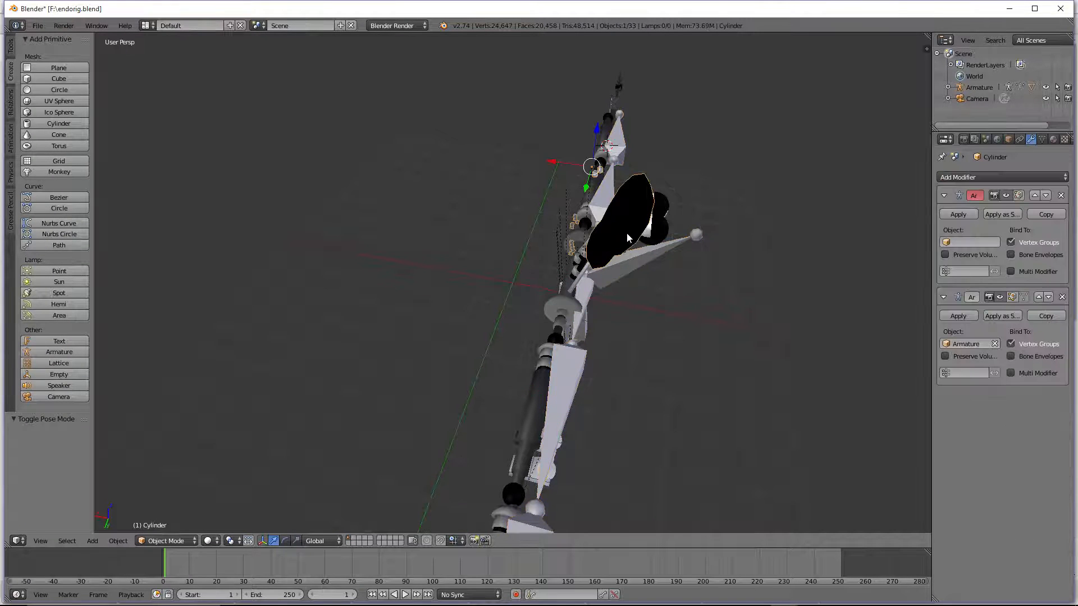
middle_drag(627, 238, 758, 235)
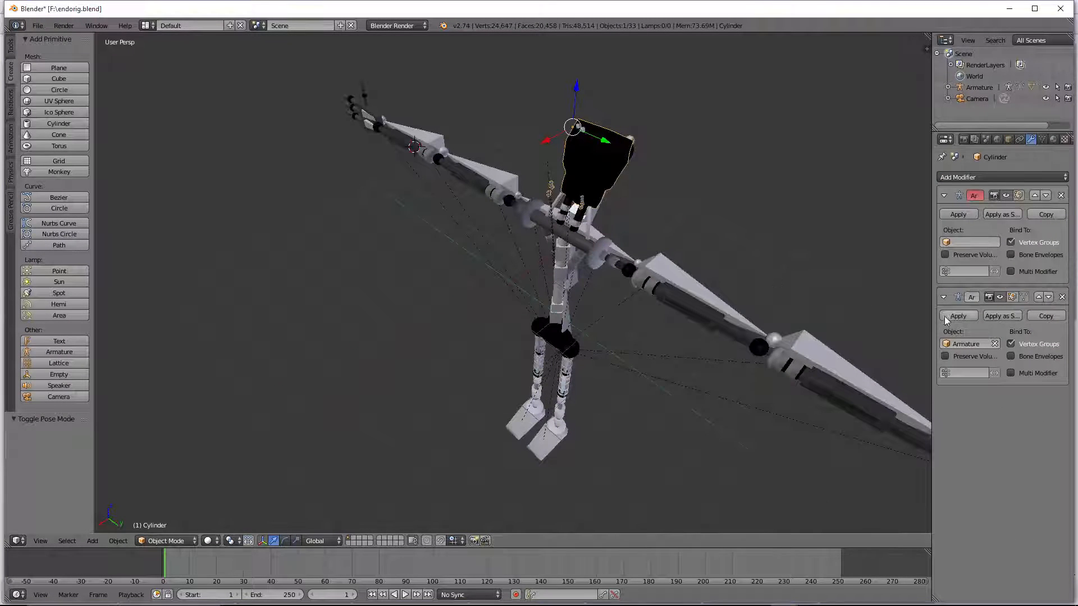
click(946, 256)
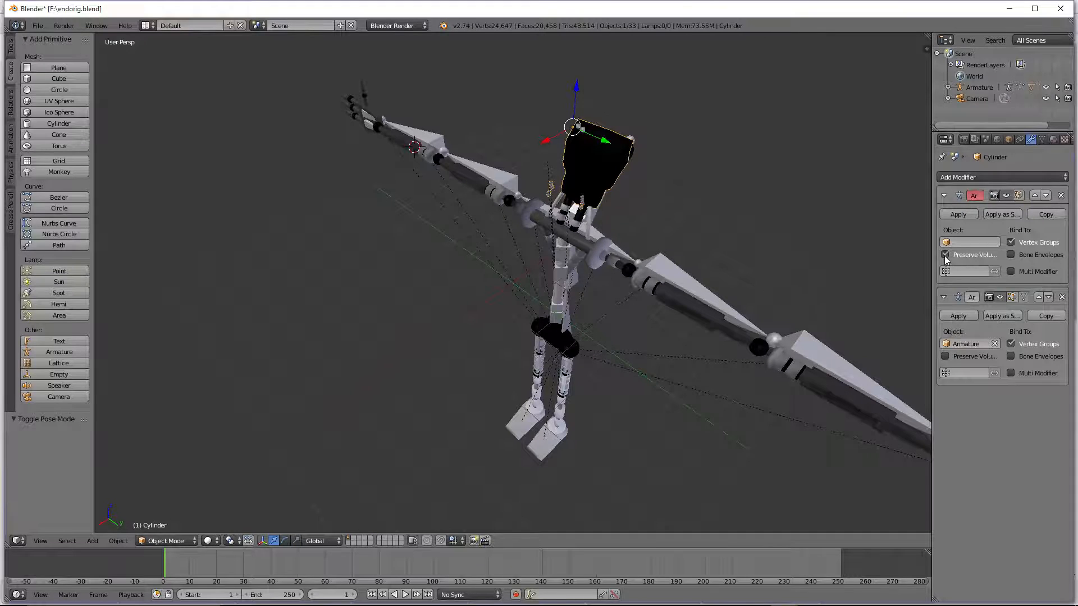
click(946, 358)
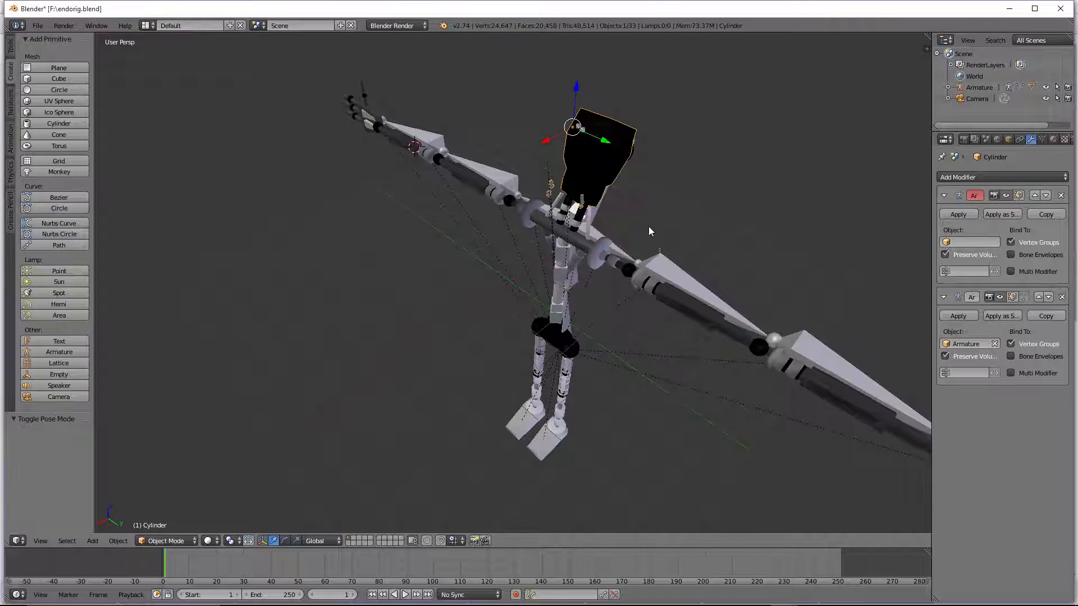
Step: Put the head mesh in Weight Paint mode and paint its weights away with Subtract blending, checking the head from several sides
middle_drag(650, 232, 268, 462)
click(191, 542)
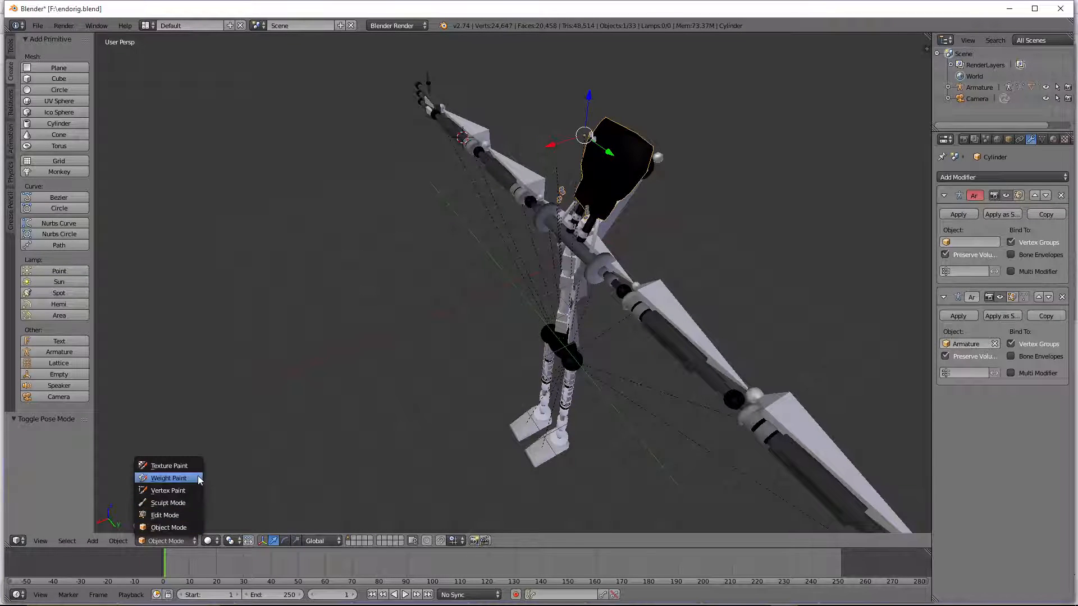
click(198, 479)
middle_drag(597, 211, 601, 206)
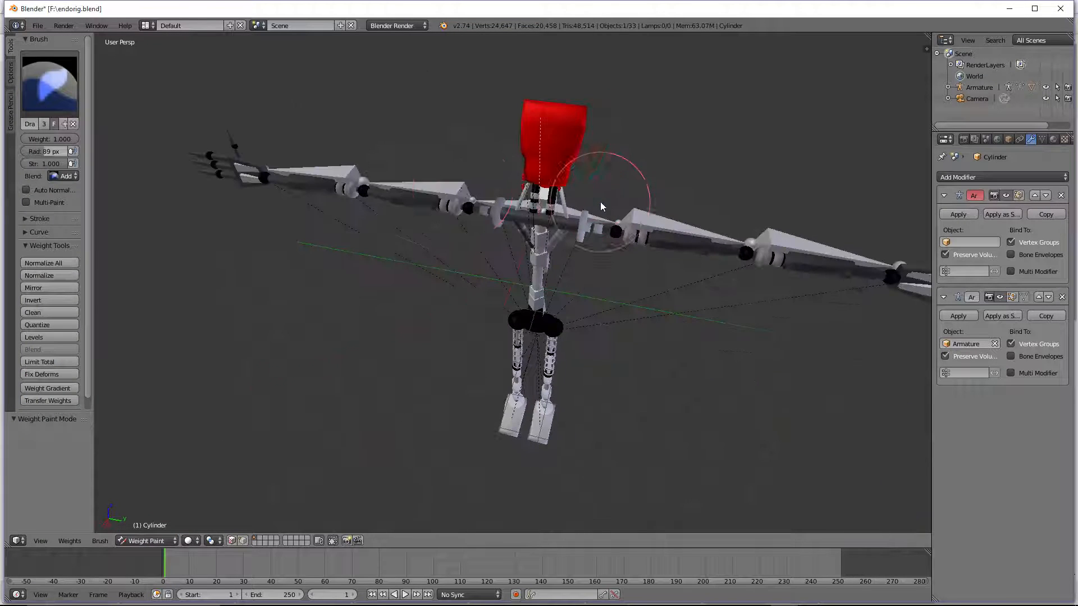
click(68, 177)
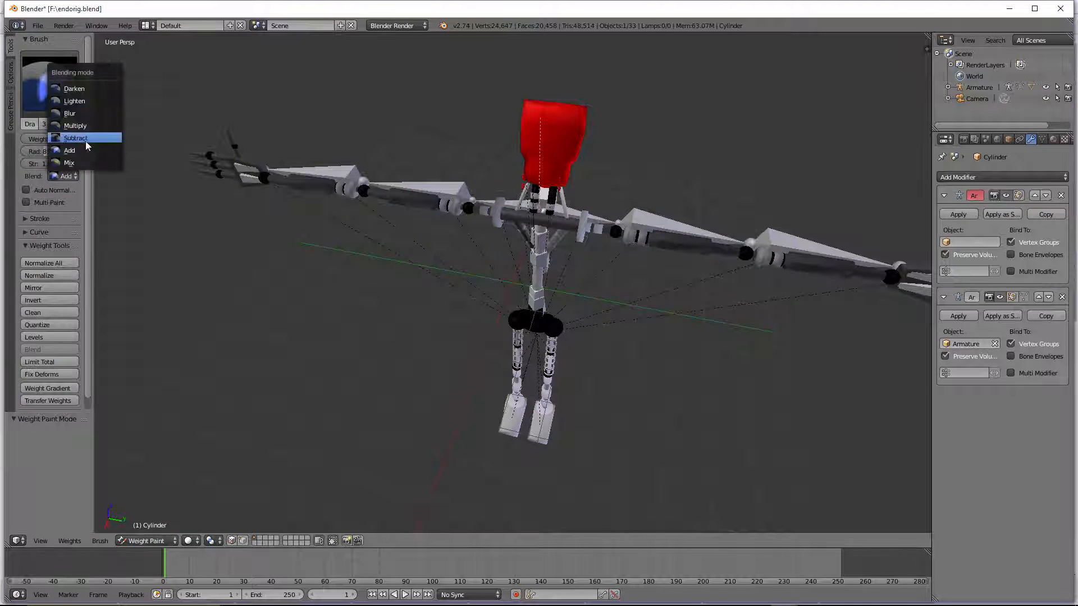
click(84, 149)
mouse_move(436, 86)
mouse_down()
mouse_move(570, 233)
mouse_move(548, 109)
mouse_up()
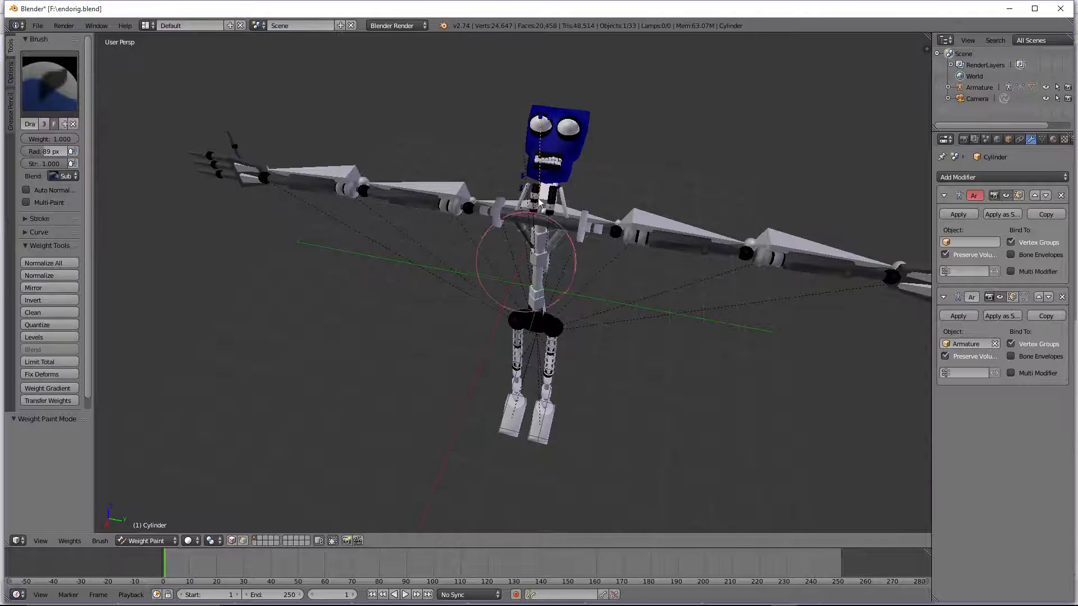
mouse_move(542, 187)
middle_down()
mouse_move(636, 312)
mouse_move(660, 297)
mouse_move(617, 225)
middle_up()
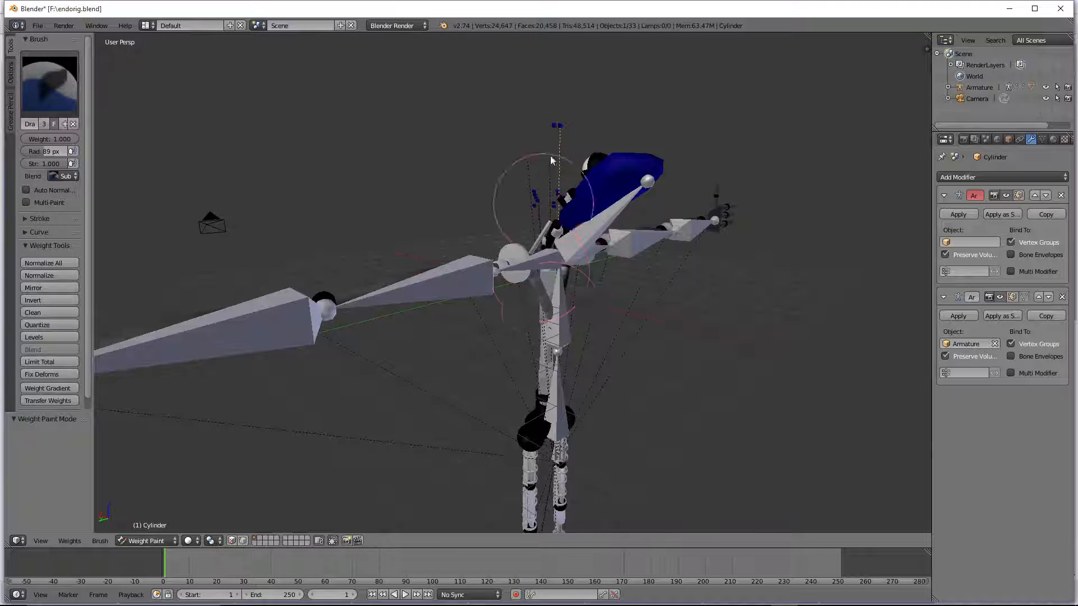
mouse_move(541, 339)
middle_down()
mouse_move(510, 244)
mouse_move(458, 194)
mouse_move(505, 349)
mouse_move(486, 217)
middle_up()
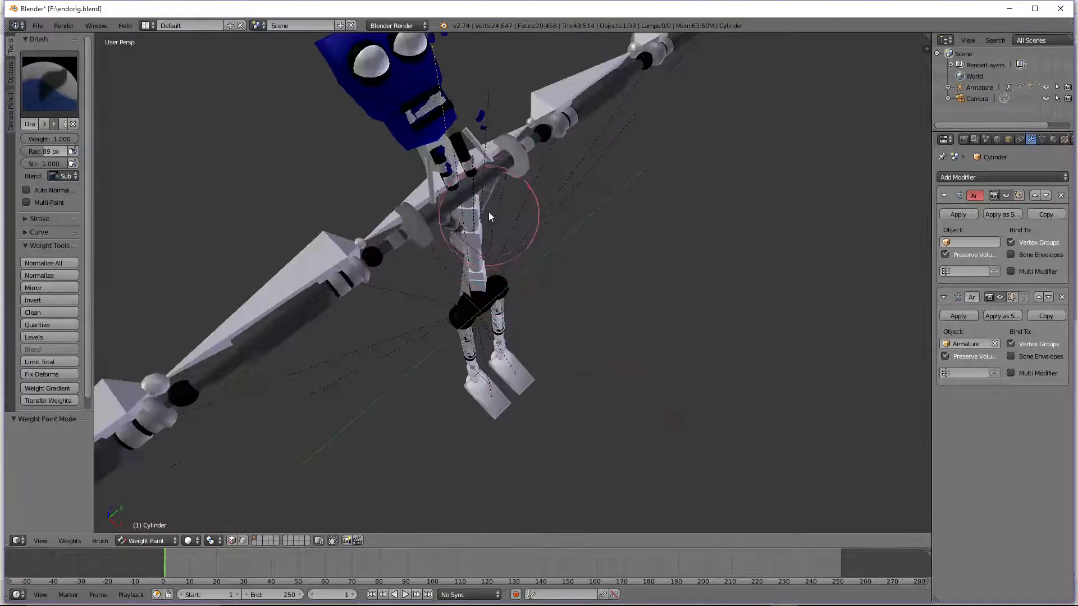
middle_drag(479, 255, 480, 164)
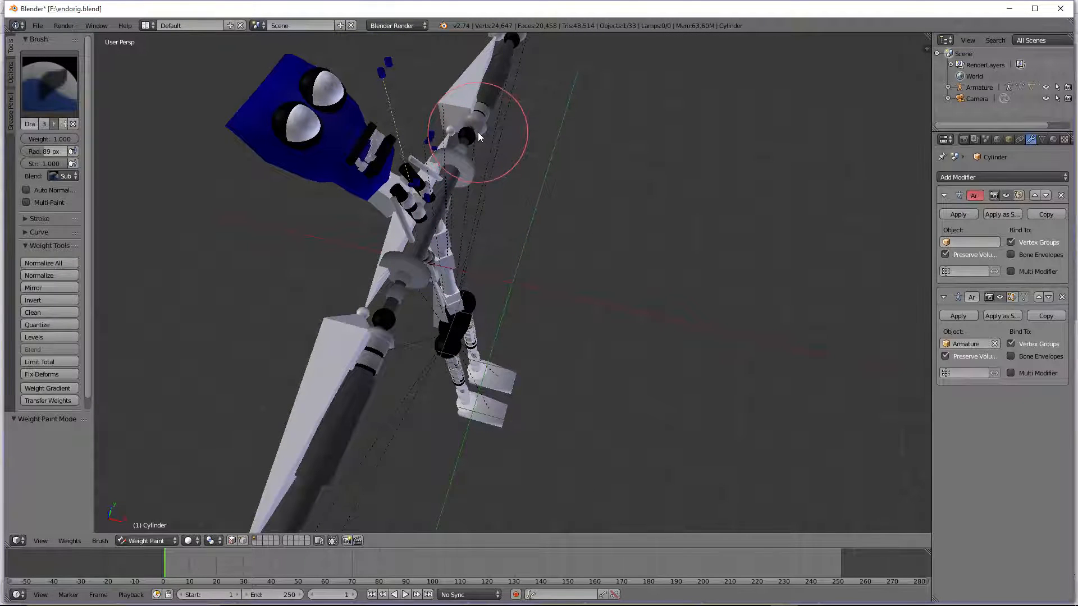
middle_drag(479, 136, 450, 213)
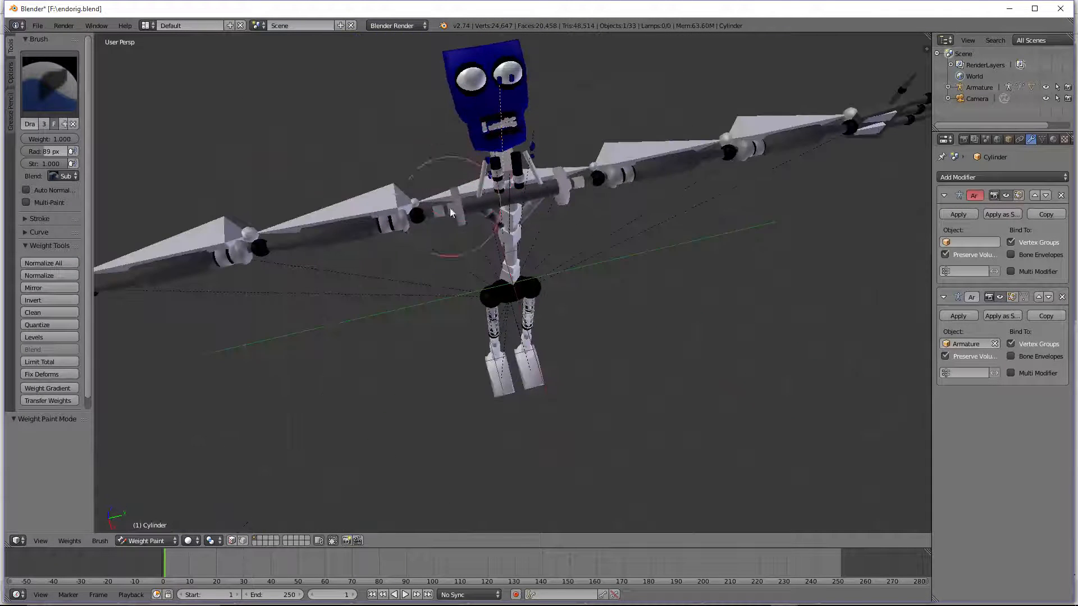
Step: Preview the character in Rendered and Material shading, and restore Solid shading
click(191, 541)
click(202, 475)
middle_drag(202, 472, 364, 388)
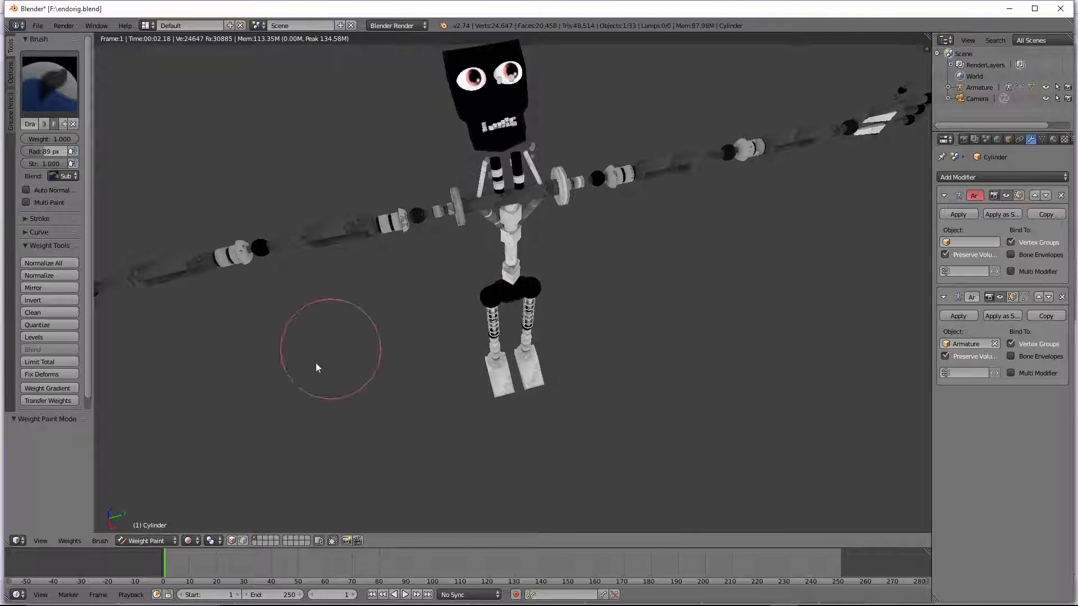
click(191, 542)
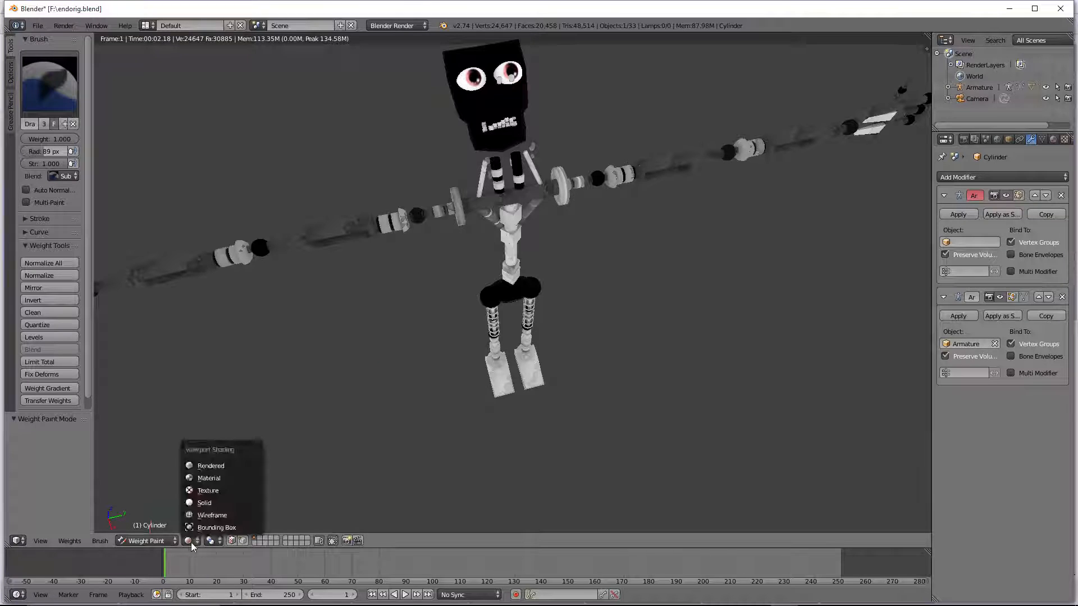
click(205, 477)
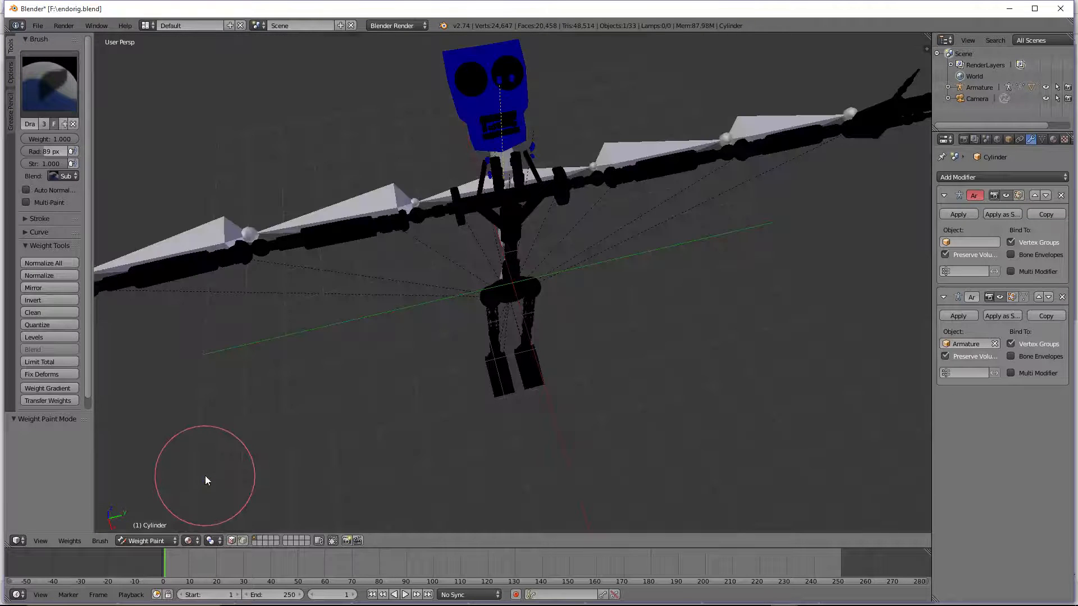
click(200, 541)
click(201, 504)
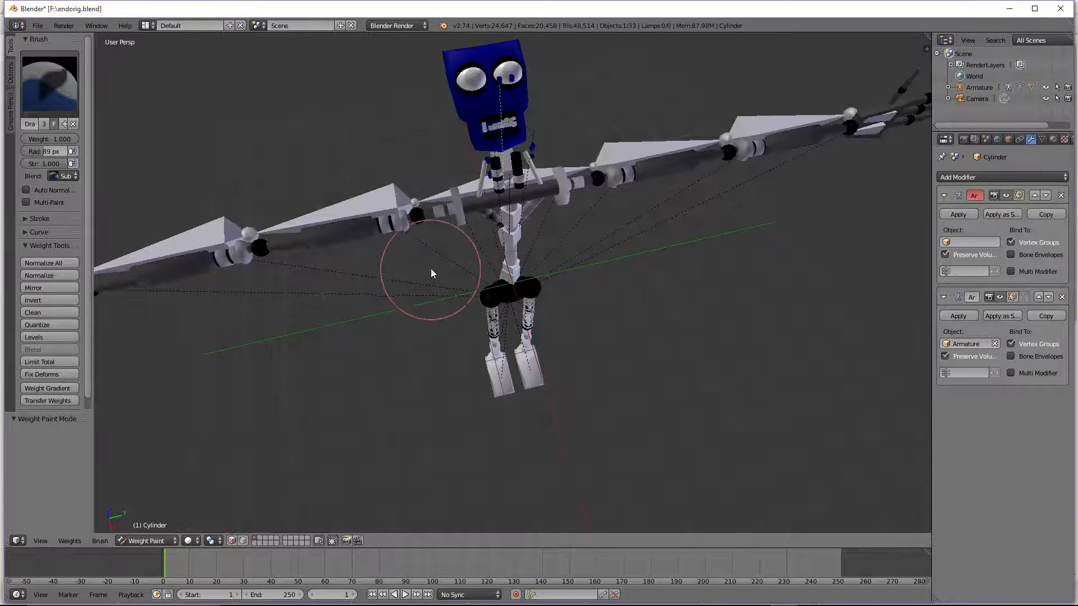
Step: Try to return the head mesh to Object Mode
click(148, 541)
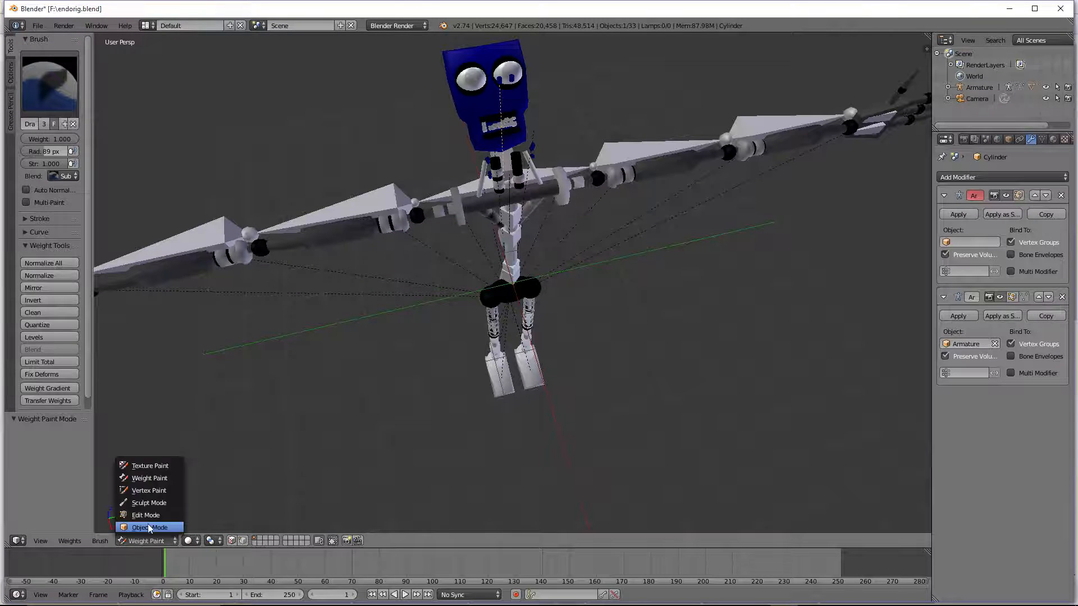
click(149, 528)
key(ctrl+Tab)
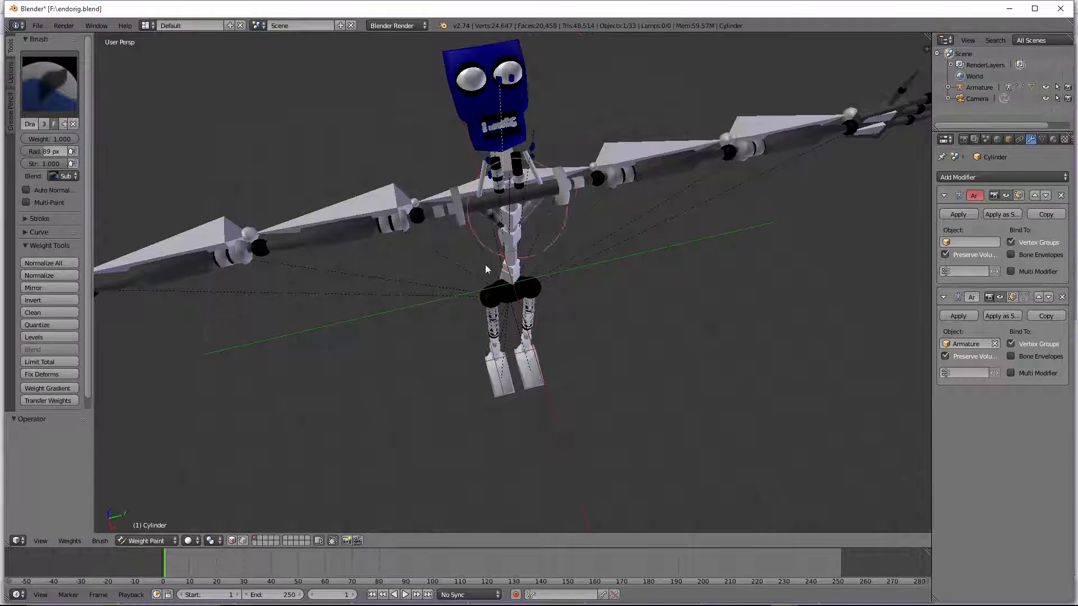
click(137, 539)
click(140, 529)
Step: Undo the edits back through the weight subtraction and Preserve Volume settings to before the head bone's rotation
key(ctrl+z)
key(ctrl+z)
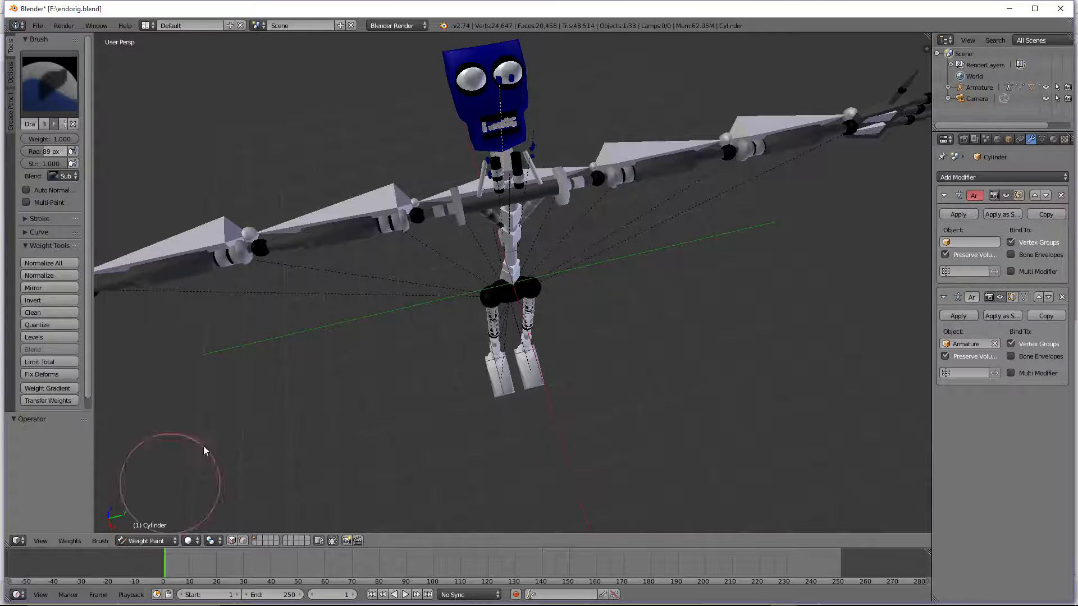
key(ctrl+z)
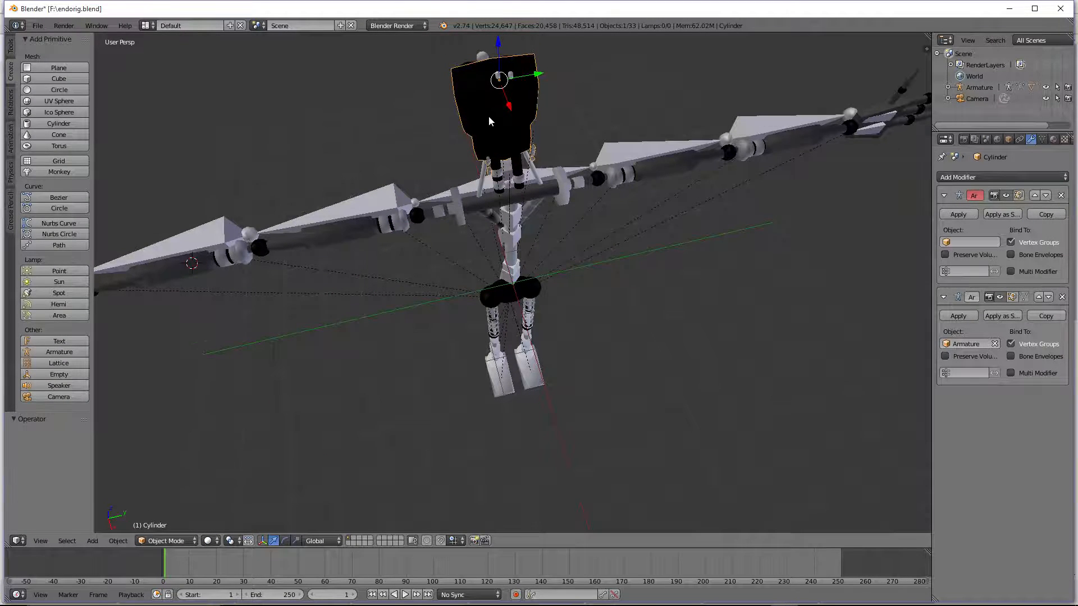
middle_drag(489, 116, 501, 153)
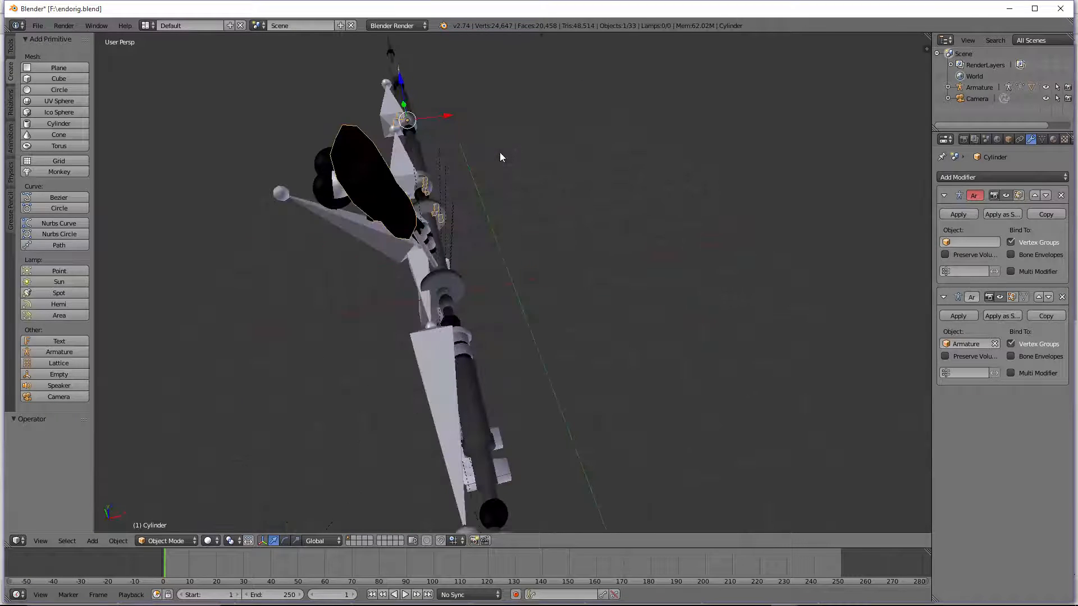
key(ctrl+z)
key(ctrl+z)
key(ctrl+z)
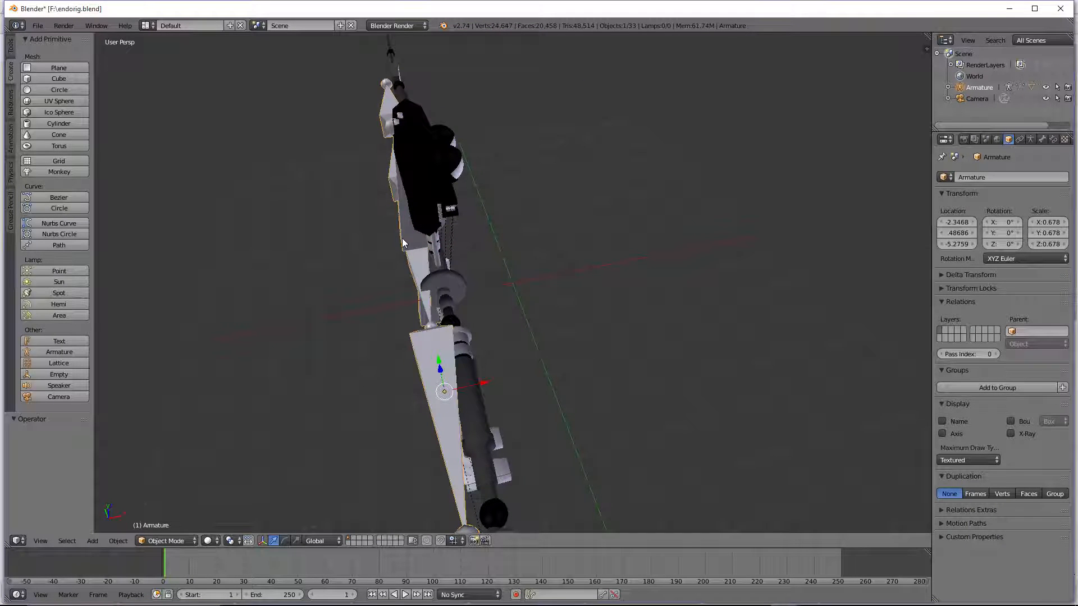
Step: Select the head mesh and put it in Weight Paint mode
middle_drag(408, 236, 631, 171)
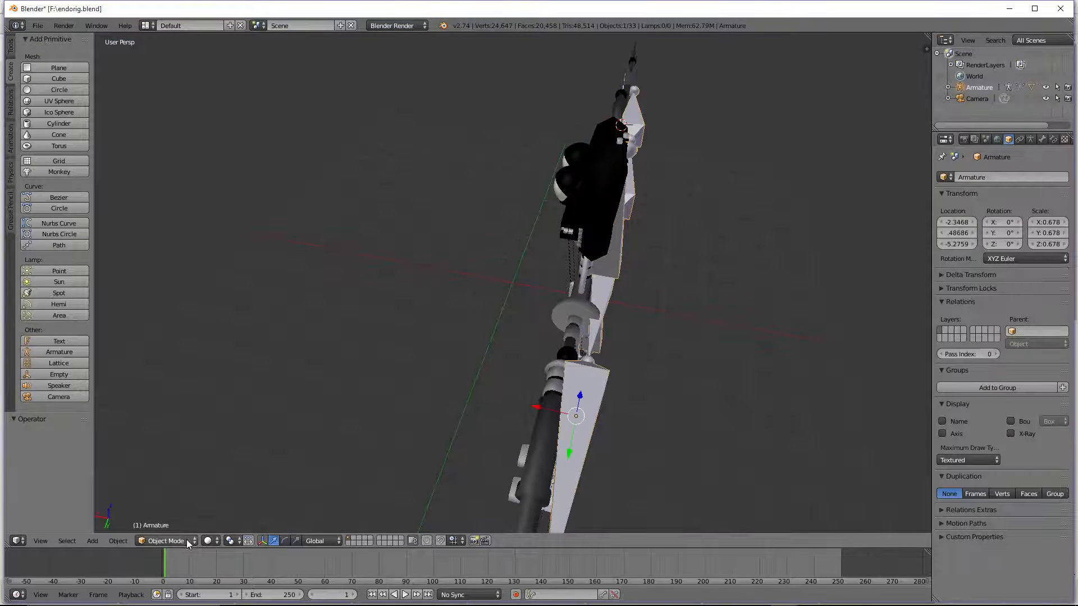
click(208, 541)
click(166, 541)
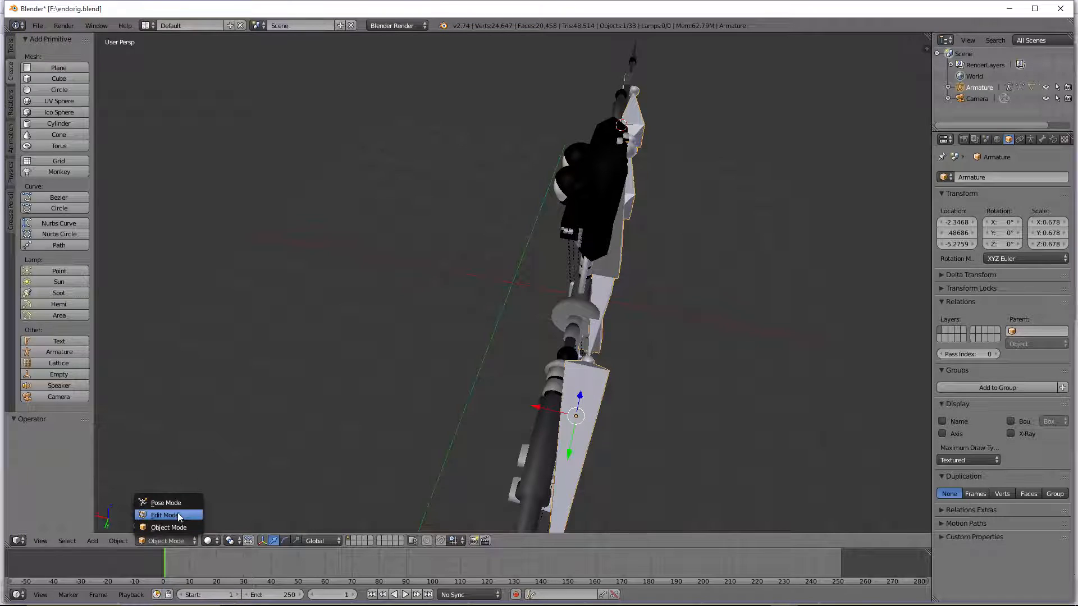
right_click(601, 224)
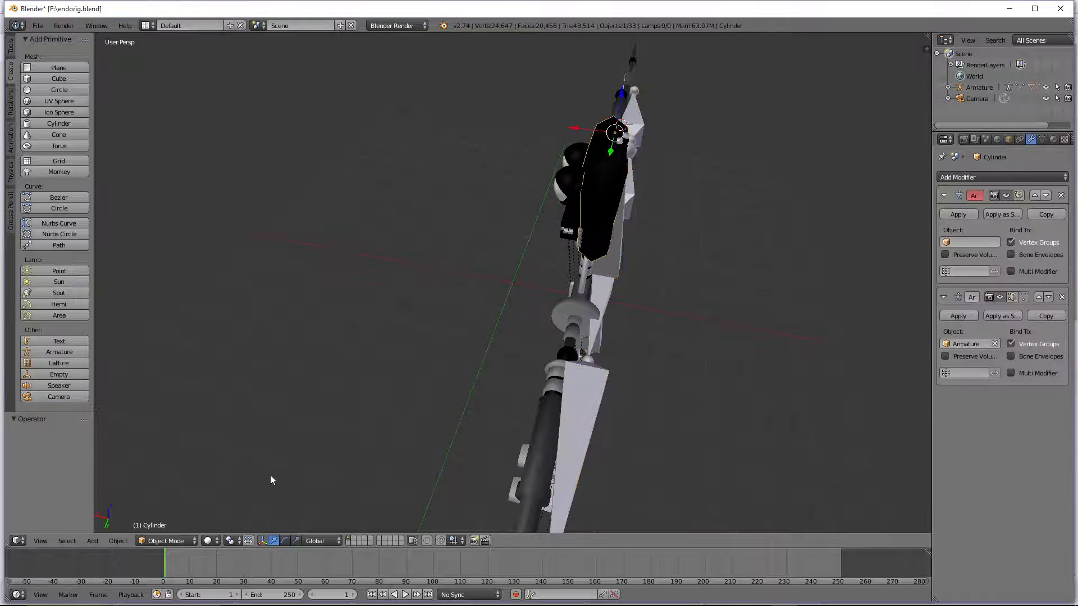
click(208, 542)
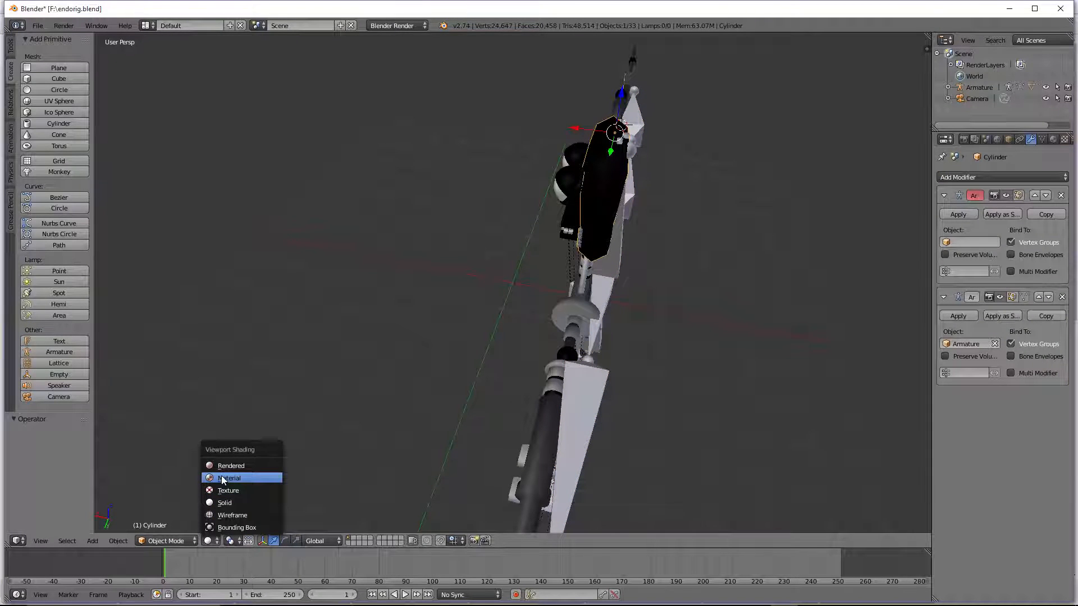
click(169, 541)
click(178, 478)
mouse_move(473, 290)
middle_down()
mouse_move(668, 173)
mouse_move(662, 155)
middle_up()
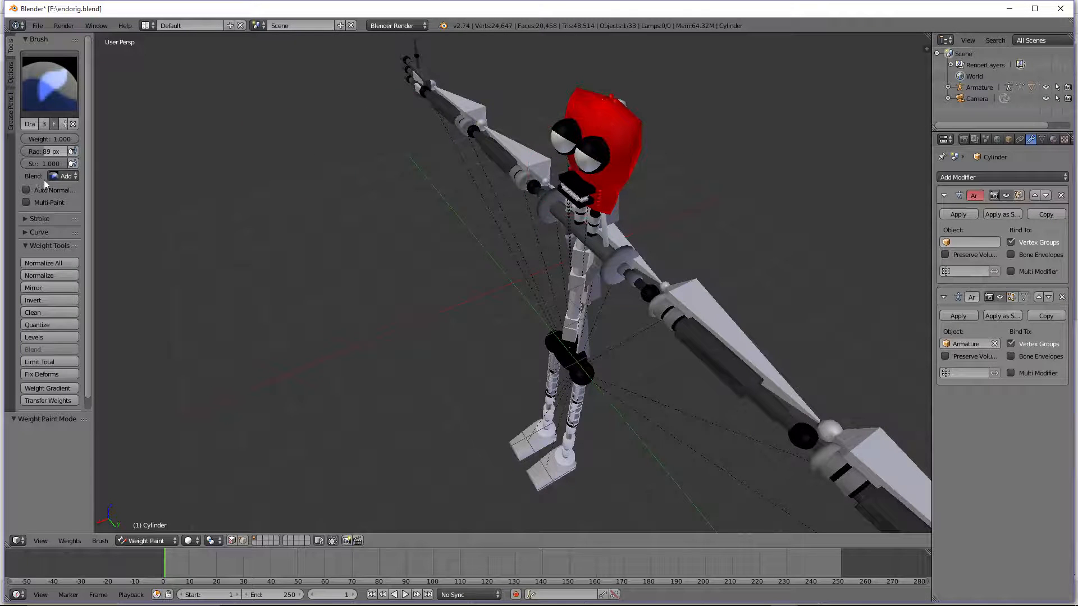
Step: Set the brush blending to Subtract and paint the weights off the head mesh from the front and back
click(63, 175)
click(81, 140)
mouse_move(539, 98)
mouse_down()
mouse_move(611, 239)
mouse_move(565, 86)
mouse_up()
mouse_move(547, 135)
middle_down()
mouse_move(577, 107)
mouse_move(445, 110)
middle_up()
mouse_move(441, 251)
middle_down()
mouse_move(443, 128)
mouse_move(443, 209)
mouse_move(430, 230)
mouse_move(476, 221)
middle_up()
mouse_move(477, 221)
mouse_down()
mouse_move(413, 185)
mouse_move(476, 138)
mouse_up()
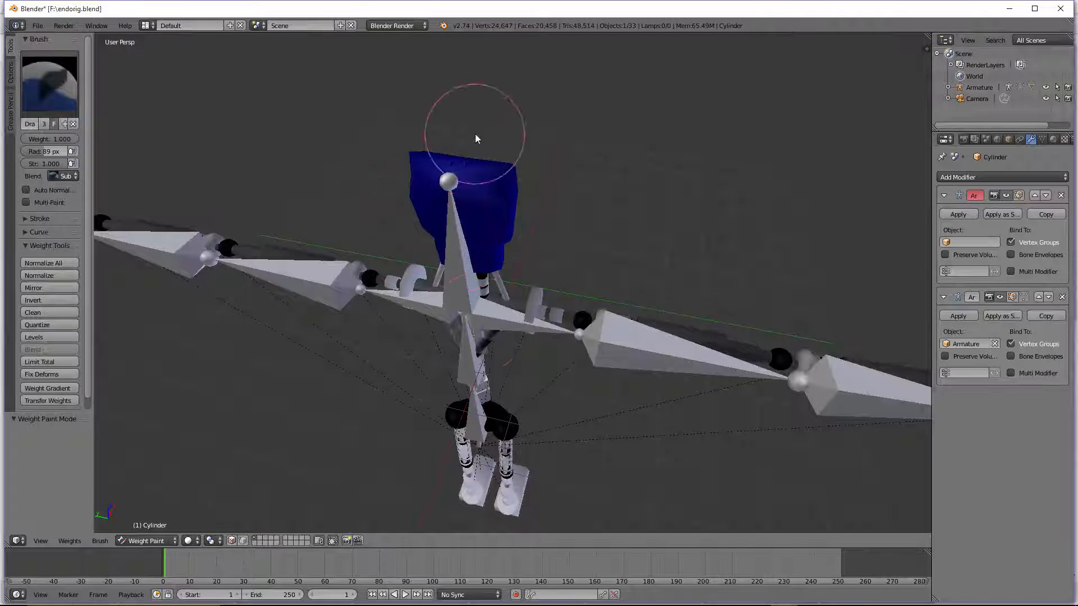
middle_drag(466, 185, 639, 245)
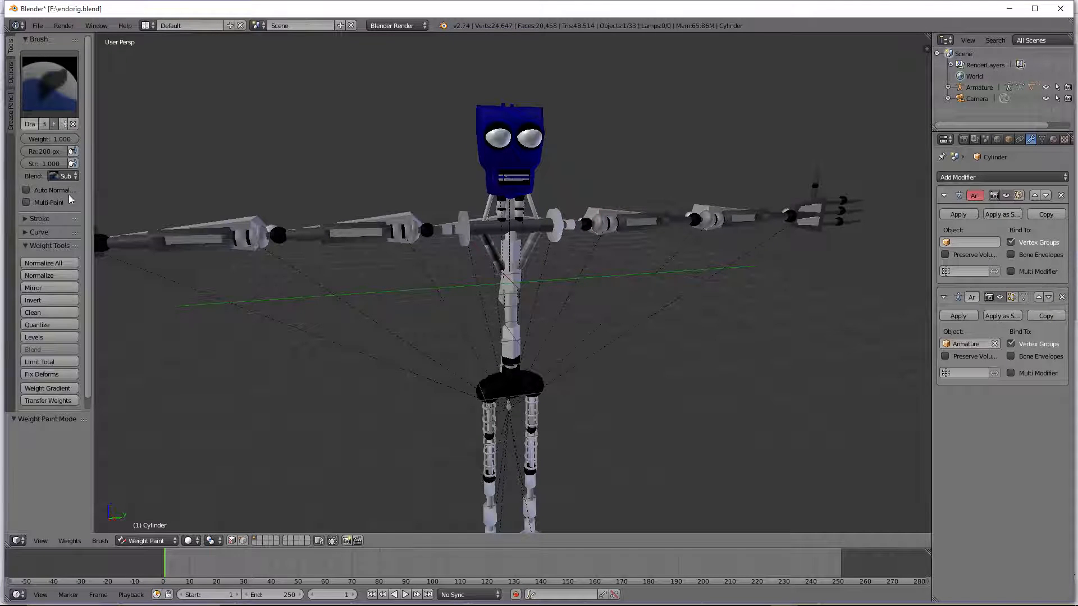
Step: Turn on Auto Normalize for the weight brush and check the vertex groups offered by the head's first Armature modifier
click(38, 194)
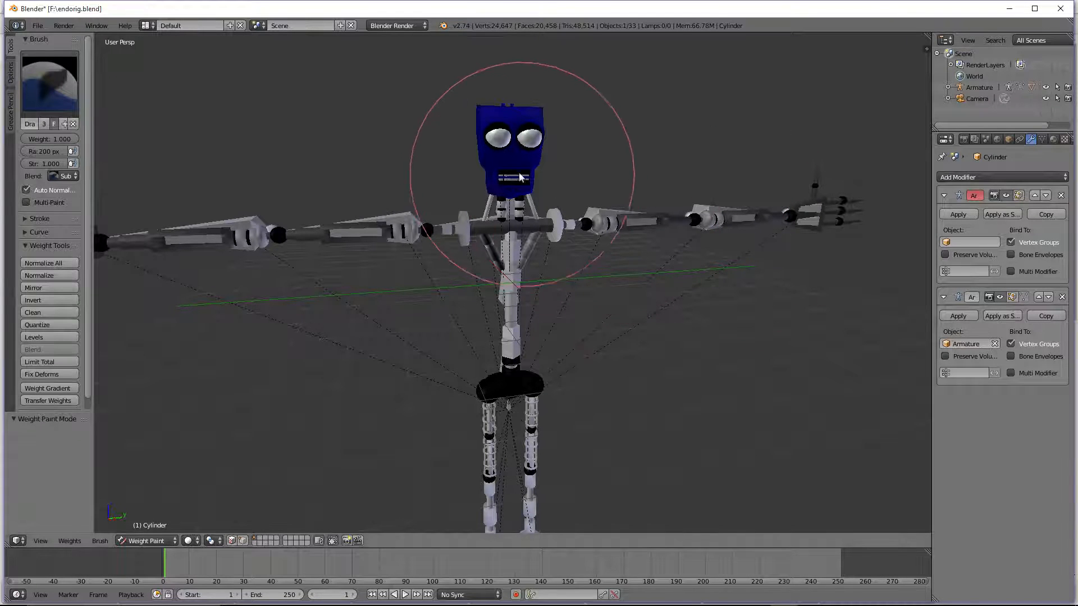
click(956, 272)
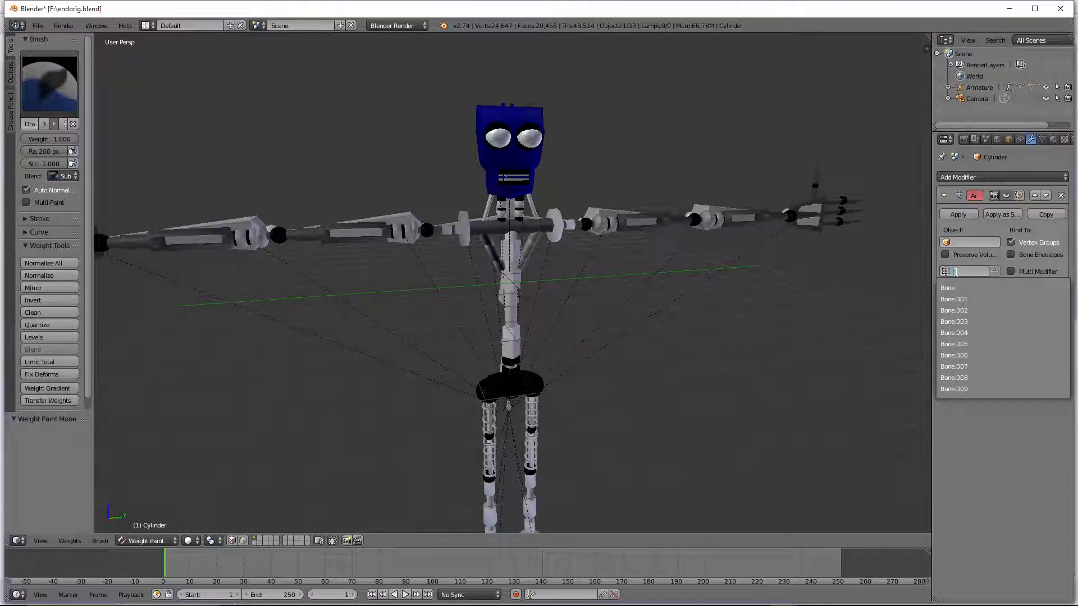
click(862, 277)
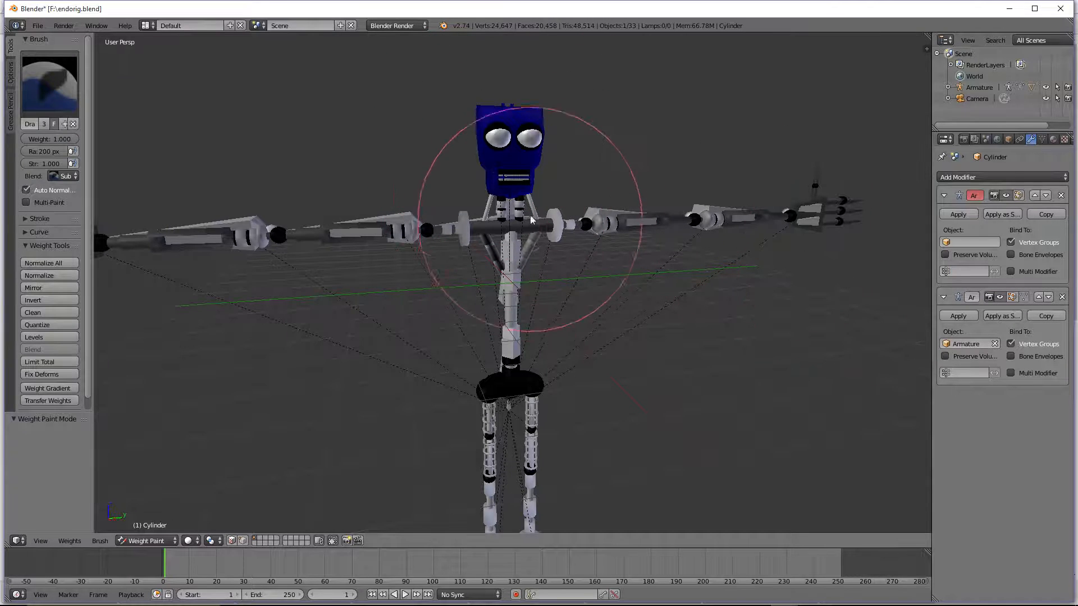
Step: Set the brush blending to Lighten, paint weight back onto the head mesh, and view it from several sides
click(59, 177)
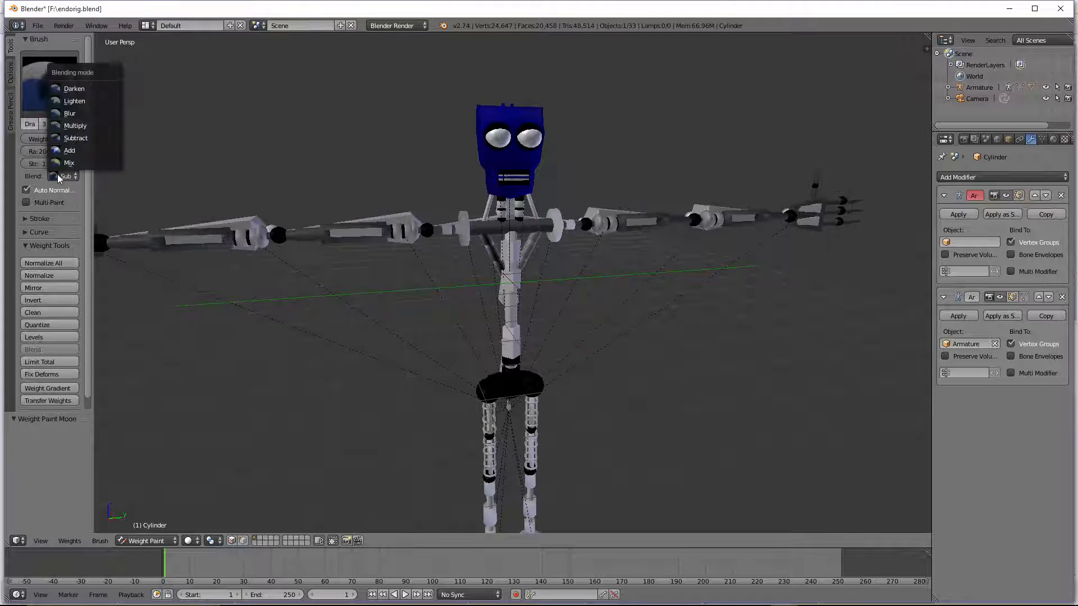
click(73, 100)
mouse_move(506, 141)
mouse_down()
mouse_move(493, 145)
mouse_move(498, 192)
mouse_move(429, 120)
mouse_up()
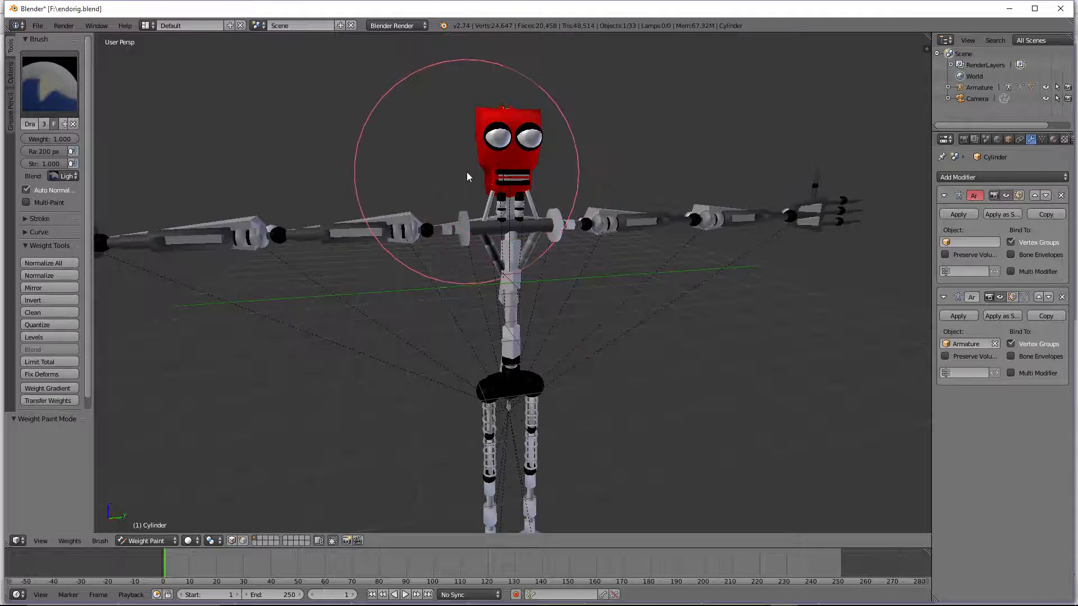
mouse_move(467, 172)
middle_down()
mouse_move(393, 222)
mouse_move(396, 64)
mouse_move(416, 116)
mouse_move(480, 130)
middle_up()
scroll(481, 130, up, 8)
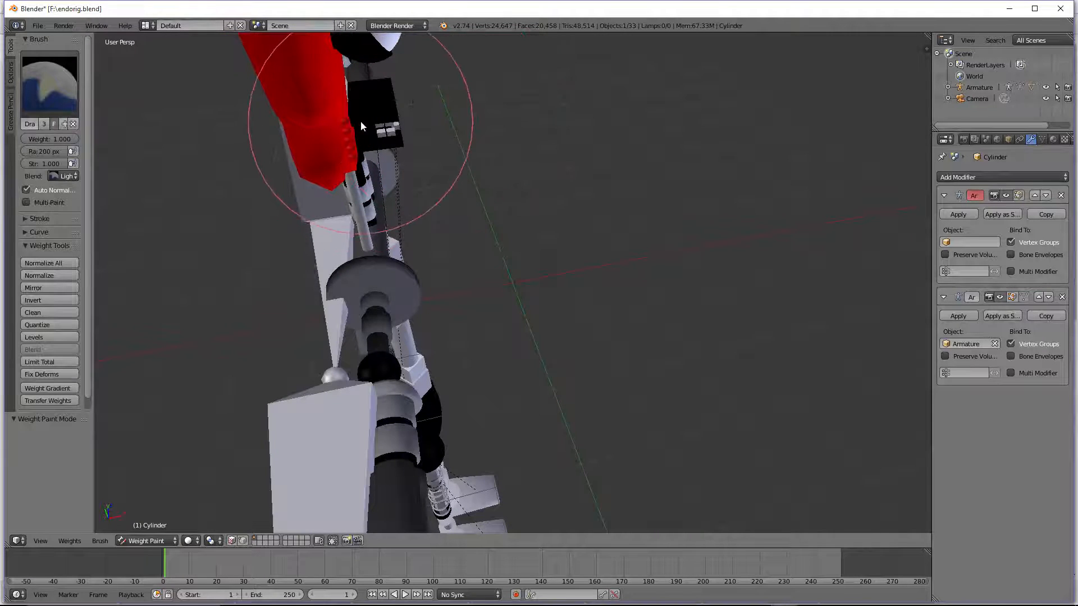
mouse_move(362, 130)
middle_down()
mouse_move(423, 143)
mouse_move(659, 125)
mouse_move(683, 169)
middle_up()
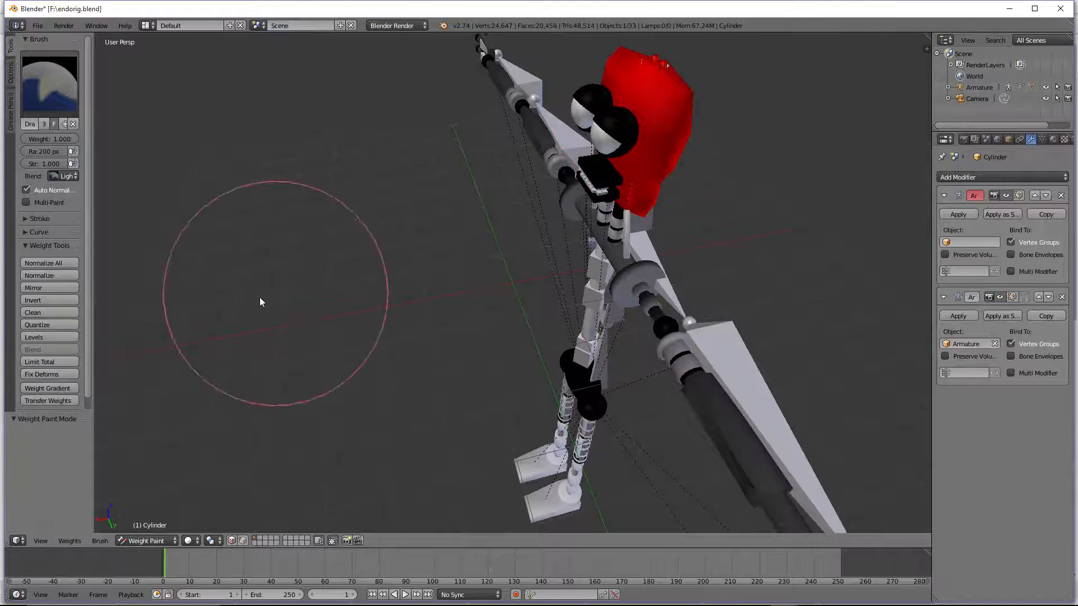
Step: Assign Armature as the object of the head's first Armature modifier and enable Preserve Volume on both modifiers
click(145, 541)
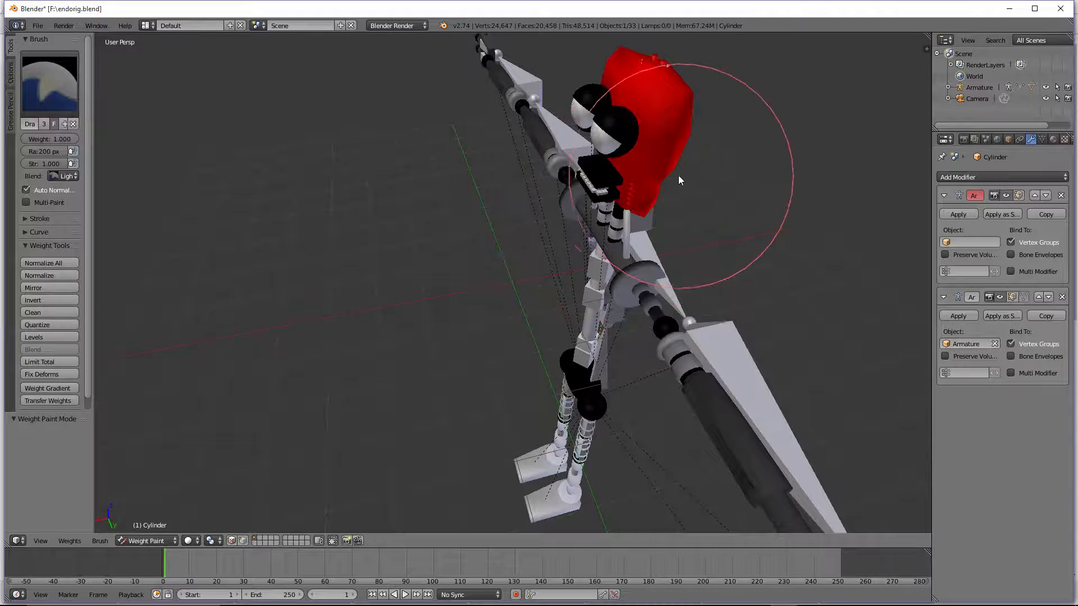
middle_drag(595, 149, 705, 180)
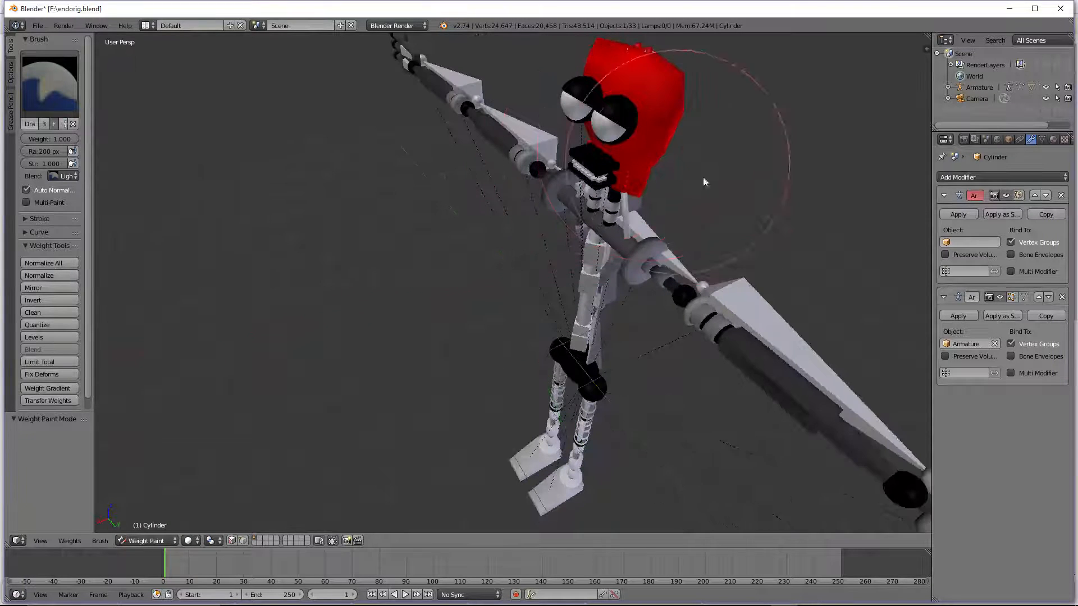
click(959, 242)
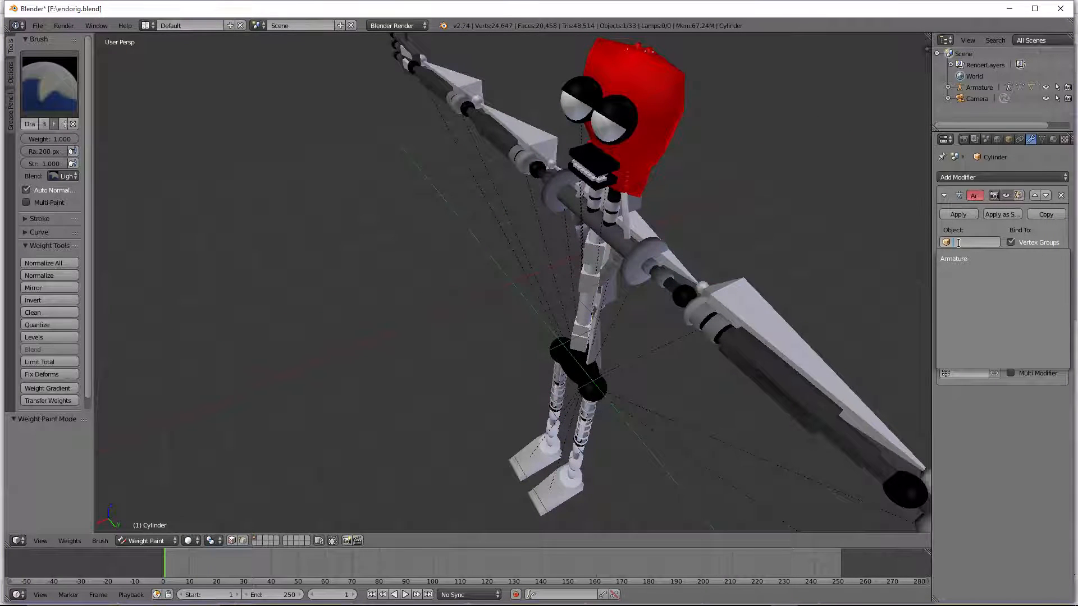
click(959, 260)
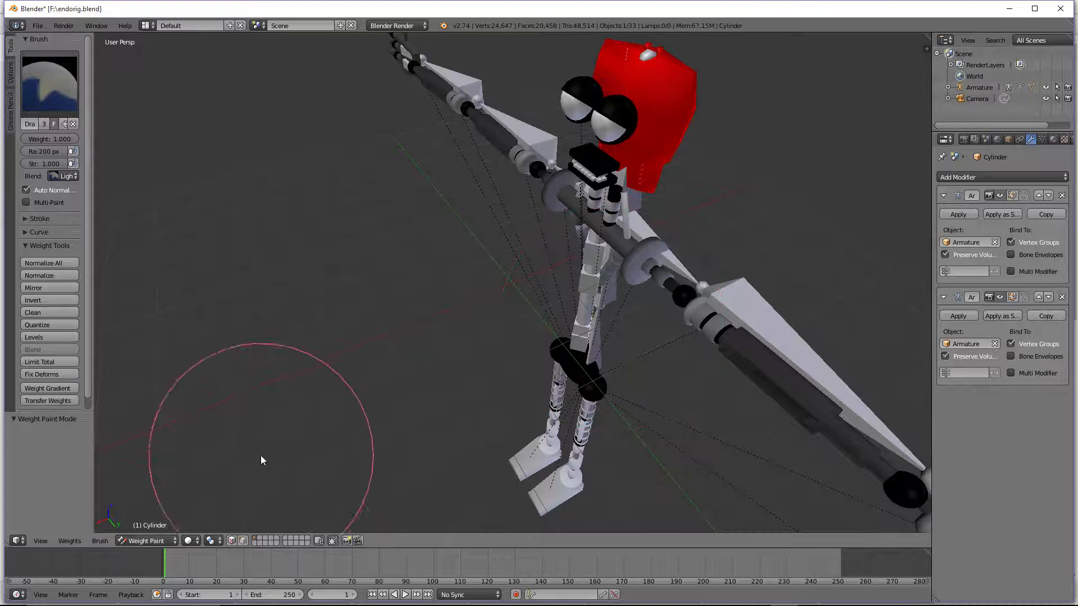
Step: Try a different viewport shading on the weight-painted head and return the head mesh to Object Mode
click(197, 541)
click(209, 479)
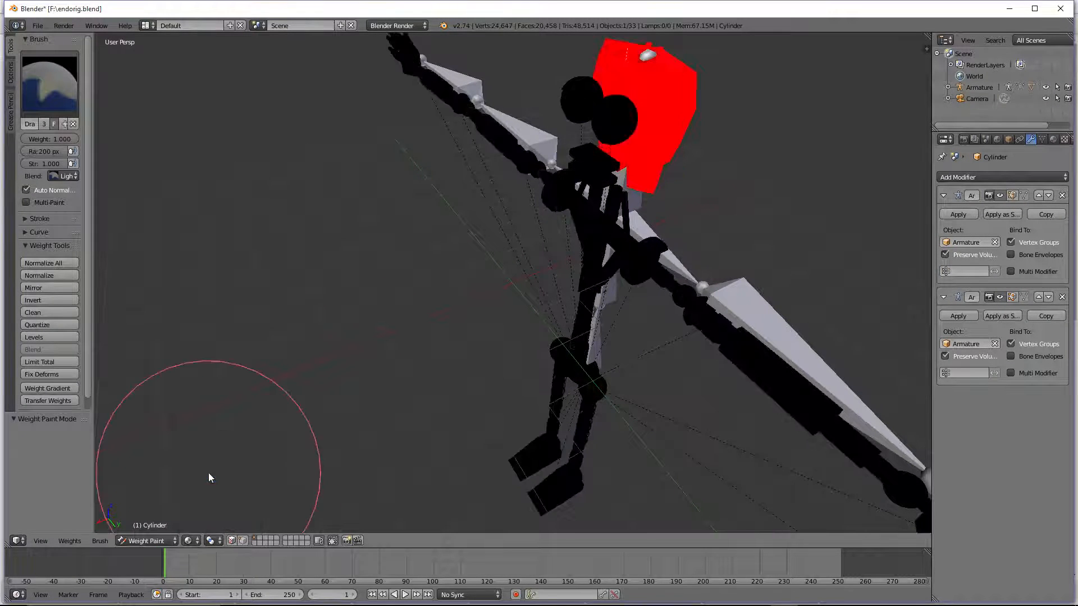
click(146, 540)
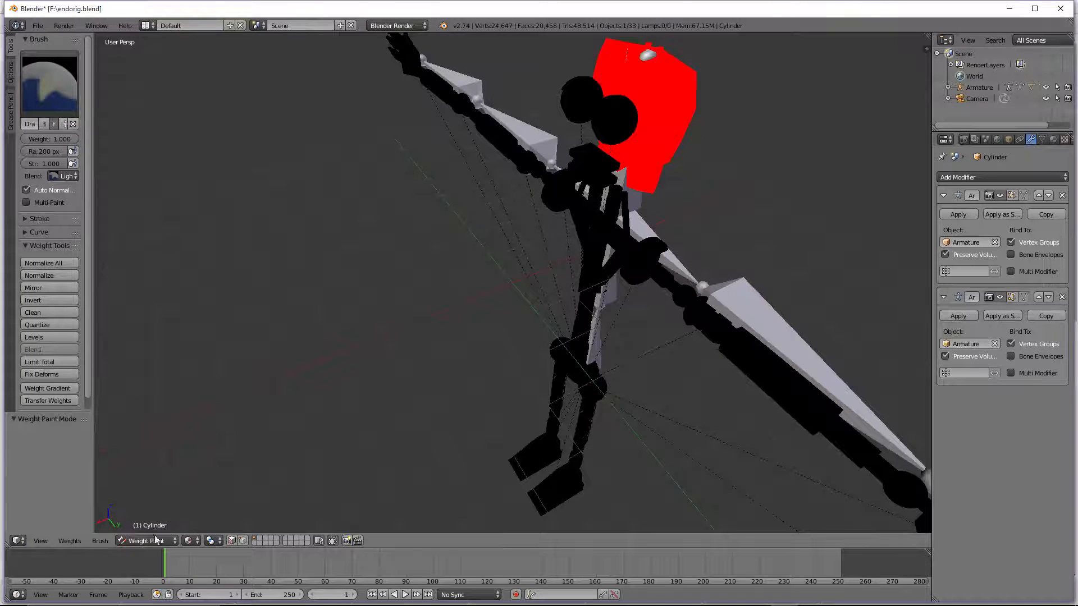
click(146, 540)
click(152, 517)
key(z)
key(z)
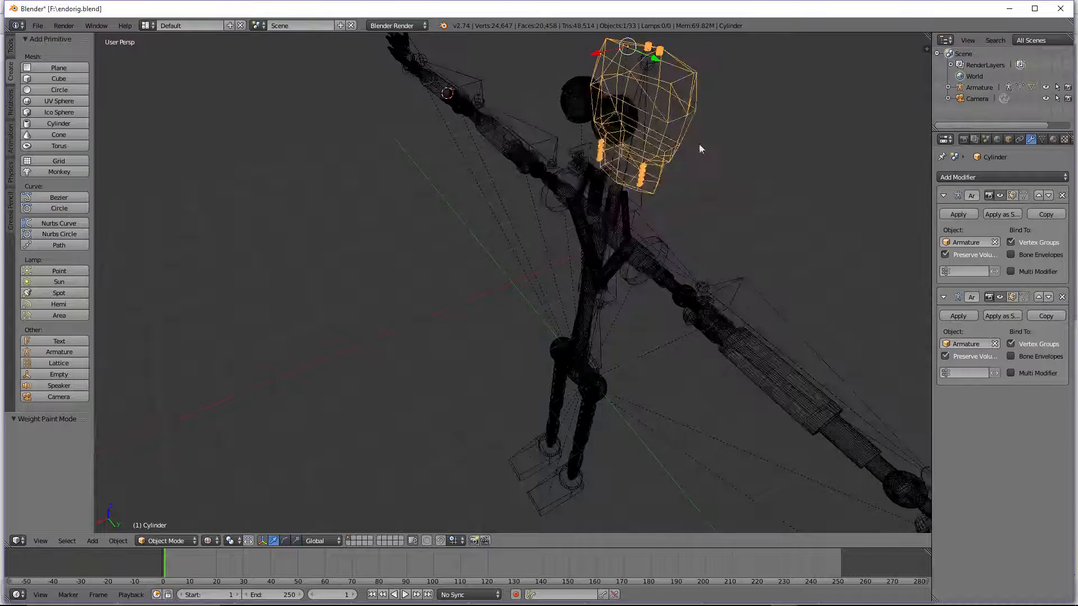
Step: Select the armature below the back of the head and switch it to Pose Mode
middle_drag(673, 97, 565, 324)
right_click(564, 323)
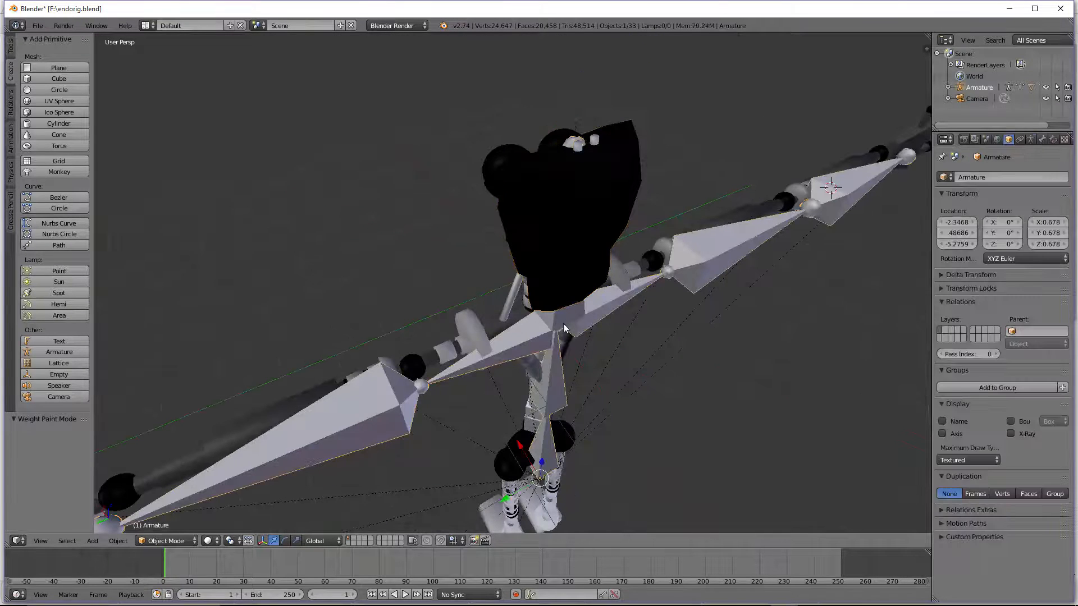
right_click(564, 319)
right_click(566, 306)
right_click(572, 312)
click(166, 541)
click(163, 501)
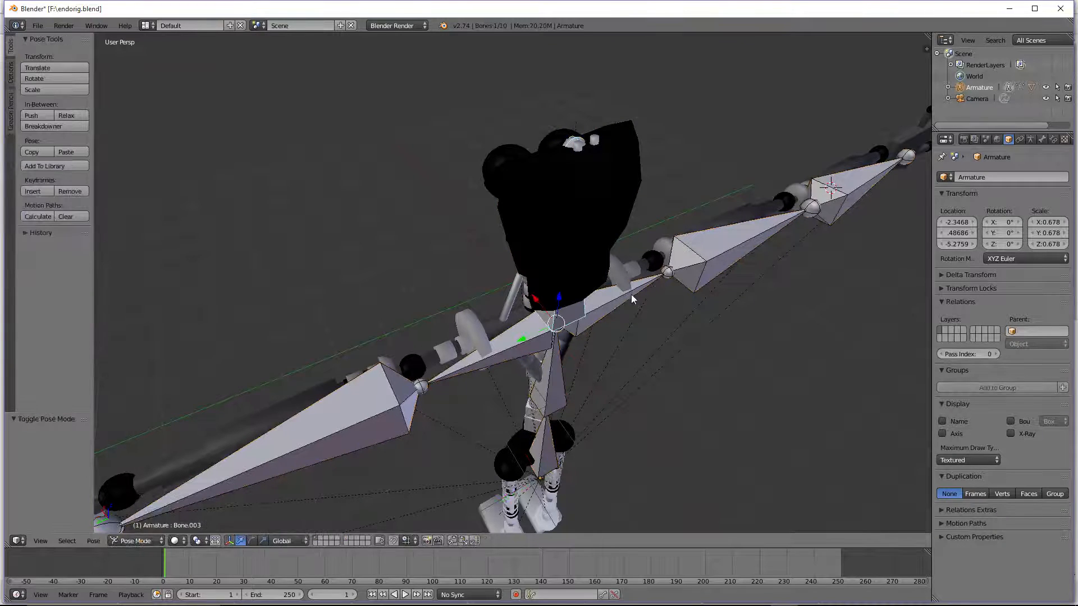
Step: Test the head bone by rotating it 62.453° and -44.63° about the global Y axis
key(r)
key(y)
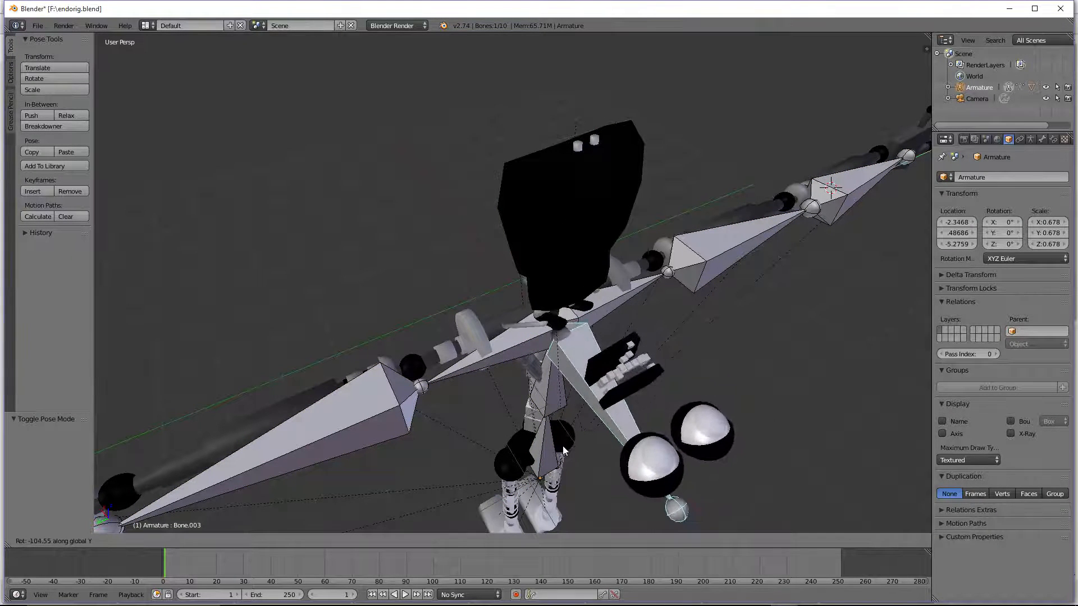
click(565, 275)
key(KP_1)
middle_drag(567, 292, 620, 236)
key(r)
key(y)
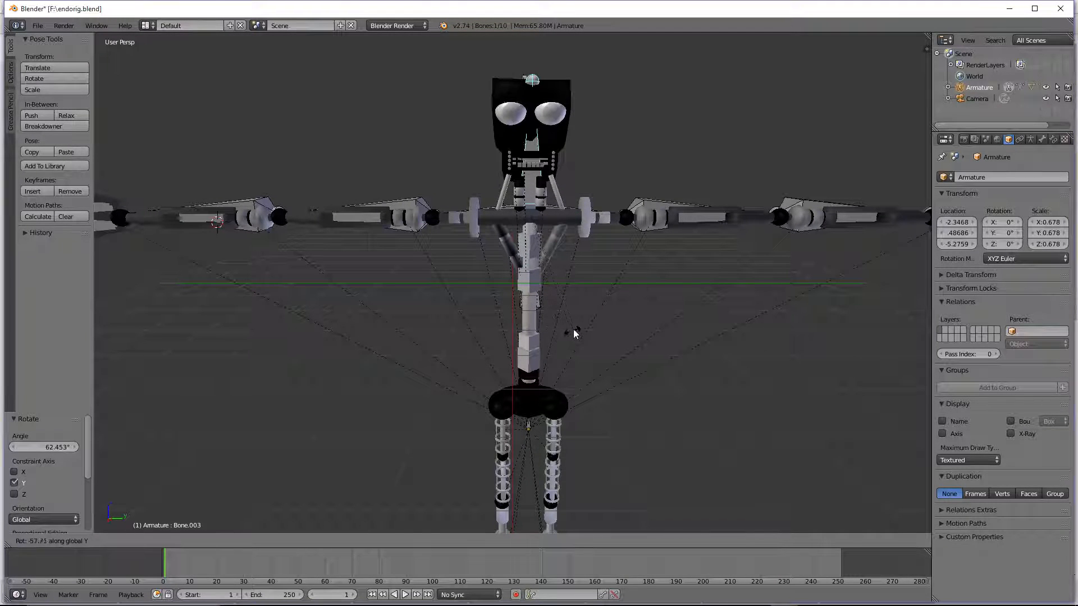
click(591, 312)
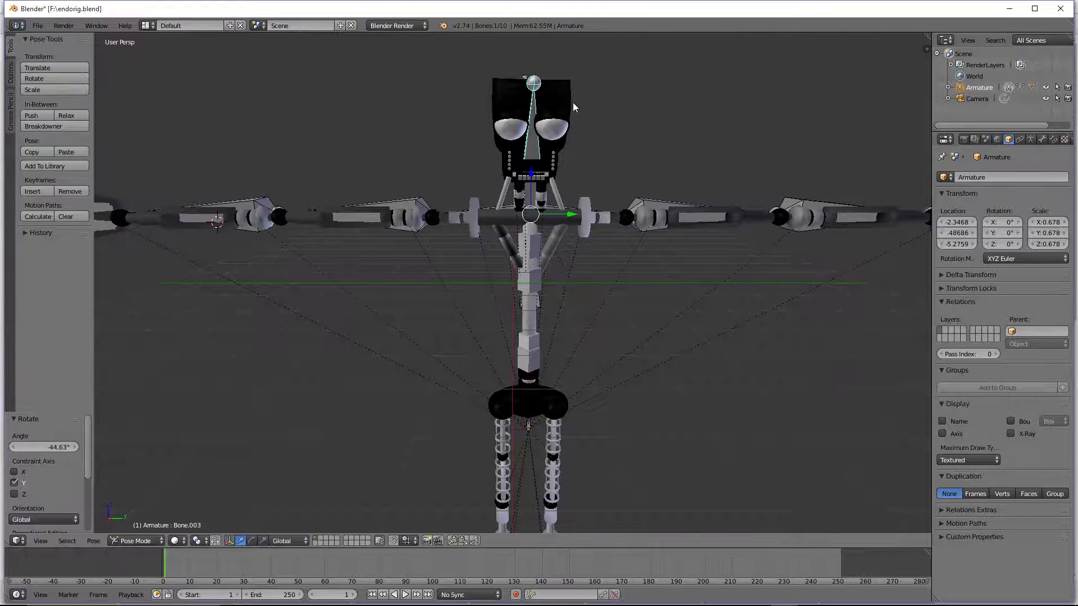
scroll(573, 107, up, 1)
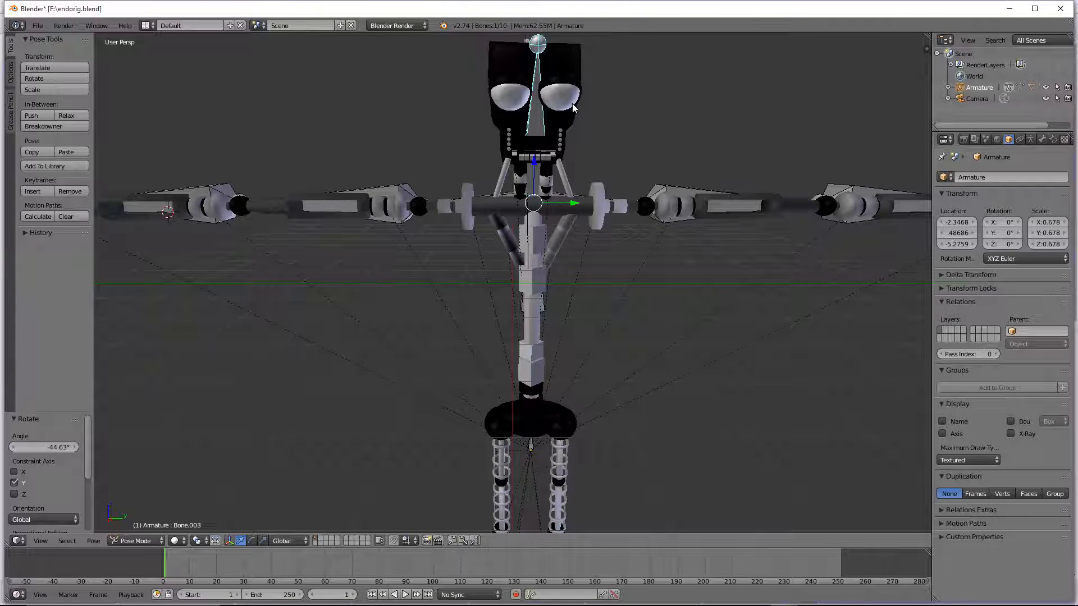
Step: Undo the bone rotations, the modifier changes and the Lighten painting, back to the head's Subtract weight painting
key(ctrl+z)
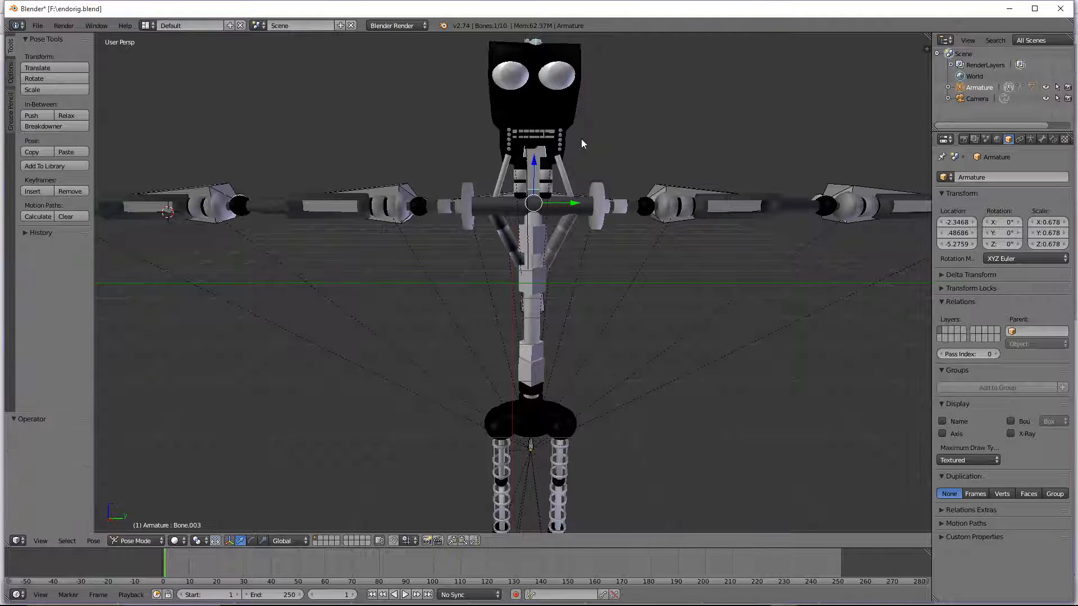
key(ctrl+z)
key(ctrl+z)
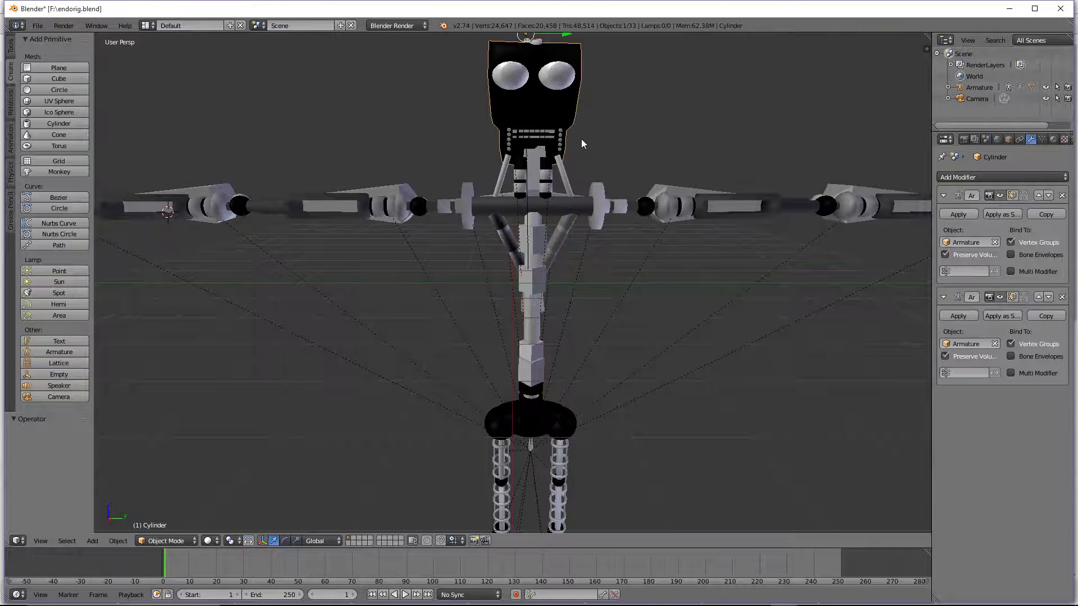
key(ctrl+z)
key(ctrl+z)
key(ctrl+z)
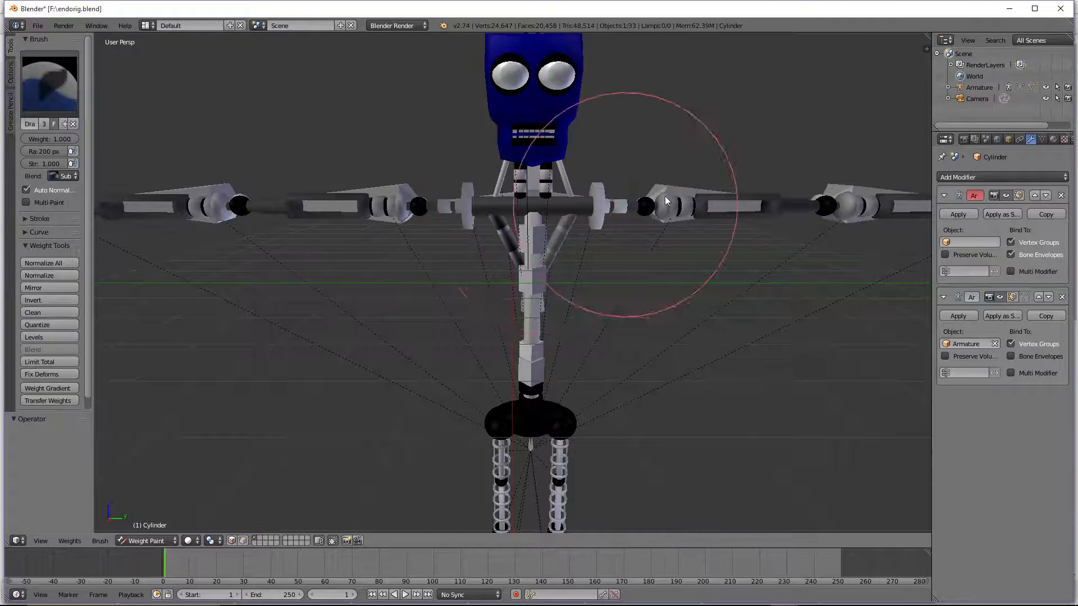
Step: Return the head mesh from Weight Paint mode to Object Mode
scroll(546, 228, down, 2)
middle_drag(547, 228, 481, 140)
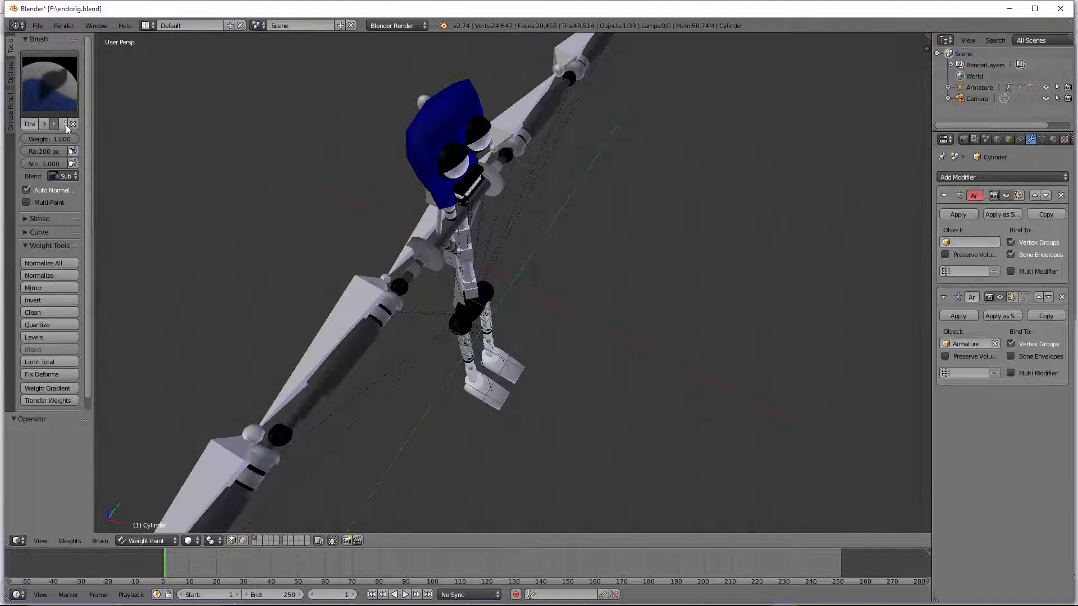
click(149, 541)
click(149, 529)
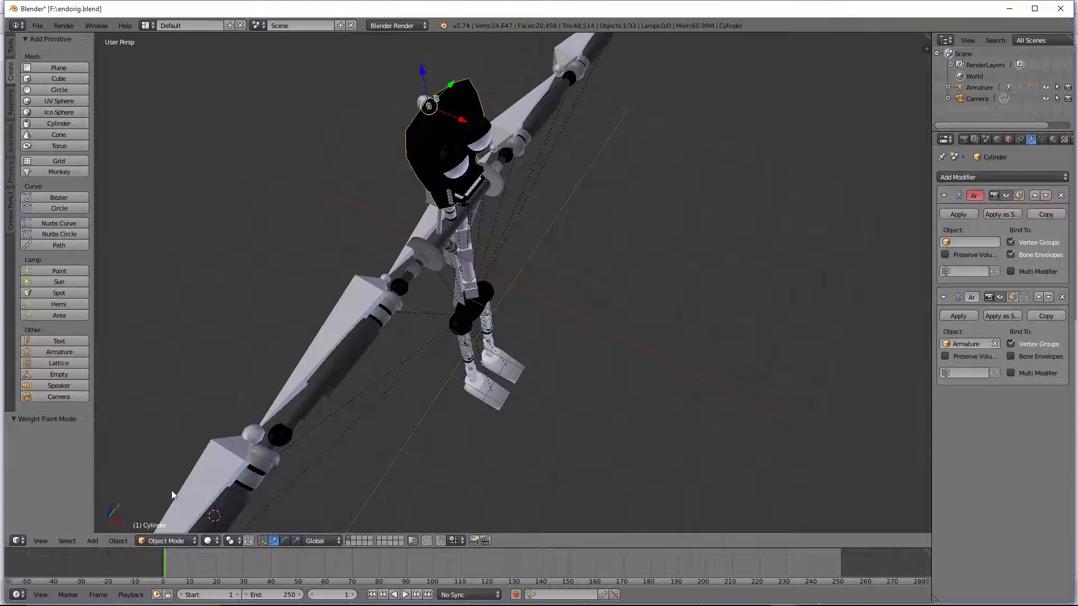
Step: Select the armature and delete it from the scene
mouse_move(498, 140)
middle_down()
mouse_move(503, 108)
mouse_move(463, 206)
middle_up()
right_click(373, 239)
middle_drag(373, 239, 505, 229)
key(x)
click(505, 235)
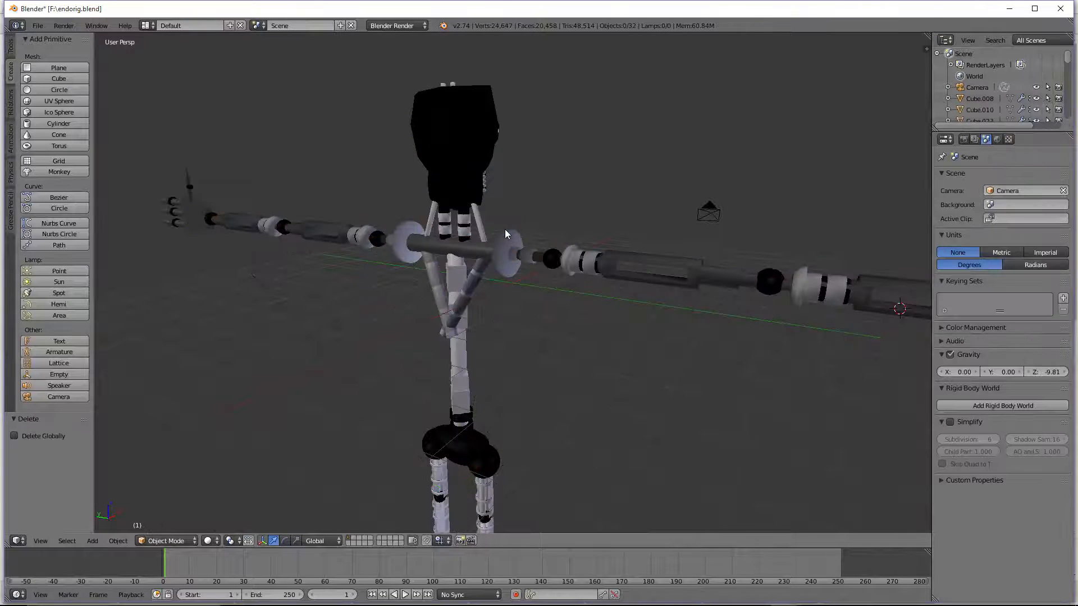
Step: Try scaling the left lower arm mesh to 0.712, and undo the scaling
scroll(538, 285, down, 3)
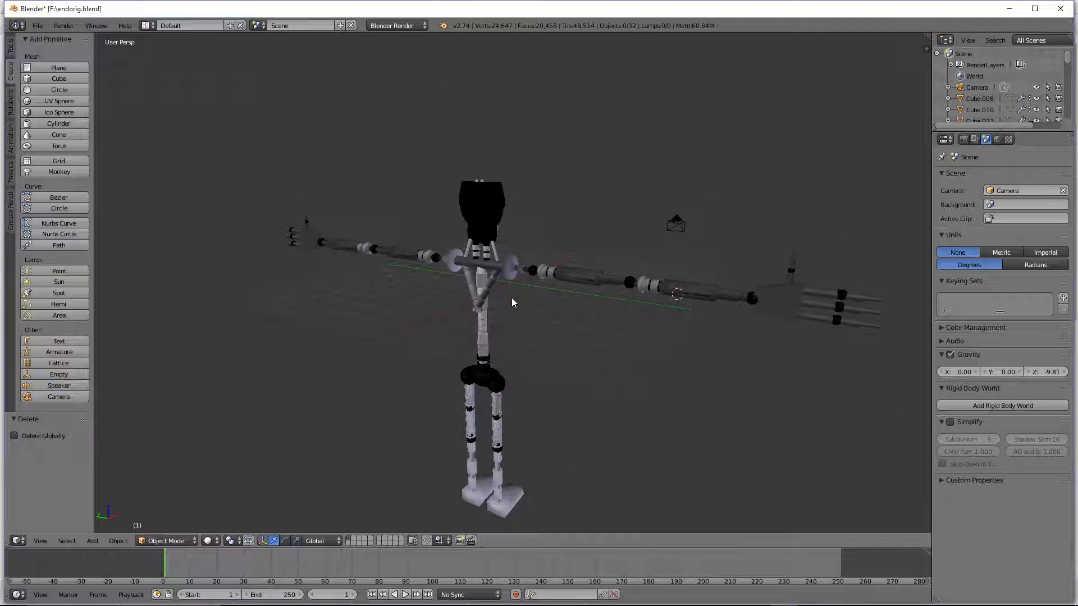
middle_drag(512, 302, 542, 304)
right_click(696, 263)
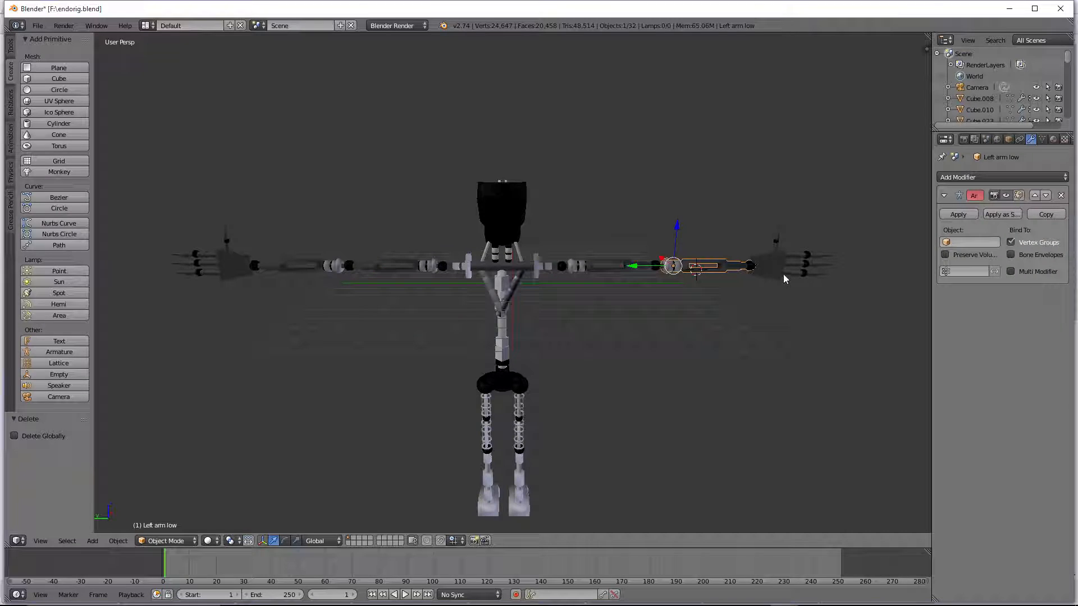
key(s)
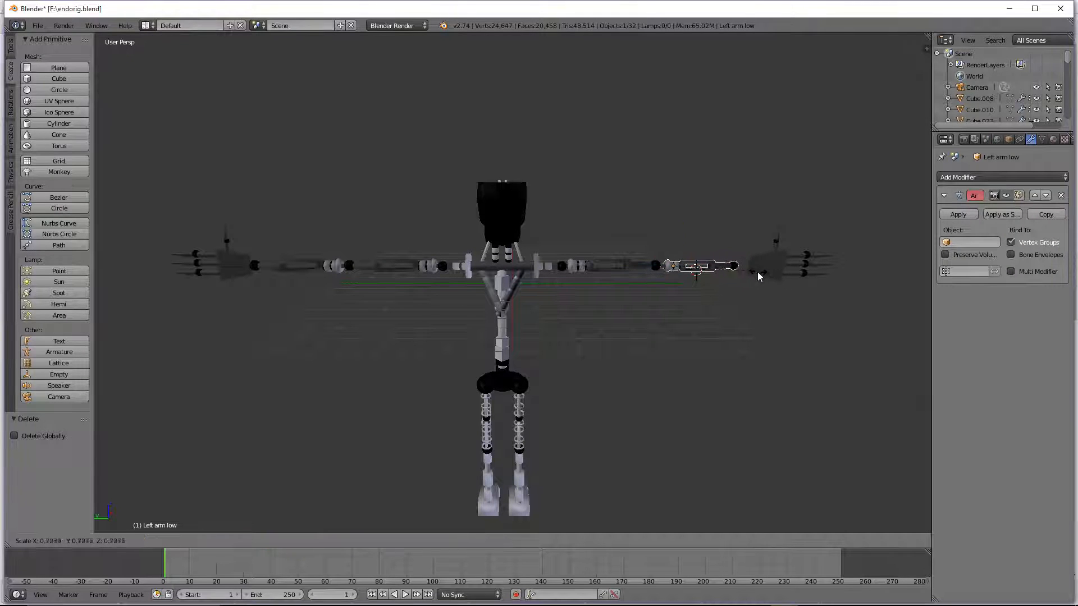
right_click(752, 275)
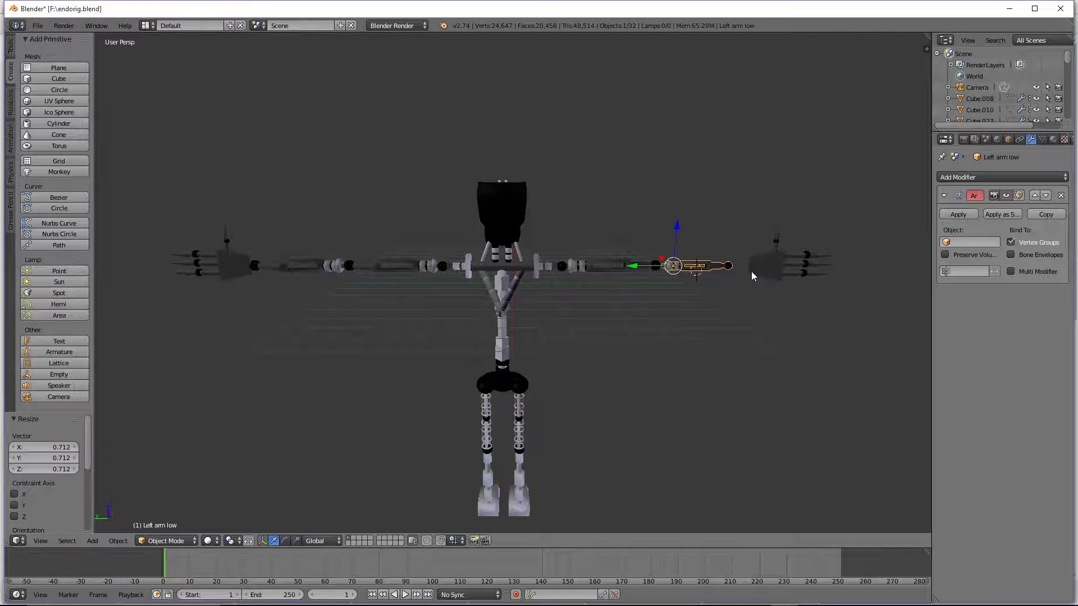
key(KP_4)
key(KP_4)
key(KP_4)
key(KP_4)
key(KP_4)
key(KP_4)
key(KP_4)
key(KP_4)
key(KP_4)
key(KP_4)
key(KP_4)
key(KP_4)
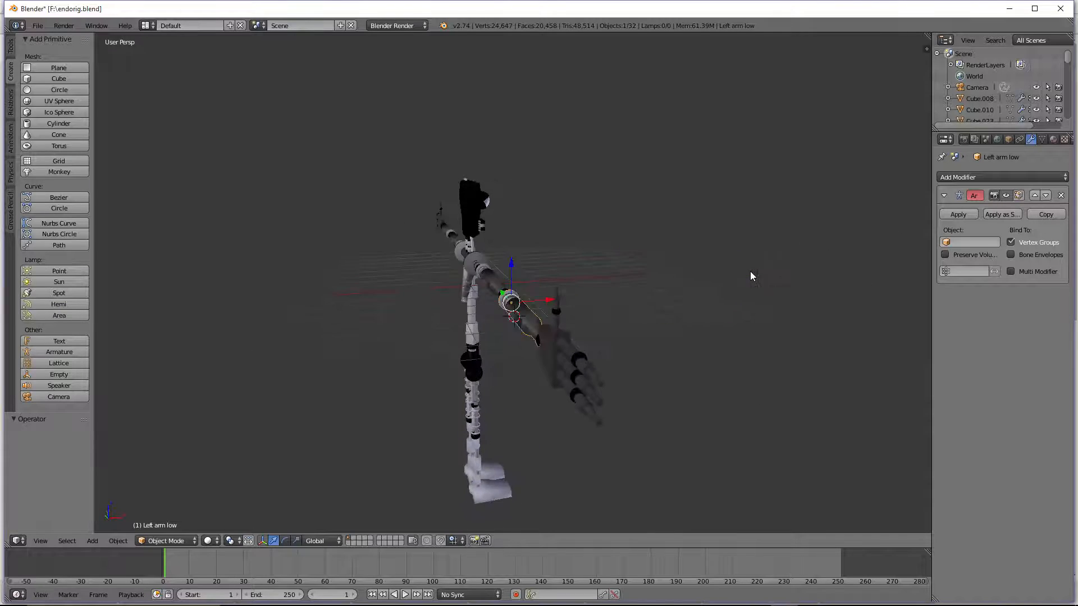
Step: Remove the Armature modifier from the left lower arm mesh
middle_drag(752, 276, 521, 288)
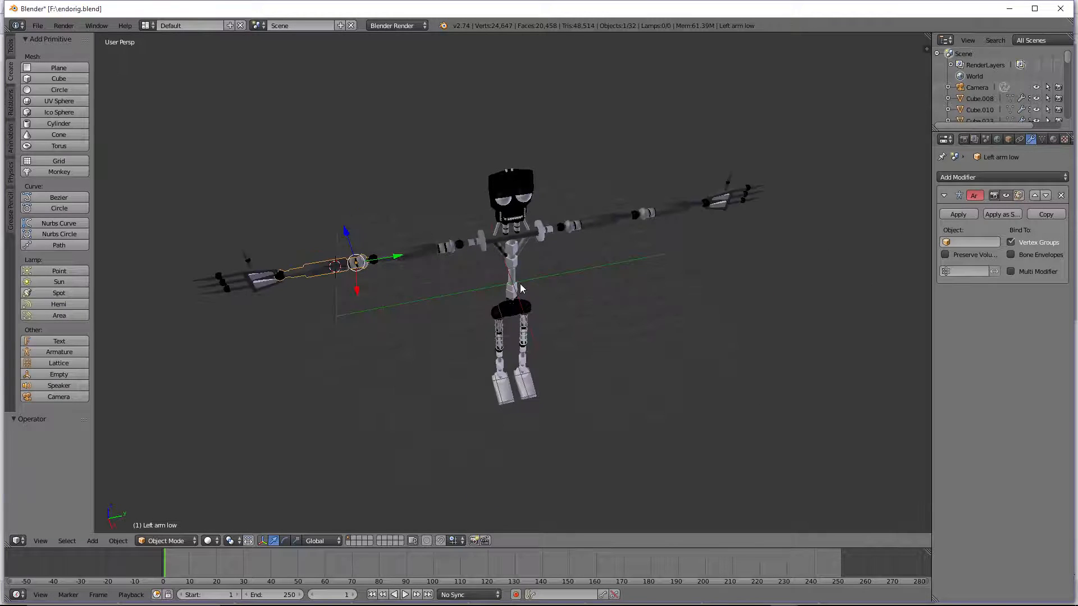
click(1062, 195)
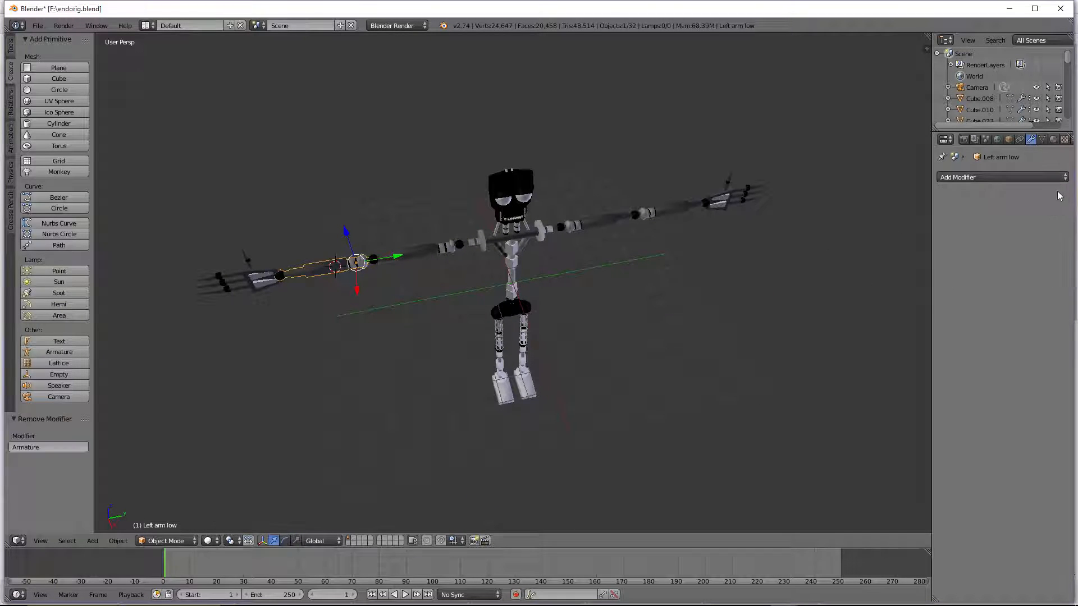
Step: Try moving the upper mouth mesh sideways along the Y axis, and undo the move
scroll(571, 205, up, 3)
right_click(511, 146)
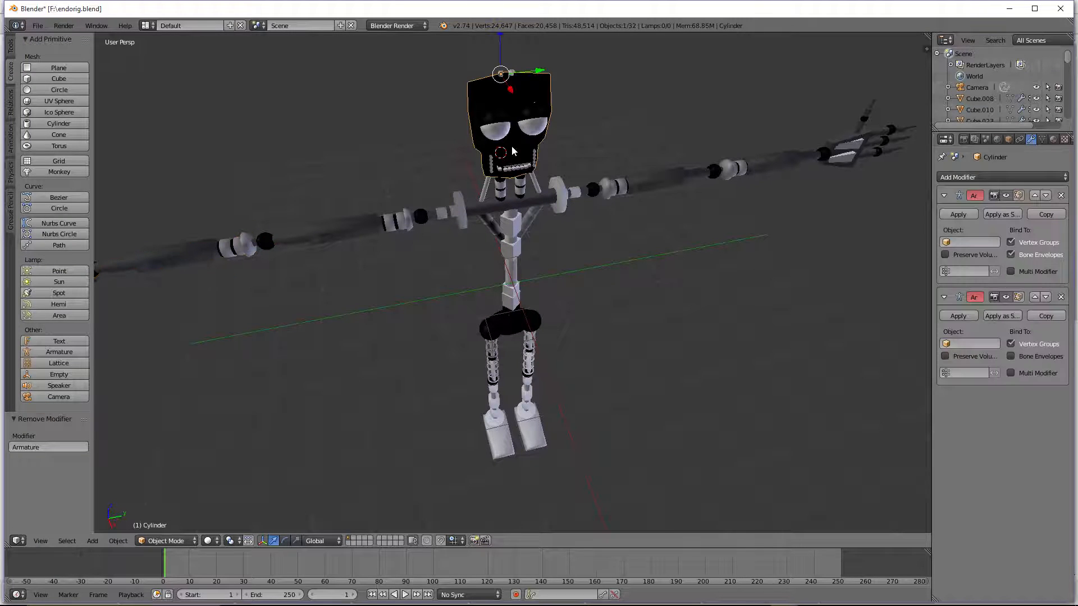
right_click(493, 163)
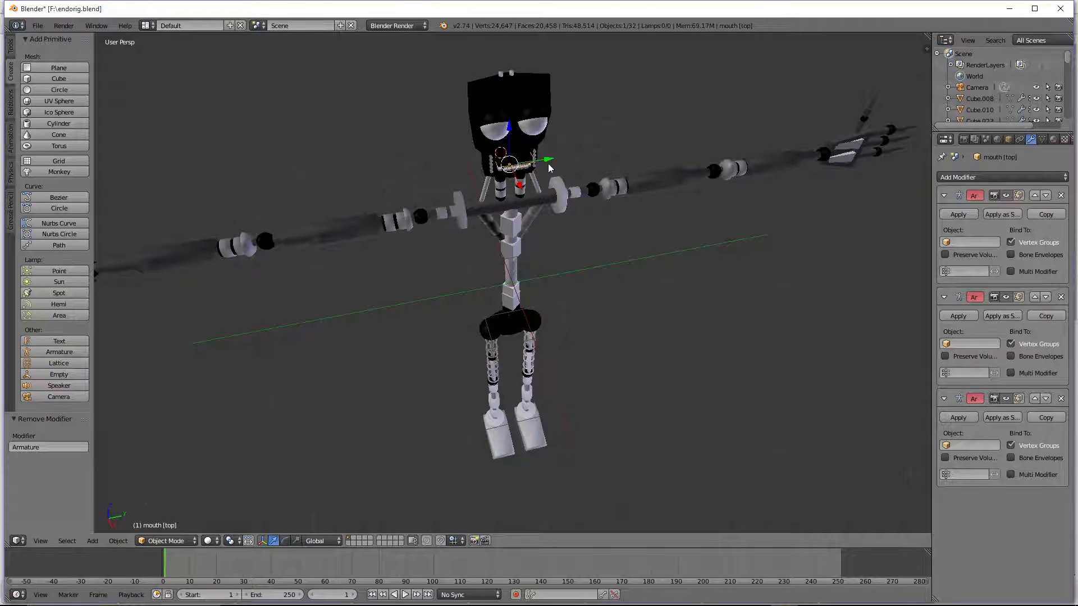
drag(548, 163, 630, 157)
key(ctrl+z)
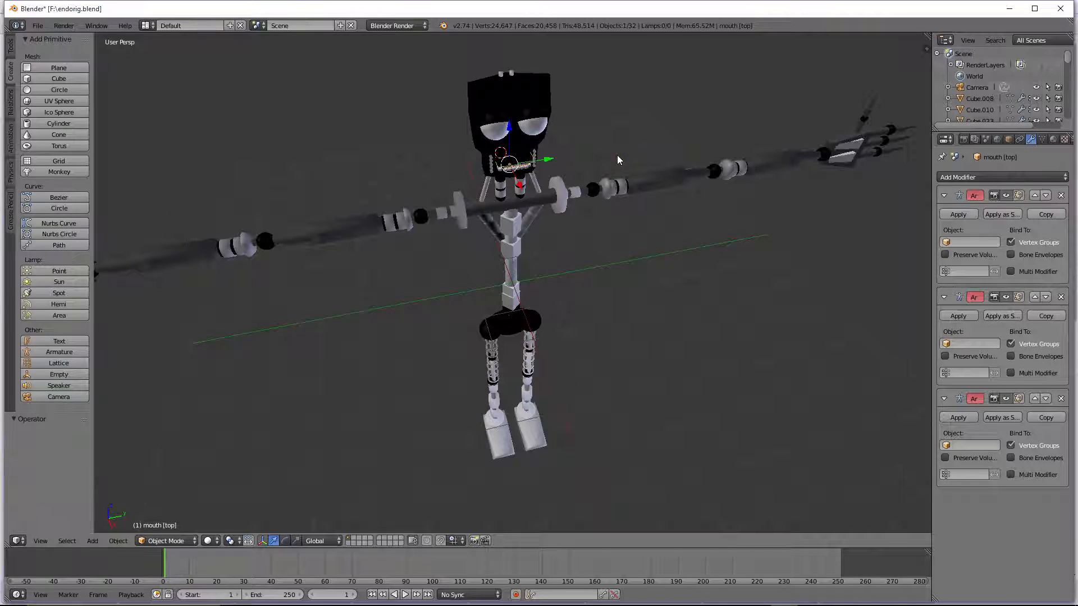
scroll(617, 157, up, 2)
scroll(584, 172, down, 2)
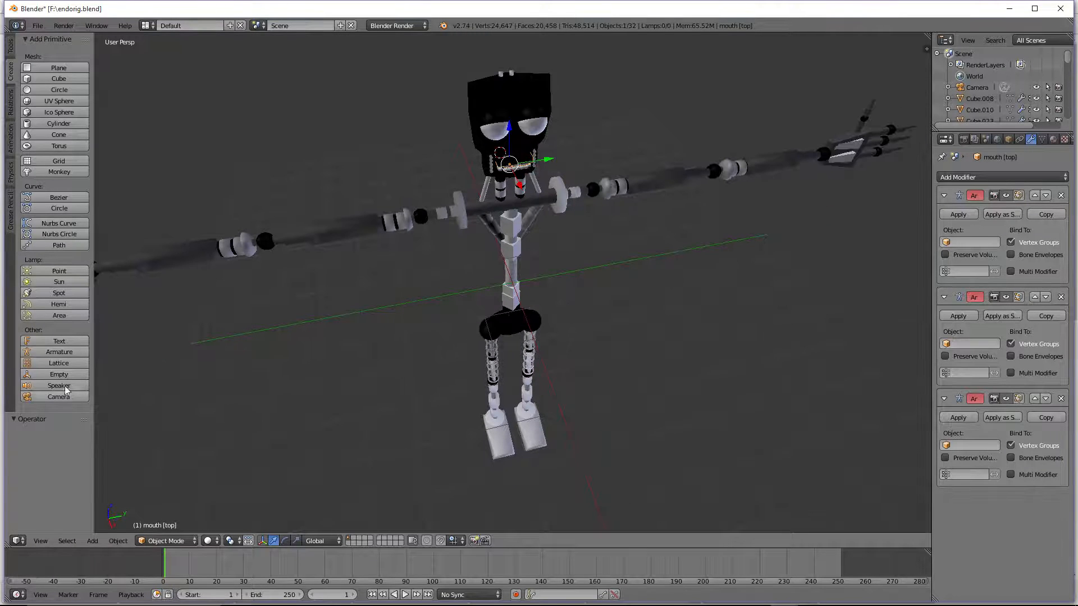
Step: Add a new single-bone armature at the 3D cursor in the head
click(55, 352)
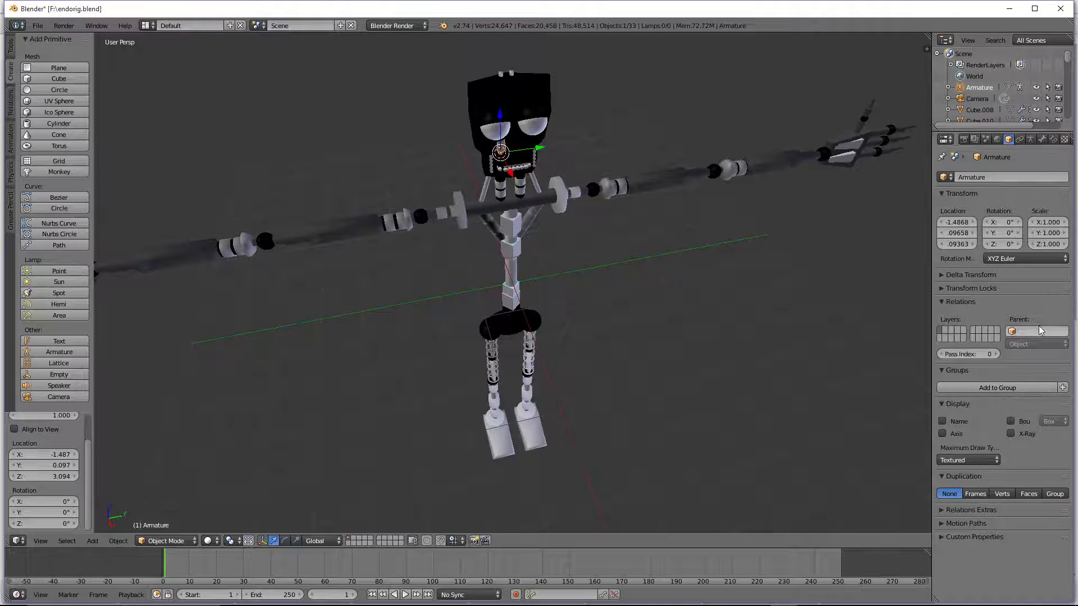
Step: Try adding the new armature to a group, and remove it from that group
click(1013, 386)
click(1012, 386)
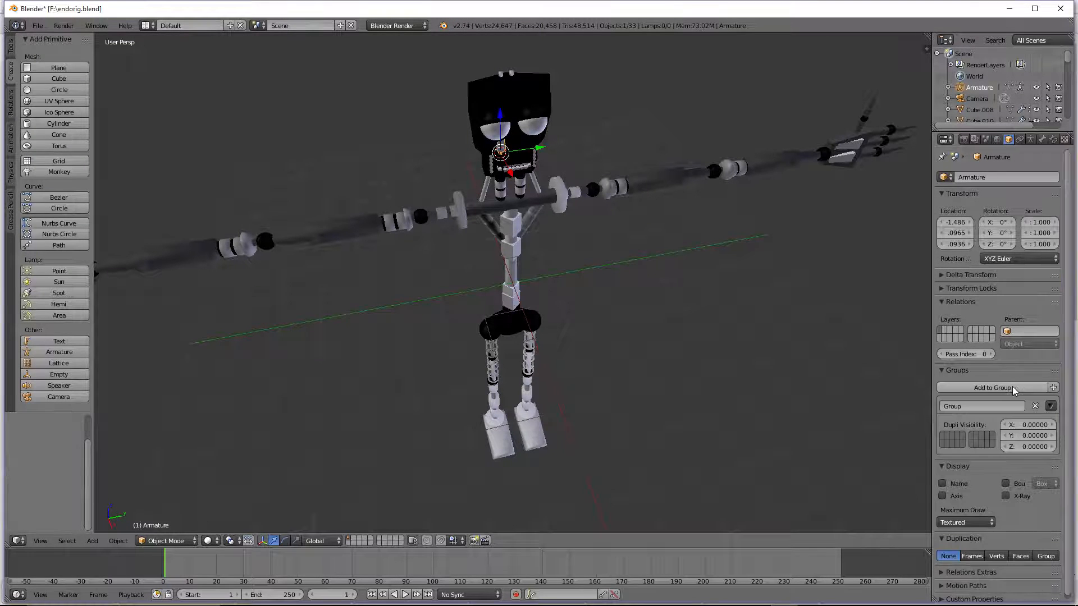
click(1035, 406)
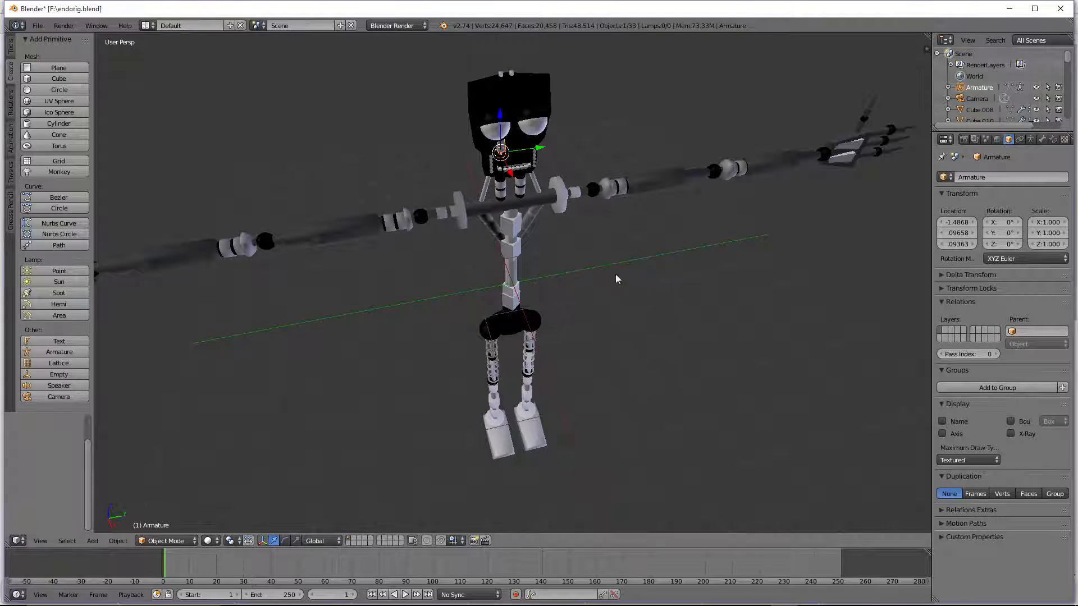
Step: Move the new armature about 3.645 units up along the Z axis, above the character's head
middle_drag(861, 338, 533, 191)
drag(510, 164, 506, 56)
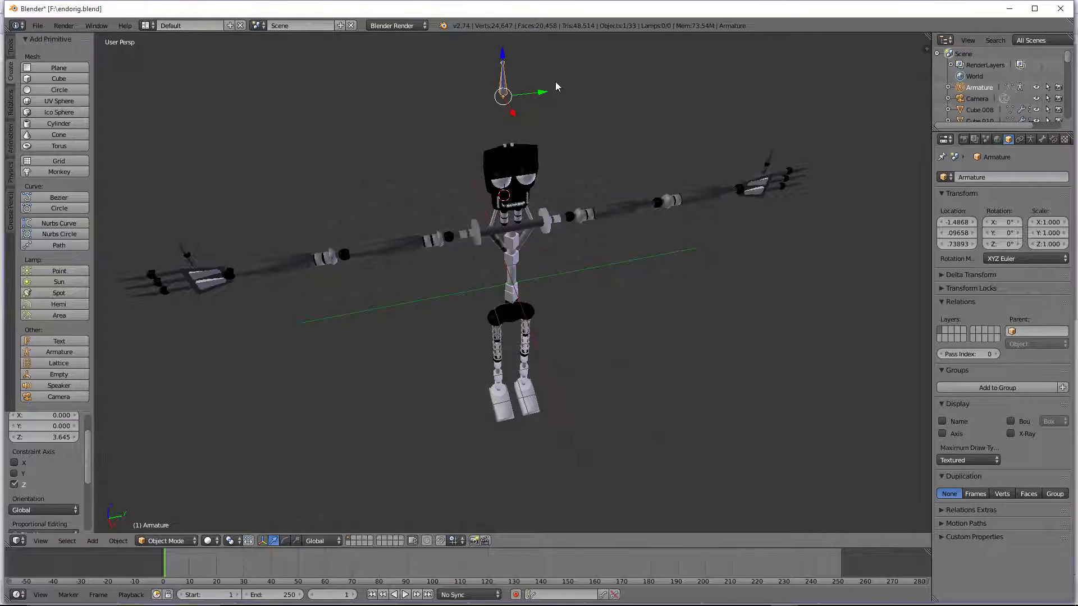
Step: Rotate the armature 90° around the global Y axis and 90° around the global Z axis
key(r)
key(y)
key(9)
key(0)
key(Return)
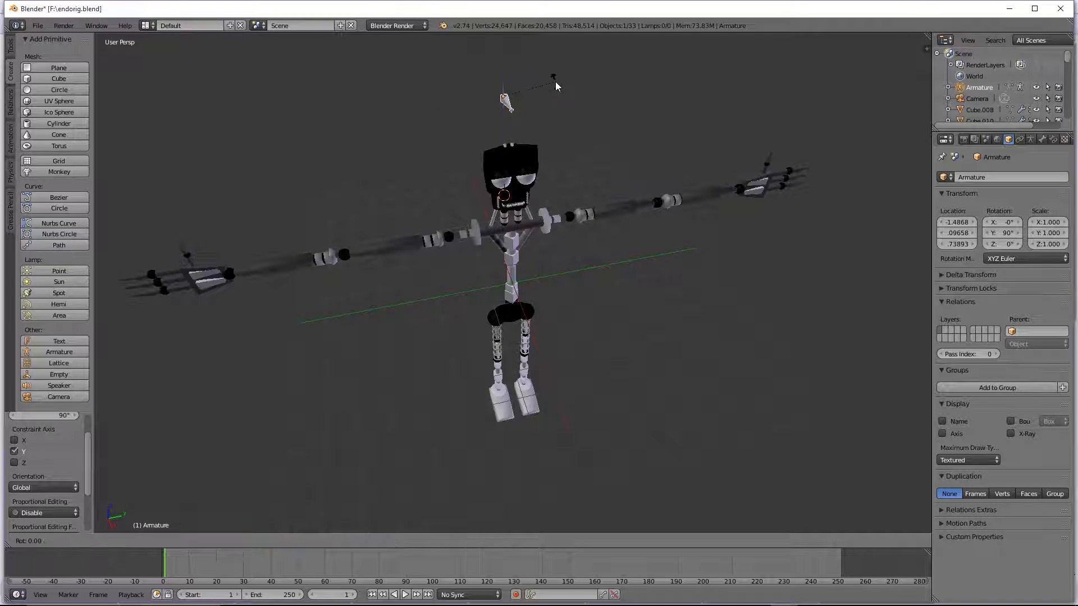
key(r)
key(z)
key(9)
key(0)
key(Return)
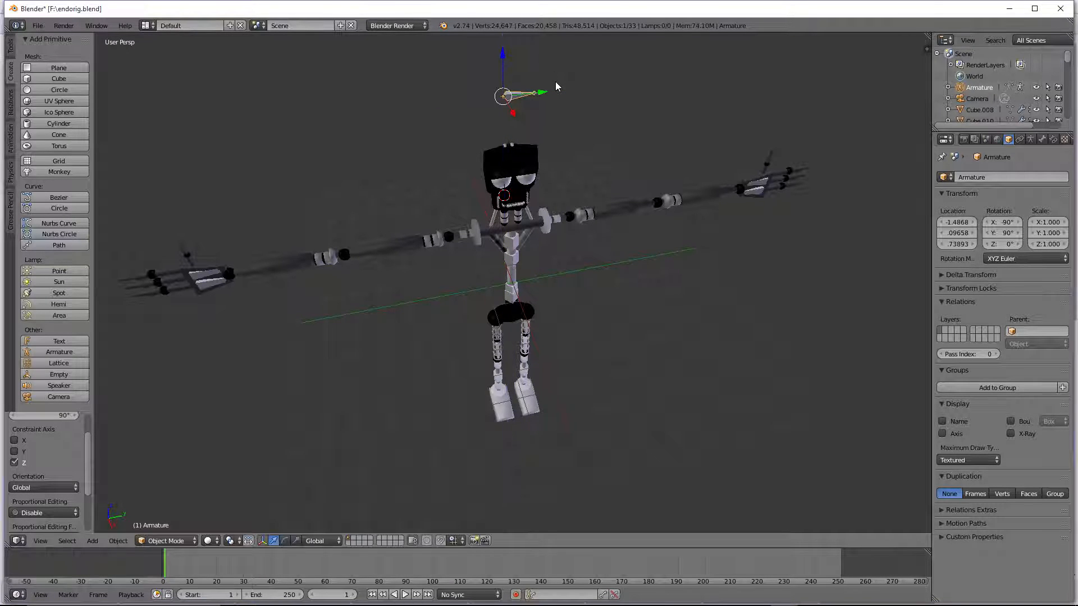
Step: Rotate the armature about 180° around global Z, and move it about -6.64 along Y toward the left arm
key(r)
key(z)
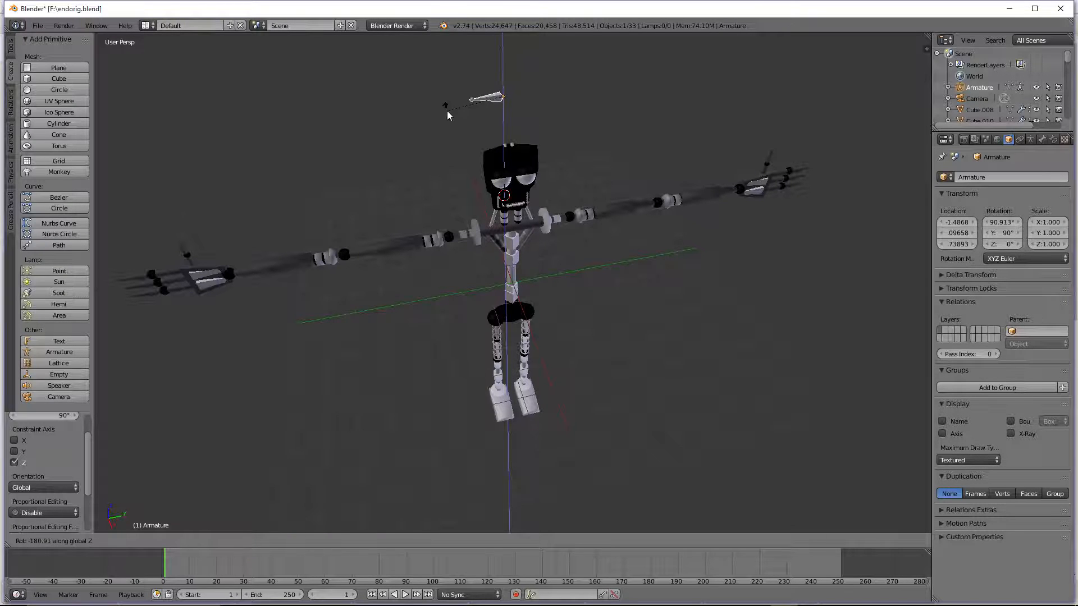
click(447, 109)
key(g)
key(y)
click(329, 185)
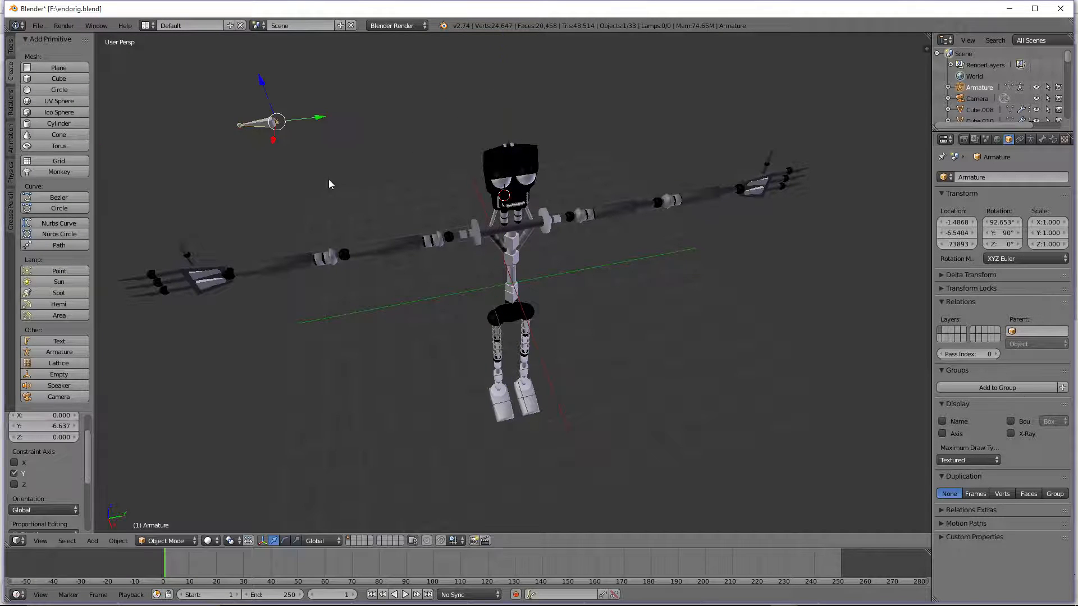
Step: Scale the armature up to about 1.864 and lower it along Z to the height of the left arm
key(s)
click(377, 142)
drag(263, 83, 279, 231)
Step: Align the armature with the left lower arm by moving it about -0.391 along X and -0.39 along Y
middle_drag(338, 322, 360, 357)
key(g)
key(x)
click(379, 389)
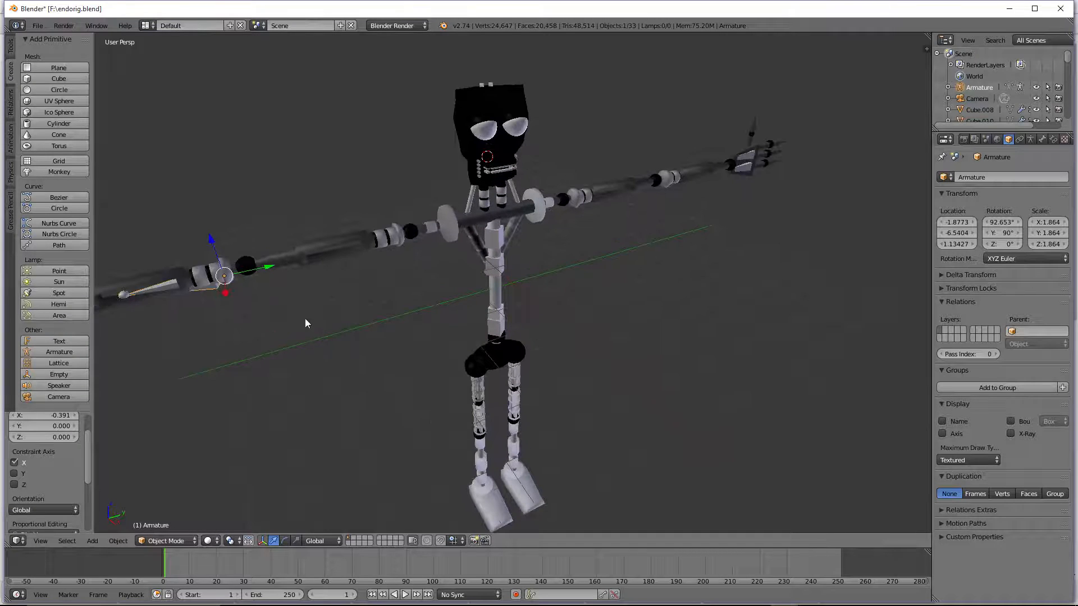
key(g)
key(y)
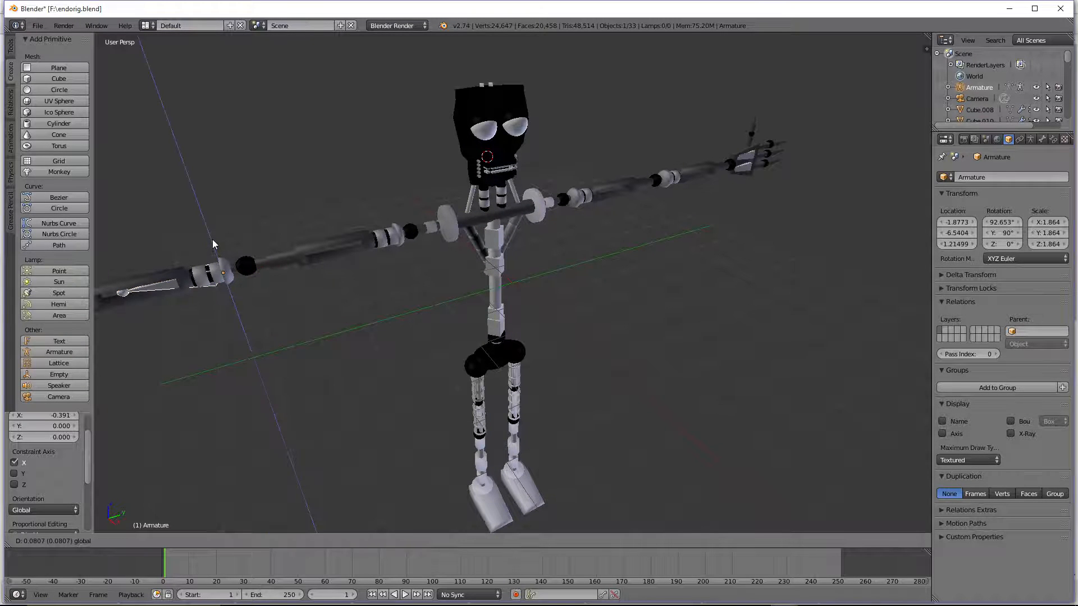
click(246, 269)
scroll(246, 269, down, 3)
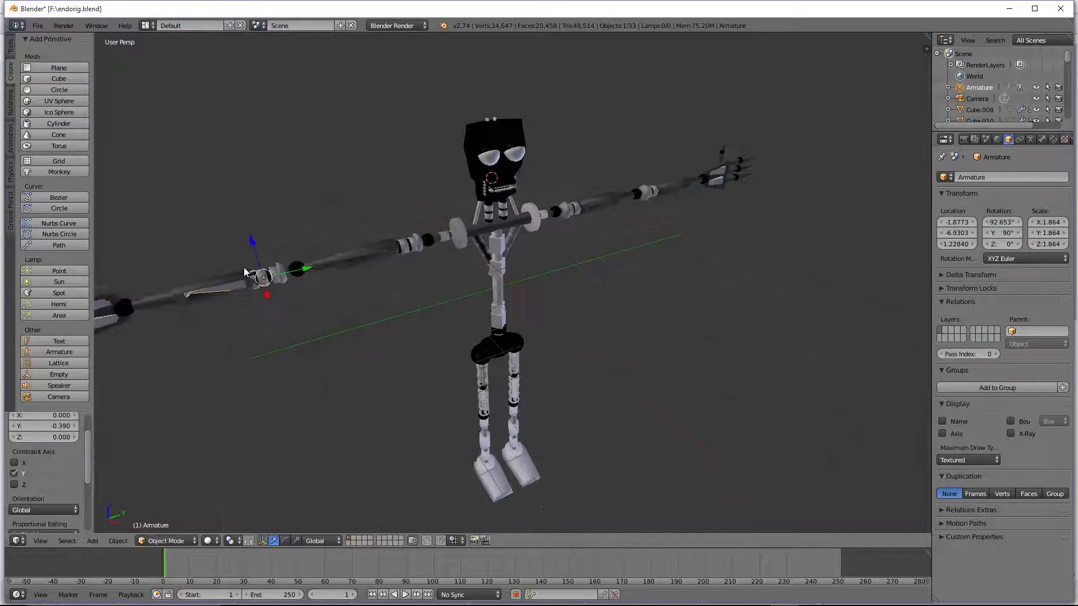
Step: Parent the Left arm low mesh to the armature with an armature deform
right_click(280, 286)
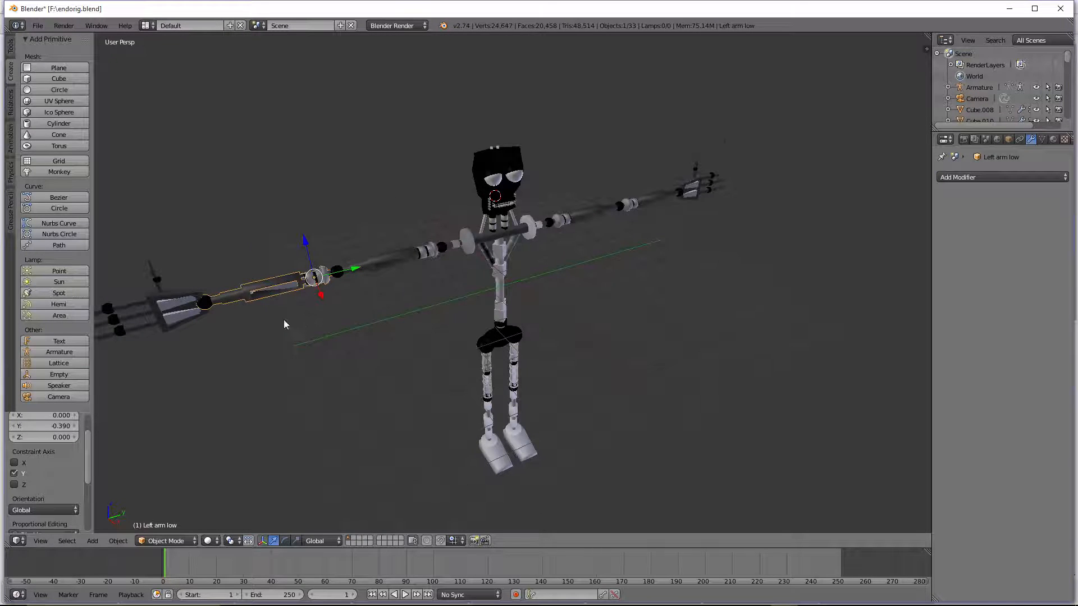
scroll(278, 308, up, 1)
shift+right_click(271, 303)
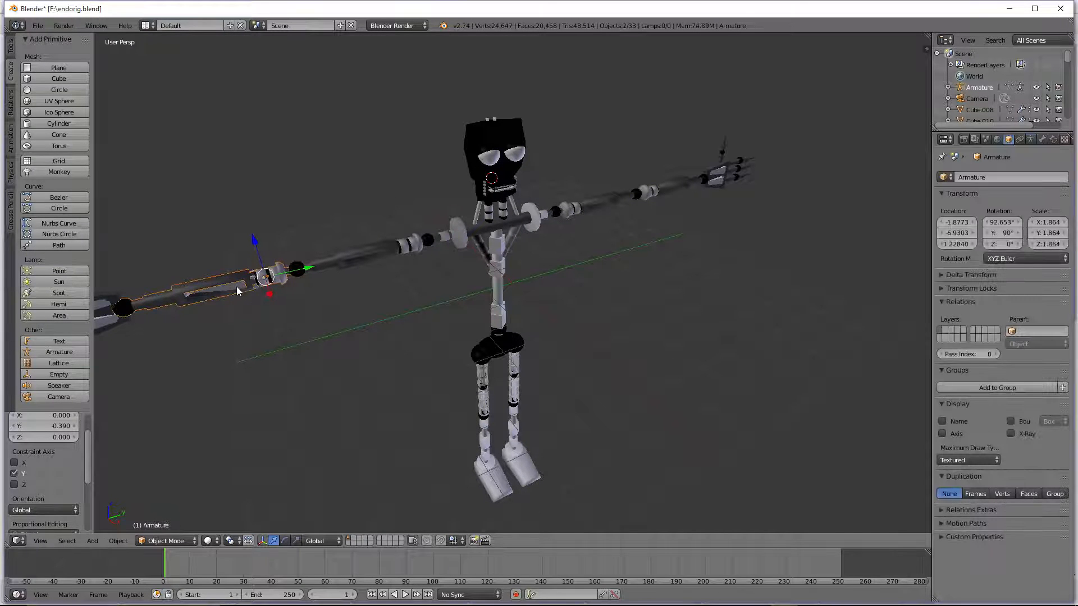
key(ctrl+p)
click(272, 303)
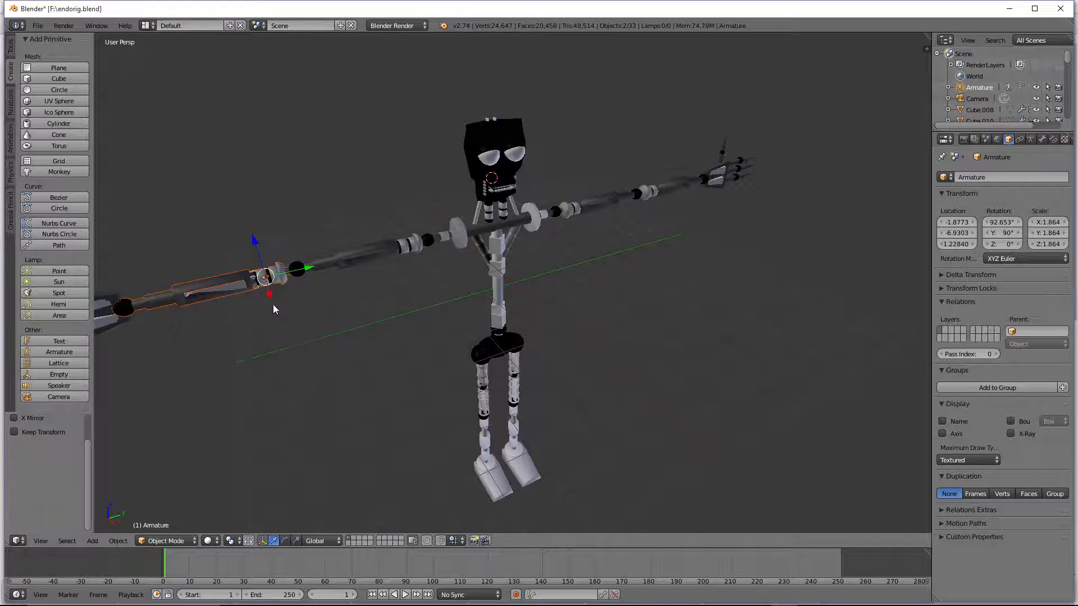
Step: Try rotating the lower arm's bone about 90° around global Z in Pose Mode, and undo the rotation
right_click(244, 287)
right_click(245, 287)
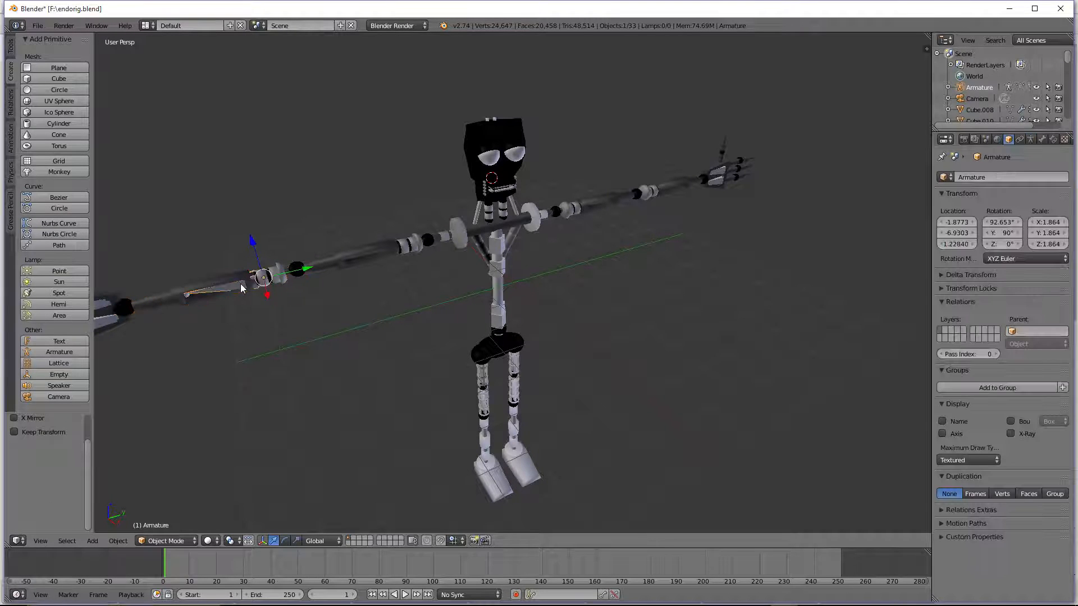
click(166, 540)
click(176, 505)
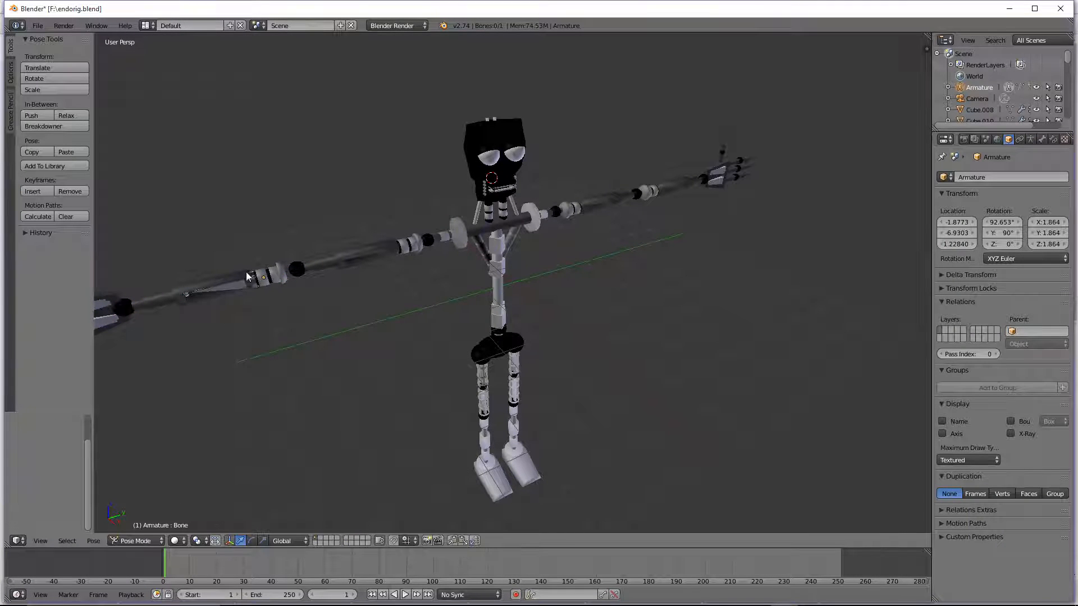
right_click(238, 288)
key(r)
key(z)
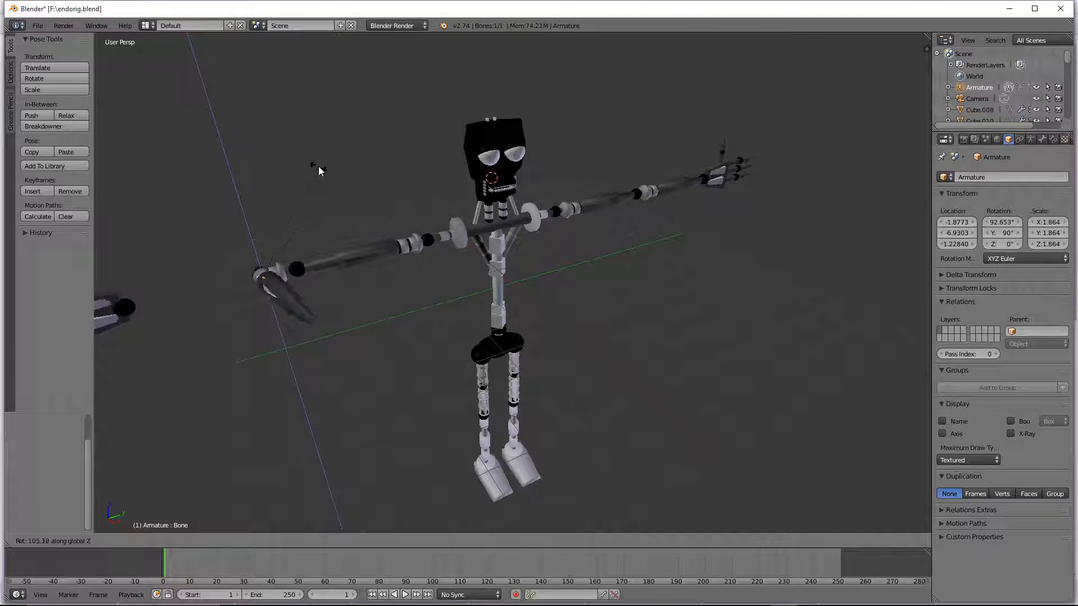
click(340, 190)
middle_drag(340, 190, 362, 457)
mouse_move(559, 439)
middle_down()
mouse_move(531, 434)
mouse_move(565, 421)
middle_up()
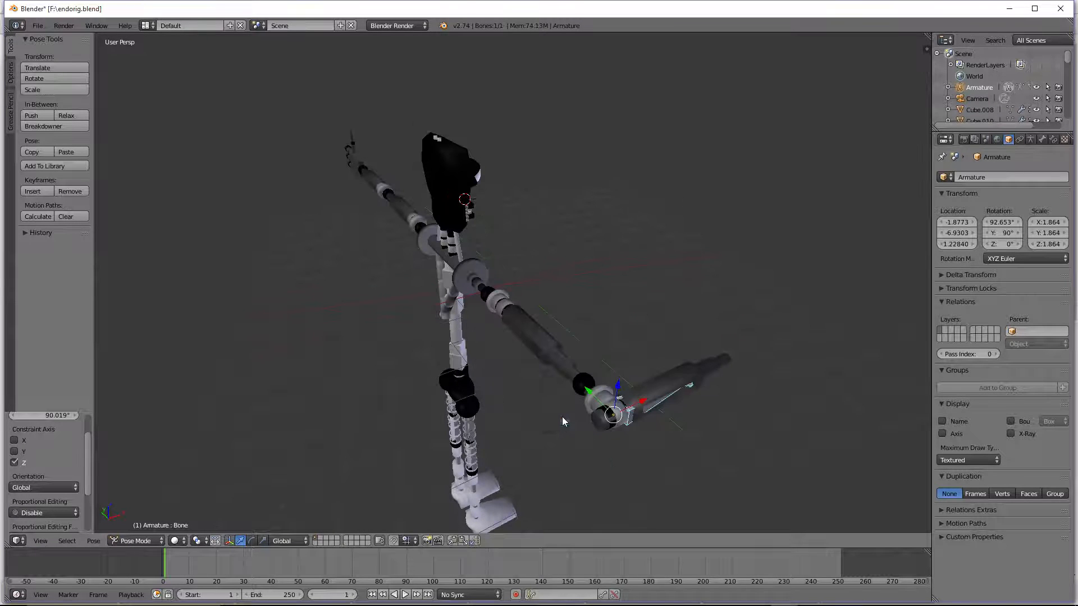
key(ctrl+z)
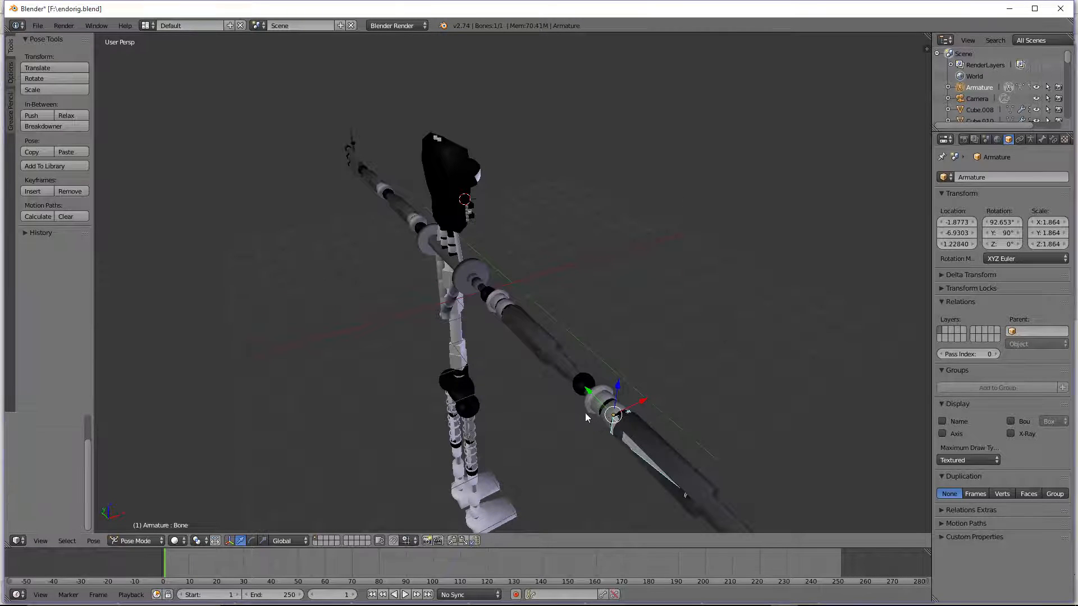
Step: Try moving the bone along the arm, undo the move, and return to Object Mode
key(g)
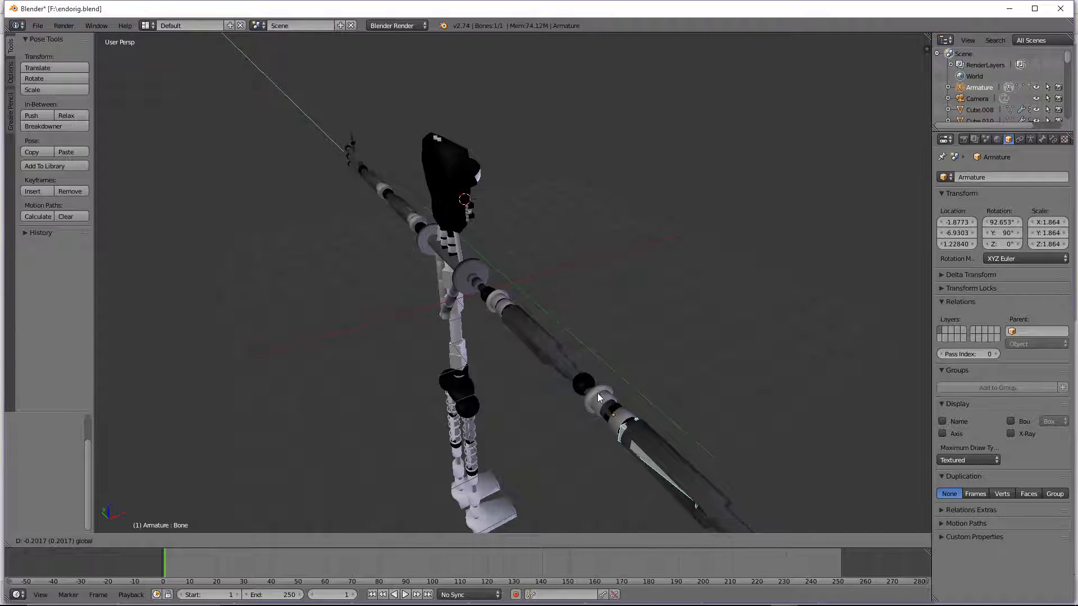
click(596, 397)
key(ctrl+z)
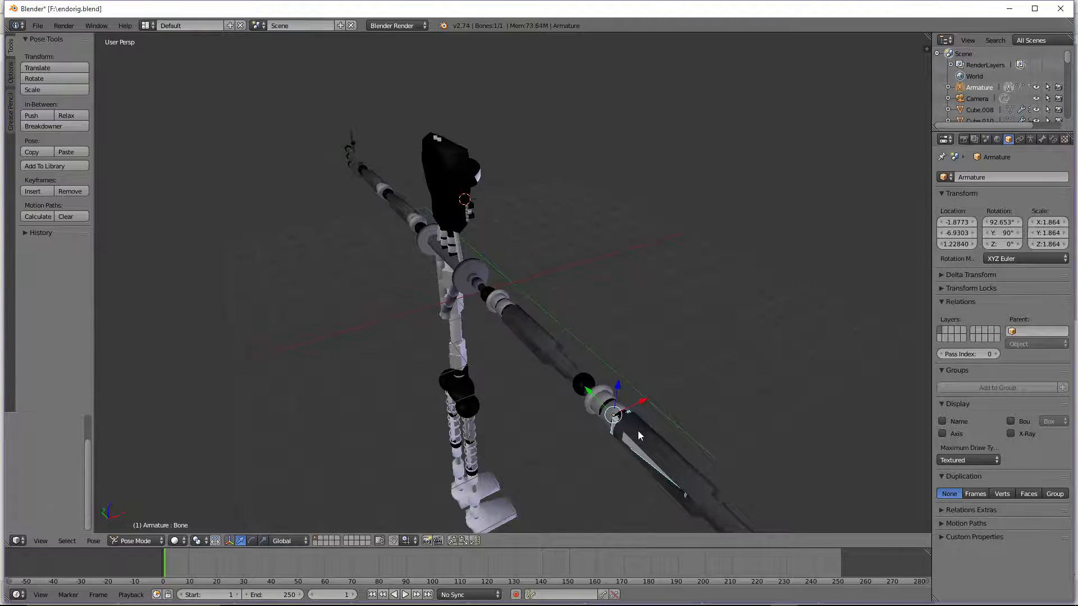
middle_drag(650, 445, 741, 398)
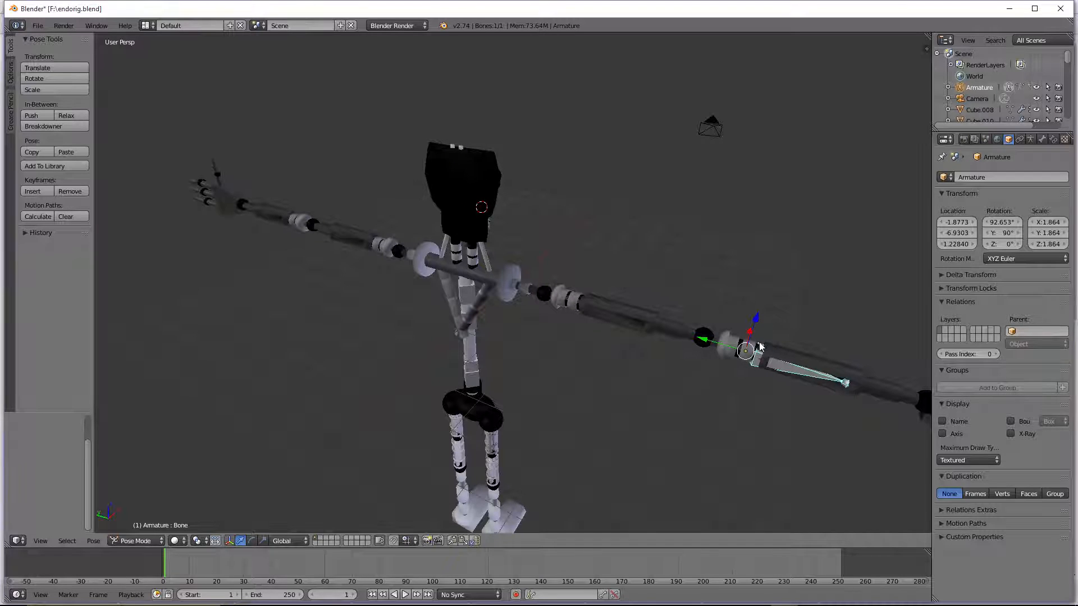
click(147, 541)
click(150, 532)
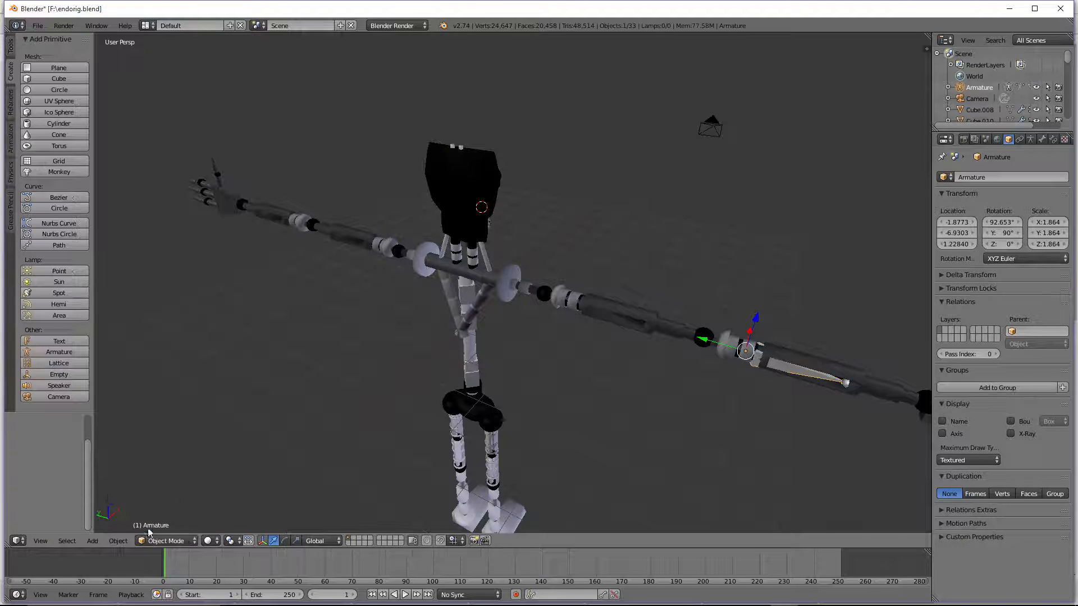
Step: Remove all vertex groups from the Left arm low mesh
click(1031, 139)
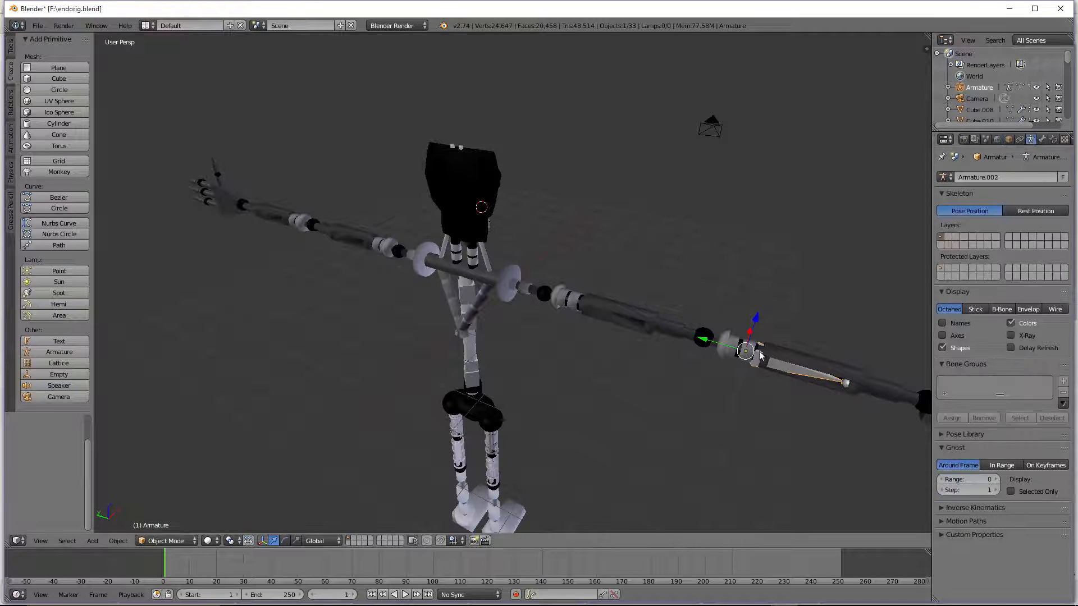
right_click(774, 354)
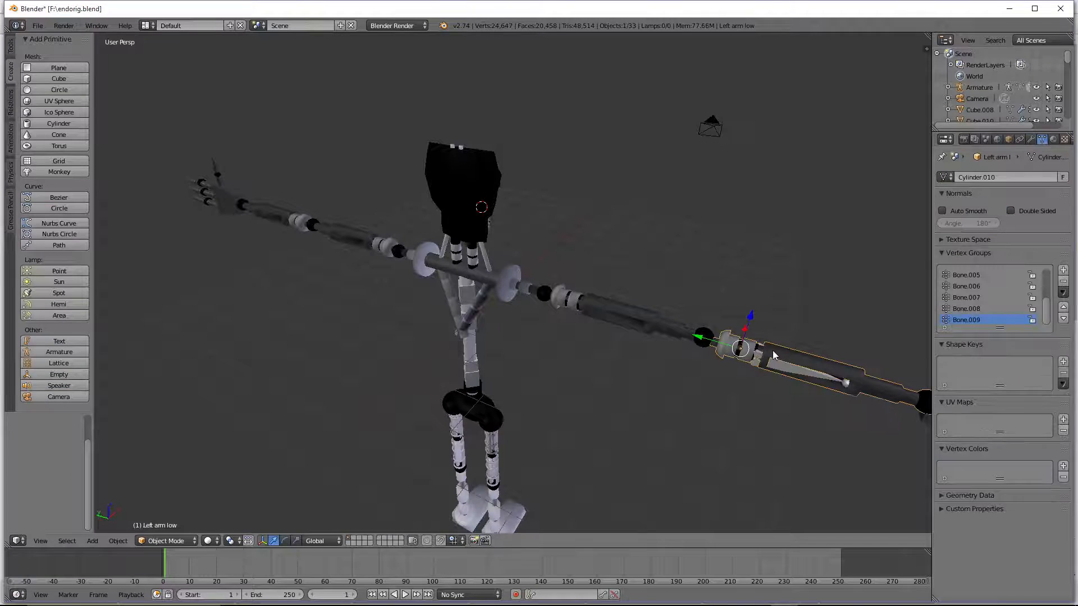
click(1063, 282)
click(1063, 286)
click(1063, 287)
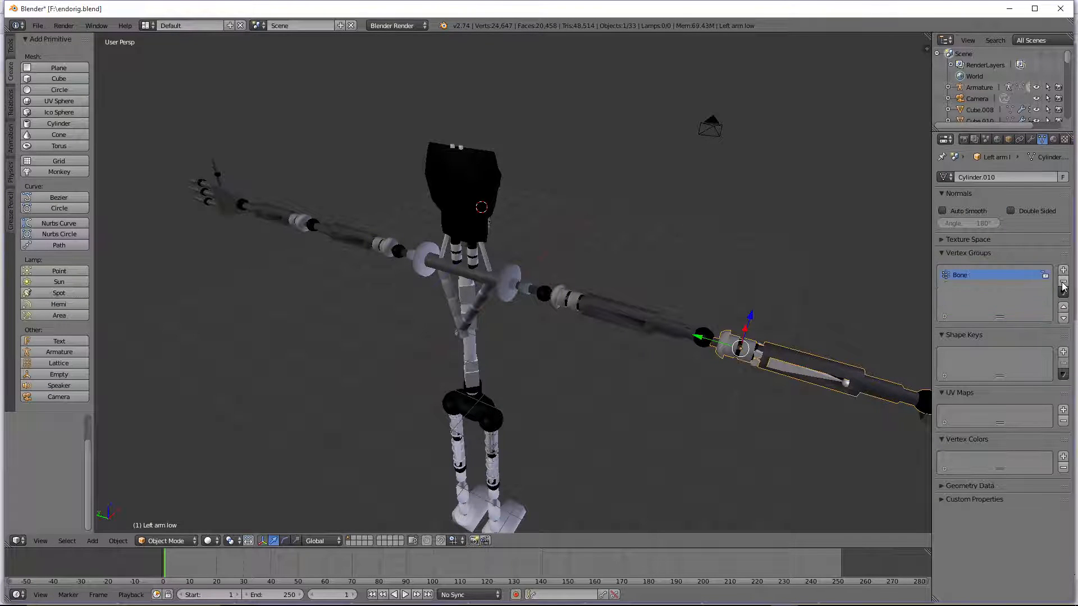
click(1063, 286)
Step: Move the armature's bone about 0.885 along Y in Pose Mode, and return to Object Mode
right_click(788, 375)
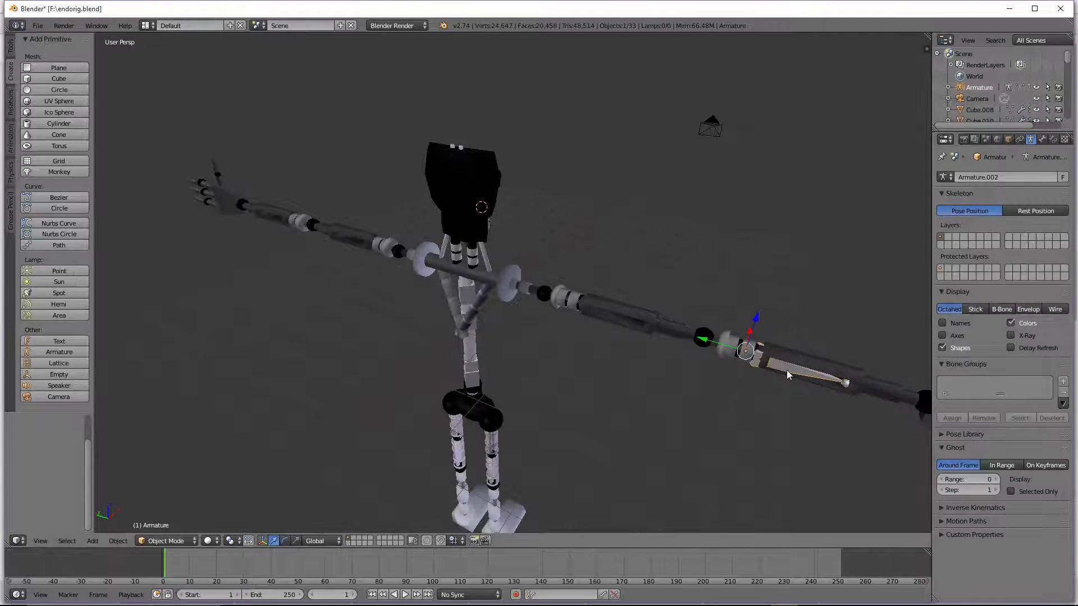
click(220, 541)
click(165, 541)
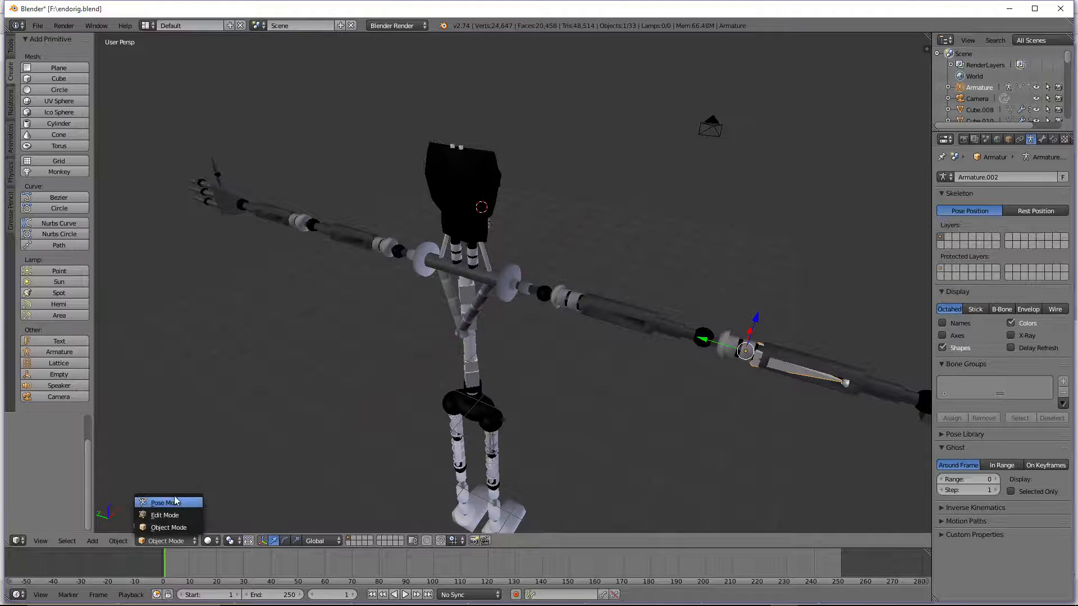
click(168, 502)
drag(702, 341, 909, 385)
key(ctrl+z)
drag(706, 343, 662, 326)
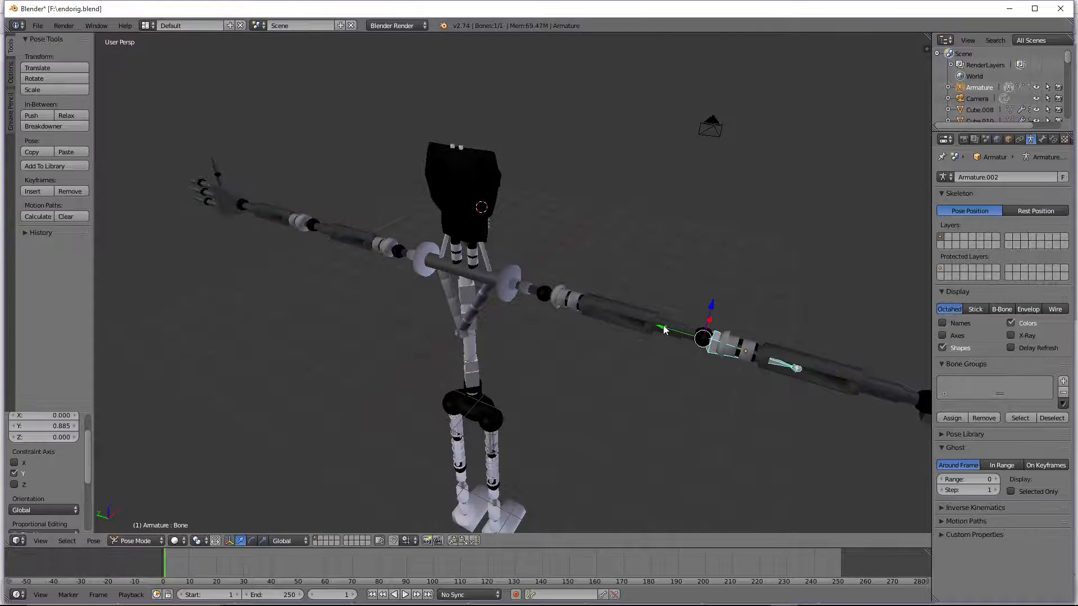
key(z)
key(z)
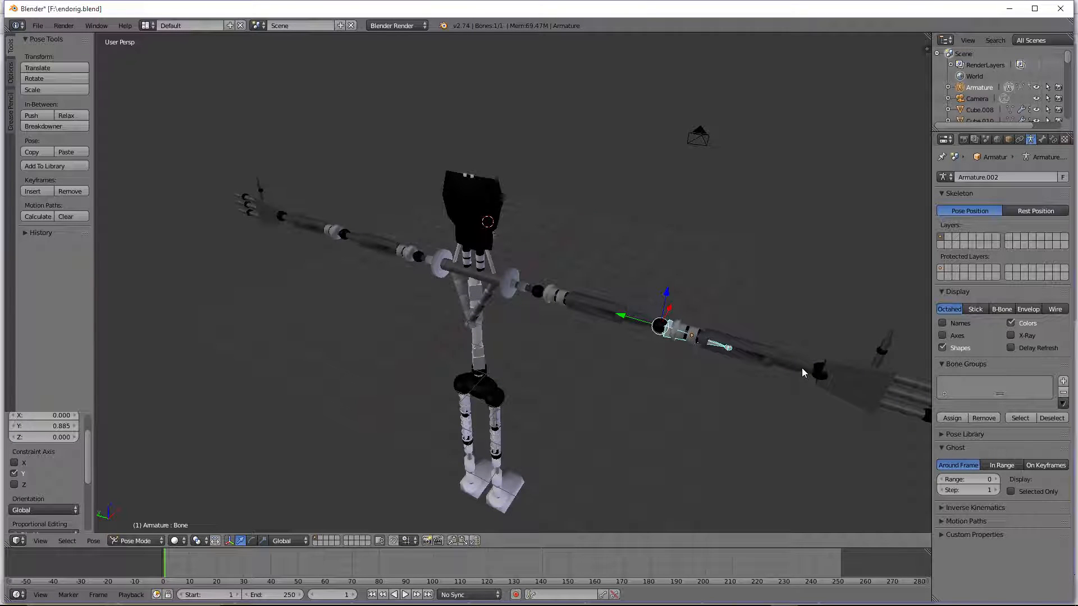
click(135, 541)
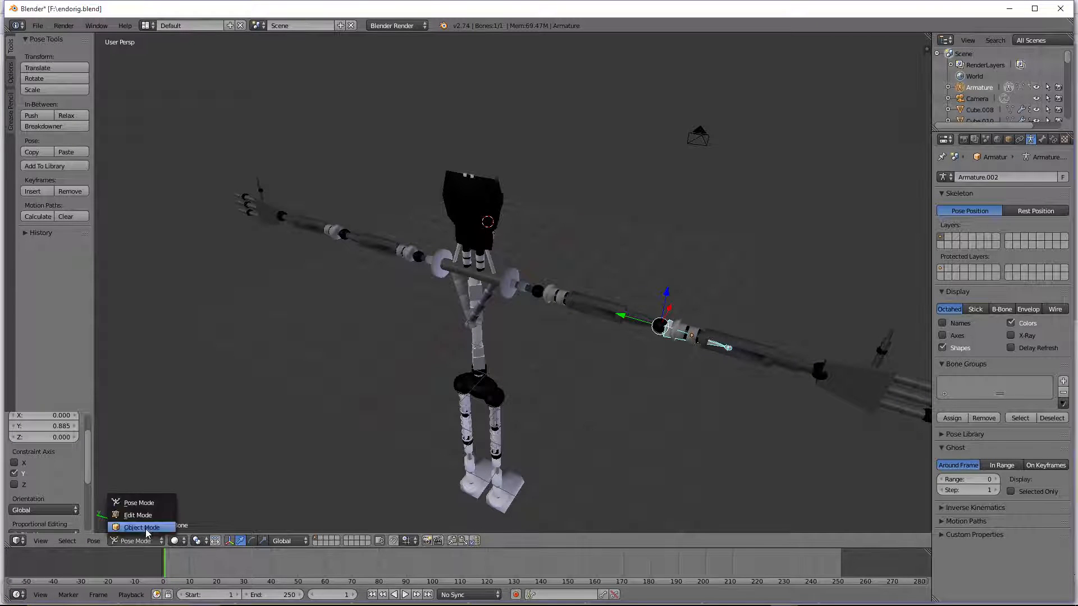
click(141, 526)
Step: Try scaling the armature along global Y, undoing each attempt
key(s)
key(y)
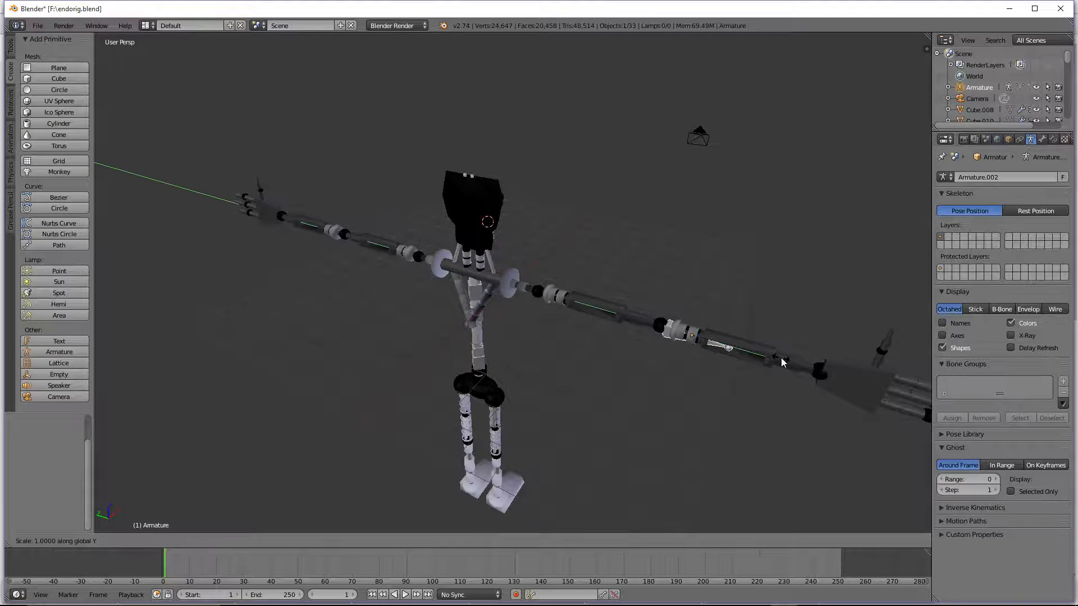
click(816, 367)
key(ctrl+z)
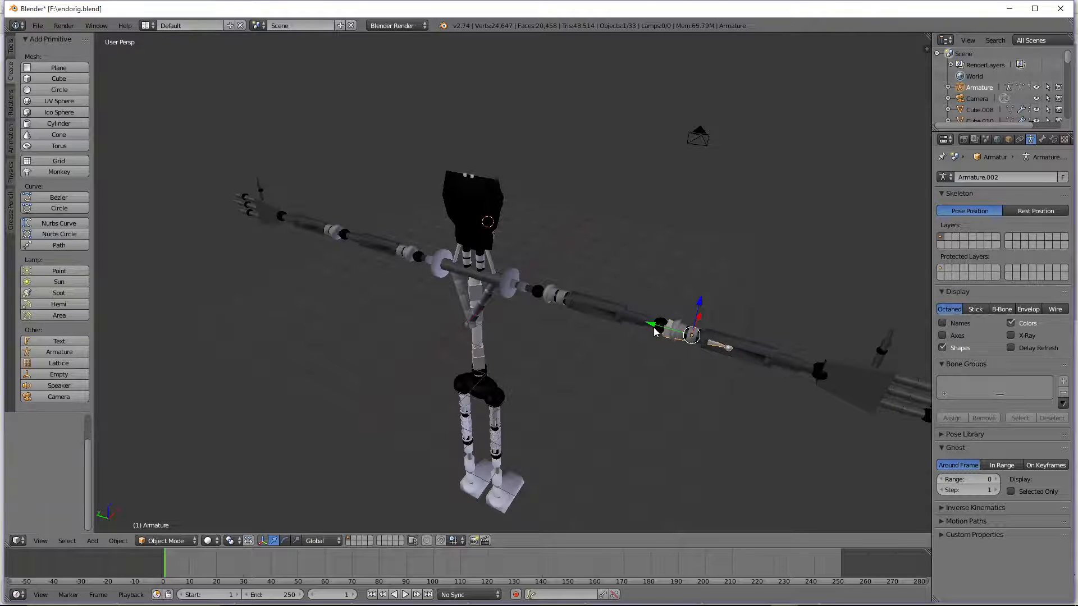
key(s)
key(y)
click(747, 318)
key(ctrl+z)
Step: Delete the Armature modifier from the Left arm low mesh
right_click(728, 344)
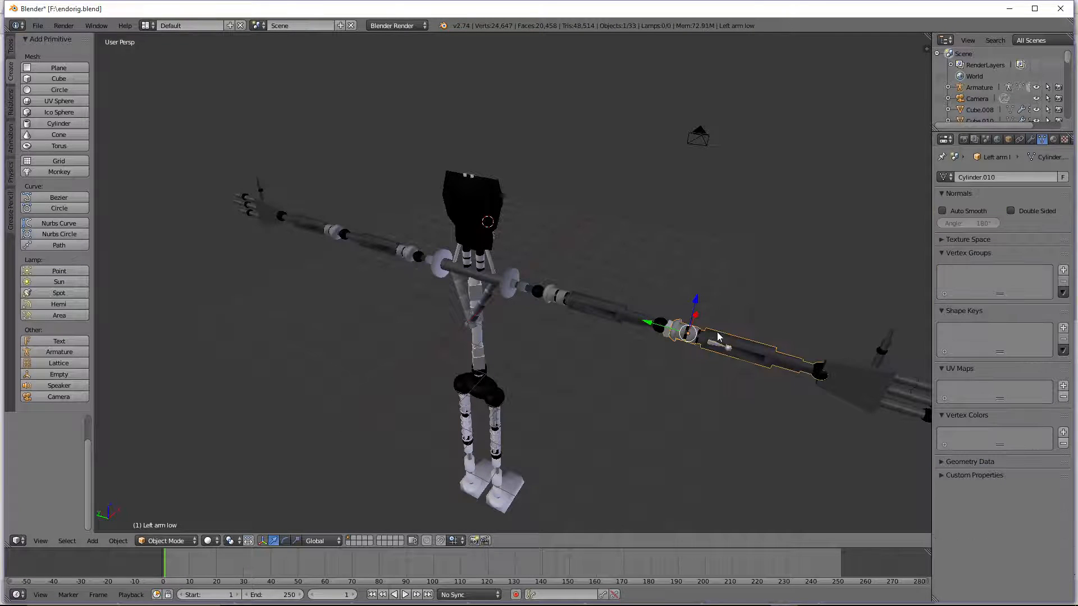
click(1032, 139)
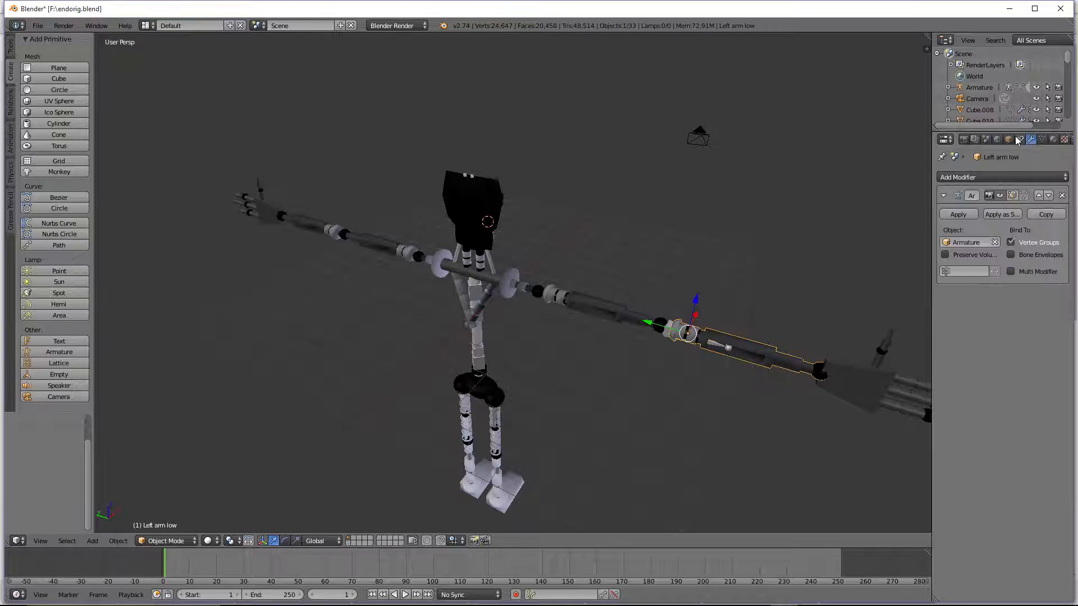
click(1061, 196)
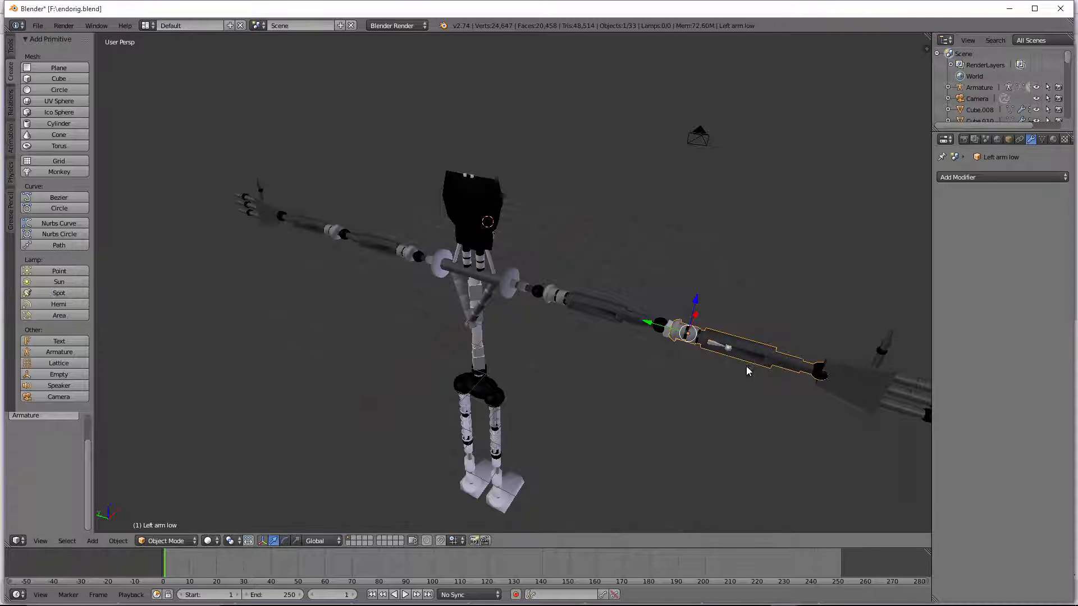
Step: Try moving the armature along Y toward the shoulder, and undo the move
right_click(691, 339)
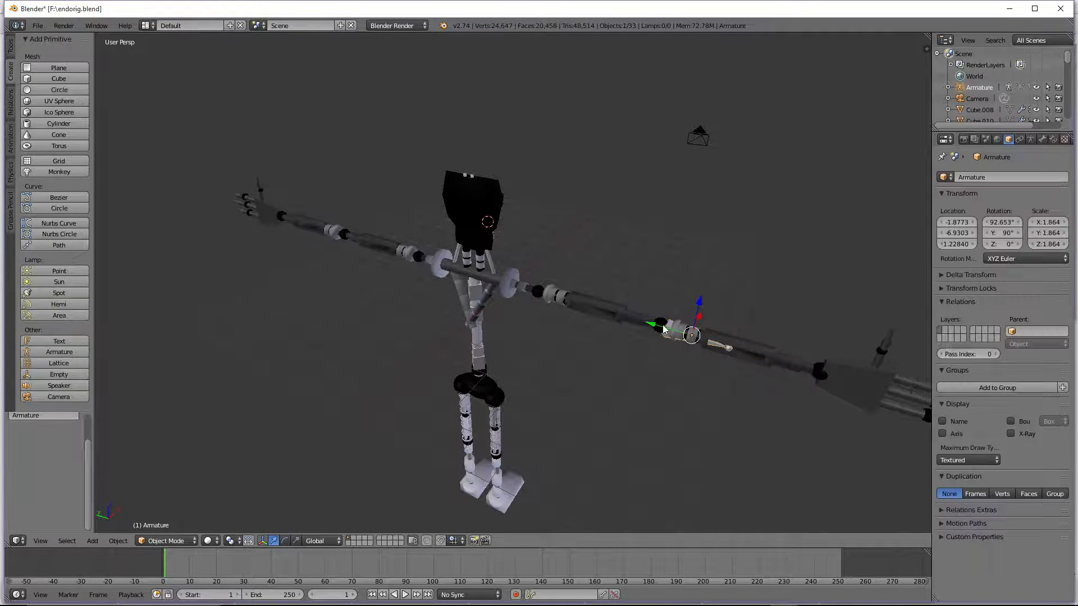
drag(660, 325, 616, 316)
key(ctrl+z)
Step: Clear the Armature parent from the Left arm low mesh, and select the armature again
click(1031, 139)
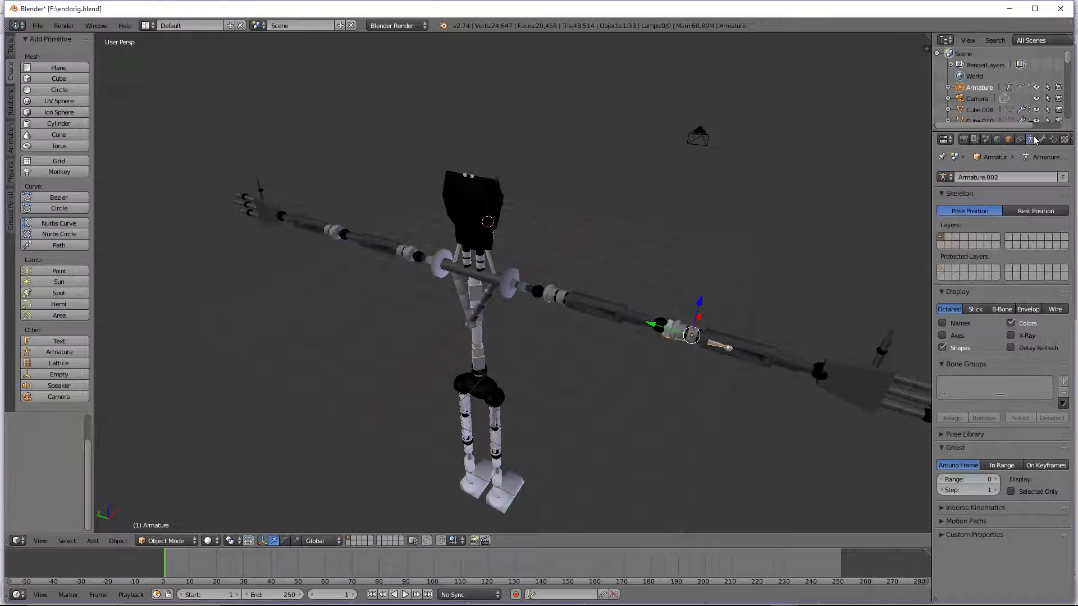
click(1042, 141)
click(1054, 140)
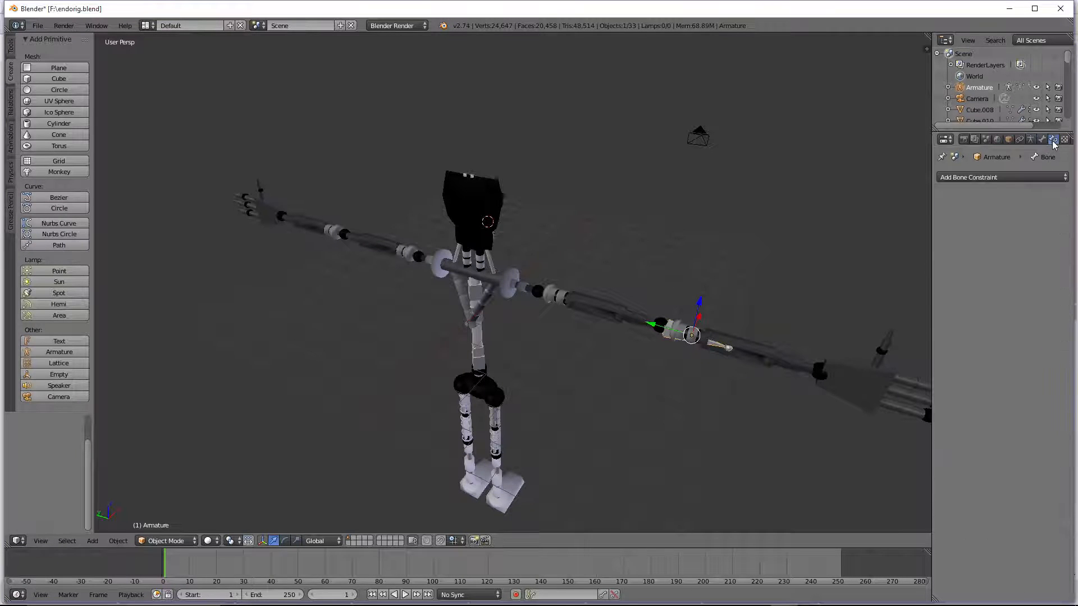
right_click(748, 344)
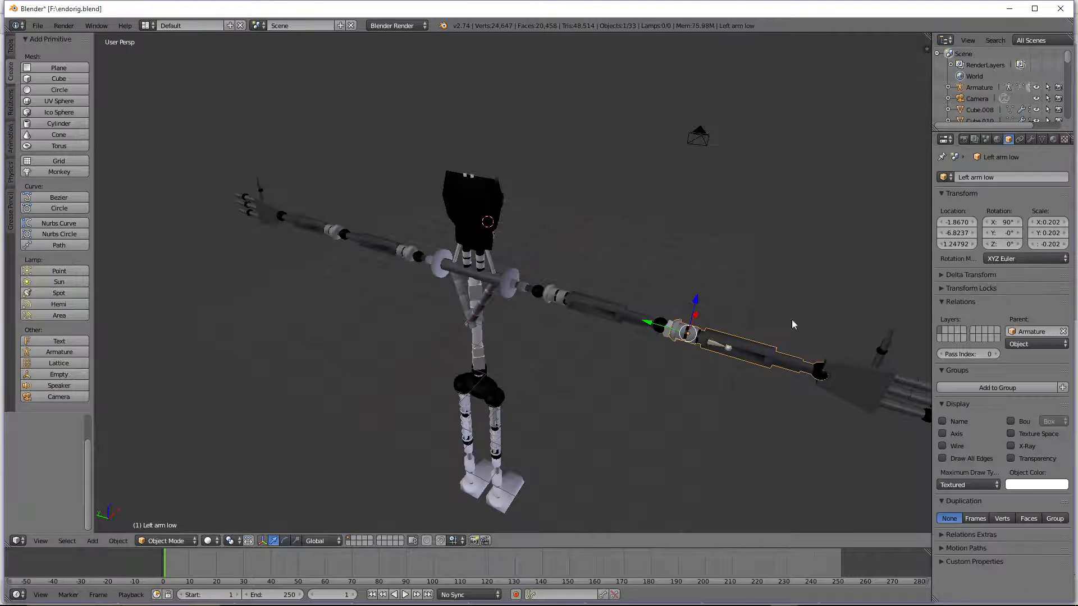
click(1064, 332)
right_click(673, 333)
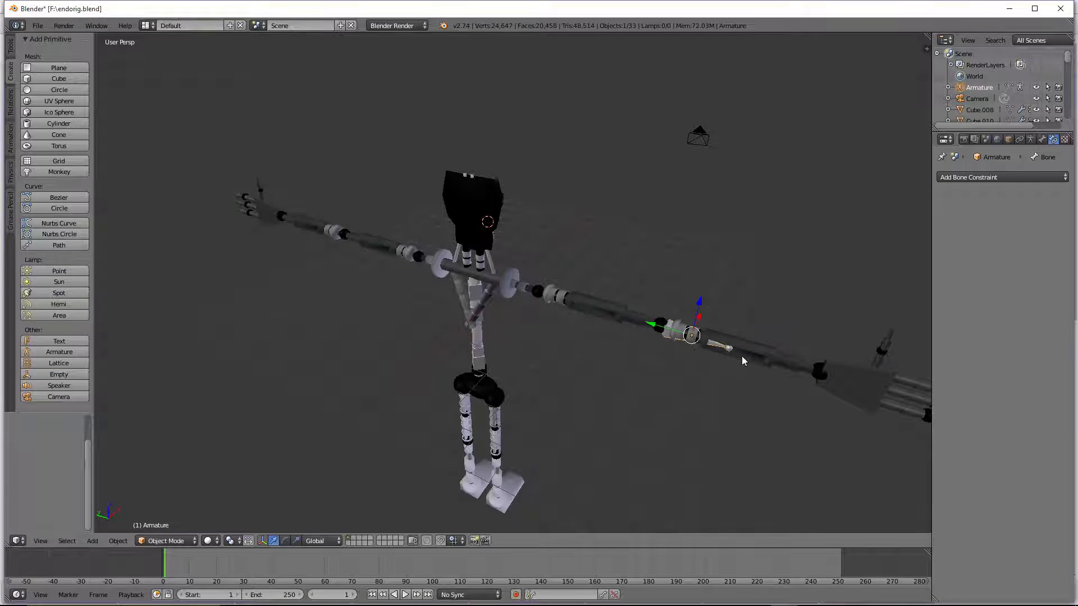
Step: Scale the armature up to span the left lower arm, and move it -0.515 along Y and 0.051 along X
key(s)
key(y)
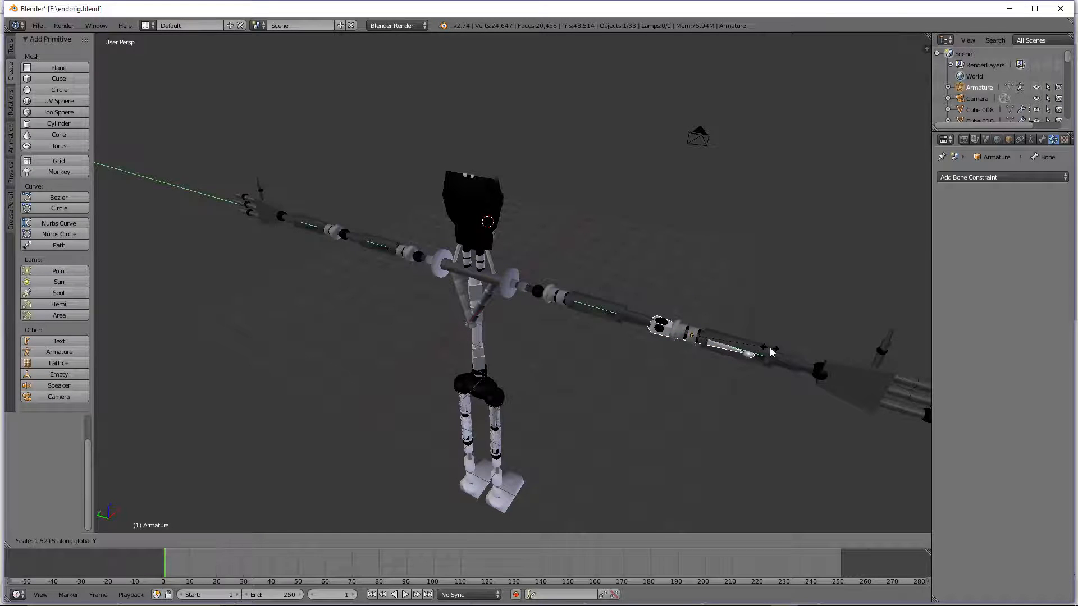
click(758, 351)
drag(653, 324, 685, 337)
key(s)
click(770, 335)
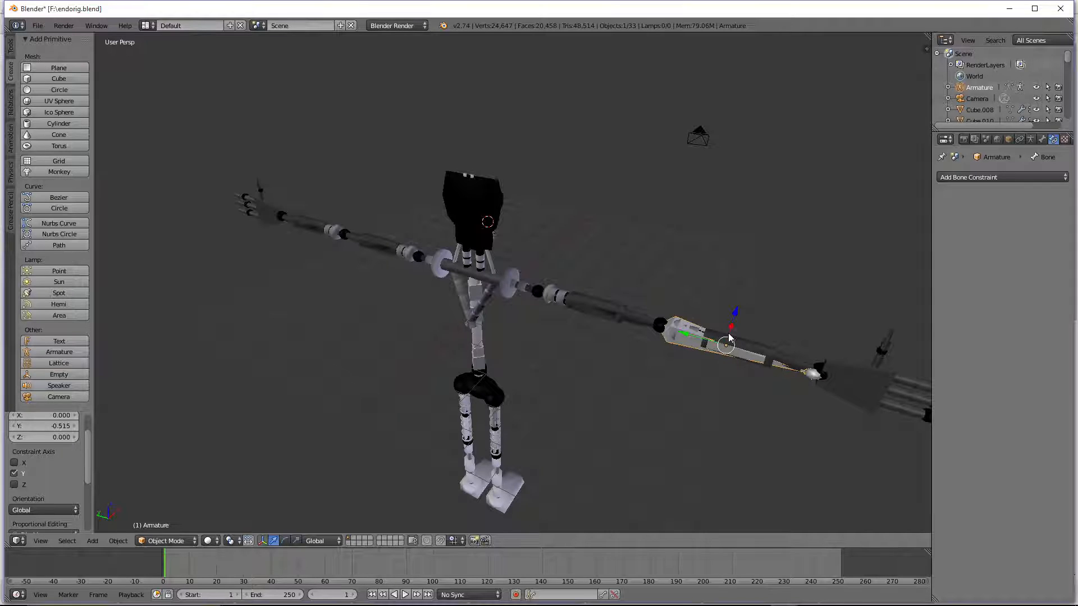
middle_drag(730, 338, 614, 416)
drag(566, 409, 567, 406)
Step: Rotate the armature 1.915° about global Z
key(r)
key(z)
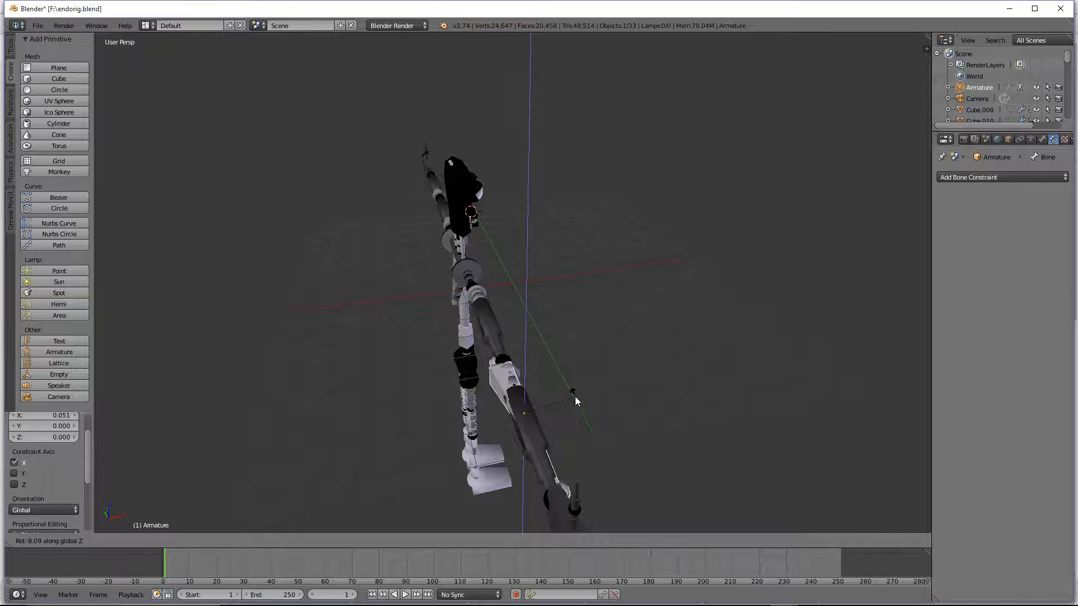
click(576, 404)
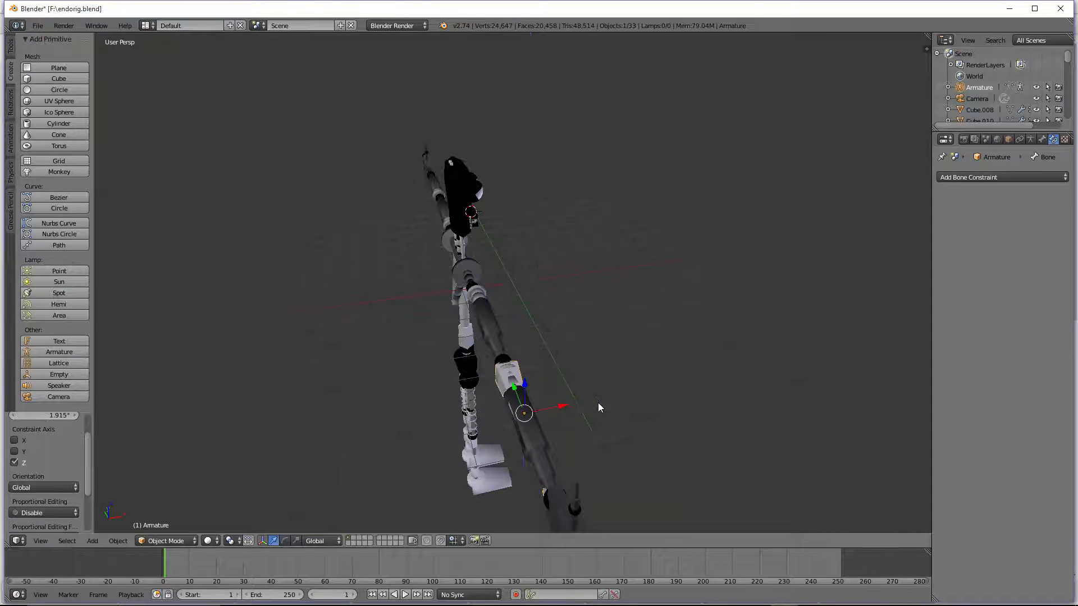
Step: Parent the Left arm low mesh to the armature with an armature deform
middle_drag(598, 402, 613, 408)
right_click(749, 352)
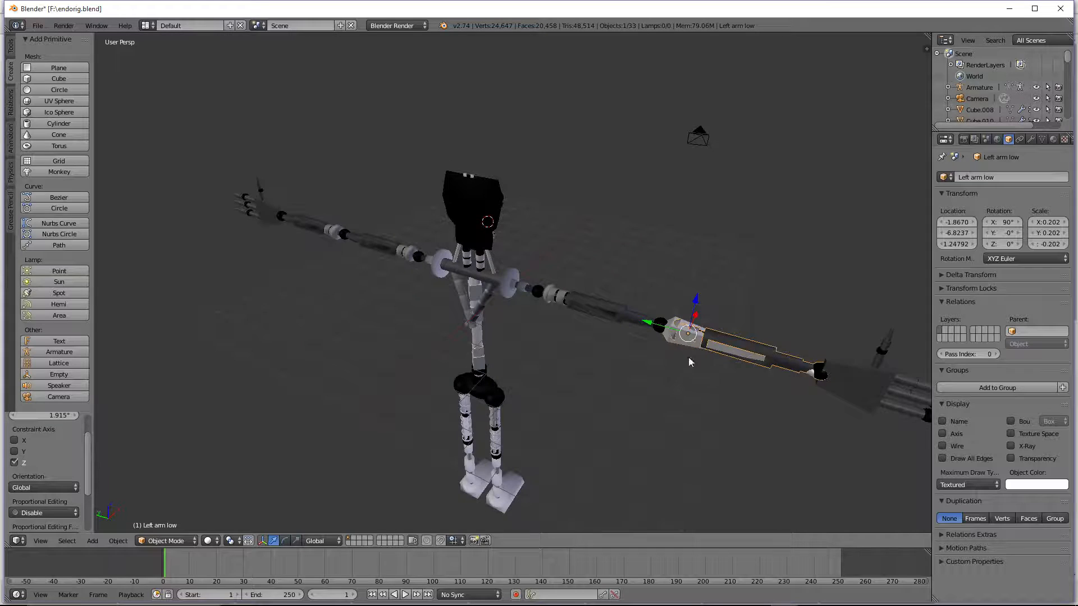
scroll(672, 349, up, 1)
shift+right_click(749, 346)
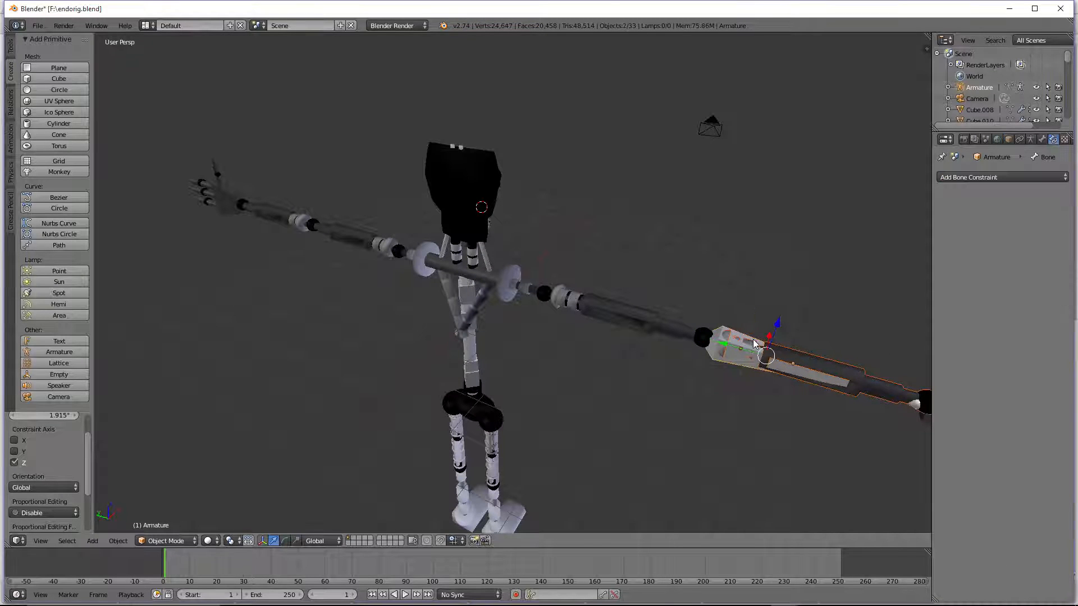
key(ctrl+p)
click(753, 339)
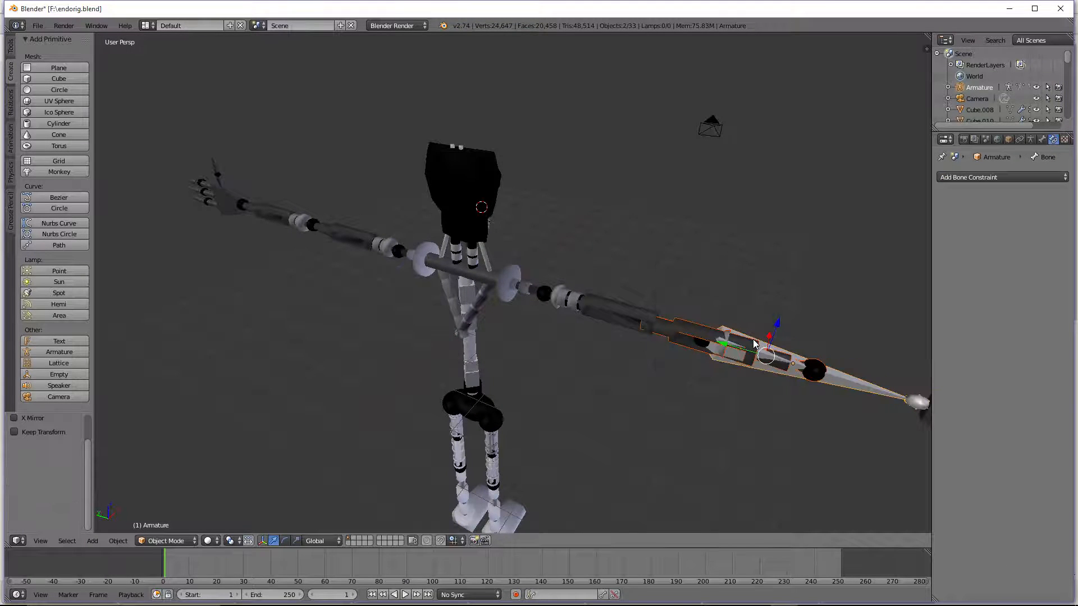
Step: Move the Left arm low mesh along Y back over the bone, by -1.583 and 0.149
scroll(753, 339, down, 2)
right_click(700, 335)
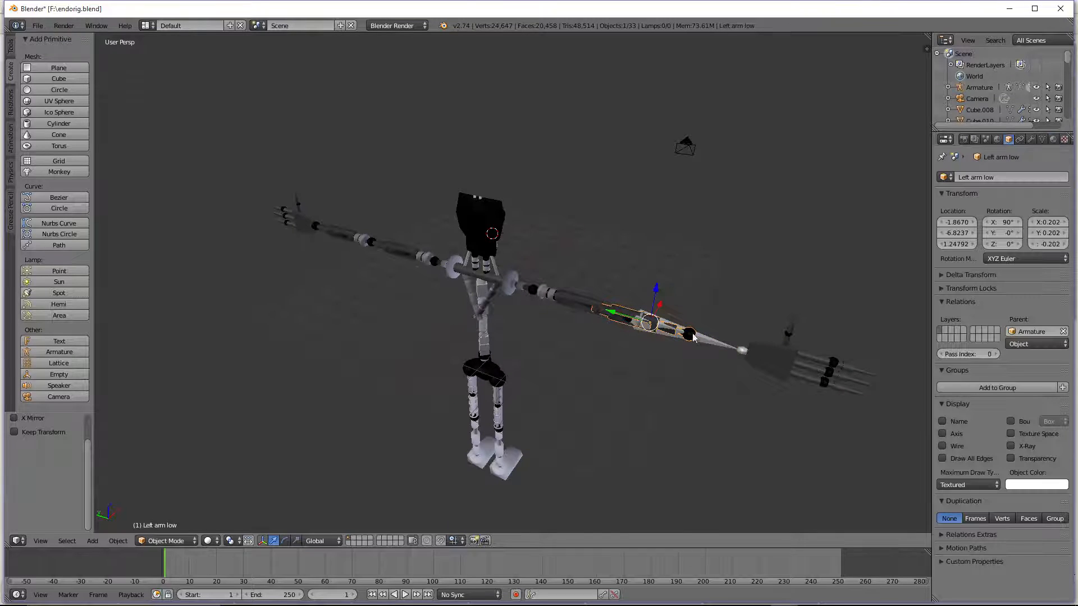
scroll(701, 336, down, 4)
scroll(702, 335, up, 8)
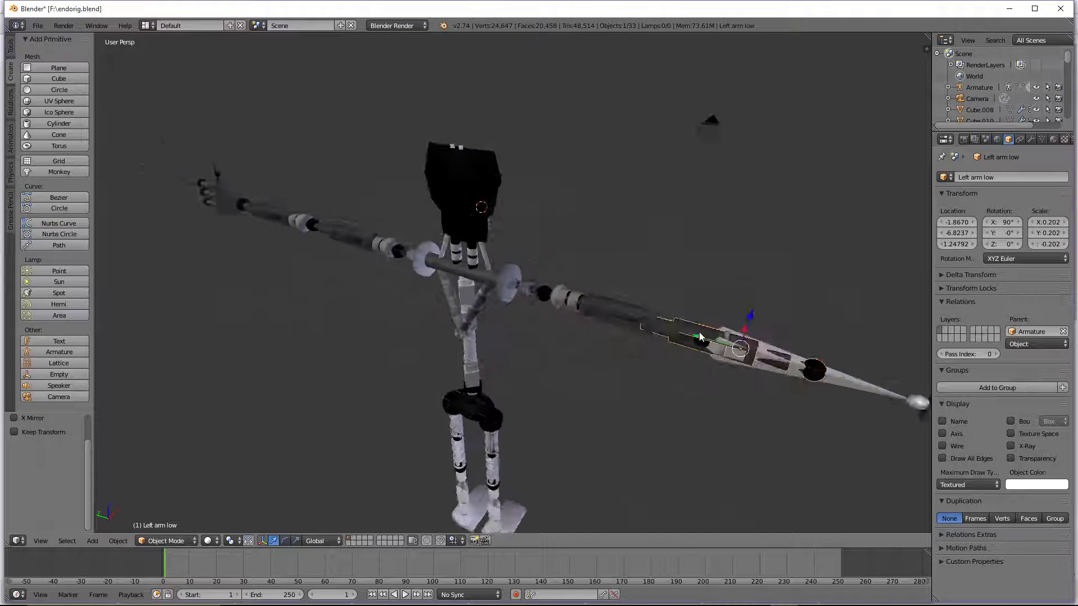
key(g)
key(y)
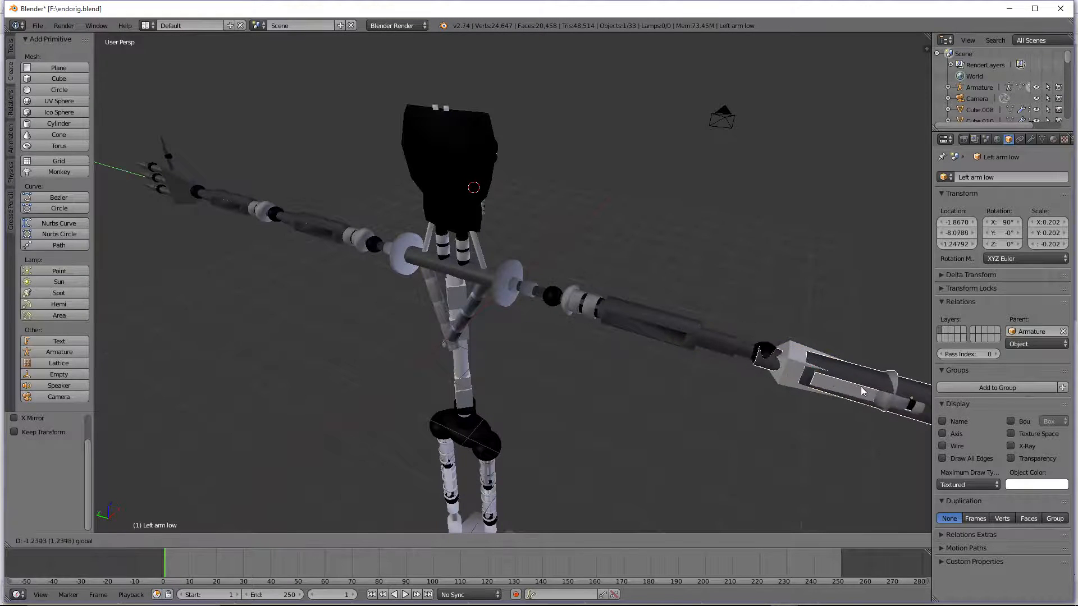
click(887, 397)
scroll(831, 400, down, 2)
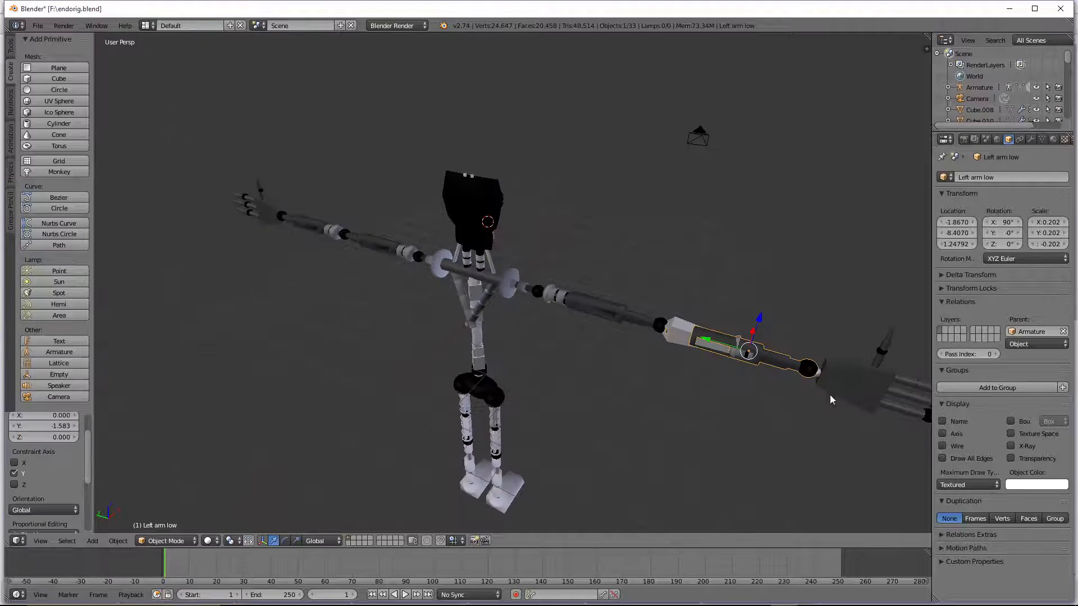
key(g)
key(y)
click(707, 339)
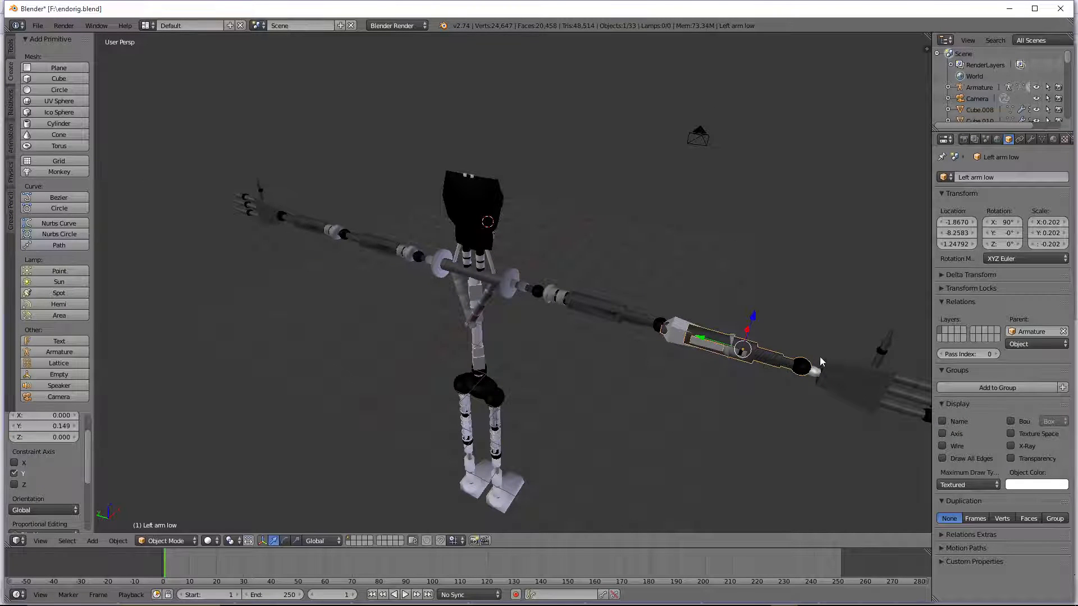
Step: Switch the armature to Pose Mode and rotate its bone 88.94° about global Z
right_click(684, 337)
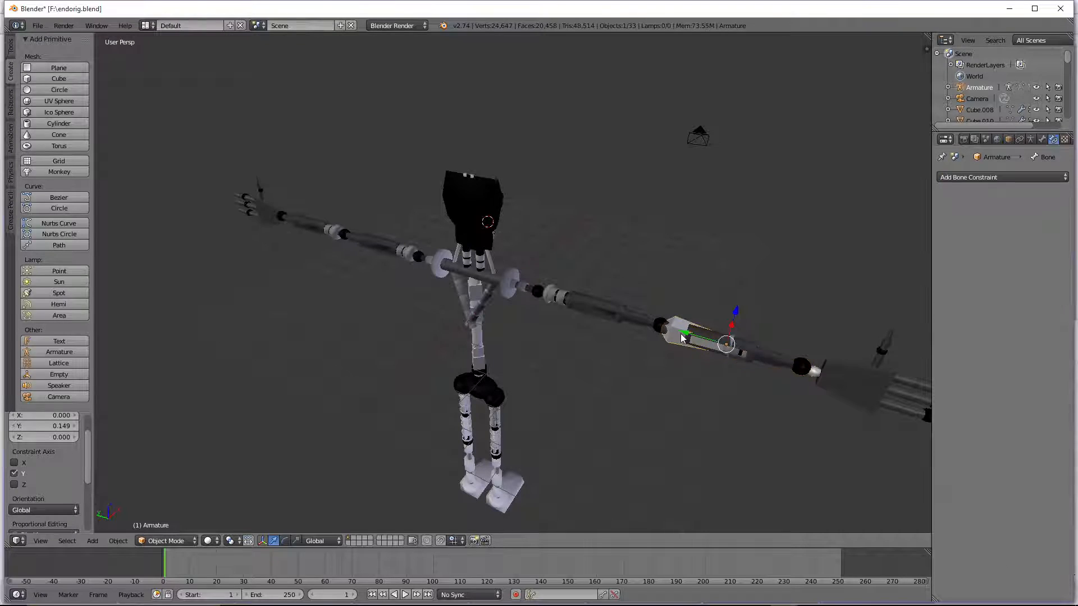
click(210, 541)
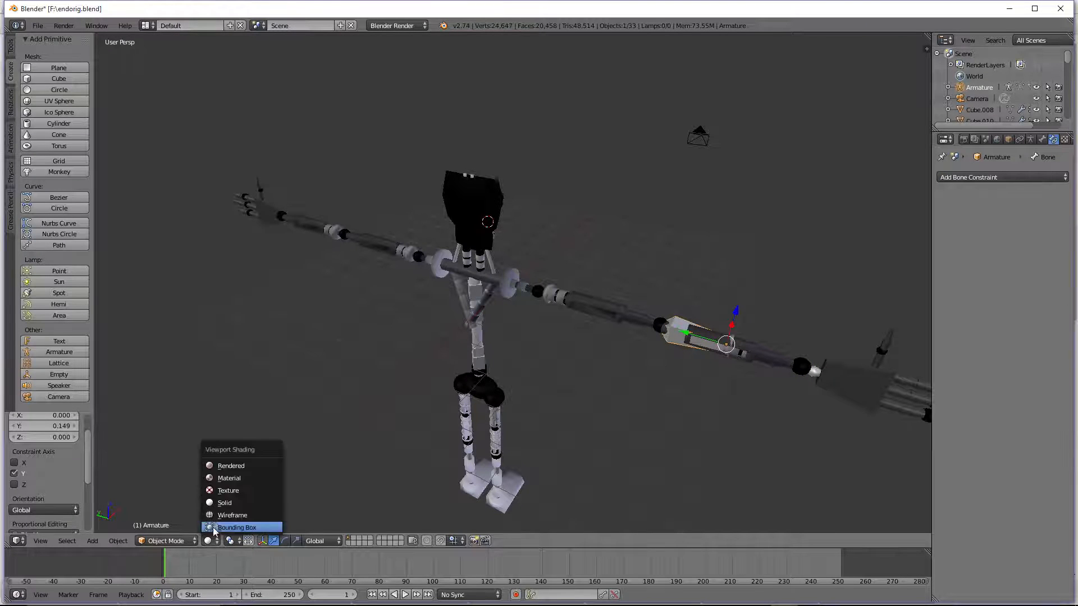
click(163, 543)
click(166, 503)
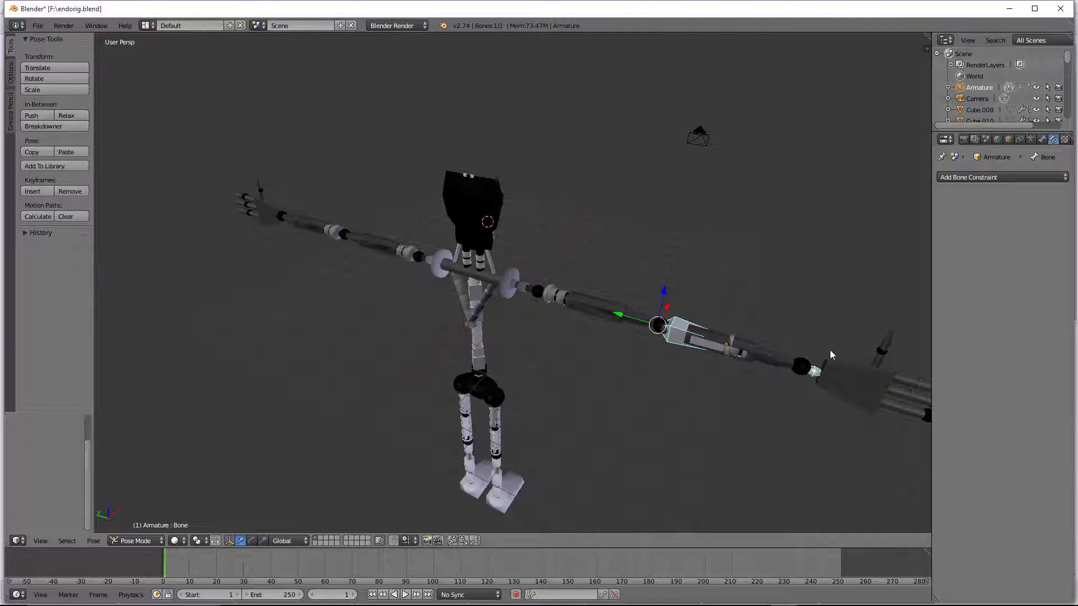
key(r)
key(z)
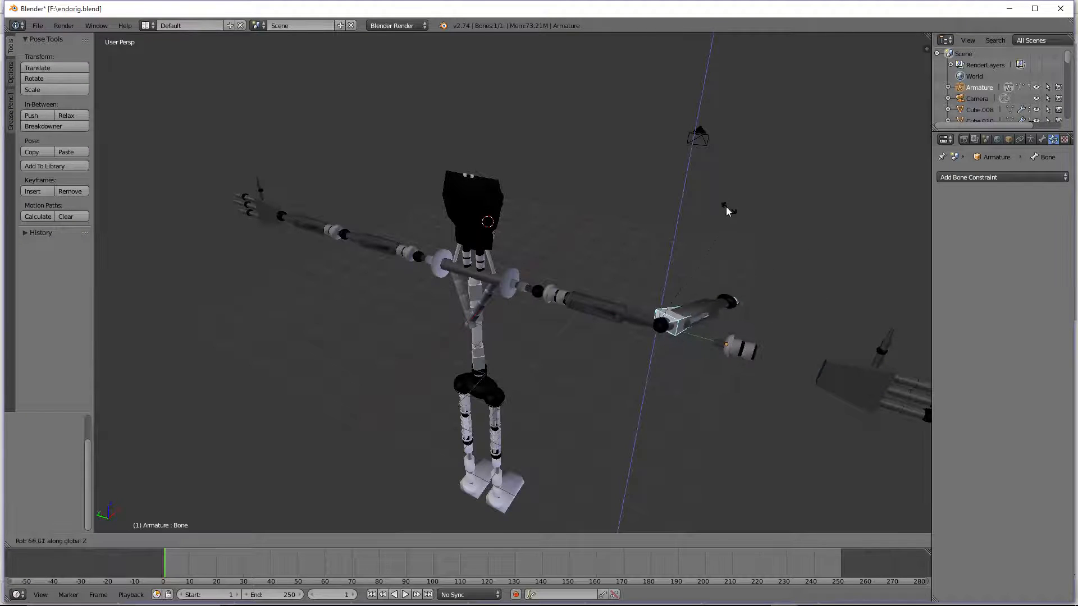
click(678, 204)
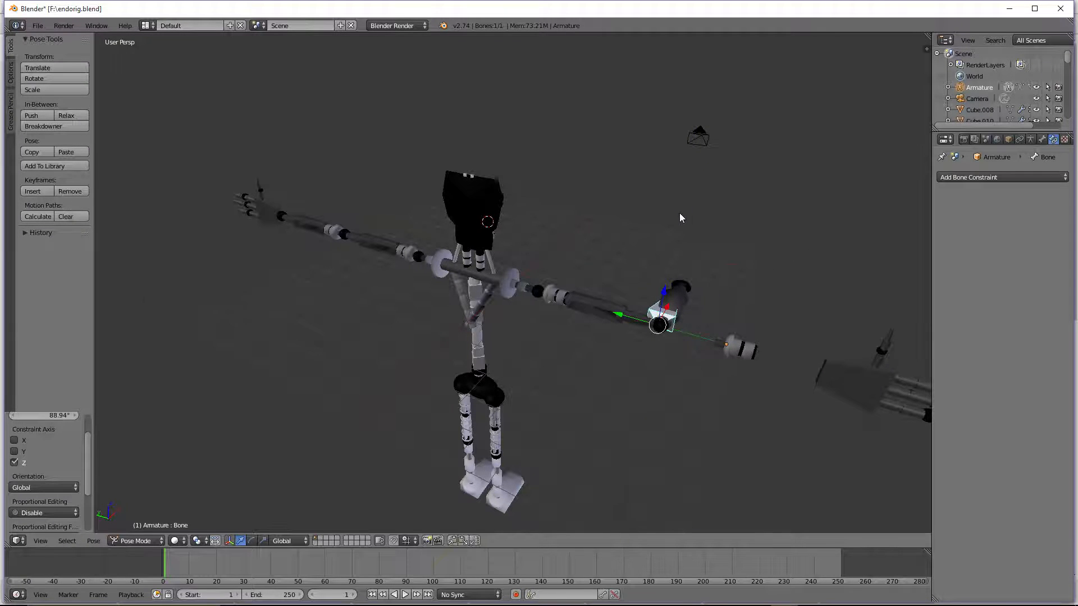
Step: Enable Preserve Volume in the Armature modifier of the Left arm low mesh
key(KP_3)
middle_drag(683, 231, 310, 311)
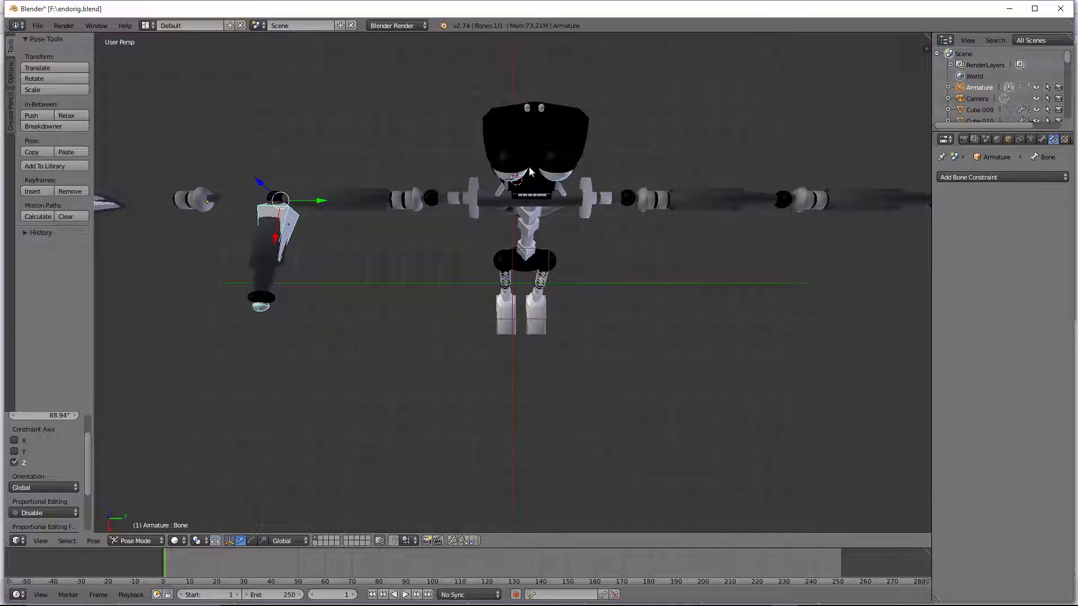
right_click(255, 260)
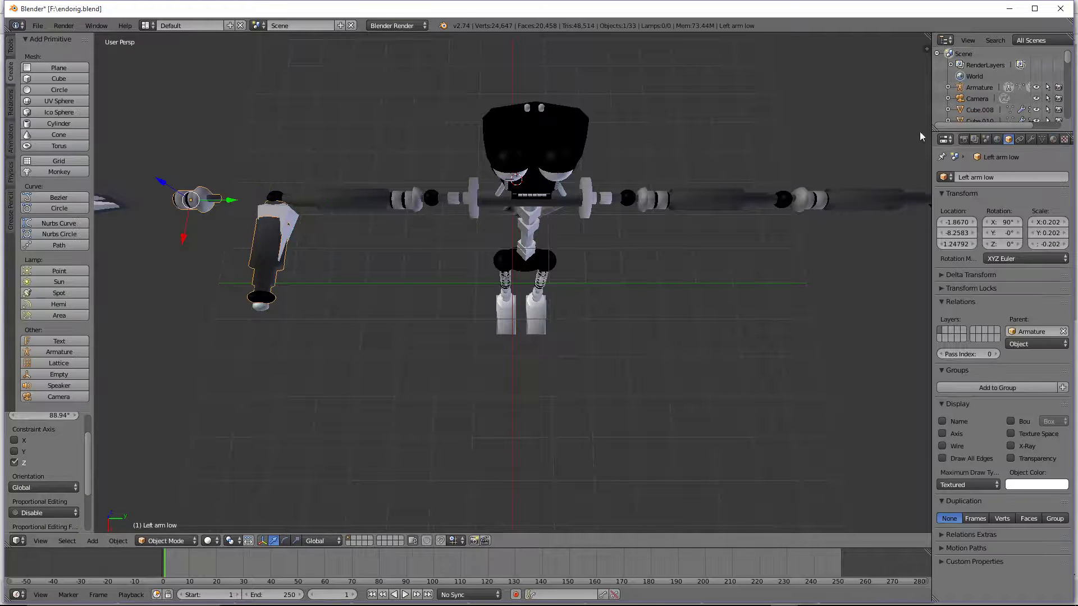
click(1042, 140)
click(1021, 139)
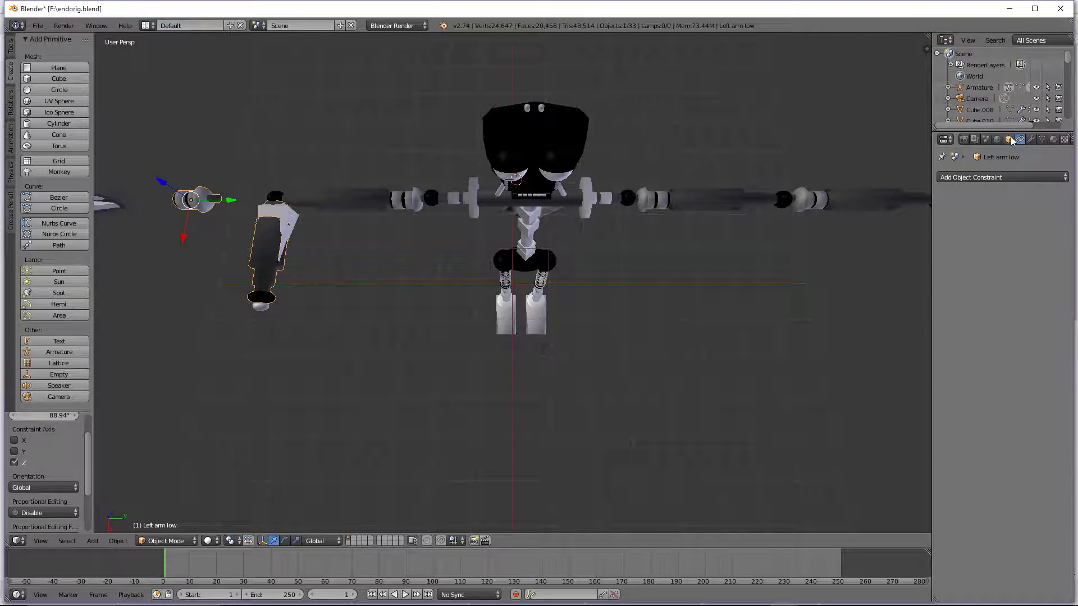
click(1032, 139)
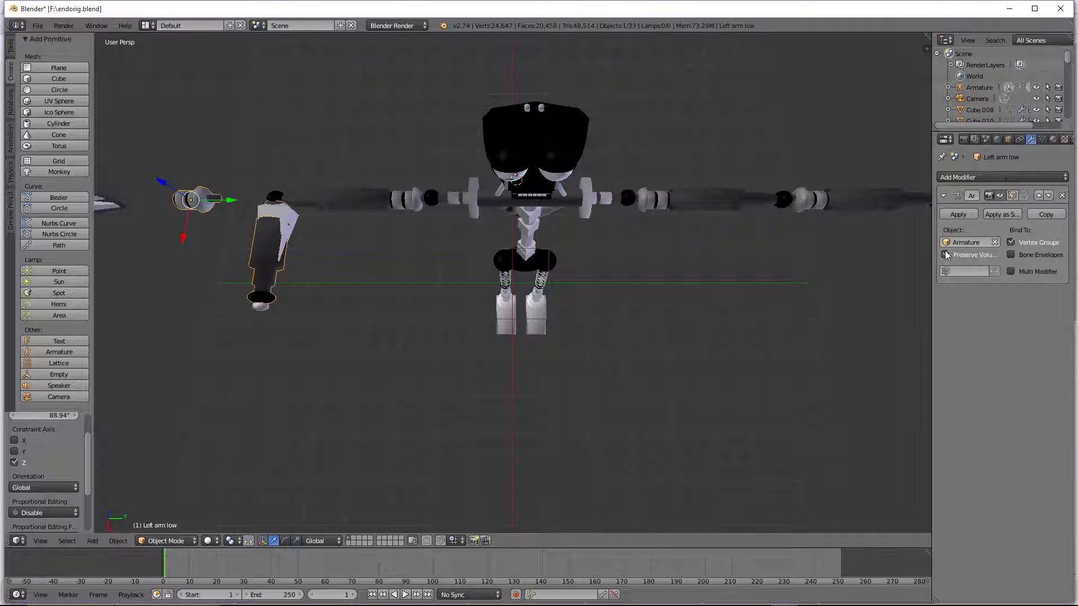
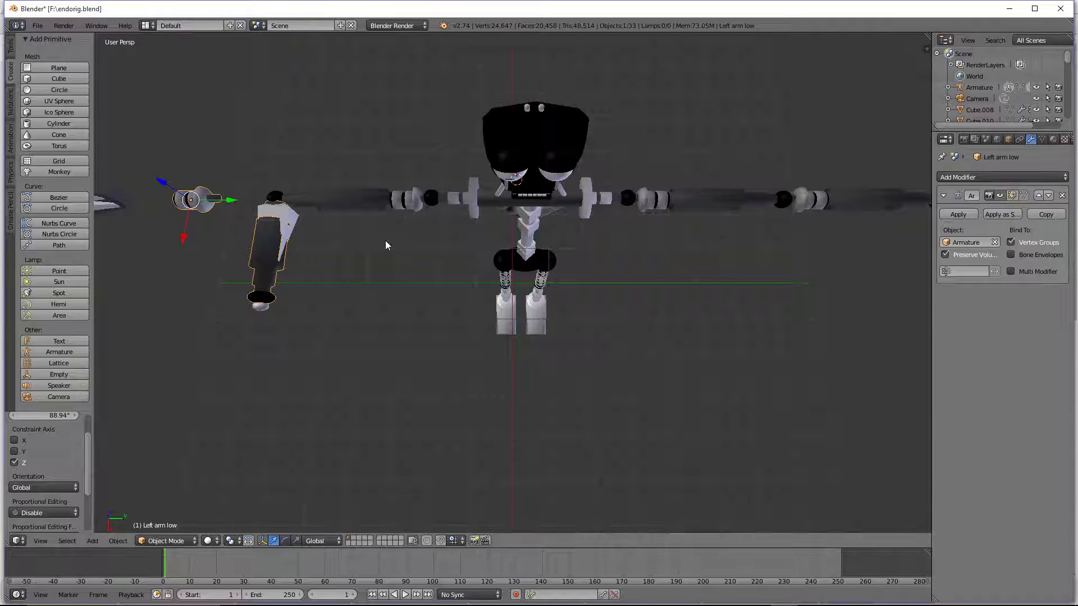
Step: Try rotating the Left arm low mesh about global Z by -92.223°, and try a second Z rotation
key(r)
key(z)
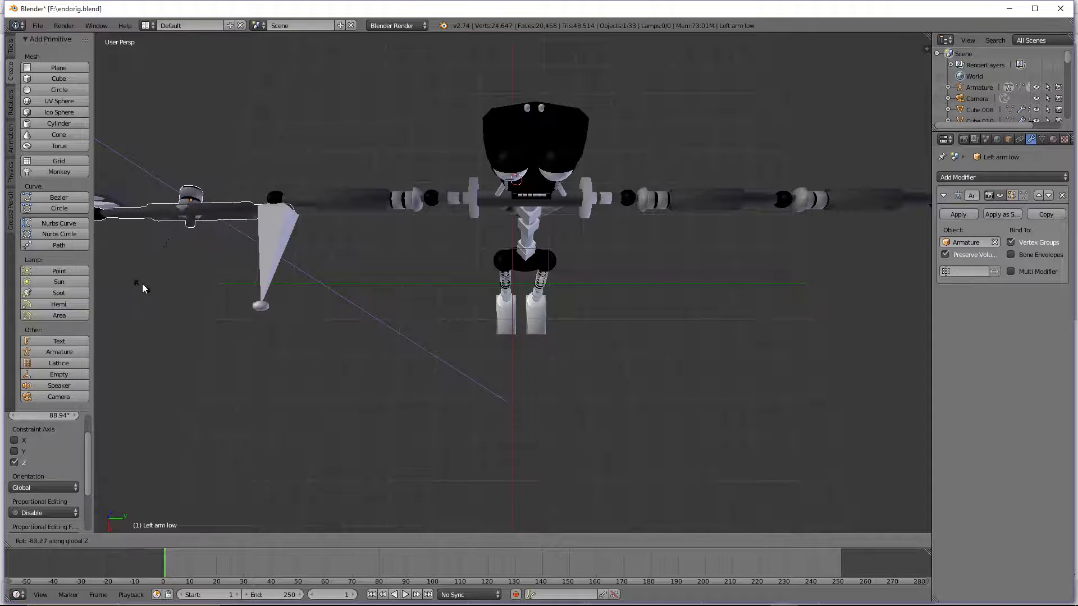
click(148, 258)
scroll(187, 236, down, 1)
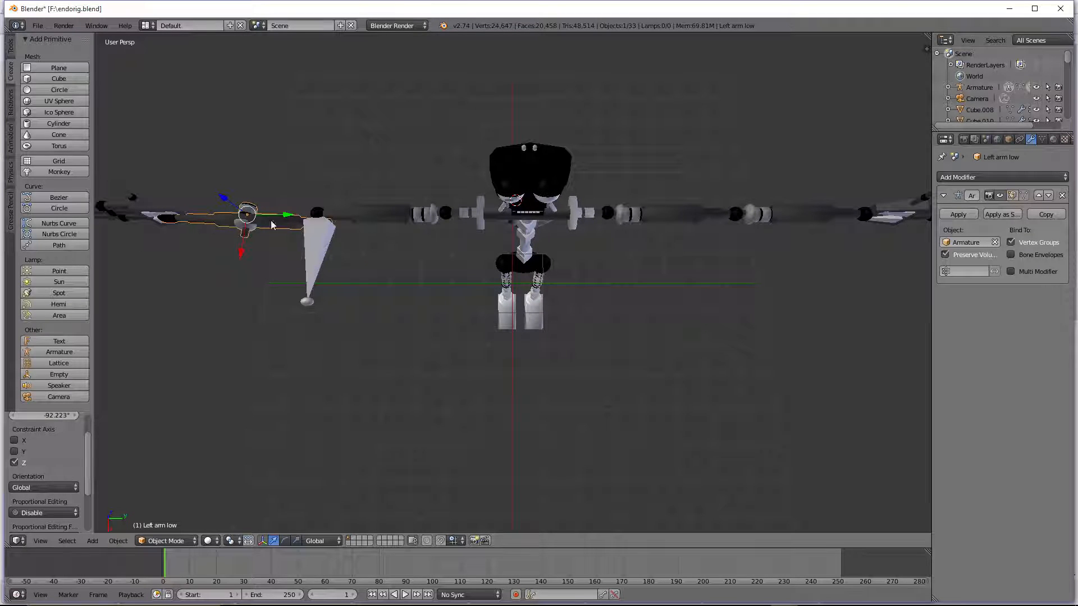
key(r)
key(z)
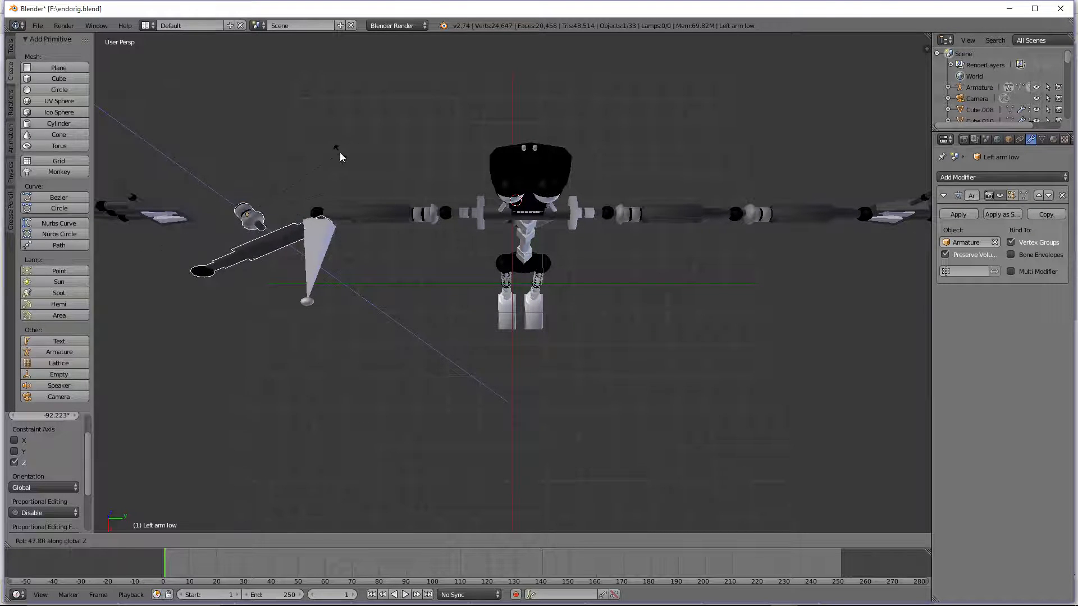
click(336, 235)
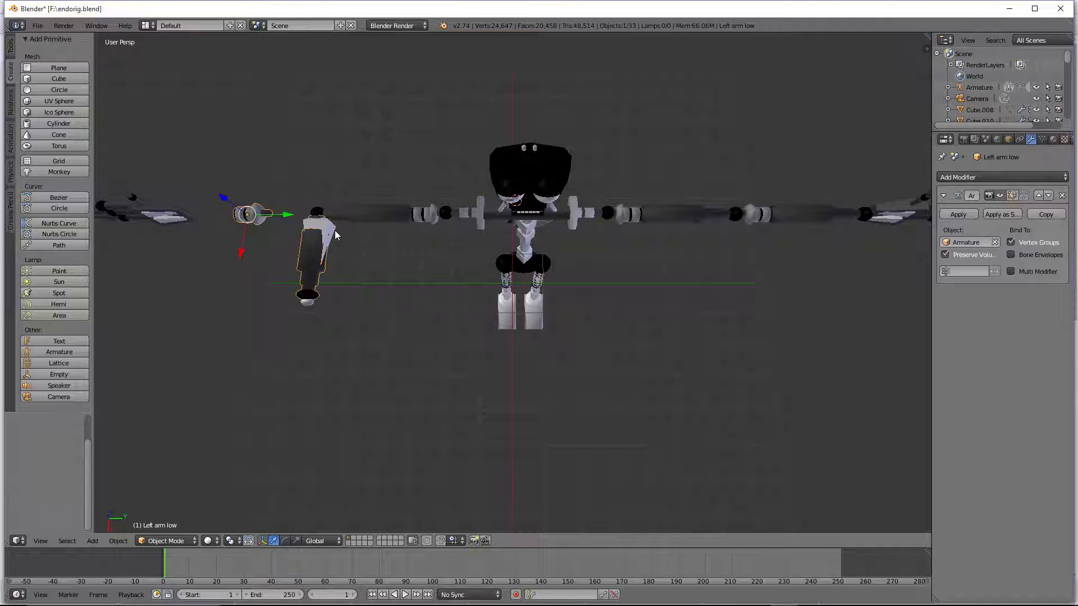
Step: Undo the bone pose, the mesh moves and the parenting of the Left arm low mesh to the armature
right_click(336, 235)
key(ctrl+Tab)
key(ctrl+z)
key(ctrl+z)
key(ctrl+z)
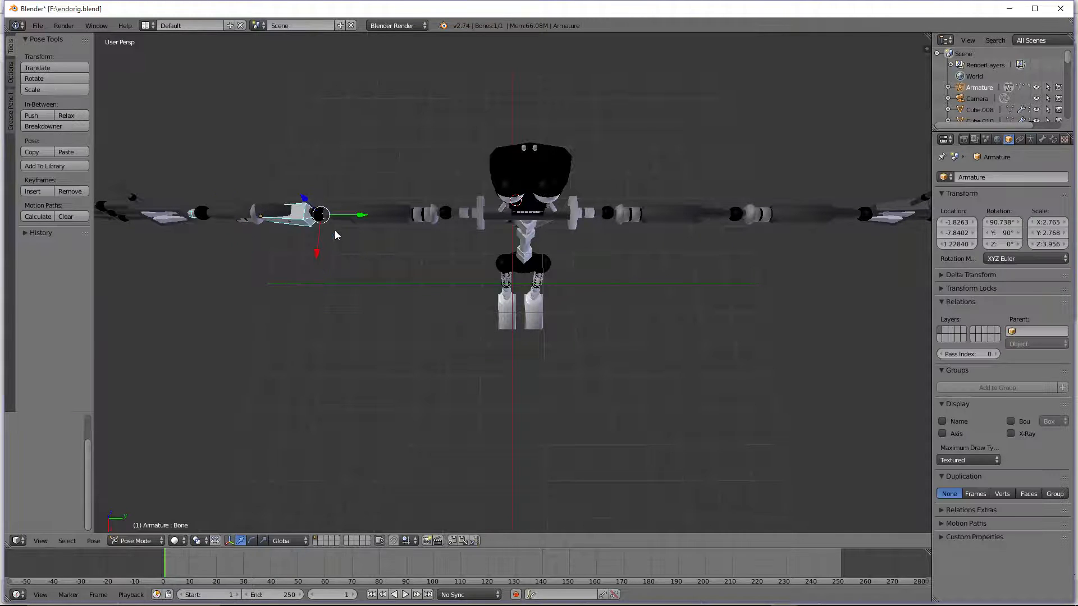
key(ctrl+z)
key(ctrl+z)
key(ctrl+z)
key(ctrl+z)
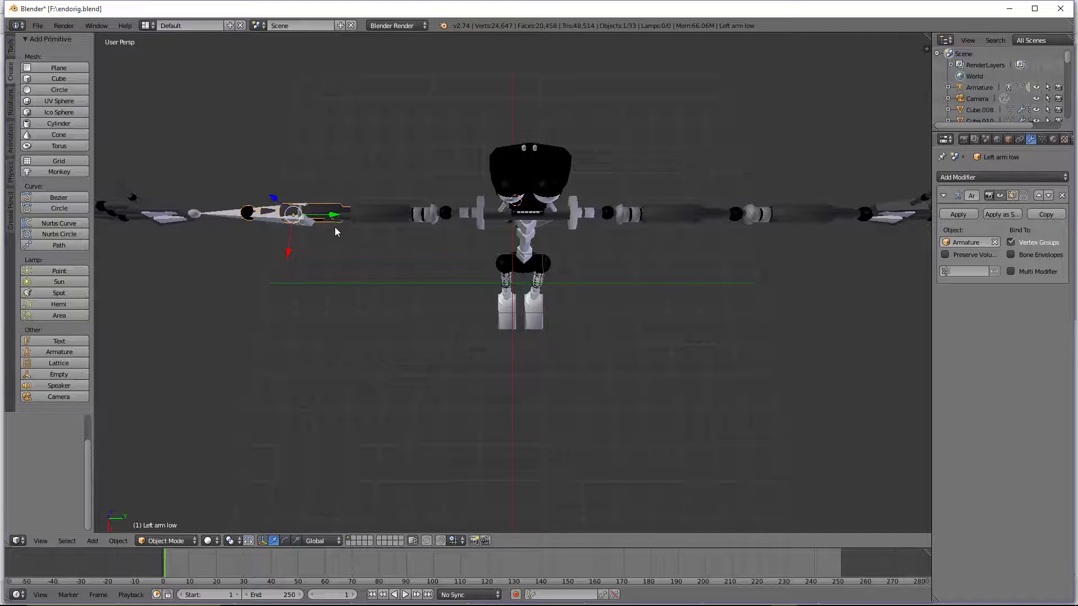
key(ctrl+z)
key(ctrl+z)
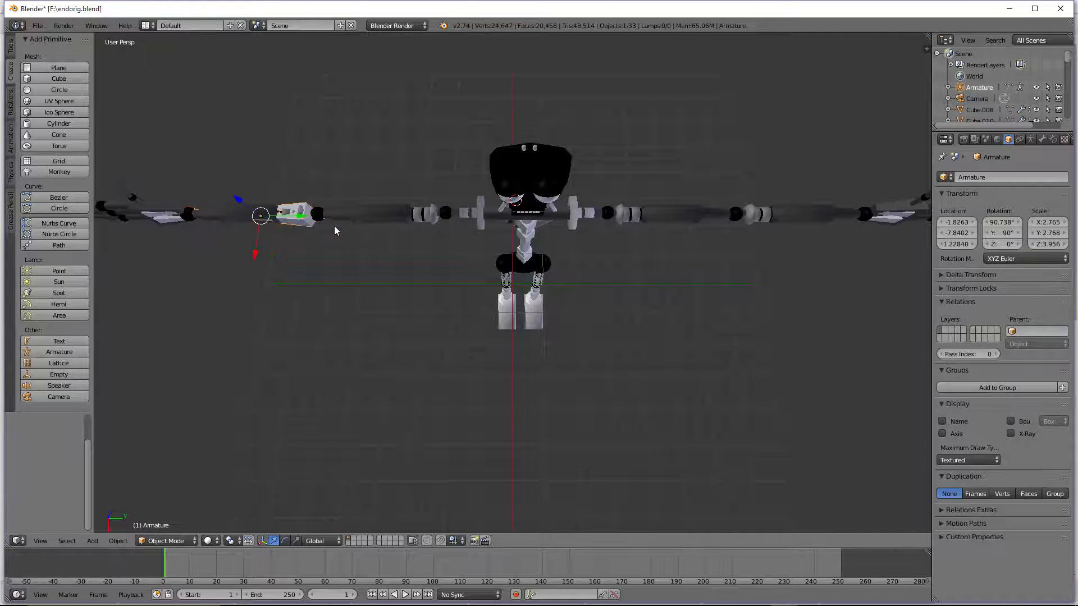
Step: Try moving the Left arm low mesh along X, and undo the move together with the armature's last rotation
right_click(289, 213)
drag(289, 244, 275, 299)
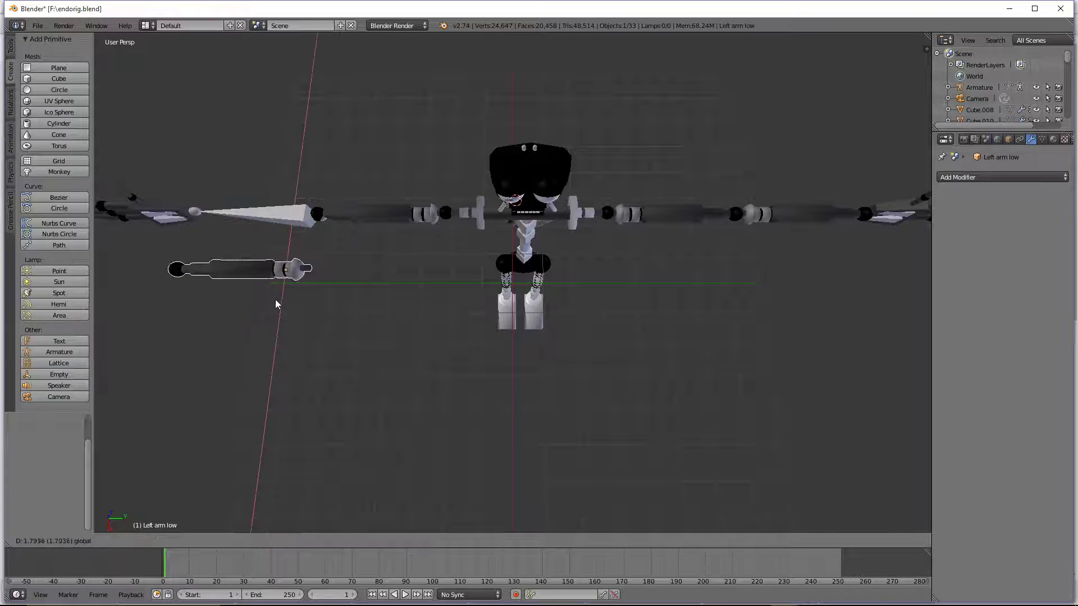
click(275, 300)
key(ctrl+z)
key(ctrl+z)
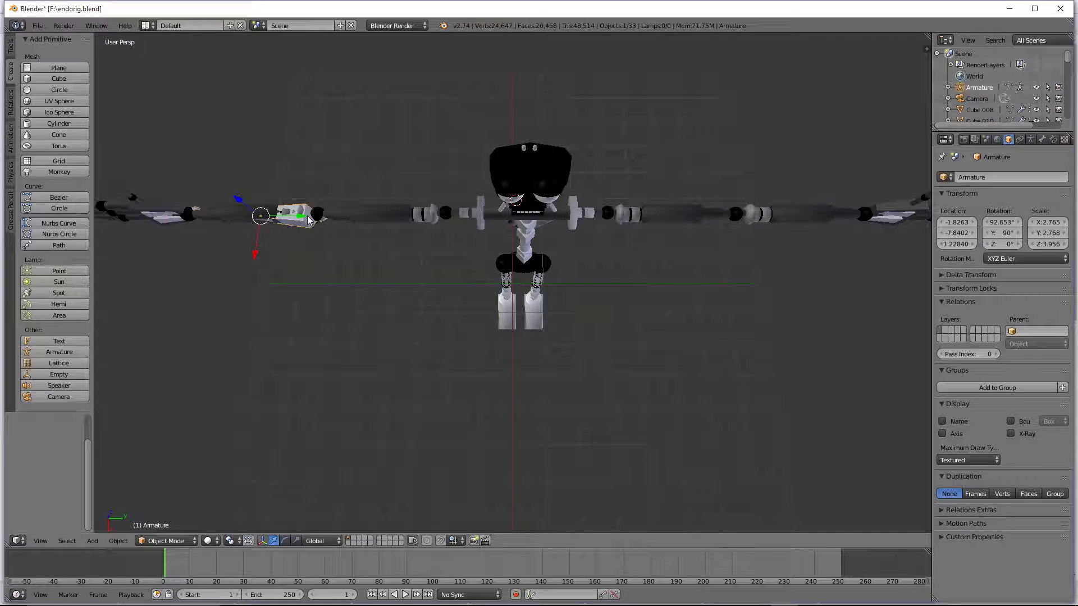
Step: Try rotating the armature -73.018° about global Z, and undo the rotation
key(r)
key(z)
click(282, 288)
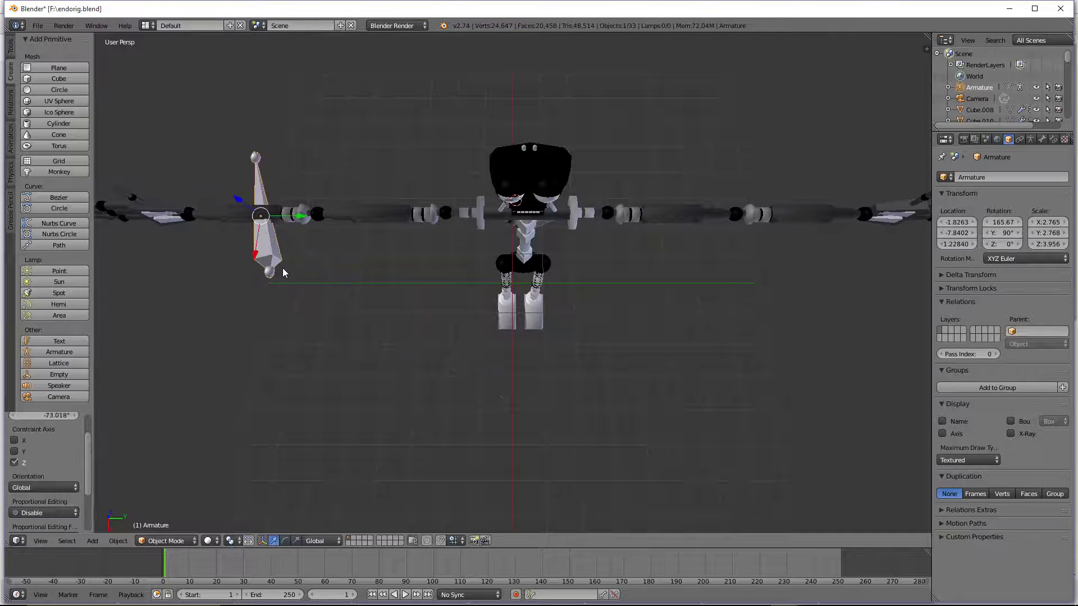
key(KP_3)
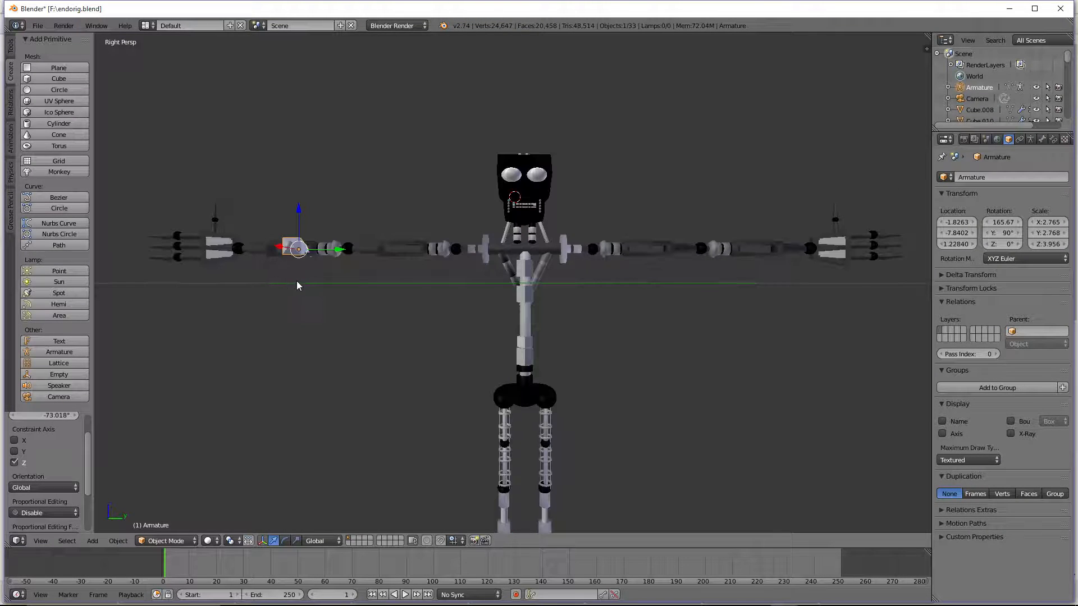
key(KP_1)
middle_drag(298, 281, 743, 388)
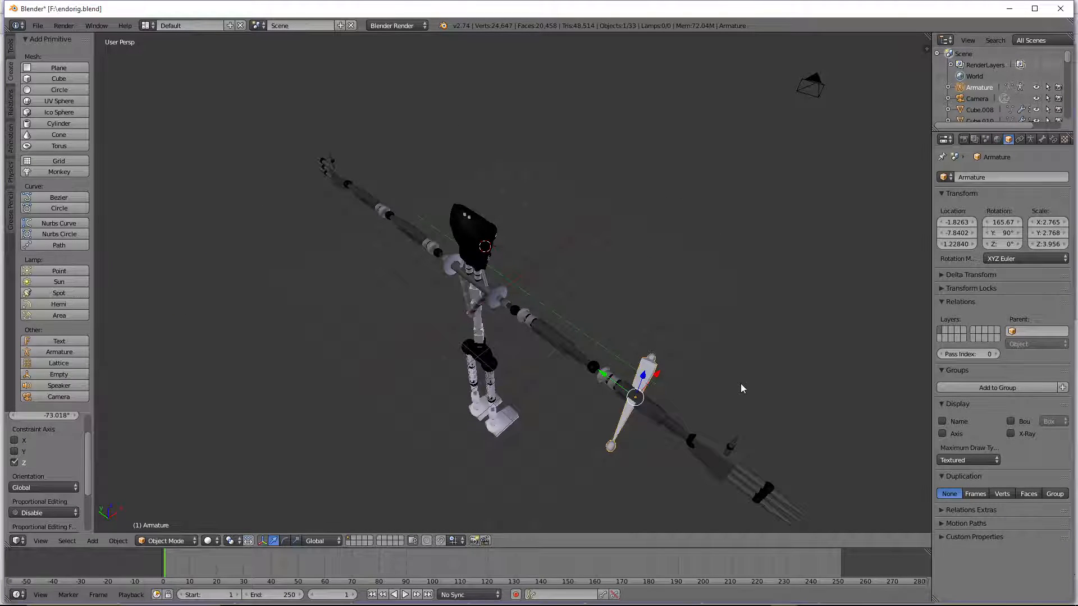
key(ctrl+z)
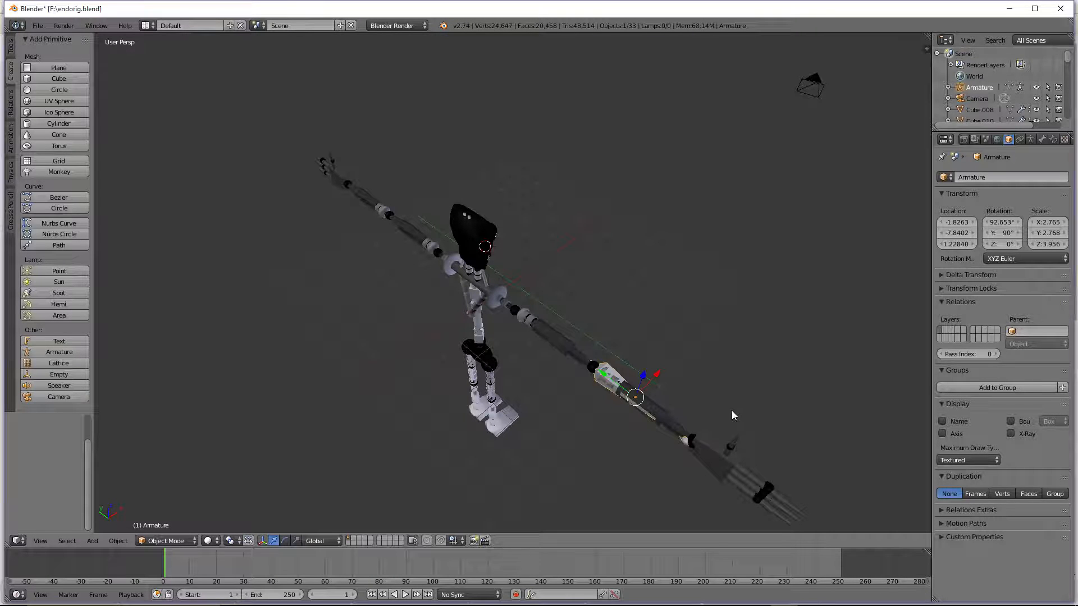
Step: Try moving the Left arm low mesh along X, and undo the move
right_click(616, 385)
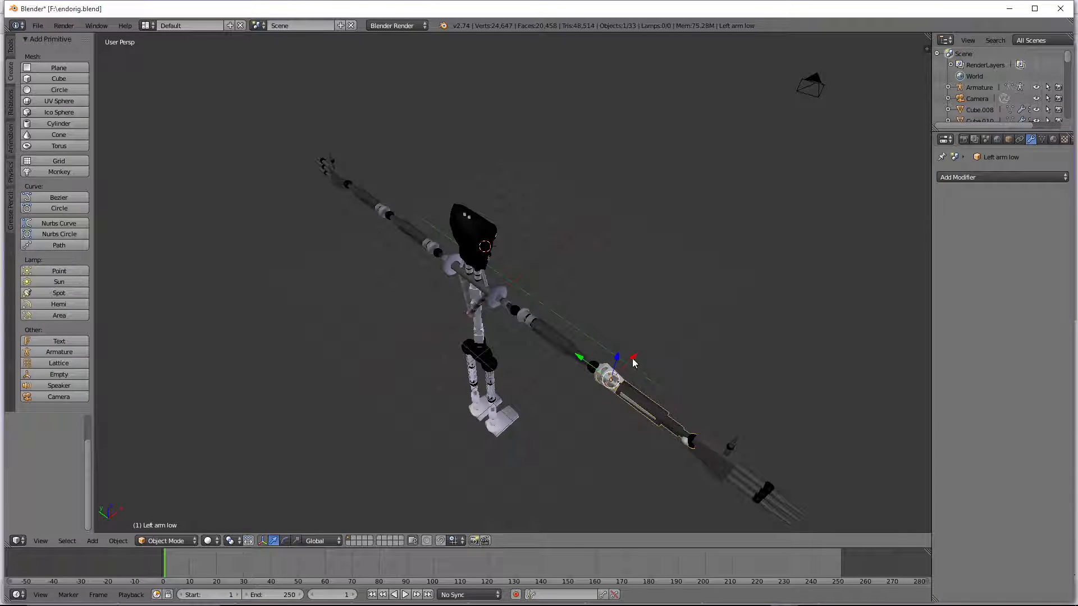
drag(633, 359, 665, 345)
key(ctrl+z)
Step: Try parenting the Left arm low mesh to the armature with envelope weights and moving both along global X, and undo the move and the parenting
right_click(618, 375)
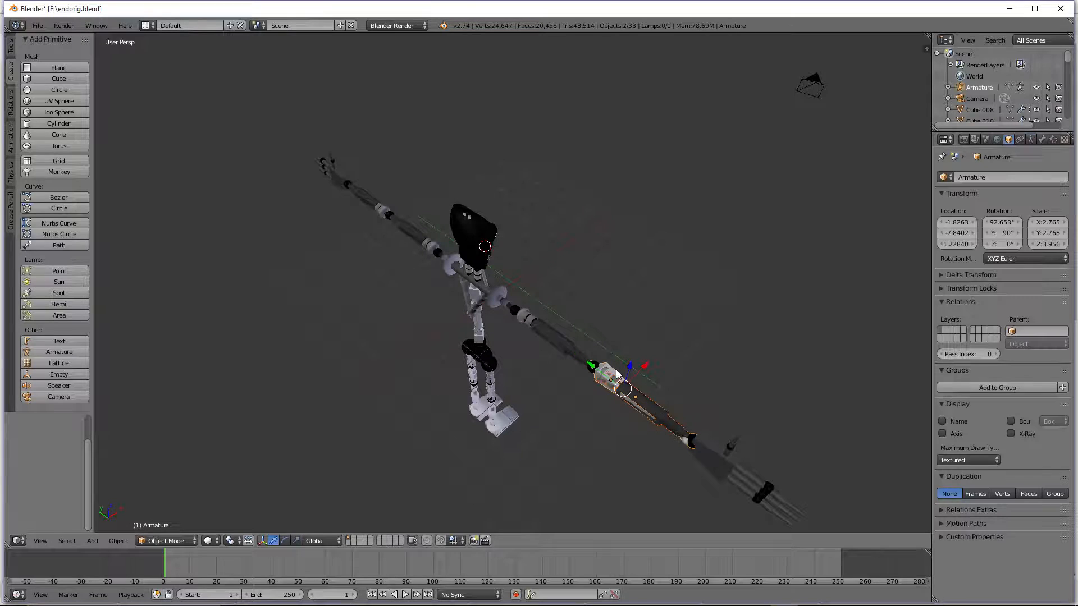
key(ctrl+p)
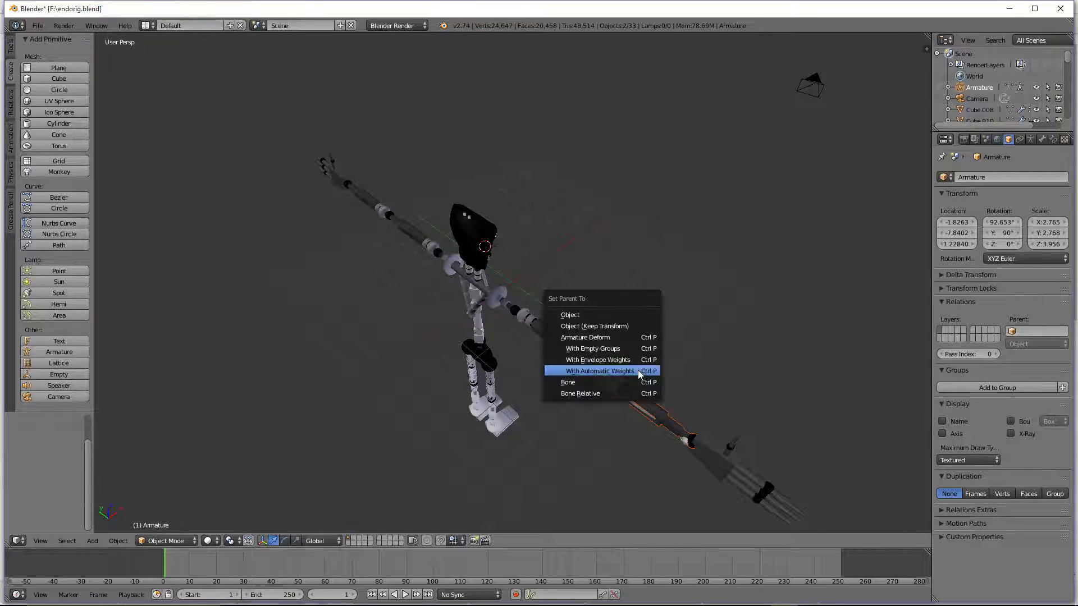
click(638, 356)
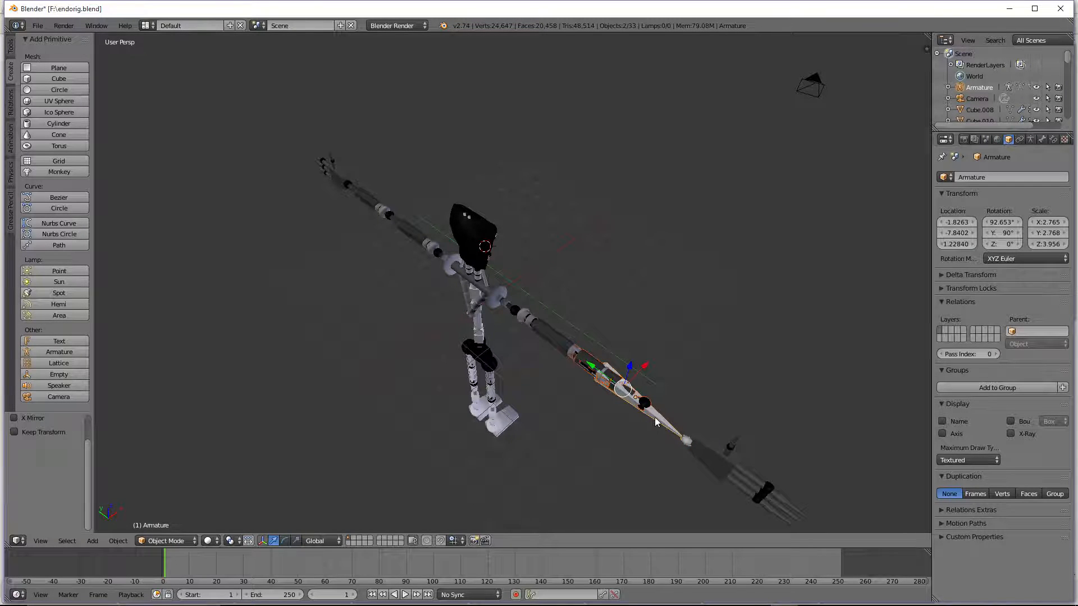
middle_drag(655, 416, 660, 422)
key(g)
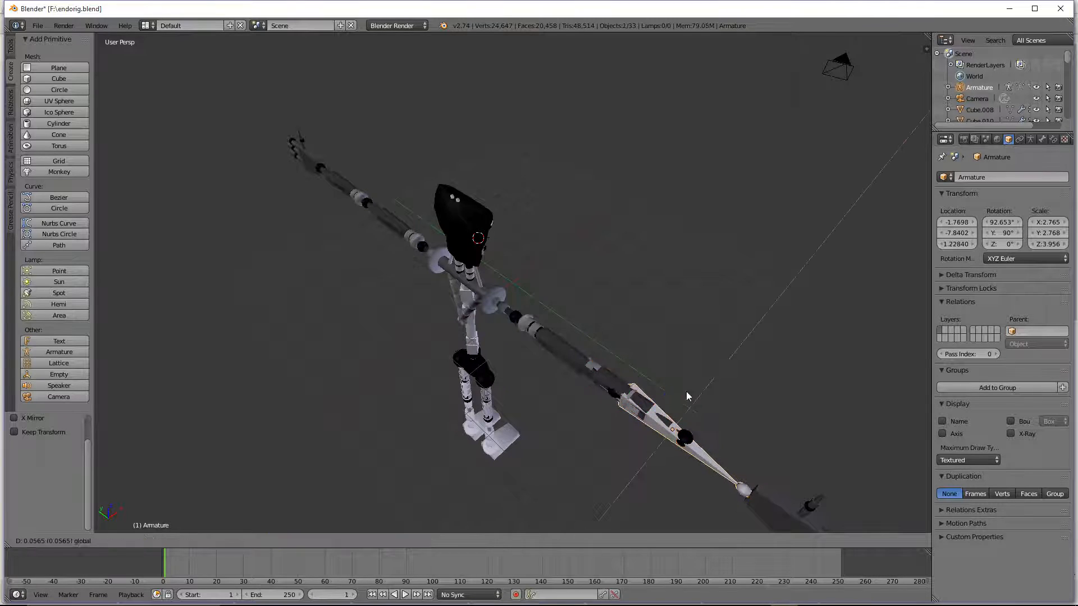
click(780, 342)
key(ctrl+z)
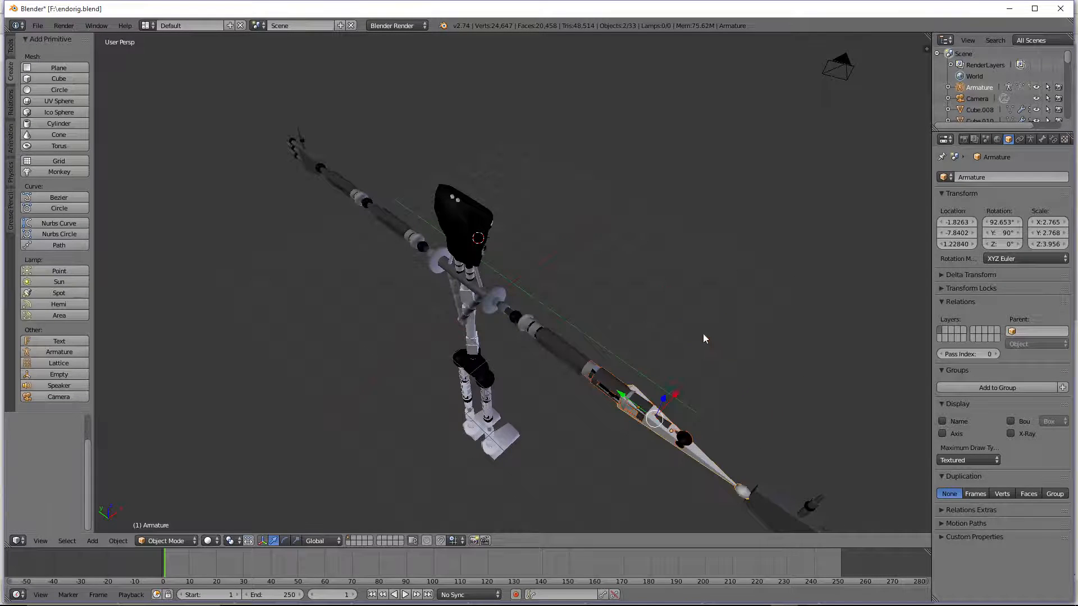
Step: Select the armature on the left lower arm and turn off Deform for its bone
right_click(644, 422)
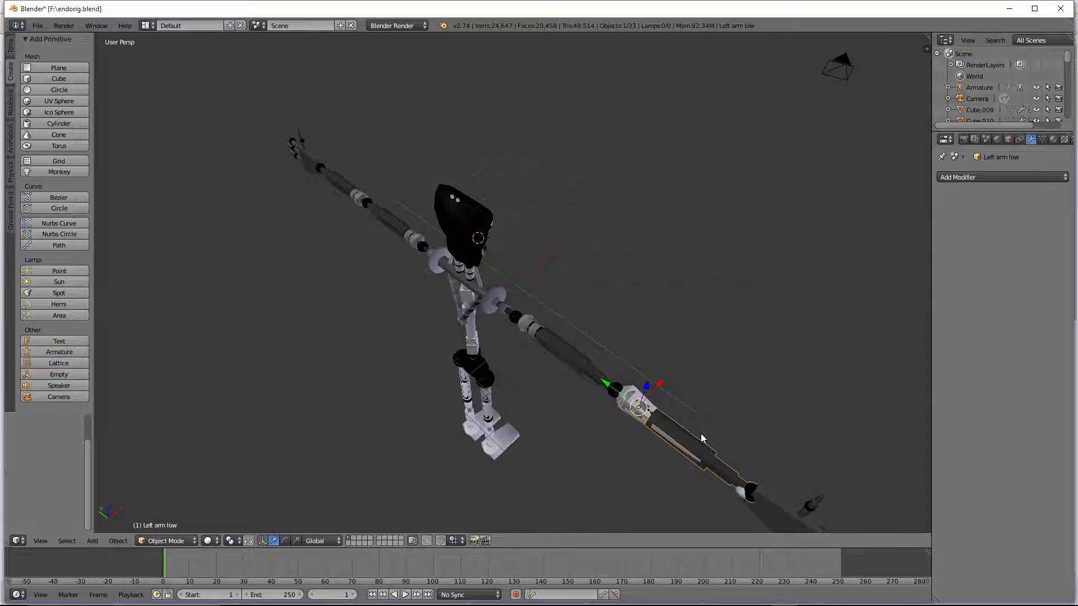
right_click(645, 414)
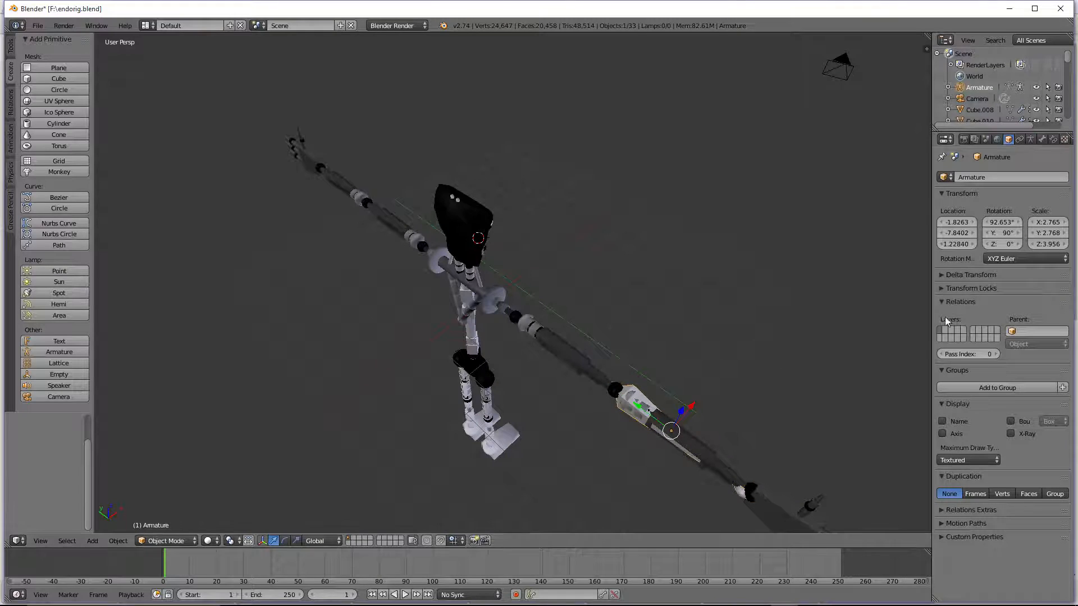
click(1054, 139)
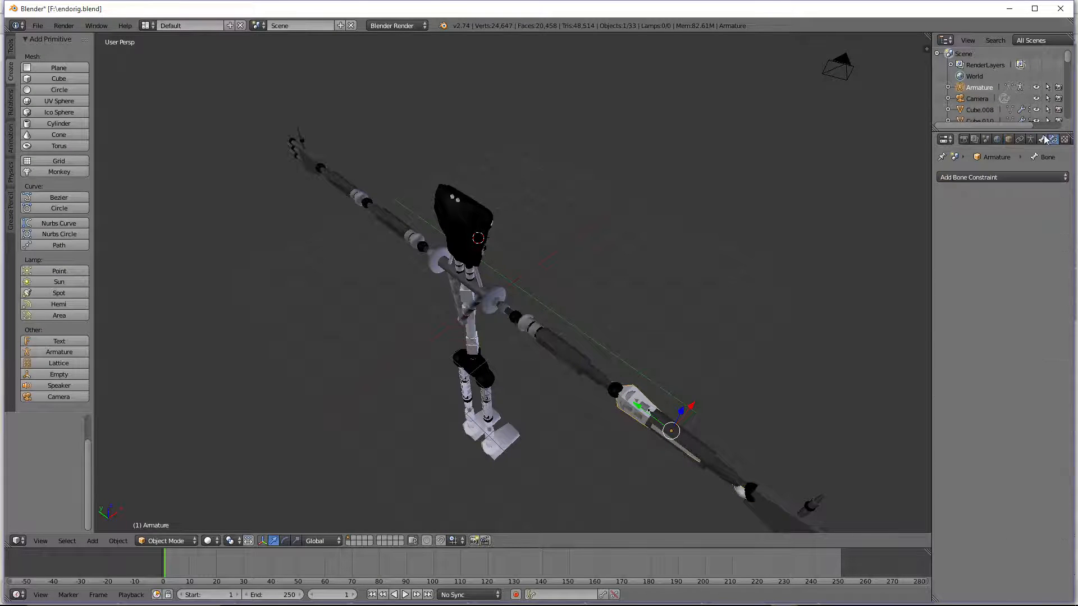
click(1044, 139)
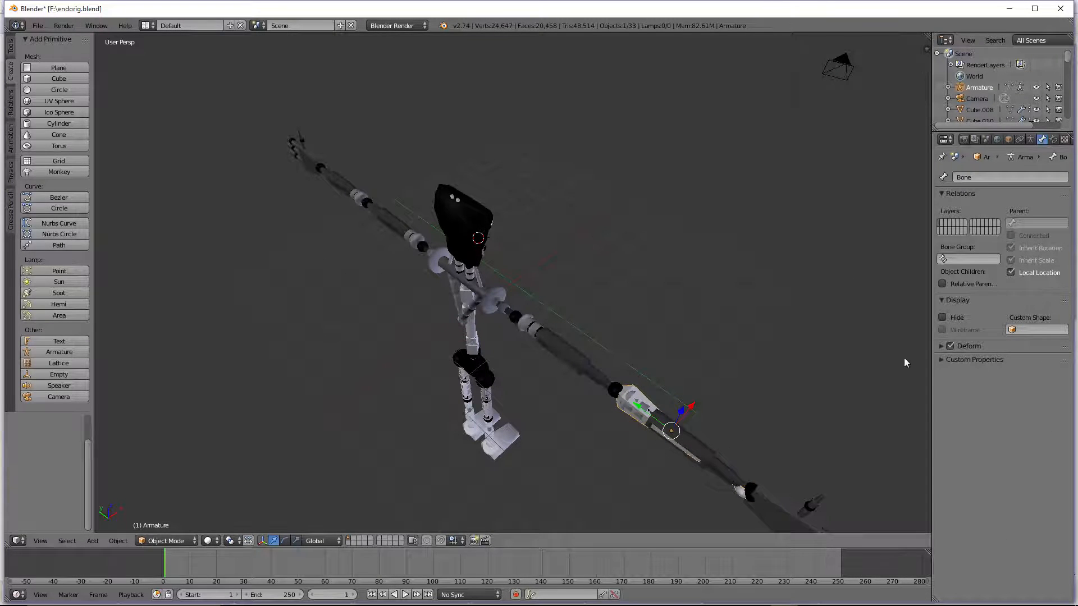
click(950, 346)
Step: Try rotating the armature about global Z, and undo the rotation
key(r)
key(z)
click(735, 406)
key(ctrl+z)
Step: Try parenting the armature to the Left arm low mesh as Object, and clear the selection
shift+right_click(709, 449)
key(ctrl+p)
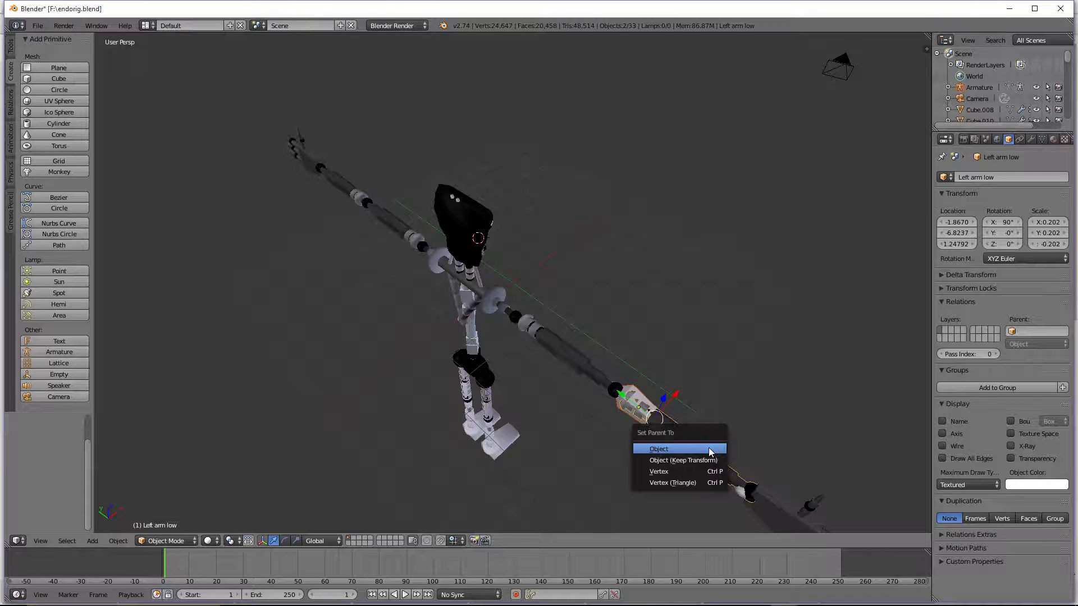
click(702, 446)
key(a)
Step: Parent the Left arm low mesh to the armature with envelope weights
right_click(676, 433)
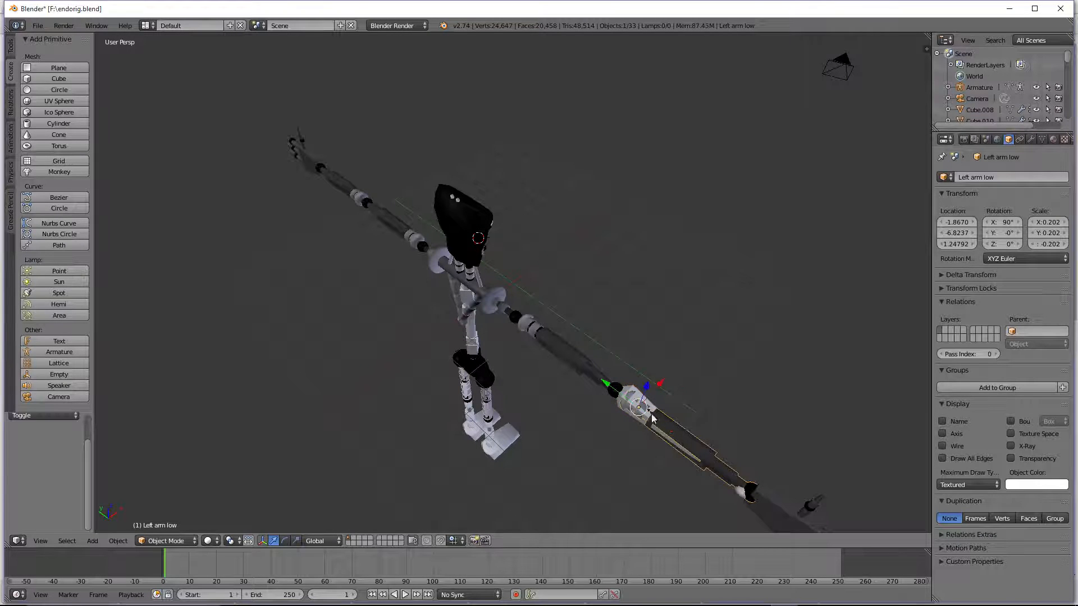
shift+right_click(638, 399)
key(ctrl+p)
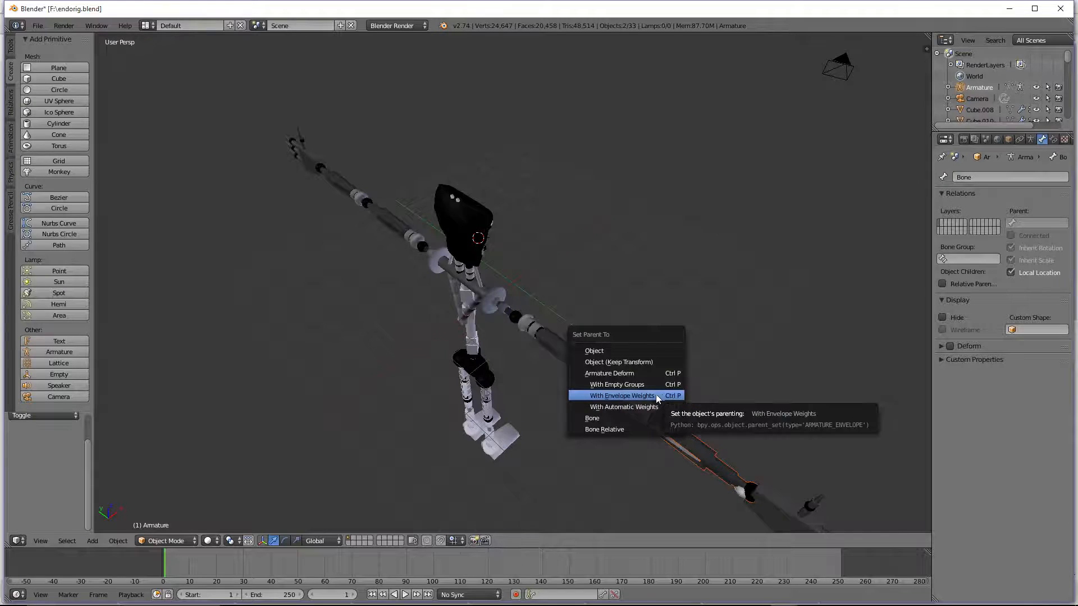
click(656, 394)
Step: Try rotating the Left arm low mesh on its own about global Z, and undo the rotation
right_click(639, 394)
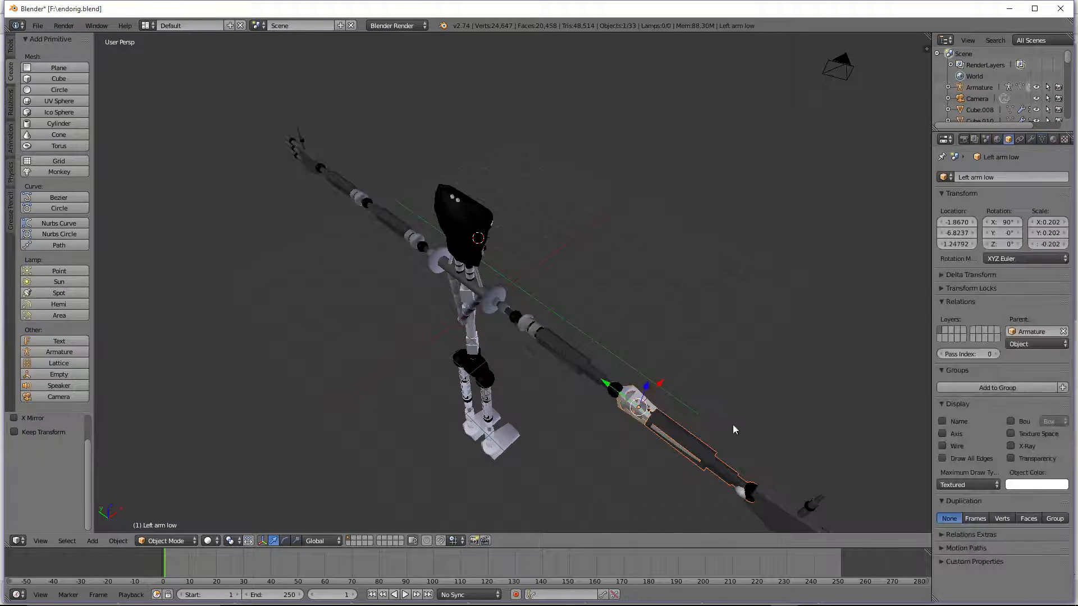
key(r)
key(z)
click(764, 354)
key(ctrl+z)
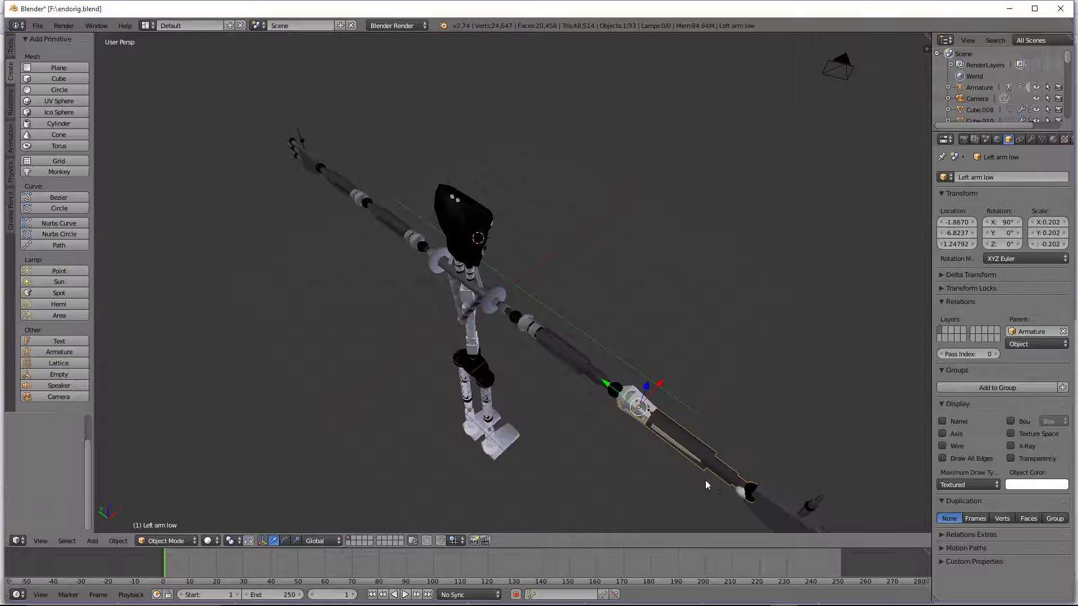
Step: Try rotating the armature about 91° about global Z, and undo the rotation
right_click(744, 496)
key(r)
key(z)
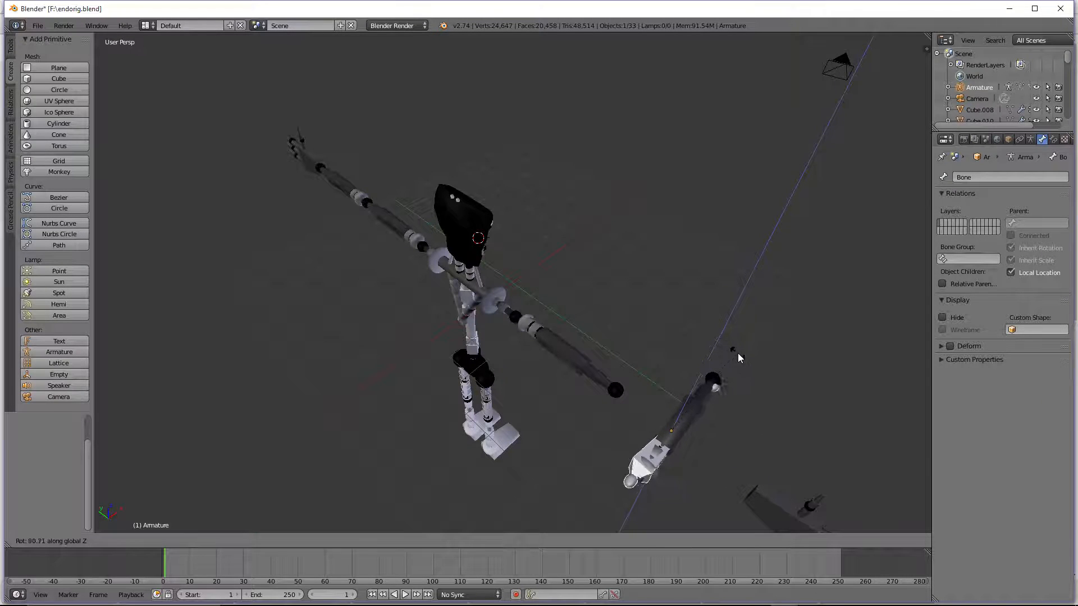
click(742, 360)
key(ctrl+z)
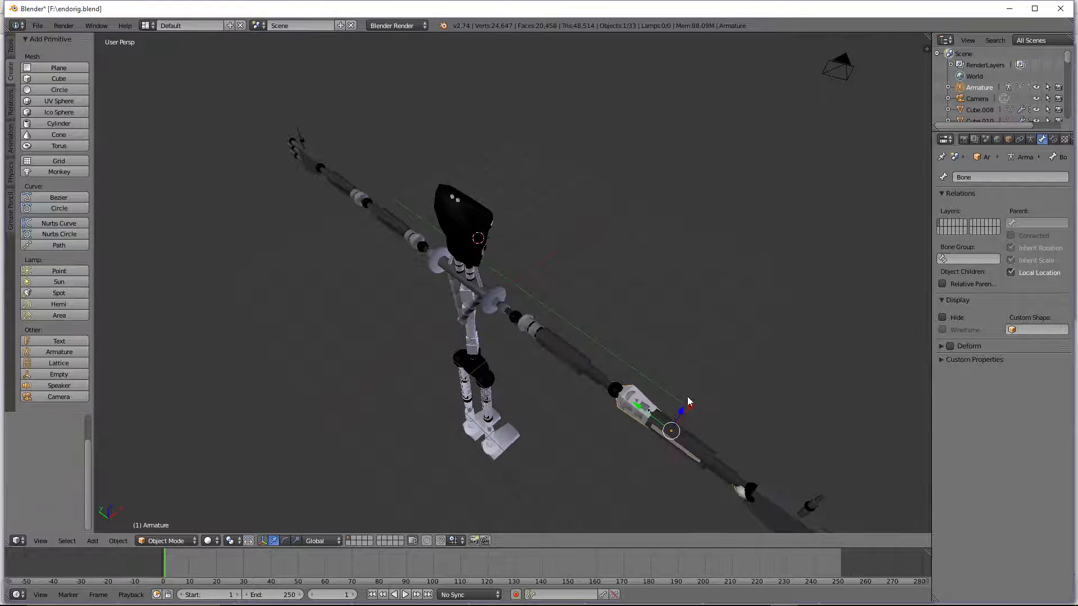
Step: Switch the armature to Pose Mode
click(210, 540)
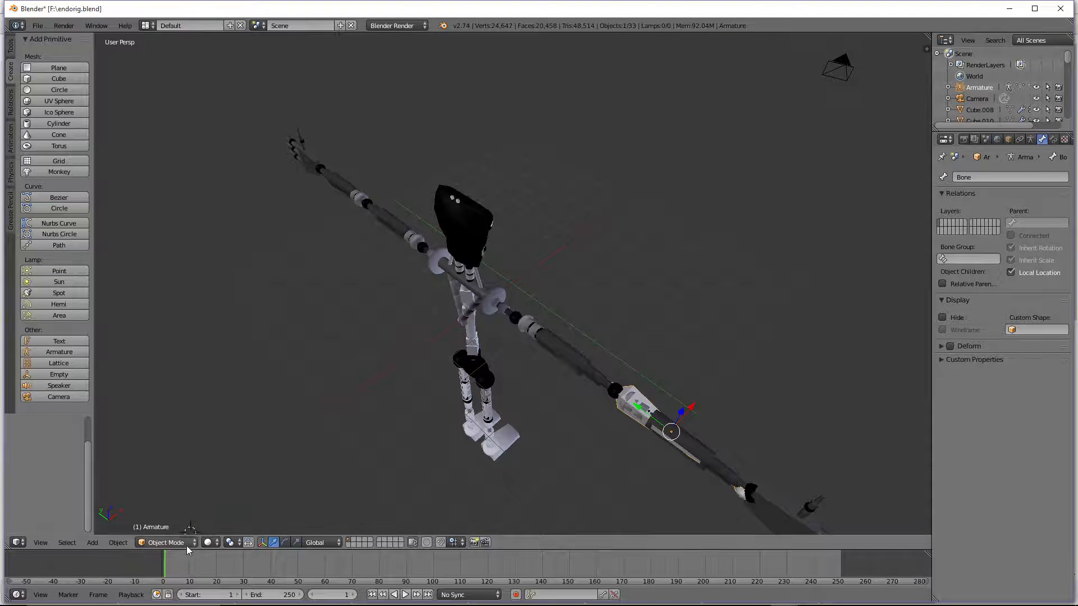
click(165, 541)
click(162, 528)
Step: Try rotating the lower arm bone 51.9° about global Z, and select the Left arm low mesh to inspect its parenting
key(r)
key(z)
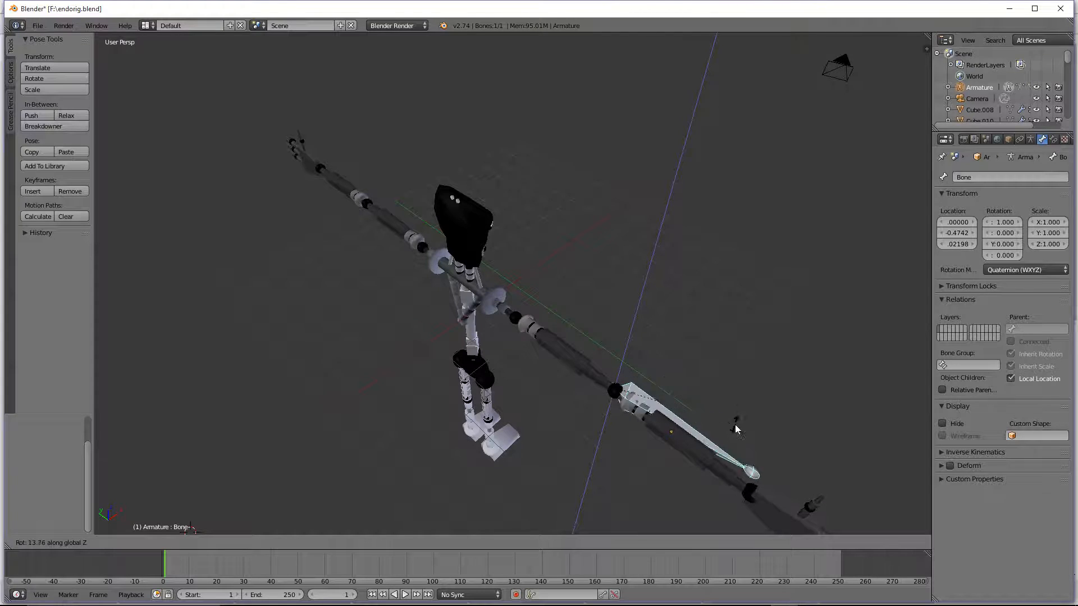
click(715, 346)
right_click(685, 434)
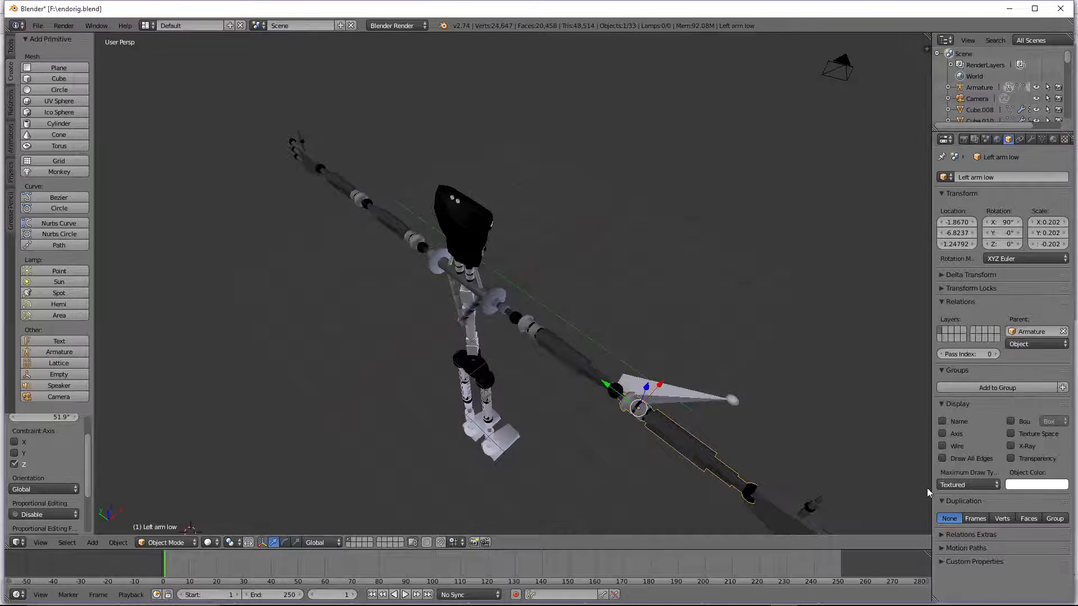
Step: Try rotating the posed bone back about global Z, and undo both bone rotations
right_click(720, 397)
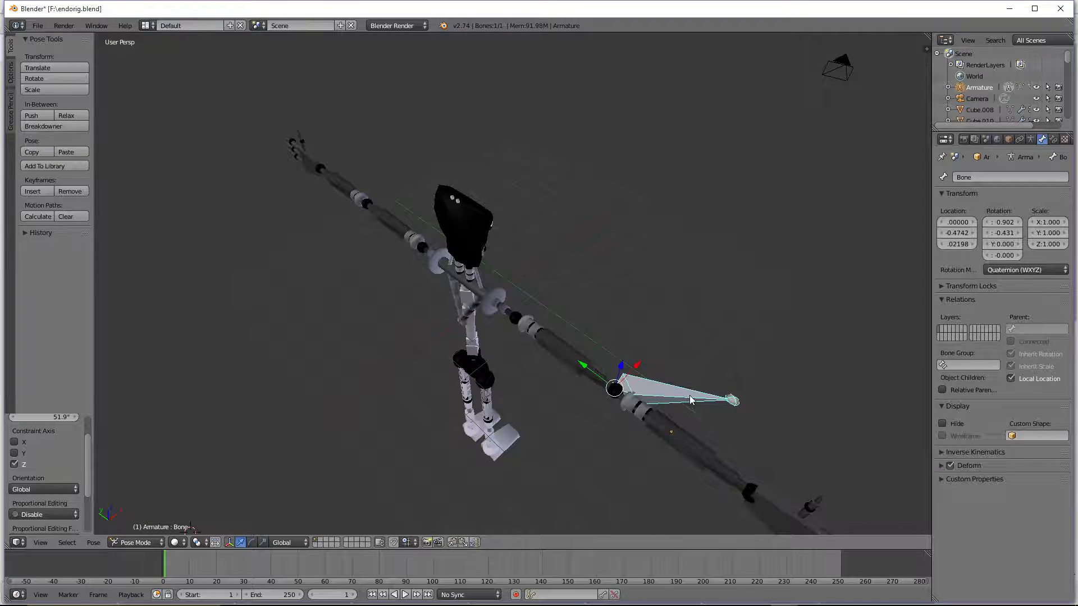
key(r)
key(z)
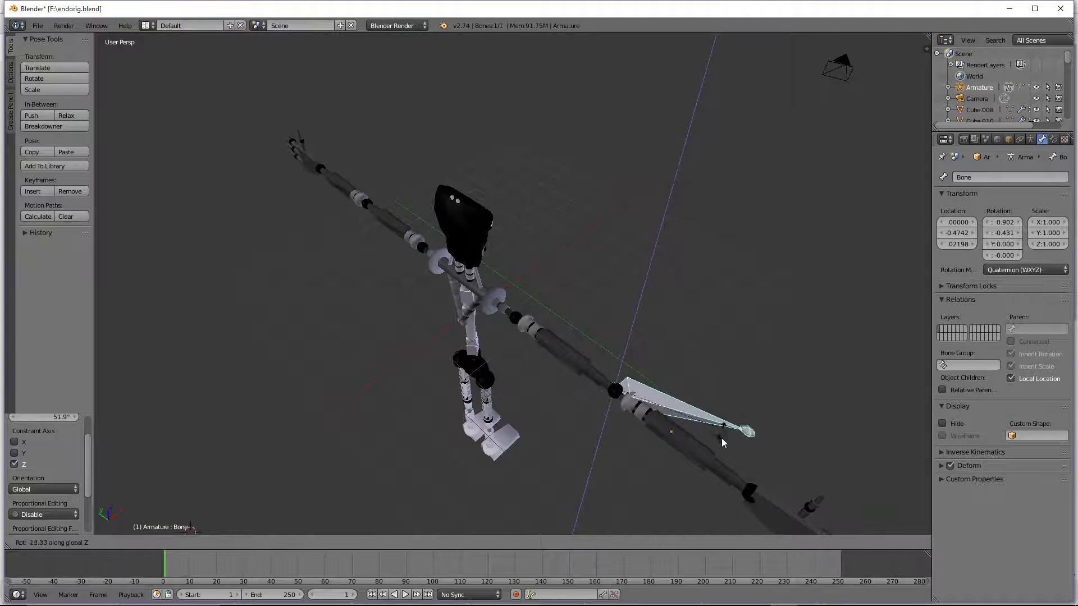
click(722, 460)
key(ctrl+z)
key(ctrl+z)
right_click(710, 453)
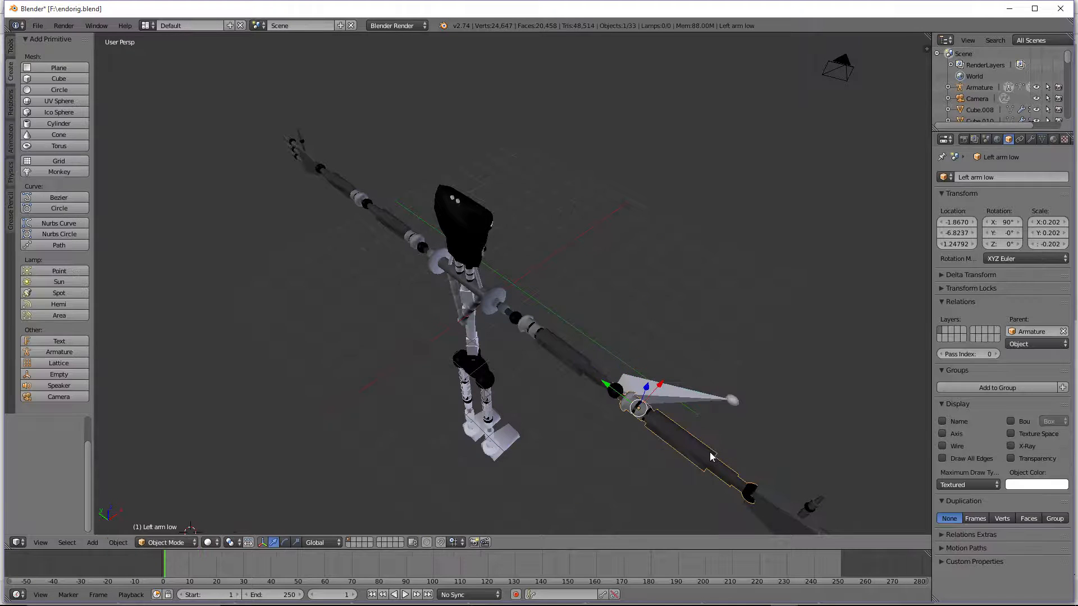
key(ctrl+z)
key(ctrl+z)
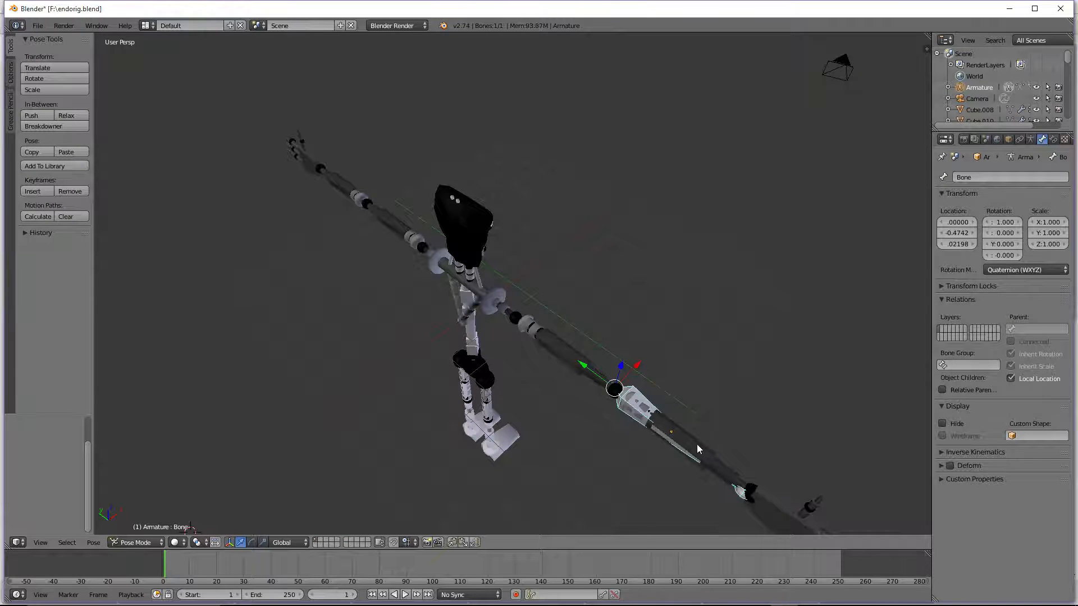
Step: With the mesh and the armature both selected, try rotating the bone 20.198° about global Z, and undo the rotation
right_click(710, 452)
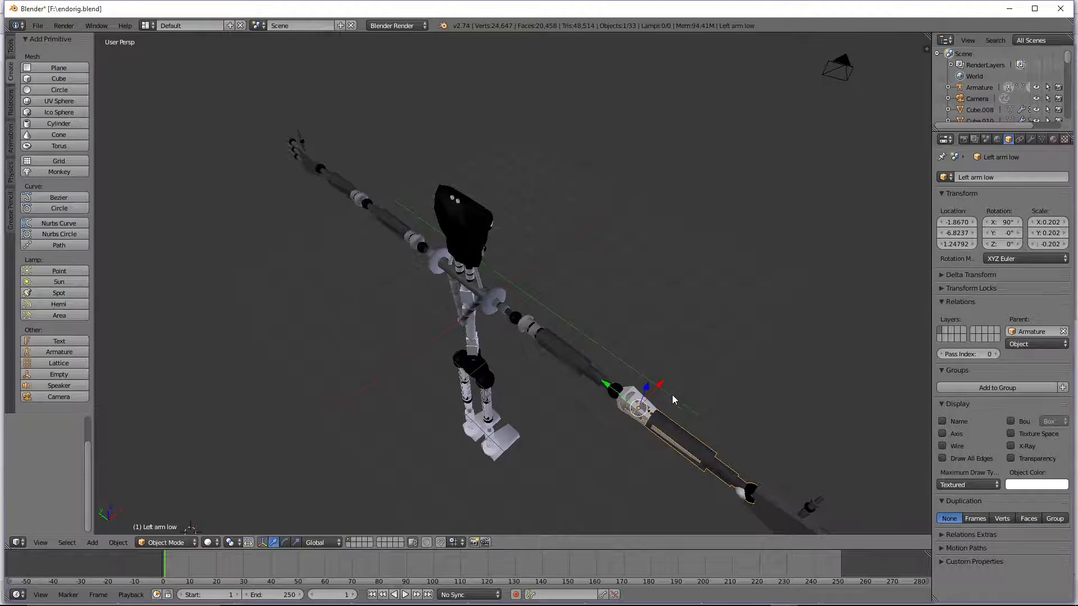
key(ctrl+z)
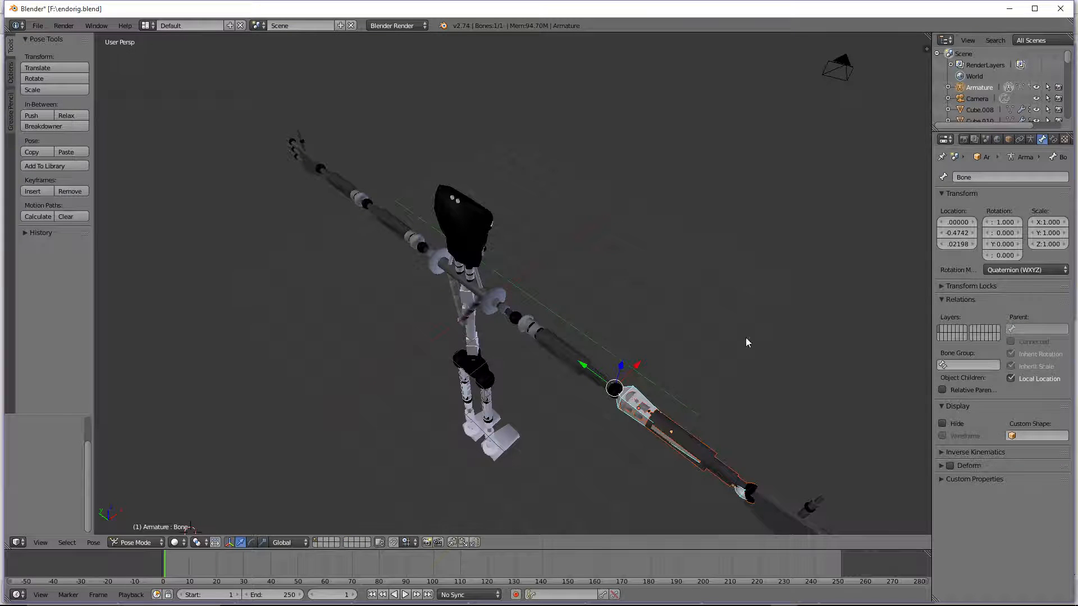
key(ctrl+p)
click(821, 245)
key(r)
key(z)
click(785, 320)
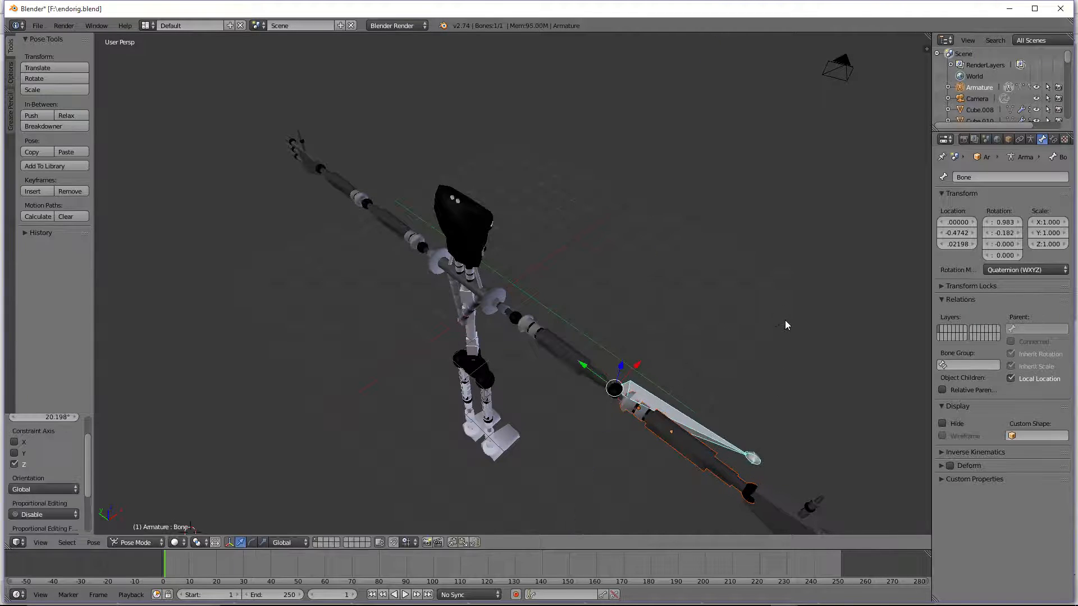
key(ctrl+z)
key(a)
key(a)
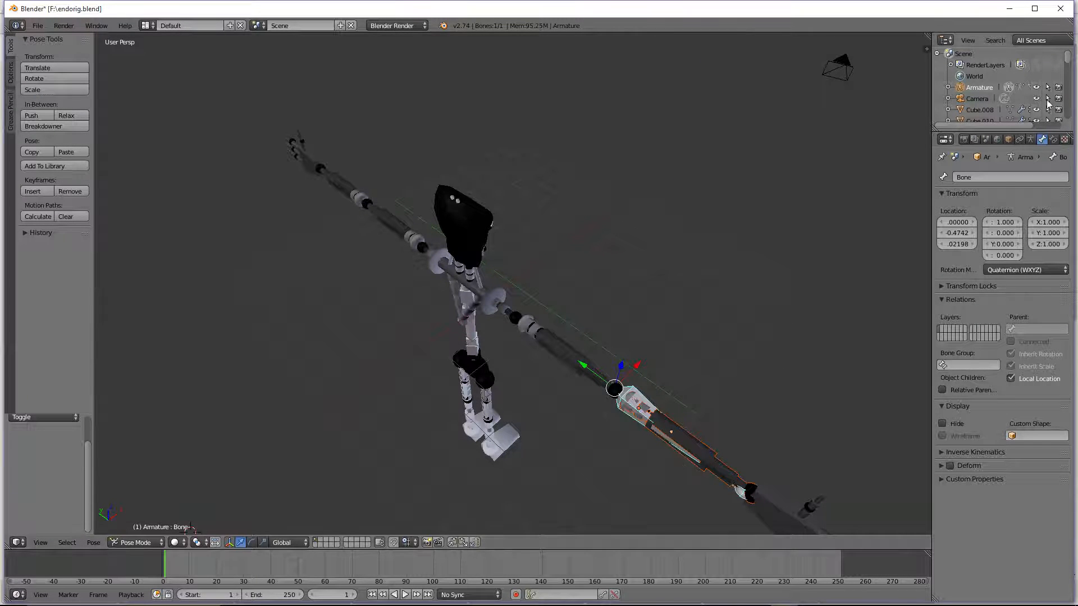
key(a)
key(KP_2)
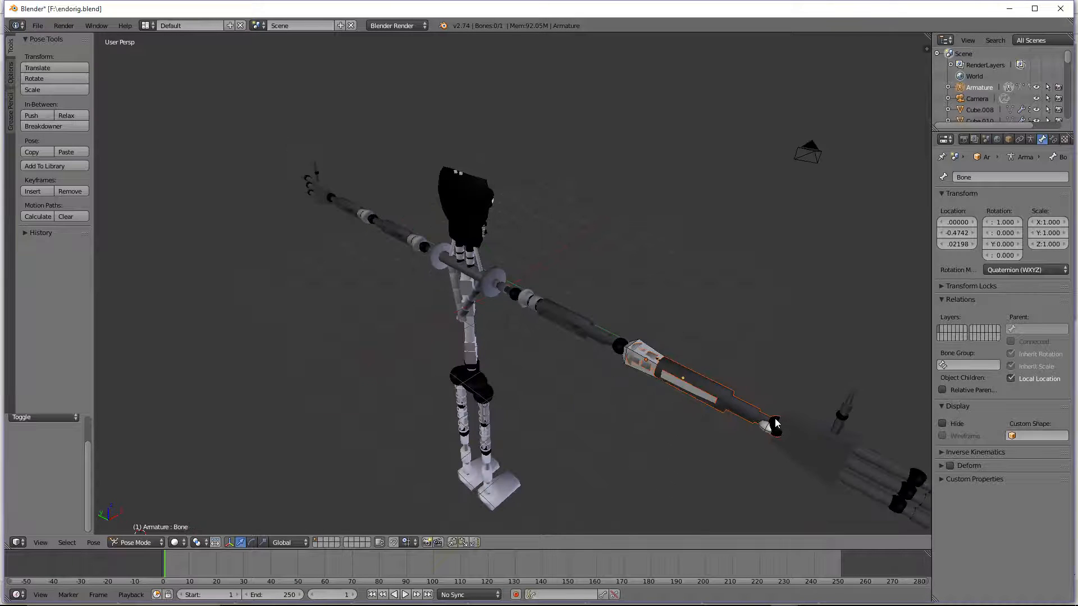
key(Tab)
key(Tab)
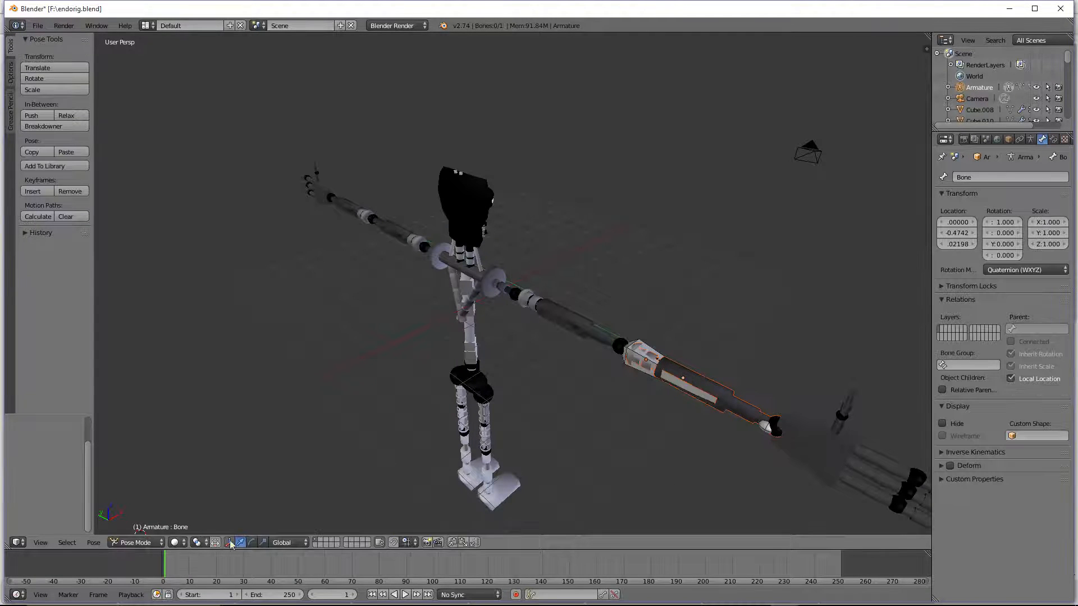
Step: Move the bone 1.876 along global Y in Edit Mode to align it with the left lower arm
key(Tab)
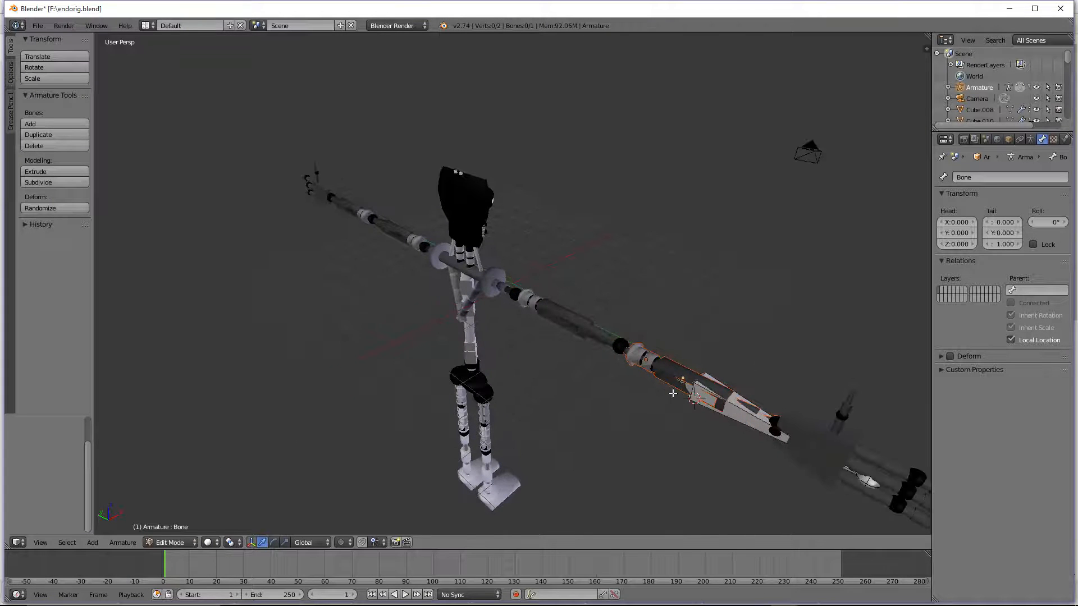
right_click(700, 396)
key(g)
key(y)
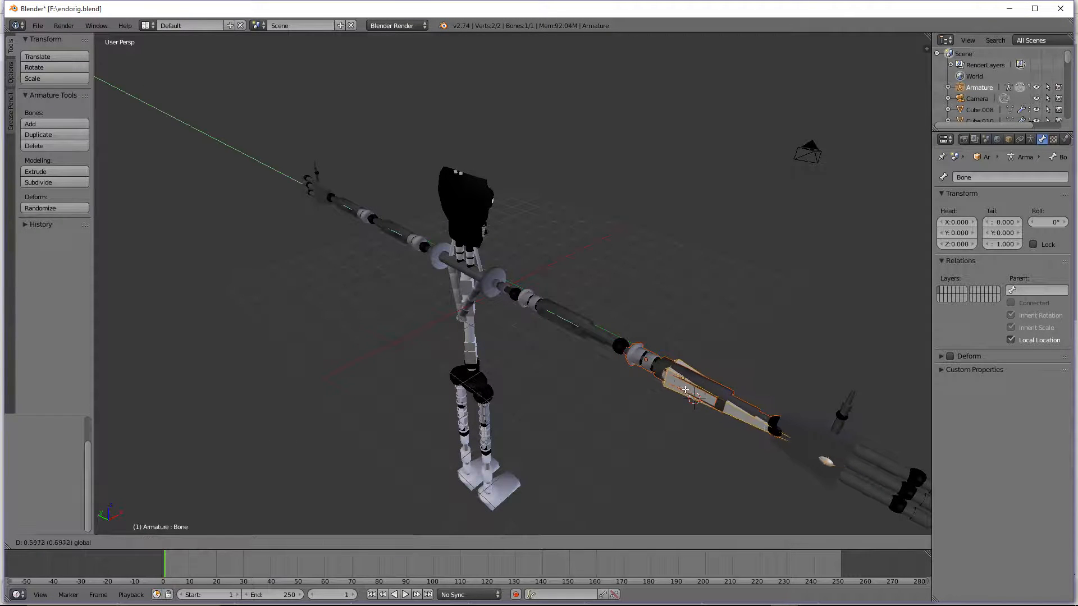
click(644, 360)
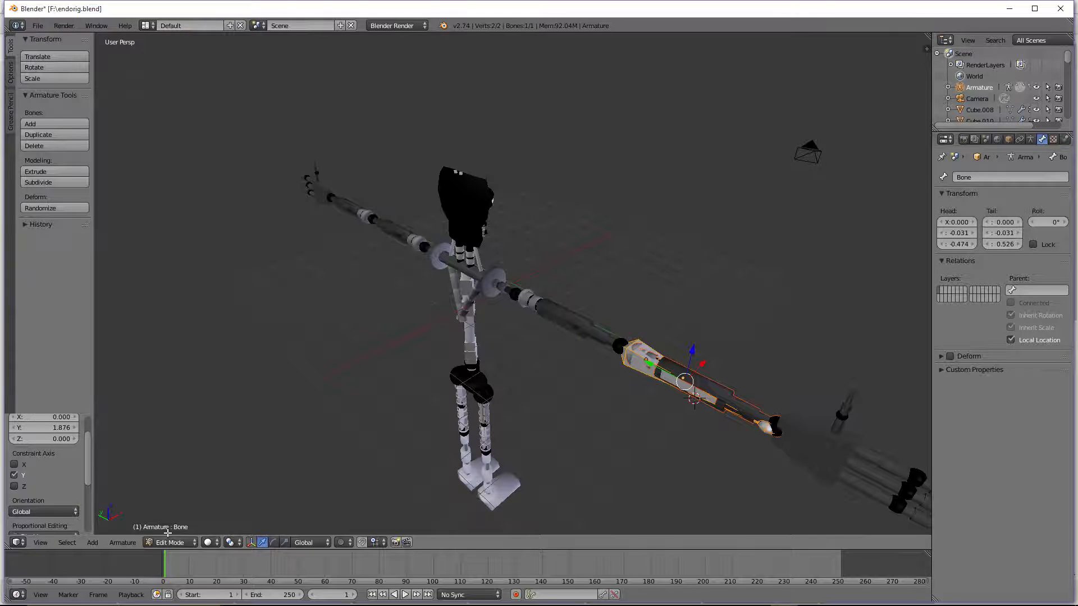
Step: Return the armature to Object Mode and open the bone's properties
click(178, 542)
click(187, 530)
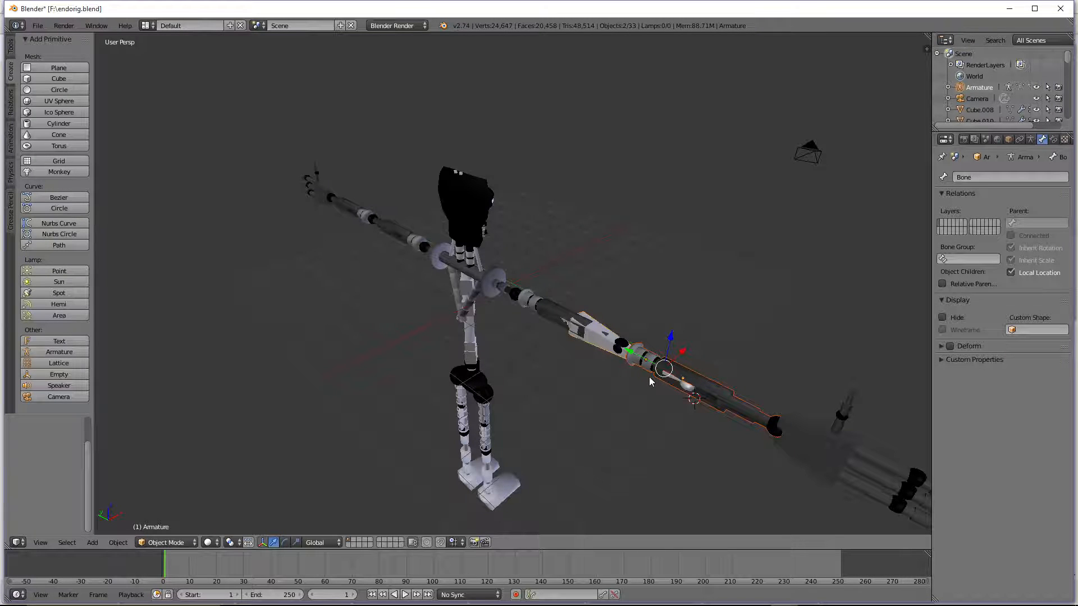
click(1052, 140)
click(1042, 139)
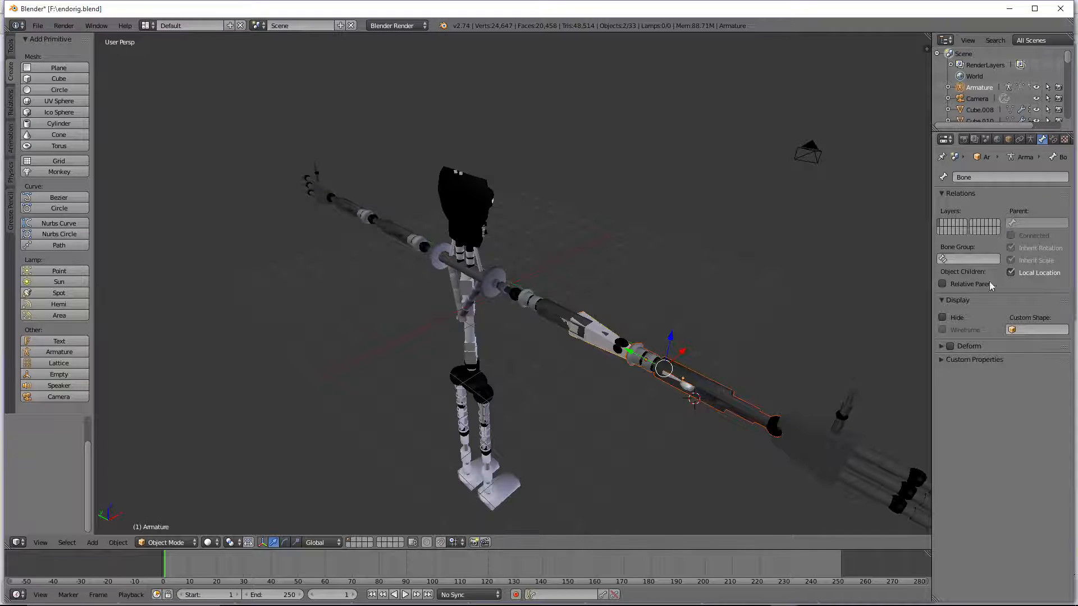
Step: Turn off the bone's Local Location and try its Relative Parenting and Hide options
click(1012, 272)
click(1012, 273)
click(1013, 273)
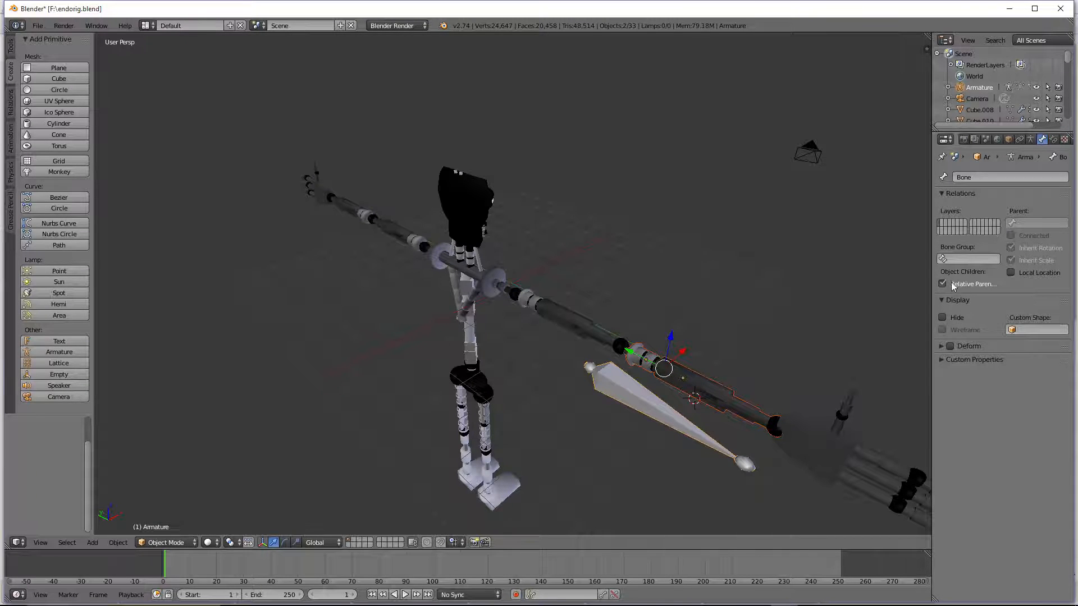
click(942, 318)
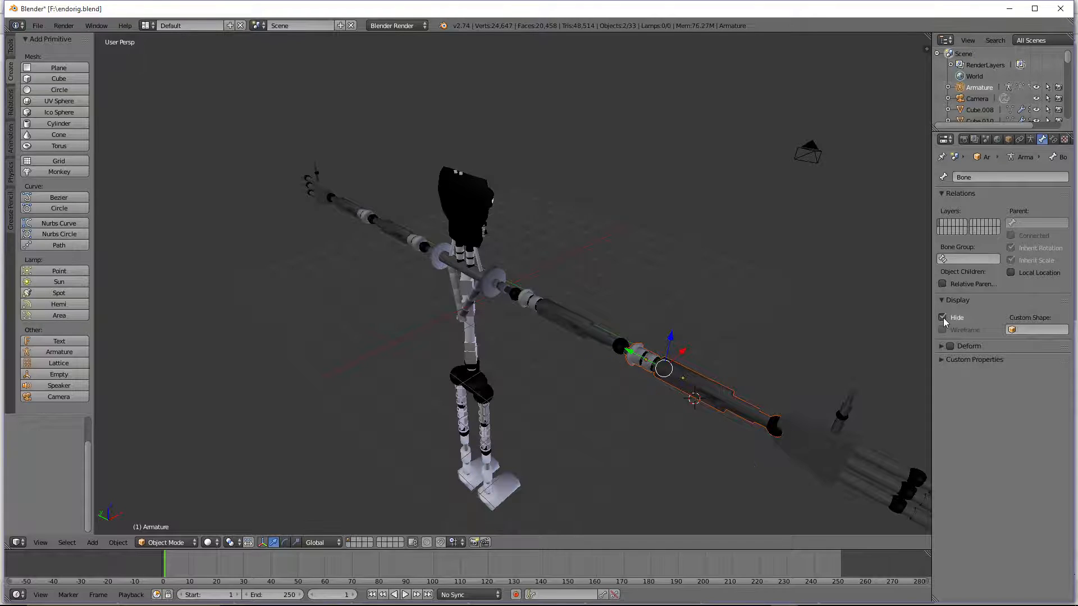
click(943, 318)
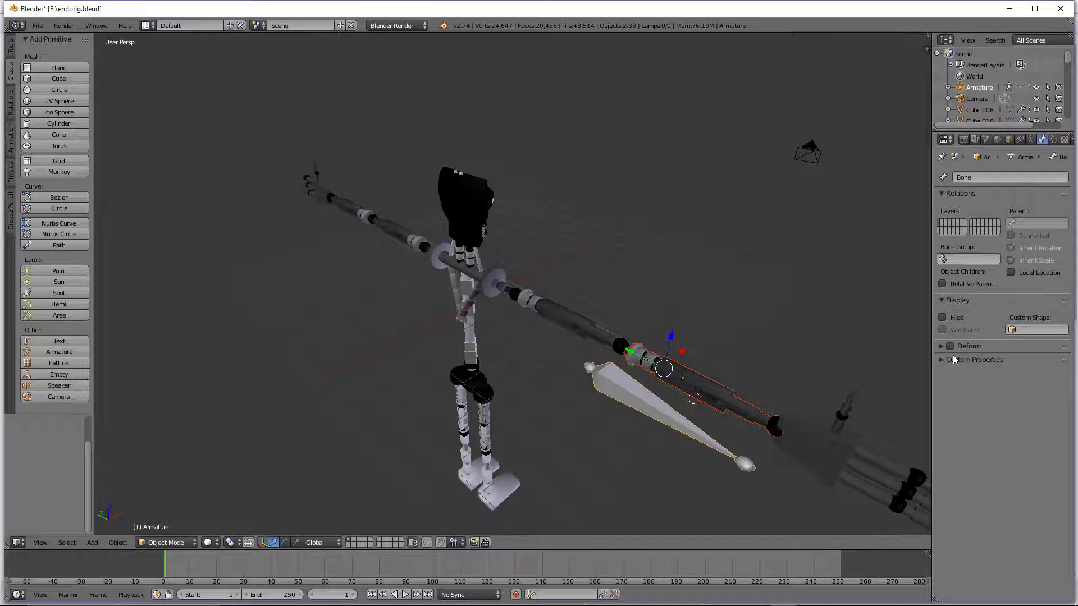
Step: Enable Deform on the bone and parent the left lower arm mesh to the armature as Object
key(a)
right_click(697, 388)
shift+right_click(654, 412)
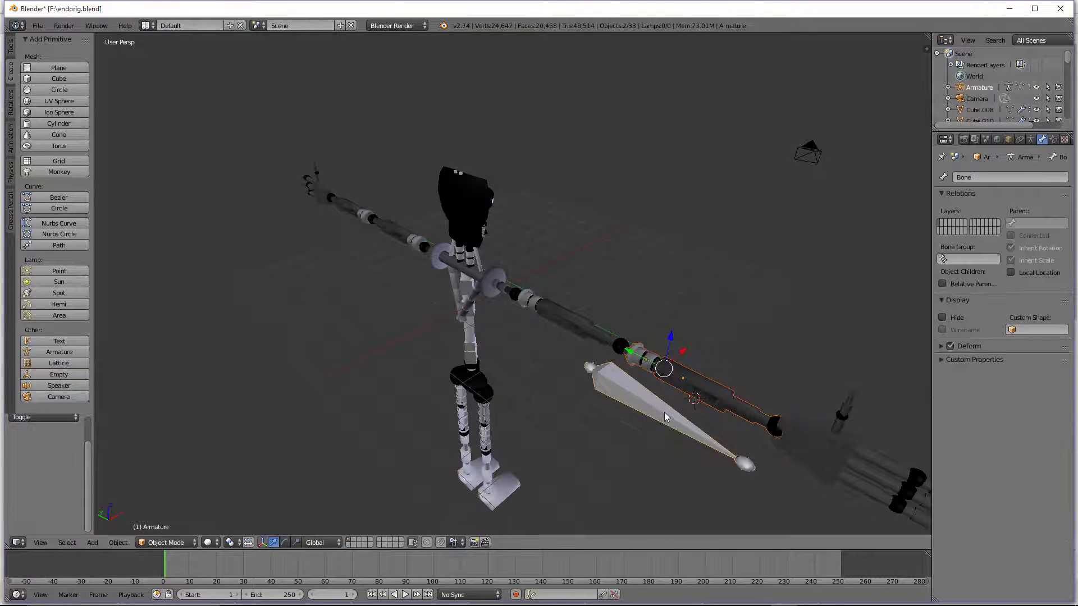
key(ctrl+p)
click(667, 413)
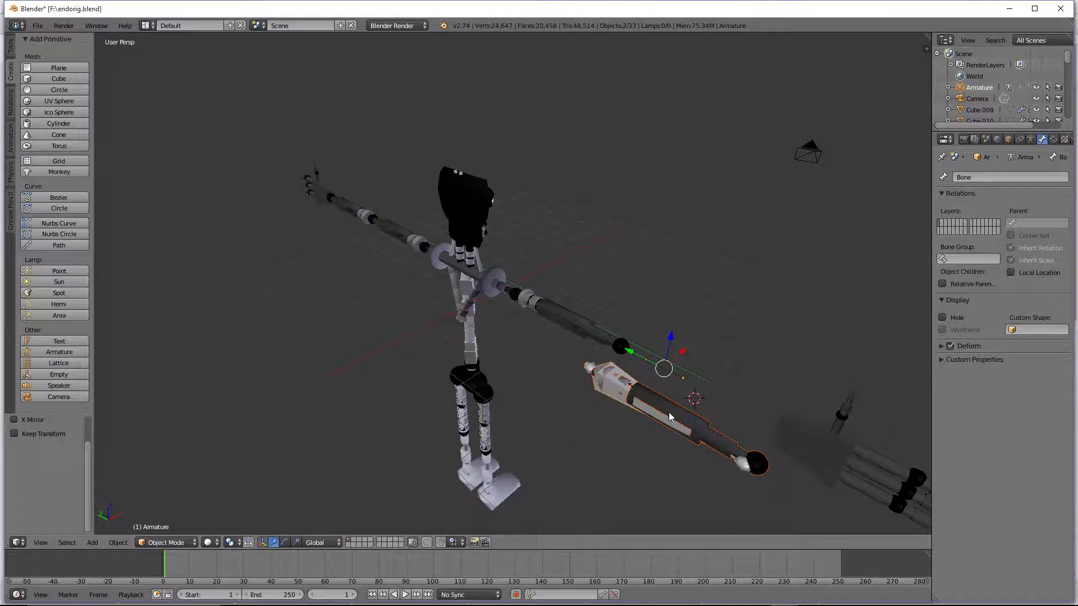
Step: Raise the armature with its parented mesh along global Z and move it -0.545 along global Y
right_click(676, 407)
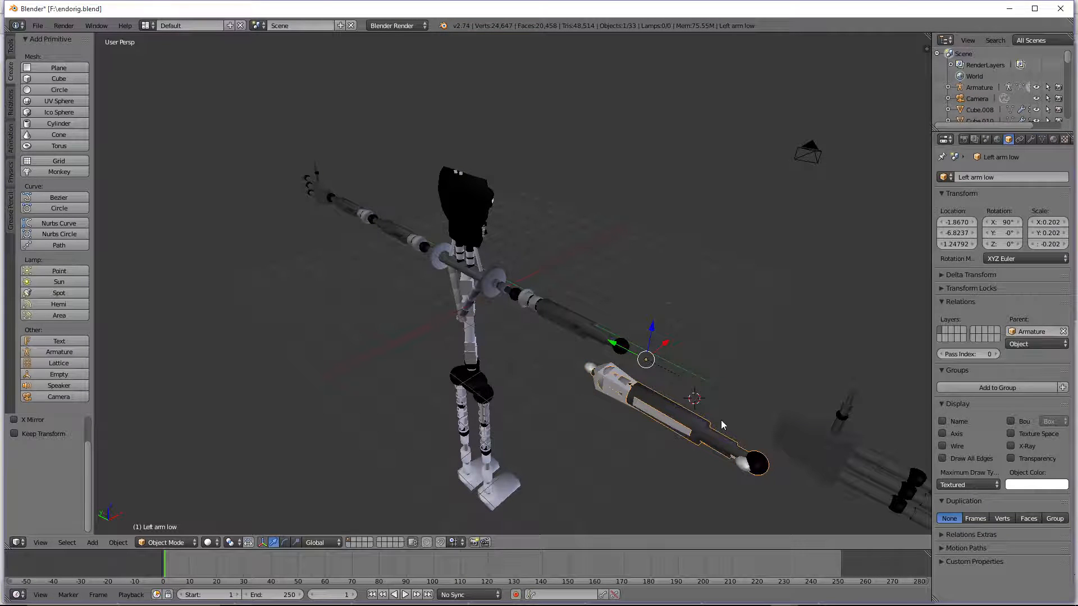
right_click(597, 386)
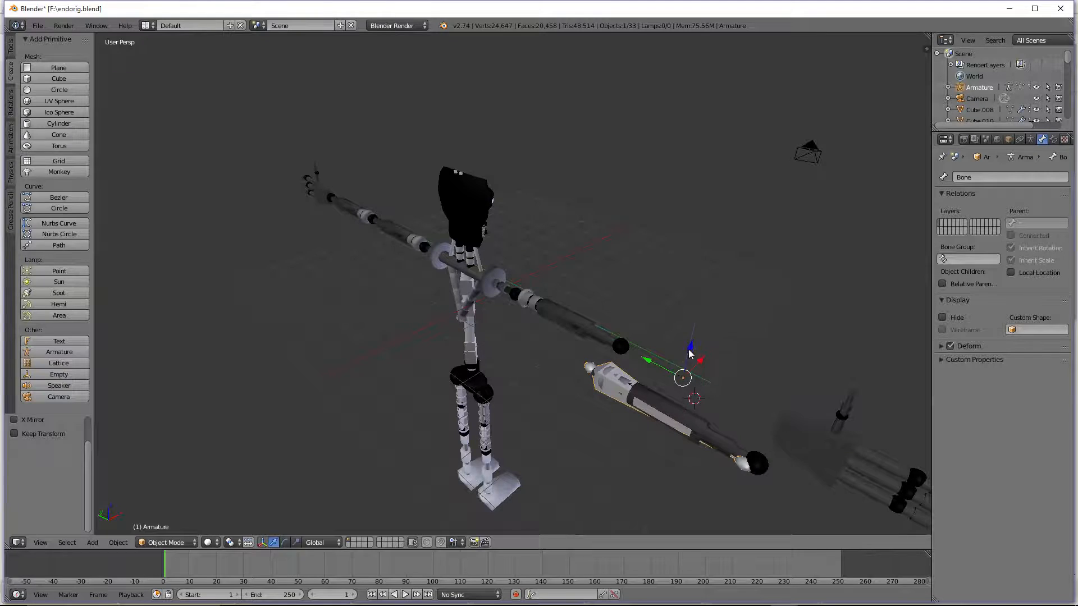
mouse_move(690, 351)
mouse_down()
mouse_move(702, 313)
mouse_move(680, 340)
mouse_up()
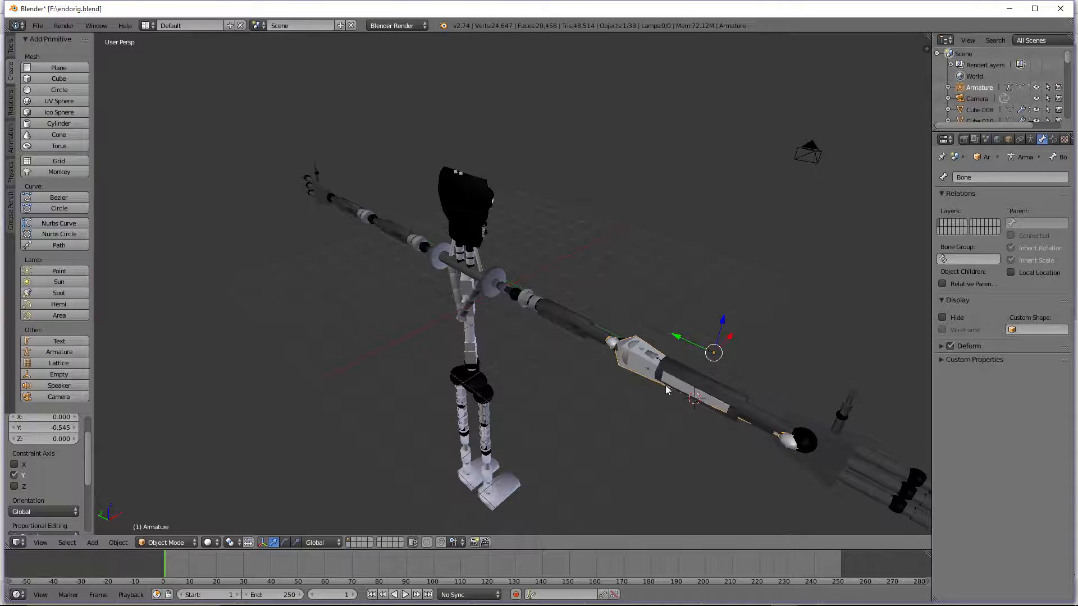
right_click(643, 366)
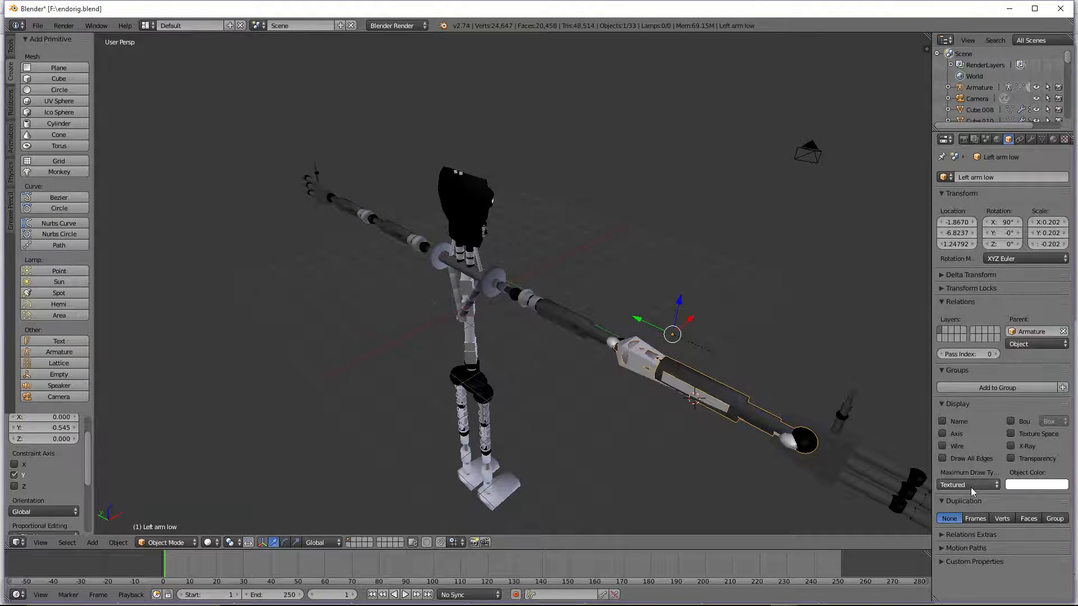
right_click(649, 371)
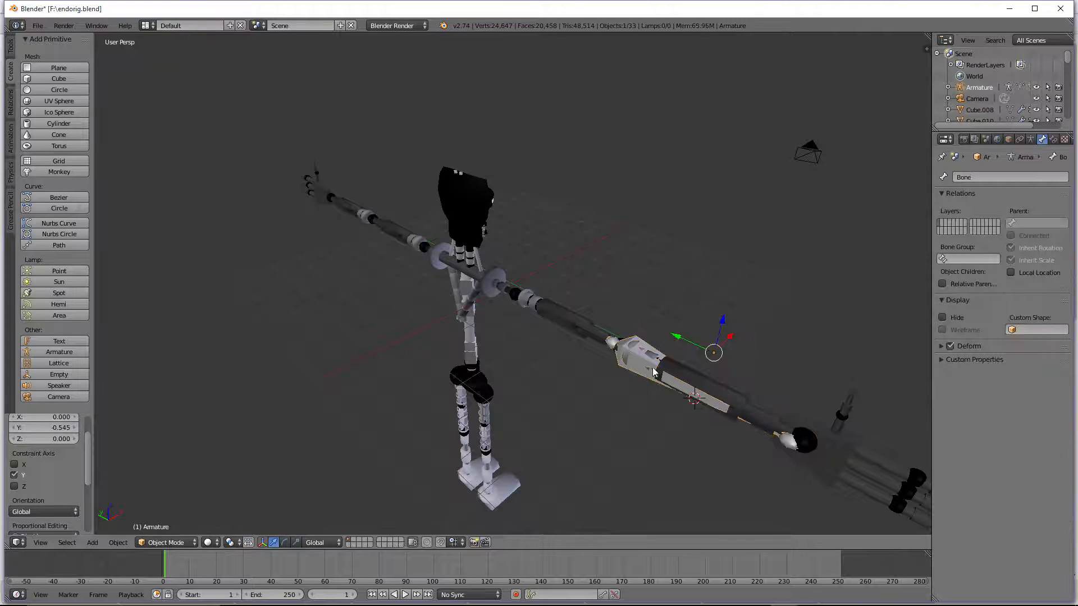
Step: Try the Stick and B-Bone displays for the armature, and set its display to Envelope
click(1052, 140)
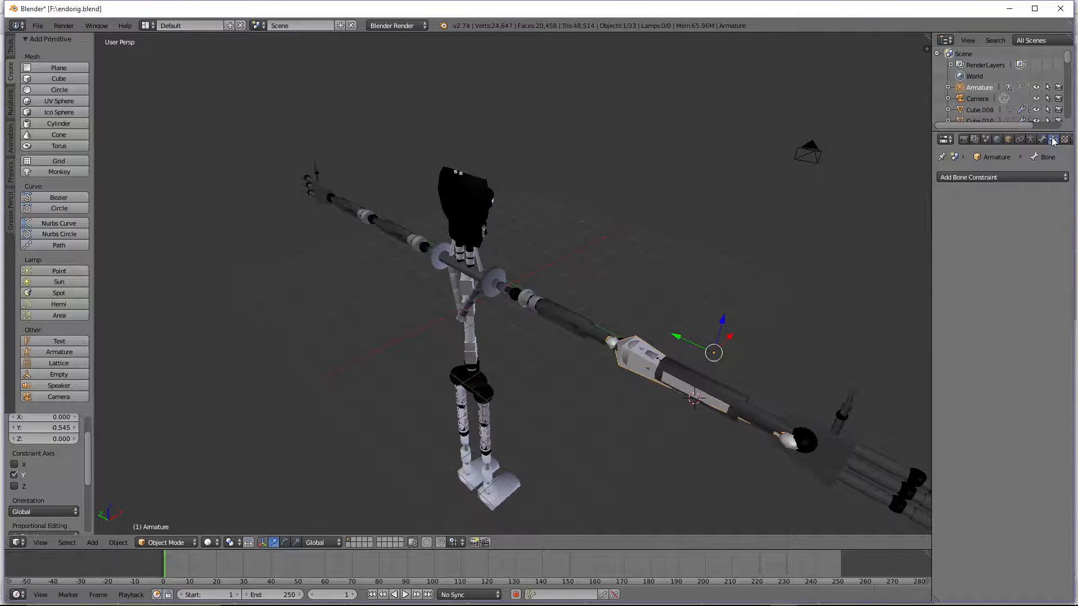
click(1030, 139)
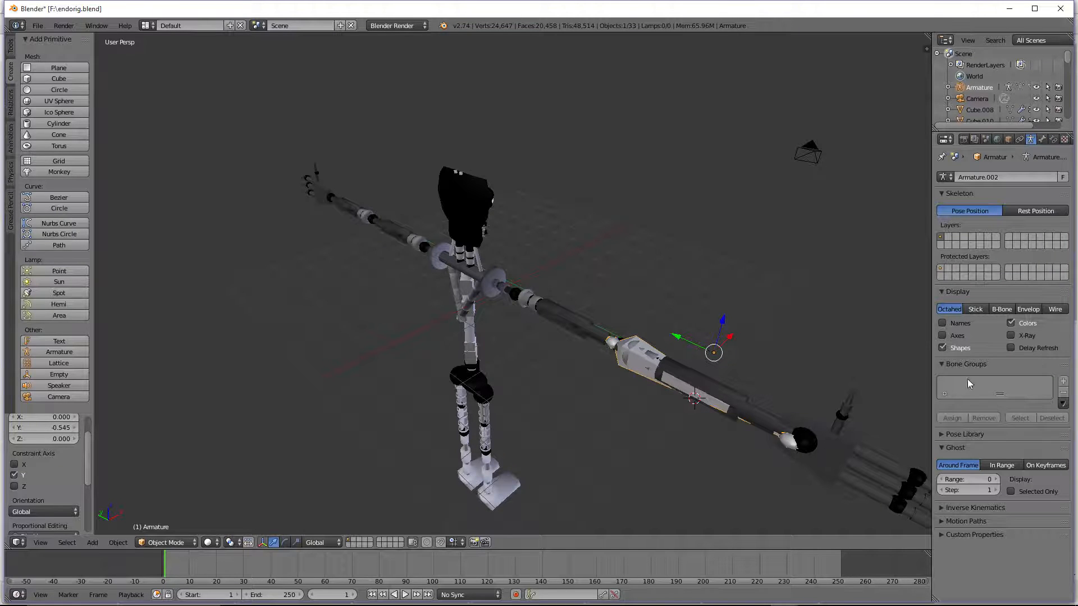
click(1020, 140)
click(1031, 140)
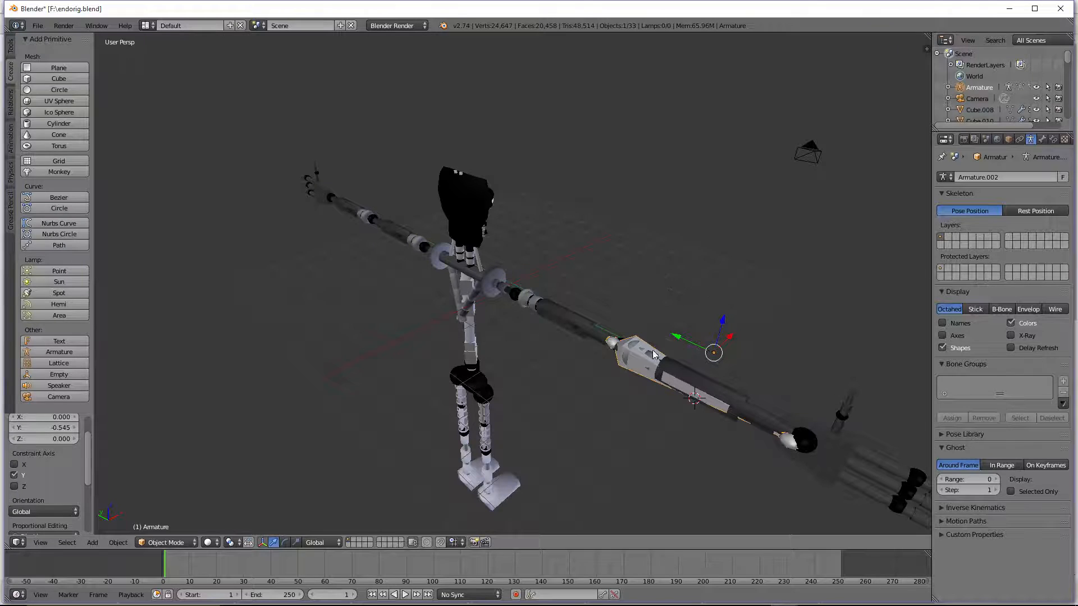
click(986, 309)
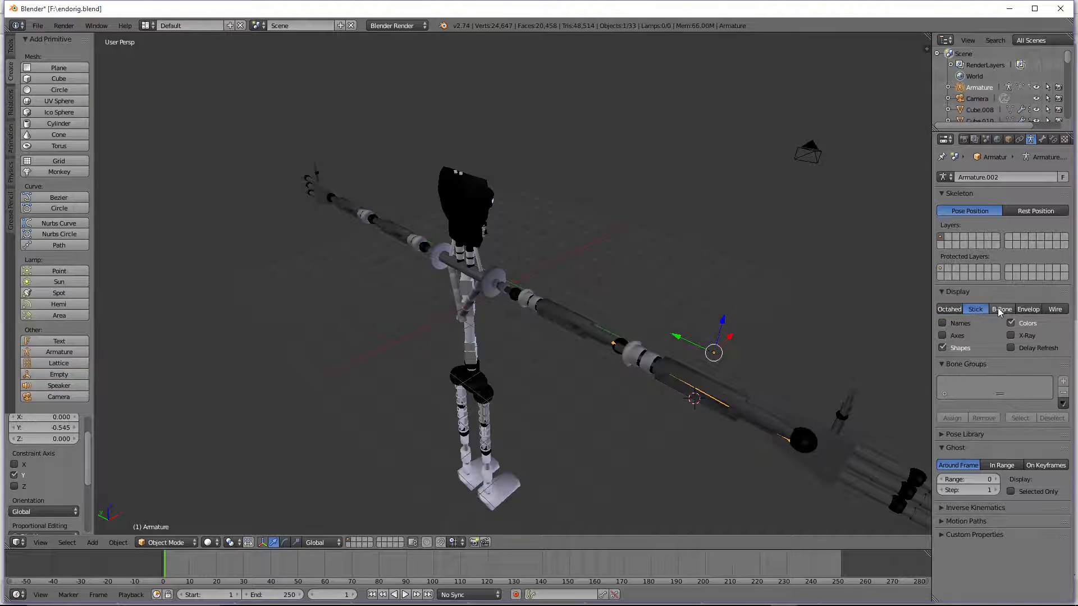
click(999, 308)
click(1038, 311)
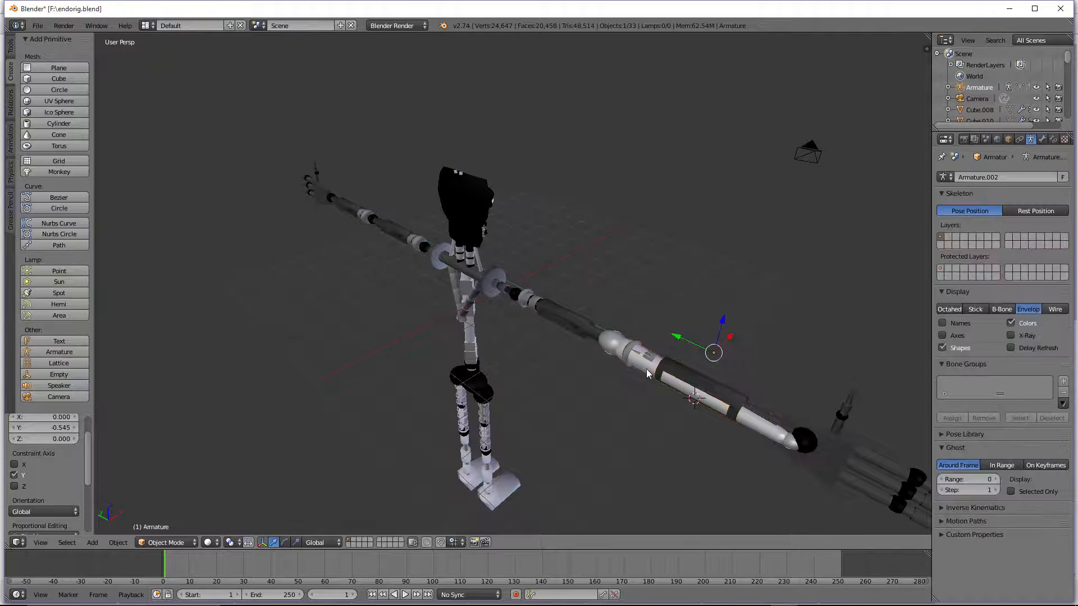
Step: Put the armature in Pose Mode and rotate the bone 85.035° about global Z
click(207, 543)
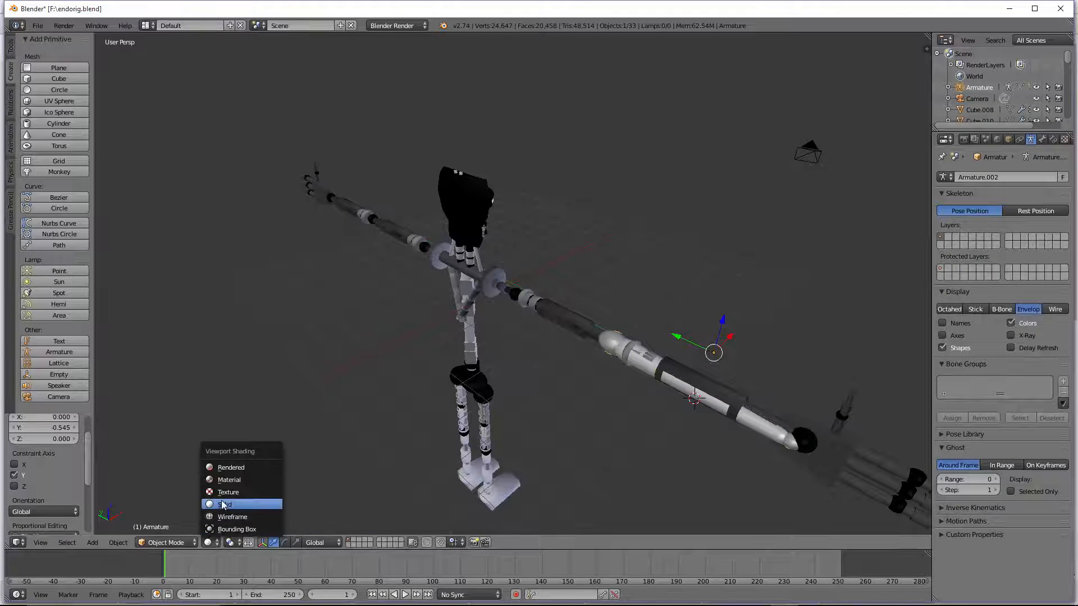
click(178, 543)
click(169, 502)
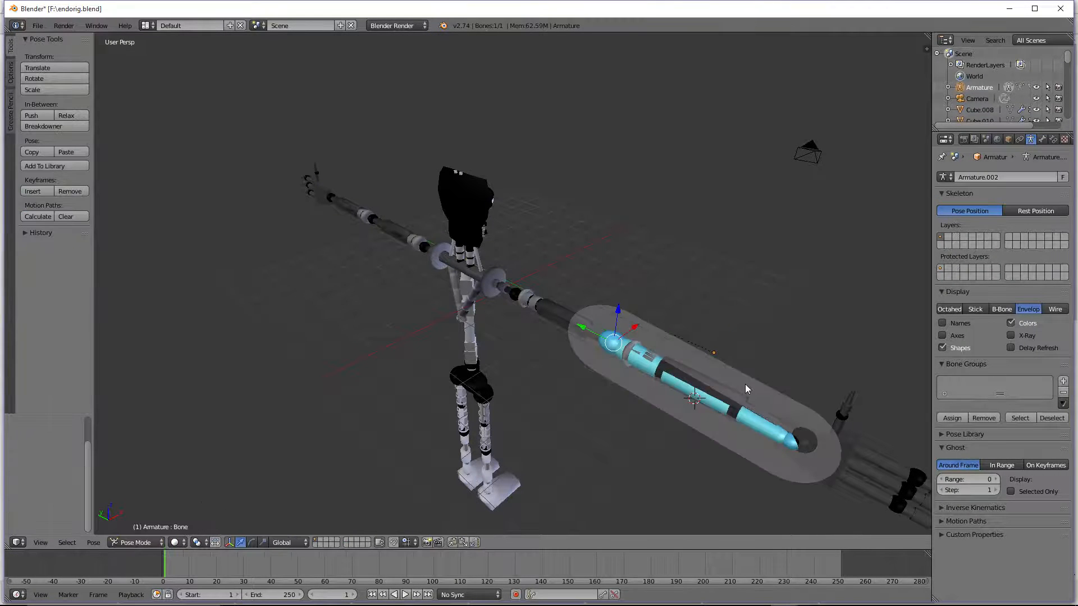
key(r)
key(z)
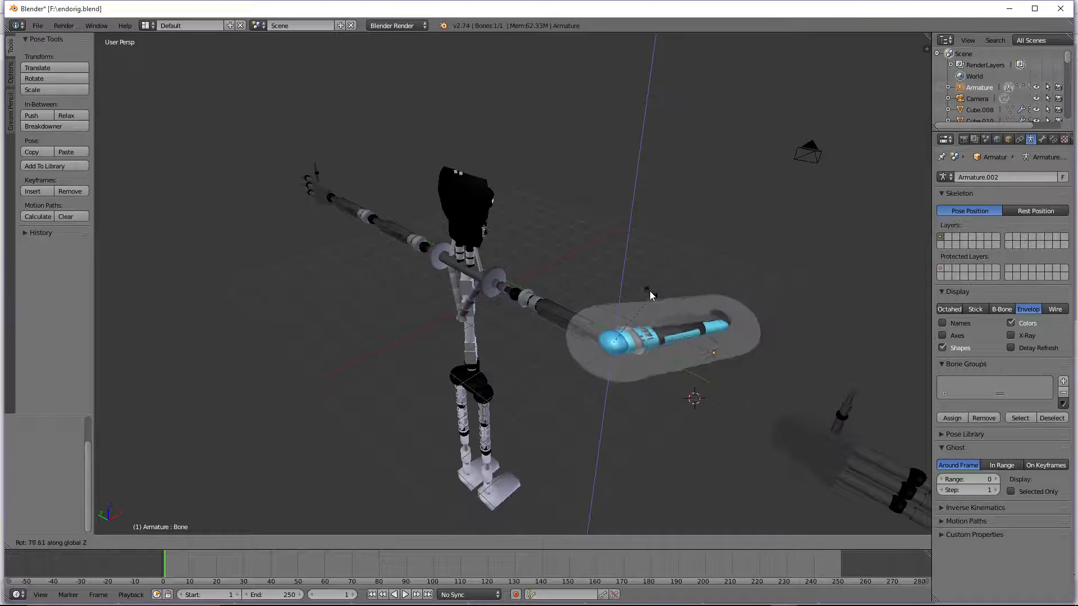
click(637, 285)
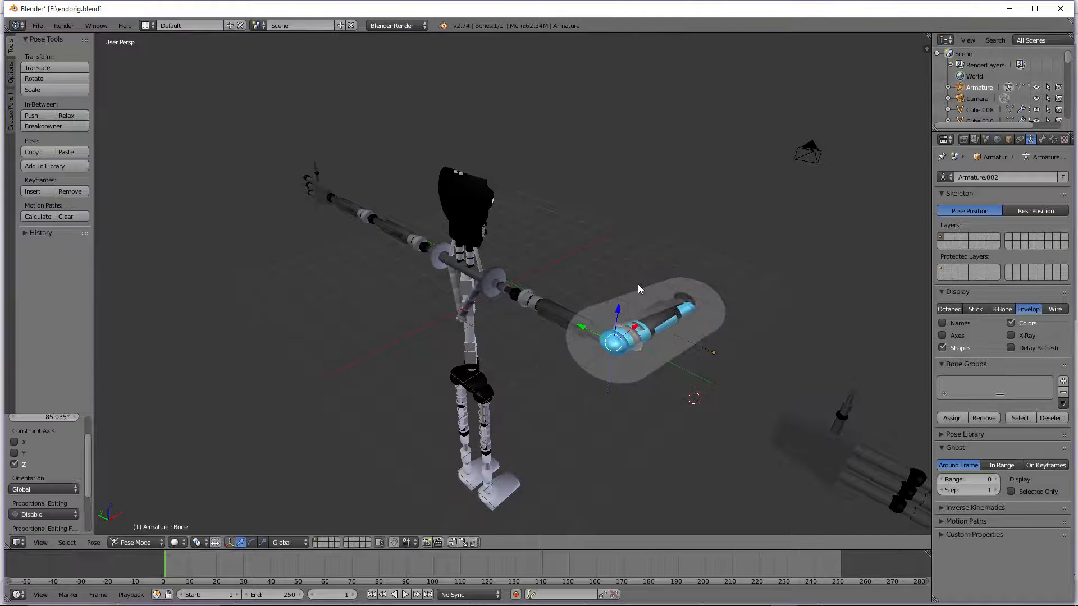
Step: Preview the skeleton from the front of its face in Rendered shading, and switch the viewport to Material shading
key(KP_0)
key(KP_3)
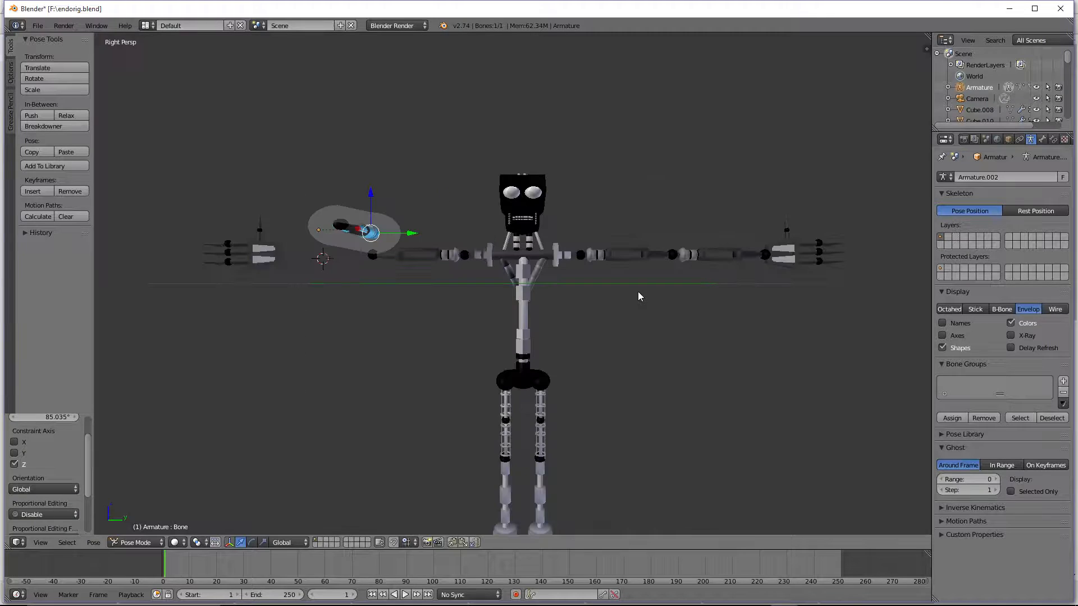
middle_drag(639, 292, 506, 285)
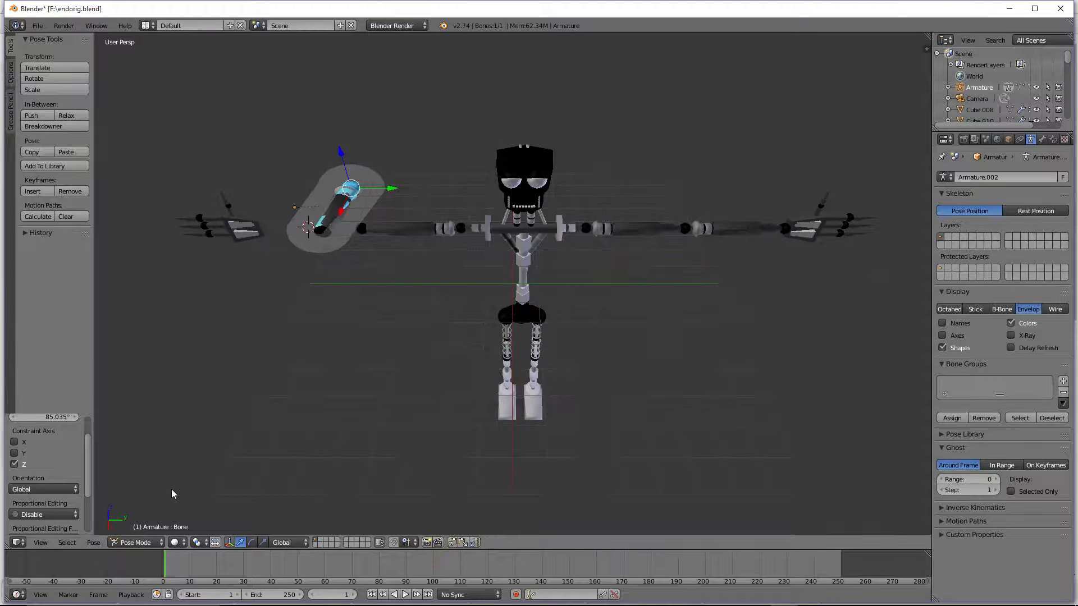
click(183, 543)
click(193, 469)
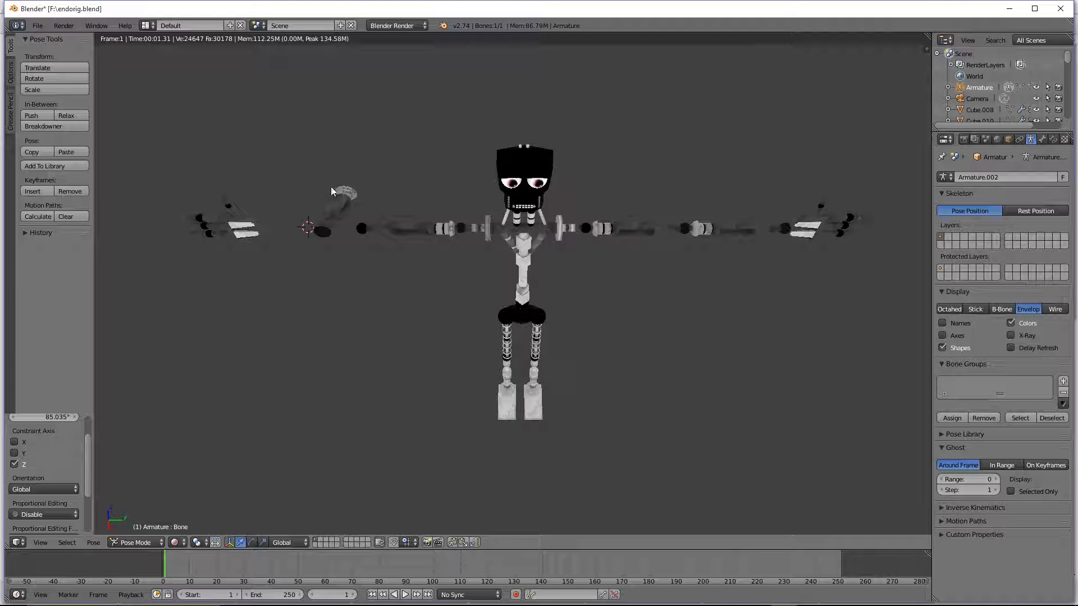
click(175, 542)
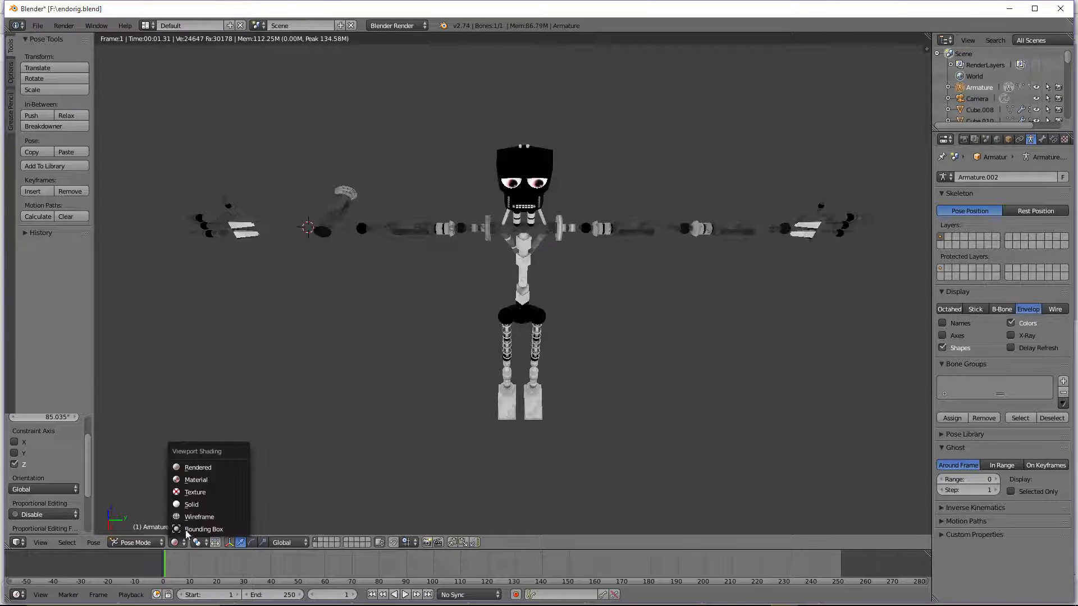
click(212, 474)
scroll(348, 195, up, 1)
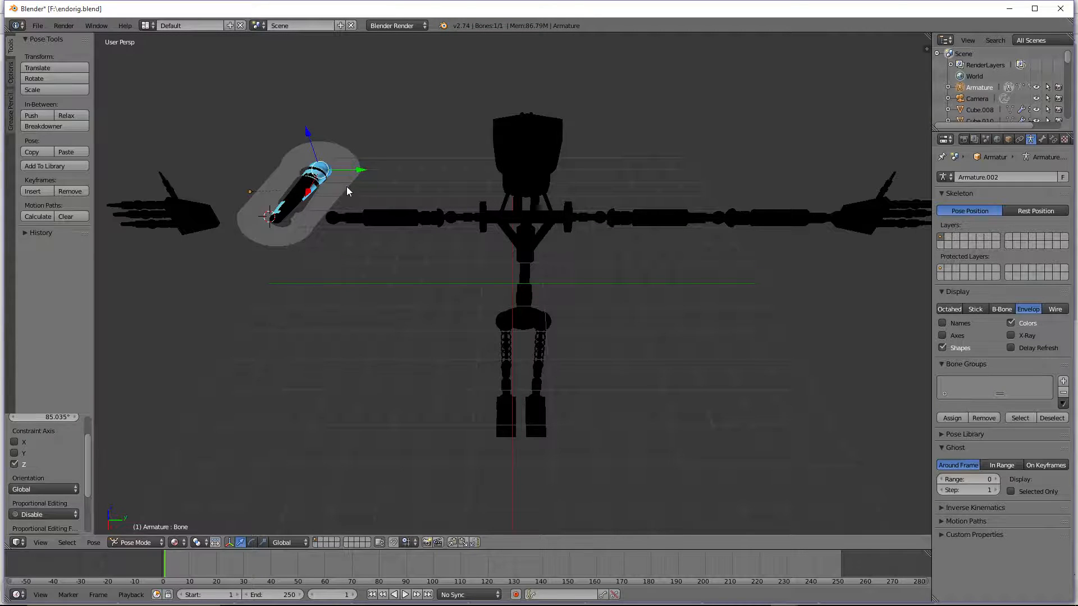
Step: Undo the bone rotation, the armature display change, the armature moves and the parenting of the left lower arm
key(ctrl+z)
key(ctrl+z)
key(ctrl+z)
key(ctrl+shift+z)
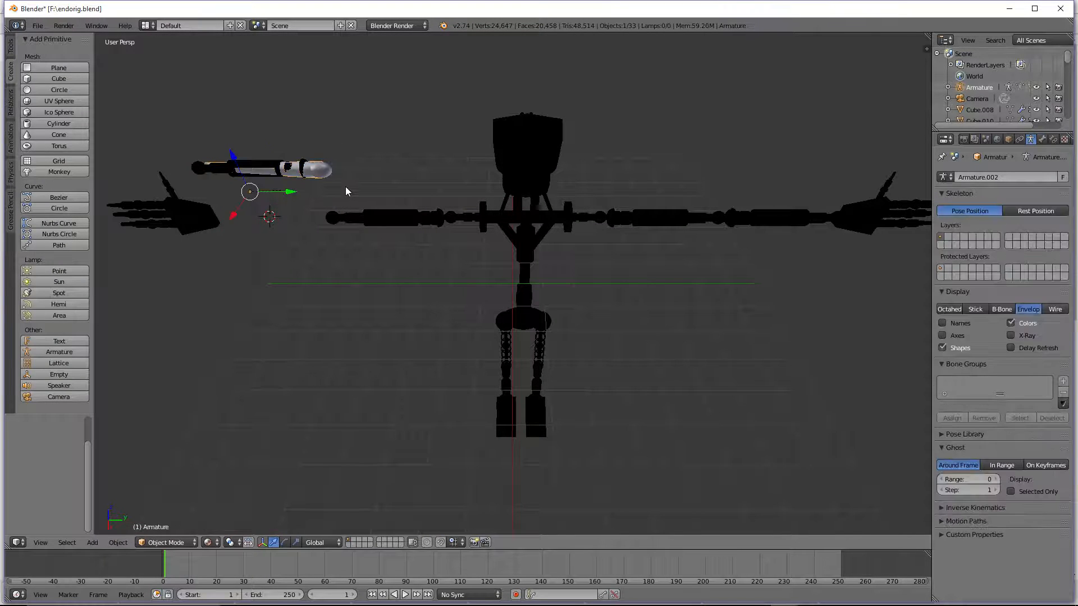
key(ctrl+z)
key(ctrl+z)
key(ctrl+z)
key(ctrl+z)
key(ctrl+shift+z)
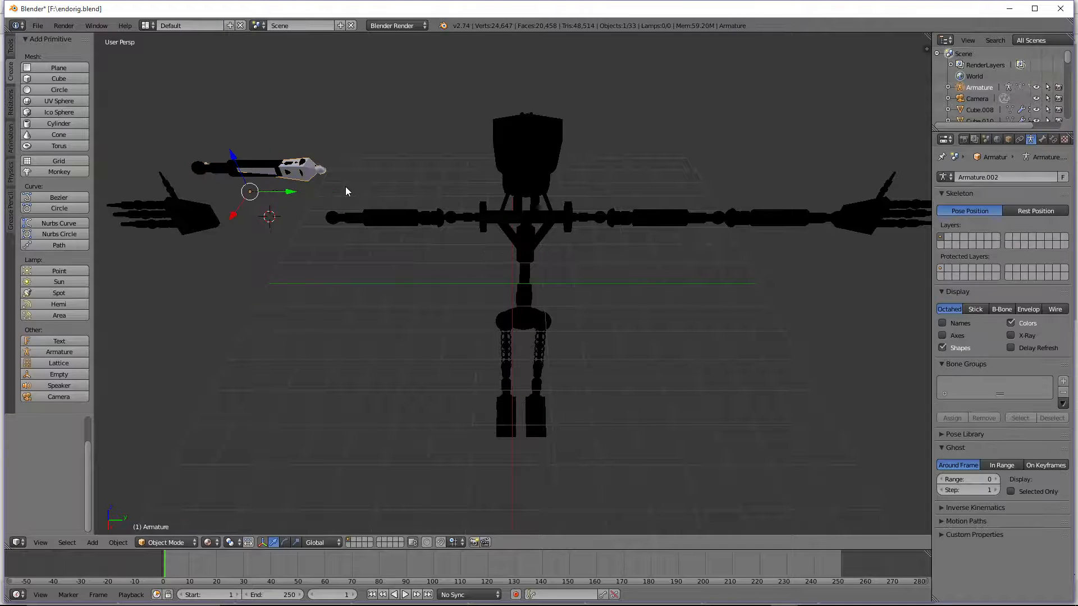
key(ctrl+z)
key(ctrl+z)
key(ctrl+z)
key(ctrl+z)
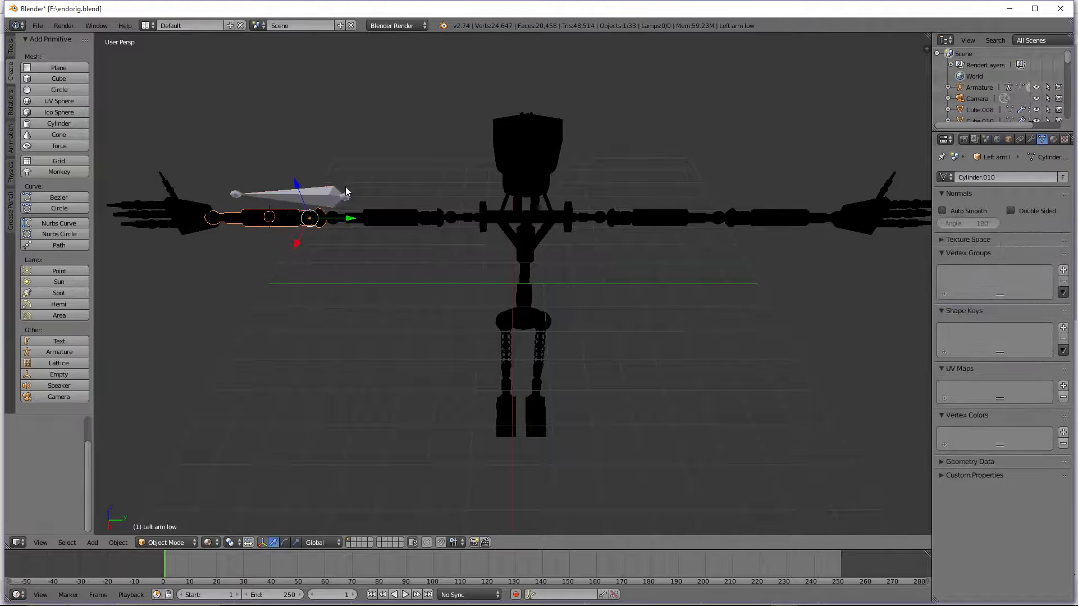
Step: Delete the armature beside the left lower arm
key(a)
right_click(342, 191)
key(x)
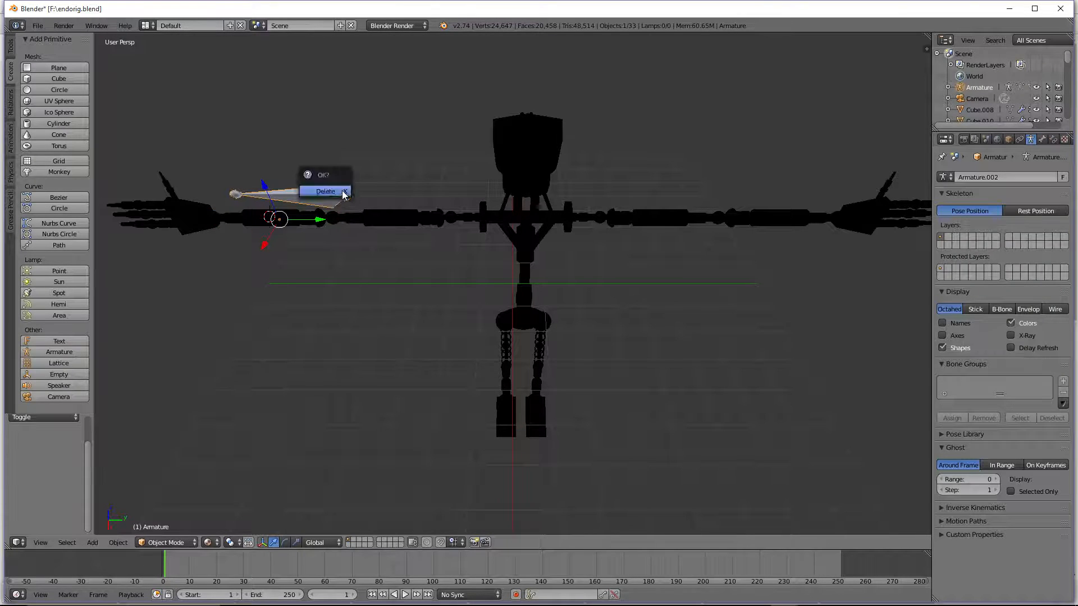
click(342, 191)
Step: Select the left lower arm mesh and show the skeleton in the right view with Material shading
right_click(254, 221)
key(KP_3)
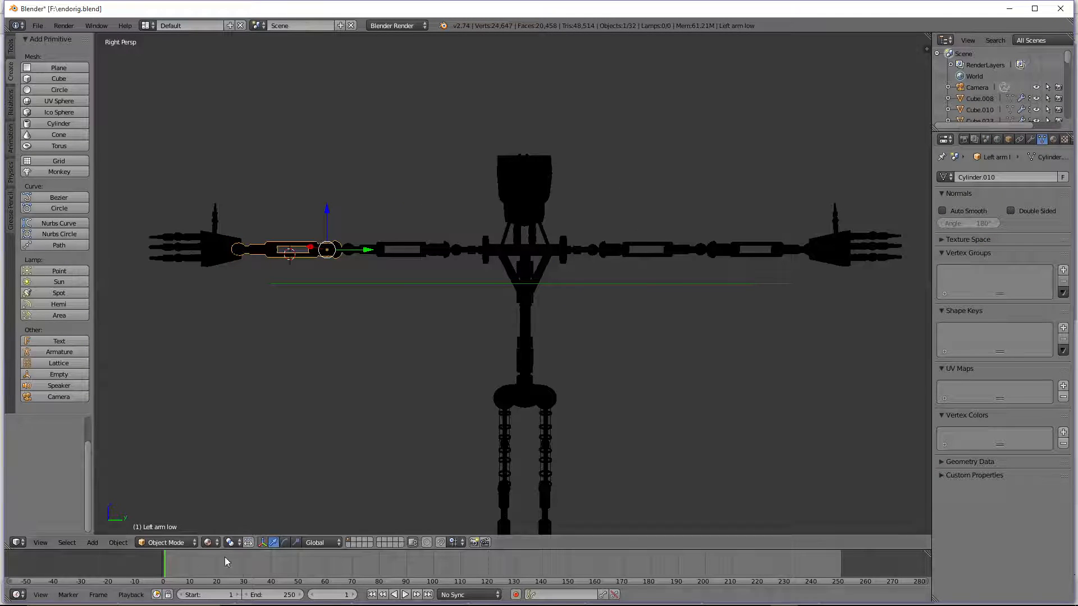
click(208, 542)
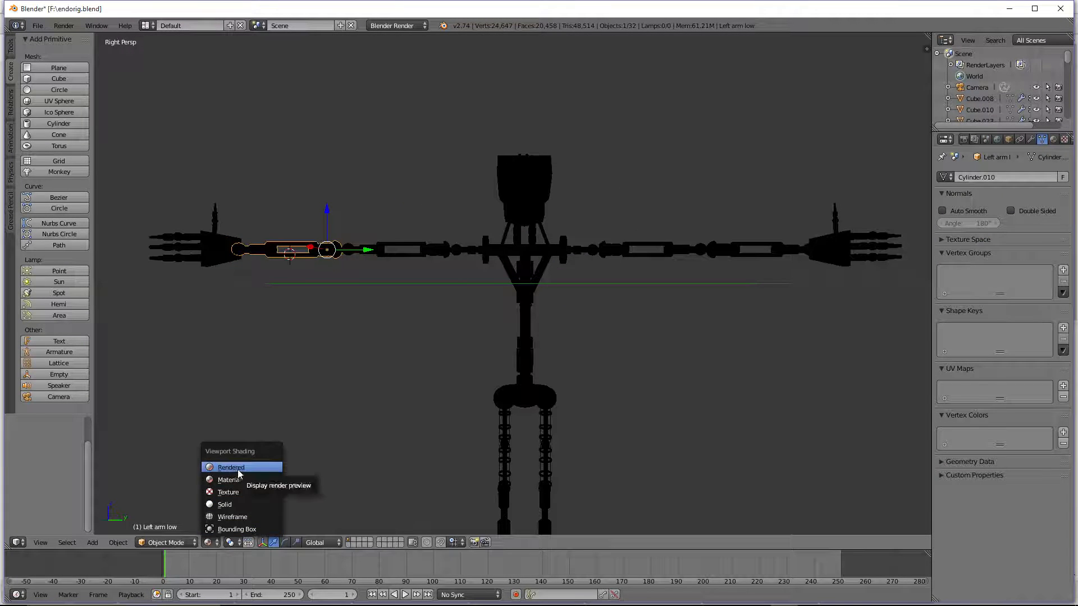
click(239, 480)
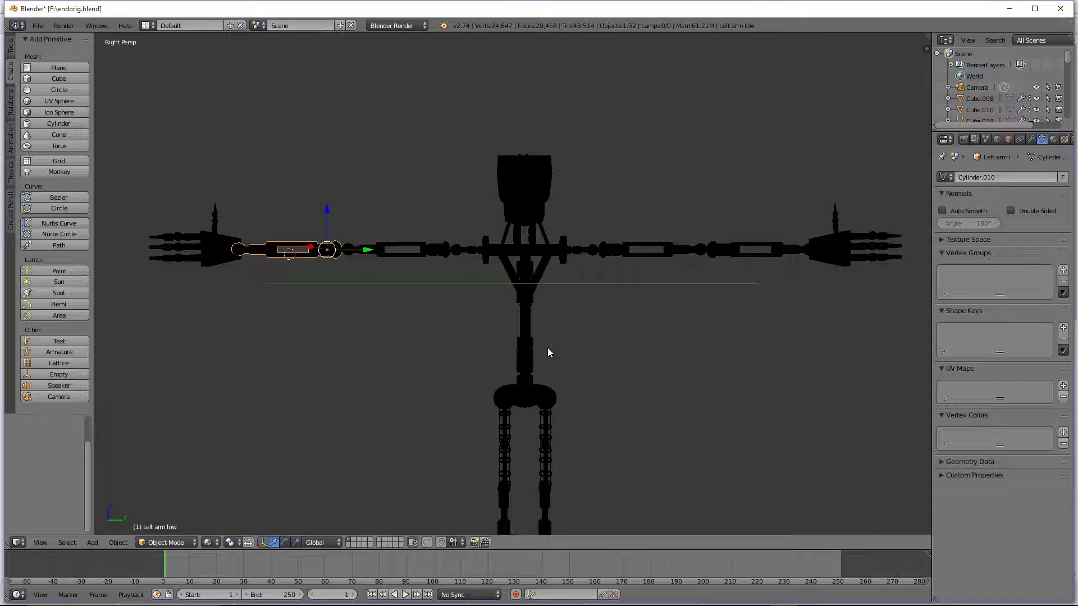
scroll(325, 265, up, 1)
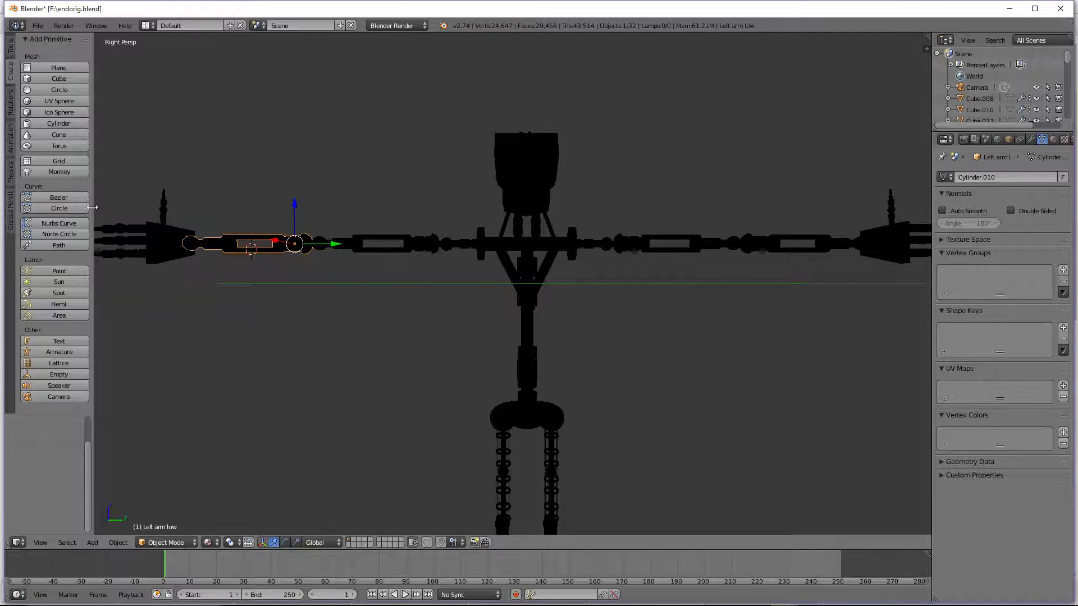
Step: Add a new armature at the 3D cursor on the left lower arm and rotate it 90° about global X
click(78, 354)
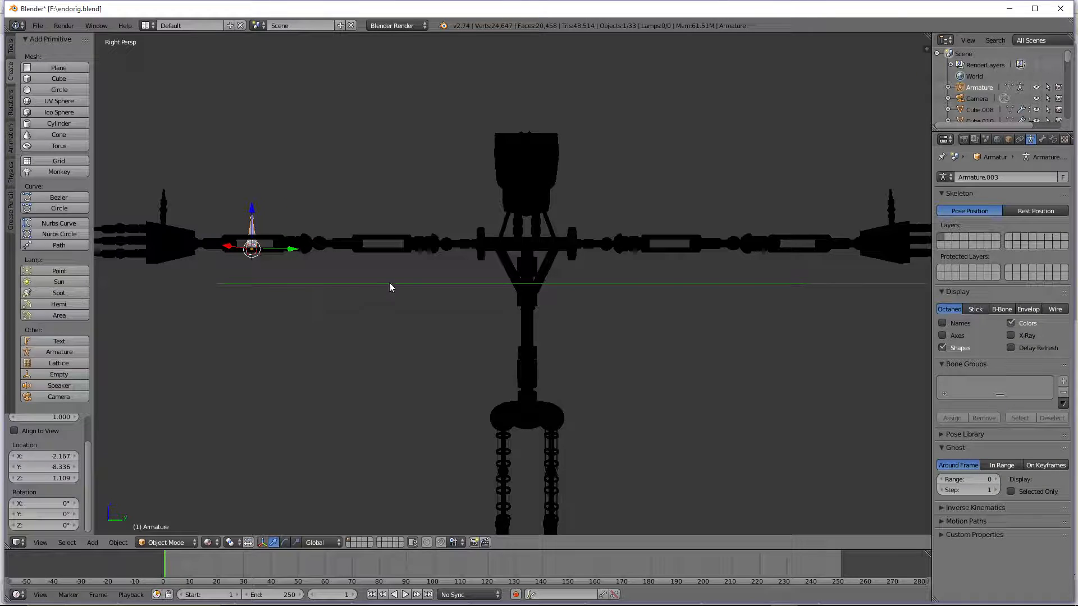
text(ry)
text(90)
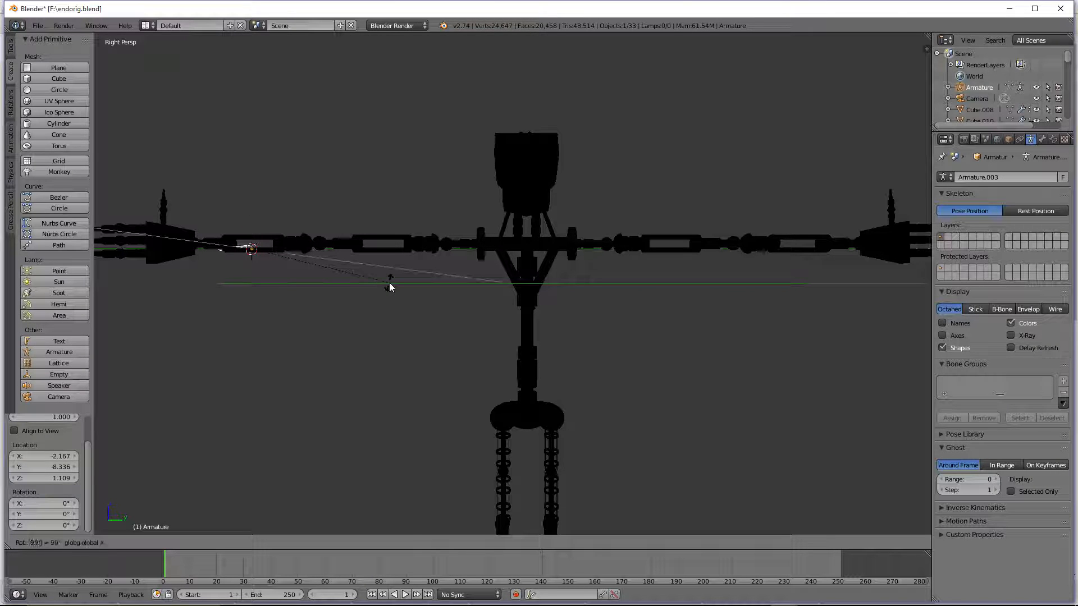
key(Return)
Step: Move the new armature up along Z to just above the left lower arm and shift it about 0.5 along Y
key(g)
key(z)
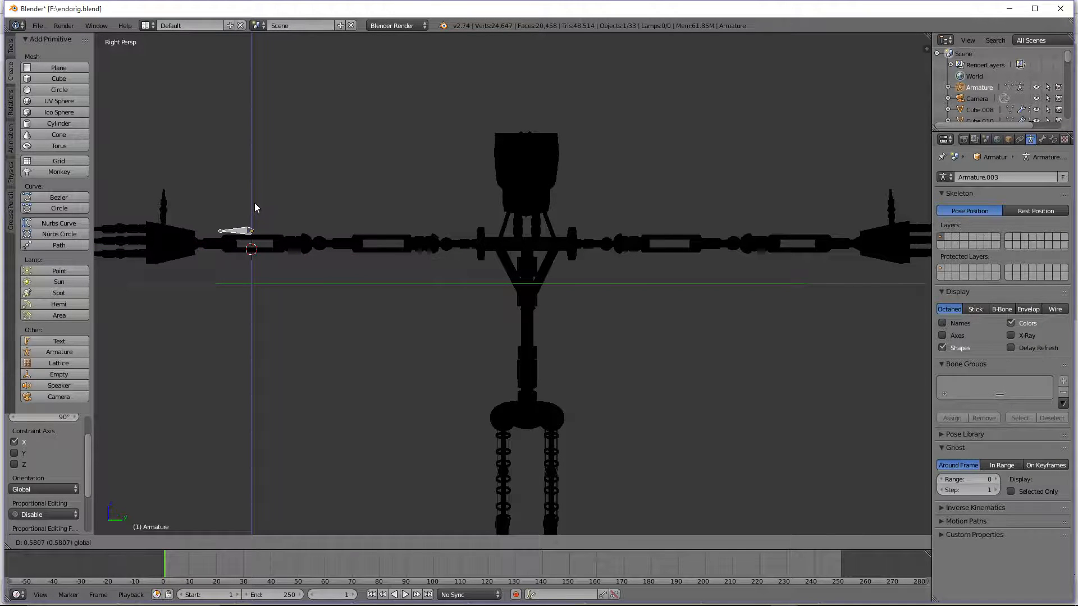
click(255, 211)
key(g)
key(y)
click(309, 238)
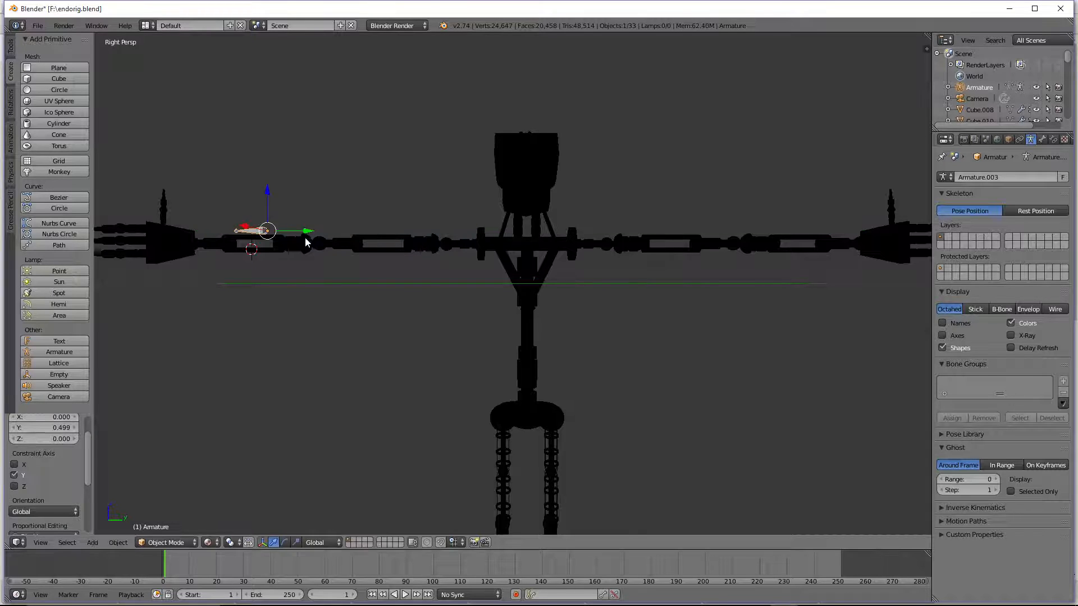
Step: Parent the left lower arm mesh to the armature above it
right_click(303, 240)
shift+right_click(266, 235)
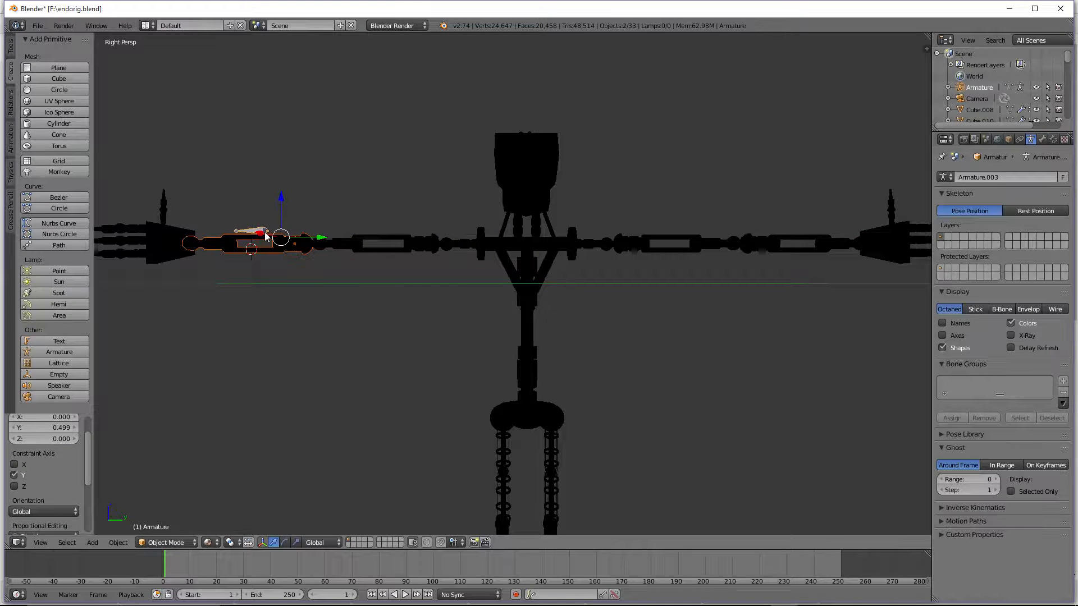
key(ctrl+p)
click(264, 233)
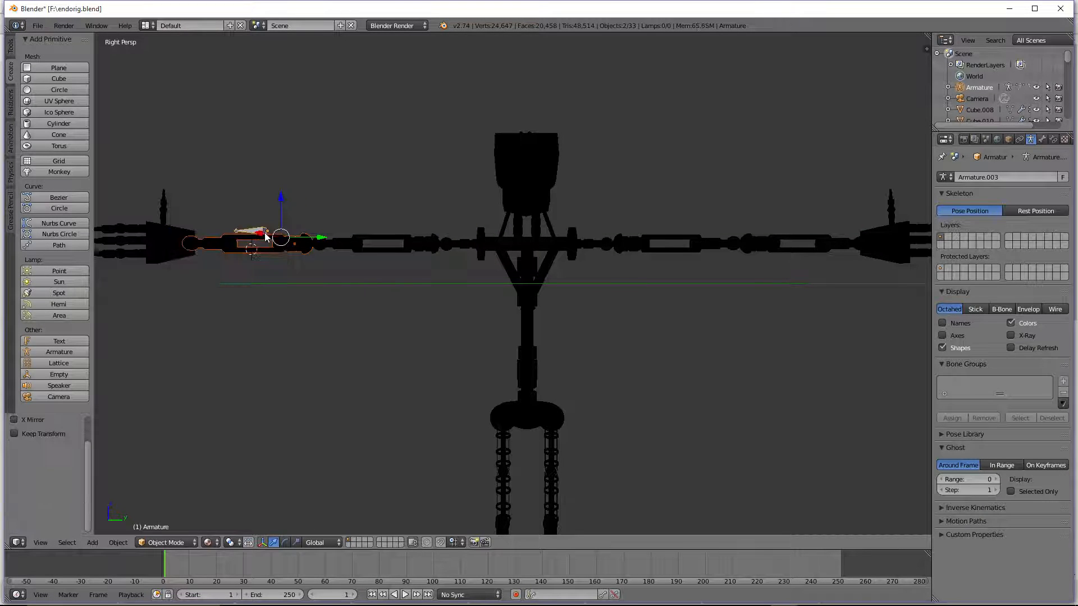
Step: Set the viewport shading to Solid and put the left lower arm's armature in Pose Mode
click(208, 543)
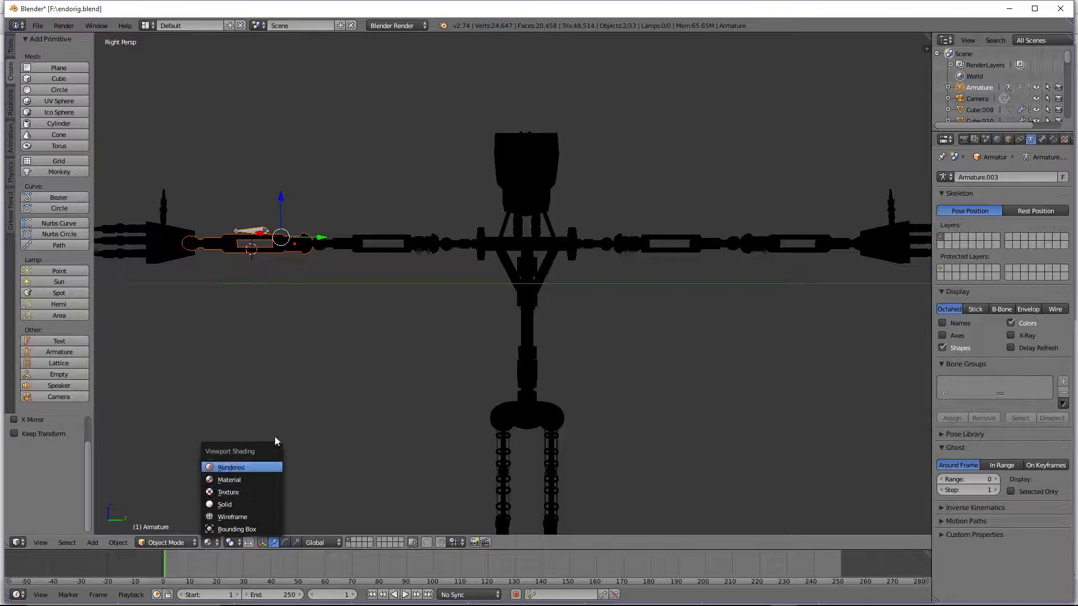
click(263, 467)
right_click(267, 230)
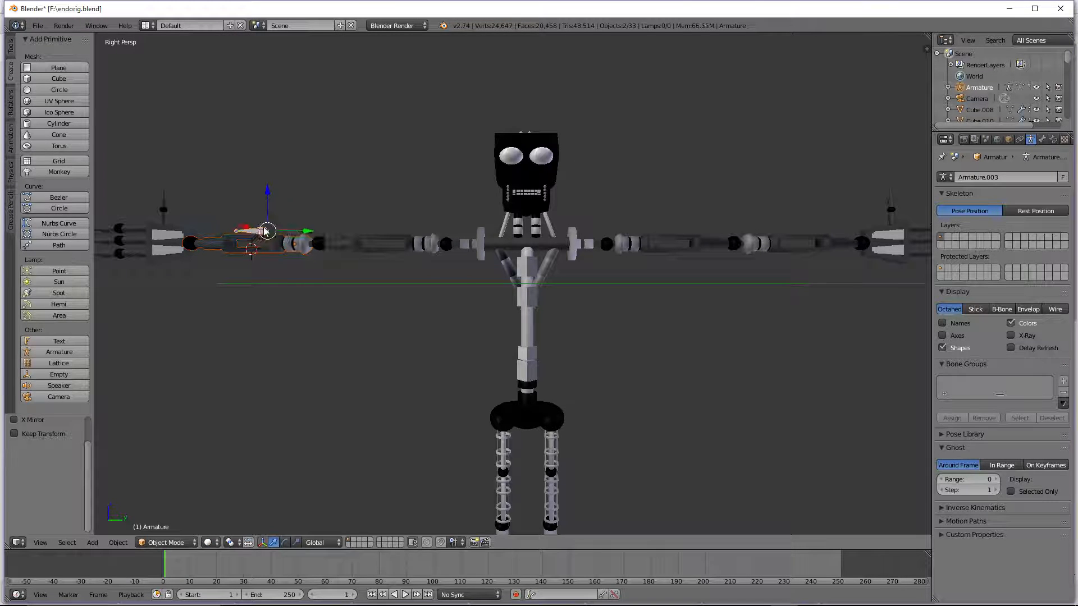
click(208, 543)
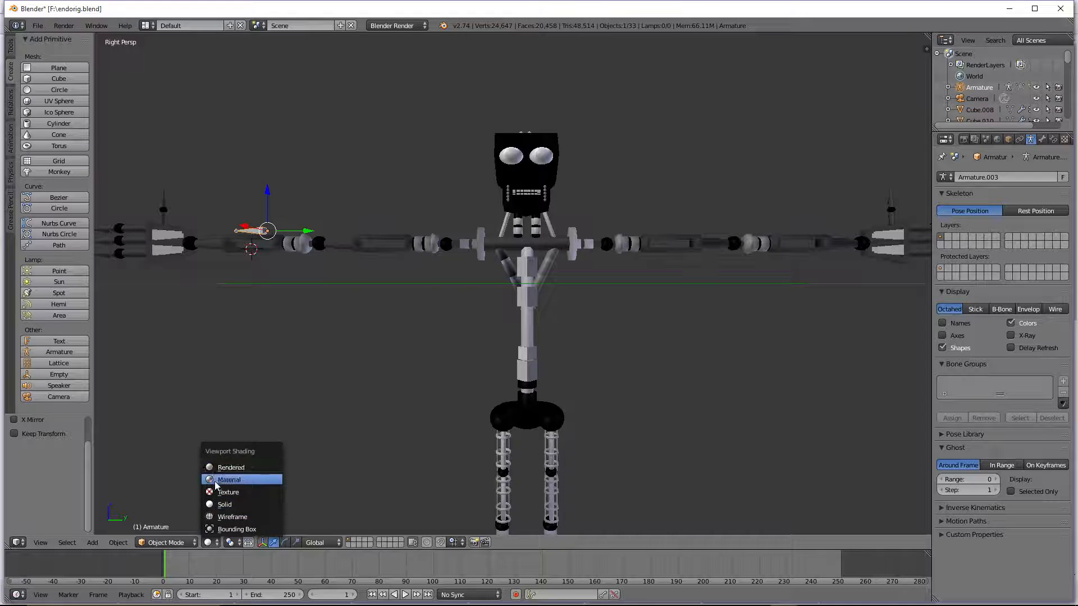
click(169, 543)
click(185, 504)
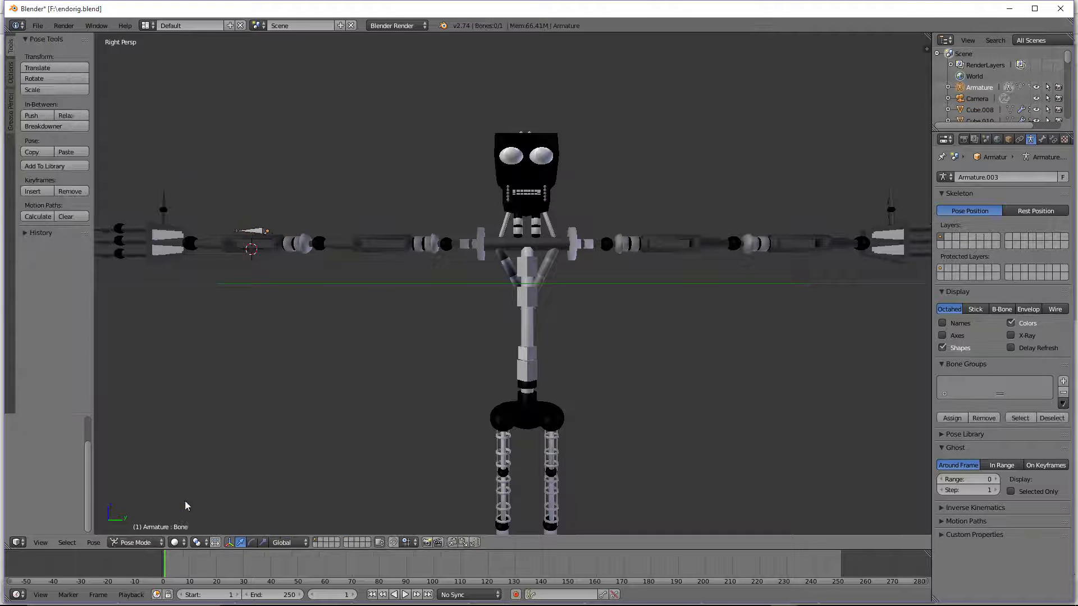
Step: Test the left lower arm bone by rotating it about 107° around global Z, and undo the rotation
middle_drag(336, 294, 399, 331)
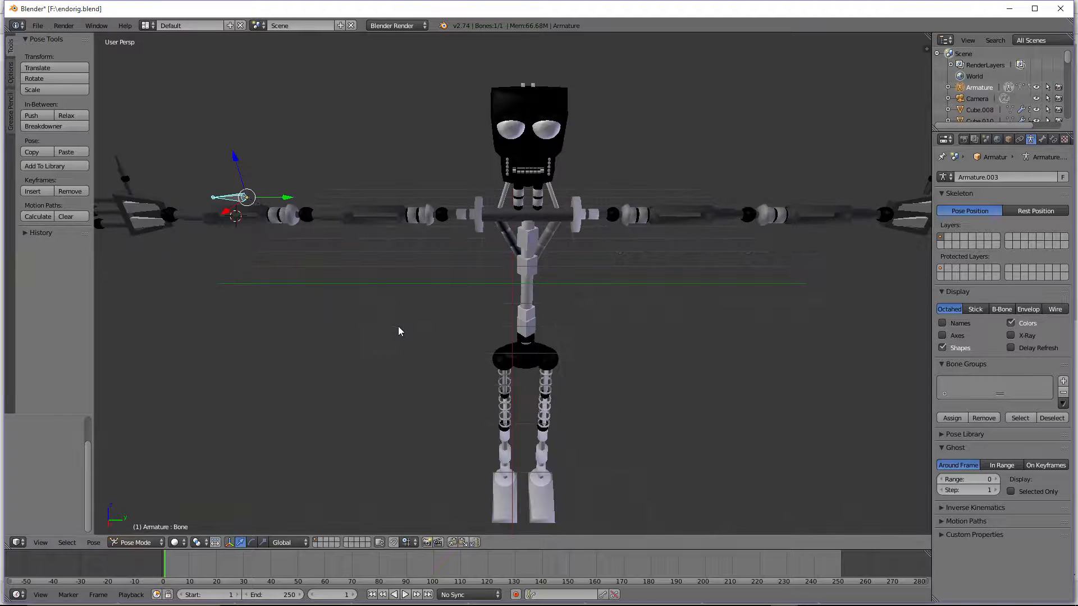
key(r)
key(z)
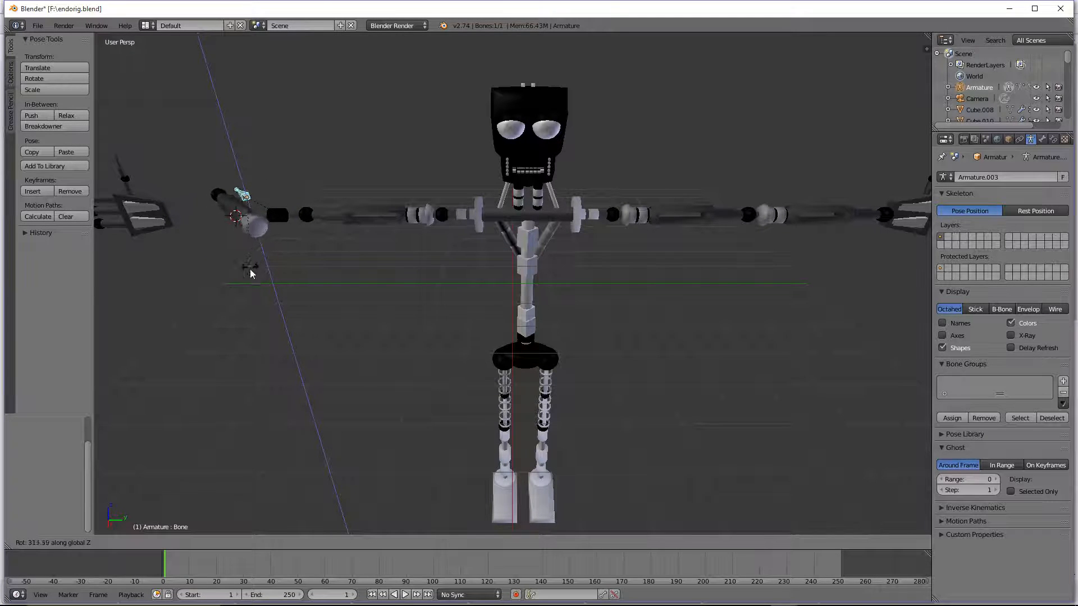
click(262, 160)
middle_drag(289, 288, 295, 355)
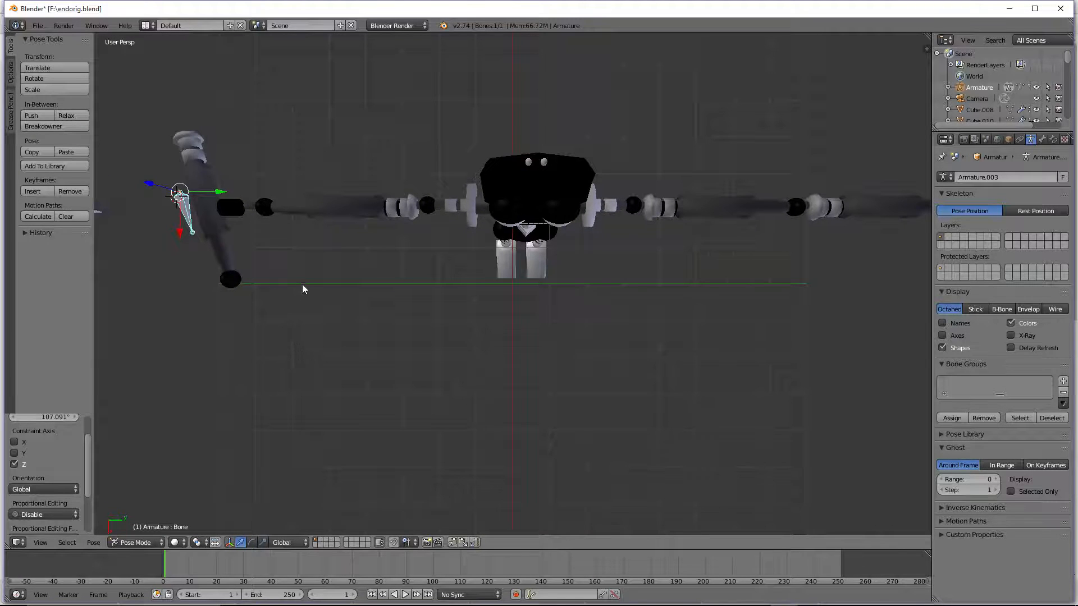
key(ctrl+z)
Step: Return to Object Mode and select the left upper arm mesh, keeping Solid shading
key(z)
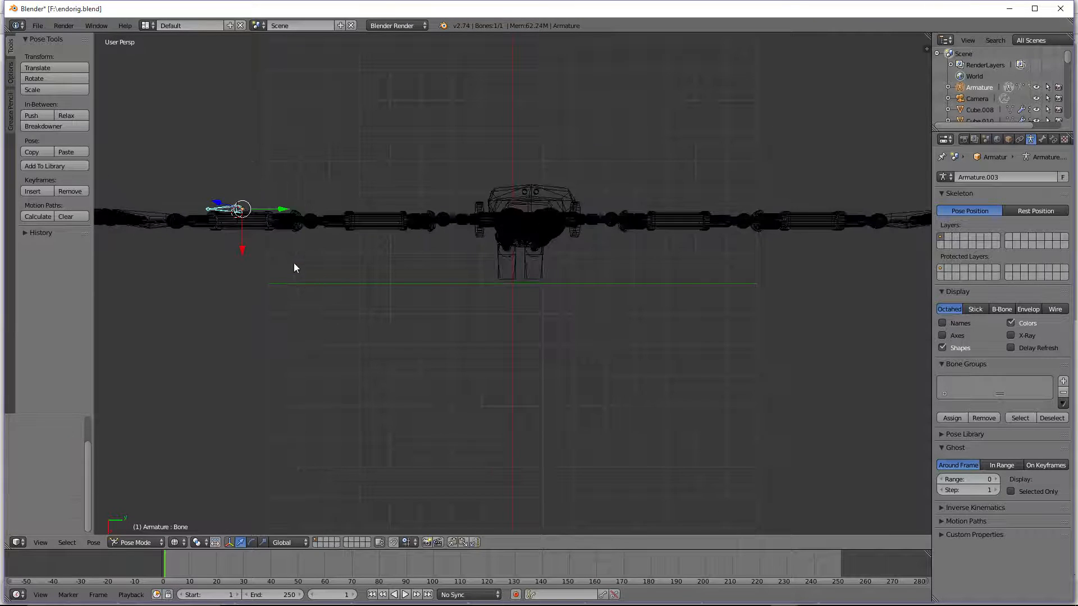
key(ctrl+Tab)
click(285, 223)
click(311, 223)
key(z)
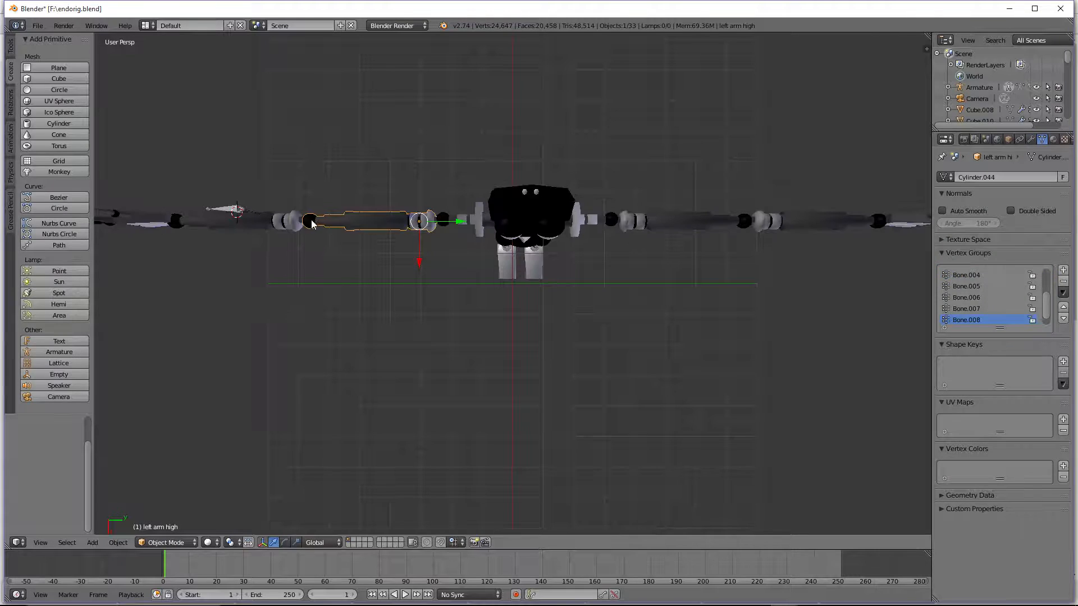
Step: Add a second armature at the 3D cursor and move it about 3.27 along global Y to the left upper arm
key(KP_2)
key(KP_2)
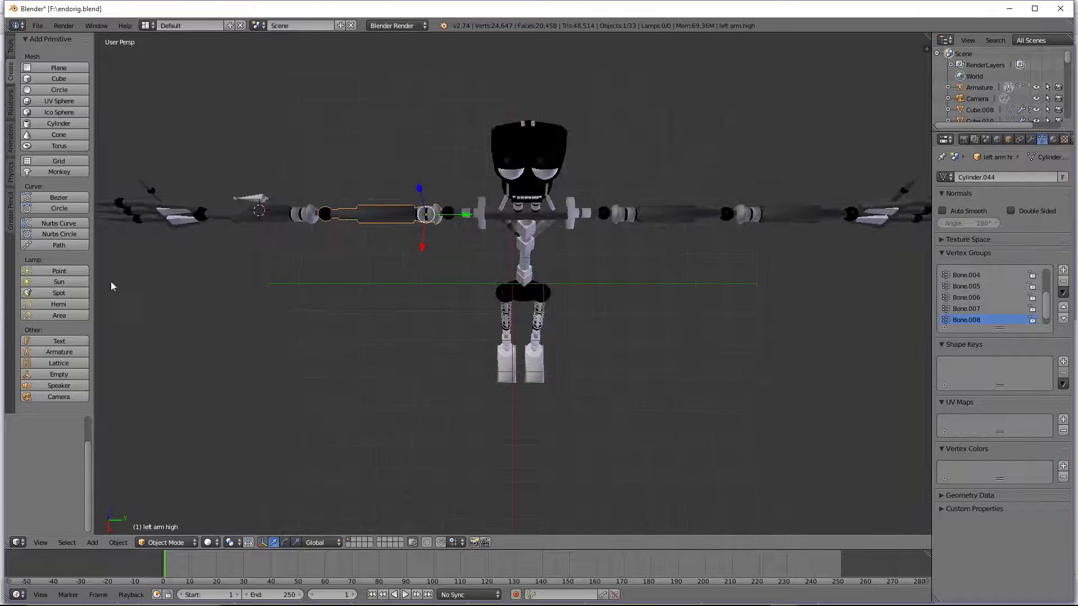
click(60, 353)
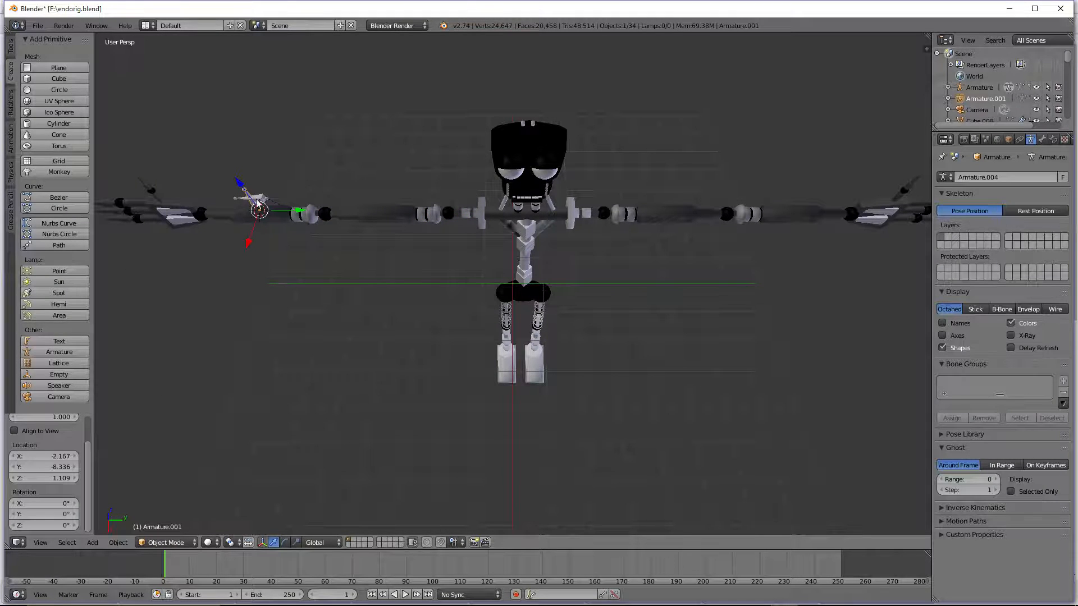
key(g)
key(y)
click(393, 223)
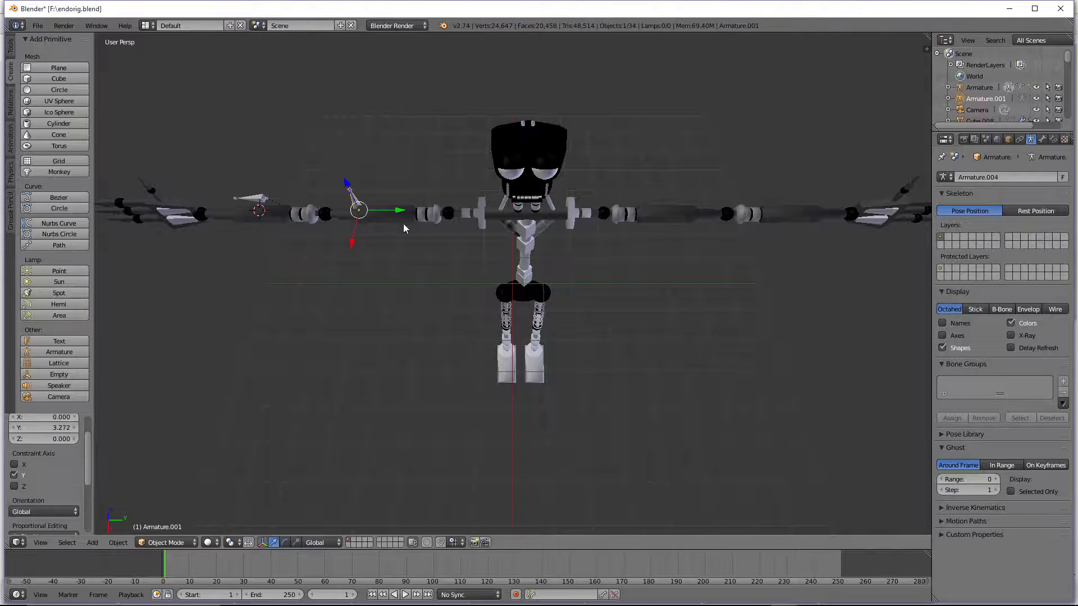
Step: Rotate the second armature 90° about global X and align it with the left upper arm, finishing with about 0.4 along X
text(ryx)
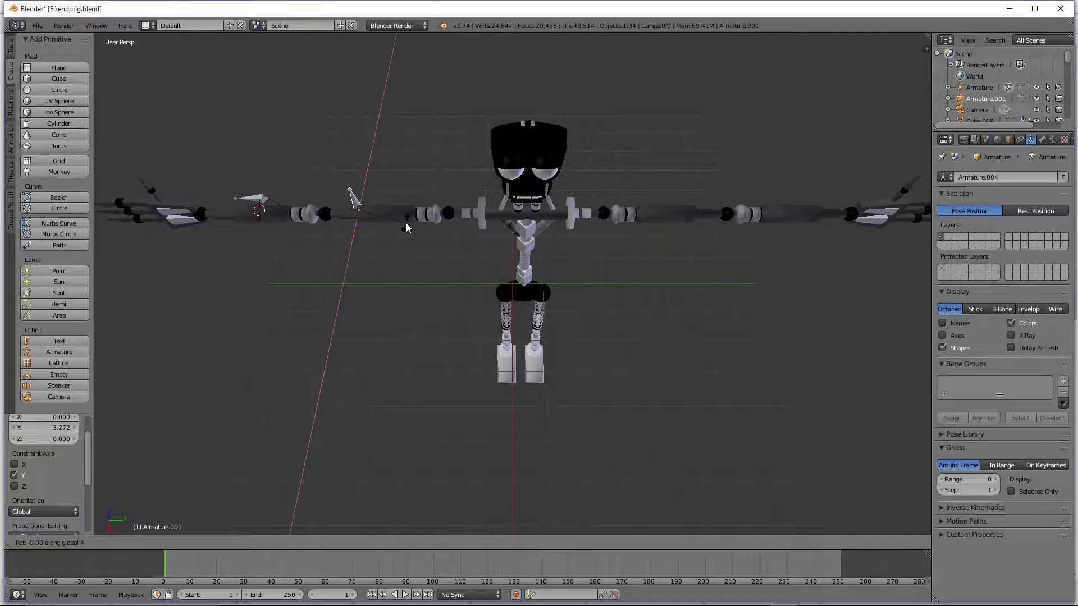
text(90)
key(Return)
key(g)
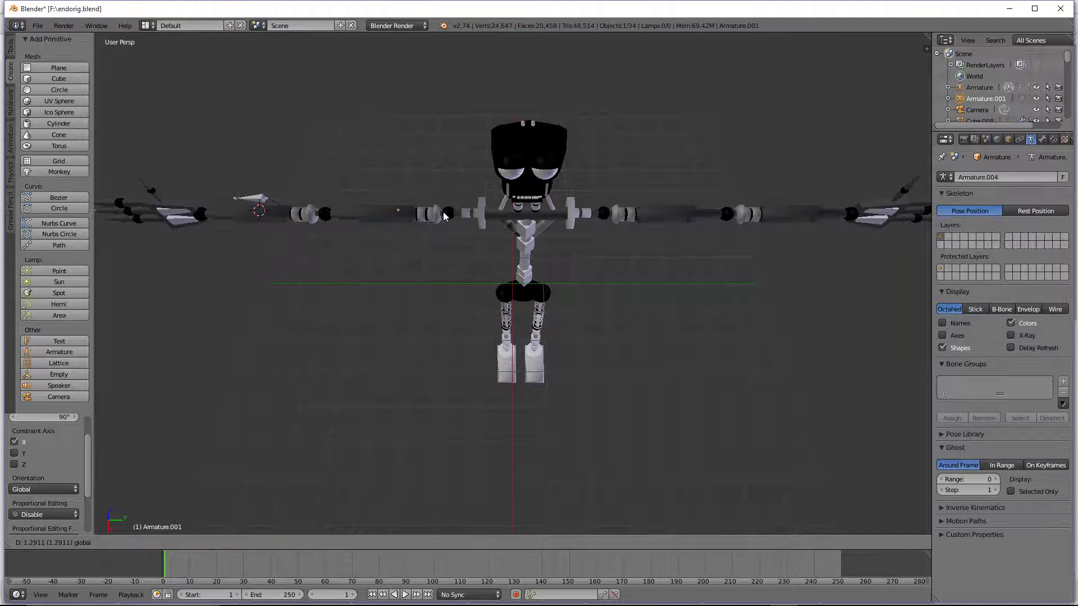
drag(443, 212, 443, 212)
drag(388, 186, 387, 171)
drag(388, 231, 390, 240)
Step: Parent the left upper arm mesh to the second armature with automatic weights
right_click(408, 224)
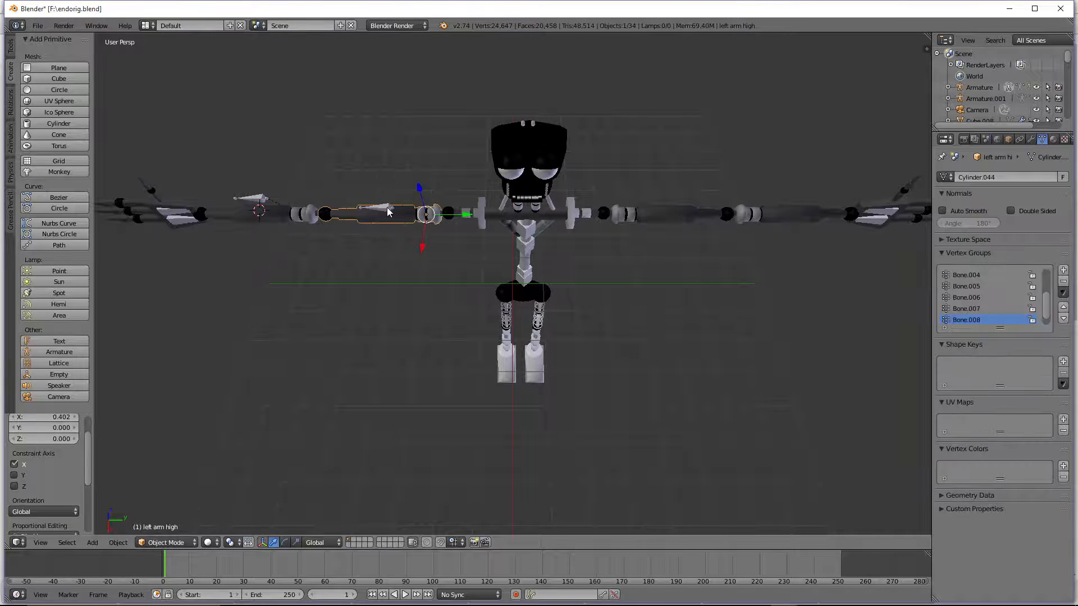
shift+right_click(387, 211)
key(ctrl+p)
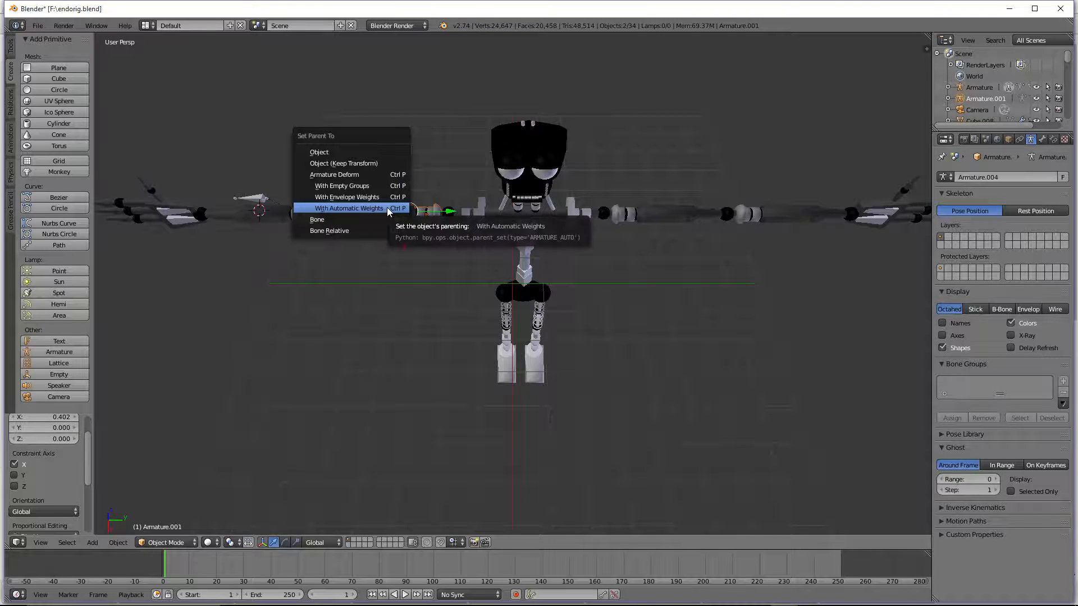
click(386, 207)
Step: Select the left upper arm's armature alone and put it in Pose Mode
right_click(386, 207)
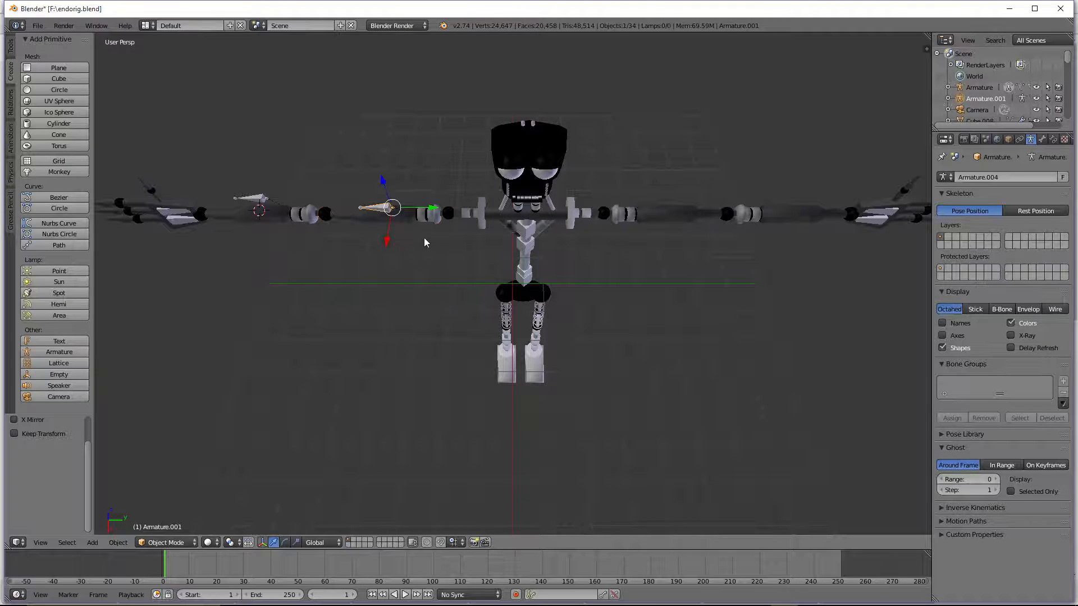
click(194, 543)
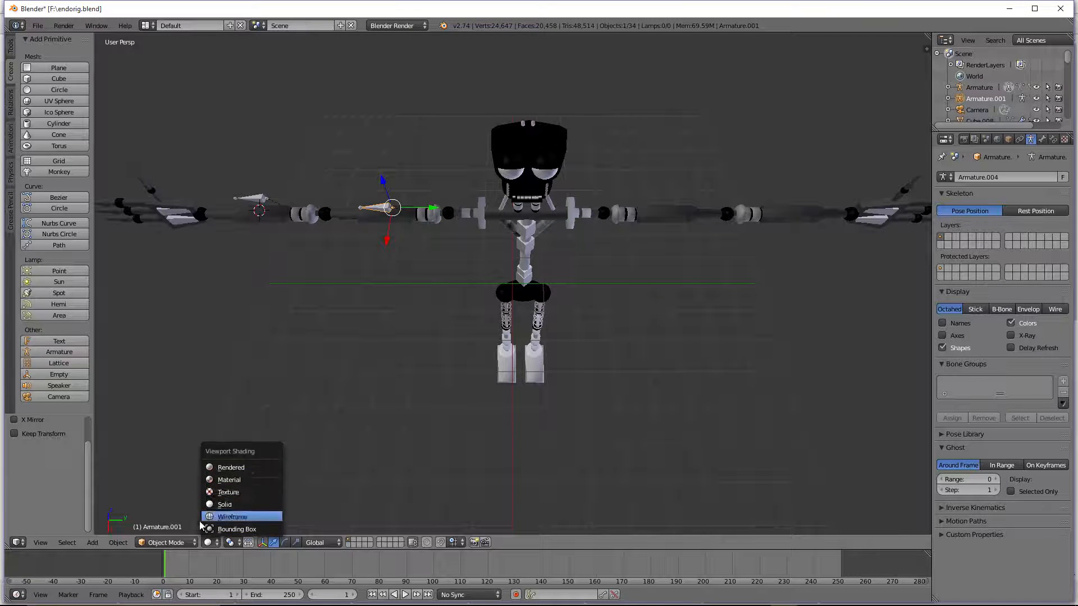
click(165, 543)
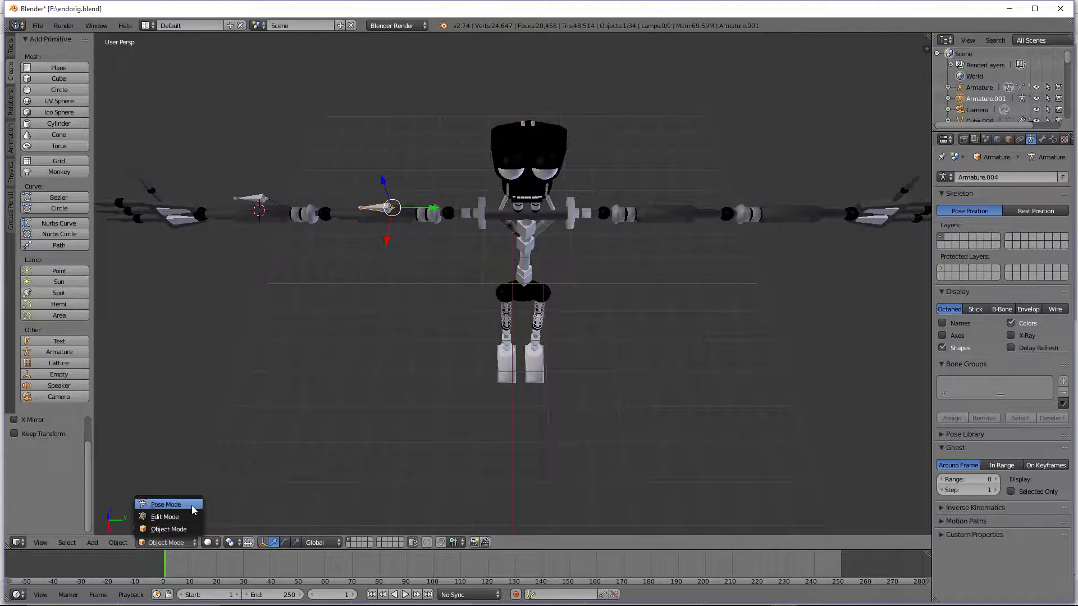
click(165, 505)
Step: Test the left upper arm bone by rotating it about 93° around global Z, and undo the rotation
key(r)
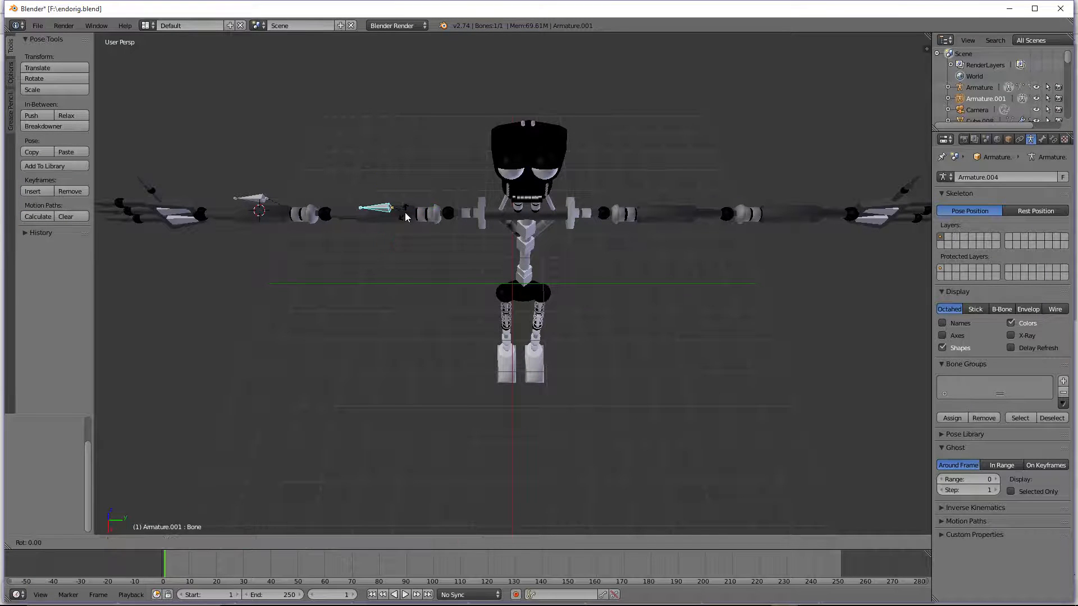
key(z)
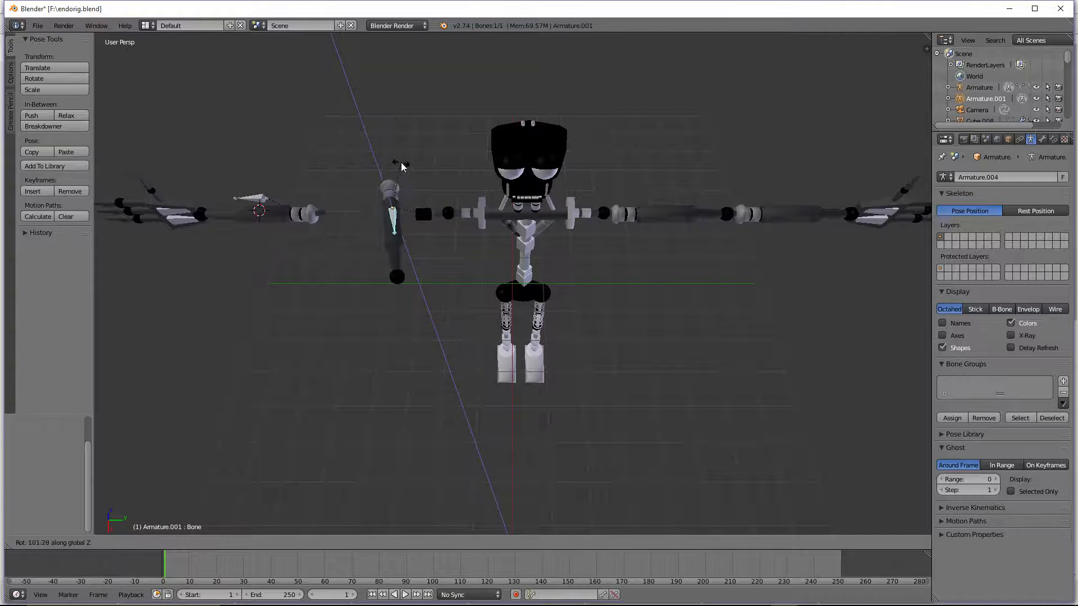
click(421, 185)
scroll(417, 191, up, 3)
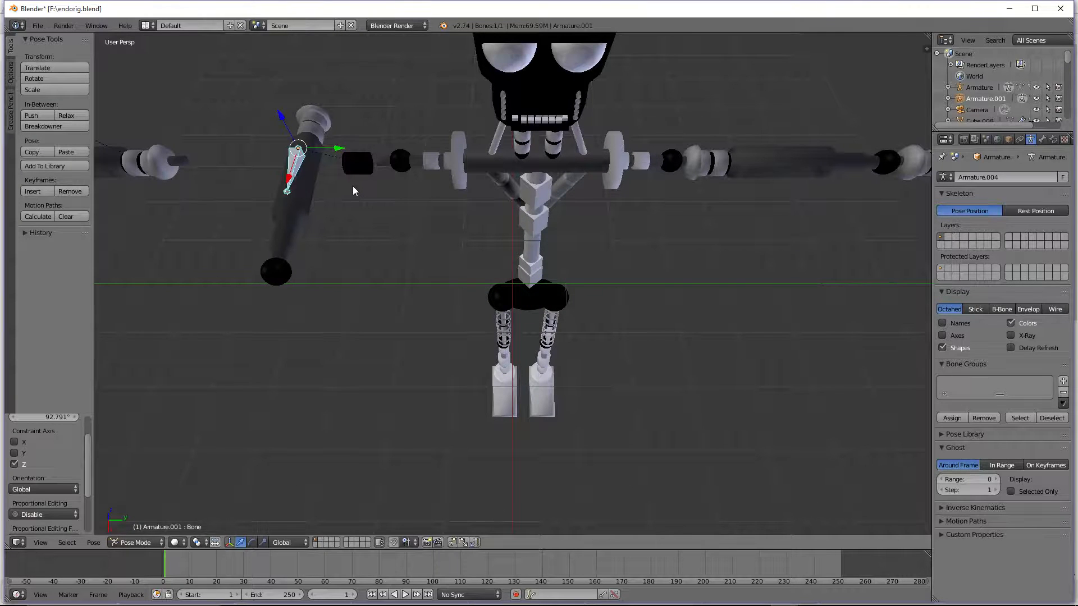
key(ctrl+z)
Step: Select the left upper arm mesh and remove all but one of its vertex groups
right_click(355, 168)
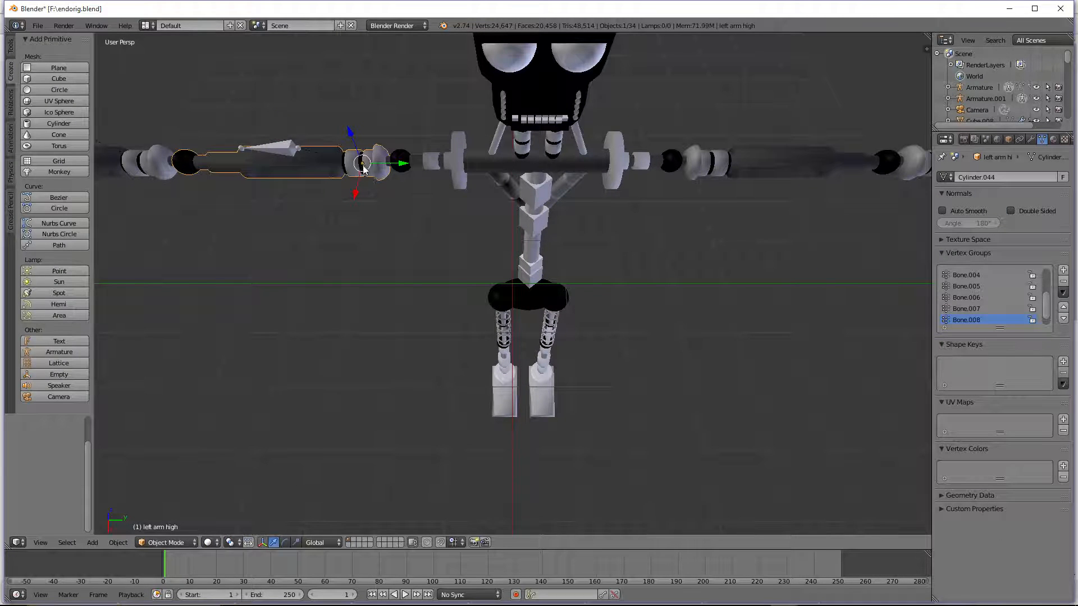
key(g)
right_click(324, 248)
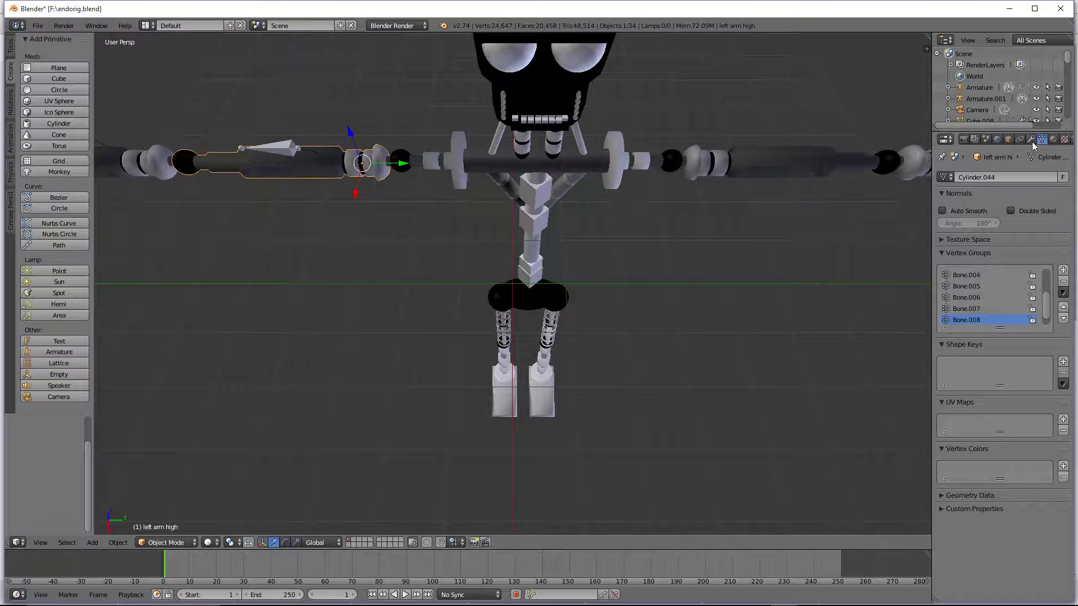
click(1064, 282)
click(1063, 283)
click(1064, 282)
click(1063, 282)
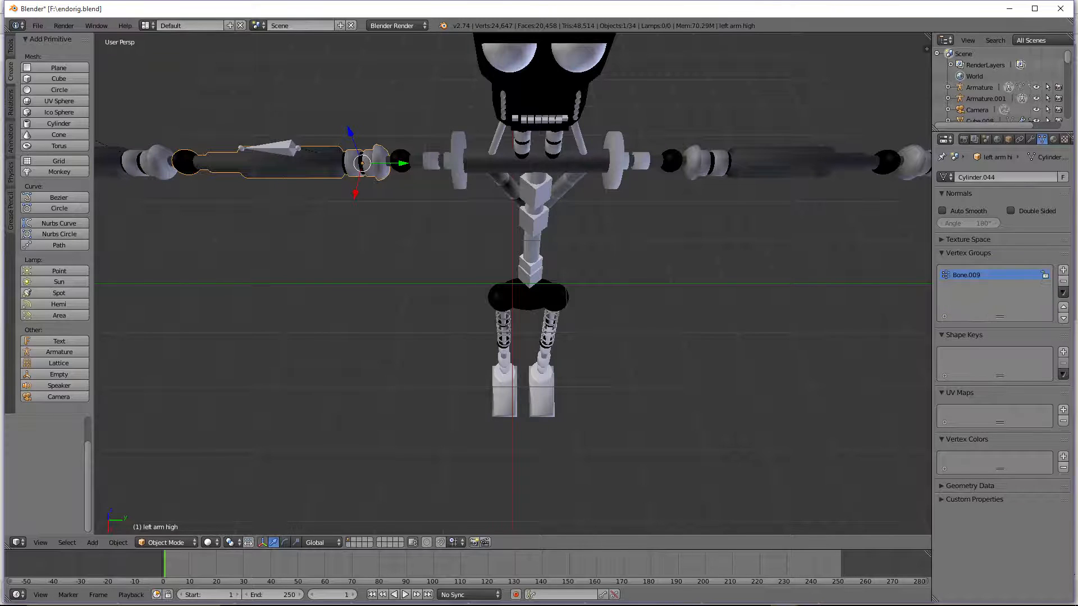
Step: Check the upper arm's bone in Pose Mode, reselect the left upper arm mesh and remove its remaining vertex group
right_click(301, 148)
key(ctrl+Tab)
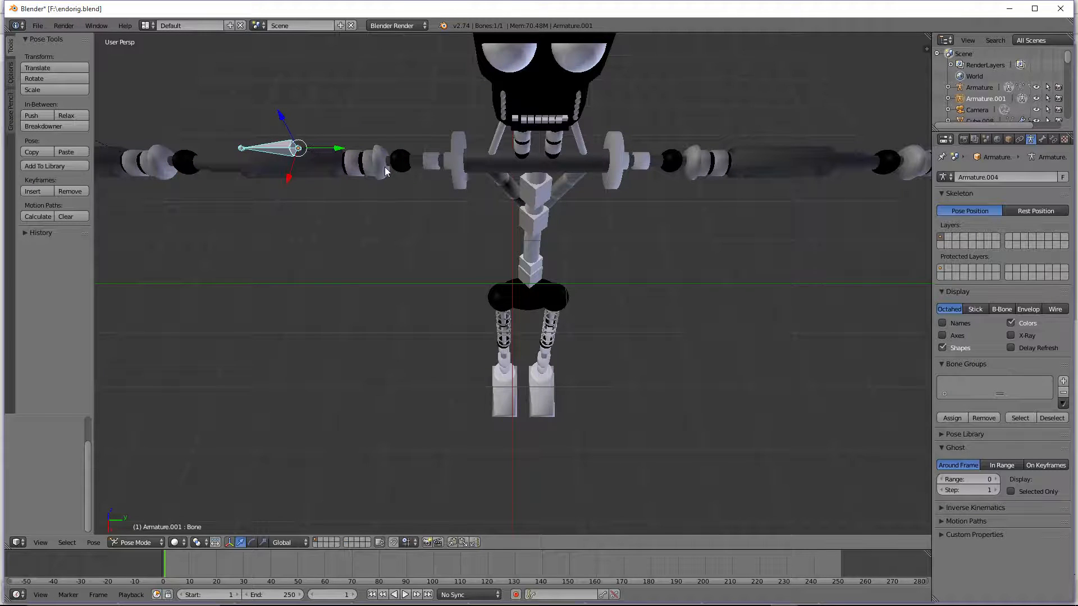
key(ctrl+Tab)
right_click(375, 163)
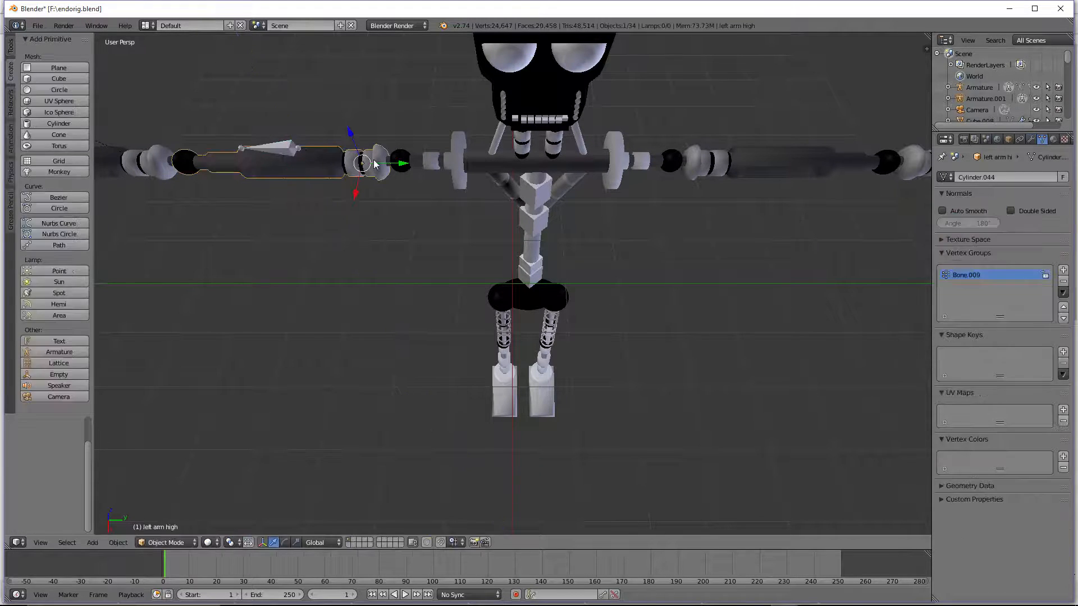
click(1063, 283)
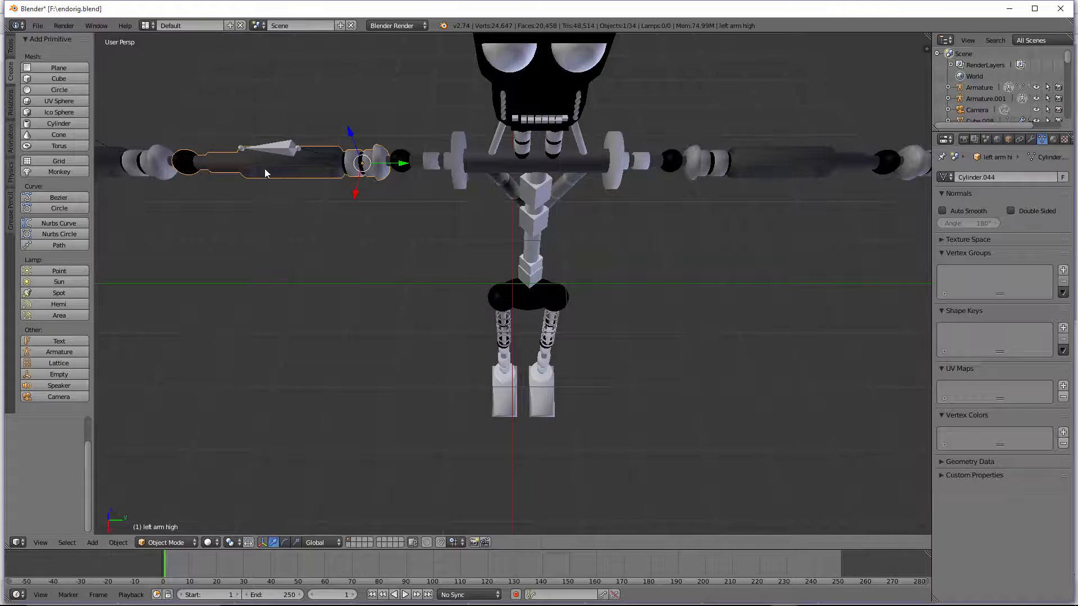
Step: Parent the left upper arm mesh to its armature again, return to Object Mode and select only that armature
shift+right_click(274, 149)
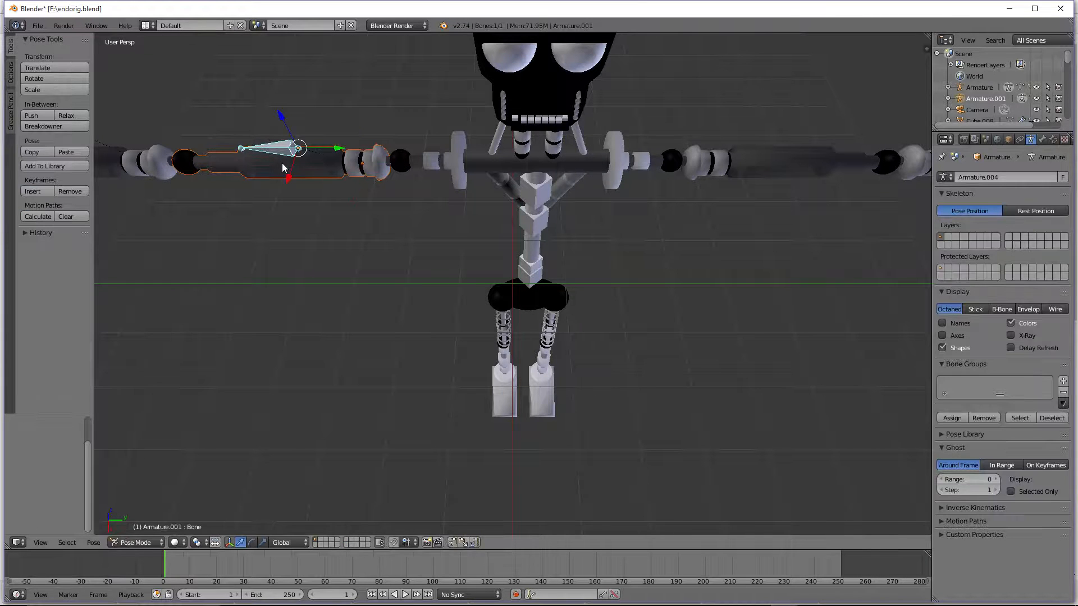
key(ctrl+p)
click(281, 163)
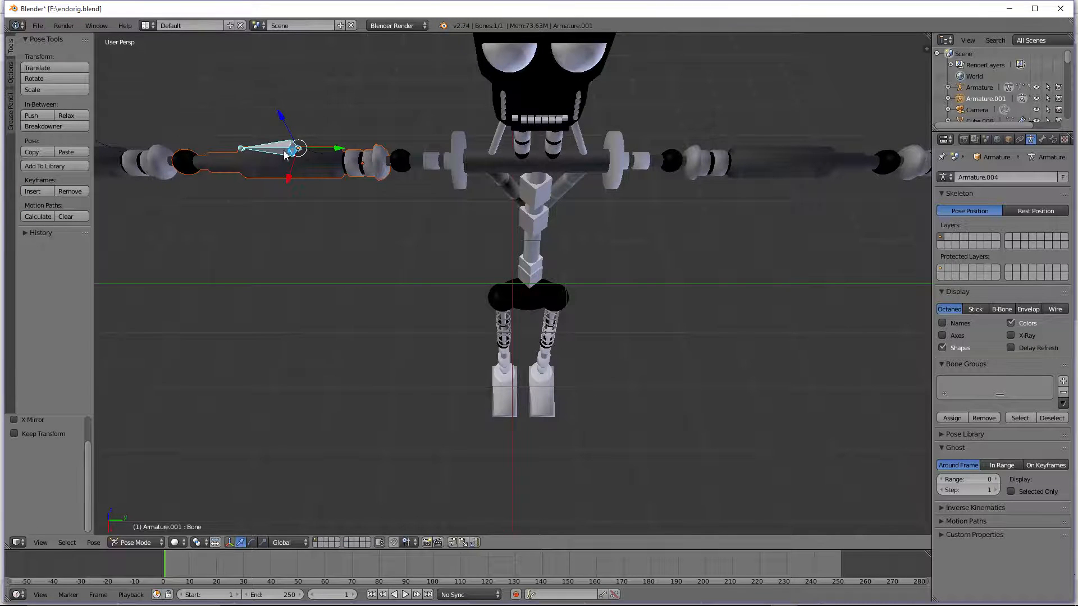
click(135, 543)
click(133, 530)
right_click(291, 145)
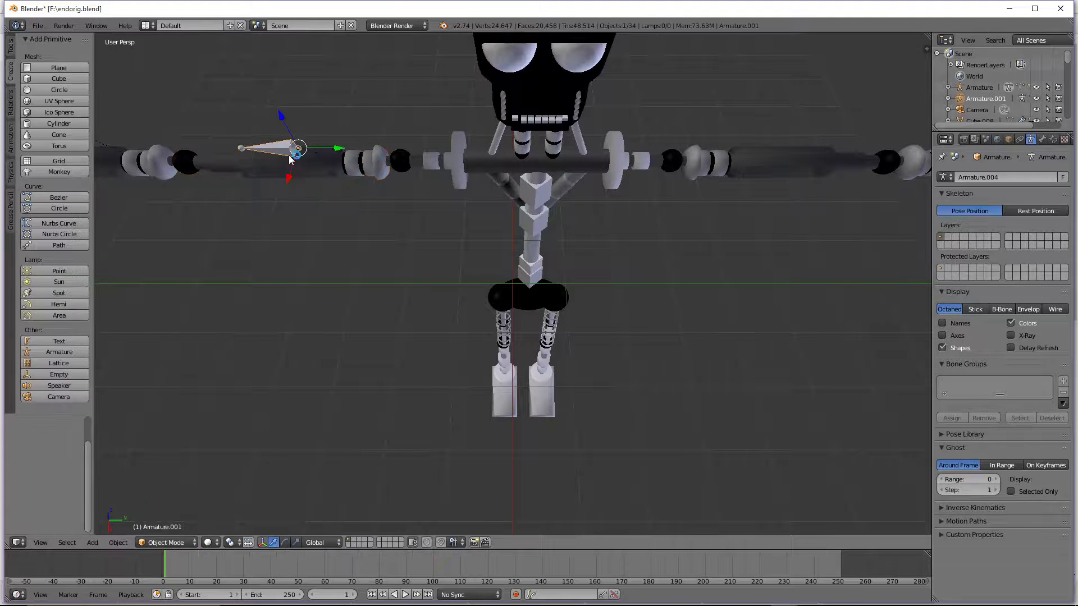
Step: Test the left upper arm bone in Pose Mode by rotating it about 84° around global Z
click(158, 543)
click(166, 504)
key(r)
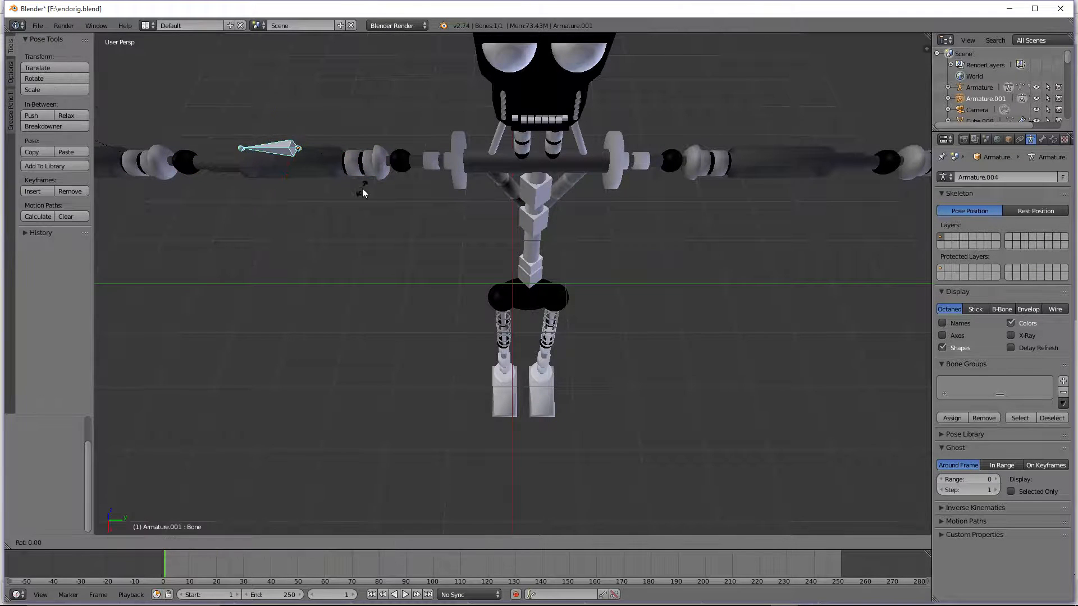
key(z)
click(341, 93)
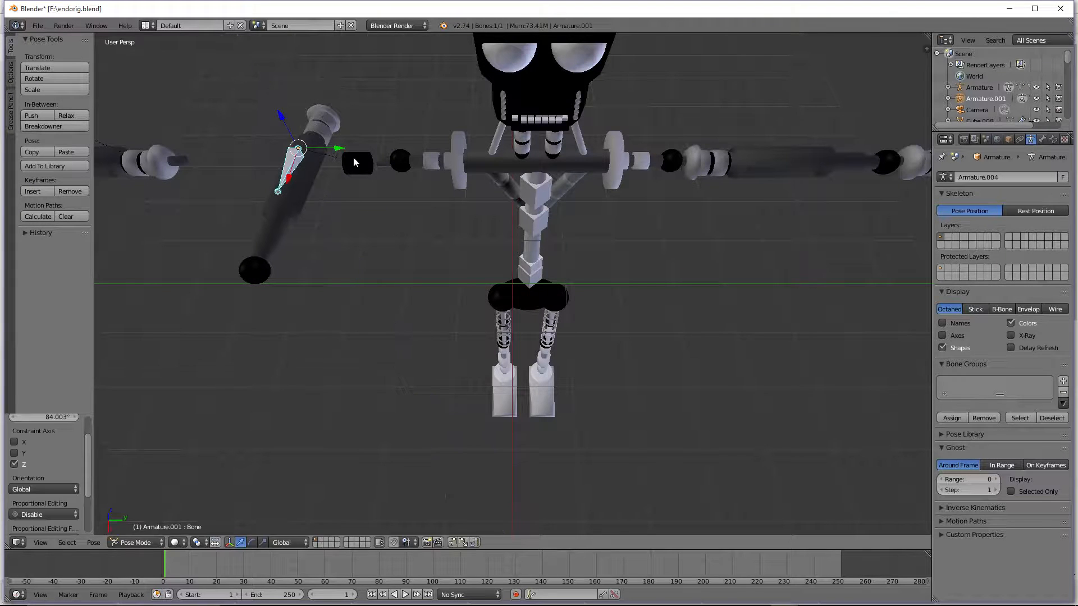
Step: Enable Preserve Volume and disable Vertex Groups in both Armature modifiers of the left upper arm mesh
right_click(353, 157)
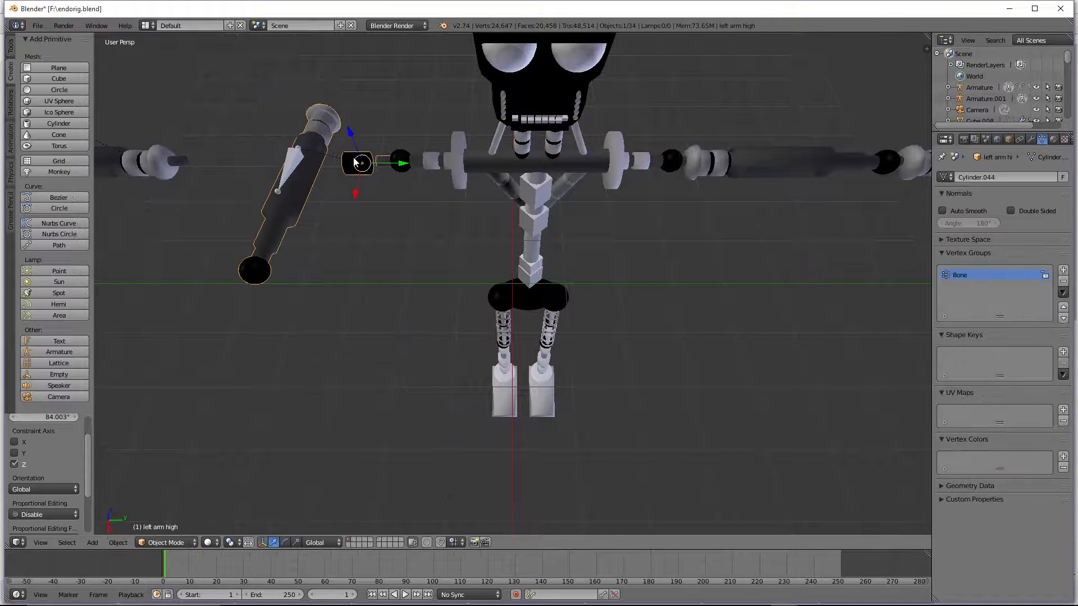
click(1053, 140)
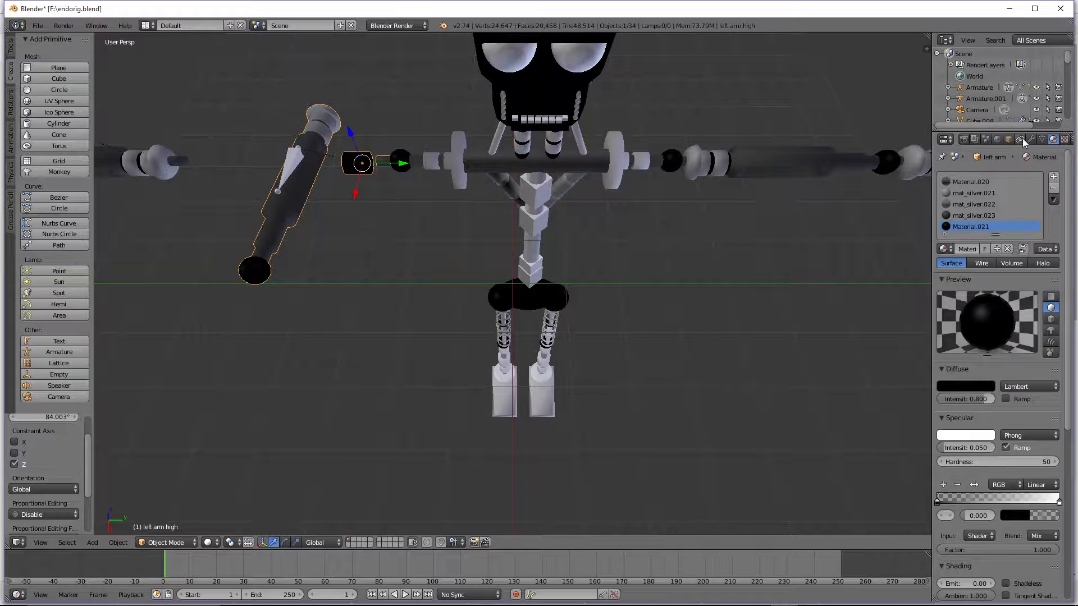
click(1022, 138)
click(1032, 140)
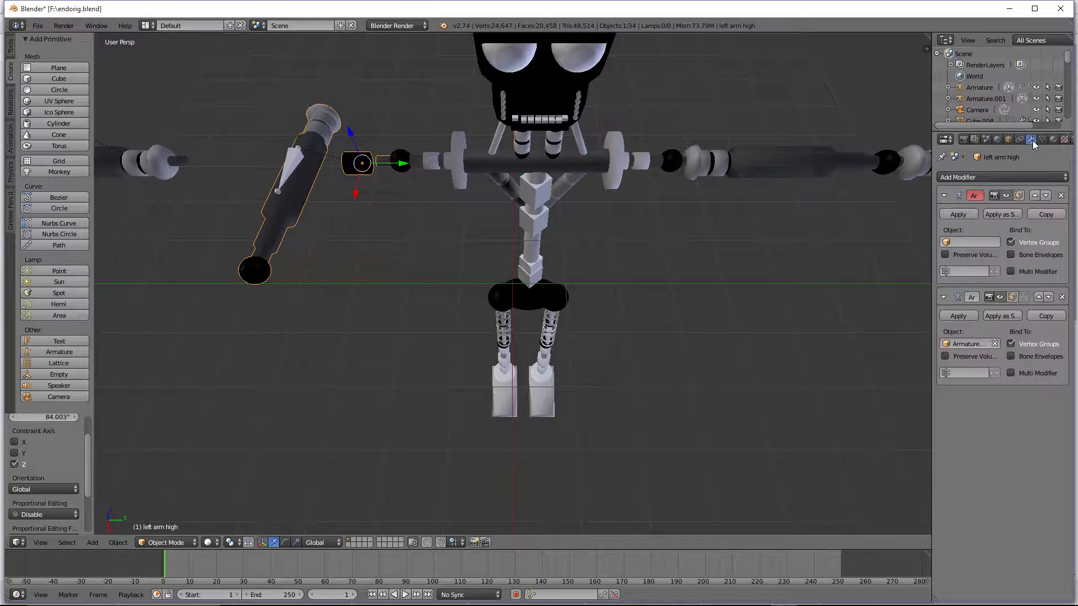
click(946, 356)
click(1012, 344)
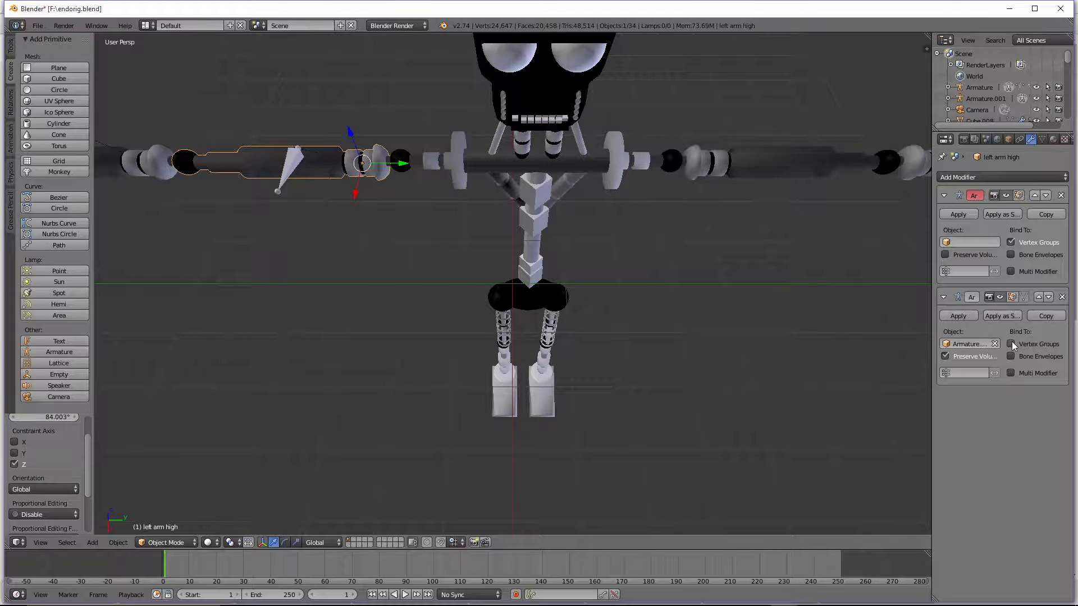
click(1012, 242)
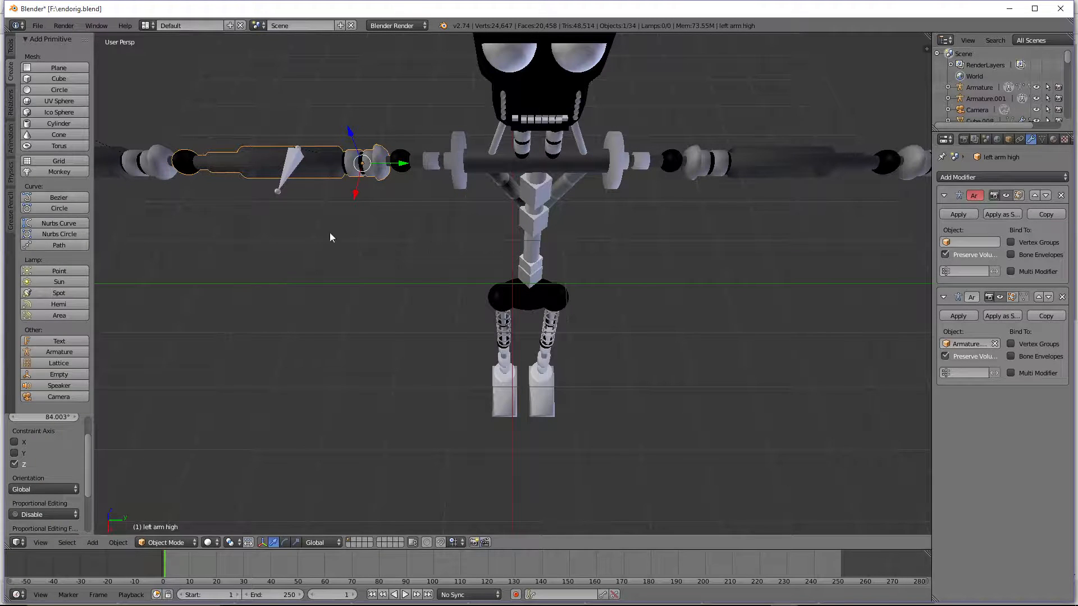
Step: Rotate the left upper arm bone back by about -81° around global Z
right_click(280, 189)
key(r)
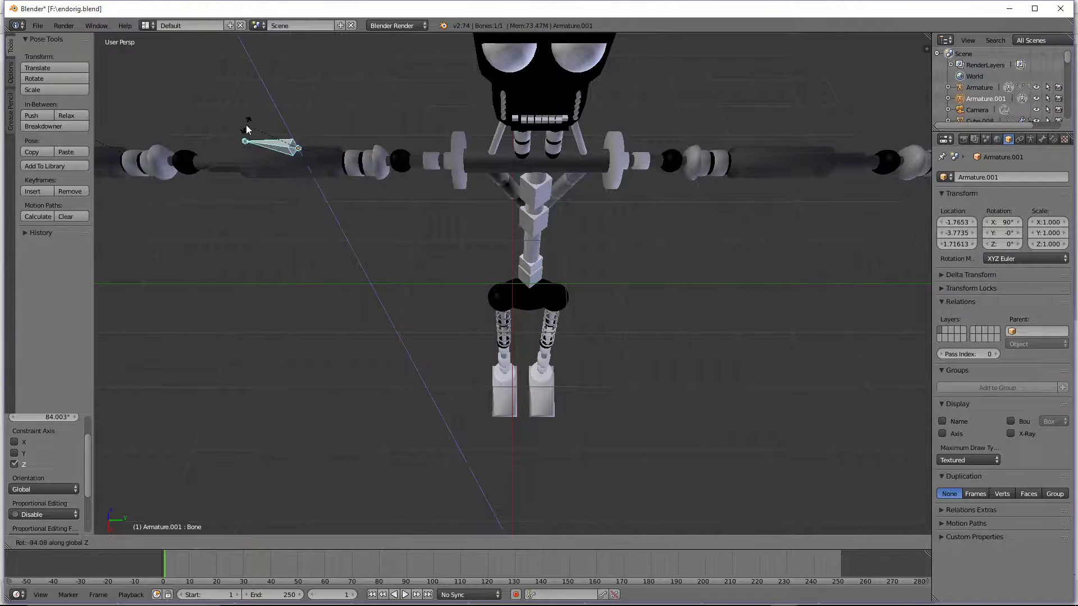
click(241, 151)
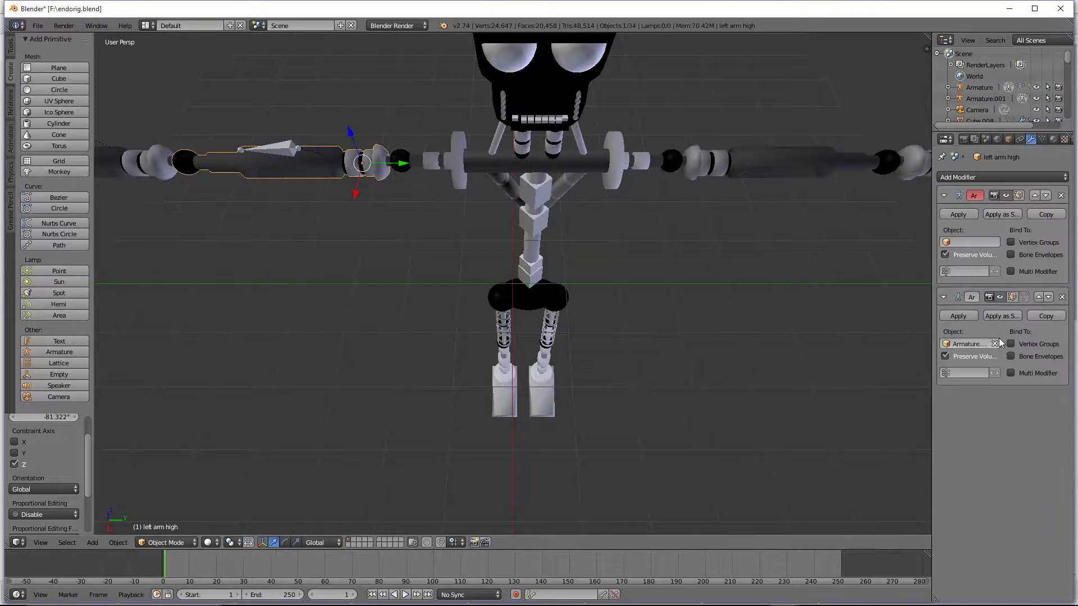
Step: Turn Vertex Groups back on in both Armature modifiers of the left upper arm mesh and try to join the mesh
click(1010, 343)
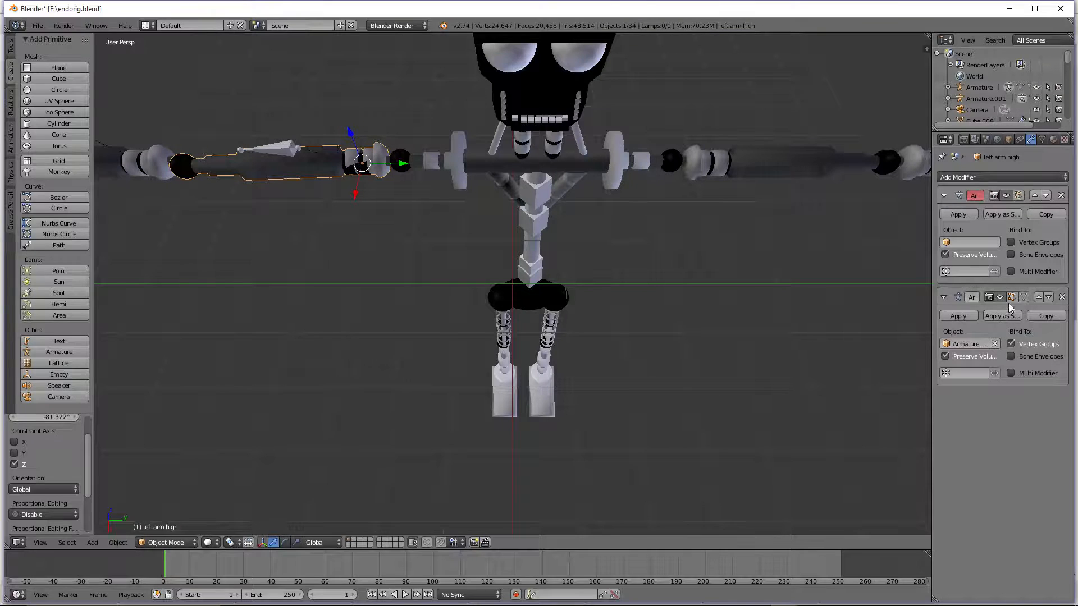
click(1011, 242)
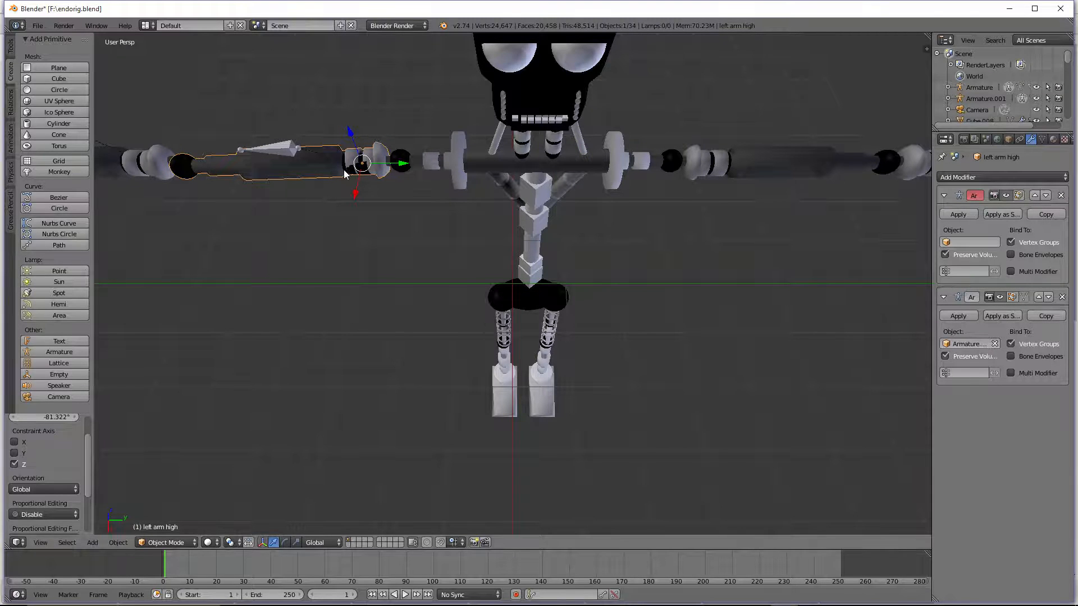
click(124, 543)
click(136, 229)
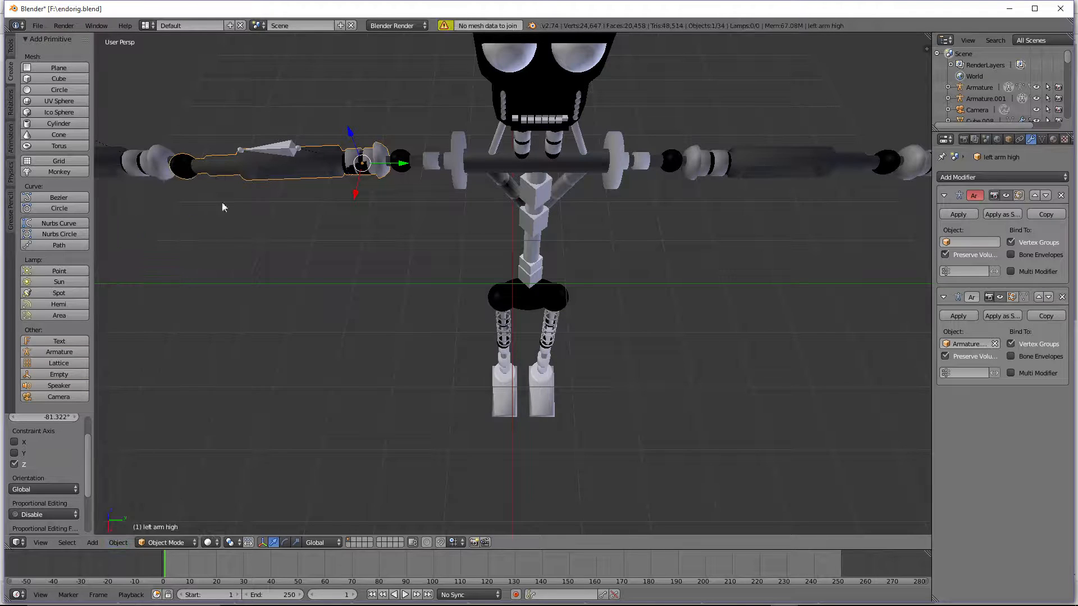
drag(357, 193, 294, 337)
key(ctrl+z)
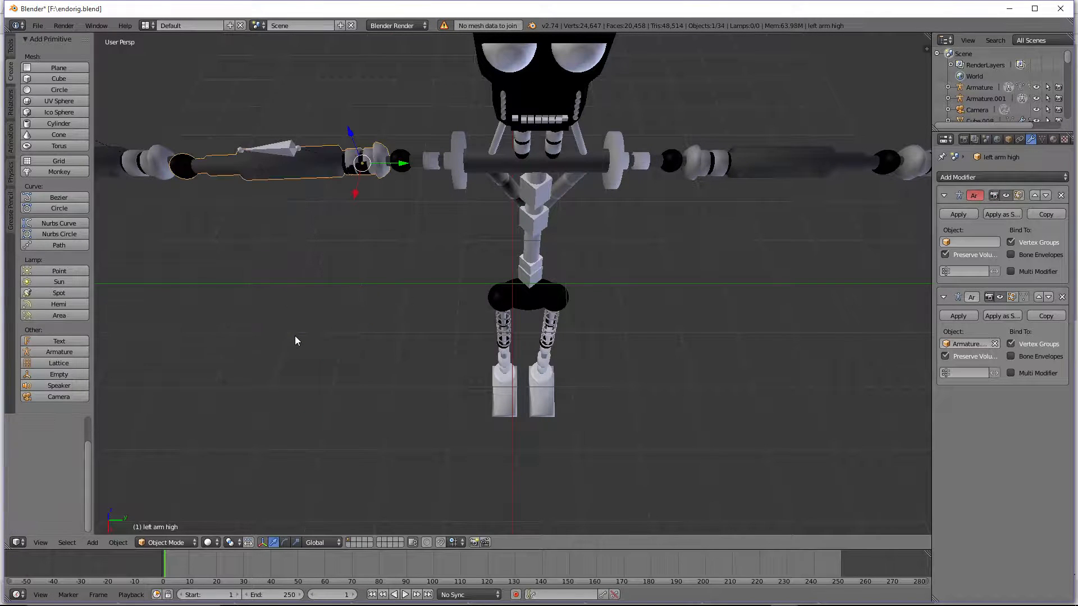
Step: Set Armature.001 as the object and Bone as the vertex group in both Armature modifiers of the left upper arm mesh
right_click(275, 157)
right_click(299, 168)
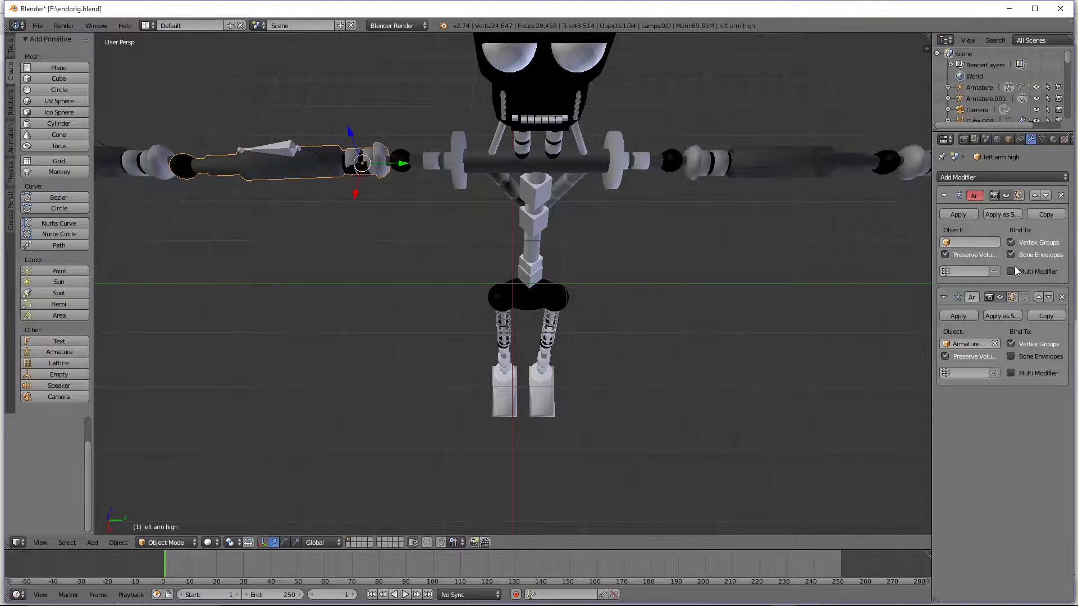
click(980, 242)
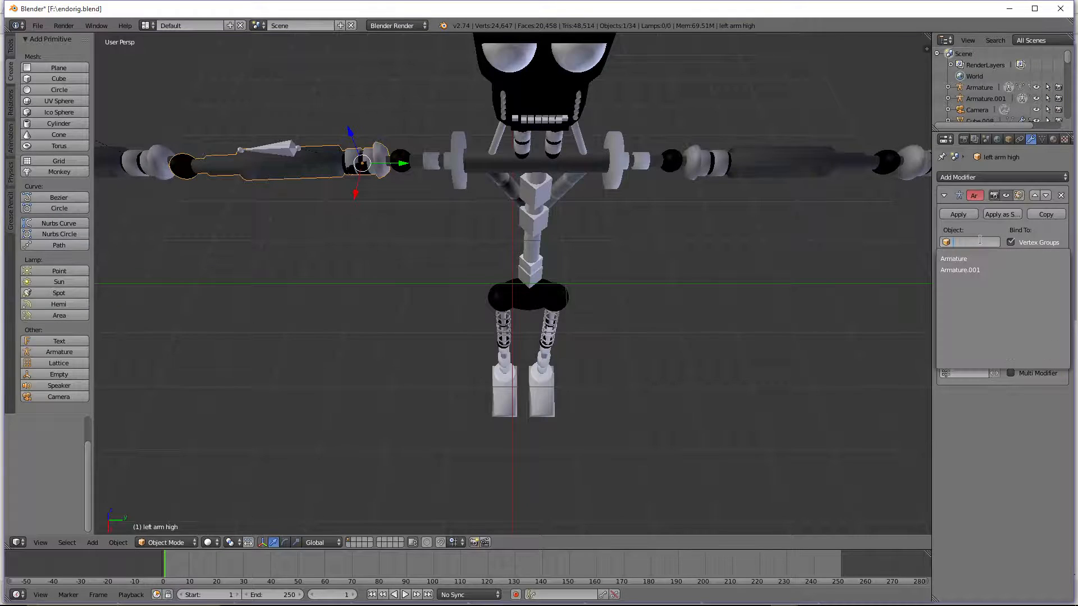
click(975, 272)
click(976, 348)
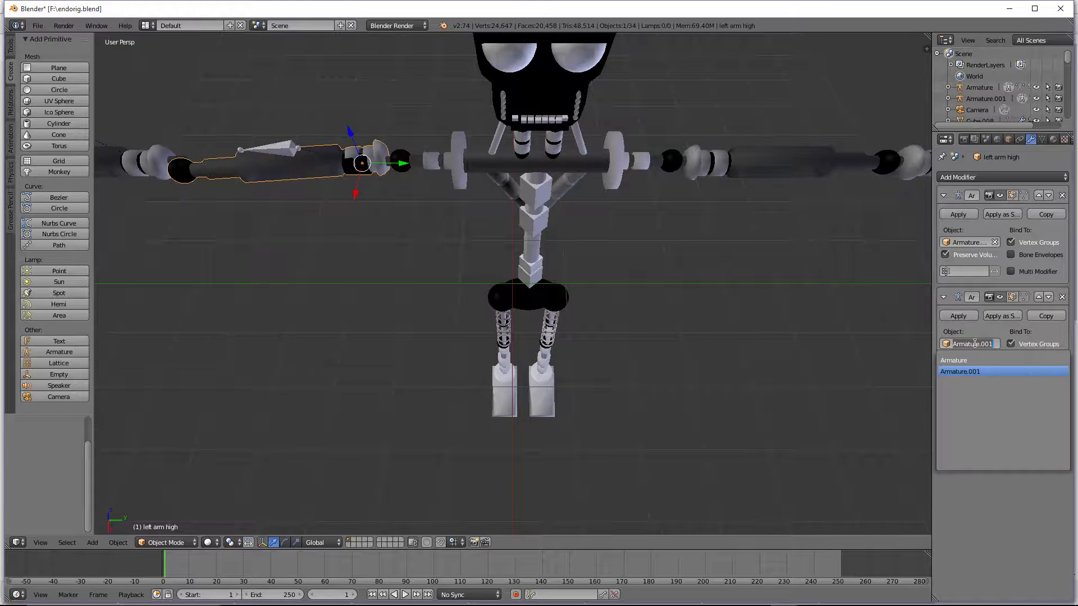
click(975, 369)
click(959, 373)
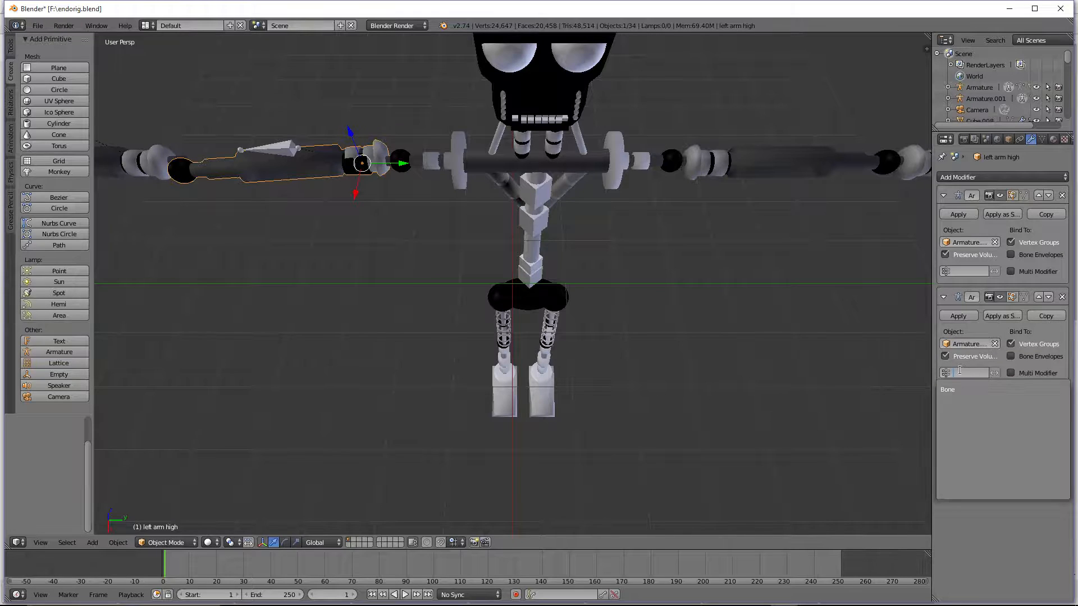
click(958, 389)
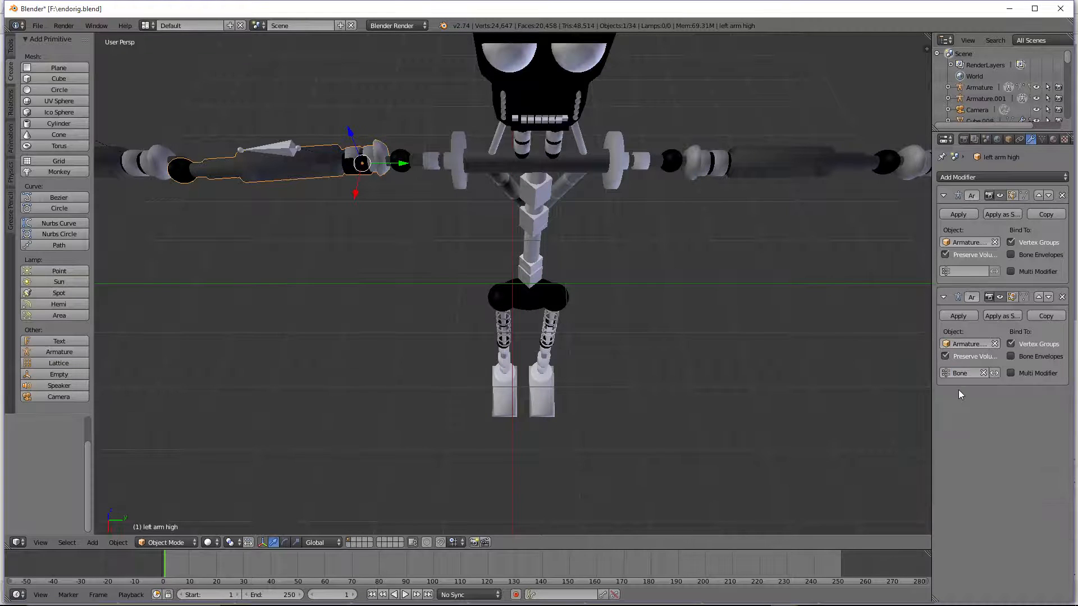
click(954, 271)
click(958, 287)
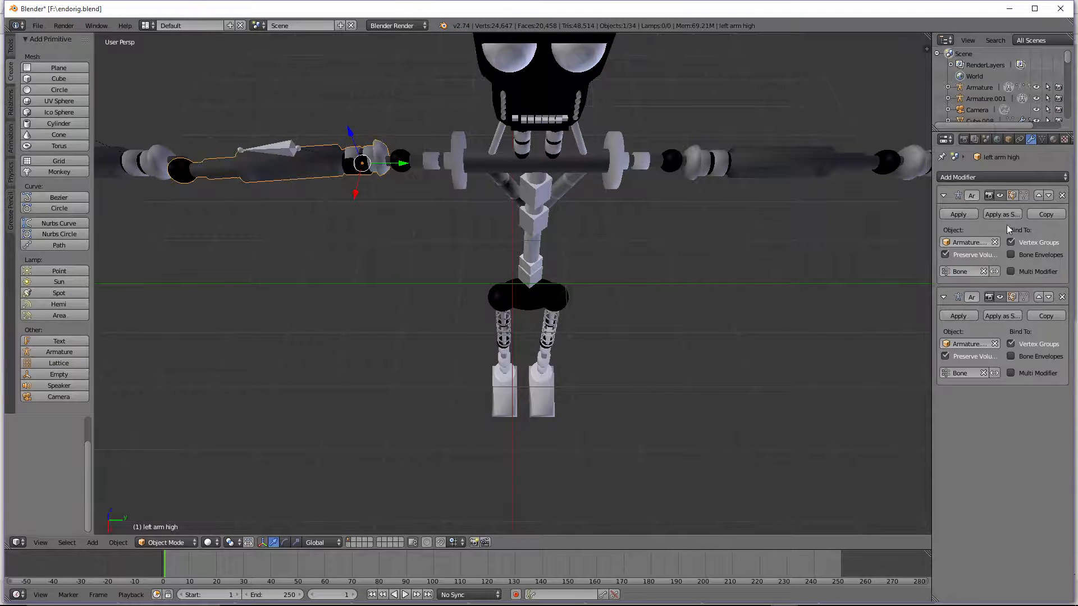
Step: Enable Bone Envelopes and Multi Modifier in both Armature modifiers of the left upper arm mesh
click(1010, 356)
click(1012, 373)
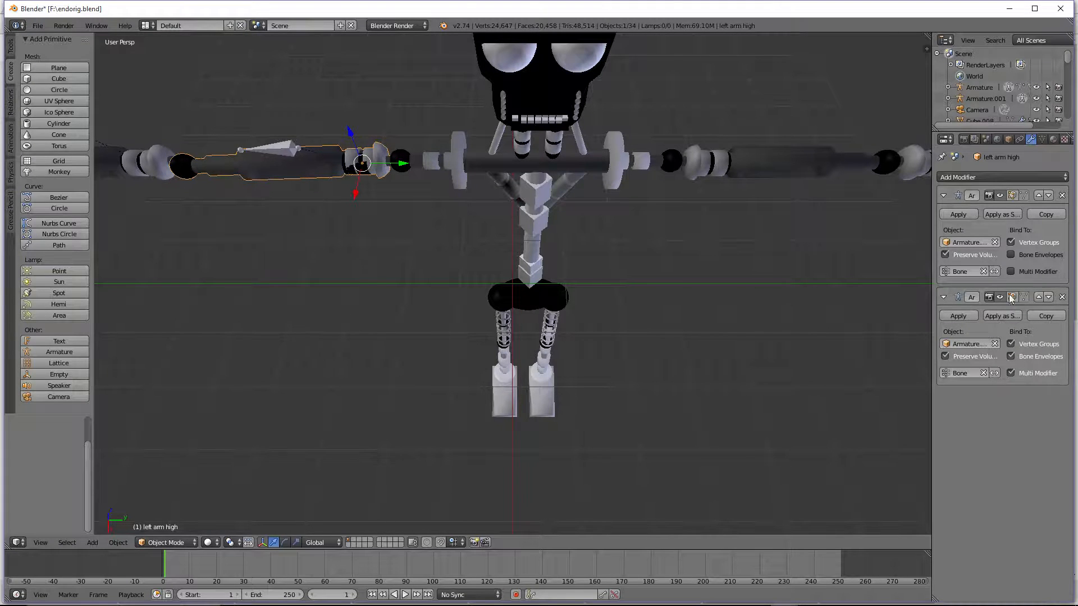
click(1011, 254)
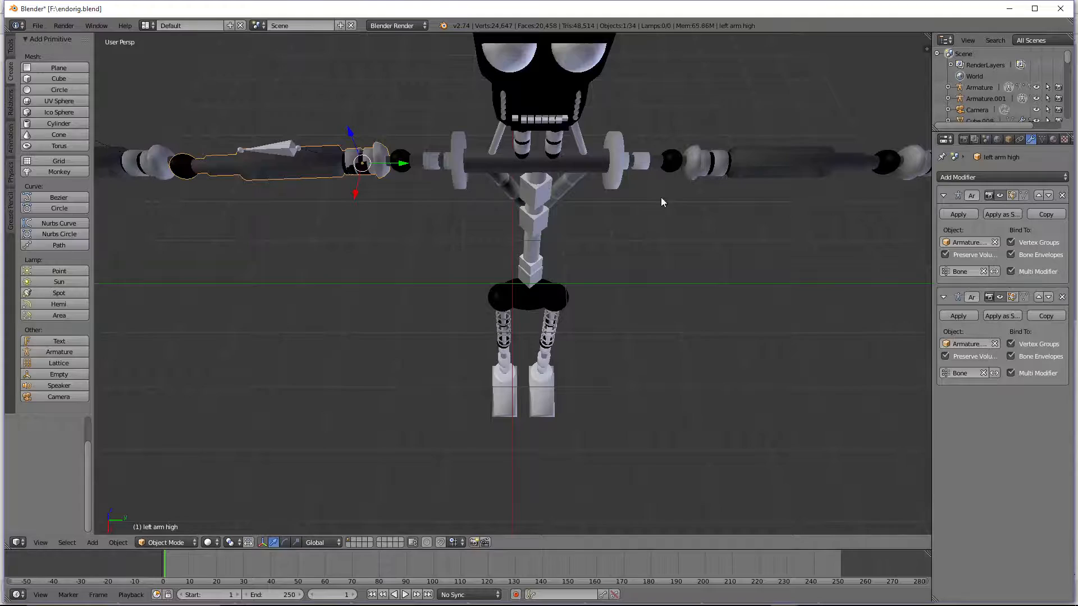
Step: Test the left upper arm bone by rotating it about 88° around global Z, and leave Pose Mode
right_click(287, 147)
key(r)
key(z)
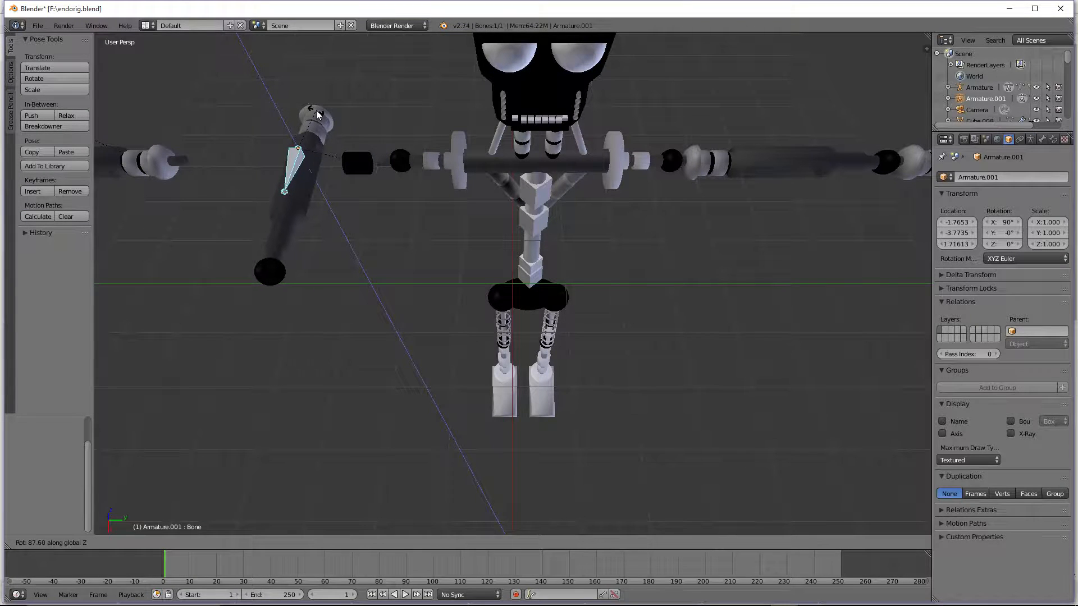
click(317, 111)
scroll(317, 110, up, 2)
key(ctrl+Tab)
Step: Select the left upper arm mesh and try moving it about 2.94 units along global X
right_click(301, 113)
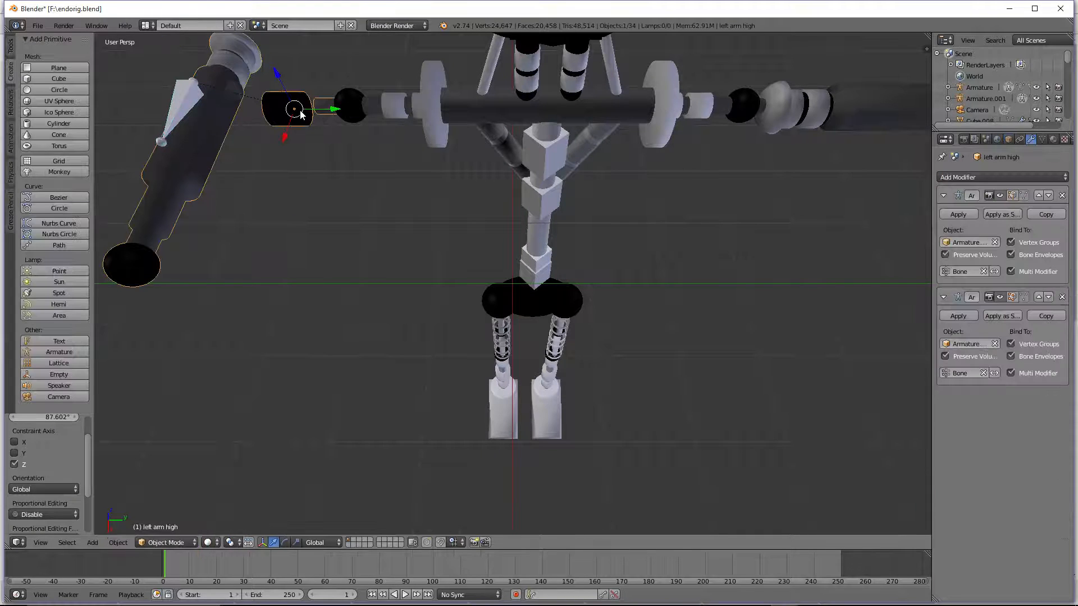
key(g)
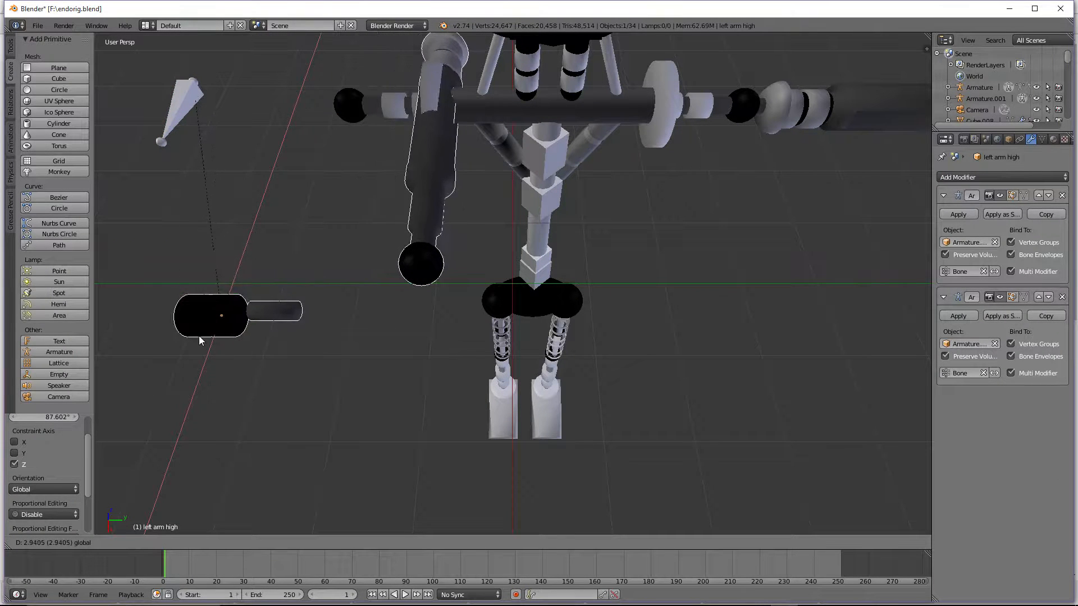
click(199, 335)
Step: Undo the mesh move, the test rotation and the modifier changes, back to before the upper arm bone was rotated back
key(ctrl+z)
key(ctrl+z)
key(ctrl+z)
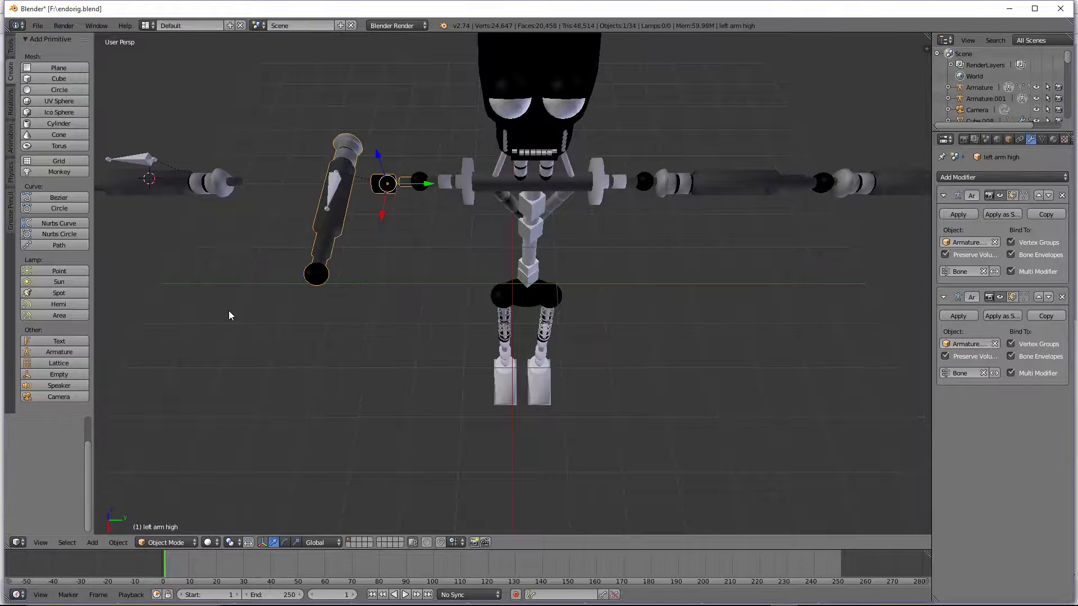
key(ctrl+z)
key(ctrl+z)
key(ctrl+z)
key(ctrl+z)
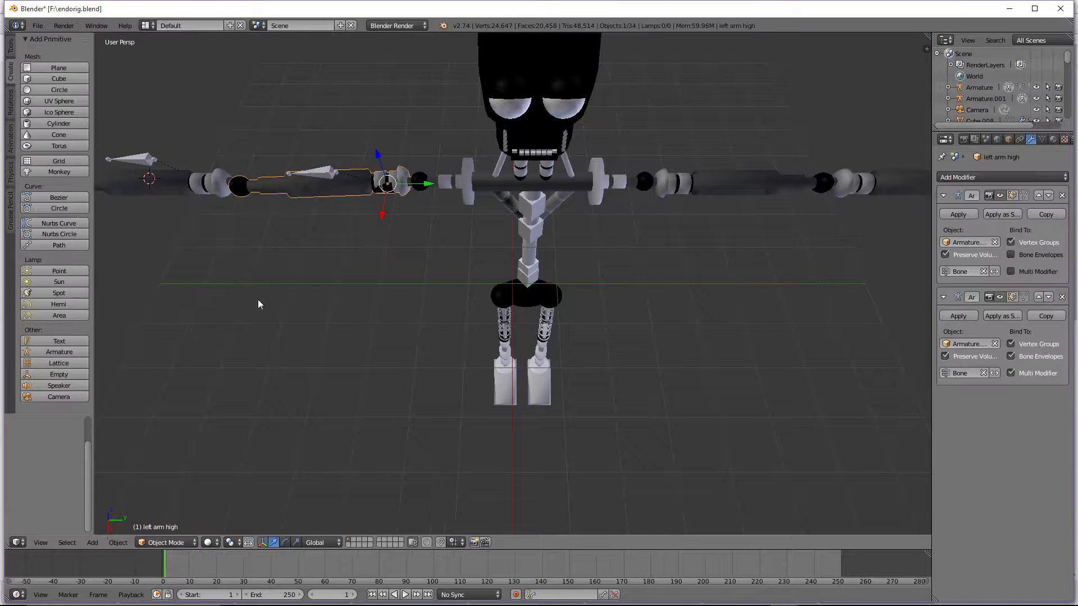
key(ctrl+z)
key(ctrl+z)
key(ctrl+z)
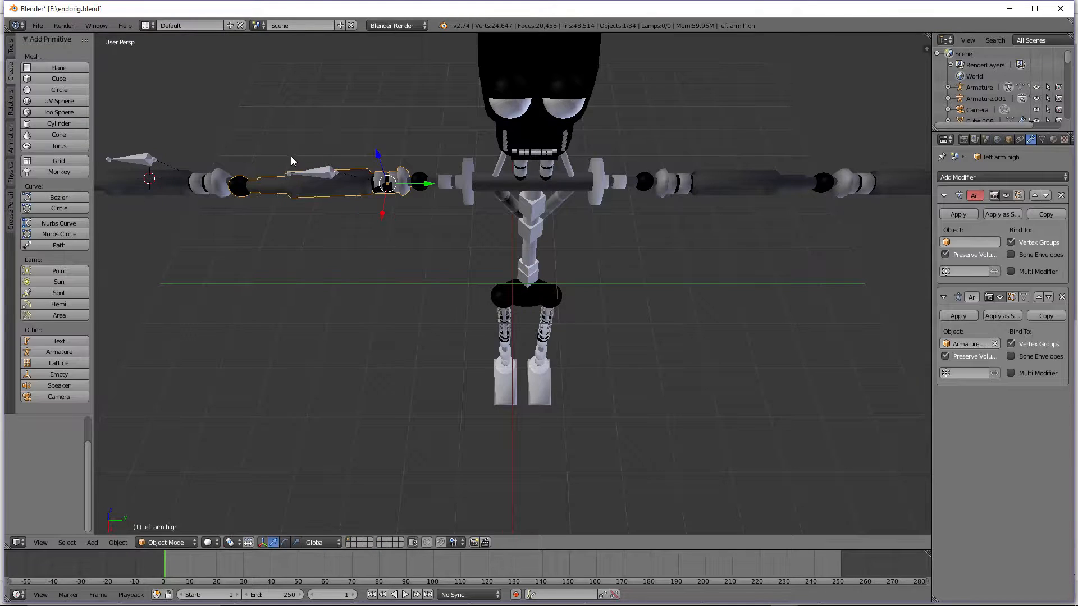
key(ctrl+z)
key(ctrl+z)
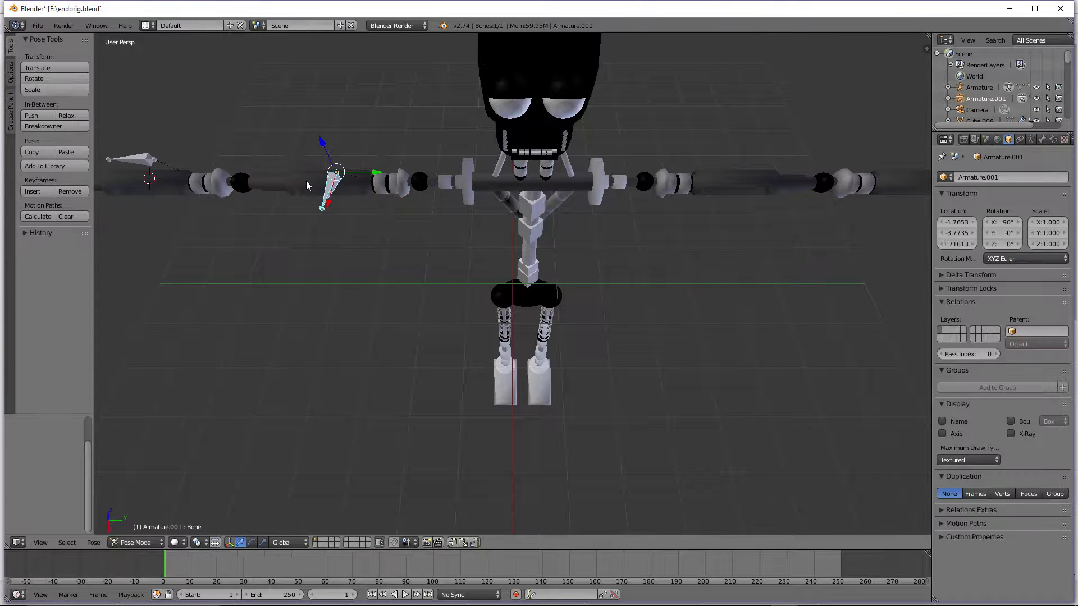
Step: Return to Object Mode and delete the left upper arm's armature
click(306, 181)
click(148, 542)
click(147, 526)
key(x)
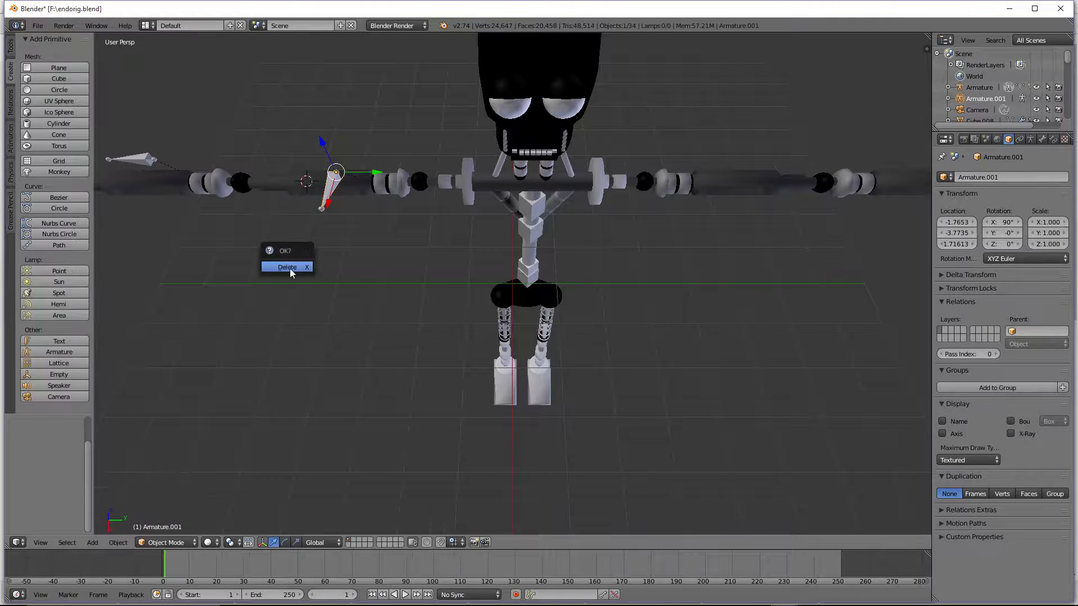
click(287, 267)
Step: Switch the left lower arm's armature from Pose Mode to Object Mode and delete it
key(ctrl+Tab)
scroll(140, 159, down, 2)
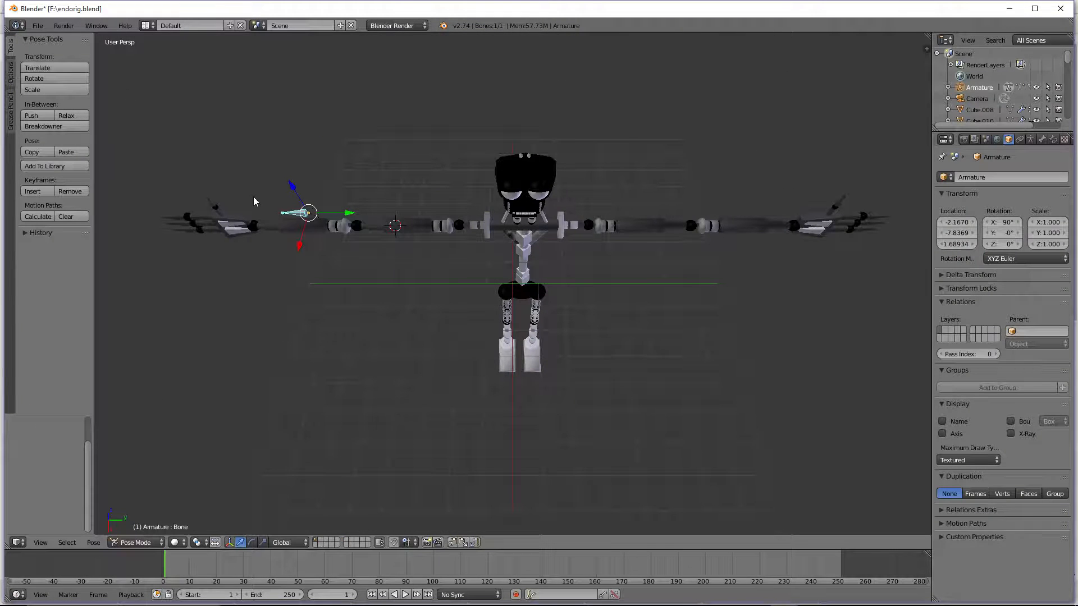
click(135, 543)
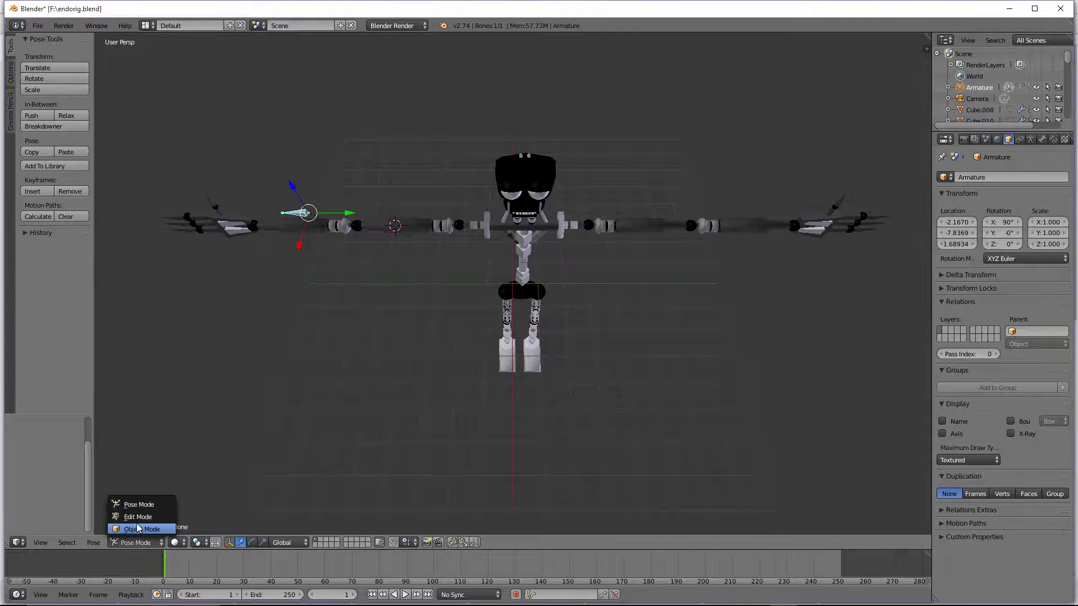
click(140, 529)
key(x)
click(275, 284)
Step: Test rotating the left upper arm mesh around global Z, undo the rotation and deselect everything
click(386, 226)
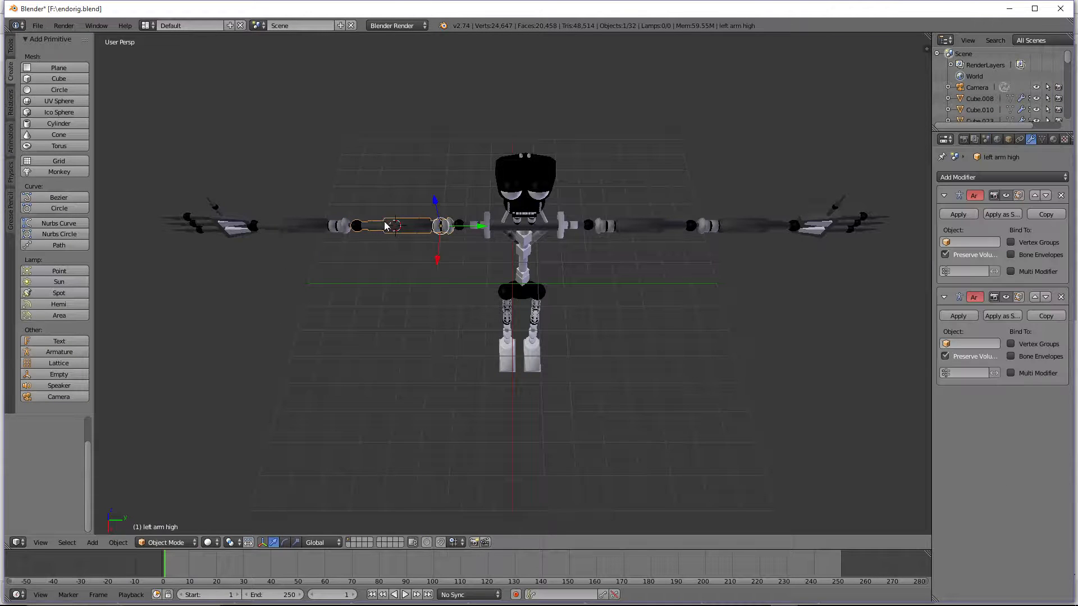
key(r)
key(z)
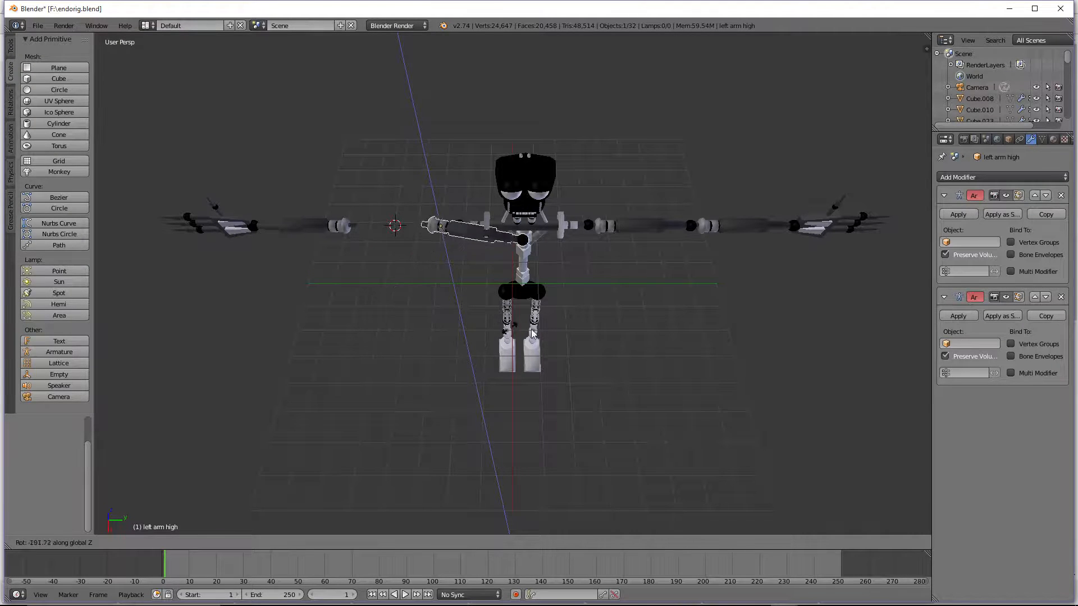
click(444, 218)
key(ctrl+z)
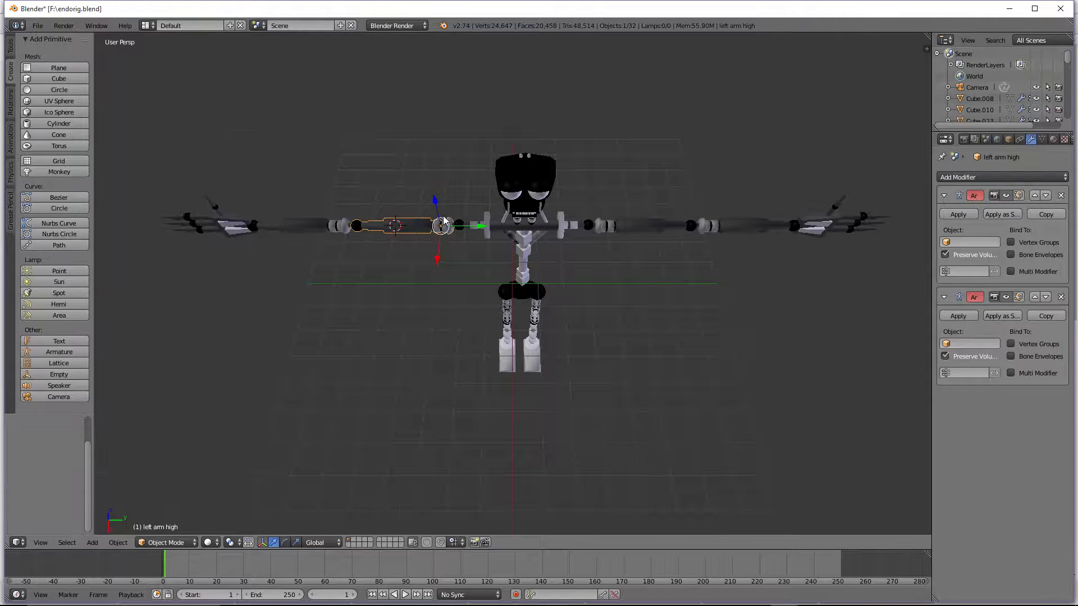
scroll(444, 220, up, 2)
key(a)
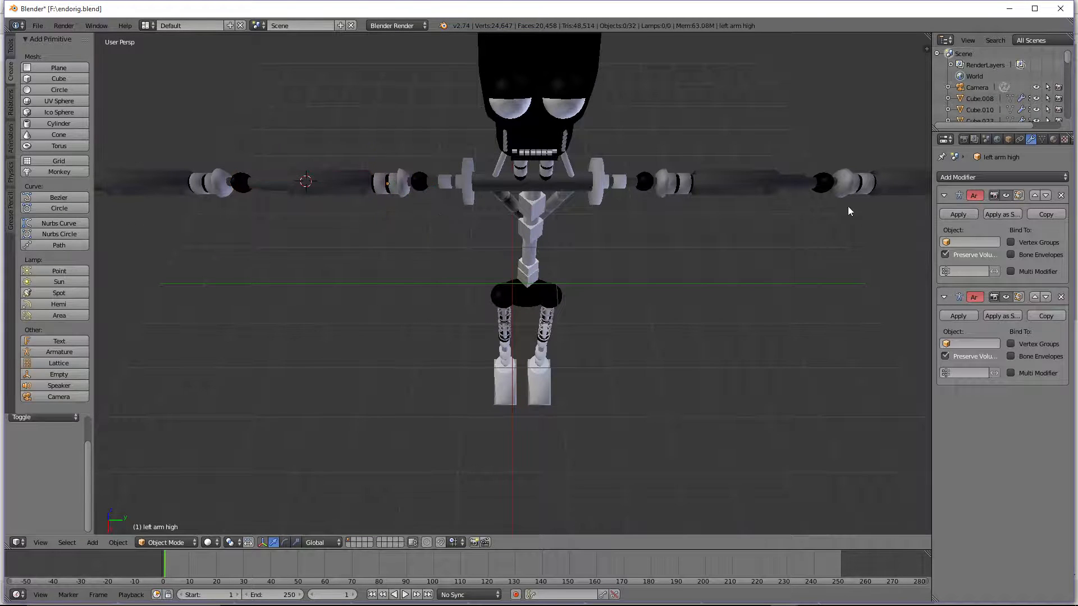
Step: Delete all leftover Armature modifiers from the left upper arm and from the neck strut mesh Cylinder.008
click(1062, 195)
click(1061, 195)
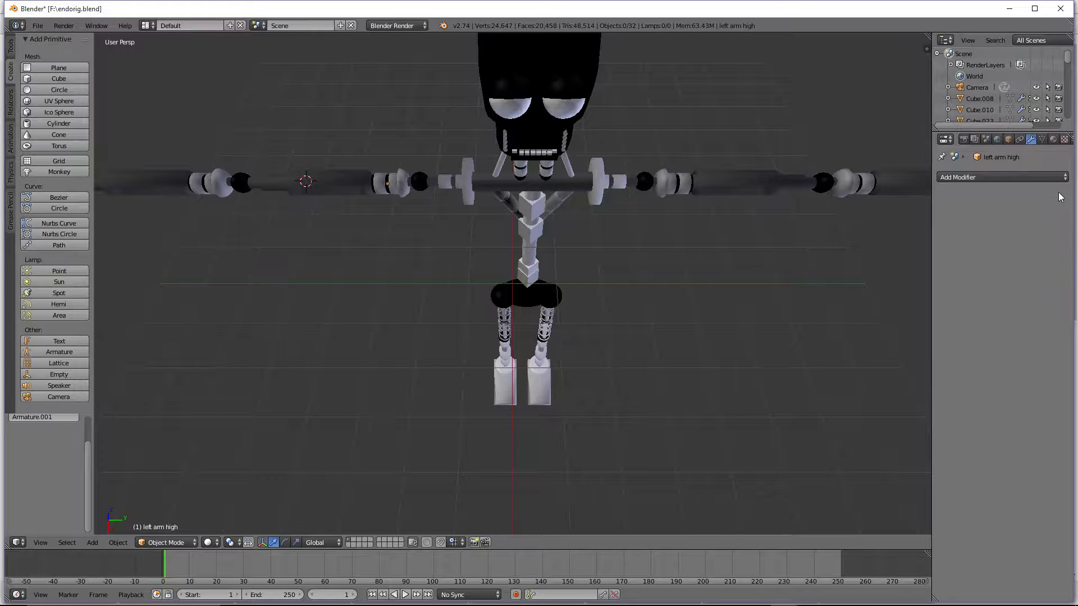
scroll(538, 197, down, 1)
key(KP_3)
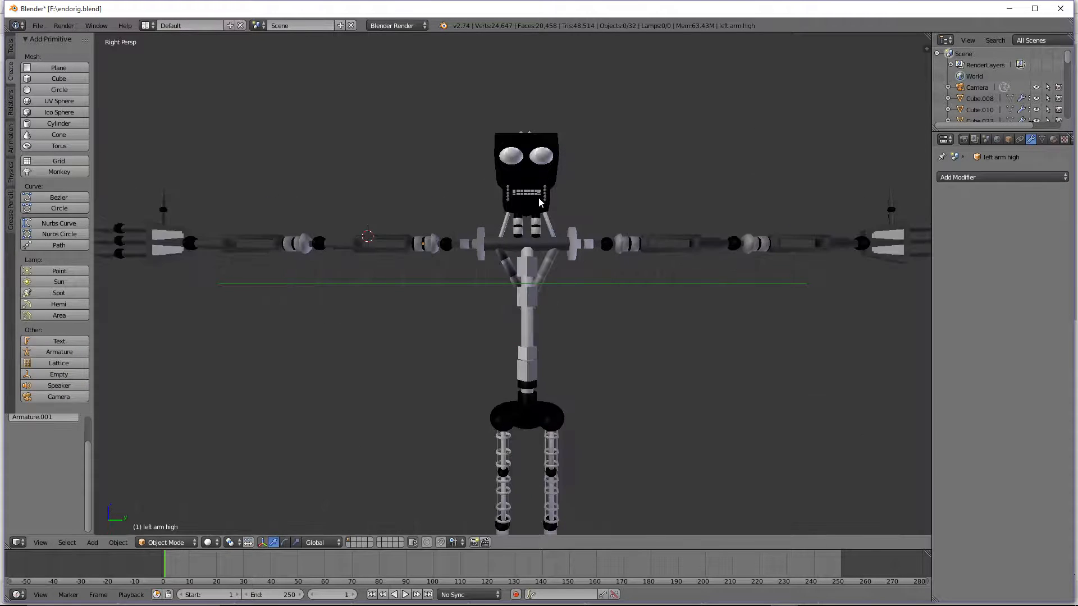
scroll(534, 246, down, 1)
right_click(533, 245)
scroll(533, 246, up, 3)
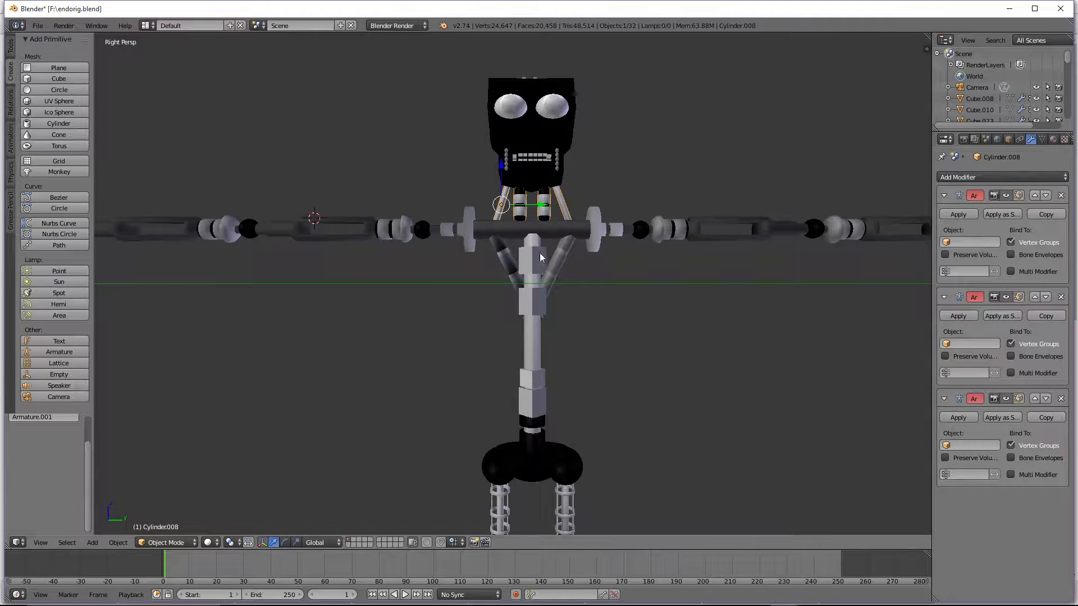
click(1061, 194)
click(1061, 195)
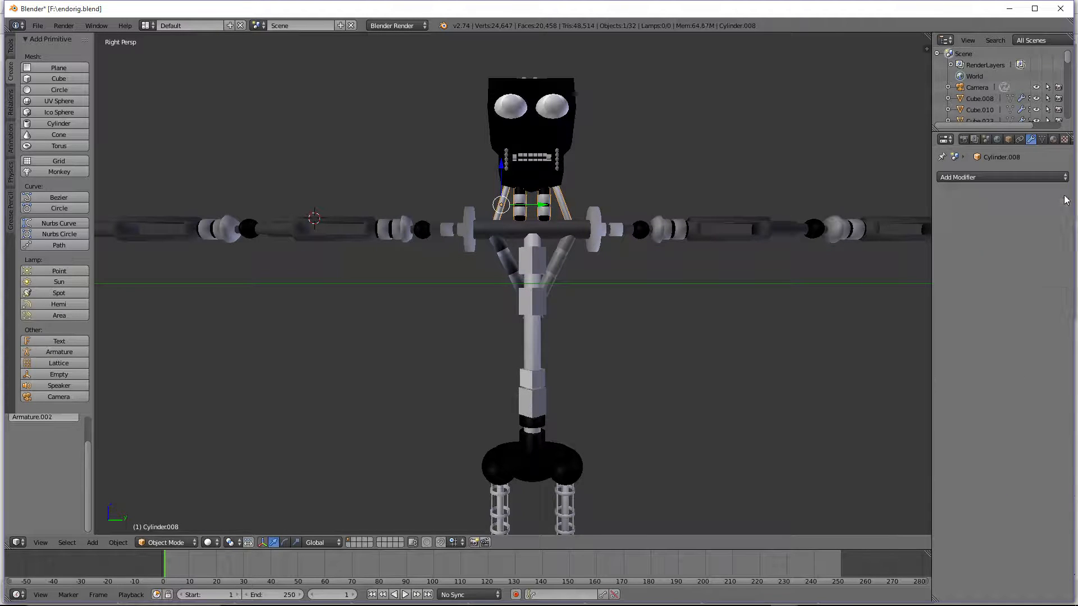
Step: Delete the Armature modifier from the spine mesh and select the hip spheres to check their modifiers
right_click(557, 294)
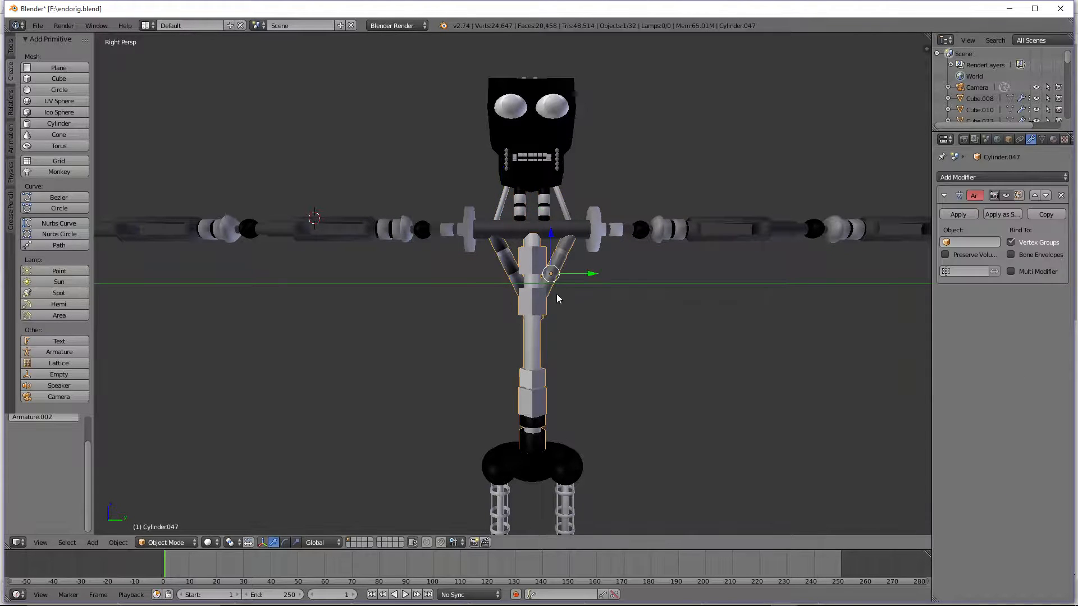
click(1061, 195)
right_click(556, 455)
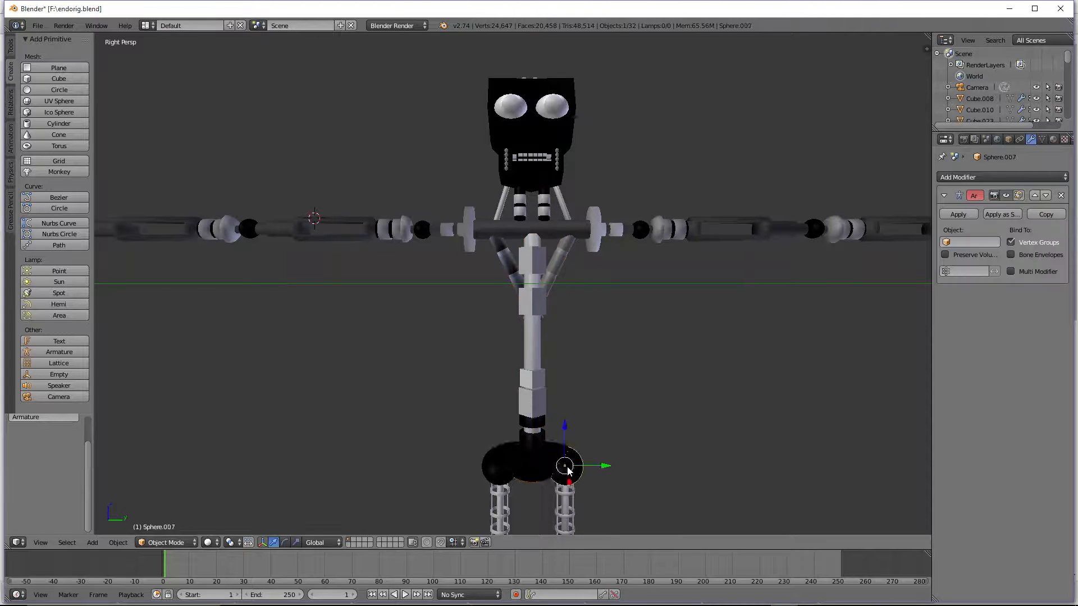
right_click(505, 471)
Step: Check the left upper arm's modifiers and delete both Armature modifiers from the left lower arm
right_click(387, 235)
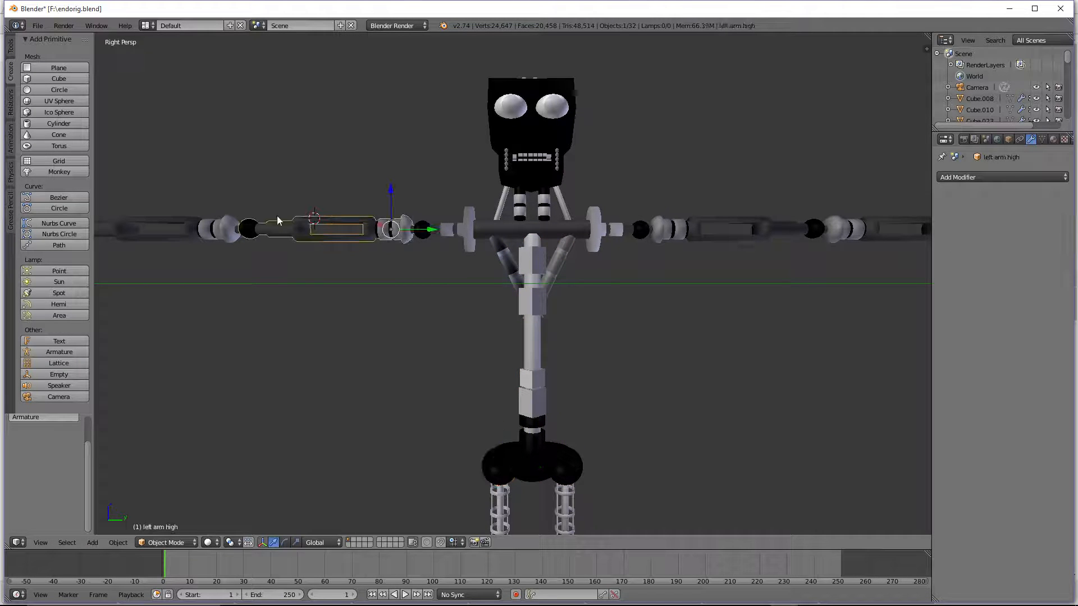
right_click(229, 223)
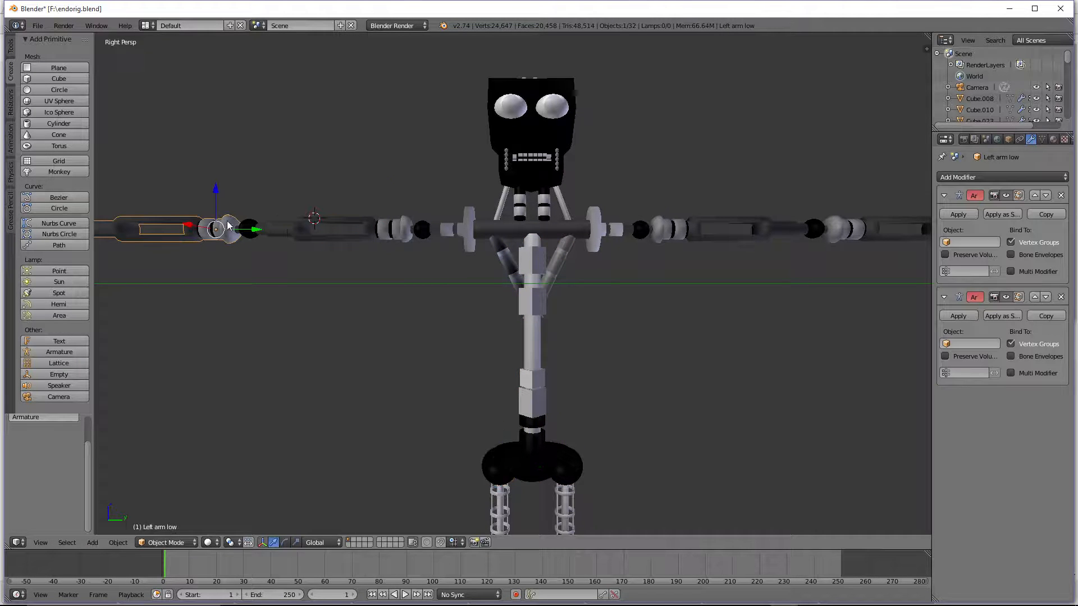
click(1063, 196)
click(1064, 196)
Step: Delete the Armature modifiers from the right upper arm and the right lower arm
right_click(815, 227)
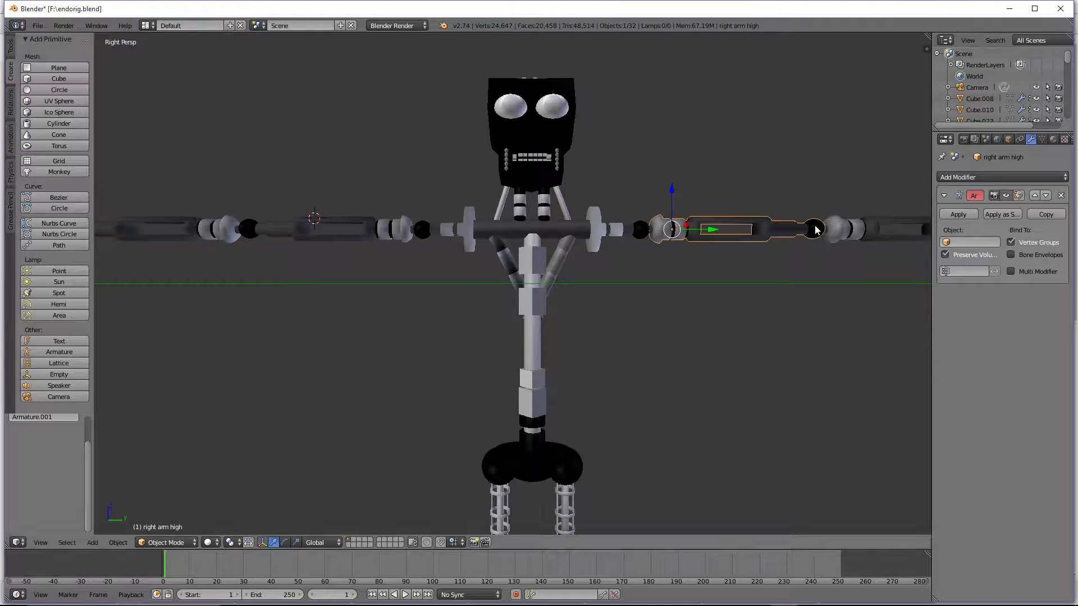
click(1061, 196)
right_click(861, 229)
click(1061, 196)
Step: Delete the Armature modifiers from the right hand and the left hand
scroll(718, 230, down, 1)
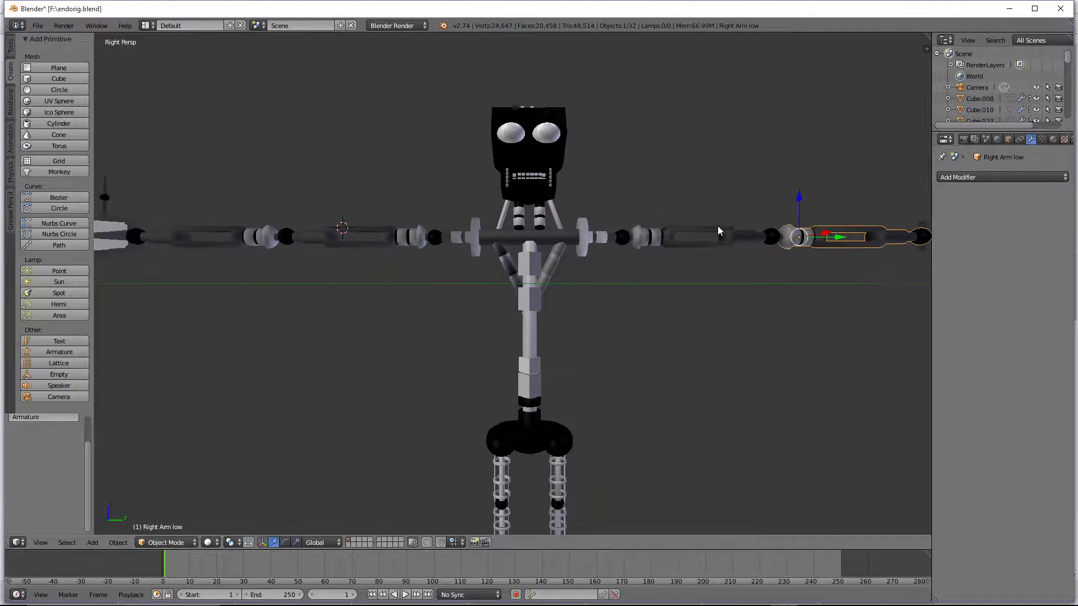
scroll(899, 236, down, 1)
right_click(893, 234)
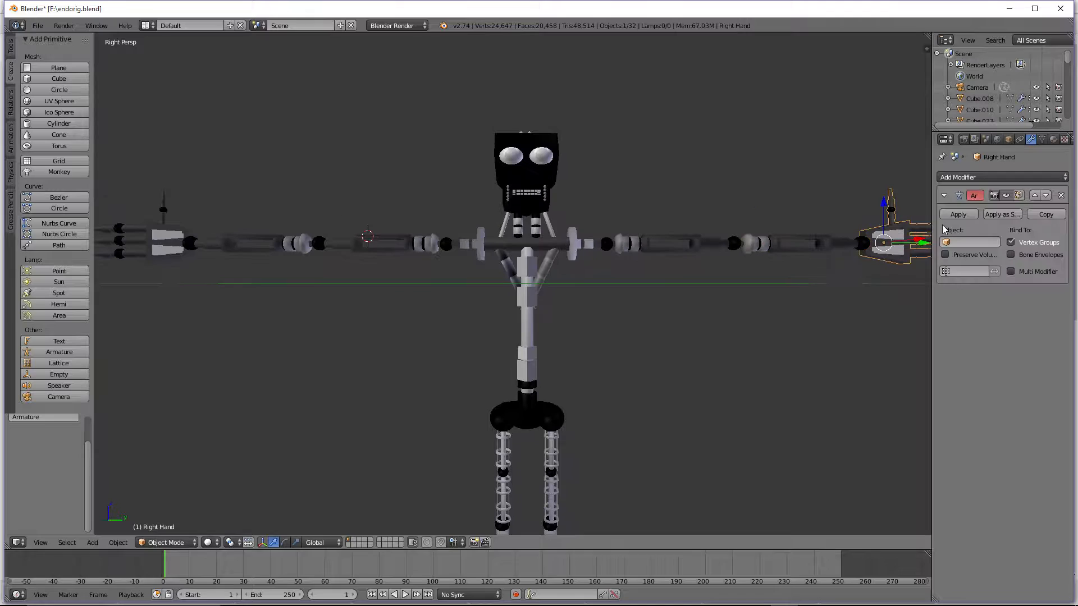
click(1062, 196)
scroll(269, 228, down, 1)
right_click(219, 251)
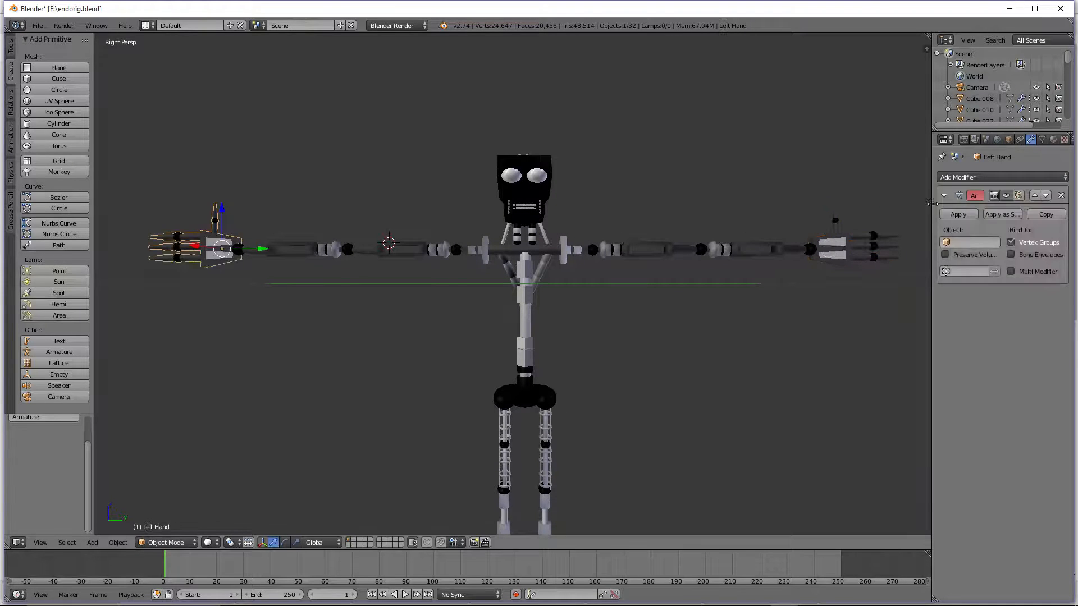
click(1061, 196)
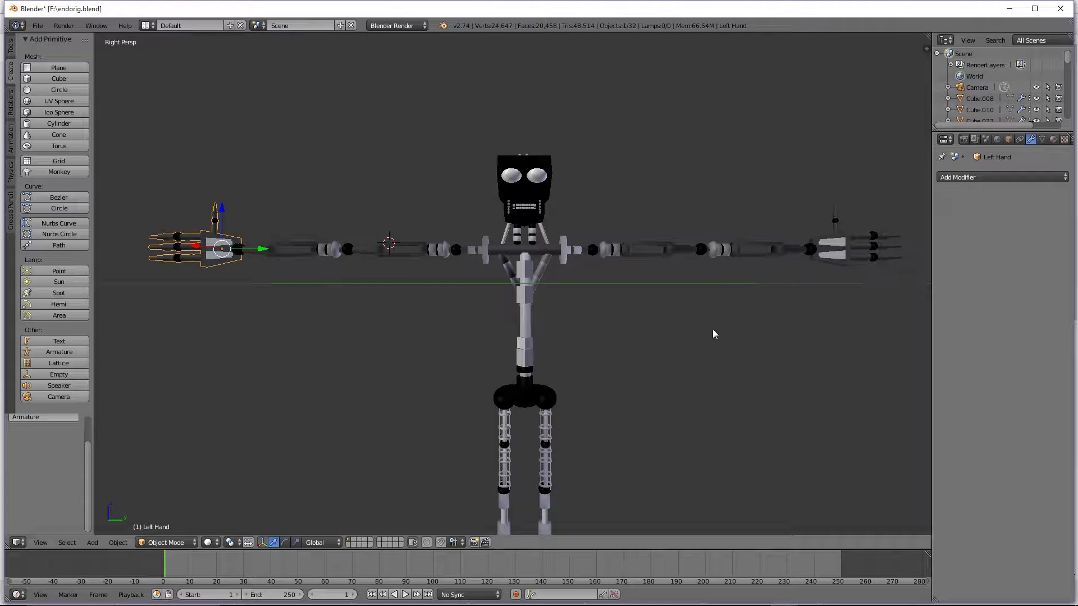
Step: Deselect everything and add a new single-bone armature at the 3D cursor on the left upper arm
key(a)
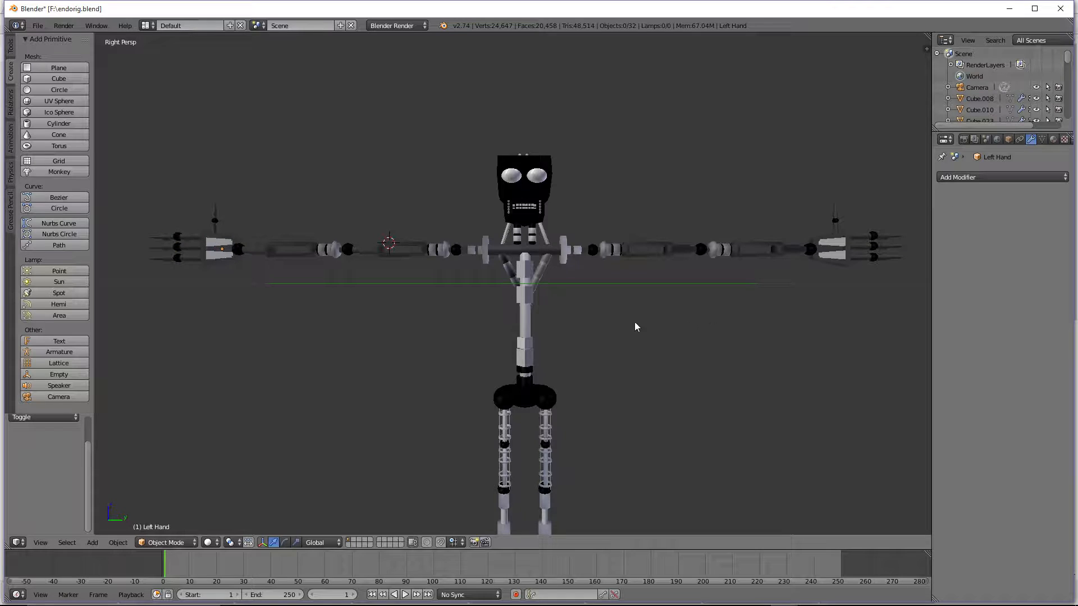
click(58, 353)
scroll(454, 270, up, 2)
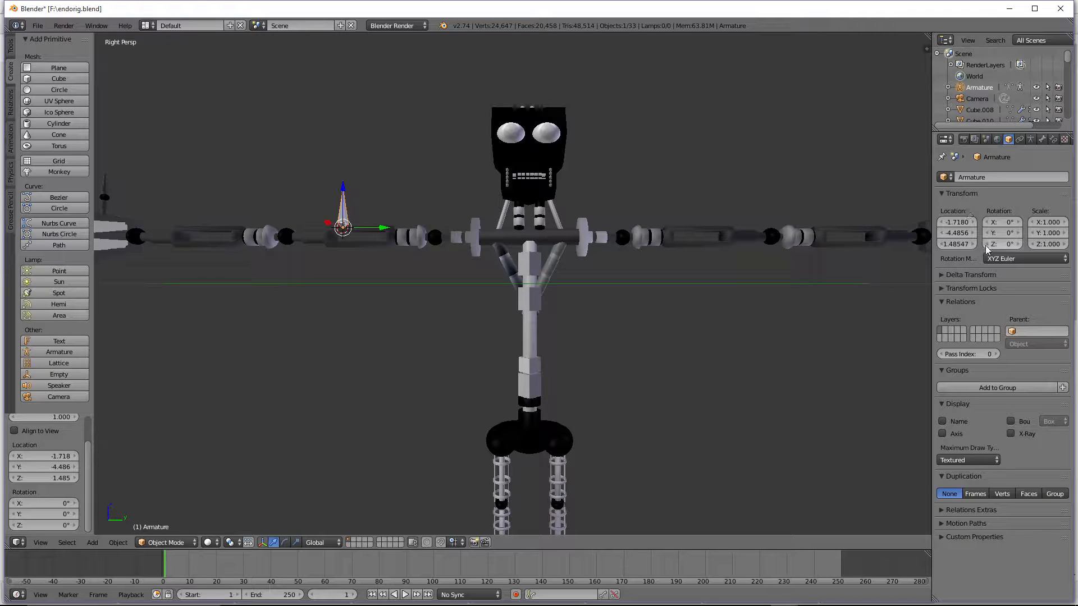
Step: Set the new armature's parent to the left arm high object
click(1024, 329)
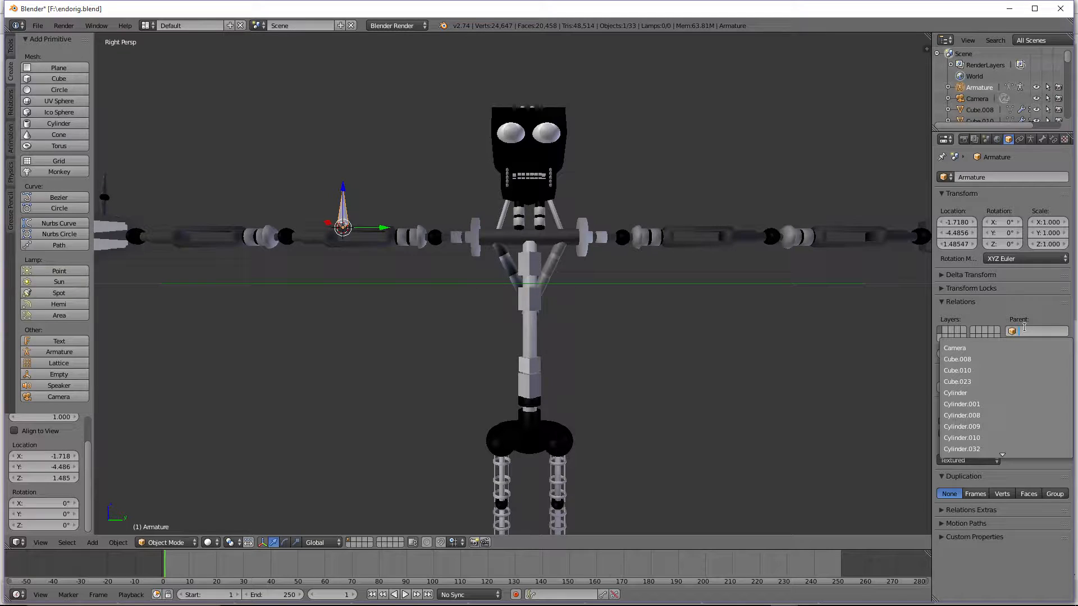
right_click(320, 240)
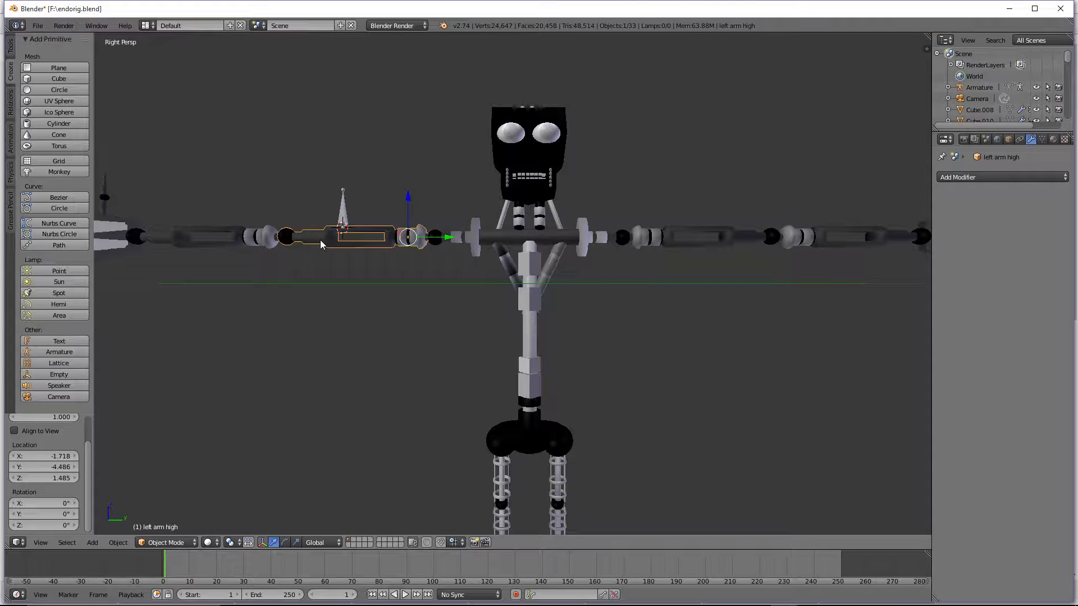
right_click(351, 217)
click(1024, 330)
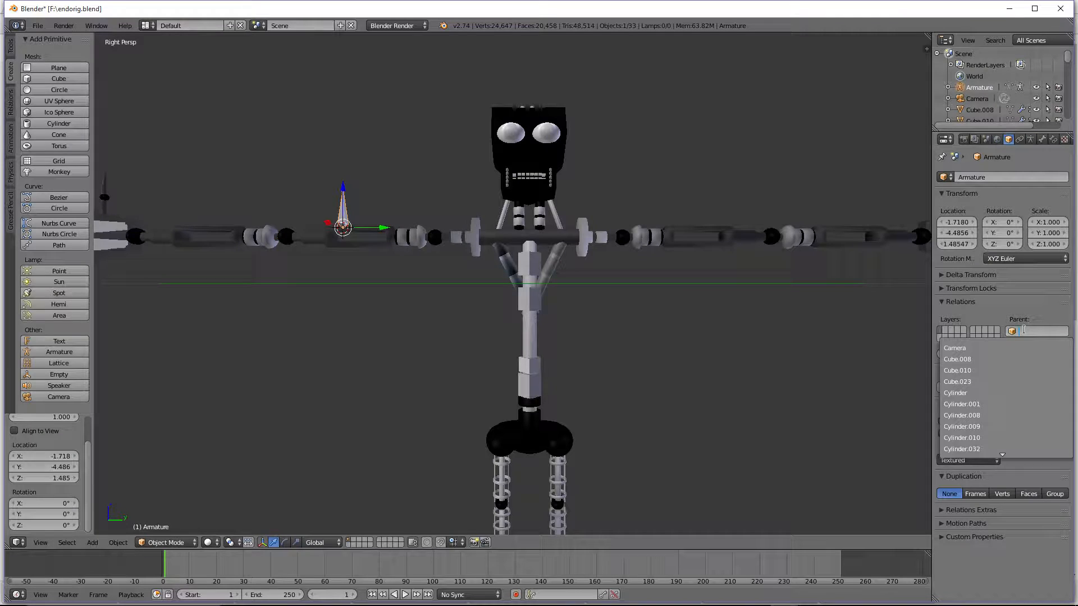
text(left)
click(983, 351)
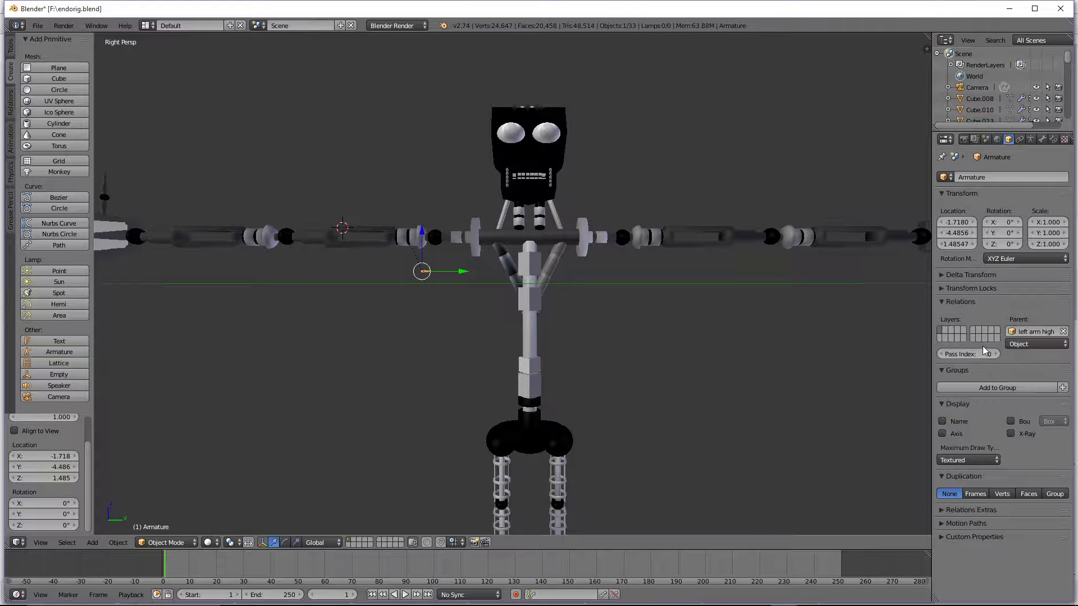
Step: Move the timeline to frame 17 and switch the armature to Pose Mode
scroll(417, 272, up, 1)
middle_drag(423, 251, 408, 271)
click(207, 564)
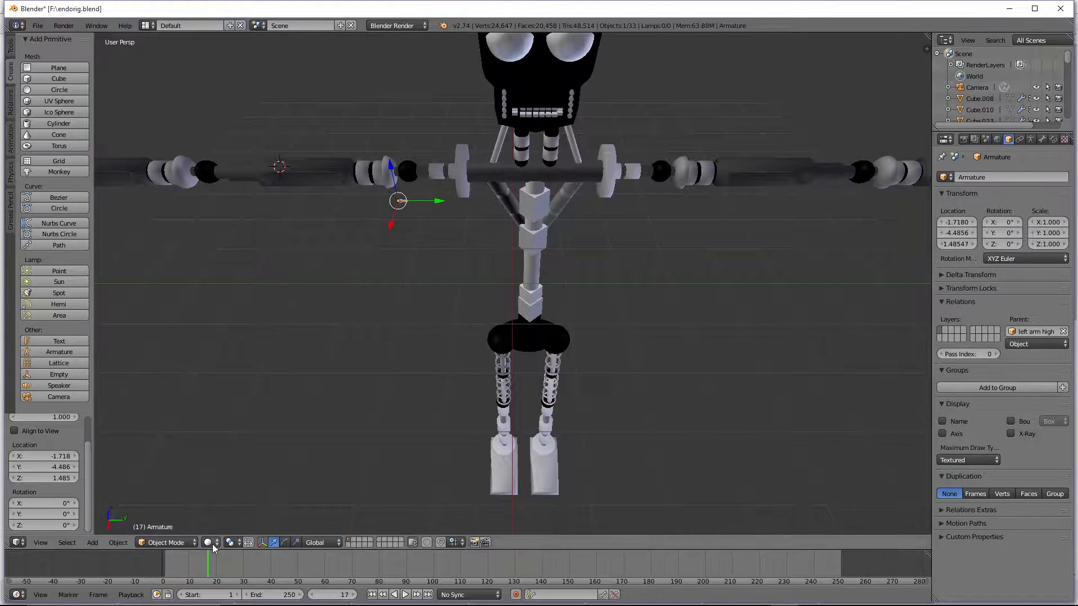
click(208, 542)
click(165, 542)
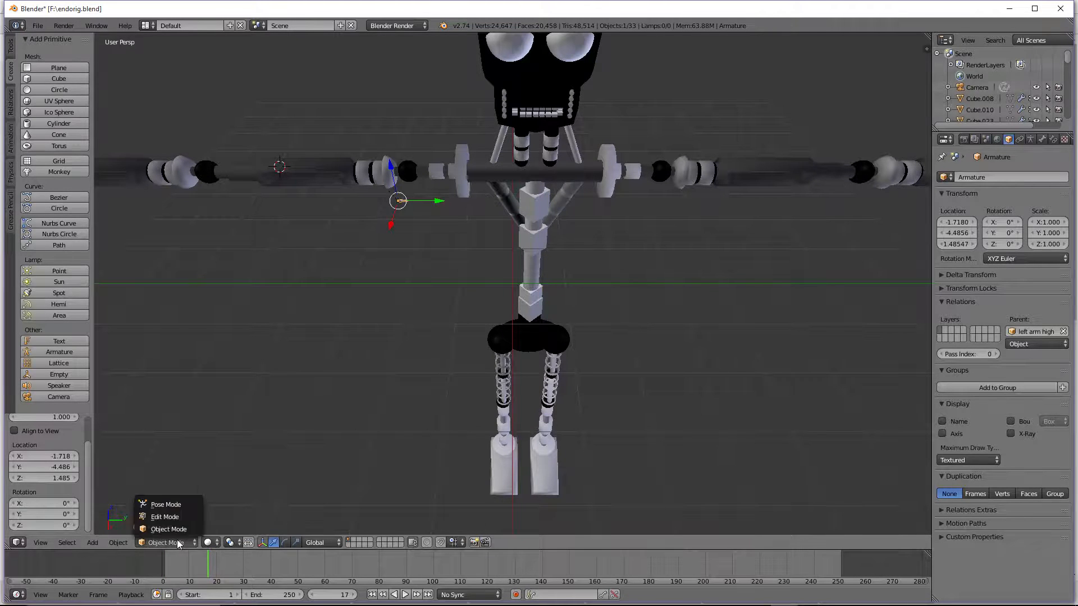
click(180, 507)
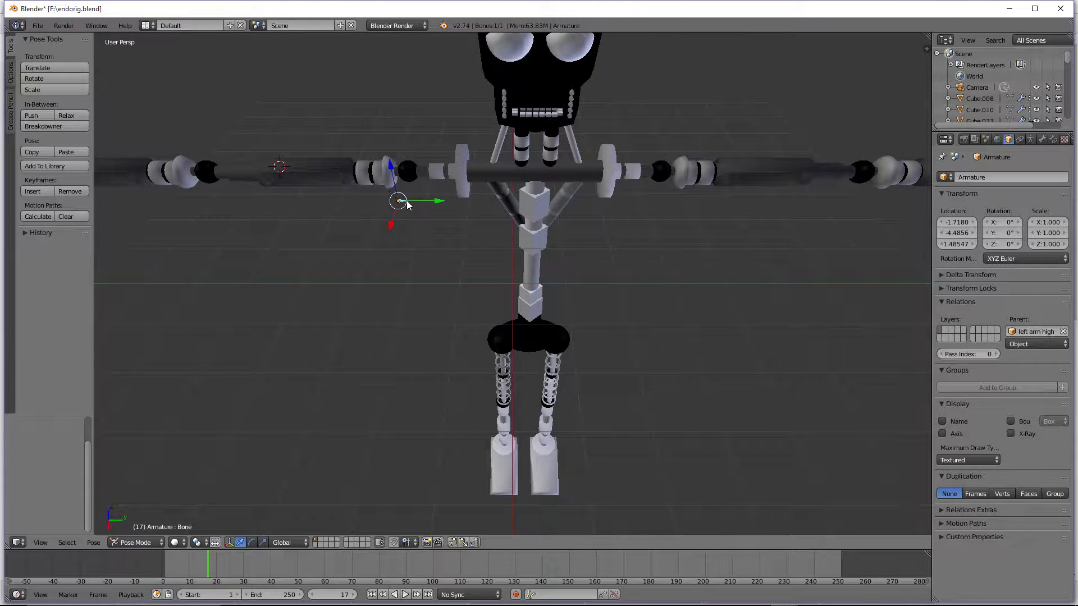
Step: Test rotating the left upper arm mesh around global Z
right_click(379, 173)
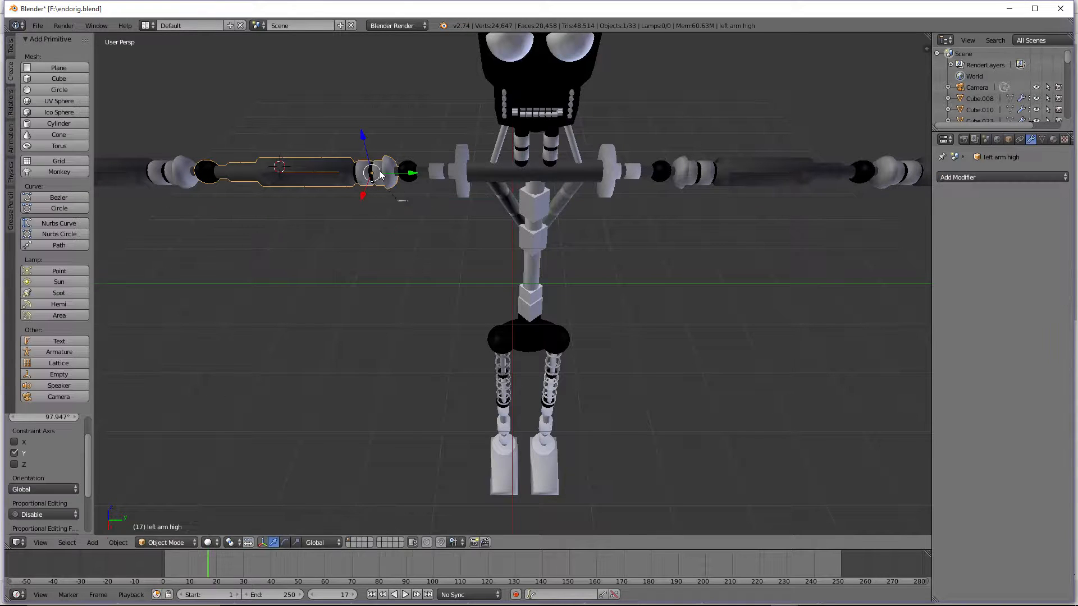
key(r)
key(z)
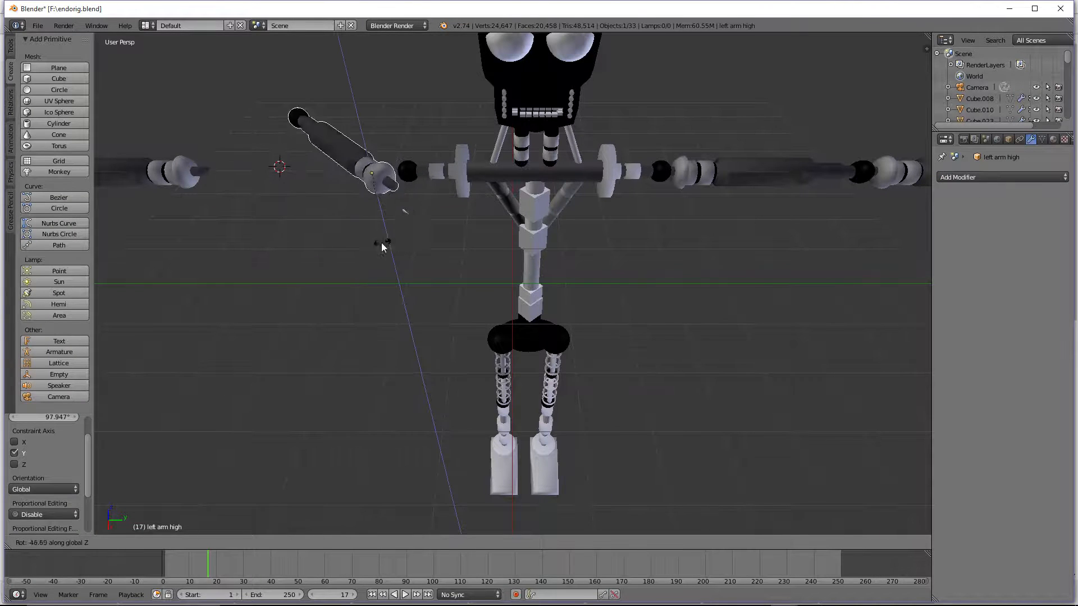
key(Escape)
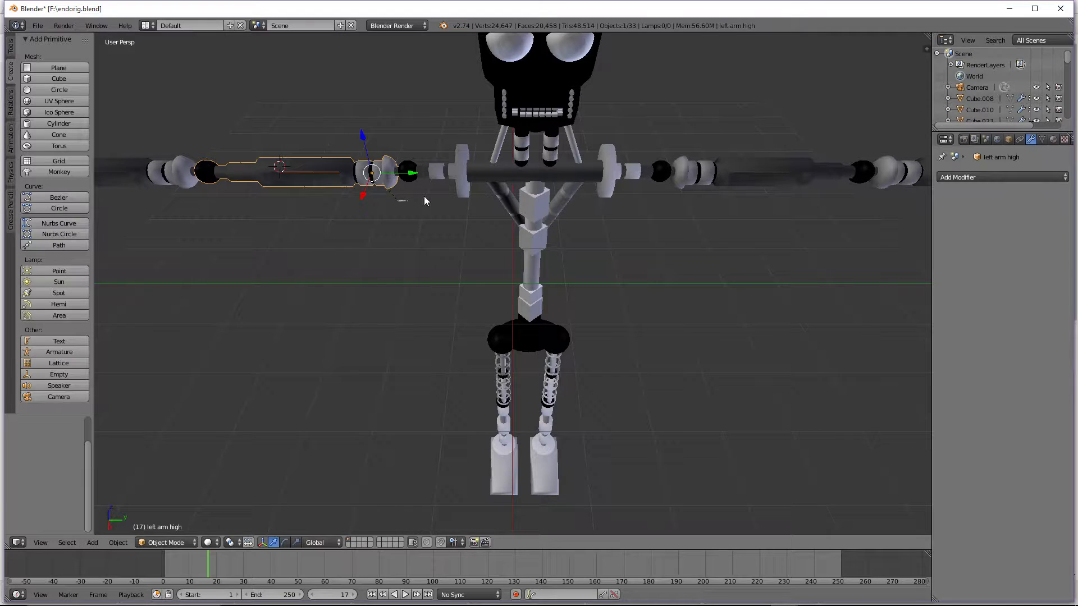
key(r)
key(z)
click(393, 102)
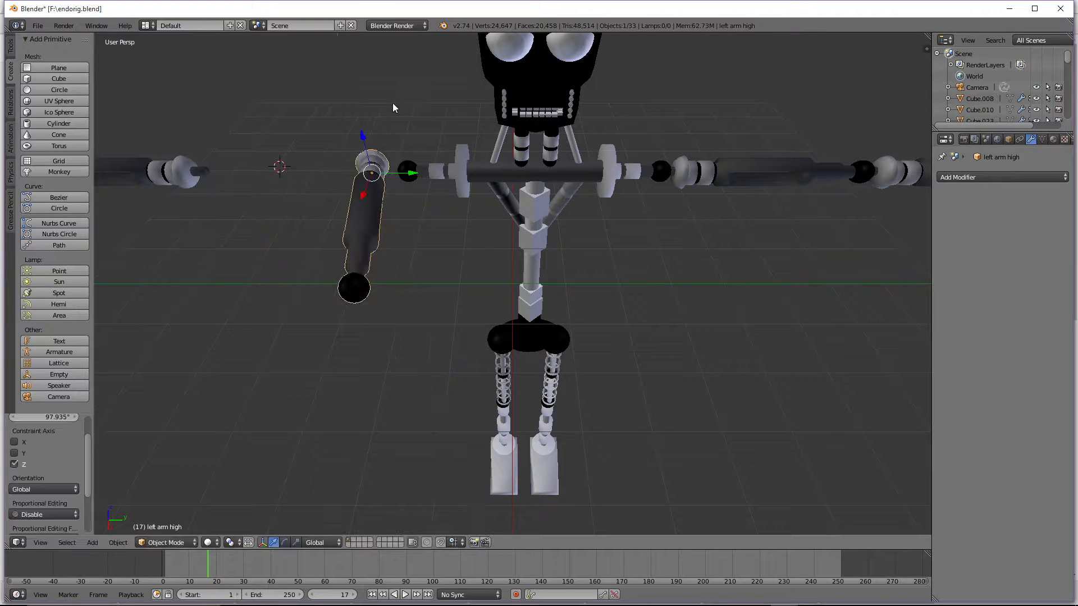
Step: Undo the test rotation, the mode changes and the armature's parenting to the left upper arm
key(ctrl+z)
key(ctrl+z)
key(a)
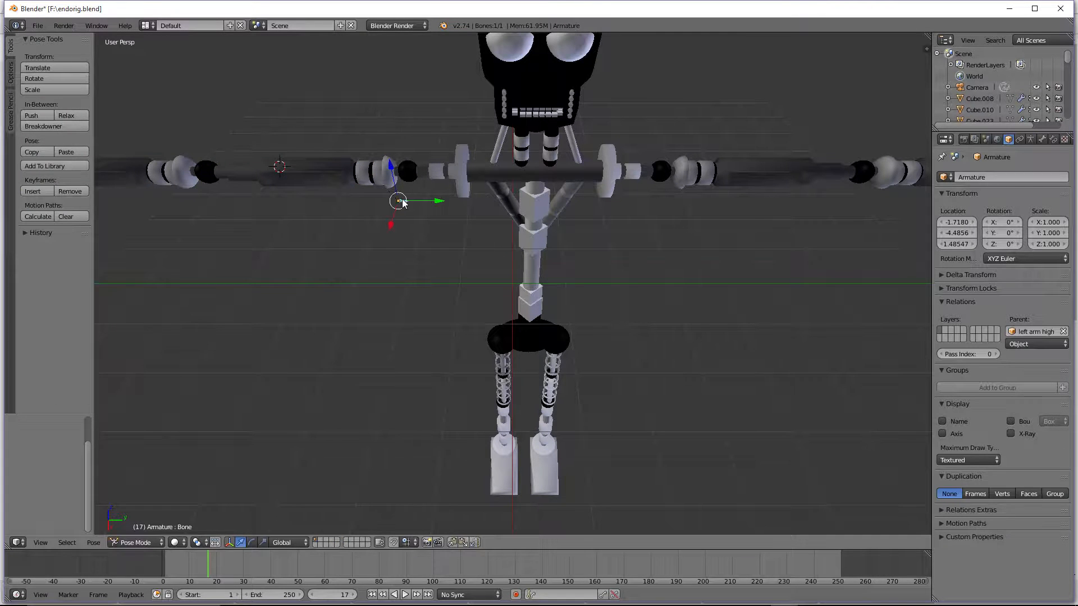
key(Tab)
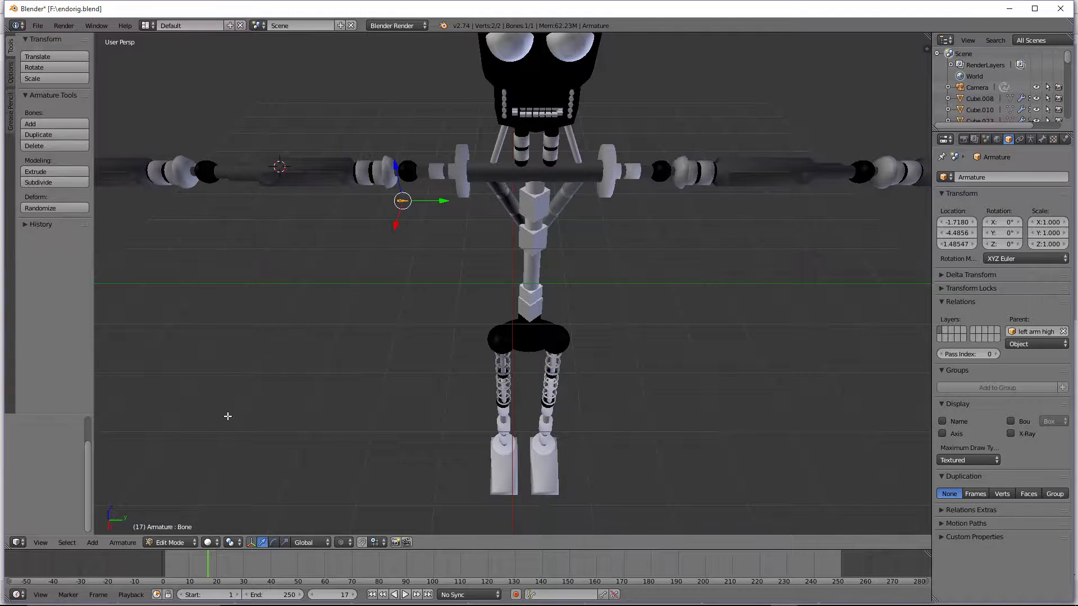
click(185, 544)
click(186, 530)
key(ctrl+z)
key(ctrl+z)
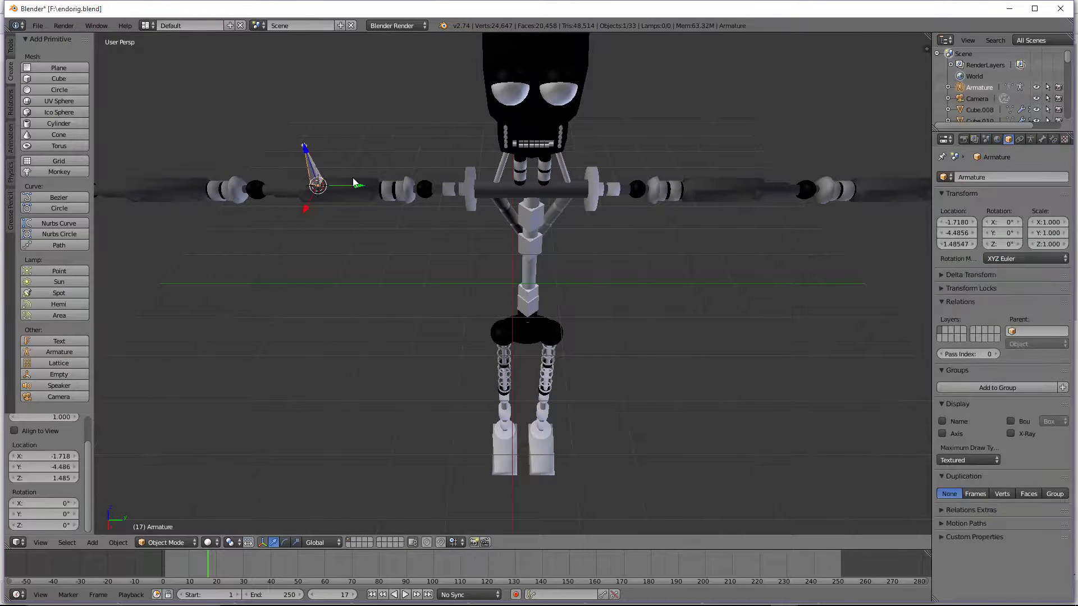
Step: Rotate the armature 90° around global X and move it about 1.04 units along Y, along the left upper arm
key(r)
key(x)
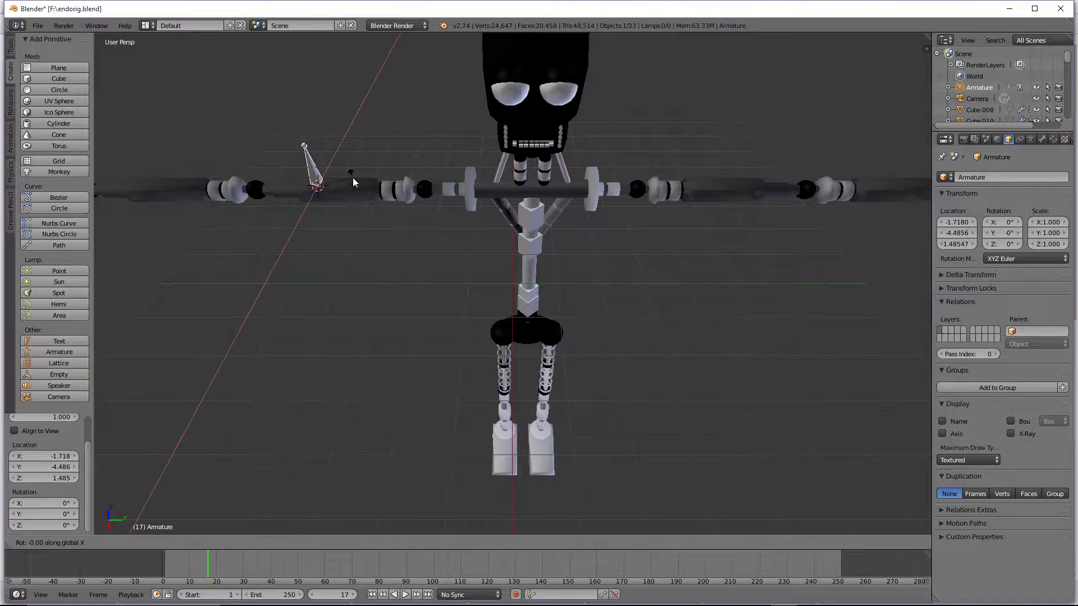
key(9)
key(0)
key(Return)
drag(354, 182, 400, 186)
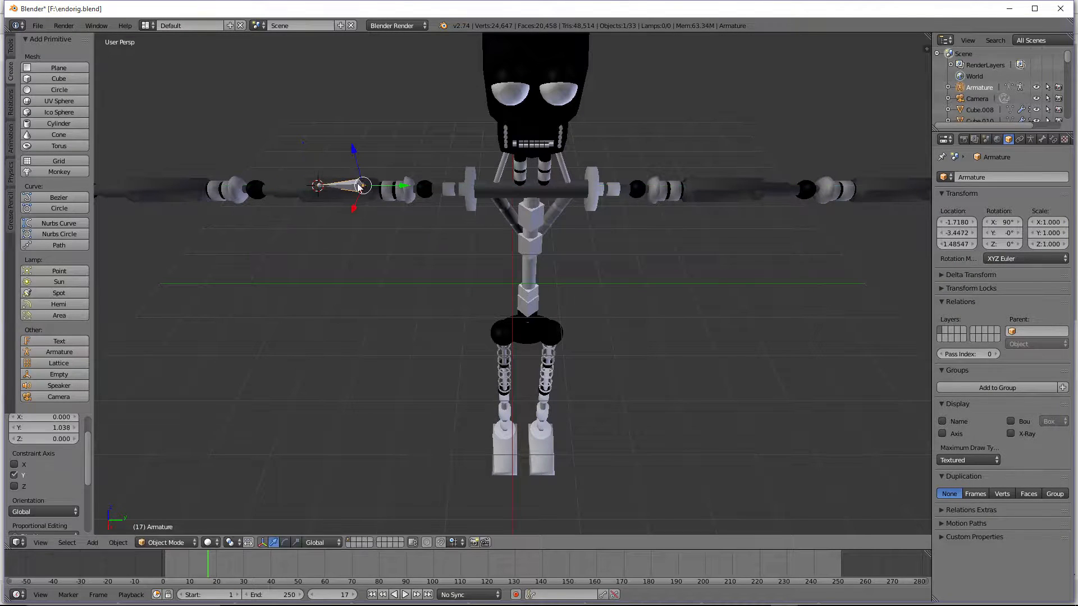
Step: Set the left upper arm mesh's parent to the object Armature
right_click(329, 202)
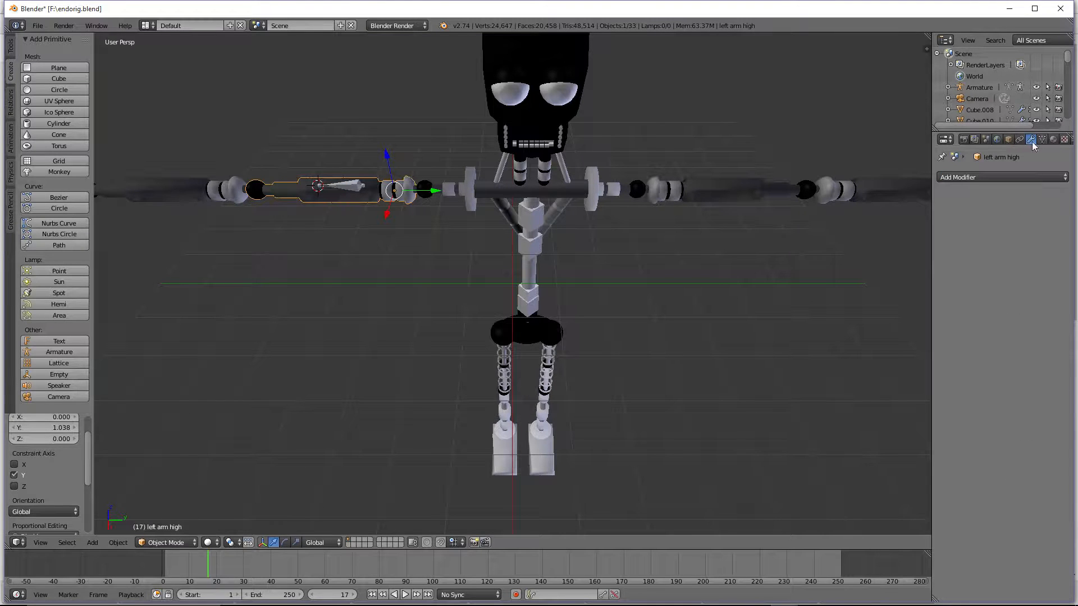
click(1008, 139)
click(1029, 330)
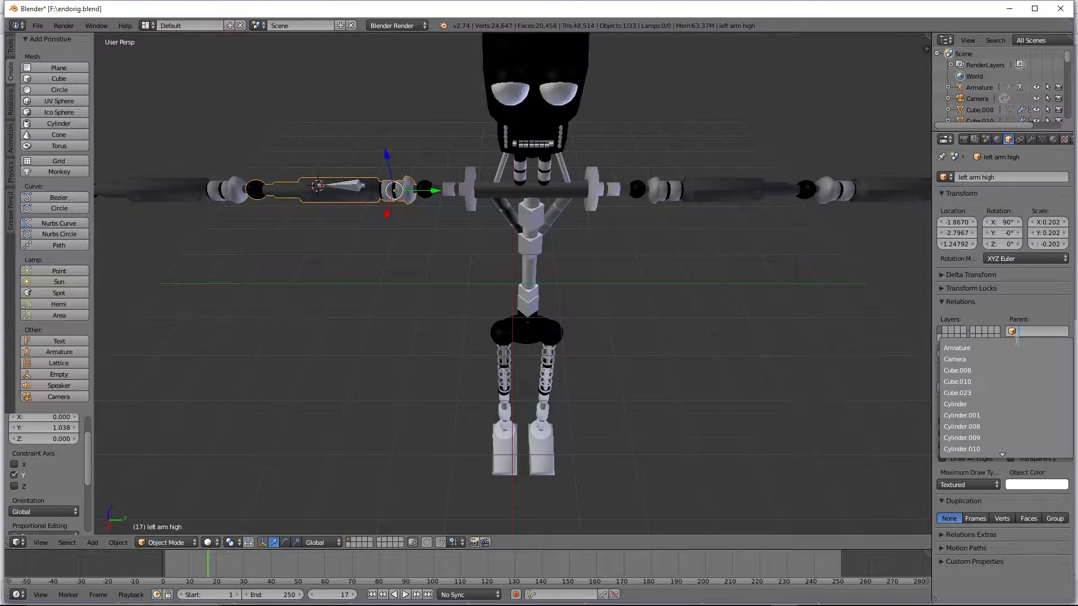
click(1017, 343)
Step: Rotate the armature 90° around global X three times and move it about 1.41 units along Y to the left shoulder
right_click(345, 190)
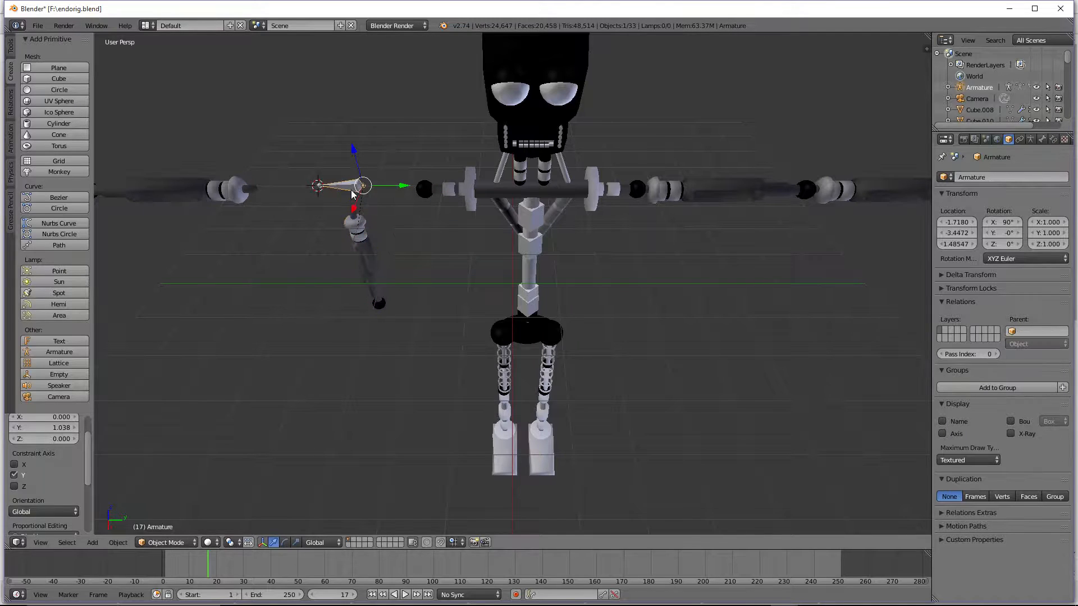
text(ryx)
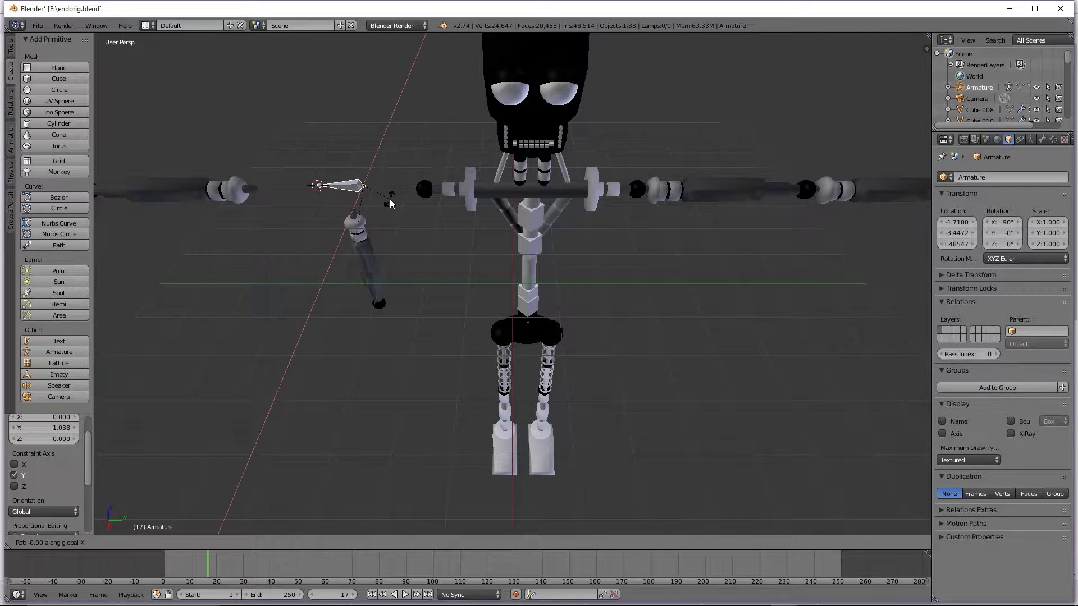
text(90)
key(Return)
text(rx)
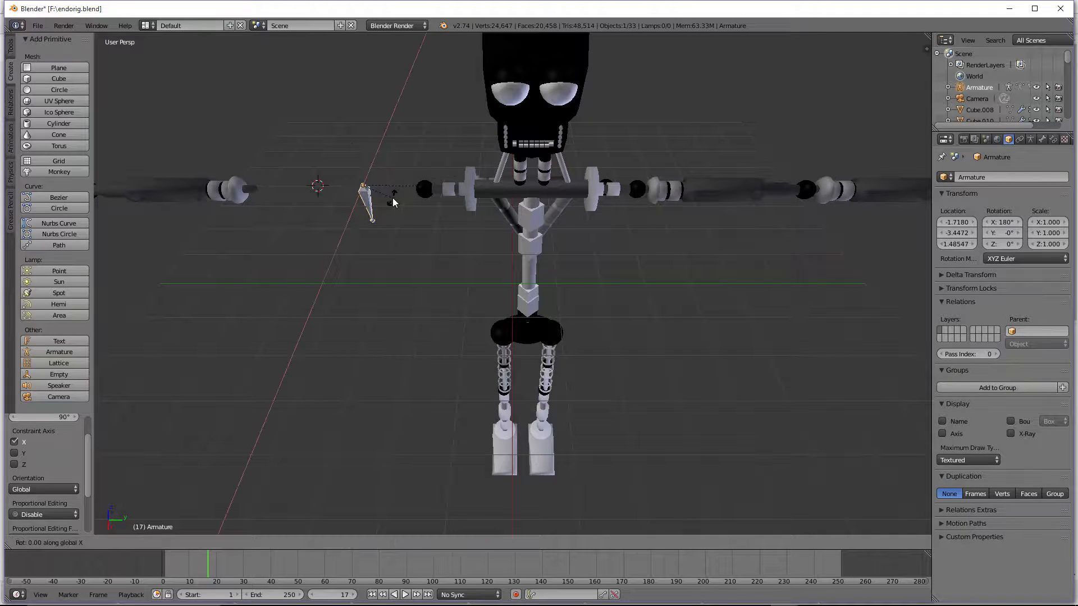
text(90)
key(Return)
text(rx90)
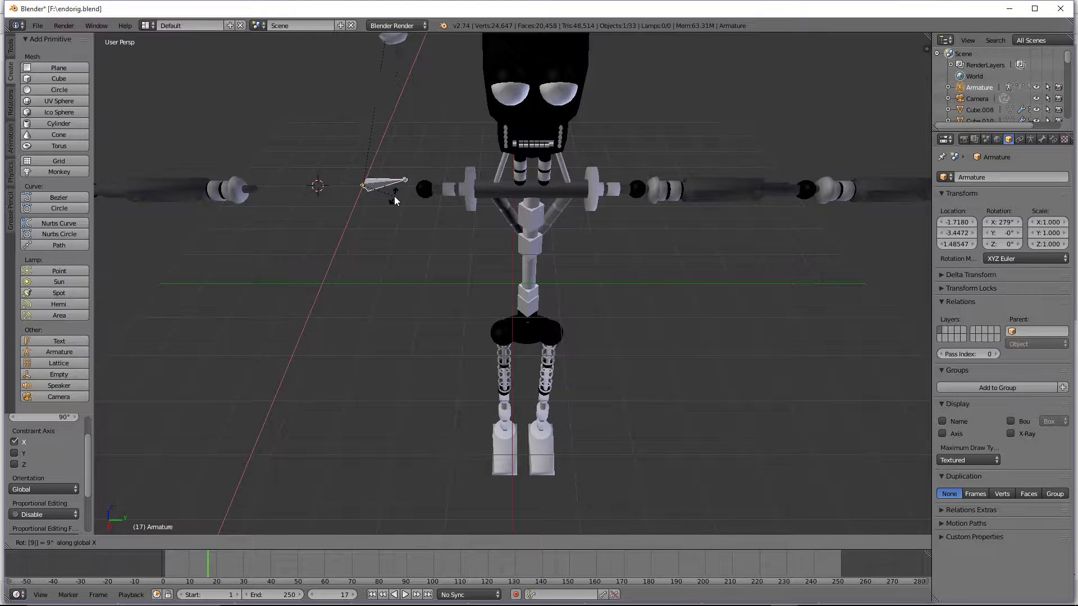
key(Return)
drag(435, 209, 482, 210)
scroll(475, 197, down, 2)
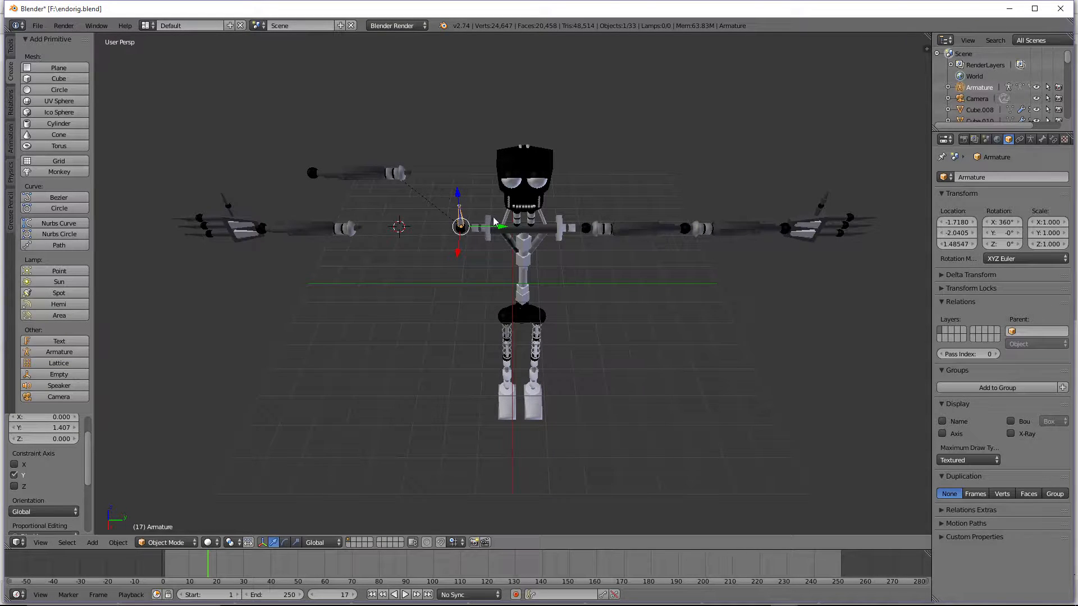
Step: In Pose Mode, test rotating the bone around global Z and Y, and undo the last rotation
click(212, 542)
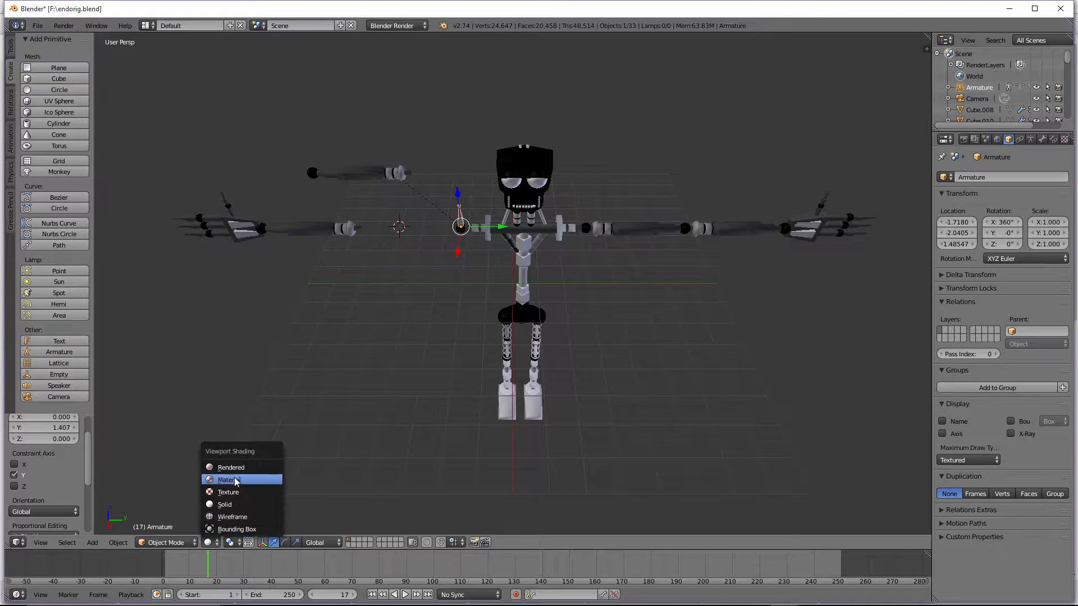
click(179, 543)
click(191, 505)
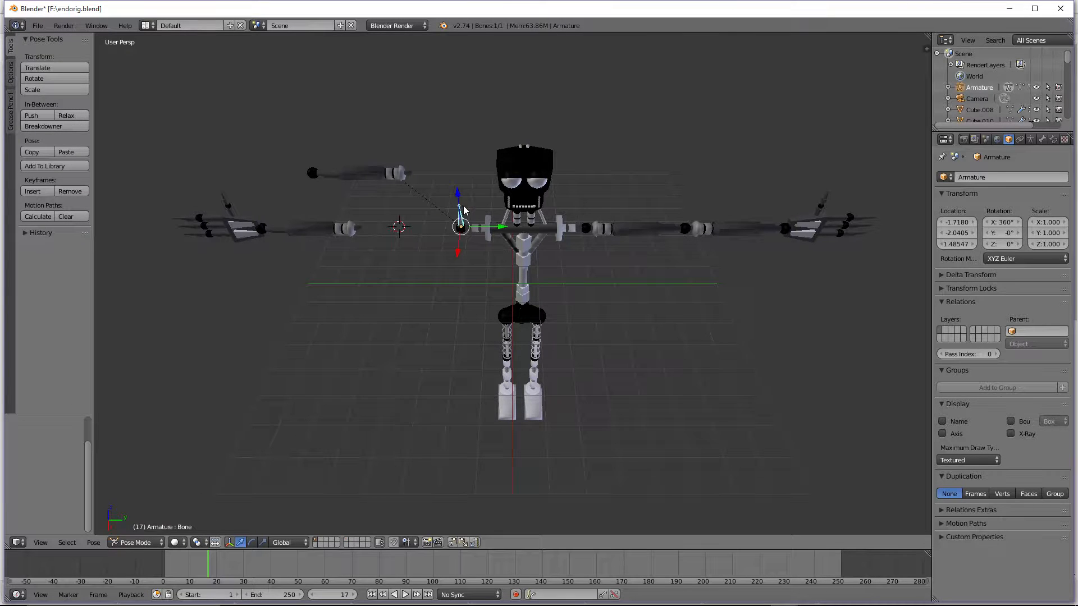
key(r)
key(z)
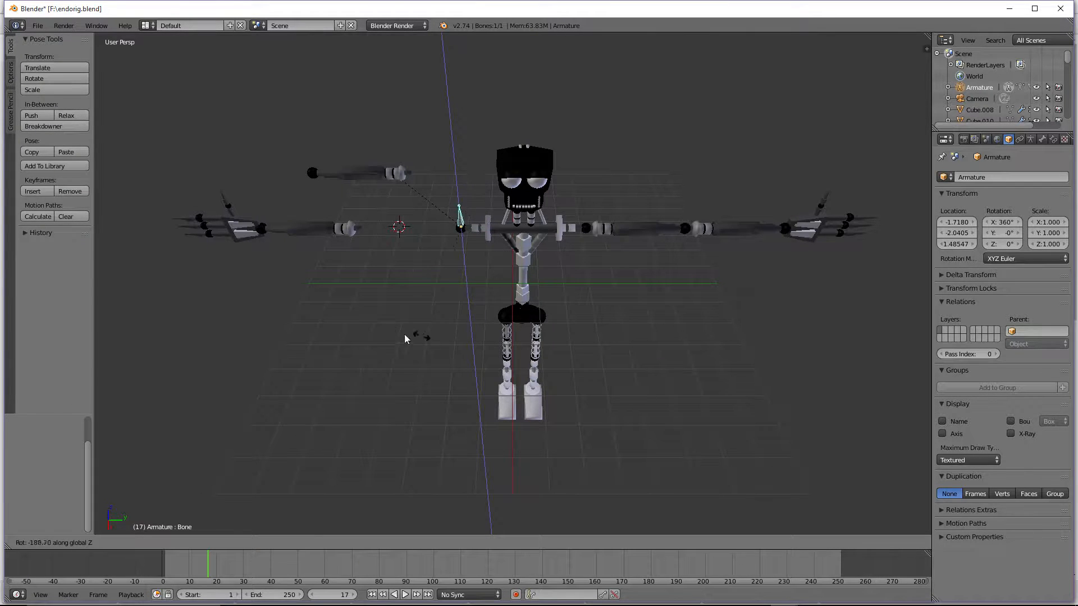
click(452, 167)
key(r)
key(y)
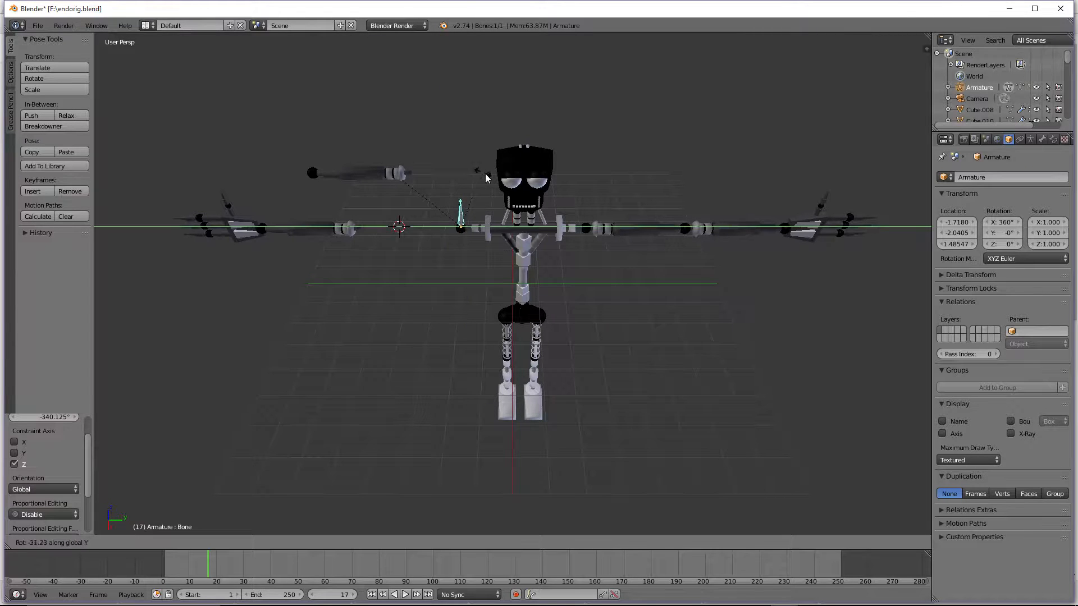
click(475, 205)
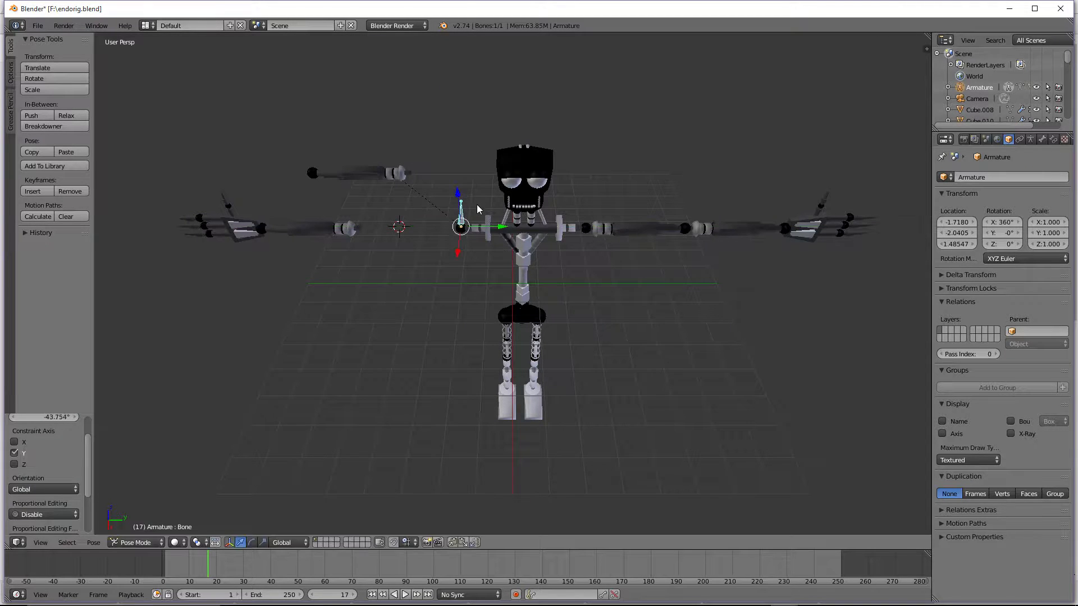
key(ctrl+z)
Step: Return to Object Mode and delete the armature
click(136, 543)
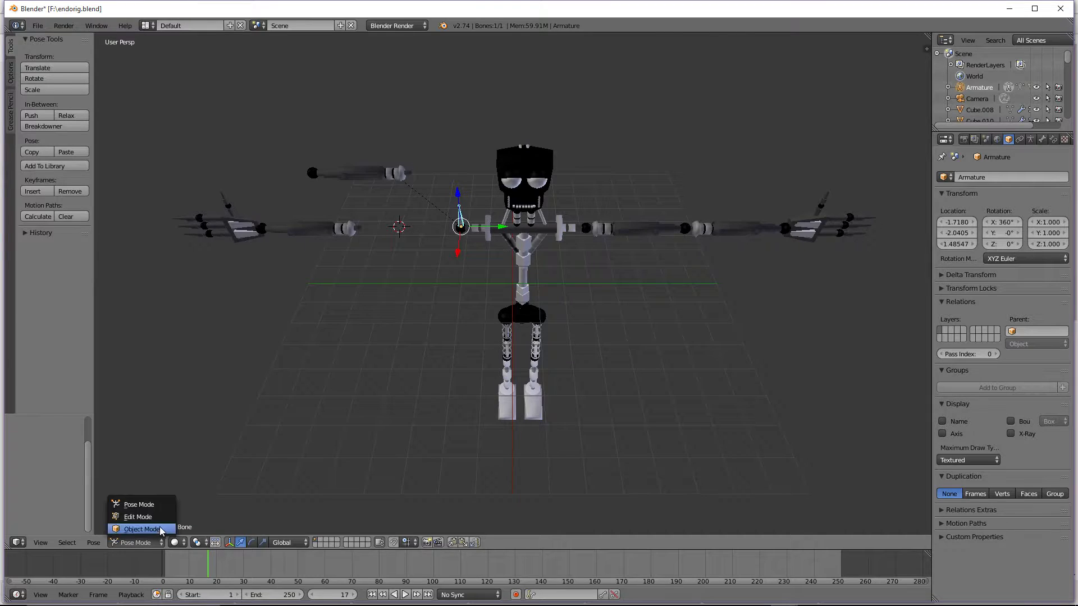
click(138, 525)
key(x)
click(419, 240)
Step: Add a new armature at the 3D cursor, rotate it 90° around global X and move it about 0.96 units along Y
right_click(419, 237)
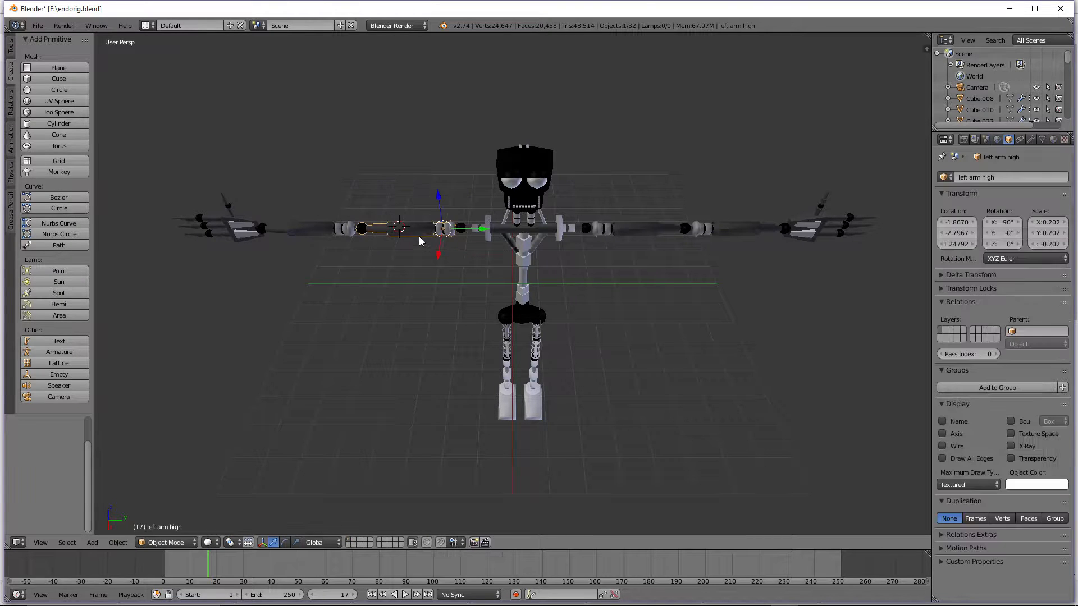
click(58, 352)
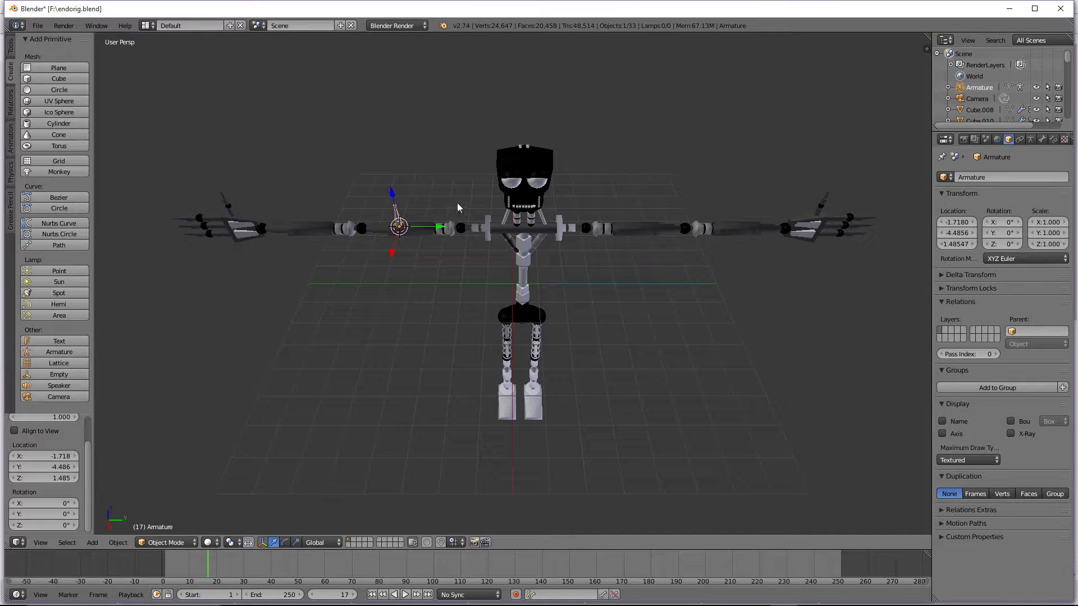
text(ry)
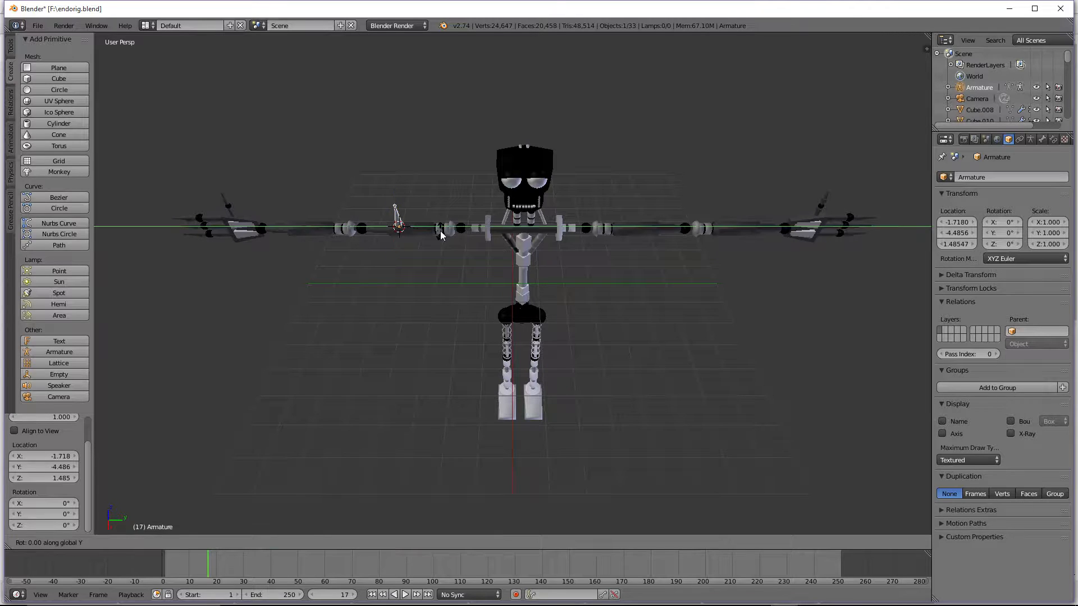
text(x90)
key(Return)
drag(431, 227, 456, 227)
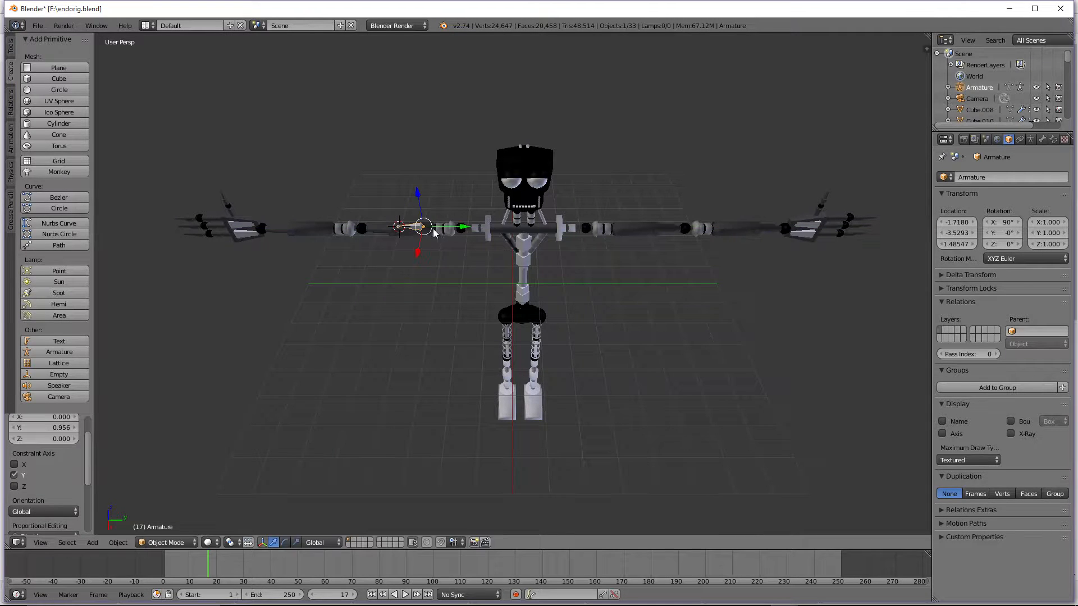
Step: Parent the left upper arm mesh to the new armature with Armature Deform
right_click(434, 232)
shift+right_click(419, 231)
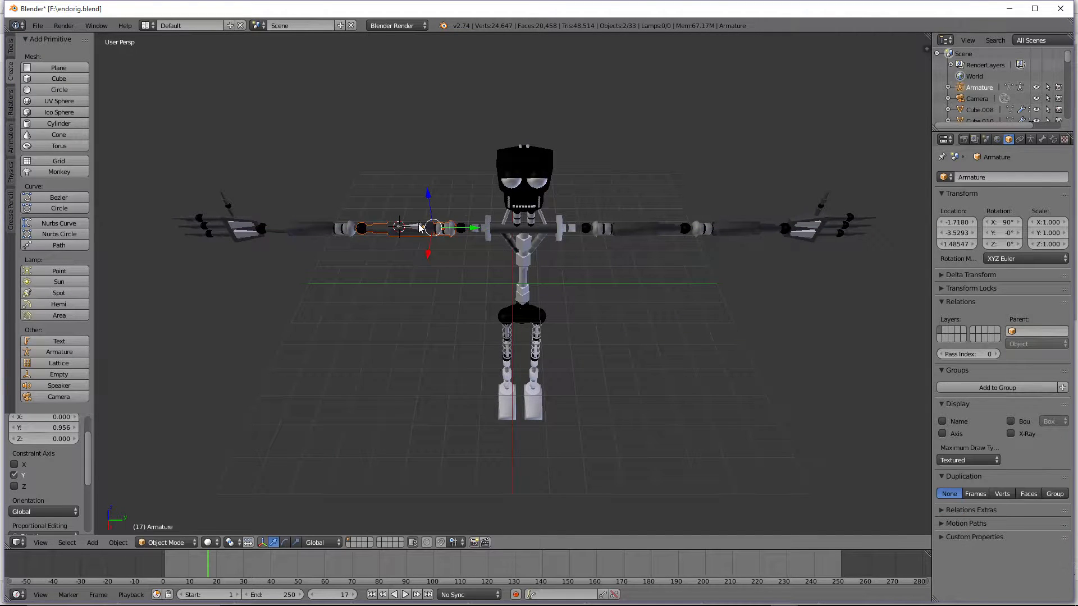
scroll(448, 210, up, 3)
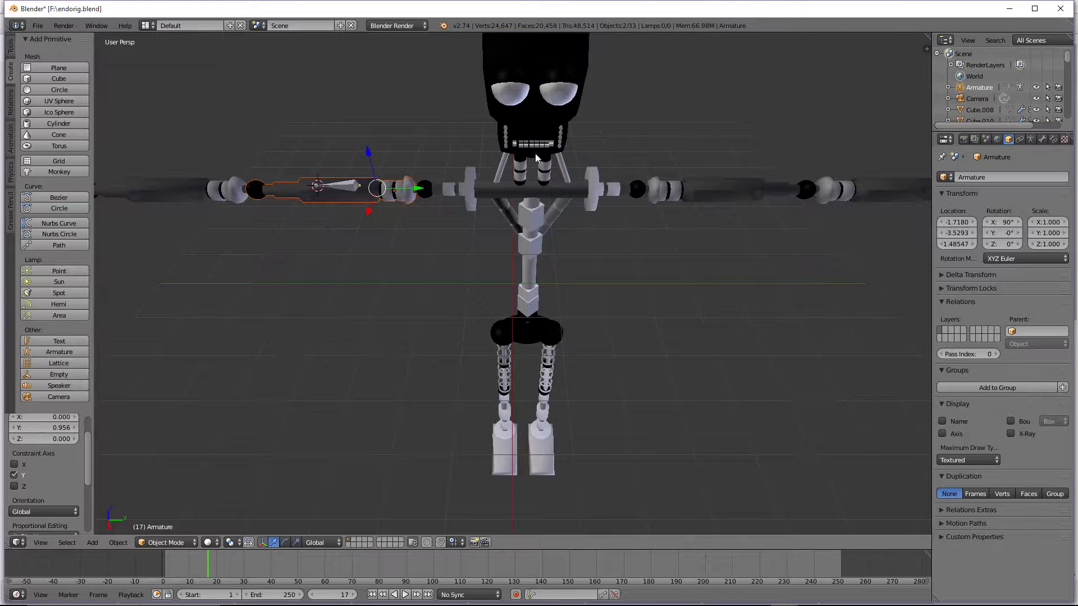
drag(427, 190, 439, 190)
key(ctrl+z)
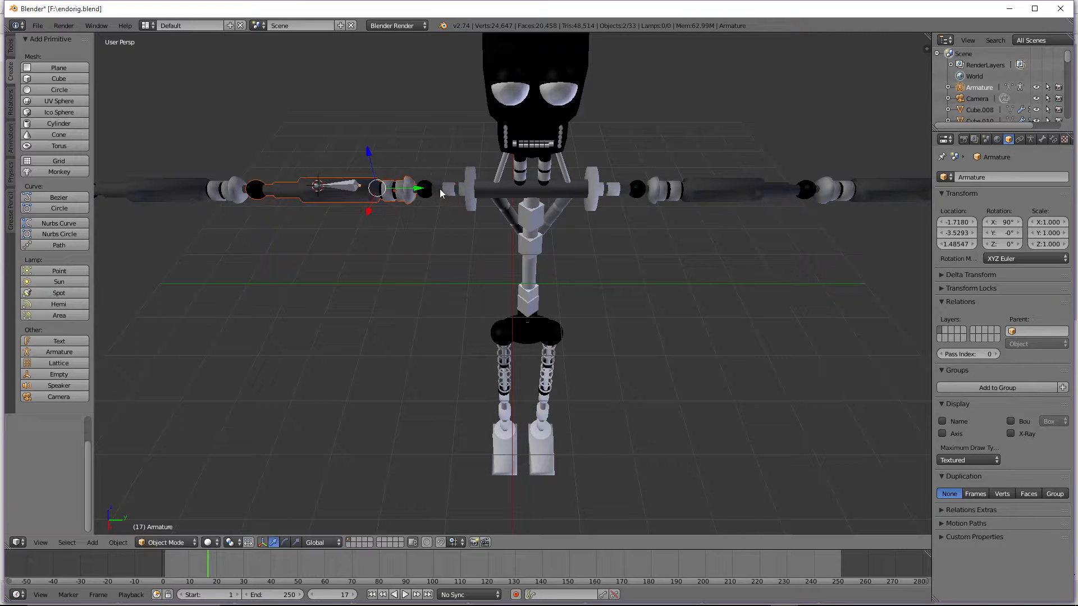
key(ctrl+p)
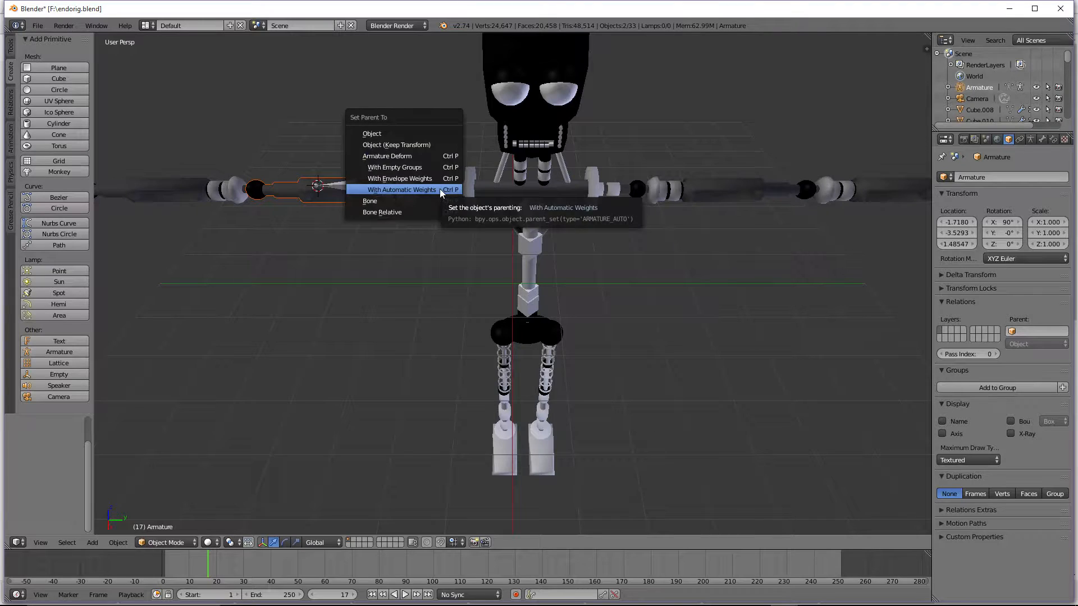
click(422, 157)
Step: In Pose Mode, rotate the armature's bone about -267° around global Z and move it about -1.26 units along Y
click(333, 188)
click(333, 190)
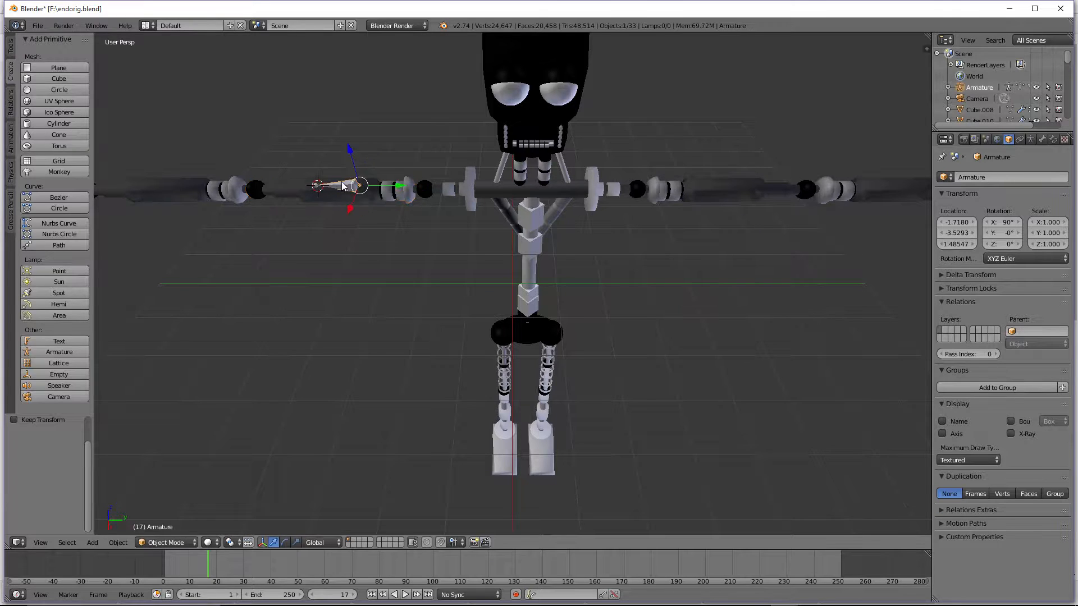
click(212, 542)
click(189, 540)
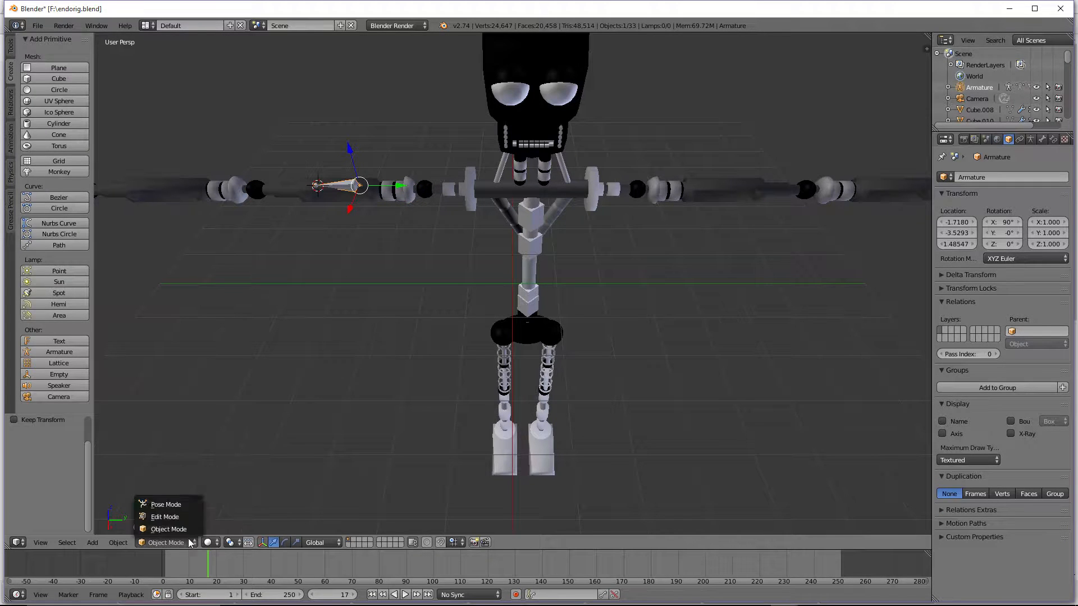
click(169, 503)
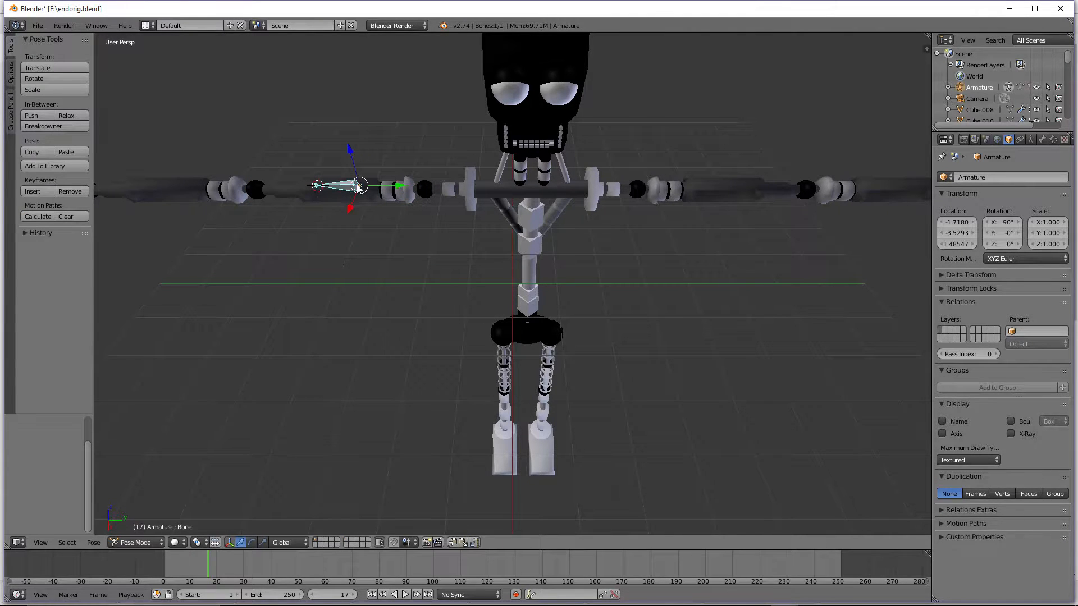
key(r)
key(z)
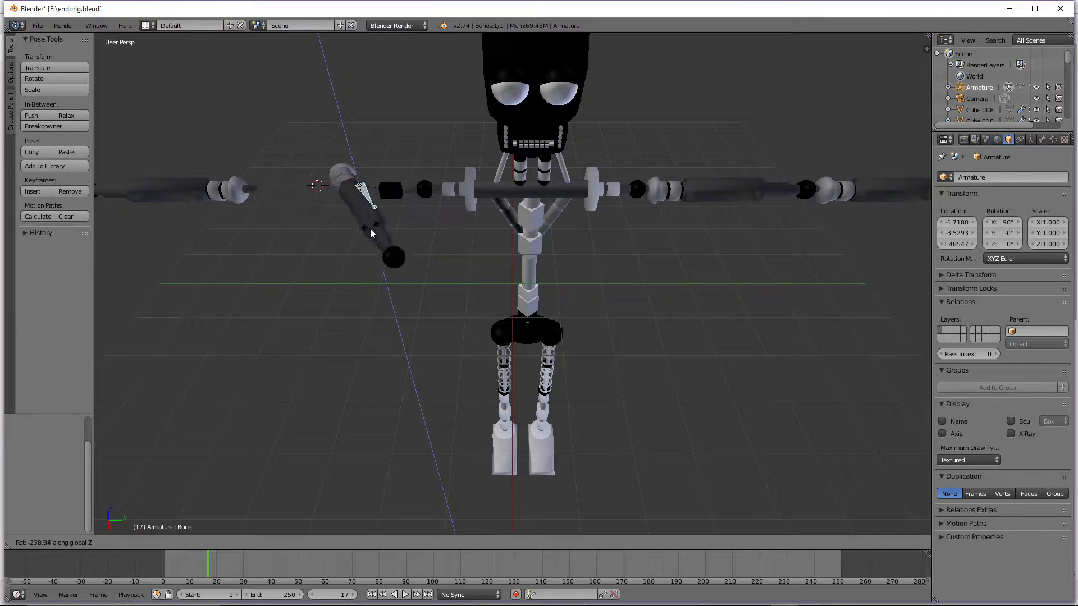
click(346, 250)
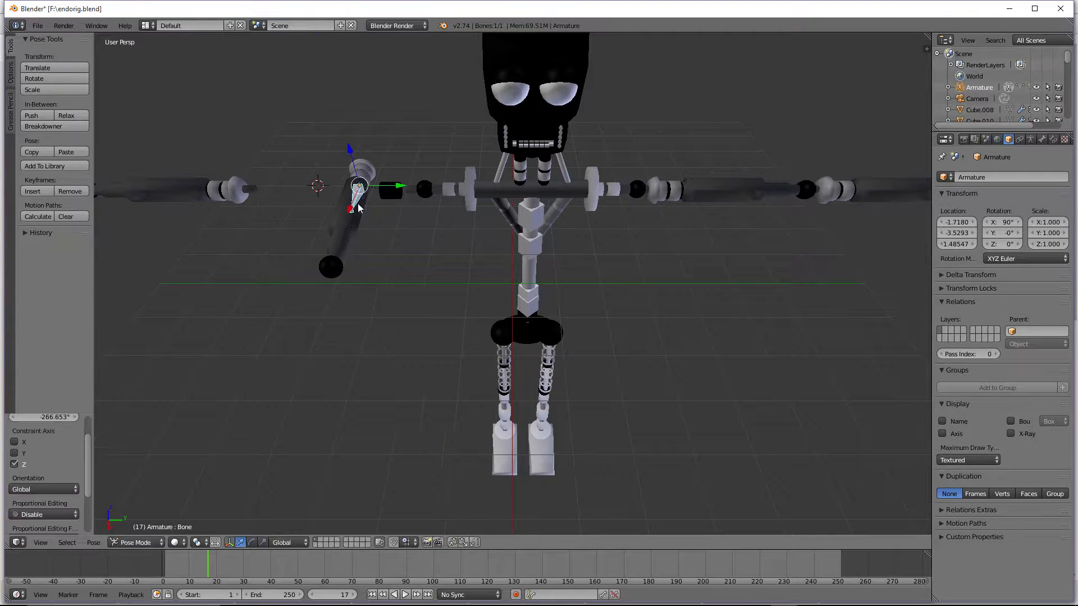
drag(398, 186, 340, 208)
Step: Select the left upper arm mesh, try its bounds display option and turn on its name display
right_click(385, 195)
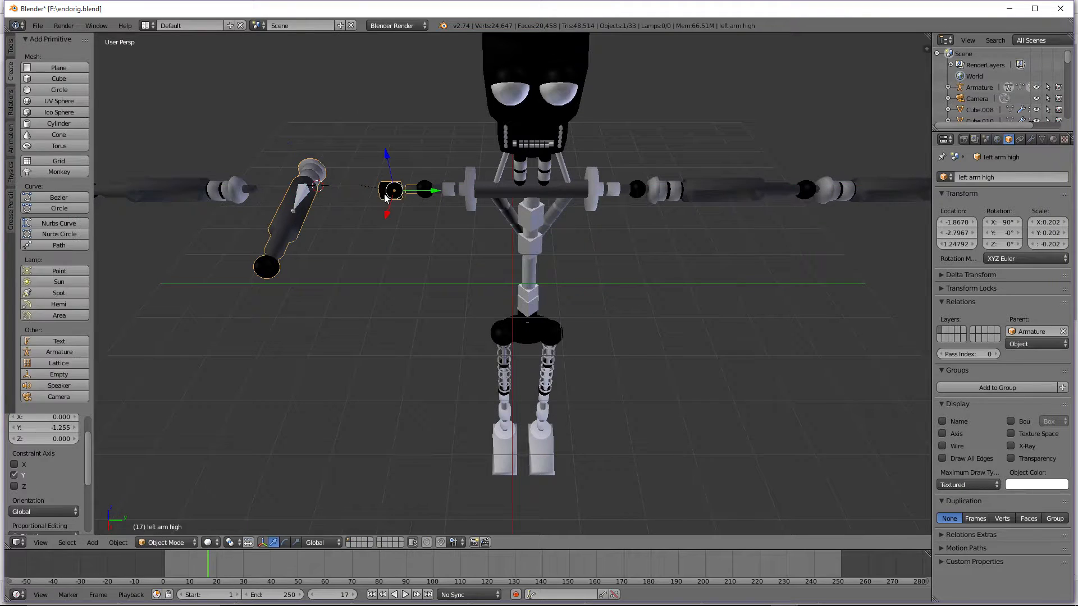
scroll(314, 188, up, 1)
right_click(282, 180)
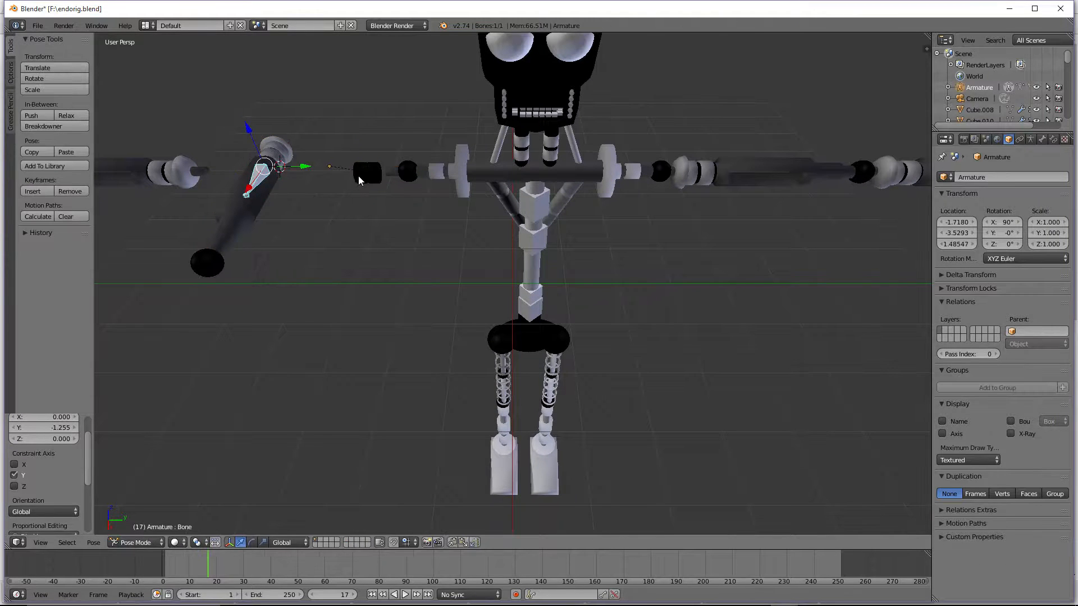
right_click(359, 177)
right_click(260, 177)
right_click(366, 180)
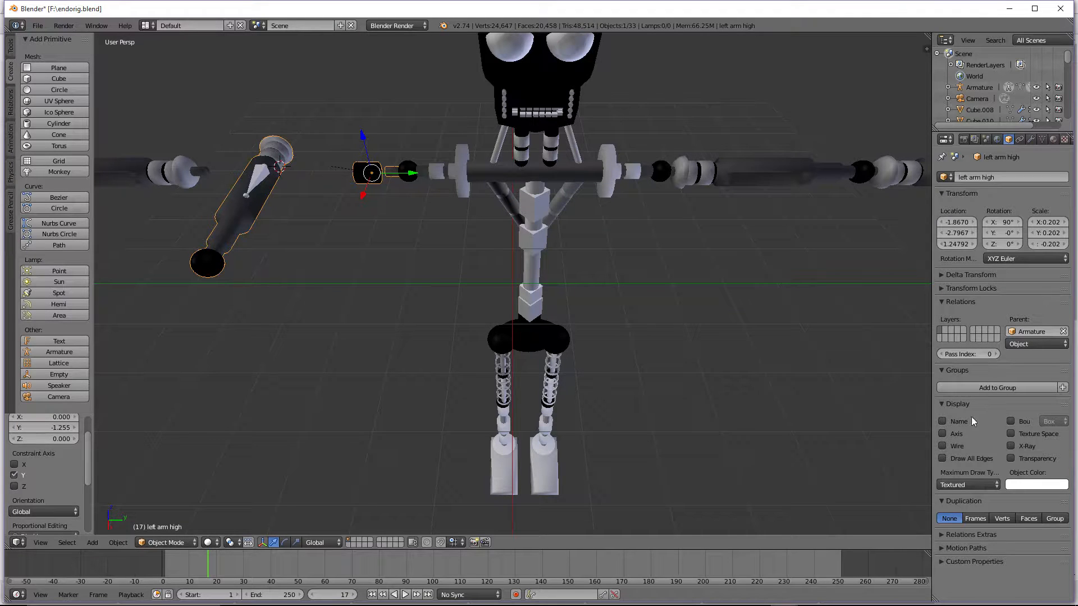
click(952, 421)
click(943, 421)
click(1010, 422)
click(1011, 422)
click(1010, 422)
click(1011, 422)
click(950, 422)
scroll(505, 262, down, 1)
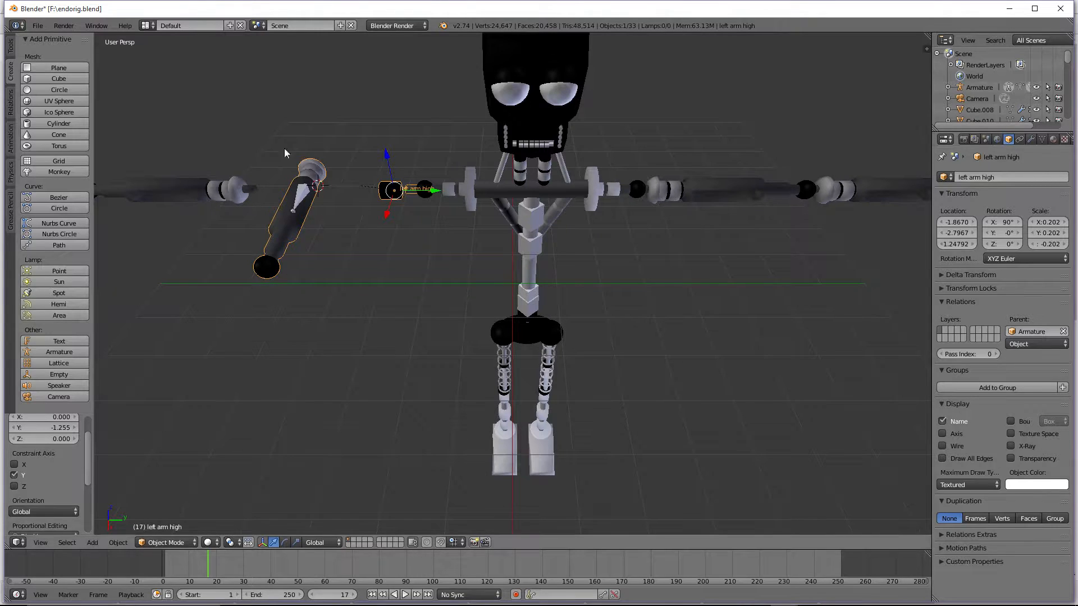
Step: Select the armature's bone, keep the object's duplication at None and lock its location on X, Y and Z
right_click(298, 198)
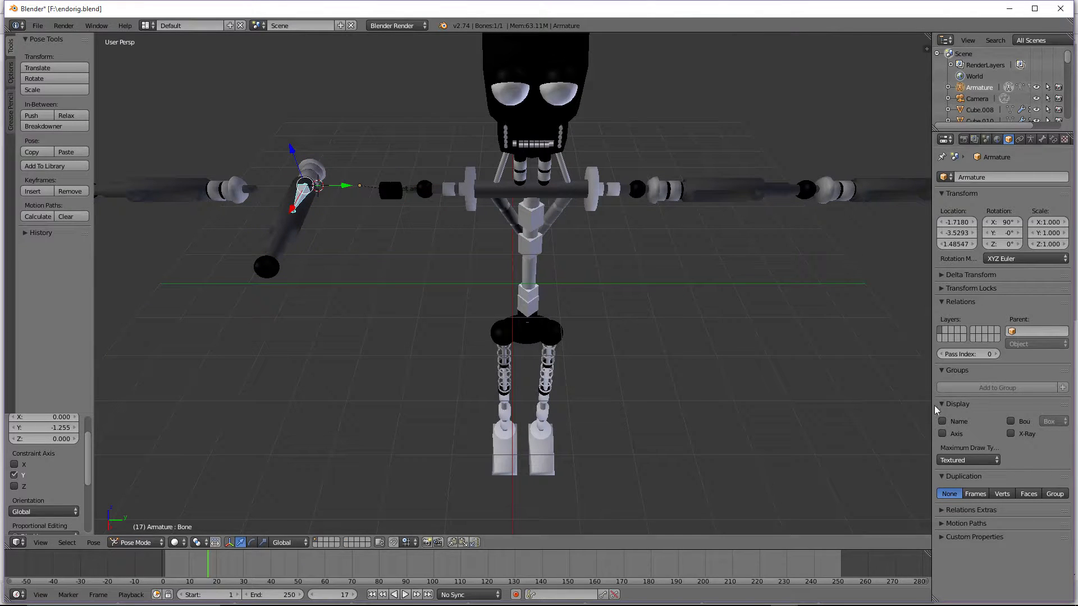
click(974, 495)
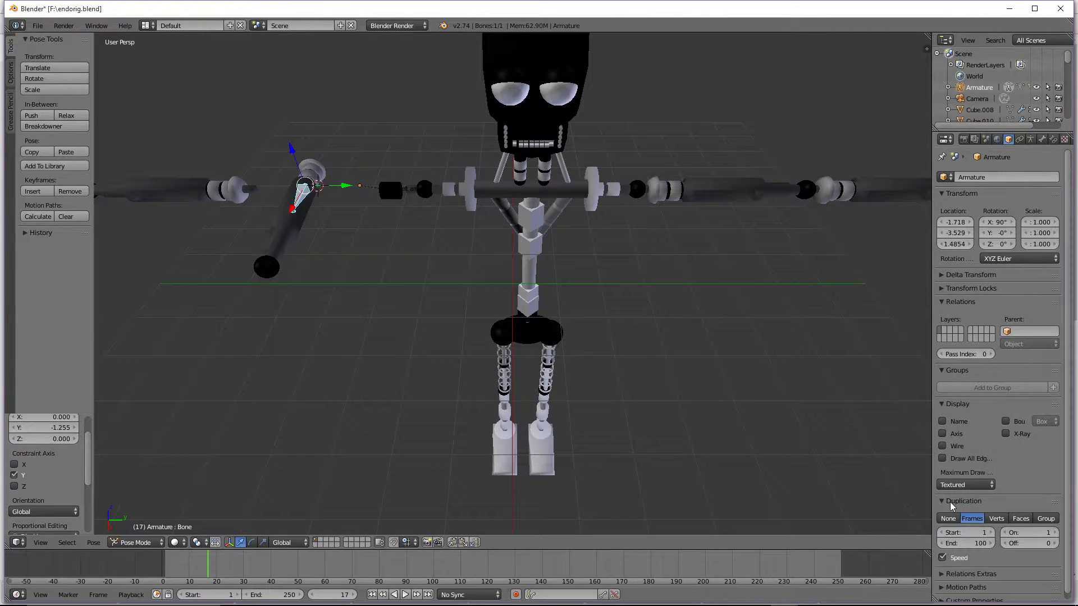
click(948, 519)
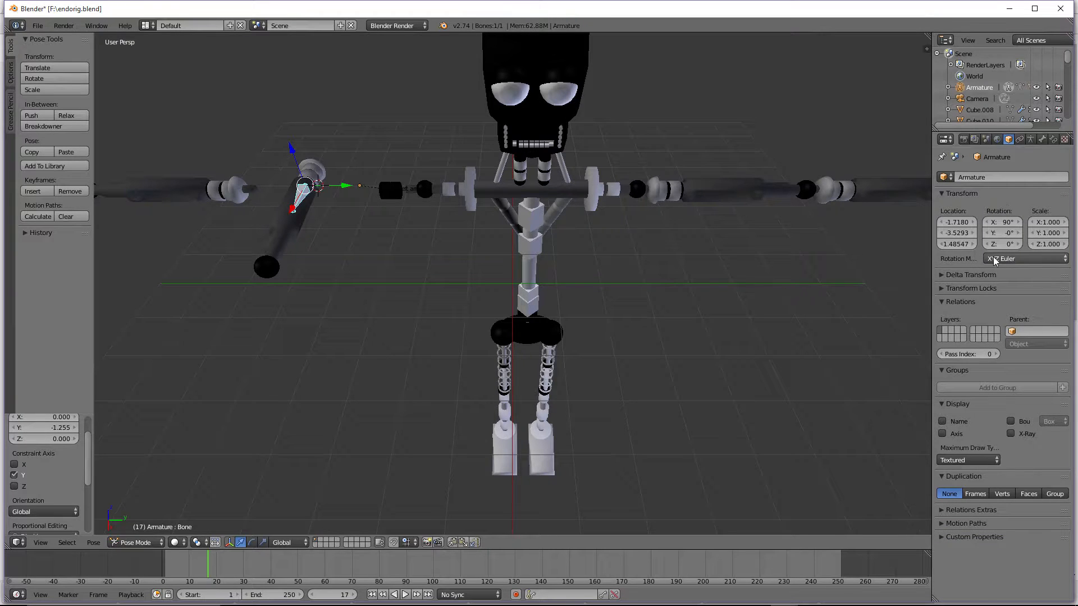
click(945, 287)
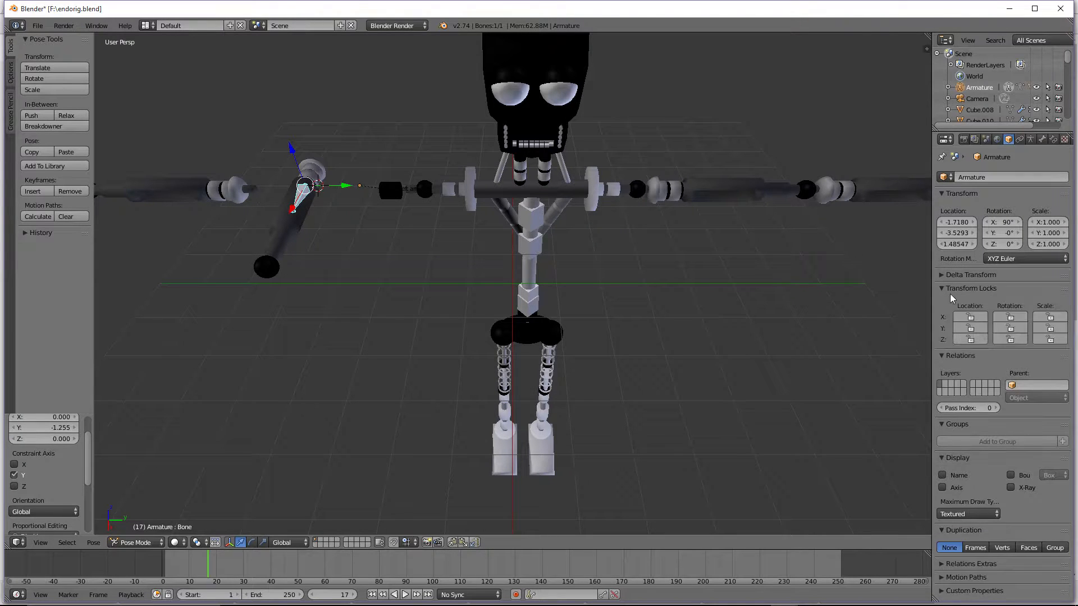
drag(971, 330, 971, 340)
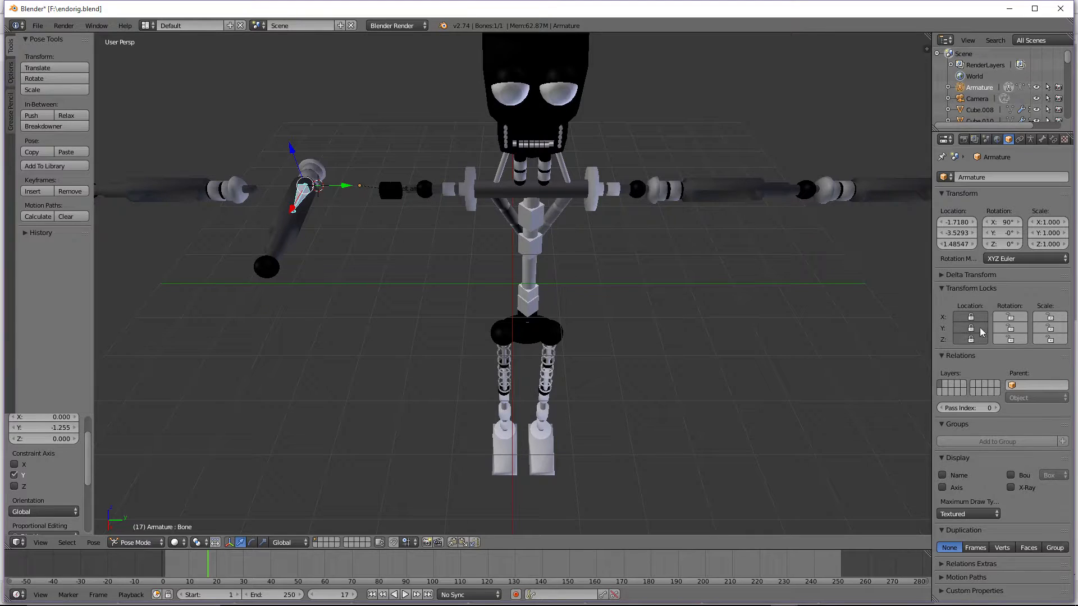
Step: Try locking the armature's rotation on X, Y and Z, and release the rotation locks again
click(1011, 317)
click(1010, 328)
click(1011, 338)
click(1010, 317)
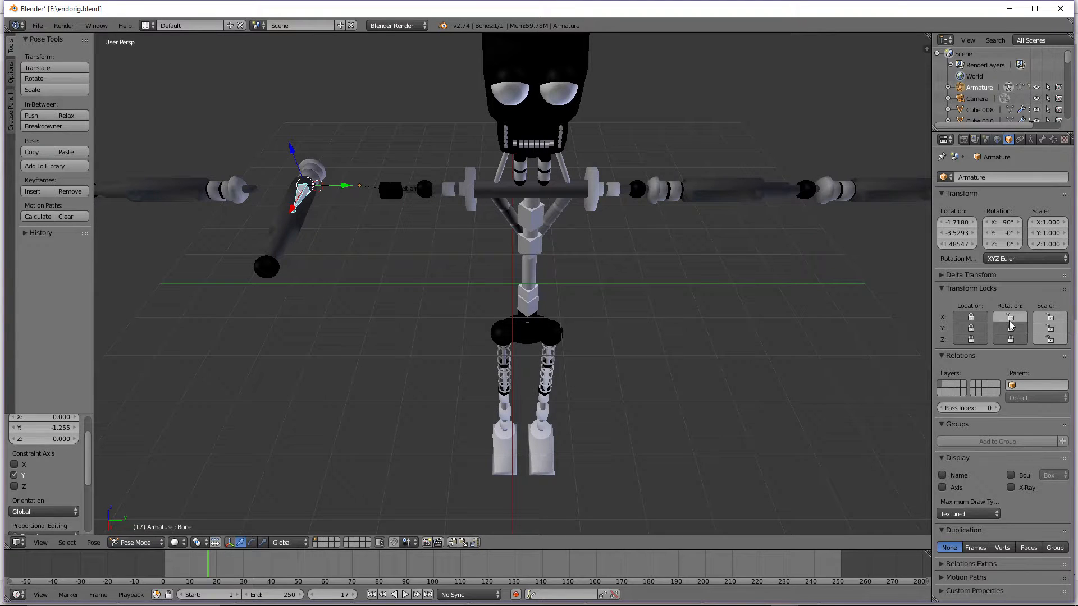
click(1011, 320)
click(1011, 328)
click(1011, 319)
click(1009, 338)
Step: Unlock the armature's location on X, Y and Z and show its Relations Extras settings
click(970, 339)
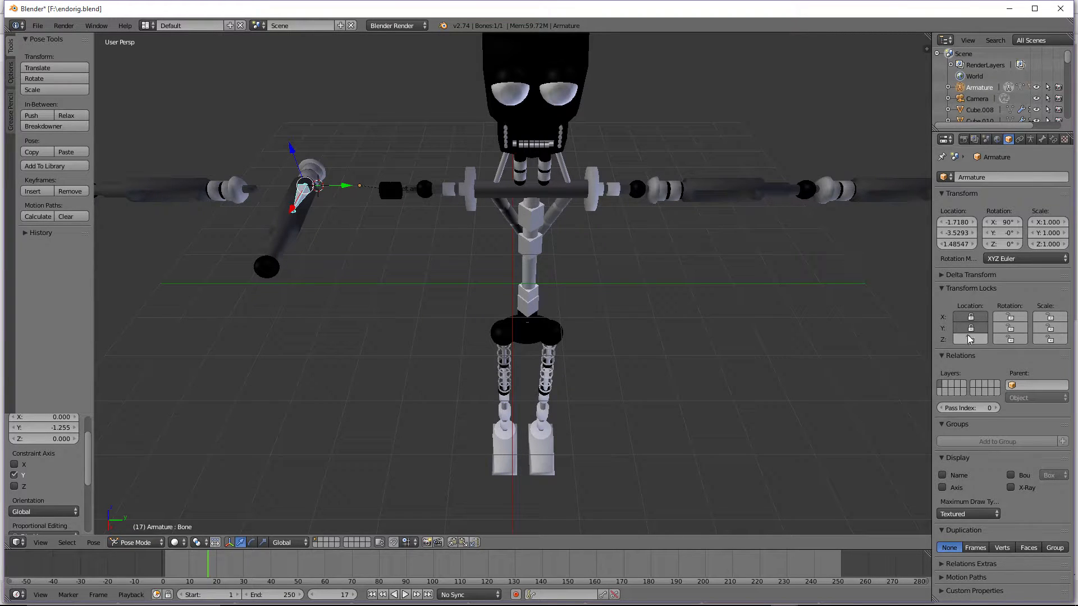
click(971, 329)
click(971, 318)
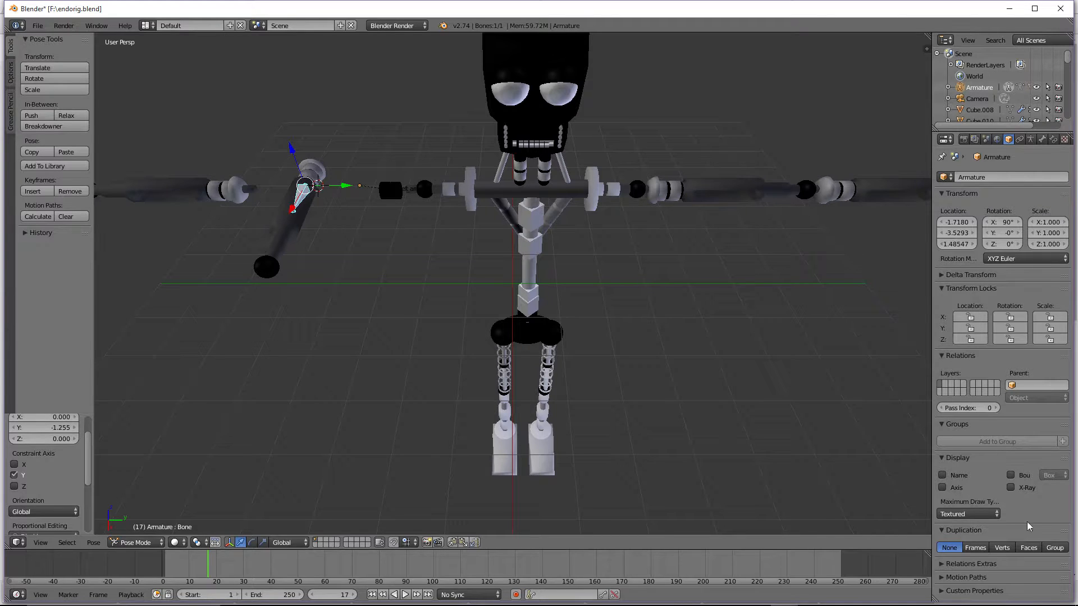
click(953, 564)
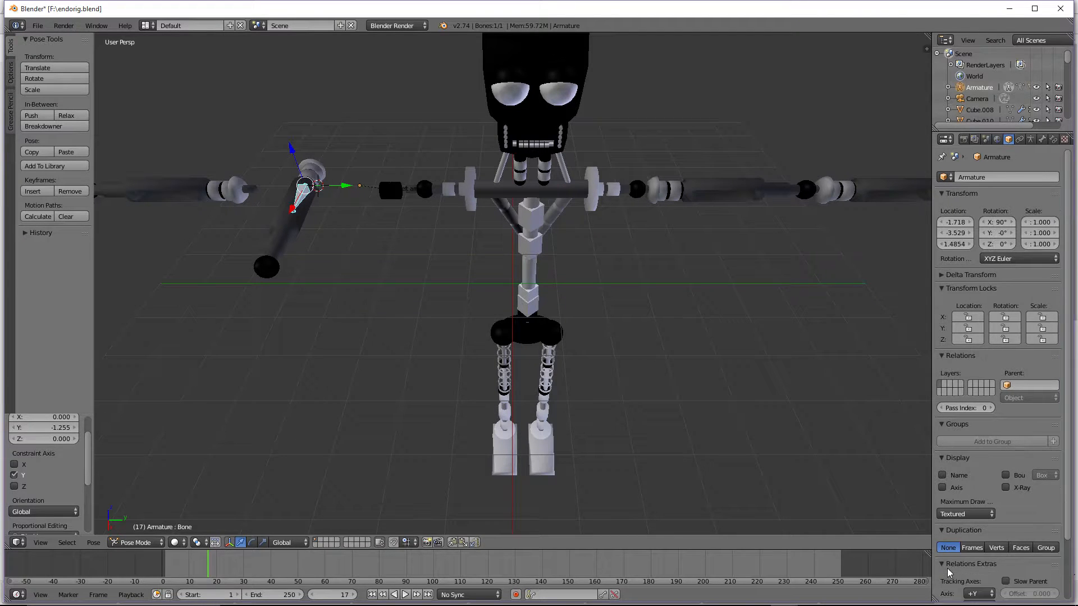
click(949, 194)
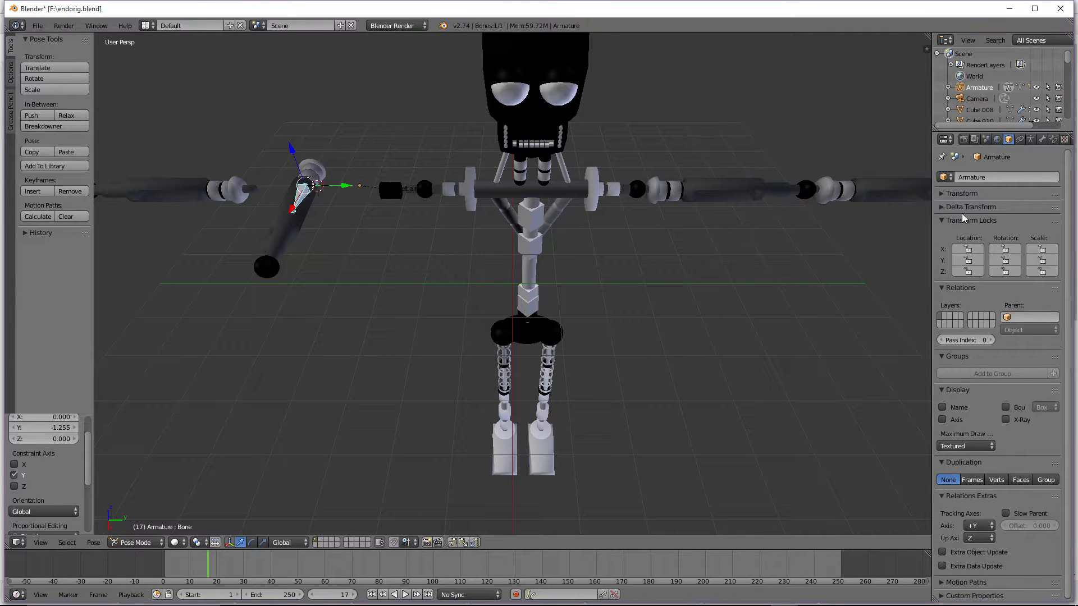
Step: Rotate the armature's bone about -400° around global Z and move it about -2.32 units along Y
scroll(315, 217, down, 2)
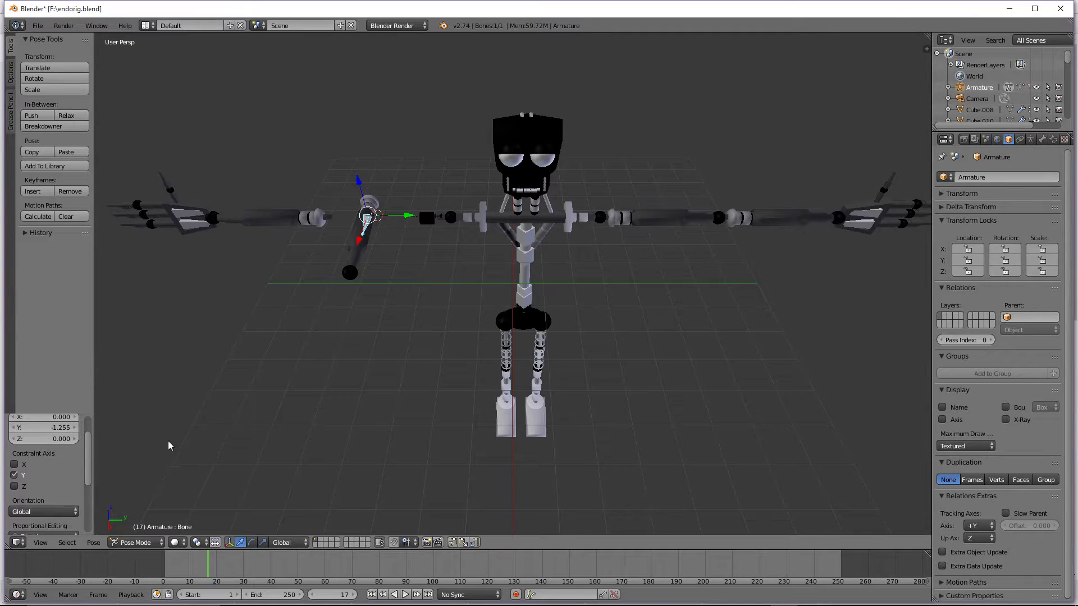
key(r)
key(z)
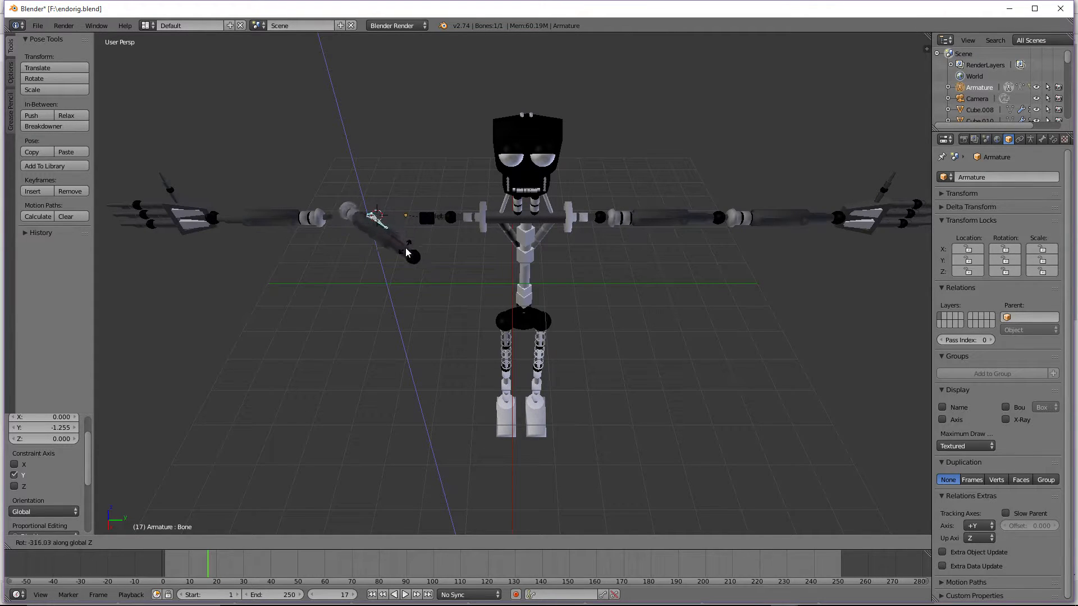
click(329, 277)
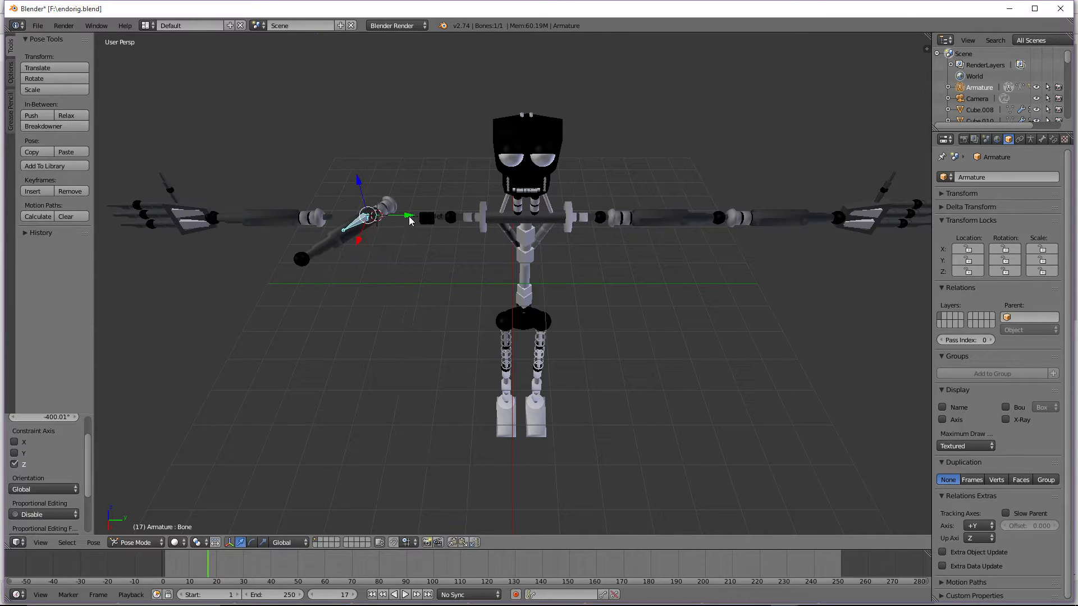
key(g)
key(y)
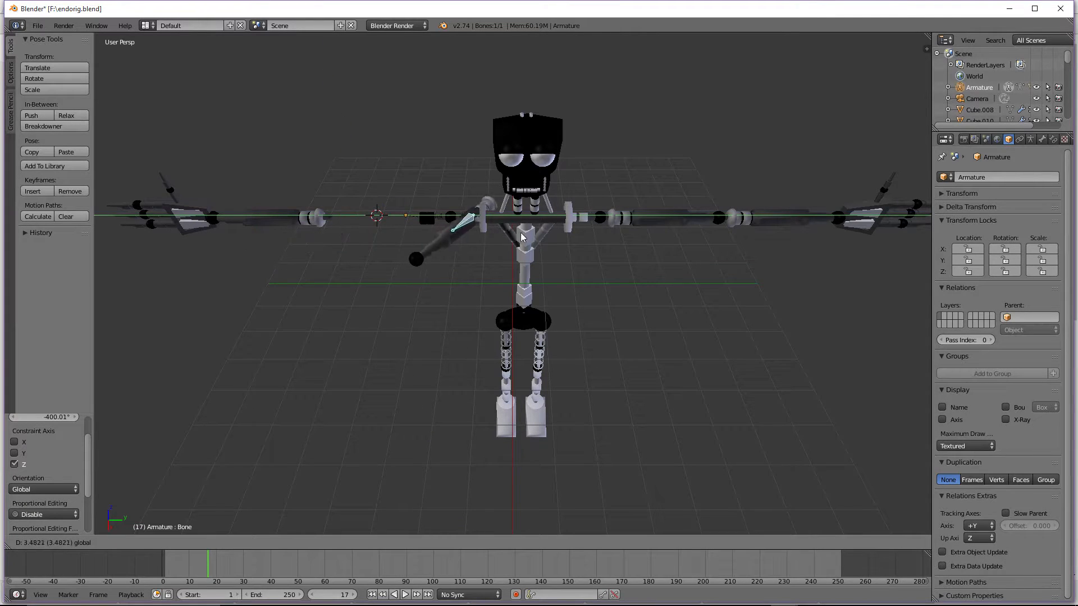
click(367, 190)
Step: Move the bone about 1.13 units along Y and rotate it about -46.7° around global Z
scroll(367, 190, up, 2)
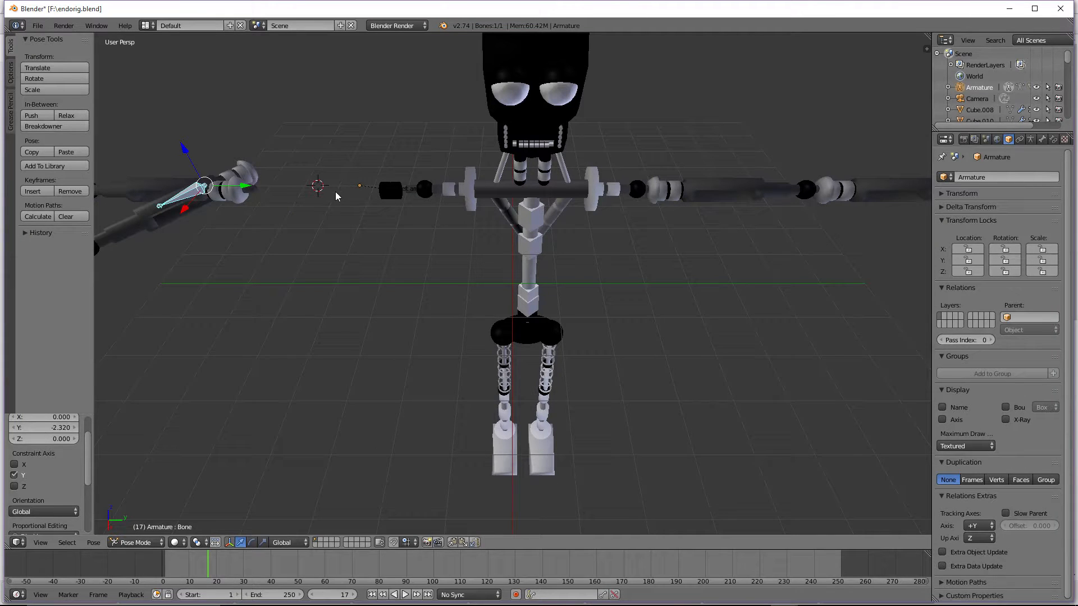
key(g)
key(y)
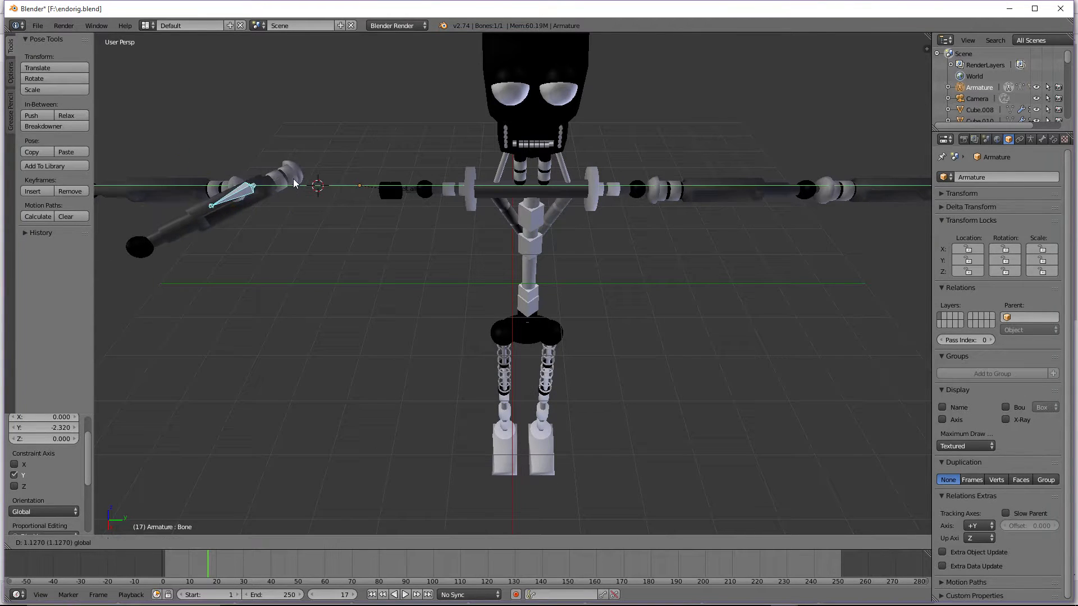
click(294, 180)
key(r)
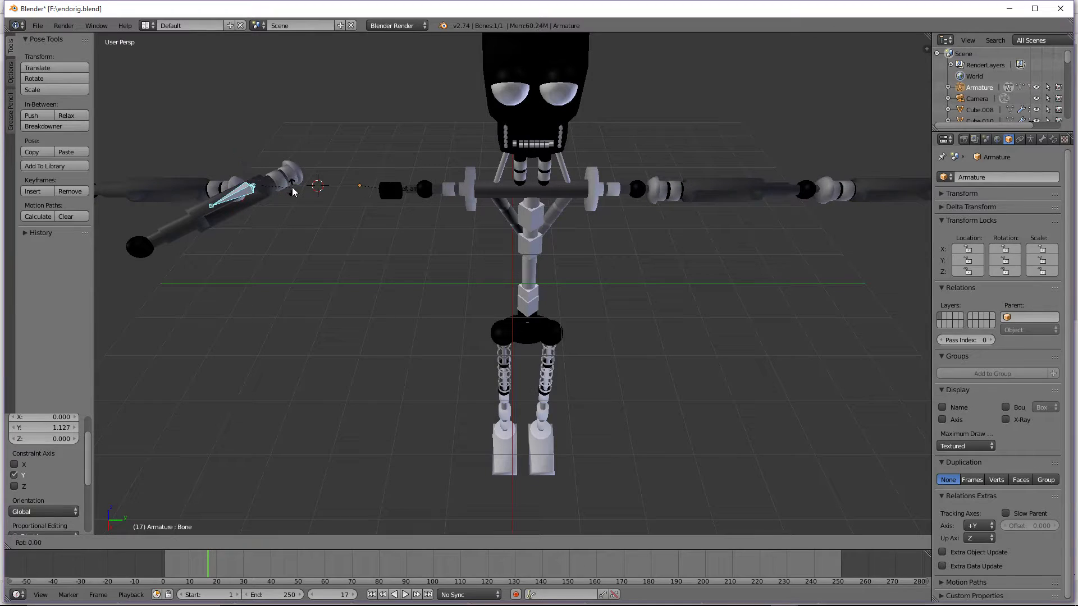
key(z)
click(292, 228)
key(z)
key(z)
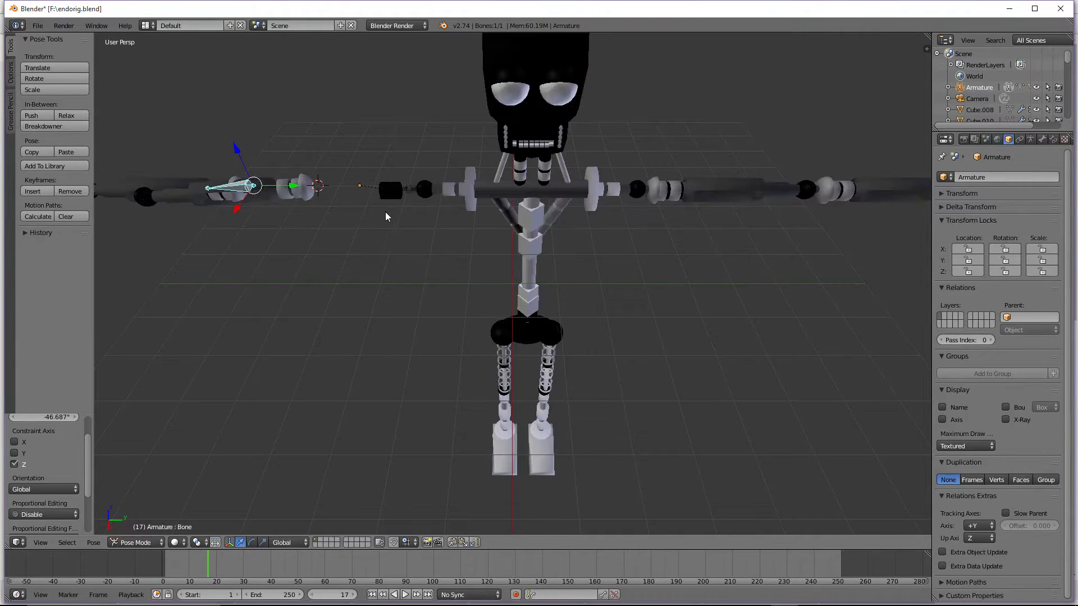
Step: In Object Mode, select the left upper arm mesh and move it about -1.03 units along global Y
key(Tab)
key(Tab)
click(158, 543)
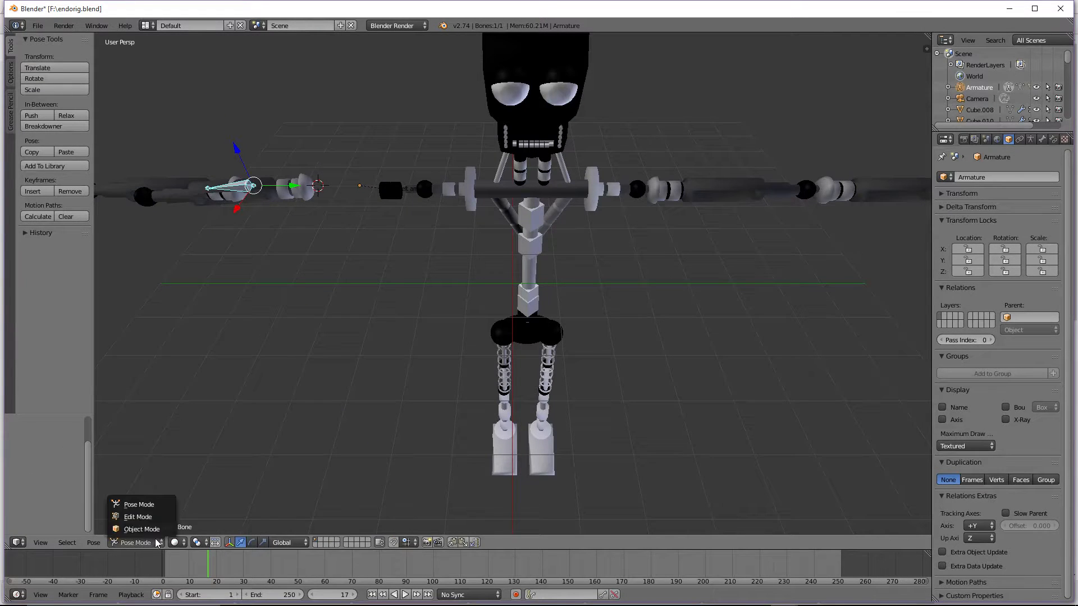
click(155, 531)
right_click(395, 195)
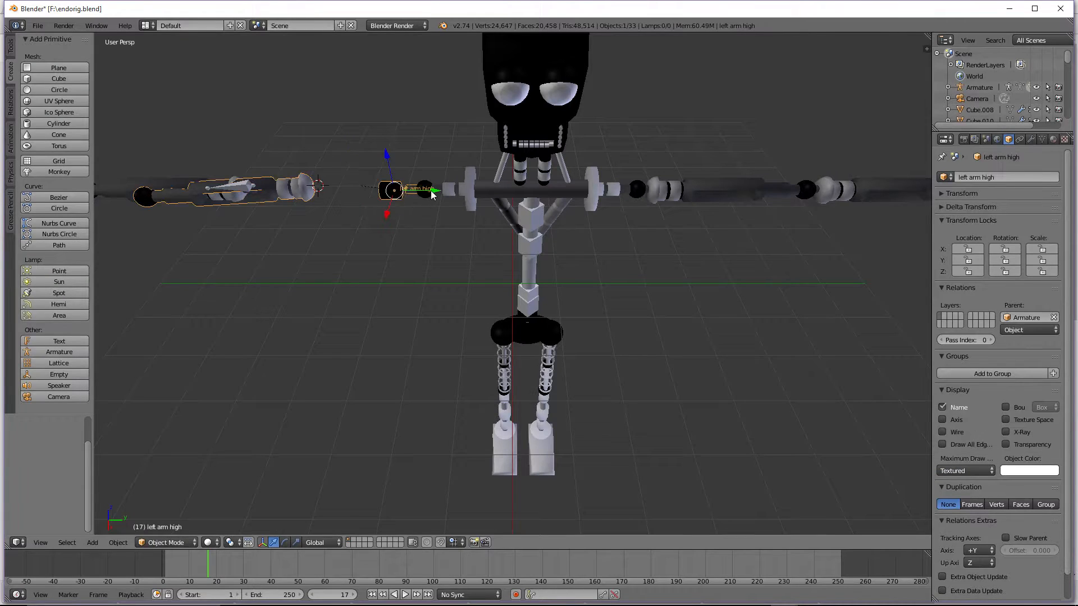
key(g)
key(y)
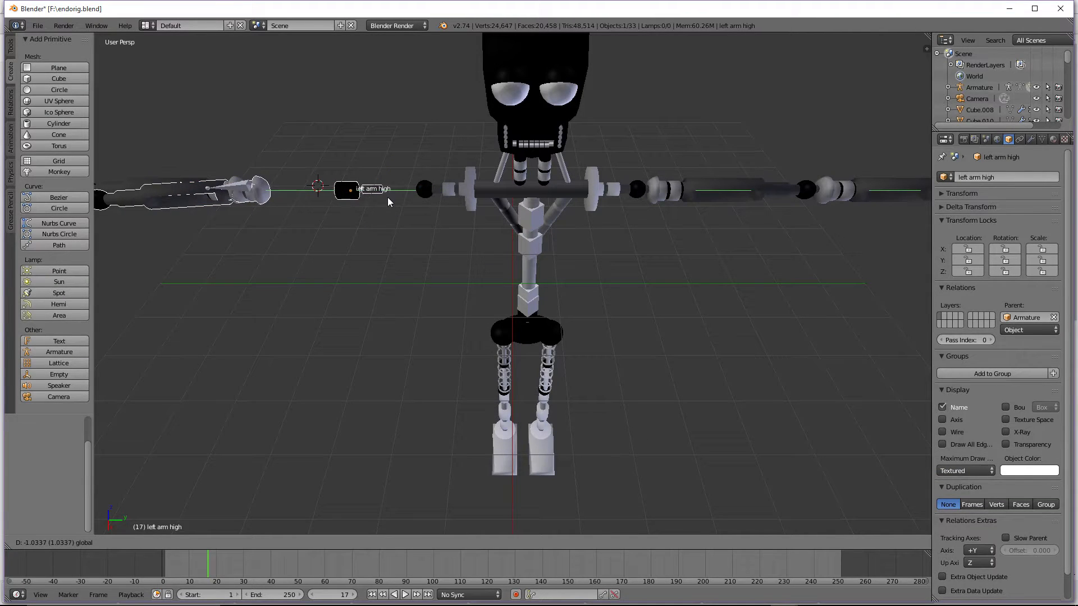
click(389, 200)
Step: Undo the upper arm mesh move, the latest bone moves and rotations, and the location lock changes
key(ctrl+z)
key(ctrl+z)
key(ctrl+z)
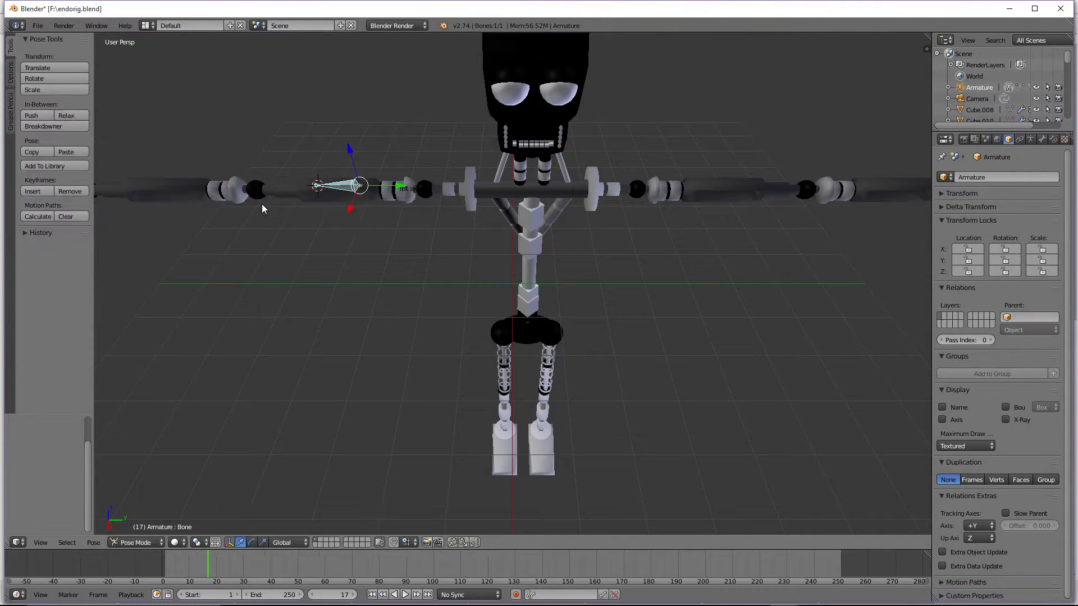
key(ctrl+z)
key(ctrl+z)
key(ctrl+z)
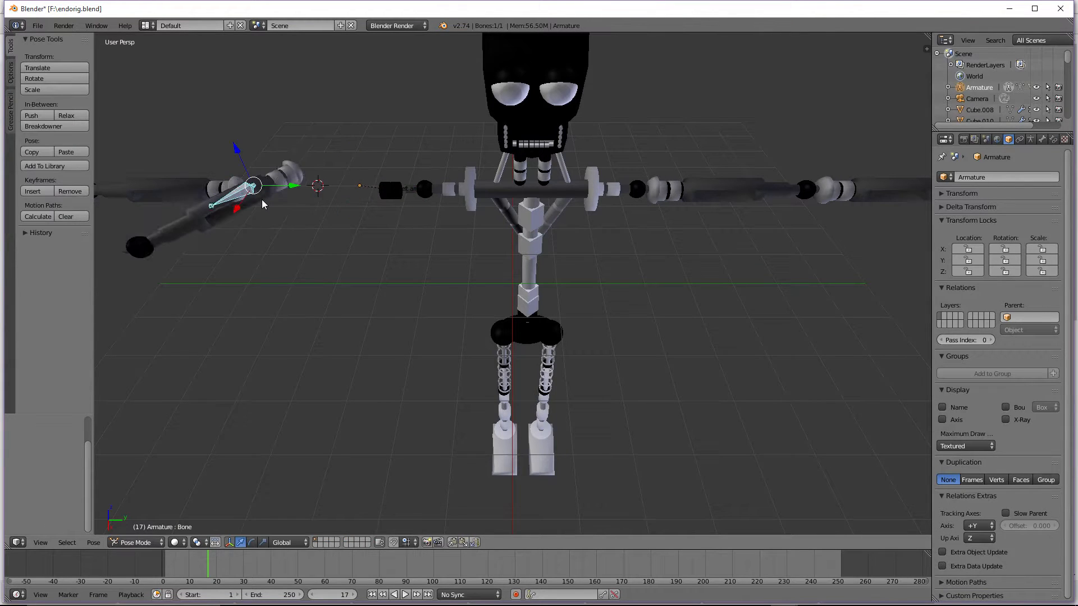
key(ctrl+z)
key(ctrl+z)
key(ctrl+z)
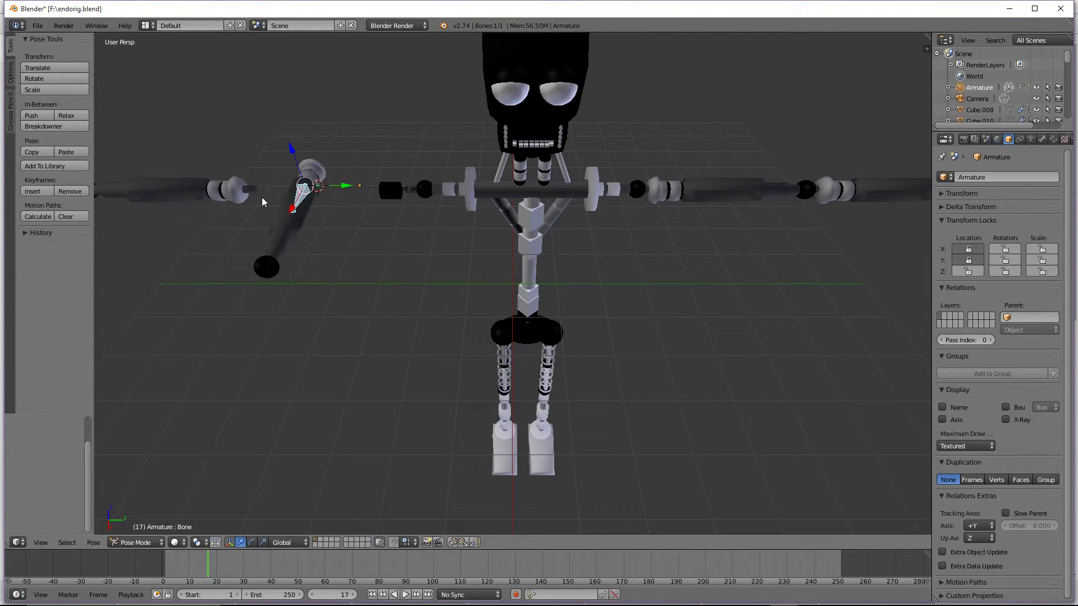
key(ctrl+z)
key(ctrl+z)
key(ctrl+z)
key(ctrl+z)
key(ctrl+z)
key(ctrl+z)
key(ctrl+z)
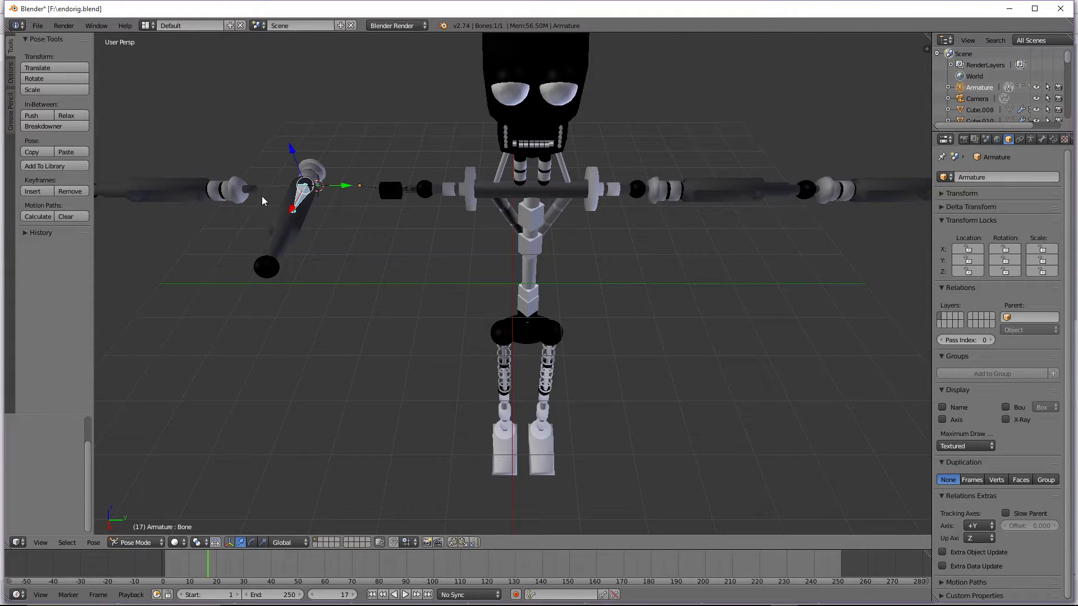
Step: Select the left arm's armature in Object Mode and delete it
right_click(262, 193)
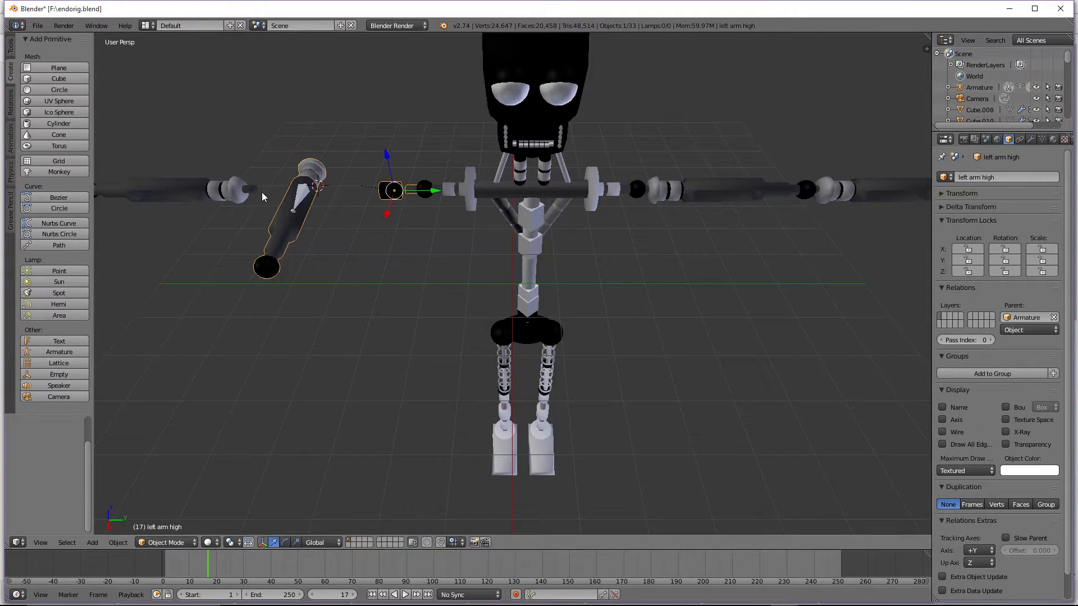
right_click(301, 201)
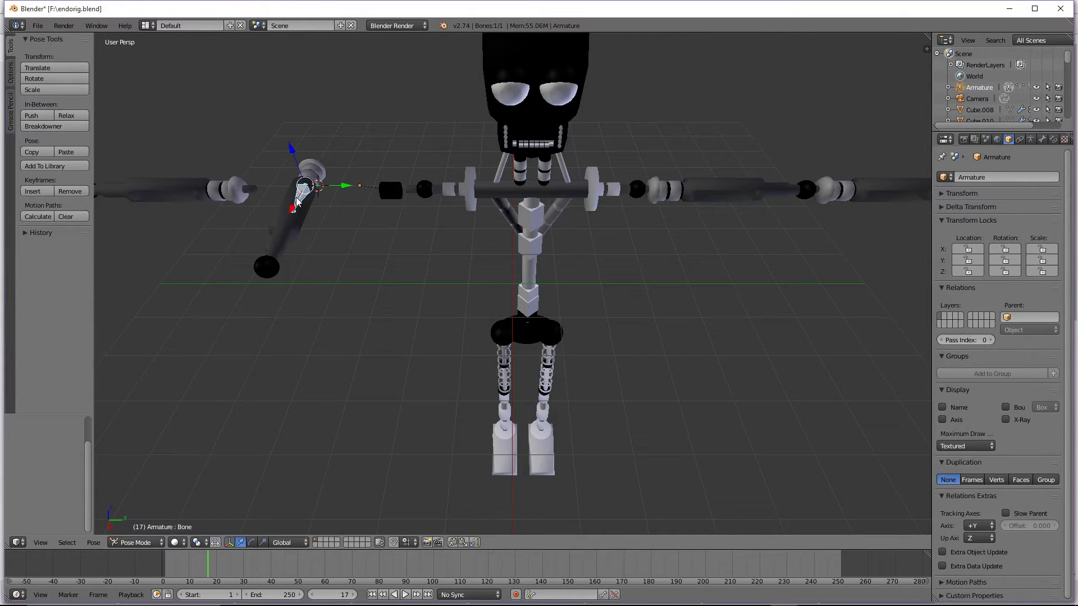
click(157, 542)
click(176, 505)
right_click(295, 199)
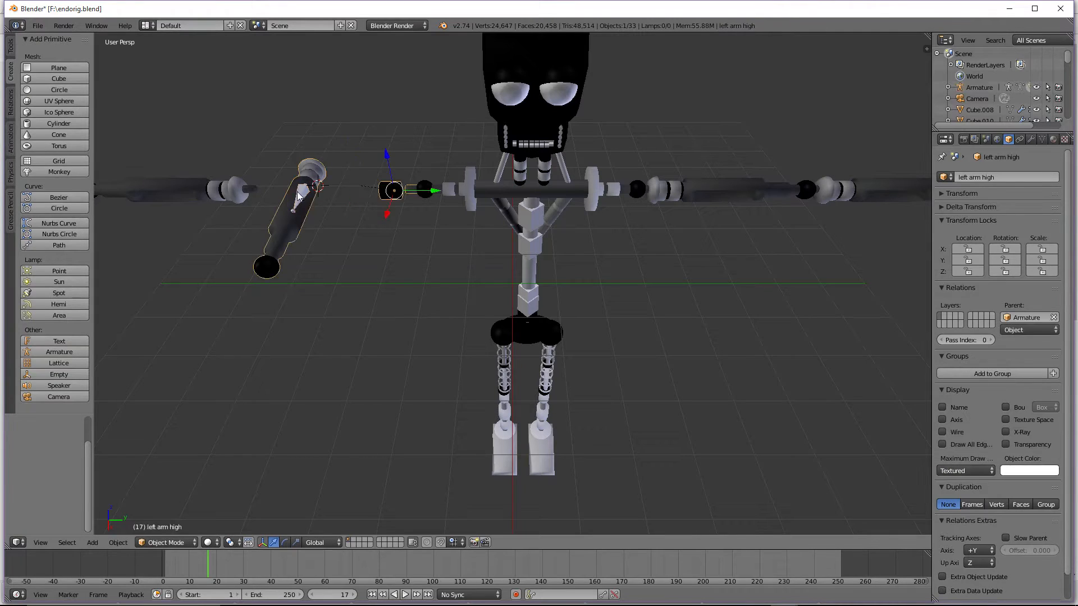
right_click(303, 190)
key(x)
click(303, 194)
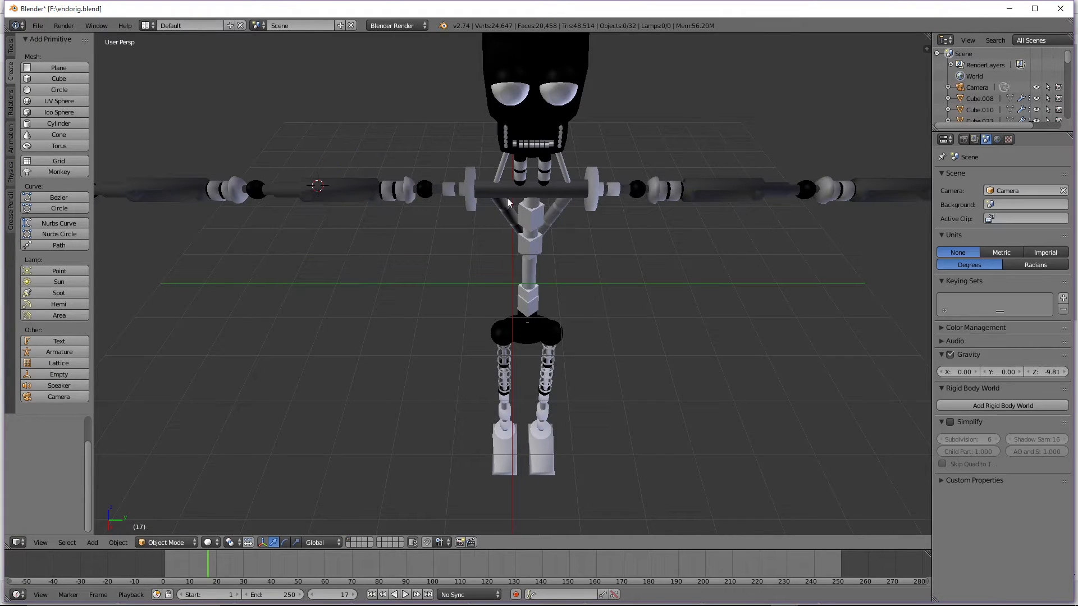
Step: Inspect the skeleton's separate meshes from the right view, selecting parts of the right arm, shoulder, neck, mouth and right pupil
scroll(564, 185, down, 2)
key(KP_3)
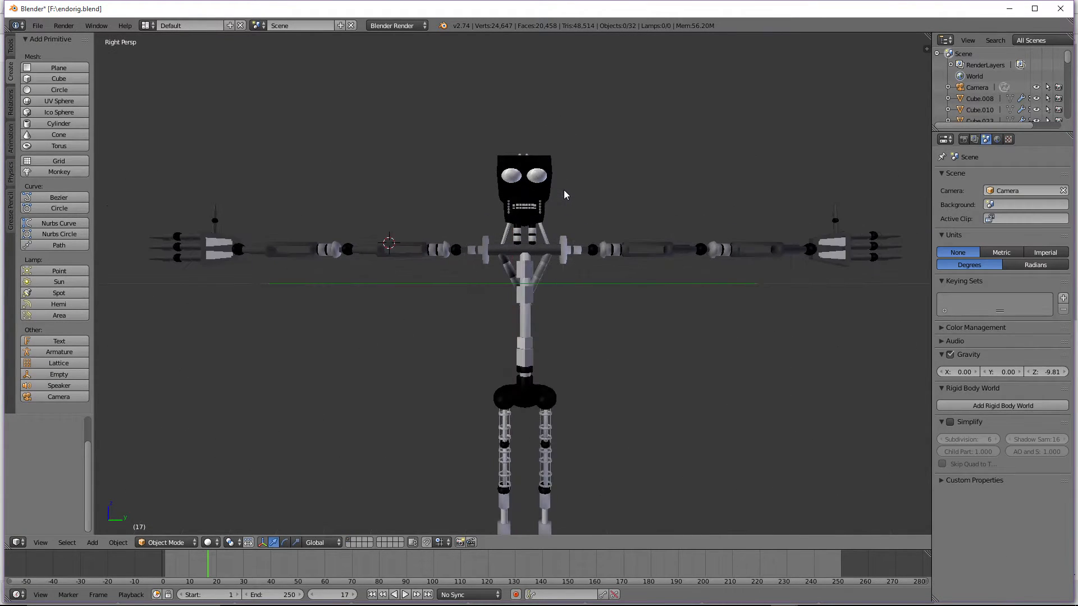
right_click(847, 216)
right_click(738, 250)
right_click(711, 250)
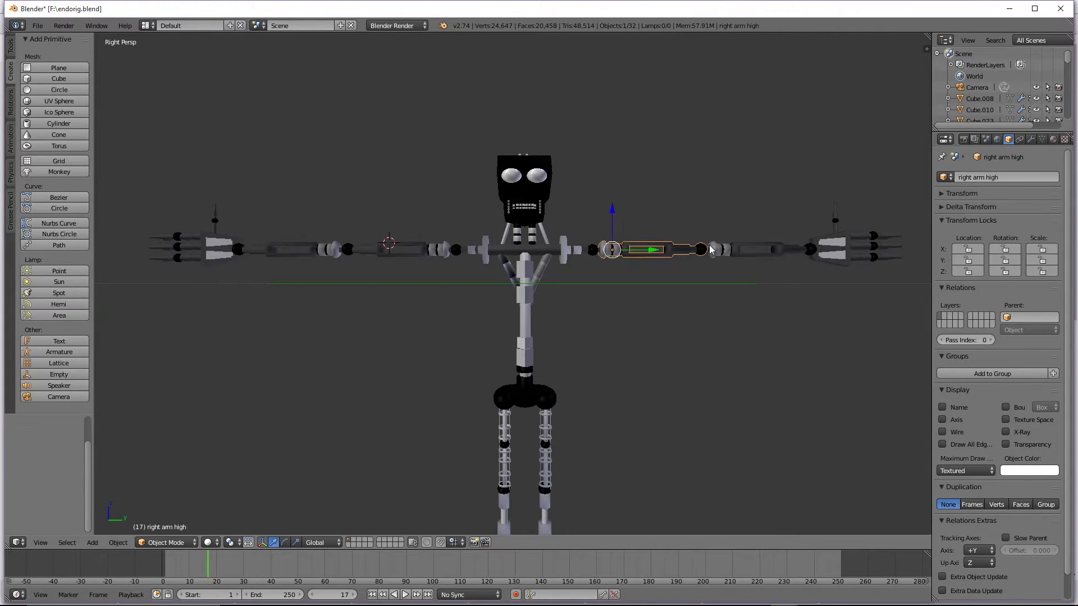
right_click(583, 248)
right_click(557, 250)
right_click(524, 235)
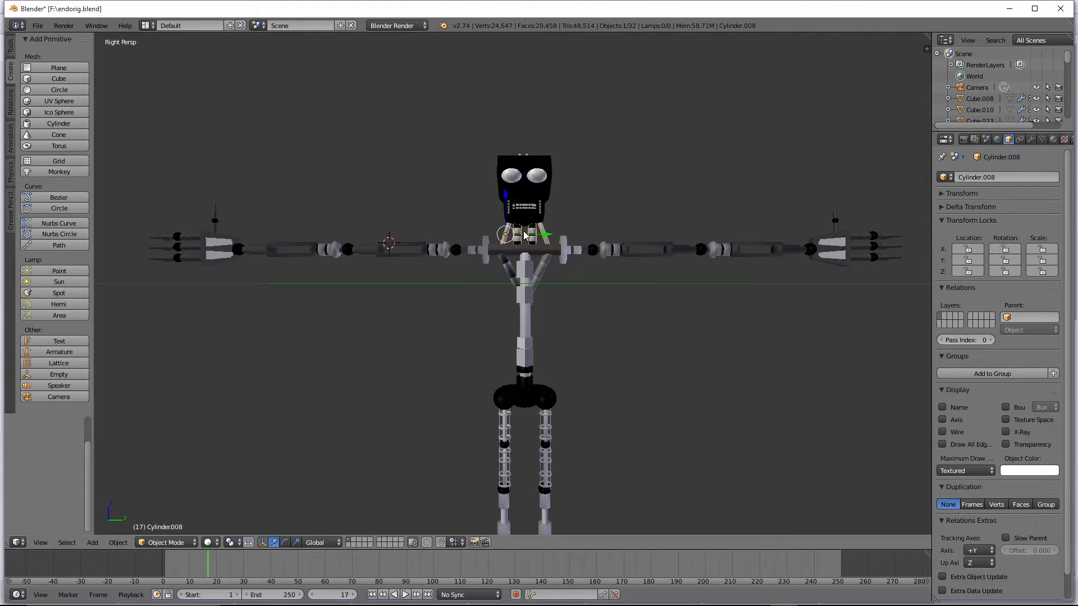
right_click(525, 208)
right_click(537, 176)
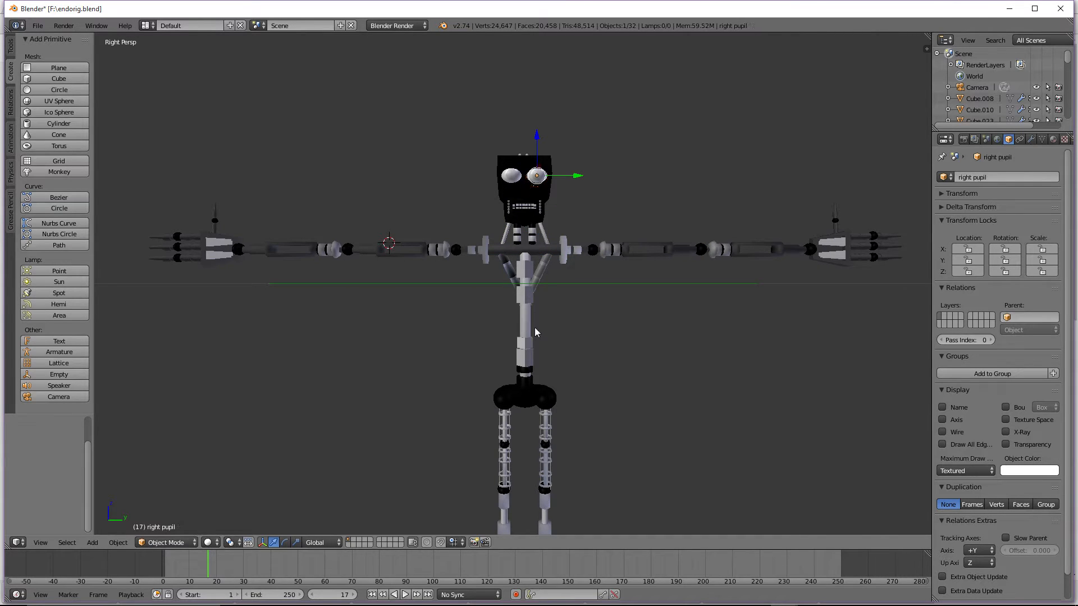
scroll(534, 332, down, 3)
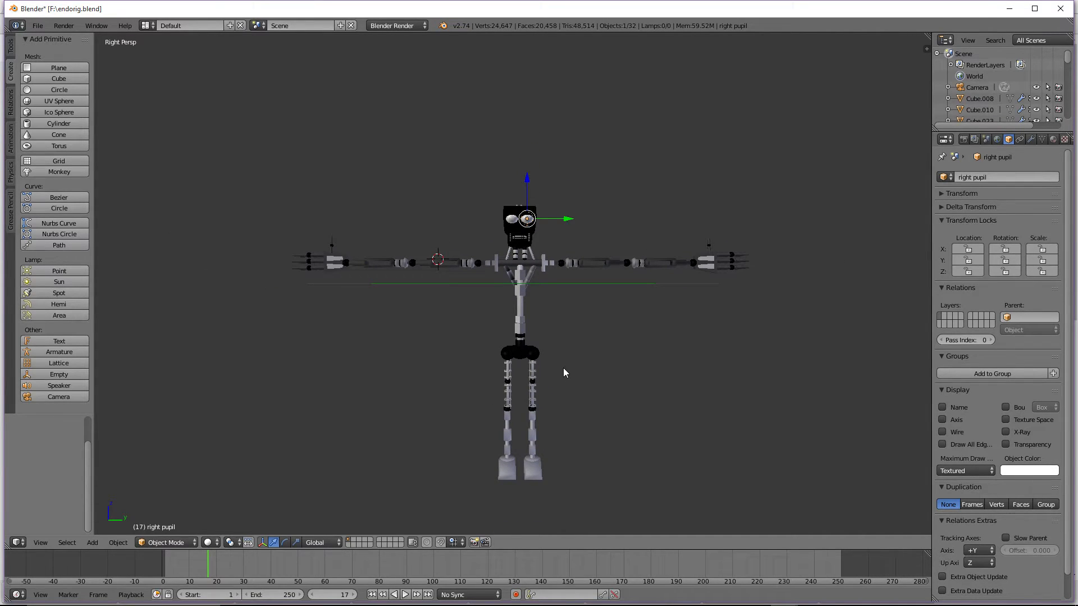
scroll(558, 332, up, 5)
middle_drag(558, 332, 559, 336)
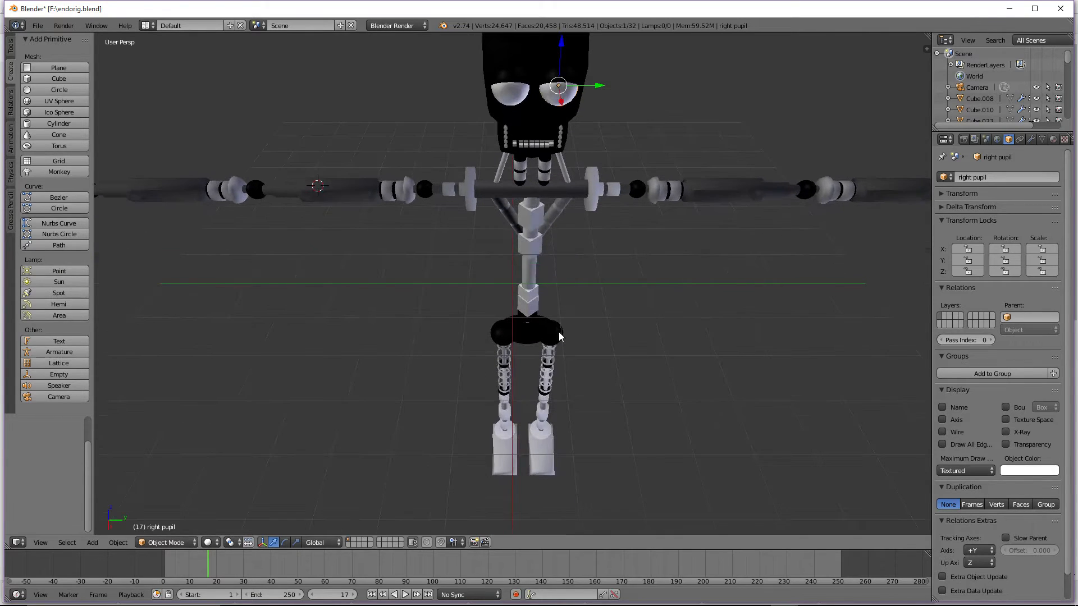
Step: Select the bottom mouth mesh, try moving it along Y and undo the move
right_click(549, 149)
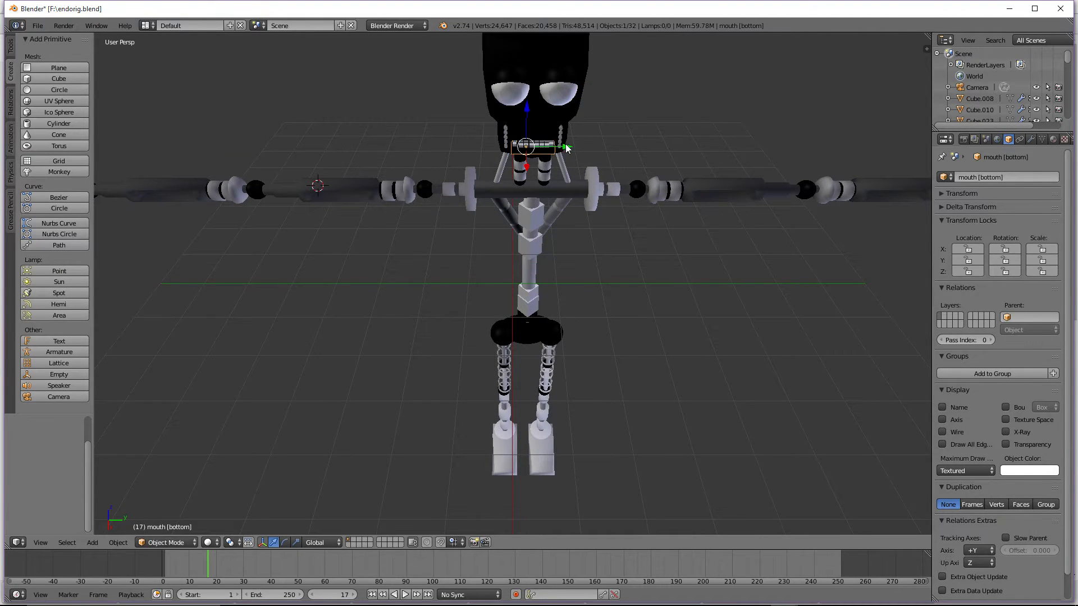
drag(567, 148, 497, 151)
key(ctrl+z)
middle_drag(526, 145, 528, 168)
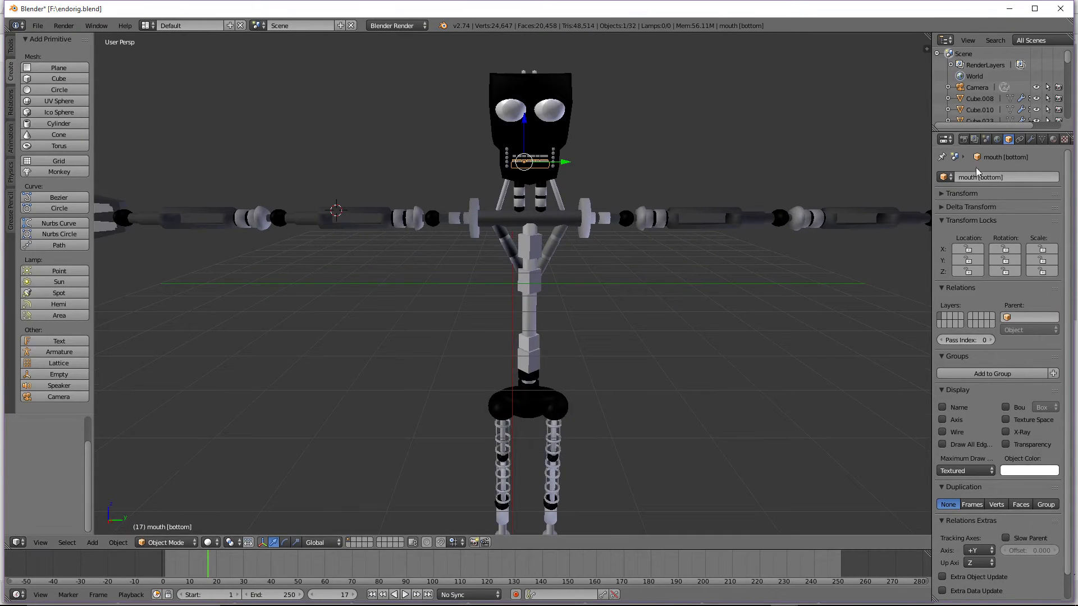
Step: Look through the bottom mouth mesh's Transform and Delta Transform settings, collapse its Transform Locks and show its object constraints
click(957, 194)
click(957, 195)
click(948, 208)
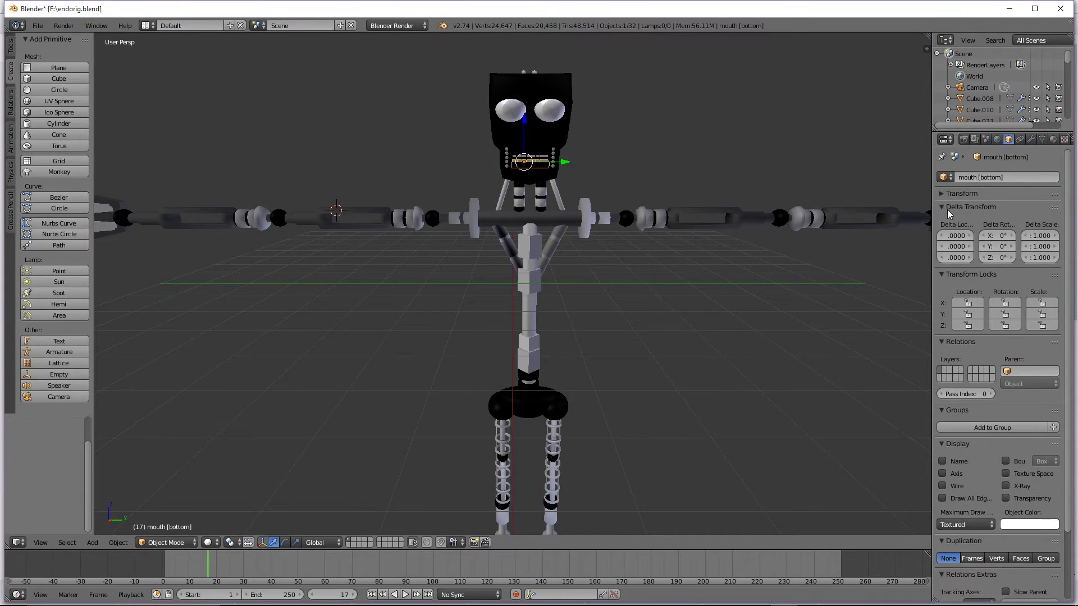
click(948, 209)
click(939, 219)
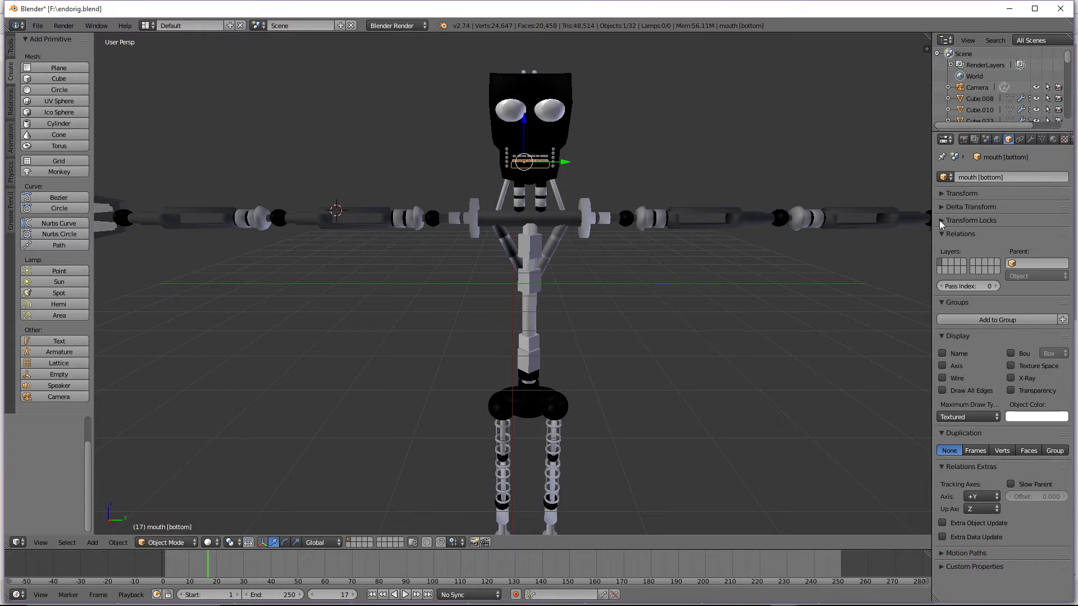
click(1019, 140)
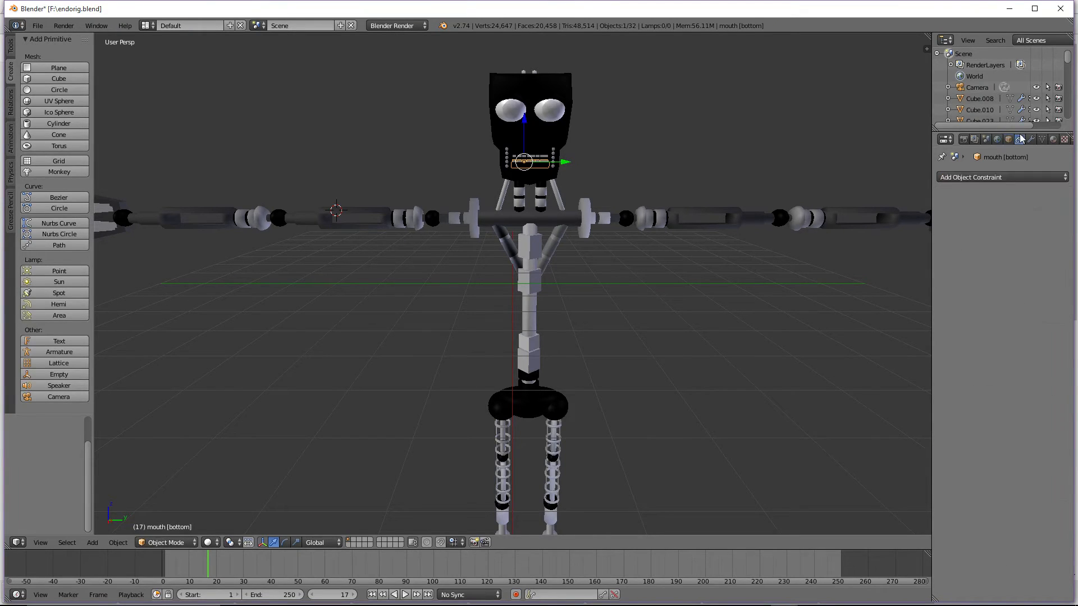
Step: Inspect the object constraints of the skeleton's separate meshes, selecting the lower left arm, the pelvis and the leg parts one after another
right_click(298, 214)
right_click(232, 228)
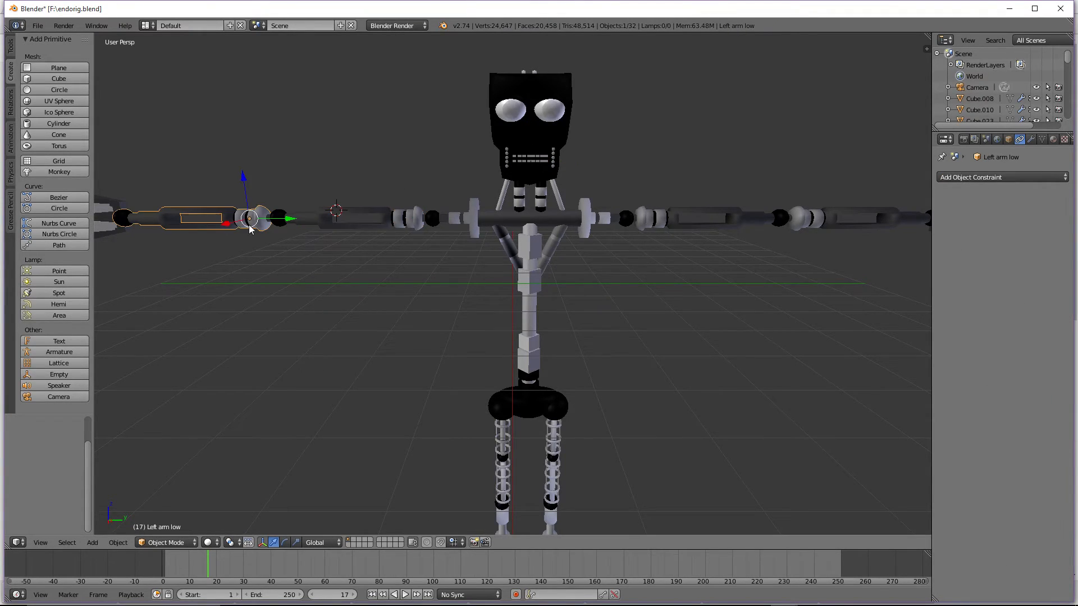
scroll(250, 230, down, 2)
right_click(219, 224)
right_click(541, 374)
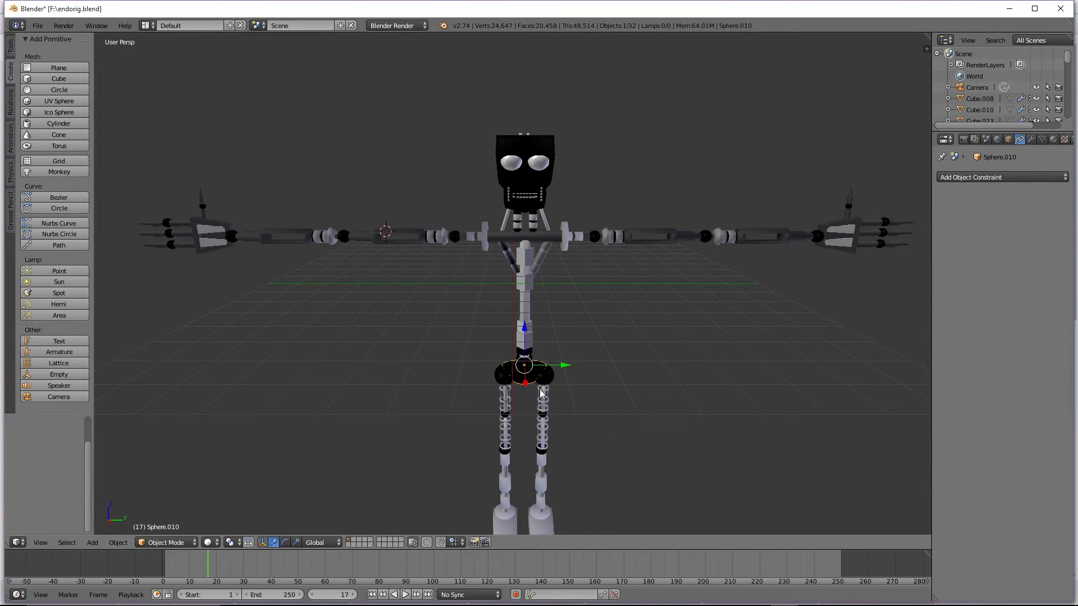
right_click(541, 394)
right_click(508, 426)
right_click(508, 475)
right_click(538, 485)
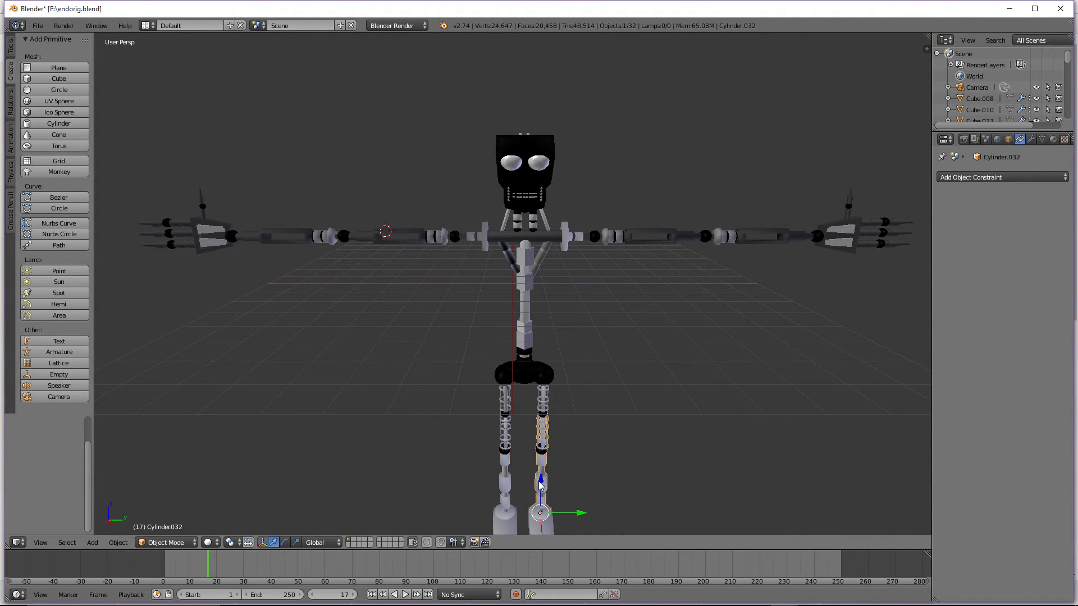
Step: Preview the whole skeleton in Rendered viewport shading, and switch the shading to Material
scroll(533, 488, down, 2)
click(212, 543)
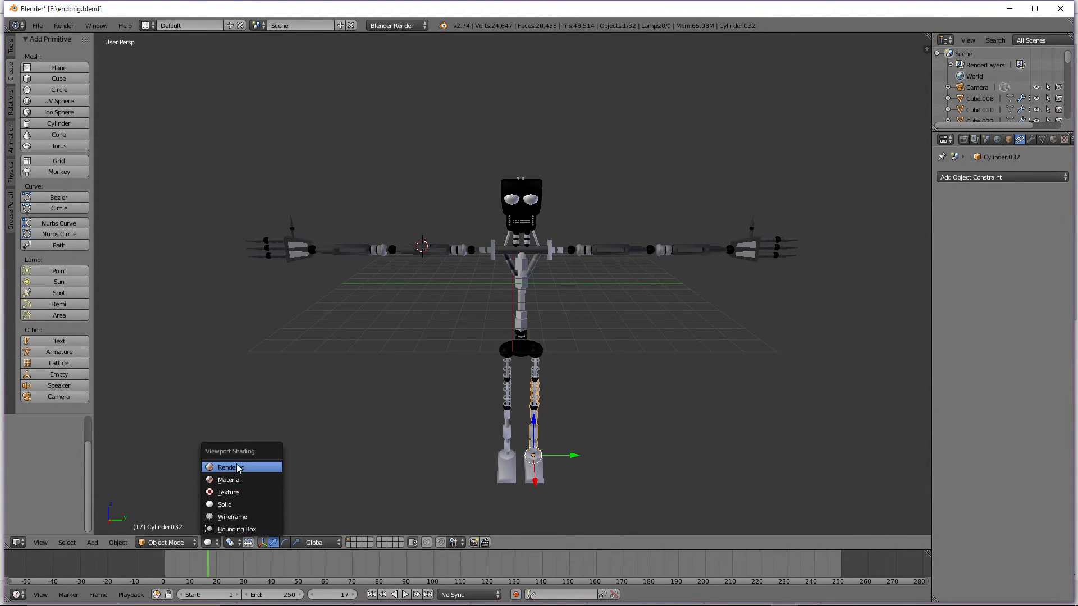
click(227, 468)
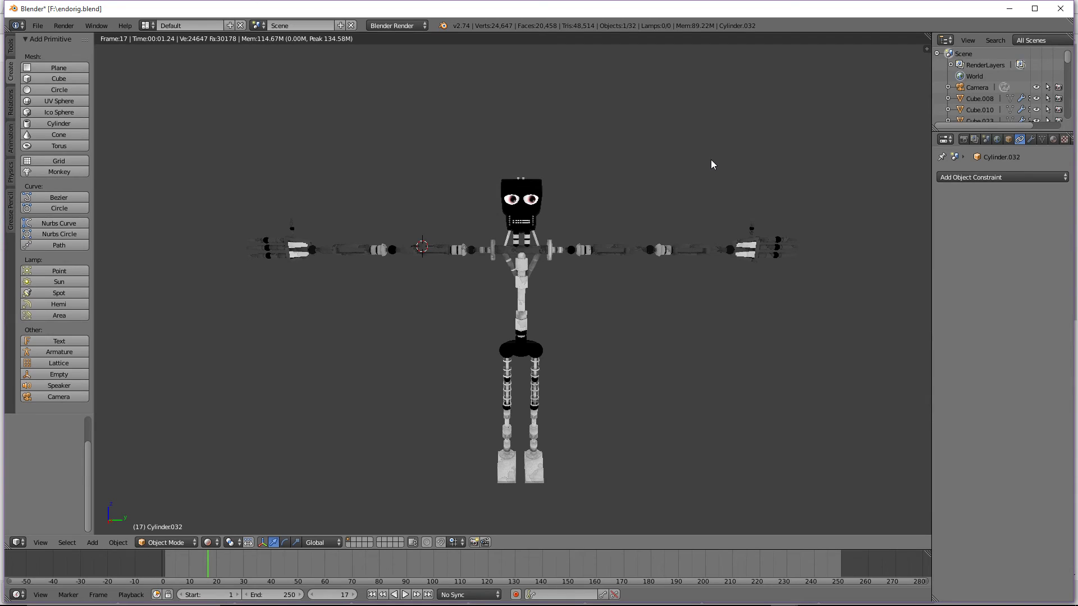
click(207, 542)
click(224, 481)
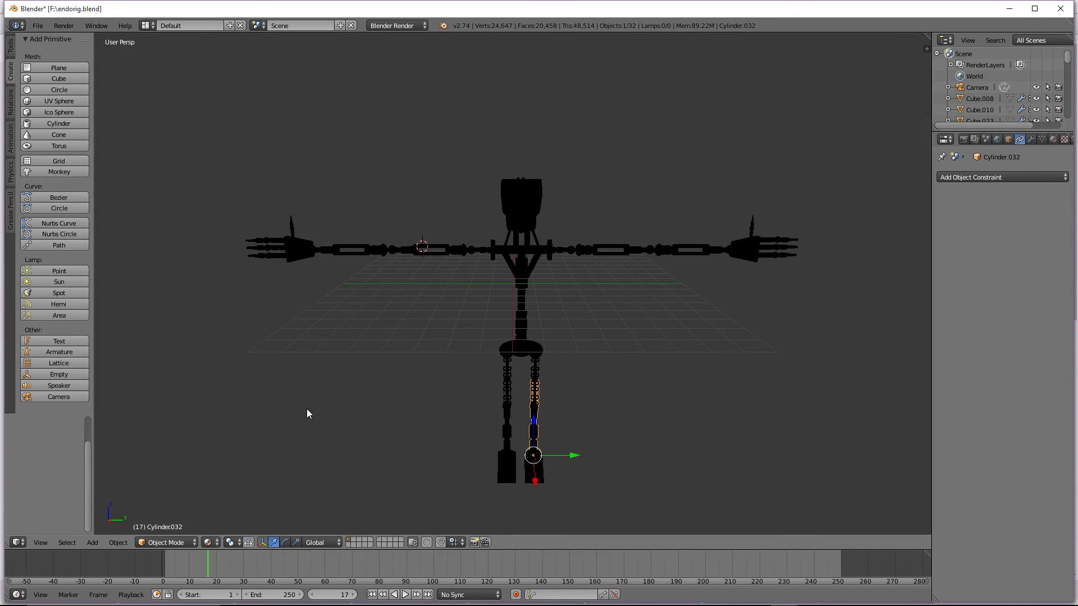